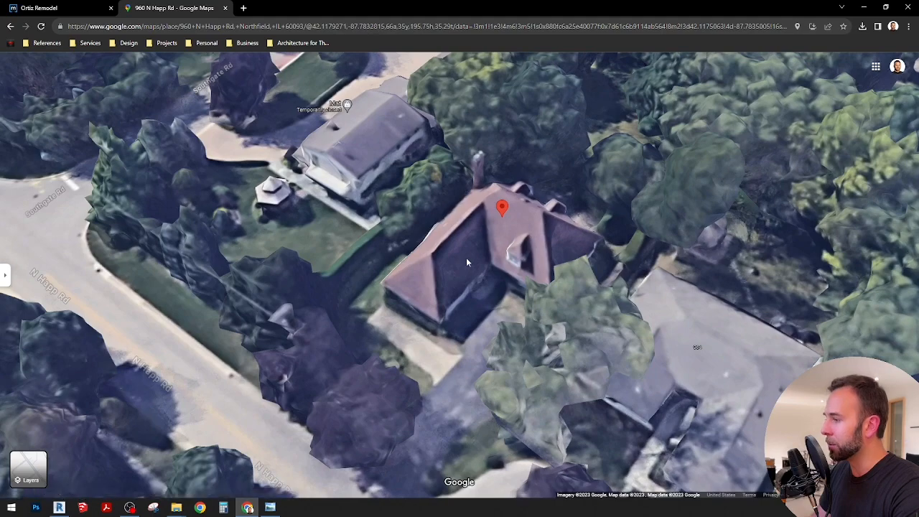
Switch to Revit and start a CAD import into the Level 02 architectural floor plan
ctrl+drag(443, 306, 402, 310)
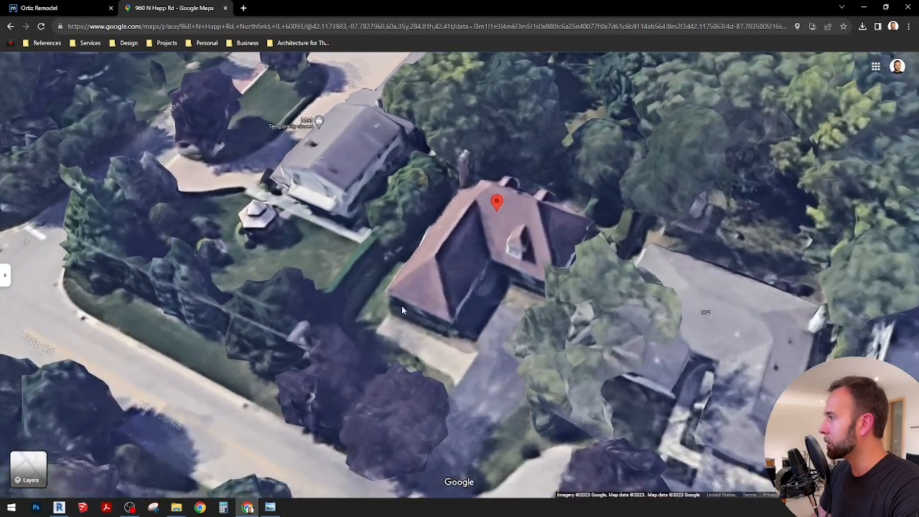
click(866, 9)
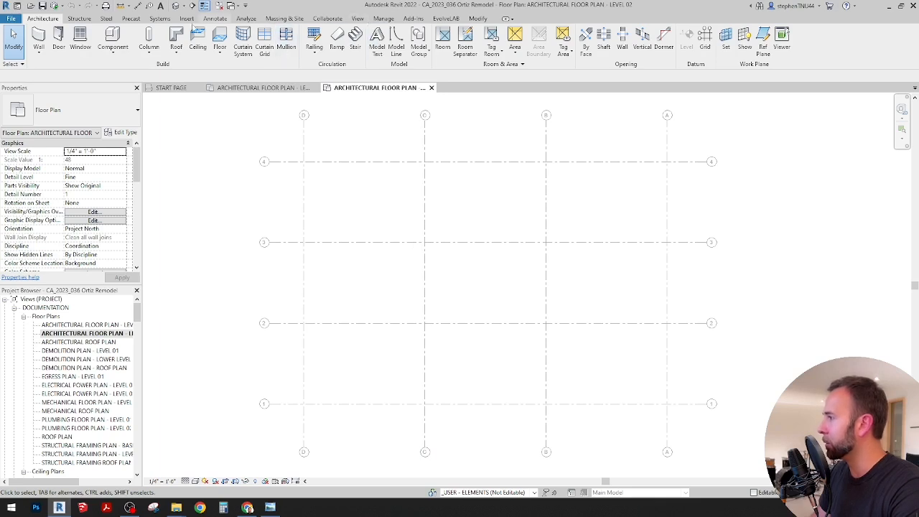
click(186, 20)
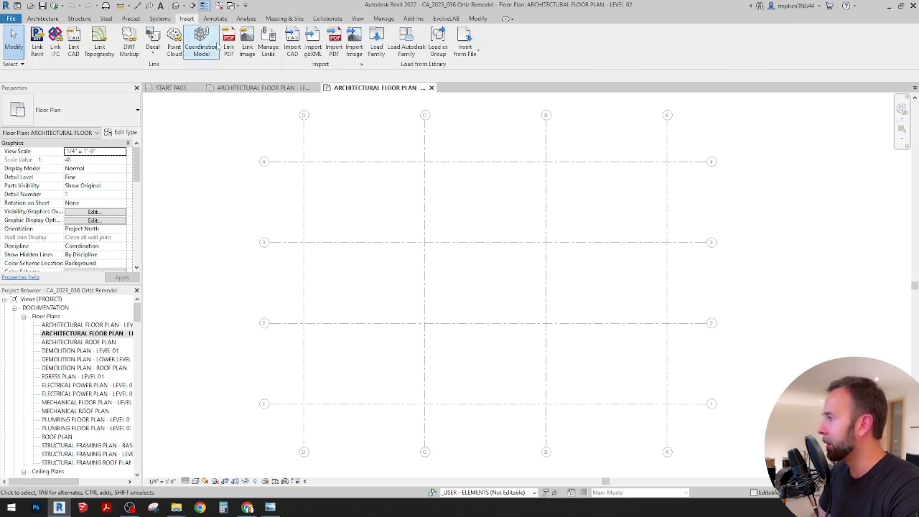
click(292, 43)
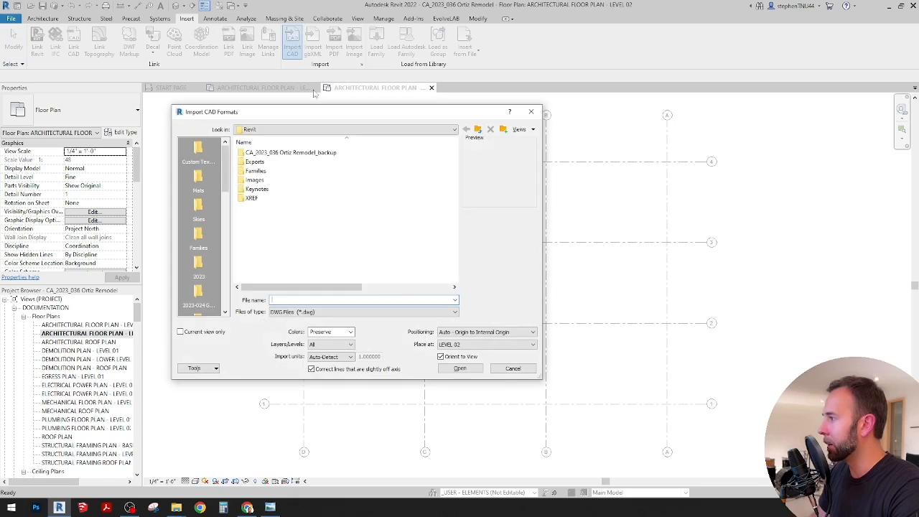
drag(323, 115, 332, 118)
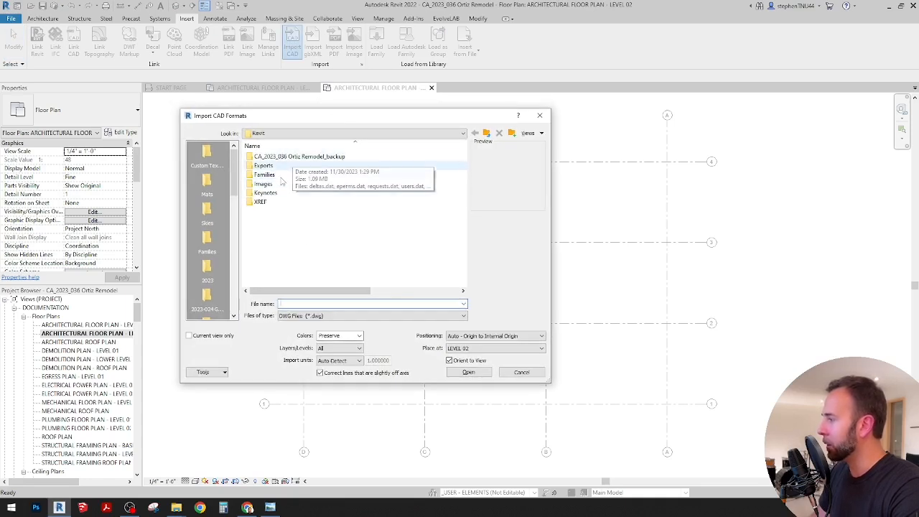
Browse to the project's Drawings > Existing folder, filter for DXF files and select the 2nd Floor drawing
click(440, 133)
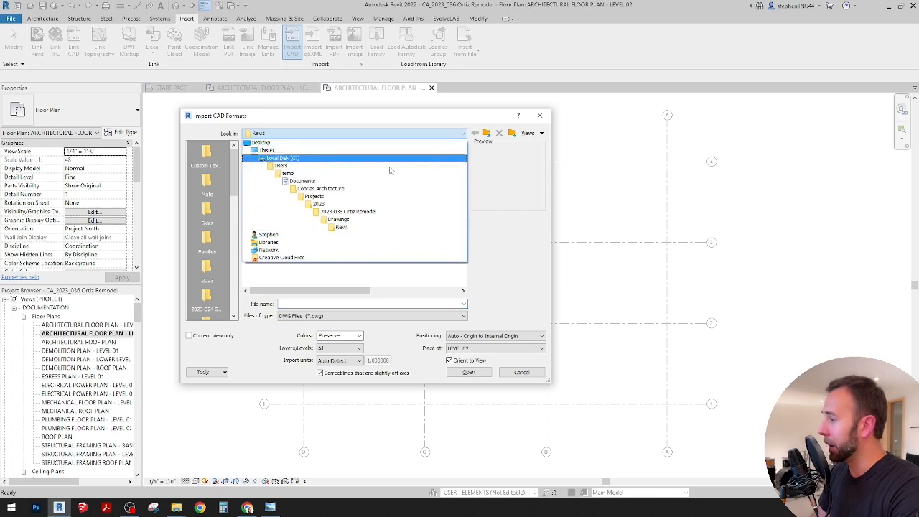
click(362, 213)
double_click(284, 202)
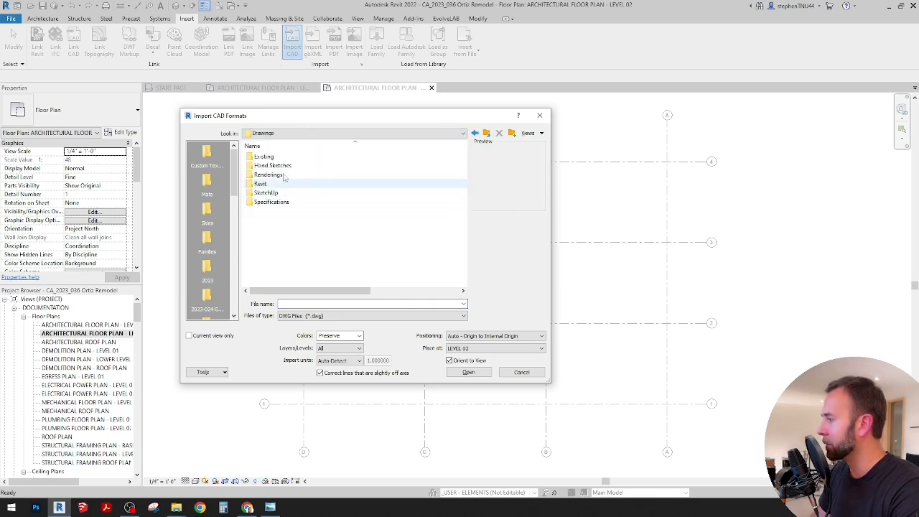
double_click(308, 157)
right_click(333, 212)
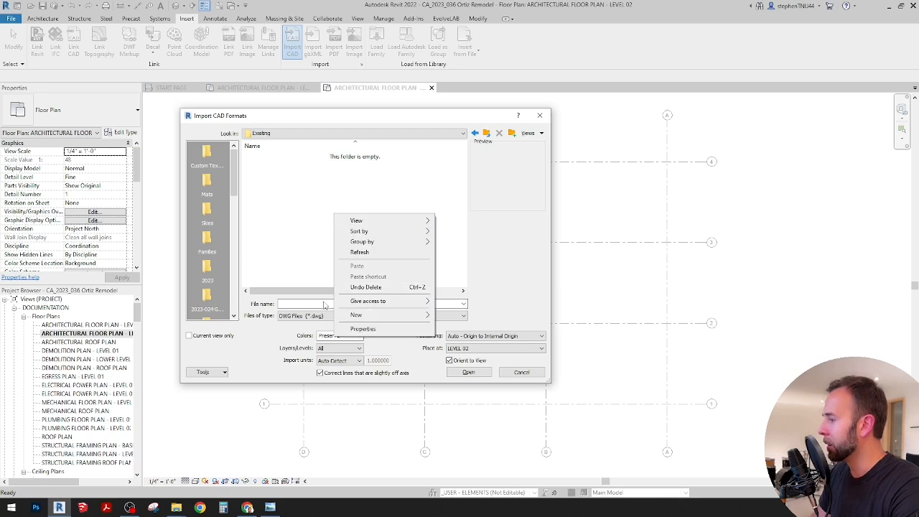
click(316, 261)
click(322, 316)
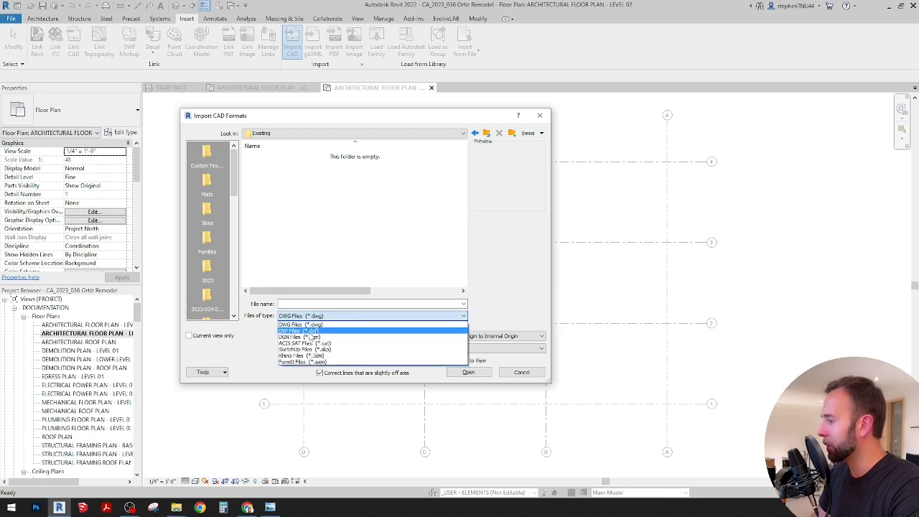
click(299, 331)
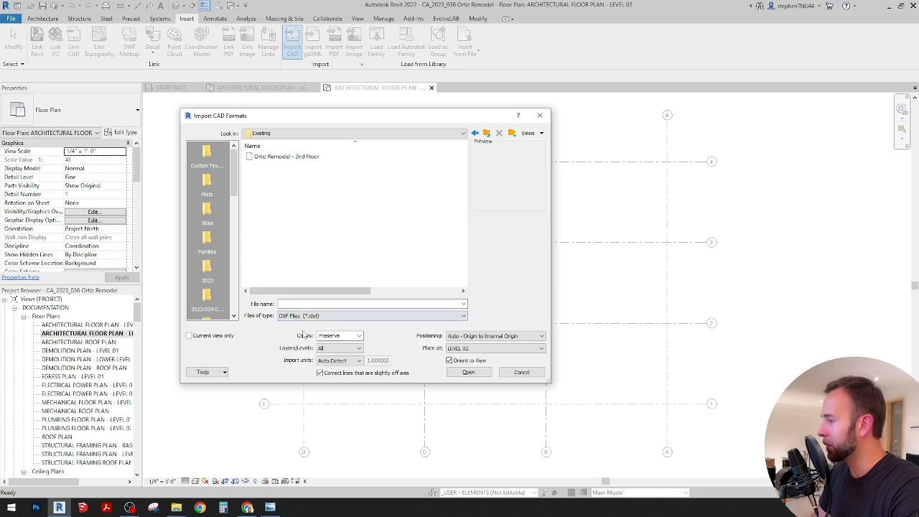
click(287, 156)
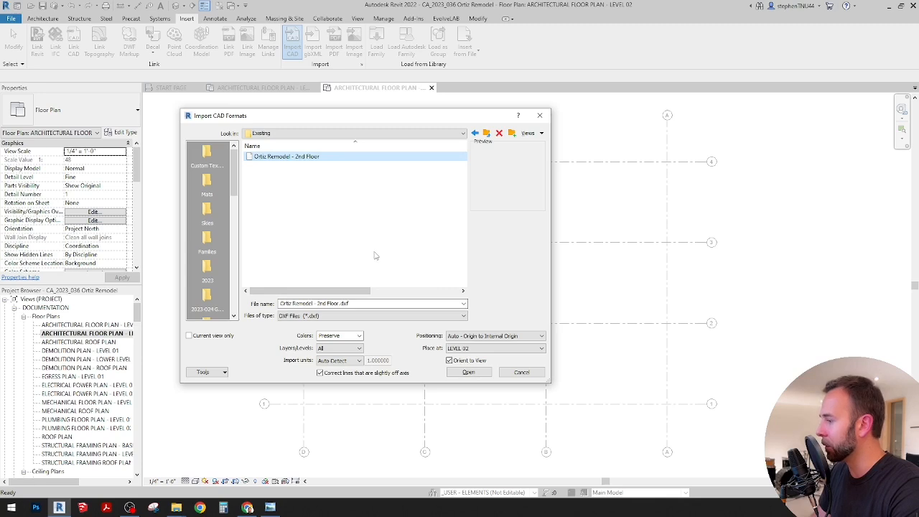
Import the selected DXF with Black and White colors, limited to the current view only
click(341, 335)
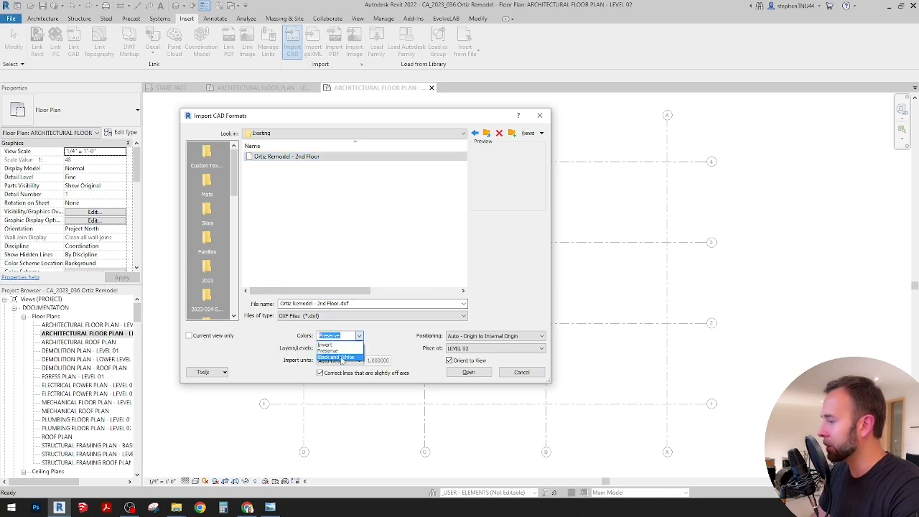
click(342, 356)
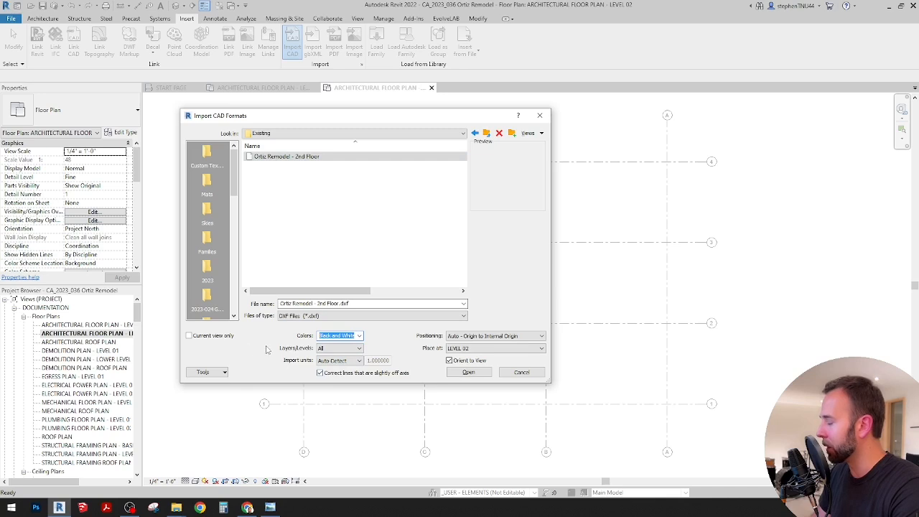
click(190, 336)
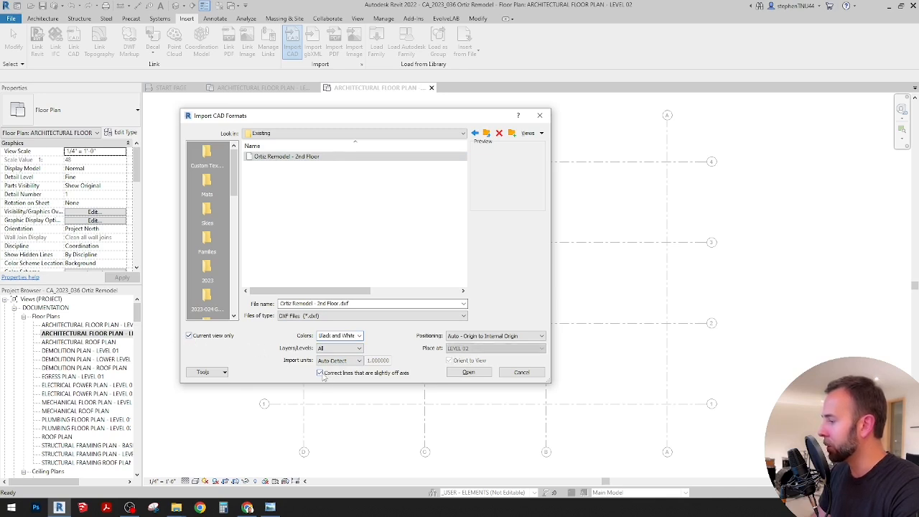
click(467, 372)
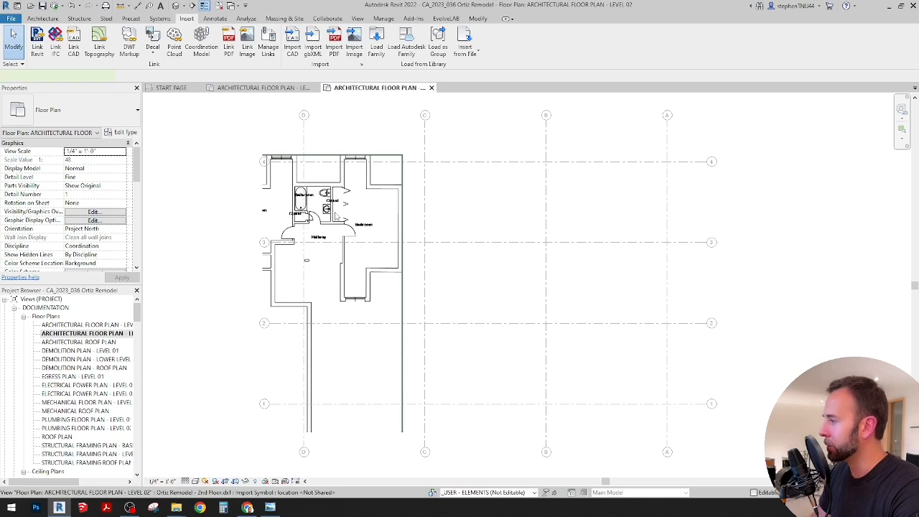
Move the imported second-floor drawing over the middle of the grid, around grid lines C and B
click(334, 219)
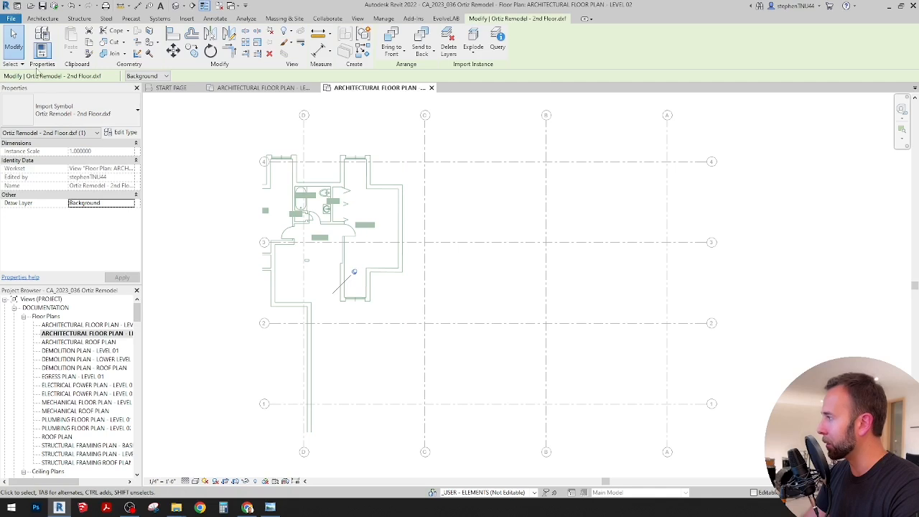
click(18, 66)
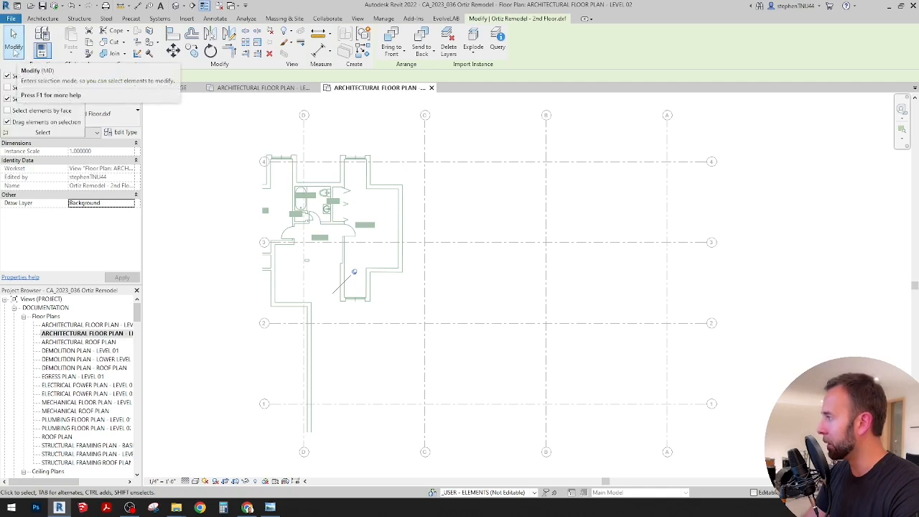
click(205, 160)
click(379, 213)
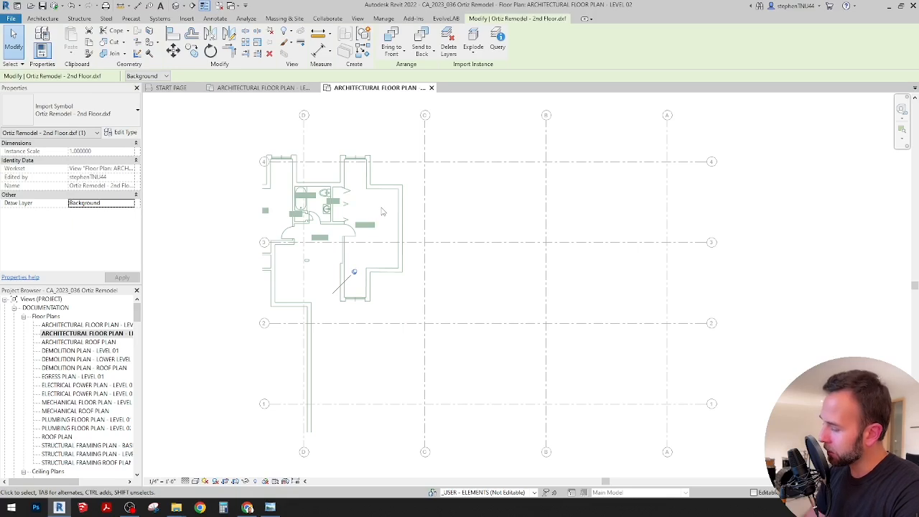
drag(347, 228, 543, 219)
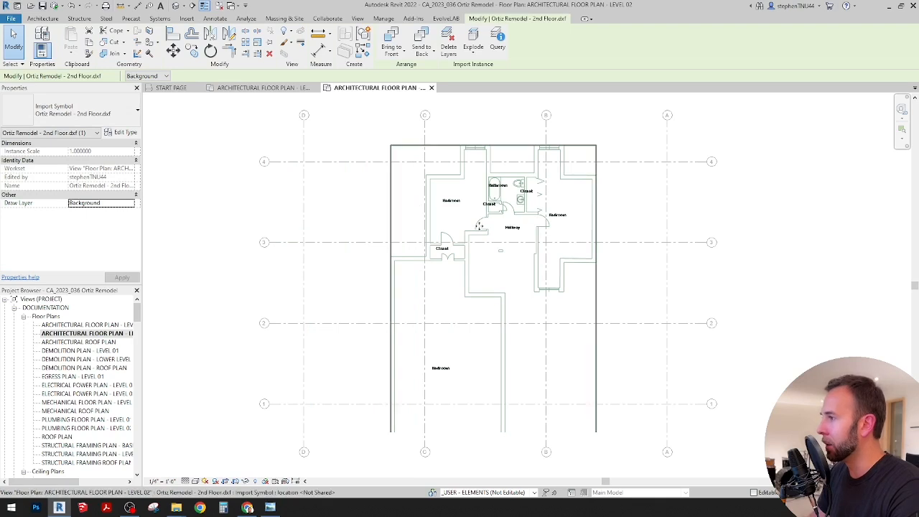
scroll(429, 216, down, 1)
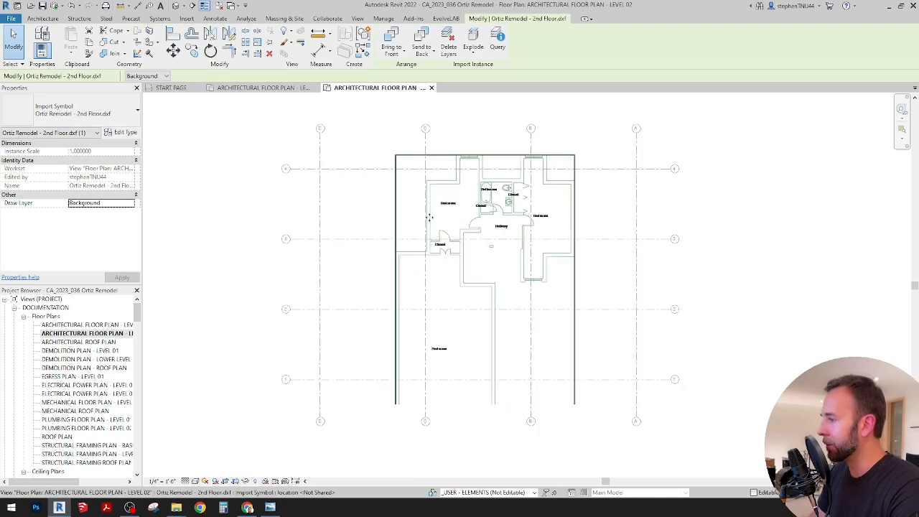
click(741, 281)
middle_drag(729, 307, 720, 293)
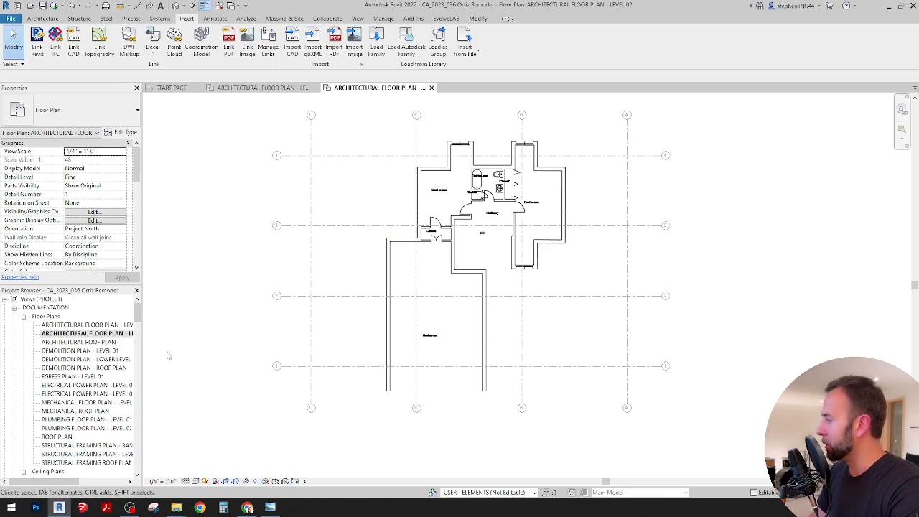
Show the view's crop region and extend its lower edge past the bottom of the large bedroom
click(107, 334)
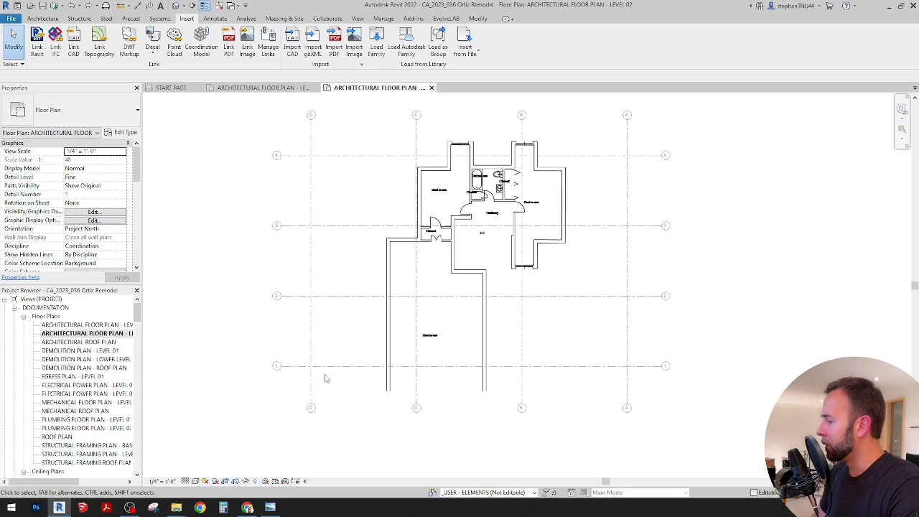
click(237, 483)
click(387, 391)
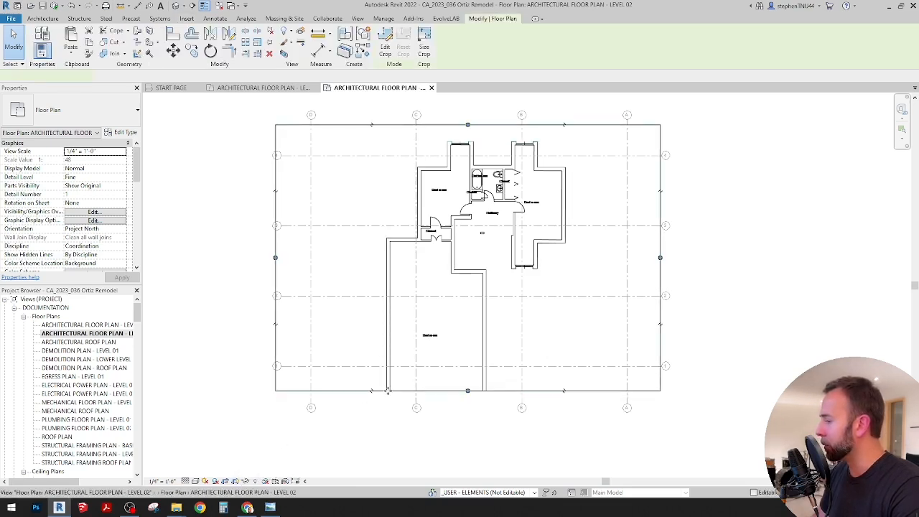
drag(467, 391, 471, 430)
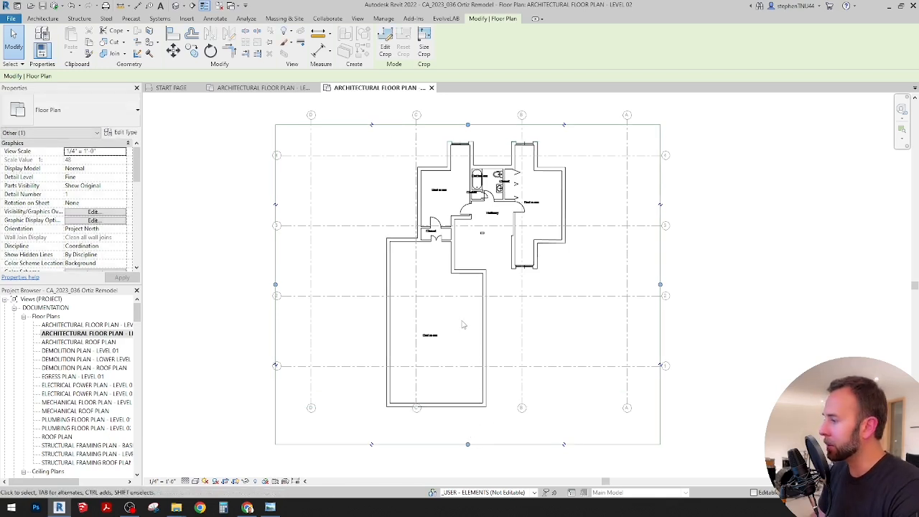
scroll(463, 323, up, 2)
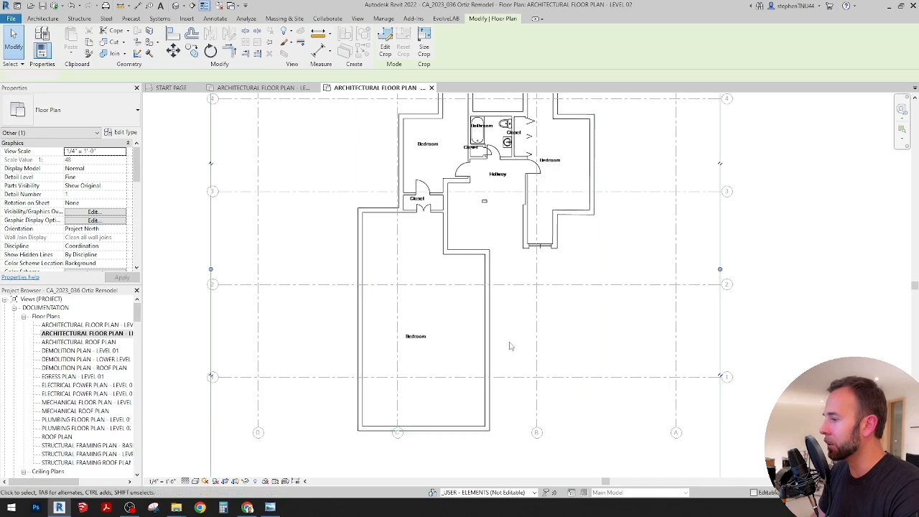
key(Escape)
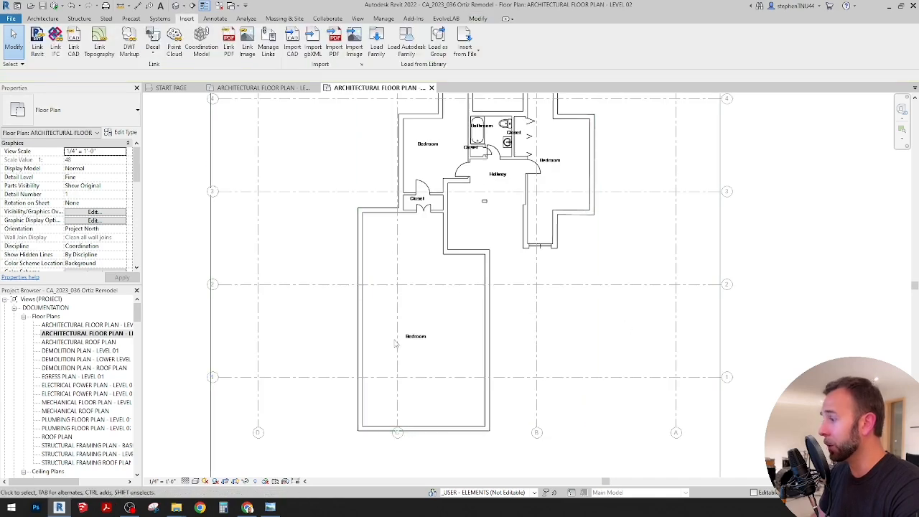
scroll(447, 270, down, 2)
scroll(531, 287, up, 3)
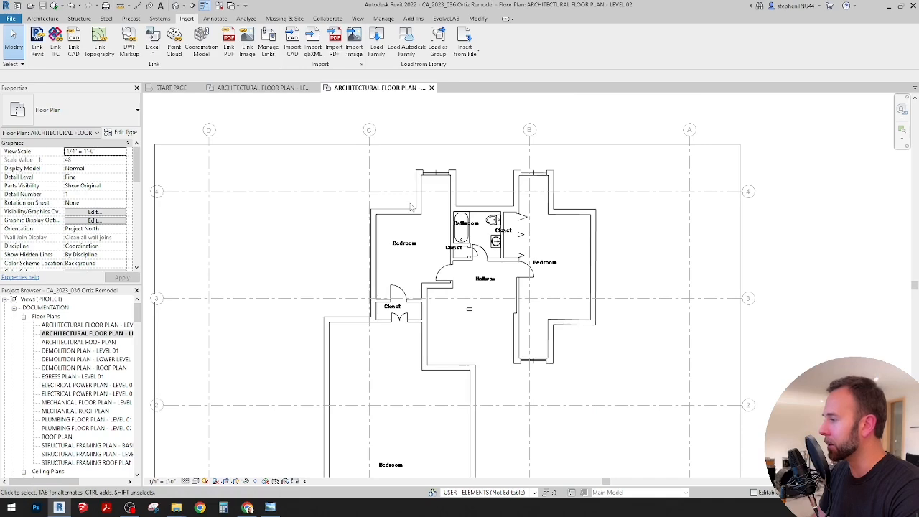
scroll(503, 358, down, 1)
scroll(607, 244, up, 2)
scroll(617, 287, down, 2)
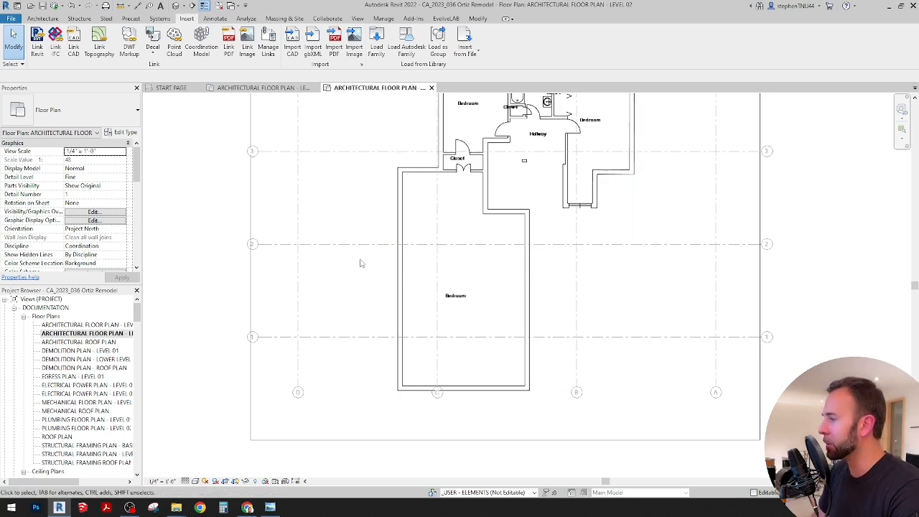
Move grid line A onto the outer face of the large lower bedroom's right-hand exterior wall
middle_drag(360, 260, 376, 360)
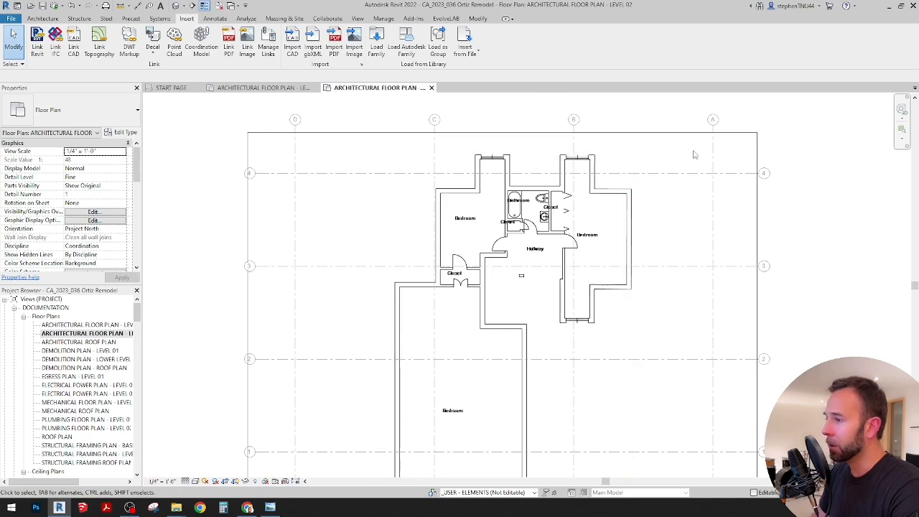
click(712, 330)
key(m)
key(v)
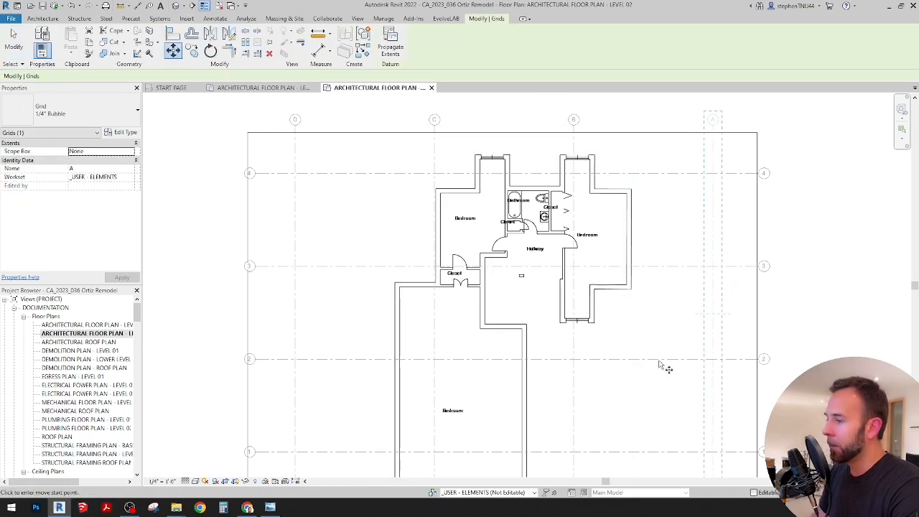
scroll(721, 381, up, 1)
click(712, 375)
scroll(517, 388, up, 2)
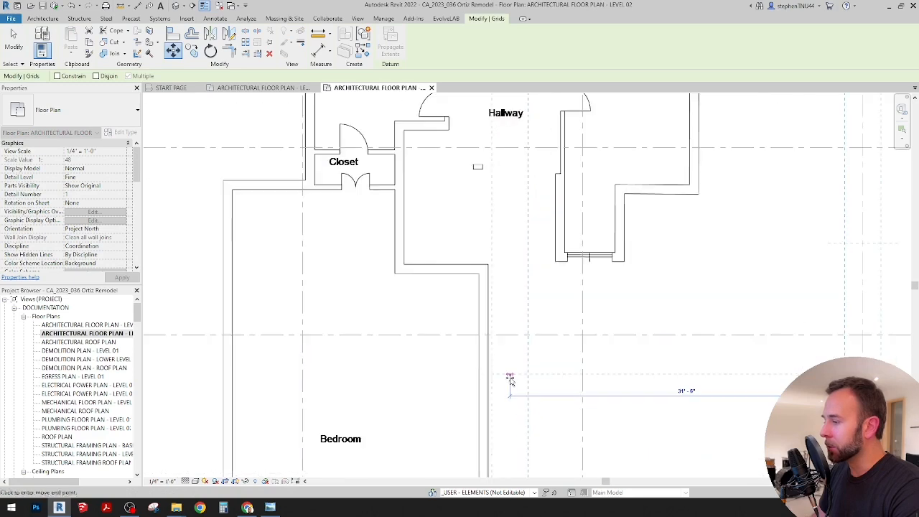
key(Escape)
key(Escape)
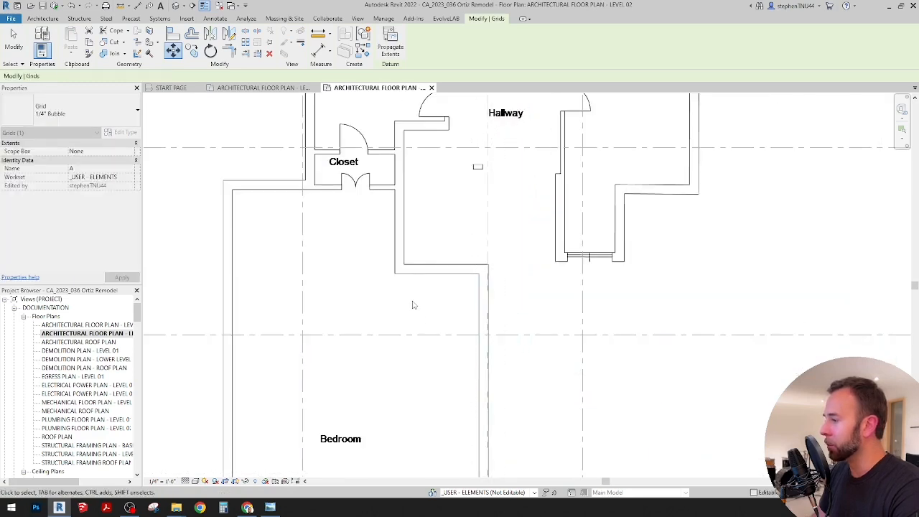
click(478, 19)
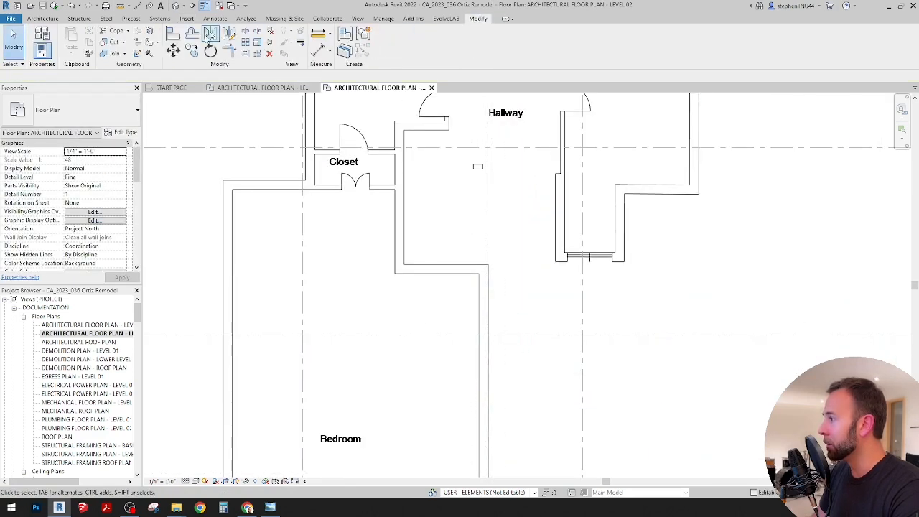
click(173, 36)
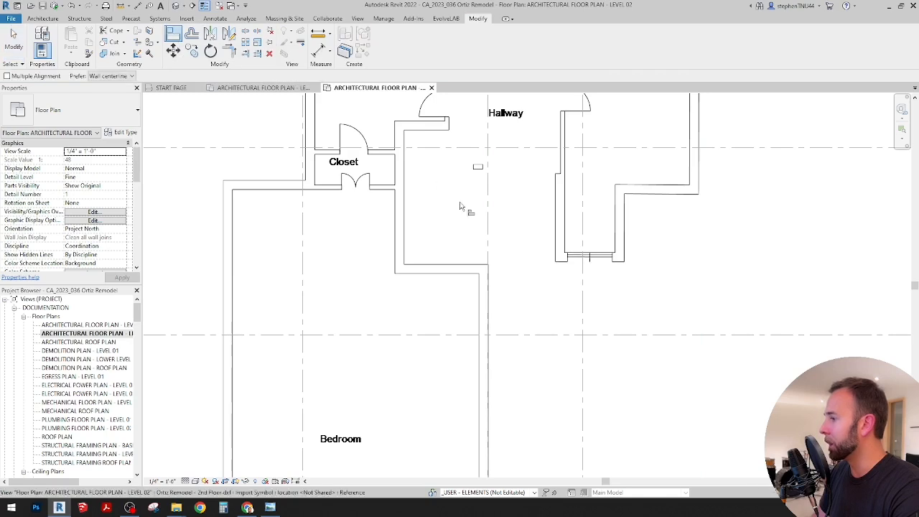
scroll(498, 280, up, 1)
key(Escape)
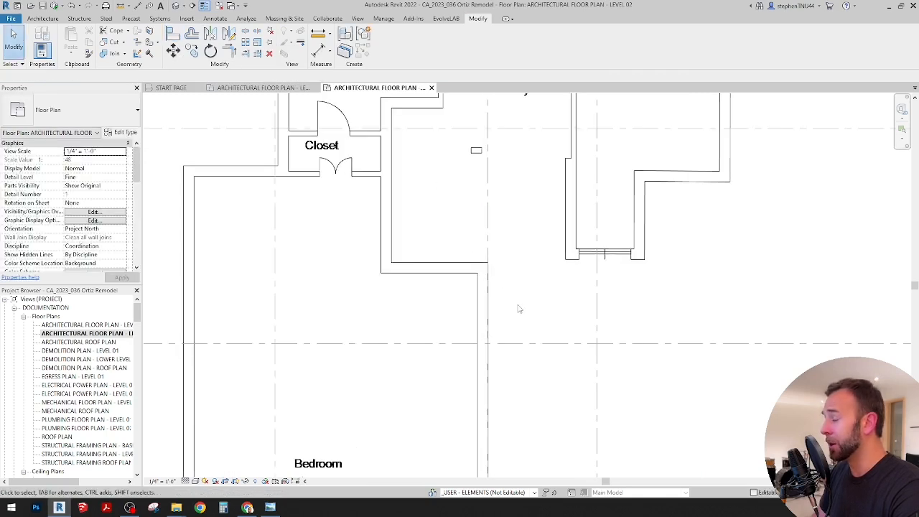
Examine how grid line A lines up with the large lower bedroom's exterior wall and the rest of the second-floor plan
middle_drag(519, 307, 513, 256)
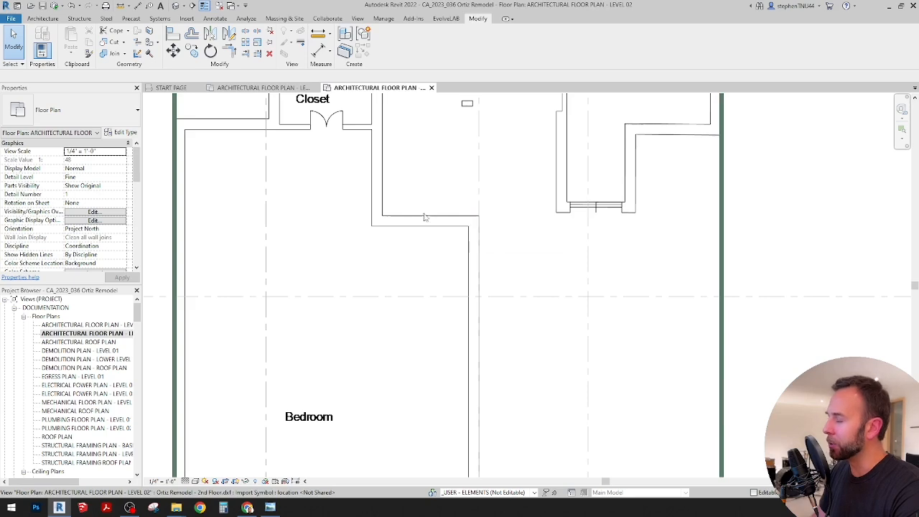
scroll(411, 219, down, 3)
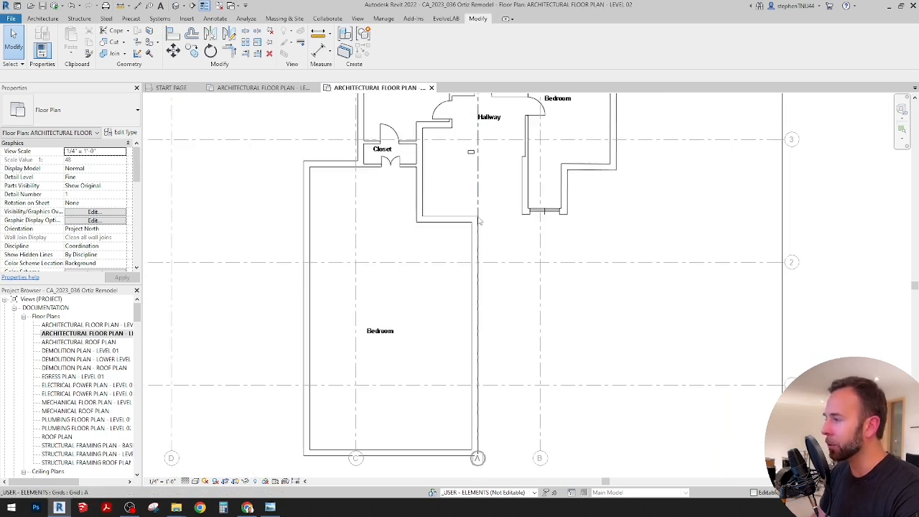
middle_drag(484, 230, 516, 336)
scroll(516, 336, down, 3)
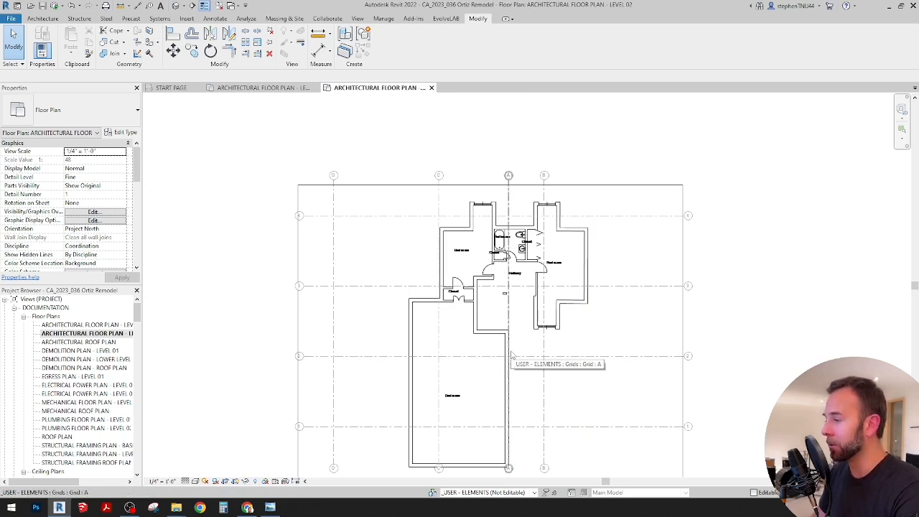
scroll(500, 357, up, 4)
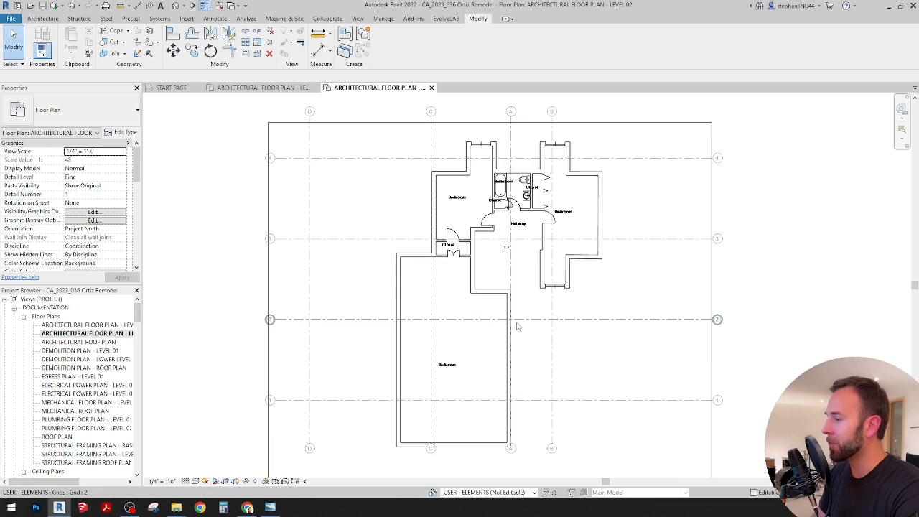
scroll(505, 282, up, 4)
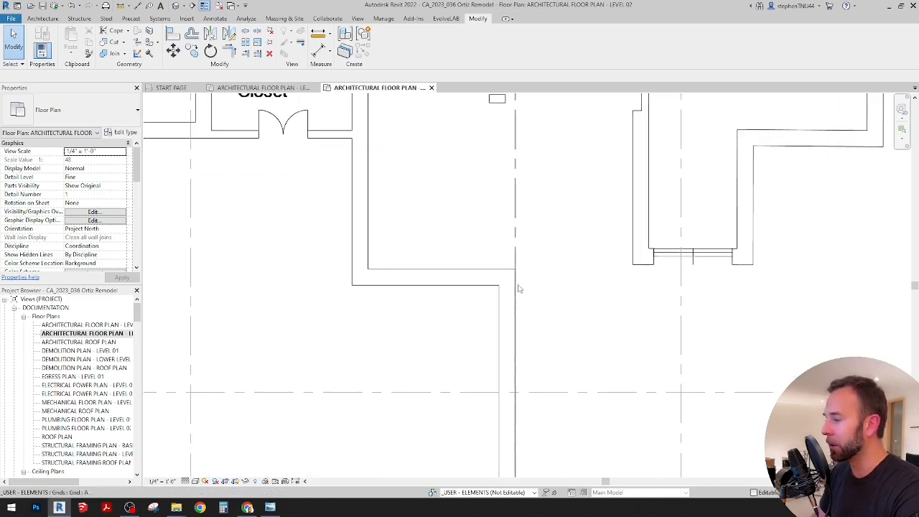
scroll(572, 292, down, 5)
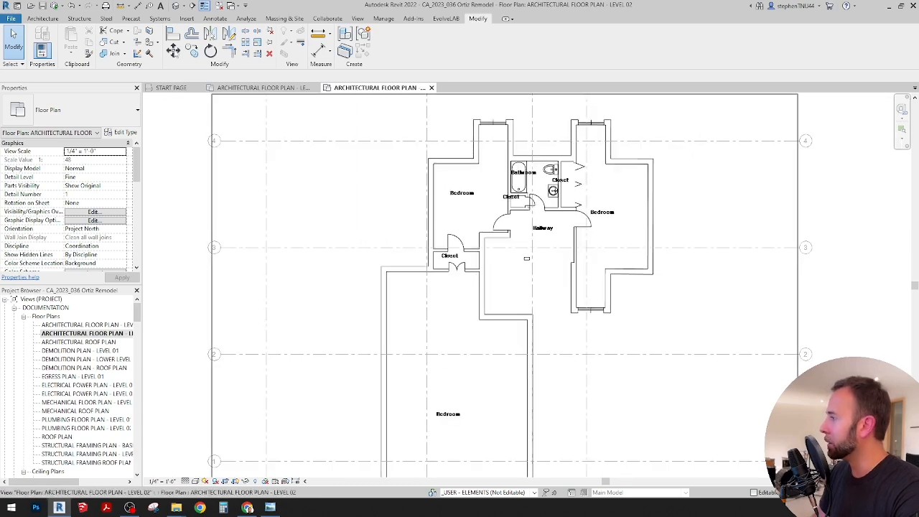
key(a)
key(l)
key(Escape)
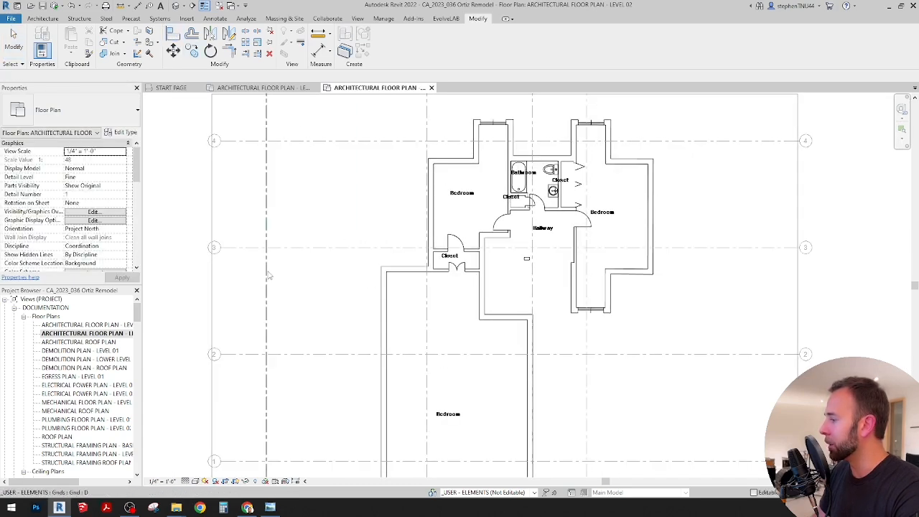
Delete grid line D, which stands clear of the house outline
click(267, 275)
scroll(297, 280, down, 1)
middle_drag(366, 243, 366, 294)
click(325, 270)
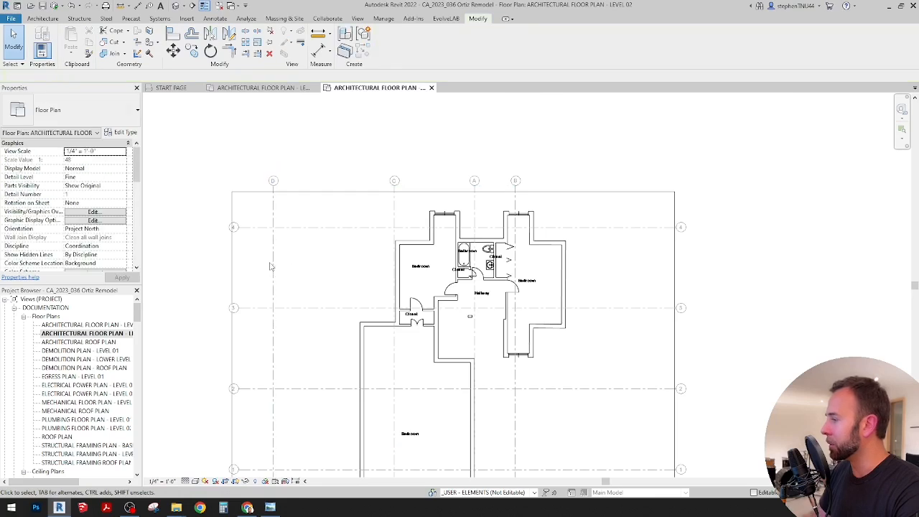
click(273, 259)
key(Delete)
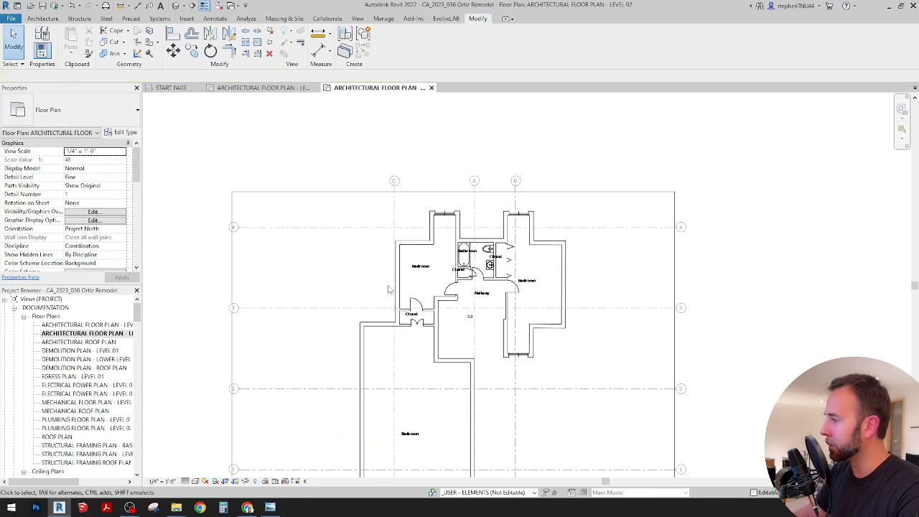
Move grid line C onto the outer face of the large lower bedroom's left-hand exterior wall
middle_drag(401, 218, 398, 206)
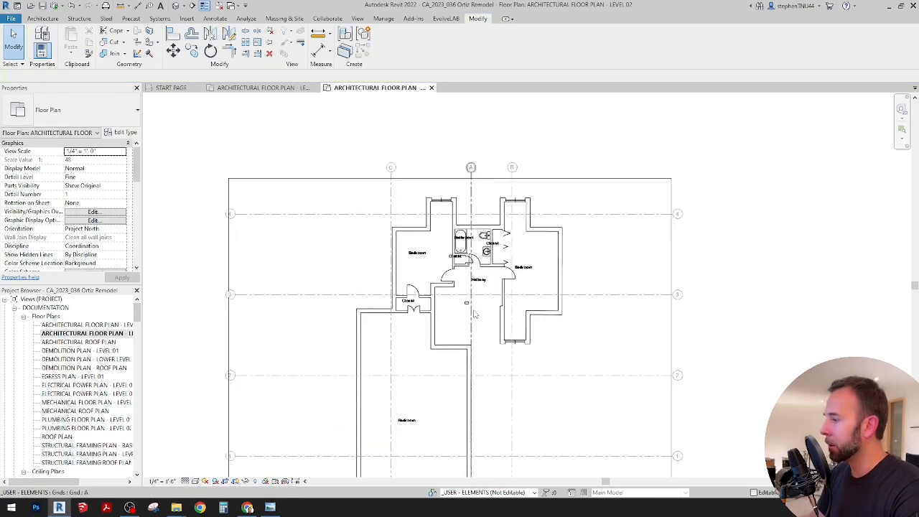
click(390, 188)
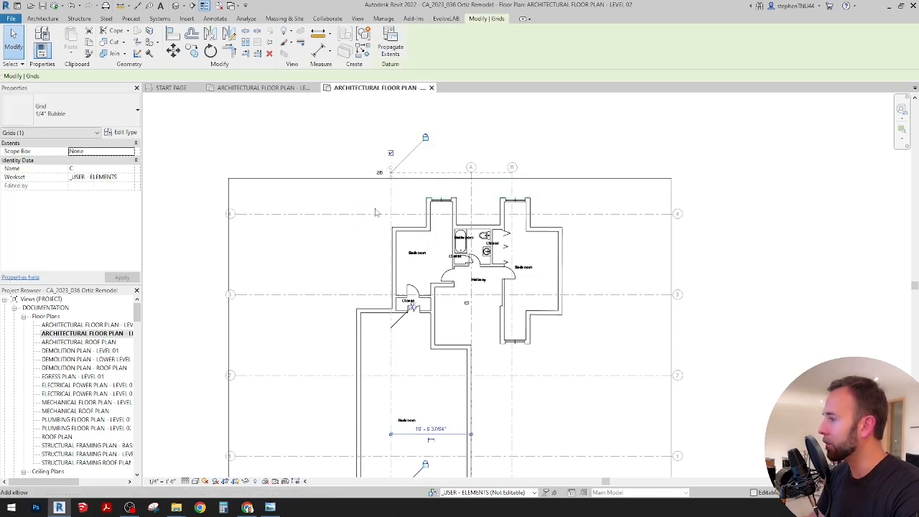
scroll(319, 332, up, 2)
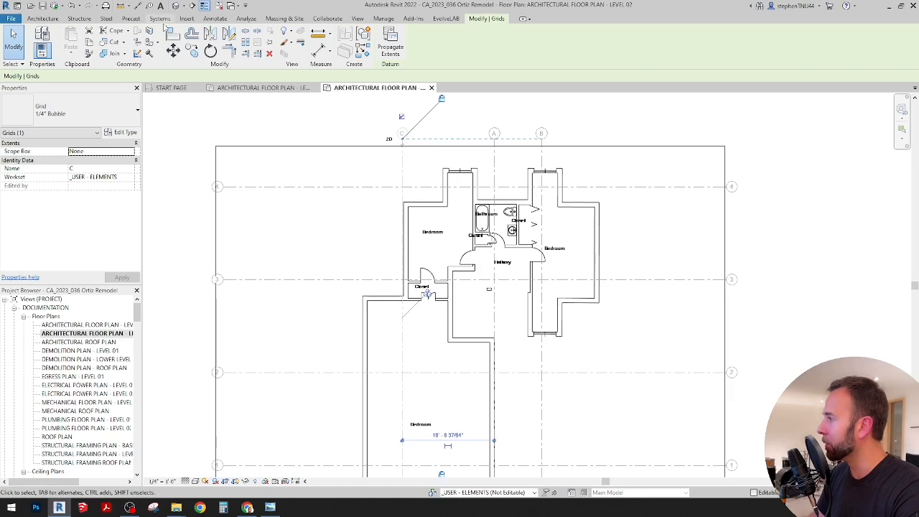
key(m)
key(v)
scroll(410, 332, up, 2)
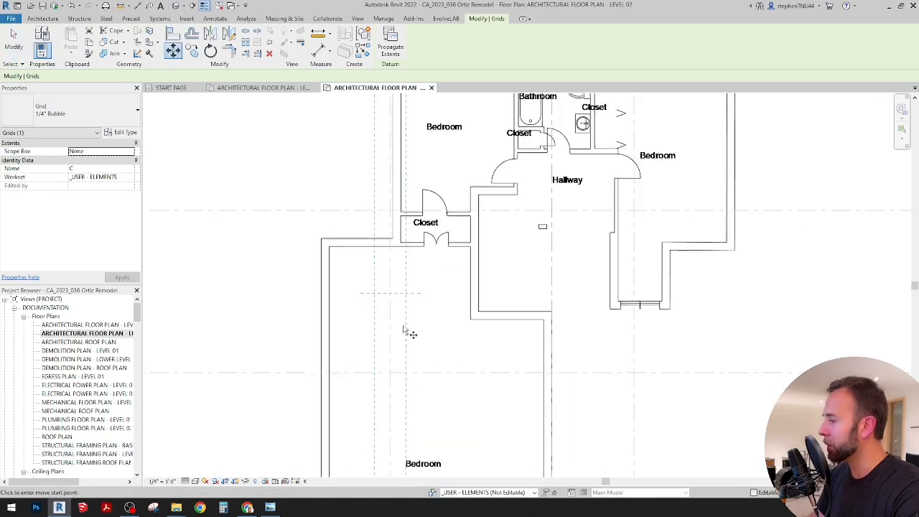
click(393, 325)
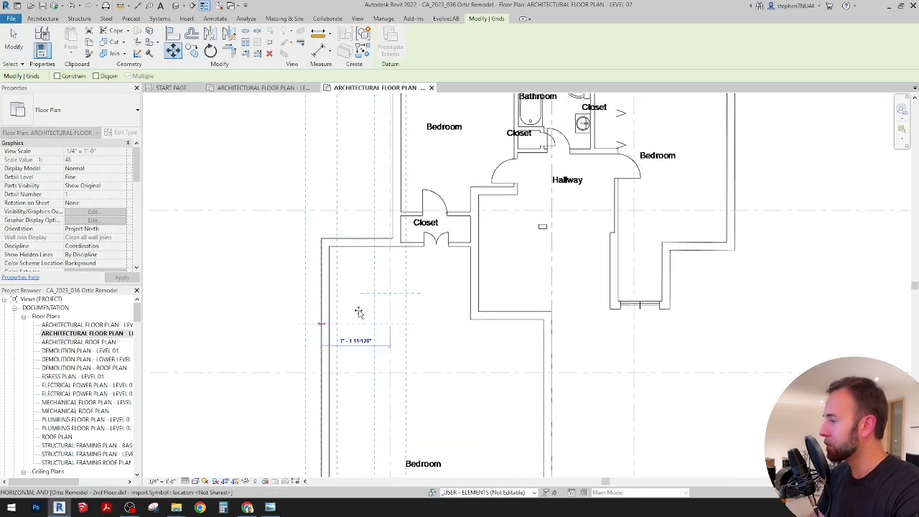
click(321, 324)
scroll(372, 308, down, 1)
middle_drag(414, 296, 414, 344)
key(Escape)
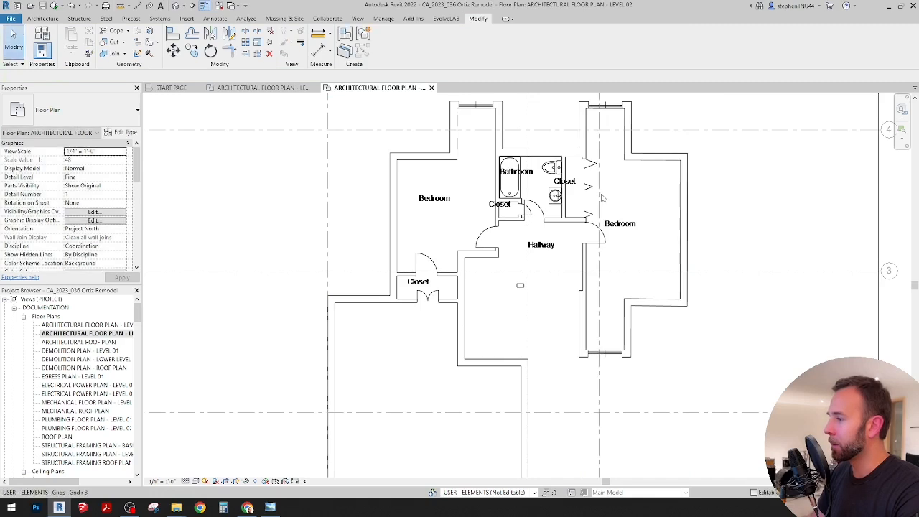
Move grid line B across the plan so that it stands between grid lines C and A
click(601, 198)
scroll(558, 239, down, 2)
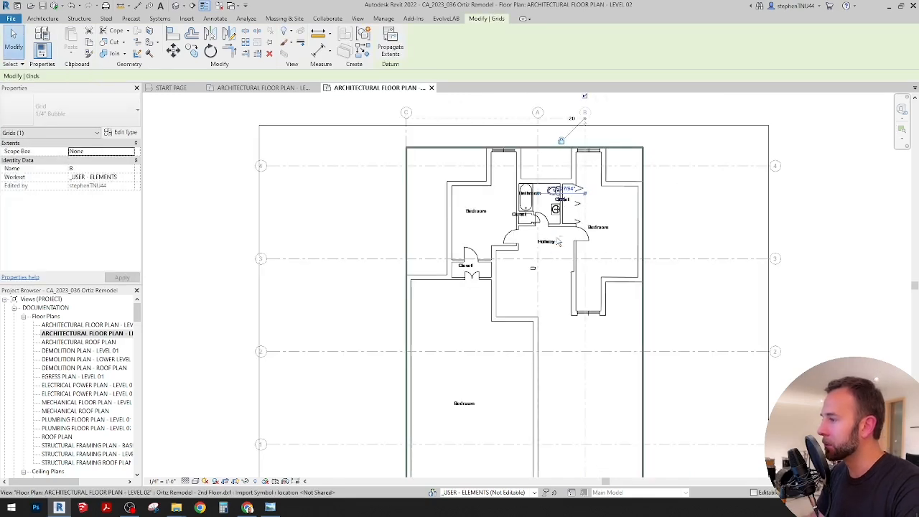
key(ctrl+z)
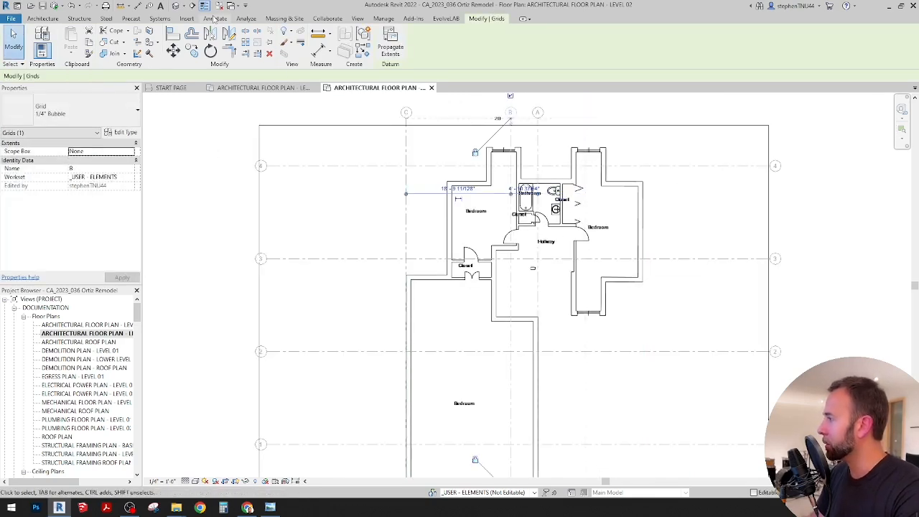
Place an aligned dimension string across grid lines C, B and A
click(215, 18)
click(39, 40)
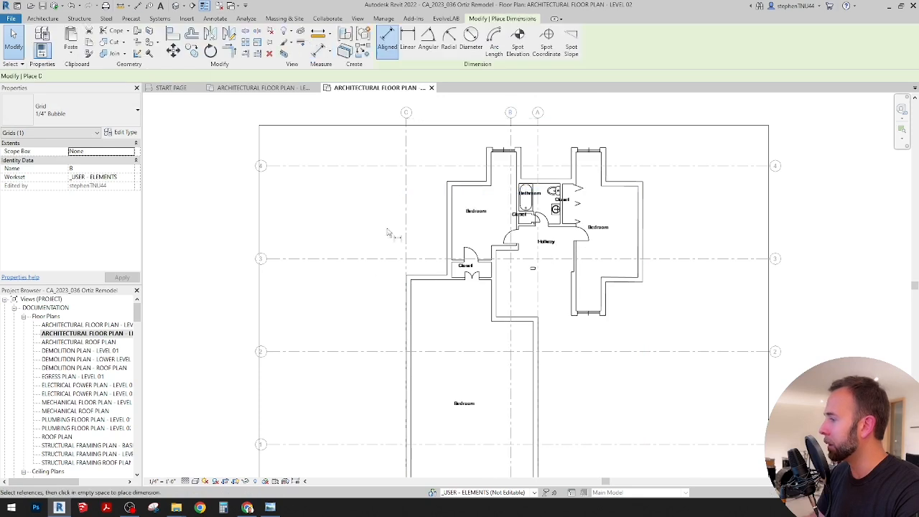
click(406, 184)
click(511, 137)
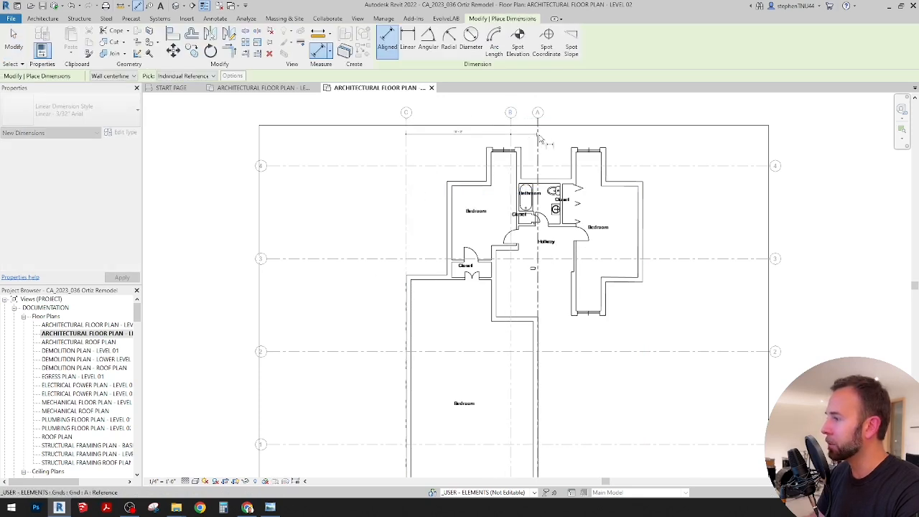
click(538, 136)
click(431, 235)
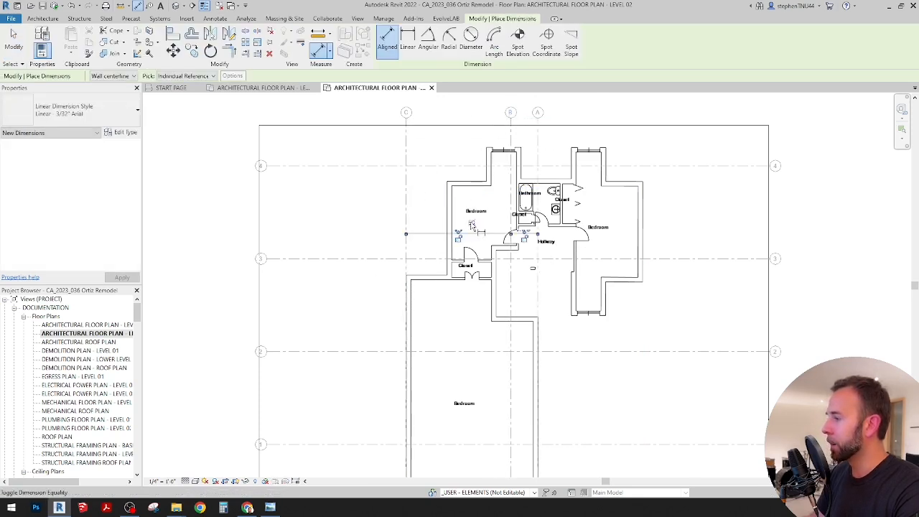
Make the dimension string's segments equal to center grid line B between C and A, and delete the dimension string
click(472, 223)
middle_drag(517, 239, 476, 264)
key(Escape)
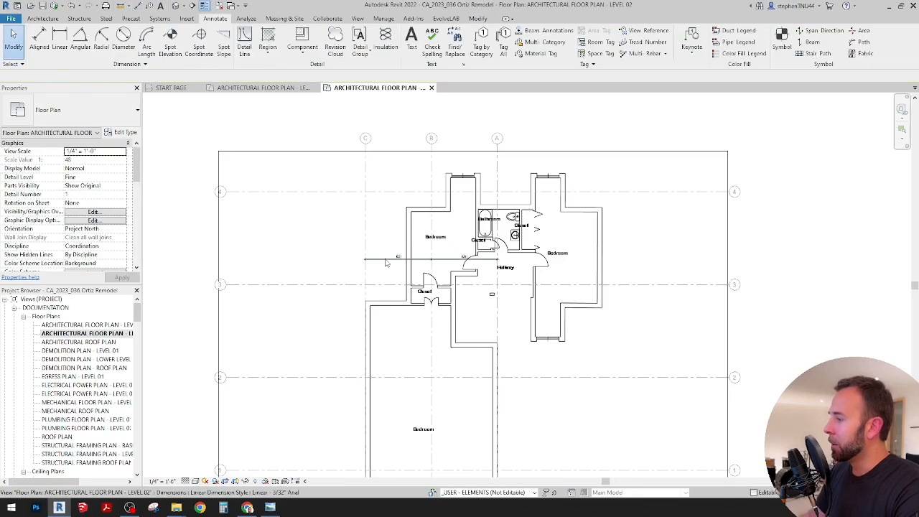
key(Delete)
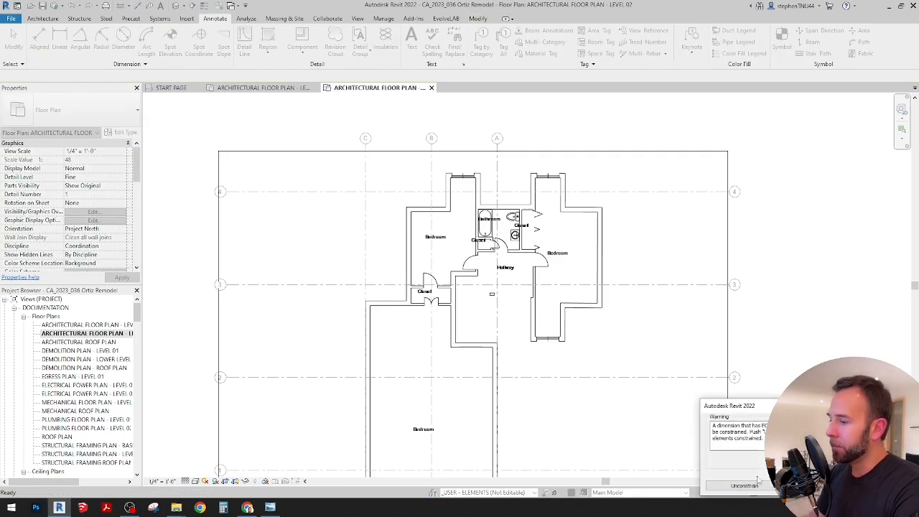
Tighten all four edges of the crop region around the large lower bedroom, with the upper edge passing through the hallway
scroll(558, 153, down, 2)
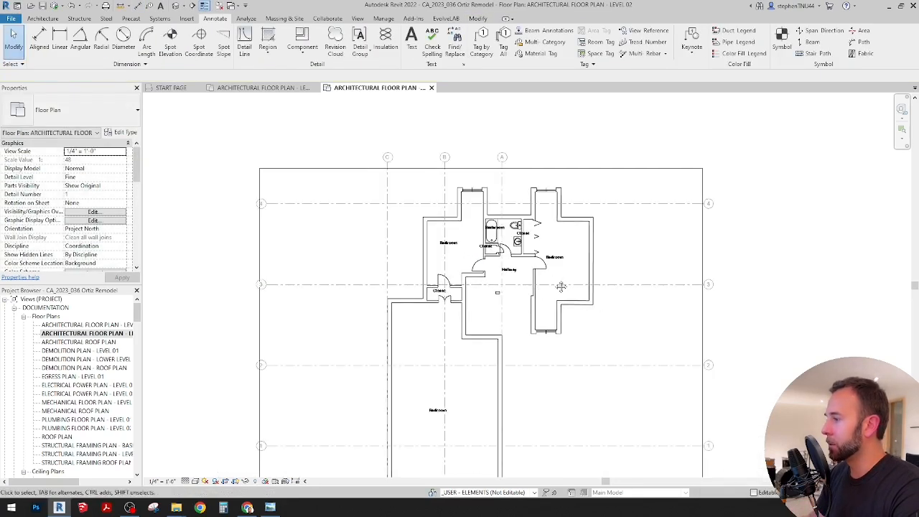
click(529, 144)
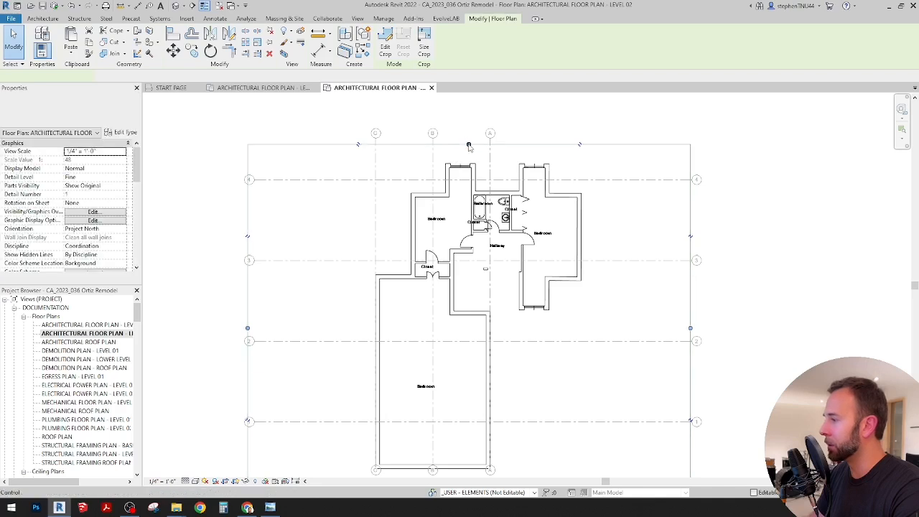
drag(462, 211, 463, 236)
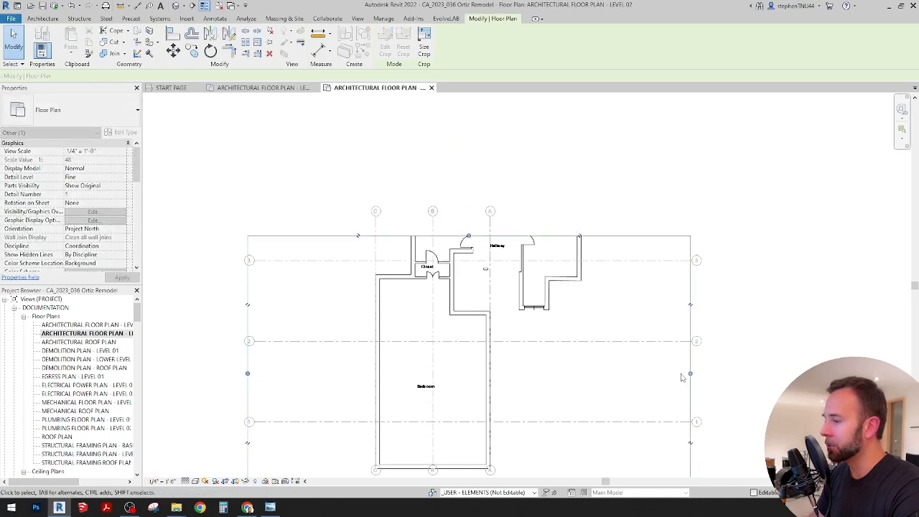
drag(685, 372, 518, 372)
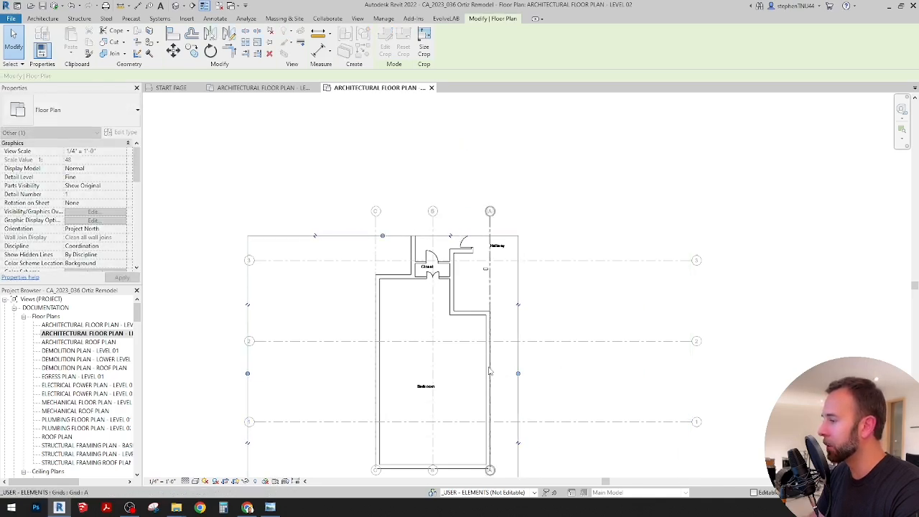
middle_drag(347, 356, 347, 321)
drag(248, 338, 335, 338)
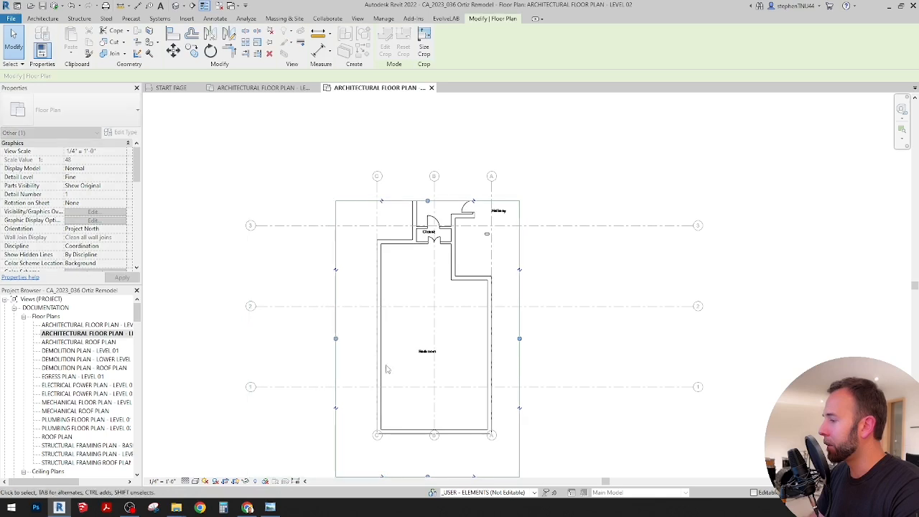
middle_drag(391, 375, 401, 281)
drag(438, 382, 438, 370)
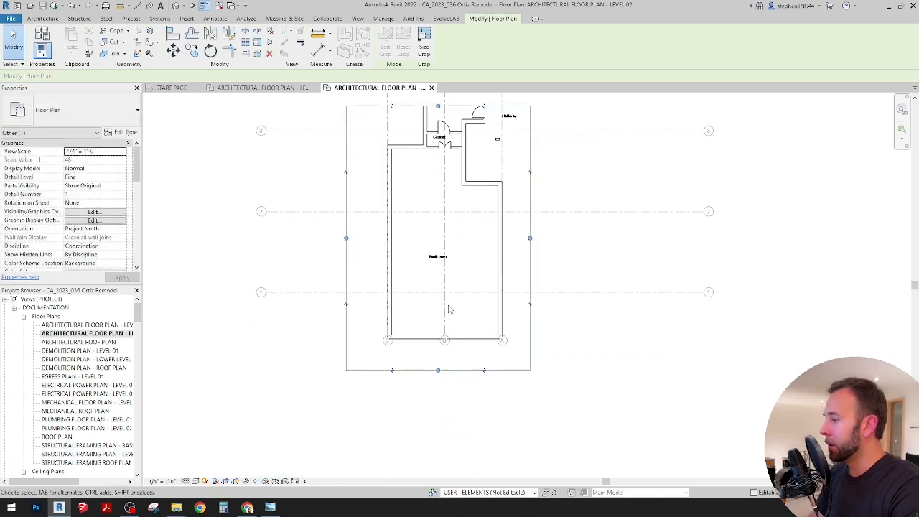
Shorten grid lines 1, 2 and 3 to just outside the crop region and turn off the view's cropping
click(443, 339)
scroll(443, 340, up, 4)
scroll(445, 341, down, 2)
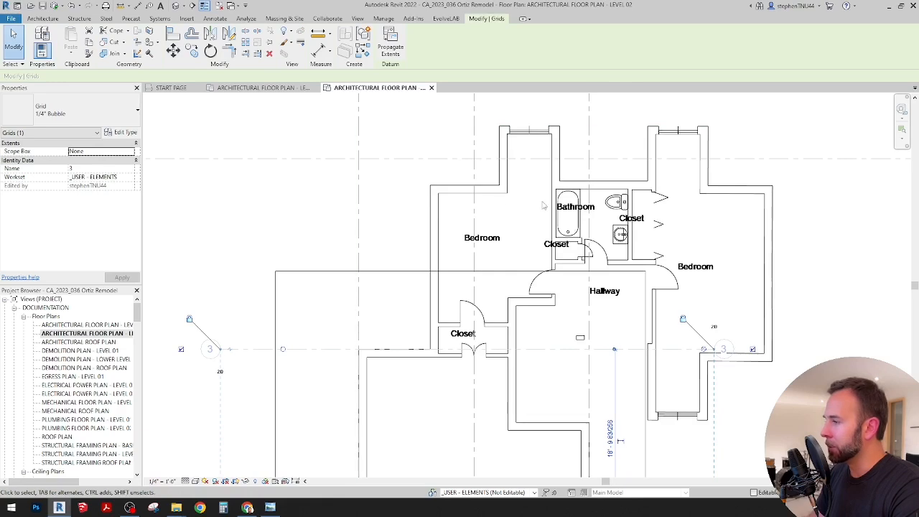
scroll(406, 300, down, 1)
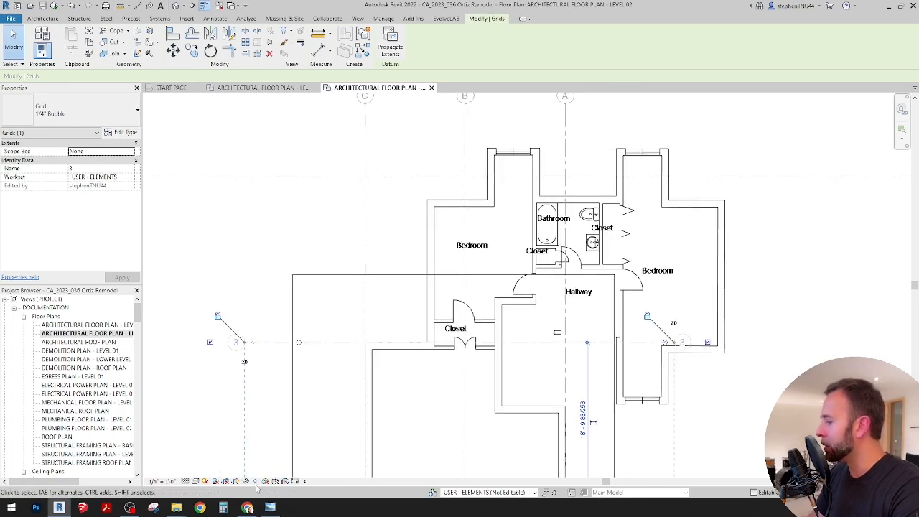
Switch to the magicplan remodel project in Chrome, view the bedroom's attic photo 7 of 8, and close the photo viewer
click(248, 507)
click(68, 7)
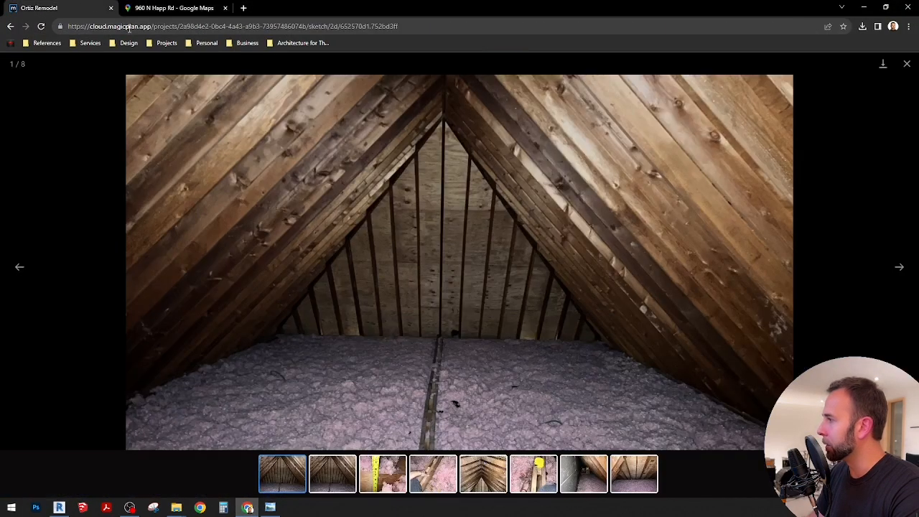
click(590, 475)
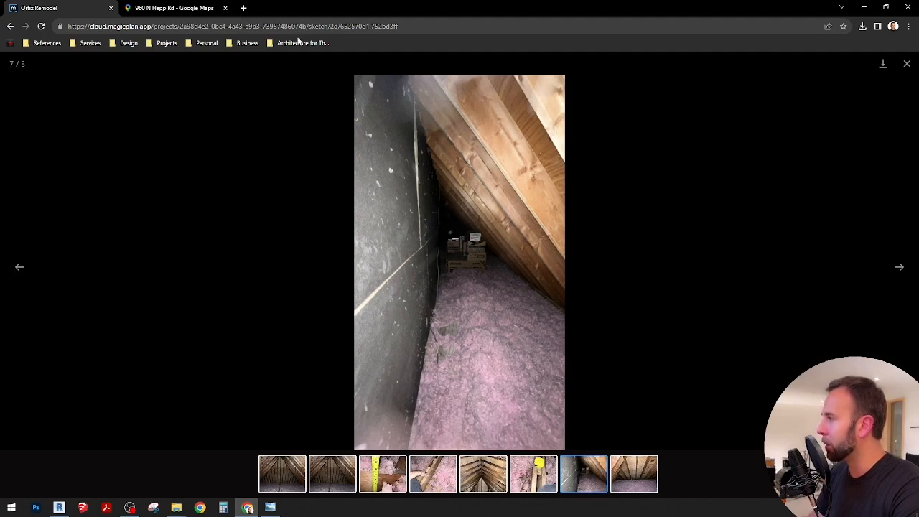
click(906, 65)
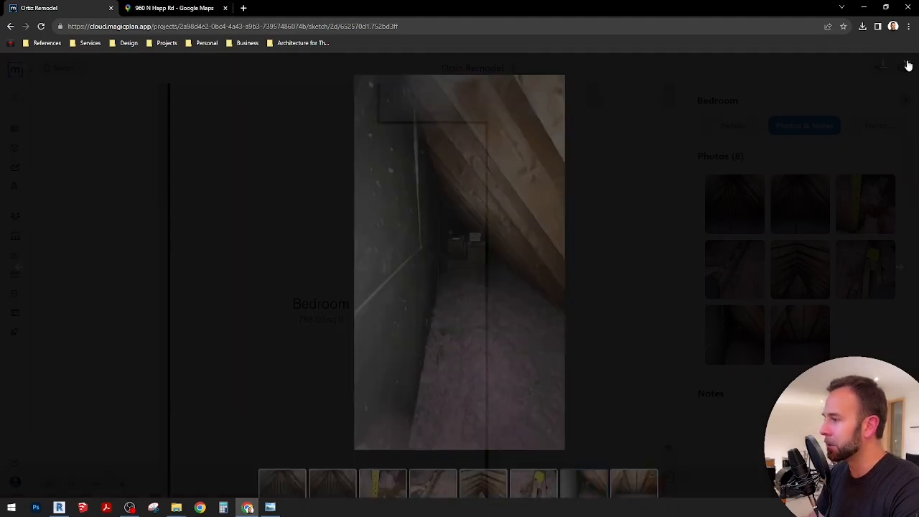
Examine the large bedroom's outline and its position against the rest of the second-floor sketch
scroll(468, 279, down, 5)
drag(337, 125, 365, 282)
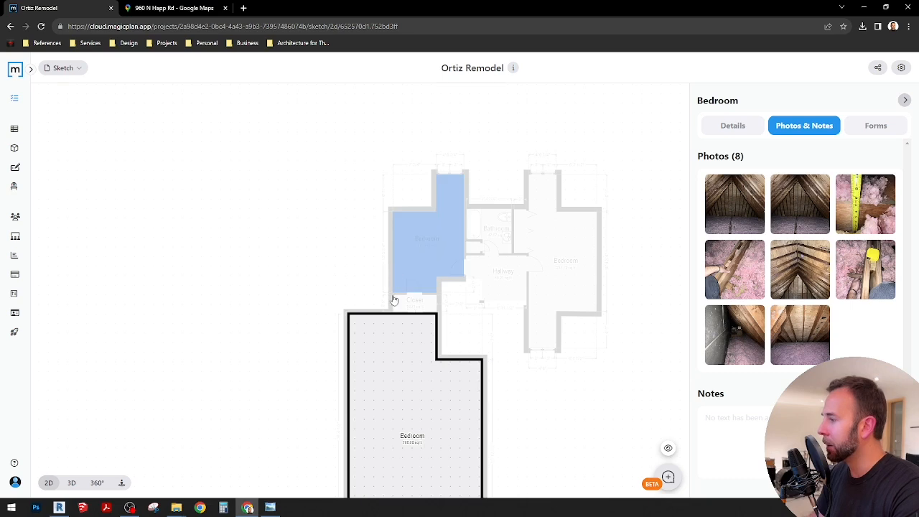
drag(304, 371, 251, 273)
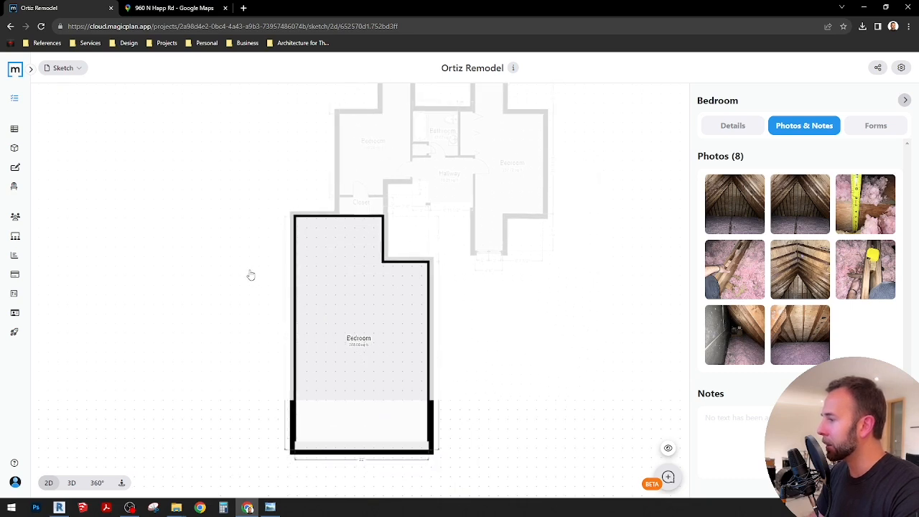
Switch back to Revit and bring the whole Level 02 floor plan into view
click(864, 8)
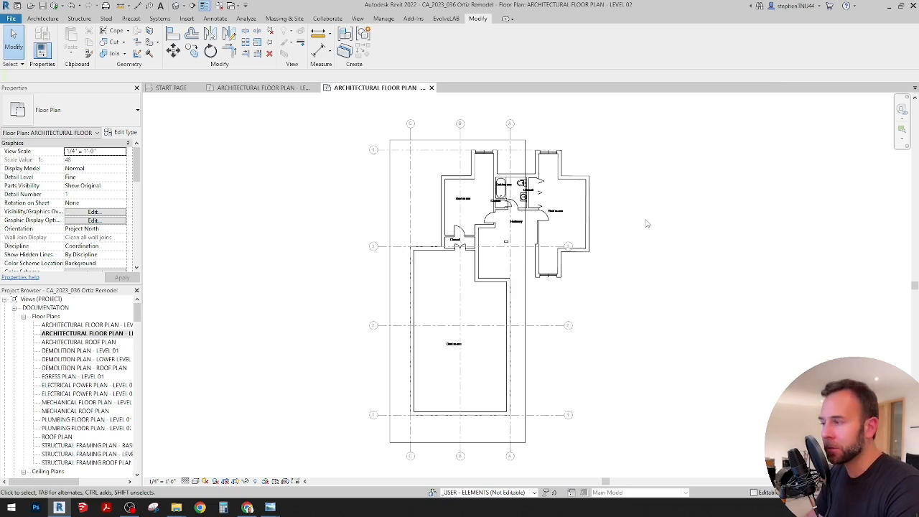
middle_drag(671, 289, 642, 305)
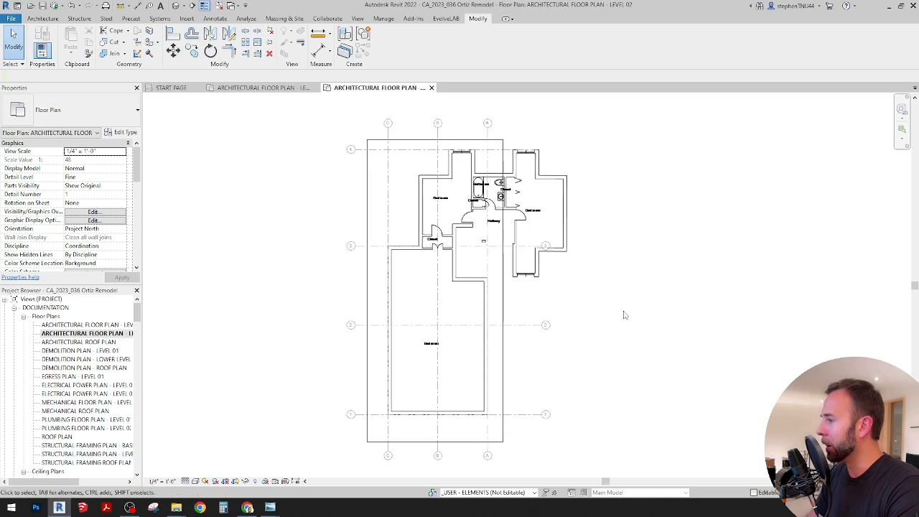
scroll(623, 315, up, 1)
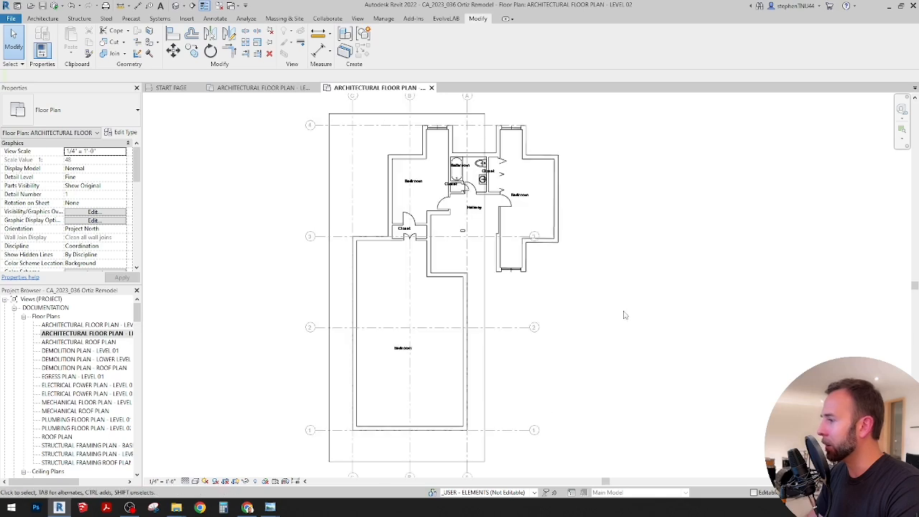
Undo the hiding of the first-floor plan photo IMG_2425.JPEG in the Level 02 view
click(72, 6)
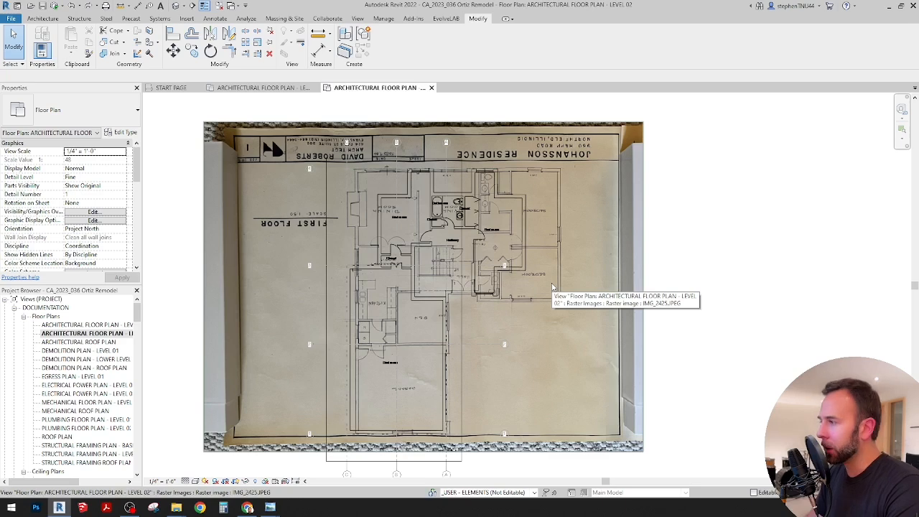
click(553, 287)
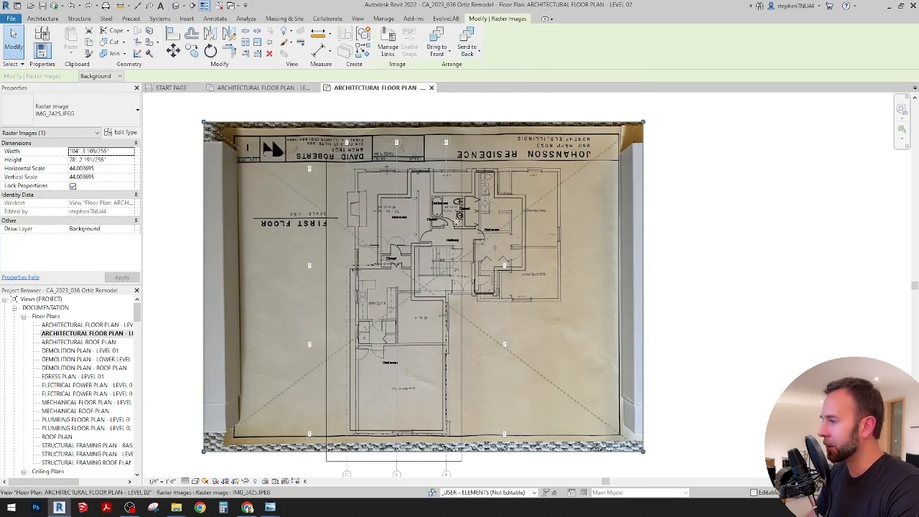
click(810, 330)
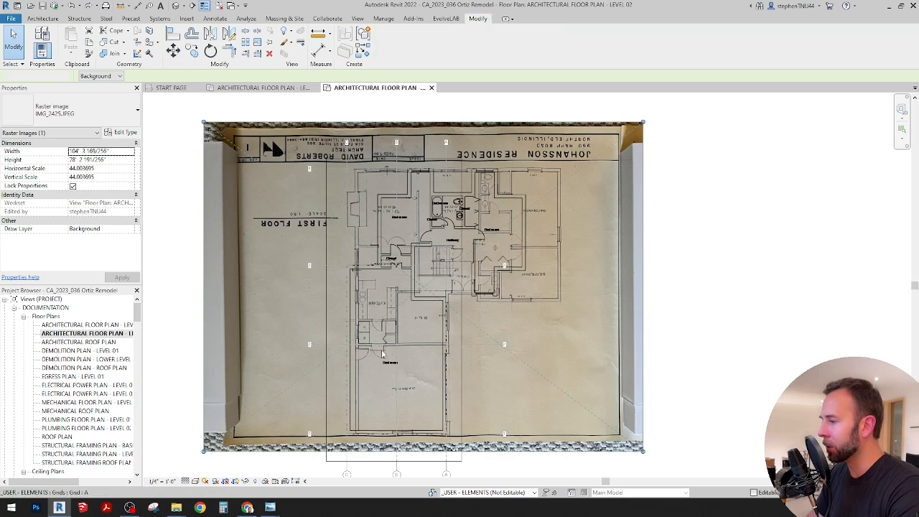
scroll(362, 326, up, 3)
key(Escape)
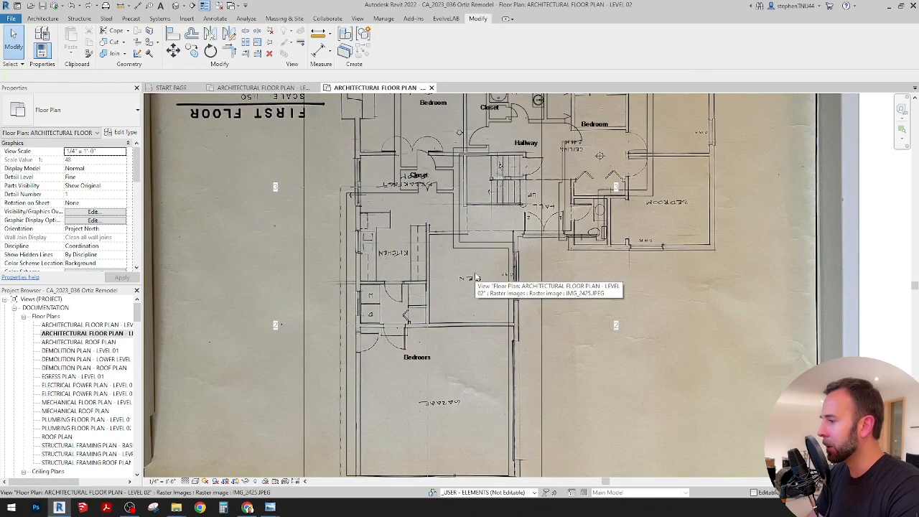
Compare grid lines 1 to 4 with the garage, den and upper exterior walls on the first-floor plan photo
scroll(474, 277, down, 3)
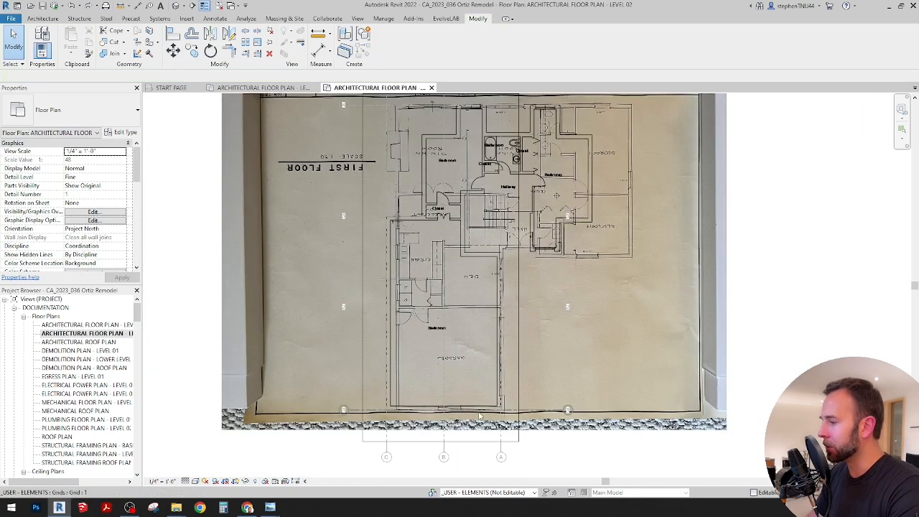
click(533, 411)
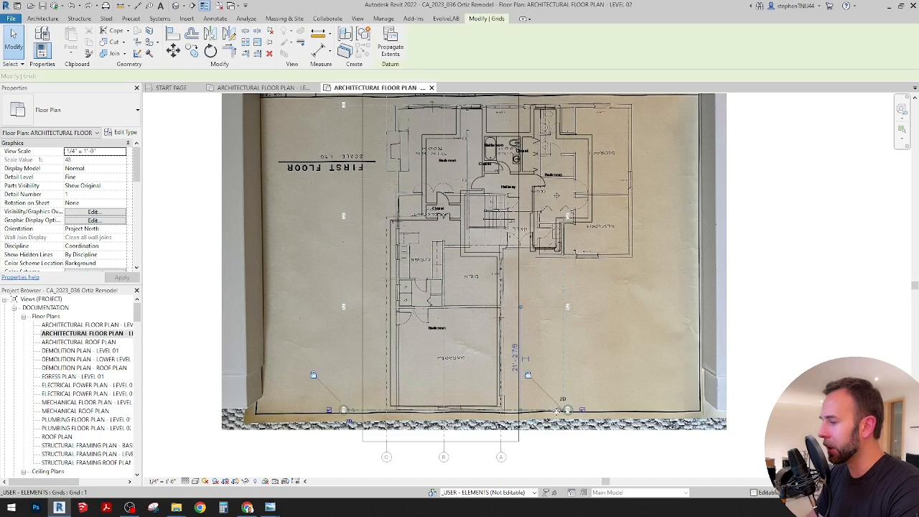
scroll(545, 410, up, 3)
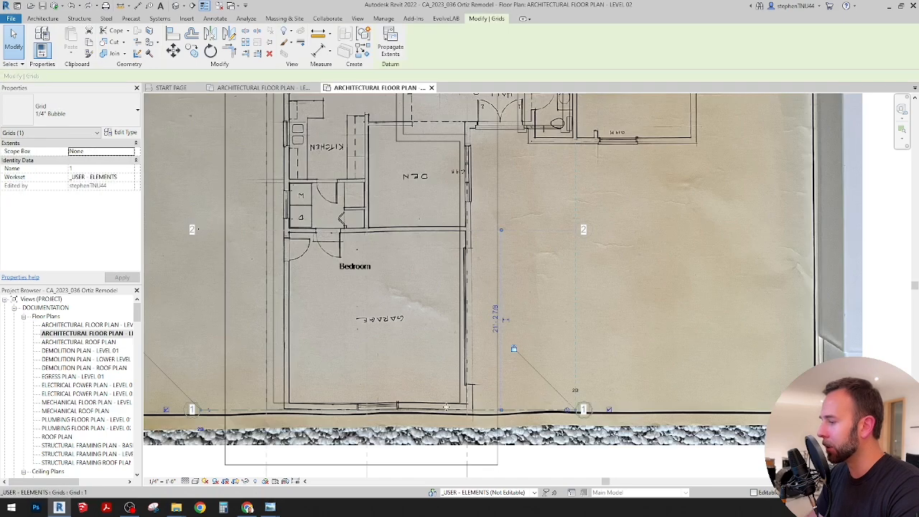
scroll(445, 407, down, 3)
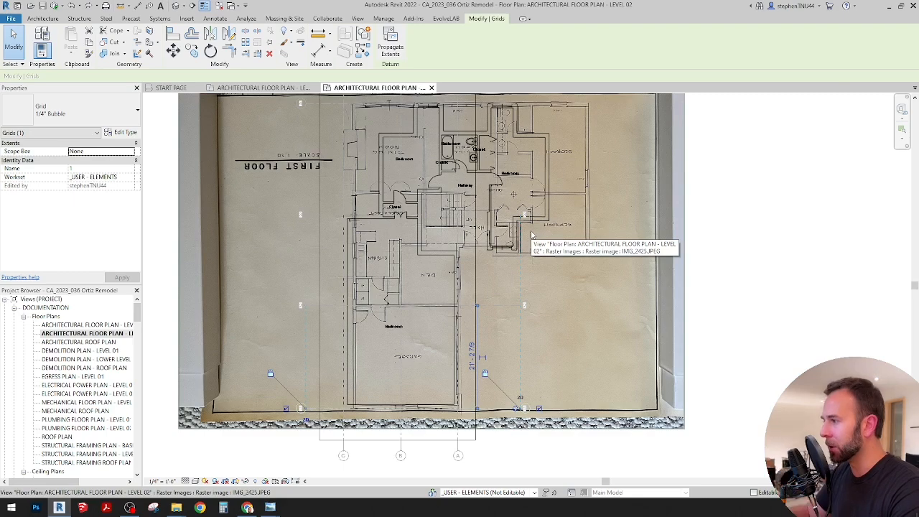
middle_drag(516, 204, 520, 246)
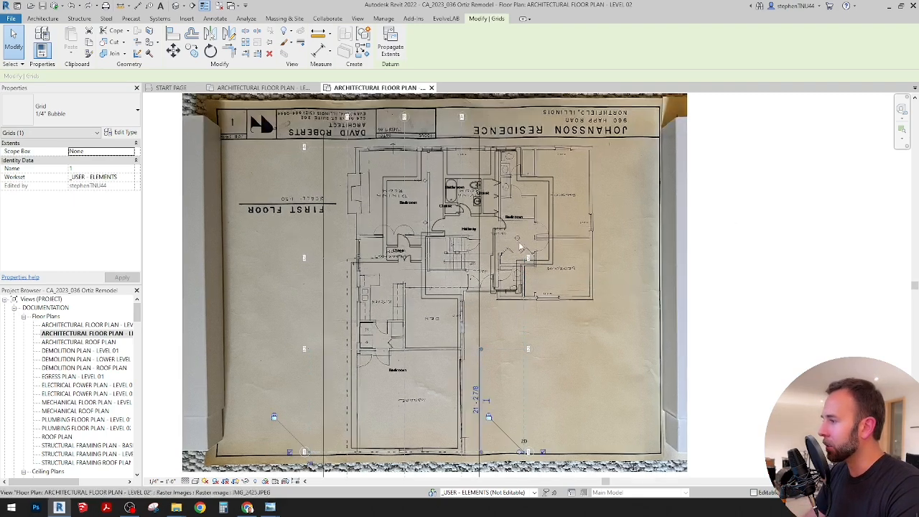
scroll(396, 142, up, 3)
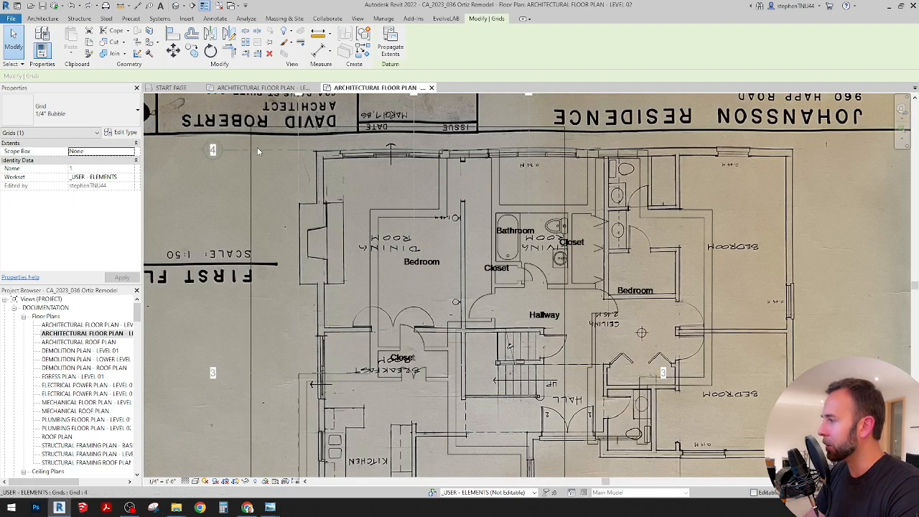
scroll(384, 152, down, 5)
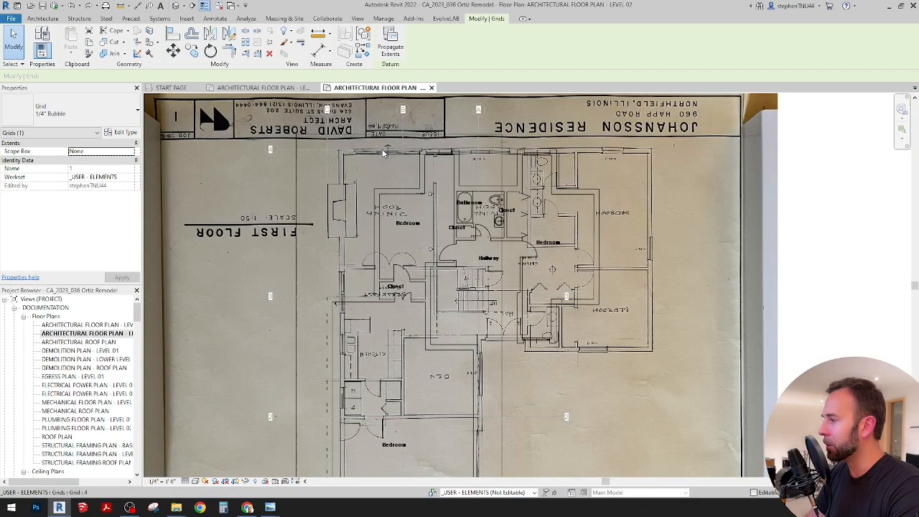
scroll(388, 386, up, 4)
scroll(388, 391, up, 1)
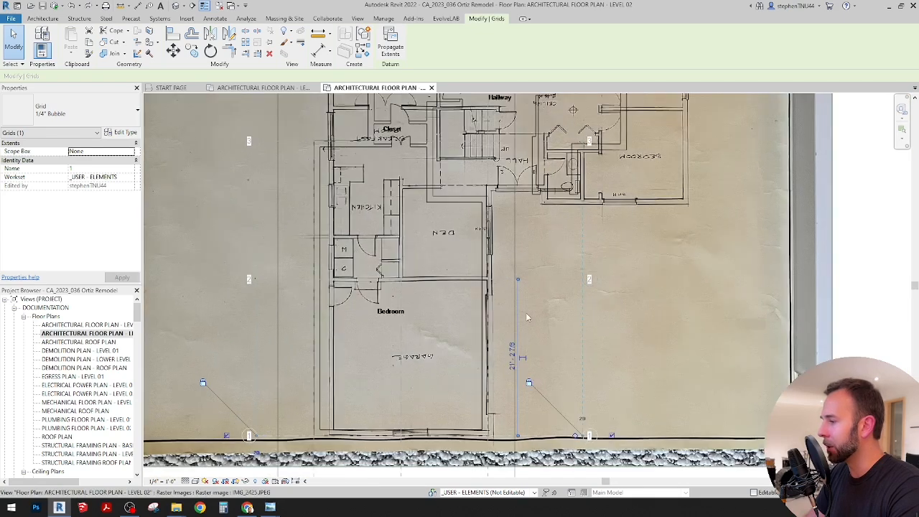
click(540, 279)
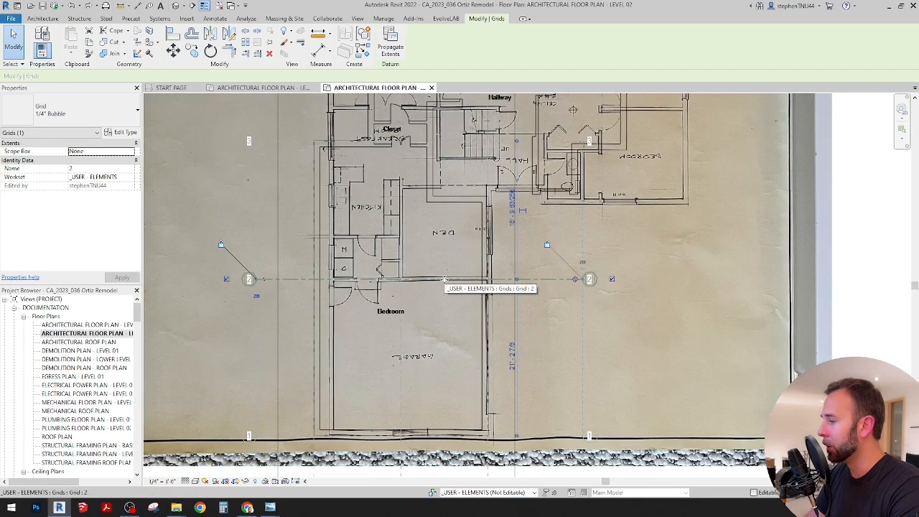
Check the spacing between grid lines 1 and 2 with an aligned dimension, without keeping the dimension
click(215, 18)
click(39, 44)
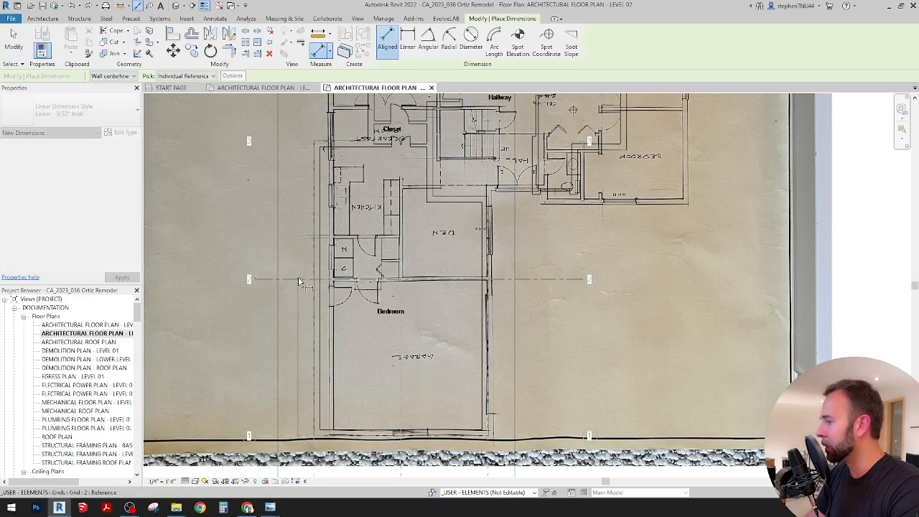
scroll(293, 352, up, 4)
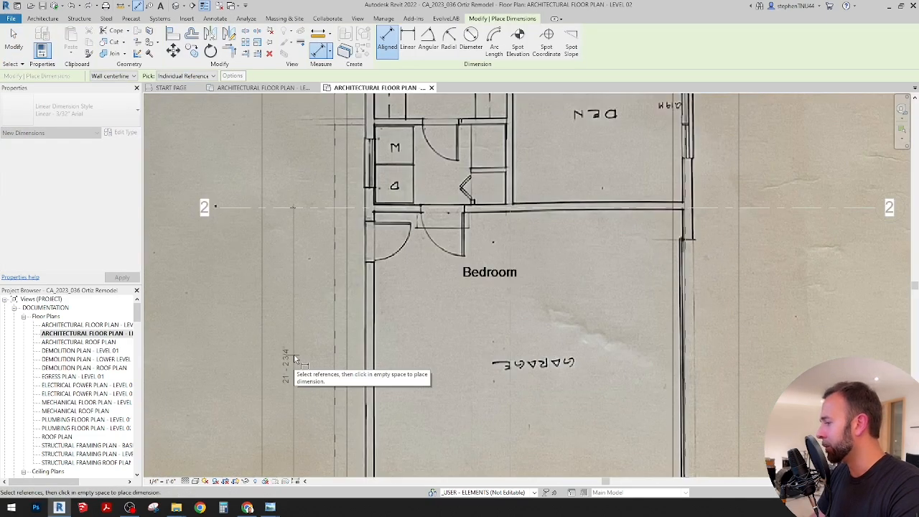
scroll(294, 337, down, 8)
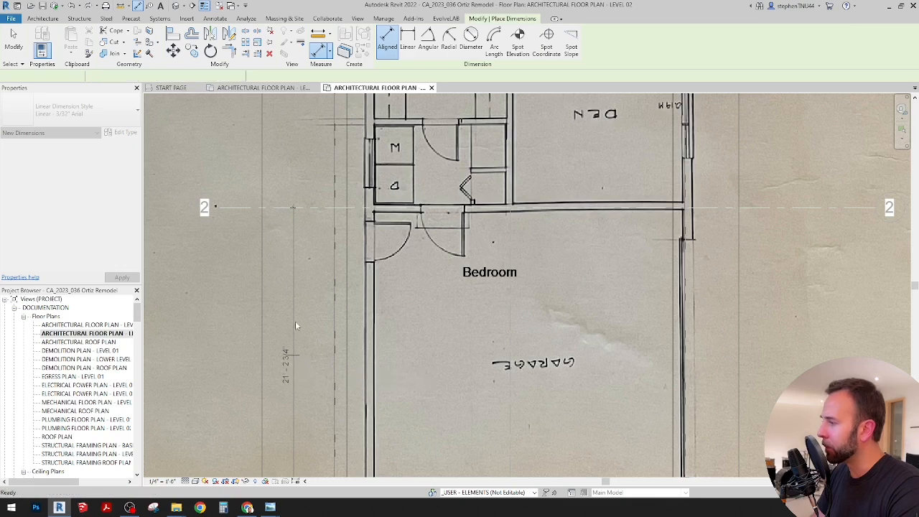
middle_drag(441, 280, 520, 352)
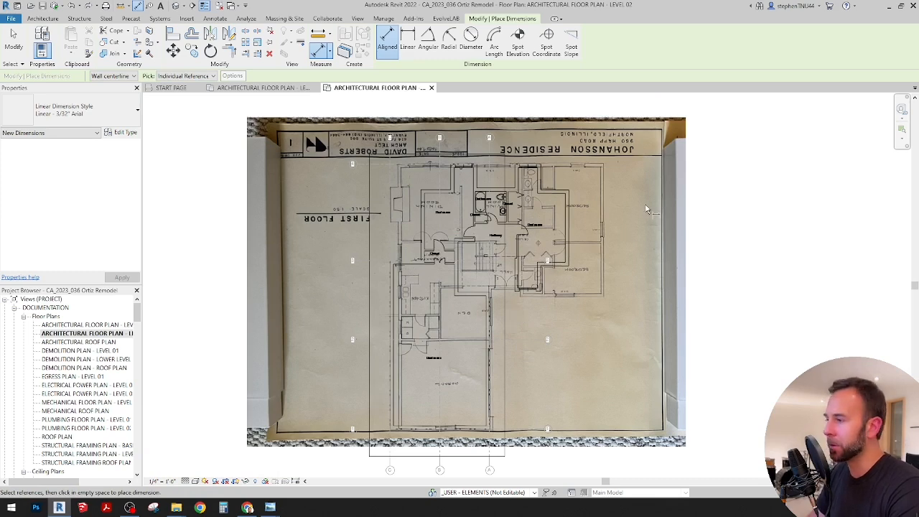
click(11, 47)
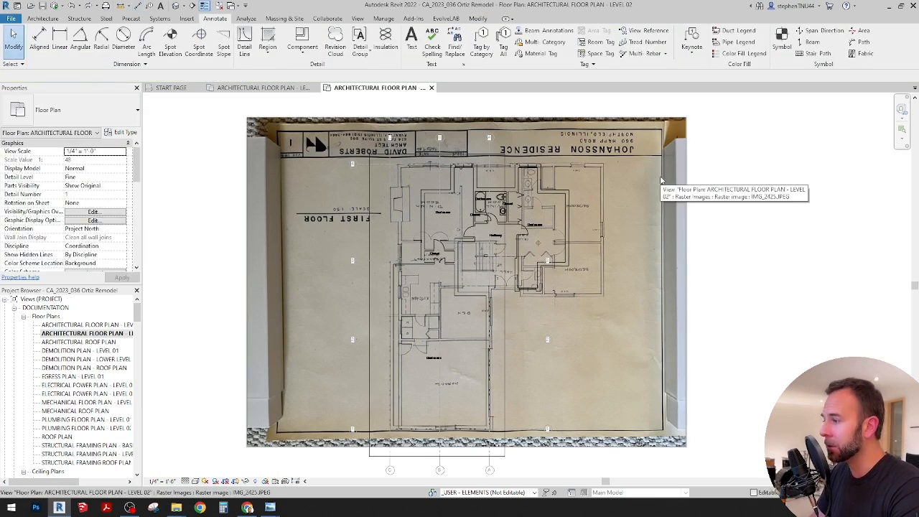
Hide the first-floor plan photo in the Level 02 view as an individual element
right_click(661, 173)
mouse_move(694, 214)
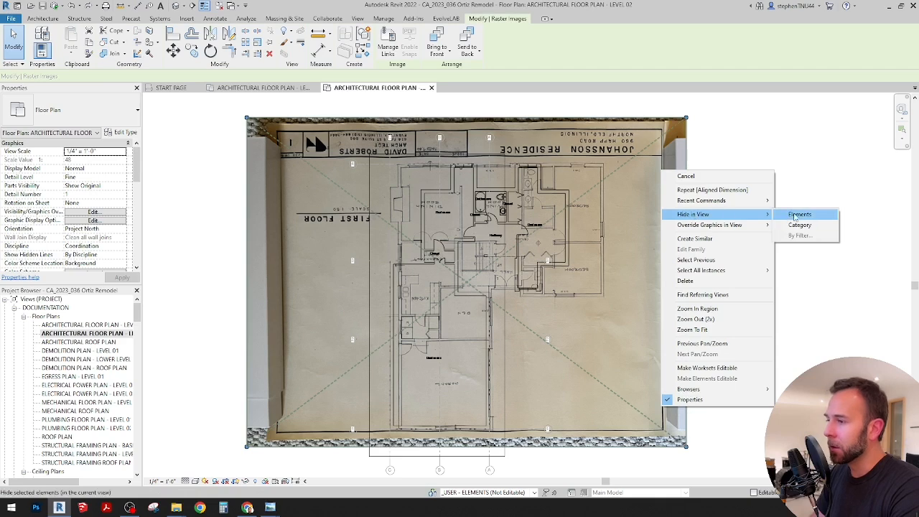
click(793, 216)
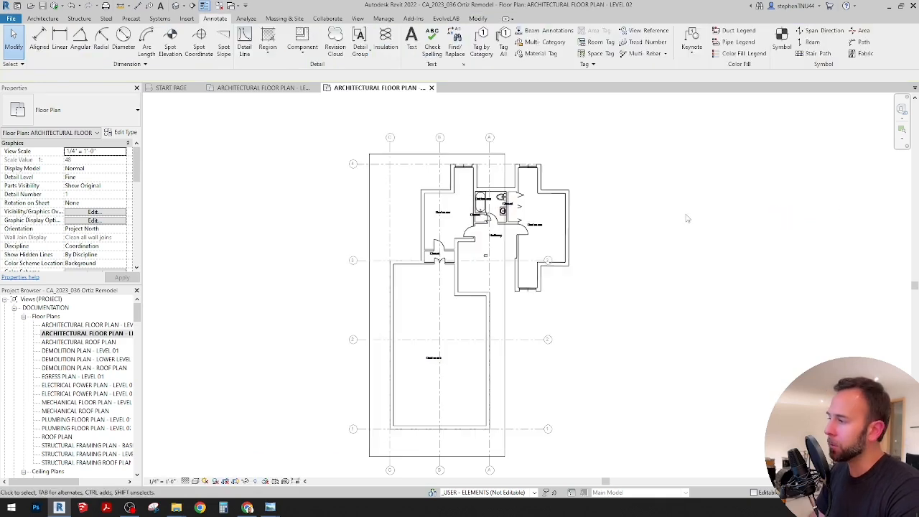
Examine the large lower bedroom's walls in the DXF plan against grid lines A to C and 1 to 3
click(504, 307)
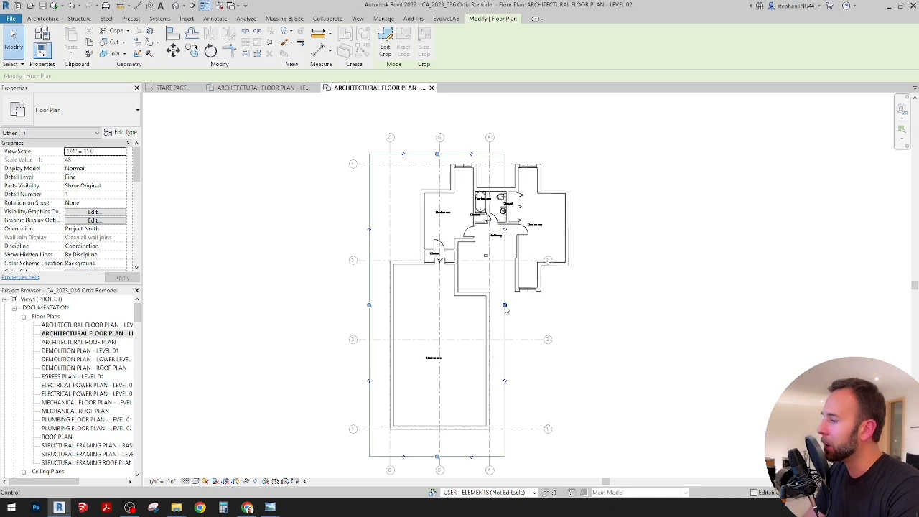
click(618, 318)
middle_drag(624, 327, 598, 313)
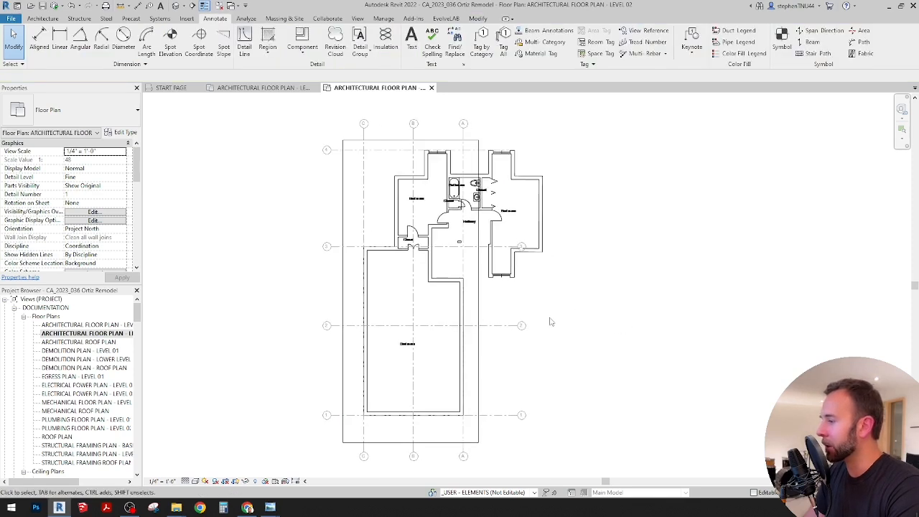
scroll(550, 321, up, 1)
scroll(369, 360, up, 2)
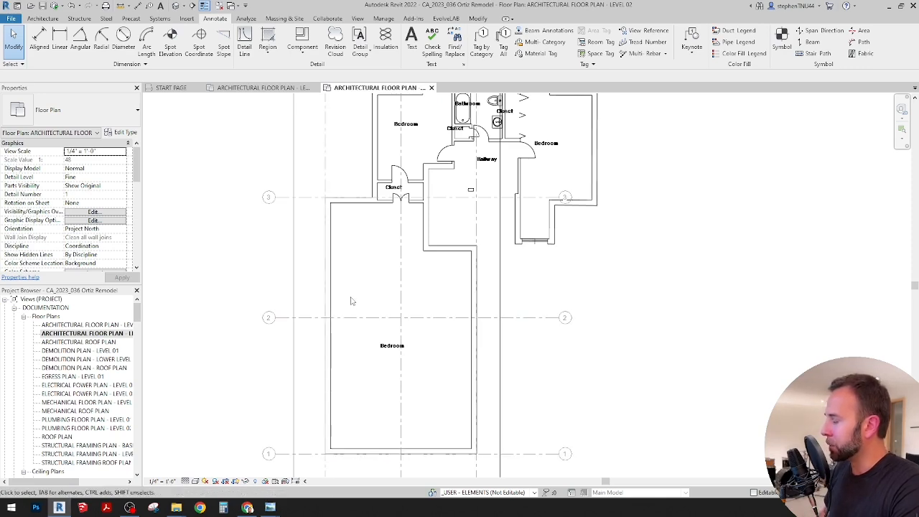
scroll(428, 297, down, 3)
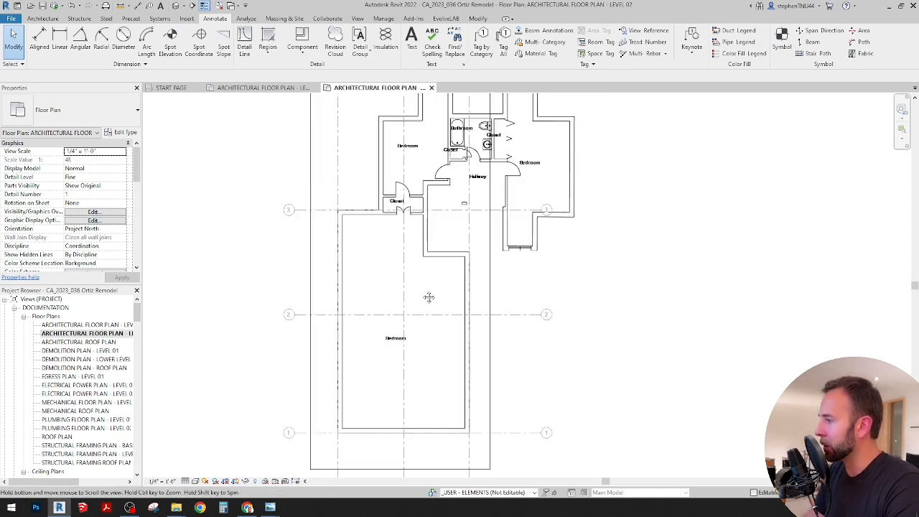
scroll(437, 380, up, 3)
scroll(406, 328, down, 1)
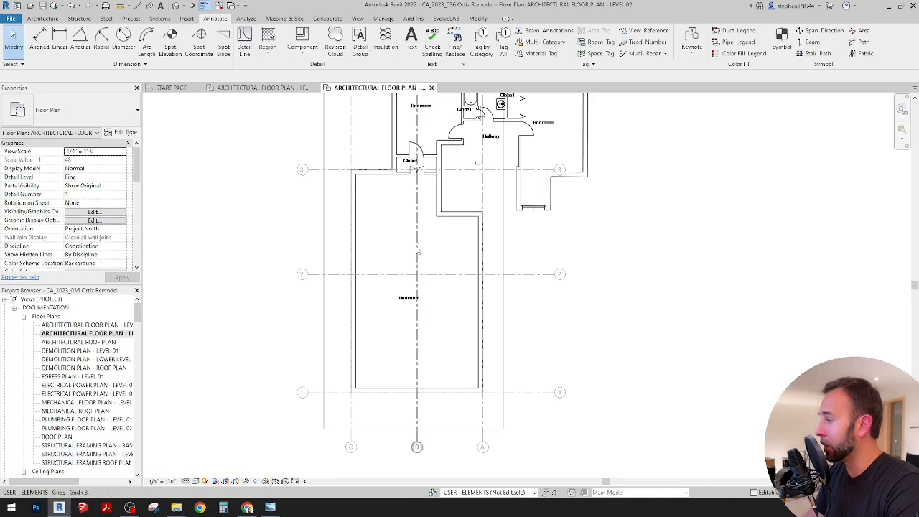
middle_drag(629, 292, 659, 304)
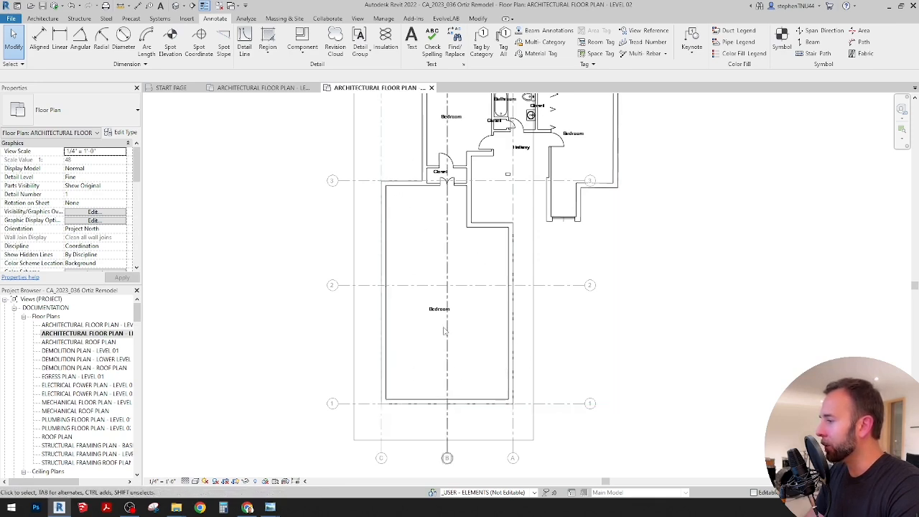
scroll(431, 366, up, 1)
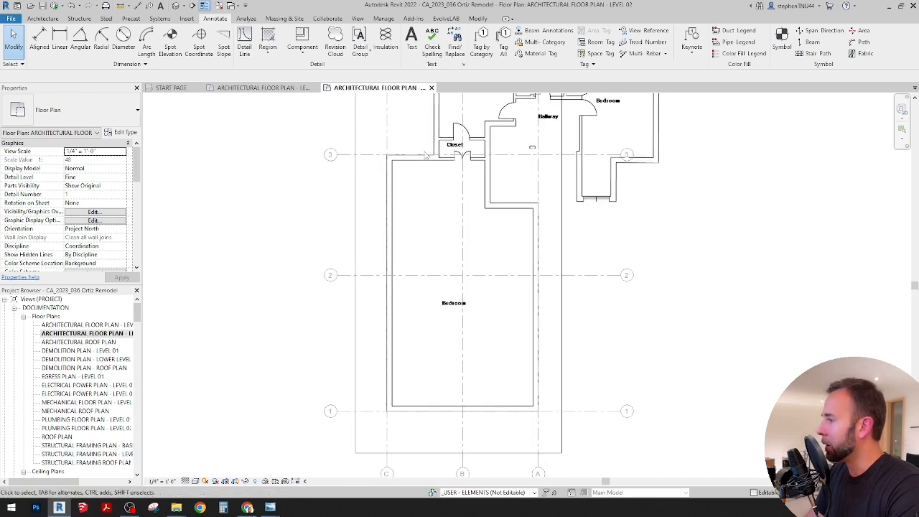
Copy the imported Ortiz Remodel - 2nd Floor.dxf from the Level 02 plan and paste it into Level 01 aligned to the same place
click(426, 166)
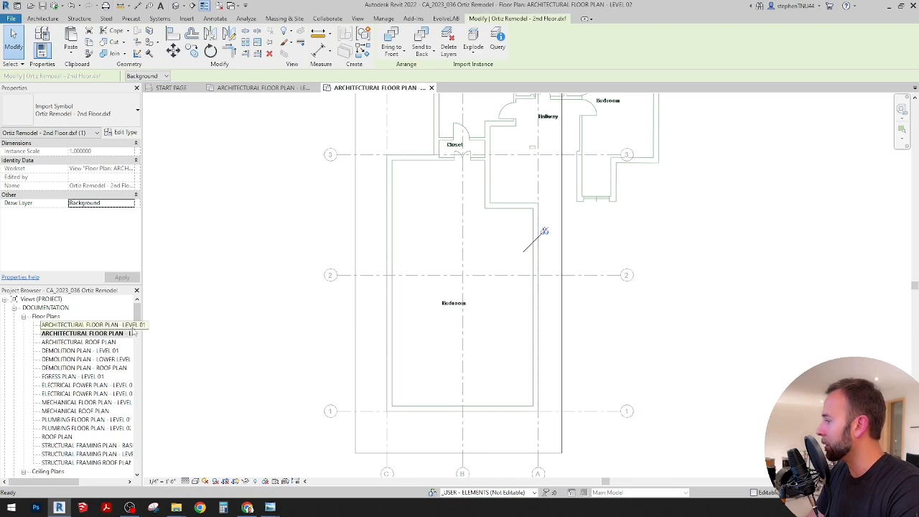
double_click(86, 325)
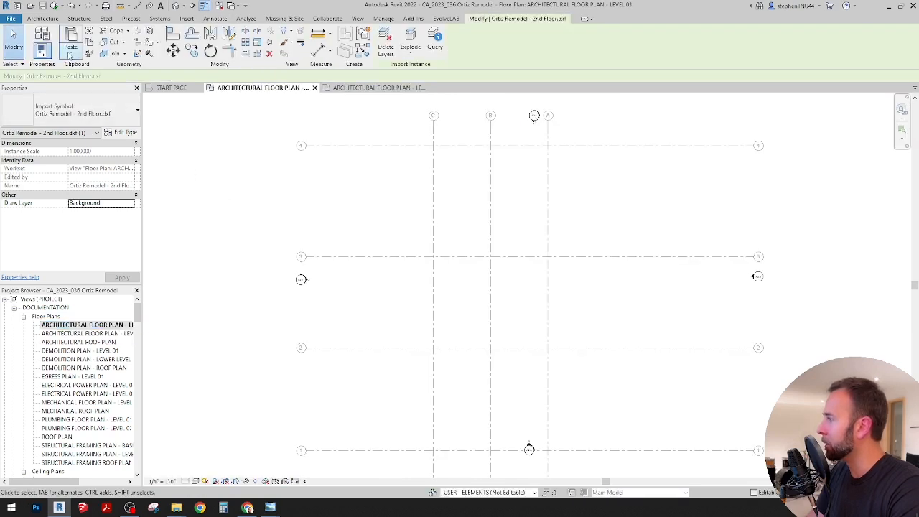
click(71, 56)
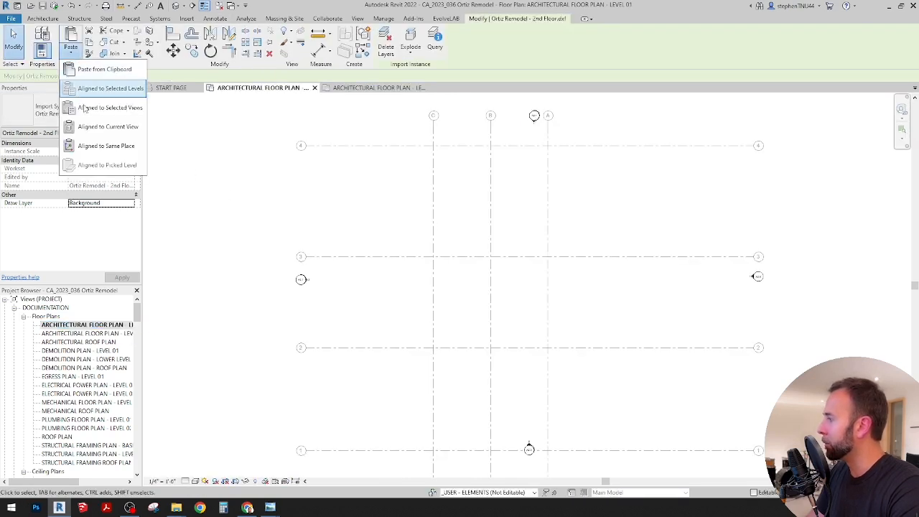
click(101, 145)
key(Escape)
scroll(391, 287, up, 2)
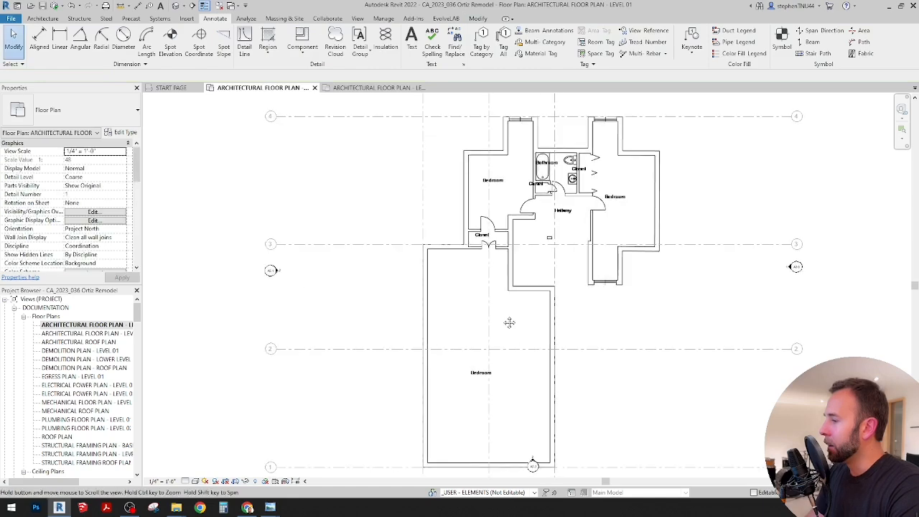
scroll(495, 338, up, 1)
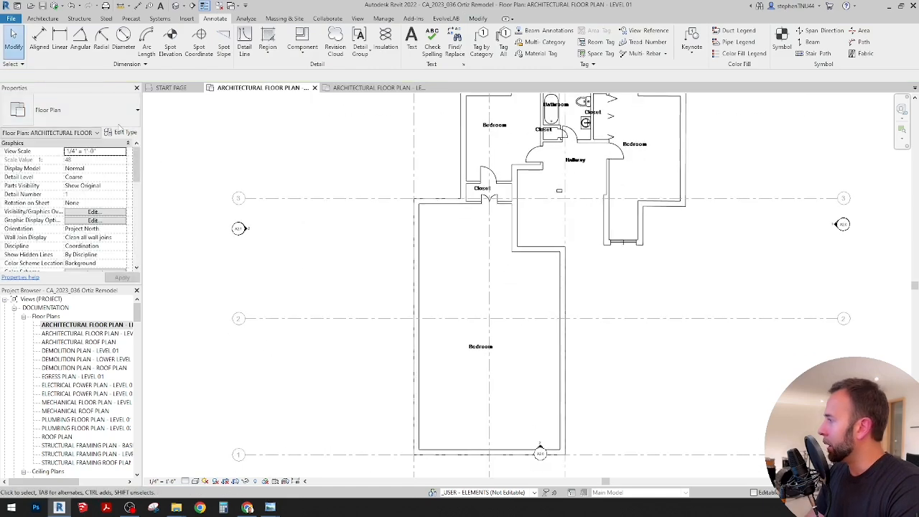
Start placing an architectural wall in the Level 01 floor plan
click(44, 19)
click(39, 52)
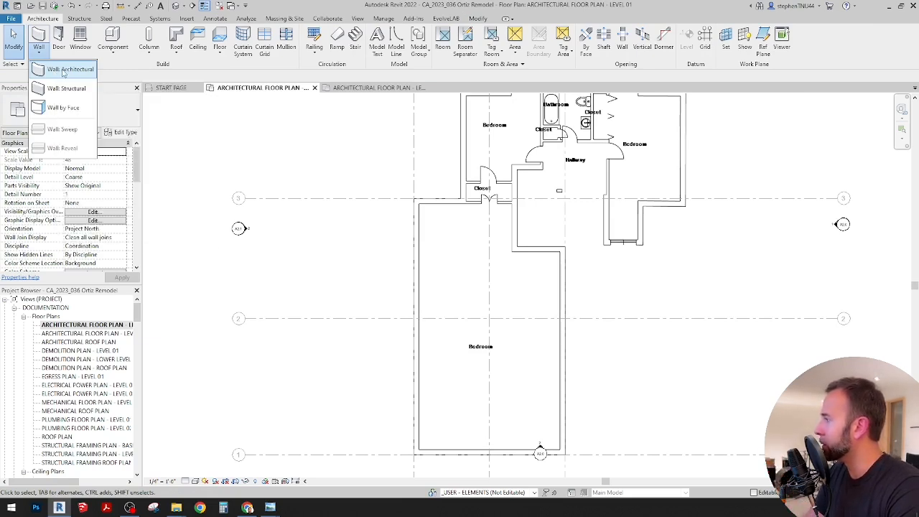
click(53, 72)
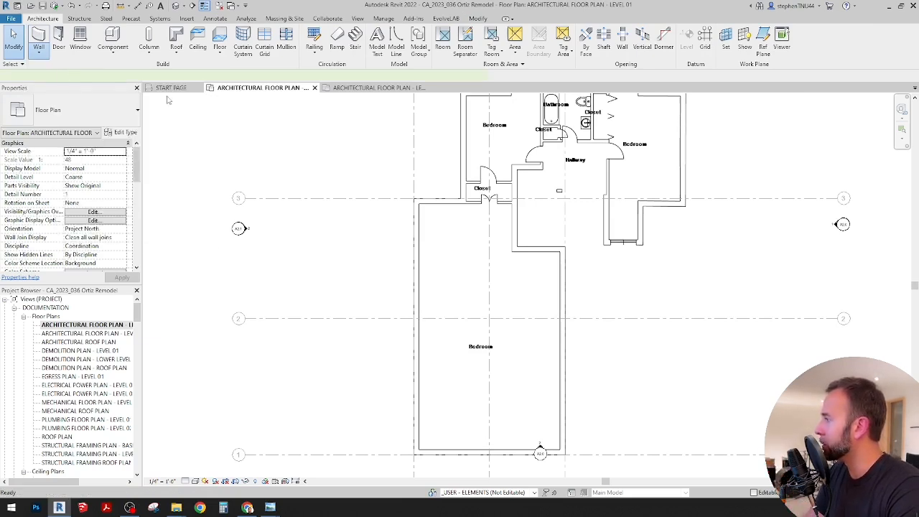
Switch to Google Maps and examine the house's exterior and wall cladding in the aerial and Street View imagery
click(247, 508)
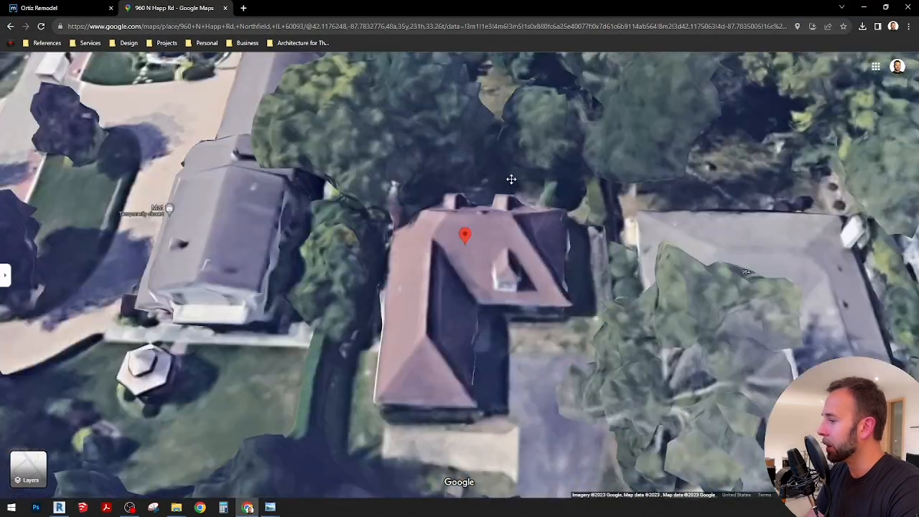
drag(511, 179, 510, 126)
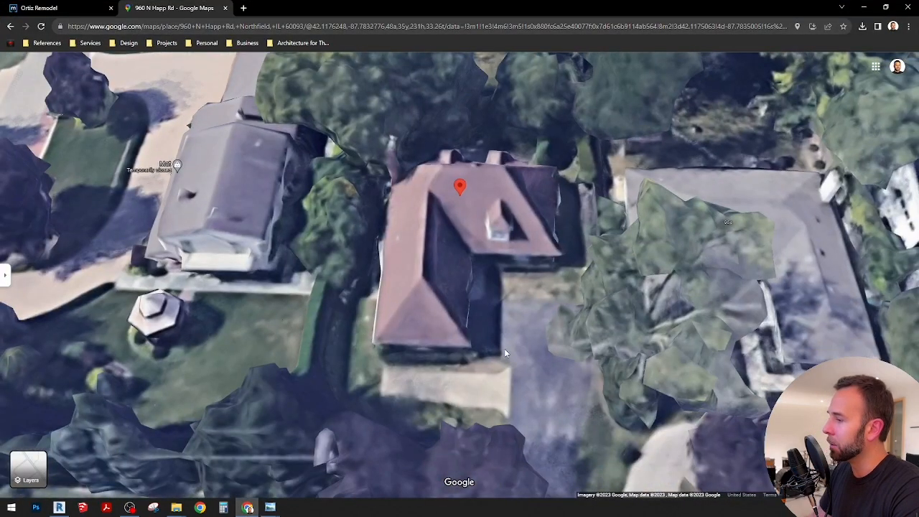
ctrl+drag(455, 318, 432, 388)
click(439, 407)
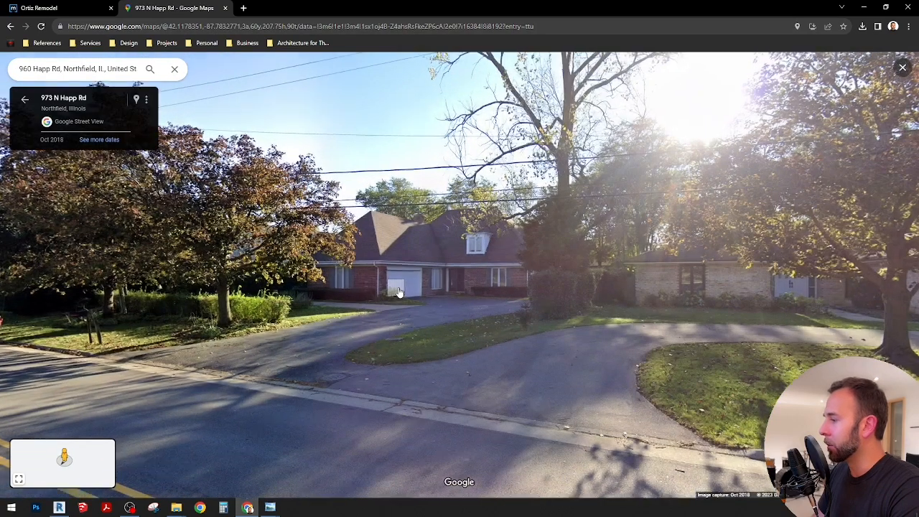
click(409, 314)
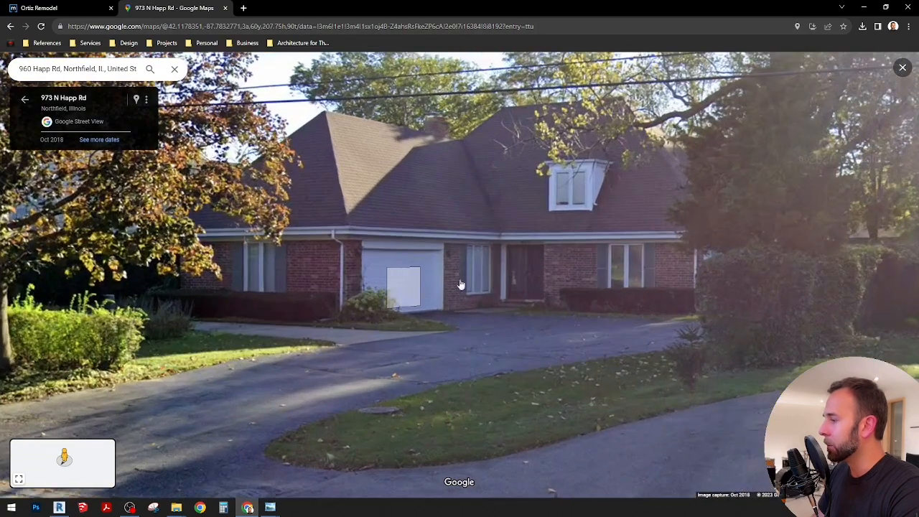
click(867, 7)
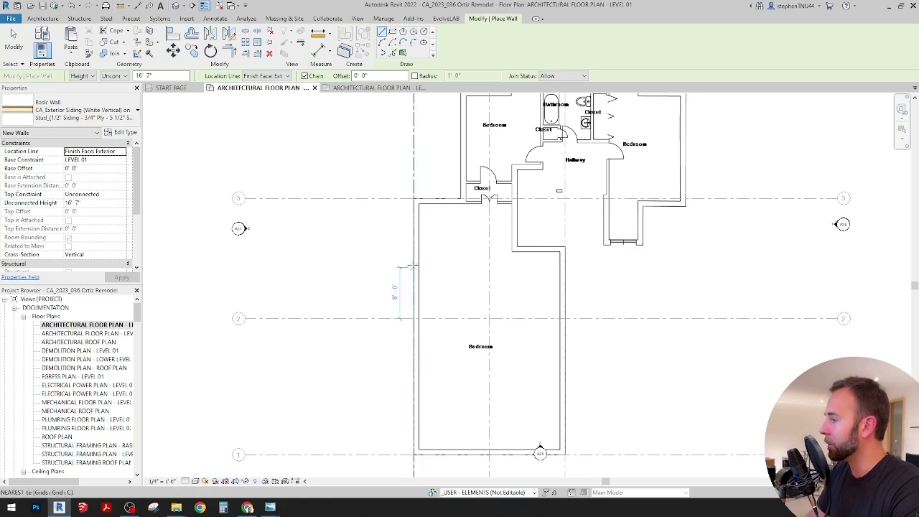
Set the new wall's type to CA_Exterior Brick on Stud_(4" Brick - 1" Air - 5/8" Ply - 3 1/2" Stud - 5/8" Gyp)
click(118, 119)
scroll(103, 215, up, 3)
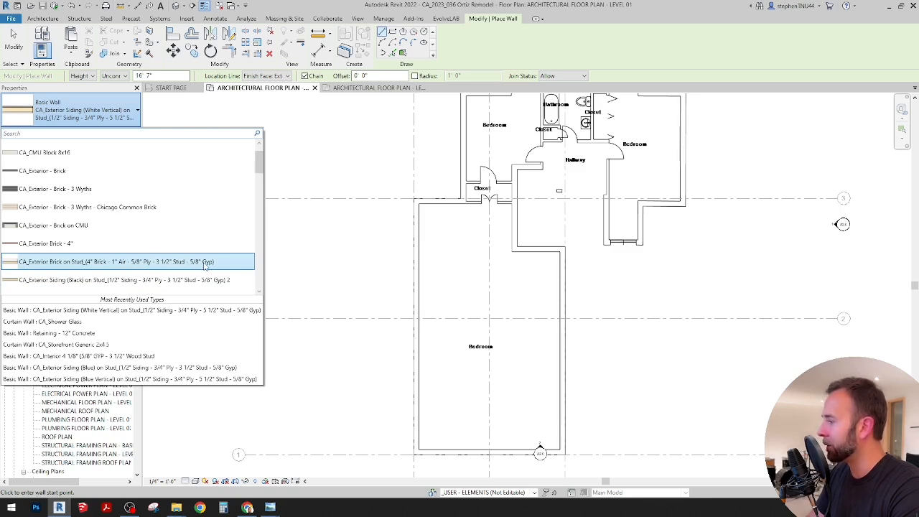
click(165, 262)
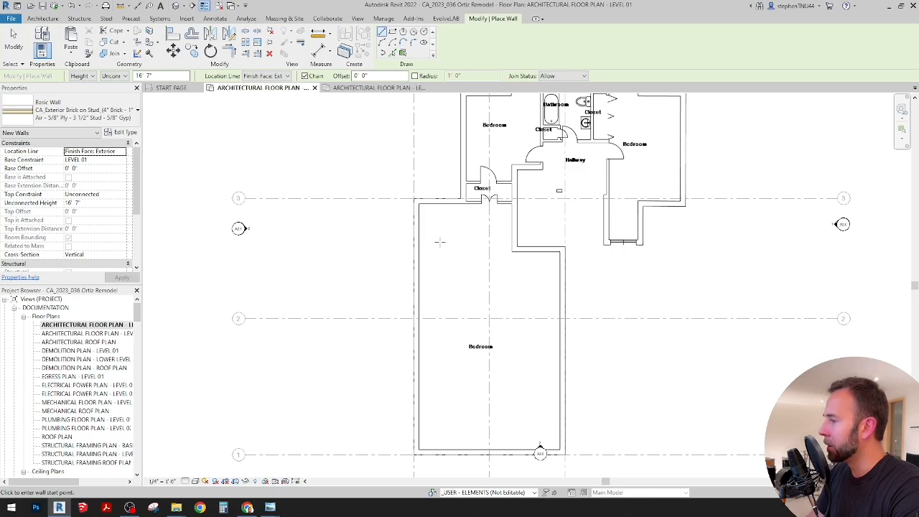
scroll(434, 223, up, 3)
click(414, 200)
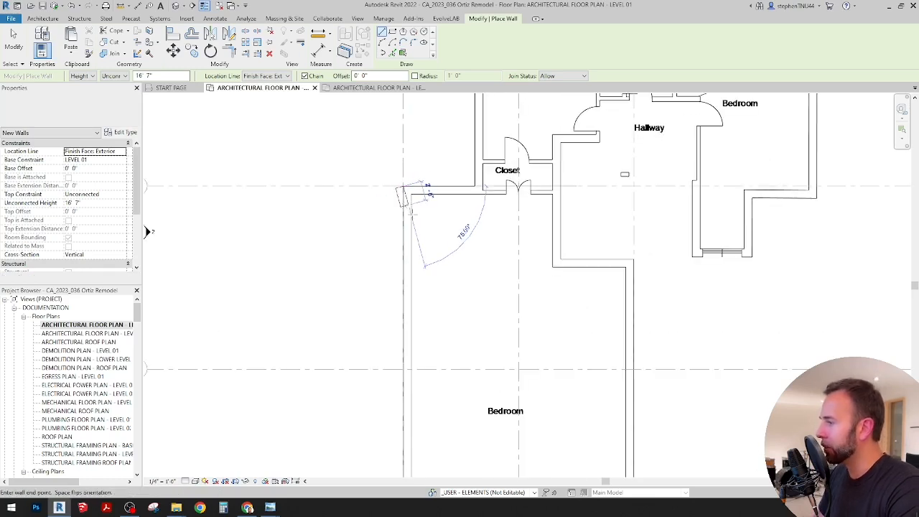
scroll(419, 222, up, 1)
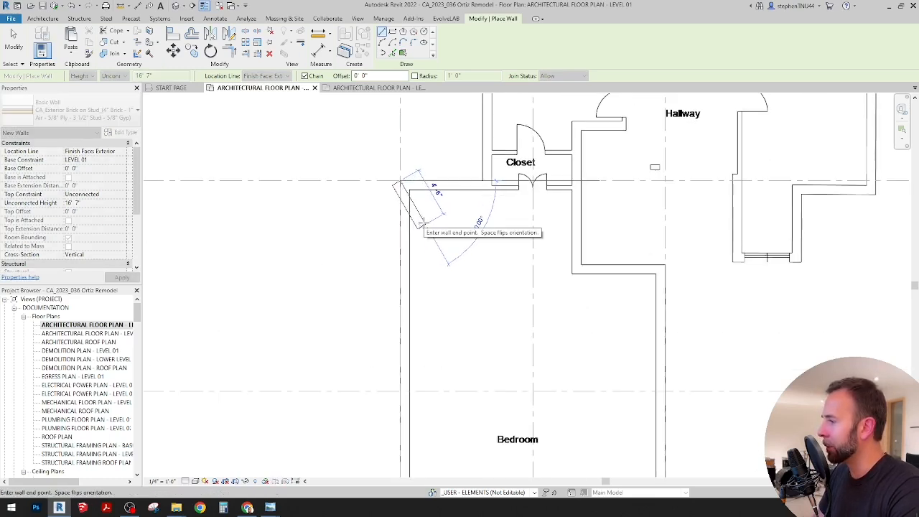
key(Escape)
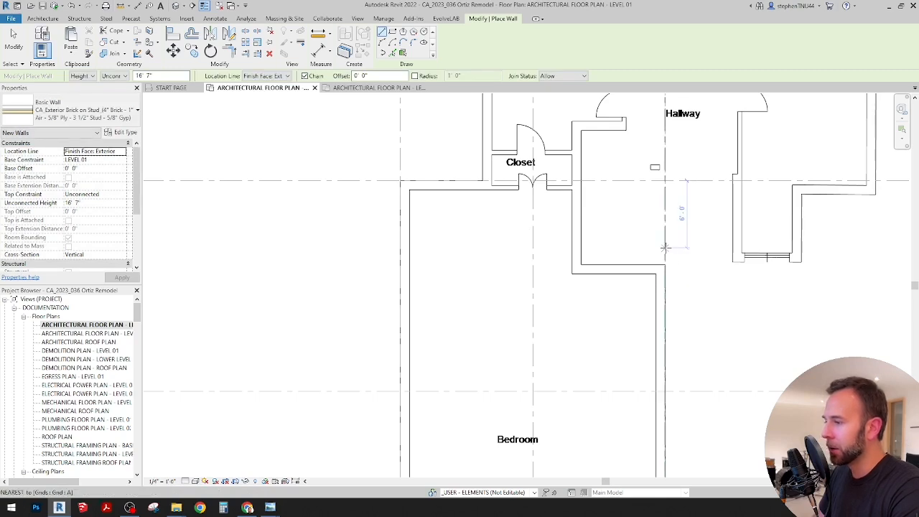
Draw brick walls down grid line A from the large bedroom's upper corner to grid 1 and along grid 1 to grid C
middle_drag(660, 273, 558, 207)
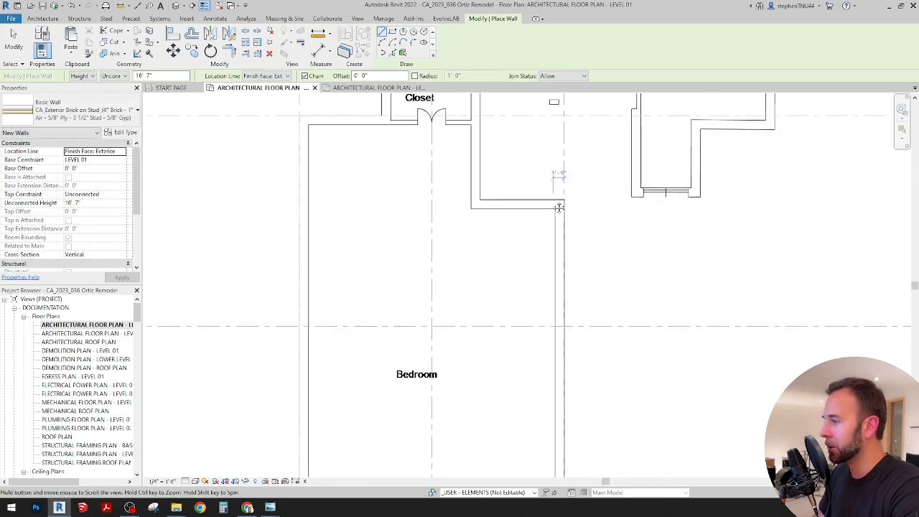
scroll(554, 200, up, 1)
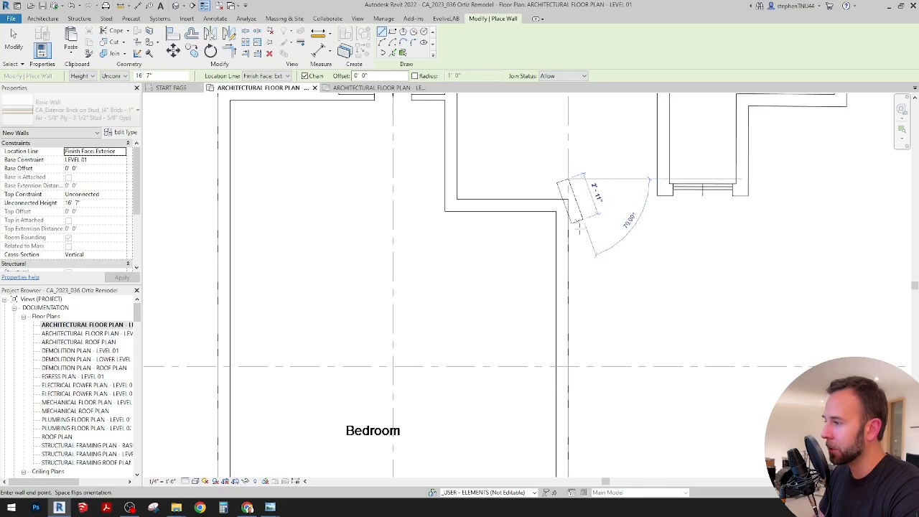
scroll(572, 161, down, 2)
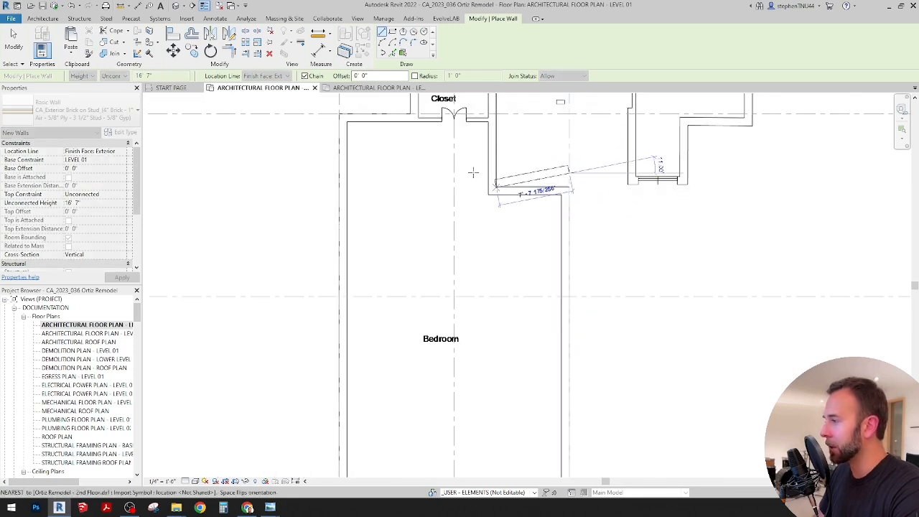
scroll(540, 200, down, 2)
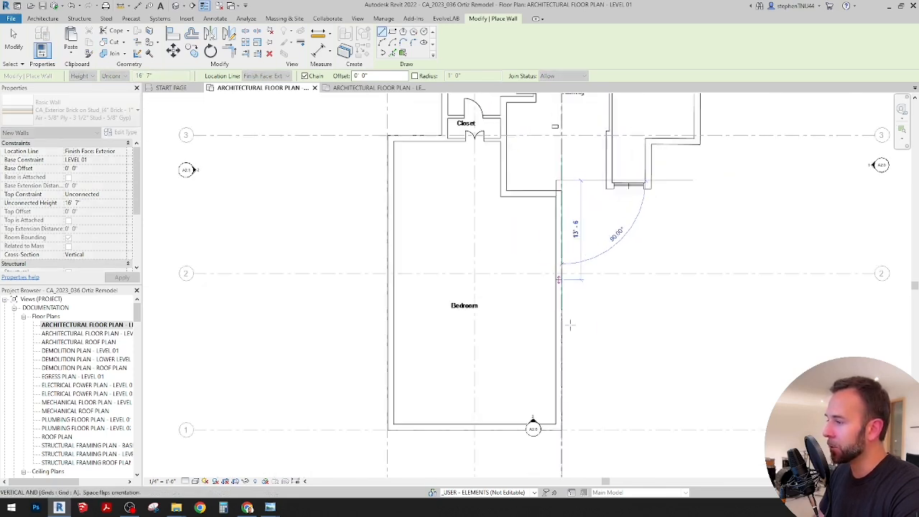
scroll(560, 428, up, 4)
click(559, 428)
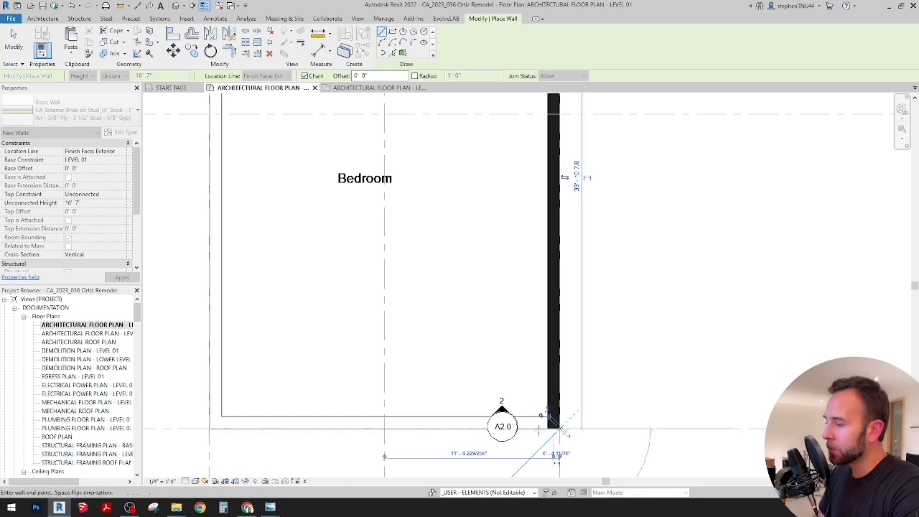
click(209, 428)
Continue the brick walls up grid line C to grid 3 and along grid 3 past the closet, and end wall placement
scroll(234, 349, down, 2)
middle_drag(241, 186, 335, 360)
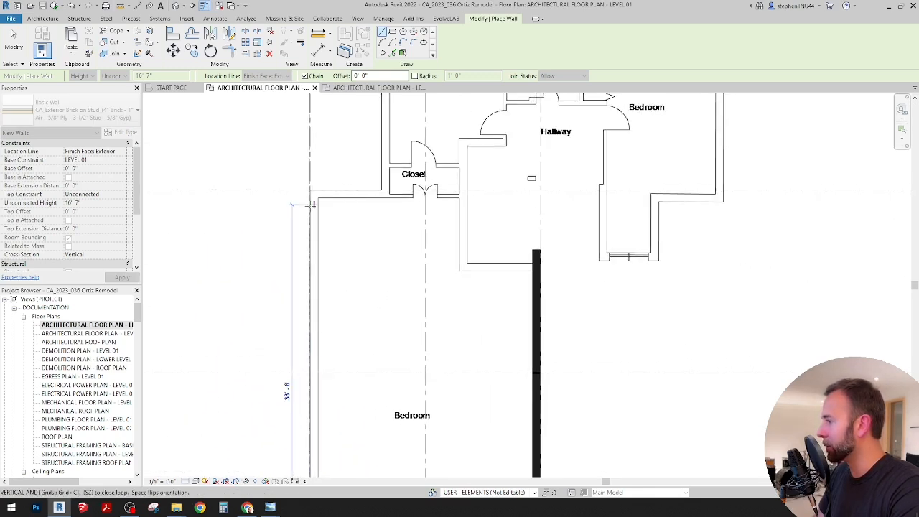
scroll(309, 203, up, 1)
click(308, 187)
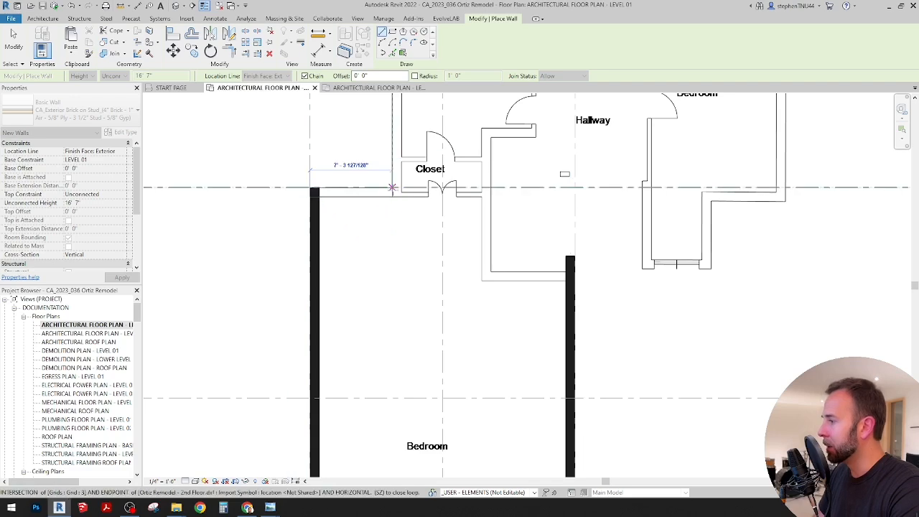
click(491, 187)
scroll(530, 221, down, 2)
key(Escape)
key(Escape)
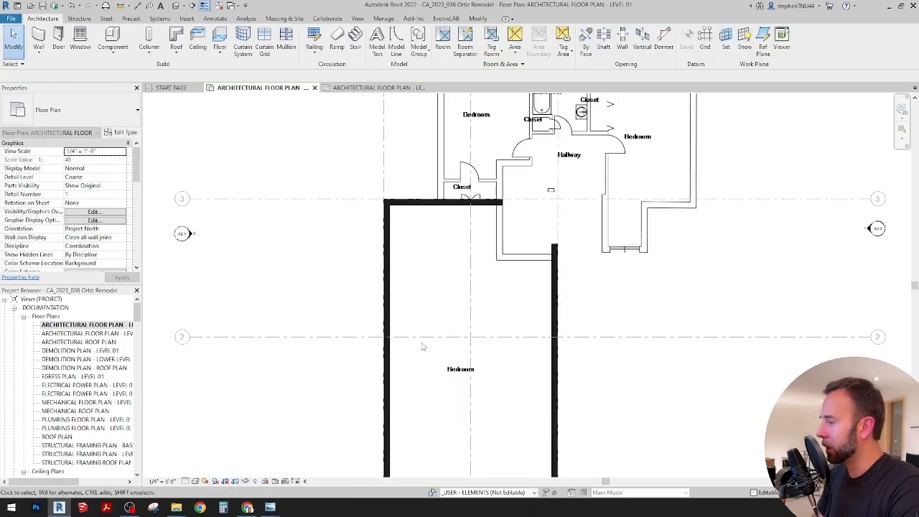
Set the Level 01 floor plan's detail level to Fine and check the new walls' layers at the grid C and 3 corner
middle_drag(428, 326, 423, 273)
click(186, 481)
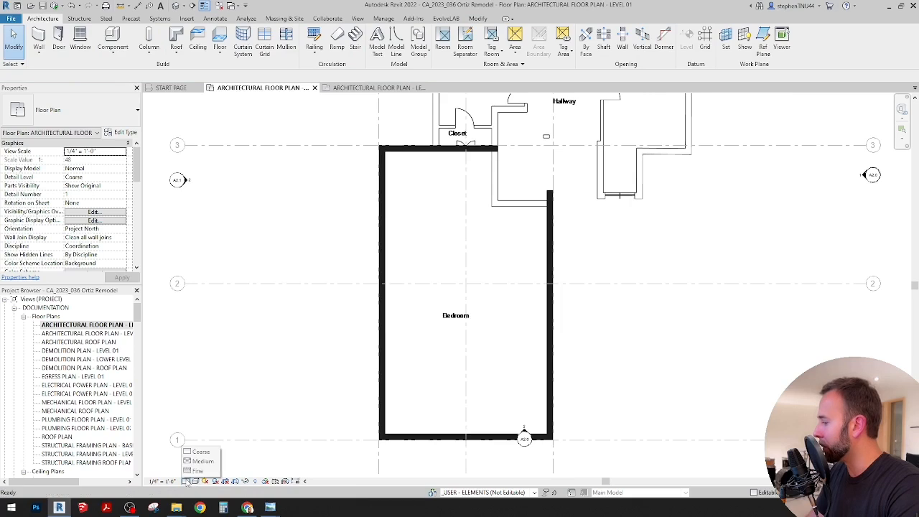
click(194, 471)
scroll(391, 140, up, 3)
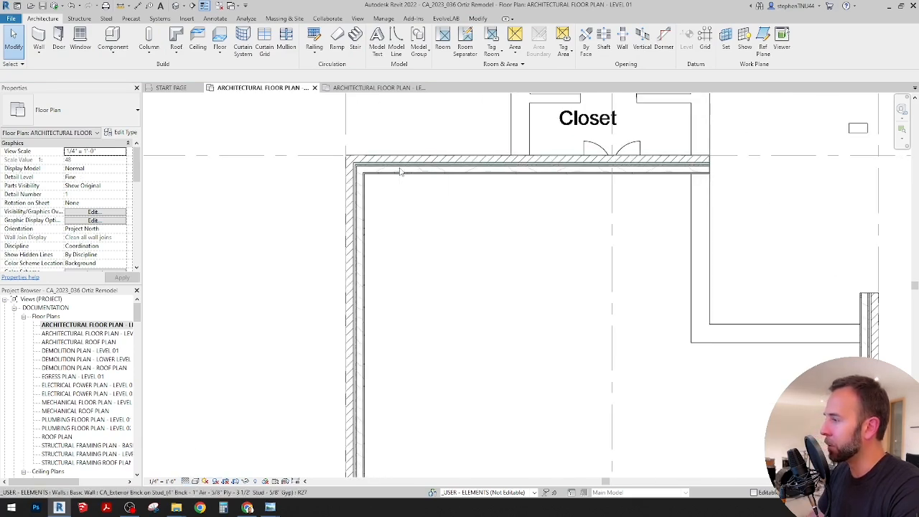
scroll(401, 171, down, 3)
middle_drag(455, 261, 443, 219)
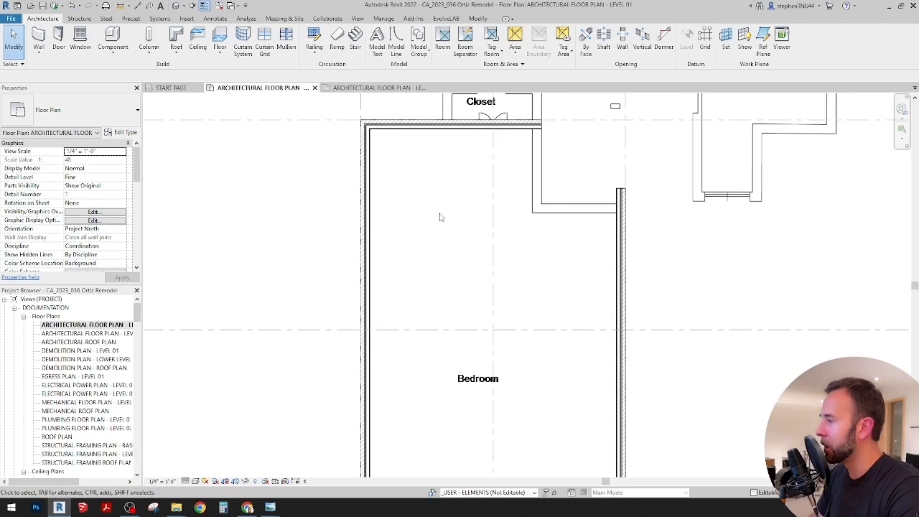
Examine the new brick walls against grid lines C, A and 1 in the Level 02 floor plan
key(ctrl+Tab)
scroll(359, 370, up, 4)
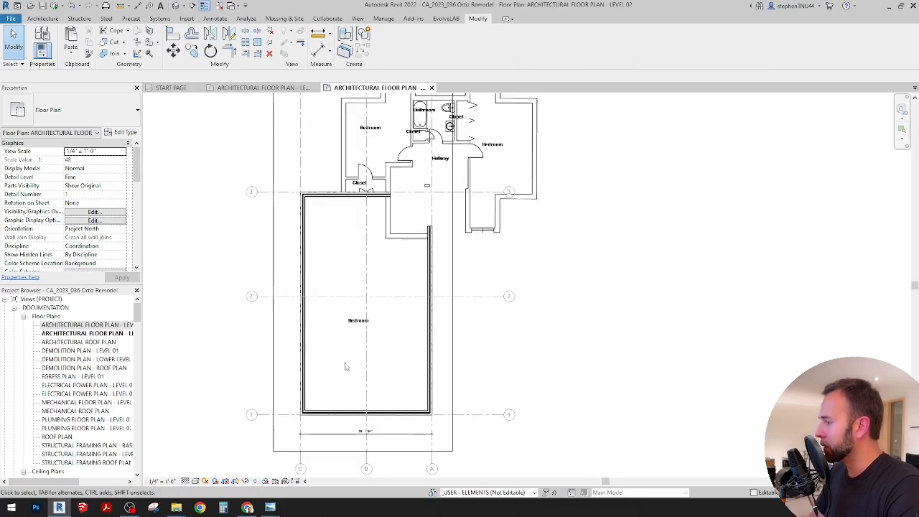
scroll(363, 366, up, 1)
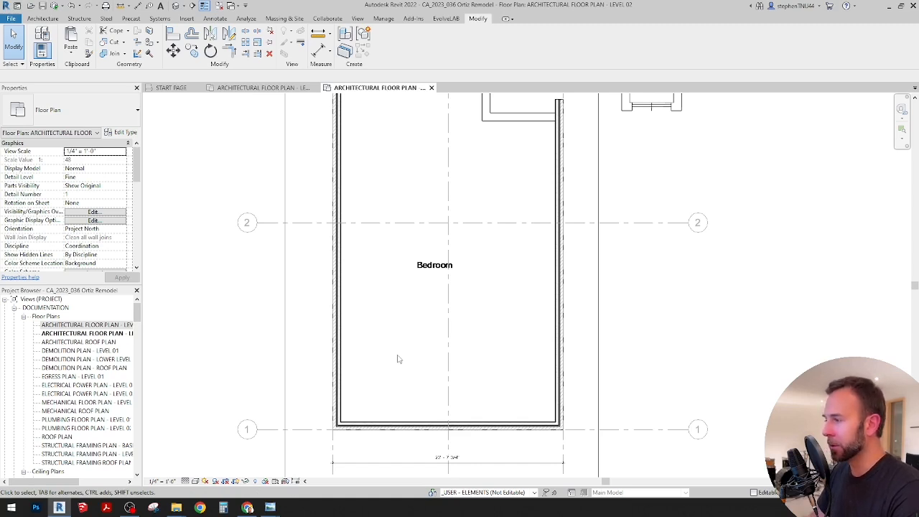
middle_drag(383, 374, 414, 301)
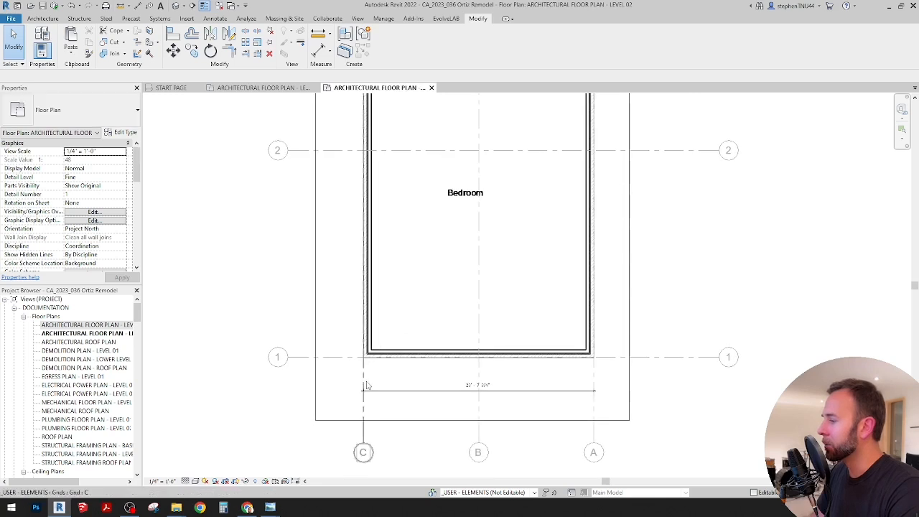
scroll(364, 381, up, 3)
click(363, 375)
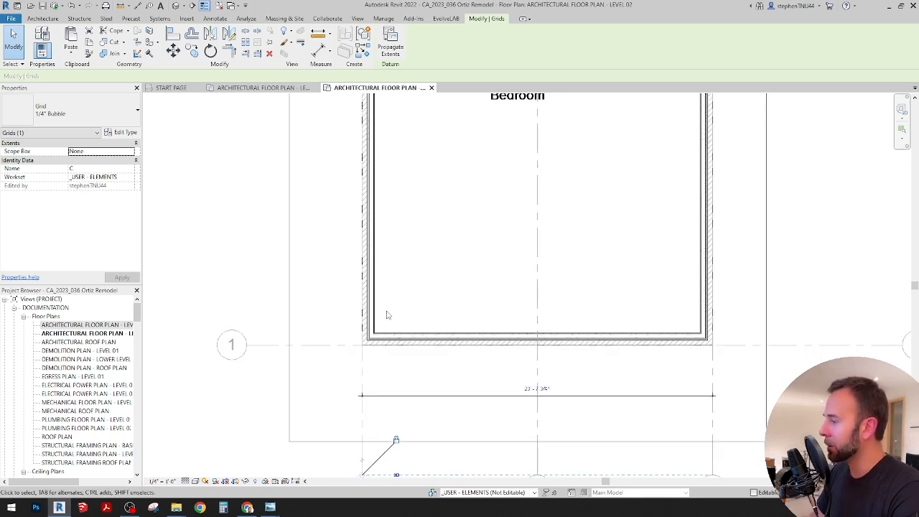
scroll(386, 314, up, 5)
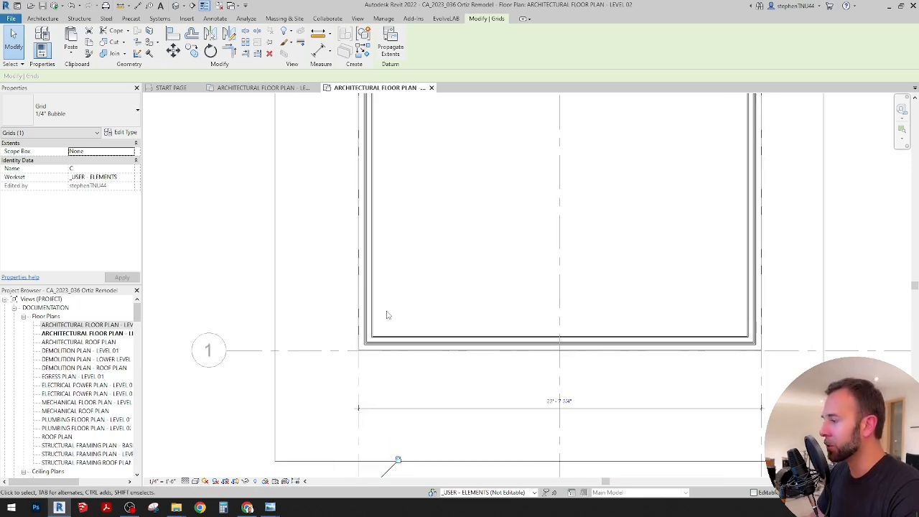
scroll(334, 267, down, 3)
Switch to the magicplan sketch in the browser and check the large second-floor bedroom's width dimension
click(248, 507)
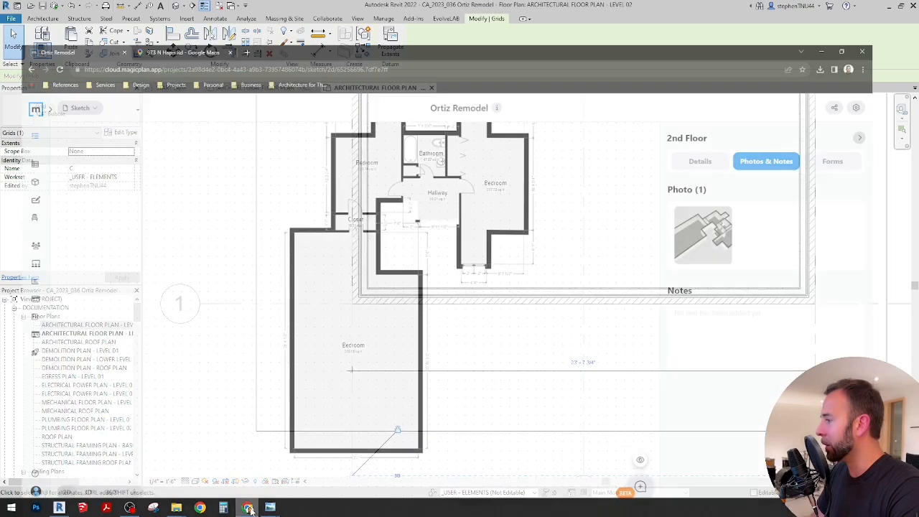
scroll(359, 438, up, 5)
scroll(387, 464, down, 5)
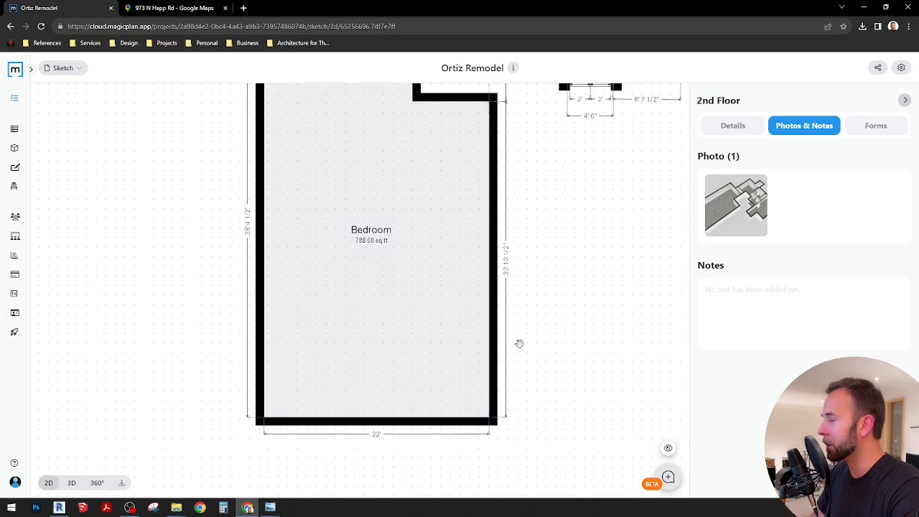
click(866, 8)
Move grid line C by setting the dimension between grid lines C and A to 22'
scroll(435, 326, down, 2)
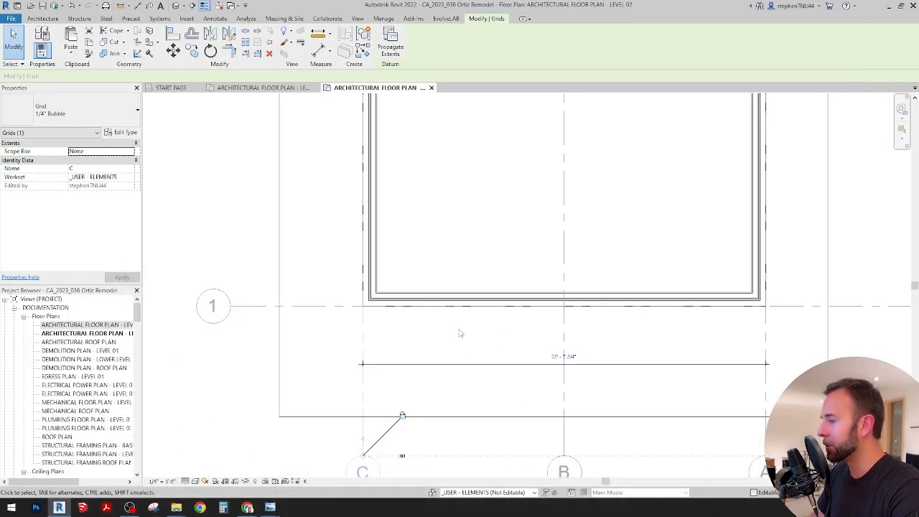
middle_drag(392, 346, 366, 353)
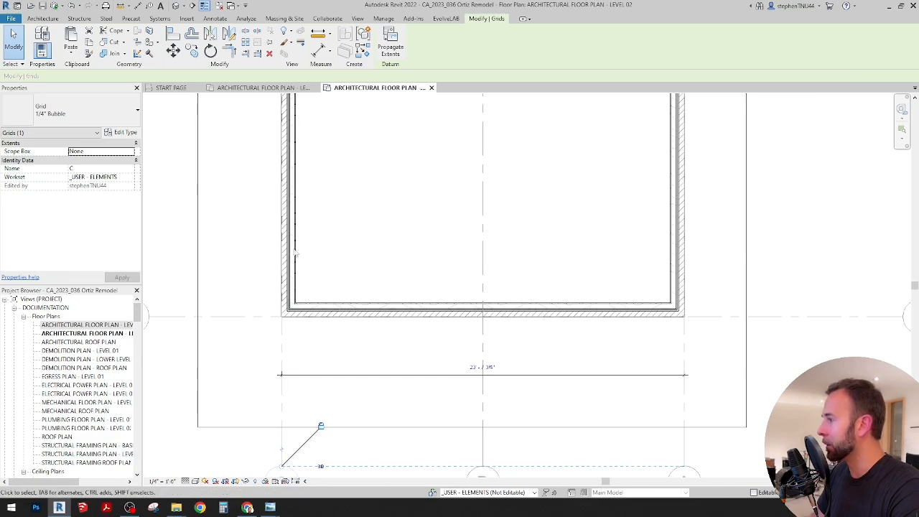
scroll(313, 381, down, 1)
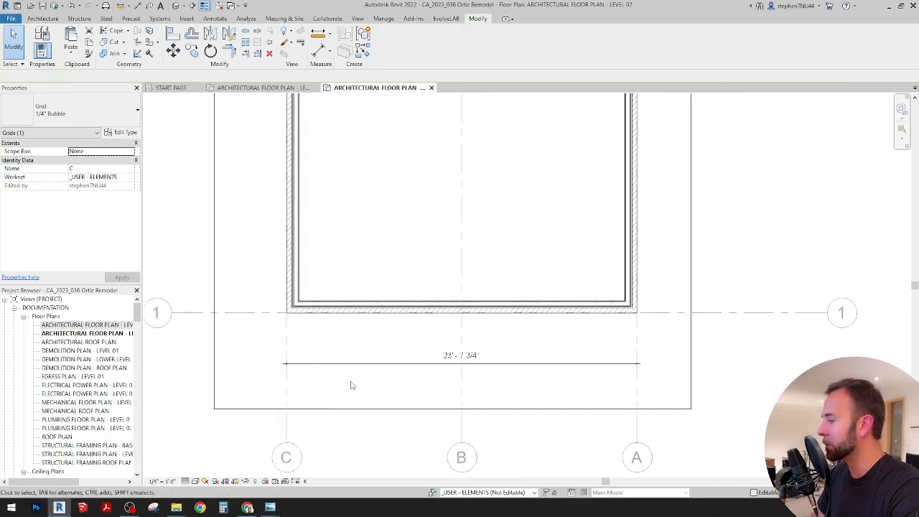
click(286, 331)
click(456, 354)
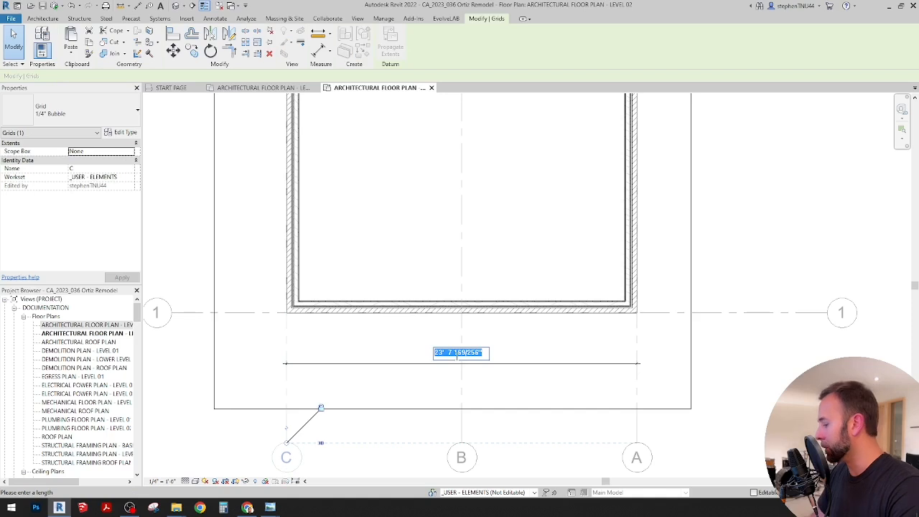
text(22)
key(Return)
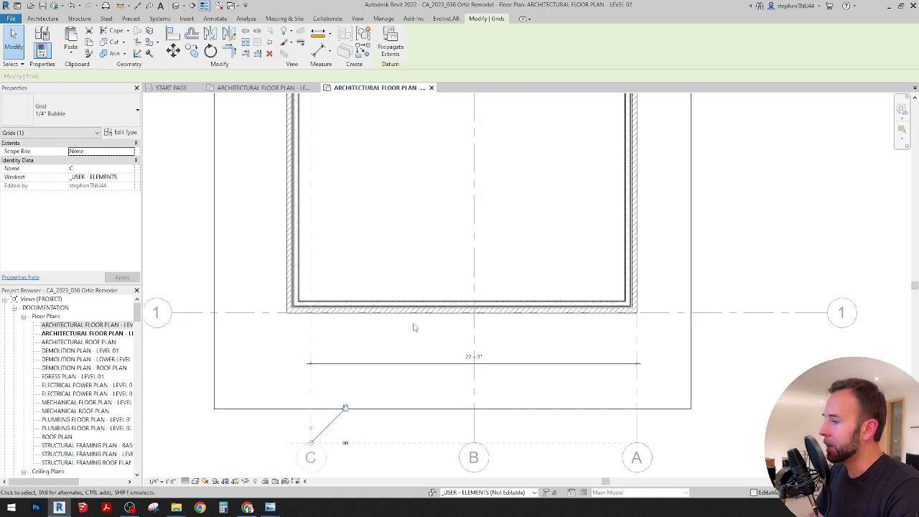
click(401, 330)
click(363, 307)
scroll(368, 280, down, 1)
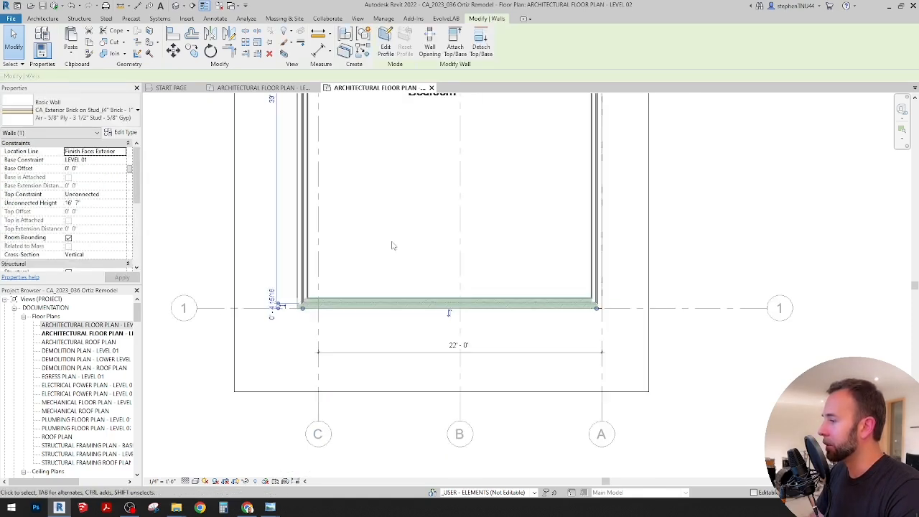
middle_drag(408, 304, 422, 373)
scroll(404, 309, down, 1)
click(400, 190)
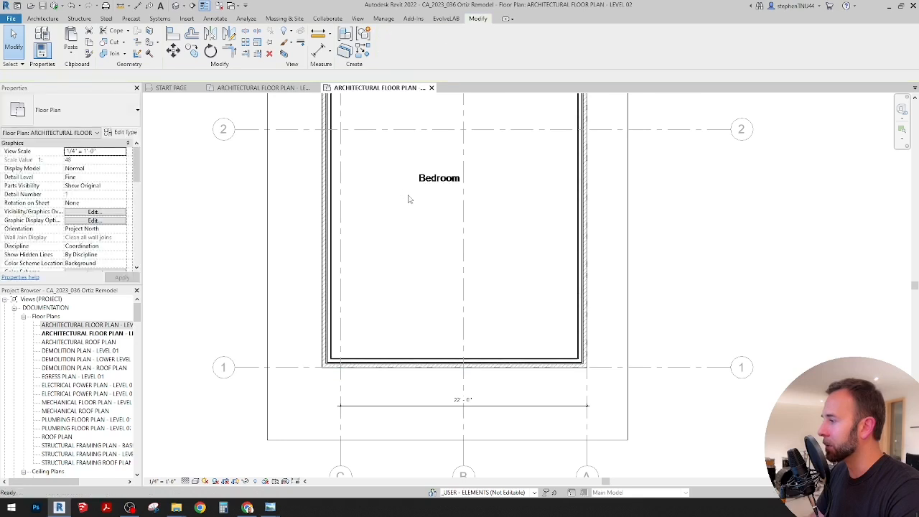
click(526, 292)
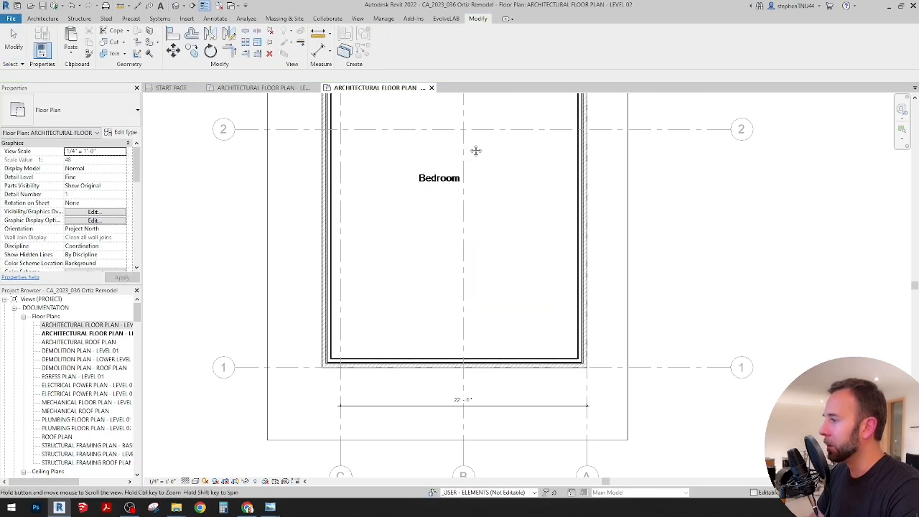
Move the imported 2nd Floor DXF plan horizontally so its wall line beside the large bedroom lands on grid line C
middle_drag(476, 150, 469, 274)
scroll(468, 279, down, 1)
click(409, 292)
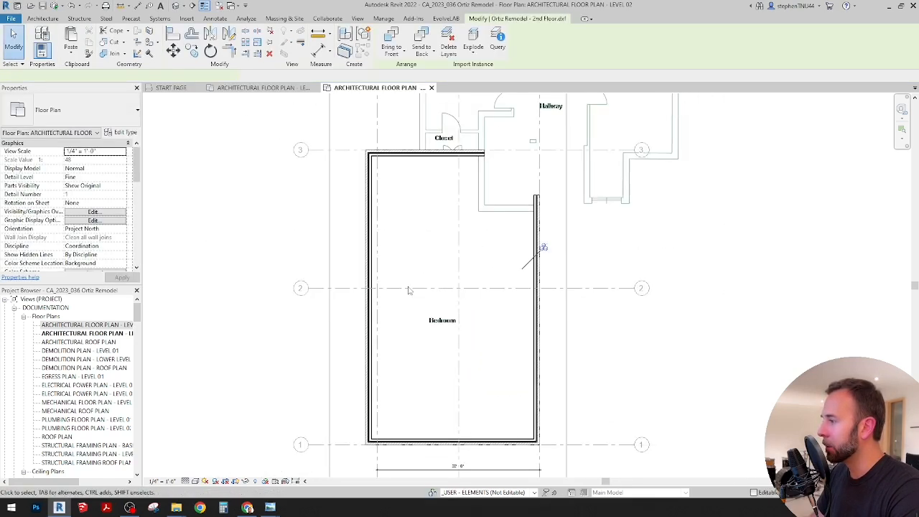
key(Right)
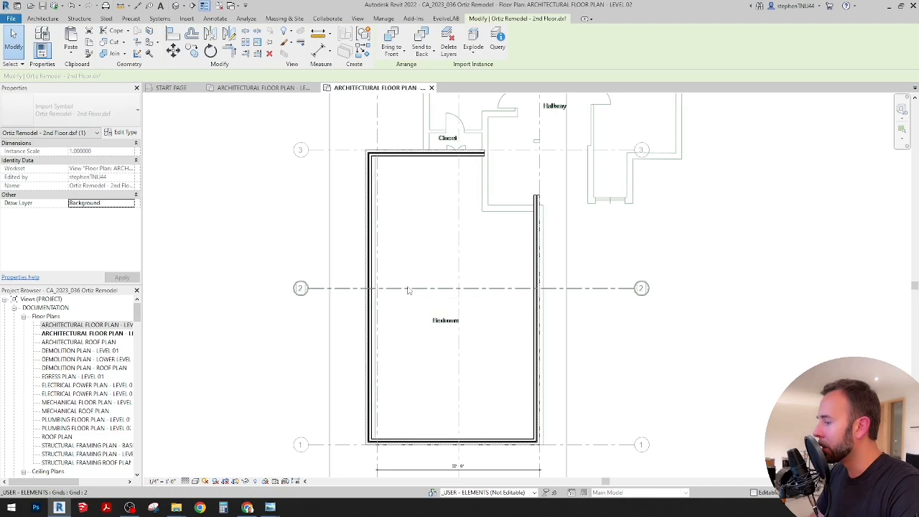
scroll(409, 291, up, 1)
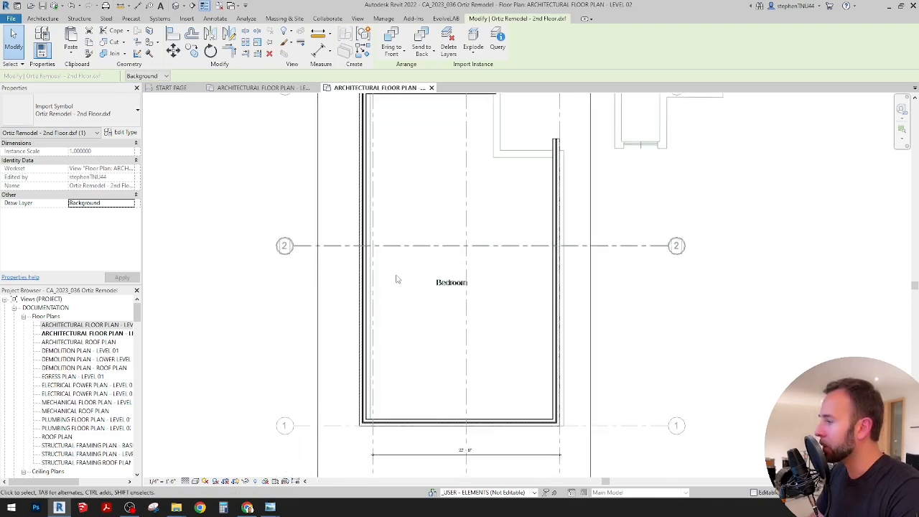
scroll(395, 273, up, 2)
key(Escape)
scroll(372, 255, up, 3)
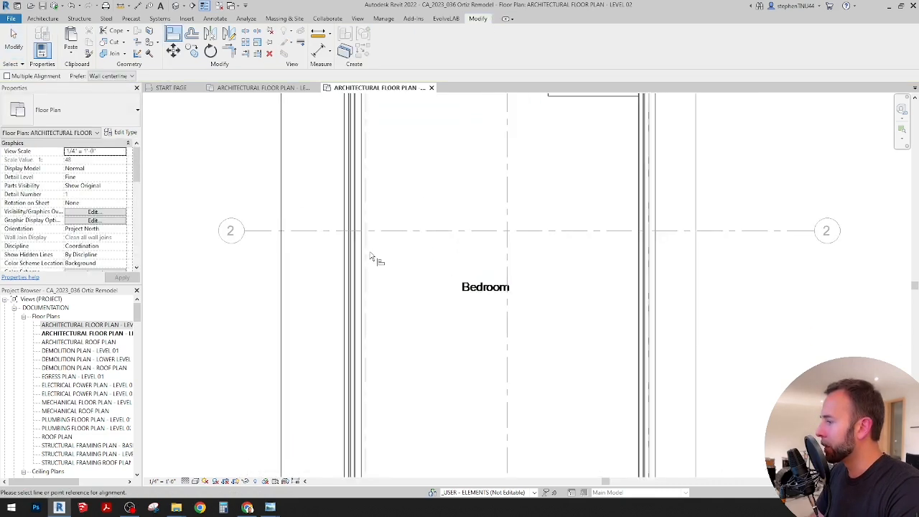
click(357, 248)
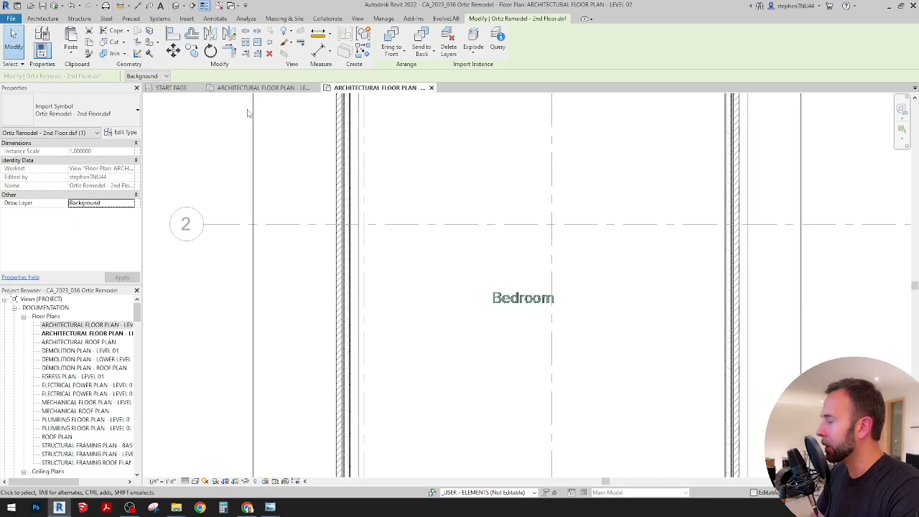
click(173, 50)
scroll(363, 252, up, 2)
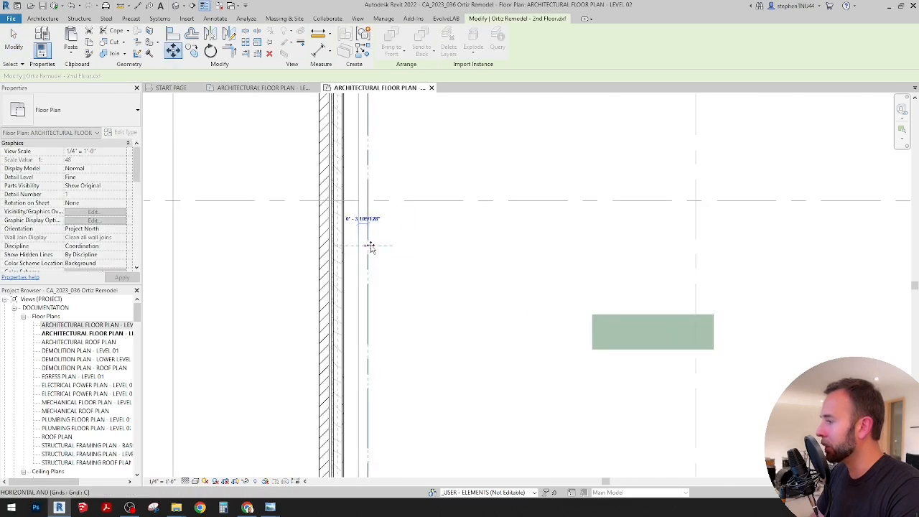
click(370, 246)
scroll(413, 212, down, 3)
middle_drag(596, 305, 569, 287)
key(Escape)
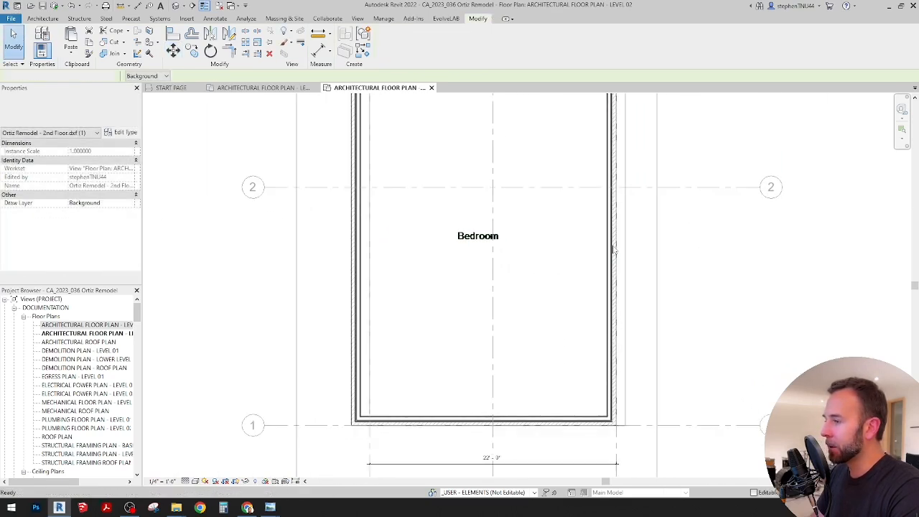
Move the brick wall at grid line A outward so it stands beyond the grid line
click(613, 250)
key(space)
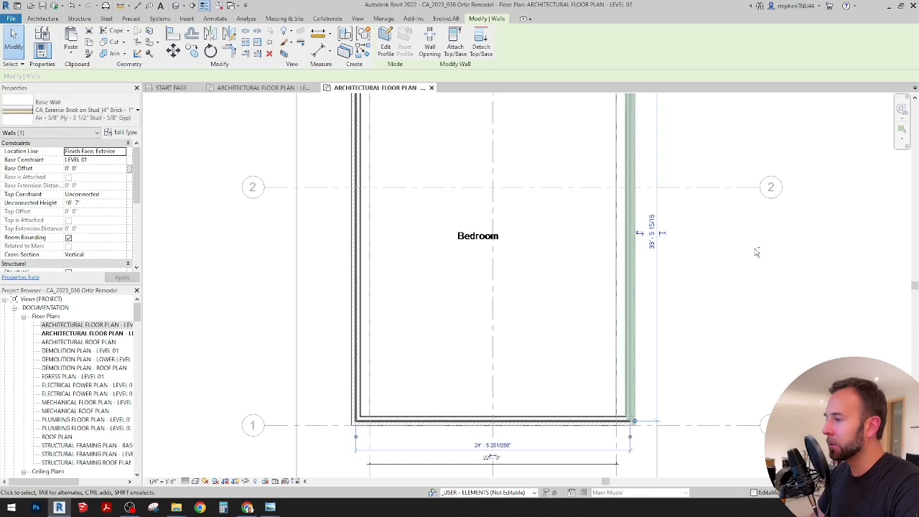
scroll(625, 222, up, 4)
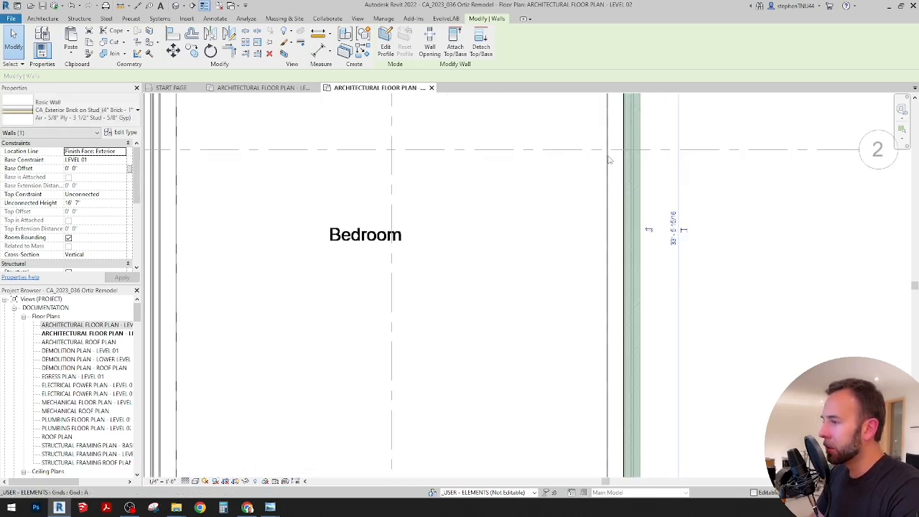
key(Escape)
scroll(605, 140, down, 3)
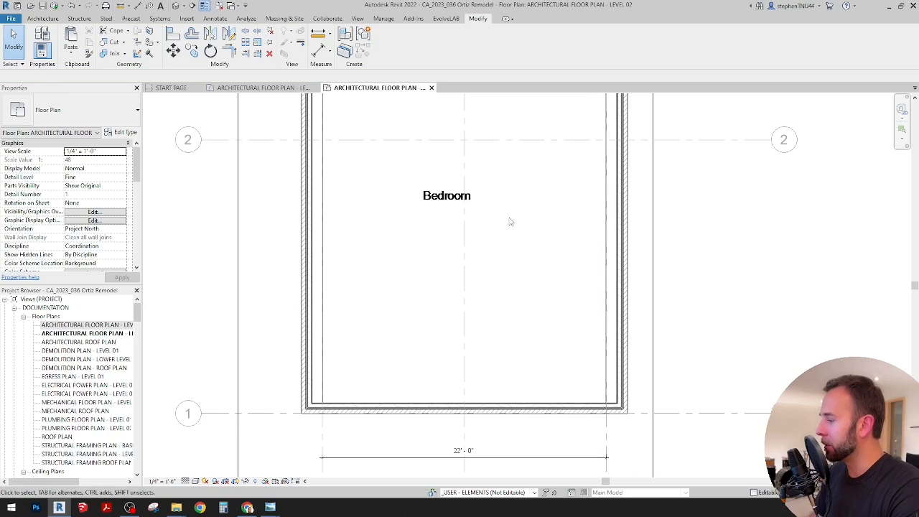
Add grid line B to the dimension between grid lines C and A and make the two spacings equal
scroll(454, 436, down, 2)
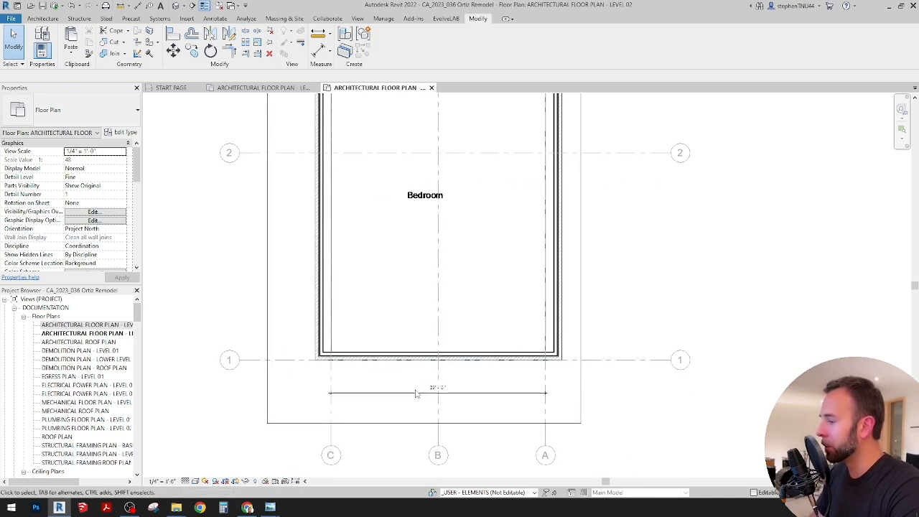
click(417, 396)
scroll(431, 395, up, 2)
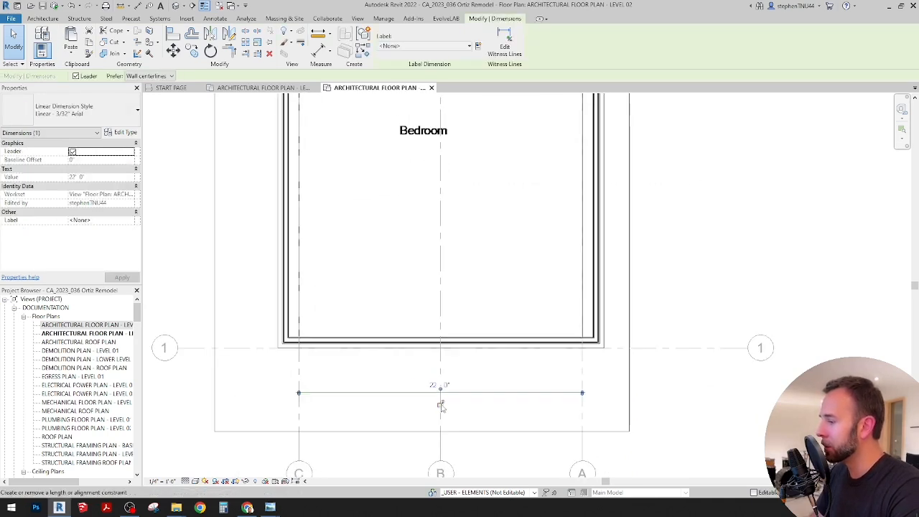
click(504, 44)
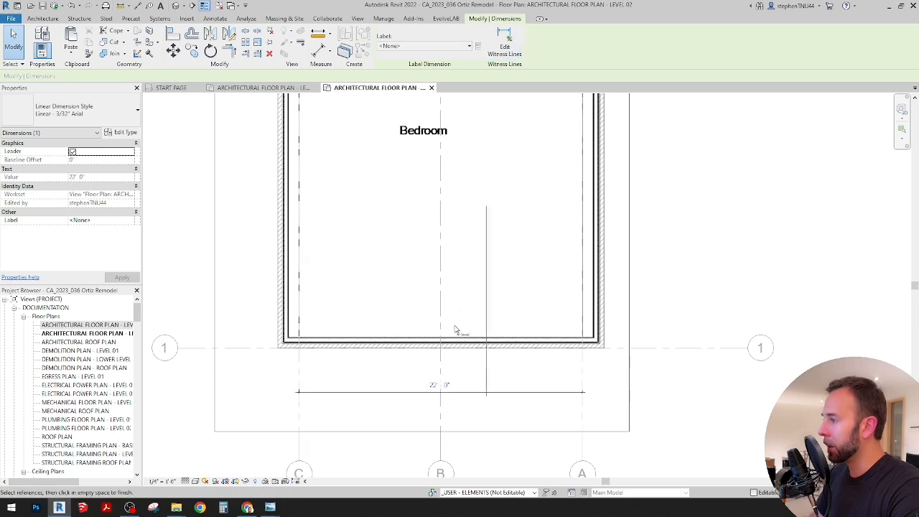
click(441, 369)
click(401, 270)
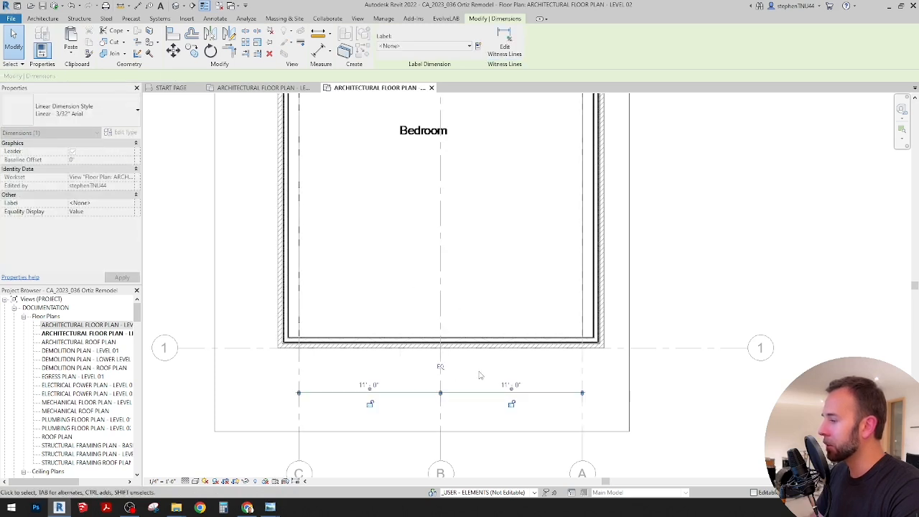
Delete the C-B-A dimension string while keeping the equality constraint on the grid lines
click(401, 414)
click(401, 391)
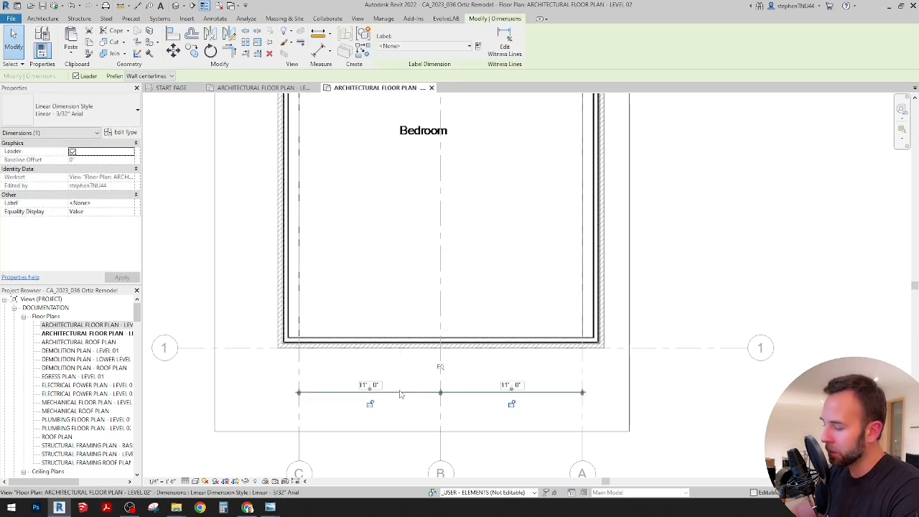
key(Delete)
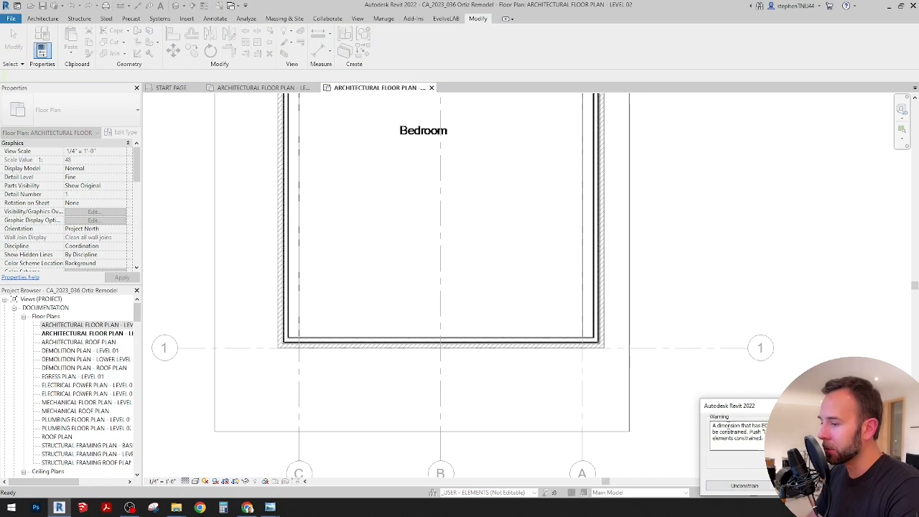
click(813, 486)
Align the interior face of the brick wall beside grid line C to grid line C
click(442, 292)
scroll(393, 287, down, 1)
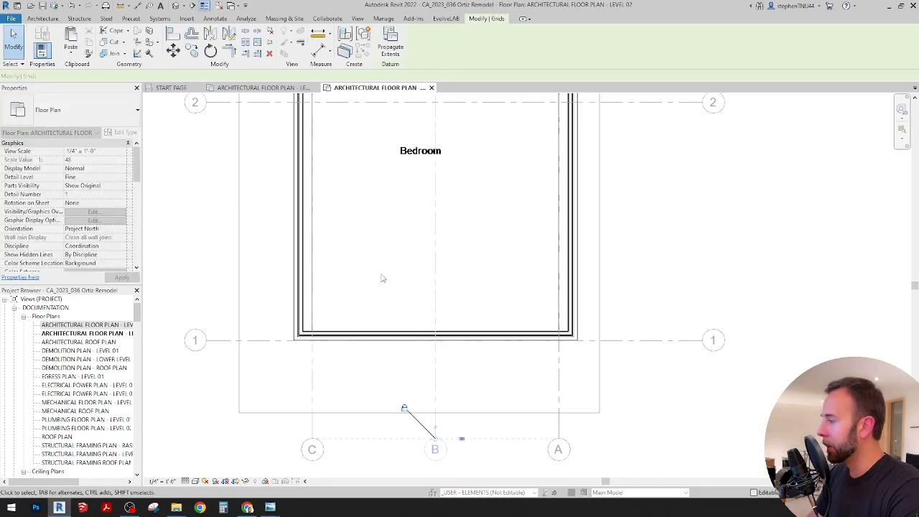
middle_drag(382, 275, 411, 332)
scroll(409, 315, up, 5)
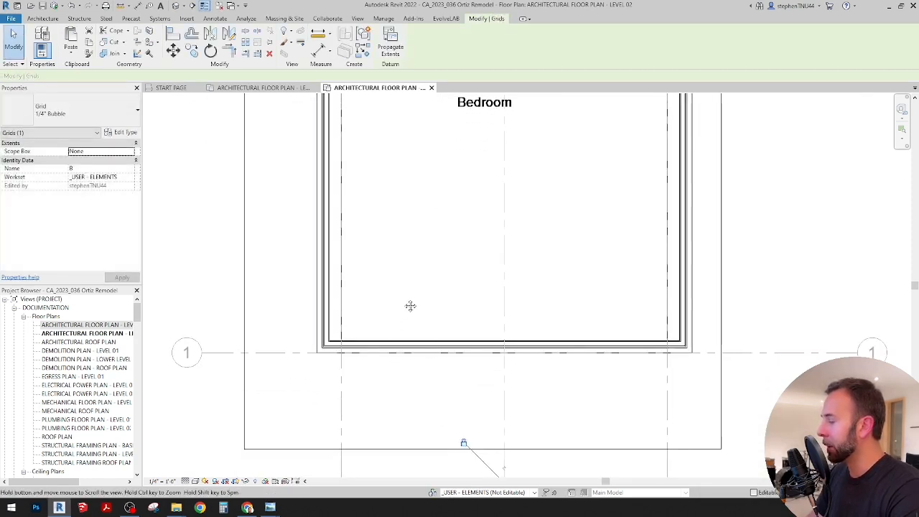
click(383, 330)
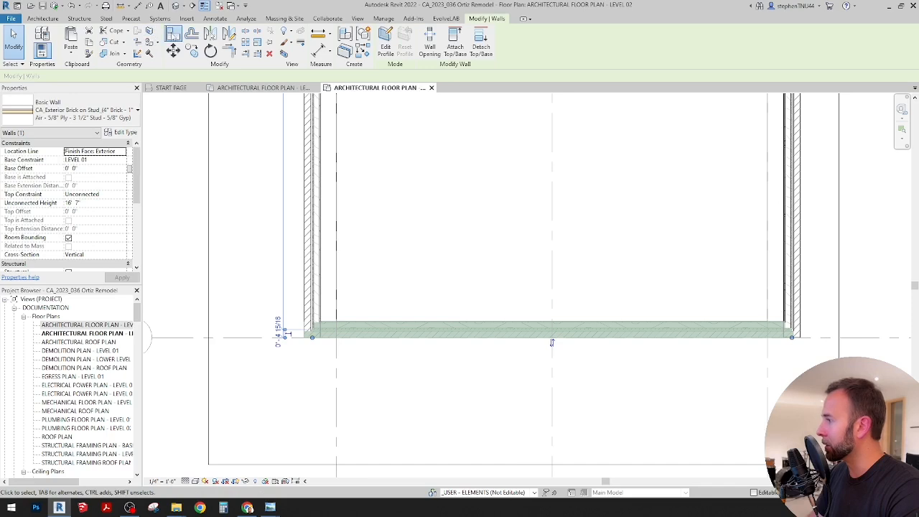
click(173, 35)
scroll(362, 183, down, 4)
scroll(375, 260, up, 1)
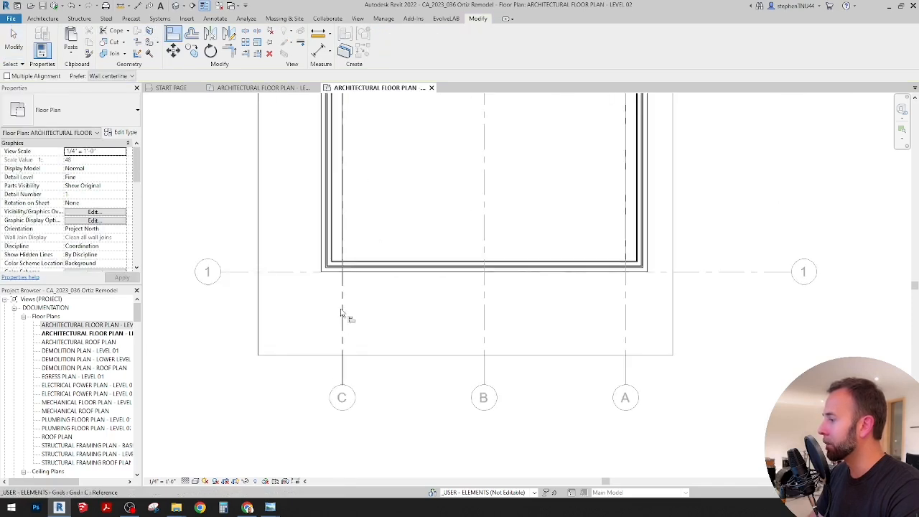
scroll(337, 242, up, 6)
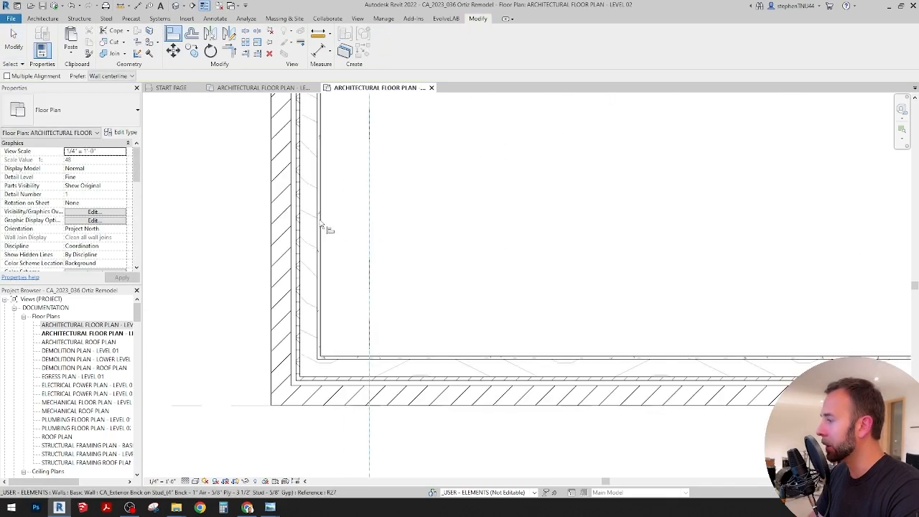
click(320, 222)
scroll(380, 215, down, 3)
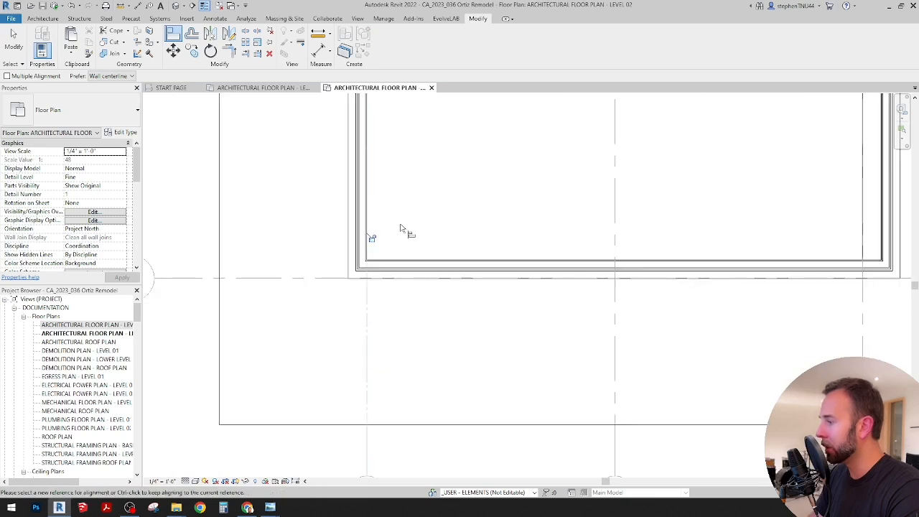
Align the interior face of the brick wall along grid line 1 to grid line 1
click(280, 280)
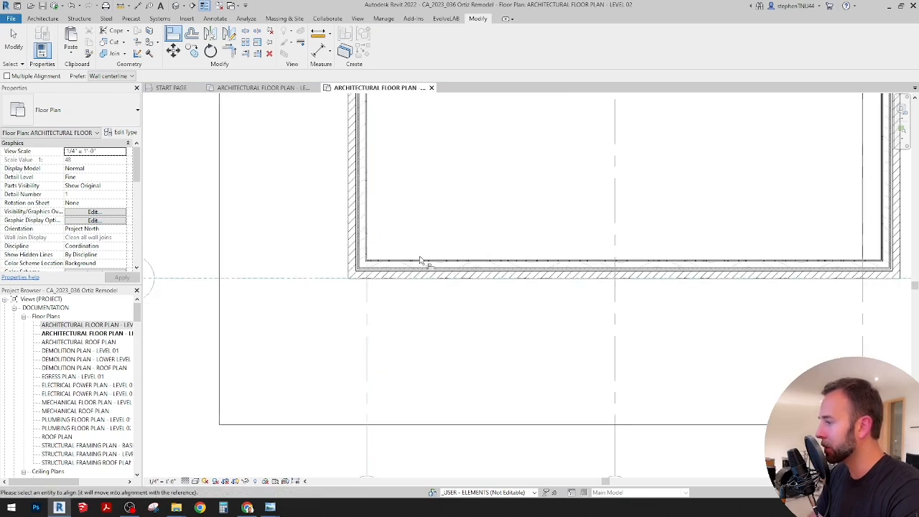
scroll(421, 264, up, 2)
click(380, 263)
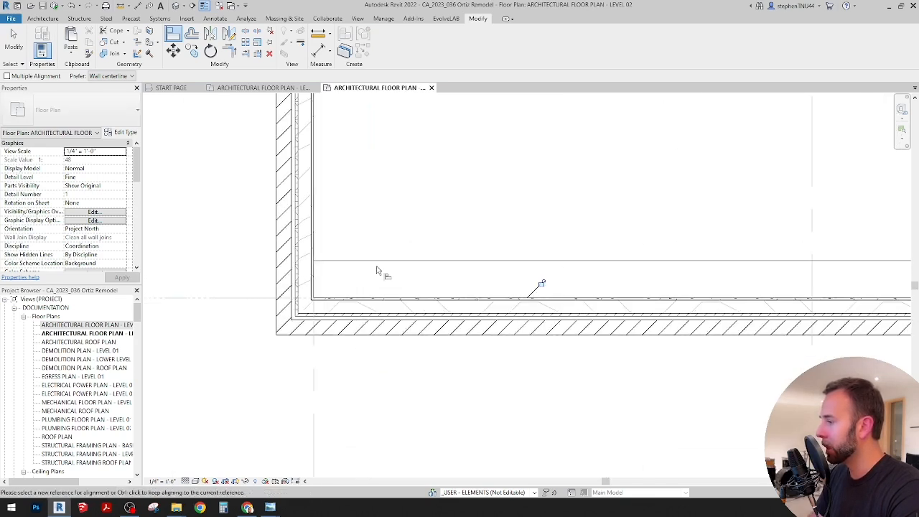
scroll(376, 267, down, 3)
Align the interior face of the brick wall near grid line A to grid line A and end the Align command
middle_drag(641, 264, 501, 282)
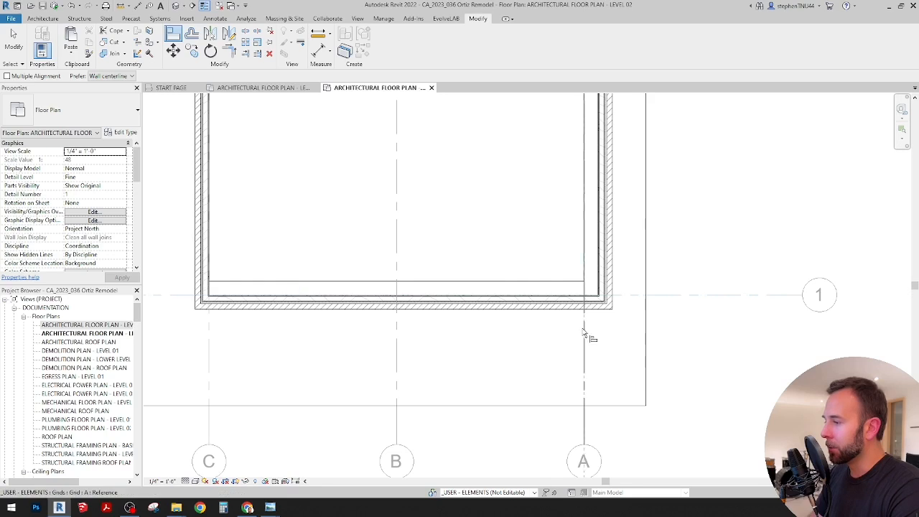
scroll(606, 257, up, 3)
scroll(594, 256, up, 2)
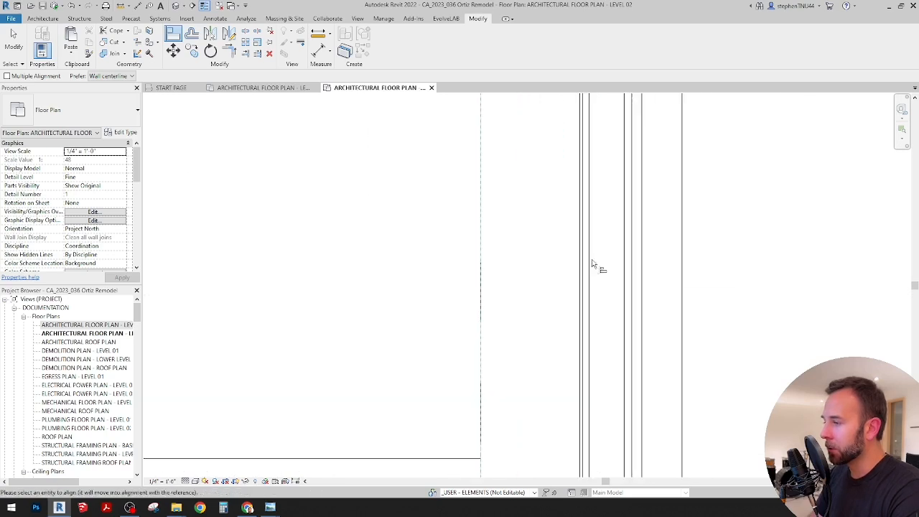
click(582, 250)
scroll(547, 245, down, 3)
scroll(546, 248, down, 5)
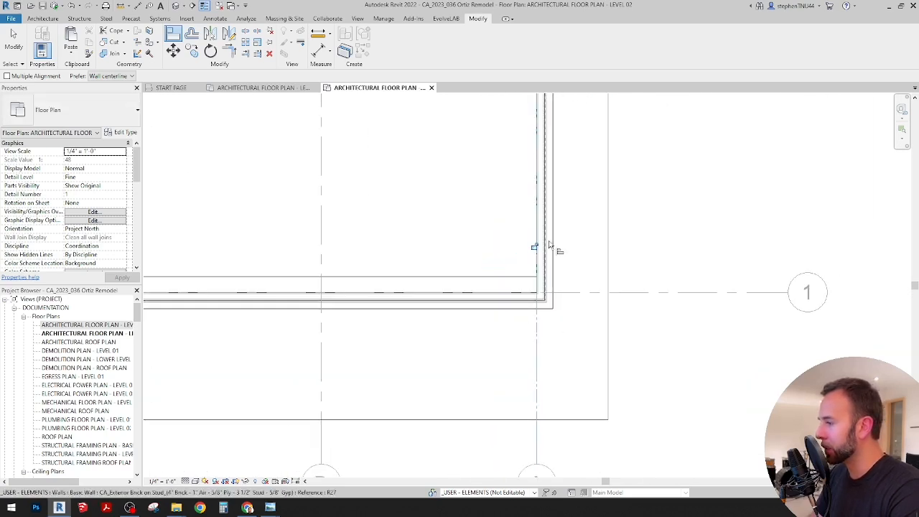
key(Escape)
key(Escape)
Move the imported 2nd Floor DXF plan vertically so the bedroom's wall line meets the brick wall's interior face at grid line 1
click(356, 257)
scroll(294, 266, up, 3)
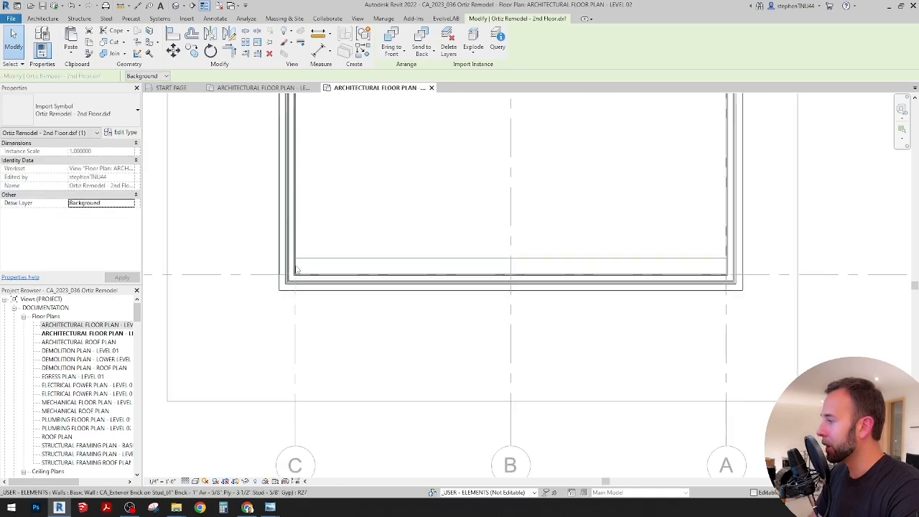
click(173, 50)
scroll(420, 259, up, 2)
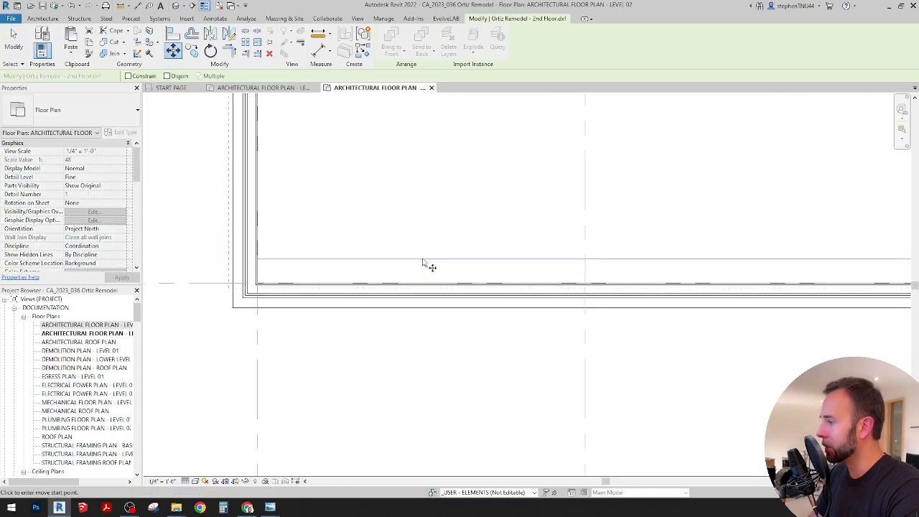
click(422, 260)
scroll(422, 260, up, 2)
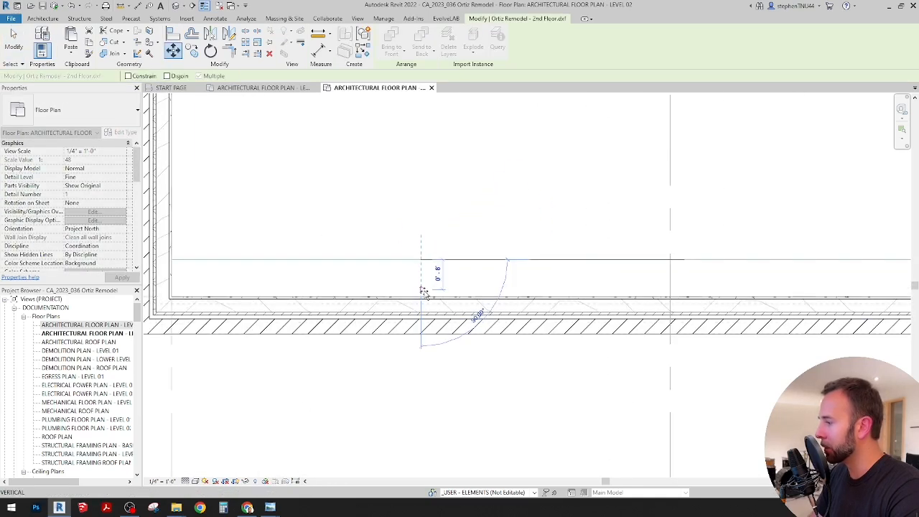
click(424, 295)
scroll(435, 266, down, 5)
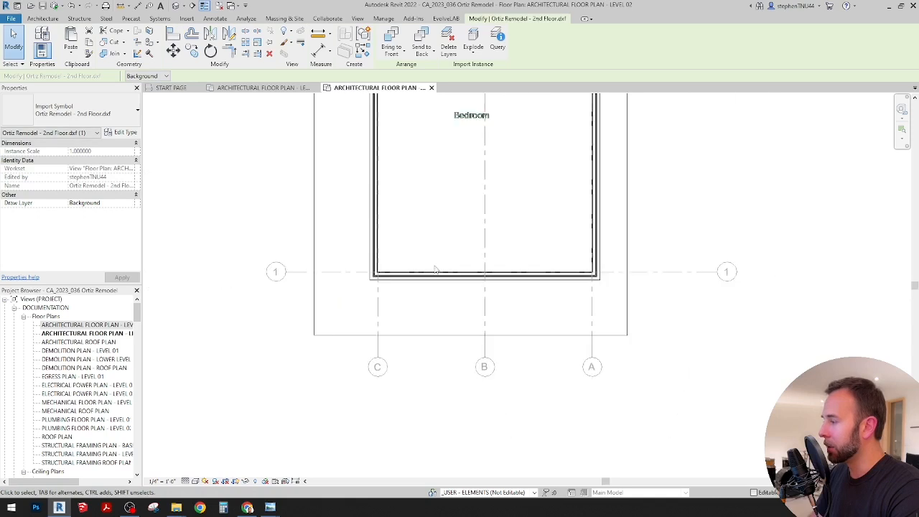
middle_drag(479, 193, 478, 326)
scroll(482, 184, up, 3)
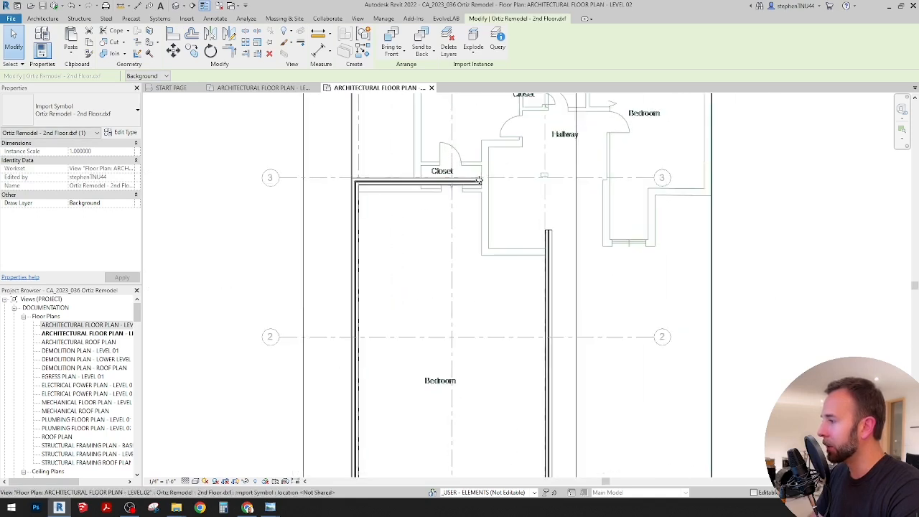
Move the brick wall near grid line 3 down so its interior face meets the bedroom's closet-side wall line in the DXF plan
scroll(363, 201, up, 2)
scroll(364, 204, up, 1)
scroll(432, 216, up, 1)
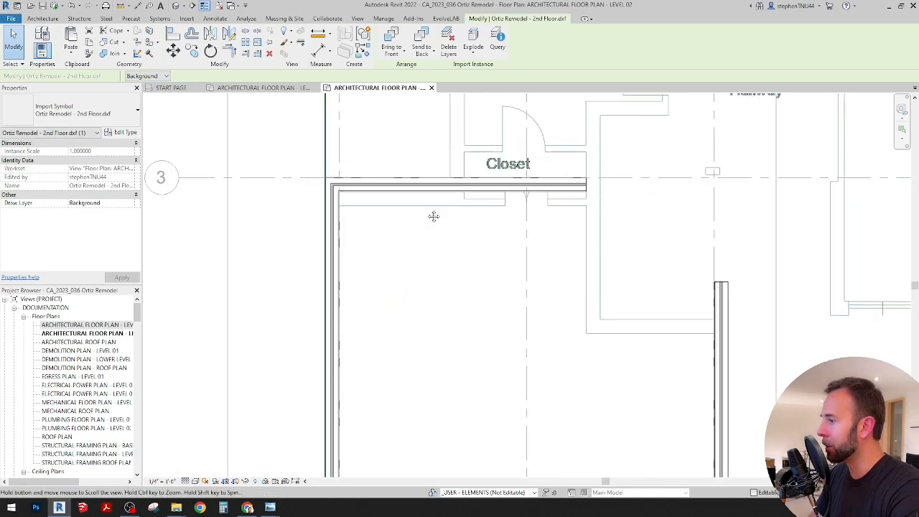
scroll(510, 172, up, 2)
middle_drag(510, 172, 472, 270)
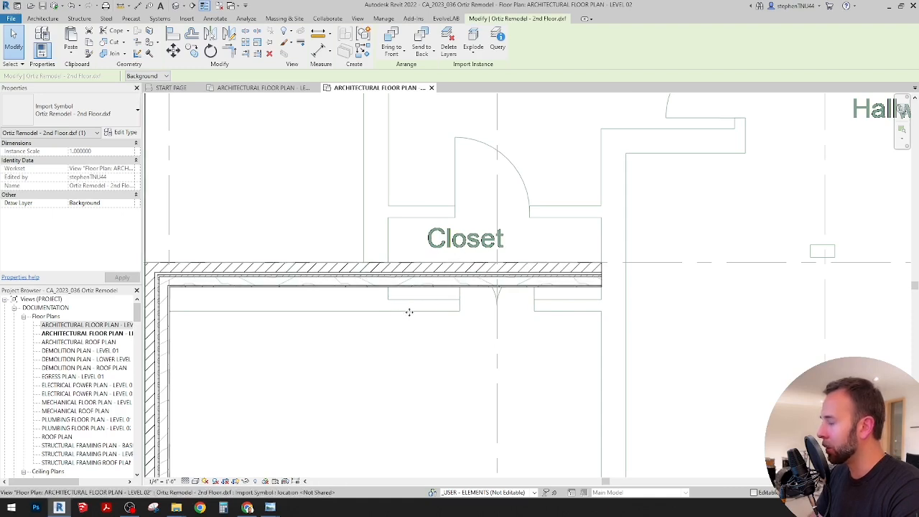
scroll(423, 336, down, 1)
middle_drag(427, 339, 457, 319)
scroll(456, 319, down, 1)
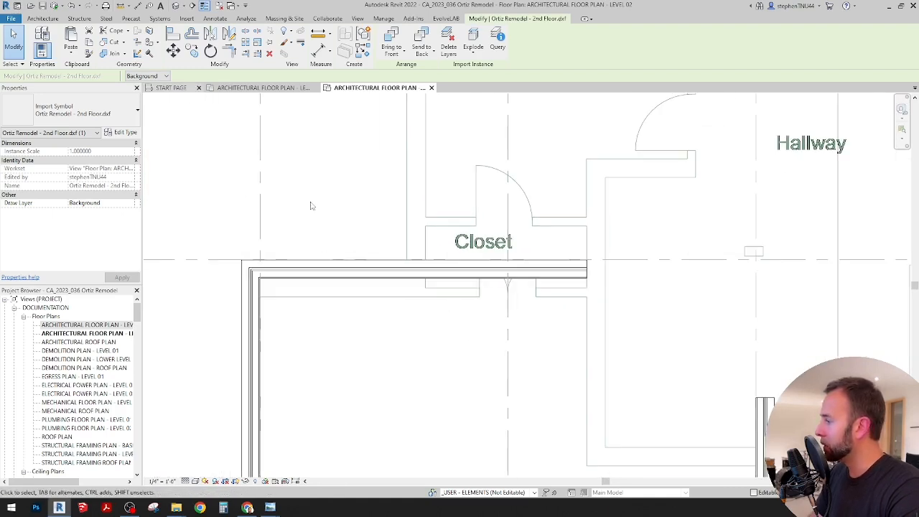
click(312, 205)
click(318, 267)
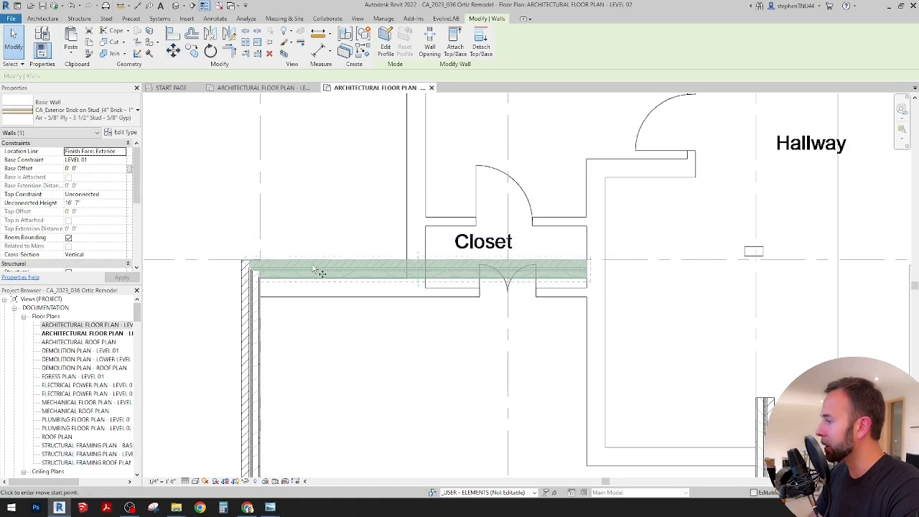
scroll(318, 271, up, 3)
drag(366, 285, 365, 321)
scroll(431, 178, down, 4)
click(435, 267)
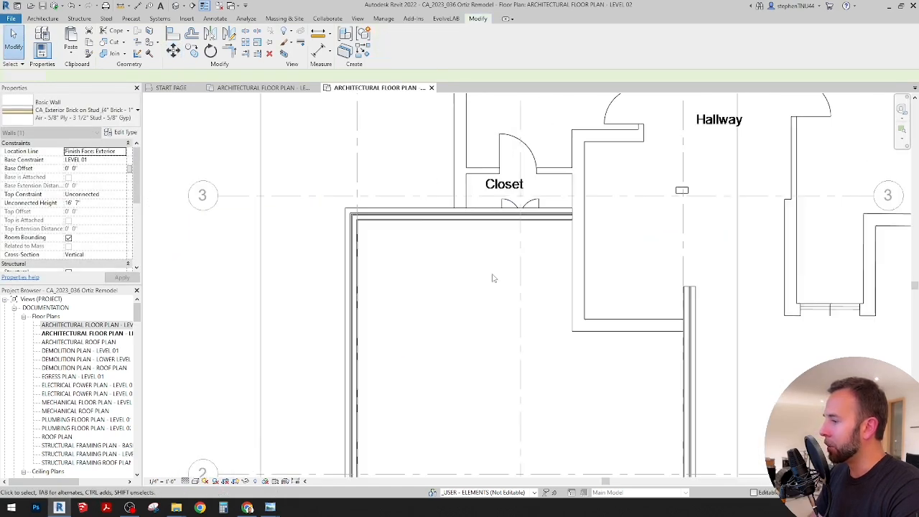
Open the COORLAS - AXON 3D view of the model
middle_drag(504, 292, 488, 271)
middle_drag(617, 369, 541, 334)
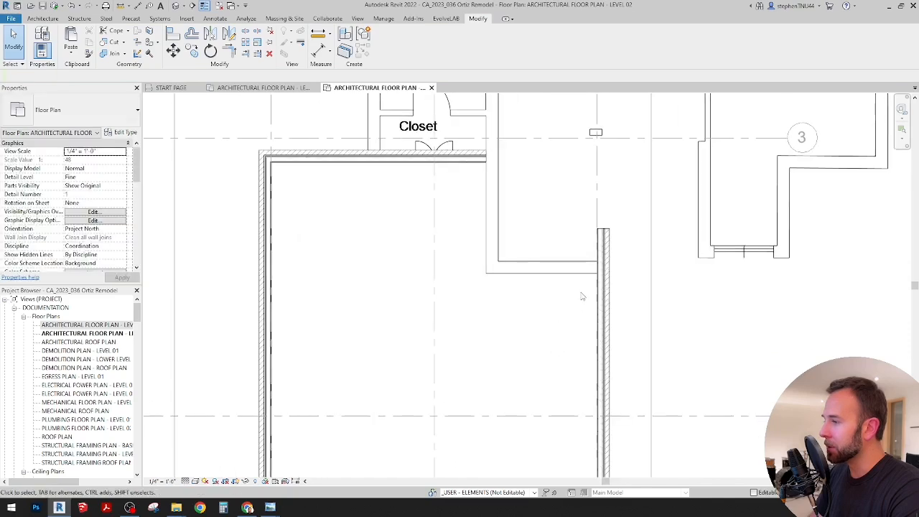
scroll(582, 295, down, 2)
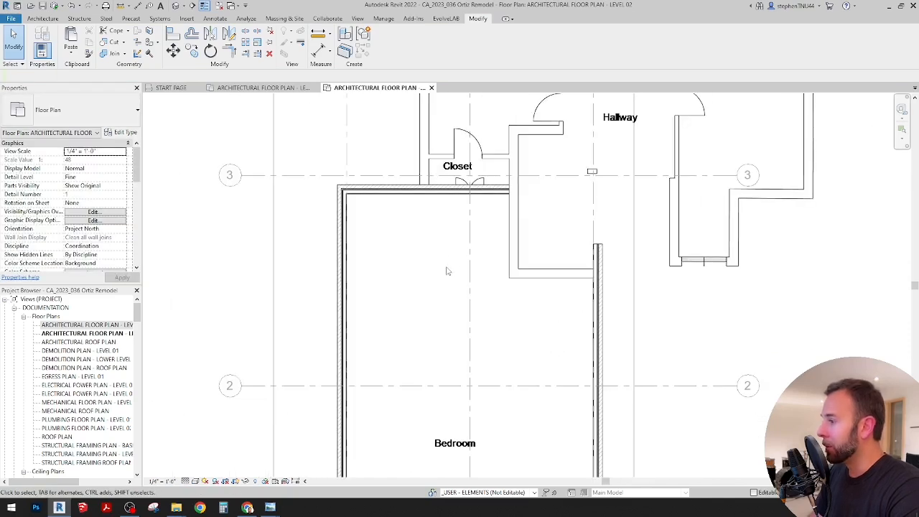
middle_drag(476, 299, 481, 284)
scroll(435, 269, down, 4)
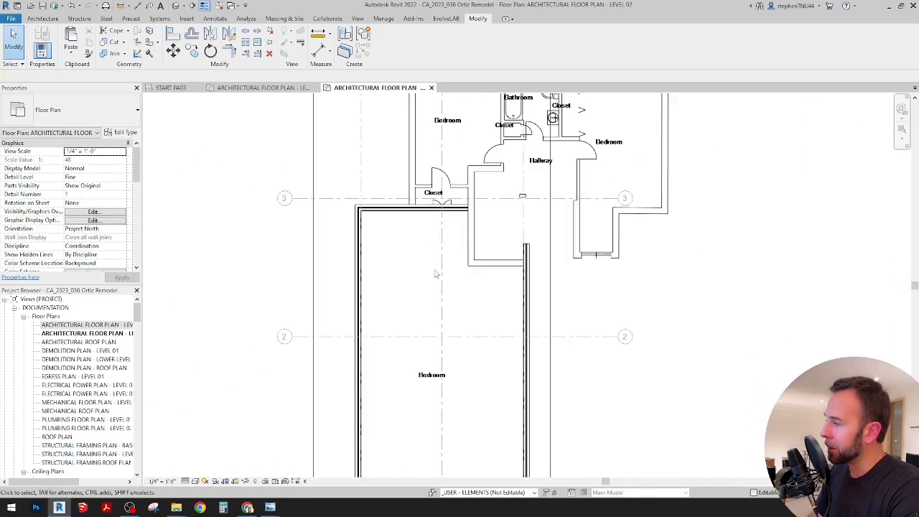
middle_drag(422, 251, 424, 286)
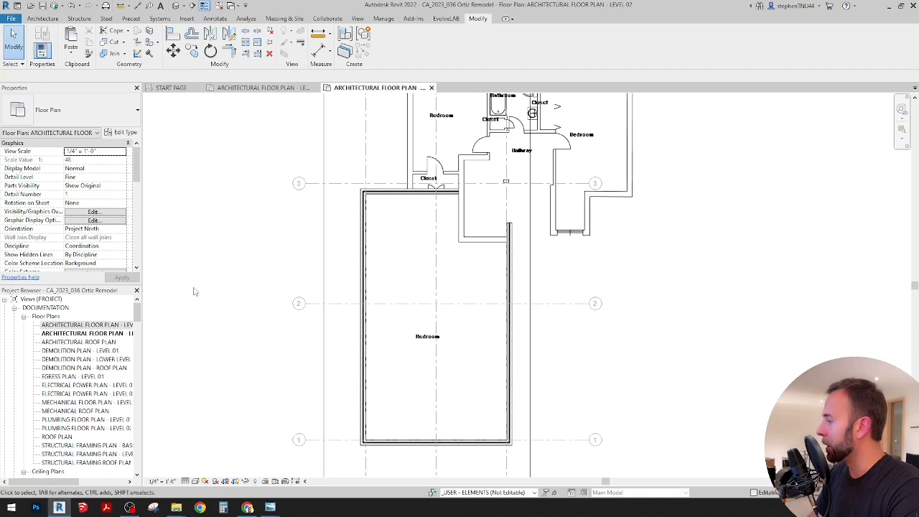
drag(136, 331, 136, 412)
double_click(75, 394)
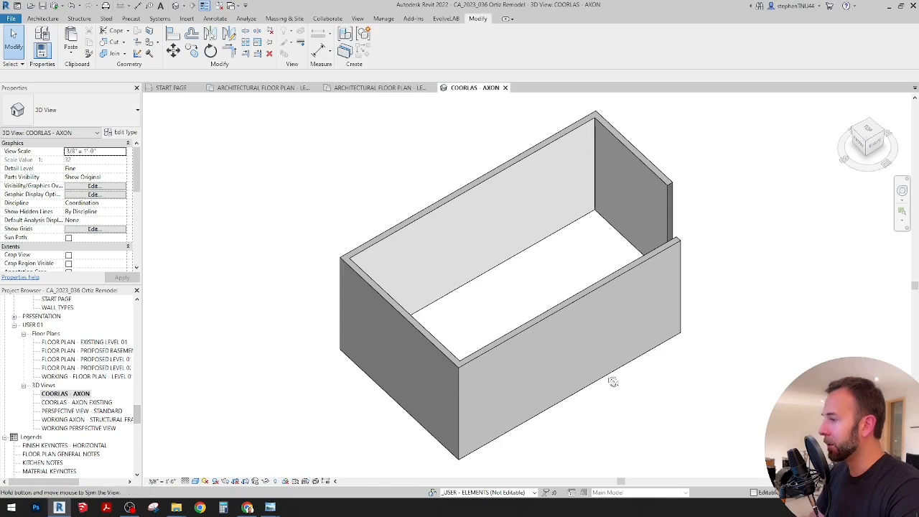
Select all four exterior brick walls and set their top constraint to Up to level: LEVEL 02
shift+middle_drag(612, 381, 777, 323)
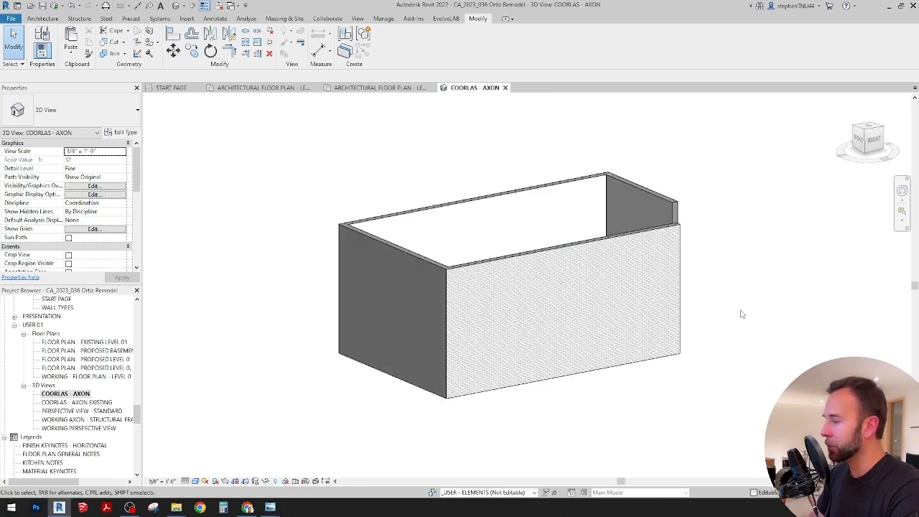
drag(740, 310, 307, 185)
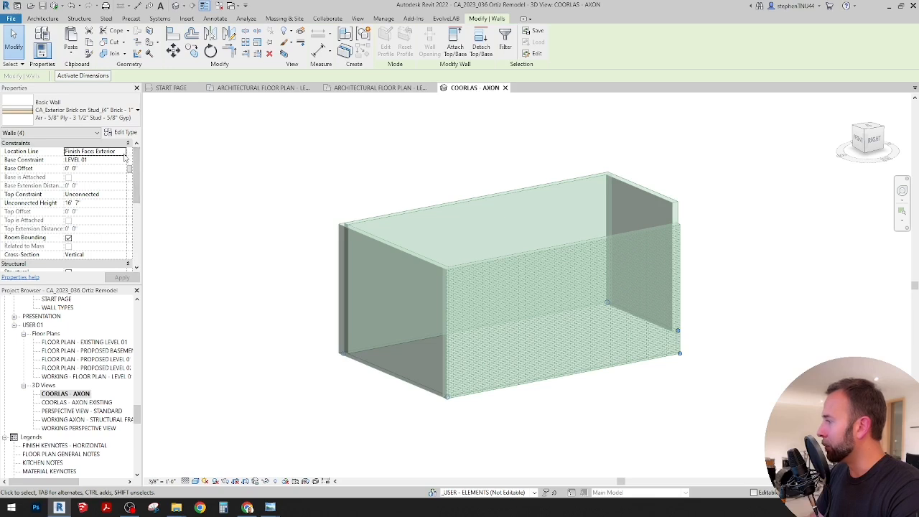
click(122, 195)
scroll(119, 226, down, 1)
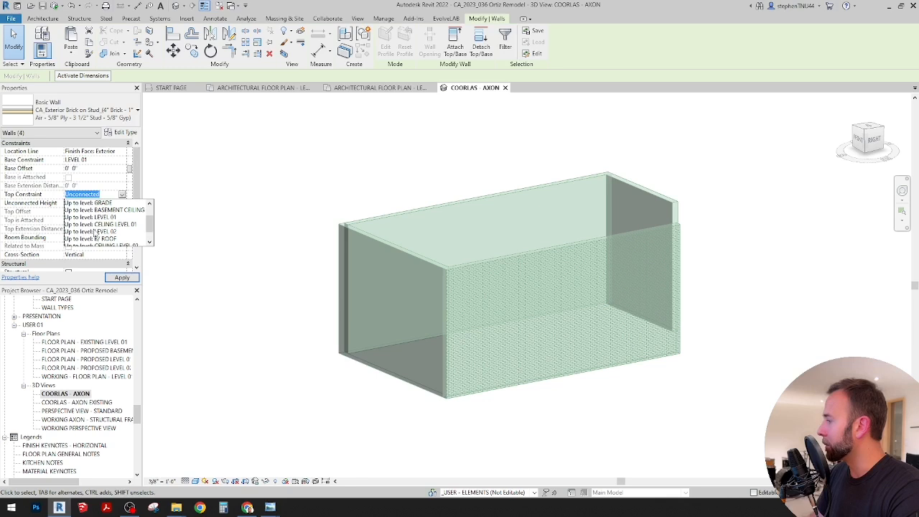
scroll(94, 239, down, 2)
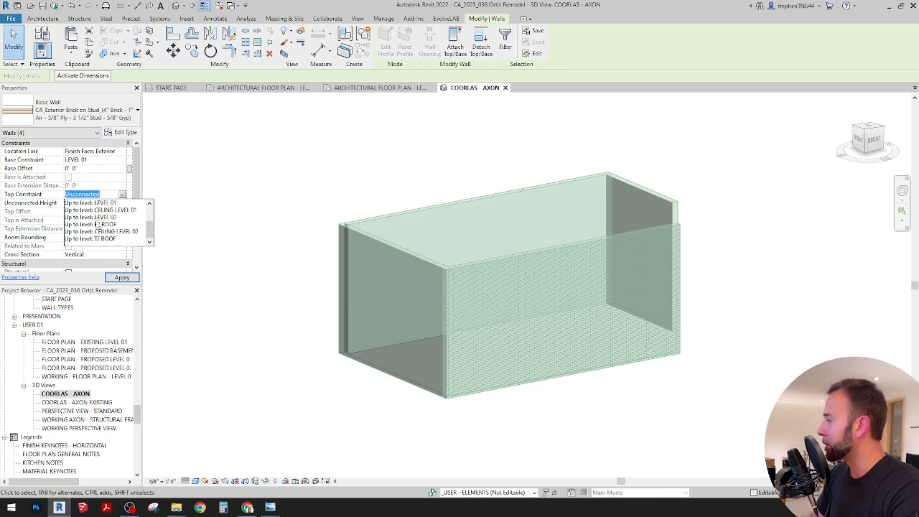
click(97, 217)
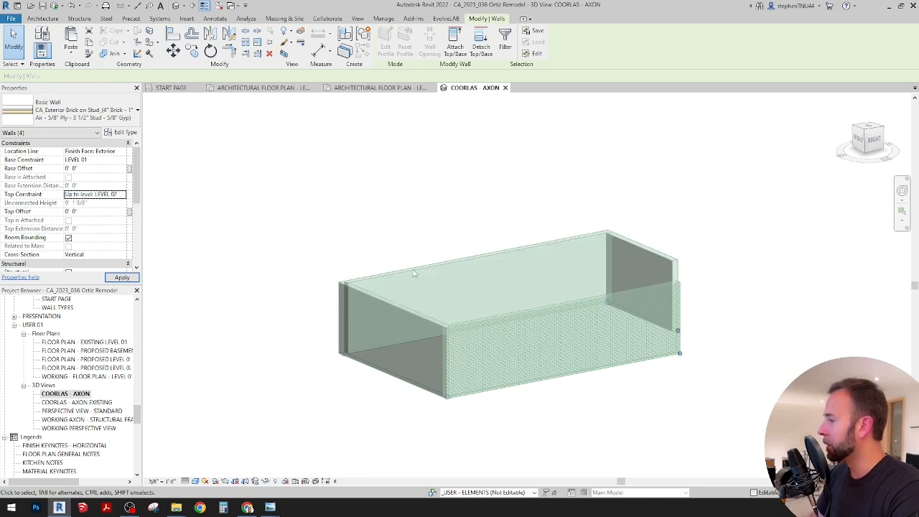
click(783, 321)
Inspect the brick walls from several angles in 3D and check the Level 02 floor plan
shift+middle_drag(545, 349, 661, 349)
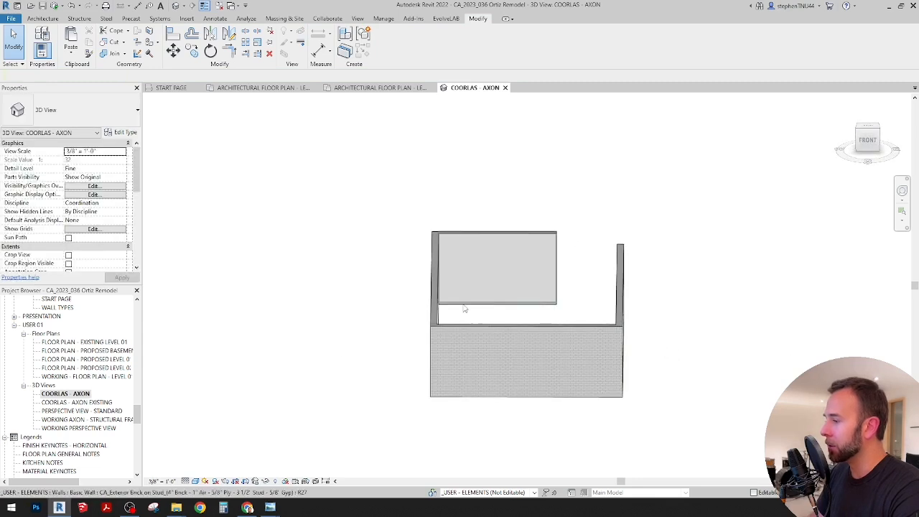
shift+middle_drag(589, 305, 459, 271)
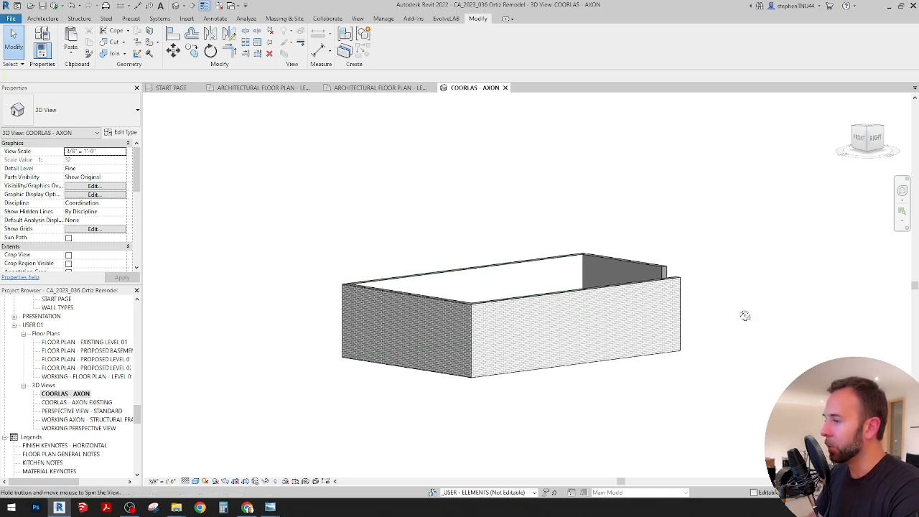
shift+middle_drag(687, 313, 453, 193)
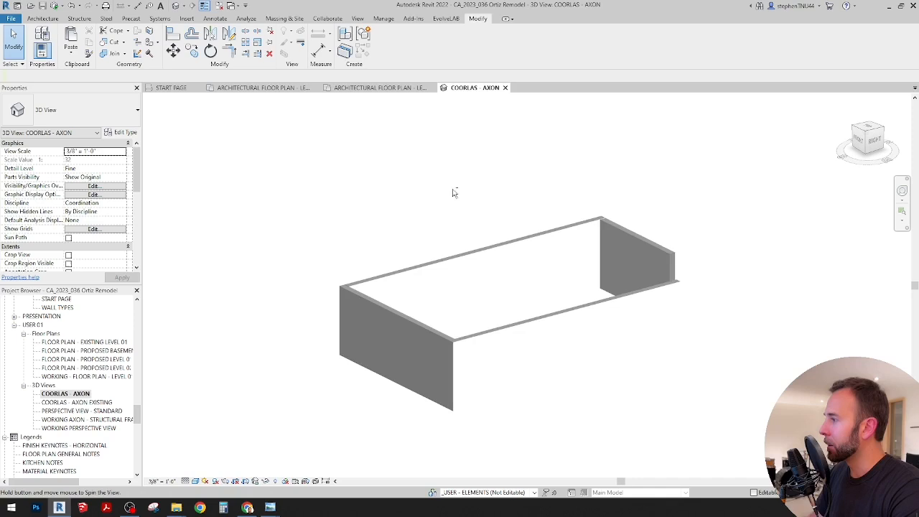
click(371, 88)
scroll(454, 208, down, 1)
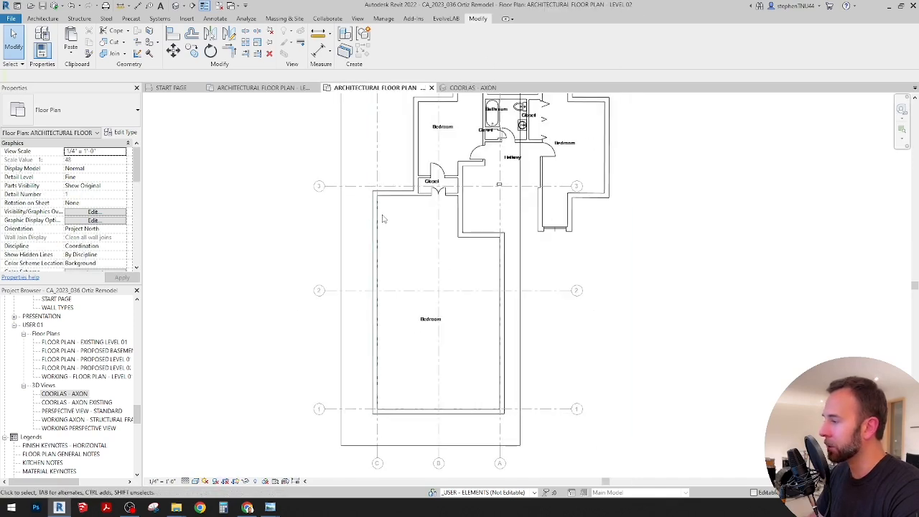
scroll(382, 213, up, 1)
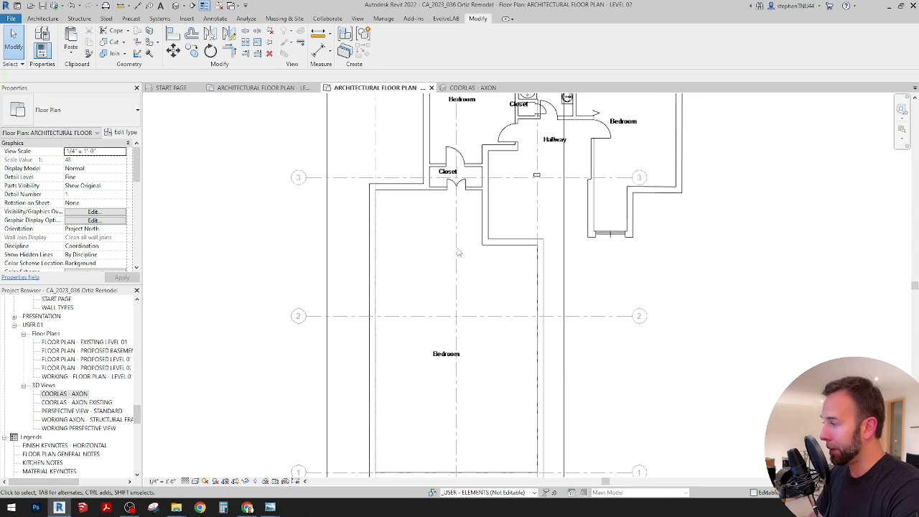
Delete the imported 2nd Floor DXF plan from the Level 01 architectural floor plan
click(290, 87)
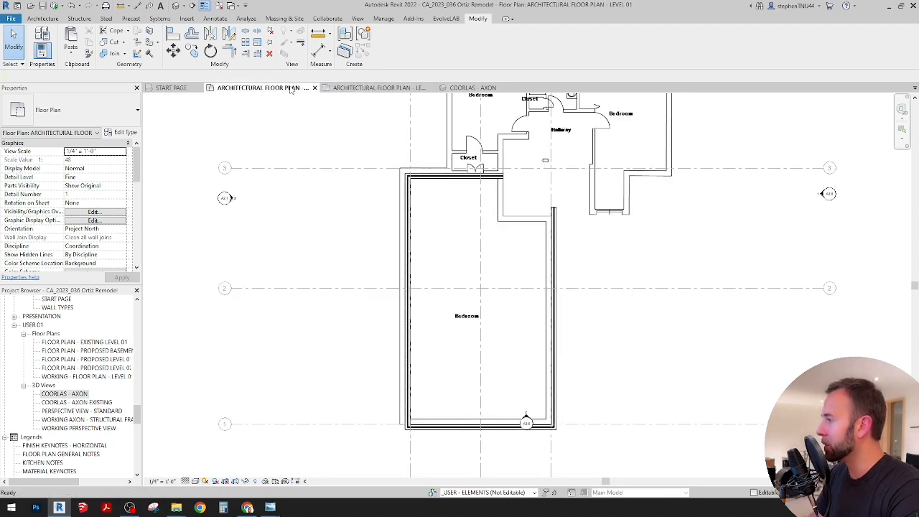
scroll(463, 202, up, 2)
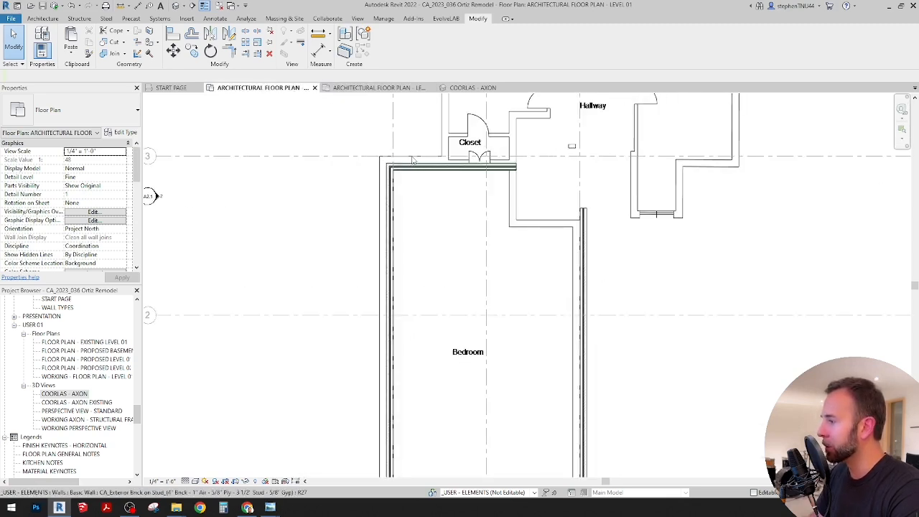
click(512, 129)
key(Delete)
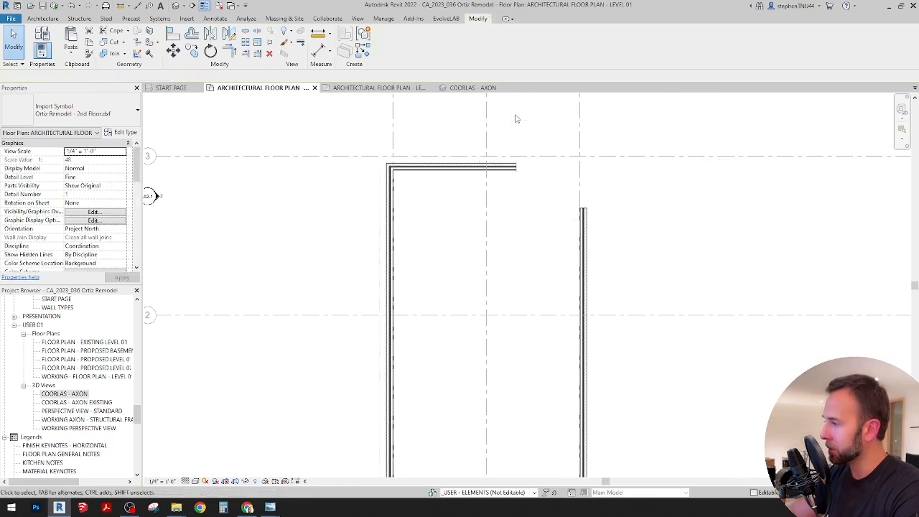
Move the south elevation marker off the wall at grid line 1, down between grid bubbles B and A
scroll(486, 174, down, 1)
middle_drag(502, 239, 495, 226)
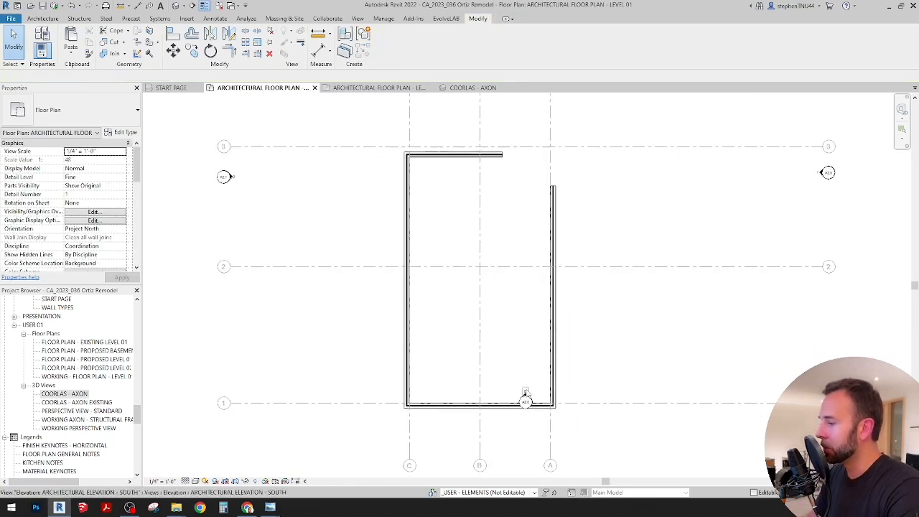
scroll(523, 373, up, 1)
middle_drag(522, 373, 488, 237)
scroll(516, 358, up, 1)
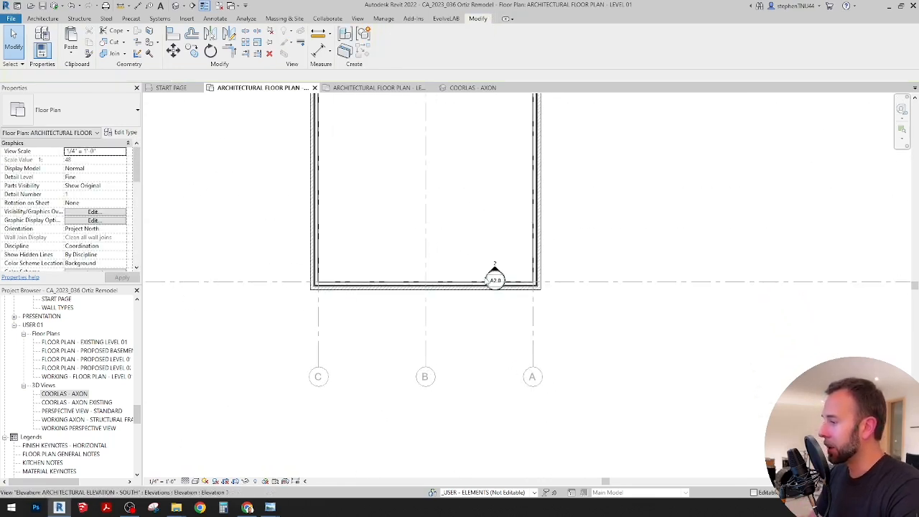
drag(486, 285, 471, 377)
scroll(376, 319, down, 3)
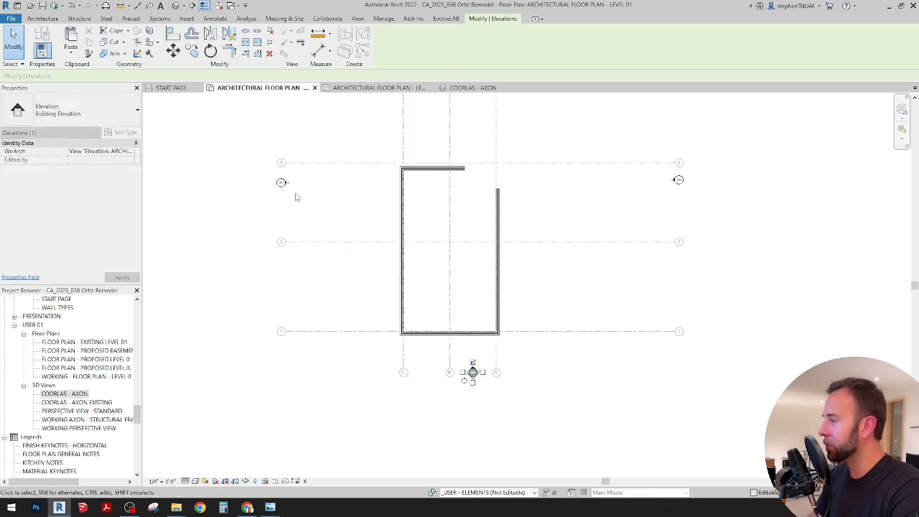
scroll(295, 196, up, 1)
click(294, 220)
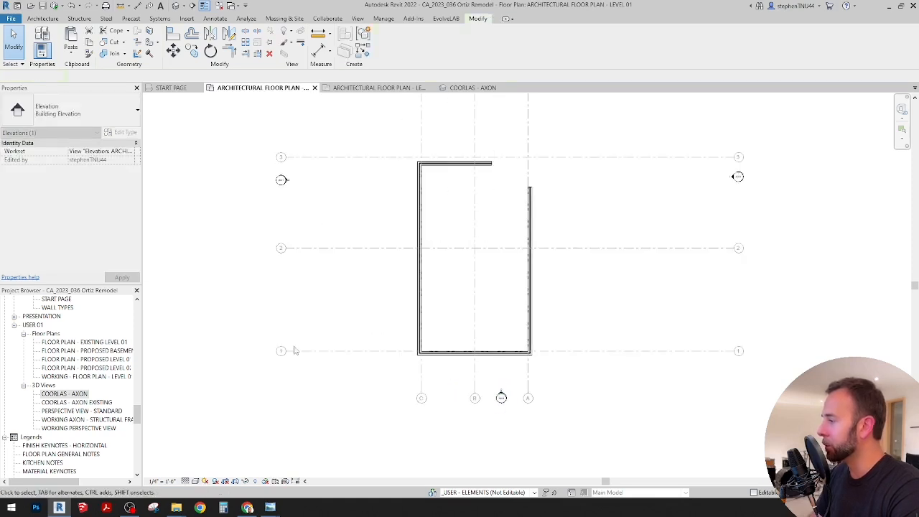
Show the Level 01 plan's crop region, shift it down around the brick walls, and narrow both of its sides
click(236, 481)
scroll(349, 287, down, 2)
click(353, 336)
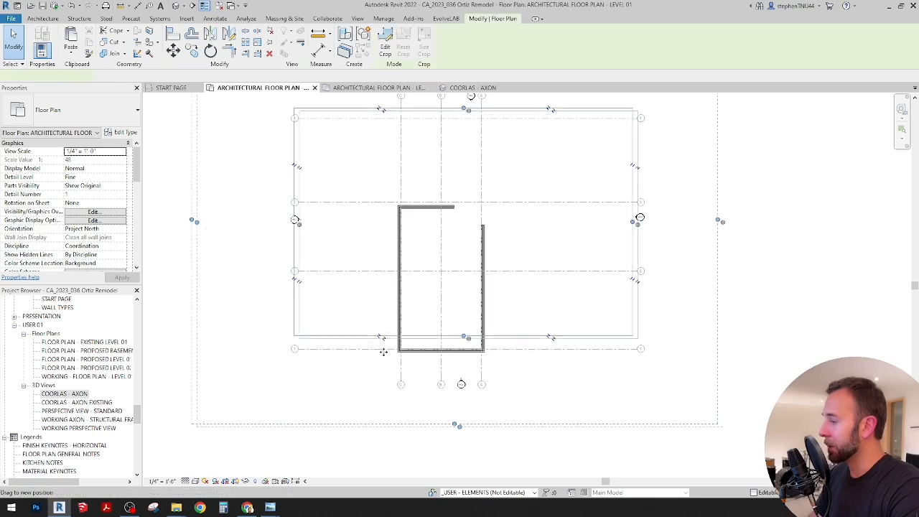
drag(384, 352, 407, 371)
drag(341, 249, 374, 249)
drag(679, 248, 515, 248)
click(318, 206)
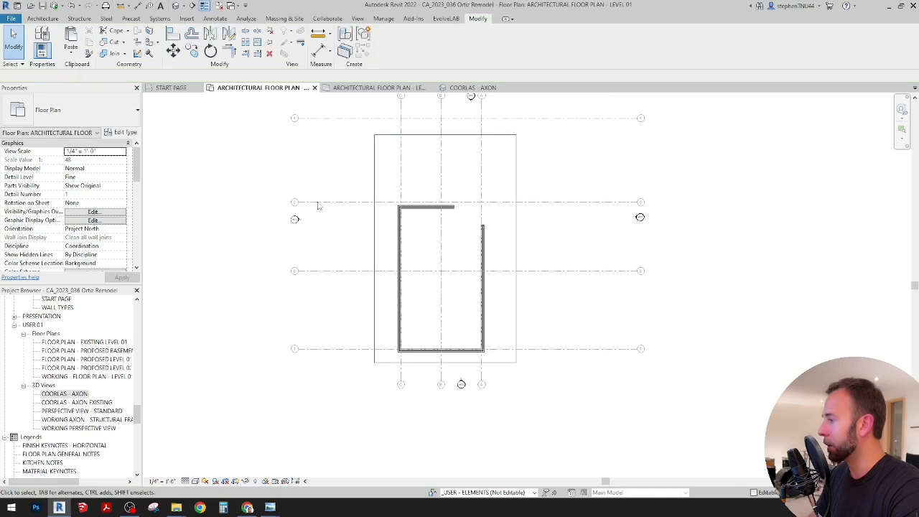
Shorten the numbered grid lines at both ends so their bubbles sit just outside the crop region
click(317, 203)
scroll(298, 203, up, 3)
drag(297, 205, 447, 301)
scroll(447, 301, down, 2)
middle_drag(452, 315, 324, 293)
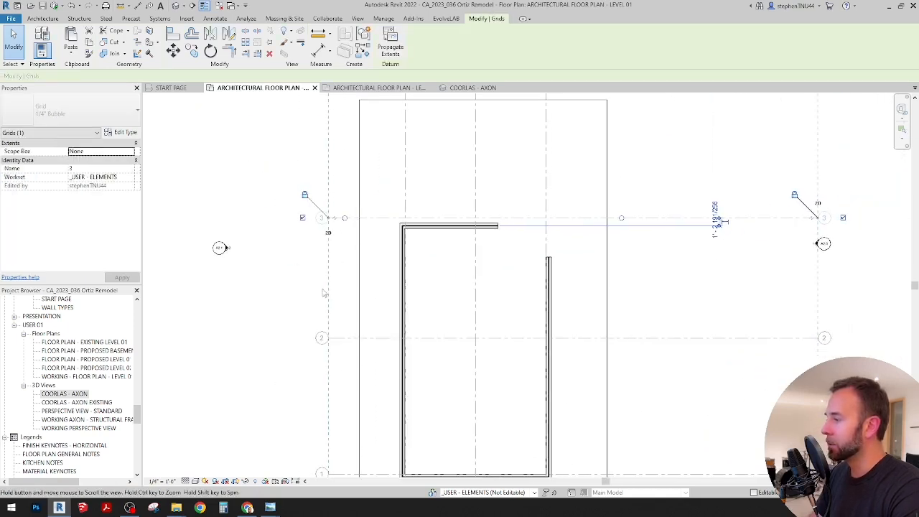
scroll(323, 287, down, 2)
drag(693, 224, 551, 293)
middle_drag(429, 390, 443, 374)
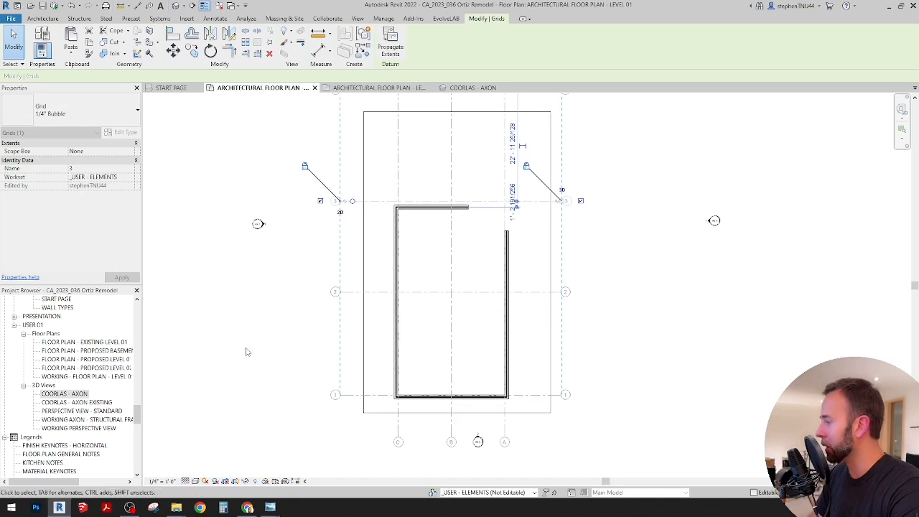
click(246, 351)
Open sheet A1.0 - ARCHITECTURAL FLOOR PLAN - LEVEL 01 and activate its floor plan viewport
drag(137, 417, 138, 450)
scroll(101, 426, up, 1)
scroll(100, 426, up, 2)
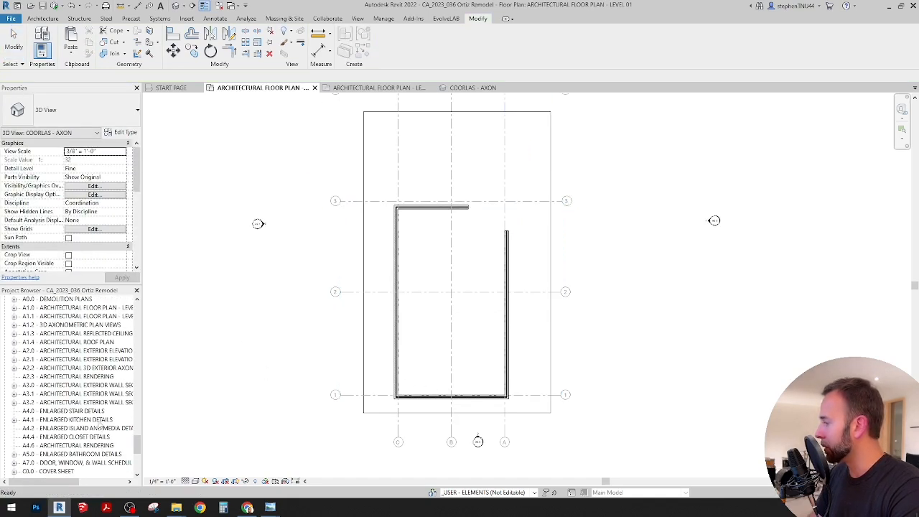
click(89, 325)
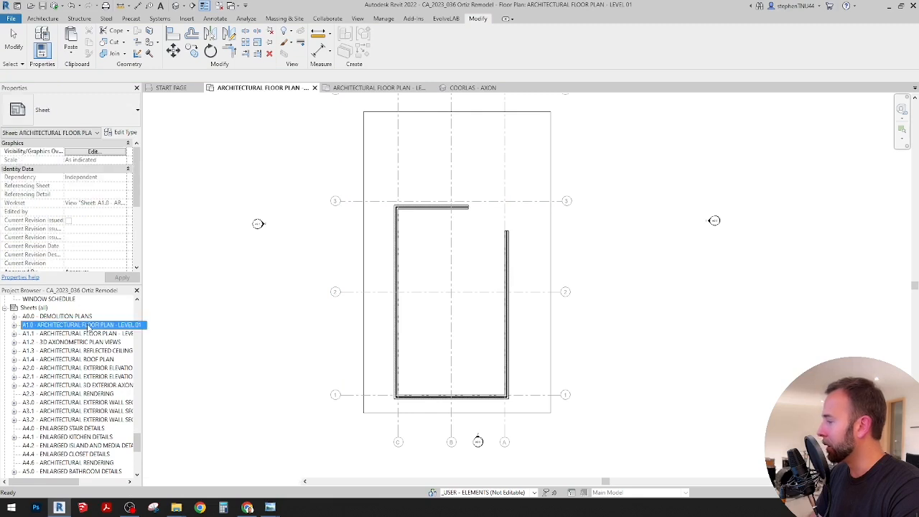
double_click(107, 326)
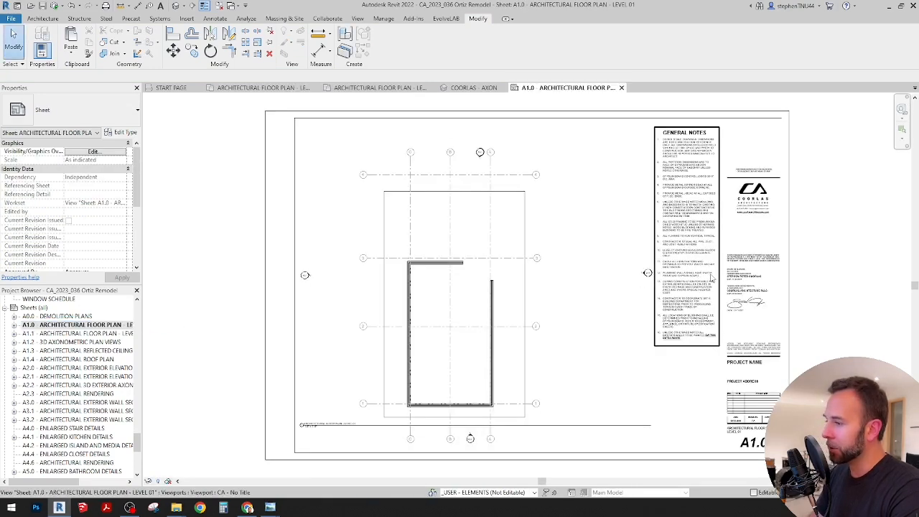
click(492, 274)
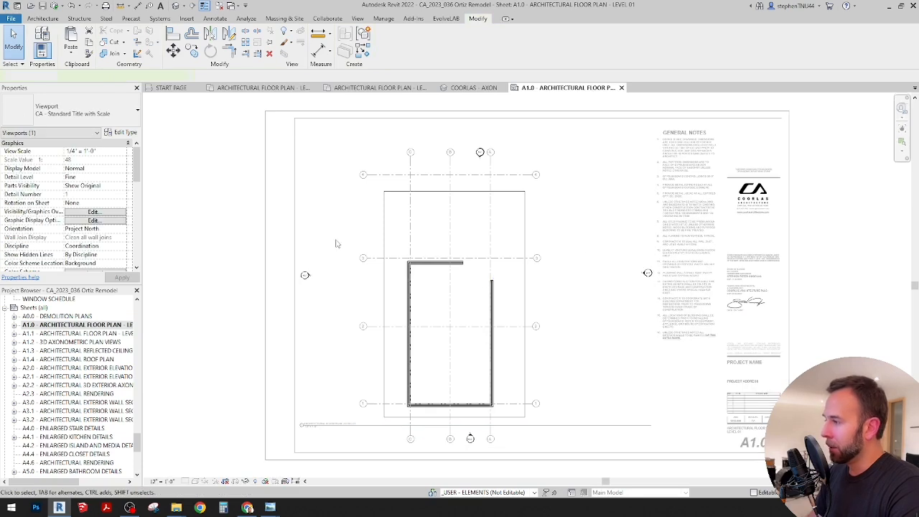
Move the west and east elevation markers inward between grid lines 2 and 3, in line with the grid bubbles beside the crop region
scroll(303, 280, up, 3)
drag(303, 277, 406, 334)
click(335, 354)
scroll(334, 353, down, 1)
scroll(491, 343, down, 1)
middle_drag(491, 344, 446, 318)
scroll(744, 264, up, 1)
mouse_move(709, 266)
mouse_down()
mouse_move(584, 291)
mouse_move(572, 323)
mouse_up()
click(642, 248)
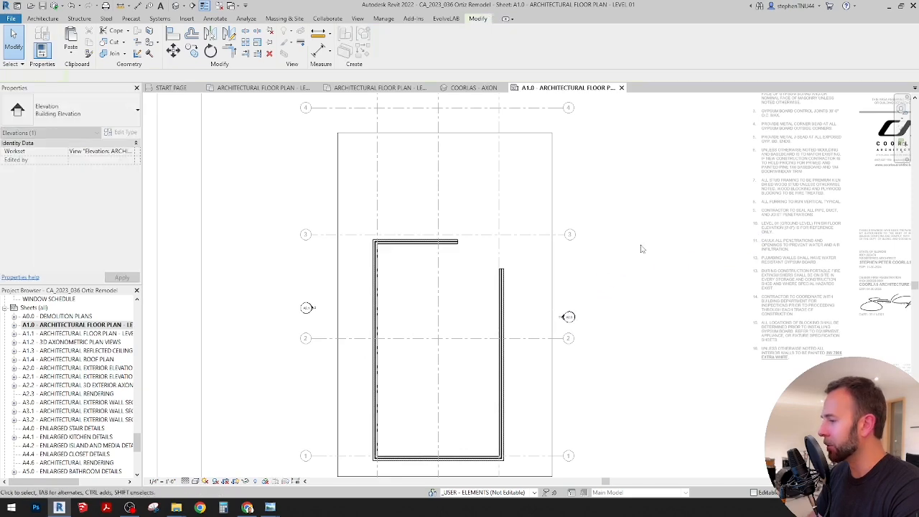
scroll(641, 247, down, 1)
mouse_move(645, 324)
middle_down()
mouse_move(637, 306)
mouse_move(638, 364)
middle_up()
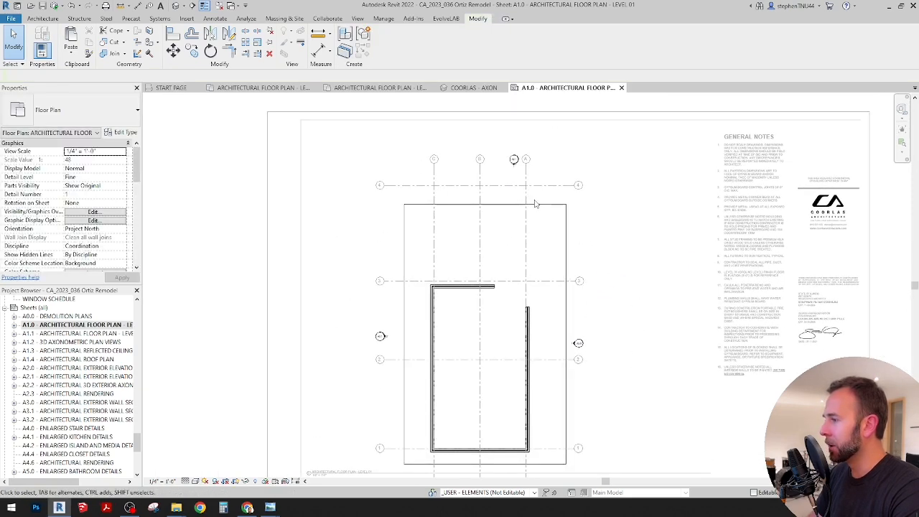
scroll(503, 160, up, 1)
scroll(506, 164, down, 1)
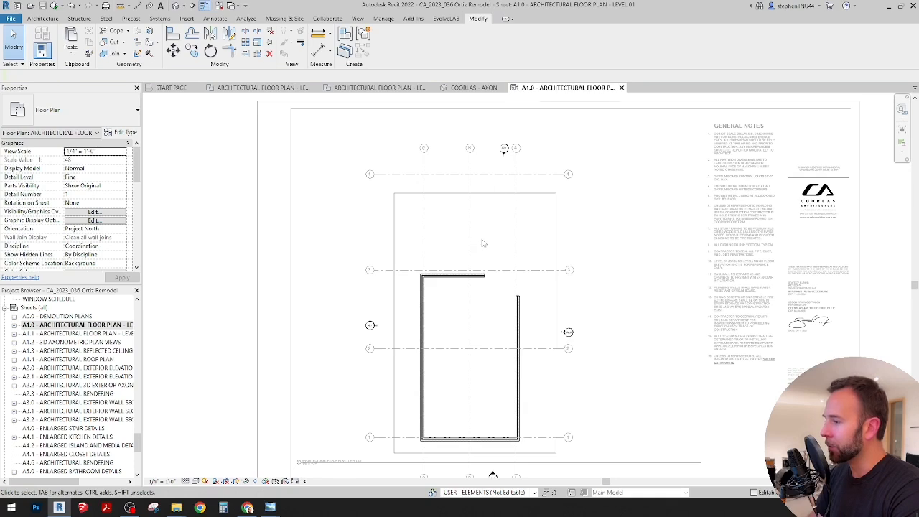
Deactivate the floor plan viewport, move it closer to the general notes on the sheet, and shorten its title line to the viewport's width
scroll(482, 243, down, 1)
click(527, 320)
drag(527, 319, 530, 323)
click(358, 297)
drag(431, 419, 477, 449)
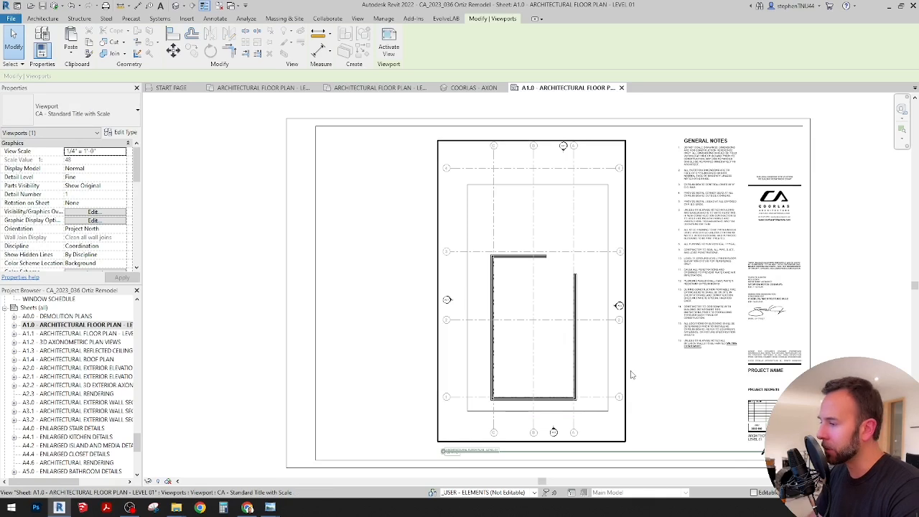
scroll(553, 338, down, 1)
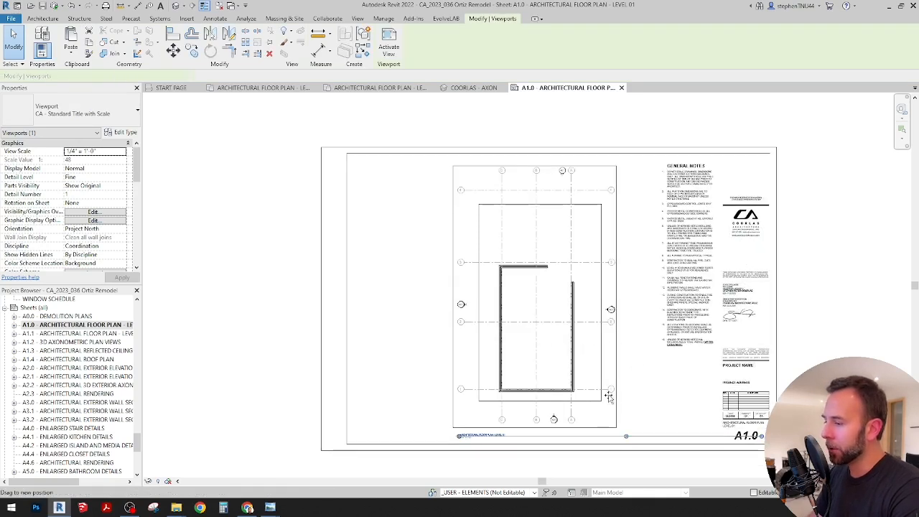
drag(614, 384, 618, 384)
click(256, 301)
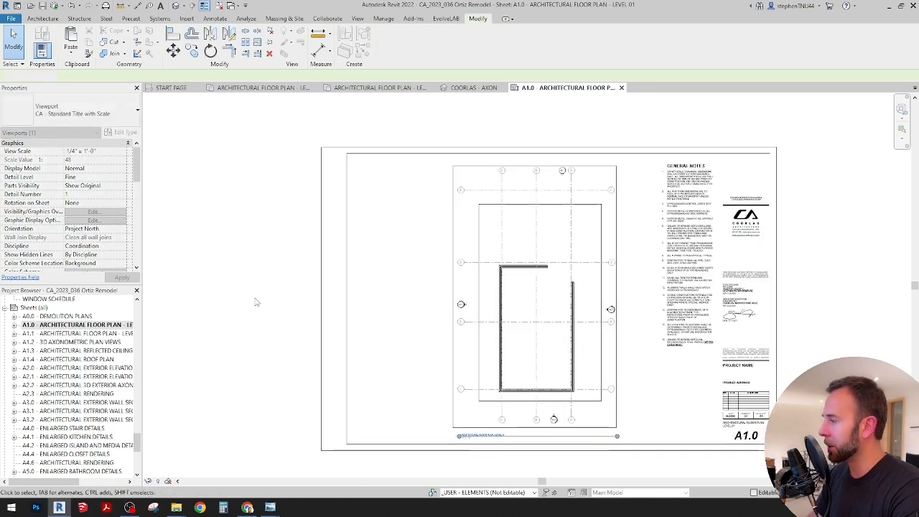
Close sheet A1.0 and return to the Level 01 architectural floor plan
click(621, 87)
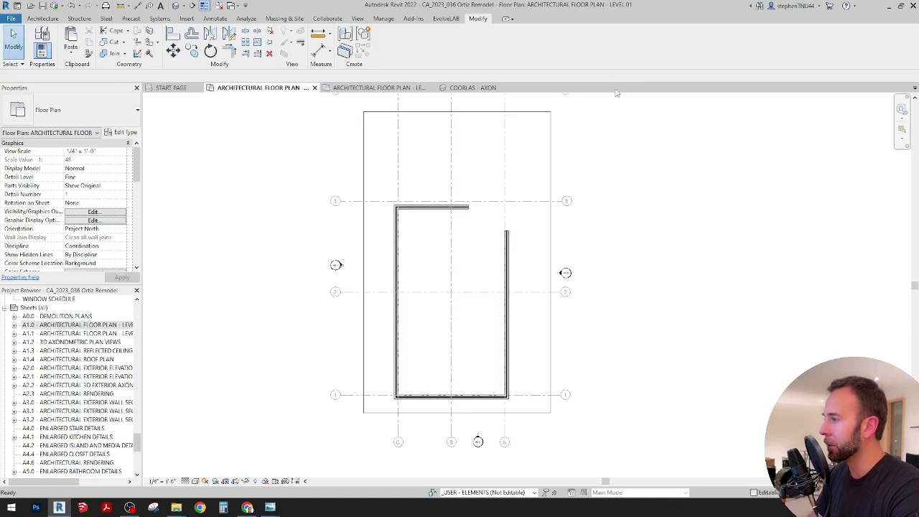
scroll(600, 222, down, 1)
middle_drag(622, 237, 662, 272)
scroll(513, 318, up, 2)
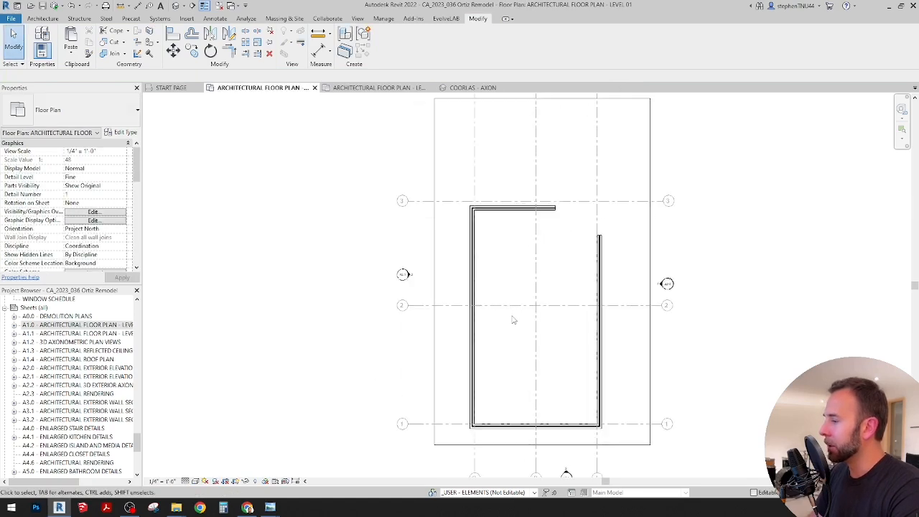
middle_drag(550, 301, 488, 299)
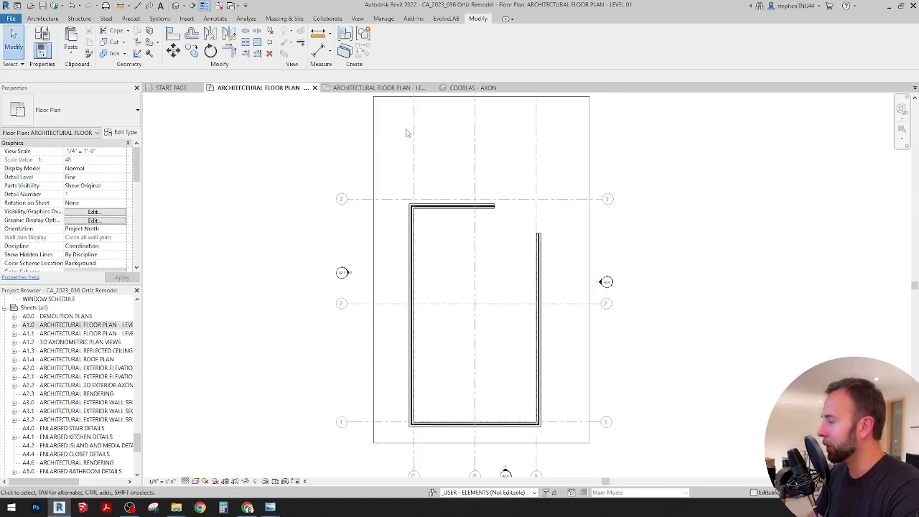
Check the Level 02 plan and align the Level 01 north brick wall to grid line 4 over the first floor drawing image
click(374, 88)
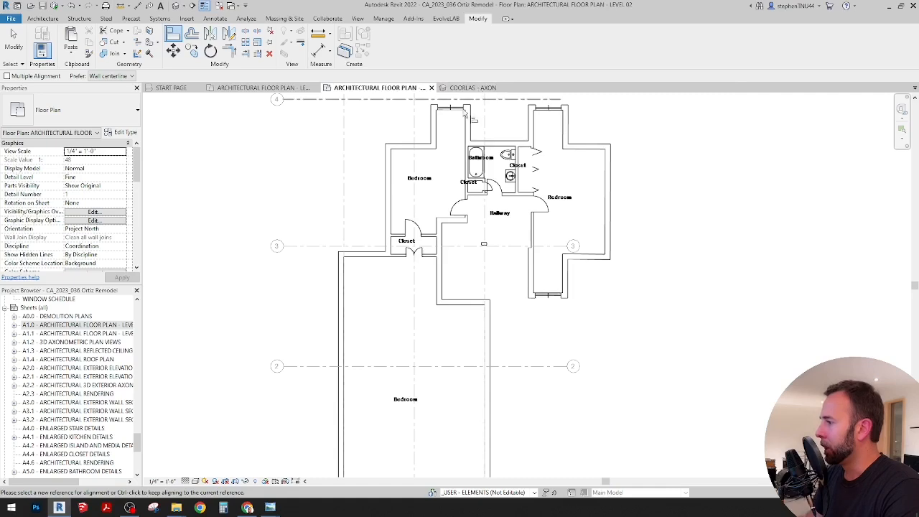
key(a)
key(l)
click(262, 87)
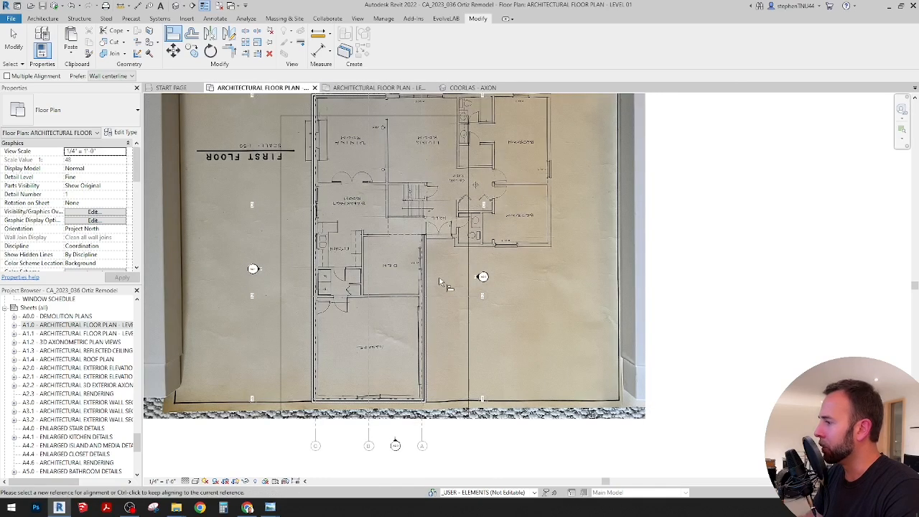
middle_drag(243, 202, 292, 237)
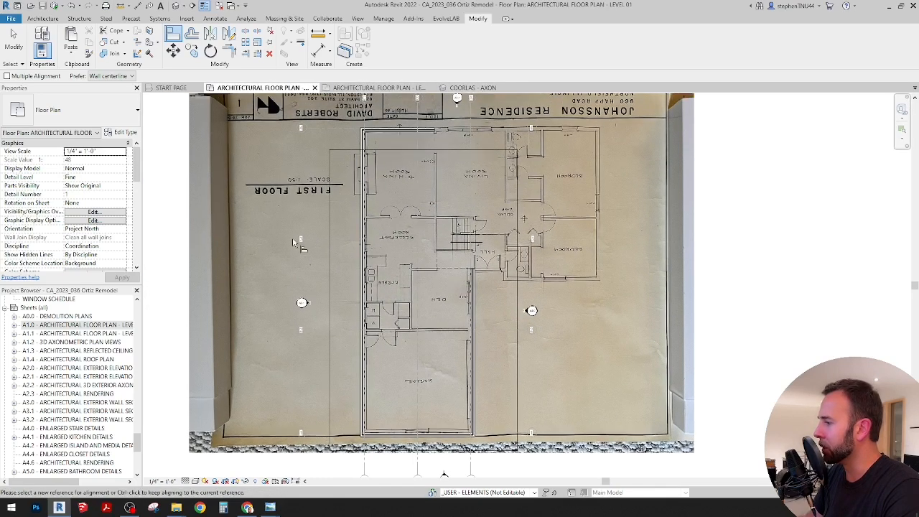
click(12, 33)
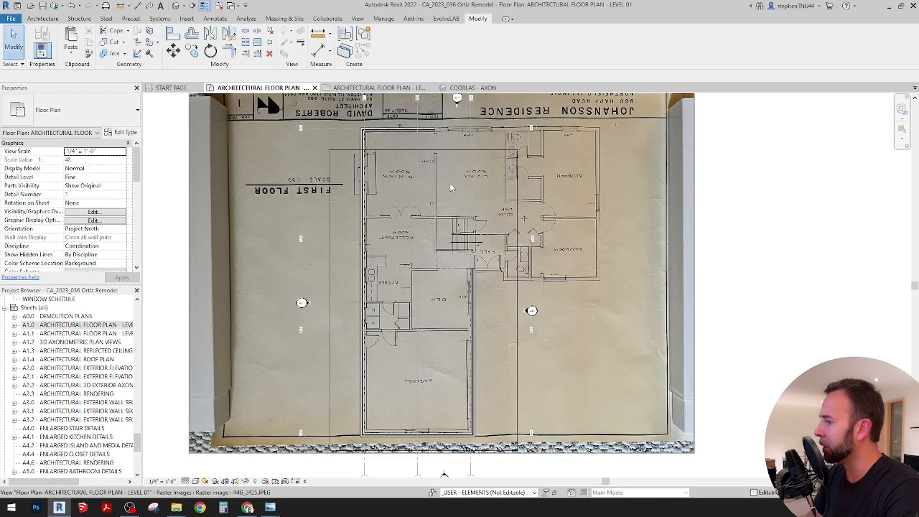
Copy the north brick wall into the upper bedroom, near the hall, and onto the lower bedroom's south wall on the first floor drawing
scroll(341, 213, up, 2)
middle_drag(341, 213, 297, 228)
middle_drag(478, 261, 444, 271)
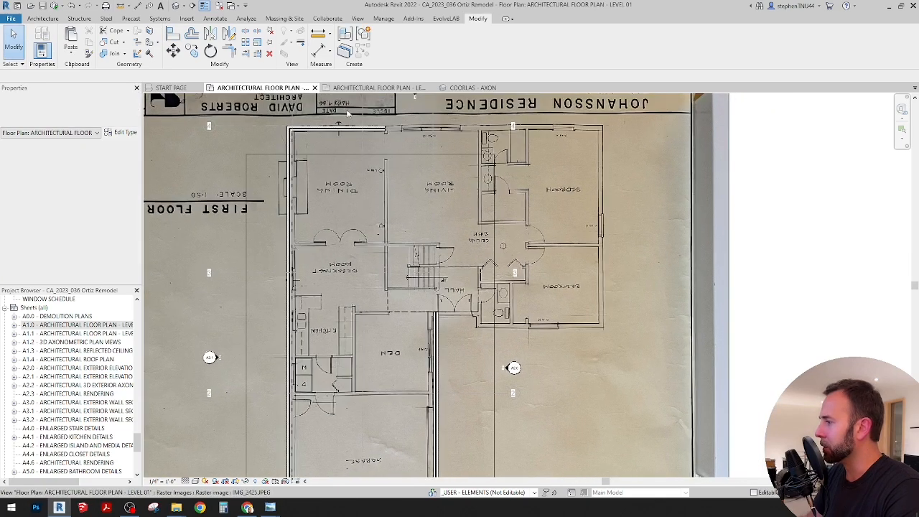
scroll(486, 295, up, 1)
scroll(424, 327, up, 1)
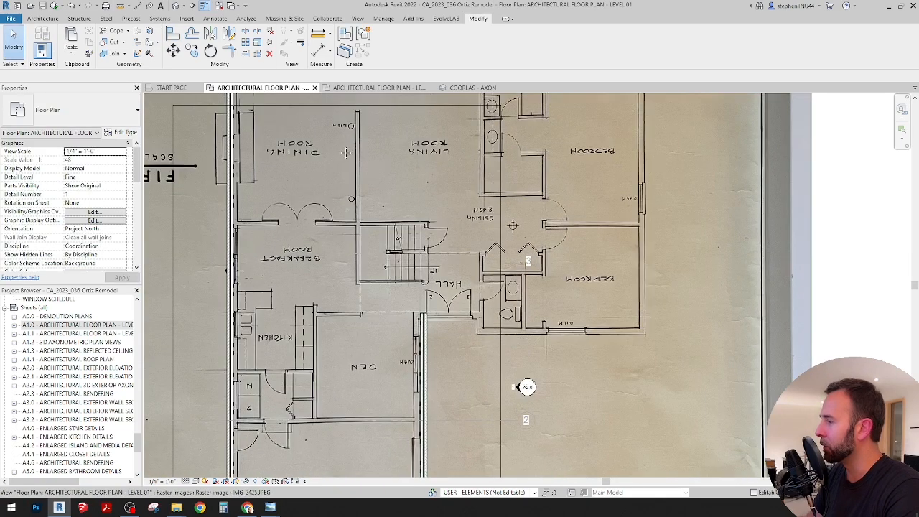
middle_drag(351, 170, 331, 247)
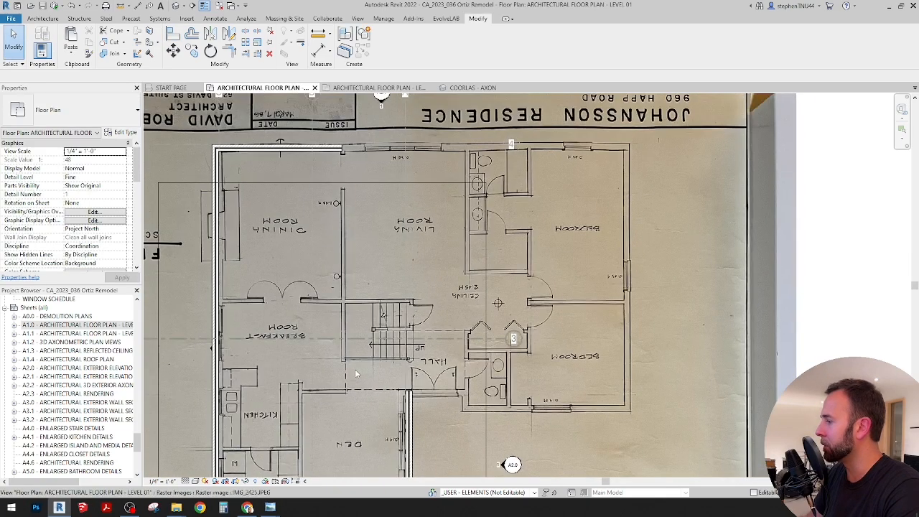
click(336, 152)
middle_drag(432, 202, 424, 206)
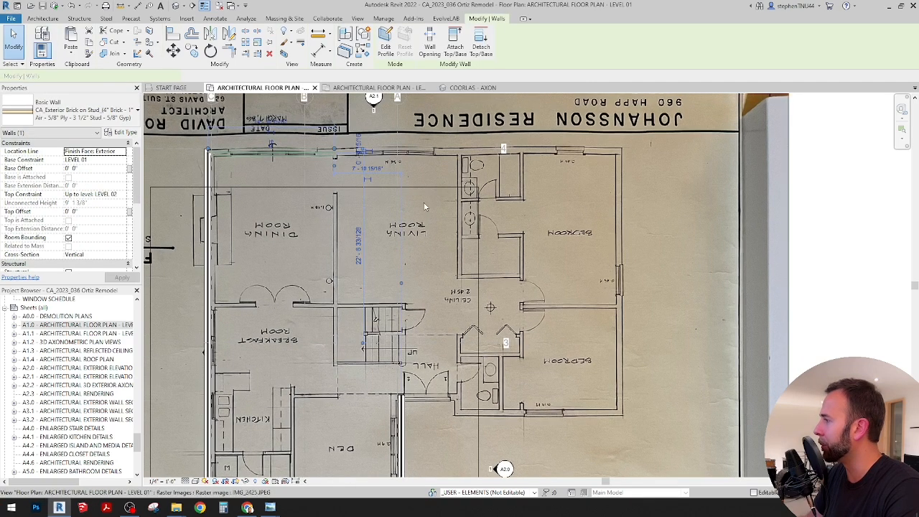
click(194, 54)
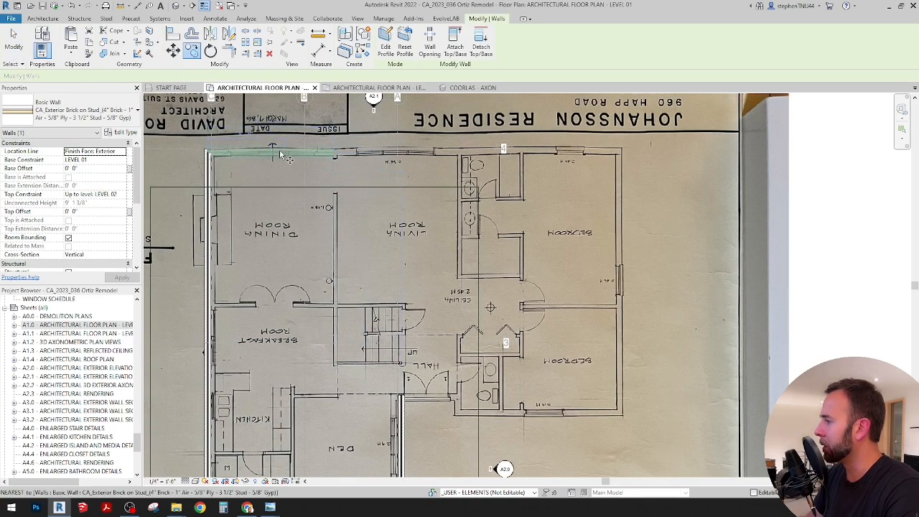
click(278, 153)
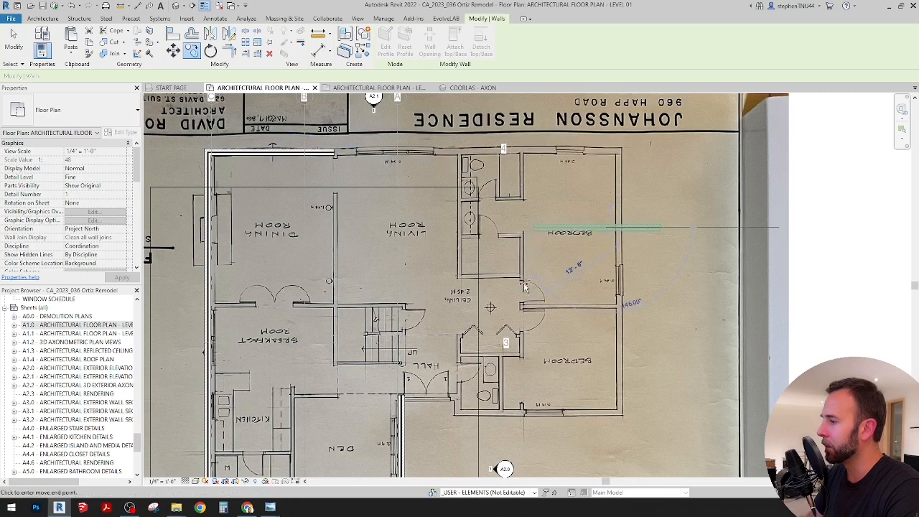
middle_drag(549, 414, 505, 362)
click(504, 362)
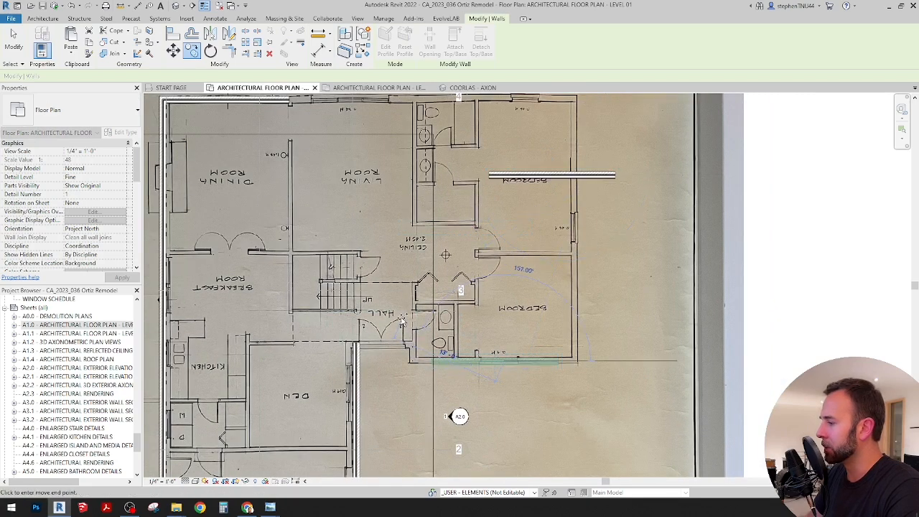
Rotate the upper bedroom's wall copy 90 degrees and trim it with the north wall into a northeast corner
click(537, 178)
click(210, 52)
text(ro)
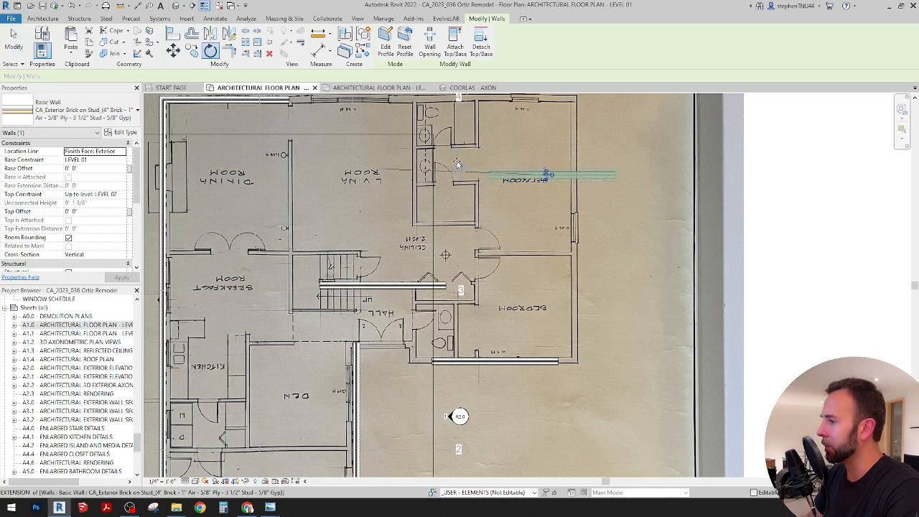
text(90)
key(Return)
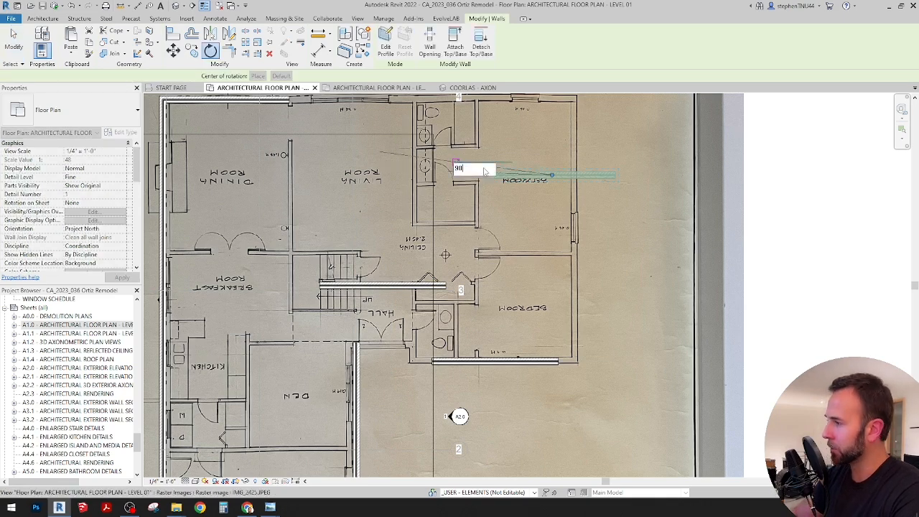
middle_drag(505, 190, 492, 227)
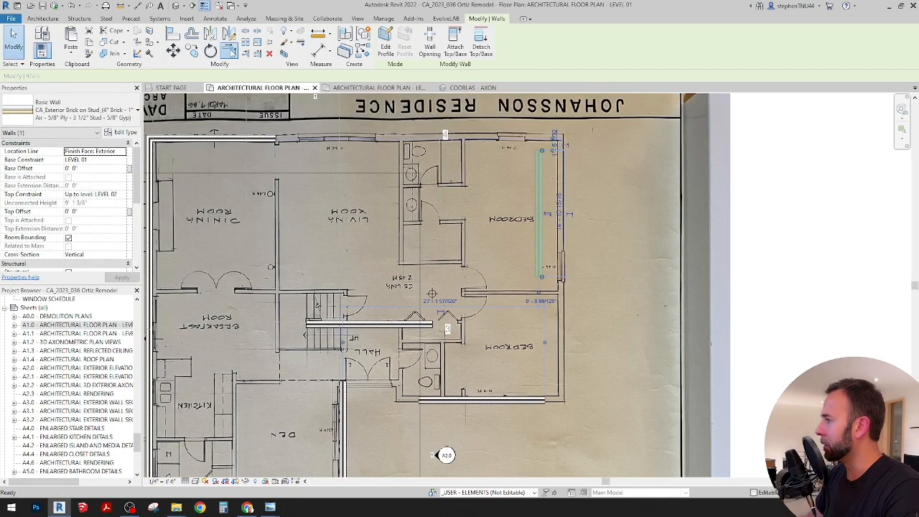
key(Escape)
click(537, 204)
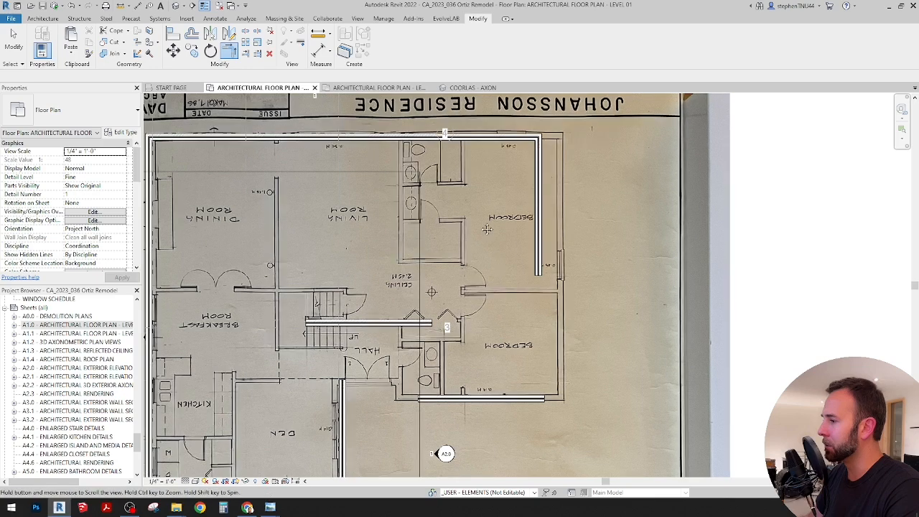
Fit and join the remaining exterior walls along the drawing's lower bedroom, entry jog and front door to close the brick outline
middle_drag(502, 224, 491, 196)
scroll(516, 340, up, 1)
scroll(514, 337, up, 1)
key(Escape)
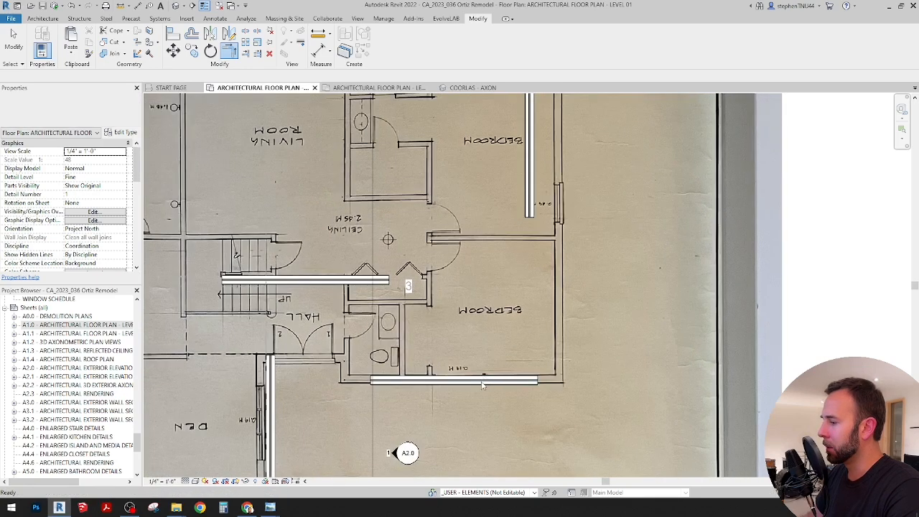
click(481, 382)
key(r)
key(o)
click(407, 212)
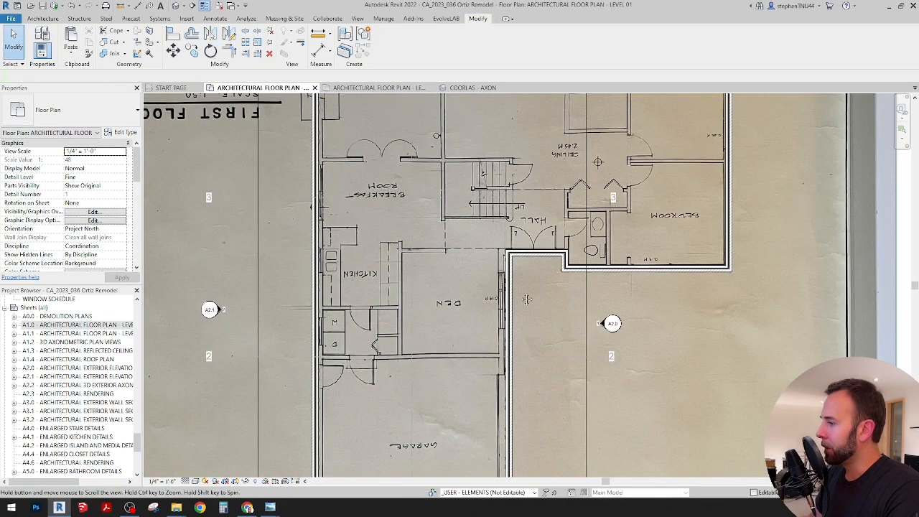
scroll(519, 291, down, 2)
scroll(519, 291, down, 1)
scroll(519, 291, down, 1)
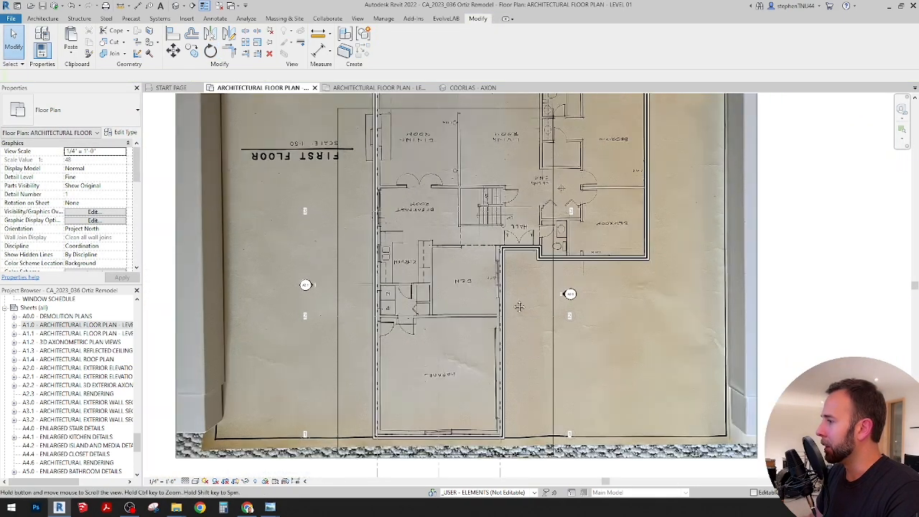
middle_drag(519, 291, 494, 310)
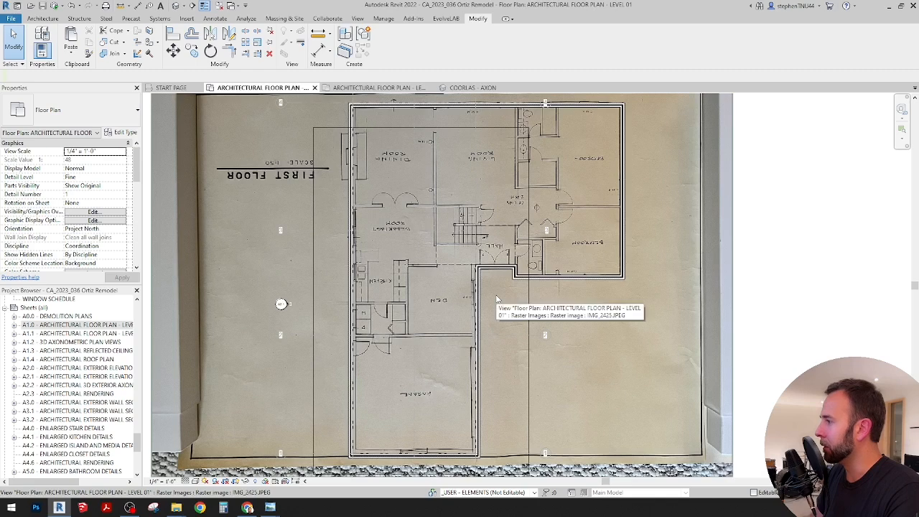
Start a floor boundary sketch on Level 01 and open the list of available floor types
click(43, 19)
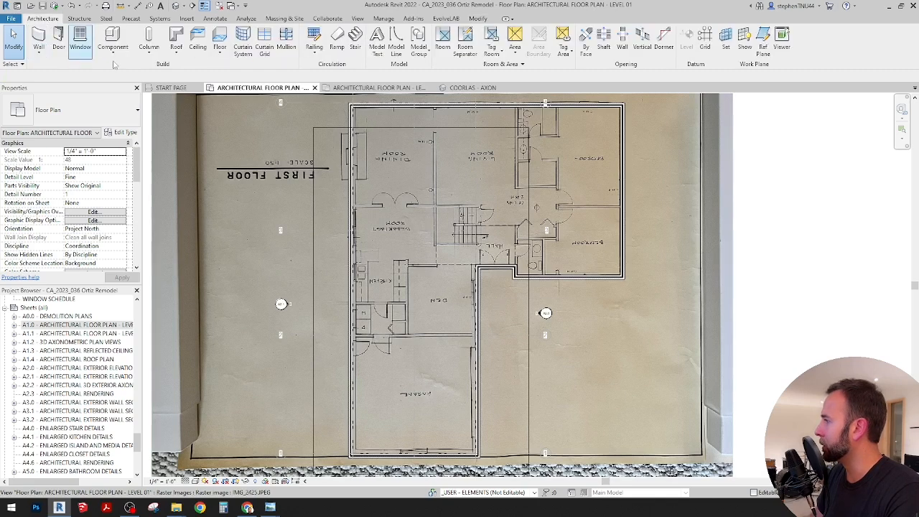
click(219, 54)
click(237, 68)
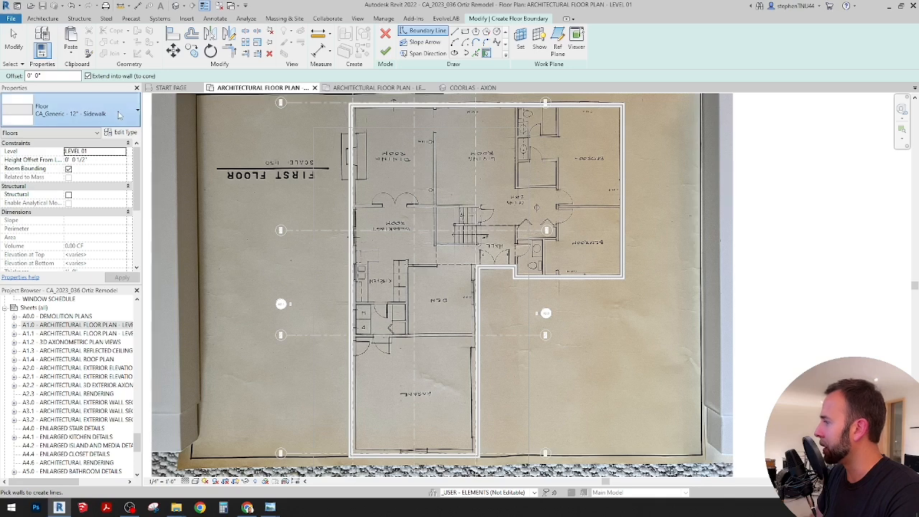
click(119, 115)
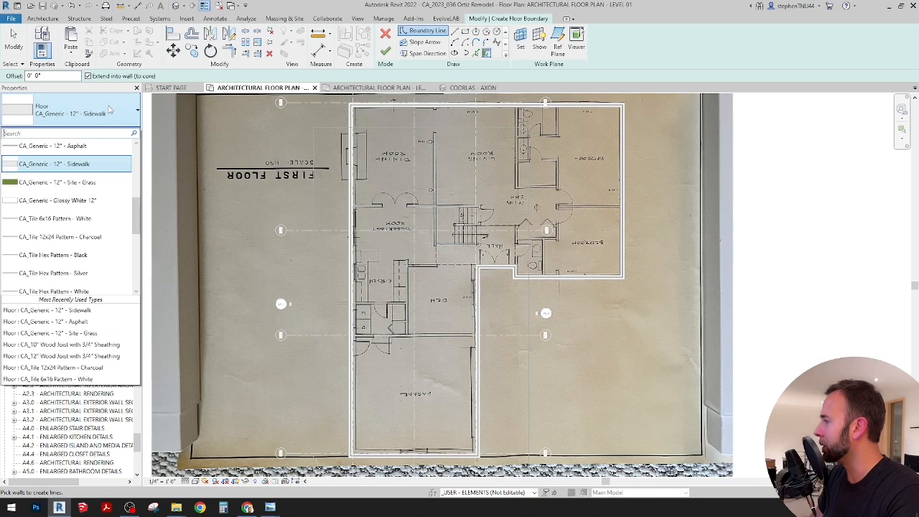
Switch to the browser, view the house's street view, and open the Bedroom's tape measure photo of the attic framing in magicplan
click(248, 508)
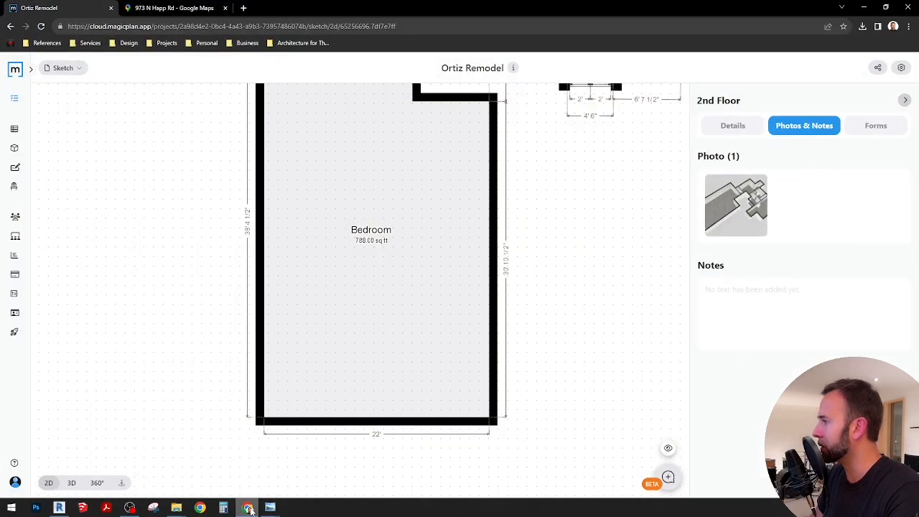
click(158, 8)
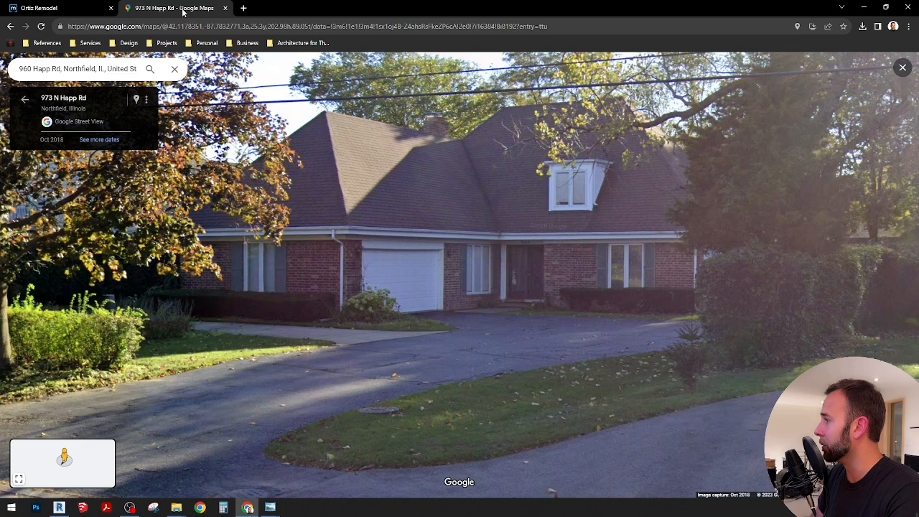
click(62, 7)
click(426, 207)
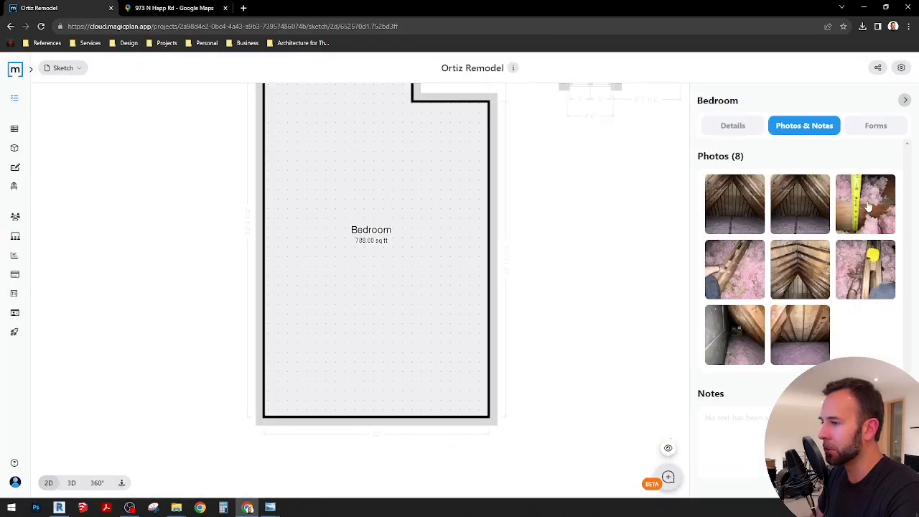
click(868, 206)
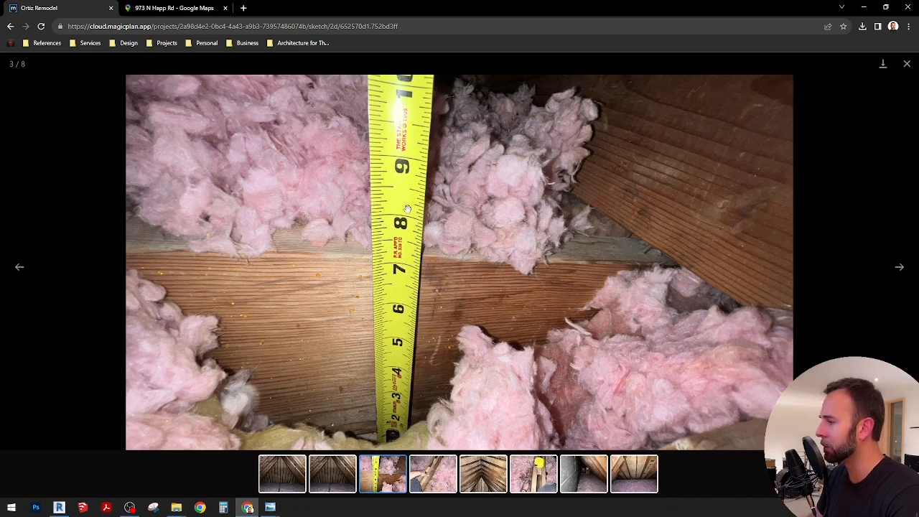
Return to Revit and set the new floor's type to CA_12" Wood Joist with 3/4" Sheathing
click(865, 8)
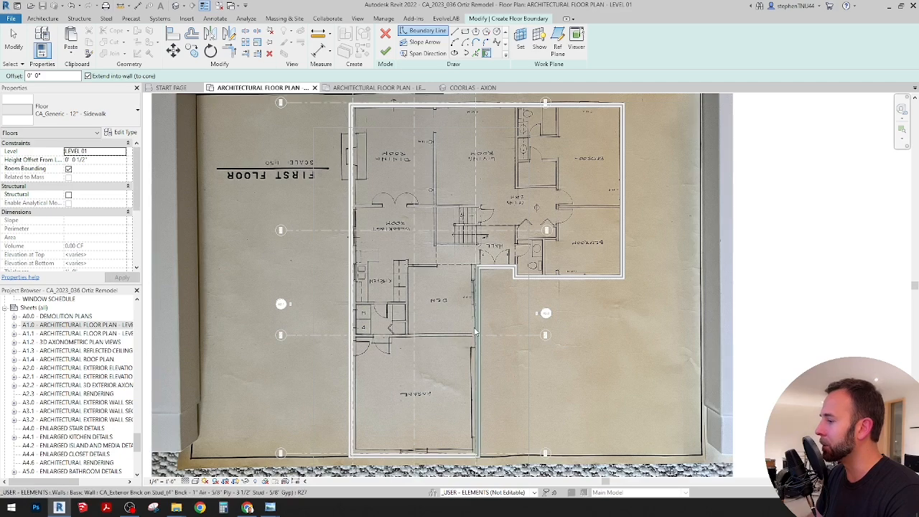
scroll(496, 351, up, 3)
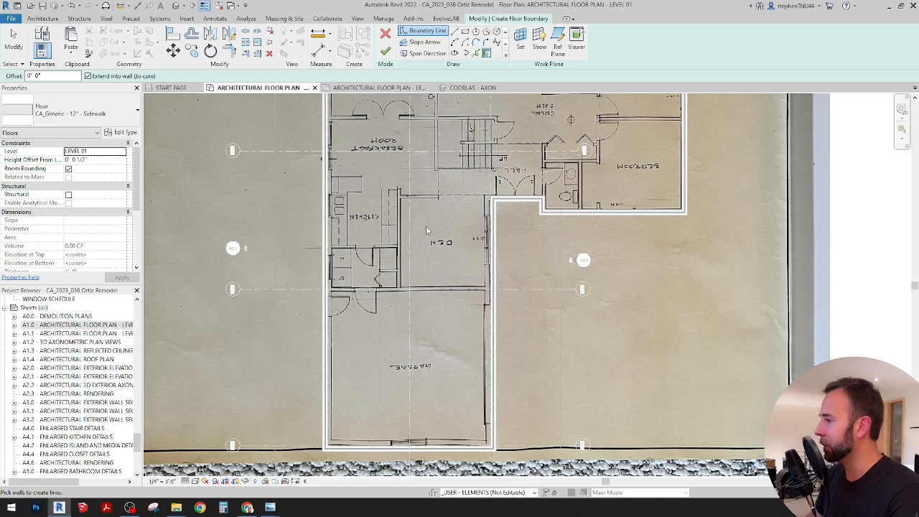
scroll(426, 225, down, 1)
middle_drag(426, 226, 440, 228)
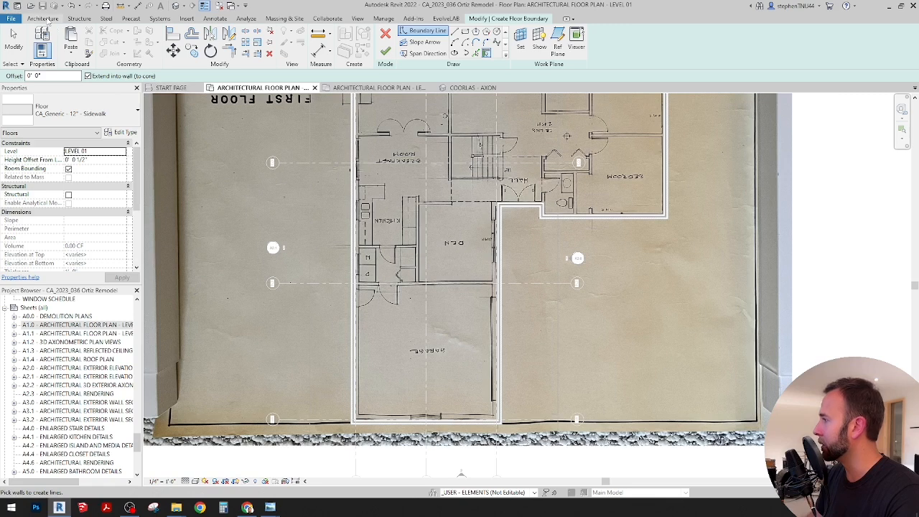
click(84, 113)
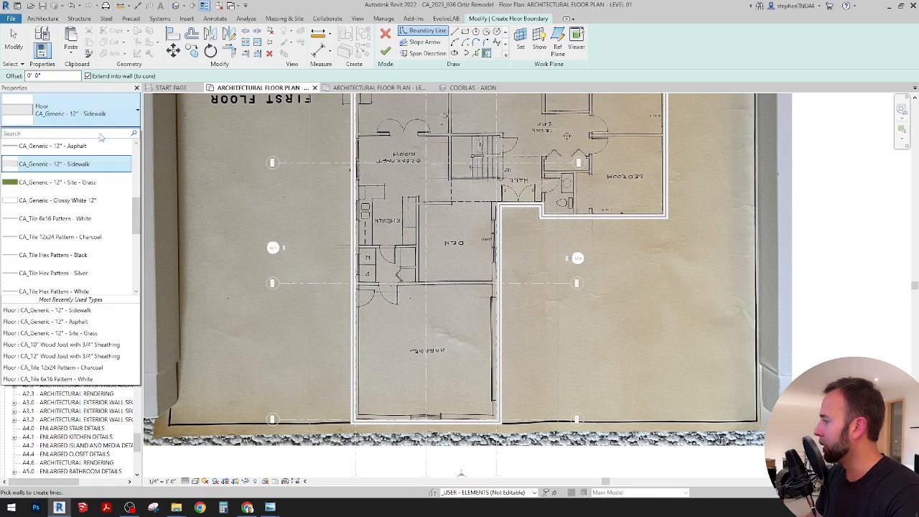
scroll(85, 204, up, 2)
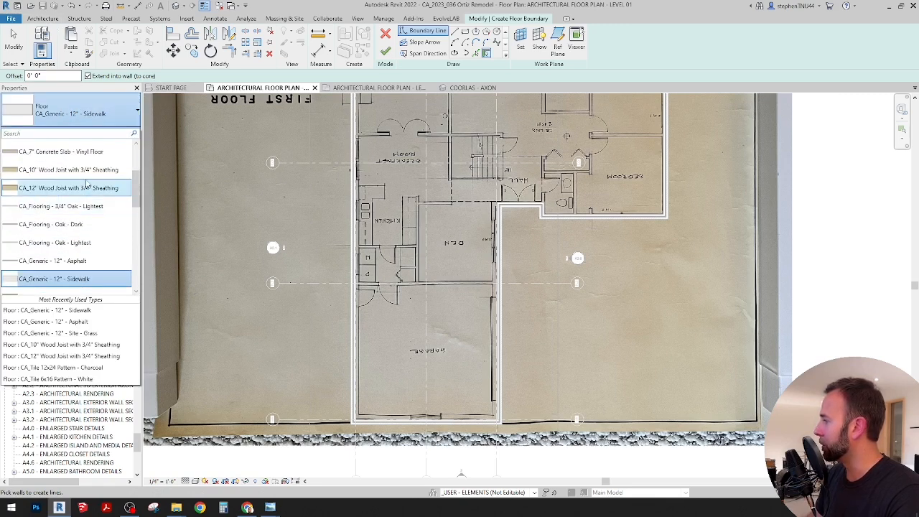
click(63, 189)
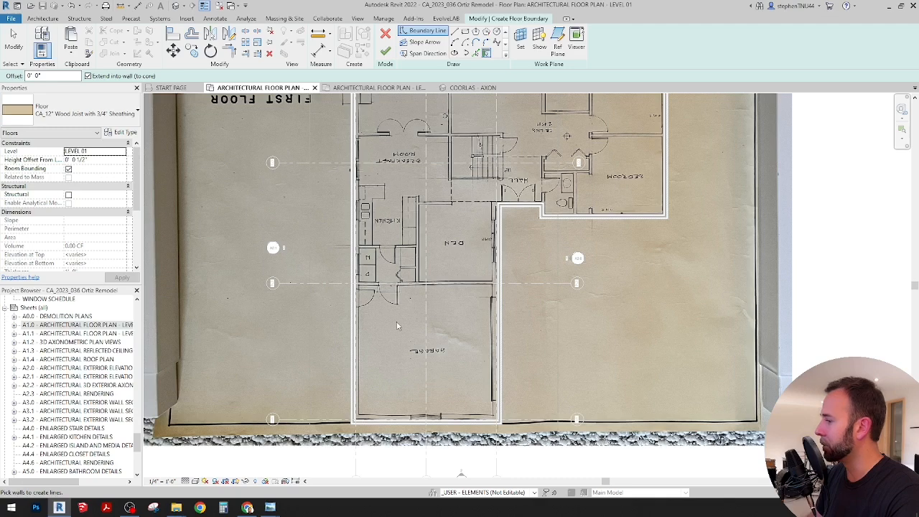
Place the new floor on LEVEL 02 with a height offset of -0' 0 3/4"
scroll(416, 322, up, 2)
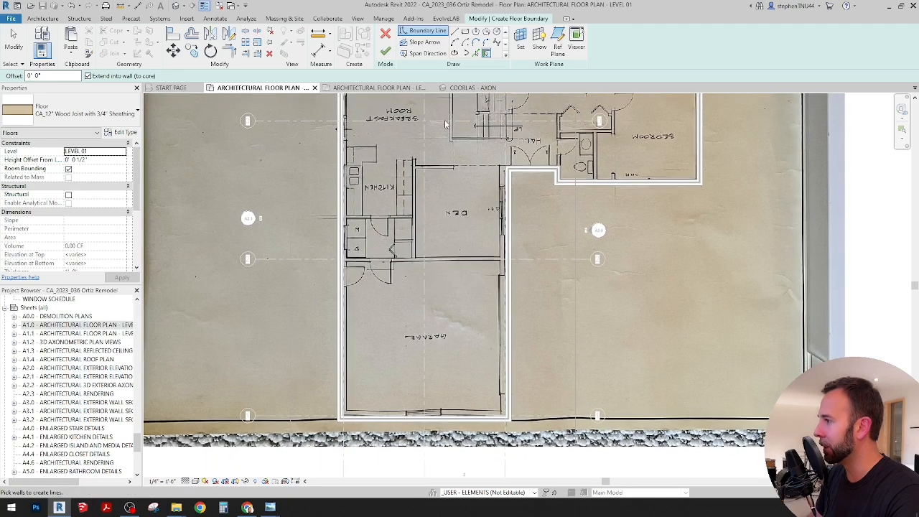
click(122, 153)
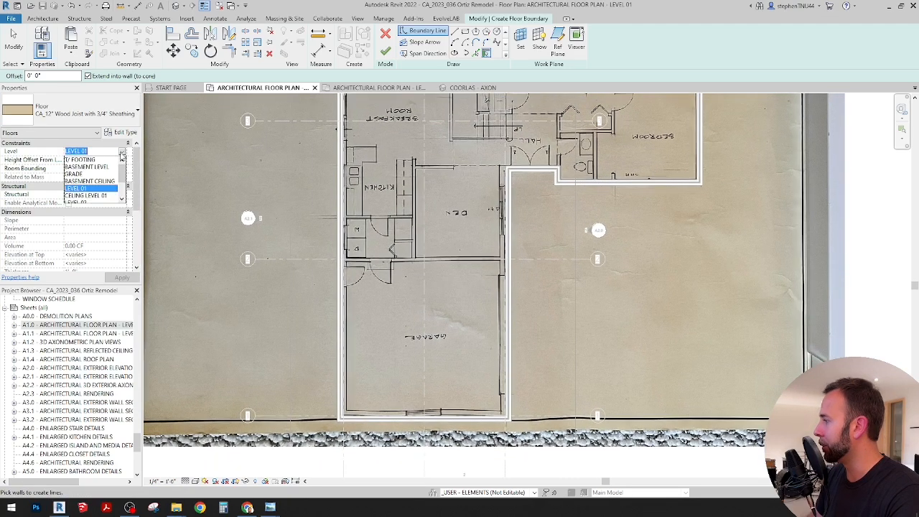
scroll(97, 183, down, 2)
click(88, 182)
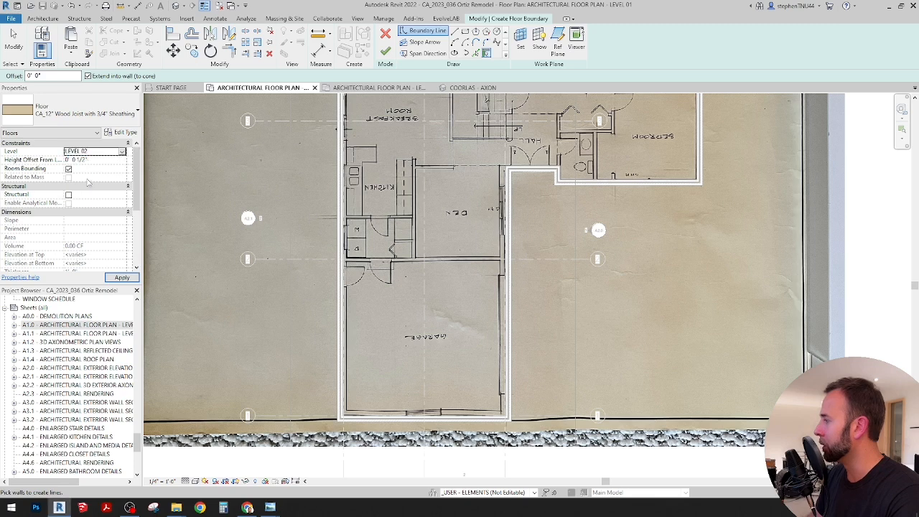
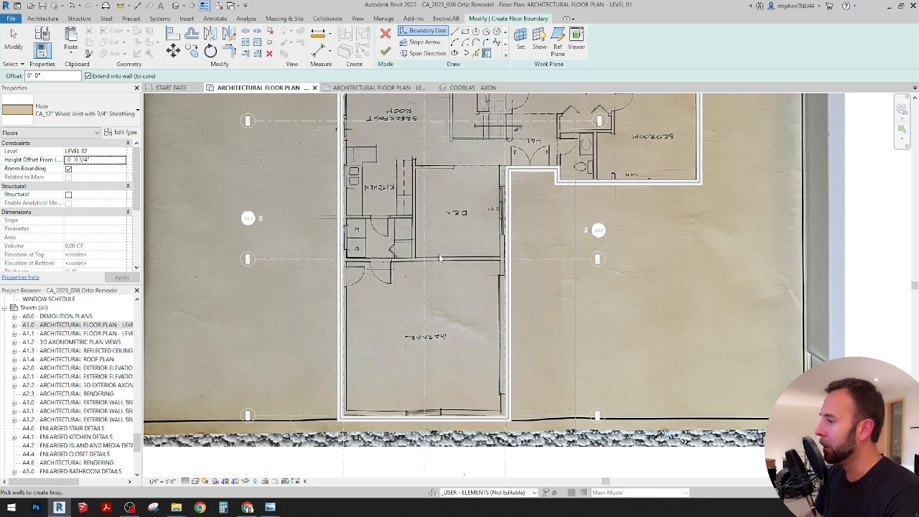
Sketch a rectangular floor boundary over the garage, from grid 2 at the left exterior wall to the garage's lower right corner
click(465, 31)
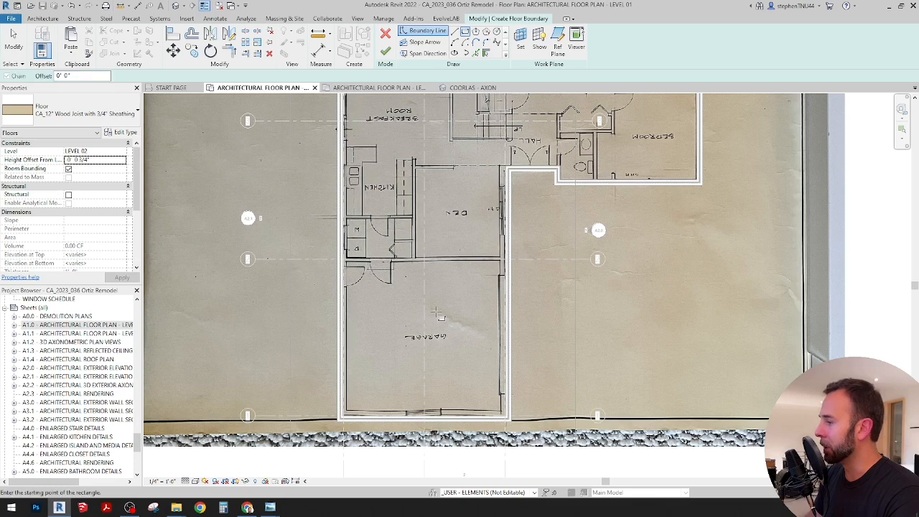
scroll(440, 308, up, 2)
middle_drag(443, 289, 457, 233)
scroll(287, 171, up, 5)
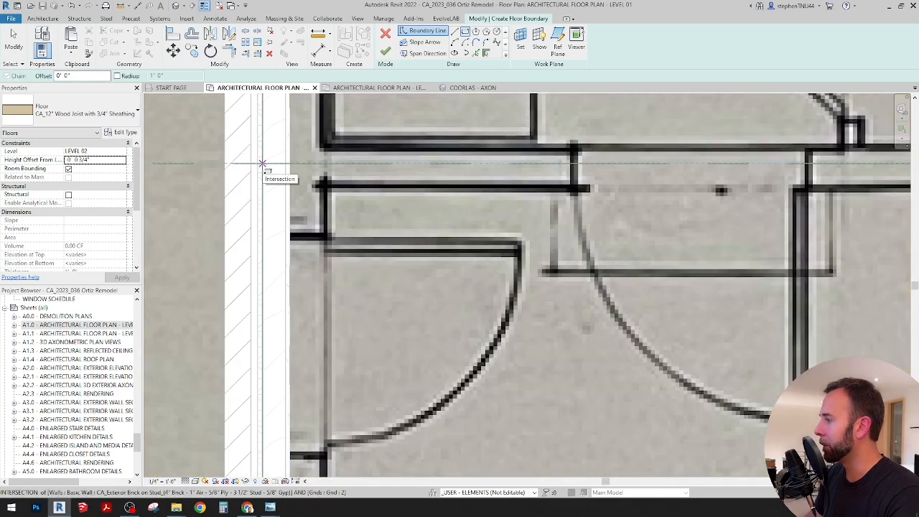
click(263, 163)
scroll(272, 169, down, 4)
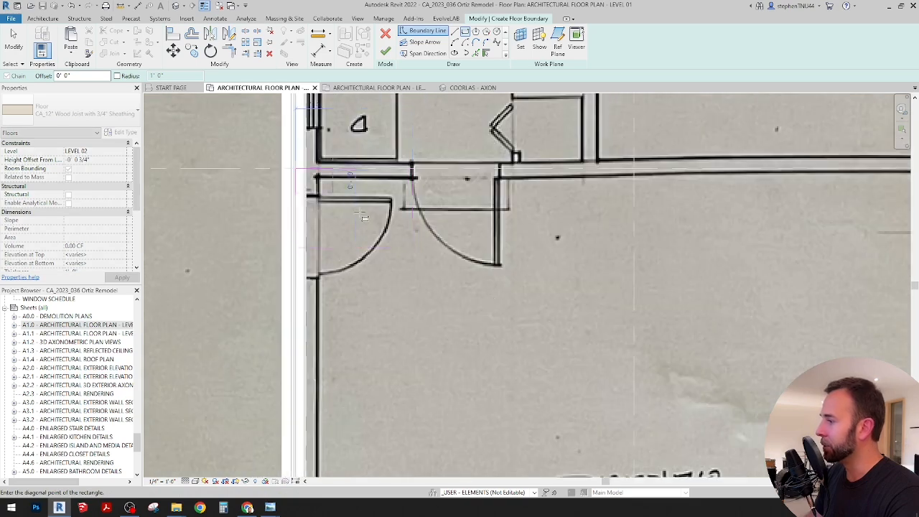
scroll(477, 230, up, 3)
scroll(478, 229, down, 3)
scroll(593, 363, up, 1)
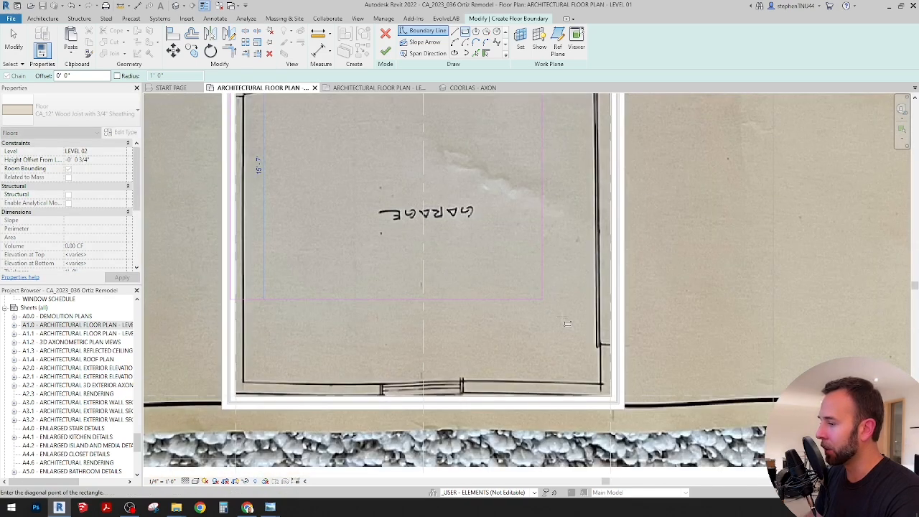
scroll(612, 398, up, 3)
scroll(612, 399, up, 2)
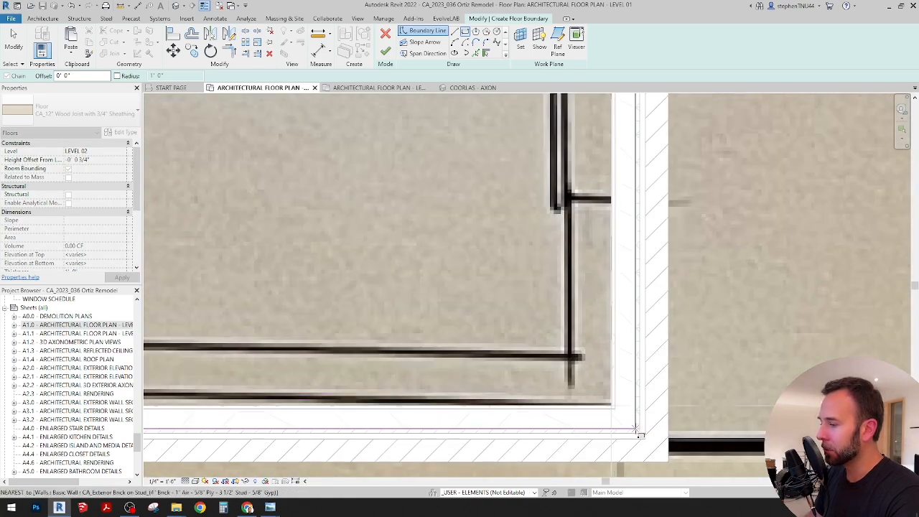
click(641, 393)
Align the boundary's lower edge with the garage end wall's stud layer line and finish the floor sketch
key(a)
key(l)
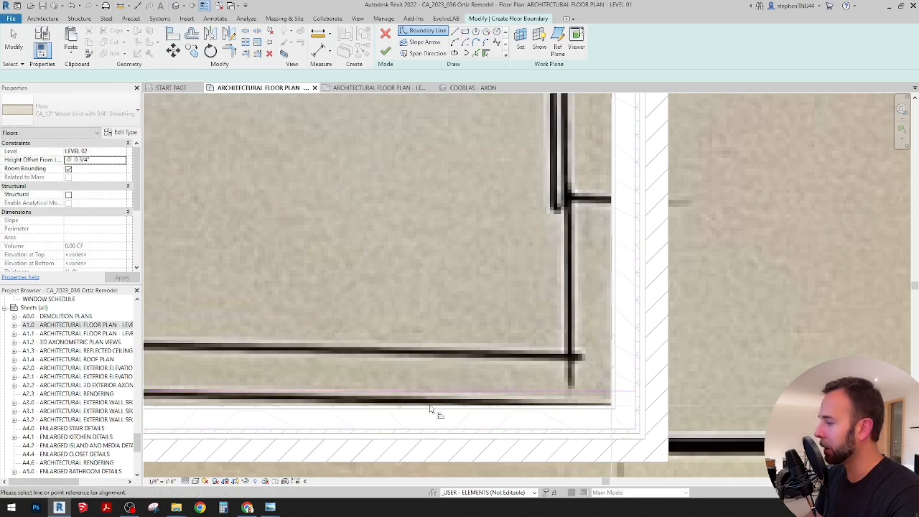
click(441, 394)
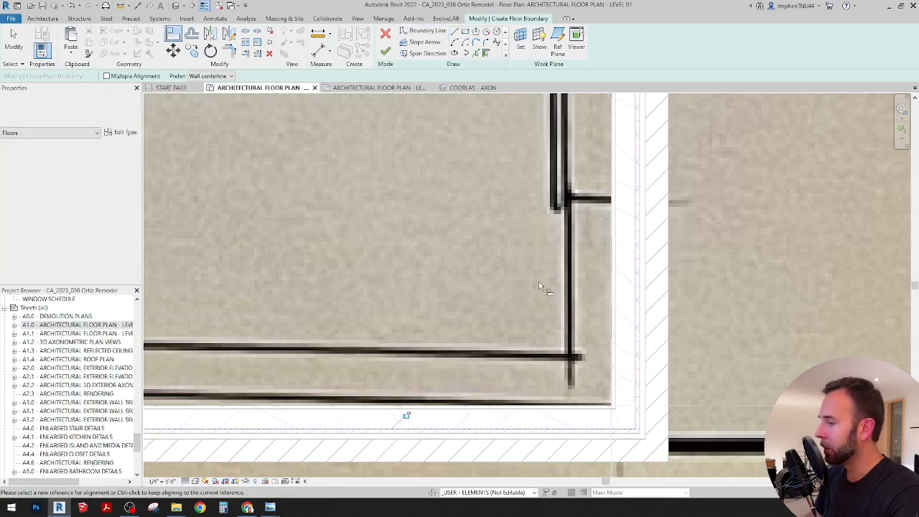
scroll(544, 286, down, 5)
scroll(549, 278, down, 3)
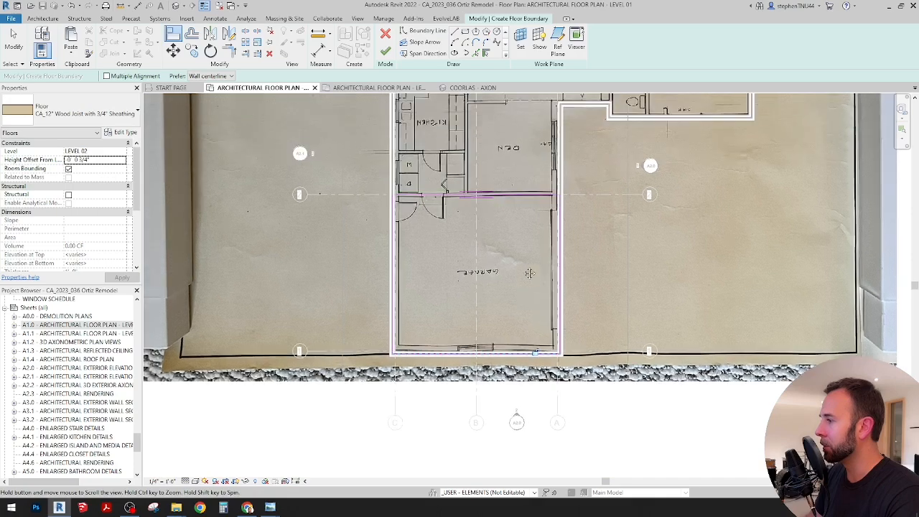
click(386, 53)
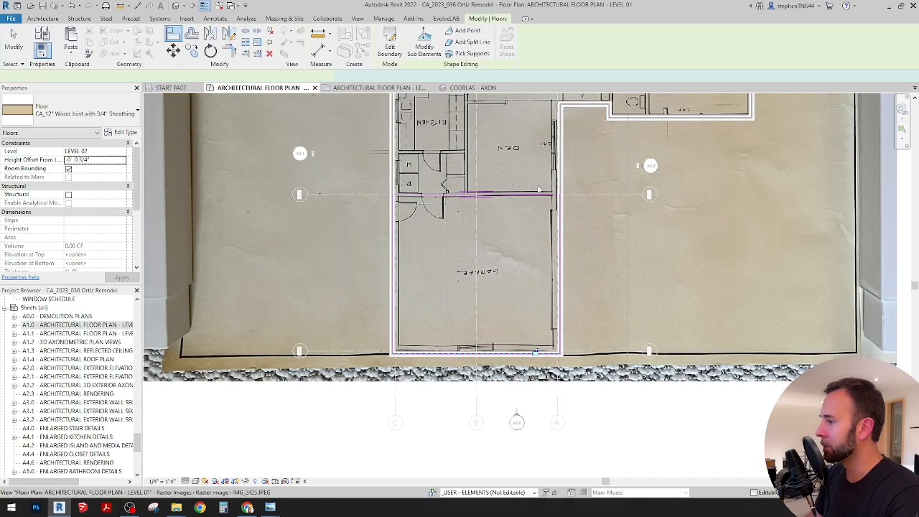
Examine in the COORLAS - AXON 3D view how the garage's upper floor meets the long exterior brick wall
click(477, 89)
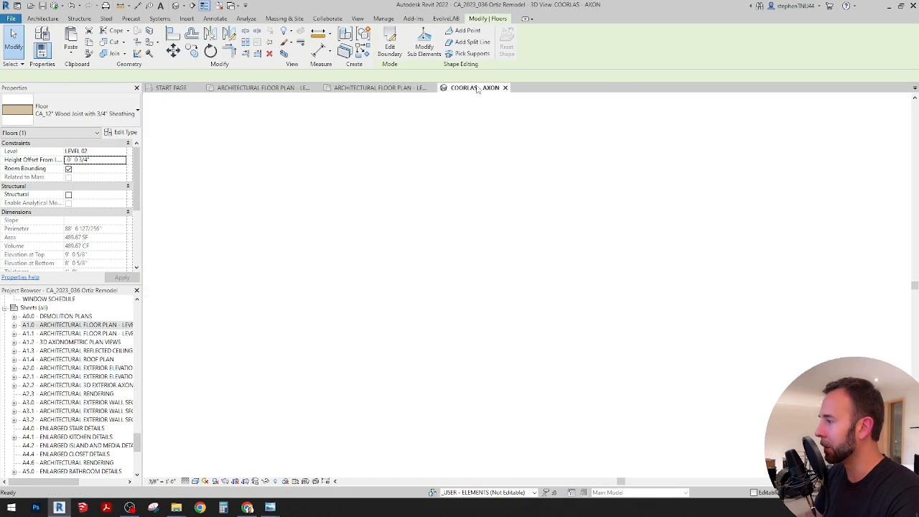
click(613, 401)
shift+middle_drag(660, 388, 437, 399)
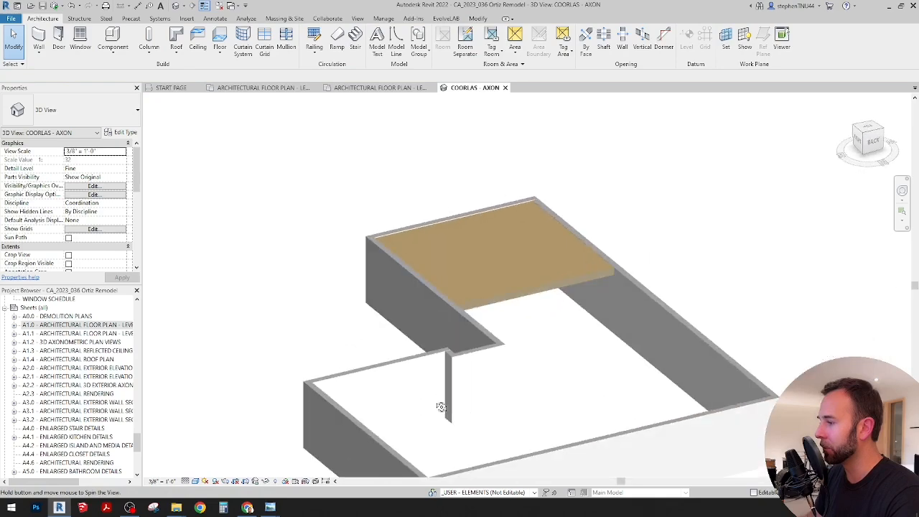
scroll(614, 292, up, 6)
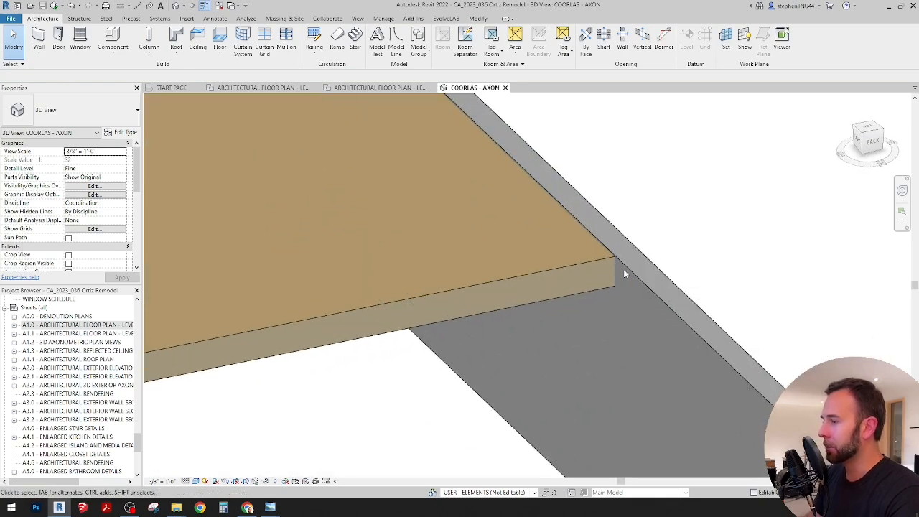
scroll(624, 262, up, 2)
click(626, 266)
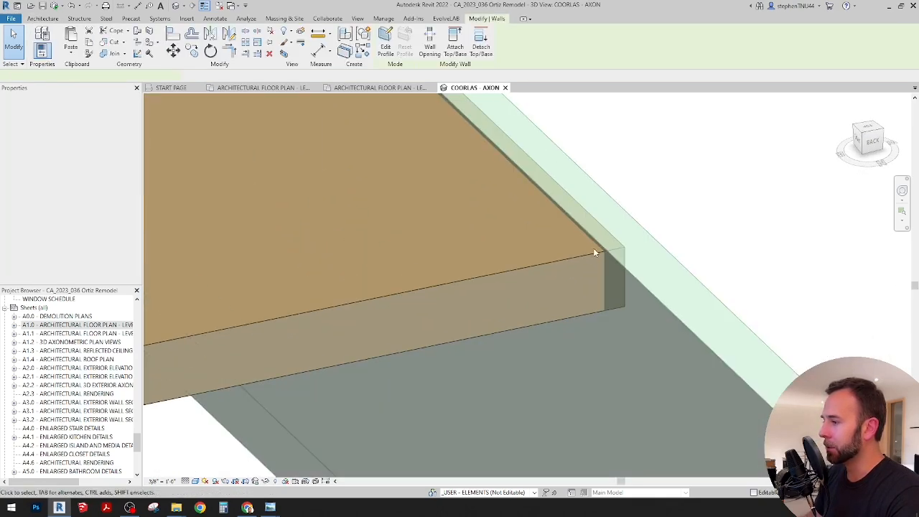
scroll(590, 253, down, 2)
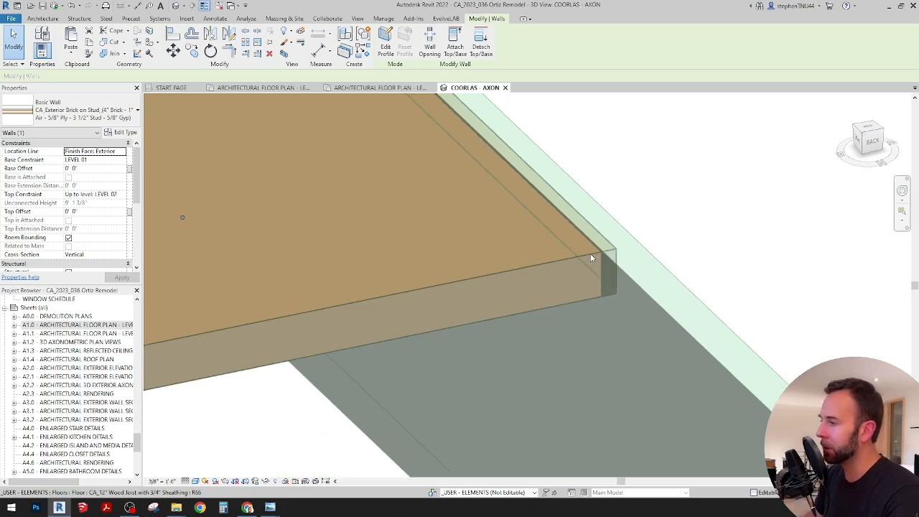
scroll(590, 253, down, 6)
shift+middle_drag(556, 324, 511, 315)
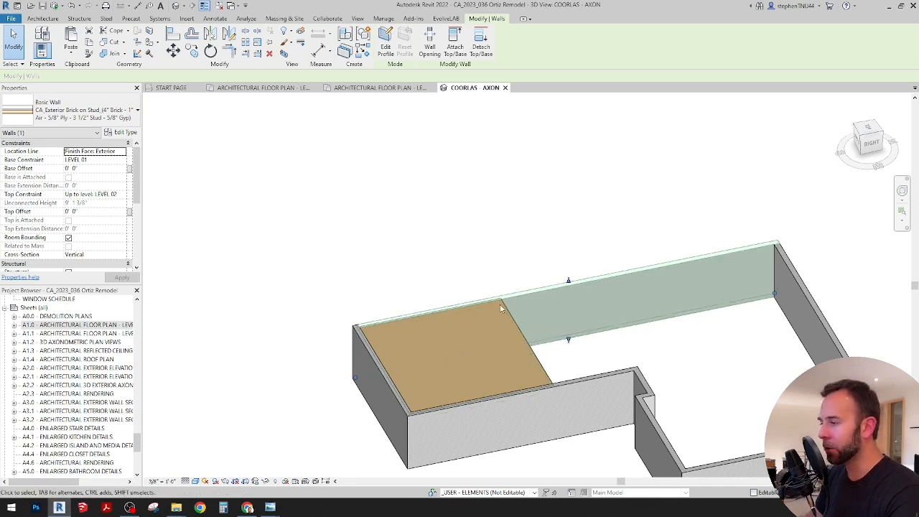
Compare the LEVEL 02 plan with the LEVEL 01 plan around the garage and the rooms beyond grid 2
click(381, 88)
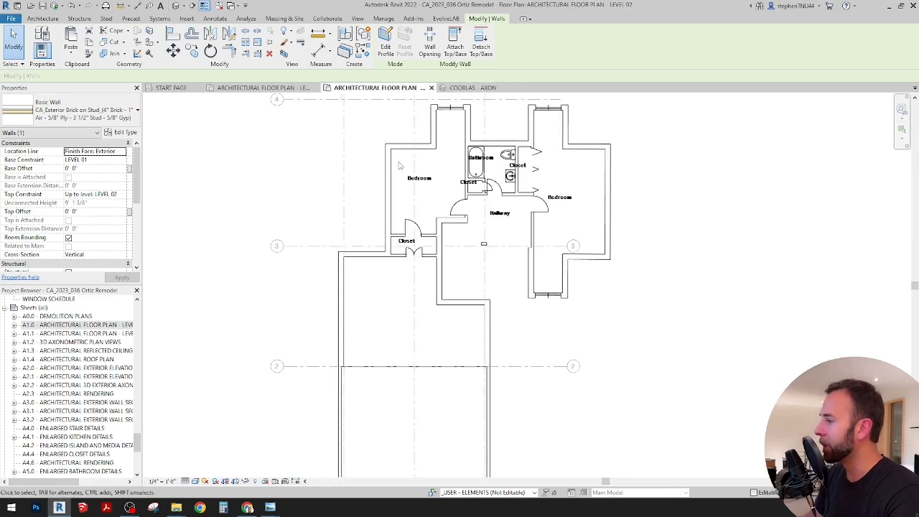
scroll(399, 165, down, 2)
click(285, 88)
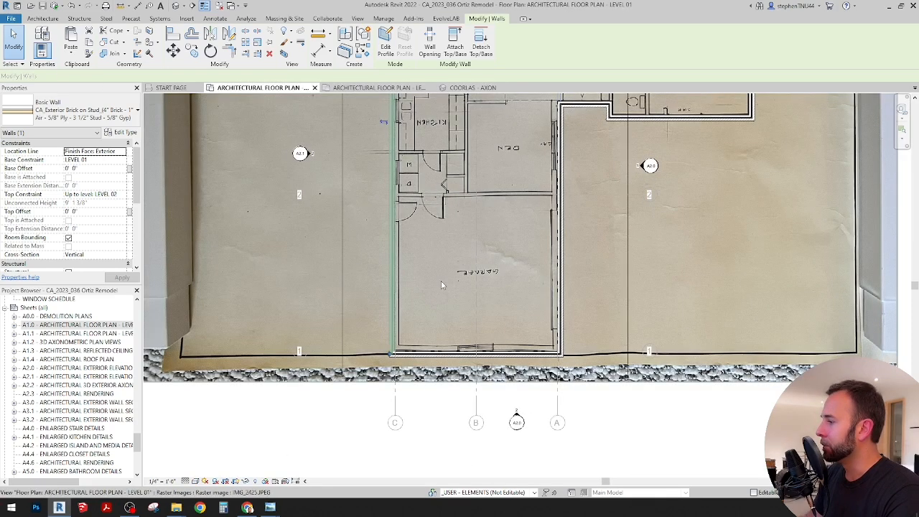
scroll(444, 278, down, 1)
middle_drag(504, 255, 489, 323)
scroll(484, 209, up, 1)
middle_drag(484, 210, 479, 226)
click(368, 88)
scroll(421, 289, up, 4)
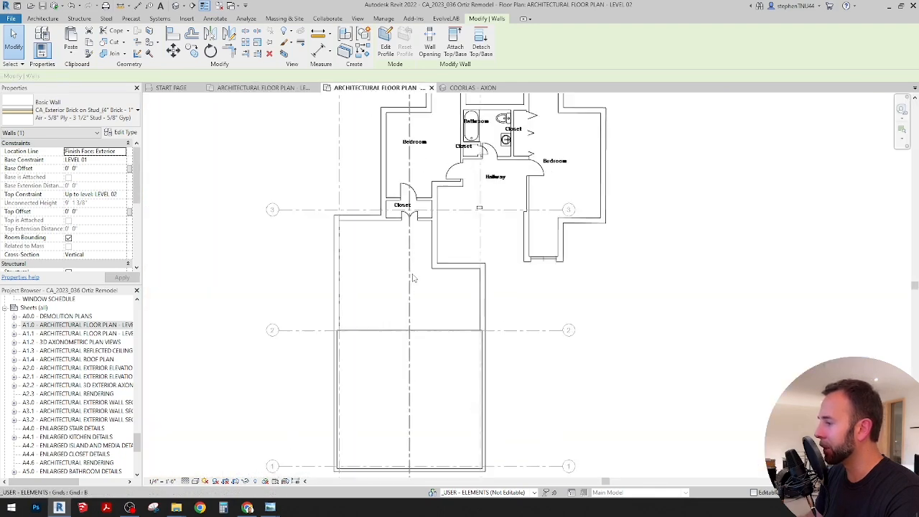
scroll(420, 244, down, 1)
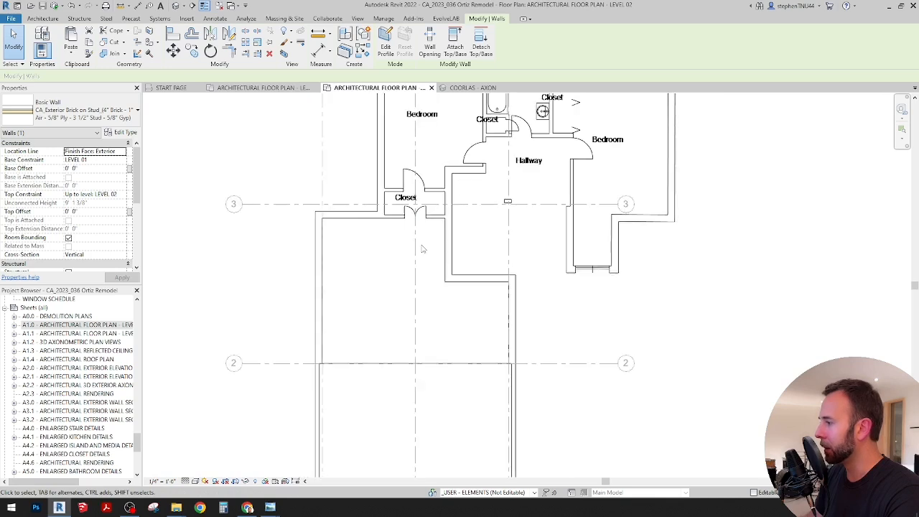
middle_drag(420, 246, 423, 267)
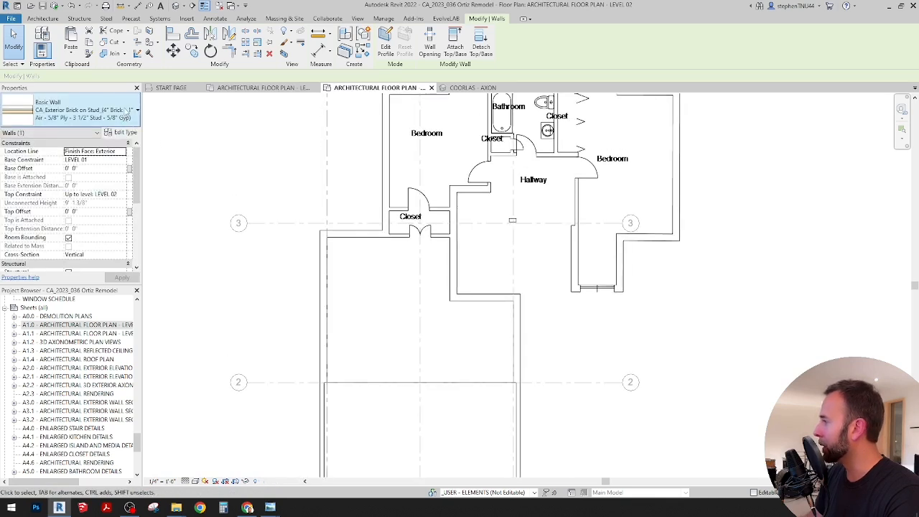
Start a LEVEL 02 floor of type CA_10" Wood Joist with 3/4" Sheathing, with its boundary picked from existing lines
click(126, 114)
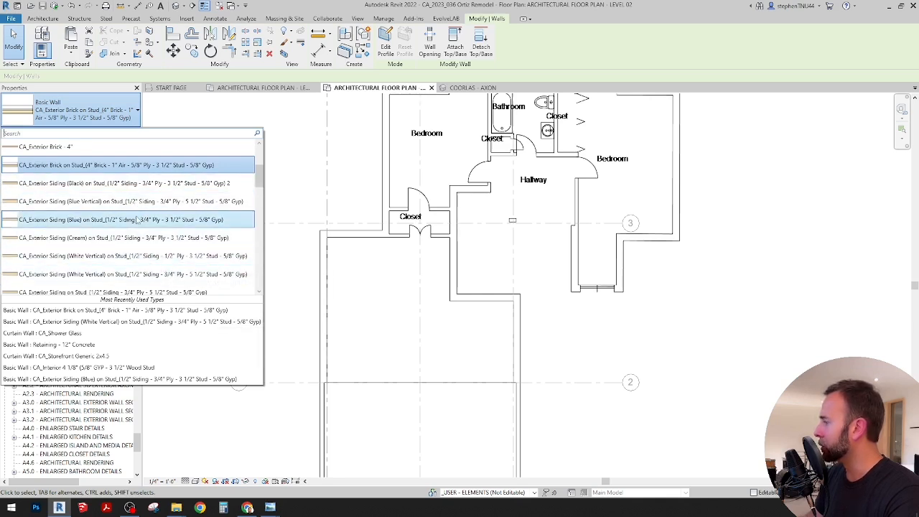
scroll(135, 234, up, 2)
click(39, 21)
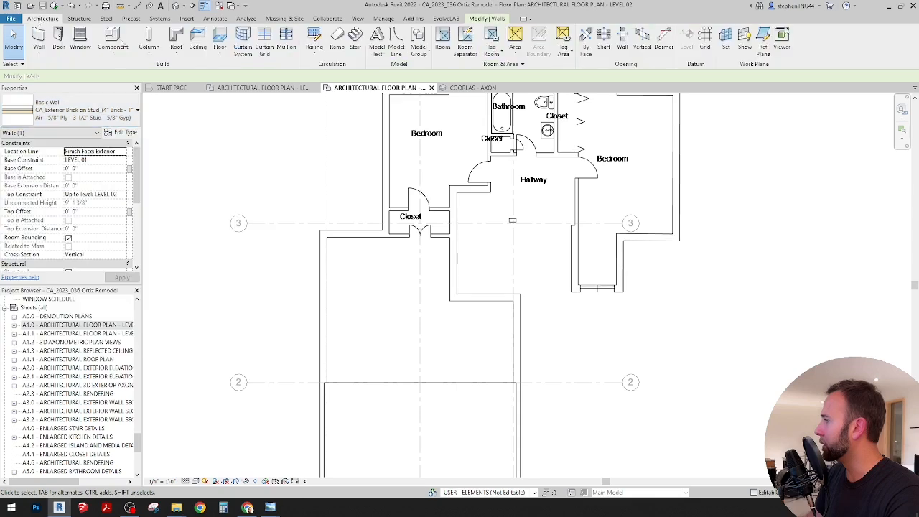
click(220, 53)
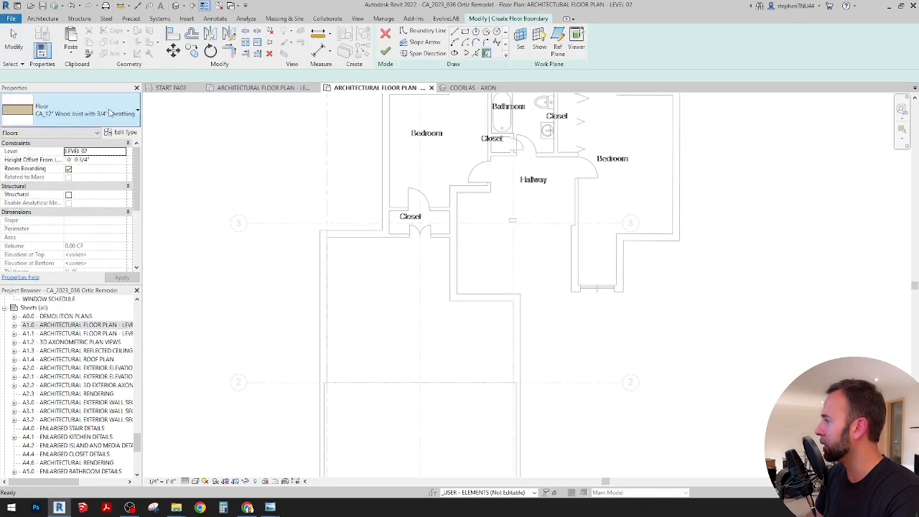
click(108, 117)
click(109, 148)
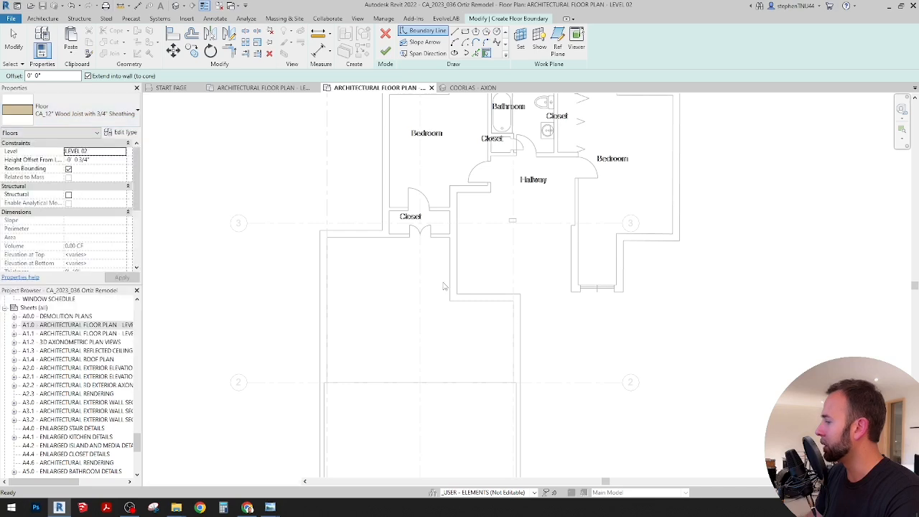
click(476, 53)
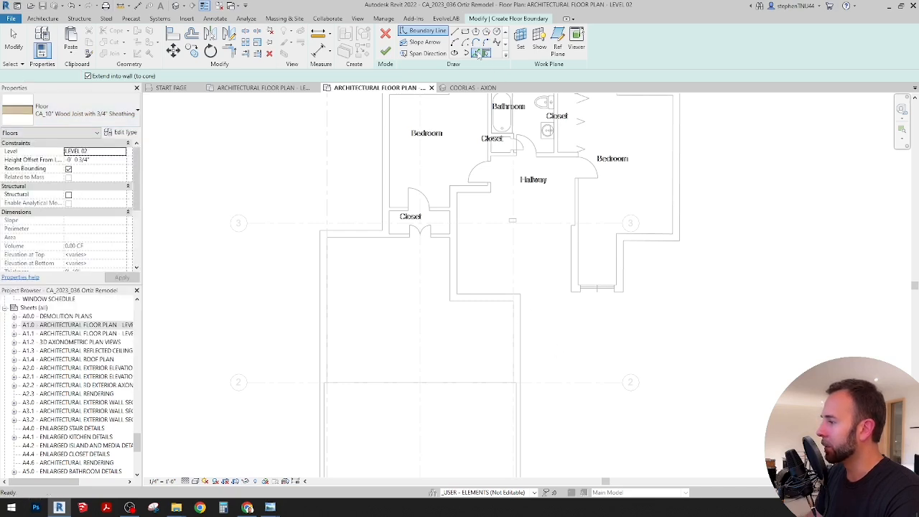
Set the LEVEL 02 plan's visual style to Hidden Line
click(195, 481)
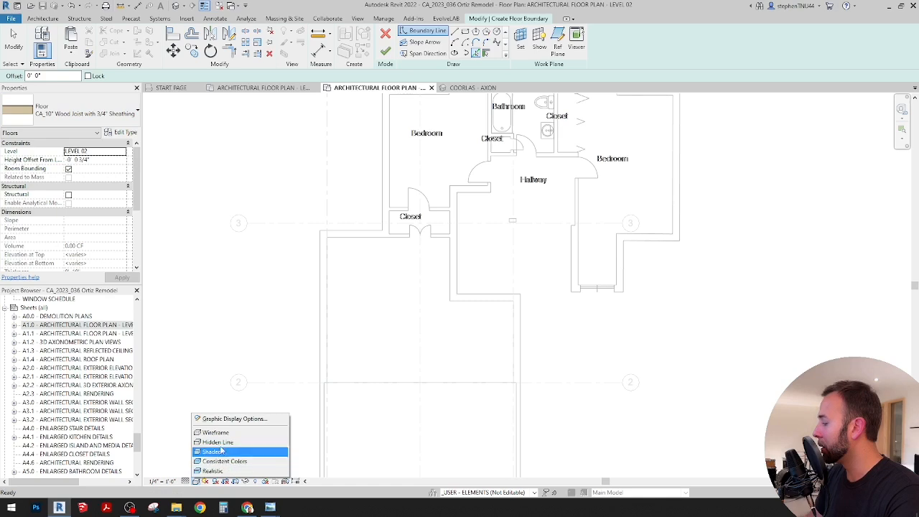
click(222, 445)
click(196, 481)
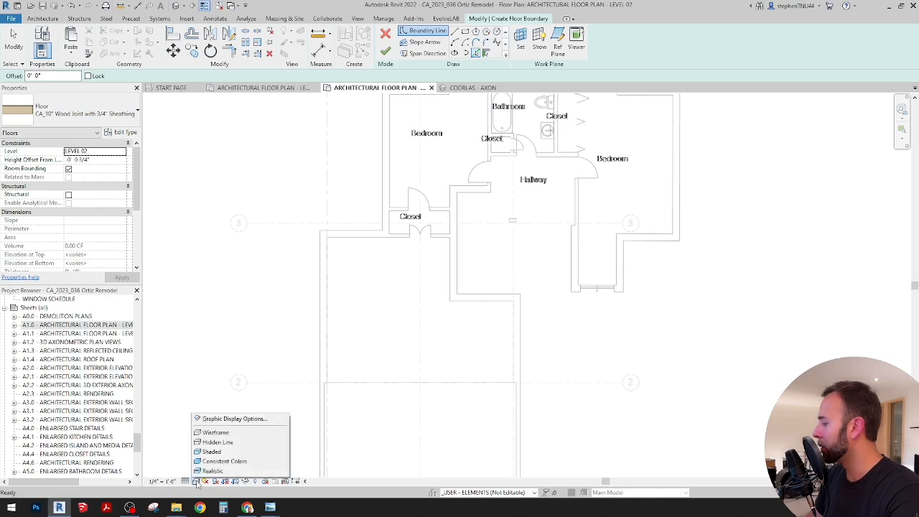
Trace the garage upper floor's left, grid 2 and right edges as boundary lines of the new floor
scroll(394, 338, up, 4)
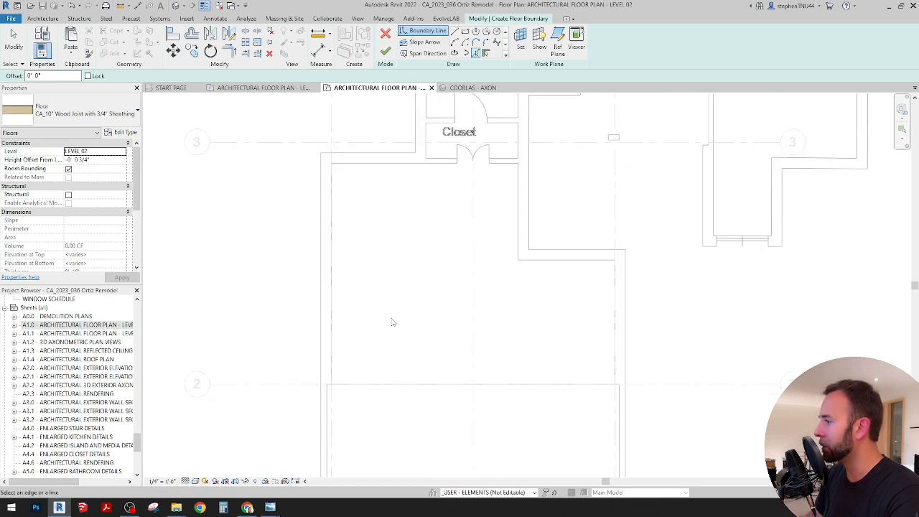
scroll(393, 316, up, 2)
click(322, 400)
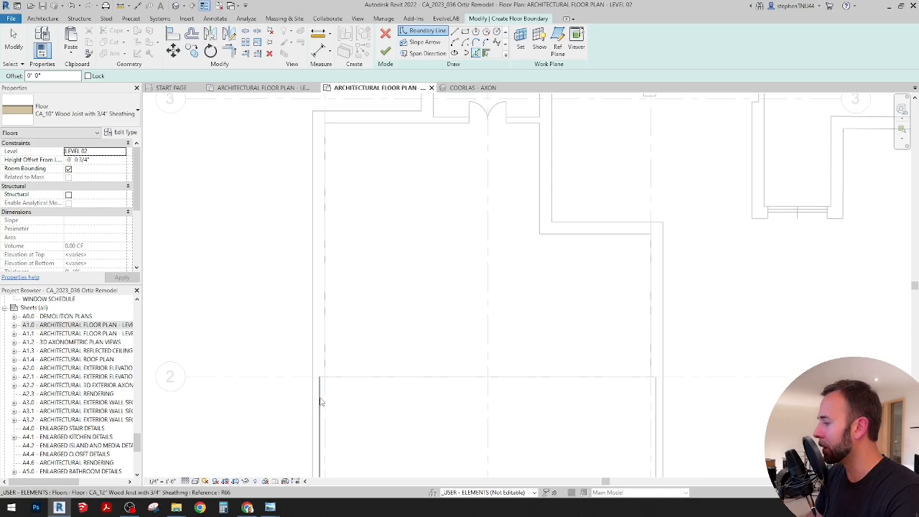
click(620, 373)
click(657, 402)
click(660, 404)
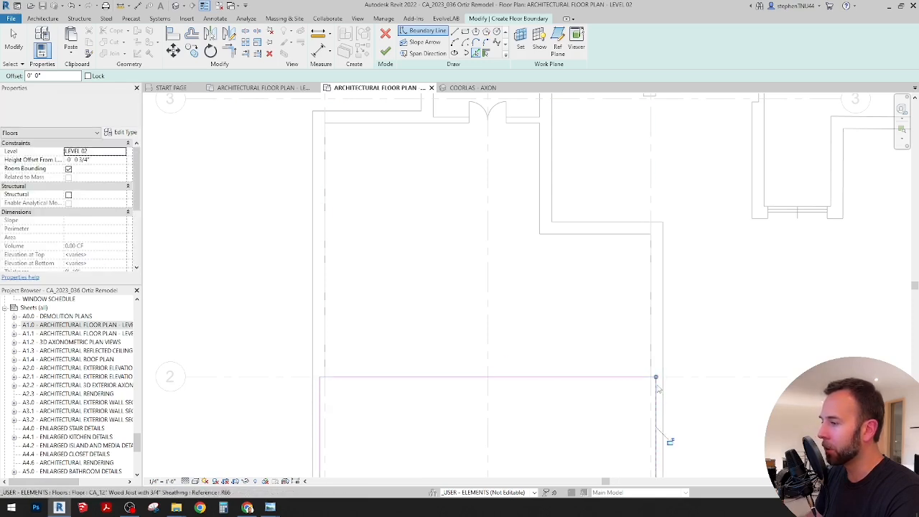
Trace the stepped wall between grids 2 and 3 as two boundary lines, one horizontal and one vertical, from the imported second-floor drawing
scroll(572, 231, down, 2)
middle_drag(563, 236, 512, 288)
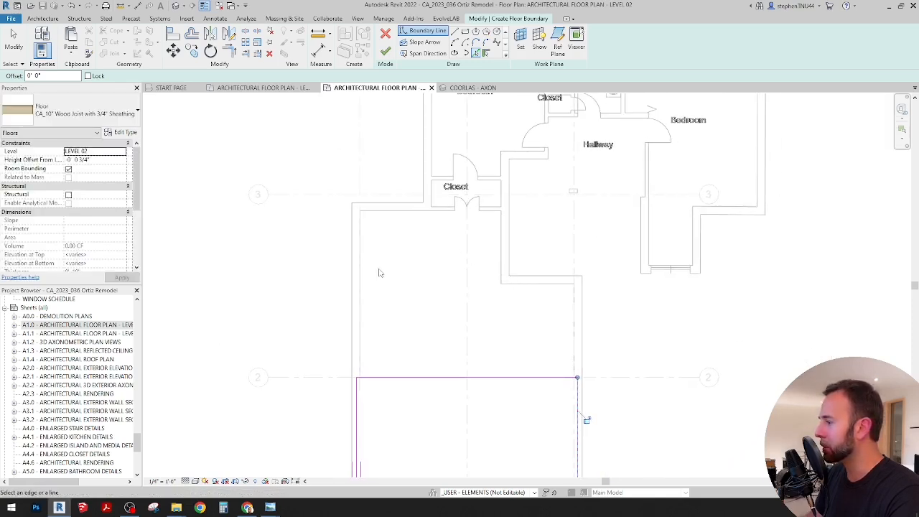
scroll(377, 271, up, 2)
middle_drag(399, 277, 375, 328)
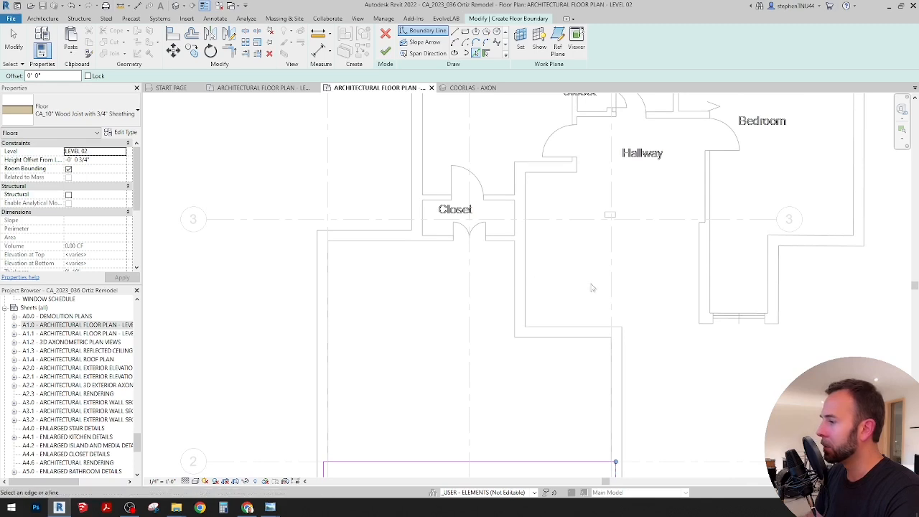
scroll(617, 294, down, 1)
middle_drag(581, 347, 516, 343)
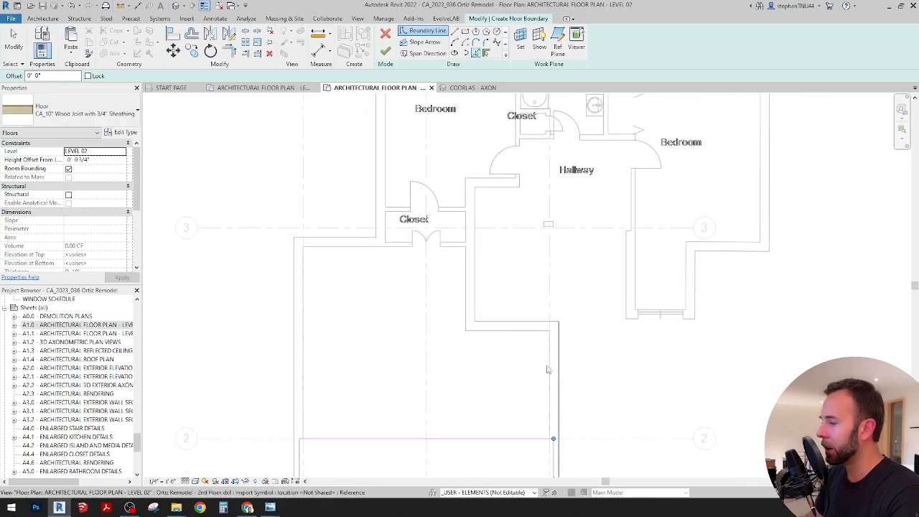
click(516, 330)
click(466, 291)
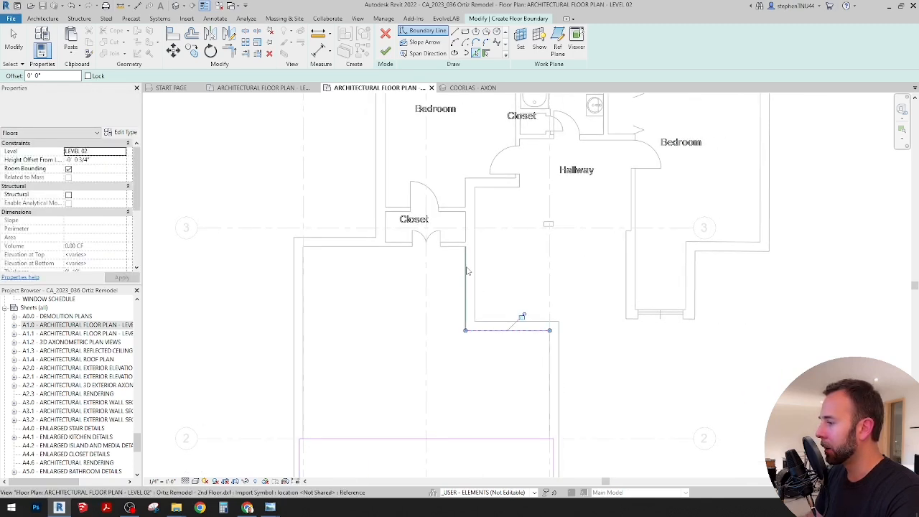
Add the short bedroom wall line beside the Hallway and the grid 3 line to the floor boundary
scroll(476, 226, up, 1)
middle_drag(476, 227, 467, 313)
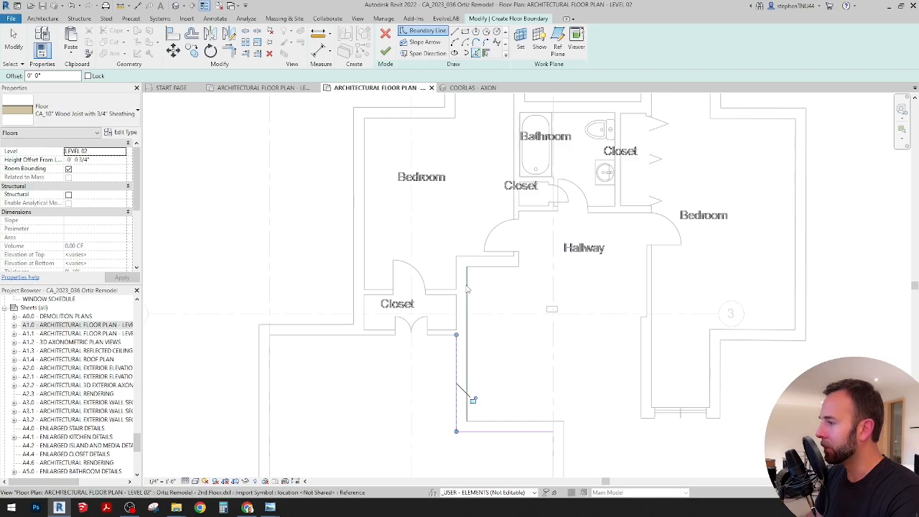
click(485, 257)
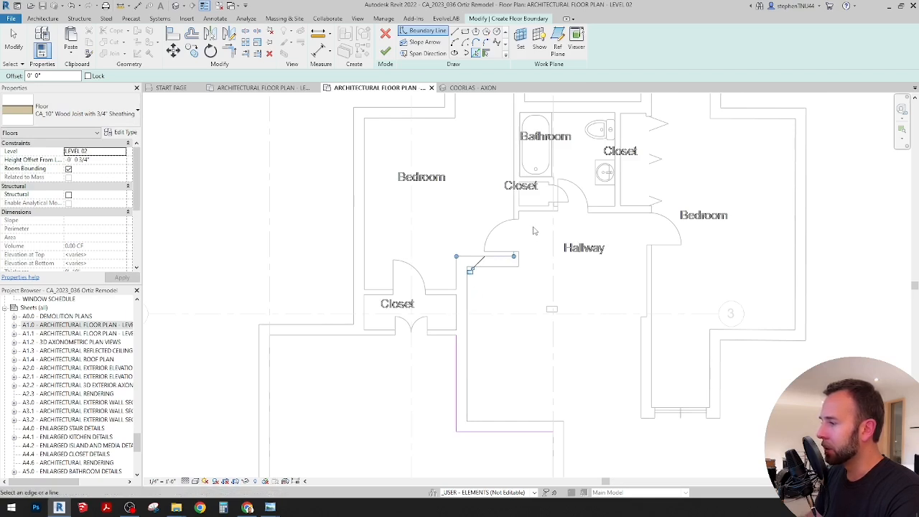
scroll(559, 265, up, 1)
middle_drag(505, 324, 447, 303)
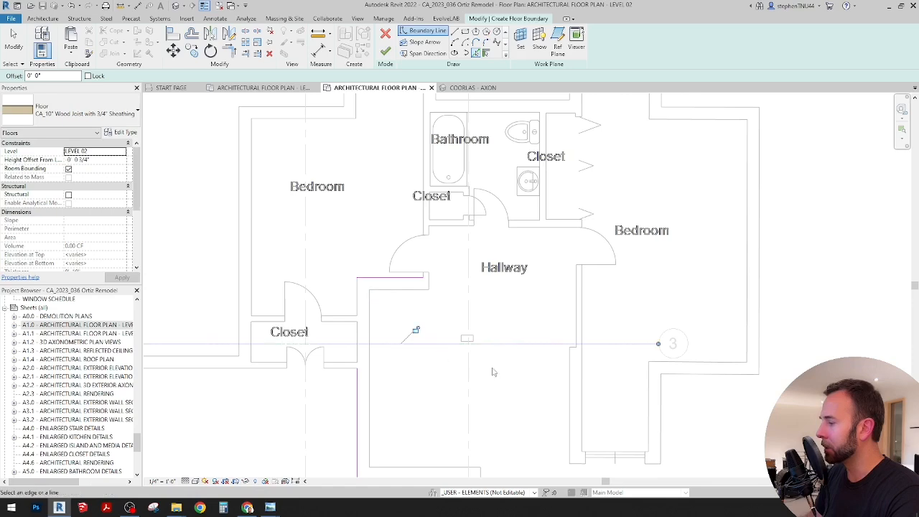
middle_drag(492, 372, 498, 346)
Compare the boundary lines with the original drawing in the LEVEL 01 plan around the stairs, hall and den, and return to LEVEL 02
click(296, 89)
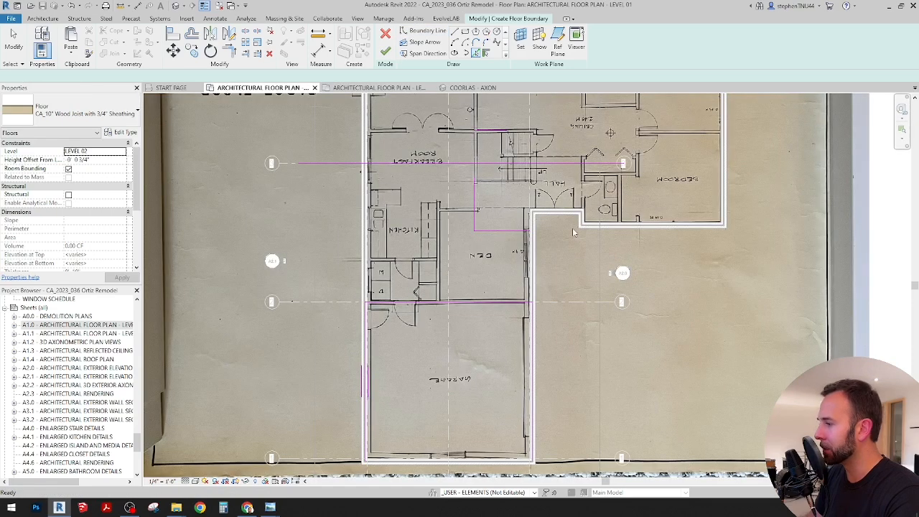
scroll(572, 231, up, 2)
middle_drag(556, 290, 531, 382)
scroll(520, 247, up, 3)
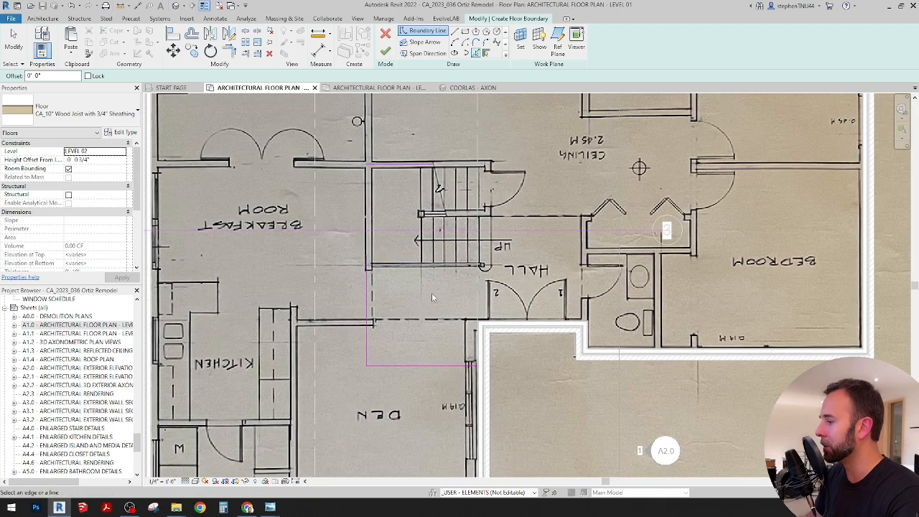
scroll(431, 293, down, 1)
middle_drag(438, 307, 478, 244)
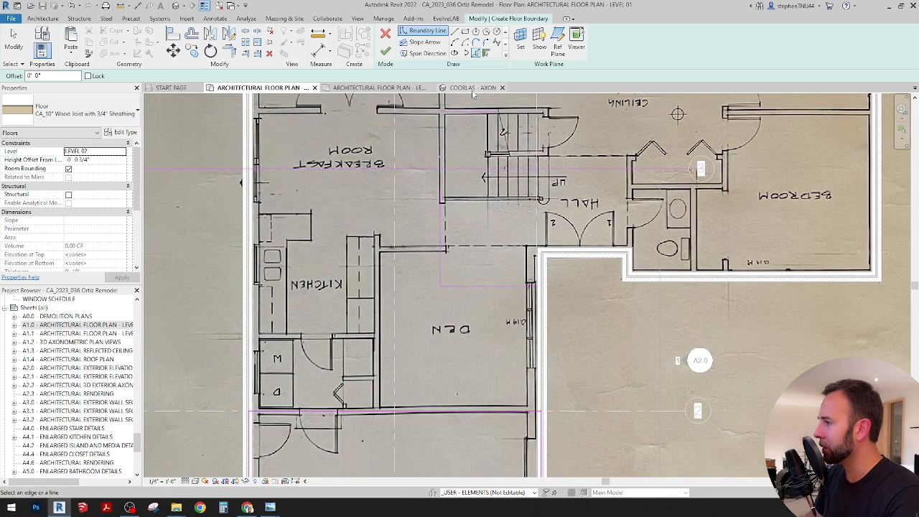
click(378, 88)
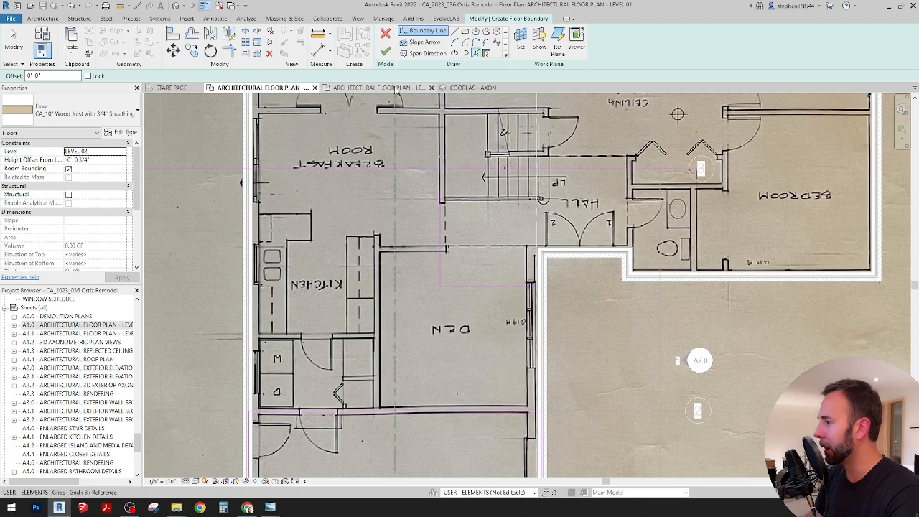
scroll(473, 301, down, 1)
middle_drag(469, 293, 516, 209)
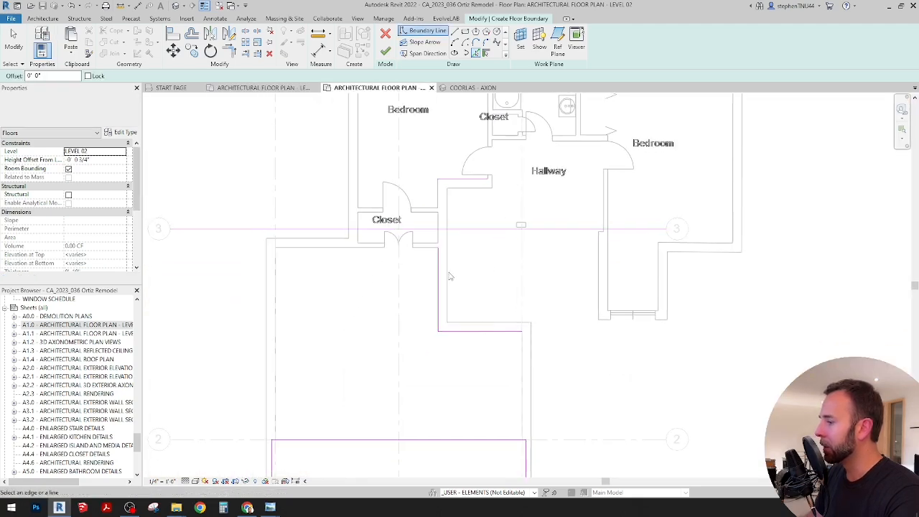
middle_drag(490, 279, 495, 227)
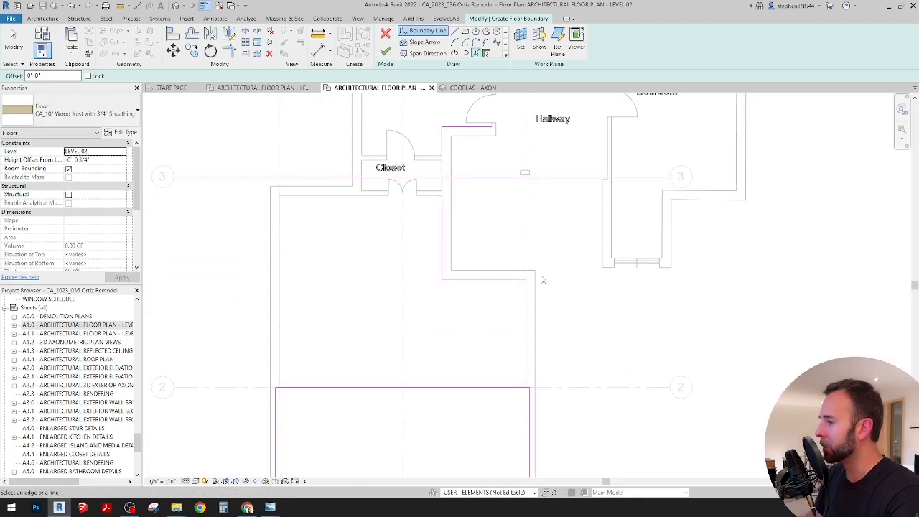
Delete the two boundary lines that follow the stepped wall between grids 2 and 3
key(Escape)
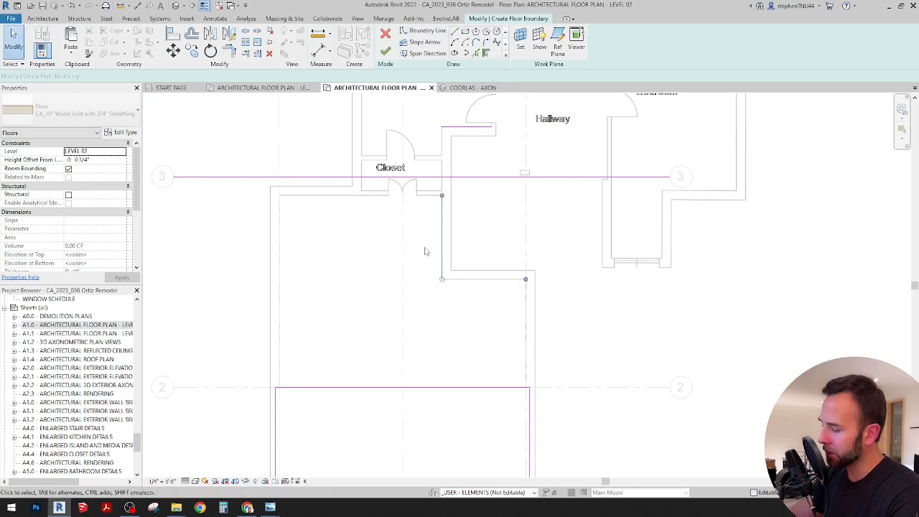
key(Delete)
middle_drag(435, 280, 436, 285)
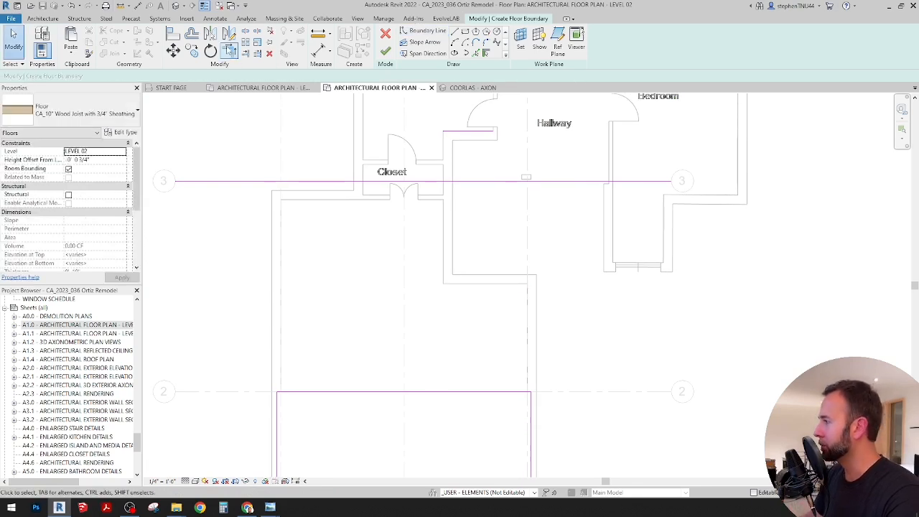
Trim the left boundary line so it spans from the grid 3 line to the grid 2 line
click(227, 49)
click(278, 401)
click(316, 182)
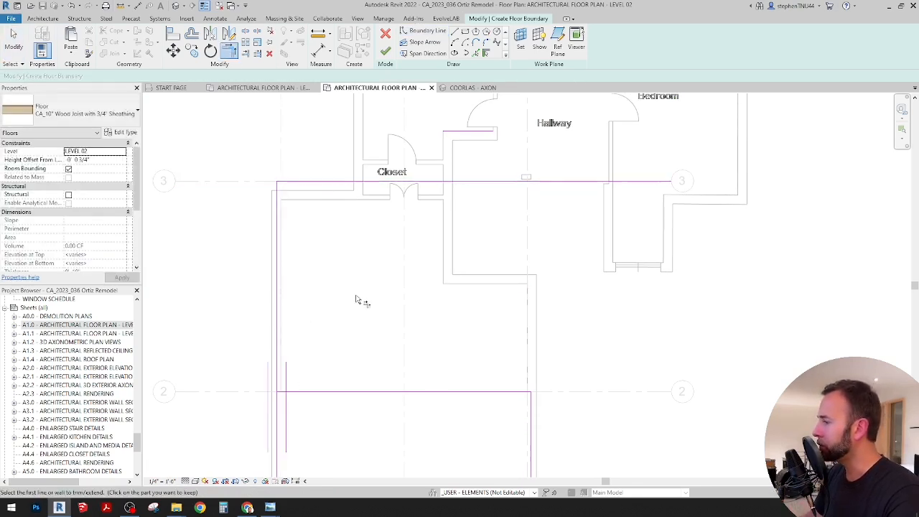
scroll(332, 384, down, 1)
middle_drag(332, 384, 343, 240)
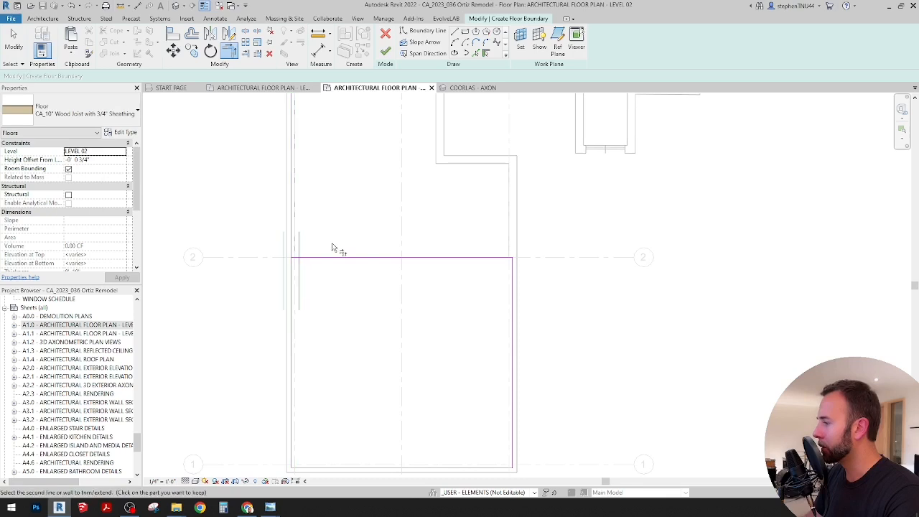
click(391, 262)
Trim the right boundary line into corners with the grid 3 line and the grid 2 line
middle_drag(513, 298, 446, 387)
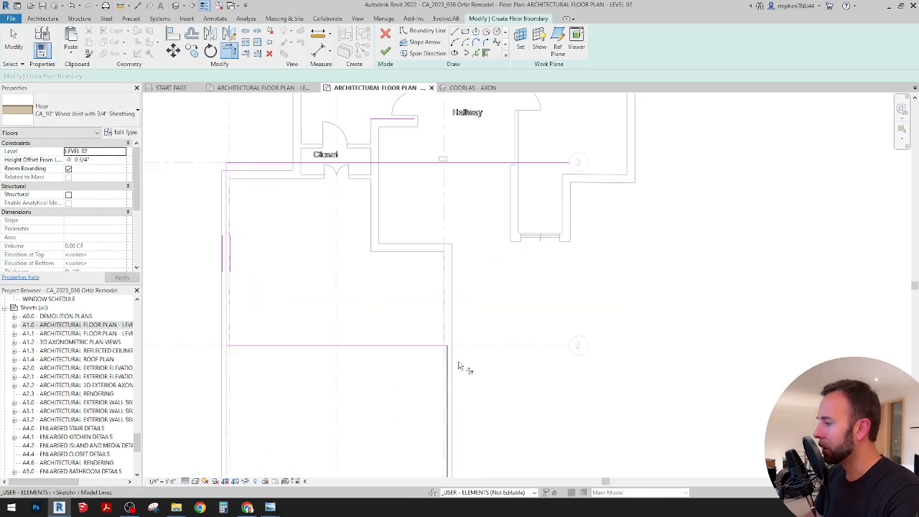
click(459, 365)
click(491, 185)
click(424, 351)
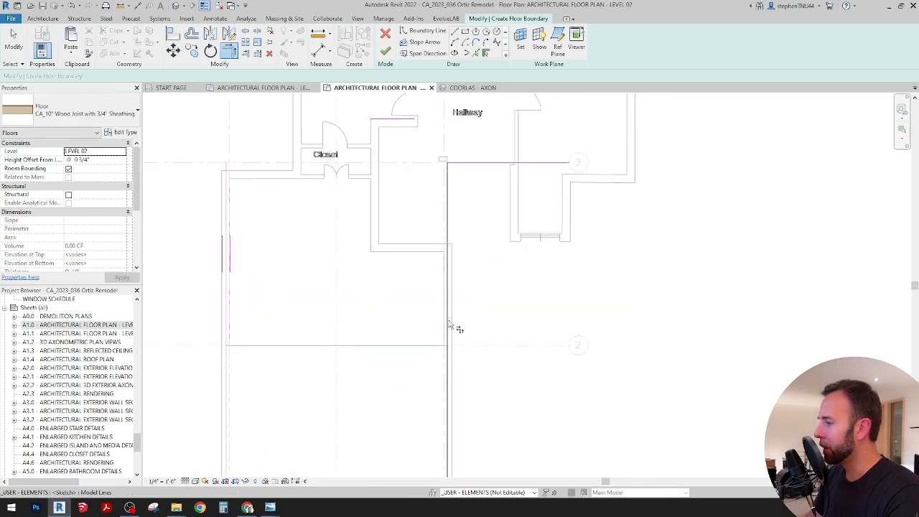
scroll(437, 297, down, 2)
middle_drag(437, 297, 452, 306)
middle_drag(502, 268, 501, 278)
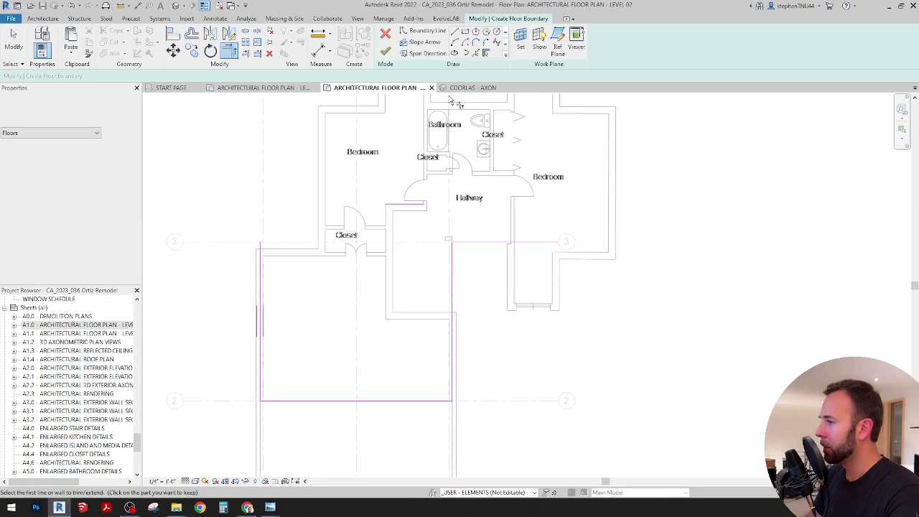
Compare the boundary line at grid 3 with the stairs and hall in the original LEVEL 01 drawing and with the LEVEL 02 plan
click(287, 88)
scroll(463, 248, down, 2)
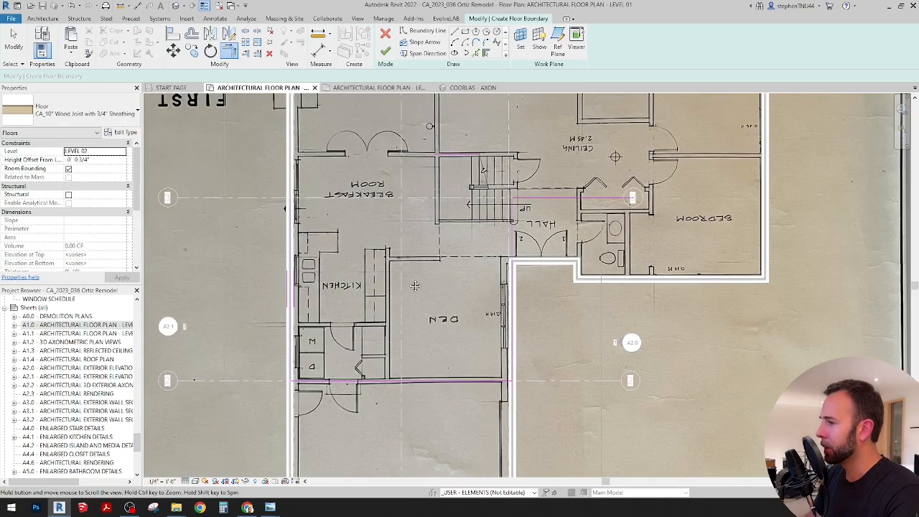
middle_drag(463, 248, 438, 286)
scroll(459, 251, up, 3)
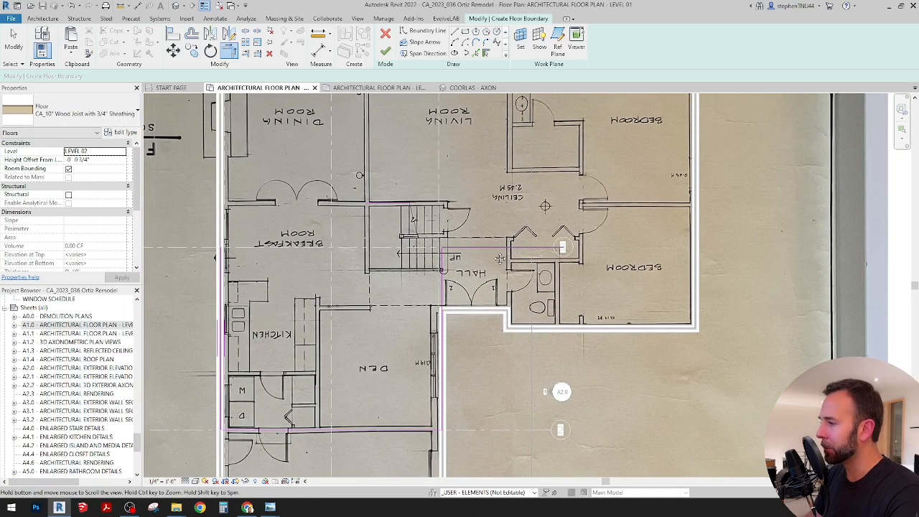
scroll(463, 250, up, 1)
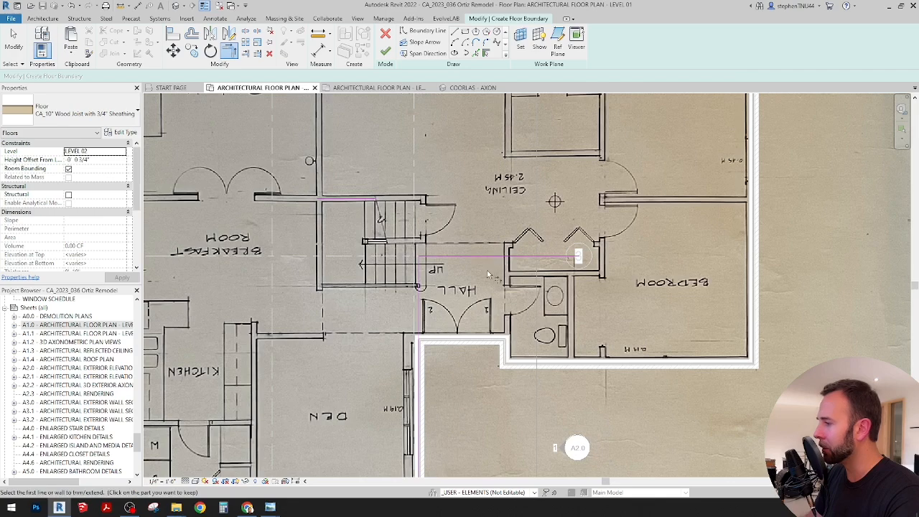
scroll(490, 282, up, 1)
middle_drag(489, 284, 481, 310)
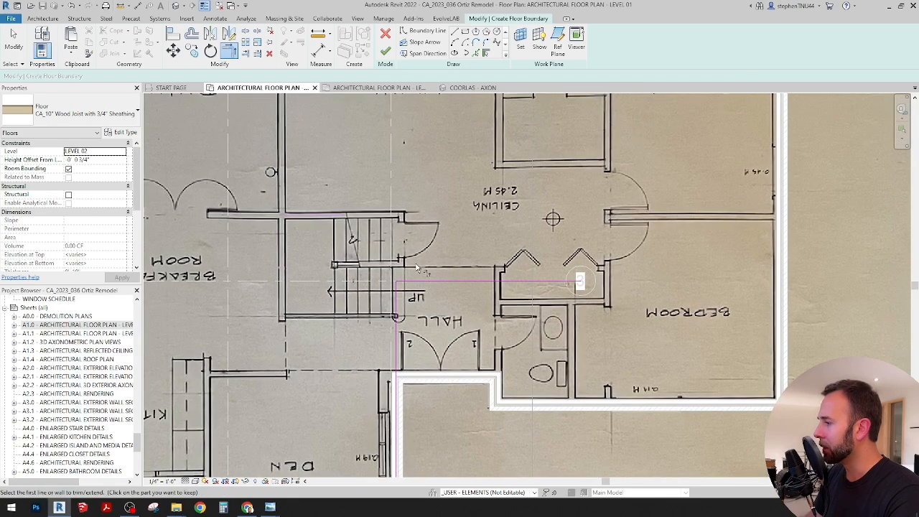
click(461, 280)
key(Escape)
key(Escape)
click(458, 282)
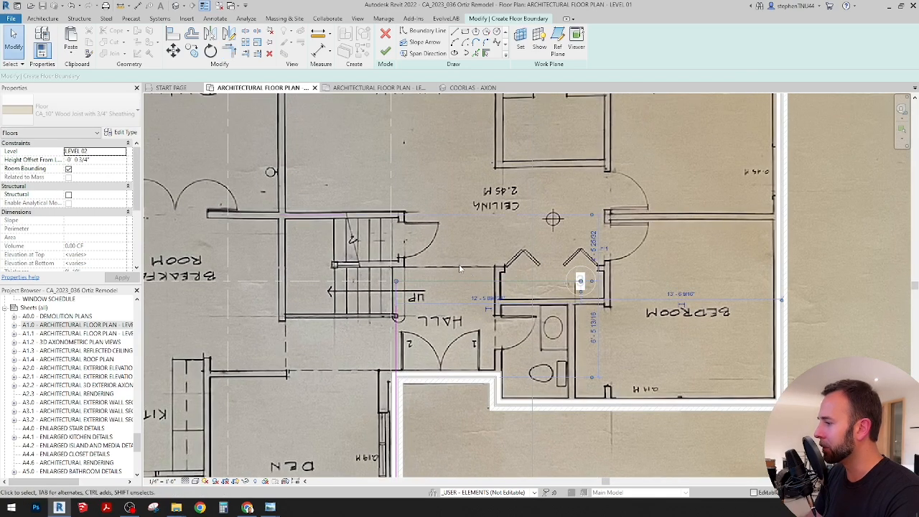
click(327, 87)
scroll(407, 244, up, 3)
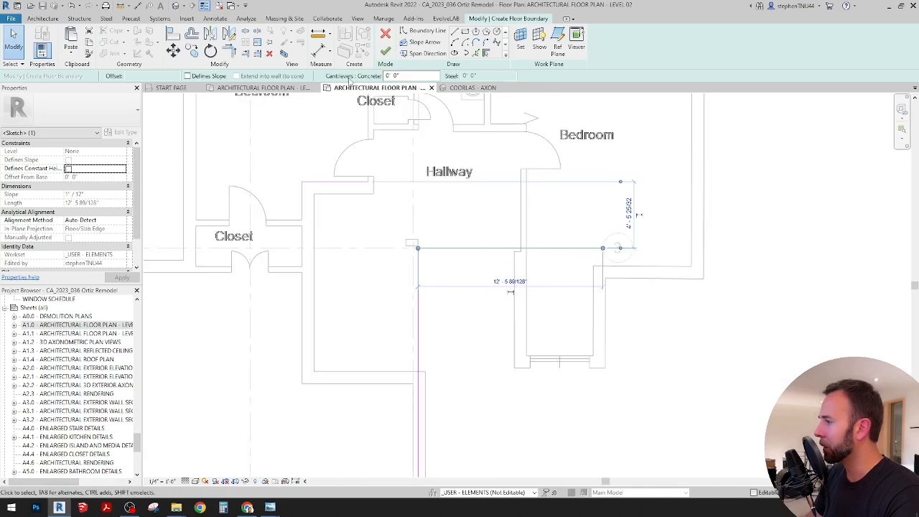
In the LEVEL 01 plan, move the grid 3 boundary line onto the dashed line across the hall beside the stairs
click(294, 88)
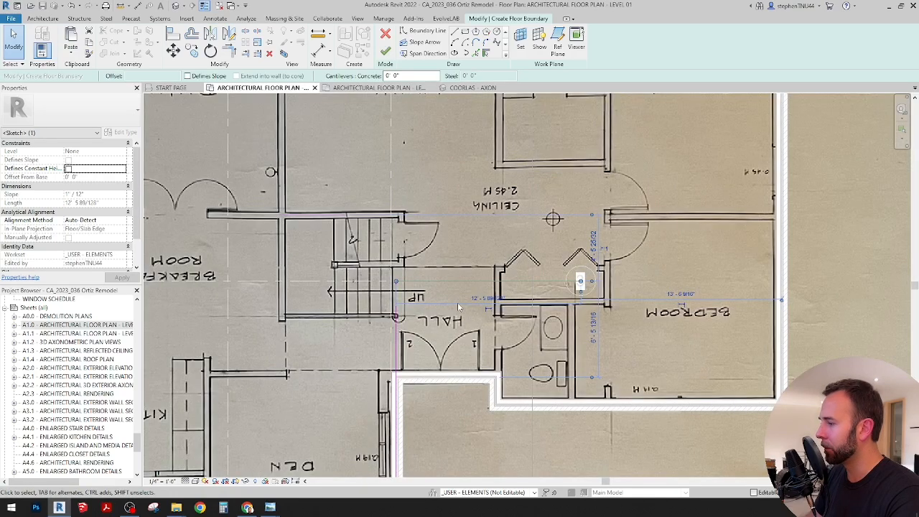
key(Escape)
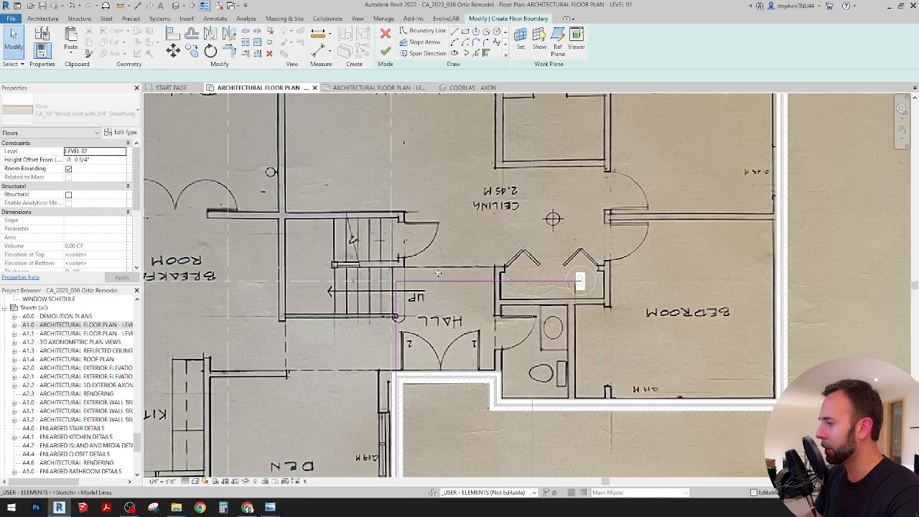
click(439, 282)
scroll(468, 286, down, 1)
scroll(468, 286, down, 2)
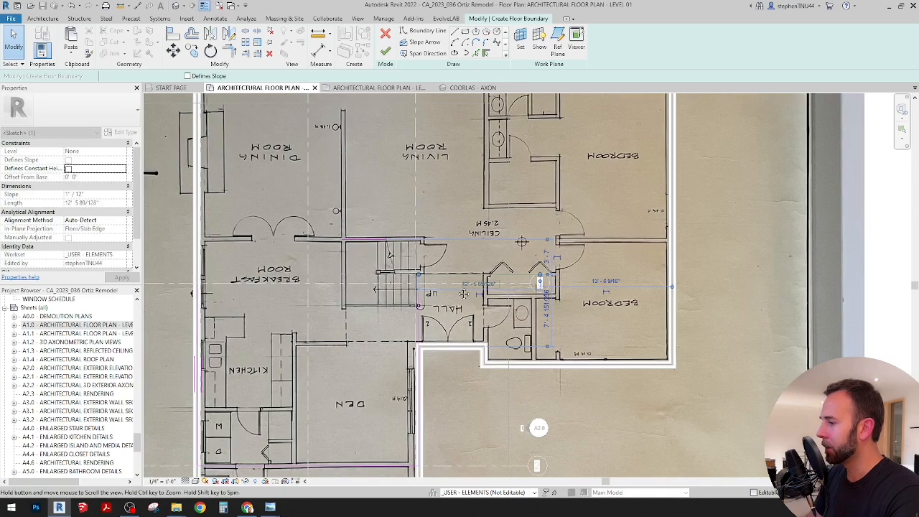
Pick boundary lines along the short jog wall beside the hall and along the lower bedroom's bottom exterior wall
key(p)
key(l)
scroll(487, 350, up, 6)
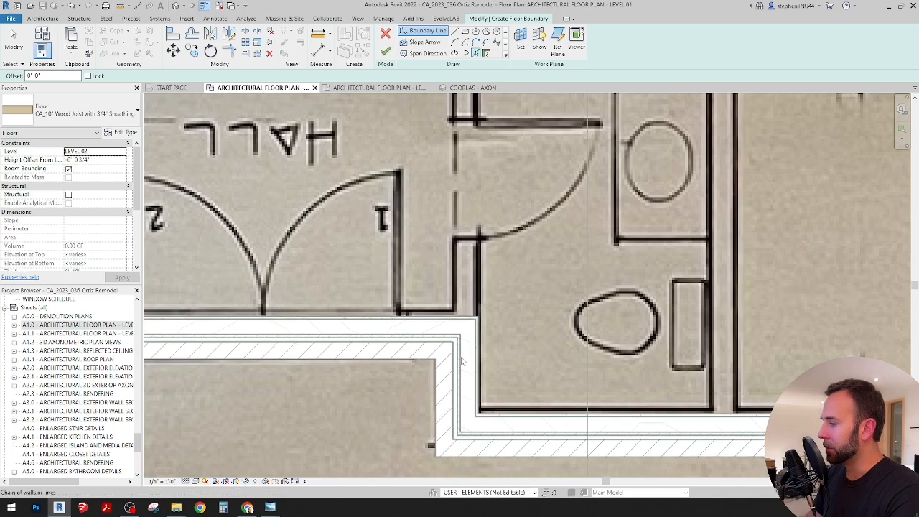
scroll(484, 357, down, 2)
middle_drag(519, 388, 460, 325)
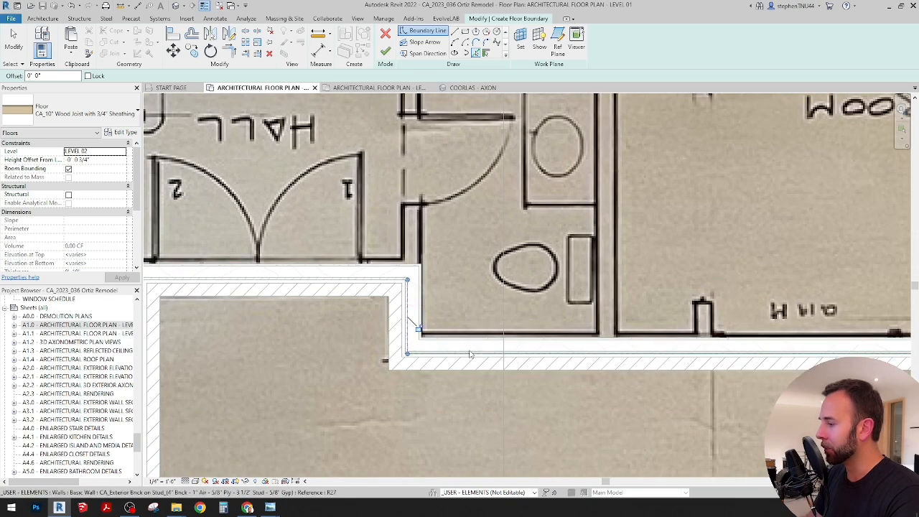
scroll(473, 355, up, 3)
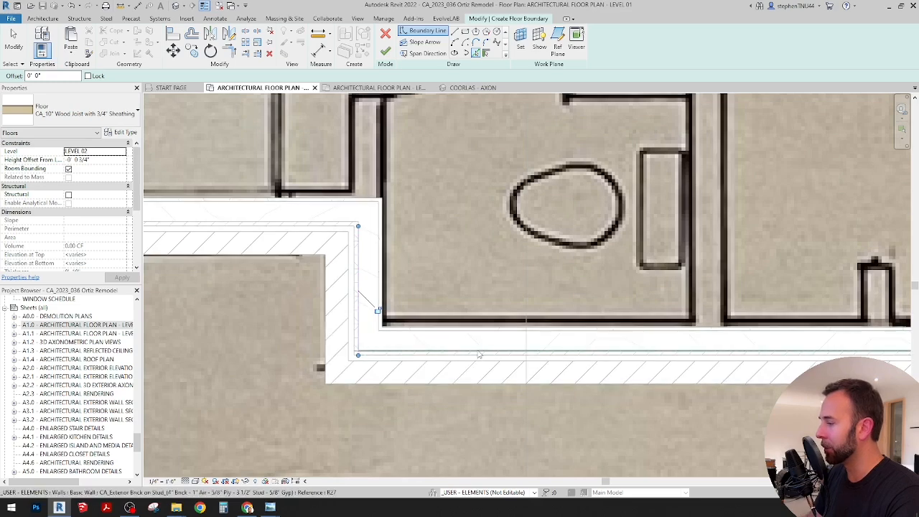
scroll(609, 338, down, 5)
Pick a floor boundary line along the exterior wall on the right side of the bedrooms
scroll(620, 327, up, 5)
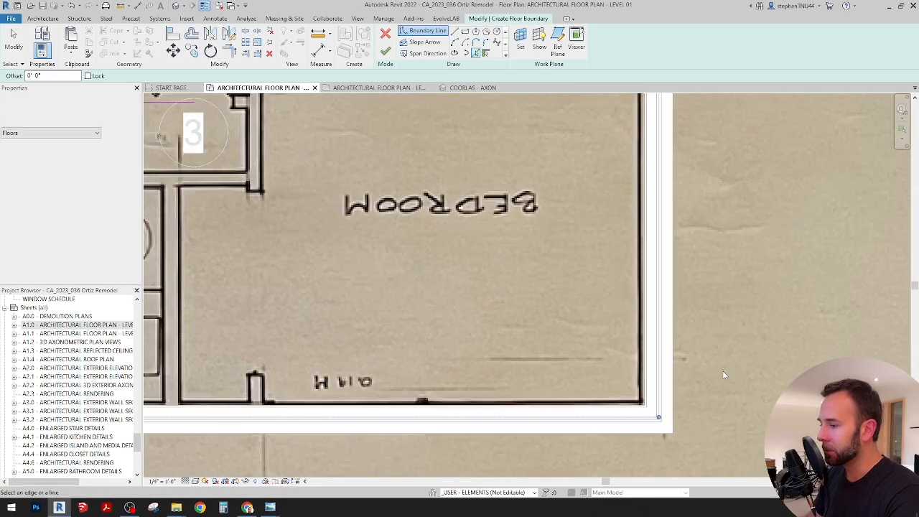
scroll(724, 375, up, 2)
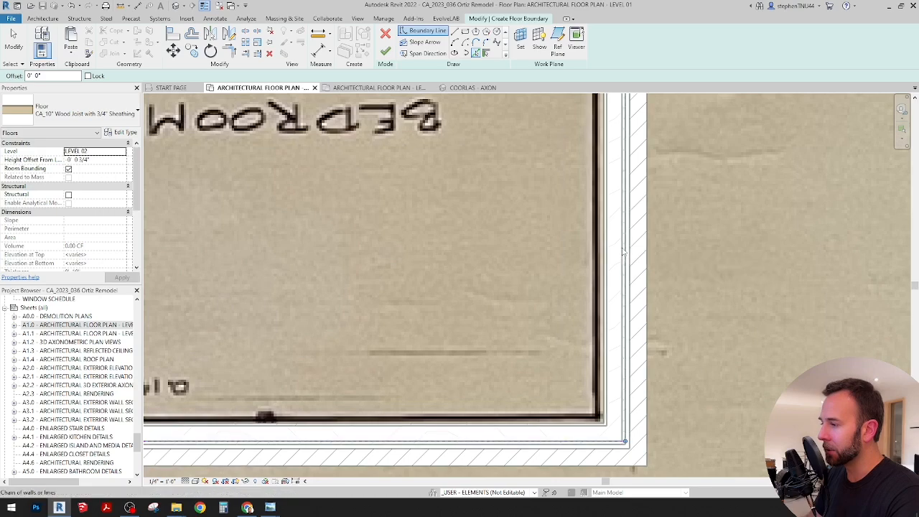
scroll(619, 251, down, 2)
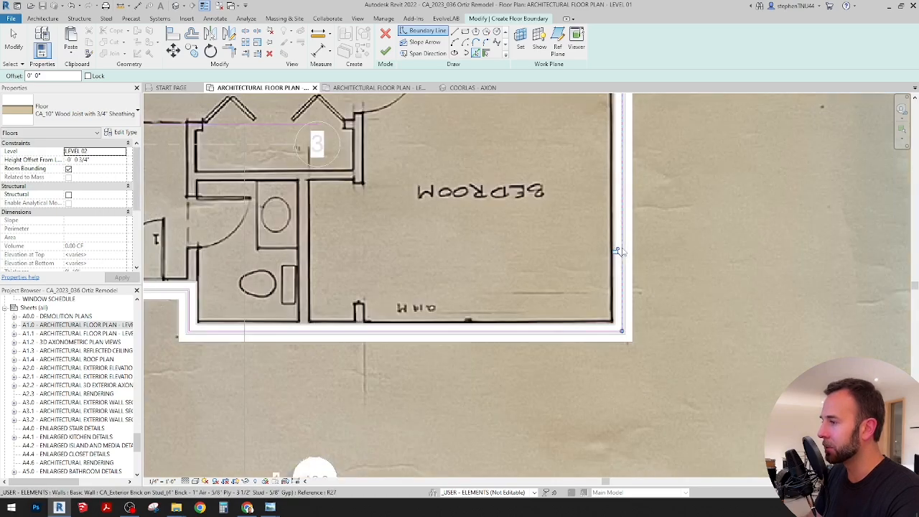
scroll(622, 252, down, 2)
middle_drag(527, 165, 578, 413)
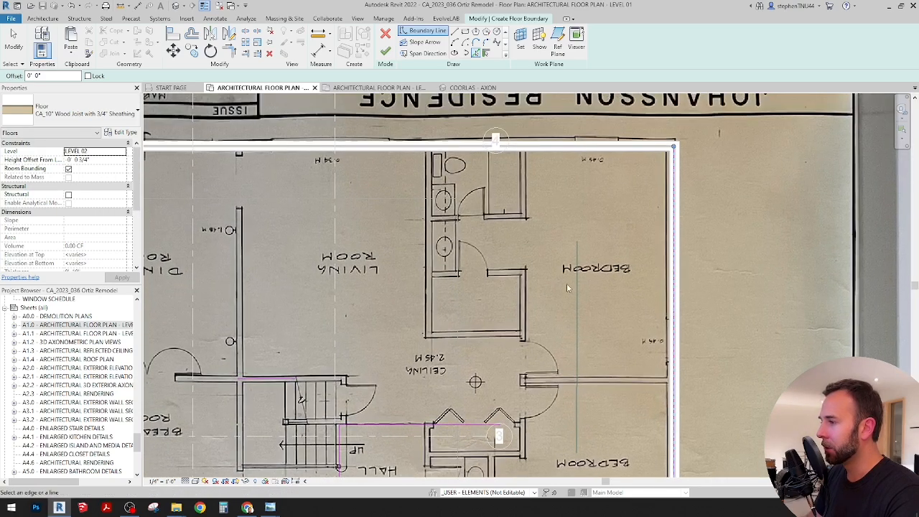
Pick a floor boundary line along the upper exterior wall running past the bedroom, living room and dining room
scroll(629, 147, up, 5)
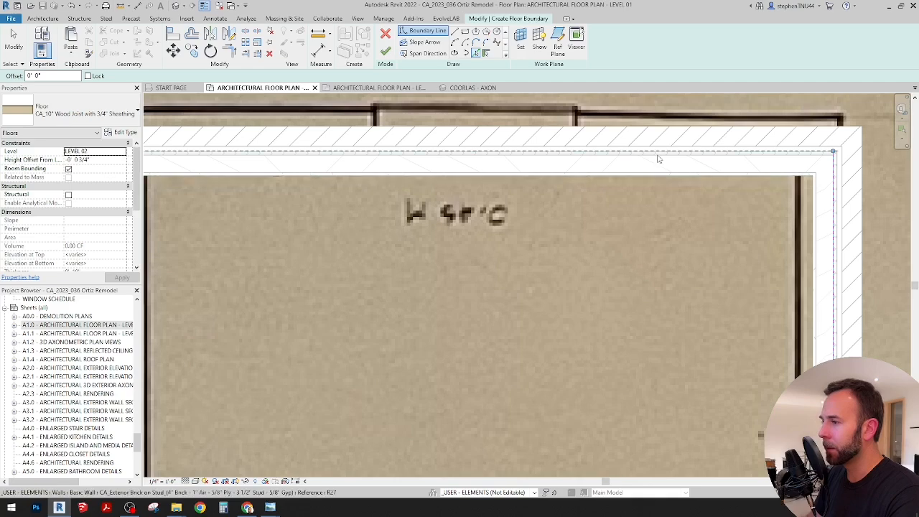
scroll(656, 158, down, 1)
scroll(601, 143, down, 2)
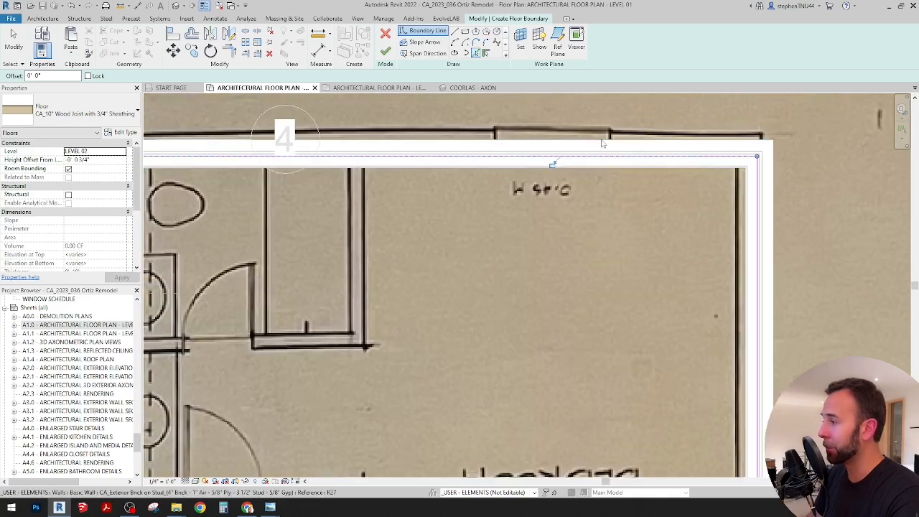
scroll(601, 144, down, 2)
scroll(357, 208, down, 1)
middle_drag(358, 208, 566, 203)
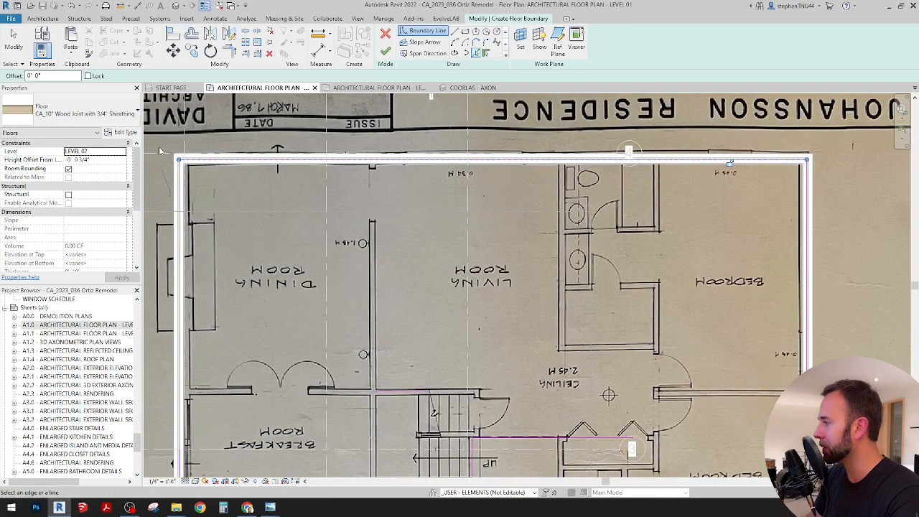
Trim the left boundary line and the upper exterior wall's boundary line into a corner at the dining room
scroll(160, 151, up, 2)
scroll(303, 235, down, 2)
middle_drag(312, 312, 352, 203)
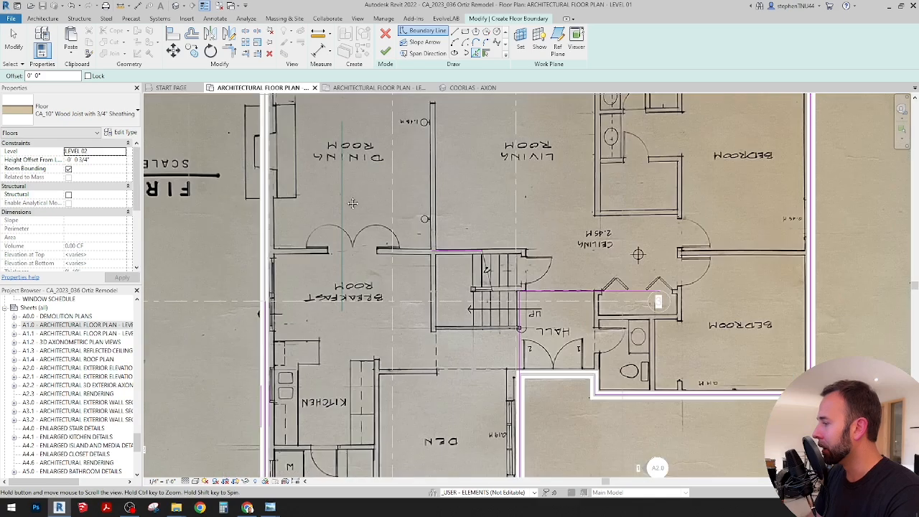
scroll(353, 203, down, 1)
click(234, 53)
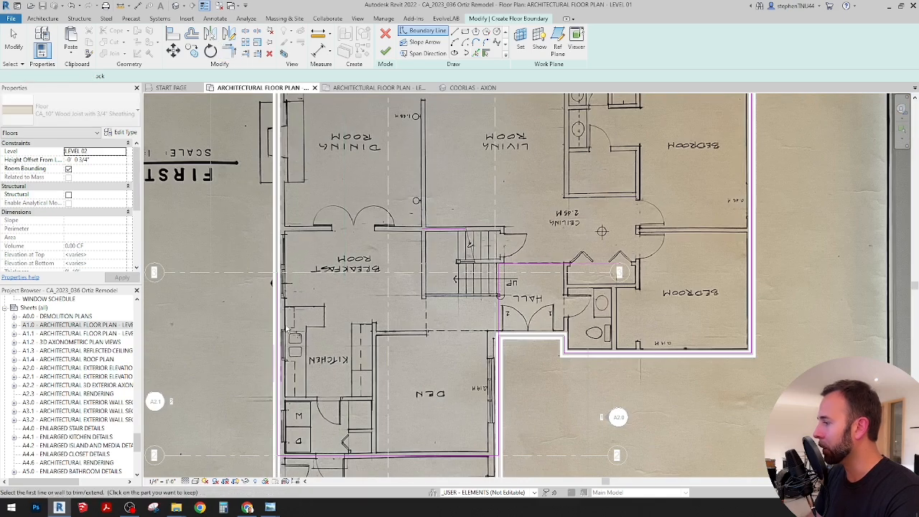
click(280, 286)
scroll(279, 287, down, 2)
middle_drag(279, 287, 312, 334)
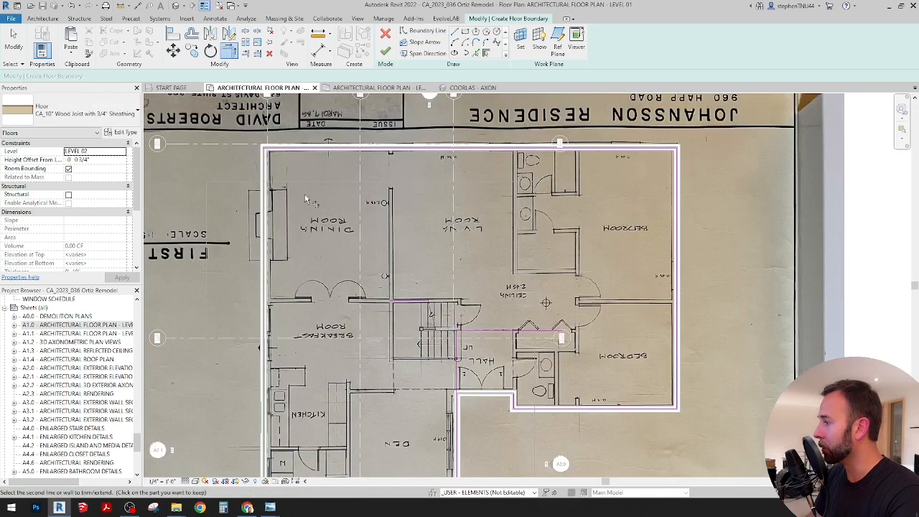
middle_drag(374, 270, 348, 186)
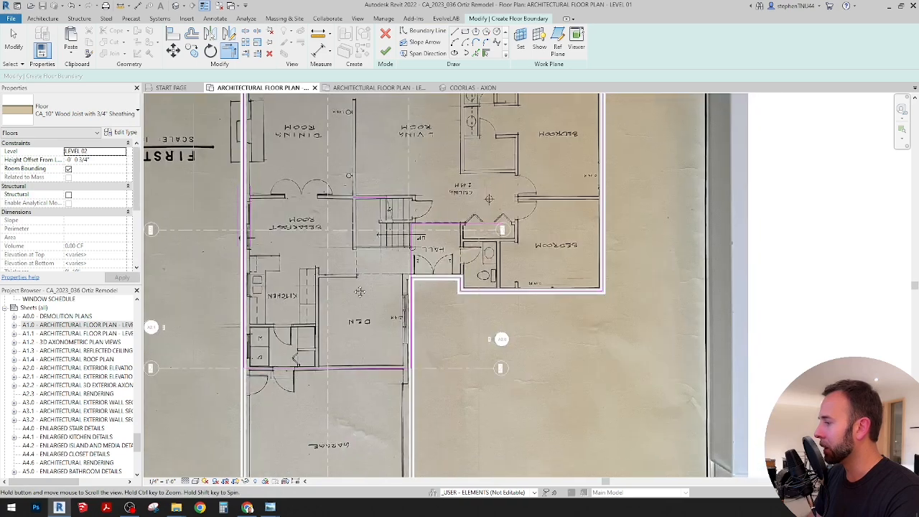
Trim the boundary line across the hall into a corner with the jog wall's boundary line
scroll(410, 318, up, 4)
middle_drag(410, 318, 435, 306)
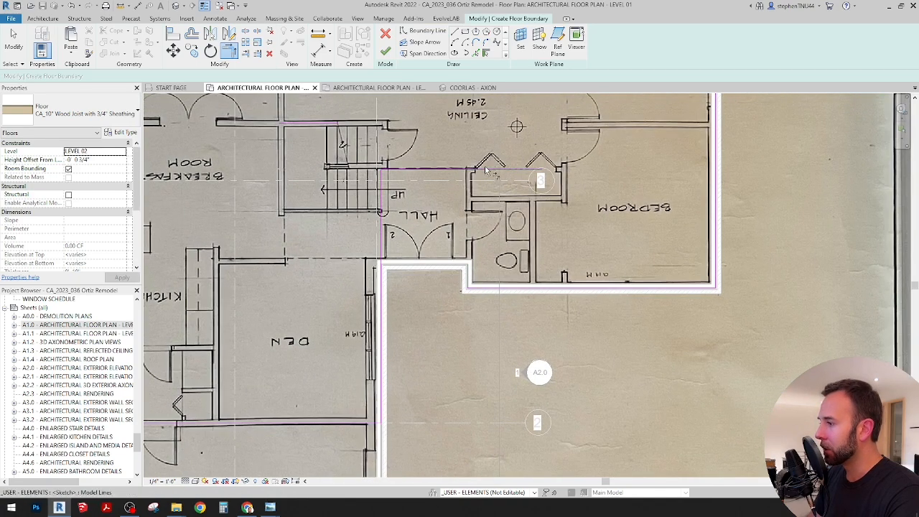
click(451, 170)
middle_drag(434, 236, 471, 275)
scroll(444, 241, down, 1)
Delete the leftover short boundary line on the wall above the stairs
click(363, 168)
key(Escape)
key(Escape)
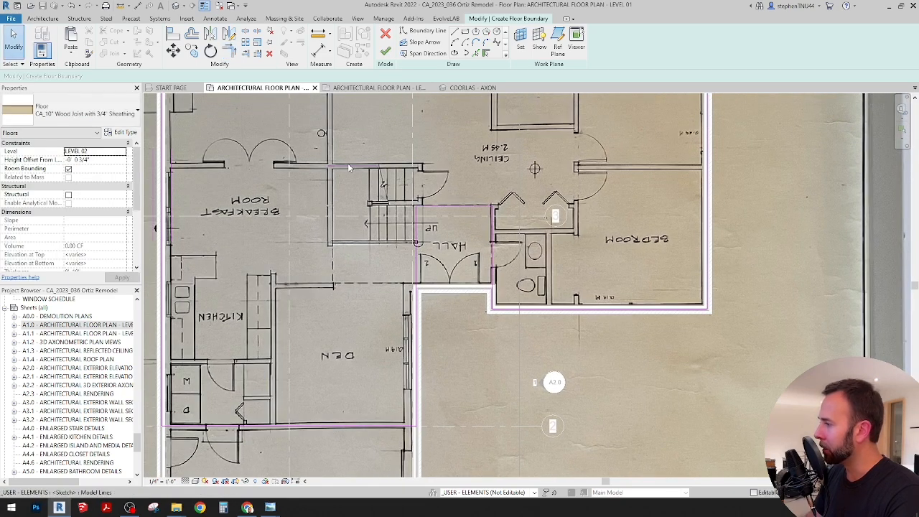
click(348, 166)
key(Escape)
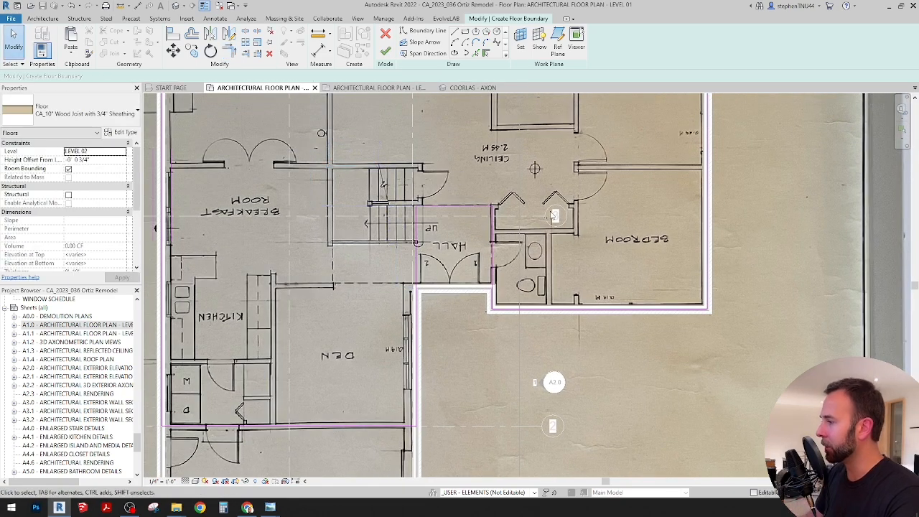
Pick a floor boundary line along the exterior wall in front of the hall's double entry doors
scroll(556, 217, down, 1)
middle_drag(556, 217, 562, 263)
scroll(407, 298, down, 1)
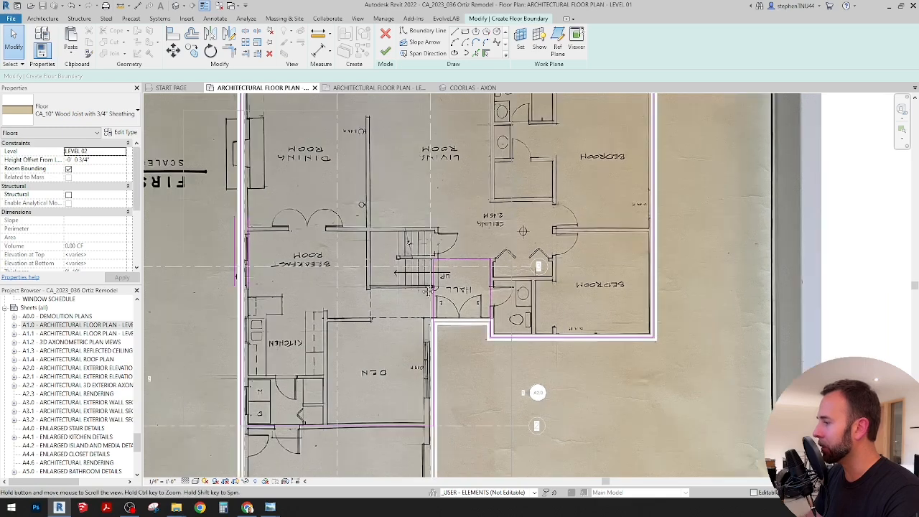
middle_drag(293, 355, 347, 319)
scroll(452, 333, down, 1)
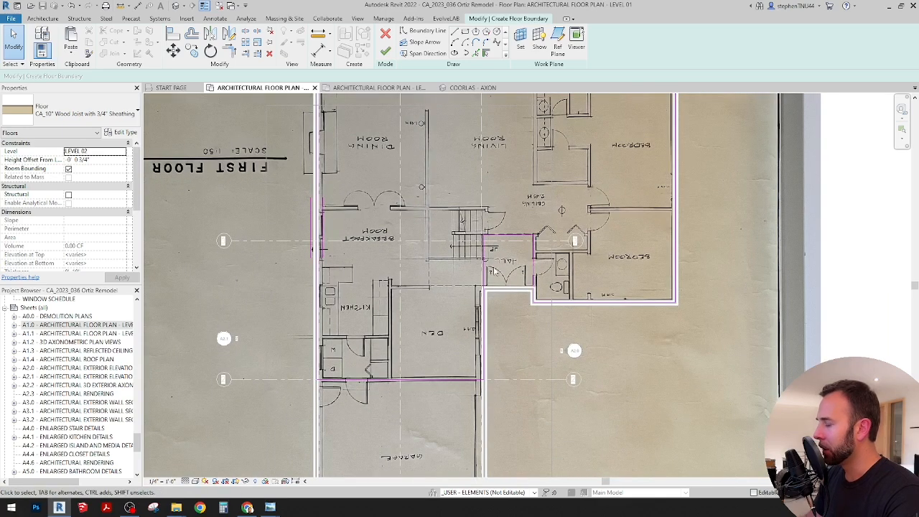
scroll(491, 272, up, 1)
scroll(488, 281, up, 2)
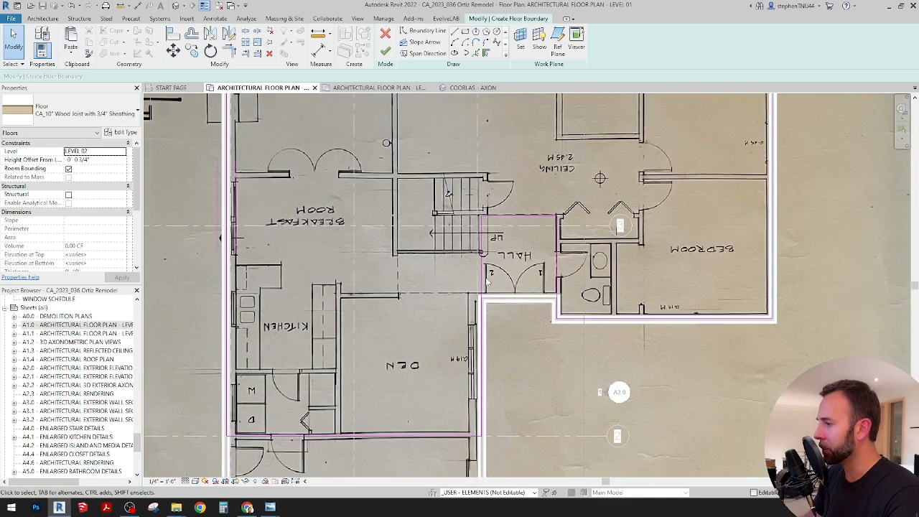
scroll(488, 282, up, 1)
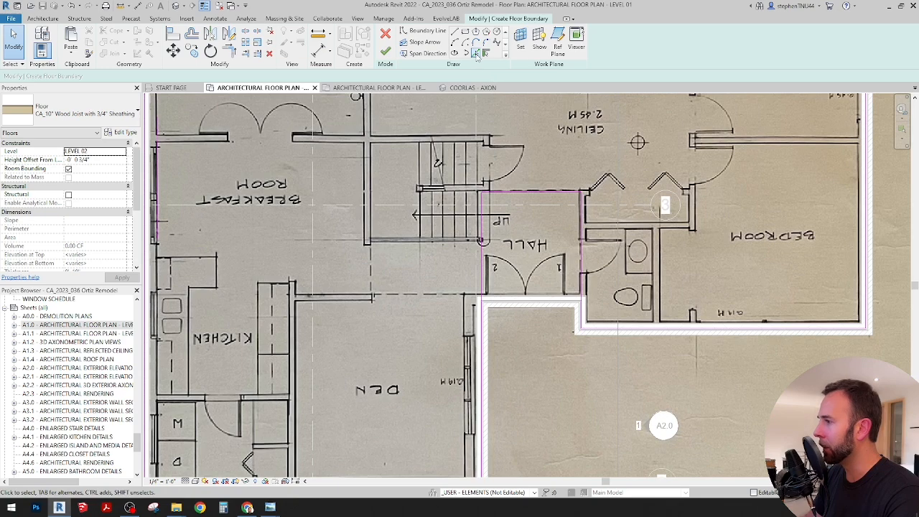
scroll(497, 283, up, 4)
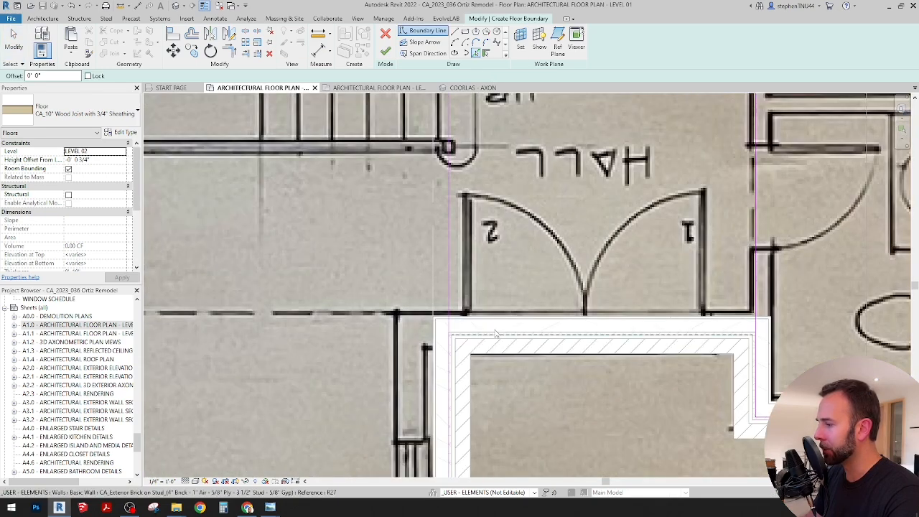
key(Tab)
key(Tab)
click(495, 334)
scroll(496, 334, down, 2)
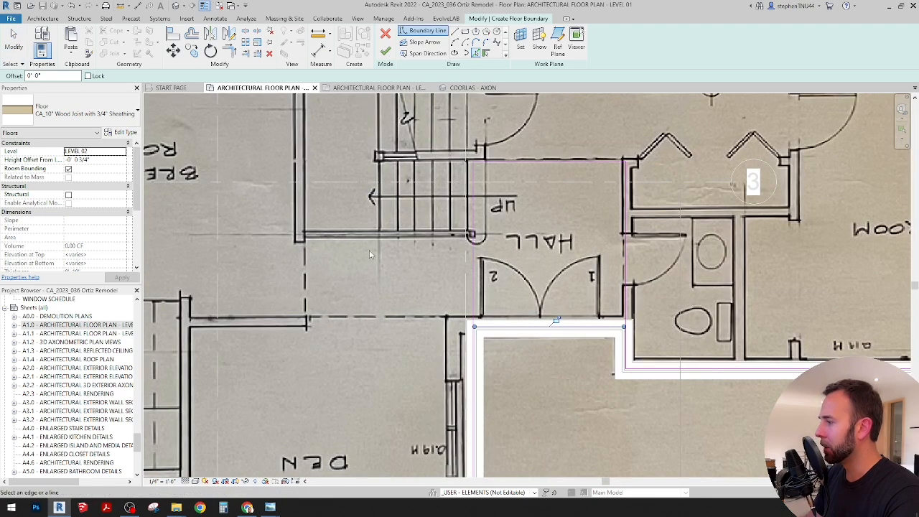
Compare the boundary around the hall, stairs and den in the LEVEL 01 drawing with the LEVEL 02 plan
middle_drag(455, 294, 517, 299)
scroll(362, 305, down, 3)
middle_drag(363, 305, 440, 306)
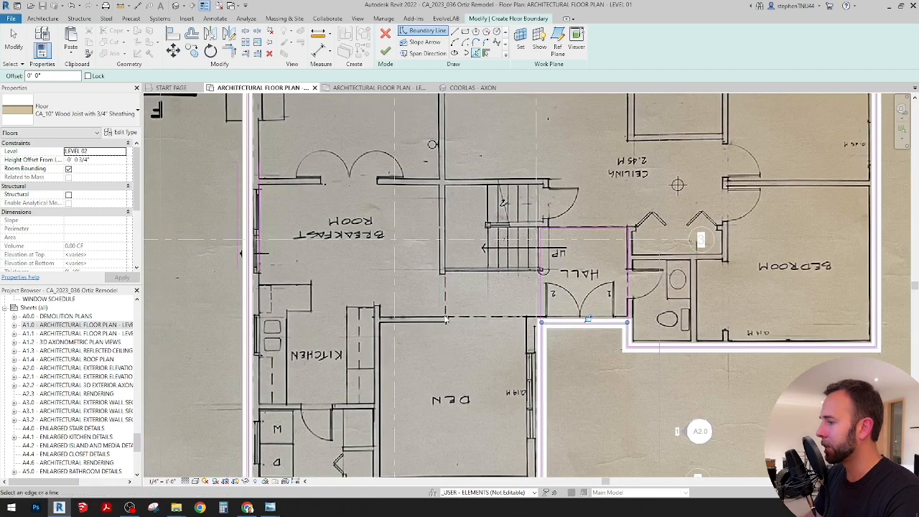
click(373, 87)
middle_drag(379, 281, 467, 254)
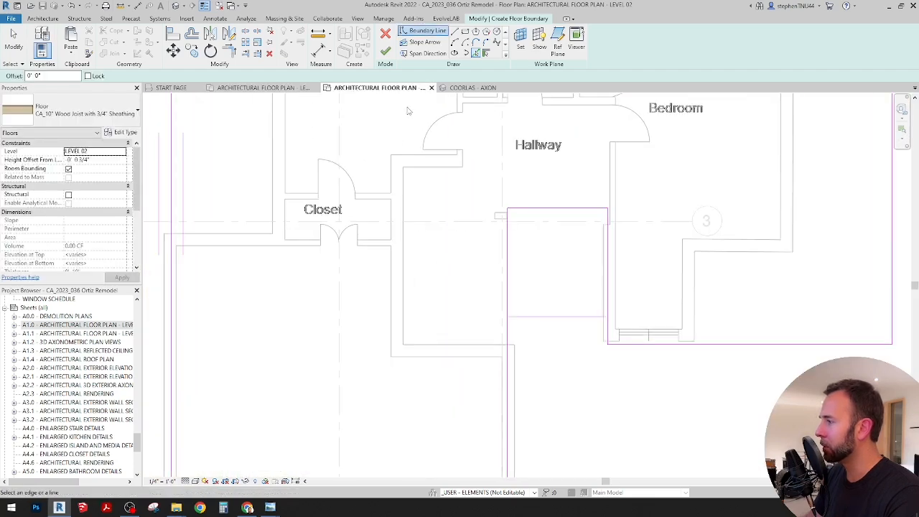
scroll(465, 216, down, 1)
scroll(465, 215, down, 1)
scroll(465, 213, up, 2)
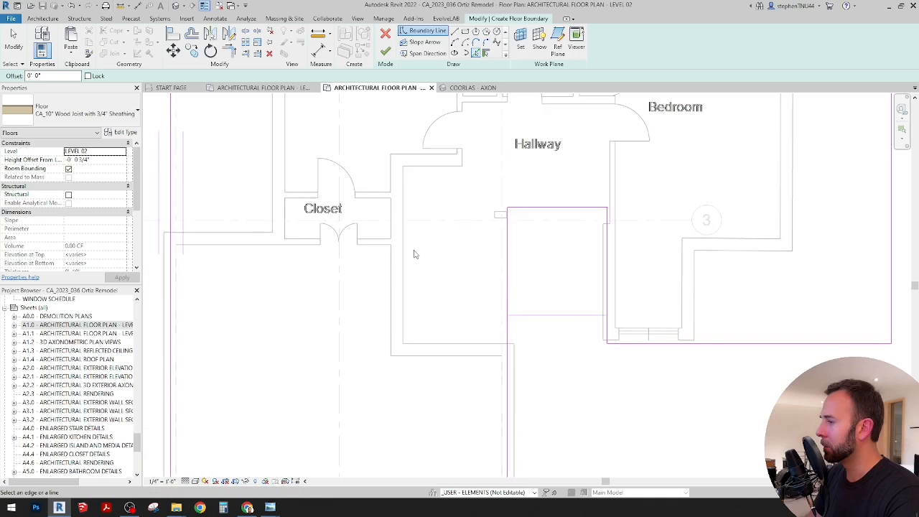
scroll(404, 252, down, 1)
middle_drag(404, 251, 451, 222)
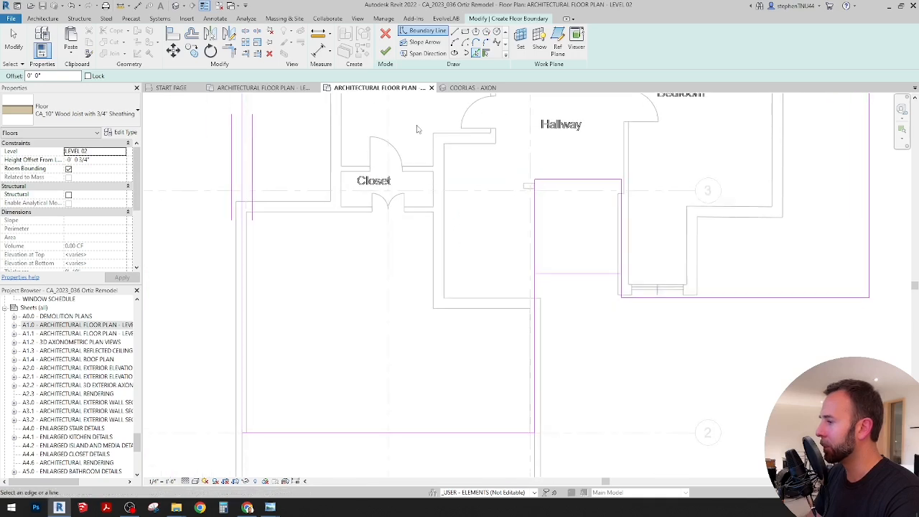
click(173, 34)
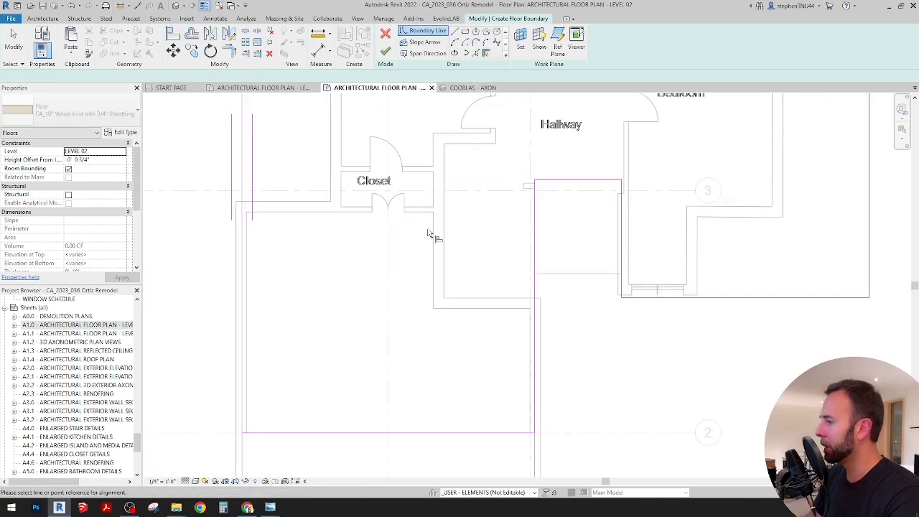
click(445, 241)
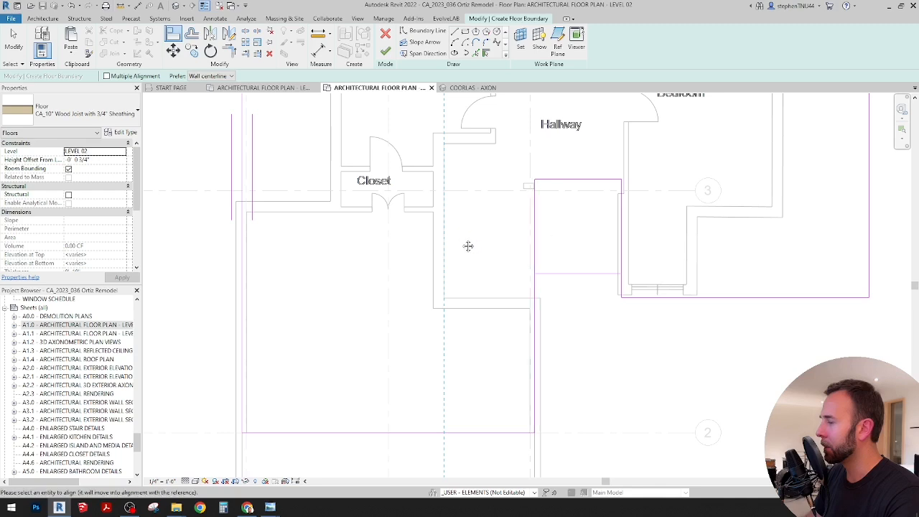
middle_drag(467, 246, 448, 259)
Pick a floor boundary line along the closet-side face of the wall below the closet and extend the stair opening's lower line to it
click(476, 53)
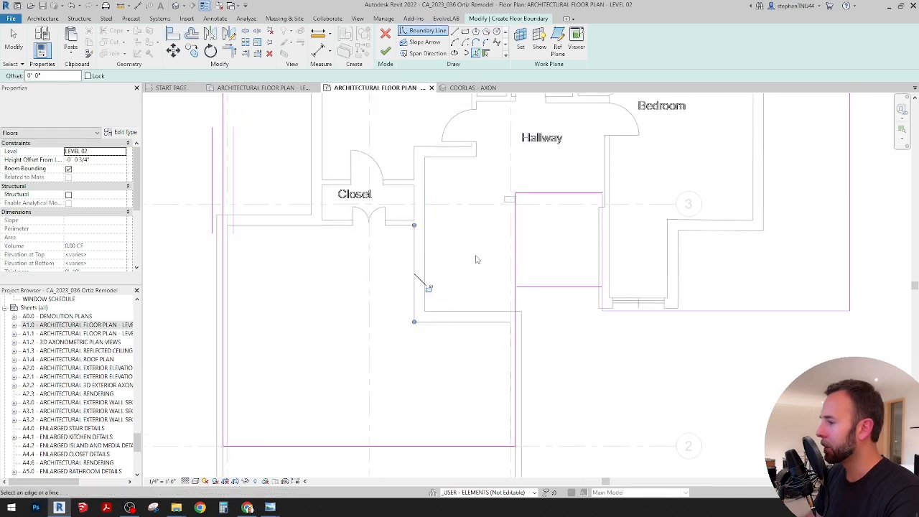
key(t)
key(r)
click(541, 287)
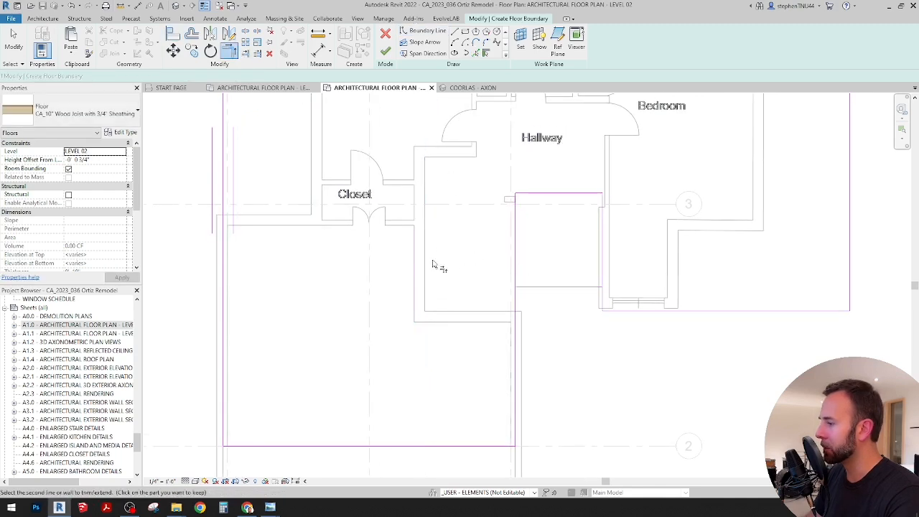
click(416, 250)
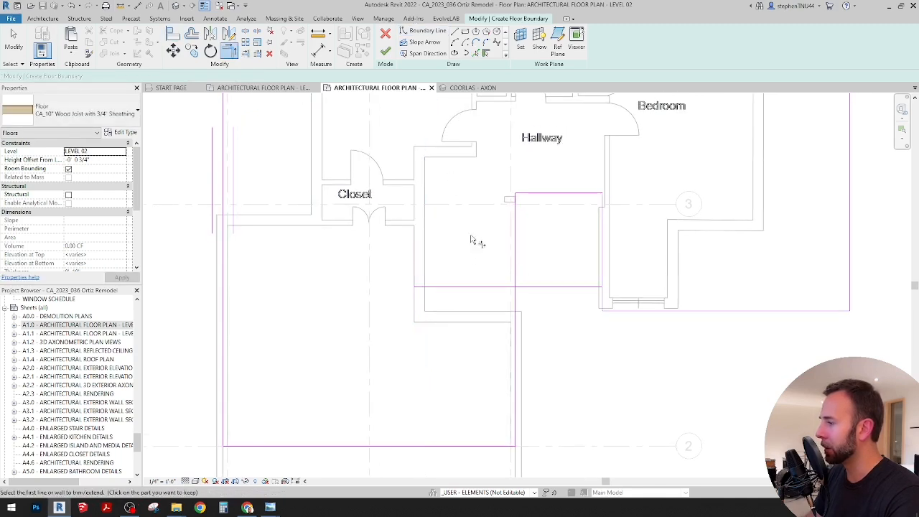
Trim the stair opening's upper line to the new boundary line, and corner its lower line with the exterior wall's boundary line below
click(540, 198)
click(416, 258)
middle_drag(498, 289, 483, 239)
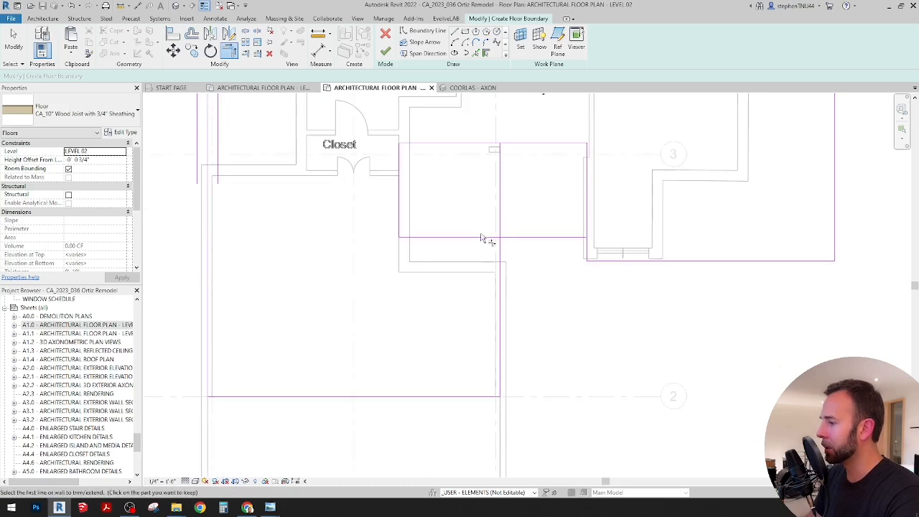
click(490, 238)
click(496, 254)
Check the closed outline and finish the LEVEL 02 floor boundary sketch
scroll(474, 251, down, 2)
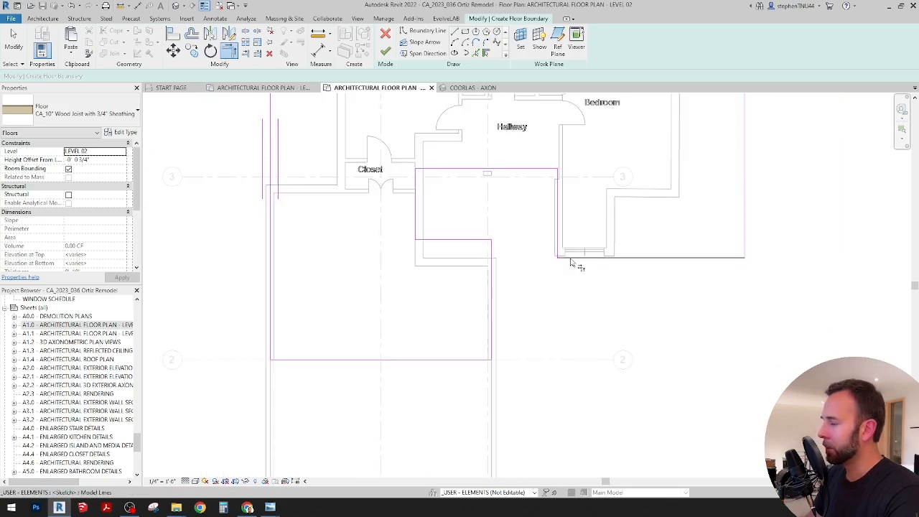
middle_drag(576, 261, 536, 306)
scroll(565, 280, down, 5)
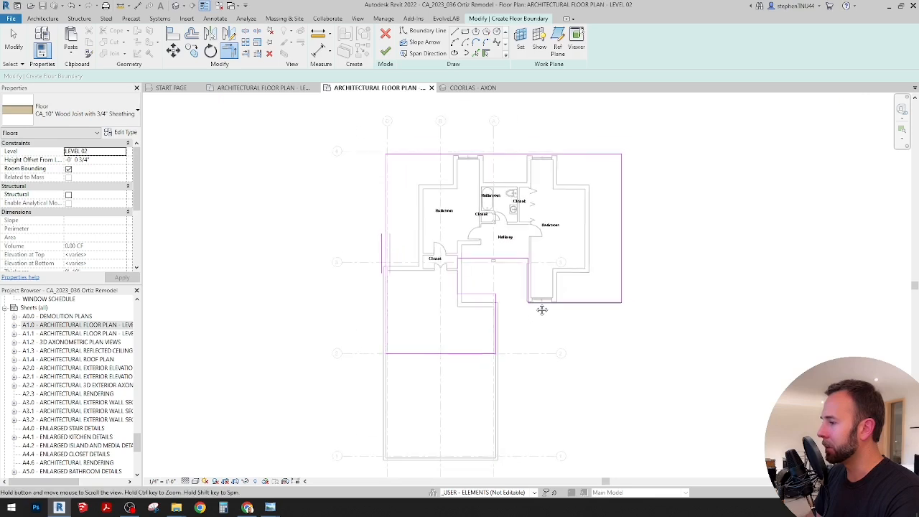
scroll(536, 306, up, 2)
scroll(535, 307, up, 1)
scroll(581, 301, up, 1)
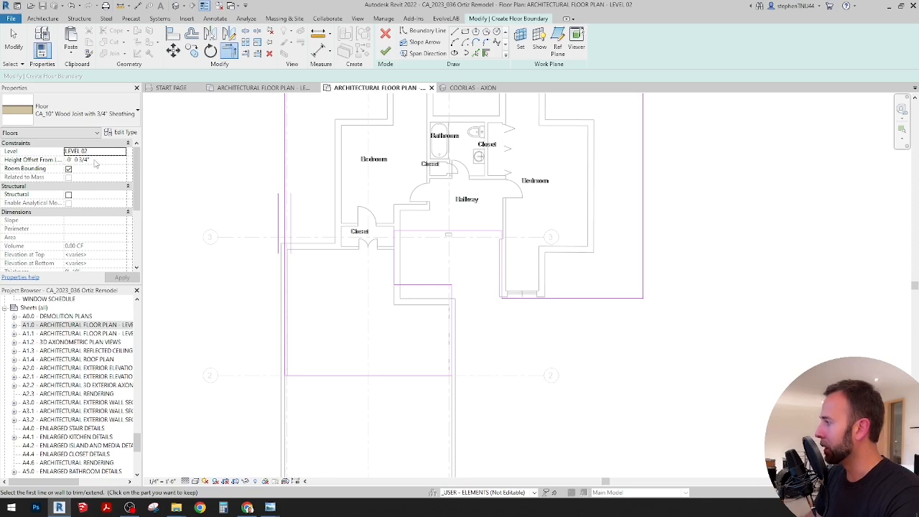
click(385, 52)
click(435, 229)
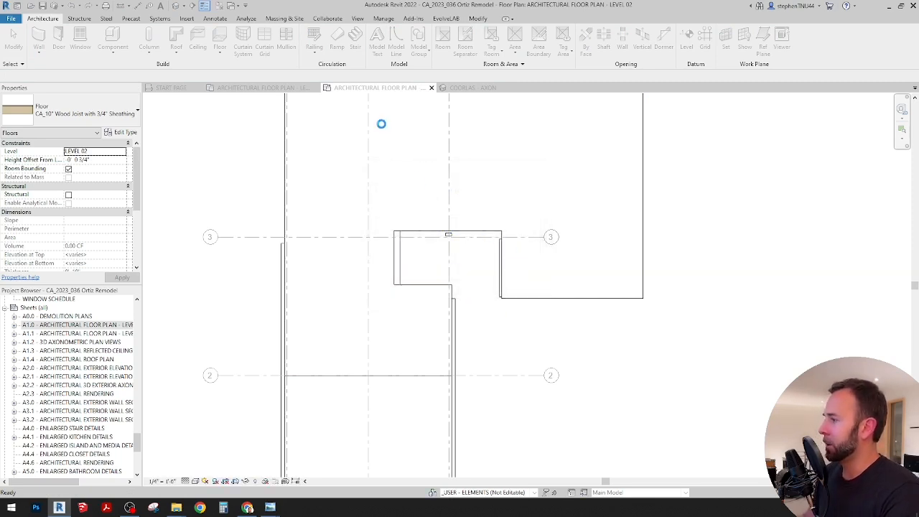
In the COORLAS - AXON 3D view, set Phase Created to Existing for the whole chain of exterior walls
click(482, 88)
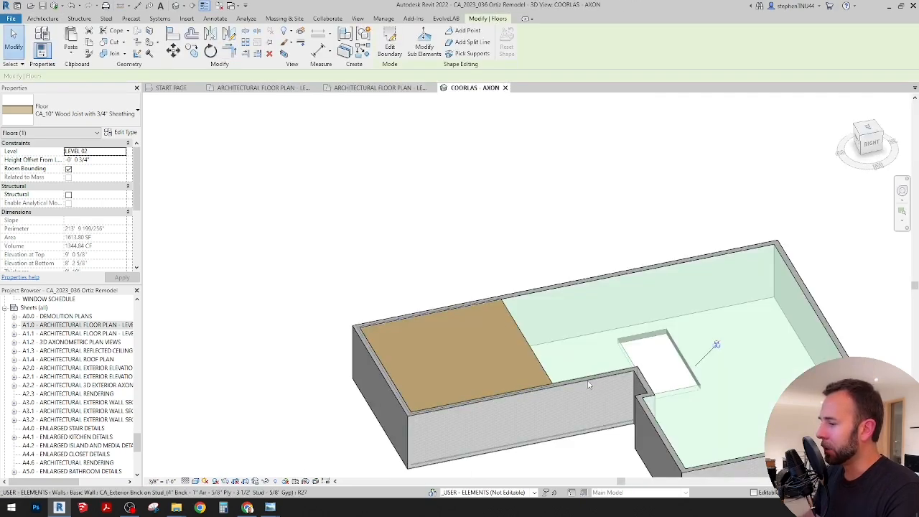
shift+middle_drag(488, 256, 498, 361)
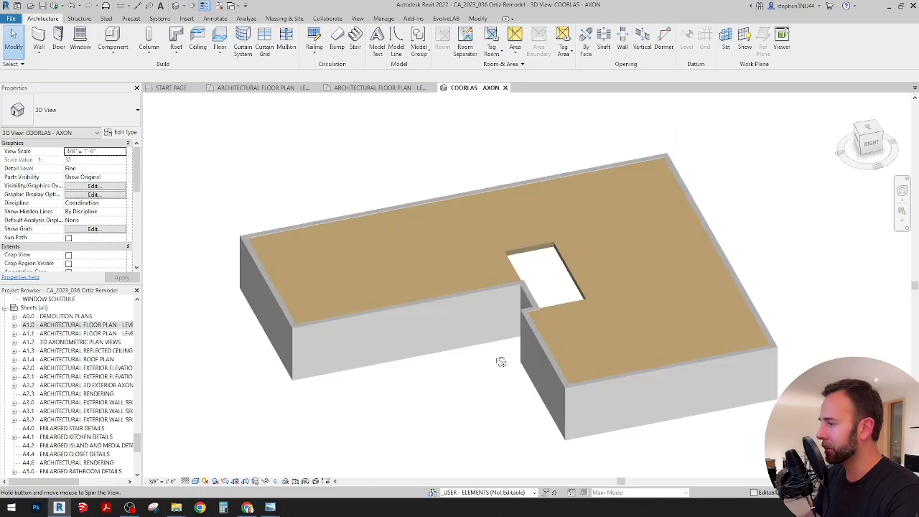
scroll(381, 215, up, 3)
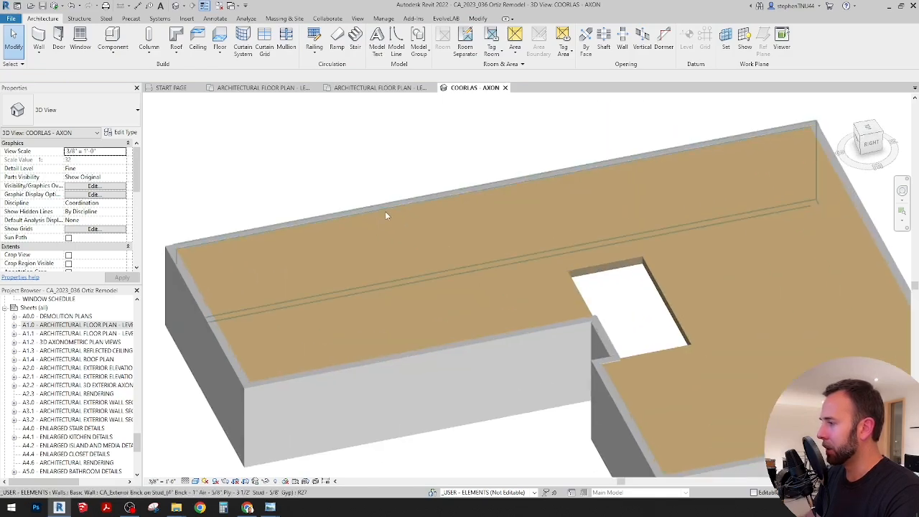
key(Tab)
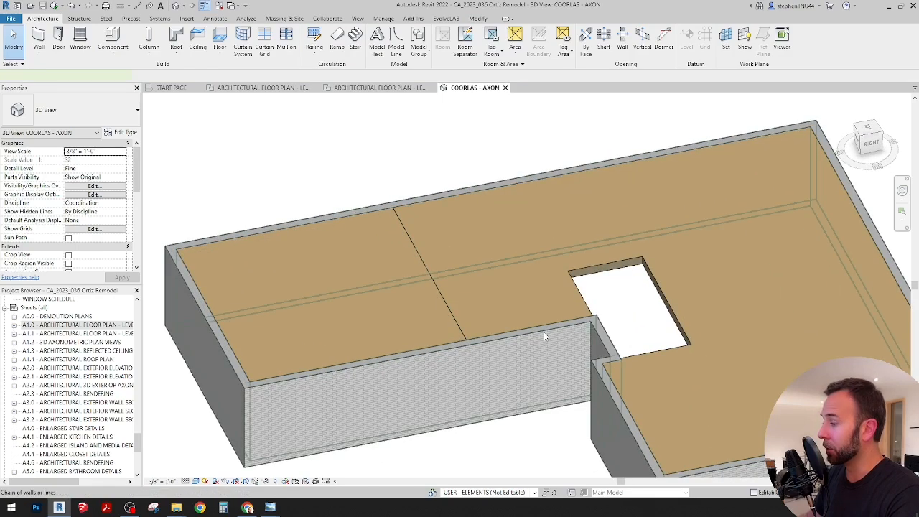
click(543, 331)
scroll(139, 215, down, 5)
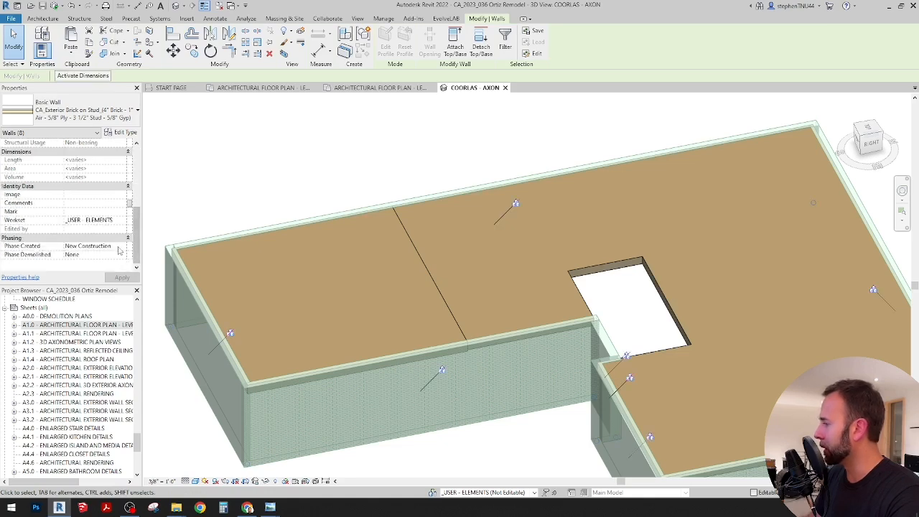
click(122, 247)
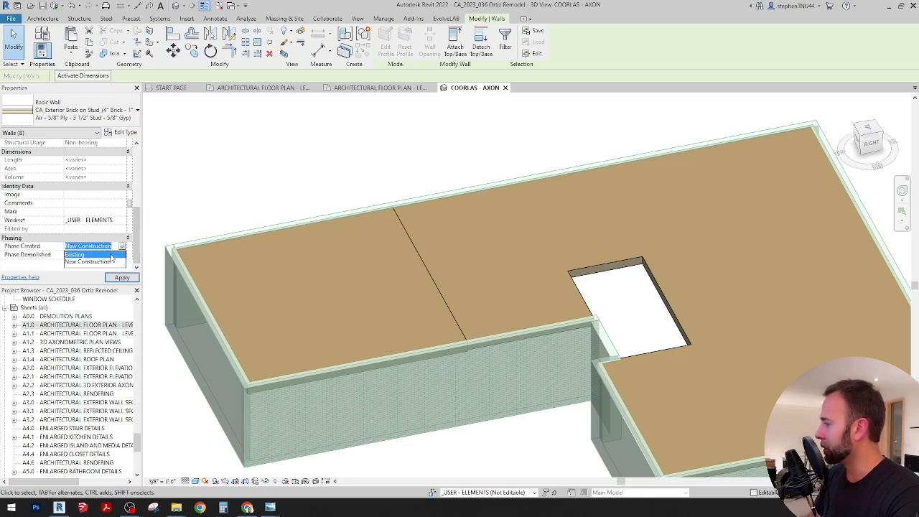
click(111, 254)
click(386, 170)
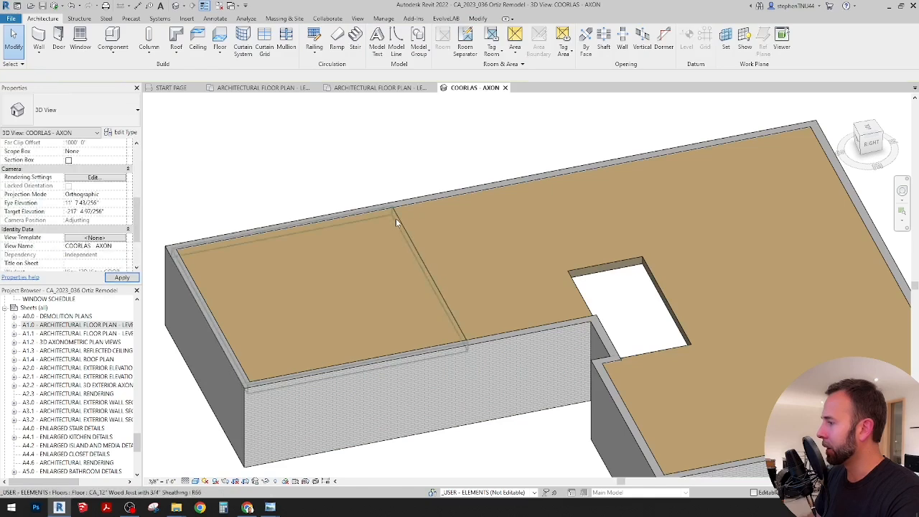
Copy the 12" wood joist floor at the narrow end of the house and paste the copy in the same place
click(395, 218)
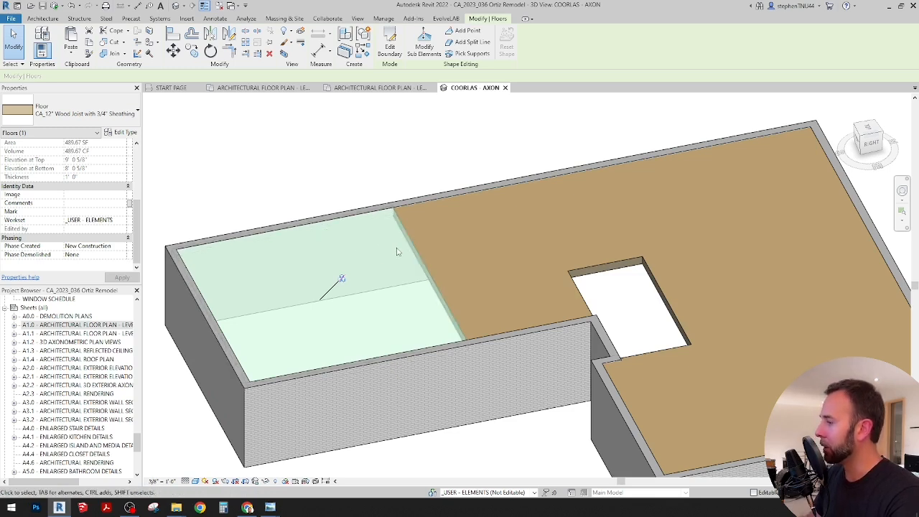
scroll(396, 251, down, 1)
middle_drag(396, 252, 414, 215)
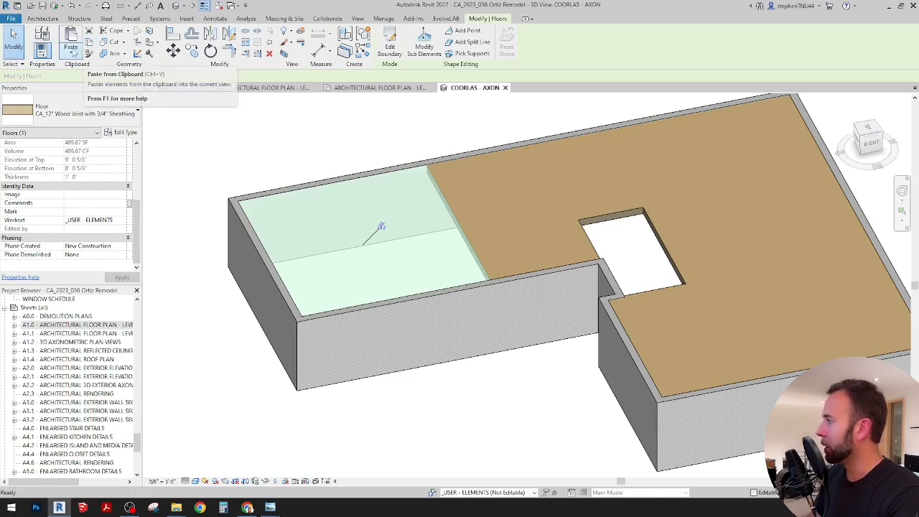
click(71, 54)
click(106, 148)
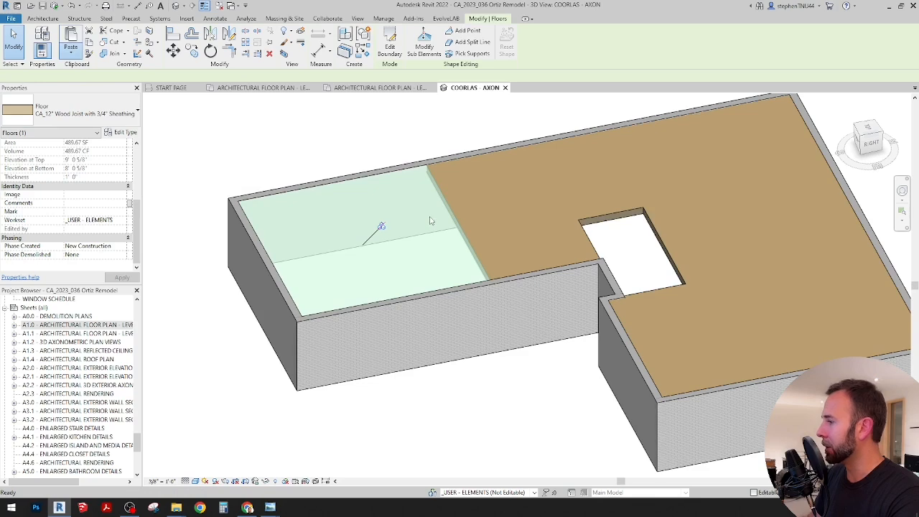
Change the copied floor's type to CA_10" Wood Joist with 3/4" Sheathing and set its Phase Created to Existing
click(111, 113)
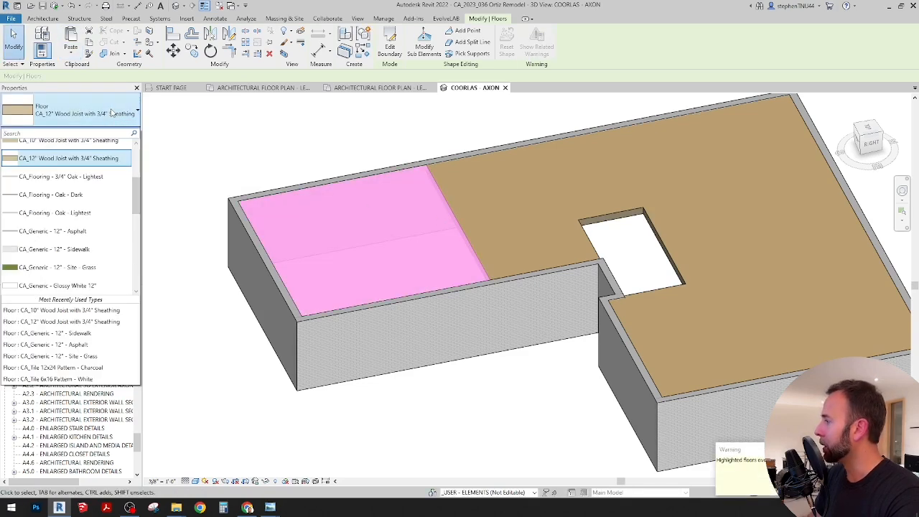
scroll(77, 170, up, 1)
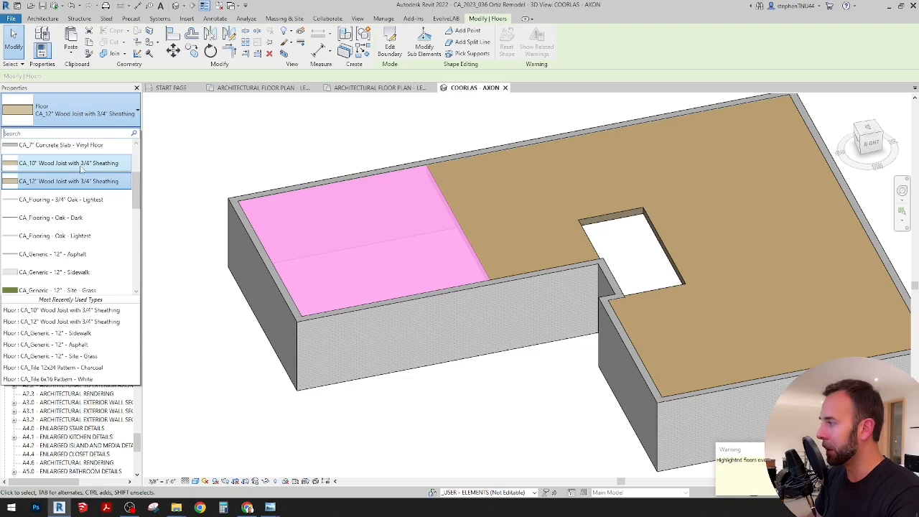
click(63, 165)
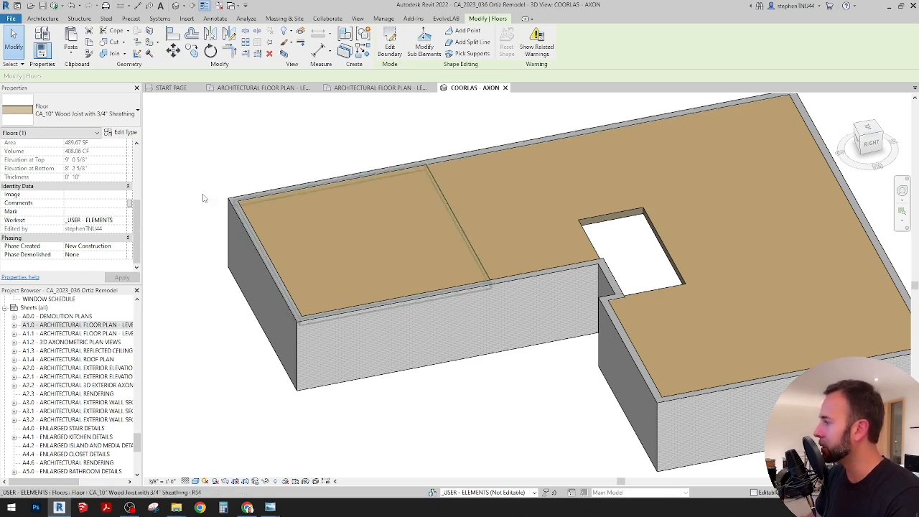
click(122, 246)
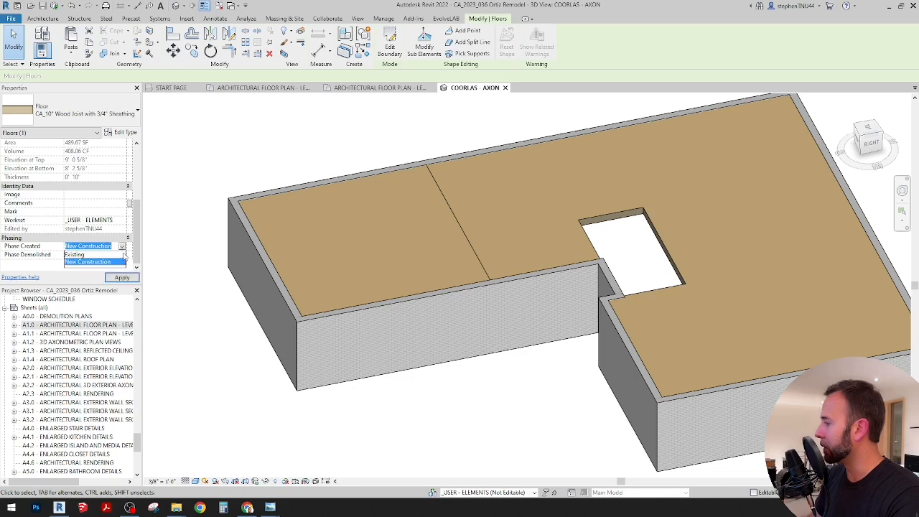
click(124, 257)
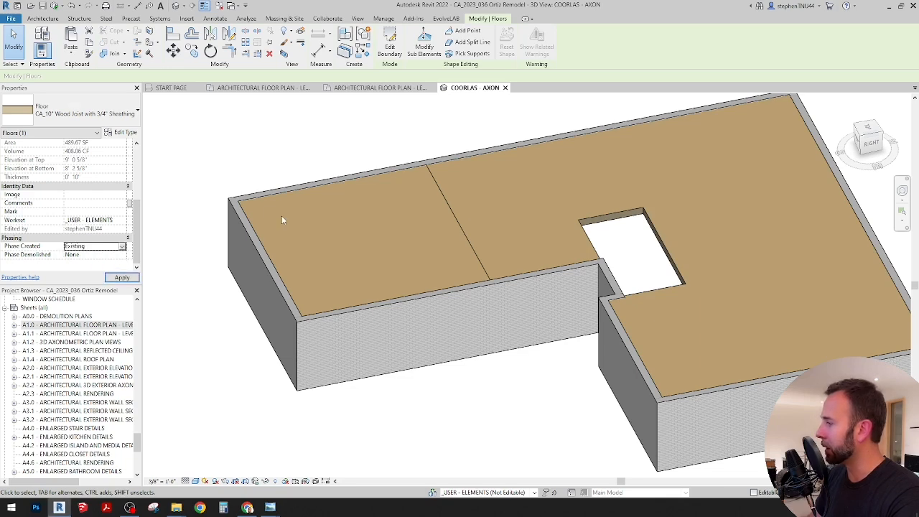
Set the phase demolished of the existing 10" wood joist floor section to New Construction
click(123, 255)
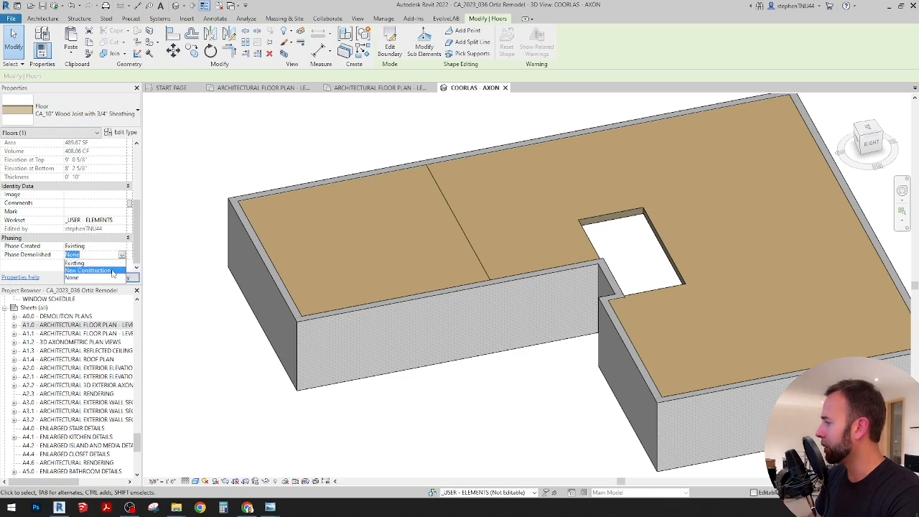
click(104, 270)
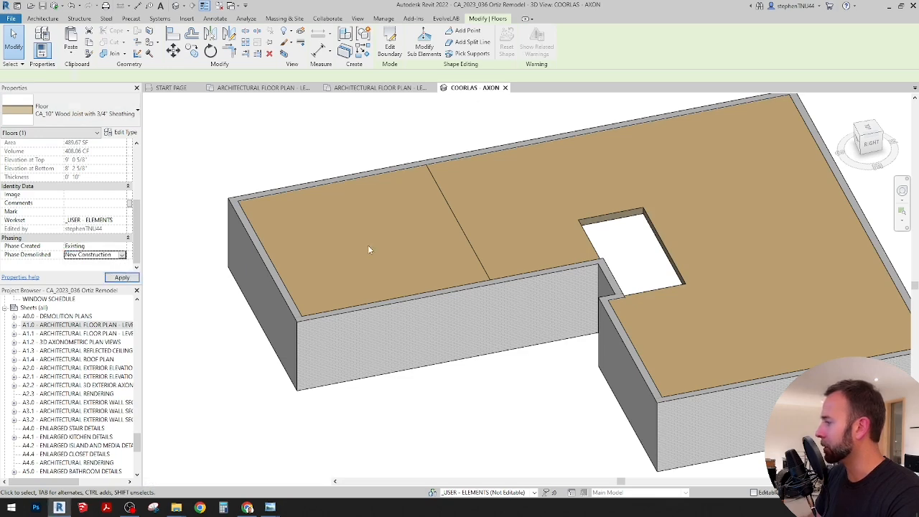
click(369, 129)
scroll(369, 129, down, 1)
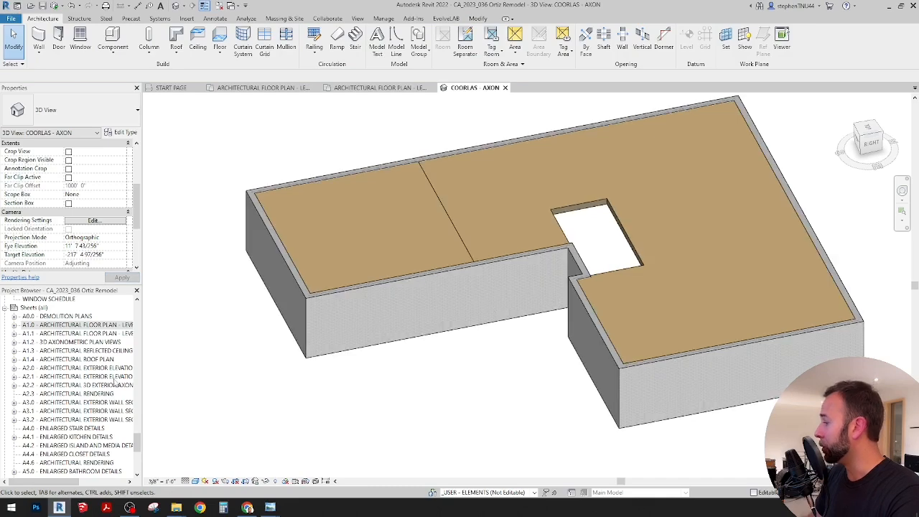
Open sheet A0.0 Demolition Plans, examine its demolition plan viewports, and close the sheet
click(92, 316)
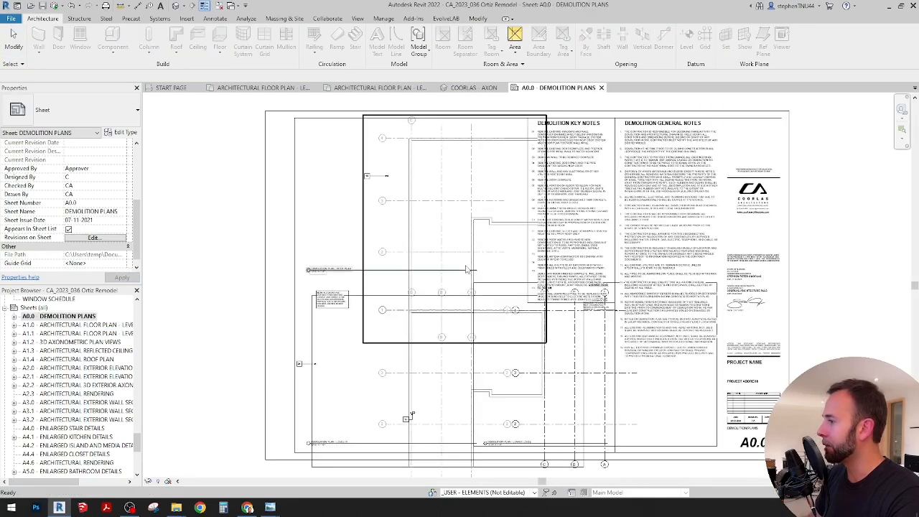
scroll(522, 317, up, 4)
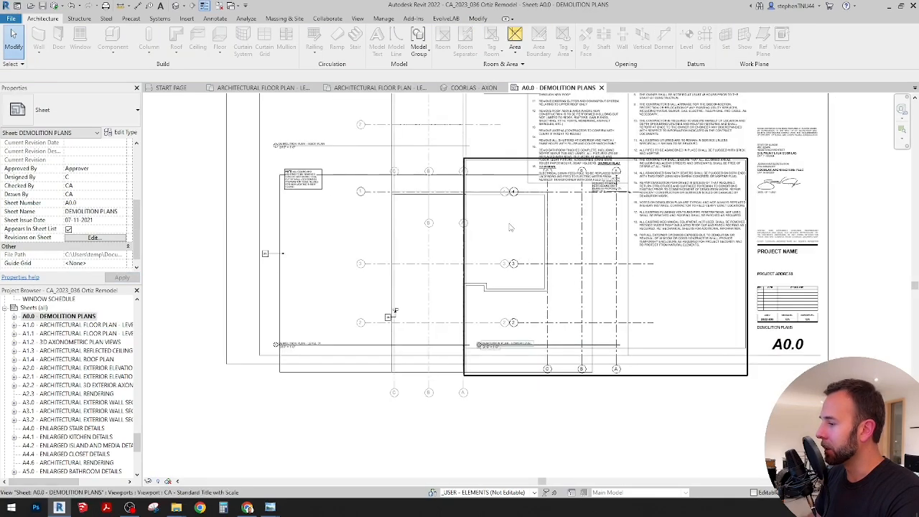
scroll(413, 310, up, 1)
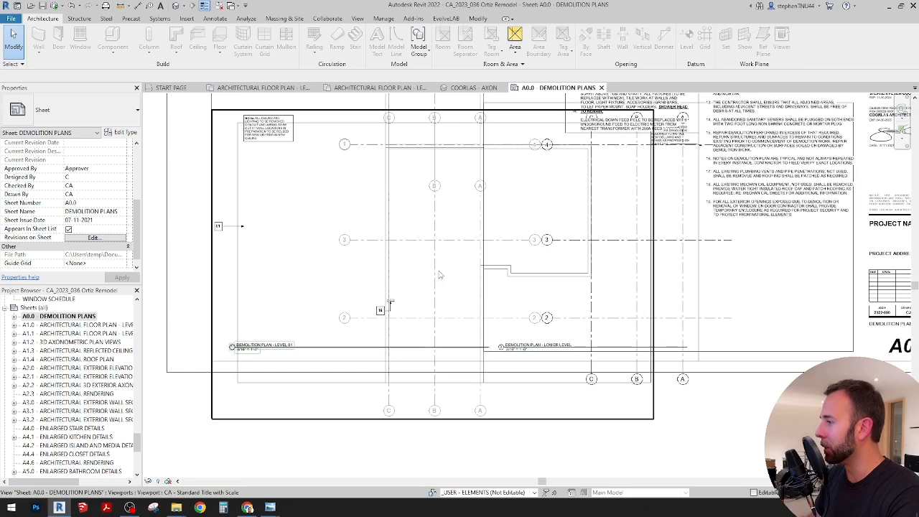
click(601, 87)
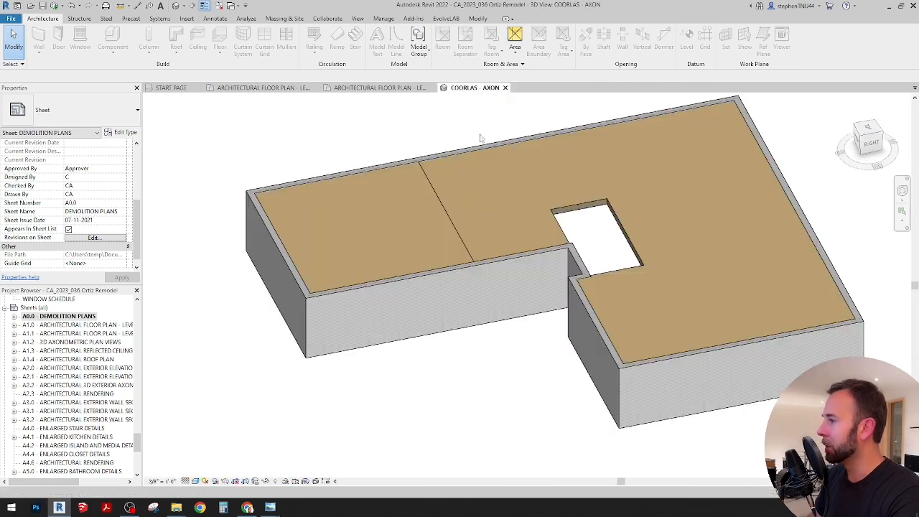
Examine the end floor section's type and phasing properties in the 3D view, and view the model from several angles
scroll(531, 242, up, 3)
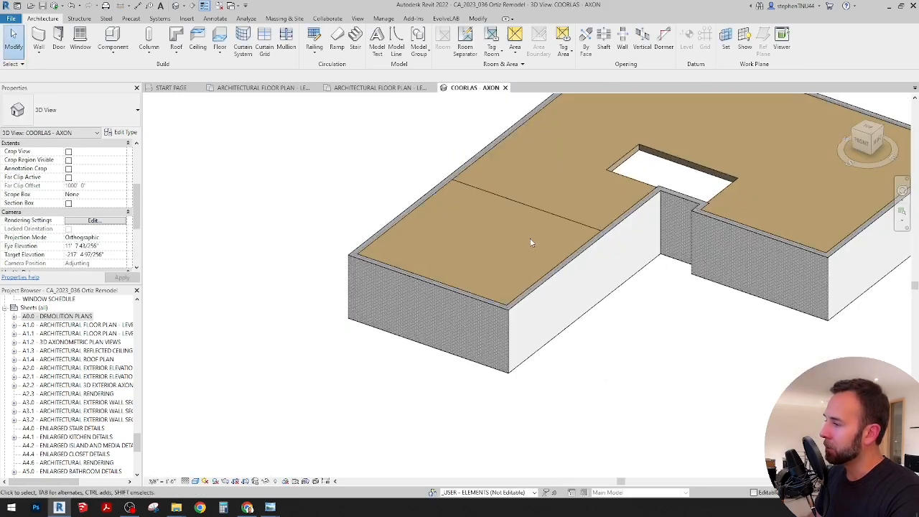
click(499, 194)
click(445, 216)
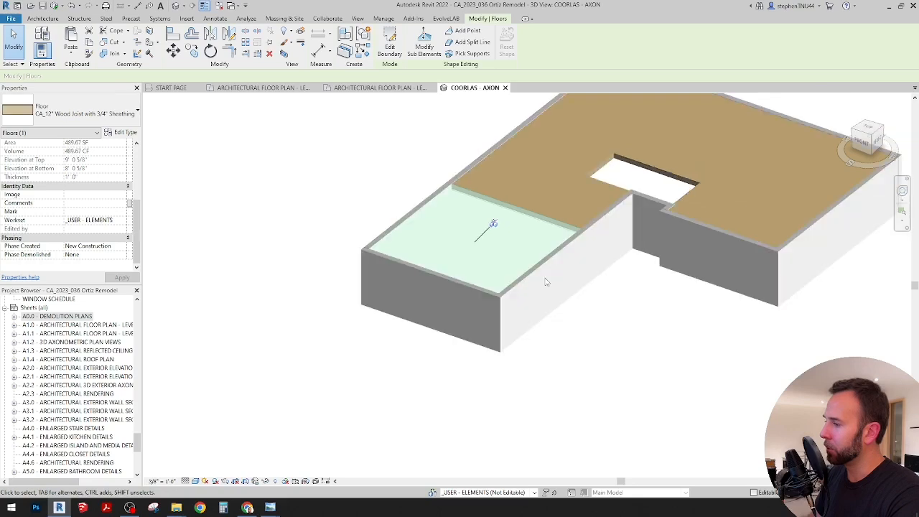
key(Escape)
mouse_move(648, 301)
shift+middle_down()
mouse_move(639, 361)
mouse_move(623, 314)
shift+middle_up()
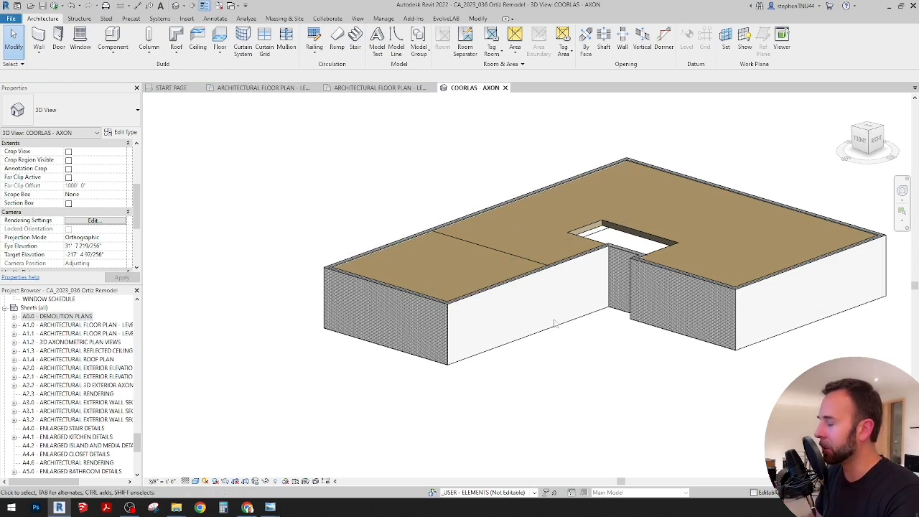
shift+middle_drag(554, 325, 423, 234)
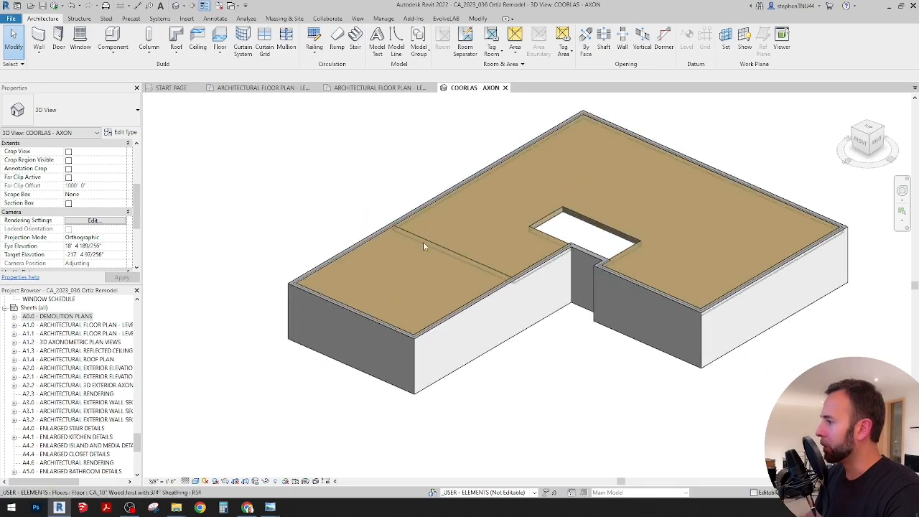
Switch to Chrome and look at the Google Street View image of the house's front and roof
click(247, 508)
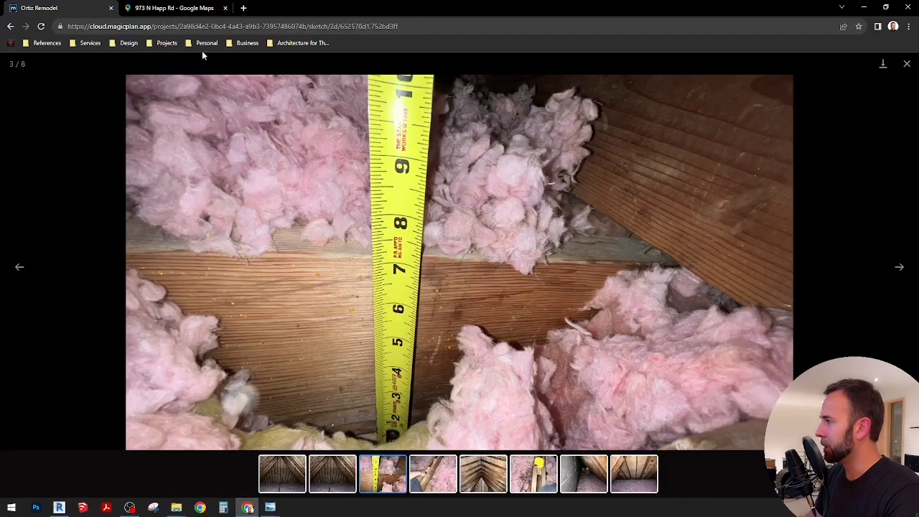
click(171, 8)
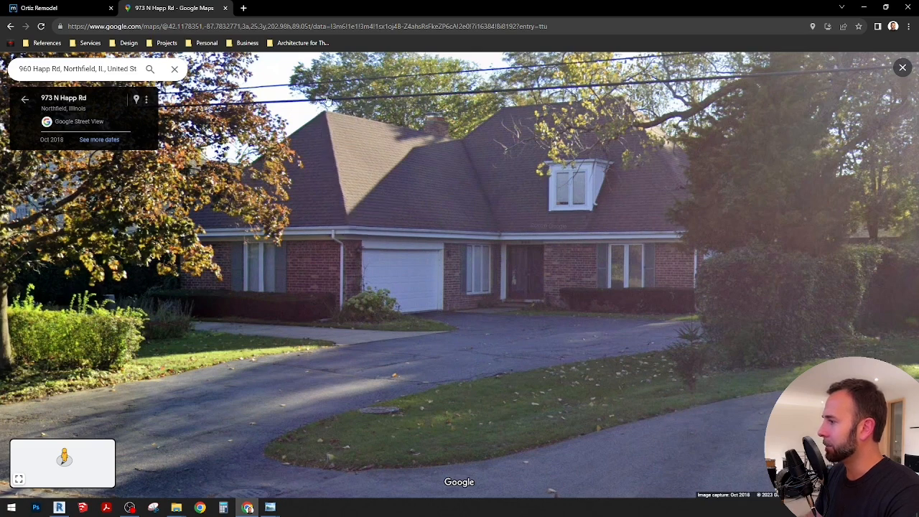
click(88, 12)
Close the attic photo in magicplan, check the Bedroom's ceiling height in its details, and return to Revit
click(907, 64)
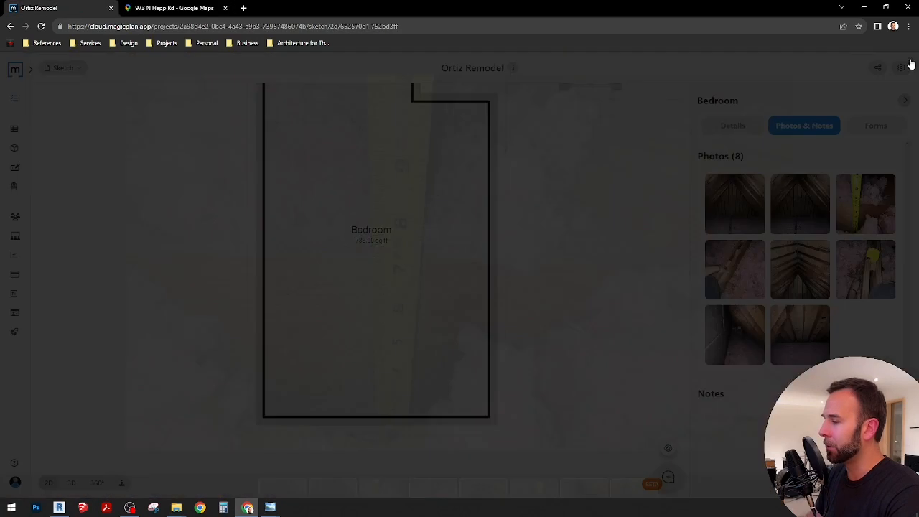
click(551, 238)
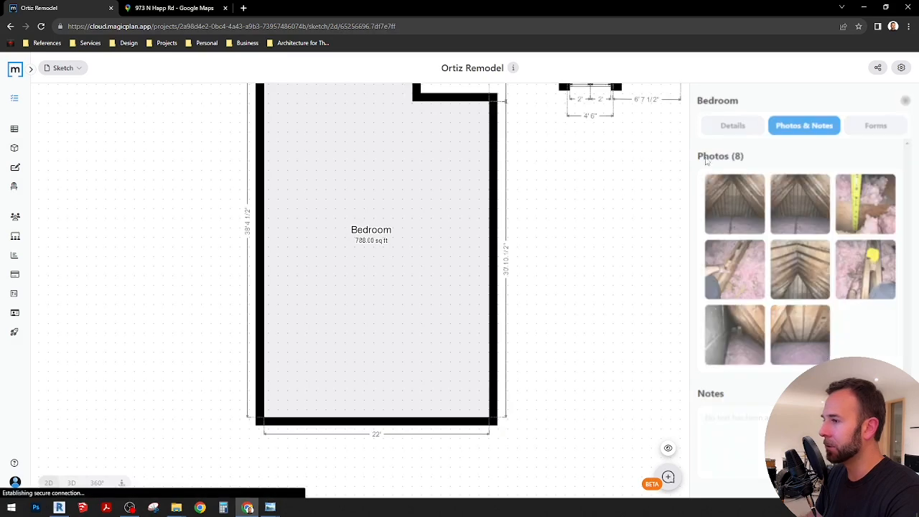
click(731, 125)
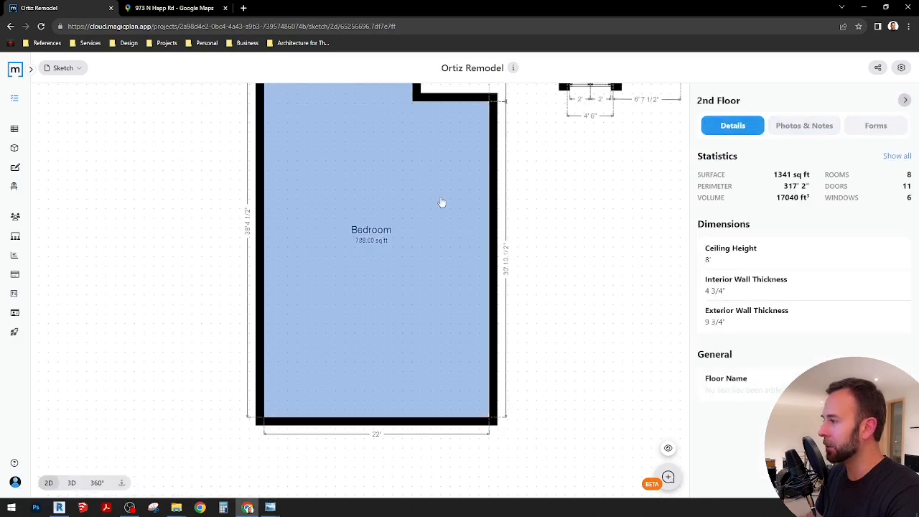
click(445, 208)
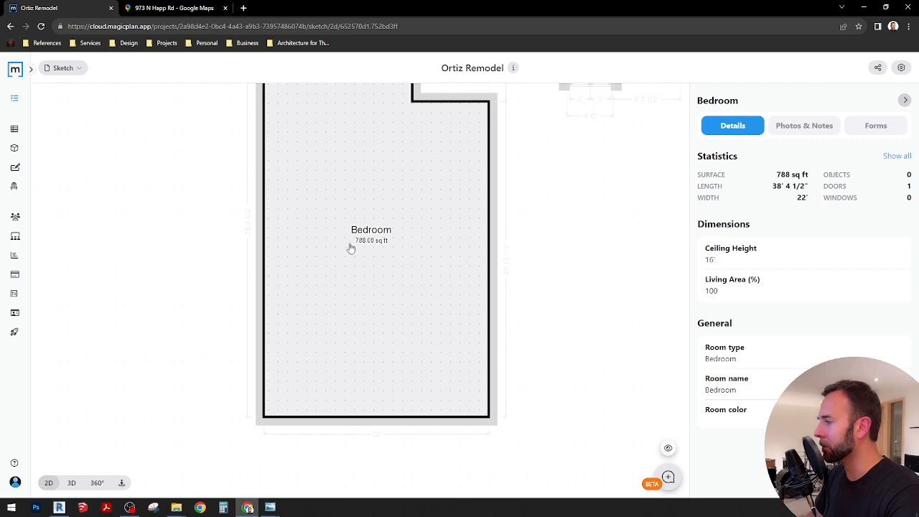
click(865, 7)
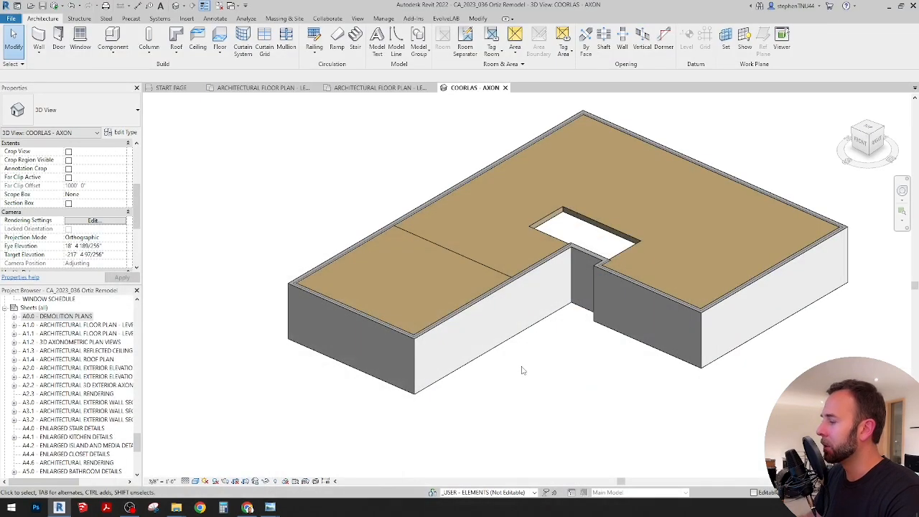
Open the Architectural Elevation - South view and bring the building and roof levels into view
shift+middle_drag(521, 371, 607, 403)
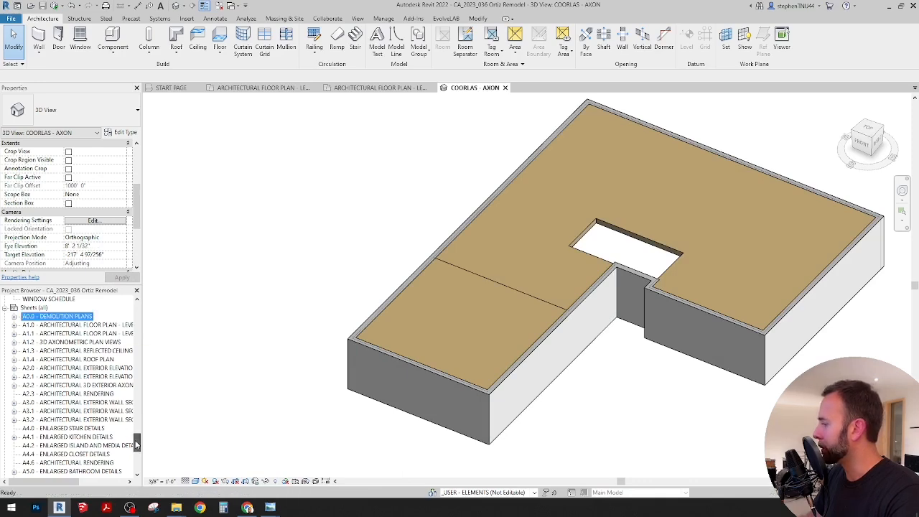
drag(136, 444, 138, 333)
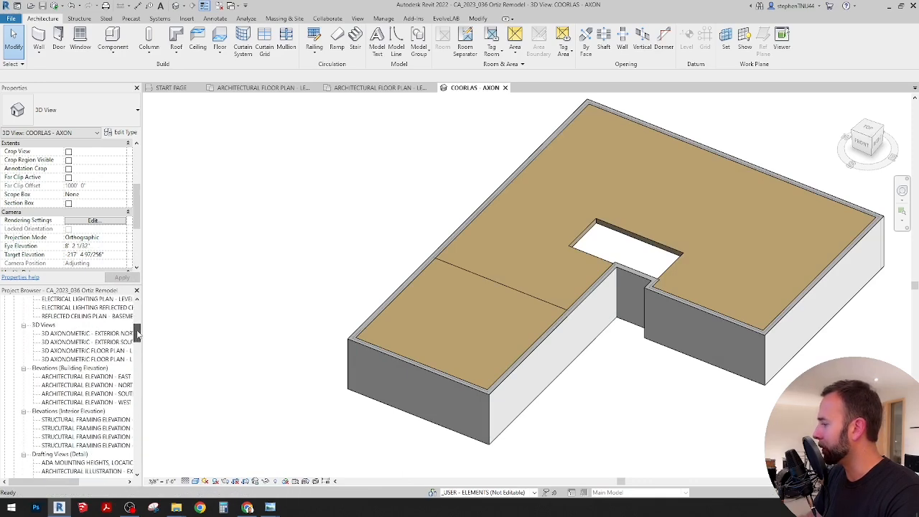
double_click(91, 394)
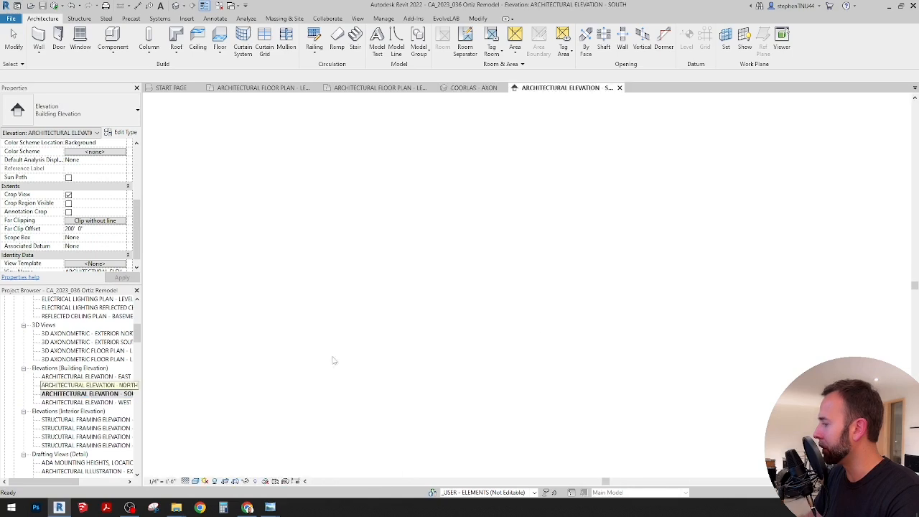
middle_drag(617, 425, 572, 395)
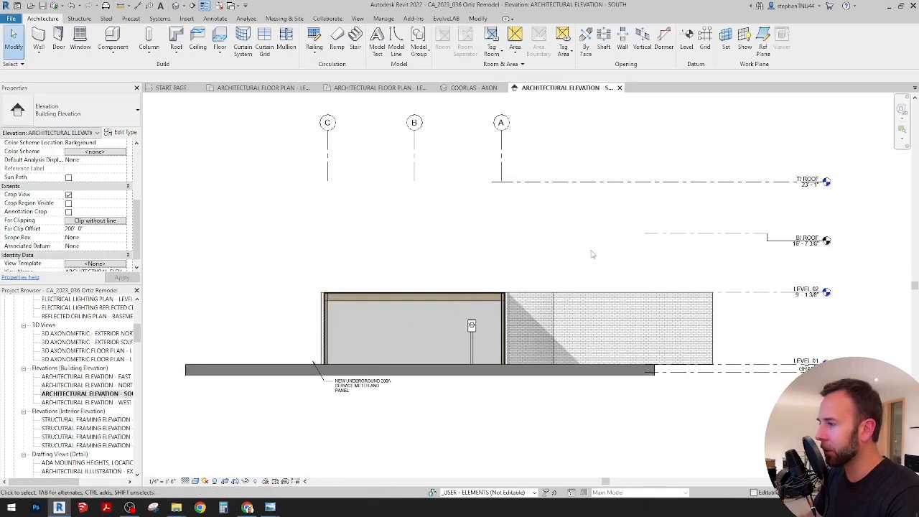
middle_drag(591, 254, 574, 259)
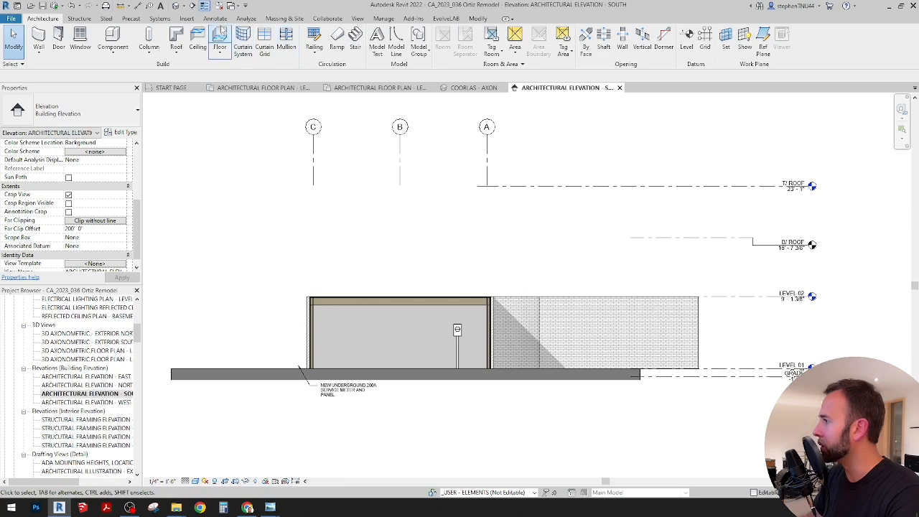
Draw a 16' vertical detail line up from Level 02 beside the brick wall, continuing horizontally from its top across the building
click(215, 19)
click(244, 44)
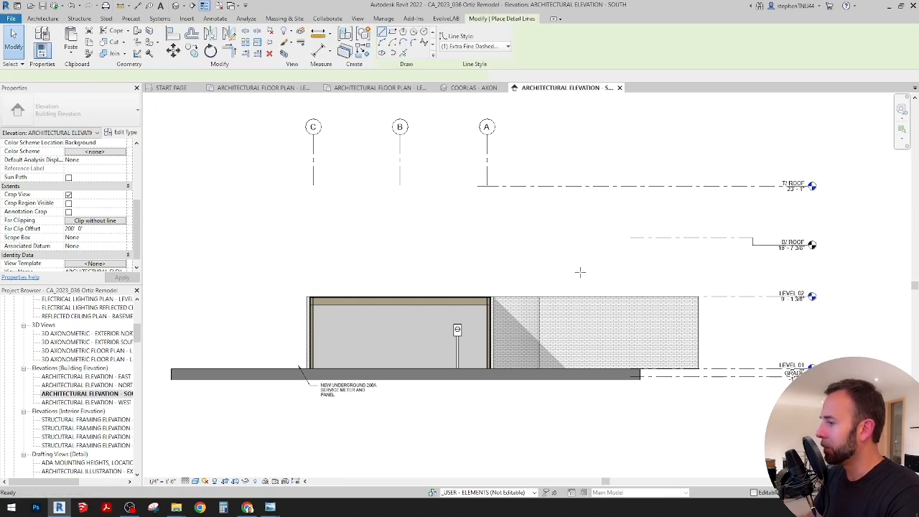
click(693, 295)
click(713, 296)
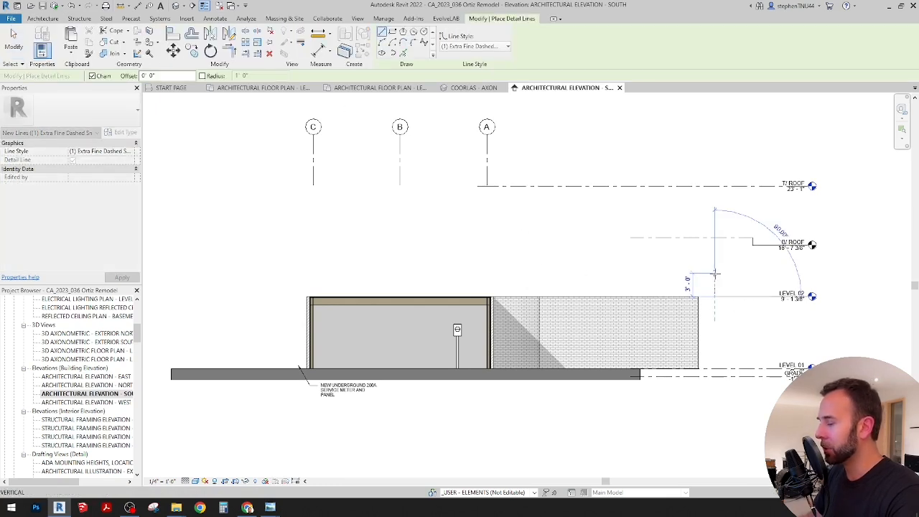
text(16)
key(Return)
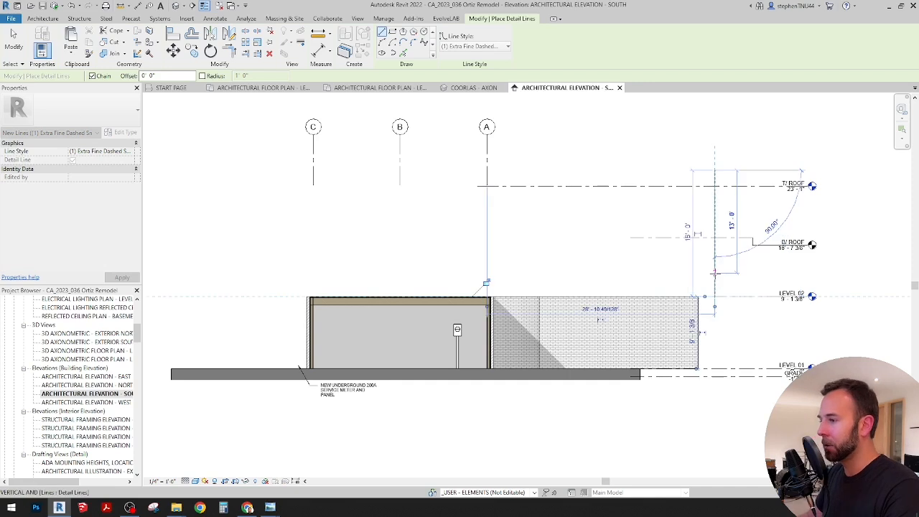
click(233, 170)
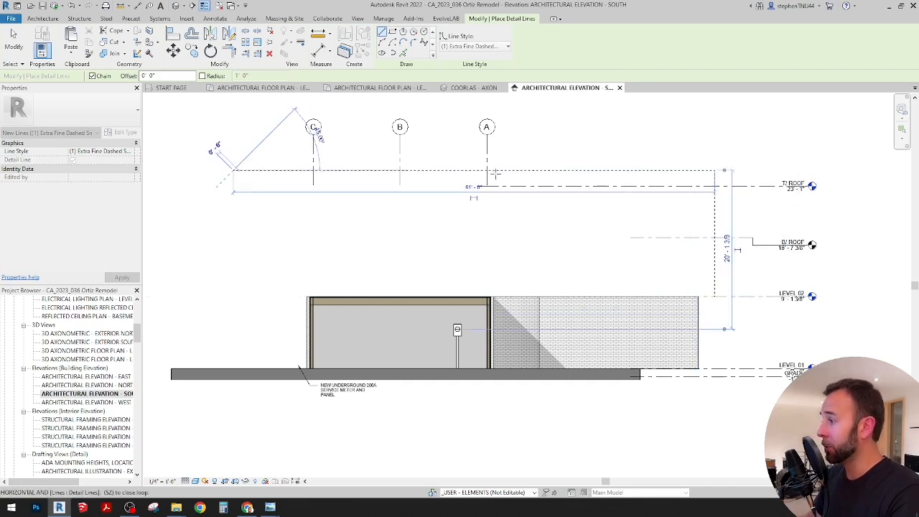
key(Escape)
key(Escape)
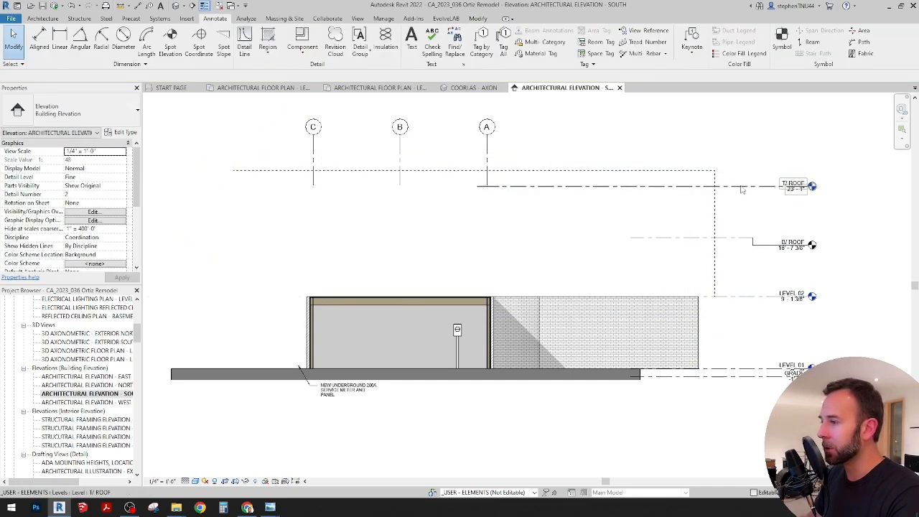
Align the T/ ROOF level to the horizontal dashed detail line
click(743, 186)
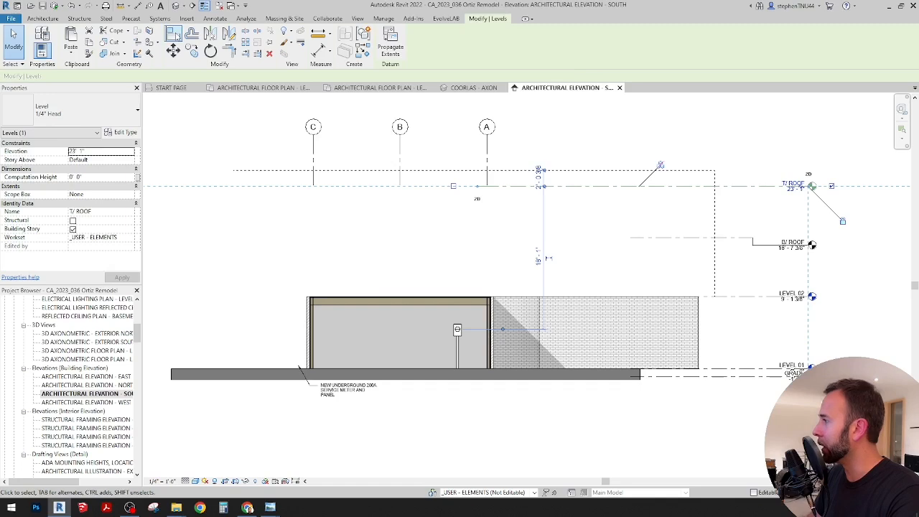
key(Escape)
key(a)
key(l)
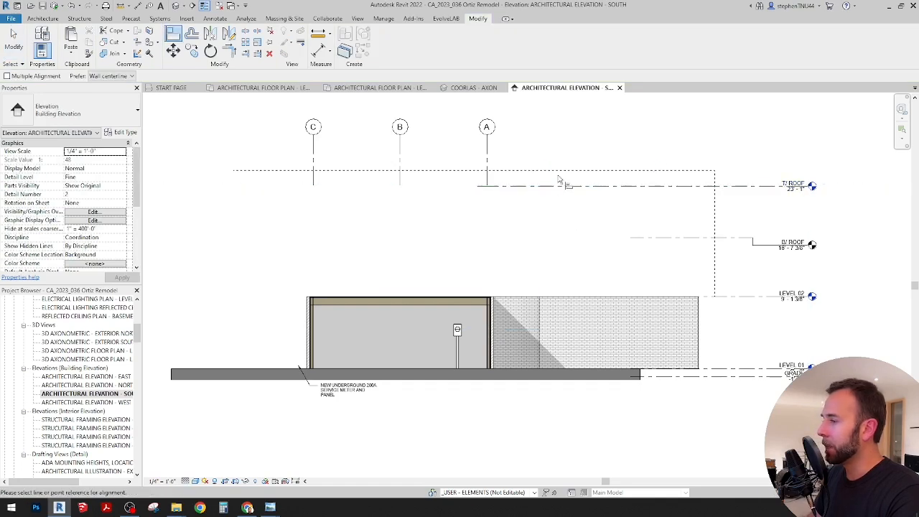
click(559, 172)
click(563, 186)
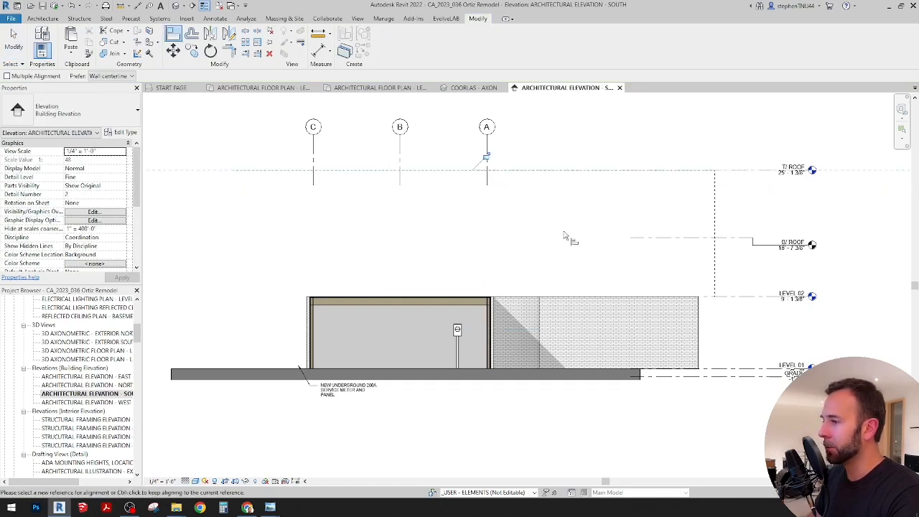
key(Escape)
Delete the chain of dashed detail lines from the south elevation
key(Tab)
click(714, 199)
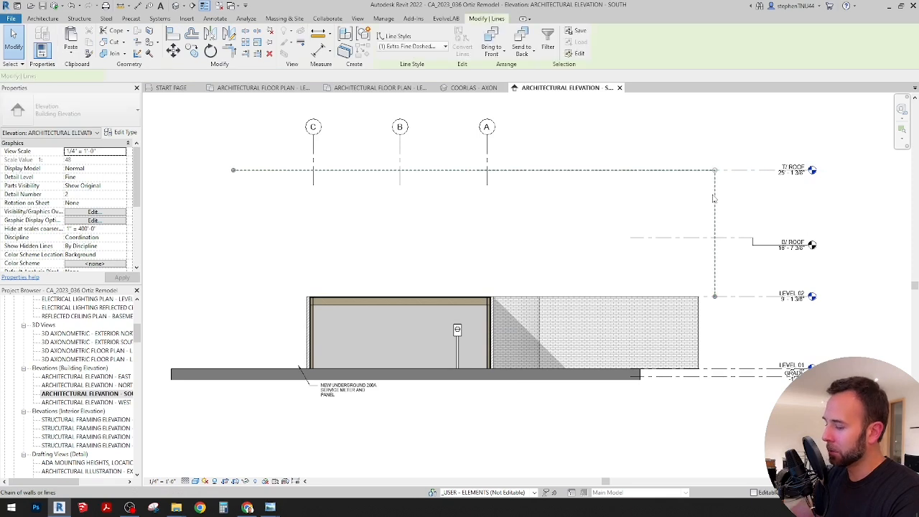
key(Delete)
middle_drag(693, 220, 690, 211)
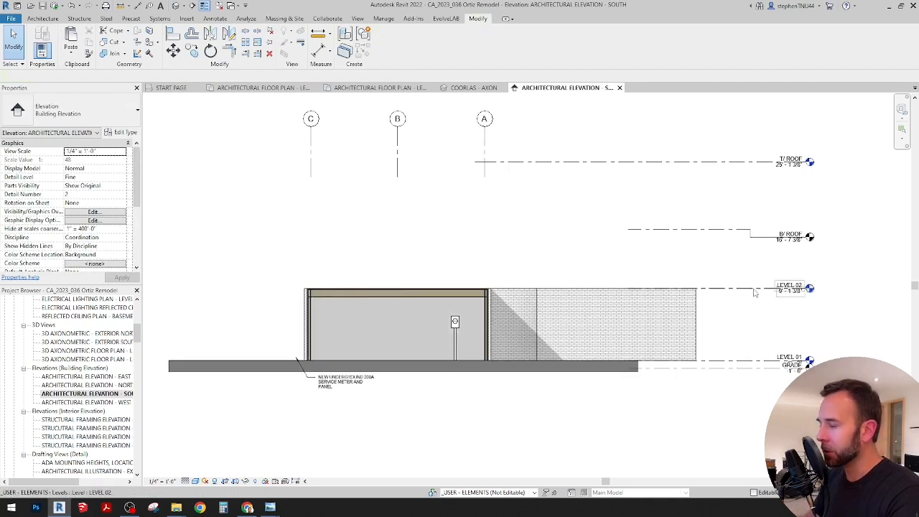
Switch to the Level 02 architectural floor plan and show the wing between grids 1 and 3
click(369, 88)
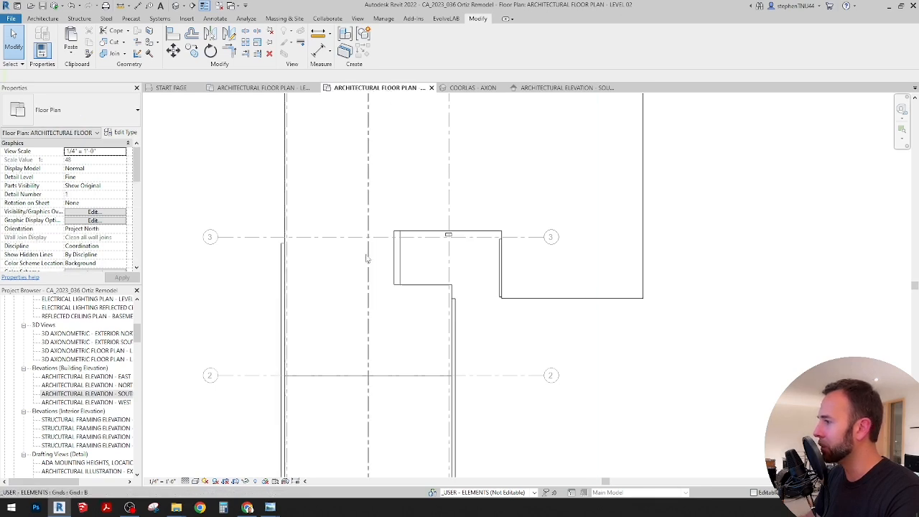
scroll(373, 263, down, 1)
middle_drag(389, 277, 431, 192)
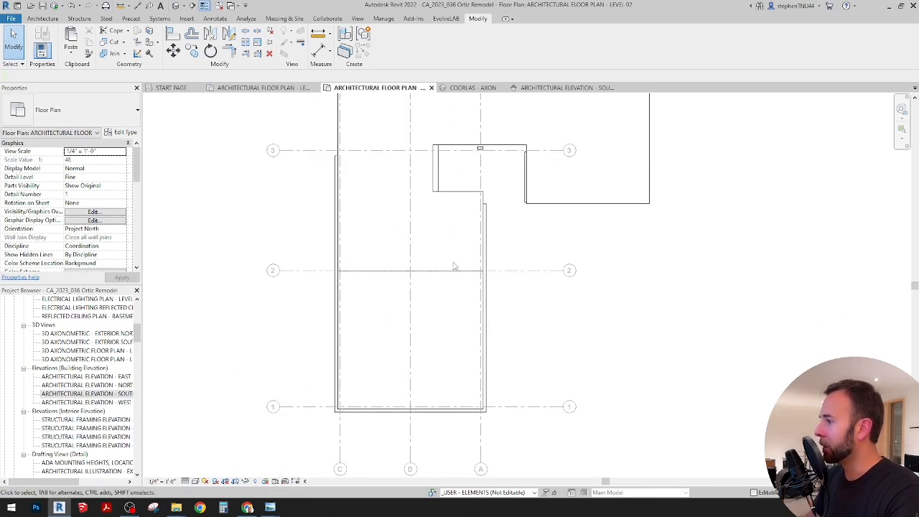
Switch to Google Maps in the browser and examine the house's roof layout in the aerial view
scroll(453, 266, down, 1)
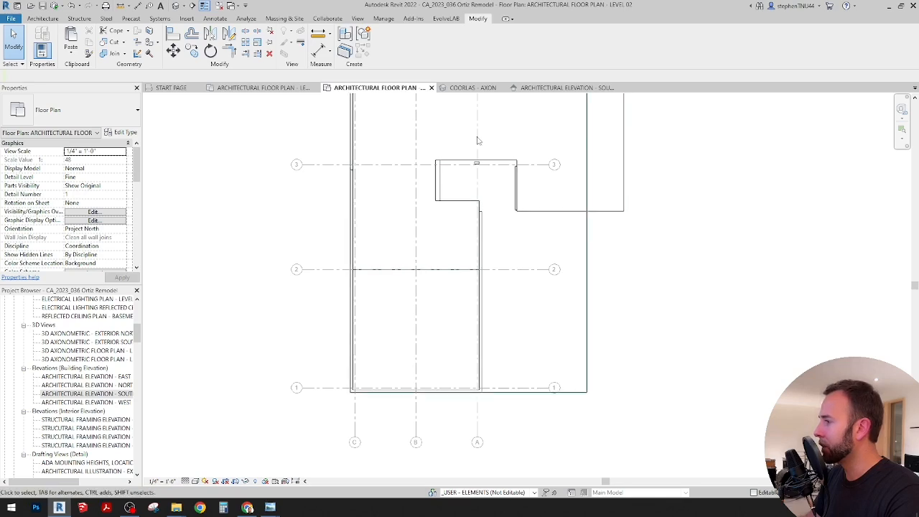
middle_drag(459, 189, 460, 258)
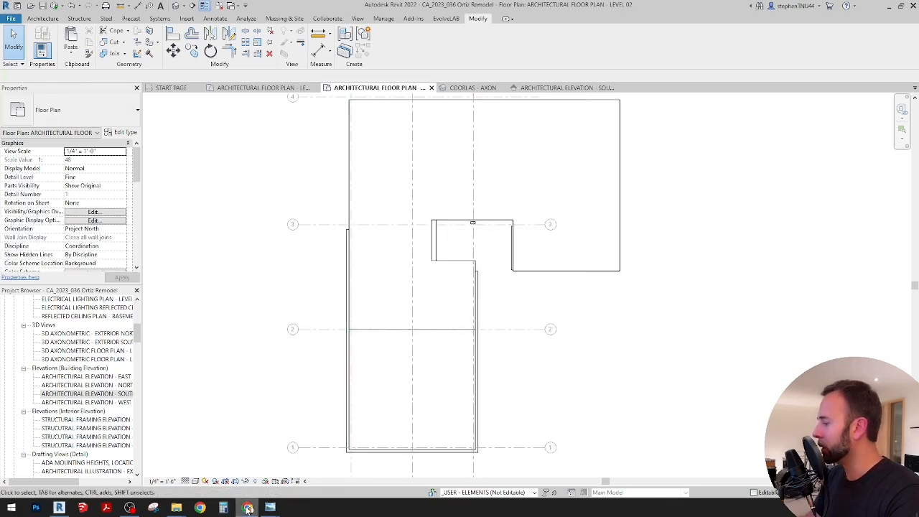
click(248, 507)
click(189, 8)
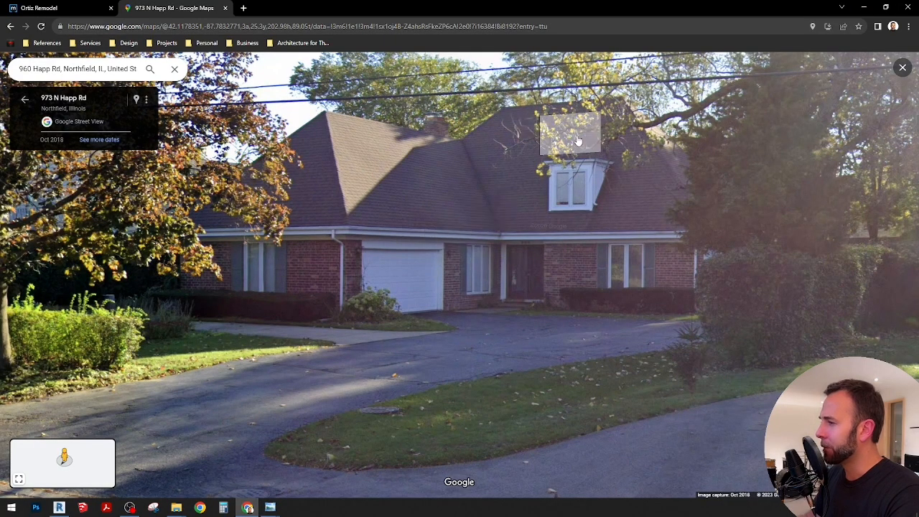
scroll(539, 322, down, 4)
scroll(538, 322, down, 3)
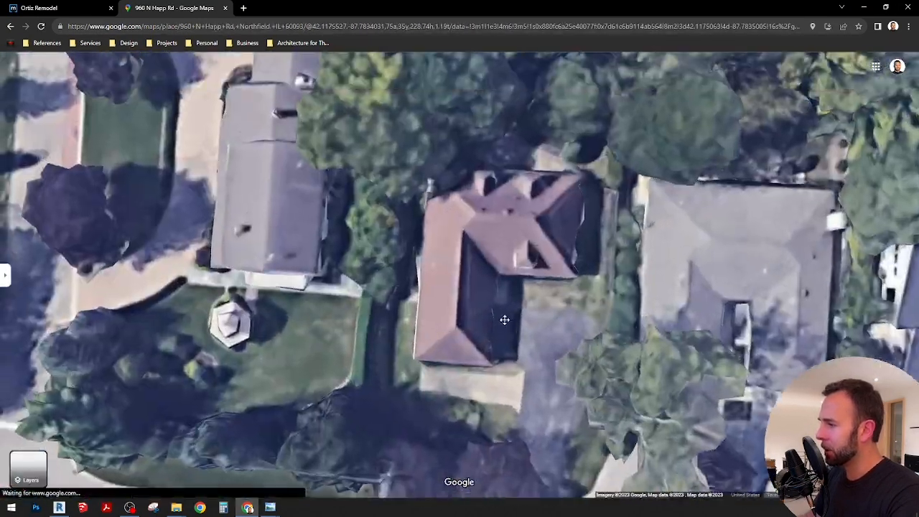
ctrl+drag(504, 319, 444, 293)
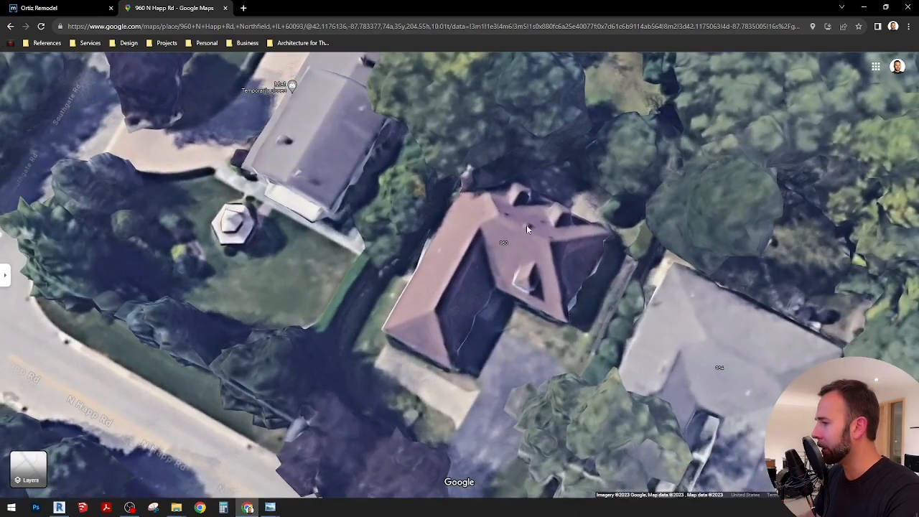
Return to Revit and bring up the Level 01 architectural floor plan
click(60, 507)
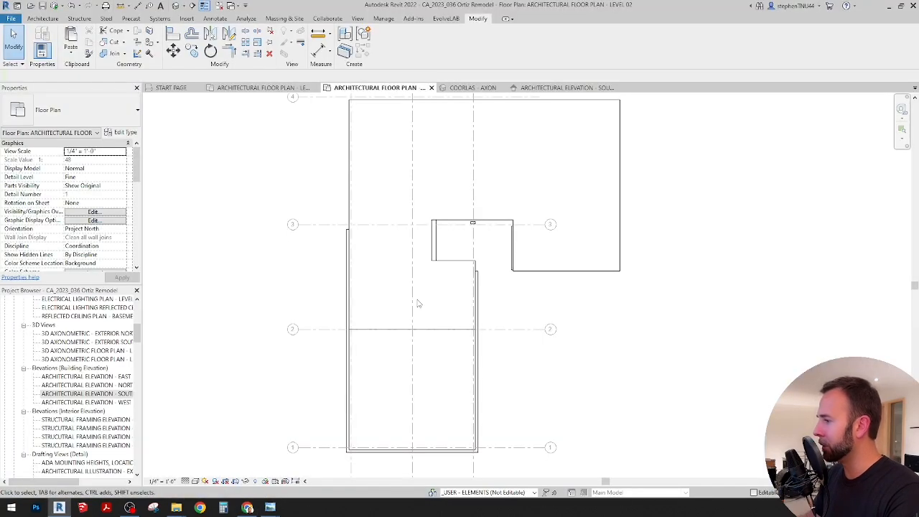
scroll(433, 302, up, 2)
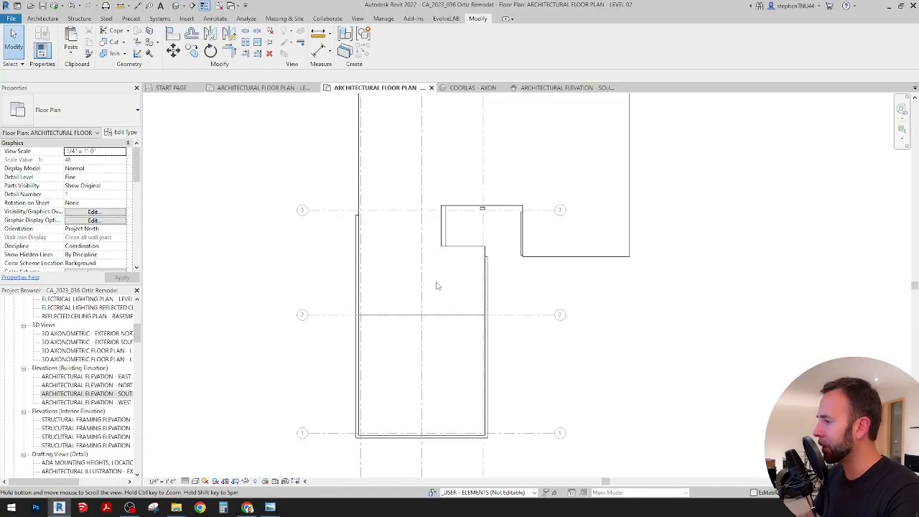
click(267, 87)
click(386, 87)
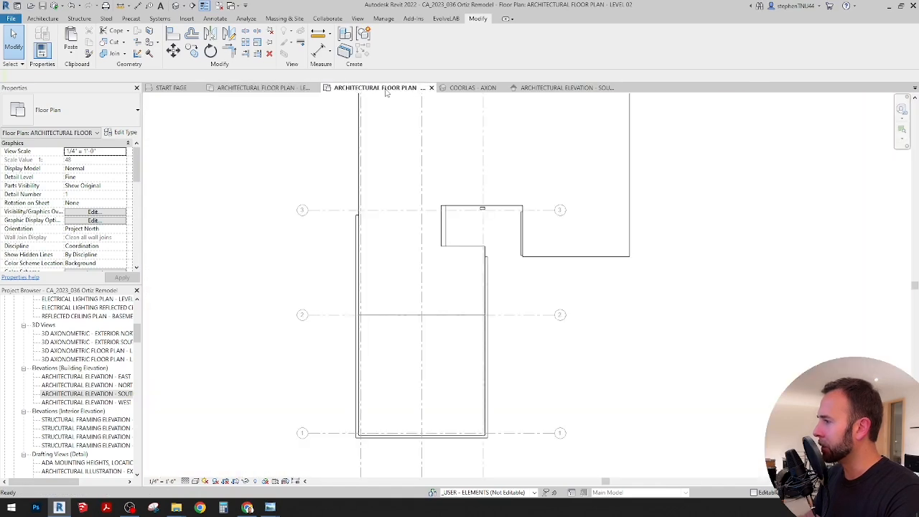
click(267, 88)
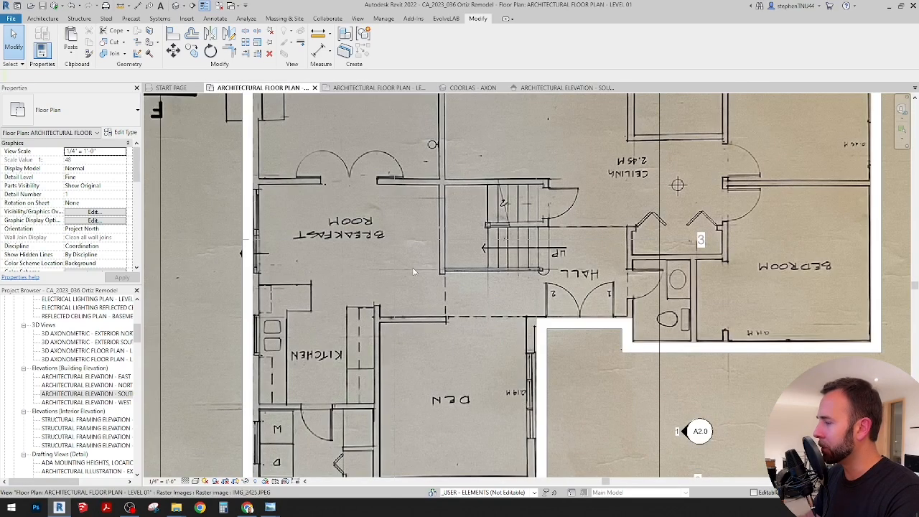
Hide the scanned first-floor plan image as an element in the Level 01 view
scroll(394, 279, down, 3)
right_click(739, 189)
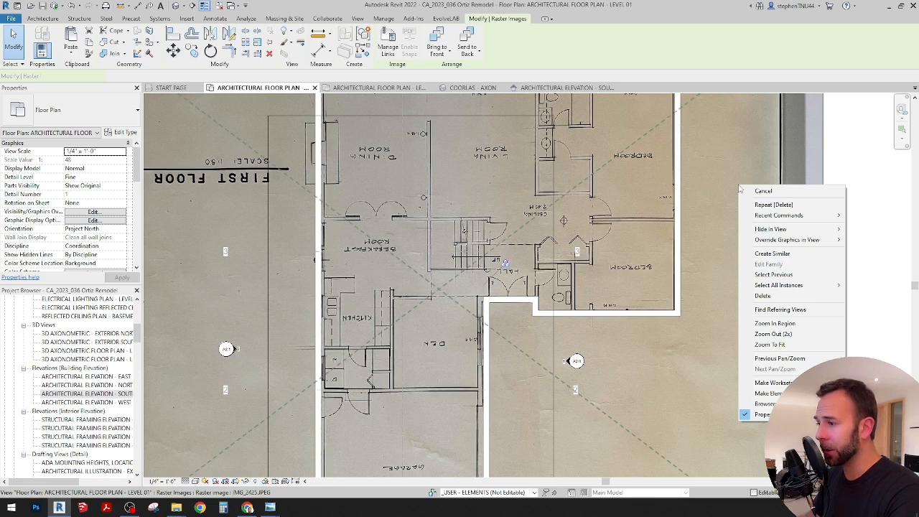
mouse_move(770, 229)
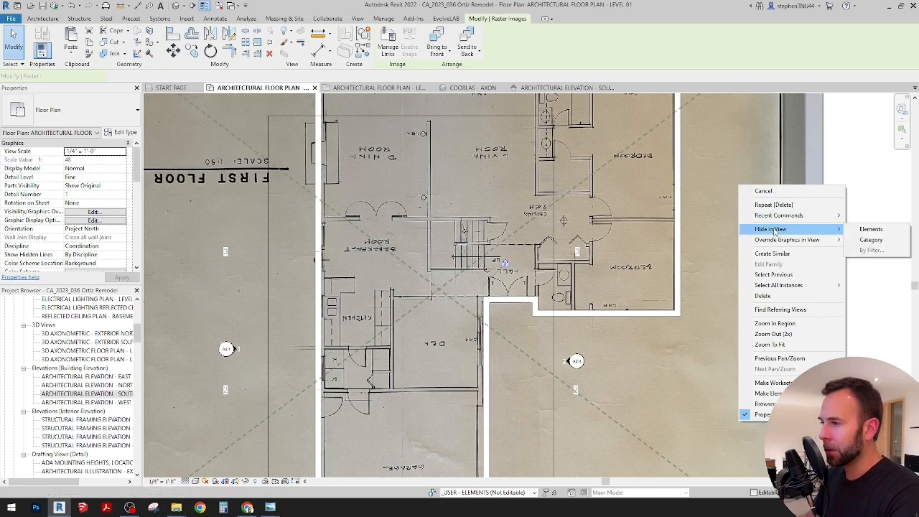
click(864, 229)
scroll(545, 244, down, 2)
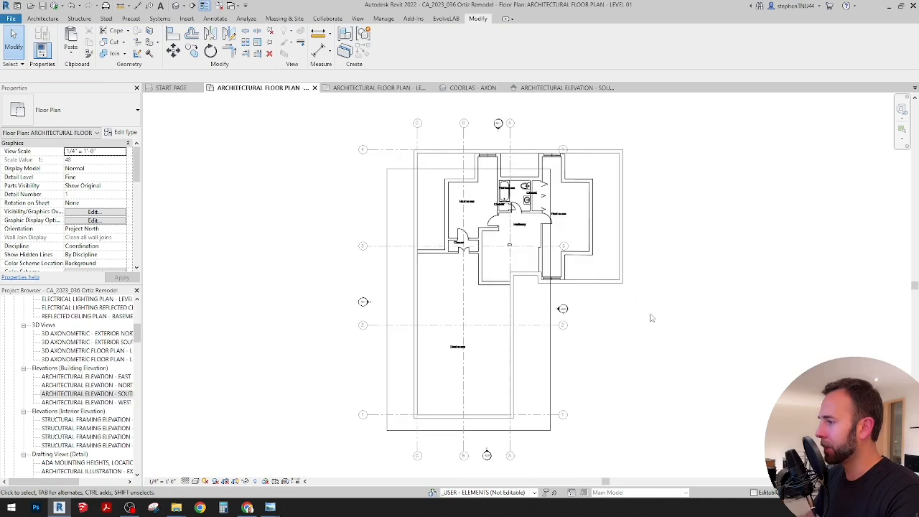
Override the imported 2nd Floor DXF drawing by element so it displays in halftone
right_click(445, 189)
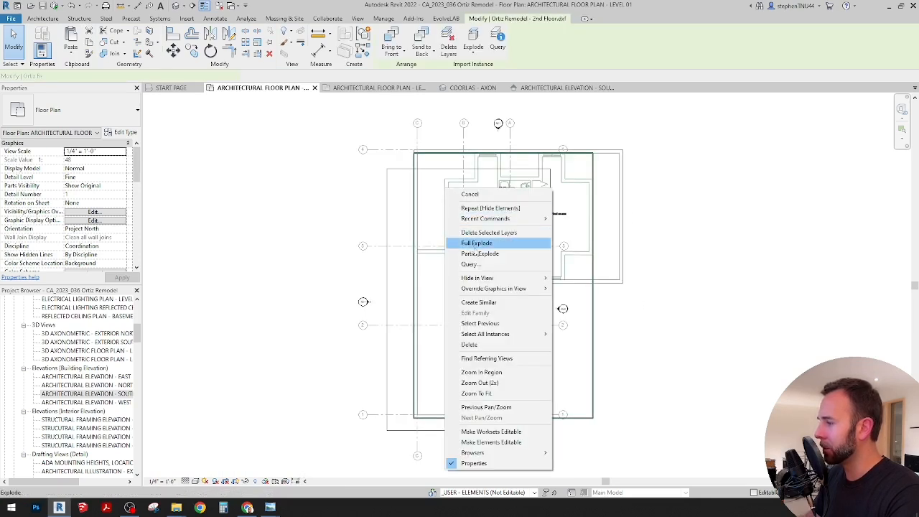
mouse_move(495, 290)
click(582, 288)
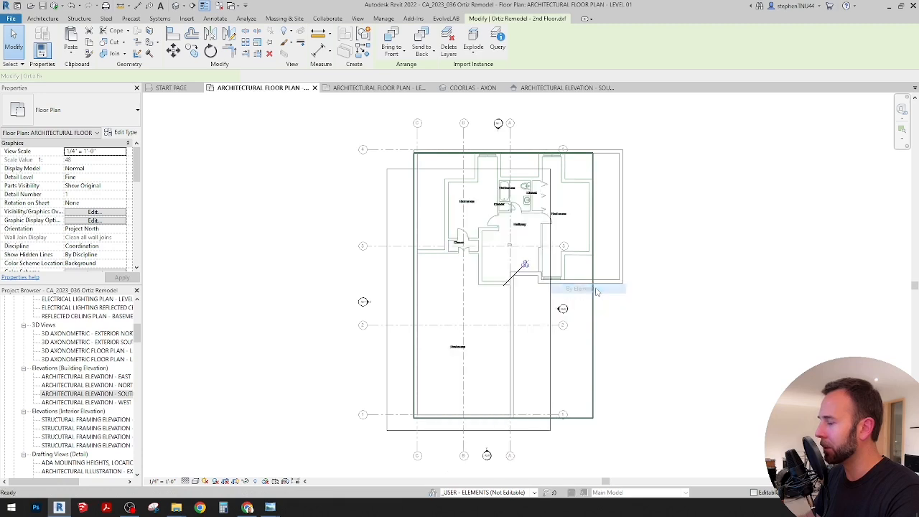
click(336, 133)
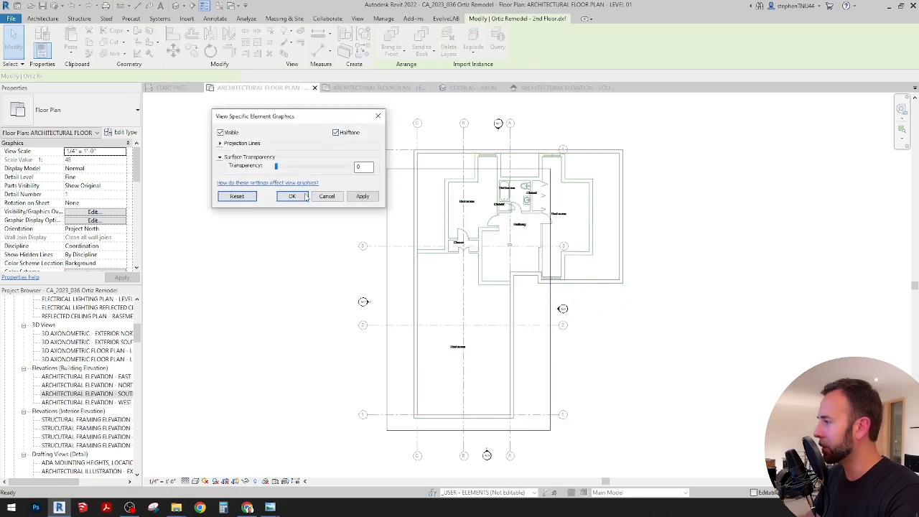
click(292, 196)
Extend the view's crop region north past grid 4 and east past the outer wall of the wider wing
middle_drag(551, 300, 543, 283)
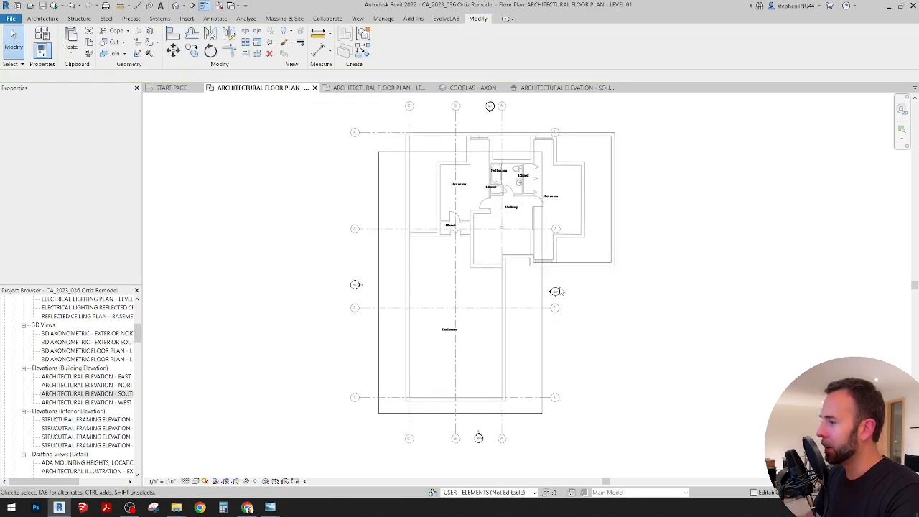
click(543, 283)
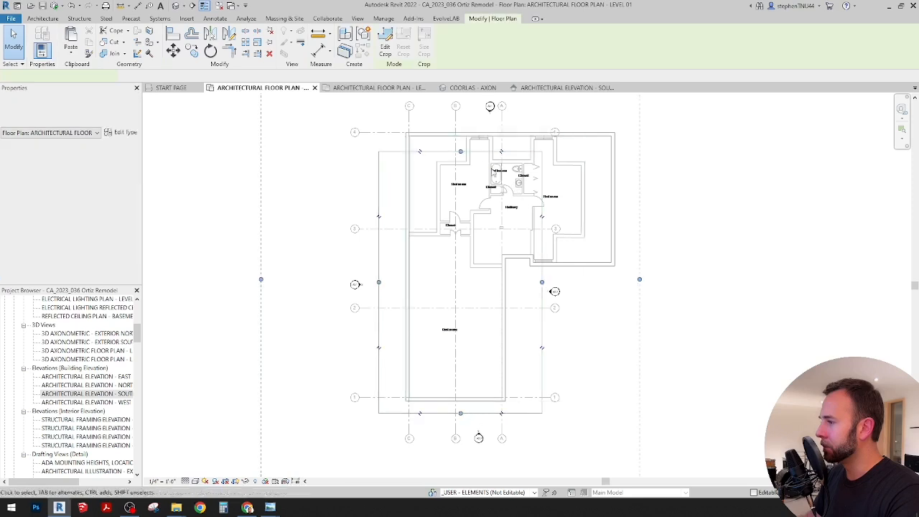
drag(460, 151, 457, 119)
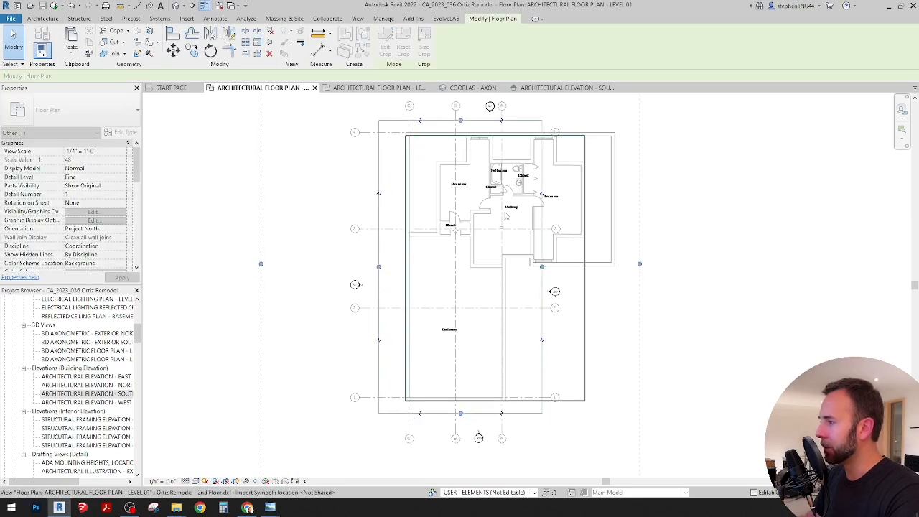
drag(542, 266, 625, 256)
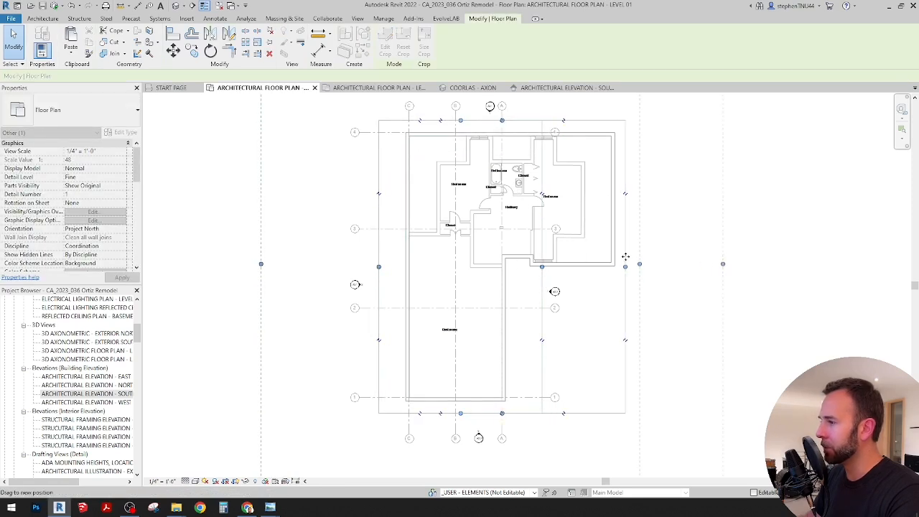
click(693, 318)
middle_drag(572, 287, 556, 295)
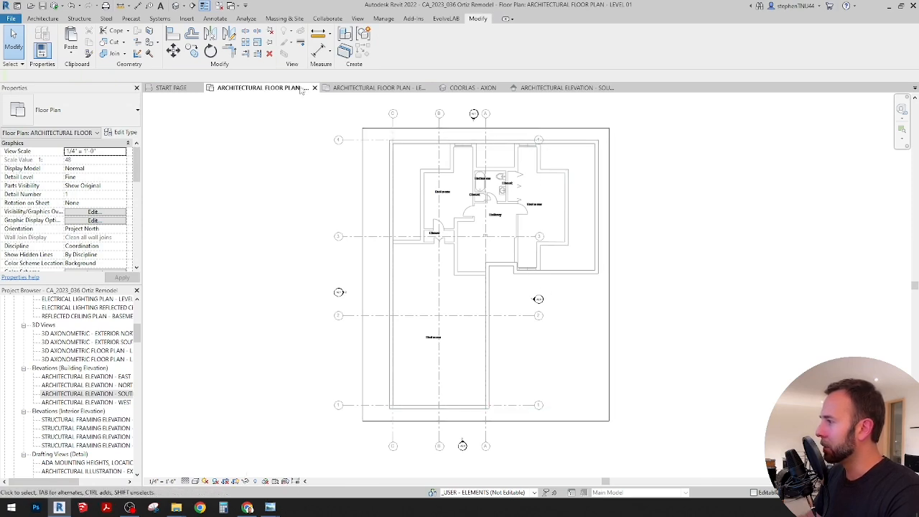
Start a Roof by Footprint with the type CA_Asphalt Shingle on 2X10 Wood Rafter, using Pick Lines for the boundary
click(41, 18)
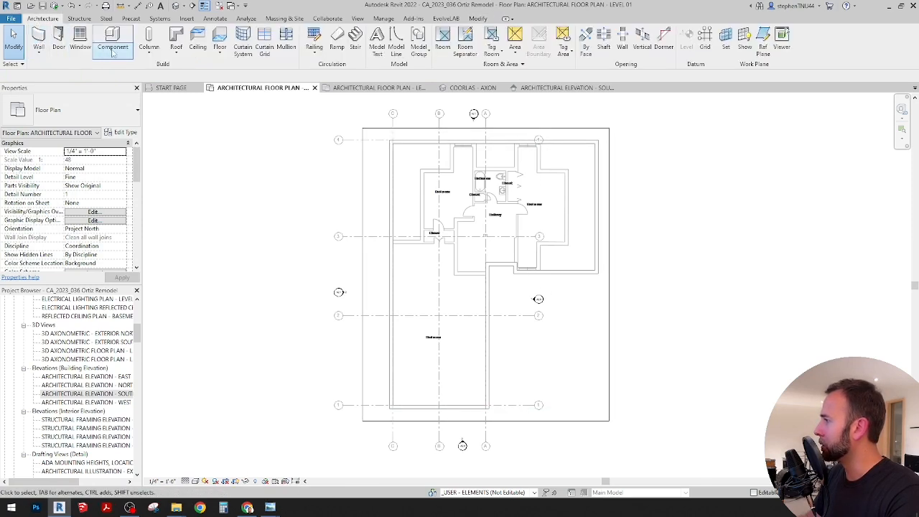
click(178, 51)
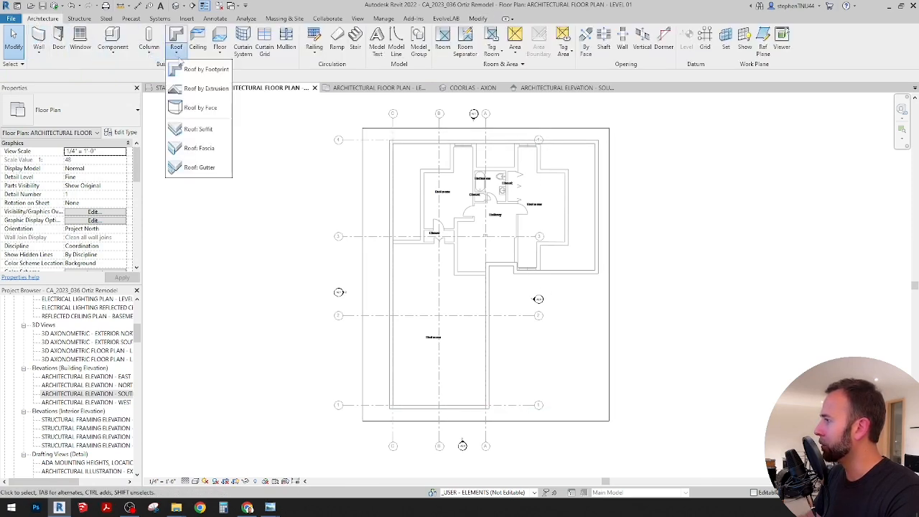
click(195, 69)
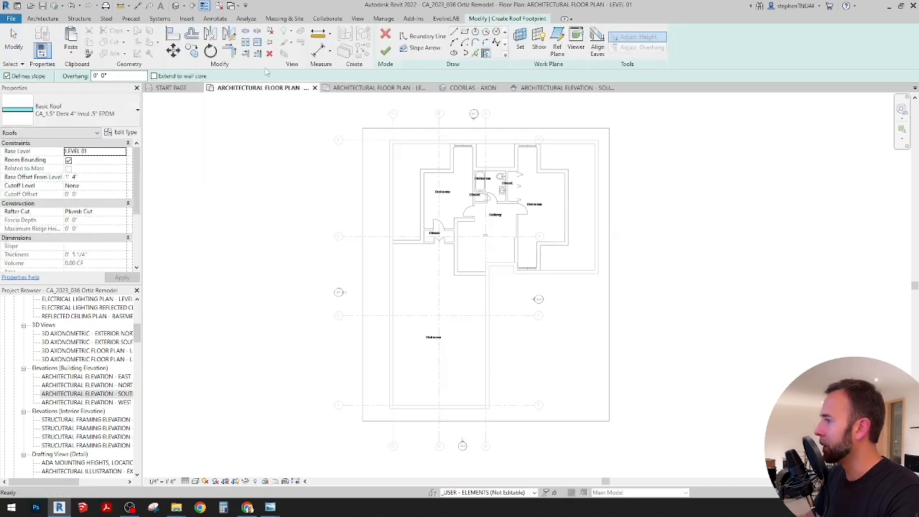
click(122, 113)
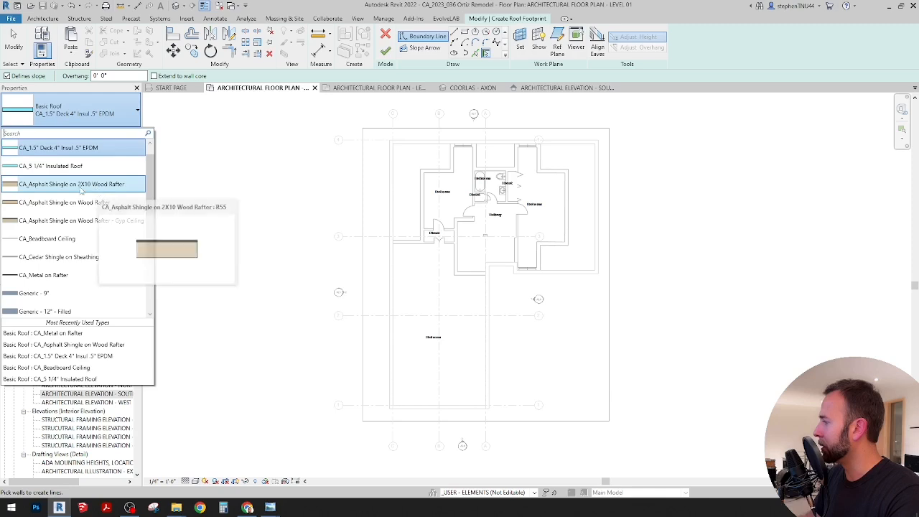
click(58, 184)
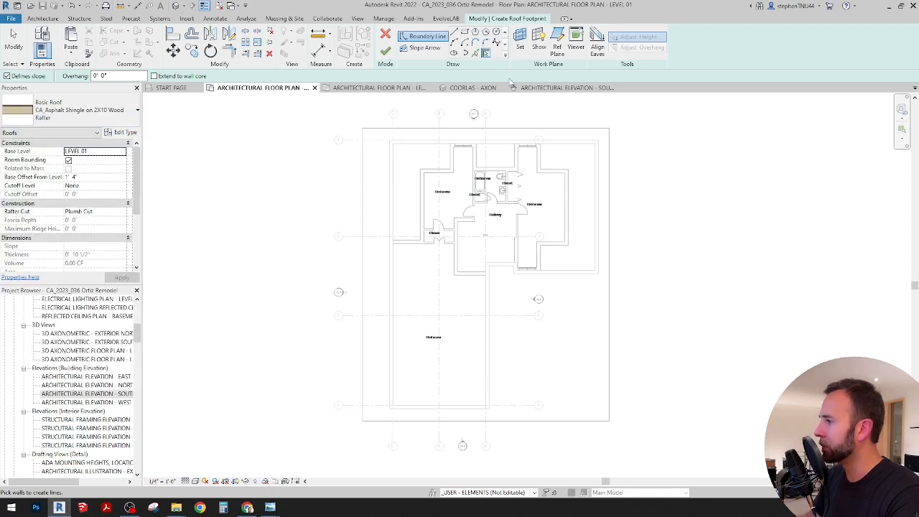
click(476, 53)
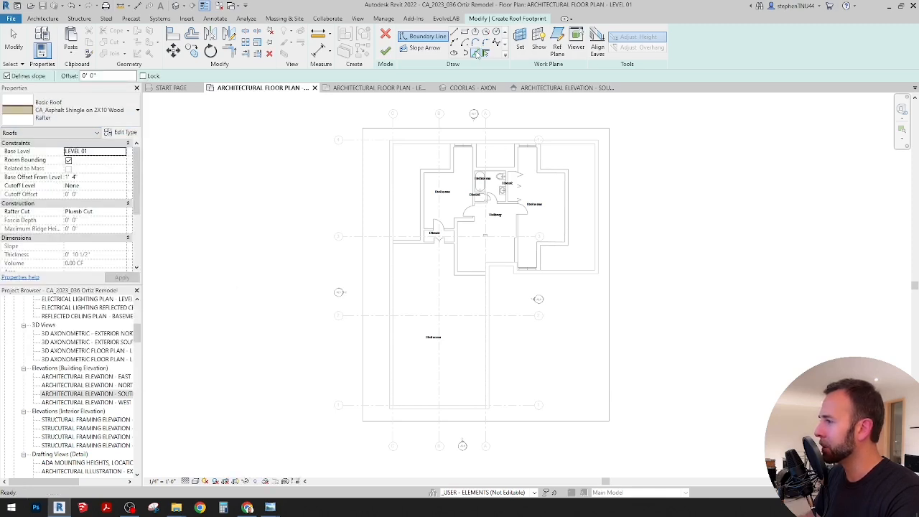
scroll(403, 151, up, 2)
scroll(403, 153, up, 1)
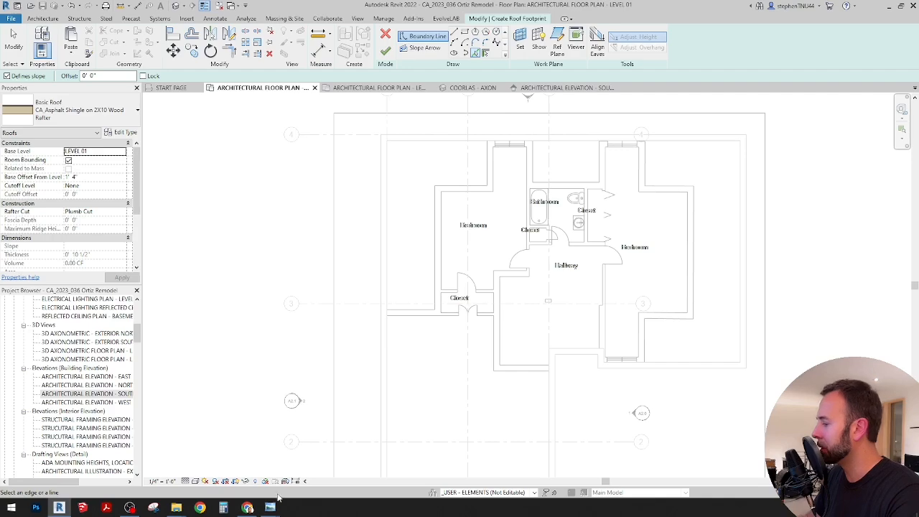
Switch to Google Maps in Chrome, examine the house's roof shape from above and its front eaves in Street View, and return to Revit
click(250, 510)
scroll(482, 390, up, 1)
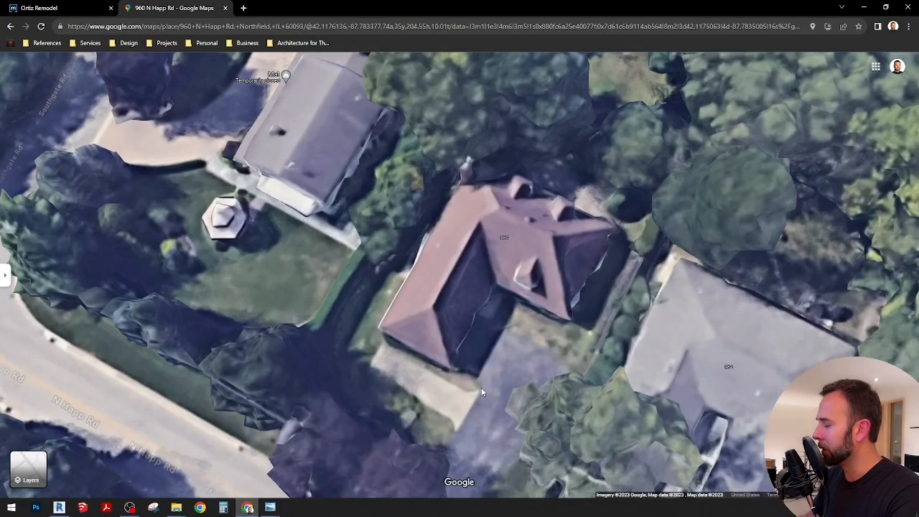
ctrl+drag(481, 249, 474, 360)
drag(480, 398, 417, 426)
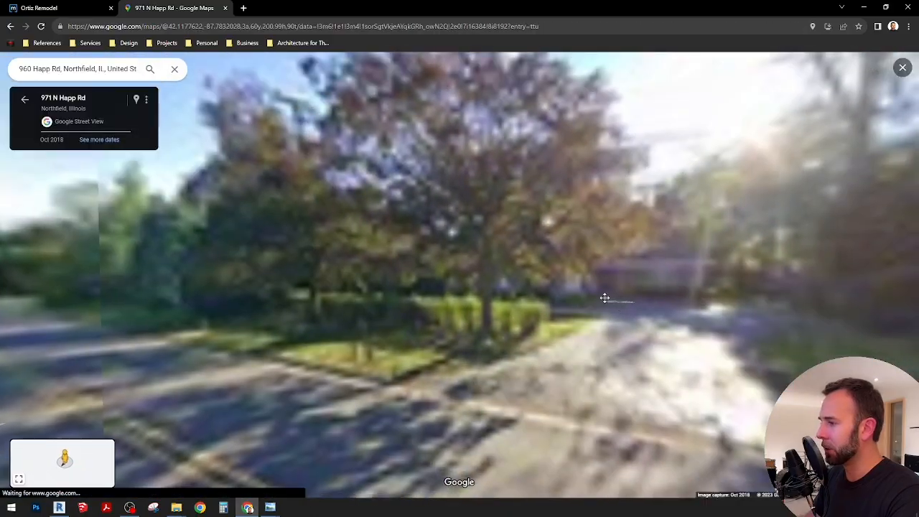
drag(605, 299, 377, 273)
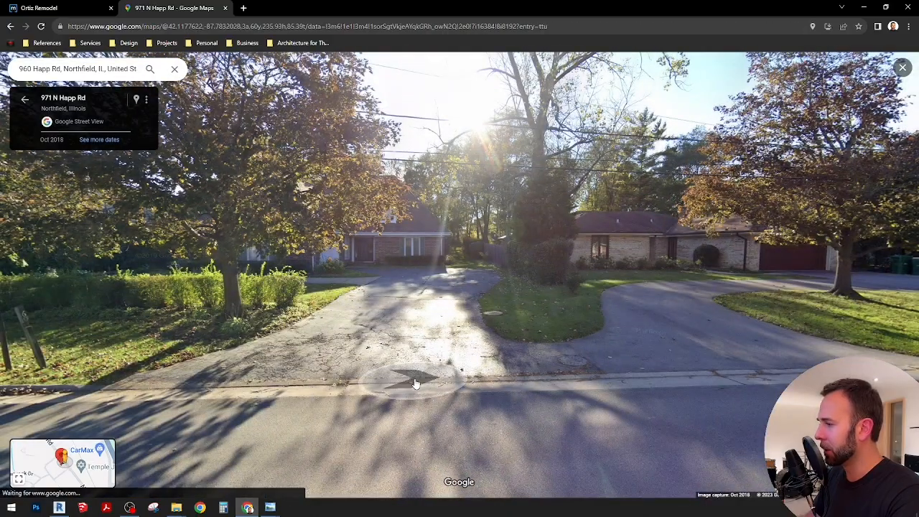
click(445, 244)
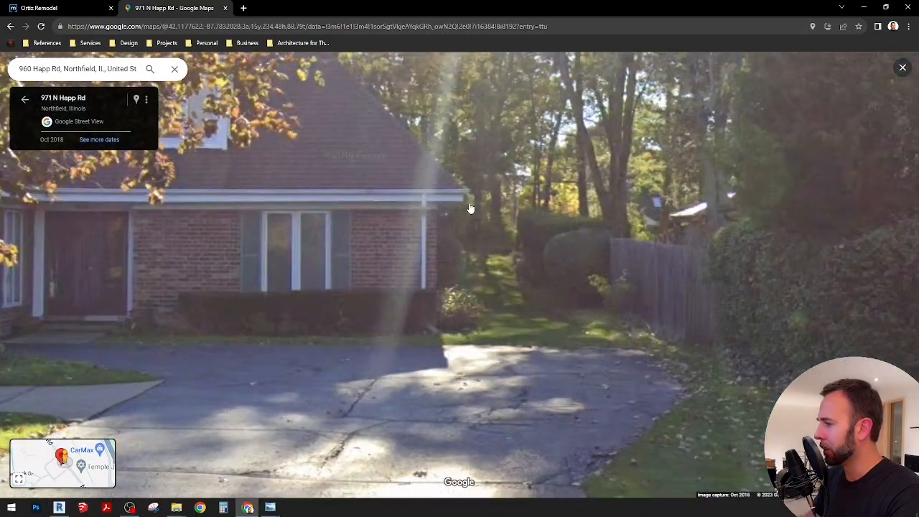
scroll(462, 213, down, 4)
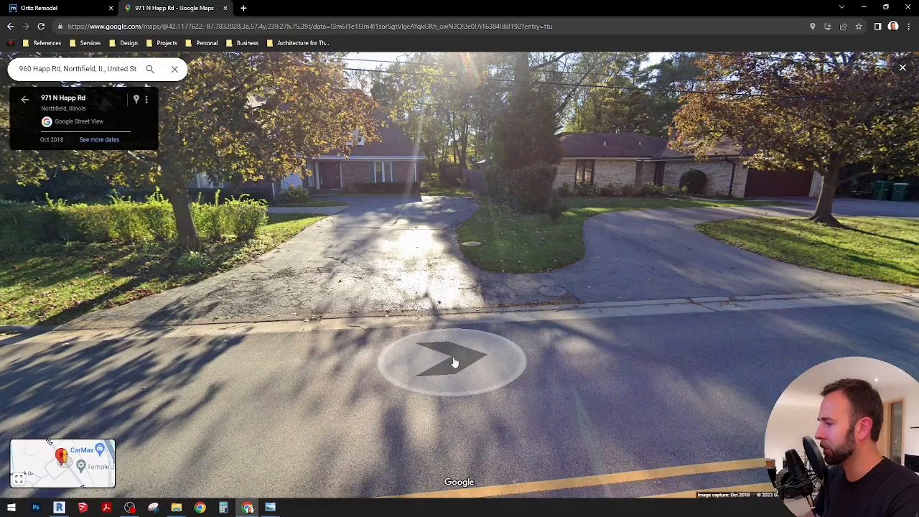
click(440, 363)
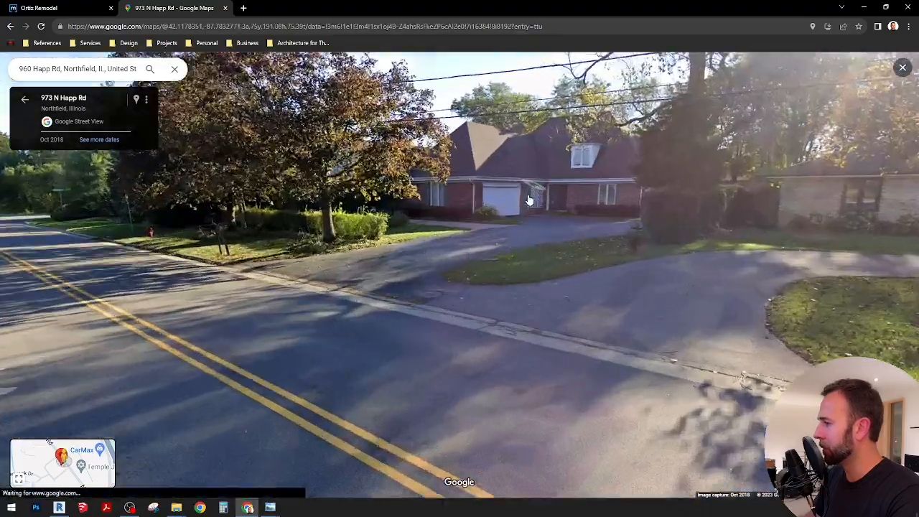
click(529, 200)
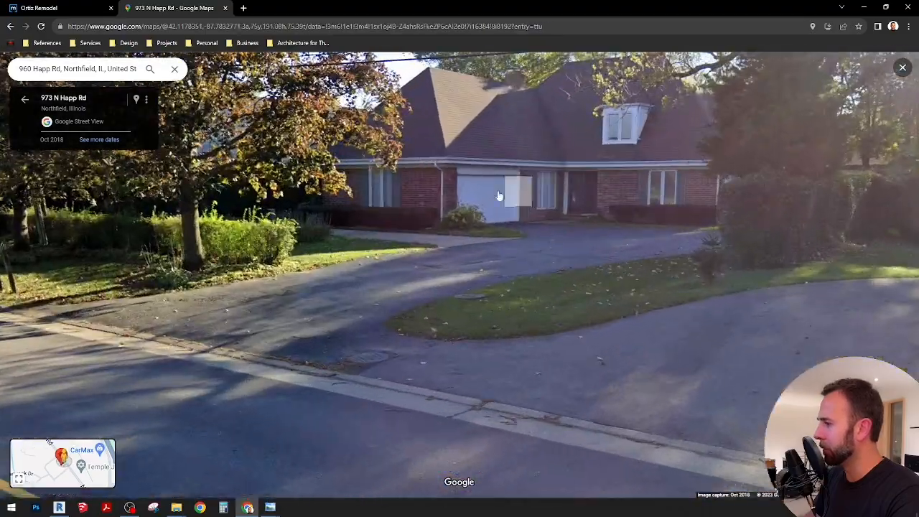
scroll(512, 300, down, 3)
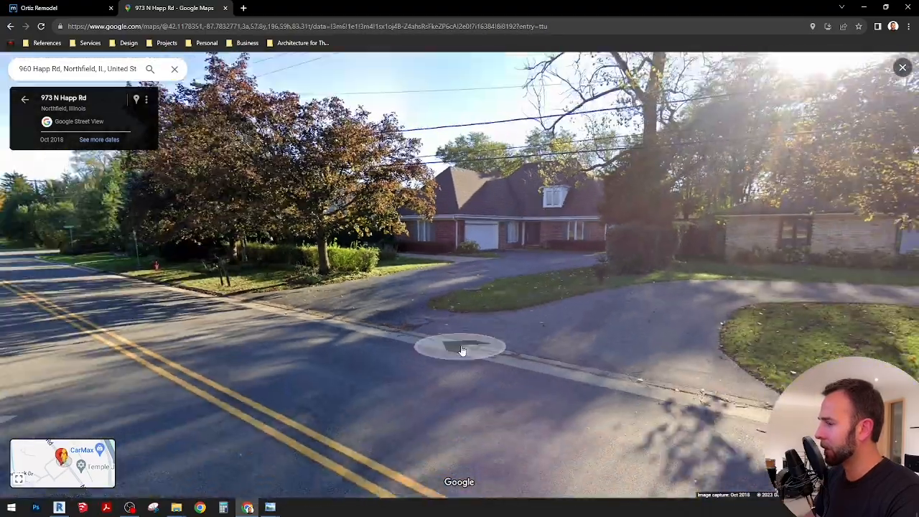
click(461, 349)
scroll(538, 235, up, 5)
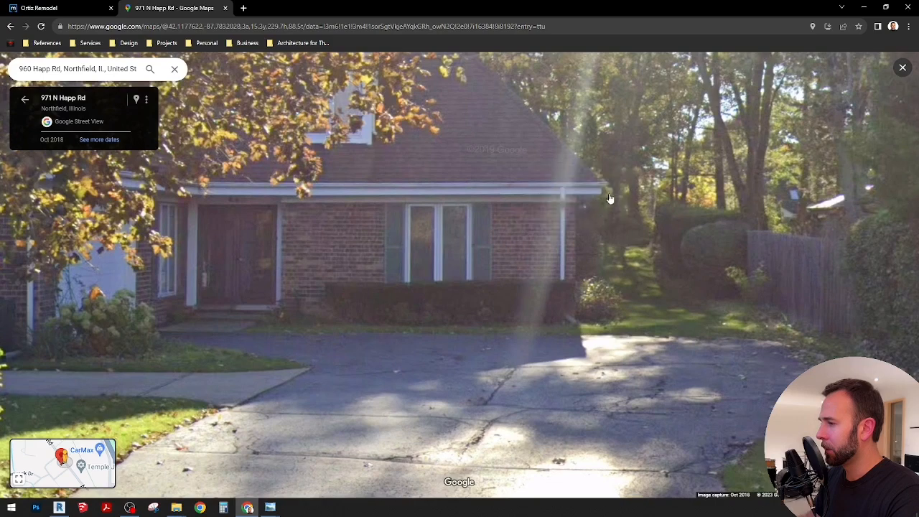
click(862, 8)
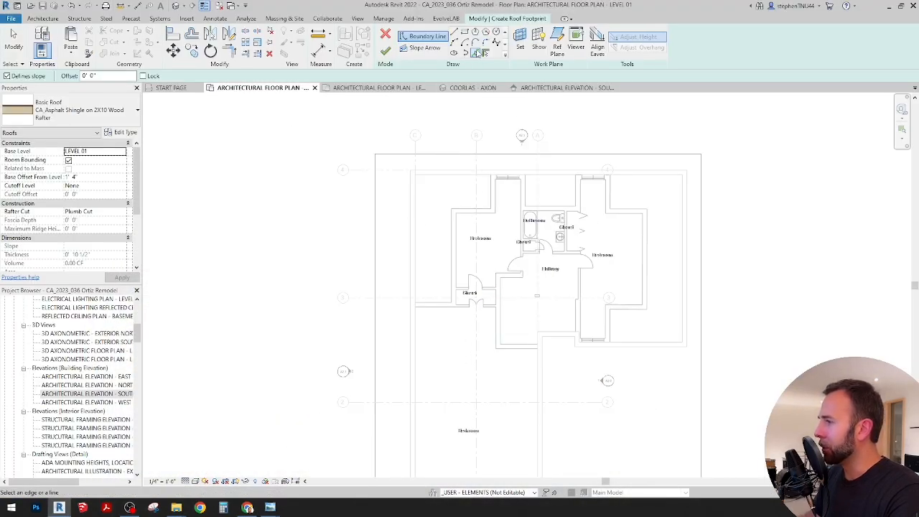
Pick the outer wall faces around both wings as slope-defining roof boundary lines with a 0' 0" offset, leaving out the short jog at the inner corner
click(412, 218)
click(435, 173)
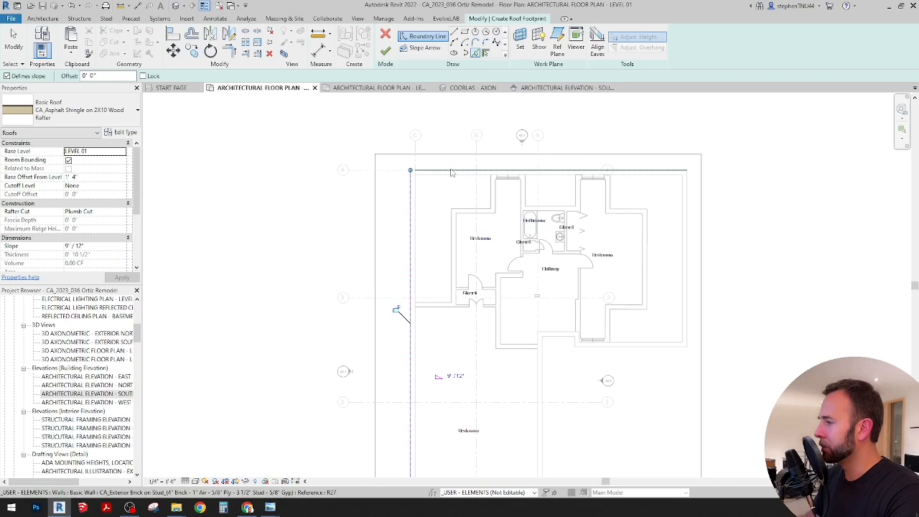
click(681, 201)
click(632, 347)
middle_drag(562, 308, 543, 193)
click(523, 281)
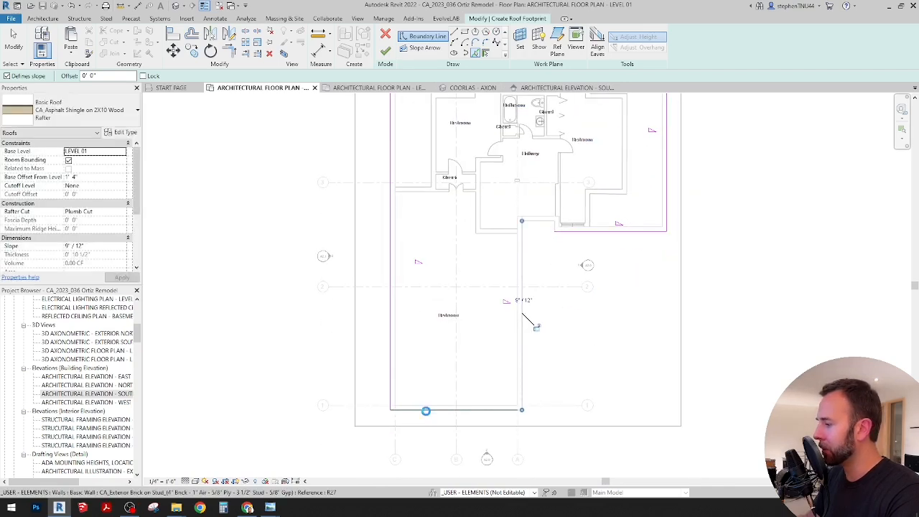
scroll(527, 285, down, 3)
key(Escape)
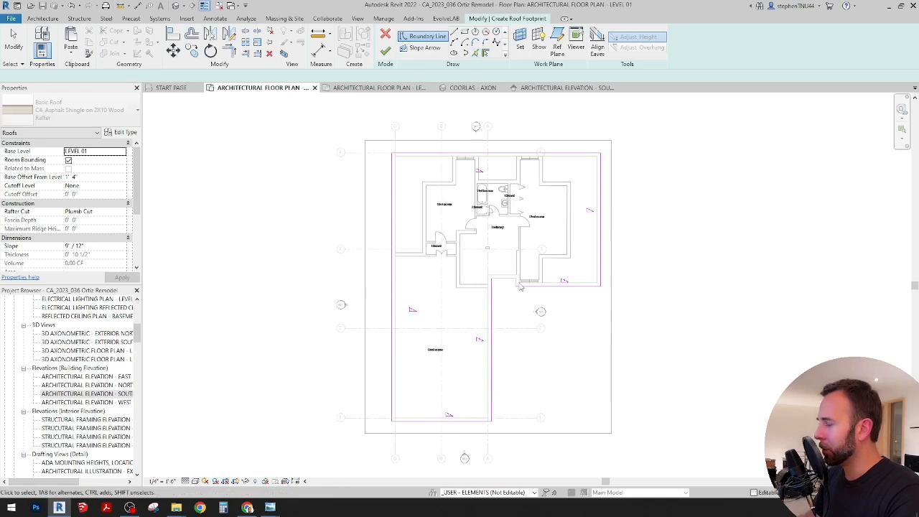
key(Escape)
Set the roof's base offset from level to 0' 0" and try to finish the footprint sketch
scroll(338, 230, down, 2)
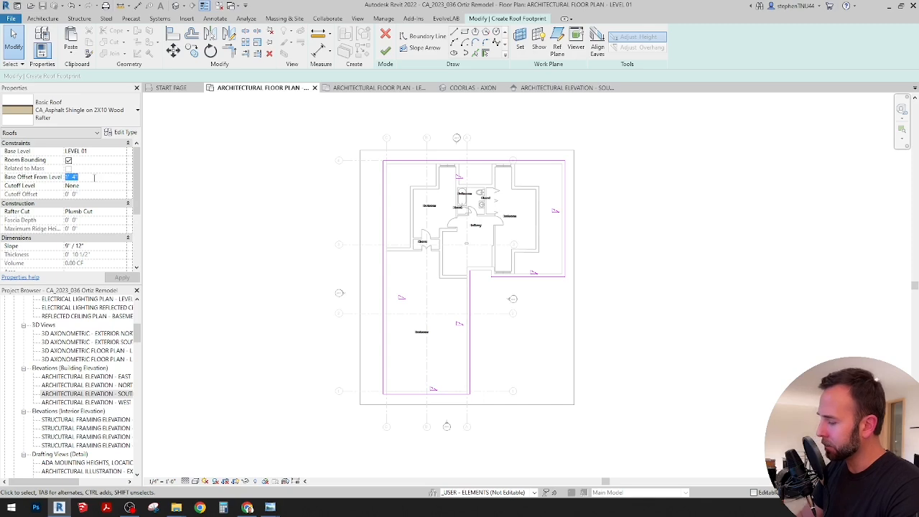
key(Return)
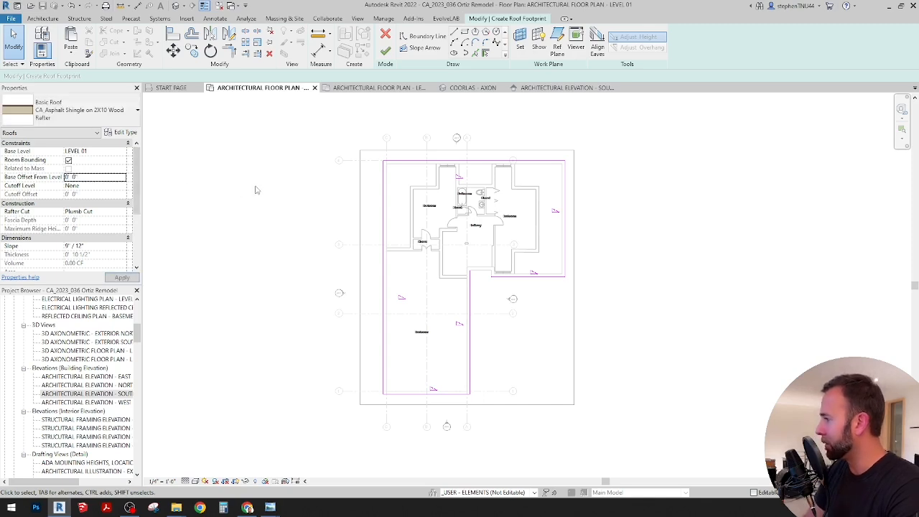
click(385, 51)
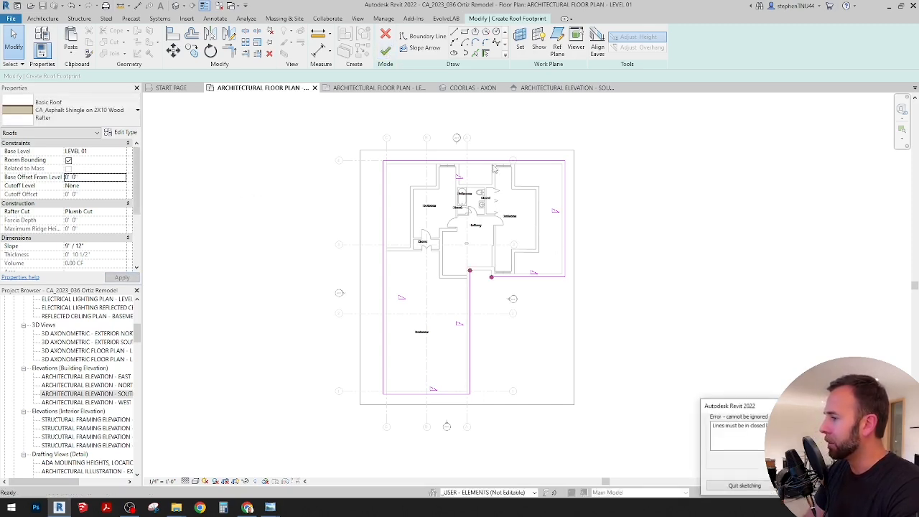
click(865, 486)
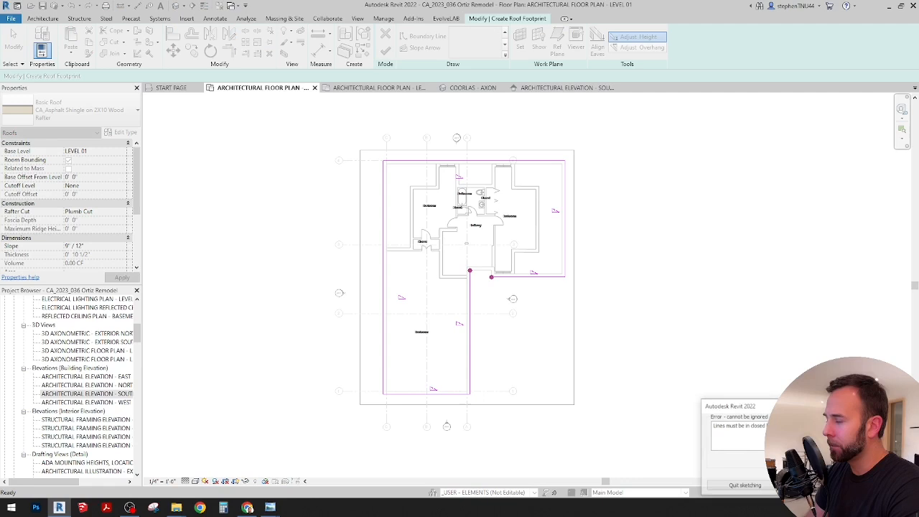
Trim the two open boundary lines at the inner corner of the L into one corner and finish the roof footprint
click(229, 51)
click(471, 302)
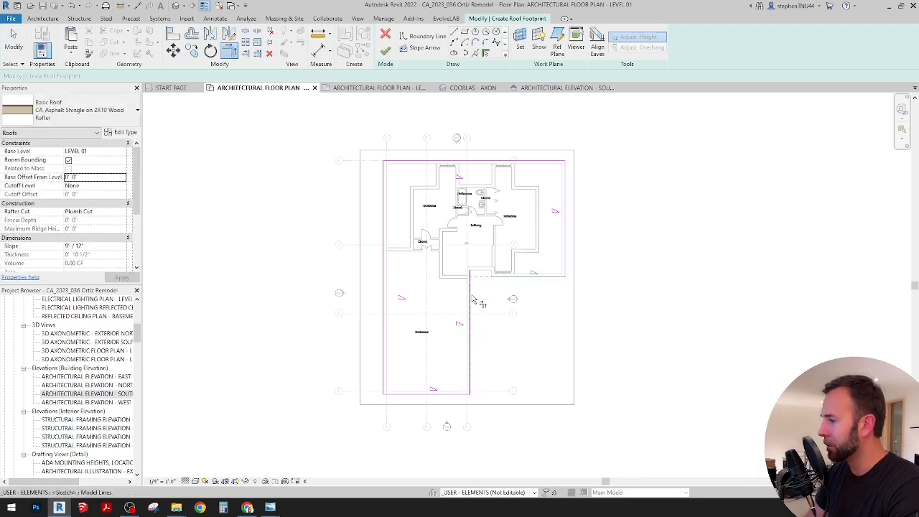
click(485, 276)
click(386, 51)
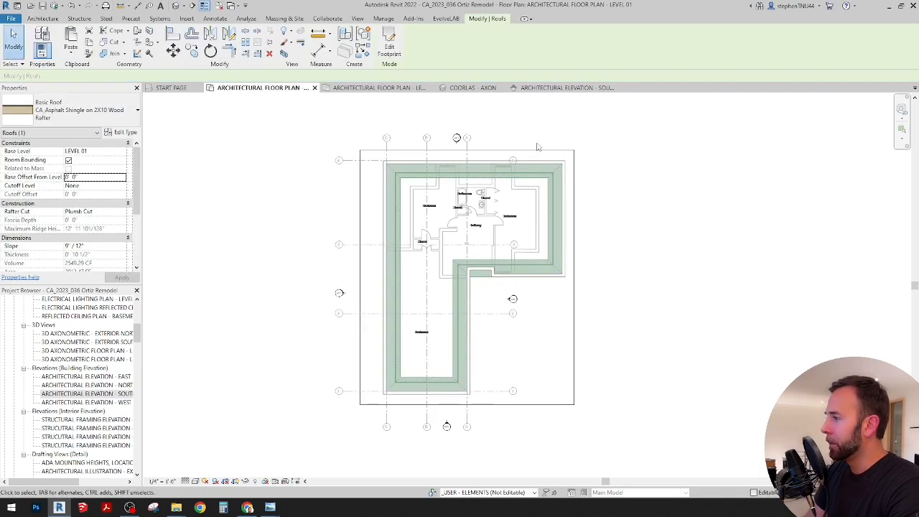
In the COORLAS - AXON 3D view, set the new roof's base level to B/ ROOF
click(473, 87)
shift+middle_drag(574, 359, 639, 356)
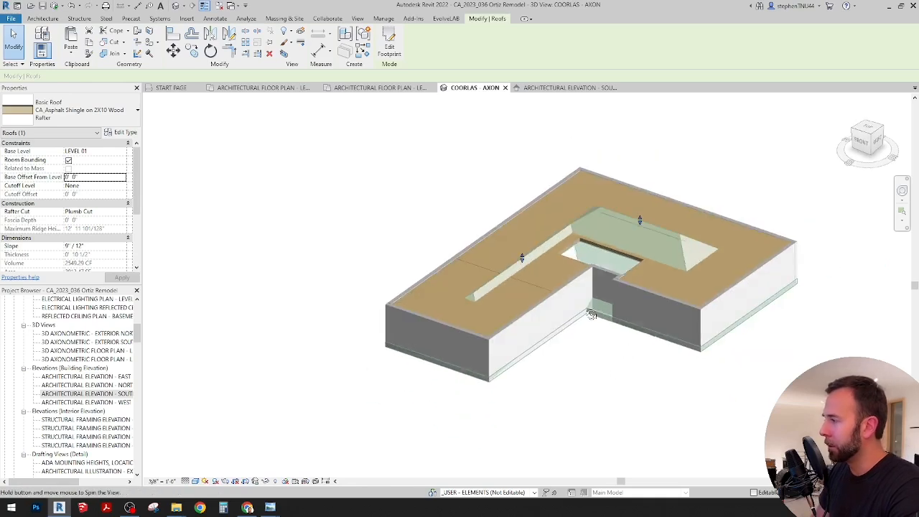
click(122, 152)
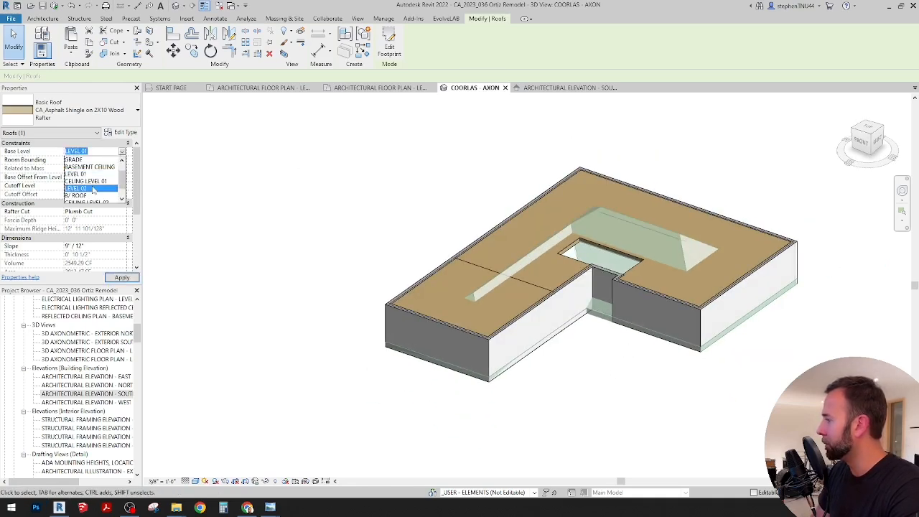
click(93, 189)
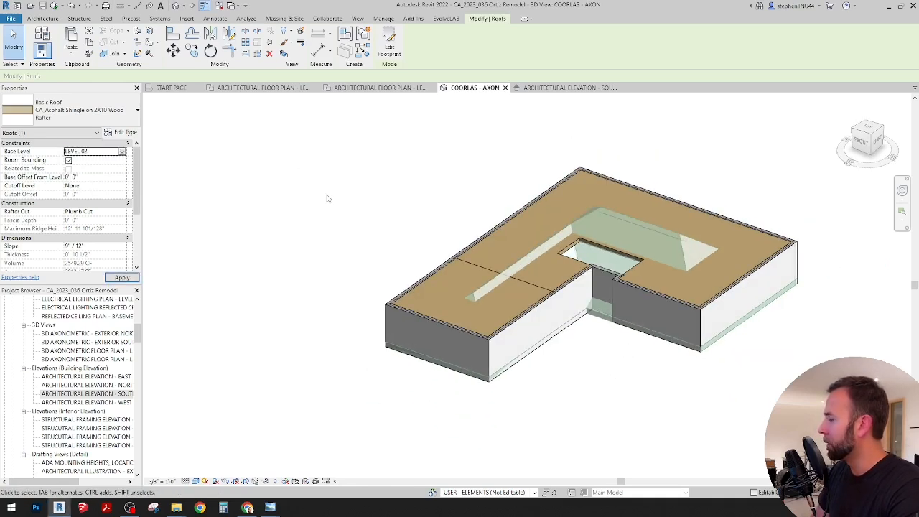
click(122, 152)
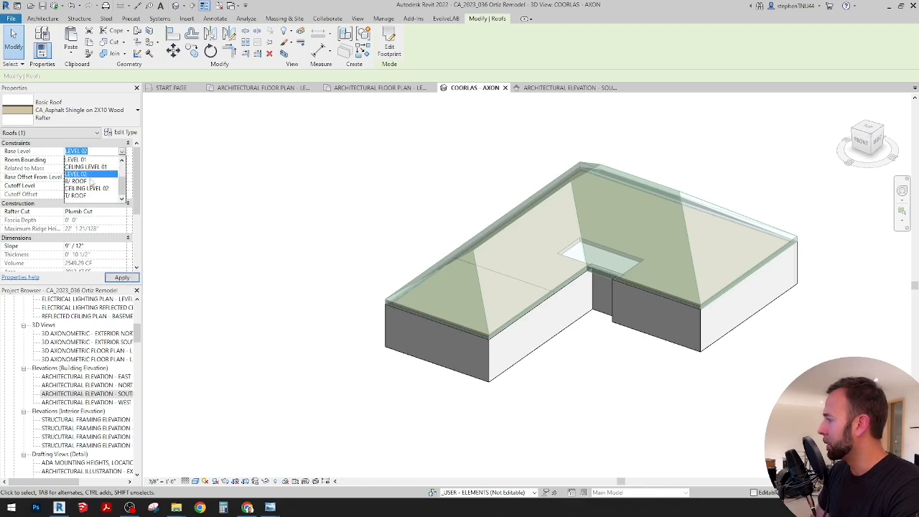
click(85, 181)
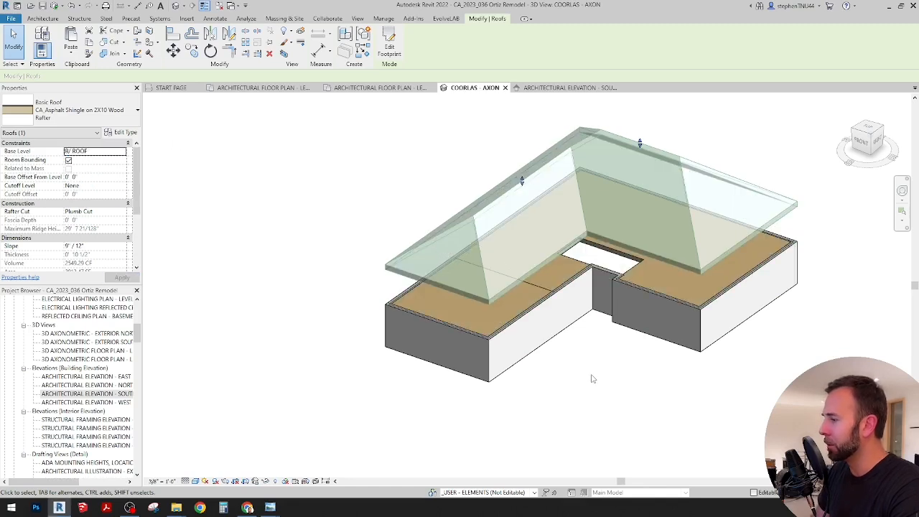
mouse_move(589, 362)
shift+middle_down()
mouse_move(613, 328)
mouse_move(595, 322)
mouse_move(567, 283)
mouse_move(595, 354)
mouse_move(602, 351)
mouse_move(594, 334)
shift+middle_up()
In the south architectural elevation, move the B/ ROOF level down onto LEVEL 02 so the roof sits on the first-floor walls
click(546, 88)
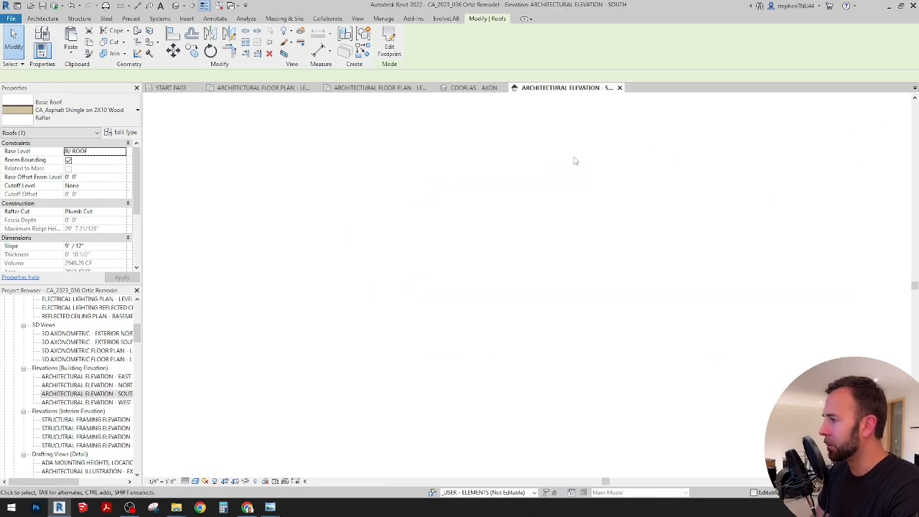
click(726, 232)
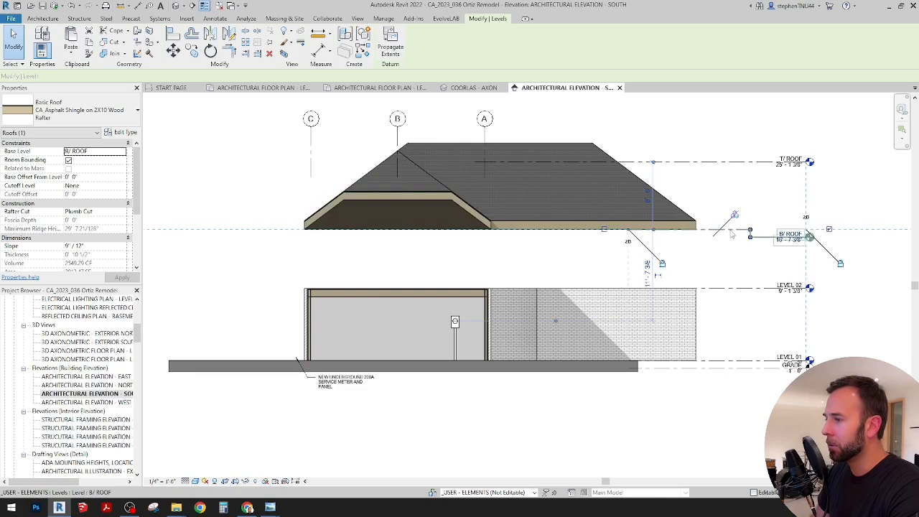
click(173, 50)
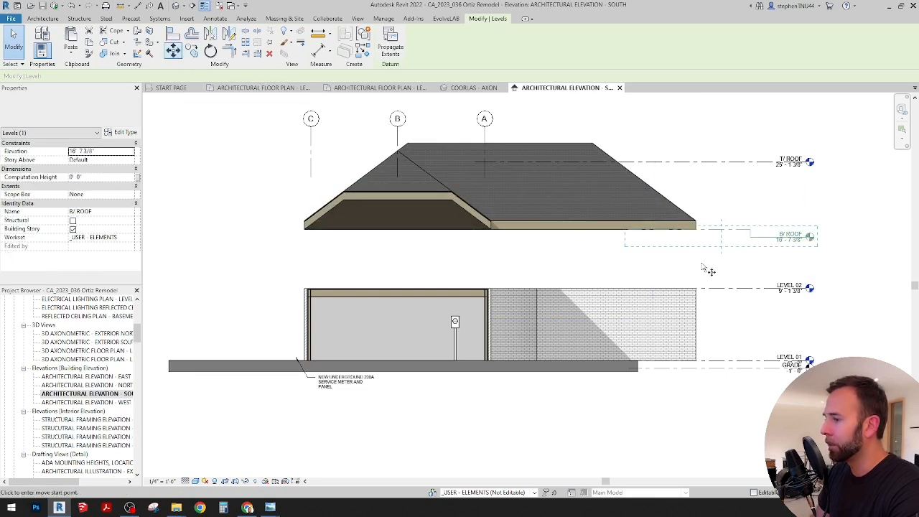
click(722, 239)
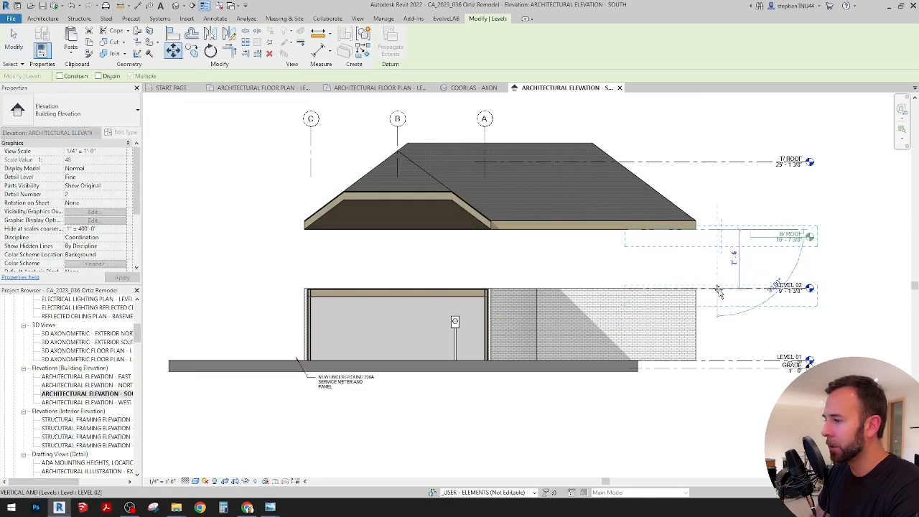
click(759, 290)
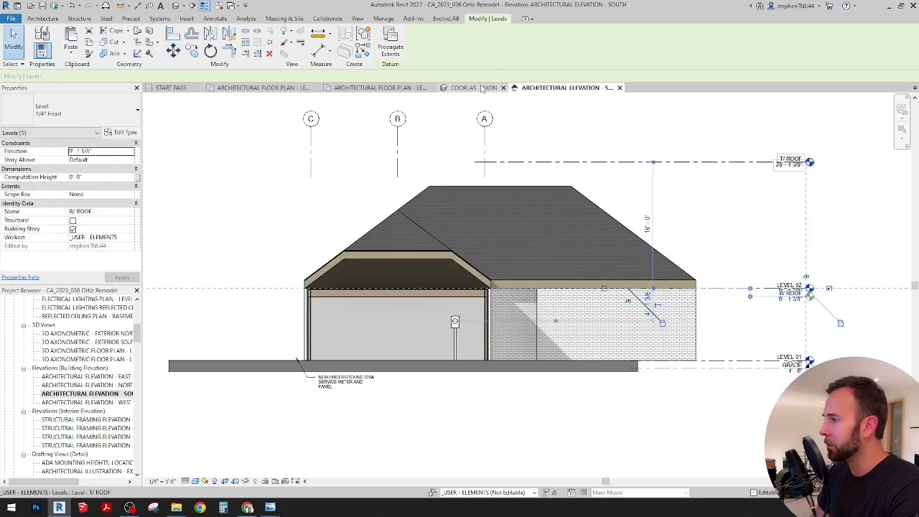
Compare the roof in the COORLAS - AXON view with the Street View photo in Chrome and set the roof's slope to 12" / 12"
click(477, 88)
shift+middle_drag(590, 357, 553, 429)
shift+middle_drag(523, 328, 463, 337)
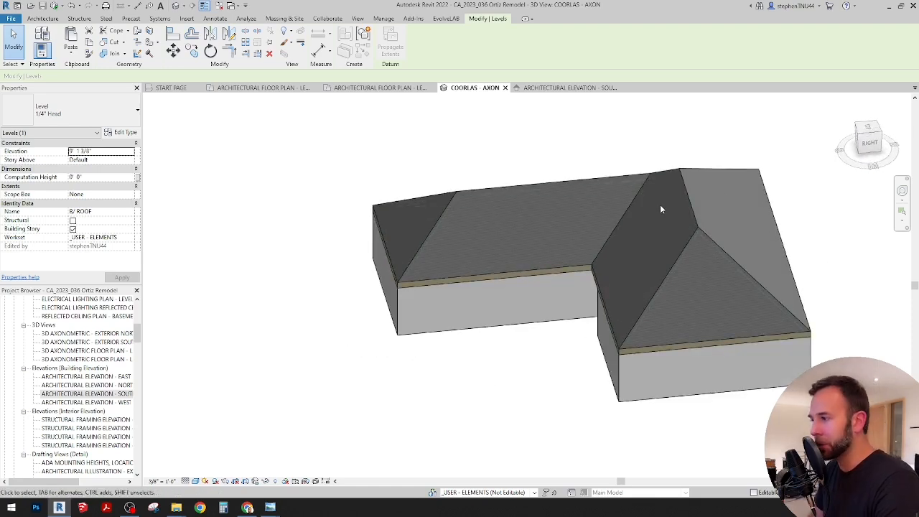
click(248, 508)
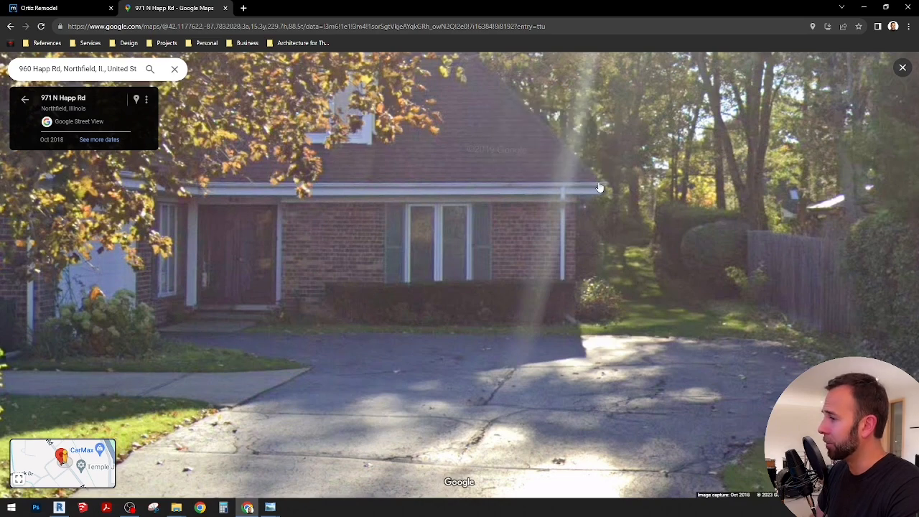
click(863, 7)
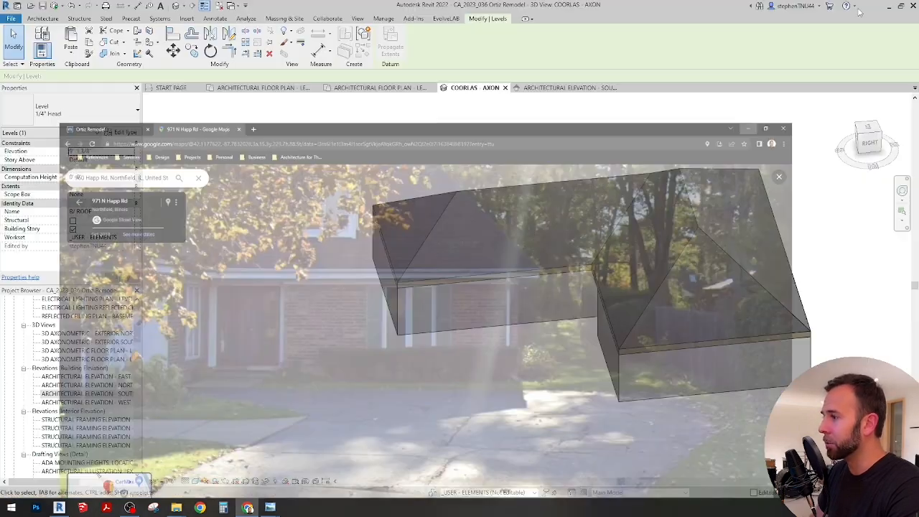
click(460, 195)
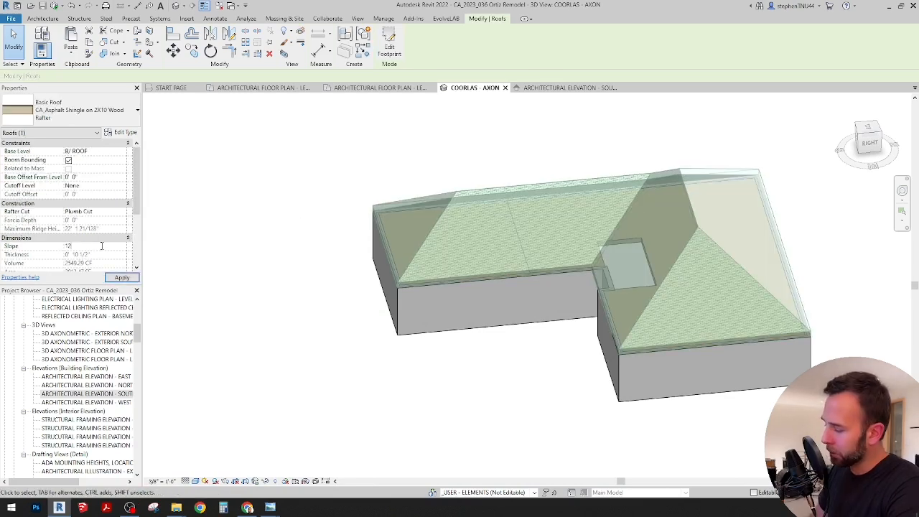
click(101, 246)
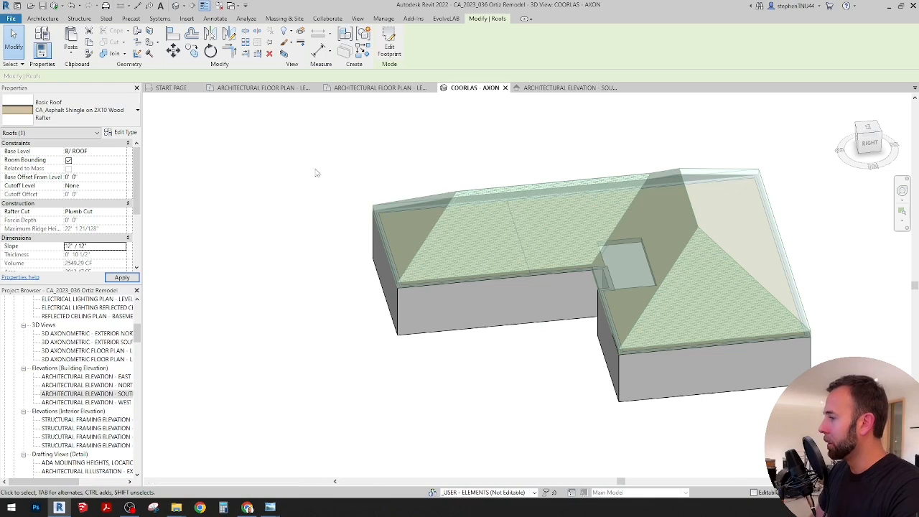
click(297, 196)
shift+middle_drag(391, 341, 581, 254)
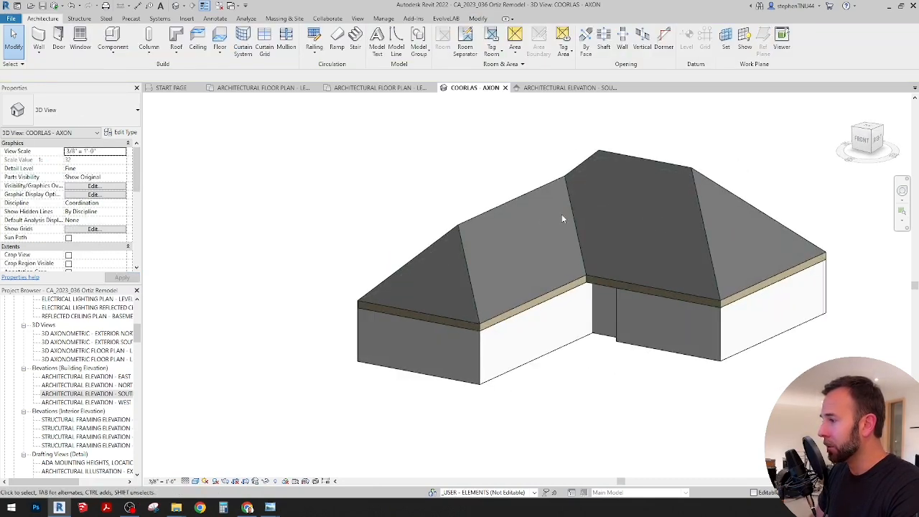
Edit the roof's footprint, offset its whole boundary chain outward by 2' 0" without copying, and finish the sketch
shift+middle_drag(561, 219, 513, 221)
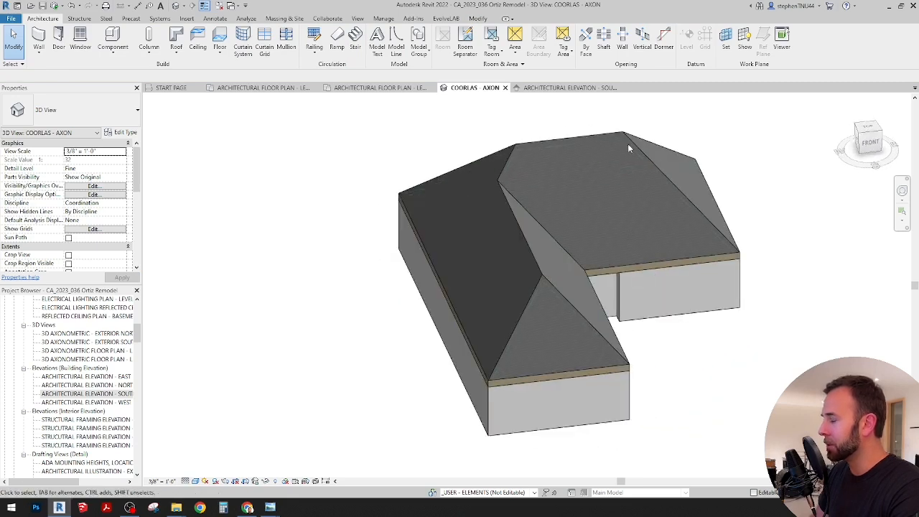
shift+middle_drag(538, 142, 495, 237)
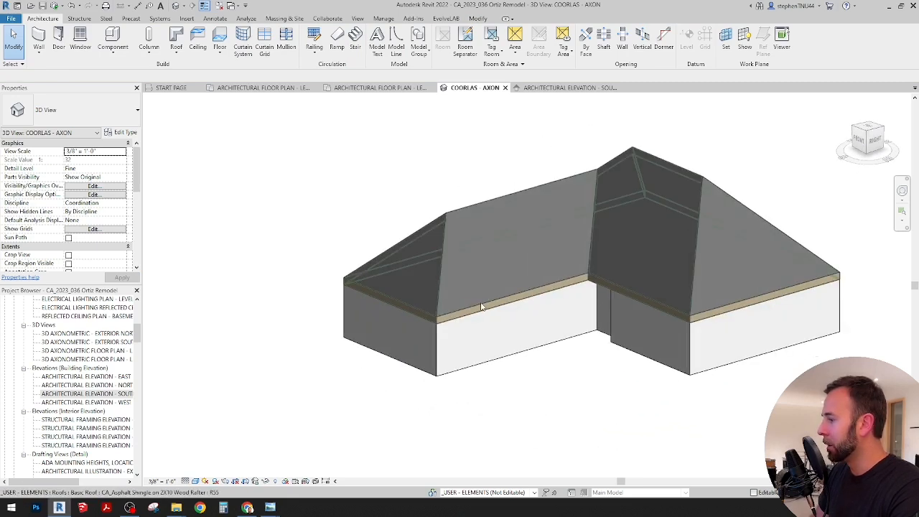
click(443, 214)
click(394, 44)
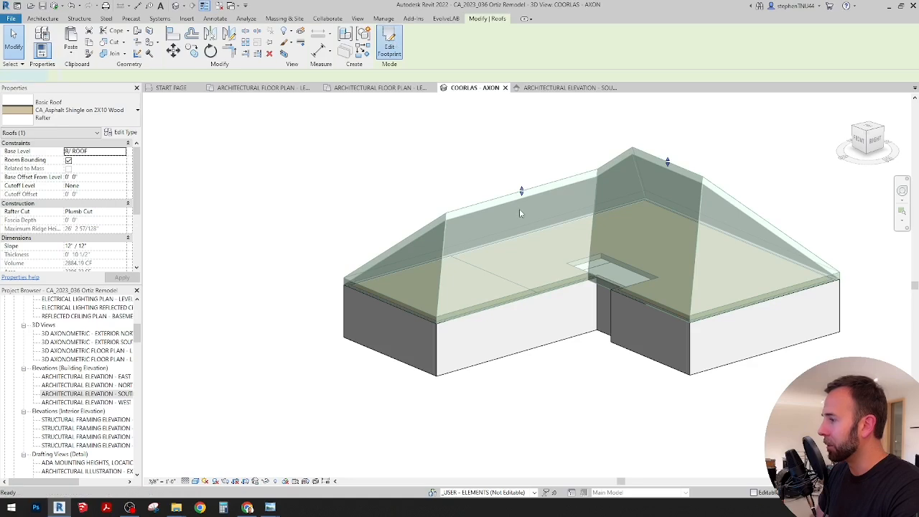
shift+middle_drag(518, 208, 313, 111)
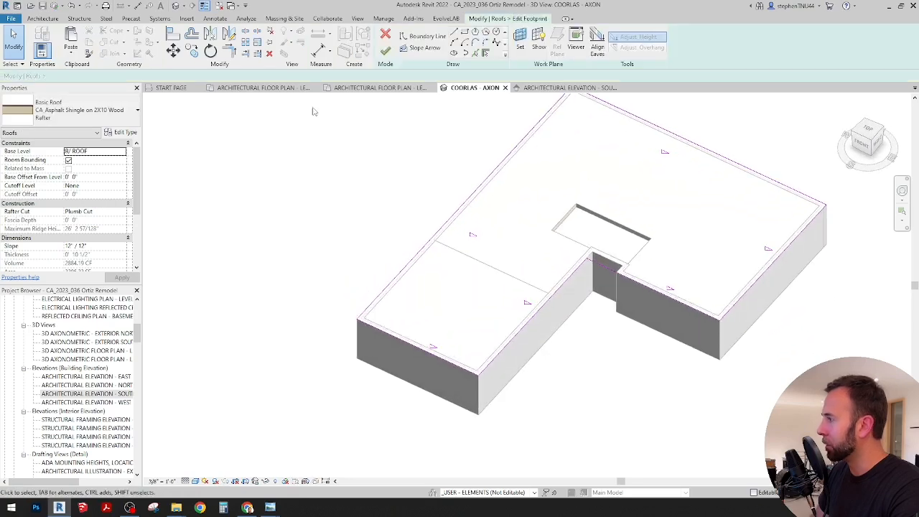
click(191, 34)
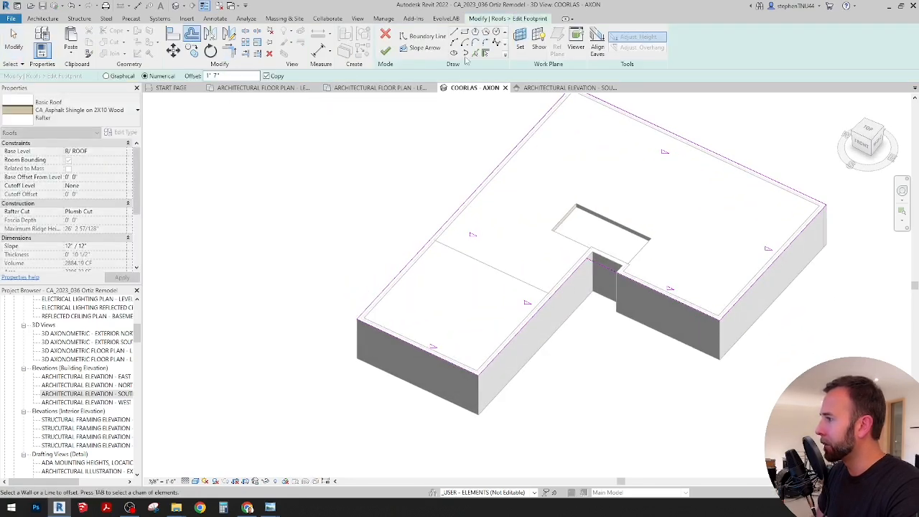
drag(234, 75, 192, 75)
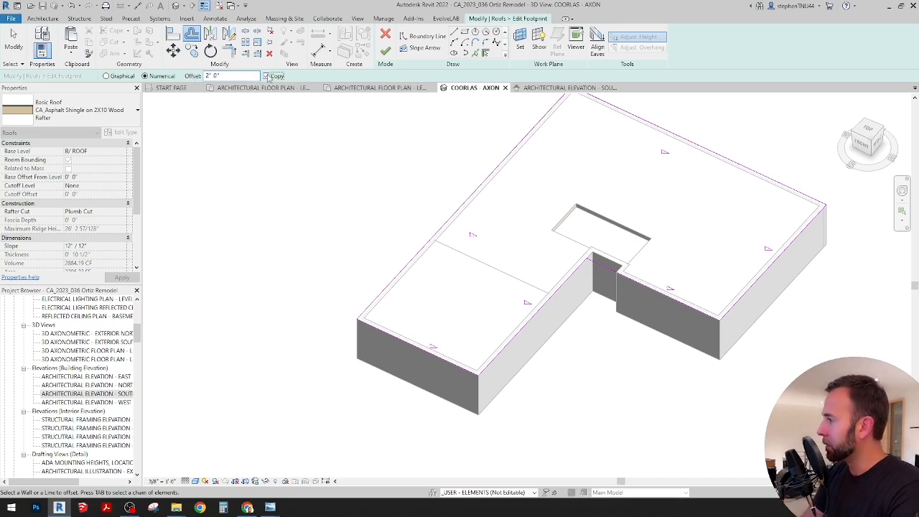
key(Tab)
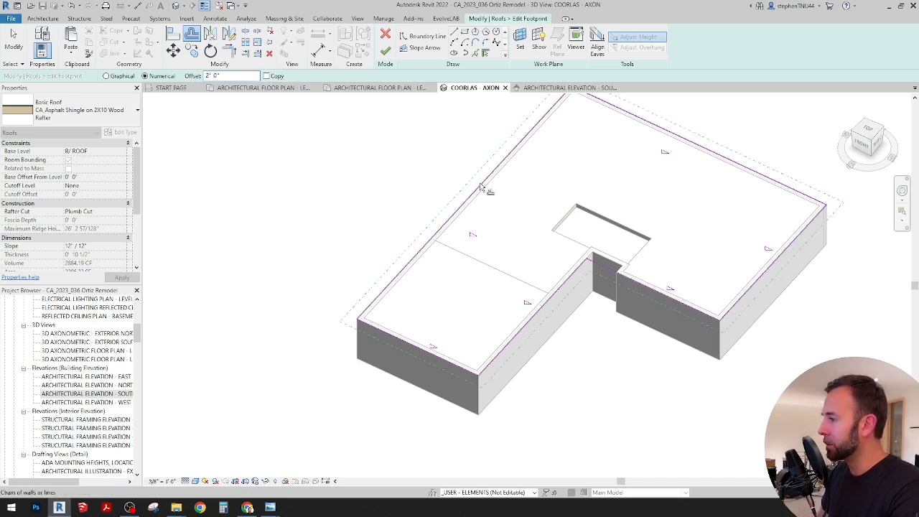
click(480, 186)
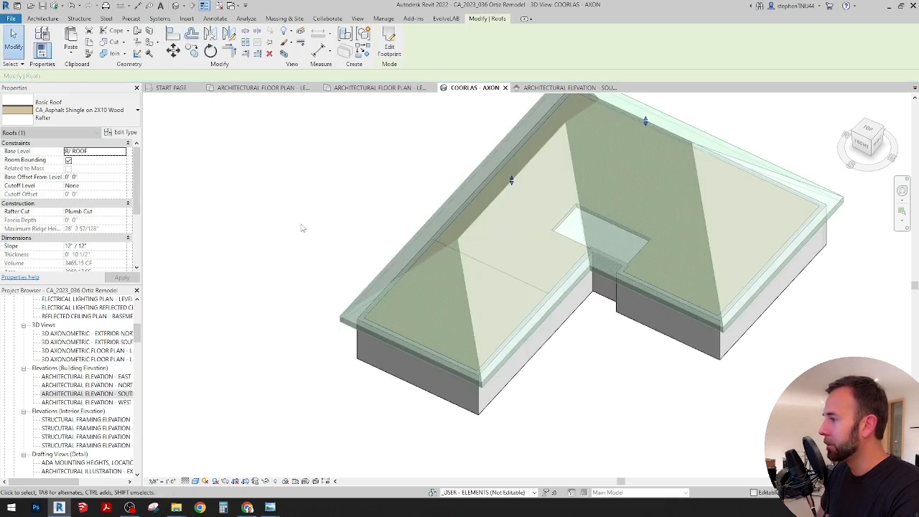
click(301, 227)
shift+middle_drag(596, 340, 453, 310)
In the LEVEL 02 architectural floor plan, cut a horizontal wall section across the narrow wing between grids 1 and 2
click(371, 89)
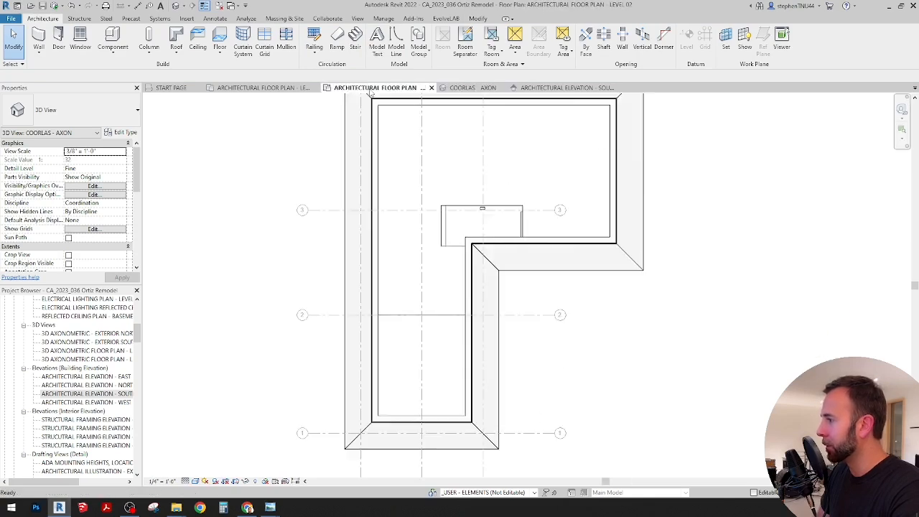
middle_drag(470, 276, 500, 279)
scroll(500, 279, down, 1)
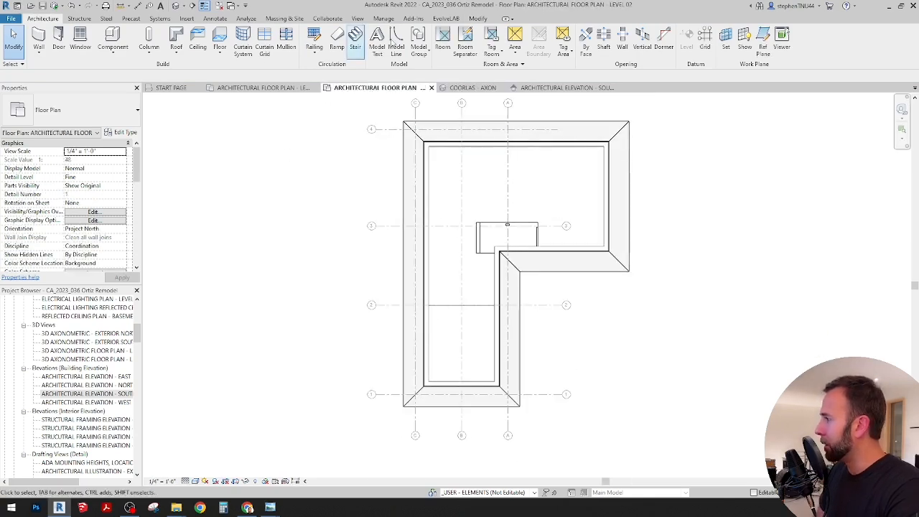
click(482, 19)
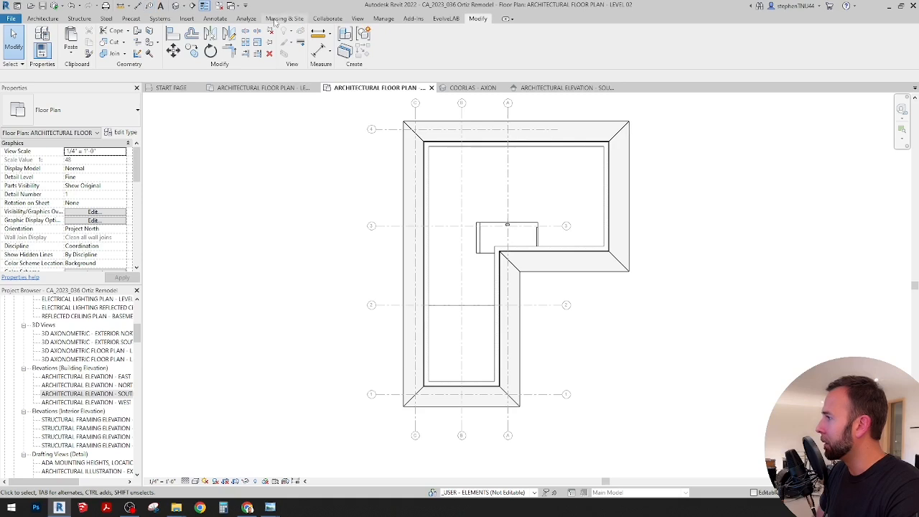
click(357, 18)
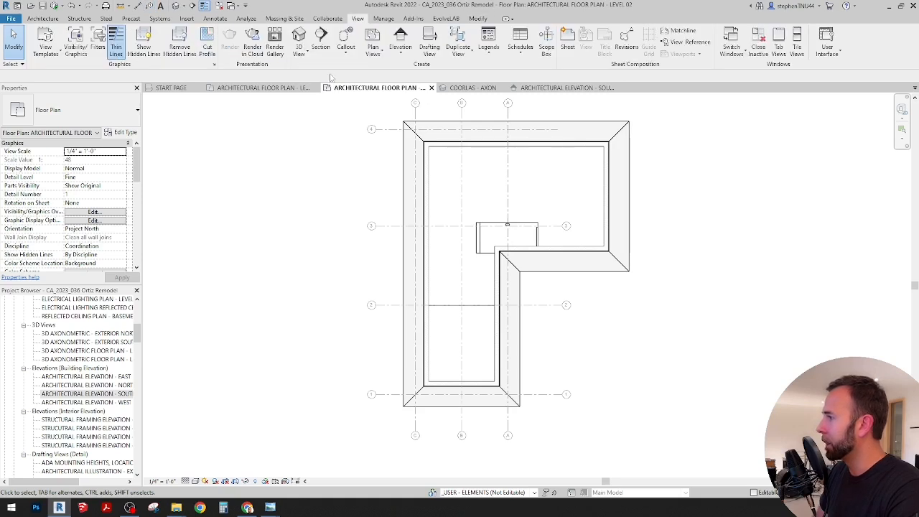
click(320, 42)
click(371, 333)
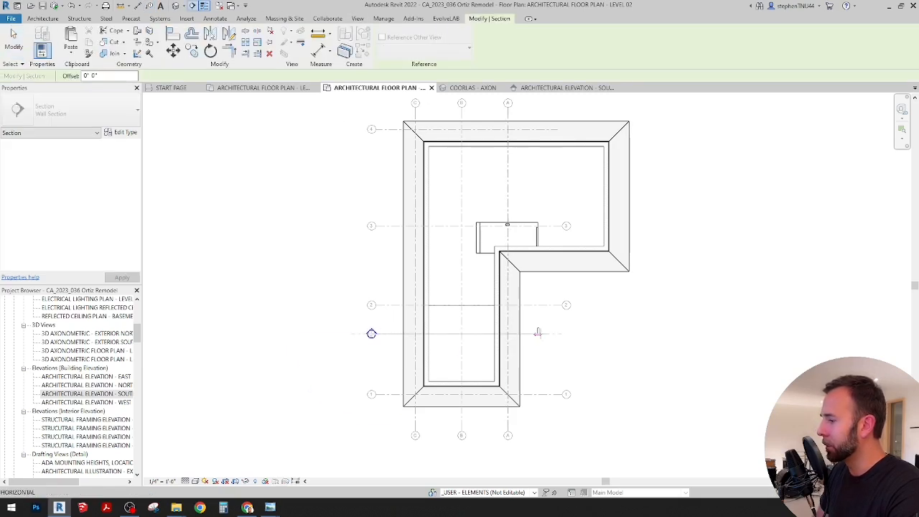
click(560, 332)
key(Escape)
key(Escape)
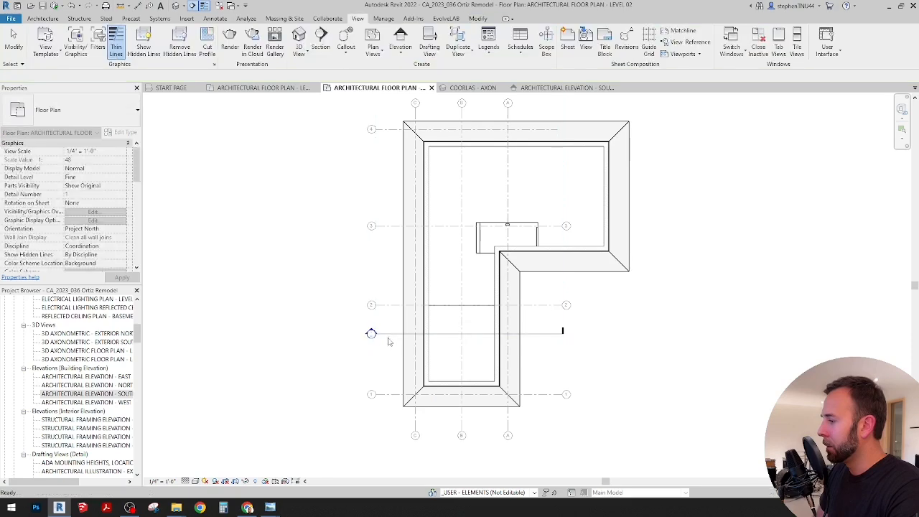
Go to the view of the new section through the narrow wing
right_click(389, 338)
click(430, 140)
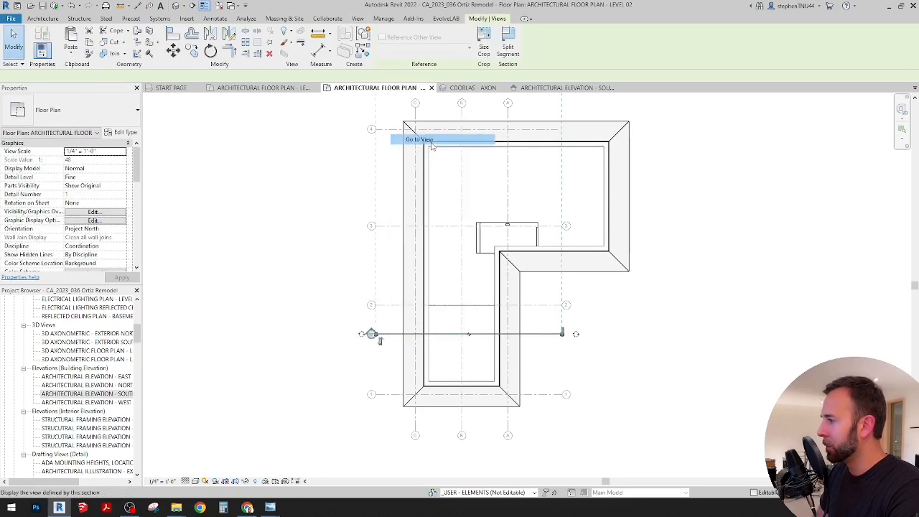
scroll(553, 328, up, 2)
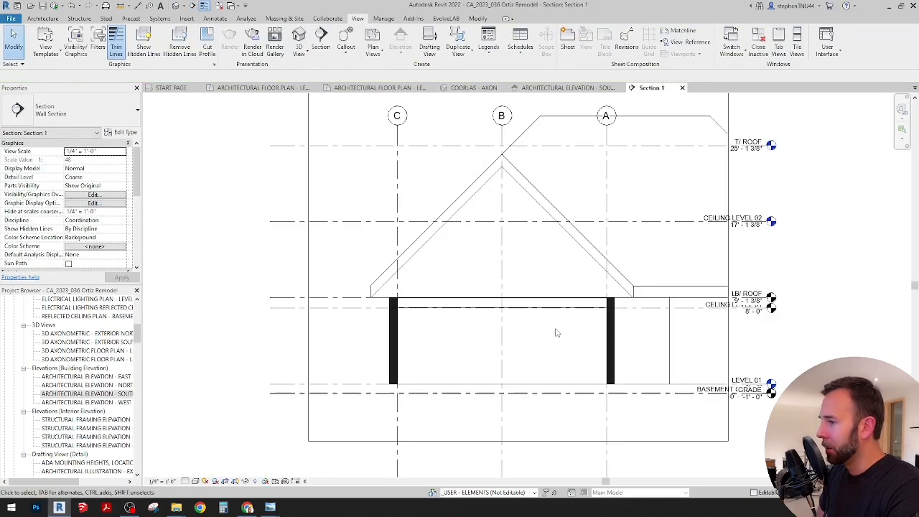
scroll(549, 153, up, 1)
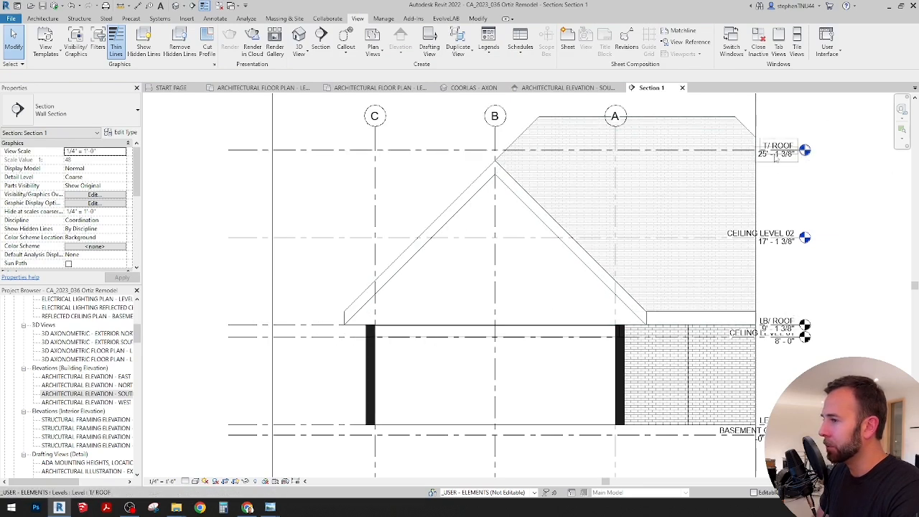
Place an aligned dimension between the B/ ROOF and T/ ROOF levels beside the roof's eave in the section
click(221, 18)
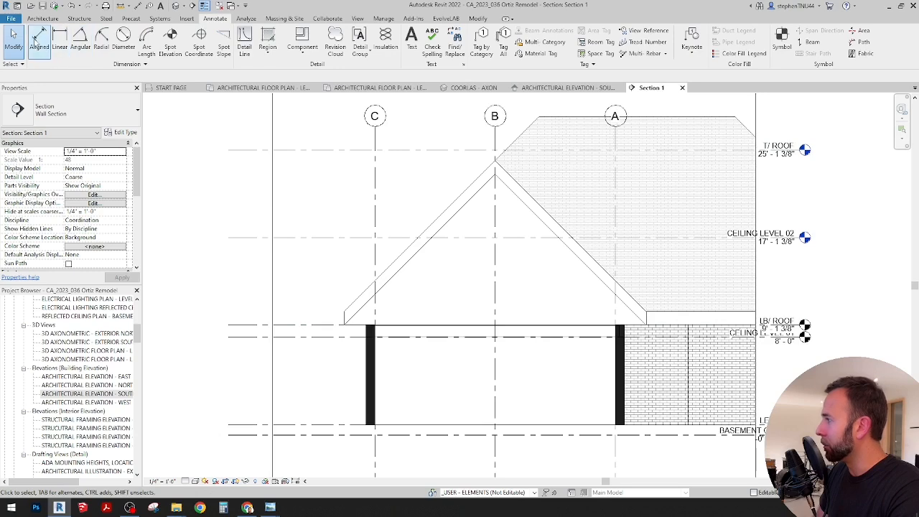
click(39, 36)
click(308, 327)
click(335, 149)
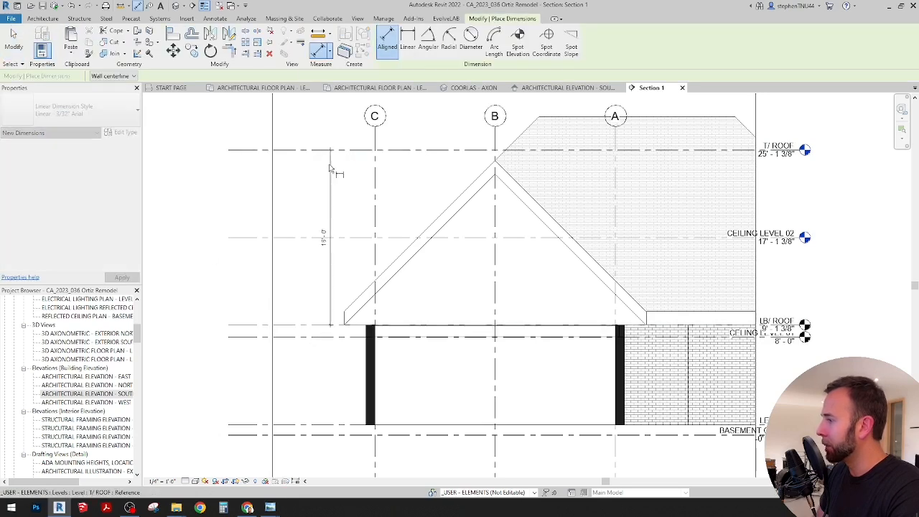
click(313, 172)
key(Escape)
key(Escape)
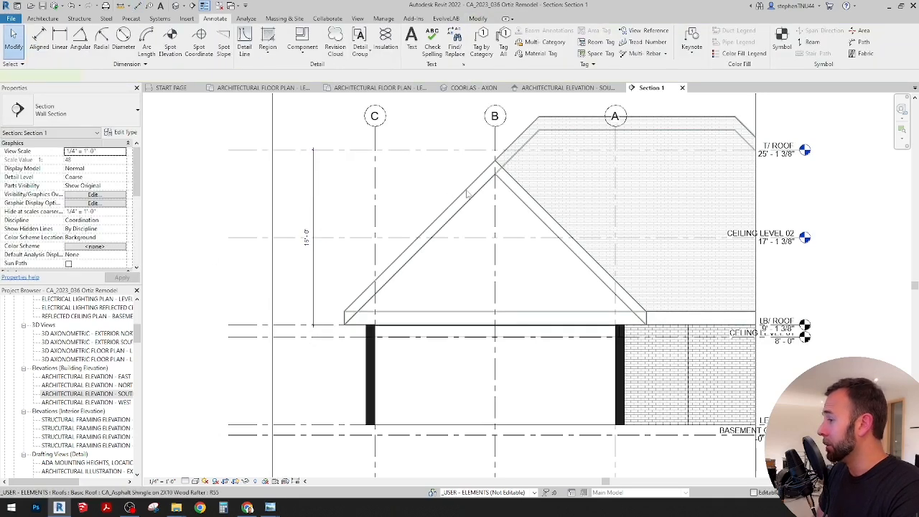
Set the roof's slope to 14" / 12"
click(467, 194)
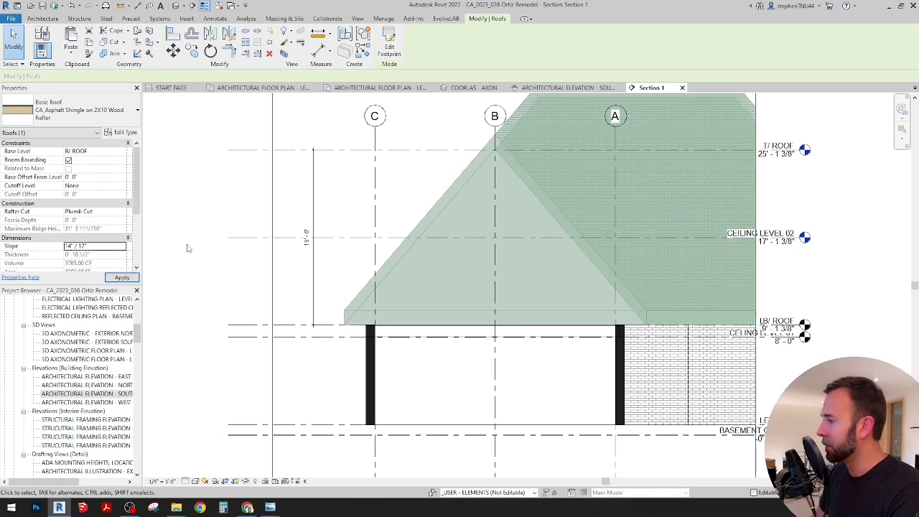
scroll(500, 152, up, 3)
scroll(501, 152, down, 4)
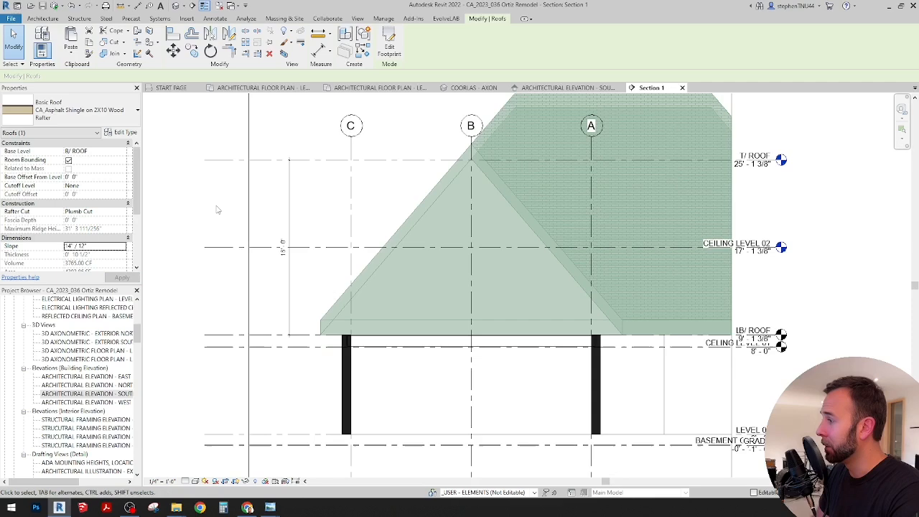
click(217, 209)
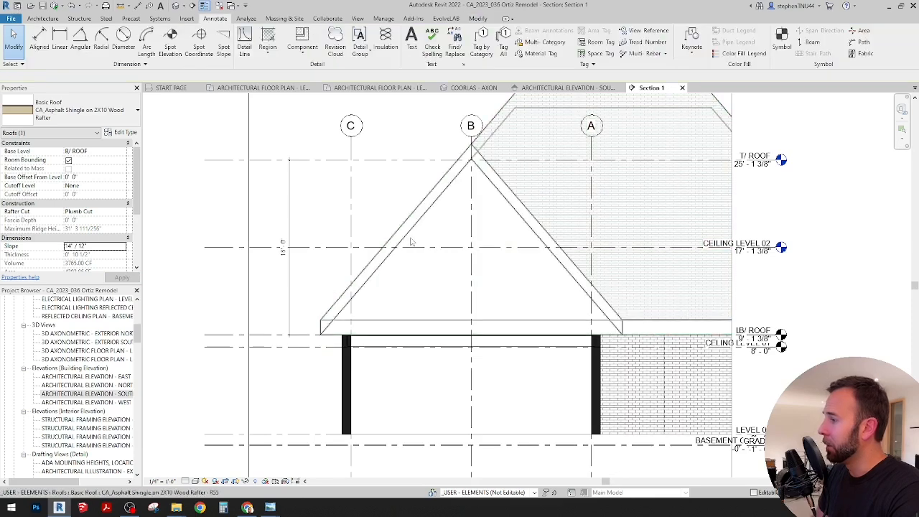
Examine the space under the rafters in Section 1 against the LEVEL 02 floor line, grids and CEILING LEVEL 02
scroll(381, 236, down, 2)
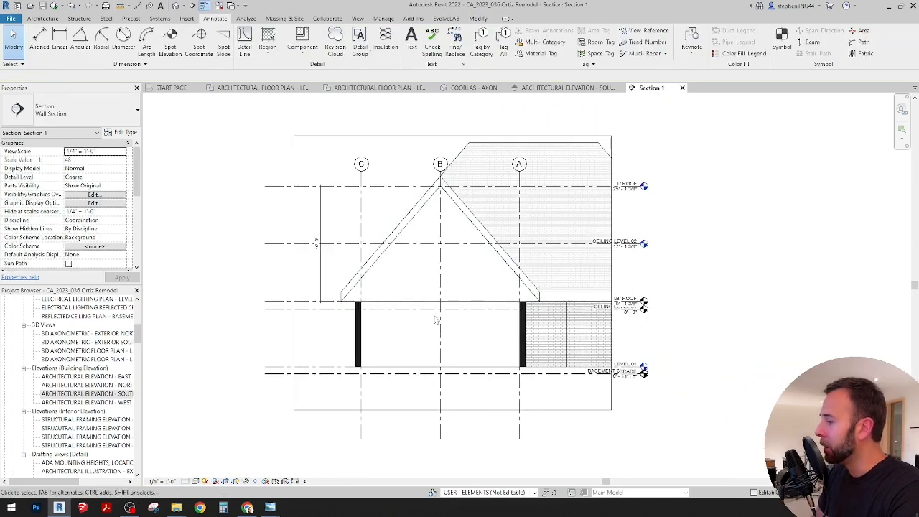
scroll(442, 316, up, 5)
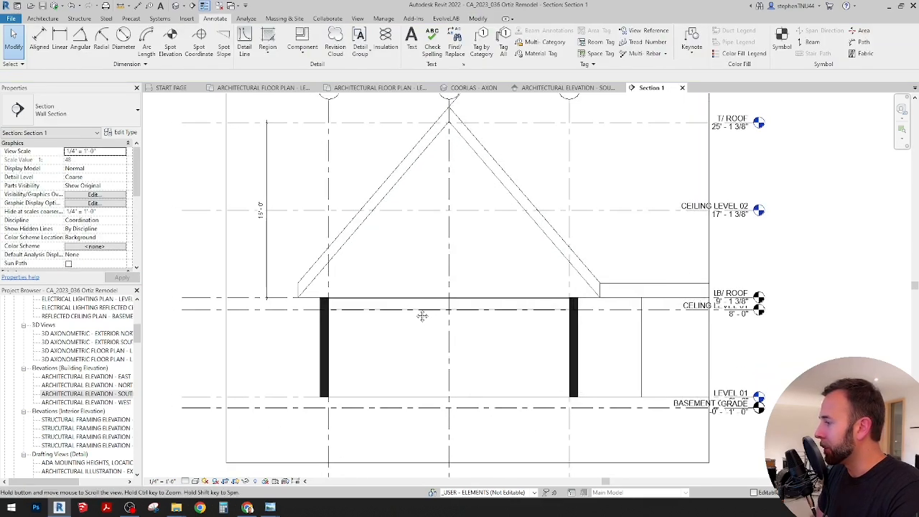
scroll(435, 244, down, 3)
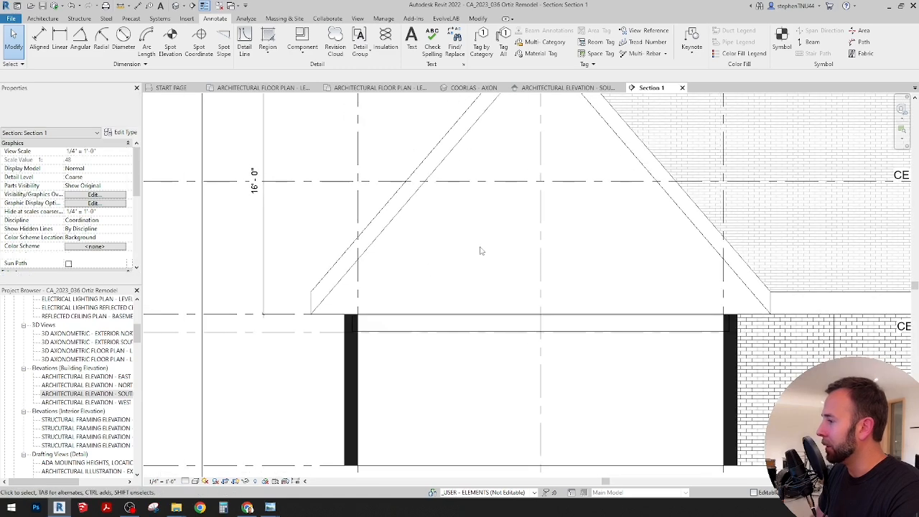
scroll(429, 274, down, 2)
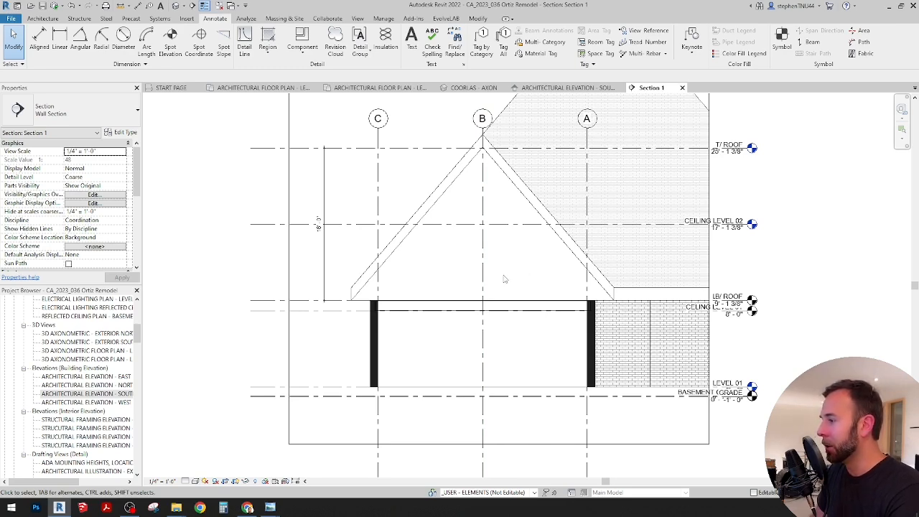
scroll(439, 268, up, 1)
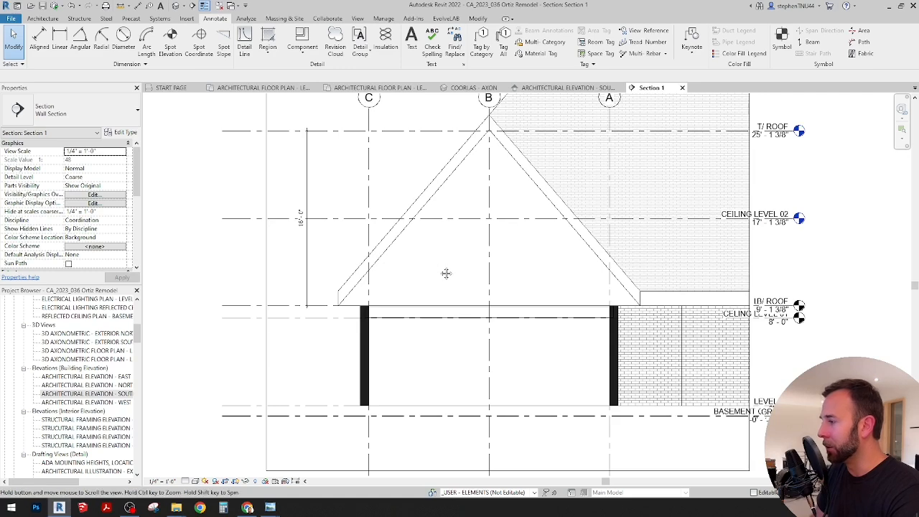
middle_drag(446, 272, 446, 282)
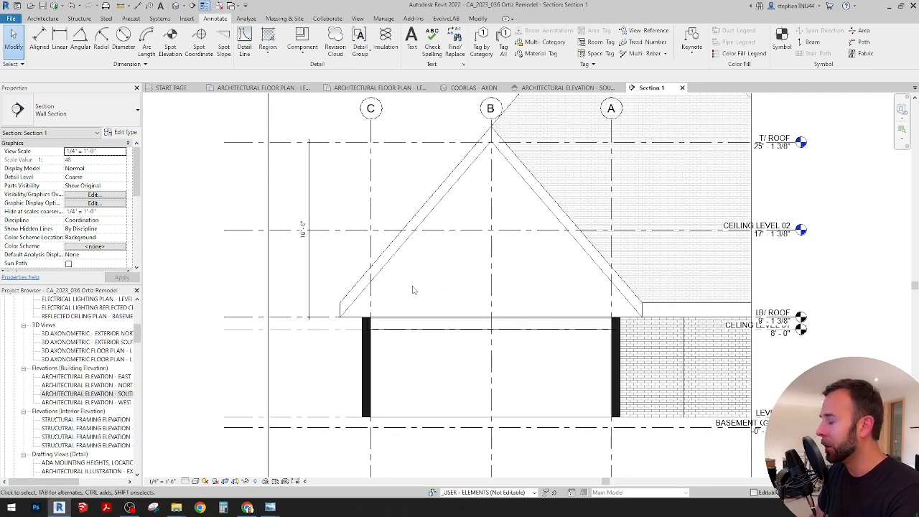
middle_drag(412, 290, 417, 278)
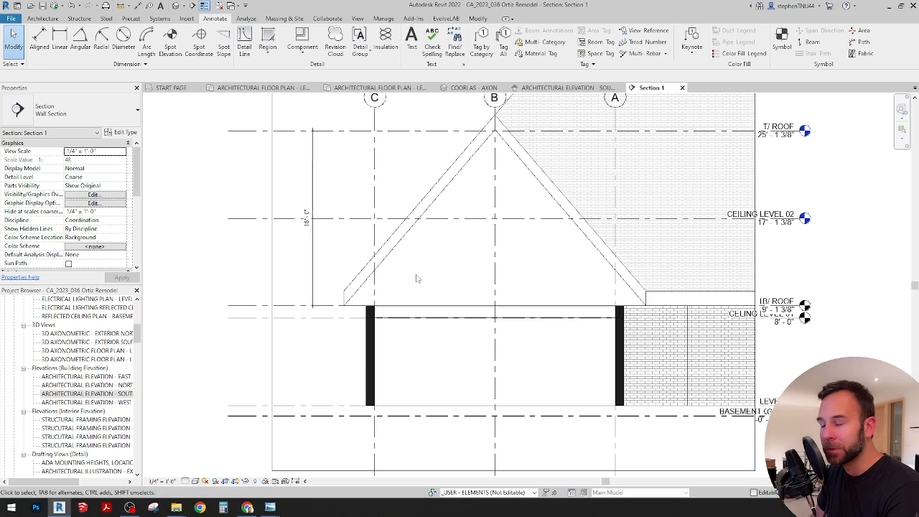
scroll(429, 277, up, 1)
middle_drag(445, 266, 411, 268)
scroll(401, 262, up, 2)
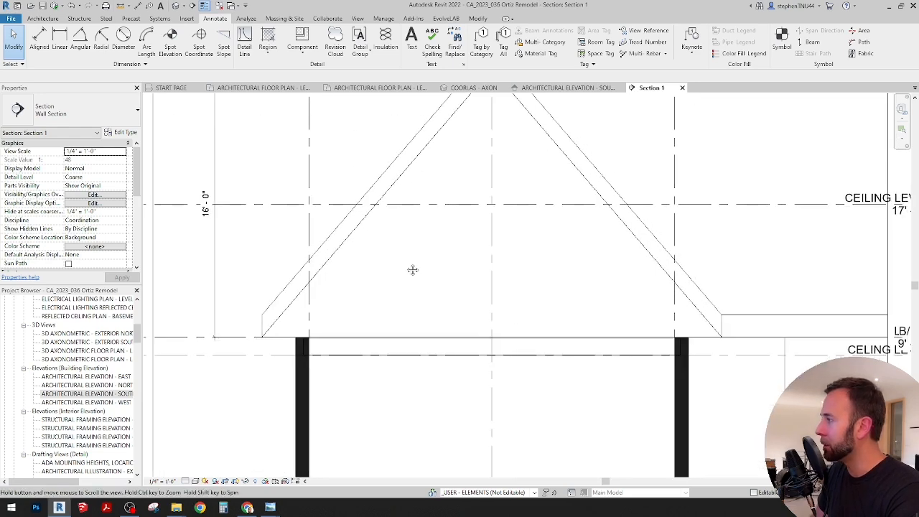
Draw extra fine dashed detail lines, 6' - 8" vertically up from B/ ROOF outside the eave and horizontally across the roof
click(244, 43)
middle_drag(240, 261, 360, 265)
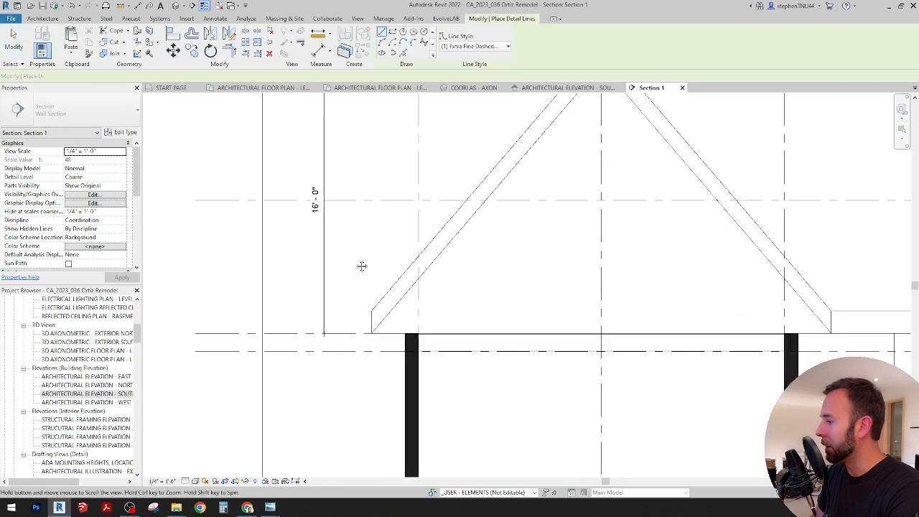
click(300, 333)
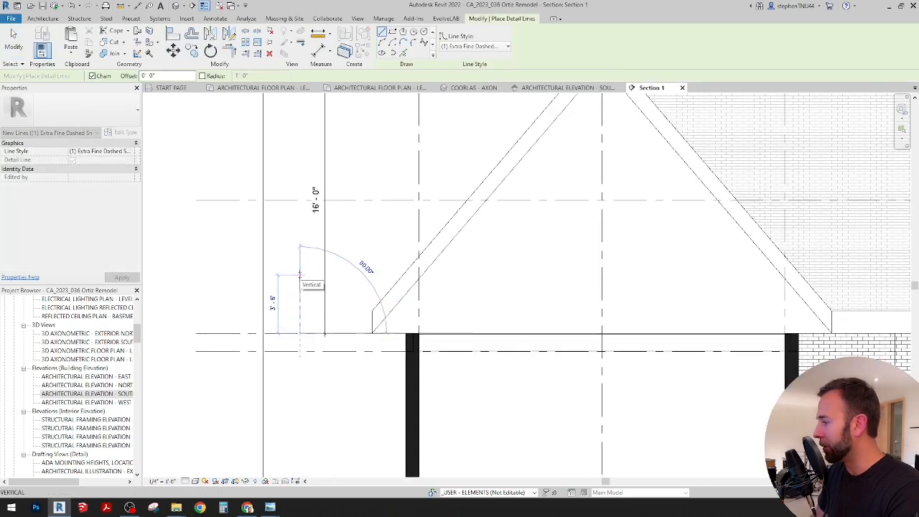
text(6' - 8)
key(Return)
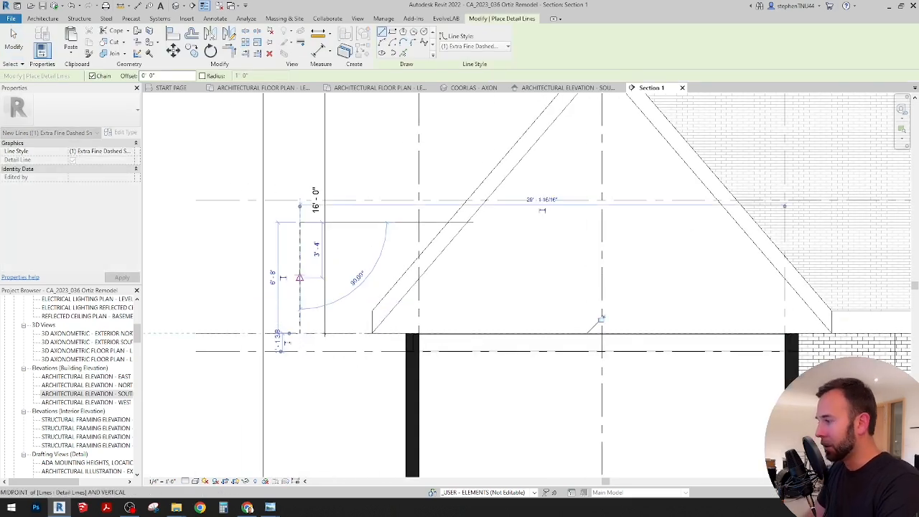
click(838, 218)
key(Escape)
key(Escape)
scroll(495, 228, up, 2)
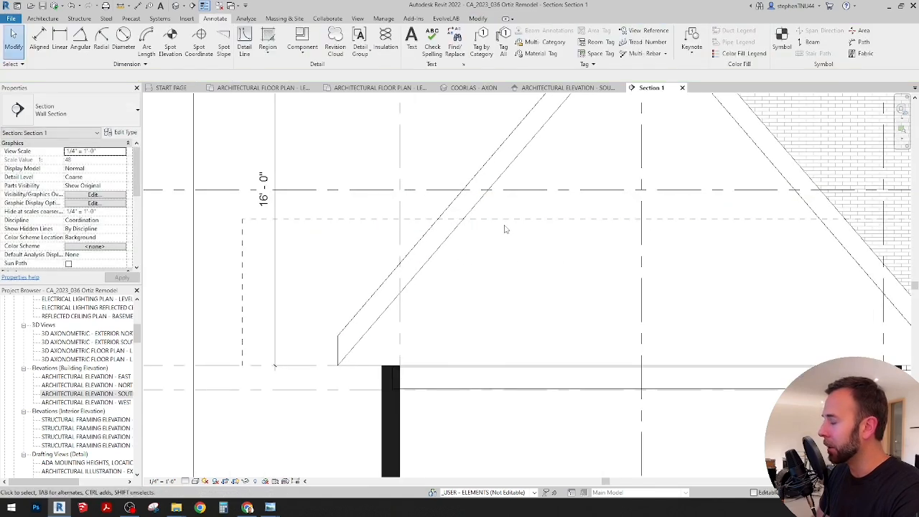
Place a CA_2D Silhouette detail component standing on the B/ ROOF level beneath the roof in Section 1
middle_drag(505, 229, 461, 229)
scroll(431, 253, down, 2)
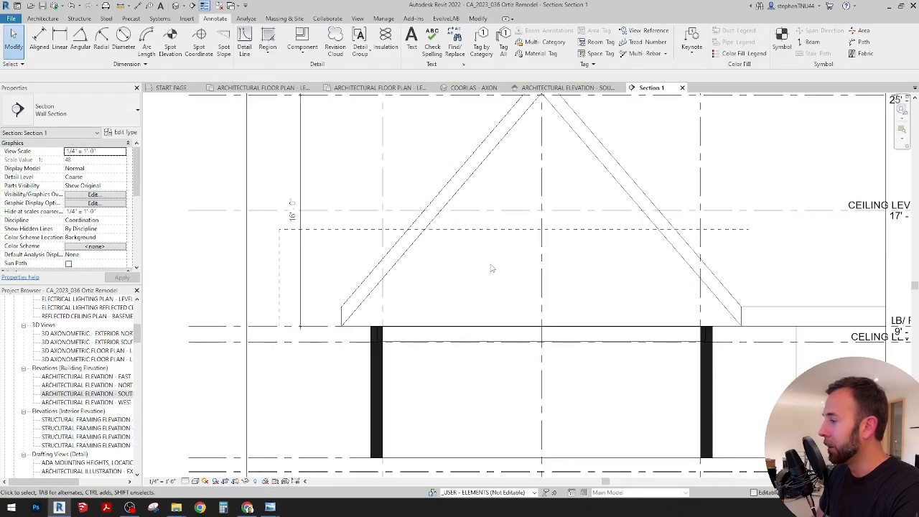
middle_drag(493, 266, 450, 285)
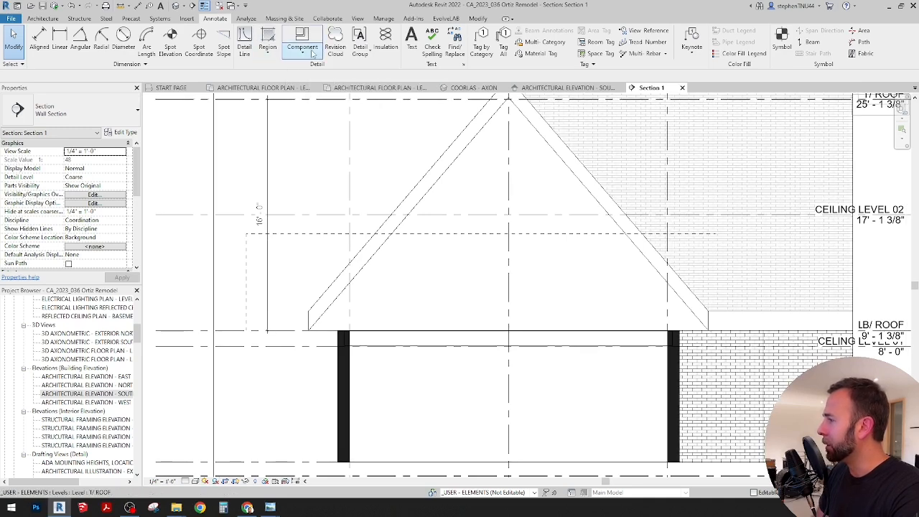
click(312, 52)
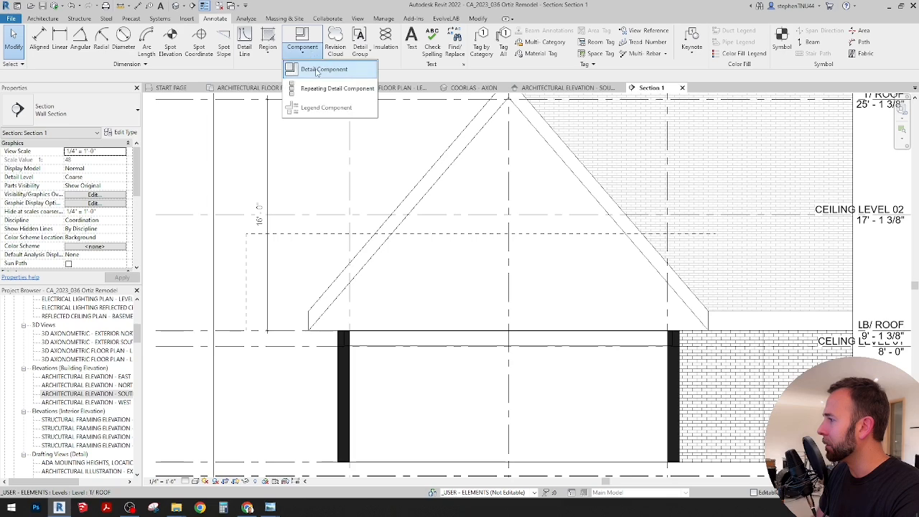
click(317, 69)
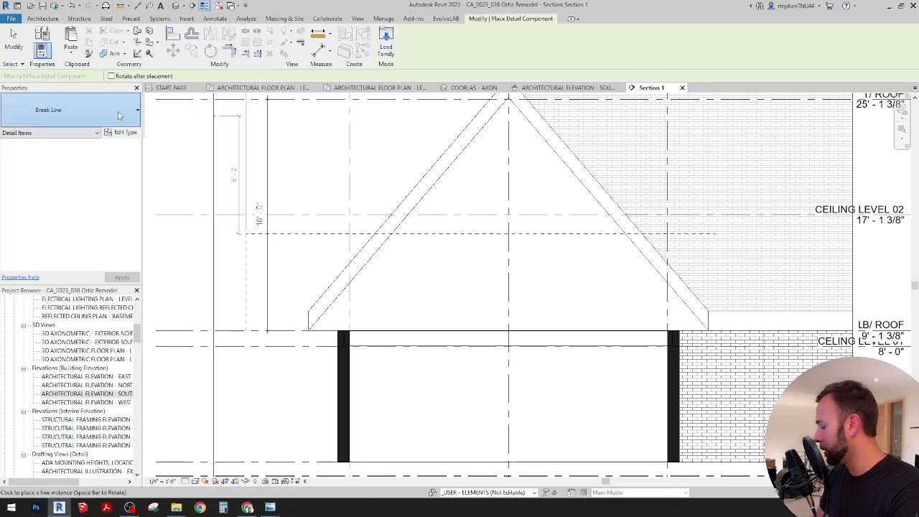
click(119, 115)
text(2d)
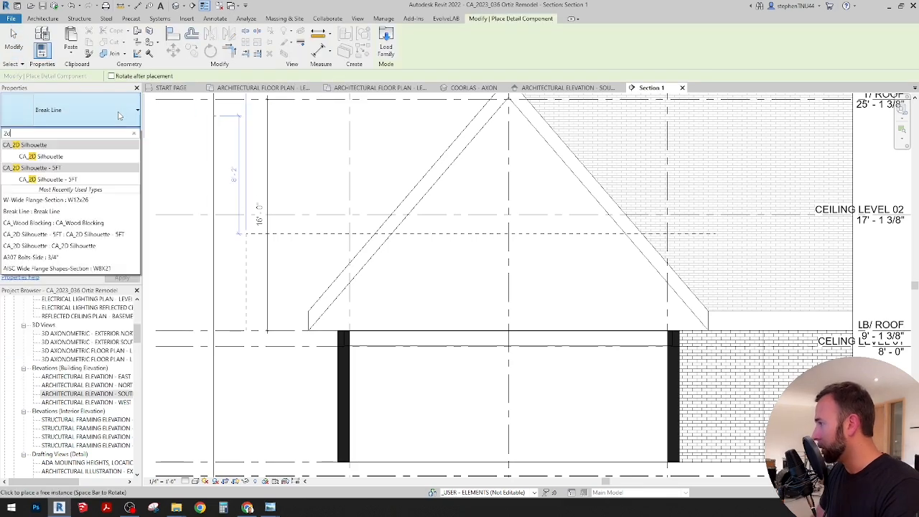
click(61, 157)
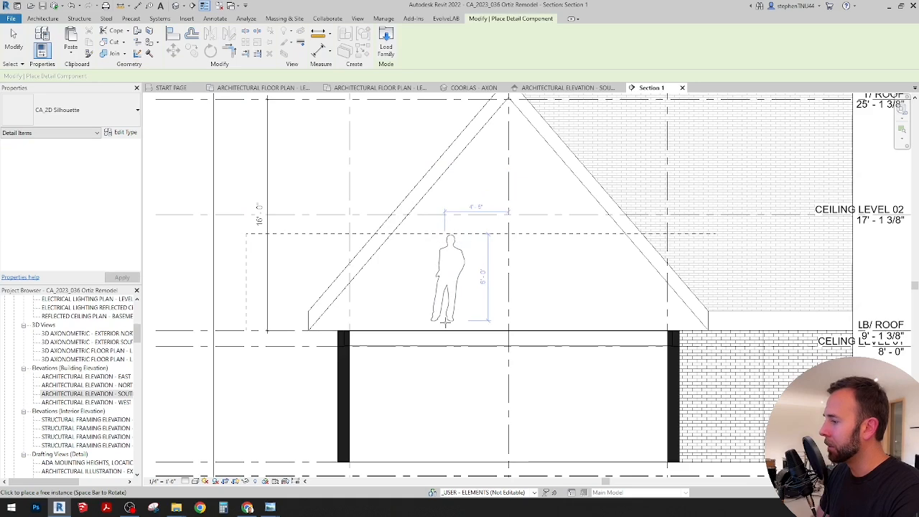
click(544, 332)
key(Escape)
key(Escape)
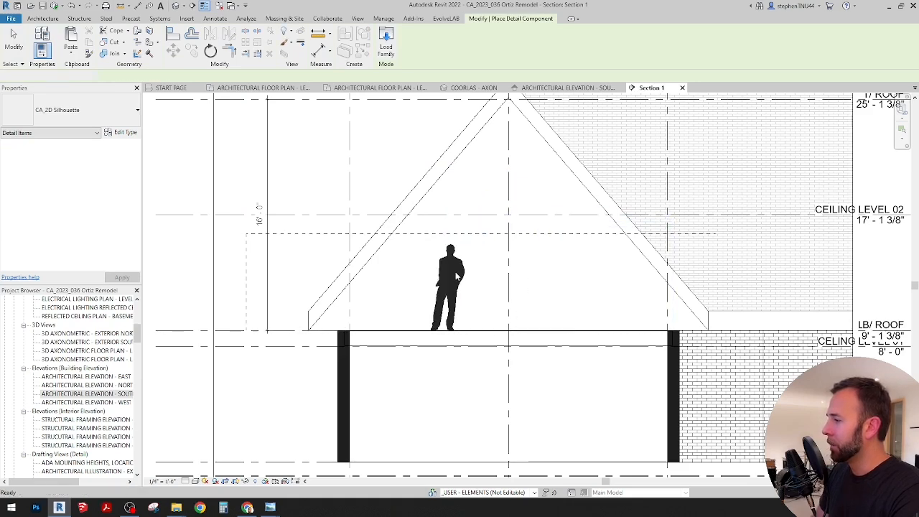
Check the silhouette's height from head to feet with a trial vertical detail line
scroll(488, 253, up, 2)
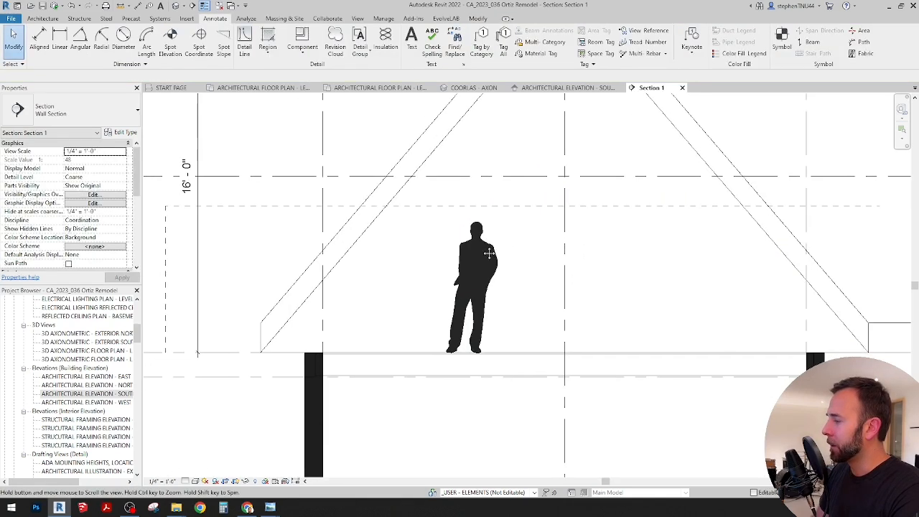
click(244, 45)
click(476, 223)
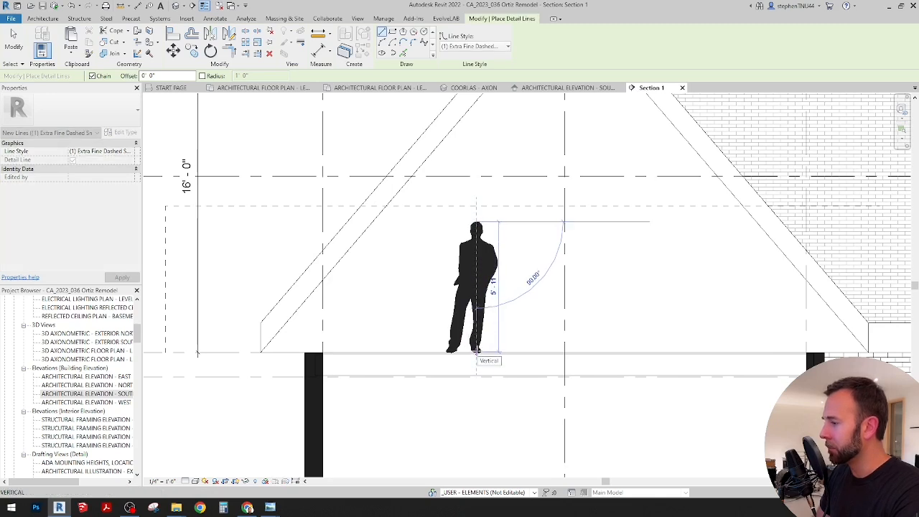
key(Escape)
key(Escape)
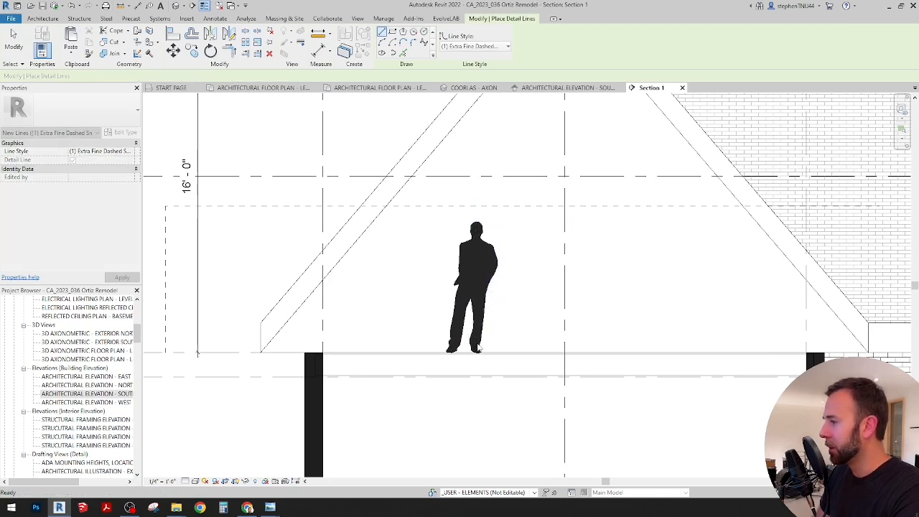
Draw an extra fine dashed vertical detail line from the rafter underside at the horizontal headroom line down to B/ ROOF
scroll(495, 258, down, 2)
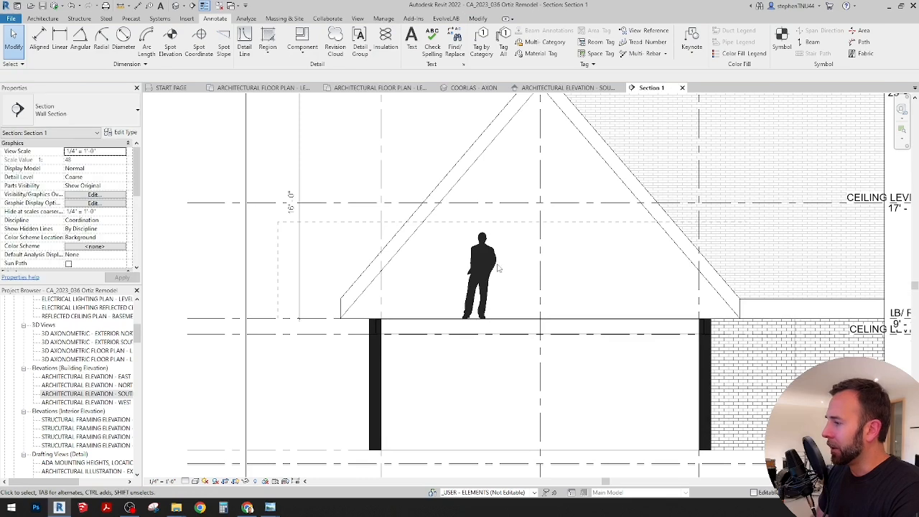
scroll(502, 267, up, 2)
middle_drag(483, 262, 449, 263)
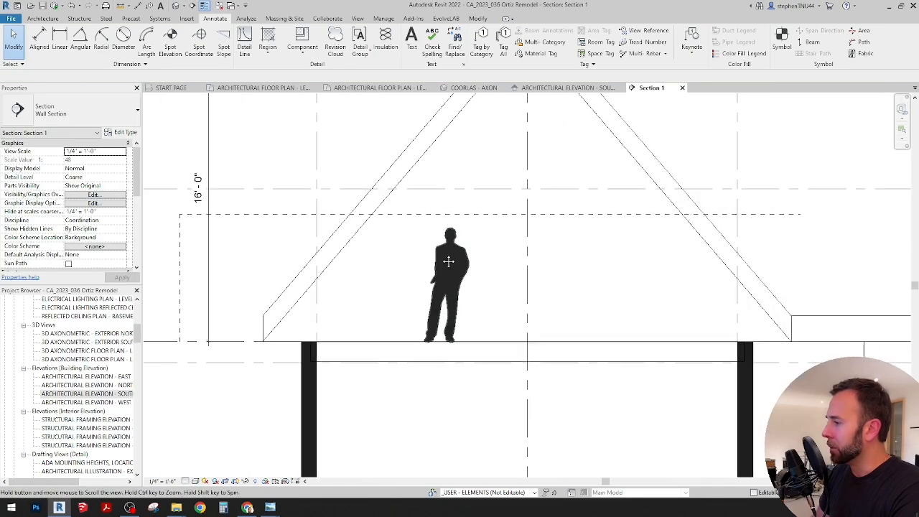
middle_drag(414, 236, 428, 239)
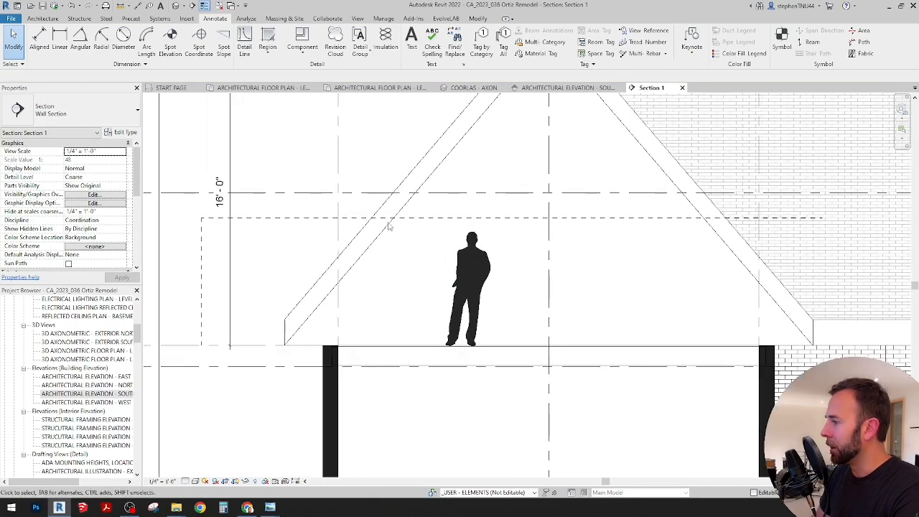
middle_drag(380, 266, 409, 262)
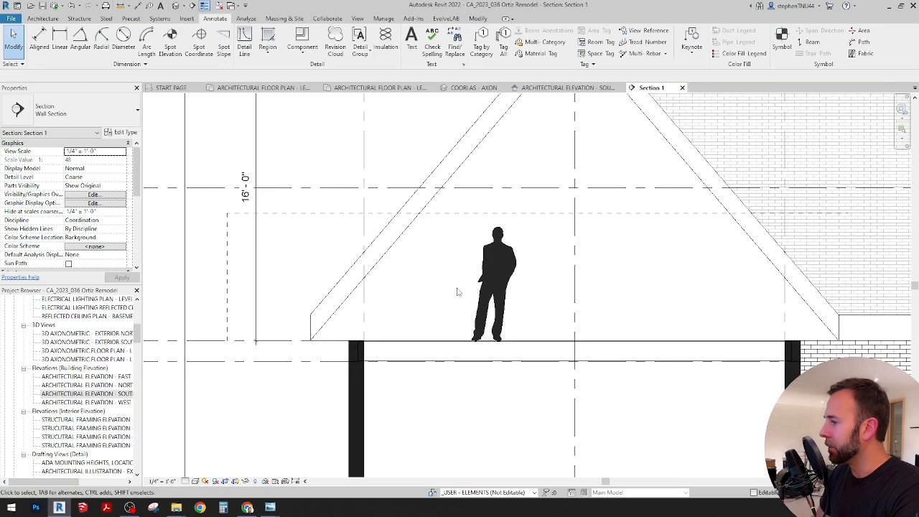
scroll(456, 292, down, 1)
scroll(447, 272, down, 1)
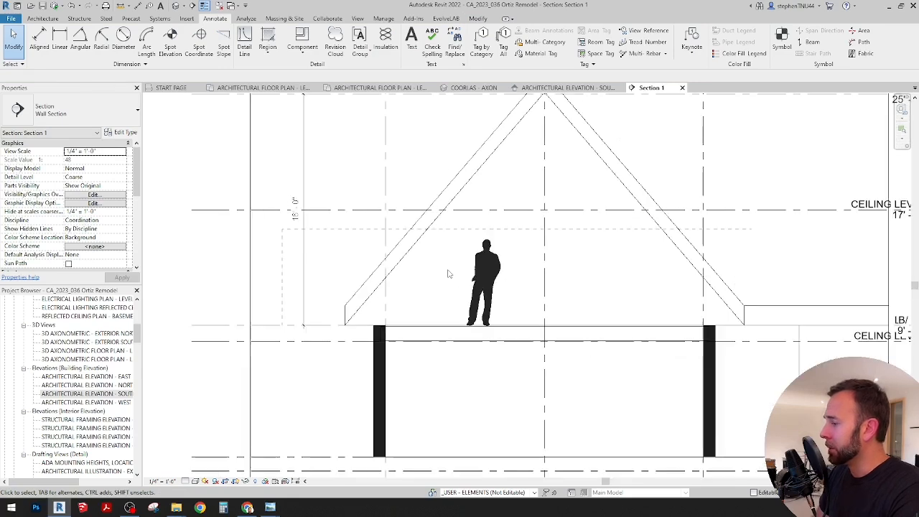
middle_drag(560, 294, 543, 277)
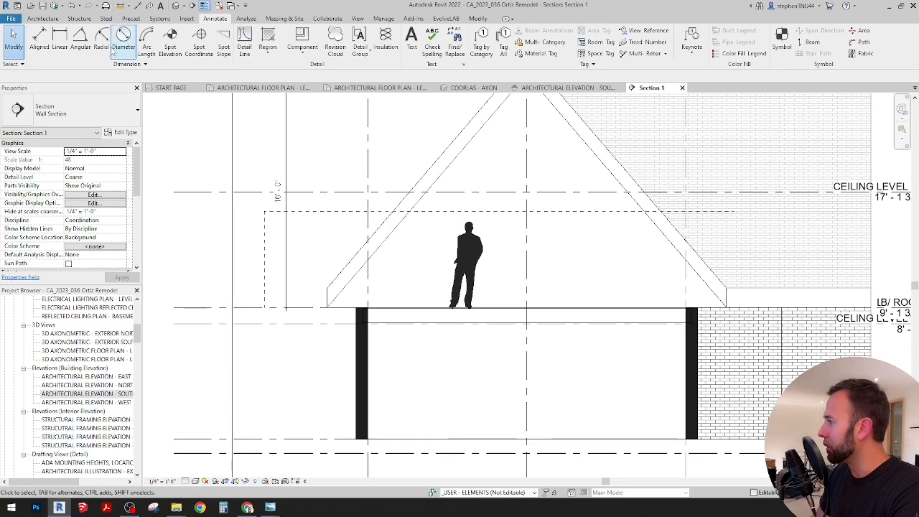
click(244, 43)
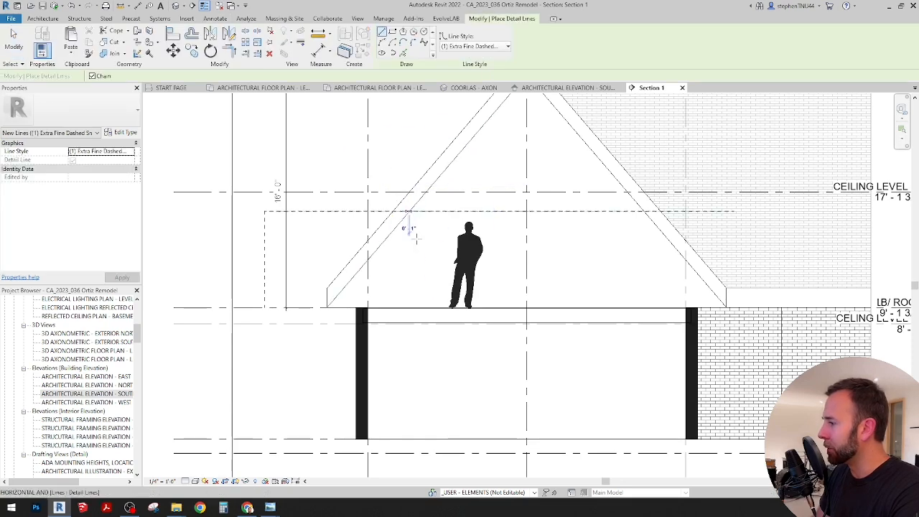
click(409, 308)
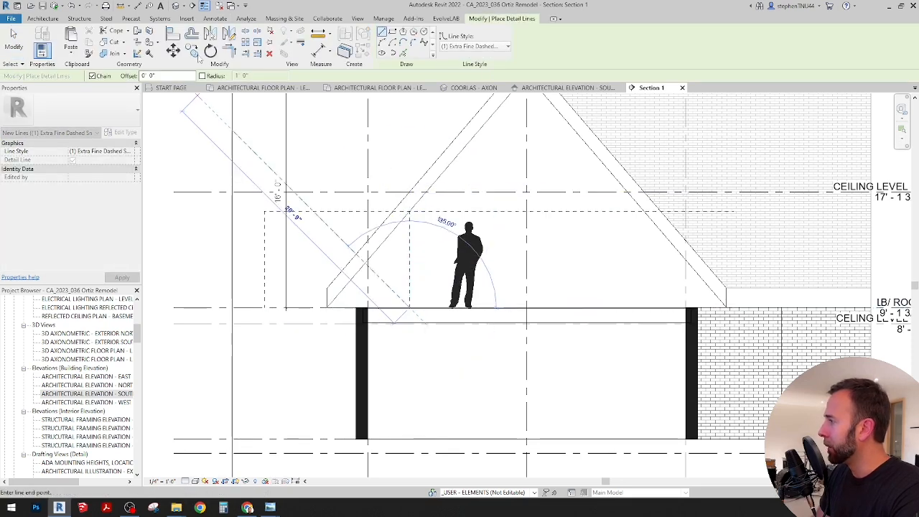
Measure the horizontal distance from the new vertical dashed line to grid C with a trial aligned dimension
click(214, 18)
click(39, 42)
scroll(363, 307, up, 3)
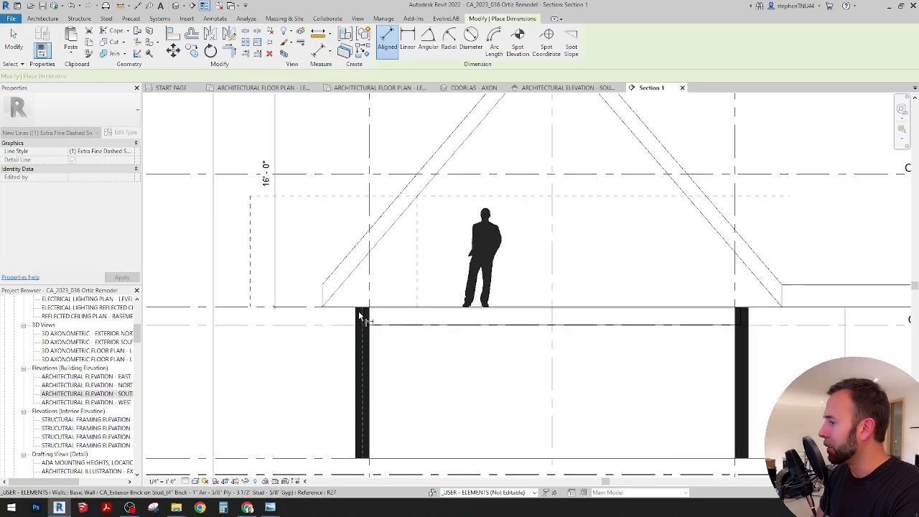
click(448, 270)
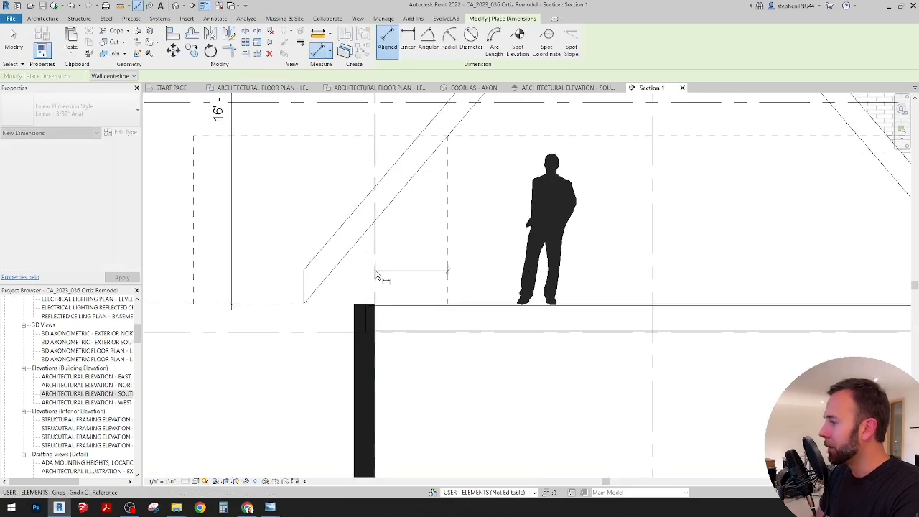
click(375, 274)
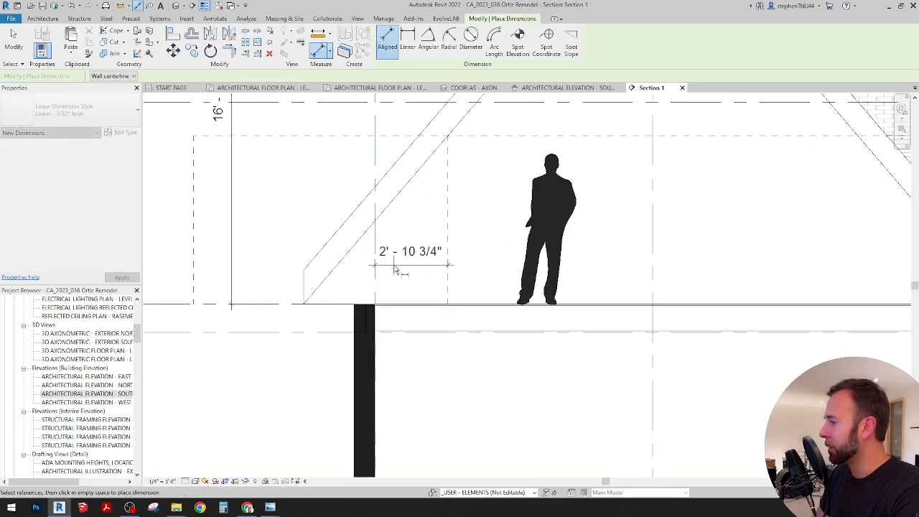
key(Escape)
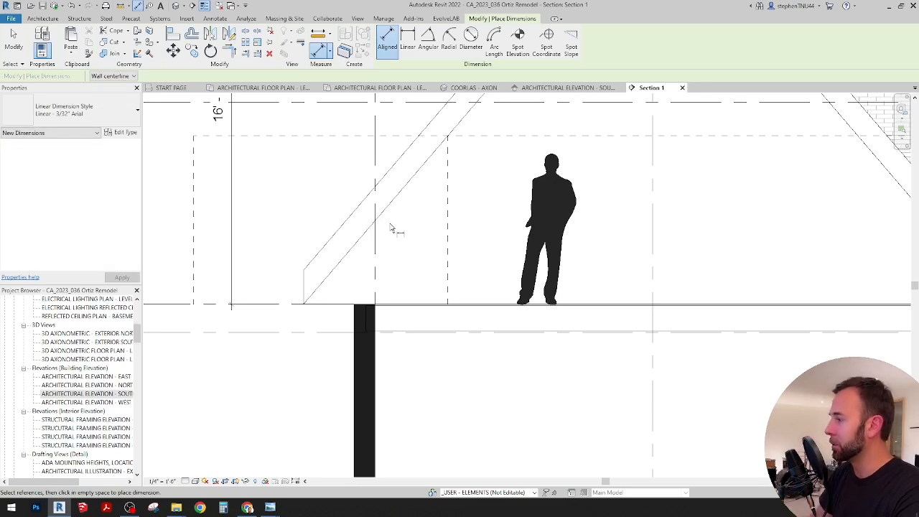
Examine the low space between the eave, the wall and the vertical headroom line beside the silhouette in Section 1
scroll(392, 226, down, 3)
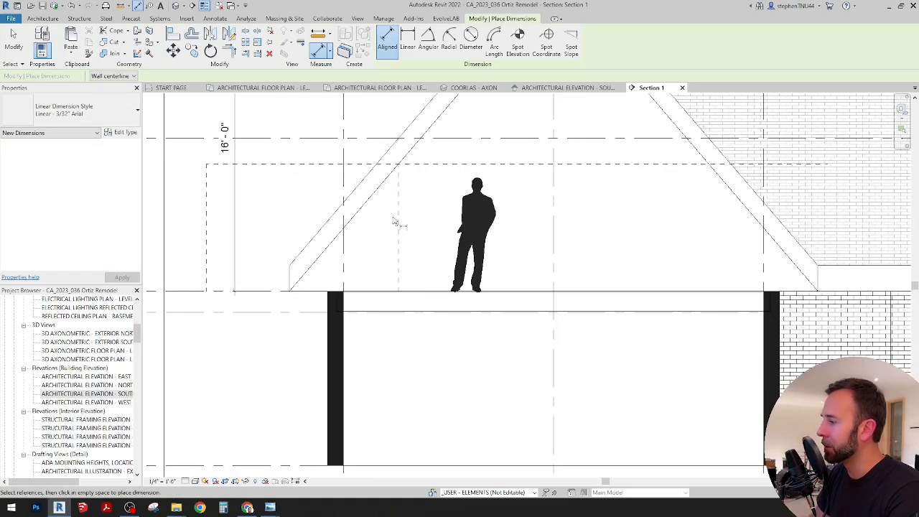
scroll(404, 224, up, 2)
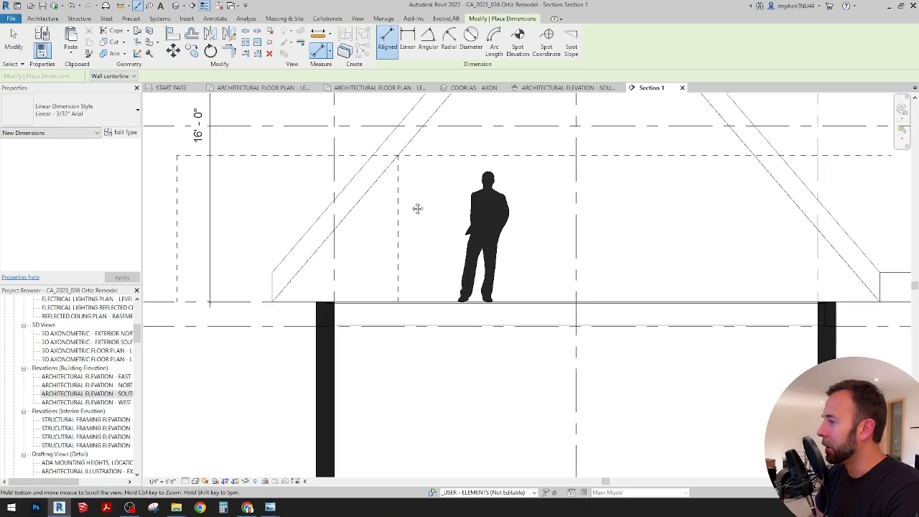
middle_drag(418, 208, 411, 211)
key(Escape)
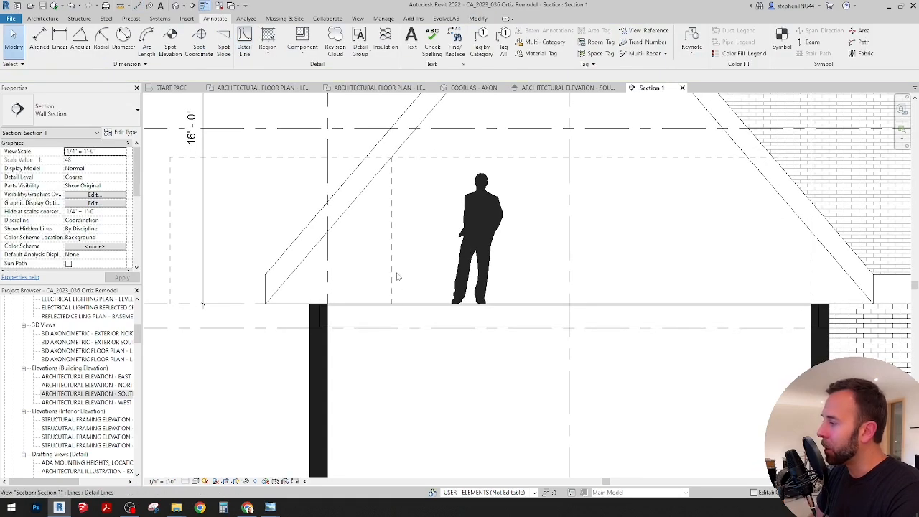
scroll(314, 300, up, 2)
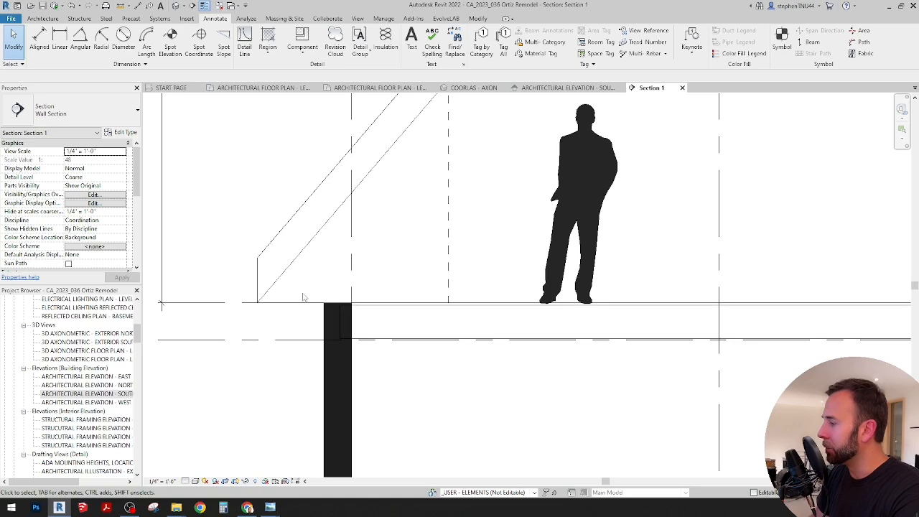
scroll(283, 292, down, 4)
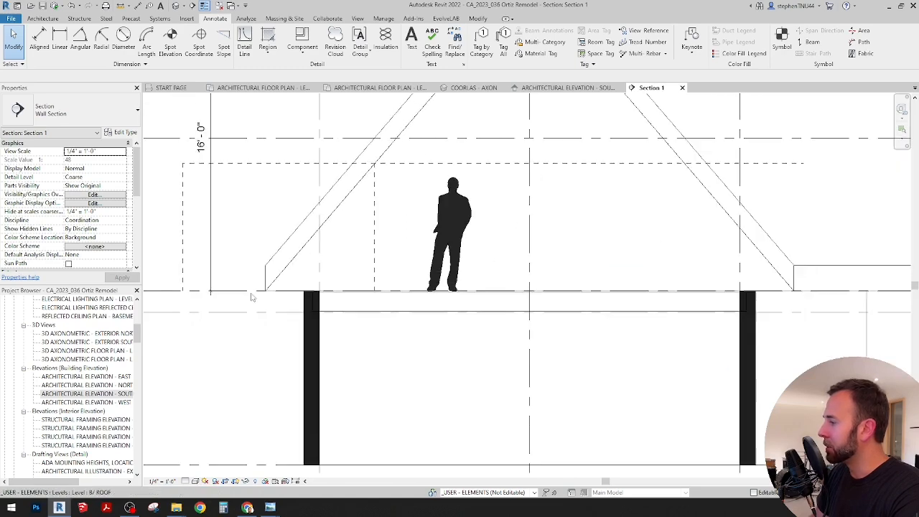
middle_drag(257, 300, 298, 316)
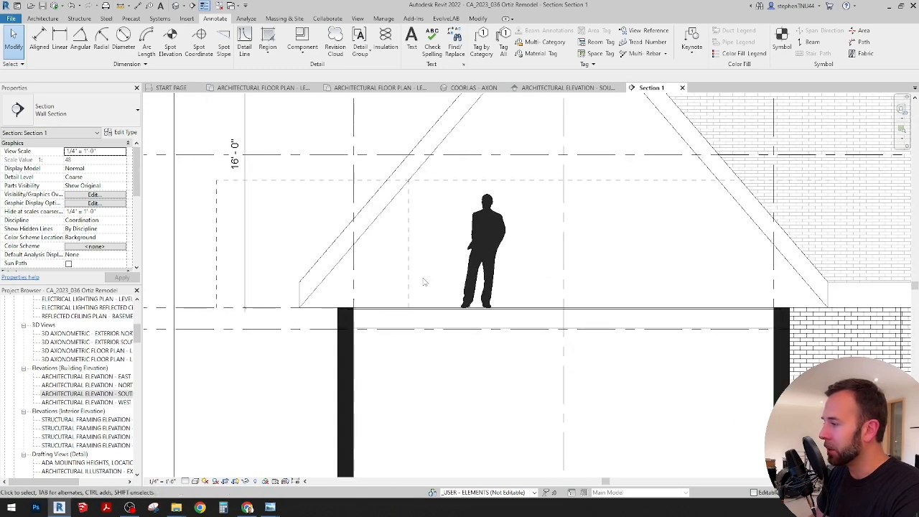
scroll(420, 284, down, 2)
scroll(419, 288, down, 3)
scroll(470, 266, up, 4)
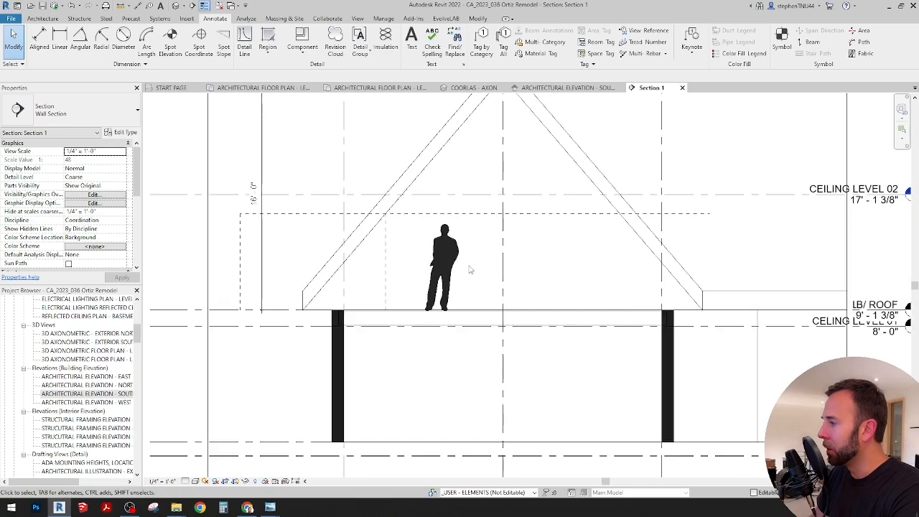
scroll(380, 314, up, 5)
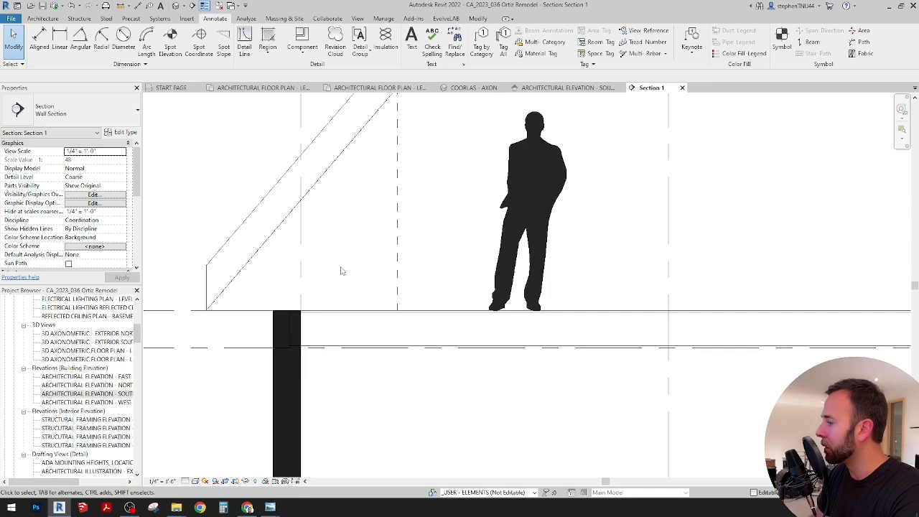
scroll(341, 270, down, 4)
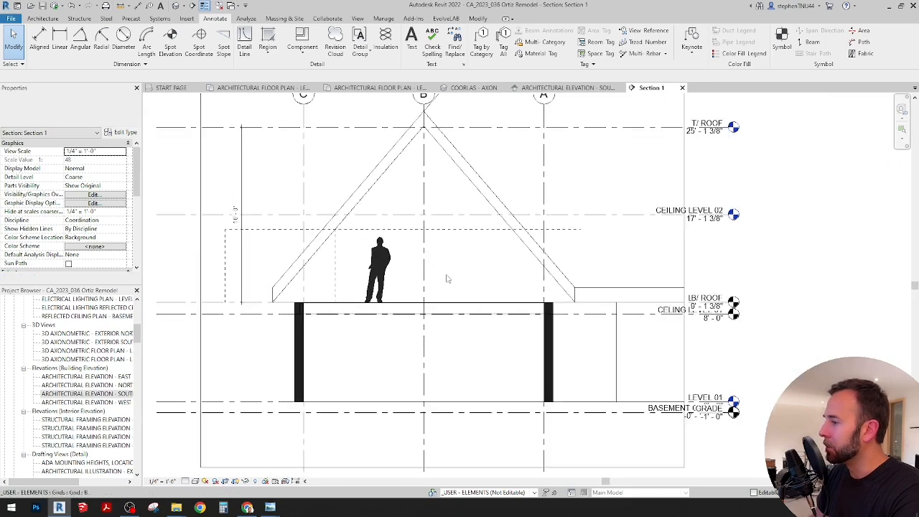
scroll(446, 279, down, 1)
Review the hipped roof in the COORLAS - AXON view and the LEVEL 01 and LEVEL 02 architectural floor plans
click(473, 89)
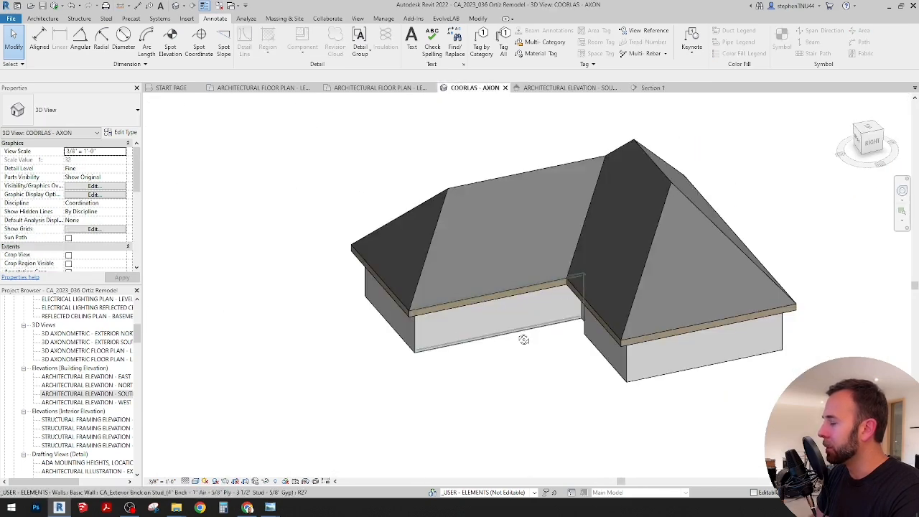
shift+middle_drag(524, 339, 558, 369)
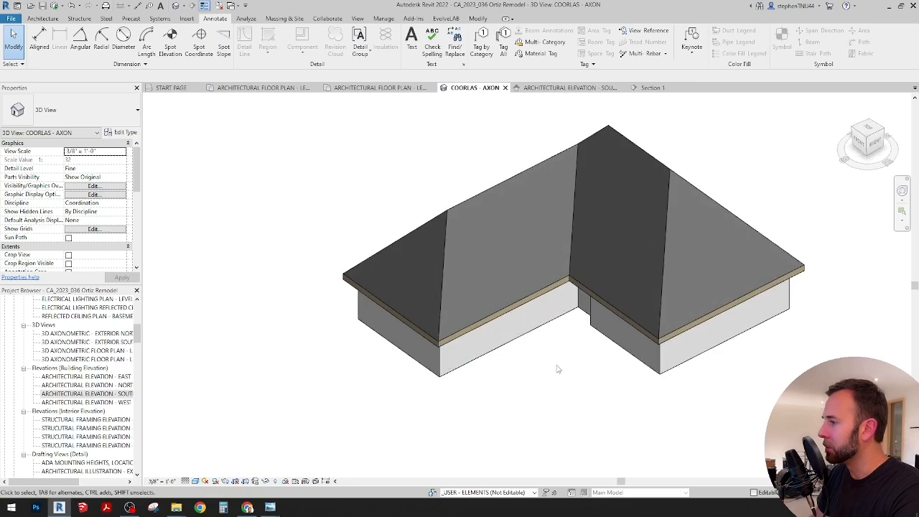
click(286, 90)
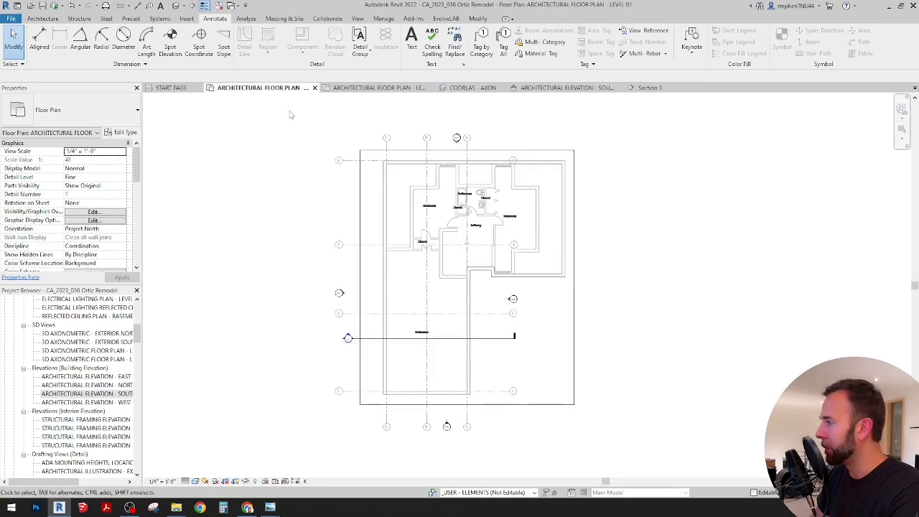
click(397, 92)
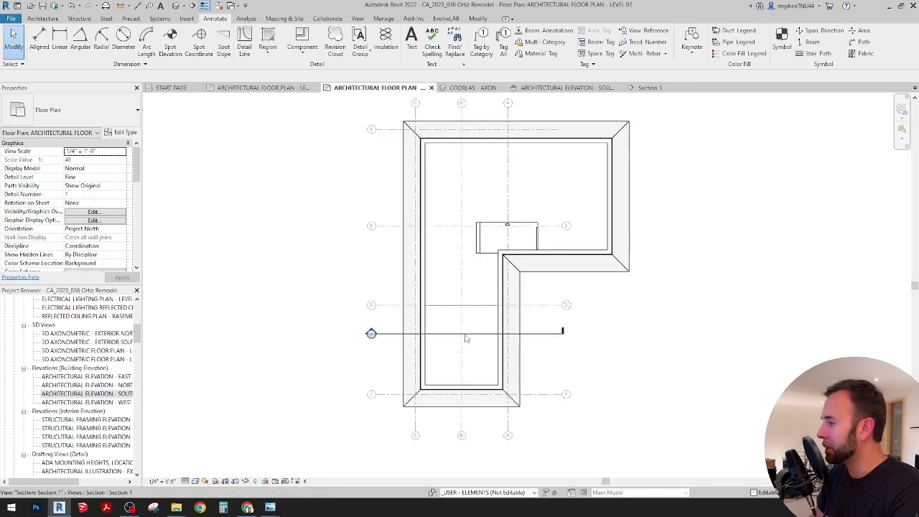
Compare the section cut location on the LEVEL 02 floor plan with the roof profile in Section 1
scroll(460, 322, up, 2)
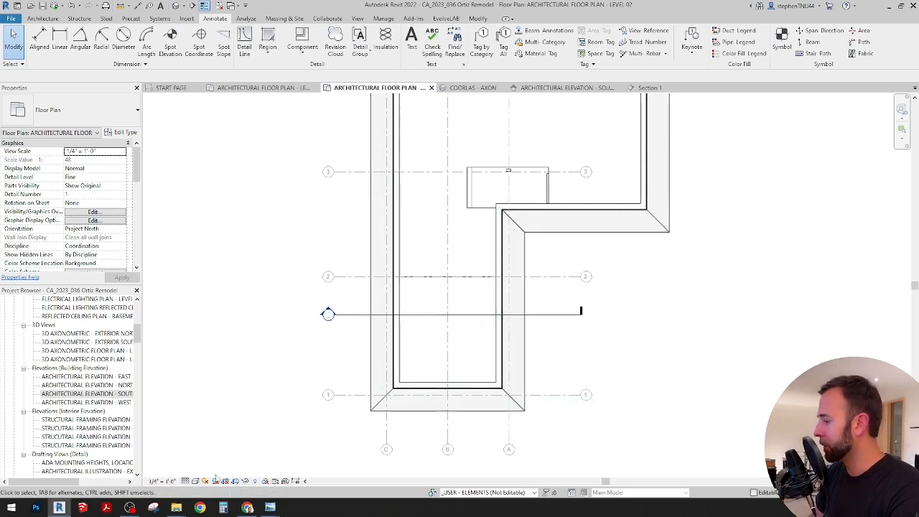
click(649, 88)
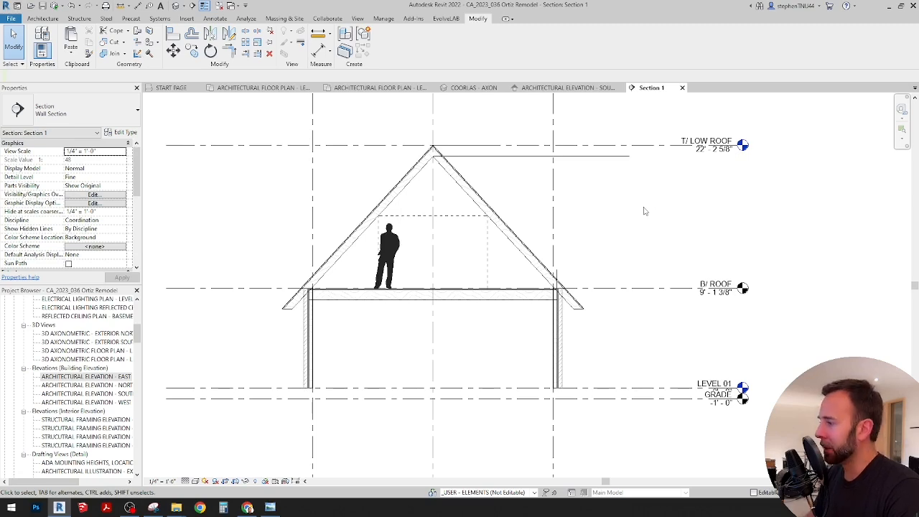
middle_drag(646, 209, 638, 216)
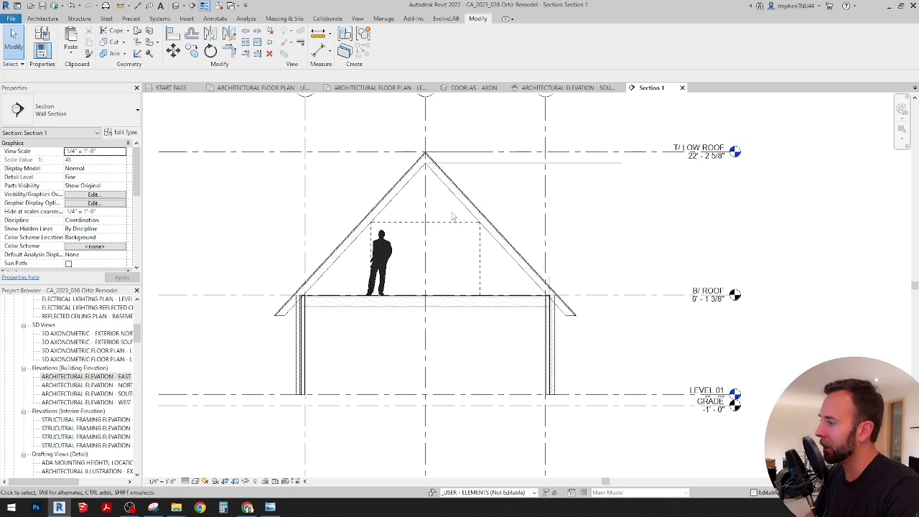
Switch to the browser to review the roof soffit detail images and the 13/12 roof pitch chart, and return to Revit
click(247, 508)
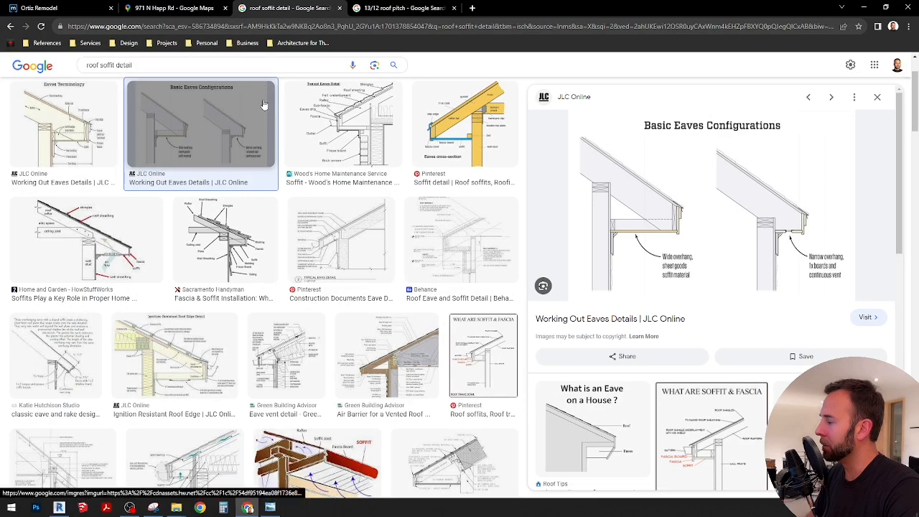
click(397, 9)
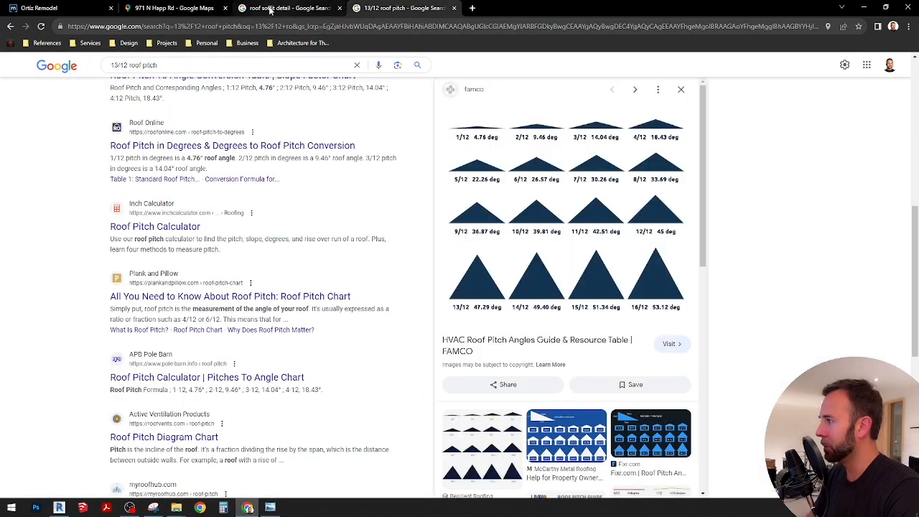
click(269, 9)
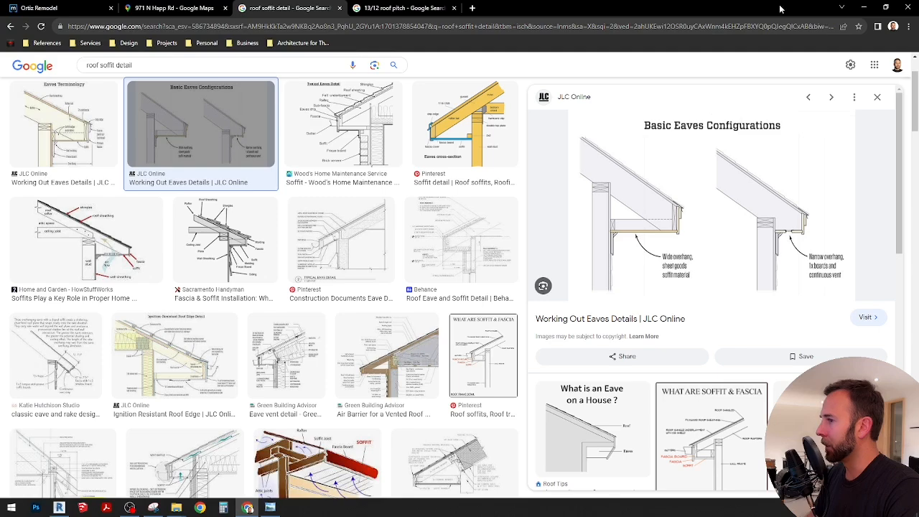
click(863, 9)
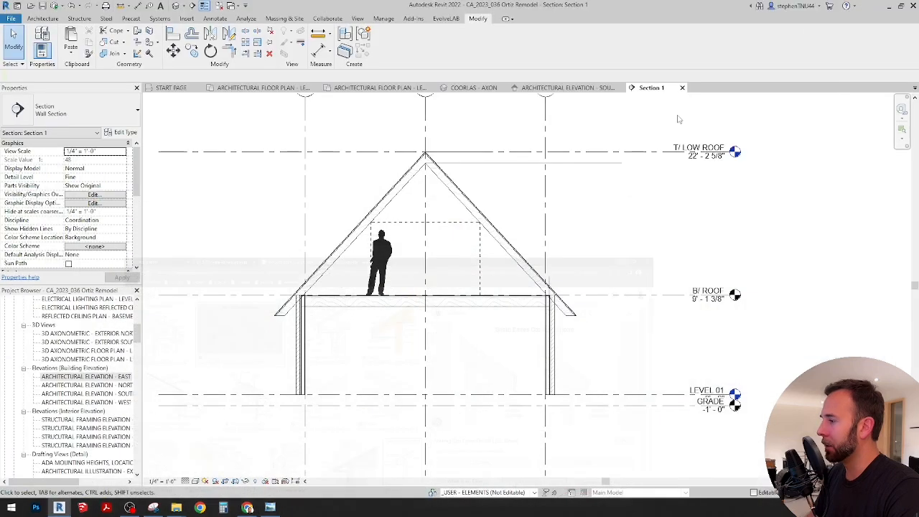
Check the modelled low roof against the house photo in the south elevation and return to Section 1
click(549, 87)
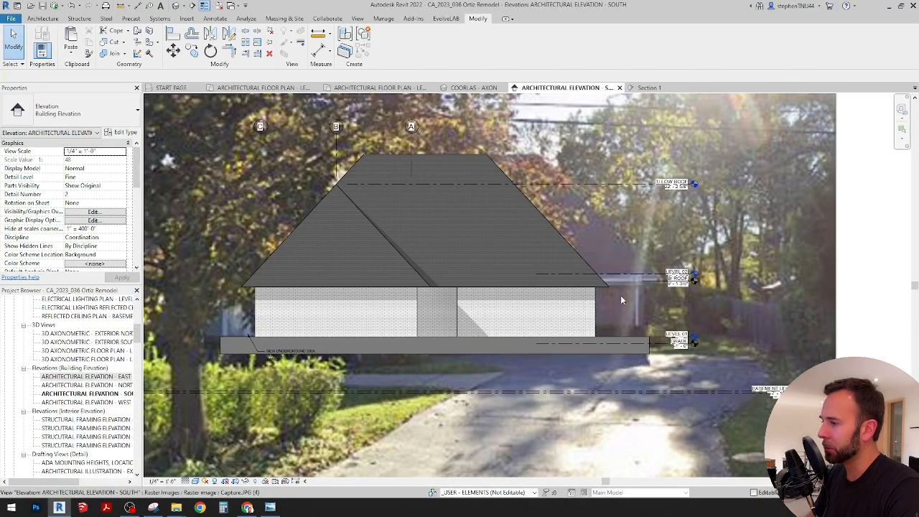
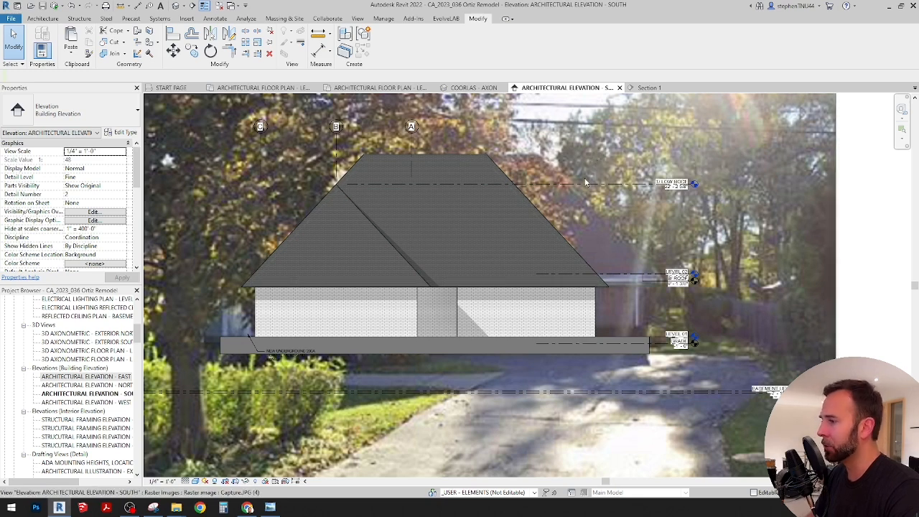
scroll(584, 181, up, 2)
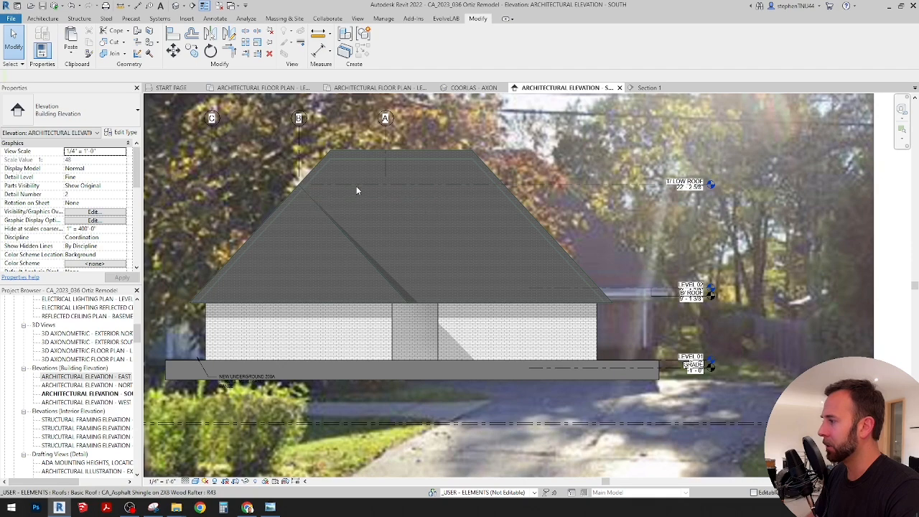
click(646, 88)
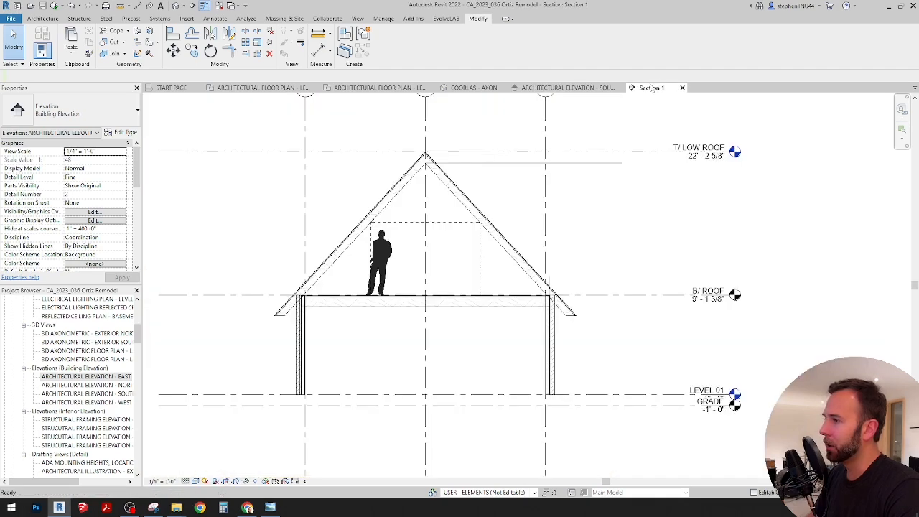
Select the asphalt shingle roof in Section 1 and examine how its rafter bears on the exterior wall and floor joists
scroll(455, 268, up, 2)
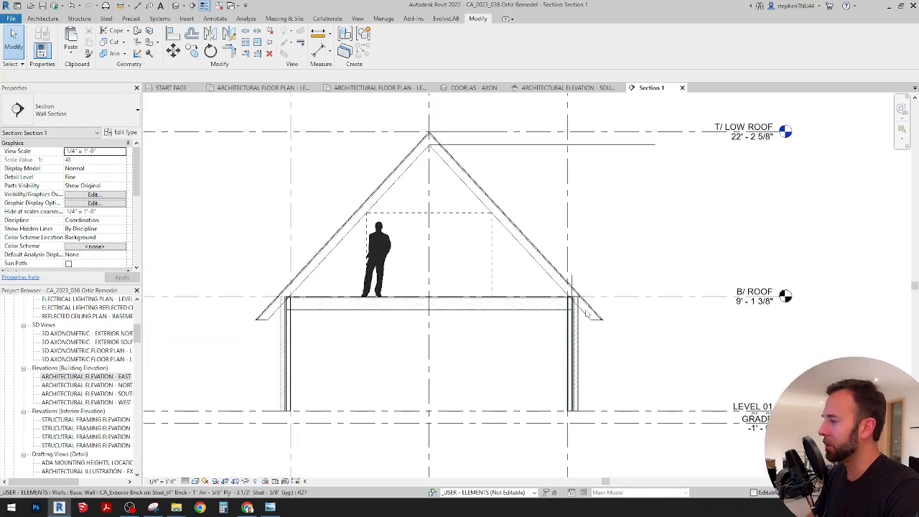
scroll(474, 287, up, 6)
click(471, 211)
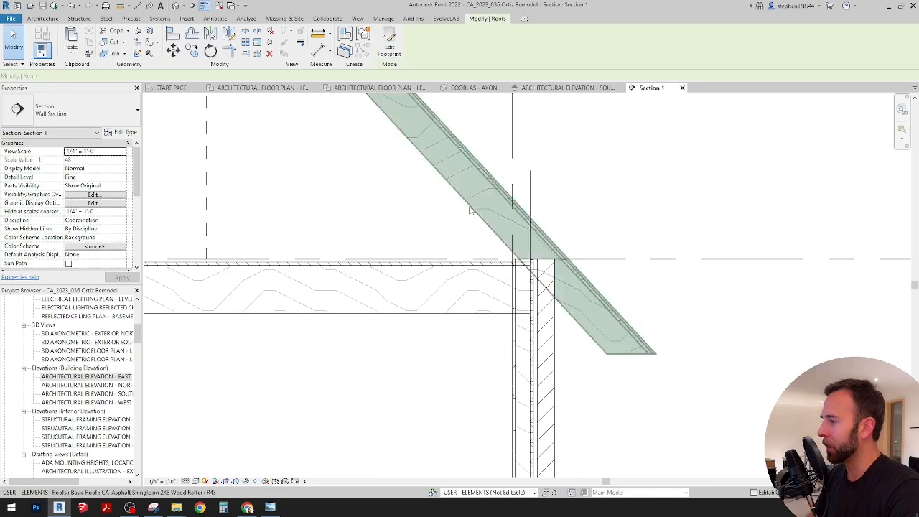
scroll(479, 203, down, 3)
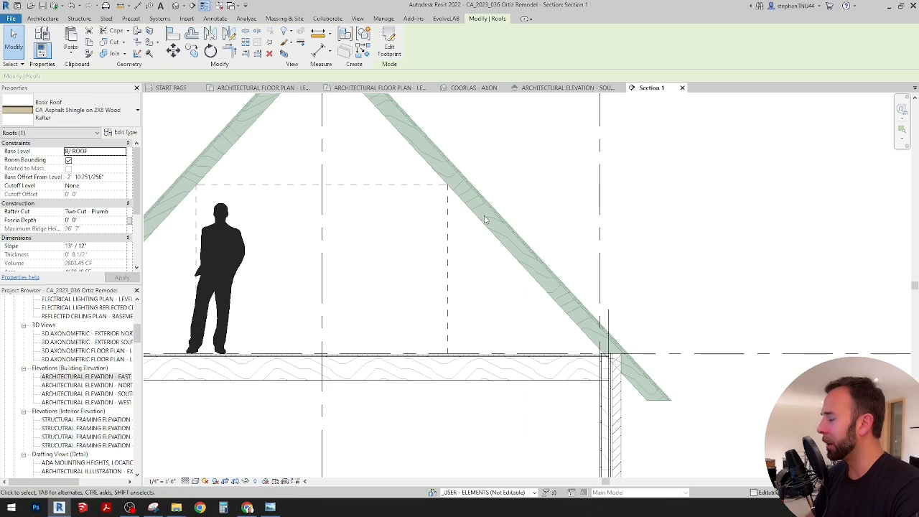
scroll(474, 208, down, 2)
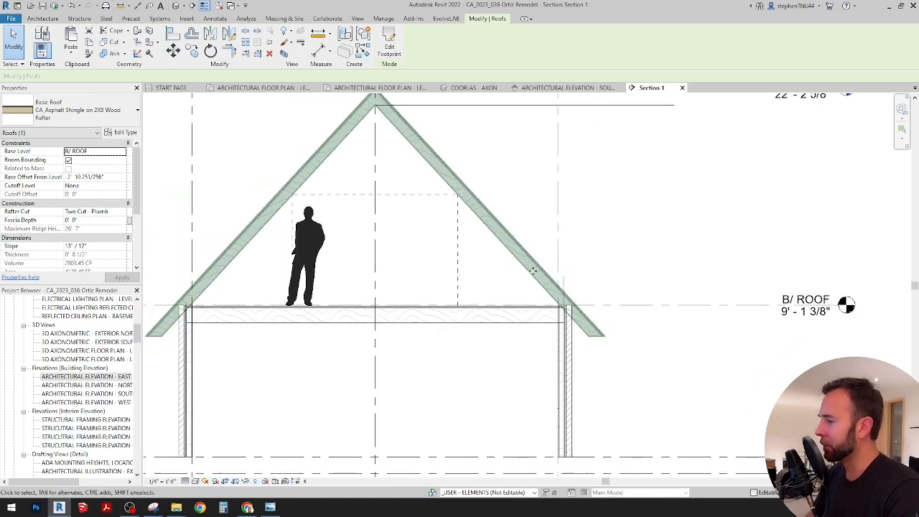
scroll(559, 304, up, 1)
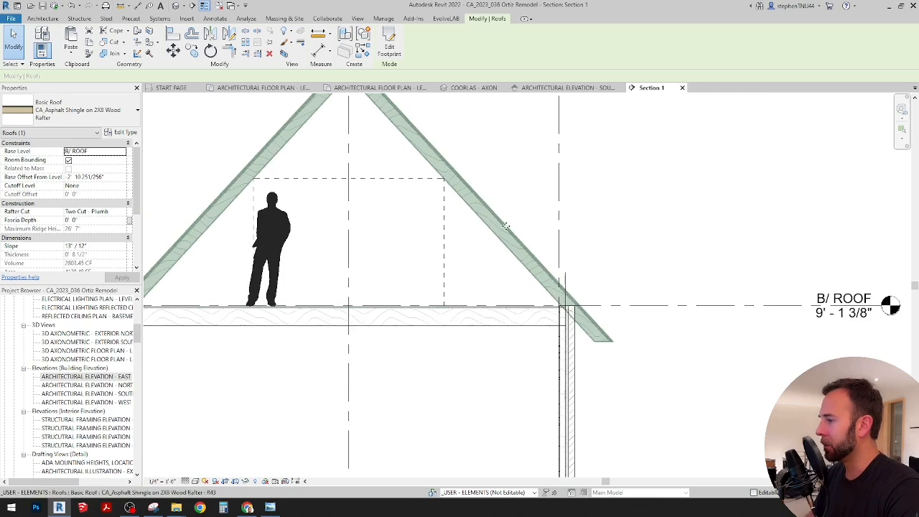
scroll(502, 273, up, 1)
scroll(593, 320, up, 1)
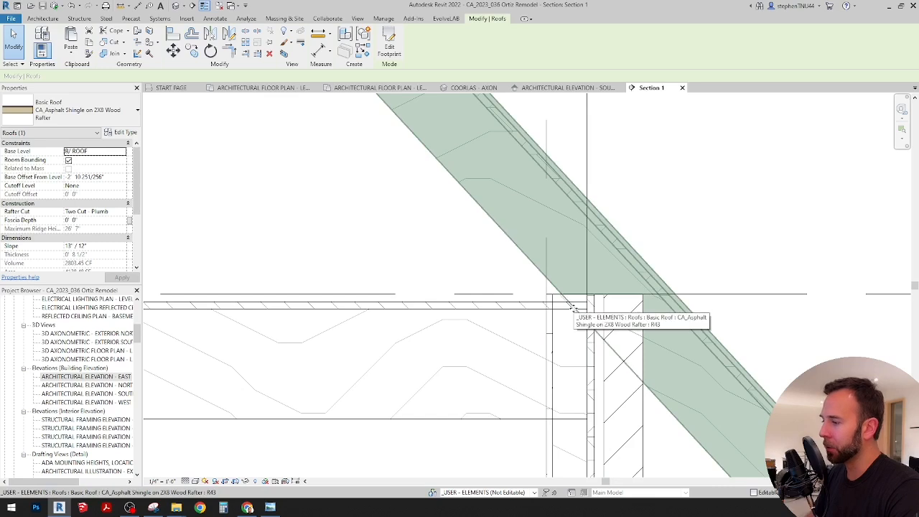
scroll(574, 309, down, 3)
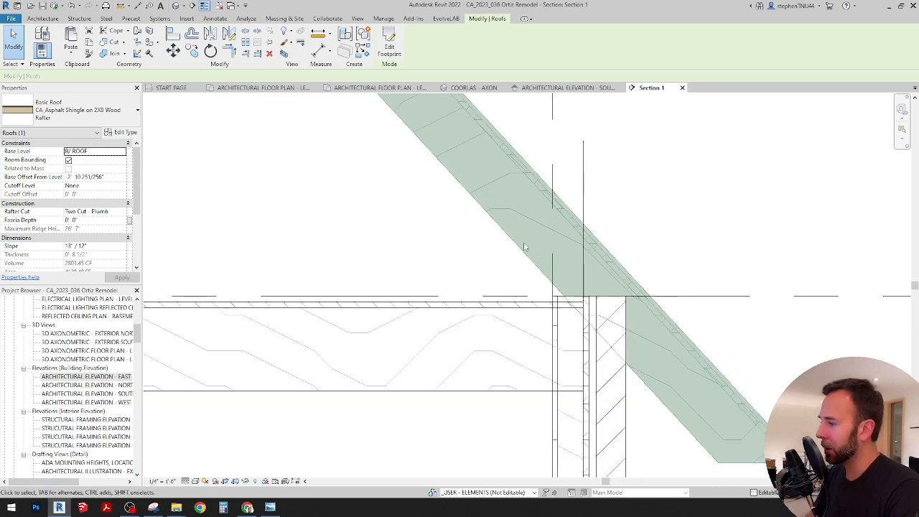
scroll(563, 301, up, 2)
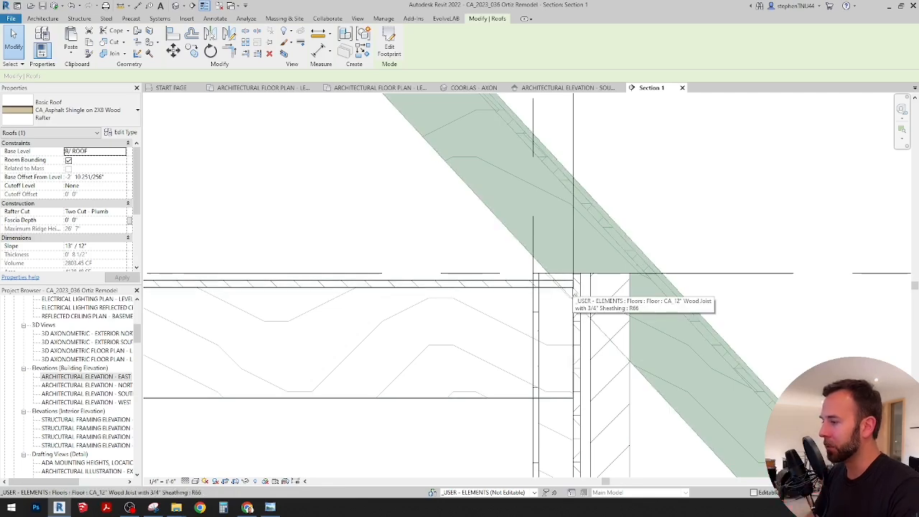
Inspect where the rafters meet the wall plate in attic photo IMG_2449 in Windows Photo Viewer, and return to Revit
click(270, 508)
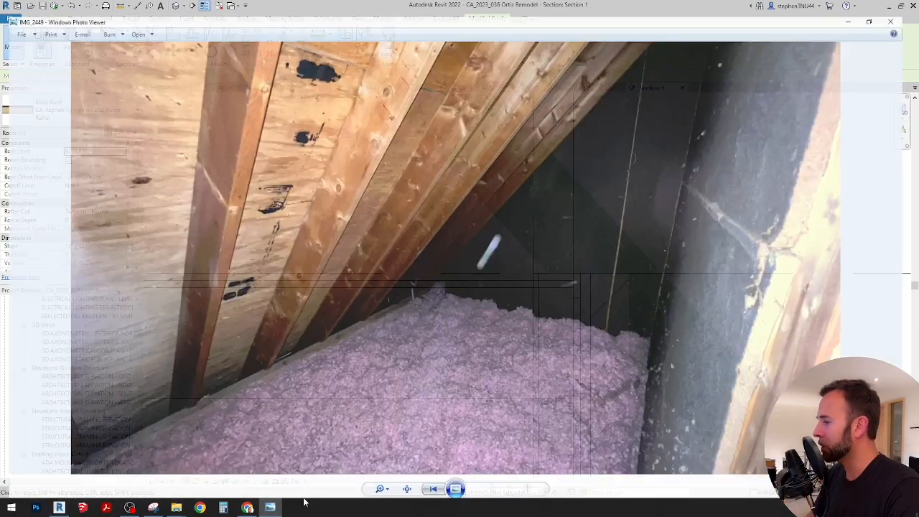
scroll(244, 359, up, 4)
drag(244, 360, 380, 336)
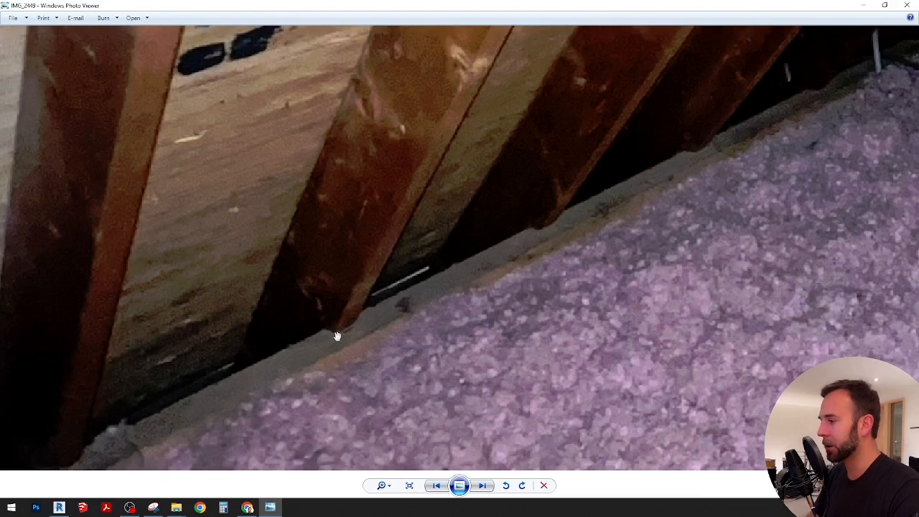
scroll(385, 300, down, 4)
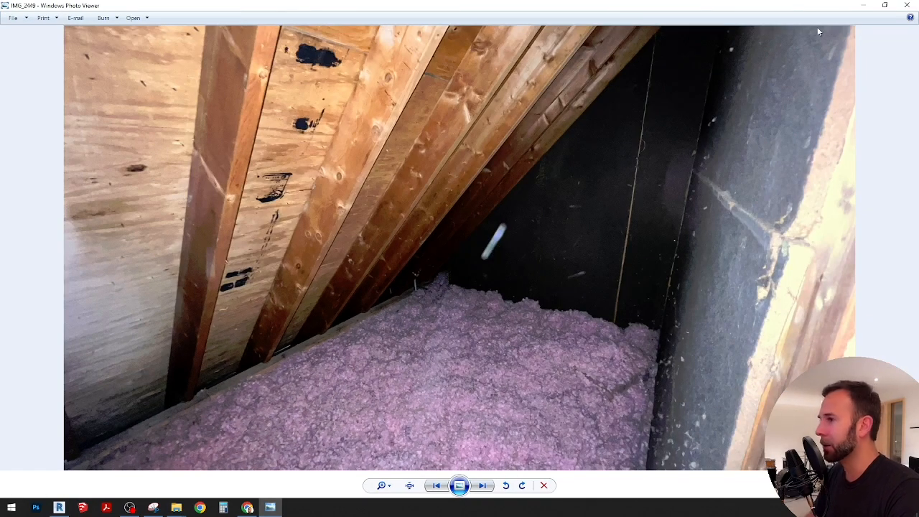
click(865, 5)
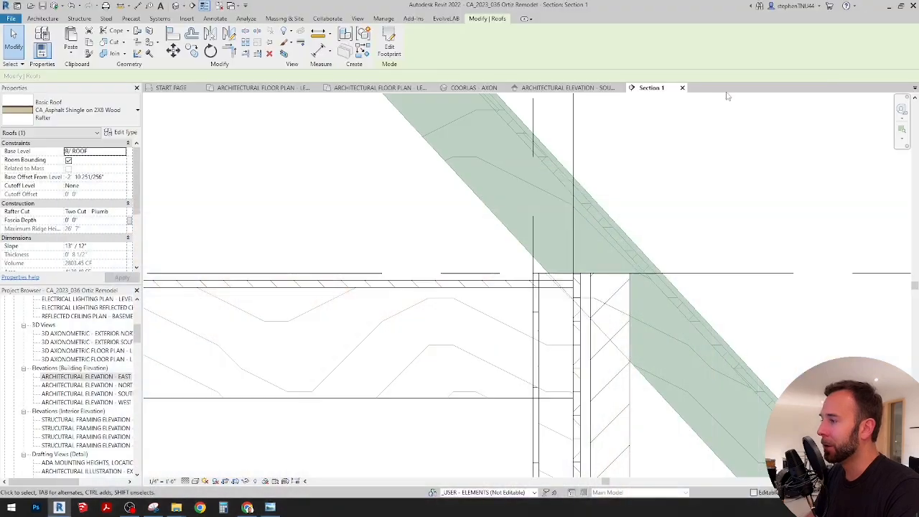
Examine the headroom around the silhouette and the dashed headroom lines under the sloped rafters in Section 1
scroll(584, 295, down, 5)
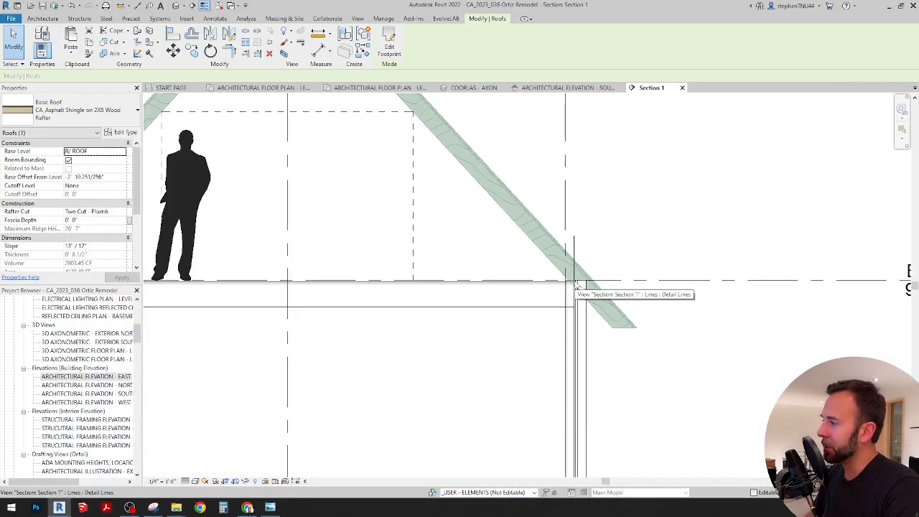
middle_drag(447, 255, 506, 283)
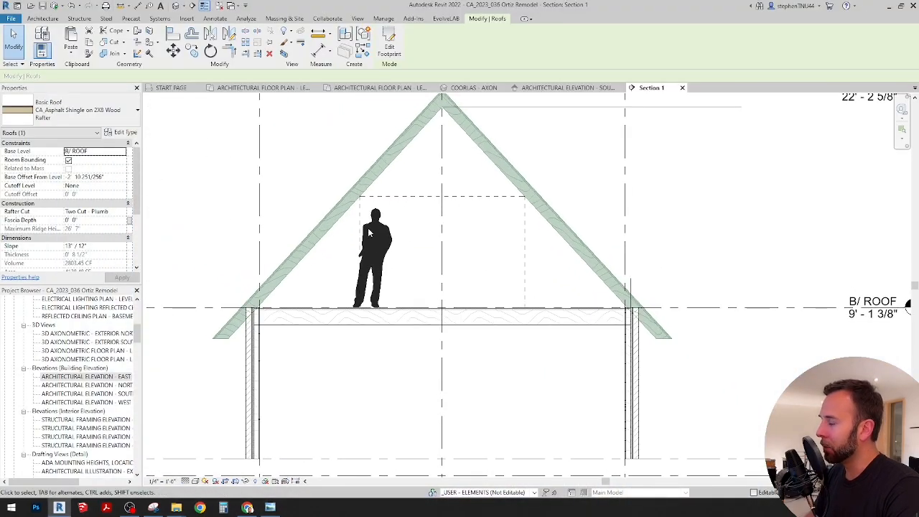
scroll(432, 229, up, 1)
middle_drag(493, 247, 481, 250)
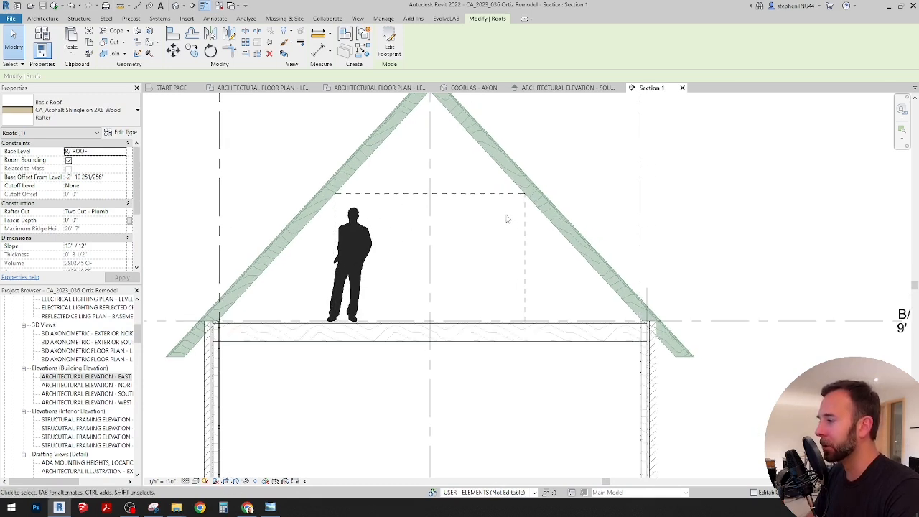
scroll(504, 236, up, 2)
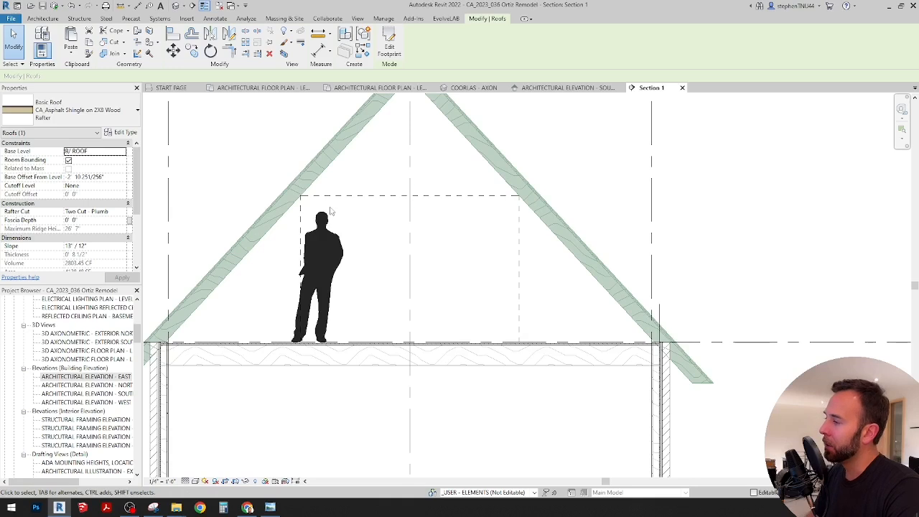
middle_drag(439, 228, 450, 240)
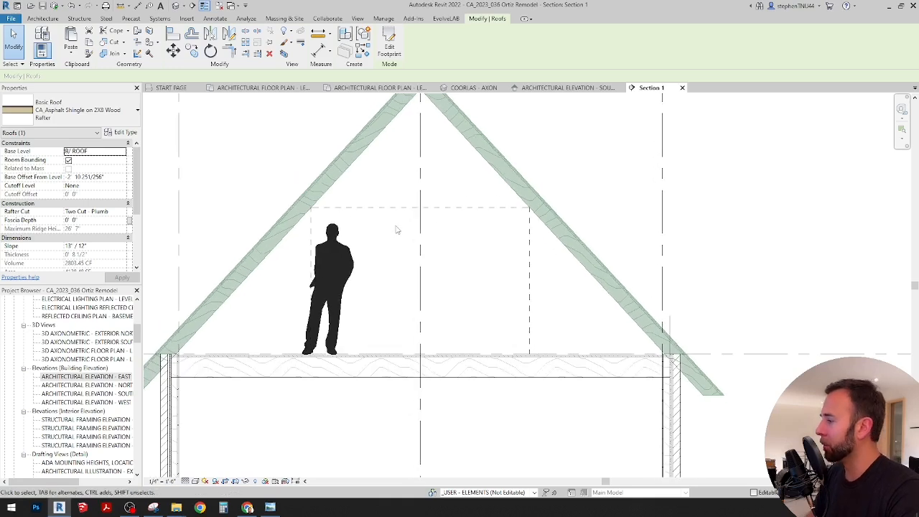
scroll(363, 247, down, 1)
middle_drag(360, 248, 373, 248)
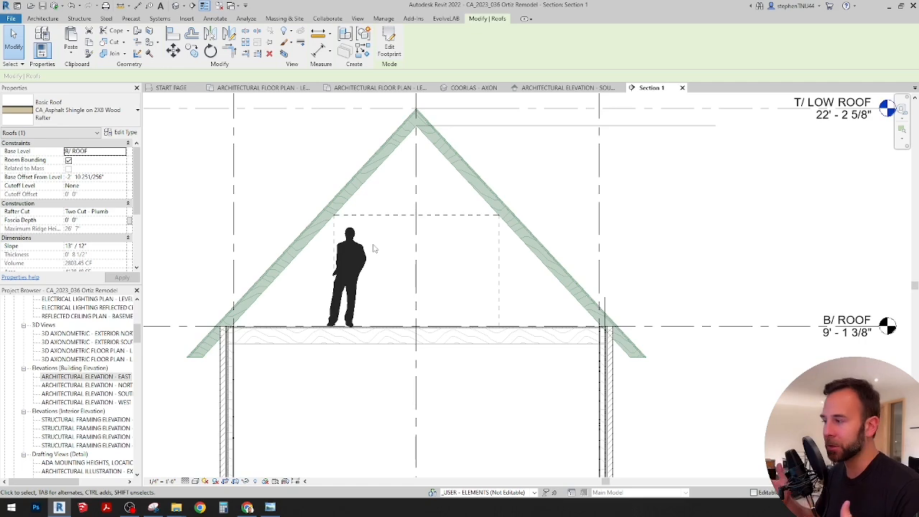
scroll(412, 215, down, 2)
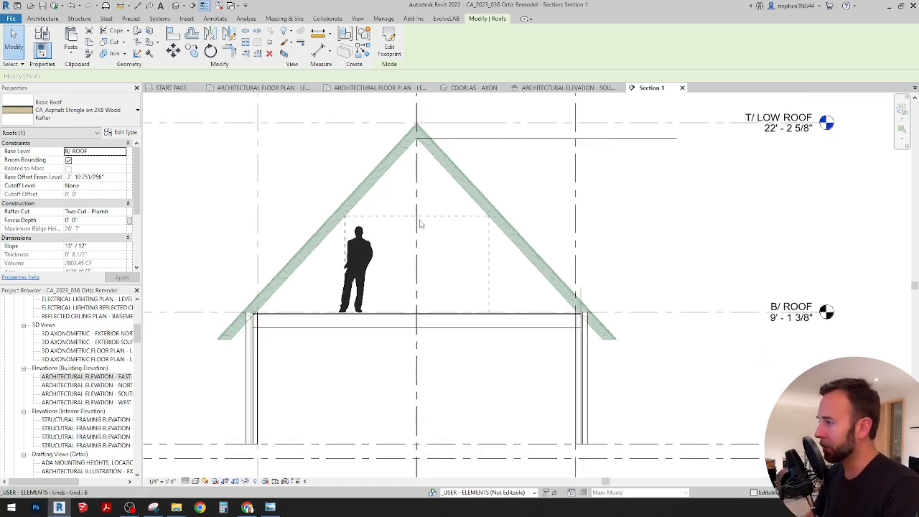
middle_drag(441, 255, 451, 253)
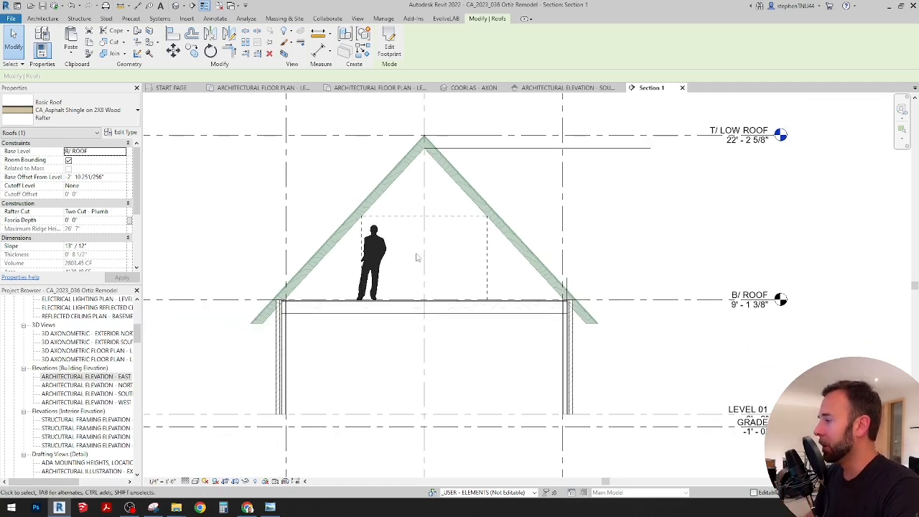
scroll(416, 256, up, 2)
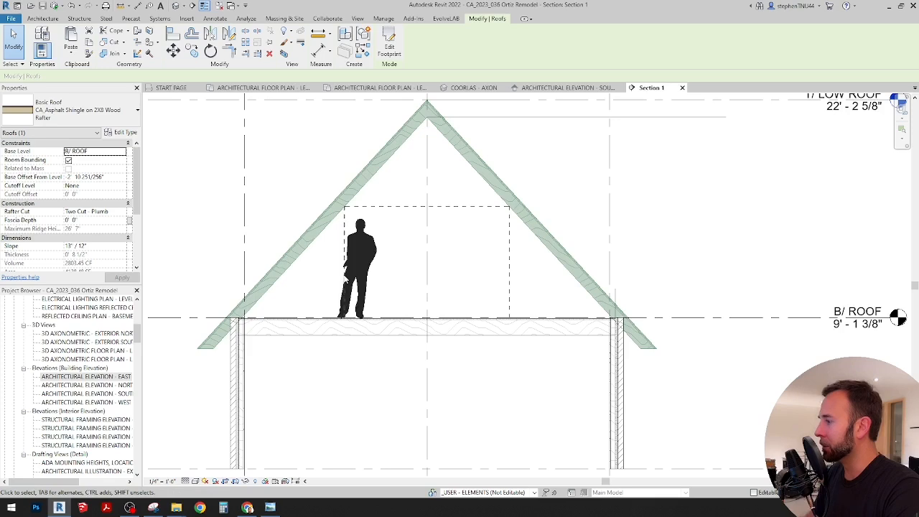
scroll(305, 234, up, 1)
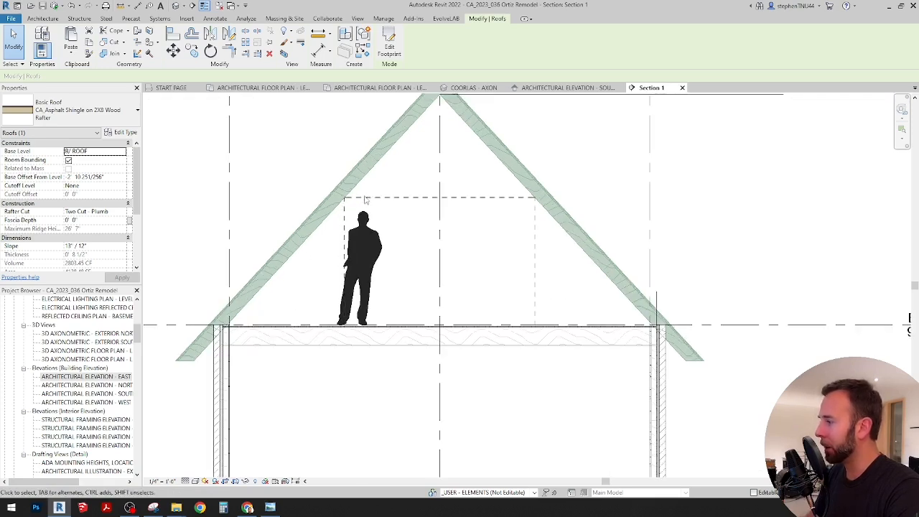
Add an aligned dimension in Section 1 from the dashed vertical headroom line beside the silhouette to grid line C
click(208, 21)
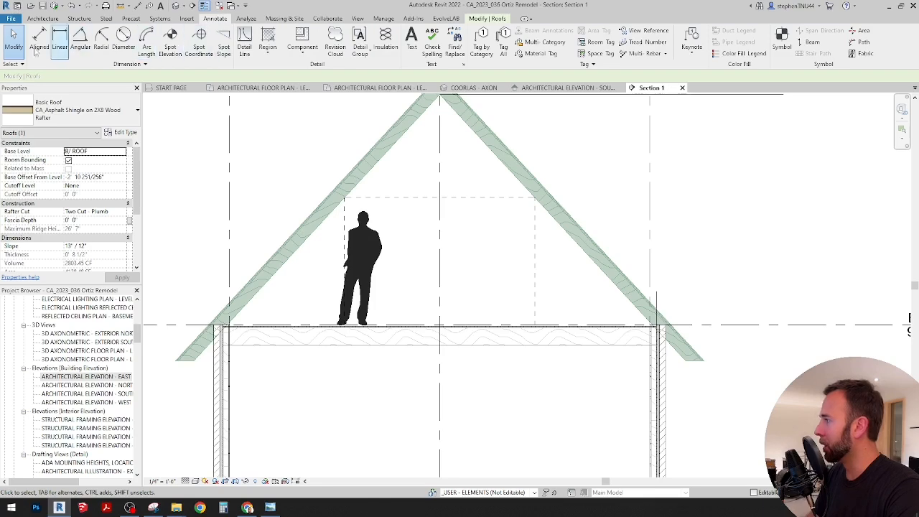
click(38, 44)
click(344, 215)
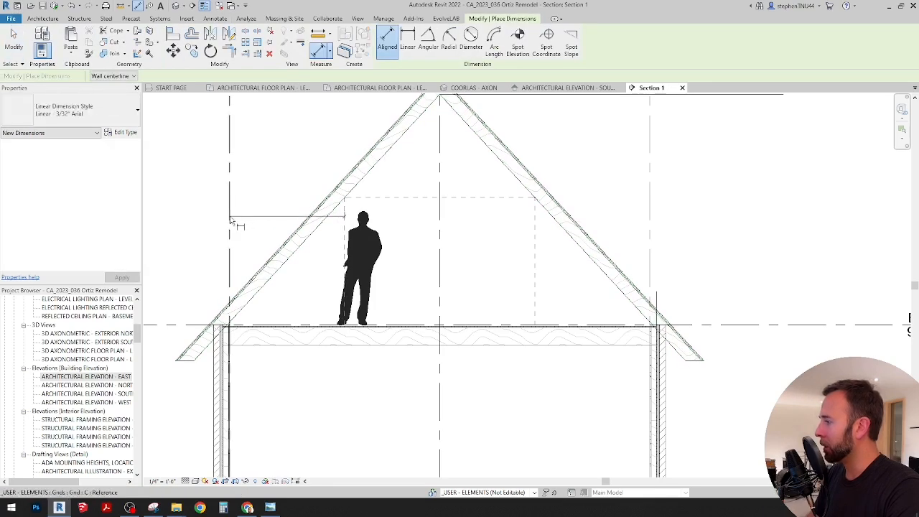
click(229, 221)
scroll(257, 184, up, 1)
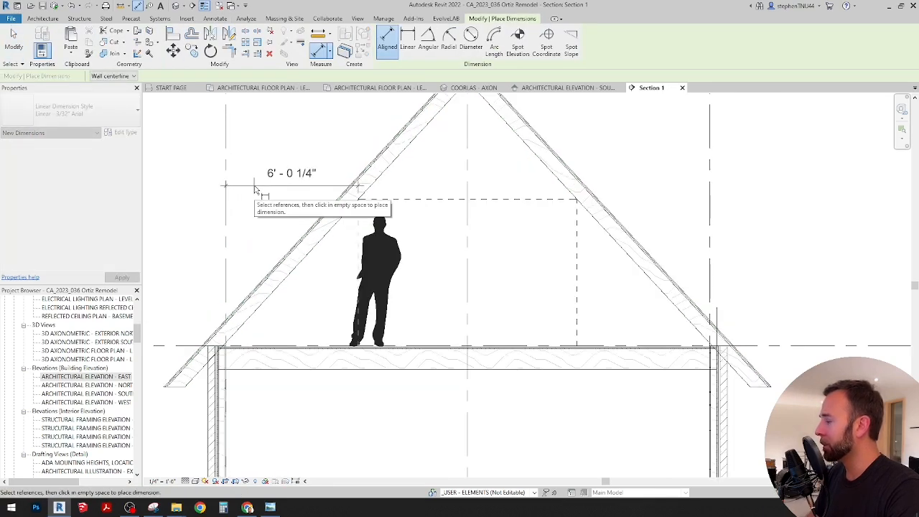
click(258, 187)
middle_drag(301, 215, 312, 200)
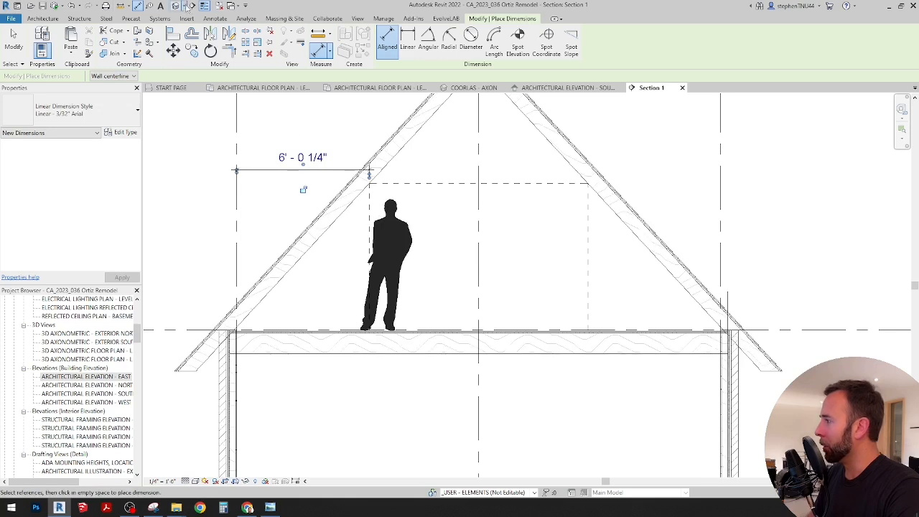
Draw Extra Bold detail lines rising about 3' from the B/ ROOF level outside the wall, then running horizontally across the rafter
click(214, 18)
click(244, 39)
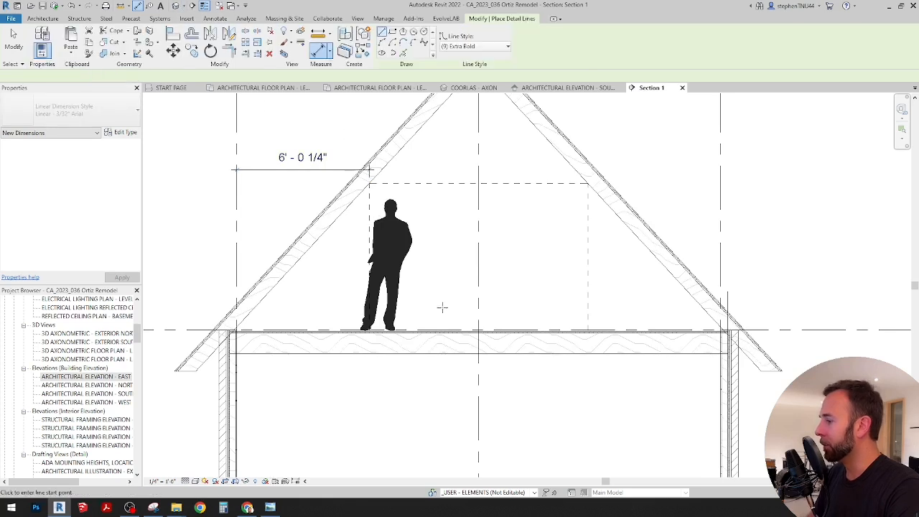
click(180, 330)
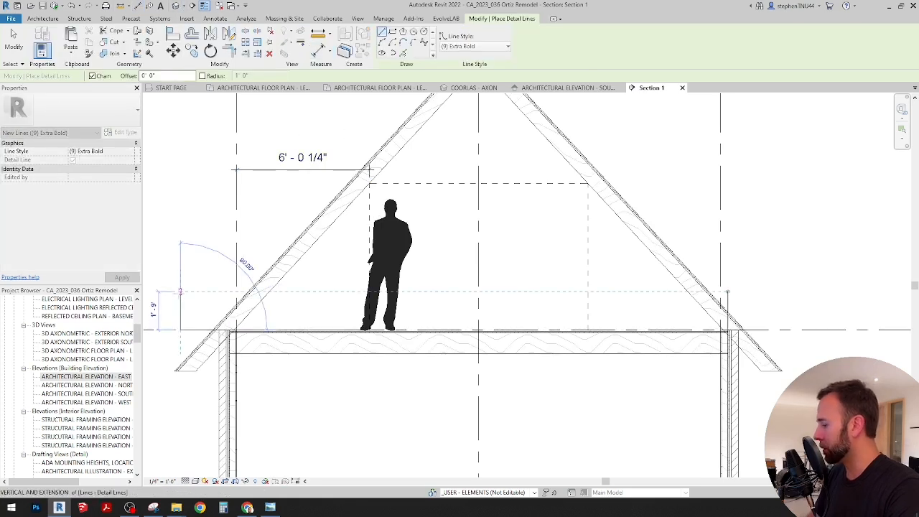
click(181, 264)
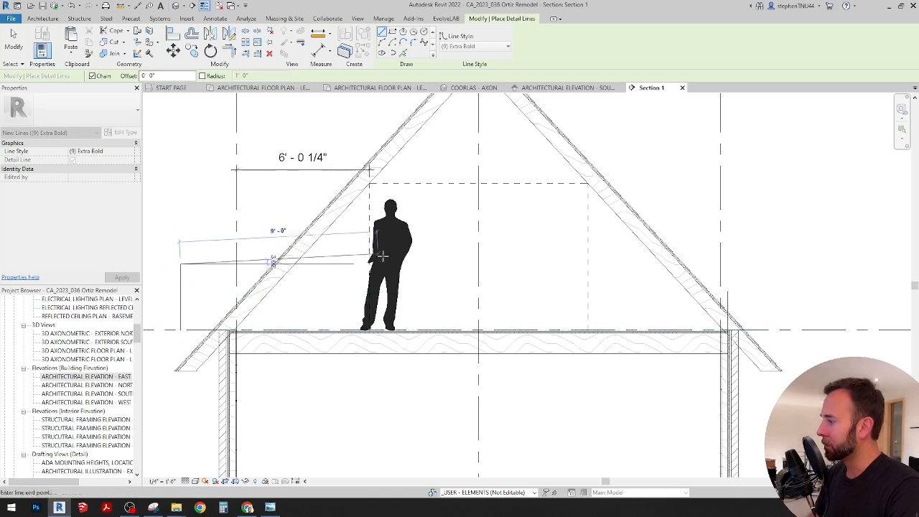
click(330, 264)
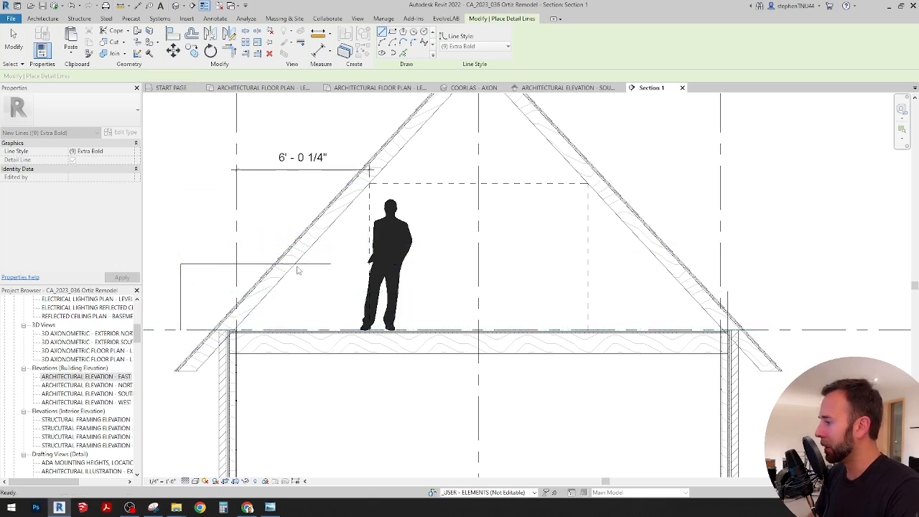
key(Escape)
key(Escape)
Draw a 3' vertical detail line from where the horizontal line meets the rafter's underside down to the B/ ROOF level
click(244, 45)
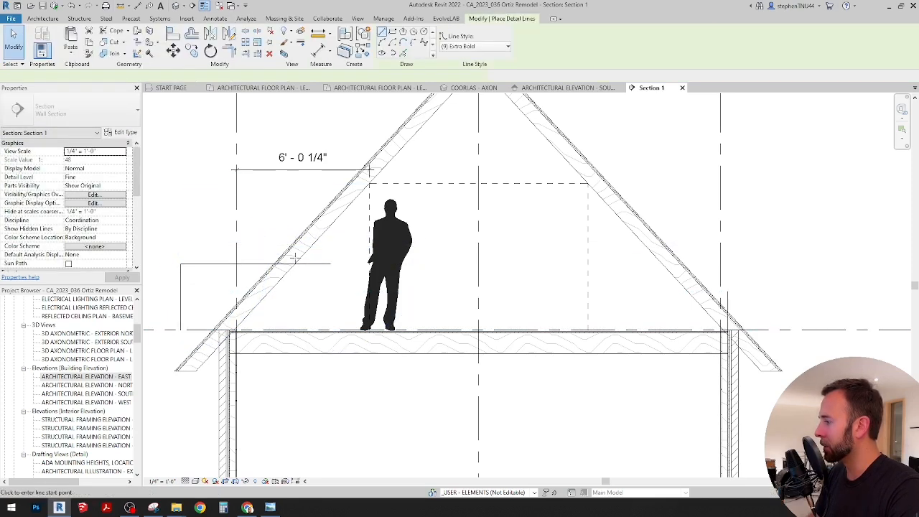
click(293, 264)
scroll(294, 314, up, 2)
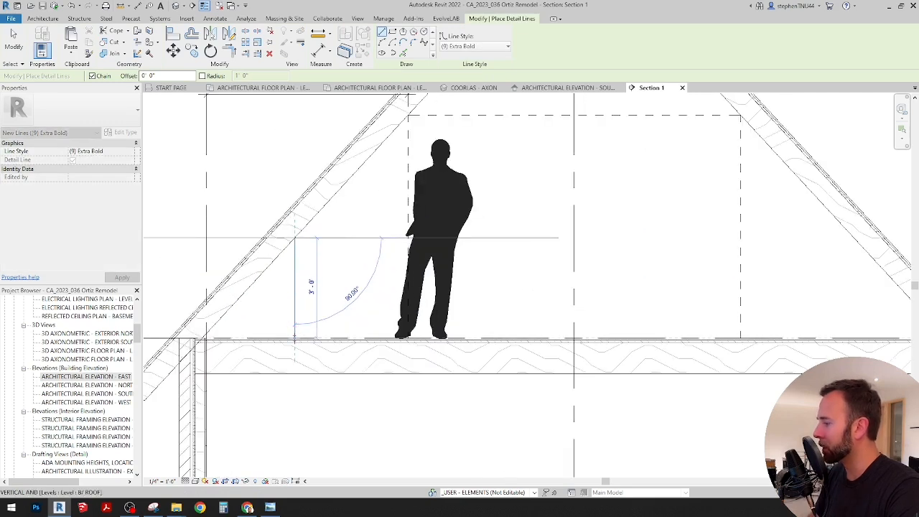
click(294, 335)
scroll(379, 237, down, 2)
scroll(379, 243, up, 3)
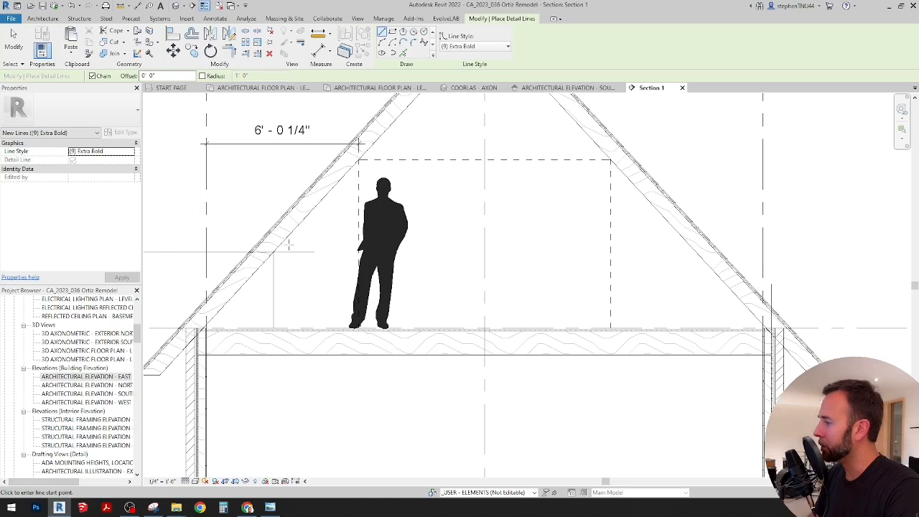
middle_drag(287, 244, 373, 250)
Offset the horizontal detail line upward by 1' 0" without keeping a copy
click(191, 49)
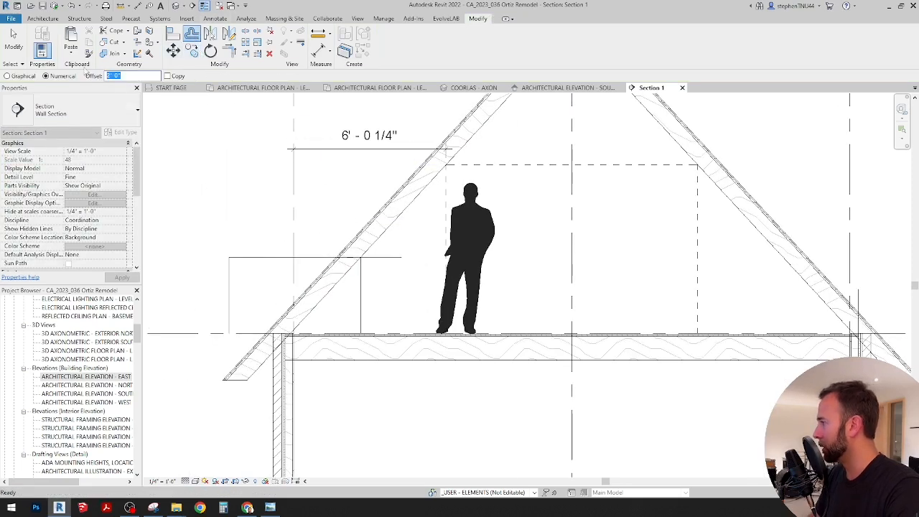
key(Return)
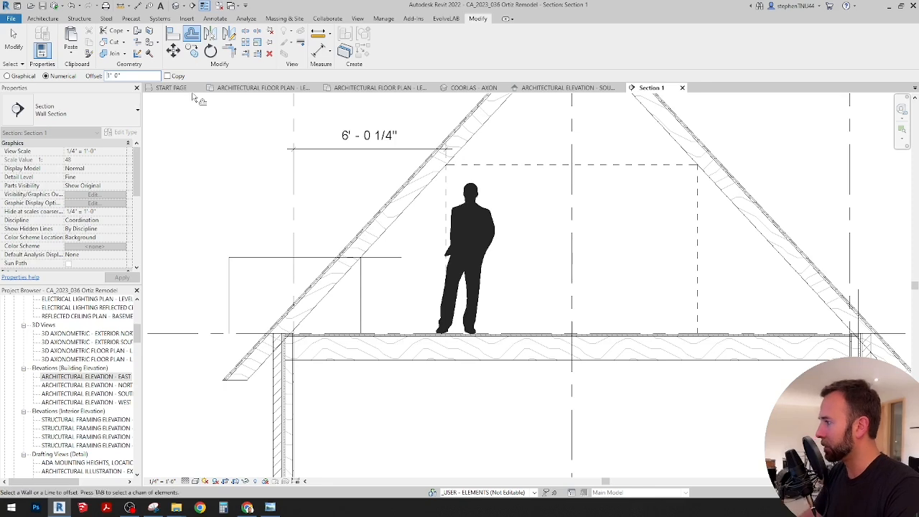
click(274, 255)
middle_drag(358, 259, 331, 262)
key(Escape)
Move the inner vertical detail line to the intersection of the raised horizontal line and the rafter's underside
click(331, 267)
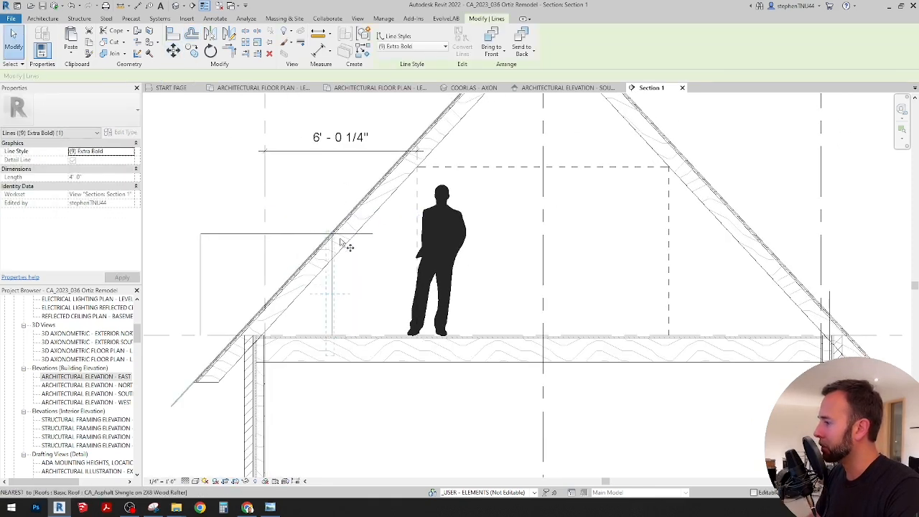
scroll(330, 237, up, 3)
drag(332, 244, 371, 236)
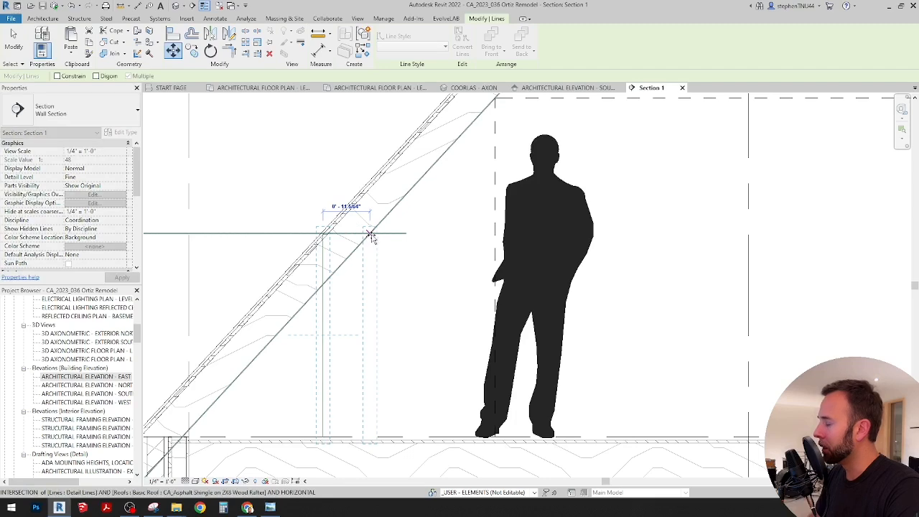
key(Escape)
scroll(345, 187, down, 2)
scroll(362, 254, up, 1)
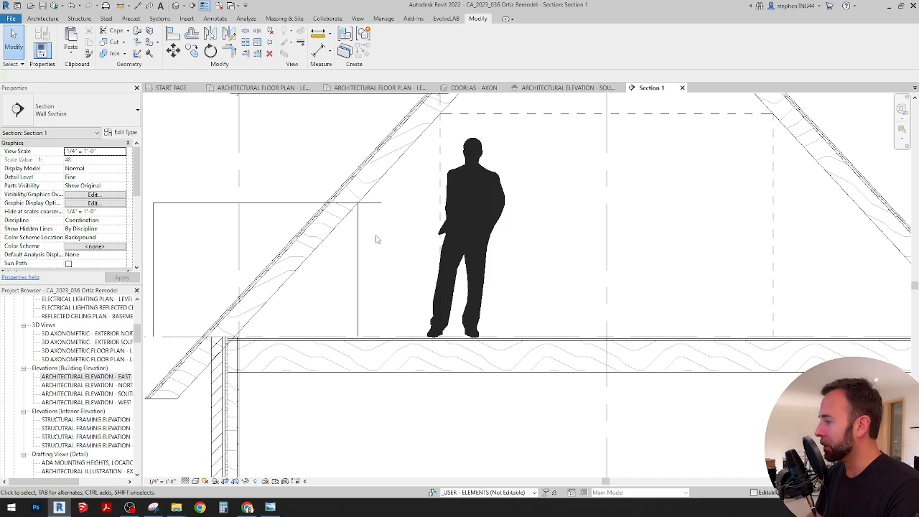
middle_drag(376, 239, 385, 239)
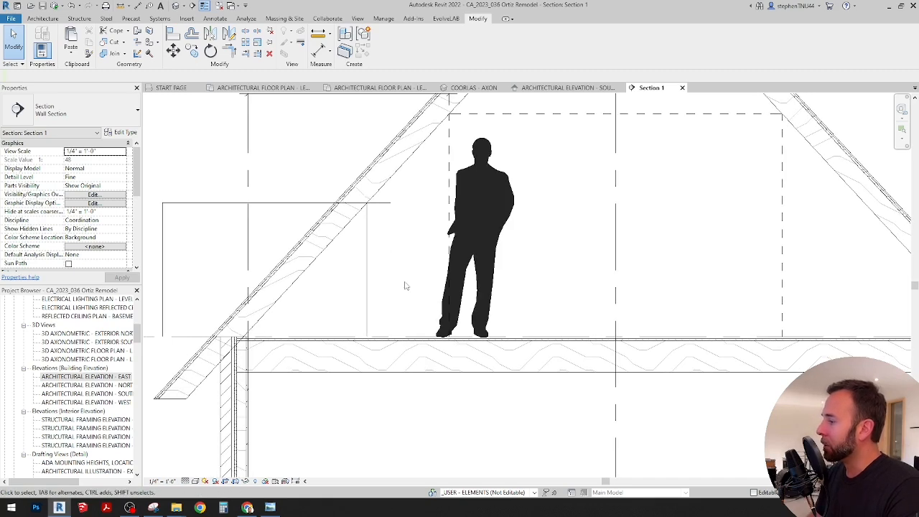
scroll(554, 218, down, 1)
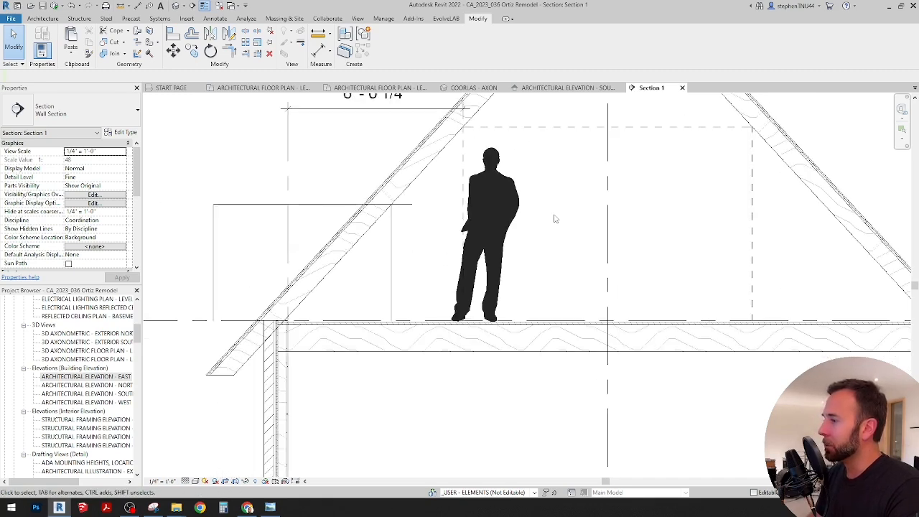
middle_drag(553, 219, 543, 228)
Open the Level 02 architectural floor plan and set its visual style to Hidden Line
click(400, 88)
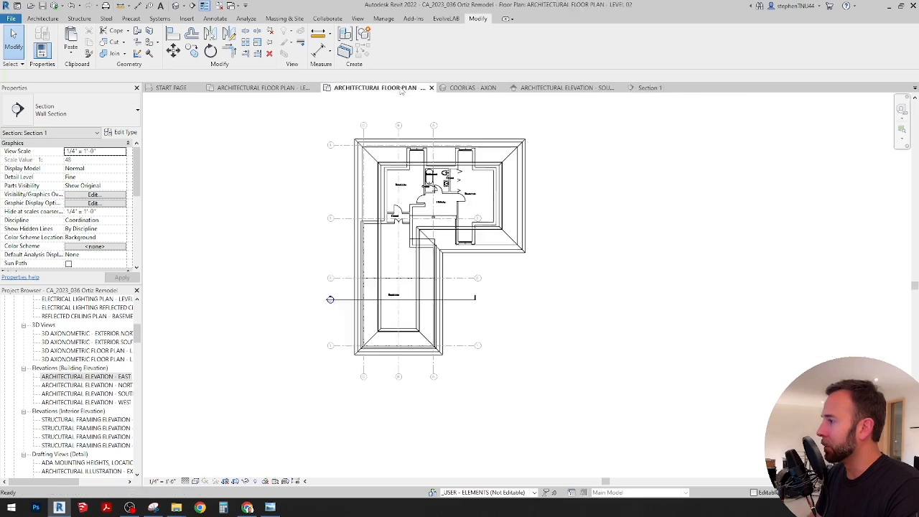
scroll(391, 241, up, 5)
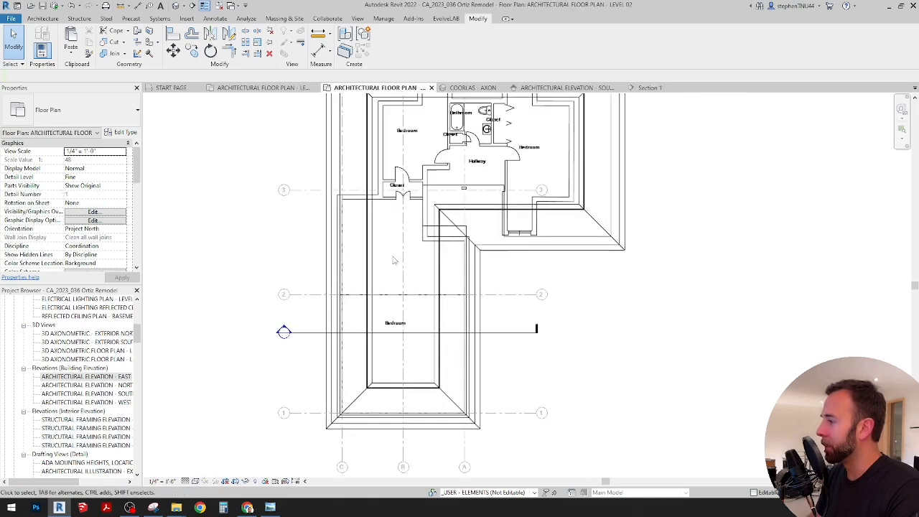
click(195, 481)
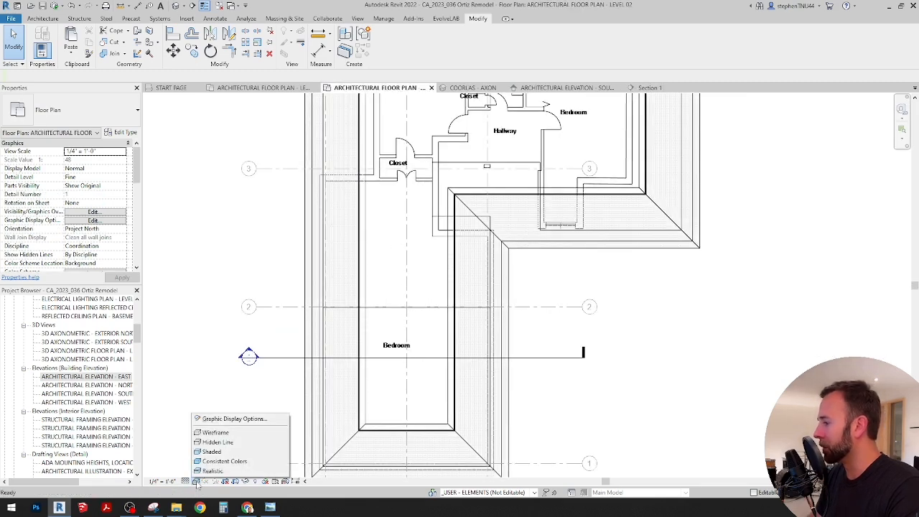
click(217, 441)
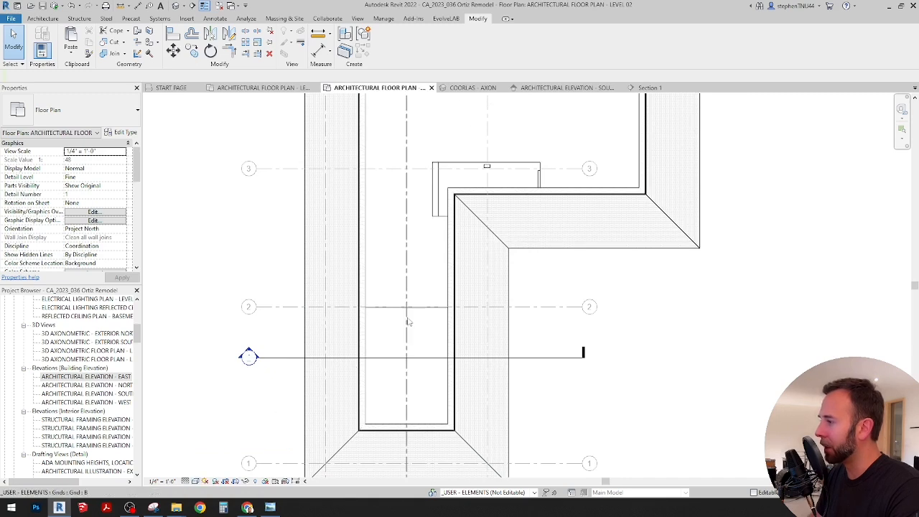
middle_drag(422, 322, 467, 340)
scroll(465, 253, down, 1)
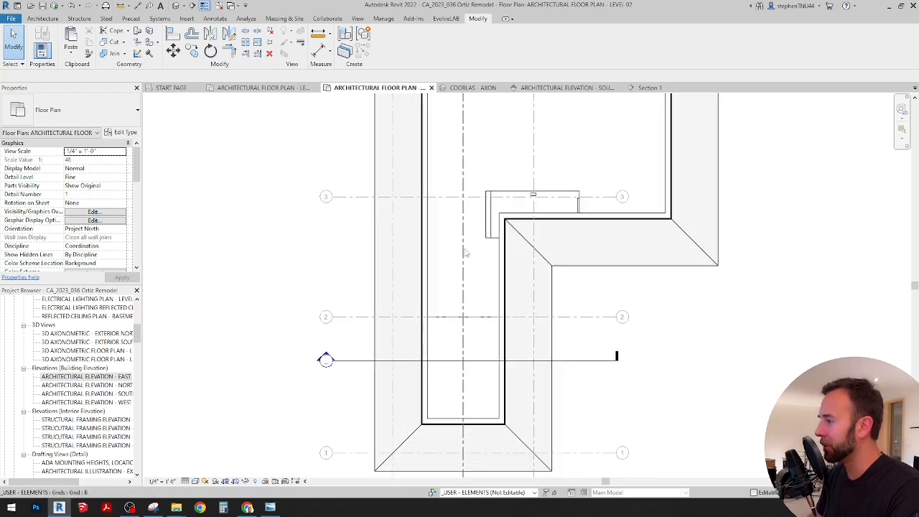
scroll(437, 252, up, 1)
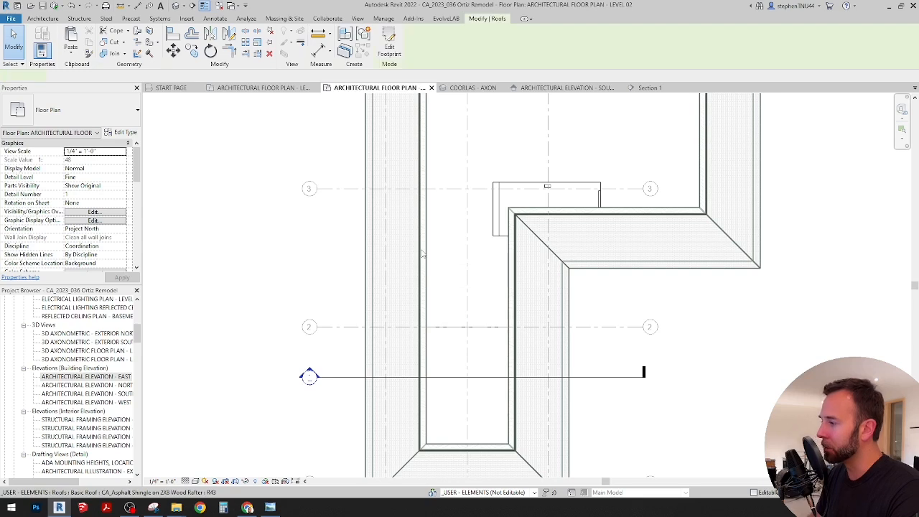
Hide the asphalt shingle roof element in the Level 02 floor plan
click(422, 253)
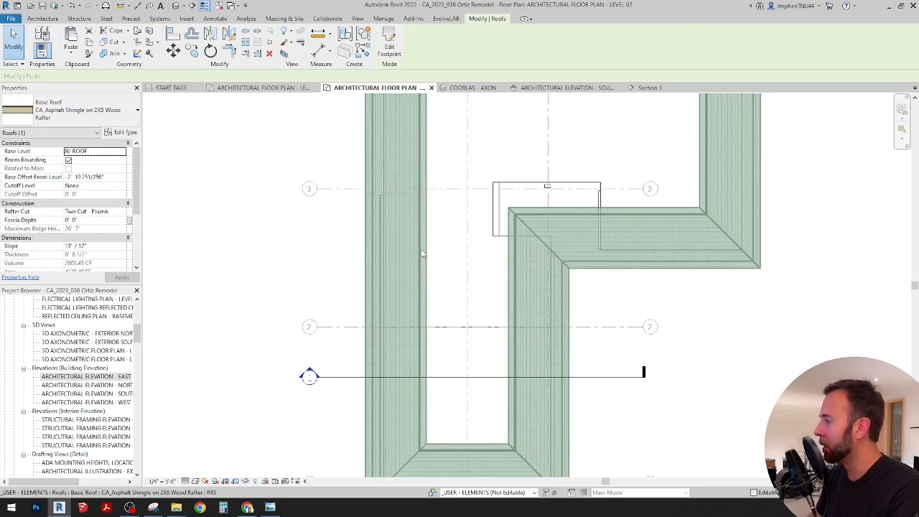
right_click(422, 253)
mouse_move(478, 296)
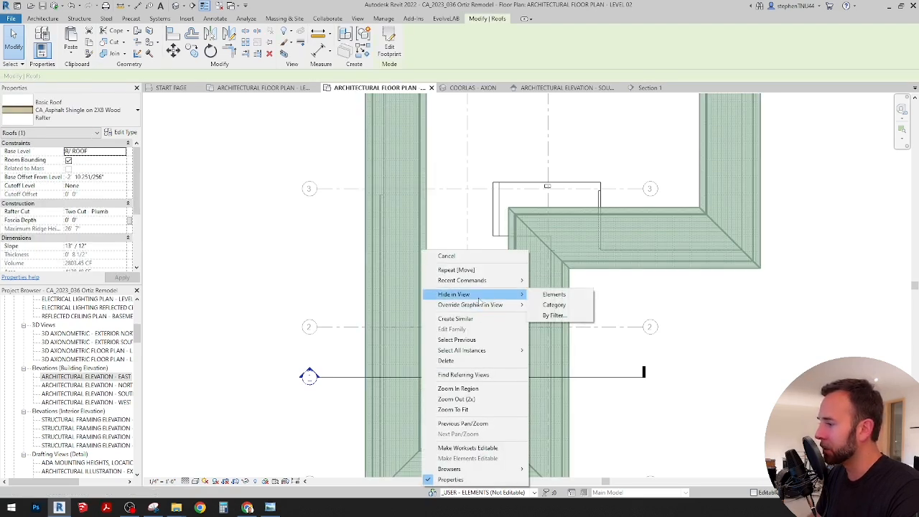
click(545, 294)
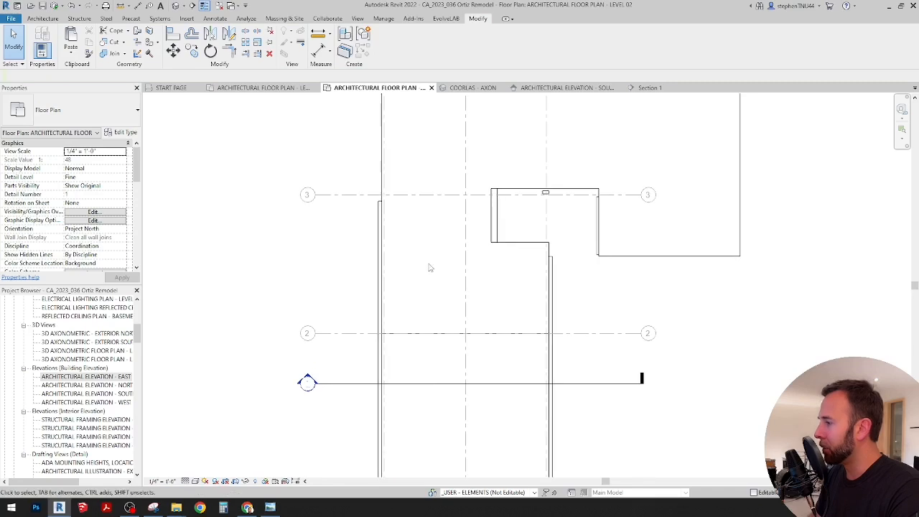
scroll(400, 255, down, 1)
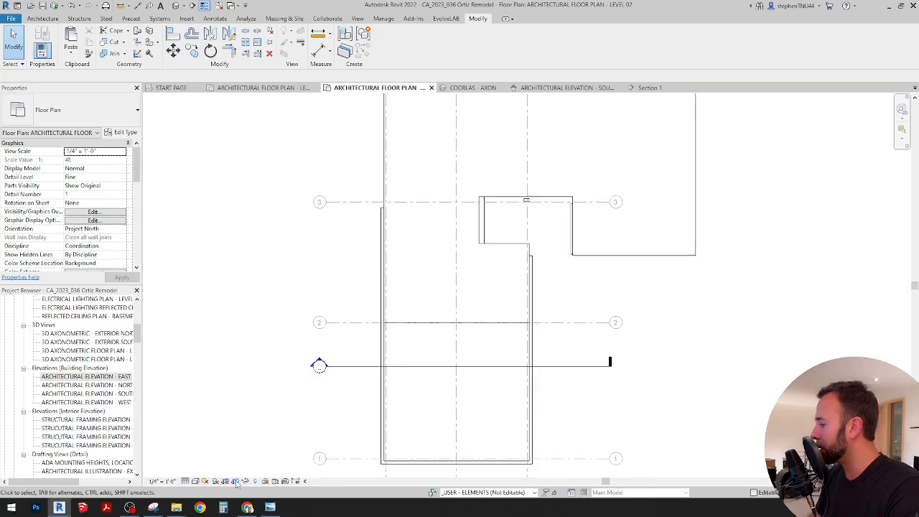
Display the Level 02 plan in Wireframe, select the imported second-floor DXF and bring it to the front
click(195, 480)
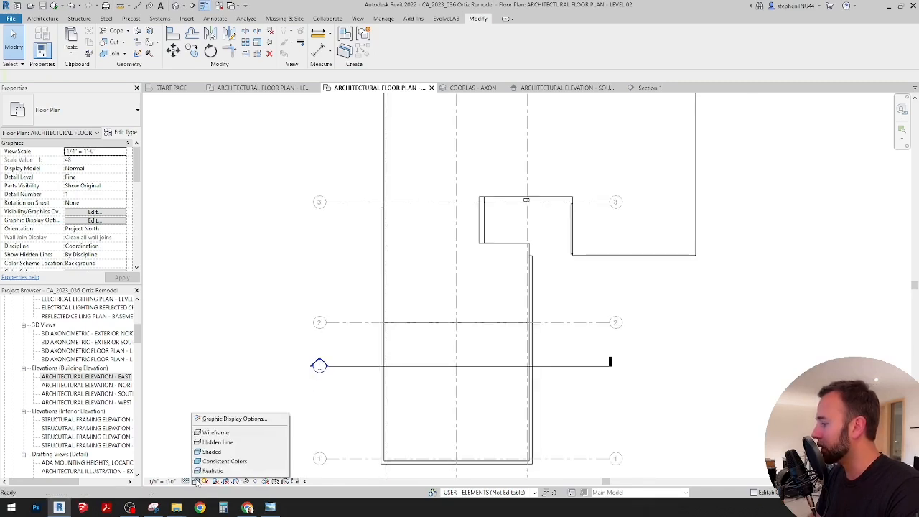
click(222, 431)
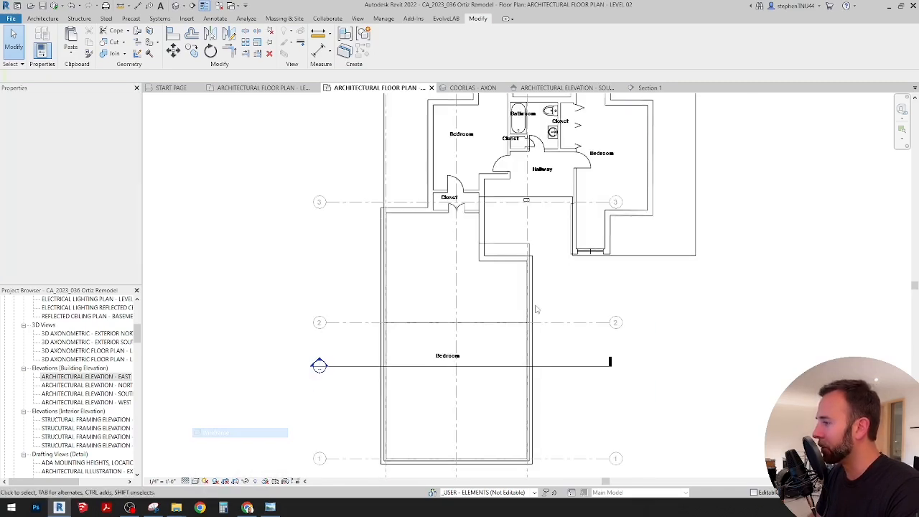
click(432, 154)
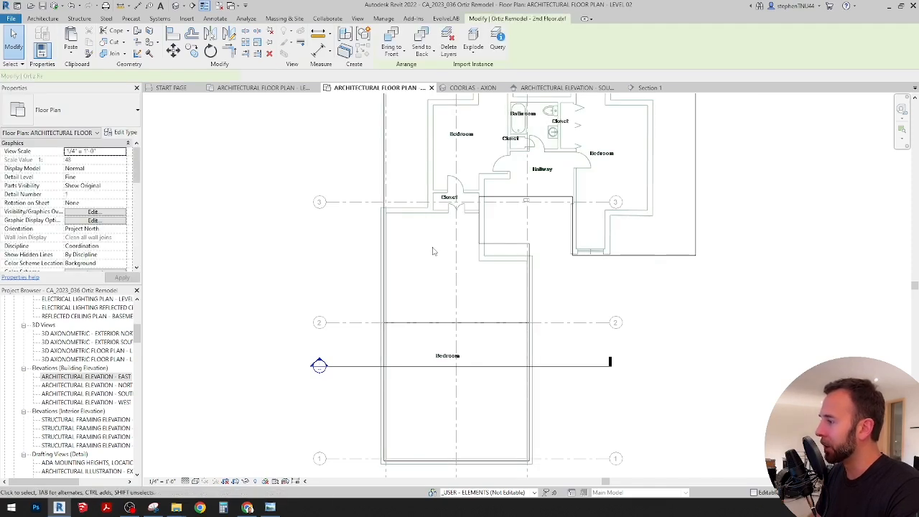
scroll(433, 251, up, 1)
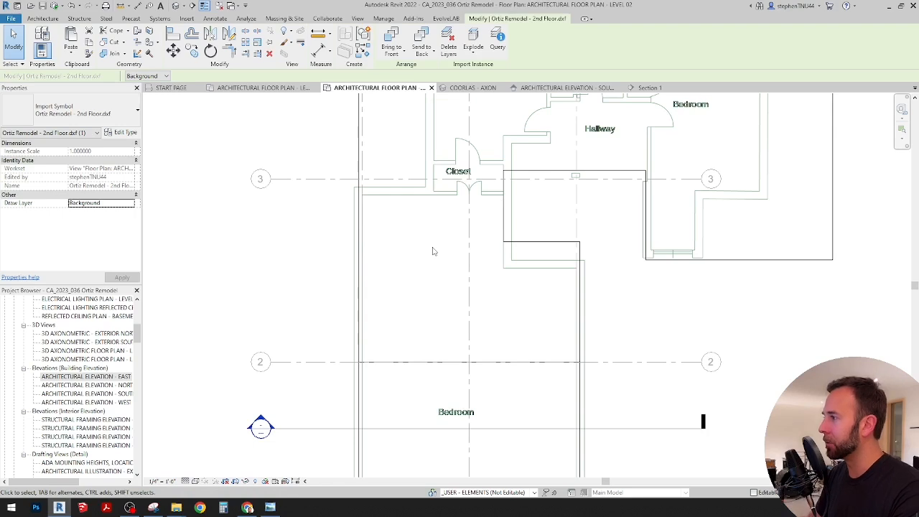
click(394, 62)
click(400, 79)
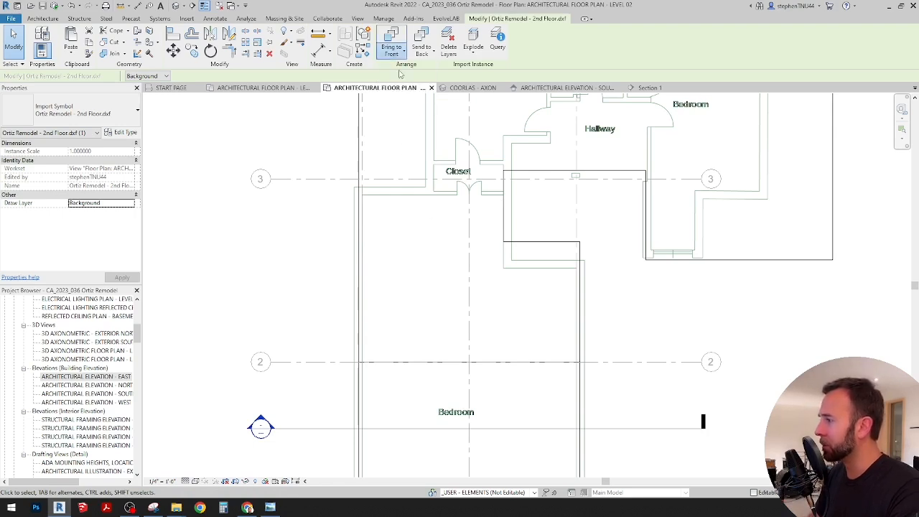
Set the Level 02 plan's visual style to Shaded with the DXF import still selected
click(195, 481)
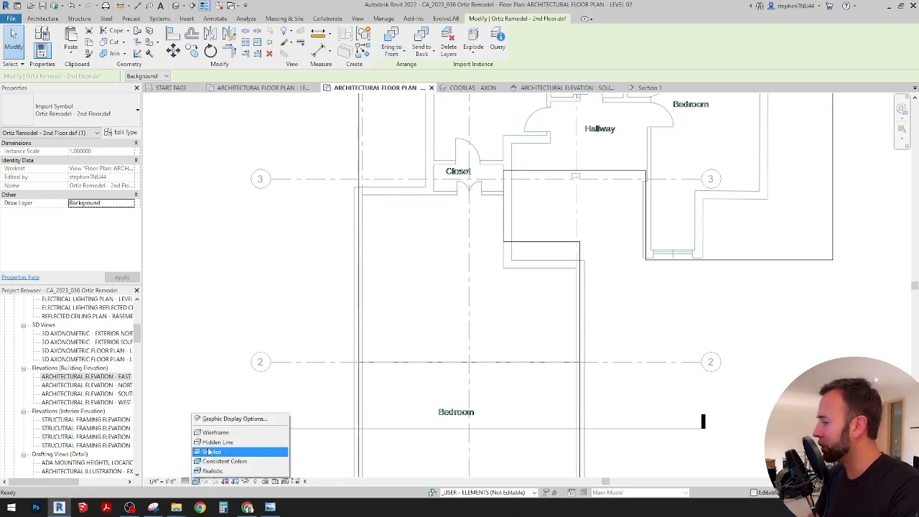
click(229, 450)
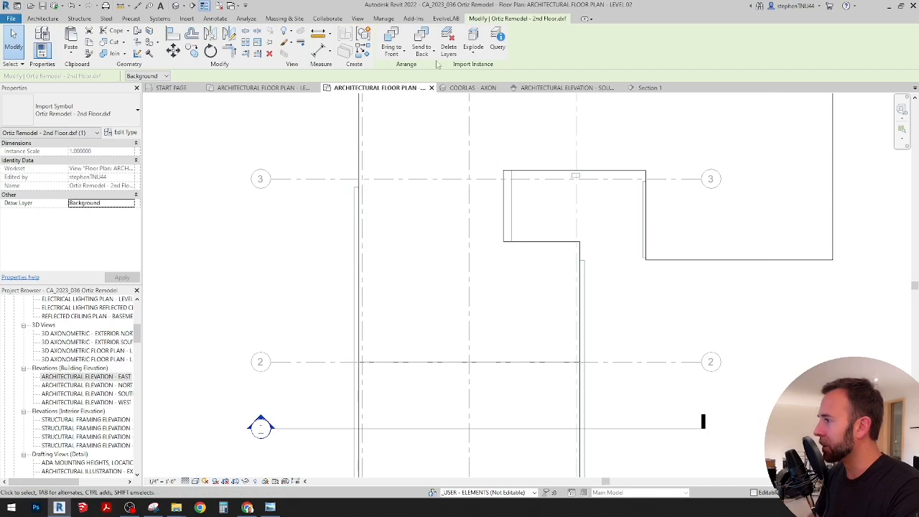
Switch the Level 02 plan's visual style back to Wireframe and deselect the imported DXF
click(194, 481)
click(219, 430)
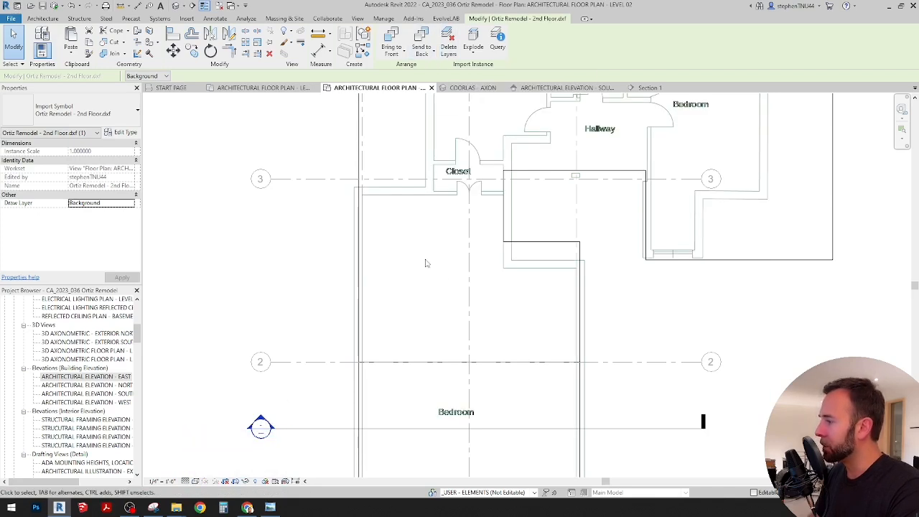
click(420, 255)
Start an architectural wall on Level 02 using the type CA_Interior 4 1/8" (5/8" GYP - 3 1/2" Wood Stud)
scroll(417, 273, down, 2)
click(43, 18)
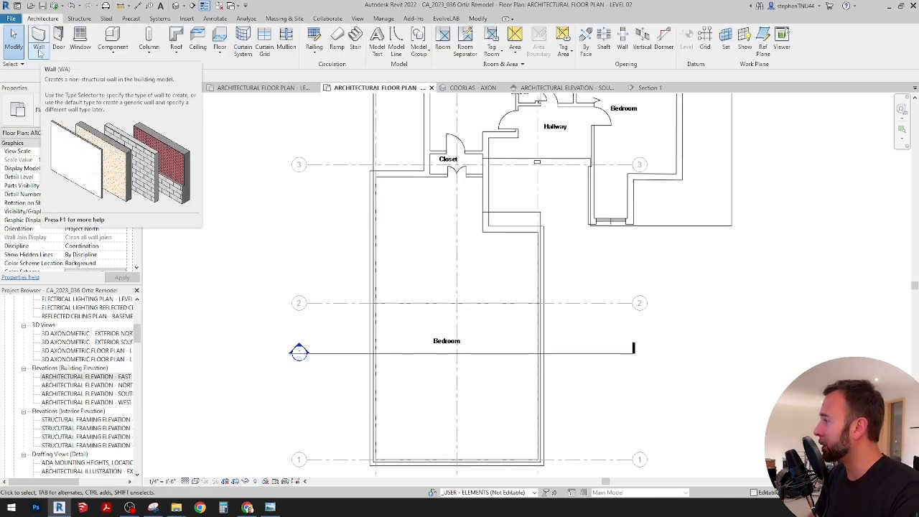
click(39, 52)
click(59, 69)
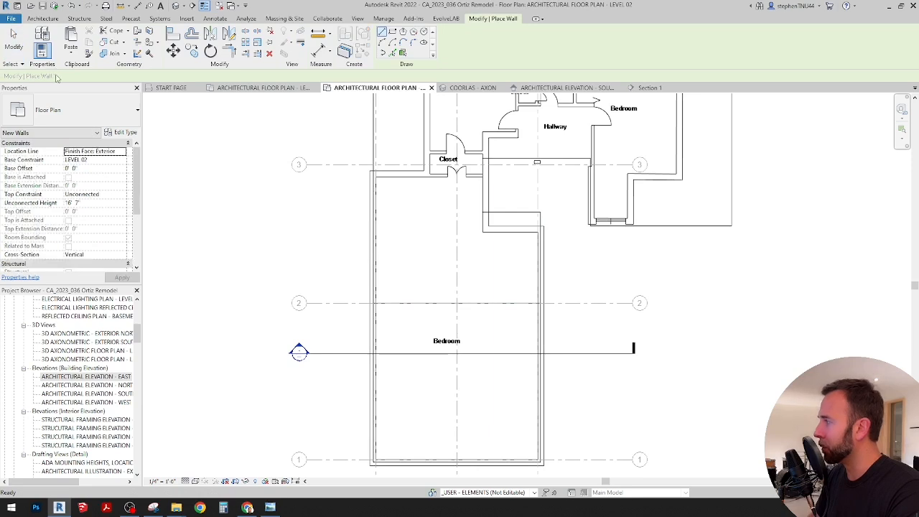
click(107, 113)
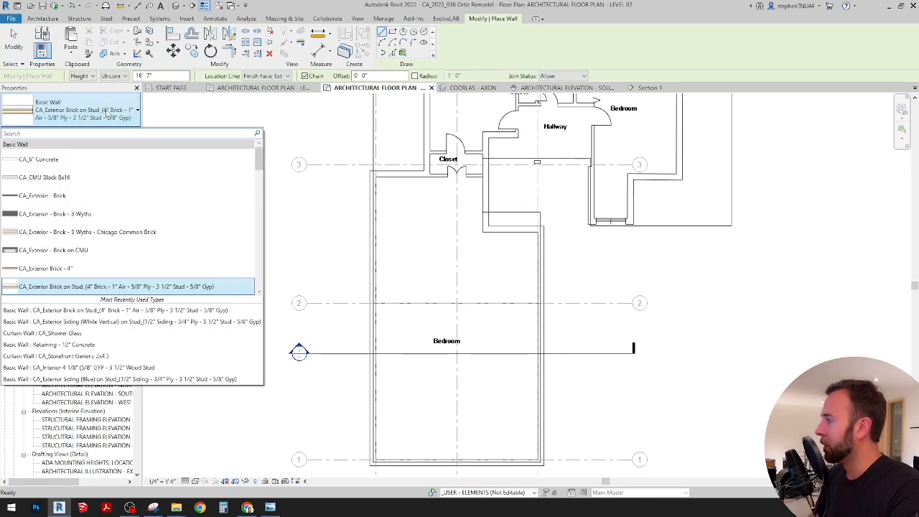
scroll(153, 243, down, 4)
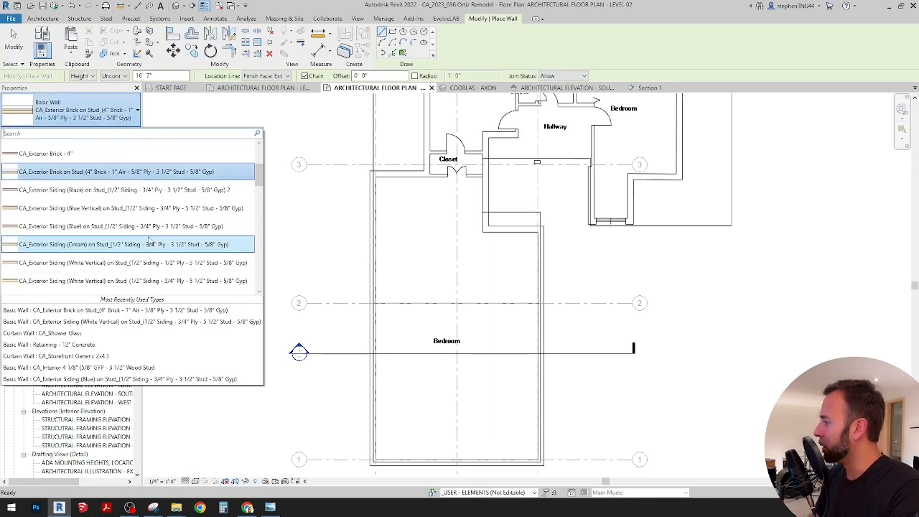
scroll(192, 239, down, 1)
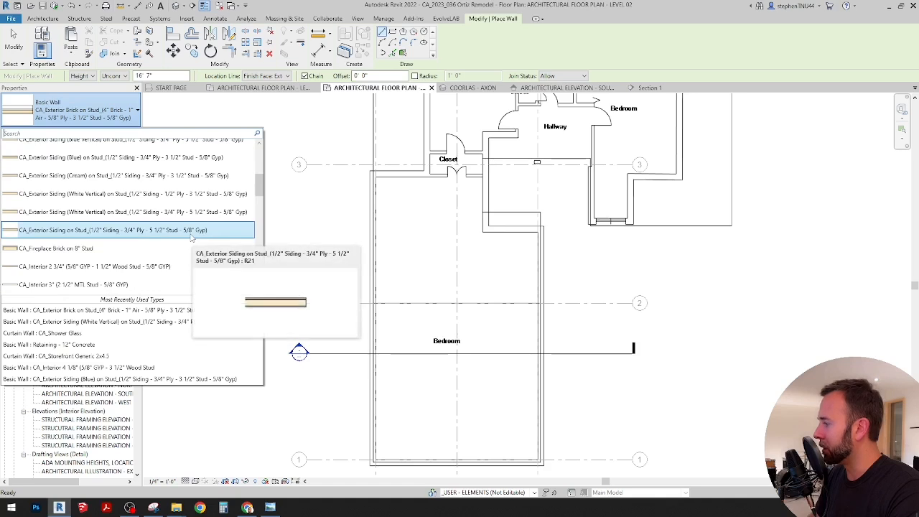
scroll(146, 258, down, 2)
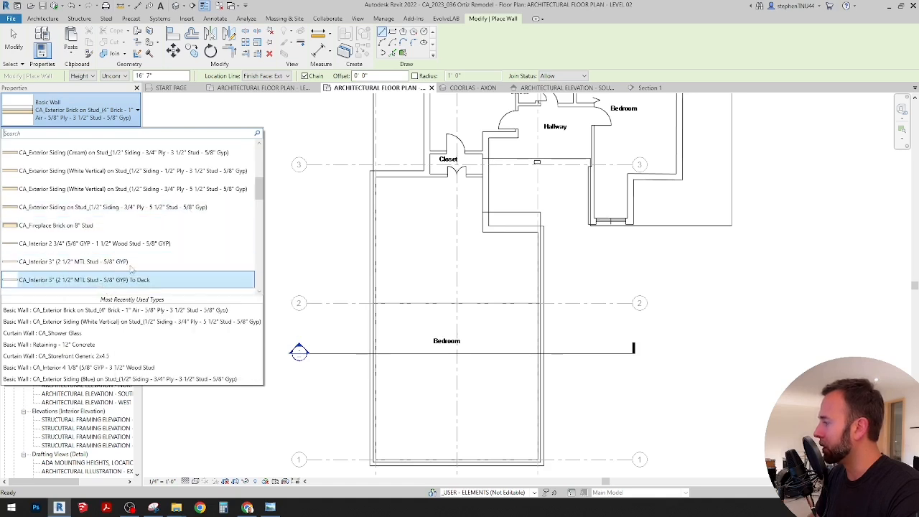
scroll(145, 258, down, 1)
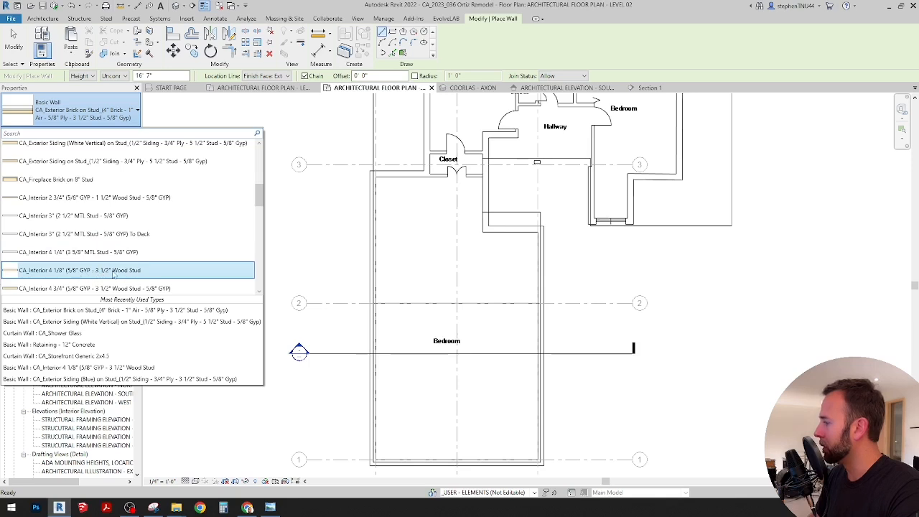
click(113, 271)
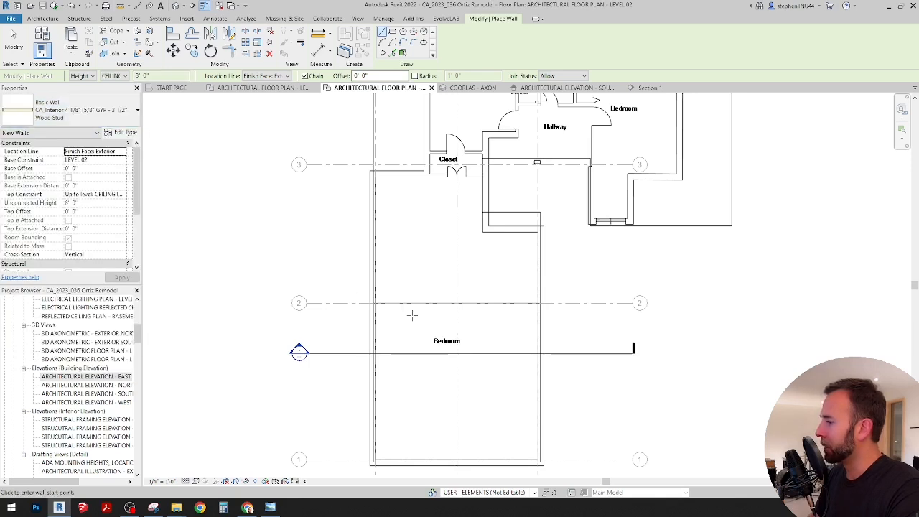
Draw a vertical wall about 28'-6" long inside the bedroom's west side, with its location line at Finish Face: Interior
middle_drag(419, 316, 420, 273)
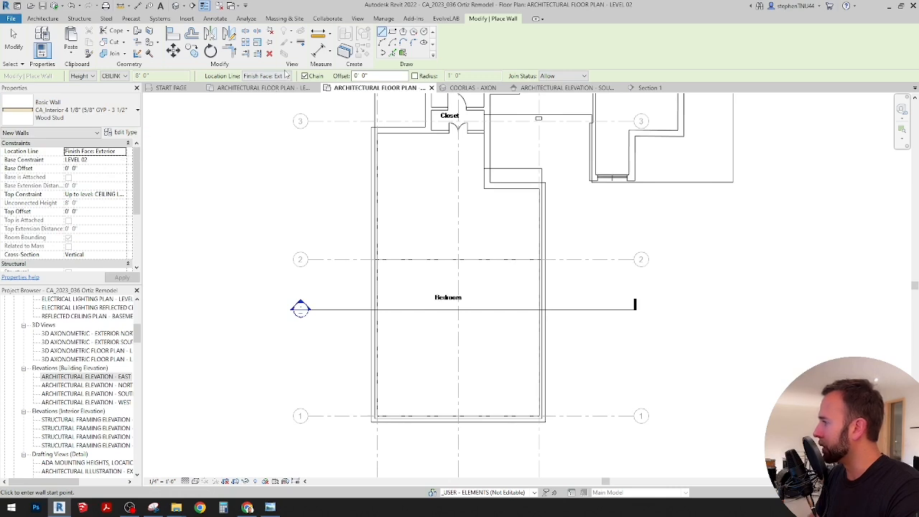
click(287, 76)
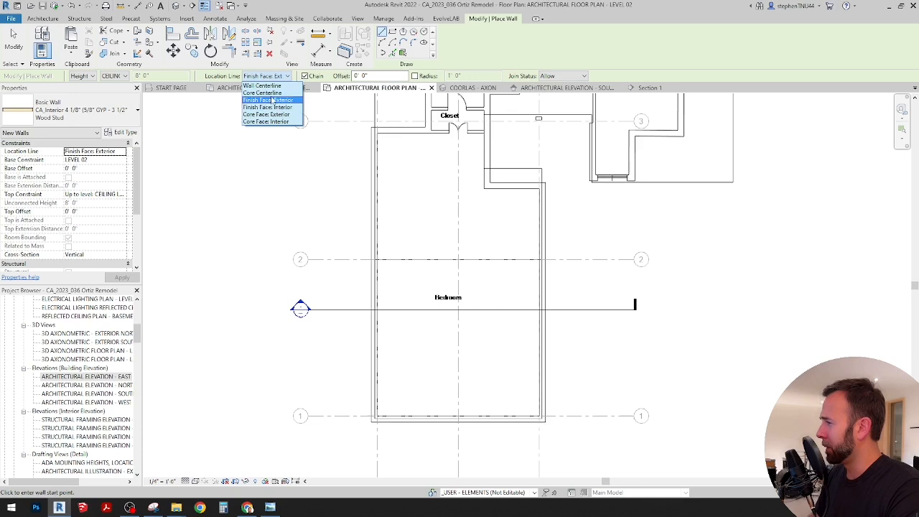
click(267, 107)
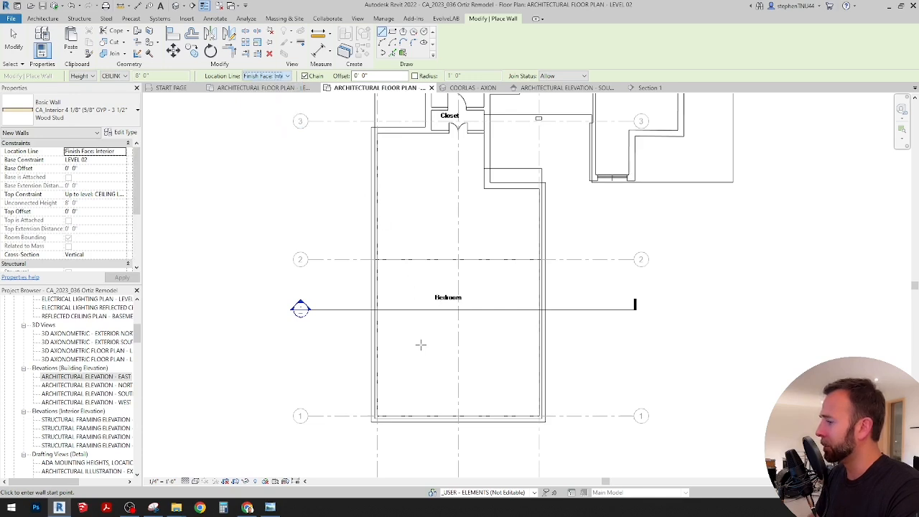
scroll(419, 344, up, 1)
click(399, 428)
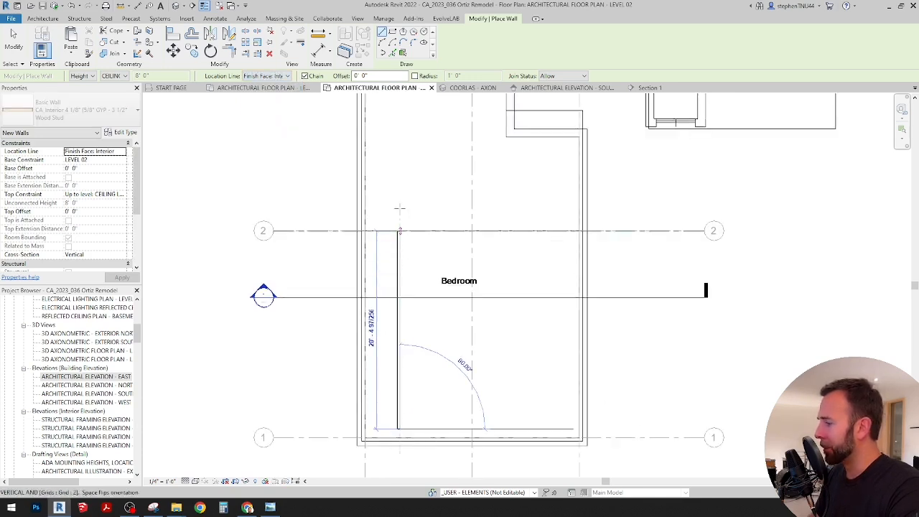
click(399, 152)
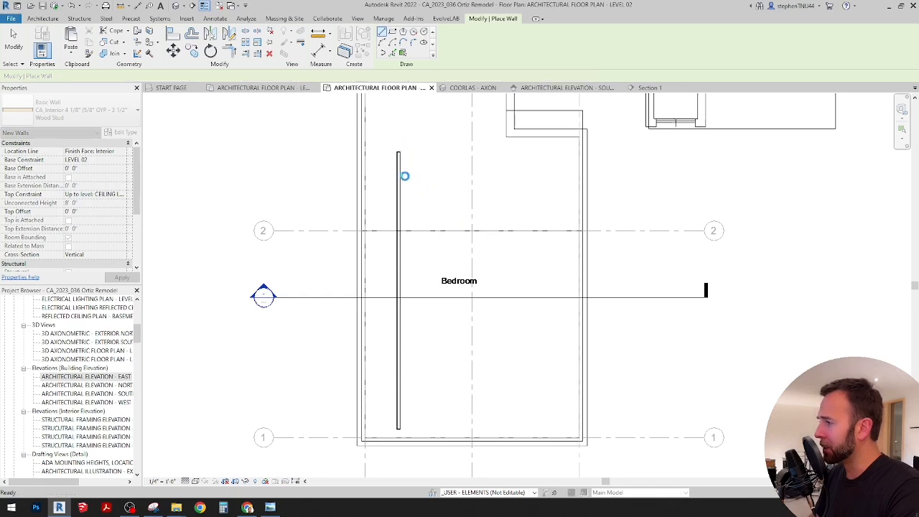
click(529, 291)
key(Escape)
key(Escape)
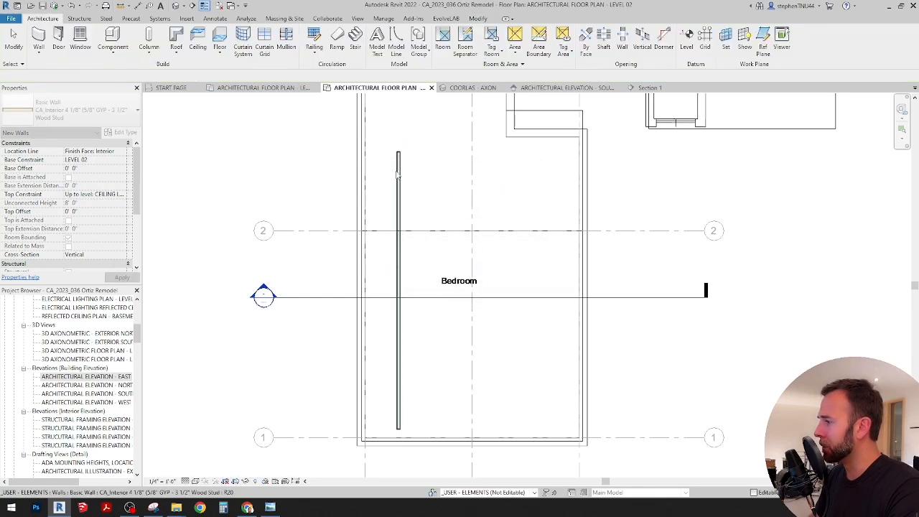
Select the new bedroom wall and open Section 1 to examine it where it meets the sloped roof
click(399, 175)
scroll(393, 305, up, 2)
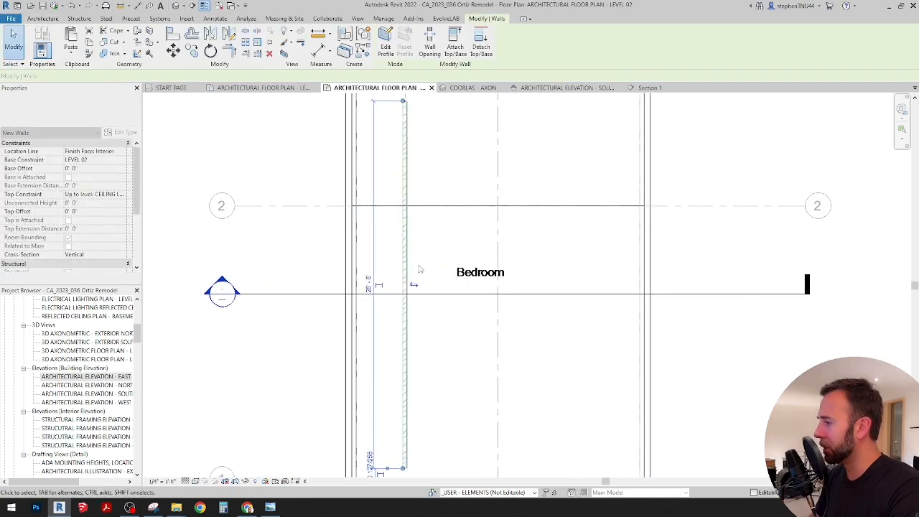
scroll(423, 244, down, 2)
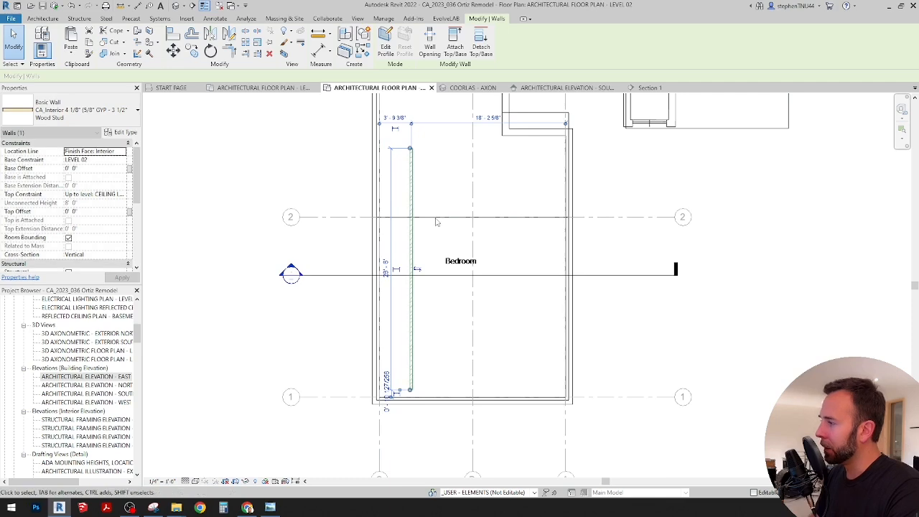
click(651, 88)
scroll(428, 258, up, 4)
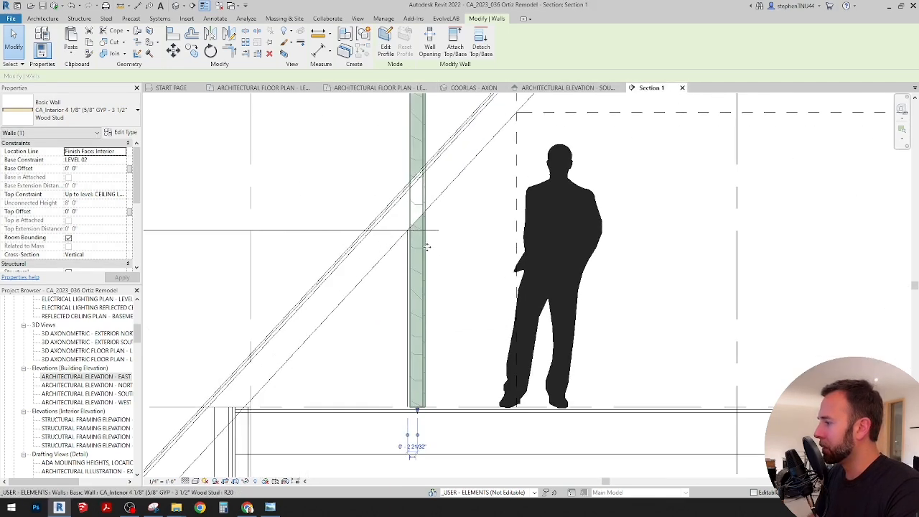
scroll(426, 247, up, 2)
click(173, 34)
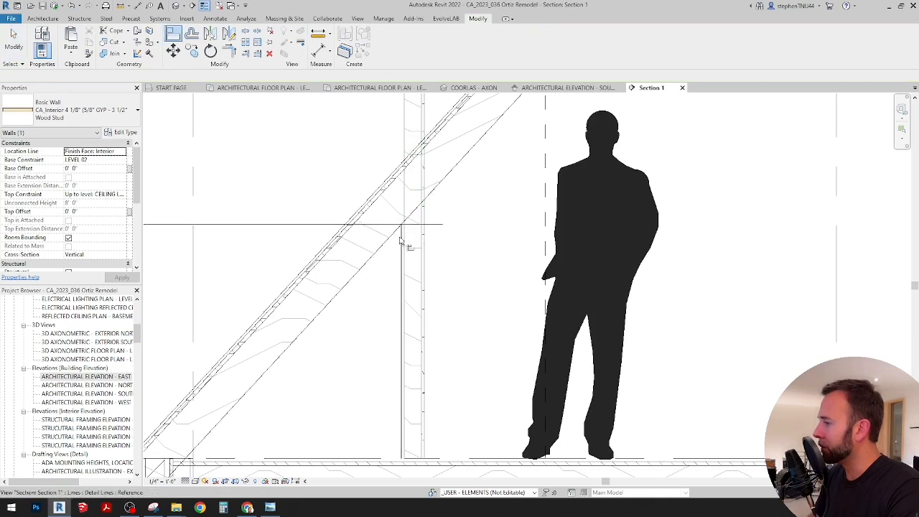
scroll(401, 241, up, 2)
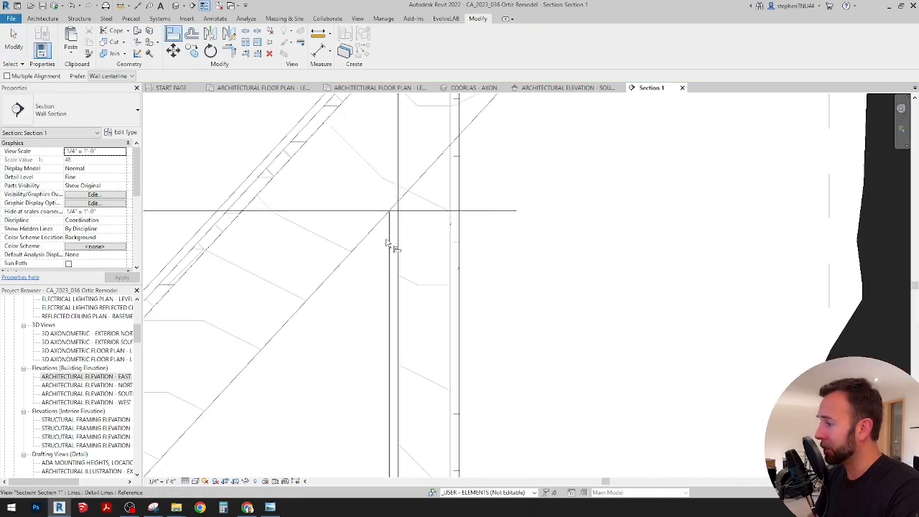
click(390, 234)
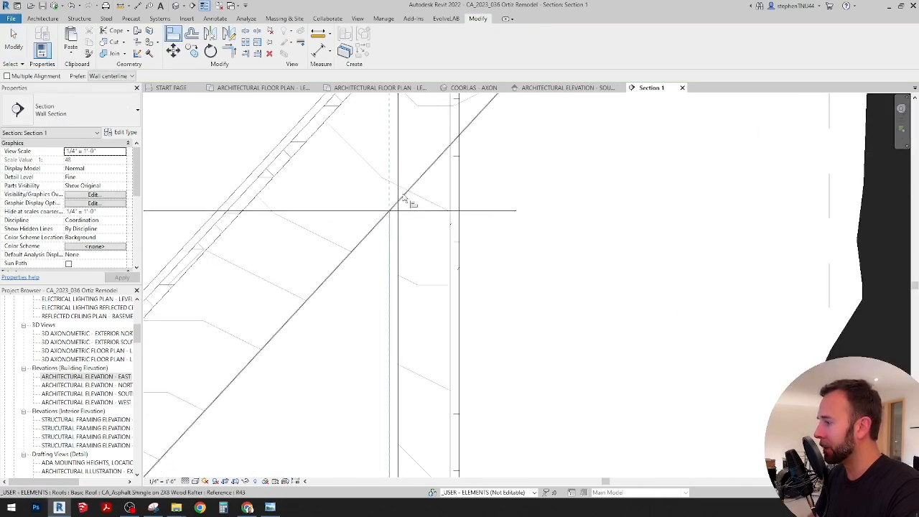
scroll(396, 216, up, 1)
scroll(397, 215, down, 2)
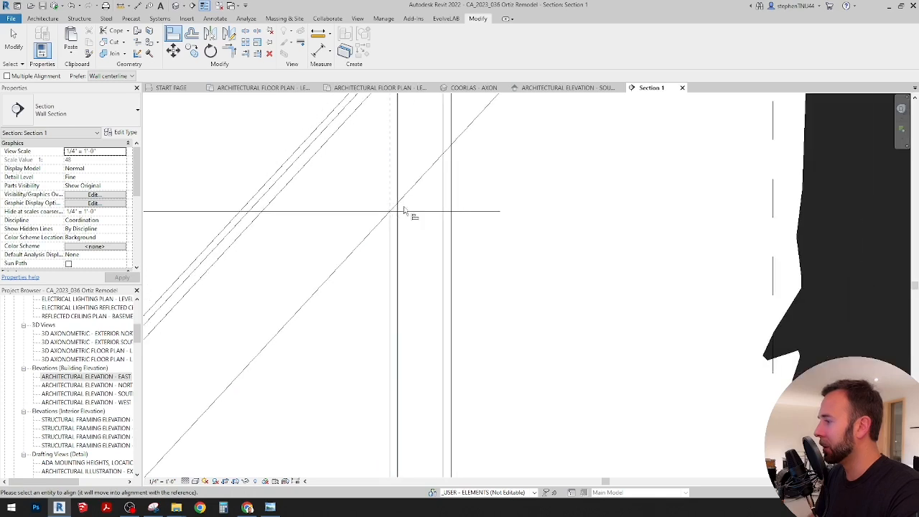
Draw Extra Bold detail lines: 5/8" perpendicular from the roof's underside, continuing about 1'-4 3/4" parallel to the slope across the wall
click(215, 19)
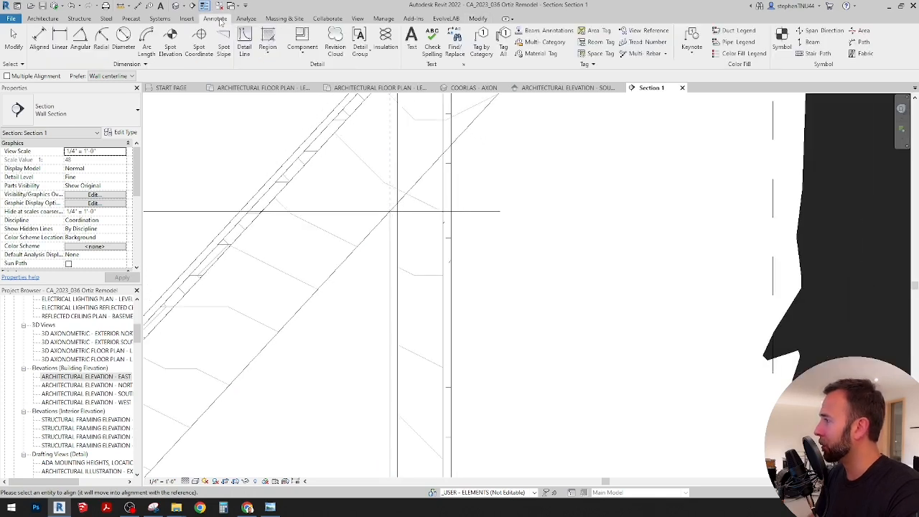
click(245, 41)
click(484, 112)
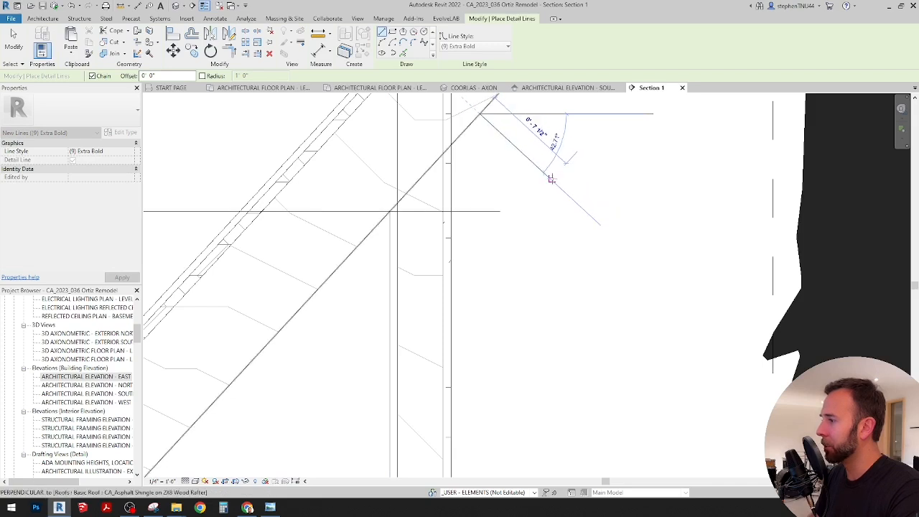
text(5/8")
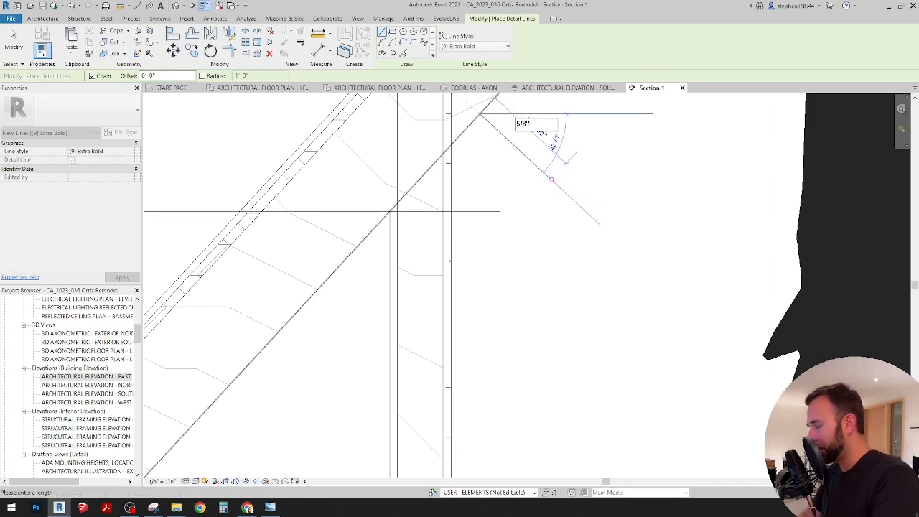
key(Return)
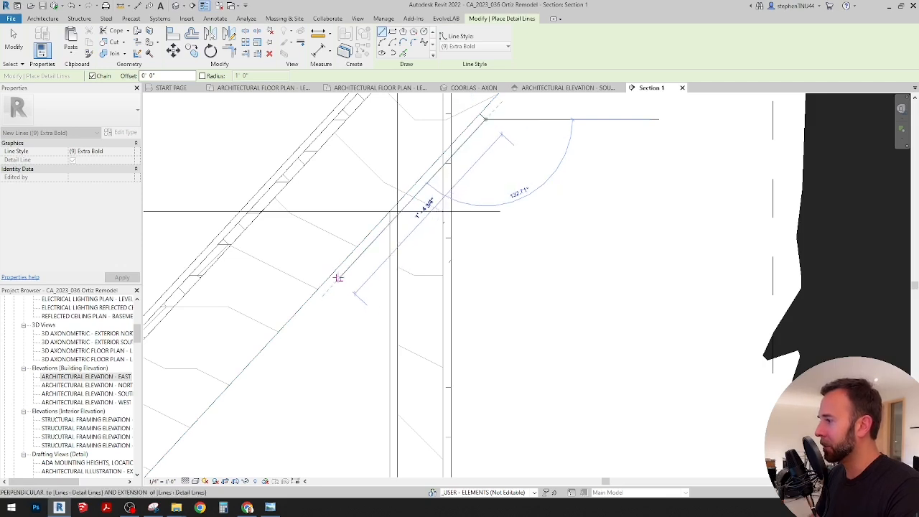
key(Escape)
key(Escape)
scroll(447, 208, down, 2)
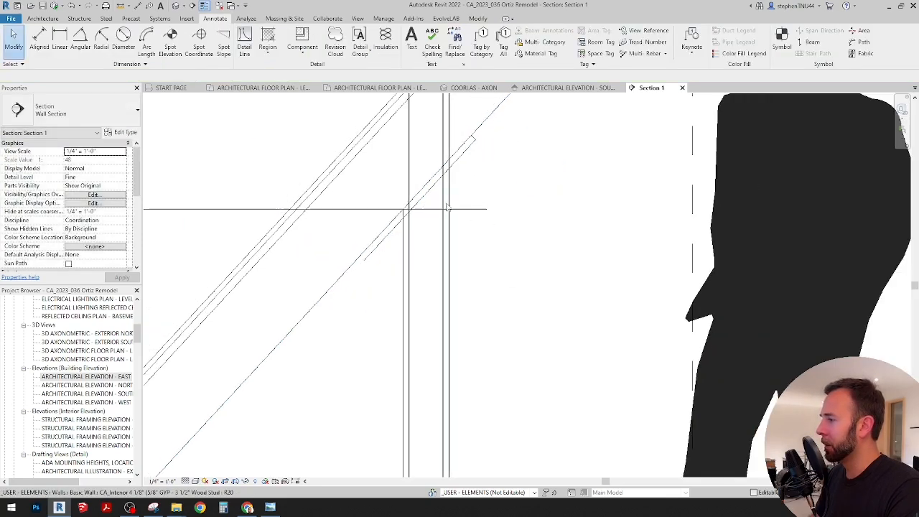
scroll(441, 207, up, 2)
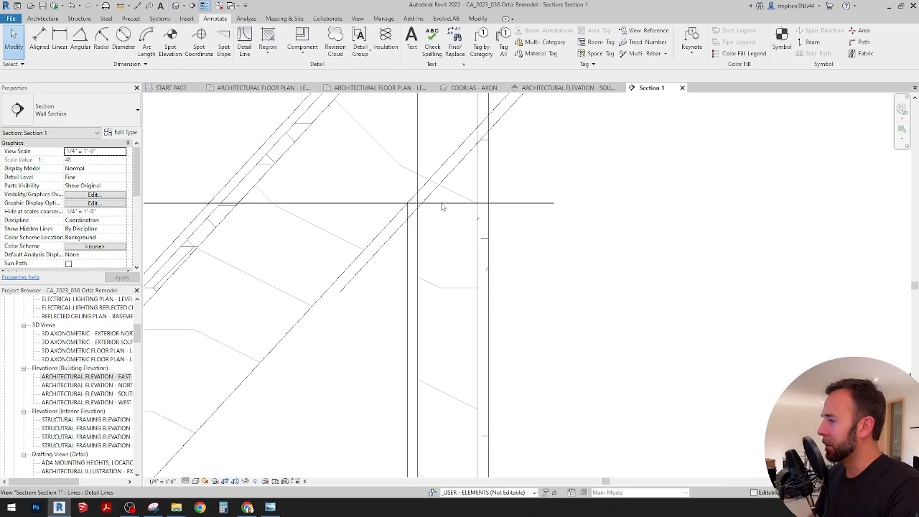
click(421, 224)
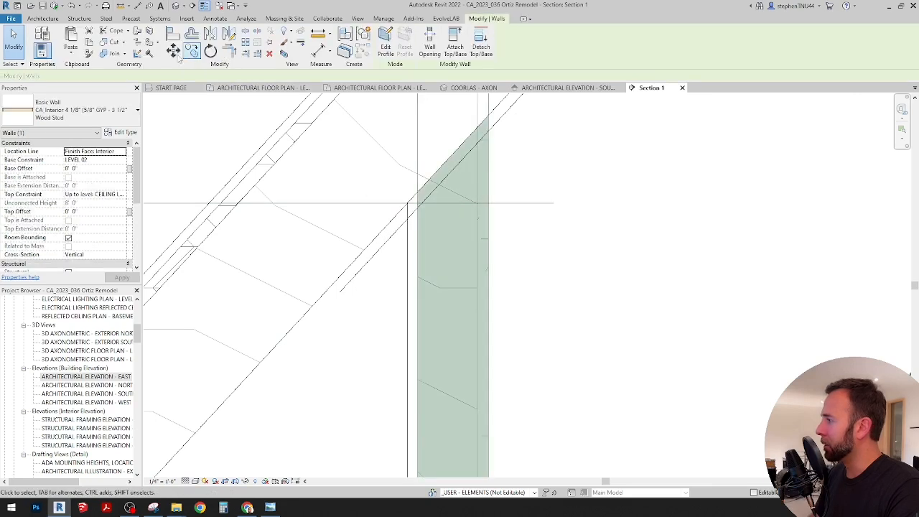
click(407, 208)
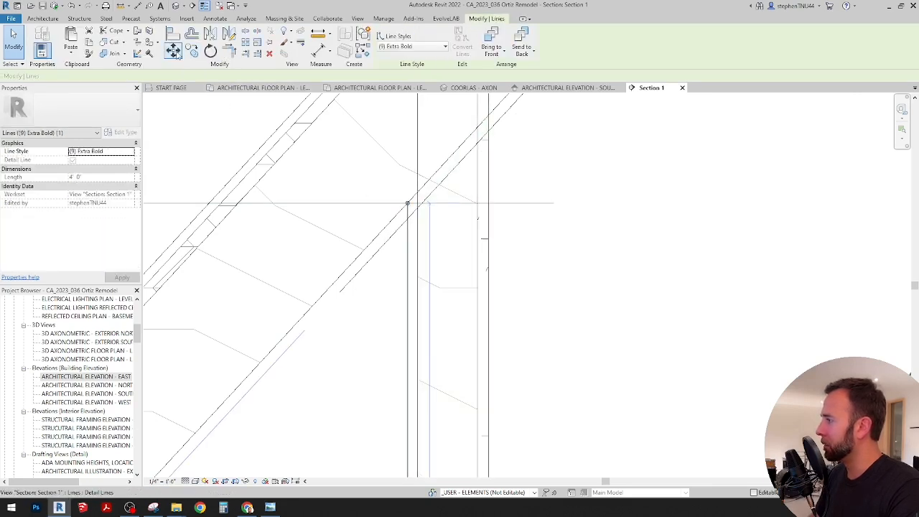
key(m)
key(v)
key(Escape)
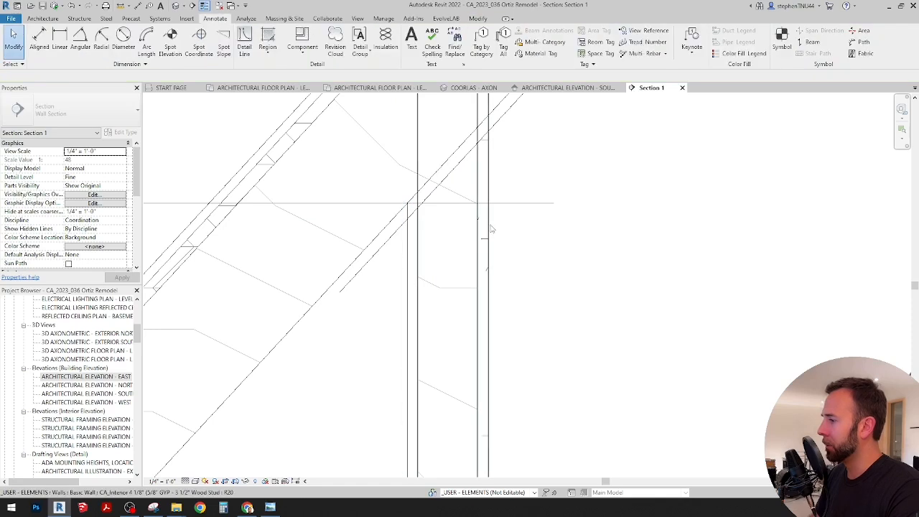
Move the interior stud wall so its room-side face meets the intersection of the horizontal headroom line and the 5/8" ceiling offset line
click(488, 228)
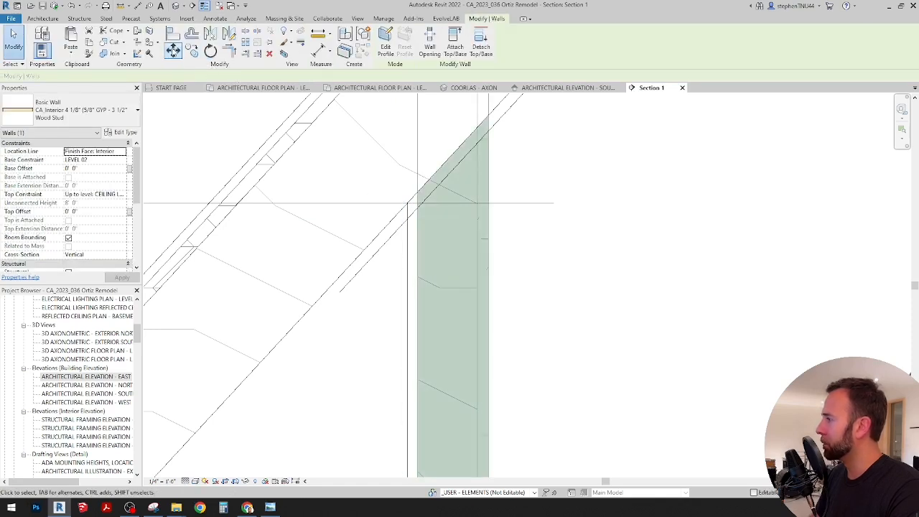
click(489, 204)
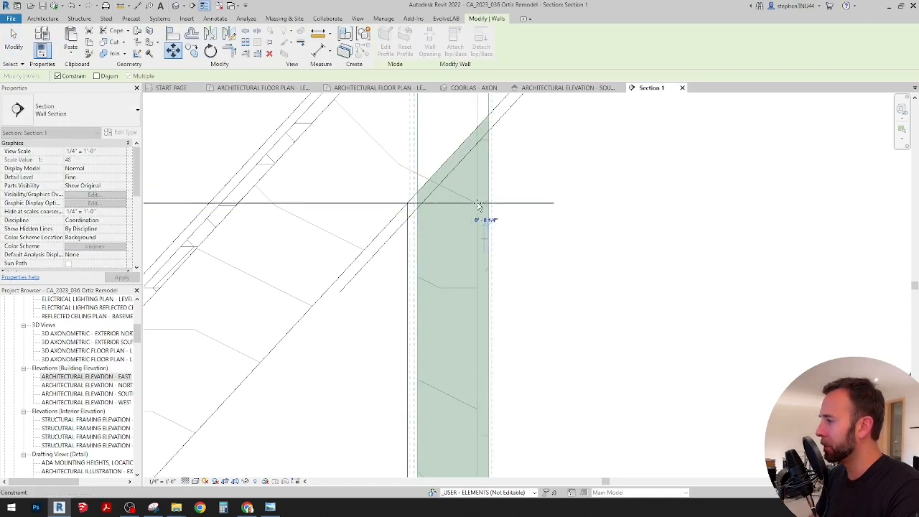
scroll(445, 205, up, 2)
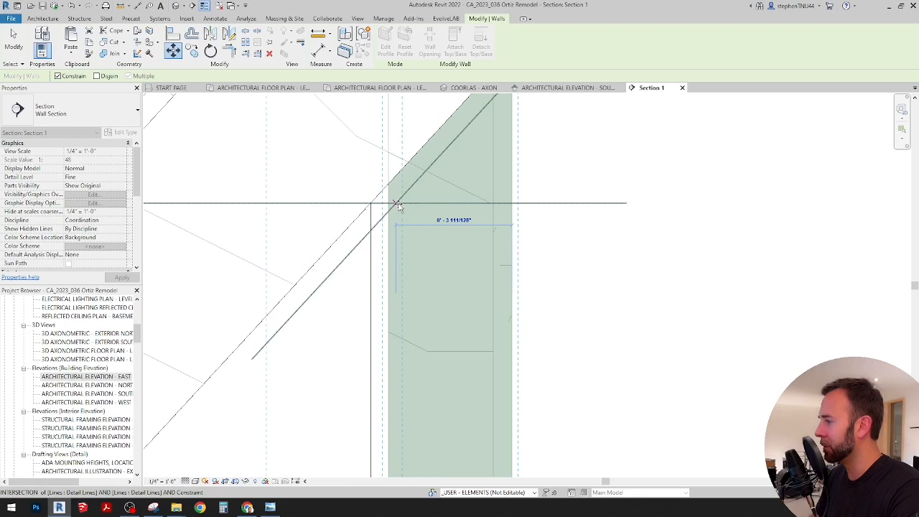
click(398, 206)
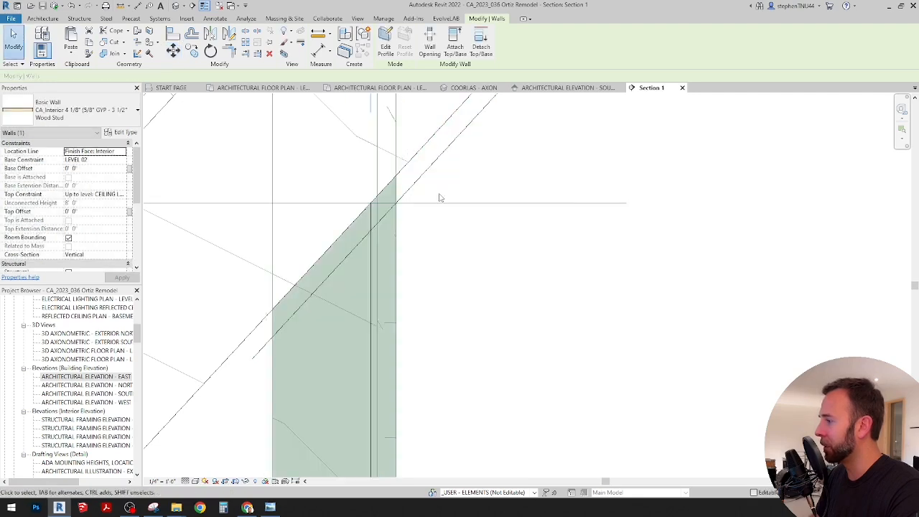
Attach the top of the interior stud wall to the sloped roof in Section 1
key(Escape)
scroll(420, 228, down, 3)
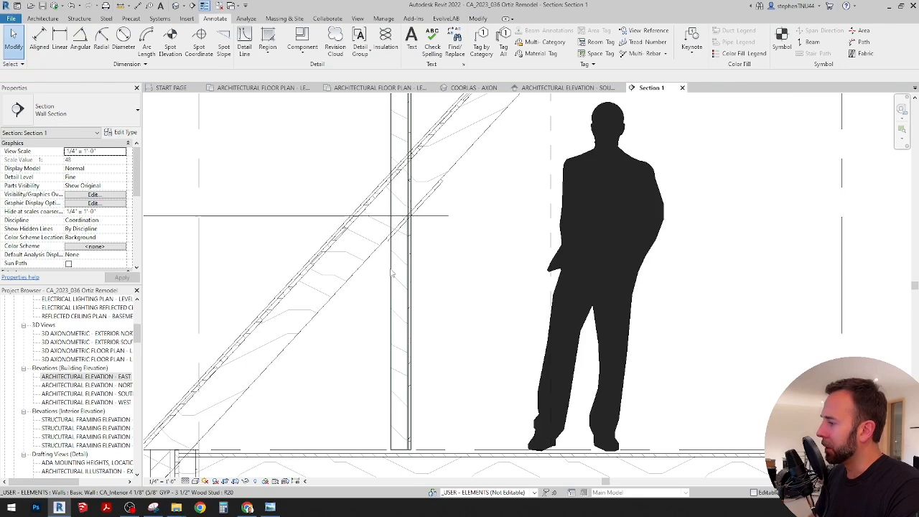
click(391, 272)
scroll(423, 260, down, 2)
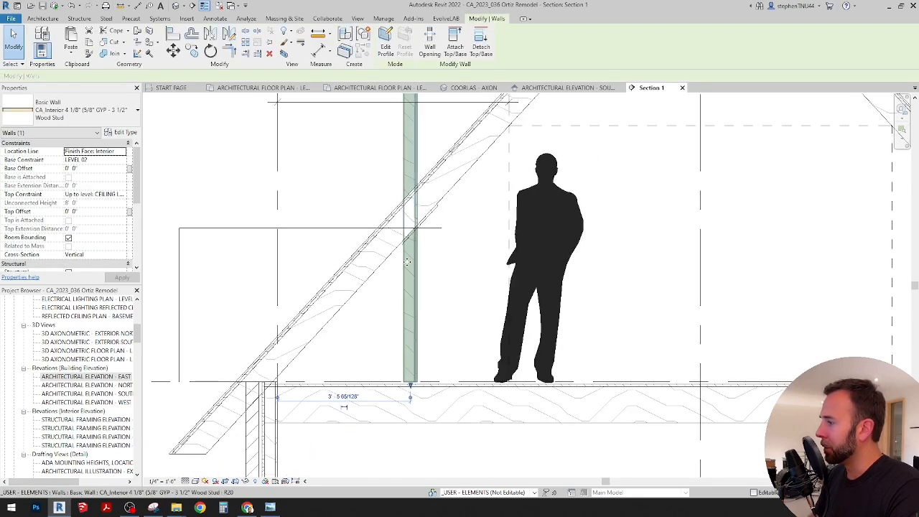
click(455, 40)
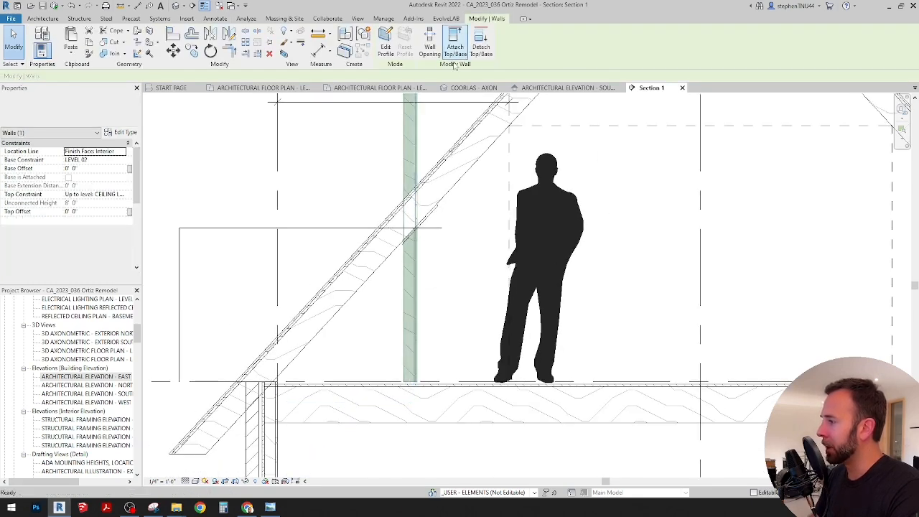
click(463, 147)
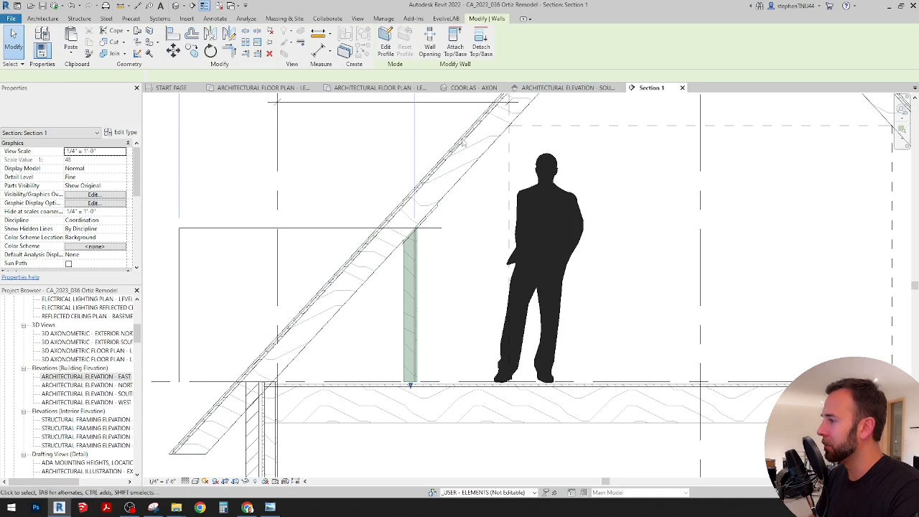
key(Escape)
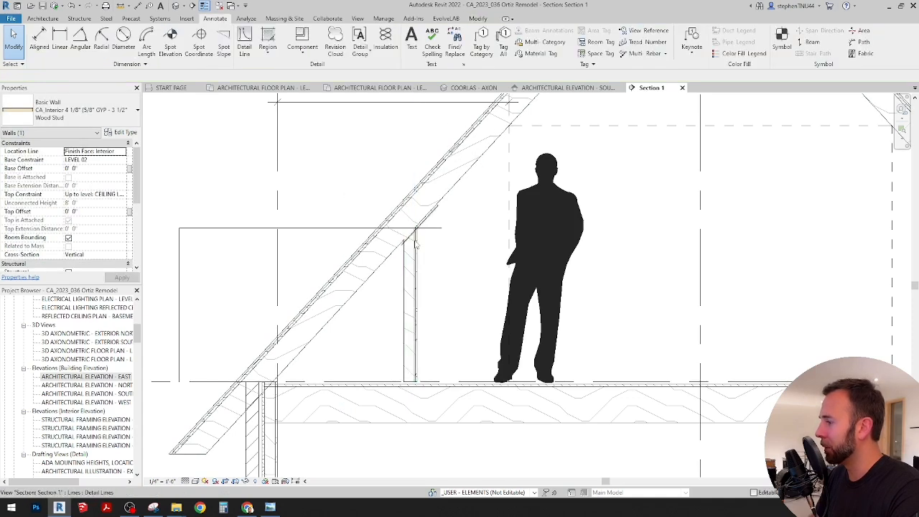
Check the elevation where the wall's room-side face meets the ceiling line, using a Spot Elevation relative to LEVEL 02
scroll(418, 248, up, 3)
scroll(417, 230, up, 5)
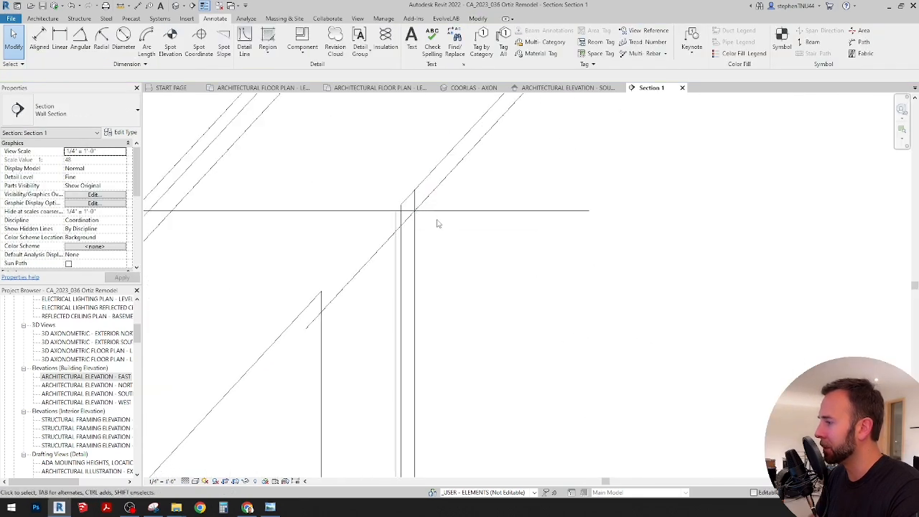
scroll(402, 211, down, 3)
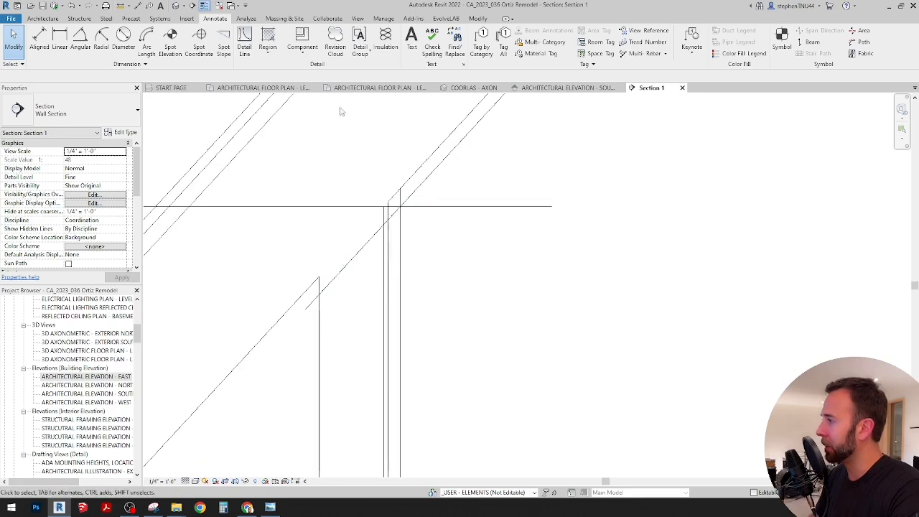
click(172, 42)
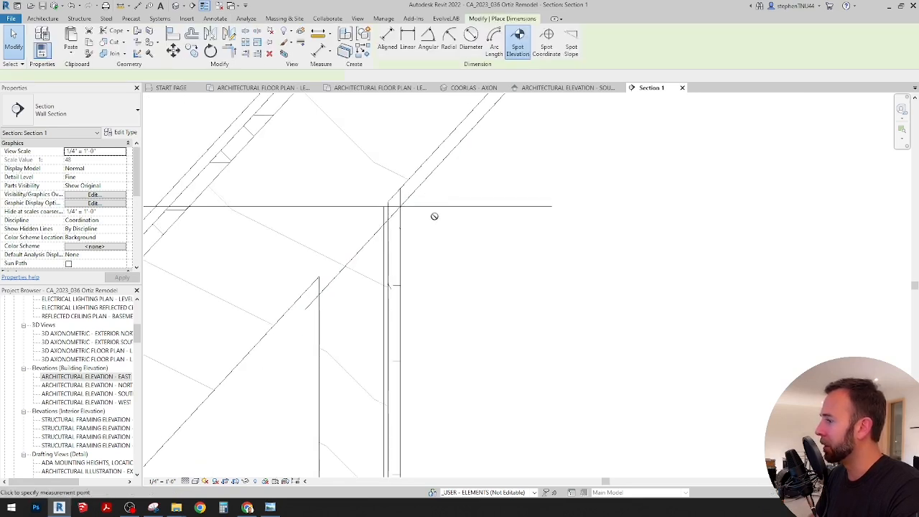
scroll(400, 207, down, 2)
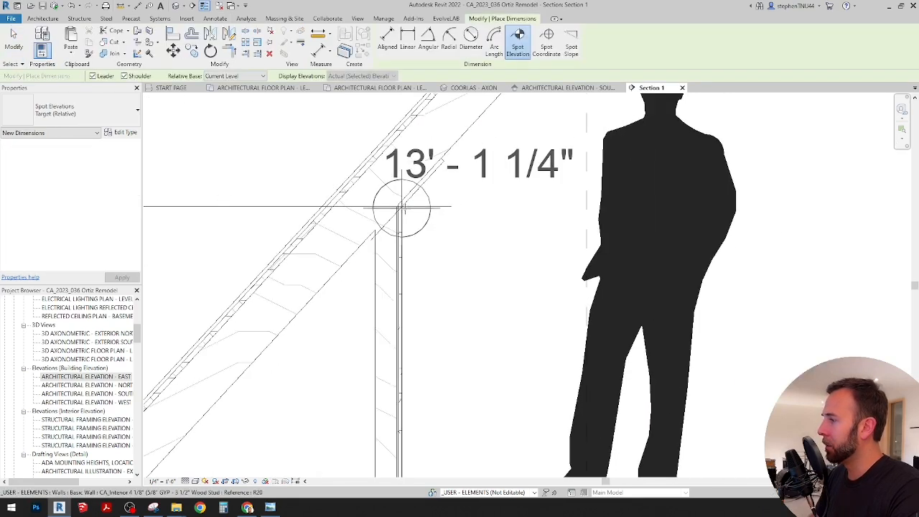
click(262, 76)
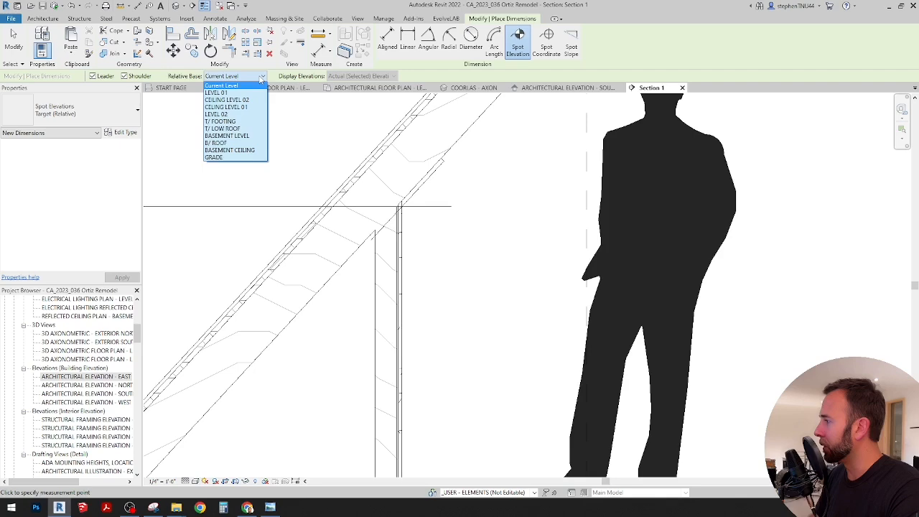
click(234, 114)
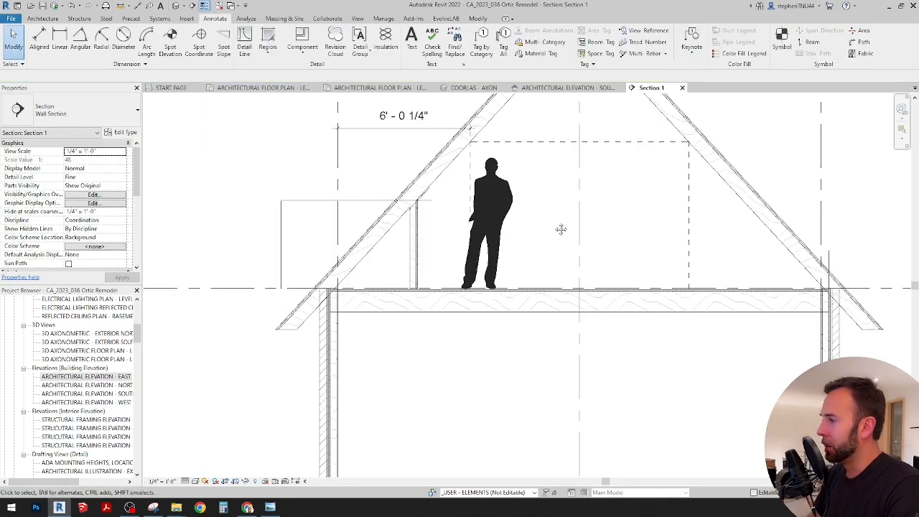
middle_drag(561, 229, 514, 240)
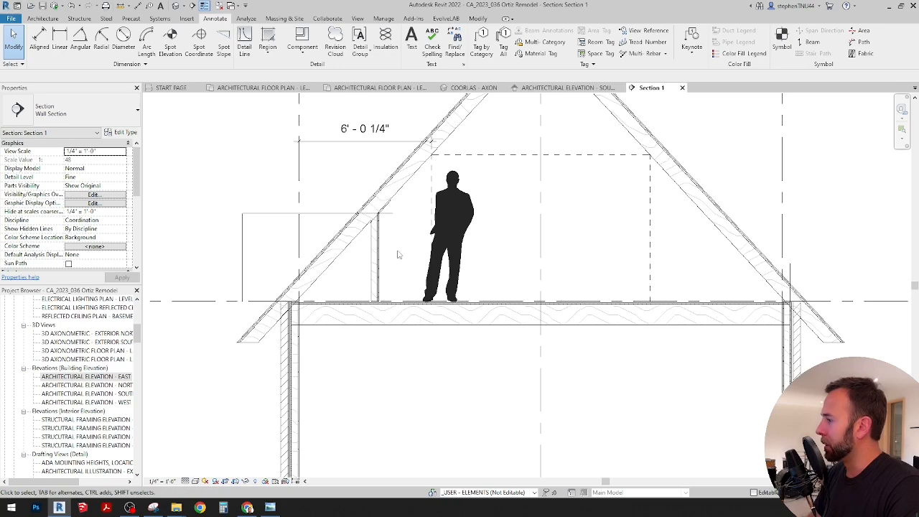
Mirror a copy of the roof-attached stud wall about the roof's central grid line to the opposite side
scroll(398, 255, up, 2)
click(370, 254)
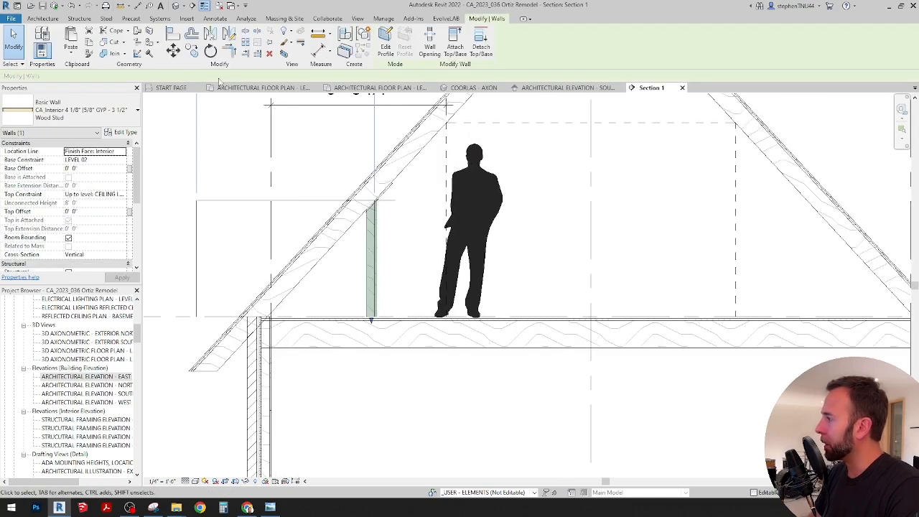
click(596, 170)
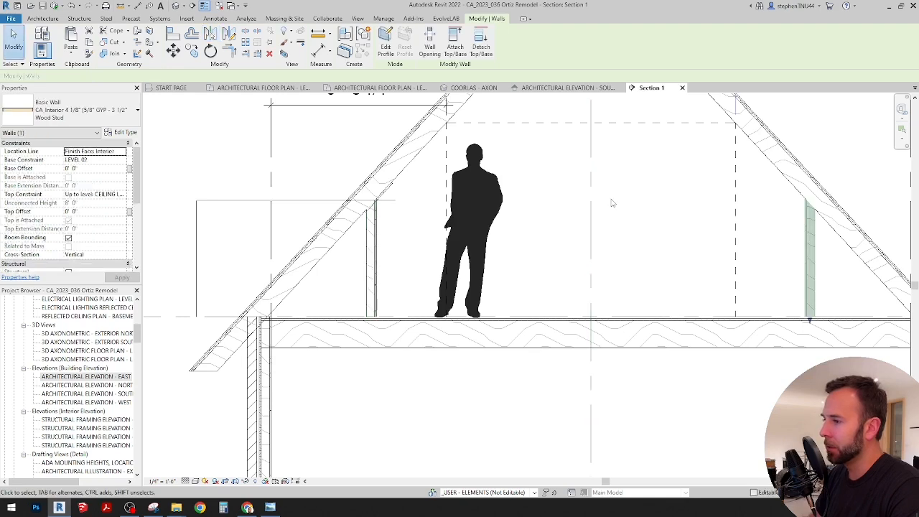
scroll(612, 199, down, 2)
click(670, 245)
middle_drag(610, 213, 547, 228)
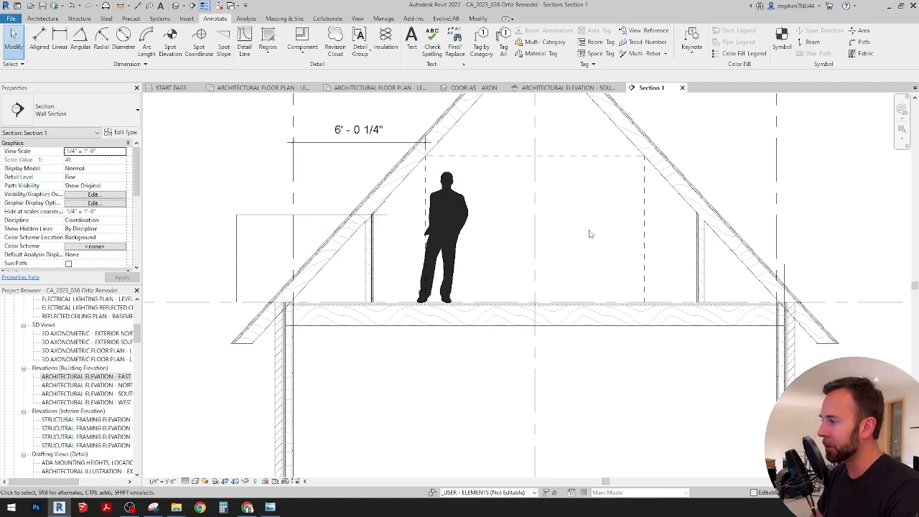
middle_drag(589, 234, 554, 231)
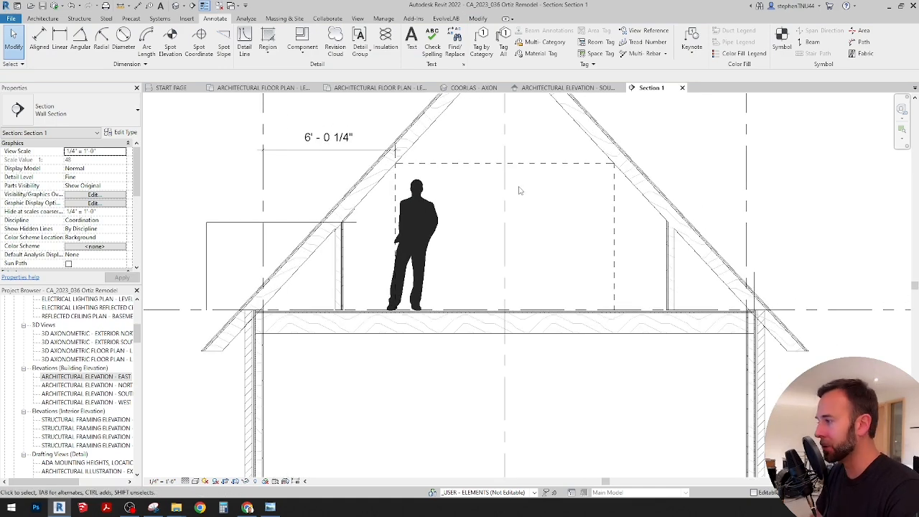
Select the dashed headroom lines and examine the usable standing area between them under the sloped roof
scroll(452, 180, up, 2)
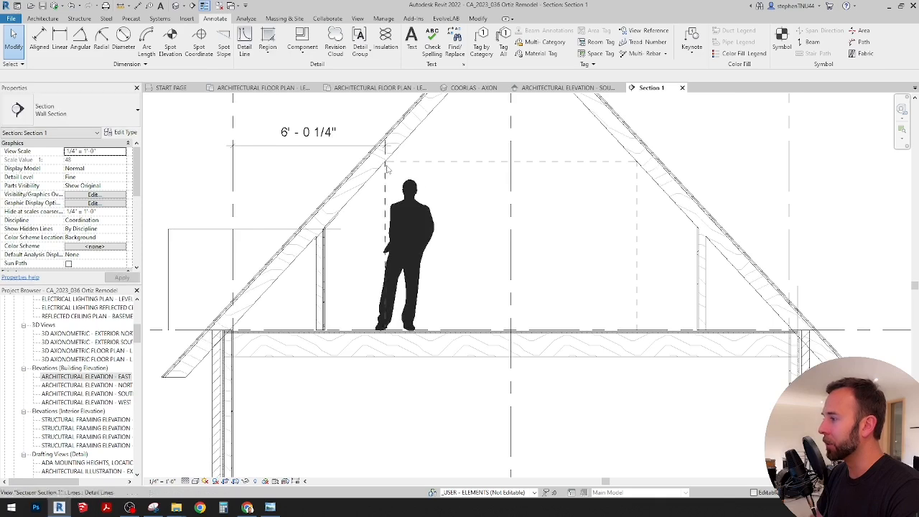
click(427, 165)
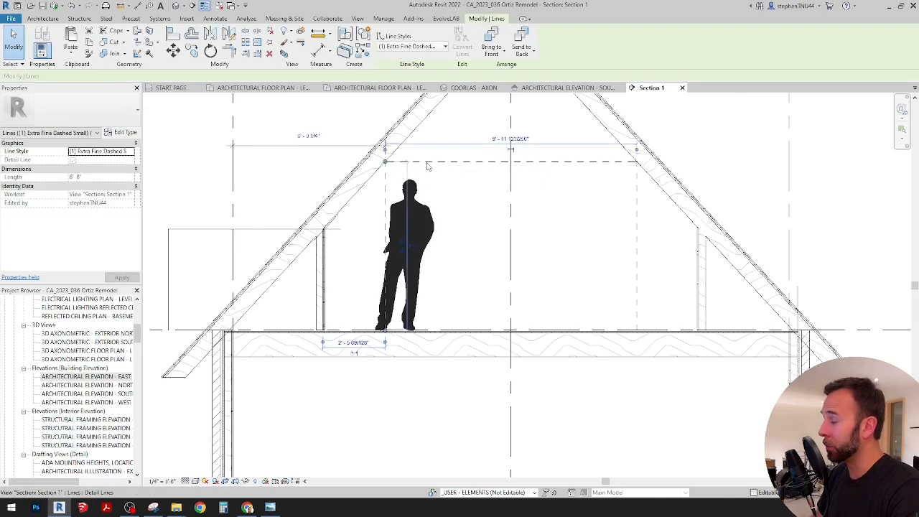
ctrl+click(637, 198)
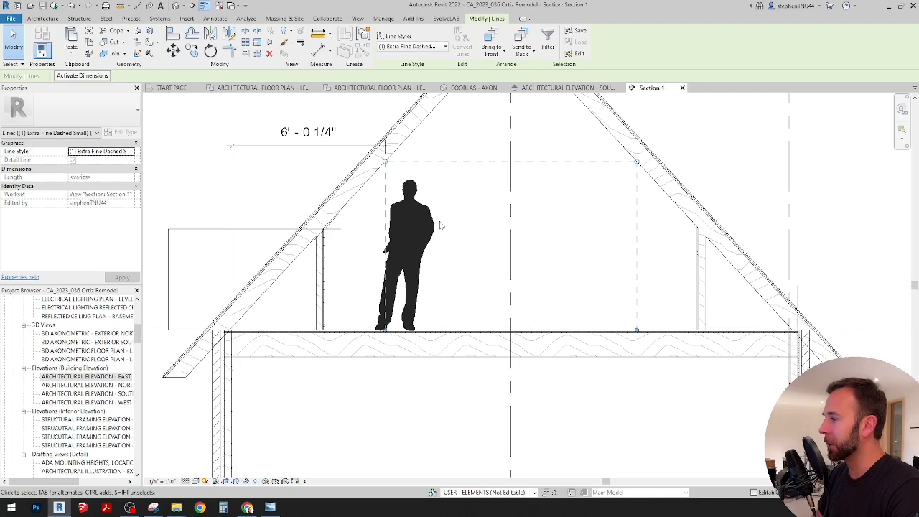
scroll(388, 186, up, 1)
middle_drag(389, 186, 398, 196)
scroll(523, 213, down, 1)
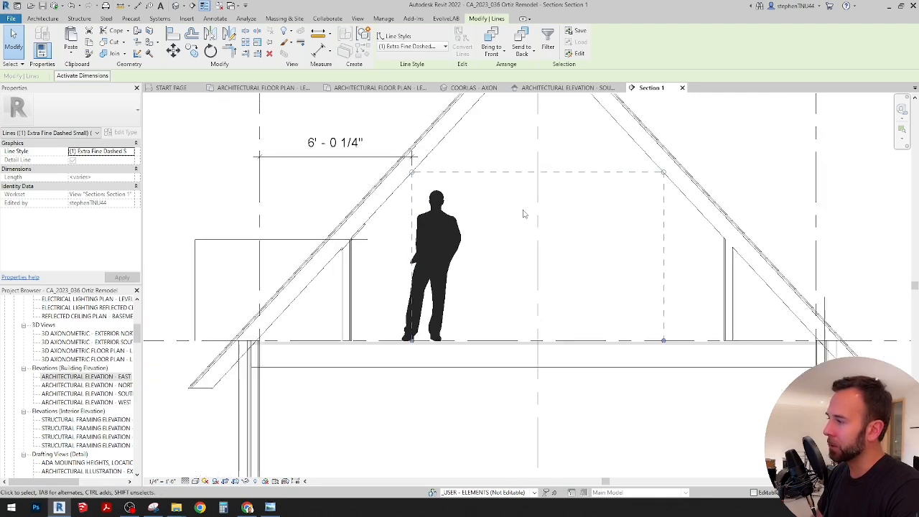
scroll(531, 248, up, 2)
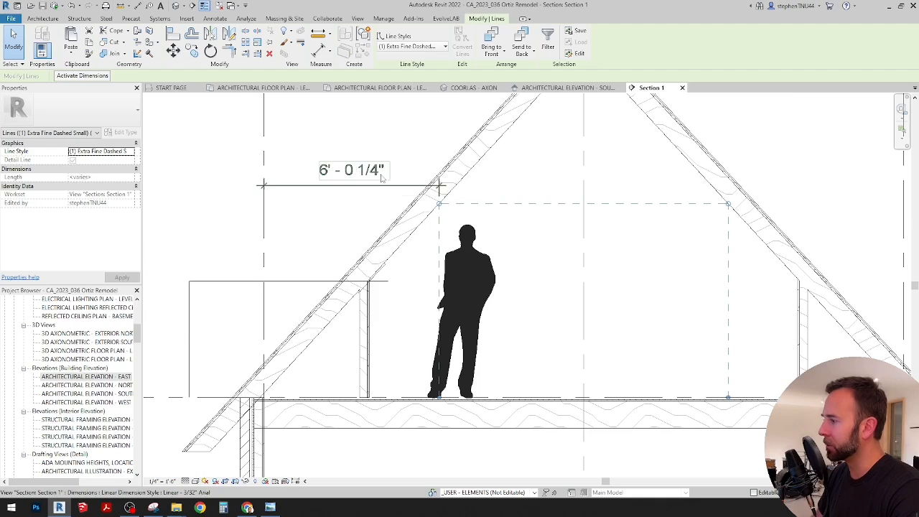
scroll(418, 221, down, 1)
scroll(343, 298, down, 3)
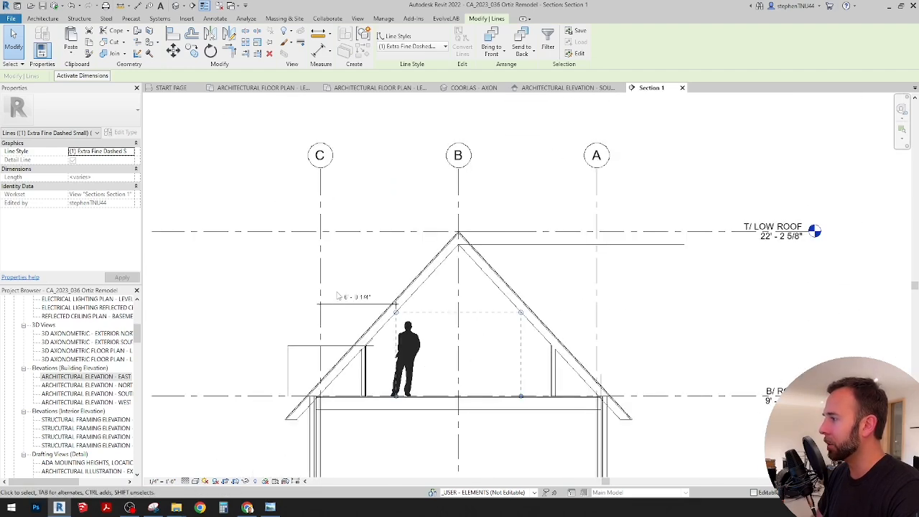
scroll(320, 305, up, 1)
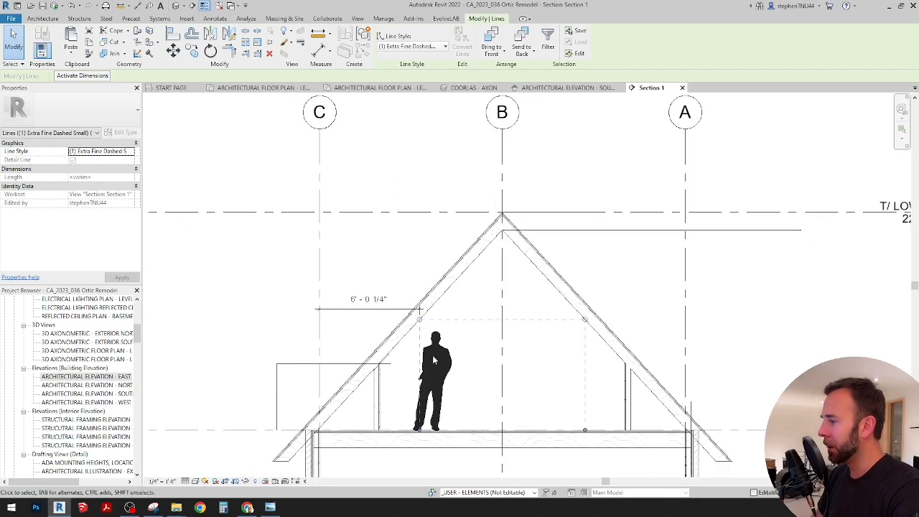
scroll(406, 330, up, 1)
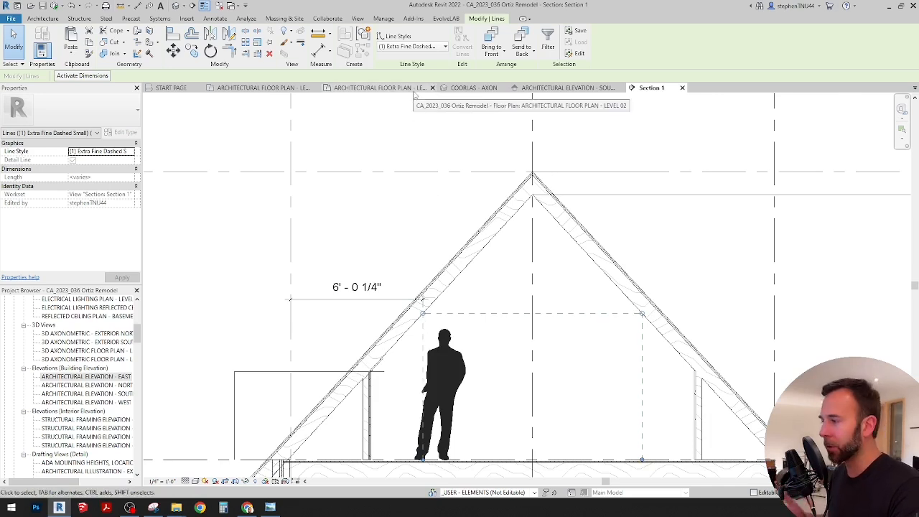
Delete the connected horizontal and vertical headroom reference lines beside the original stud wall
click(409, 214)
middle_drag(415, 285, 400, 185)
middle_drag(453, 279, 488, 255)
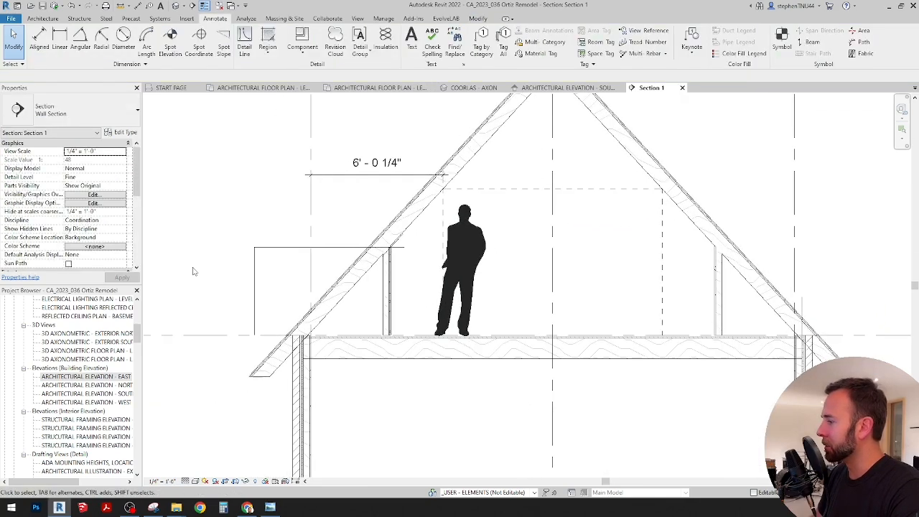
key(Tab)
click(255, 274)
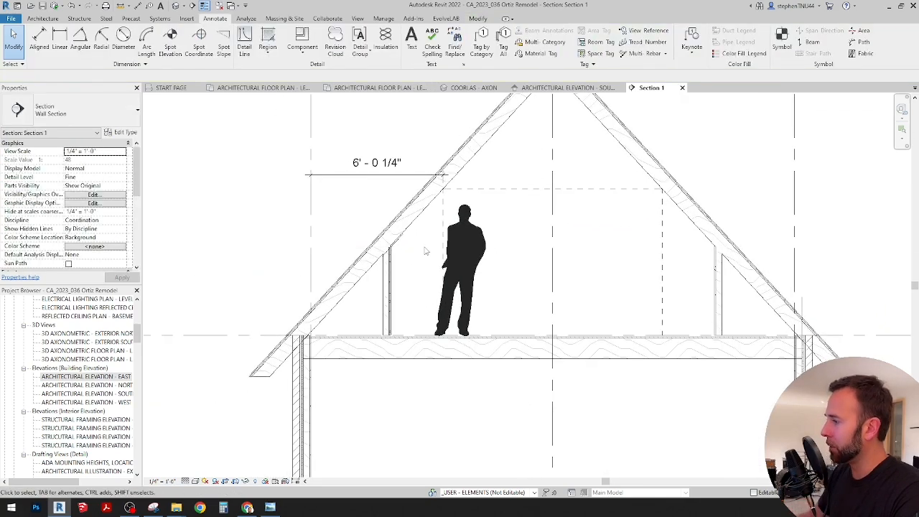
middle_drag(431, 253, 423, 254)
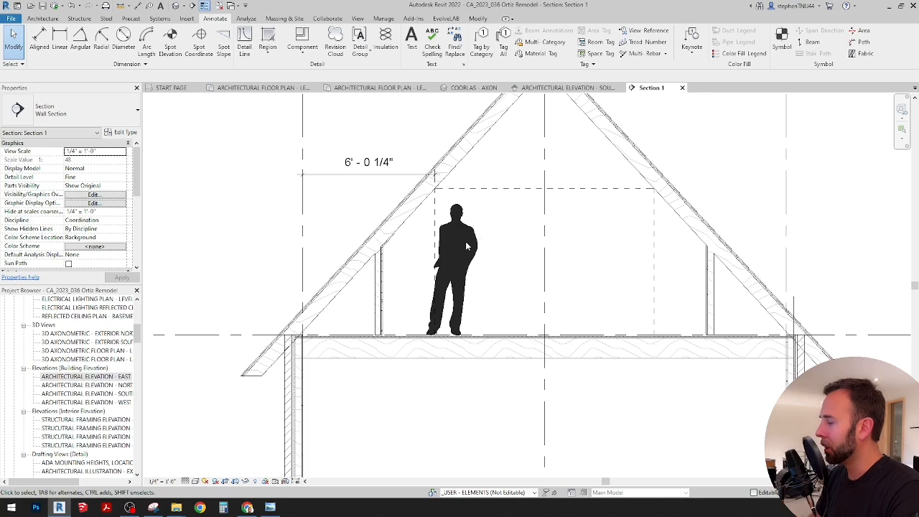
scroll(424, 225, down, 3)
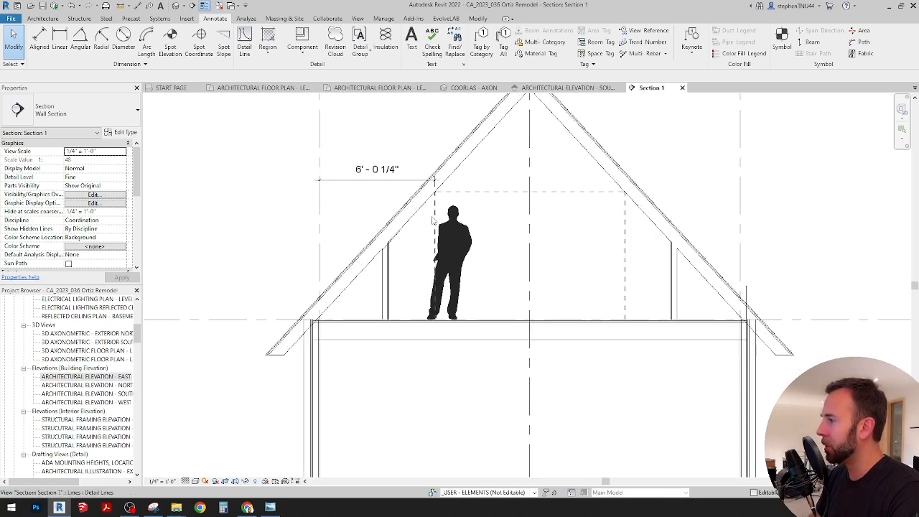
In the LEVEL 02 floor plan, draw a vertical section between grids B and A, from south of grid 1 to north of grid 4
click(375, 88)
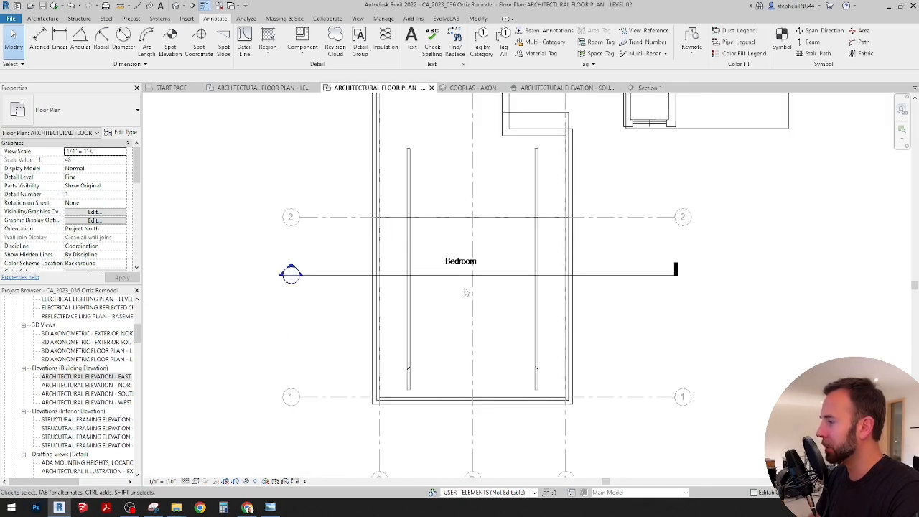
scroll(605, 302, down, 2)
scroll(475, 355, up, 2)
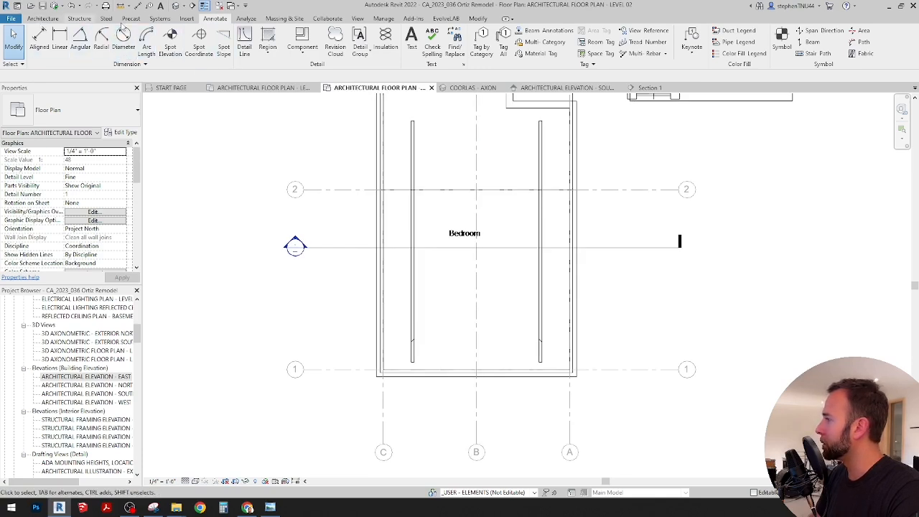
click(357, 18)
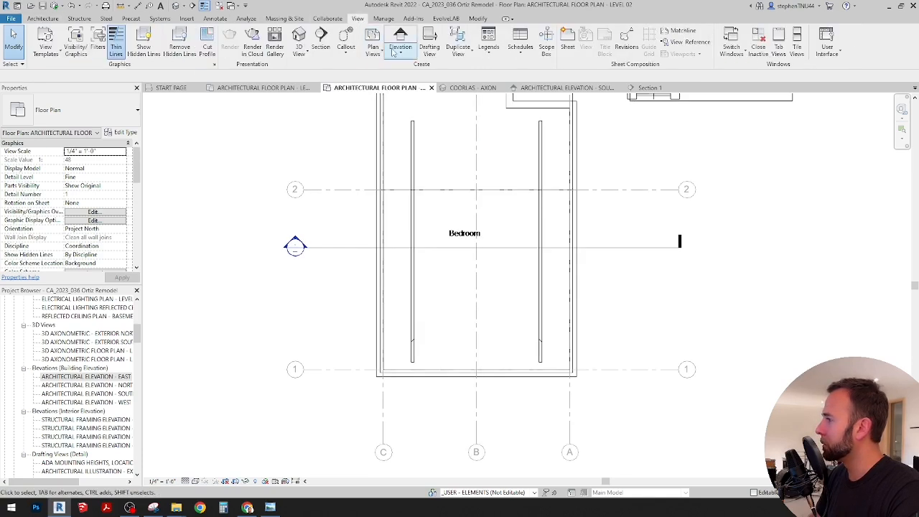
click(321, 44)
click(508, 405)
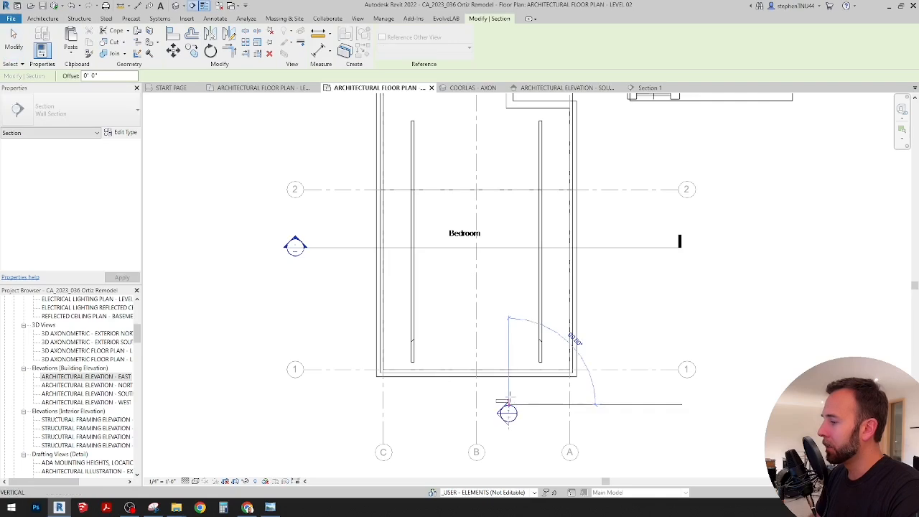
scroll(508, 405, down, 2)
scroll(508, 131, down, 3)
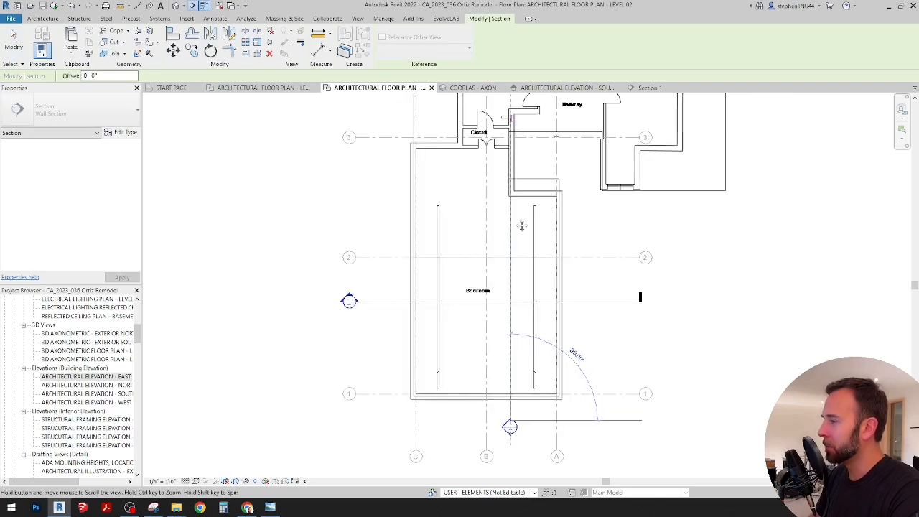
scroll(514, 133, down, 1)
click(514, 135)
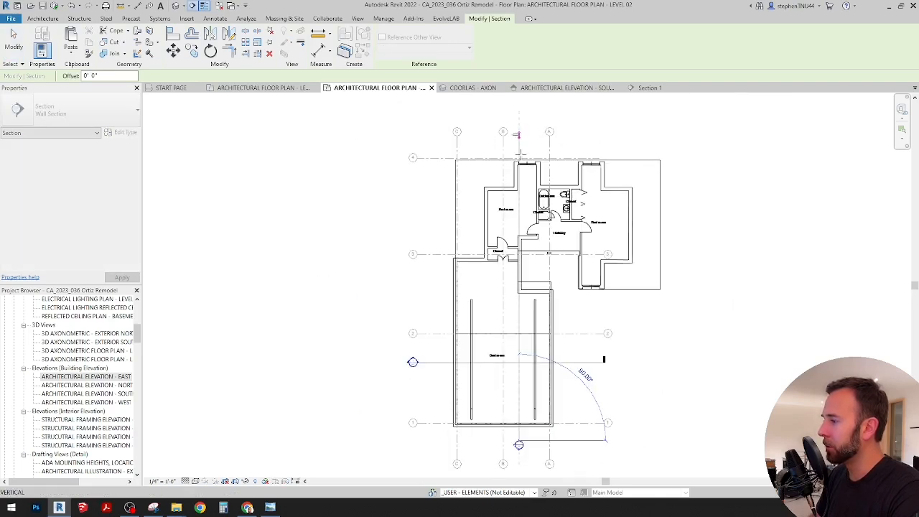
scroll(519, 440, up, 3)
key(Escape)
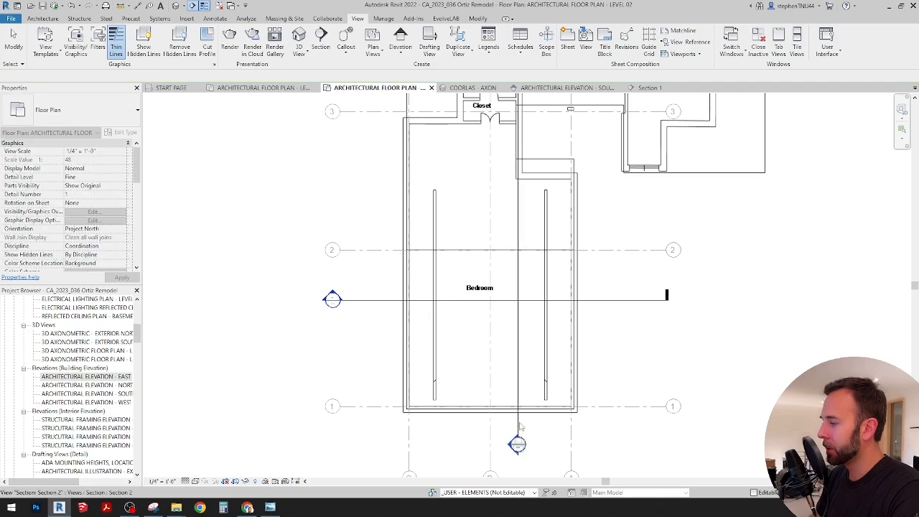
Open the new section's view and draw a vertical Extra Bold detail line about 7'-1" down from where the stud wall's top meets the roof's underside
click(516, 439)
right_click(517, 438)
click(553, 226)
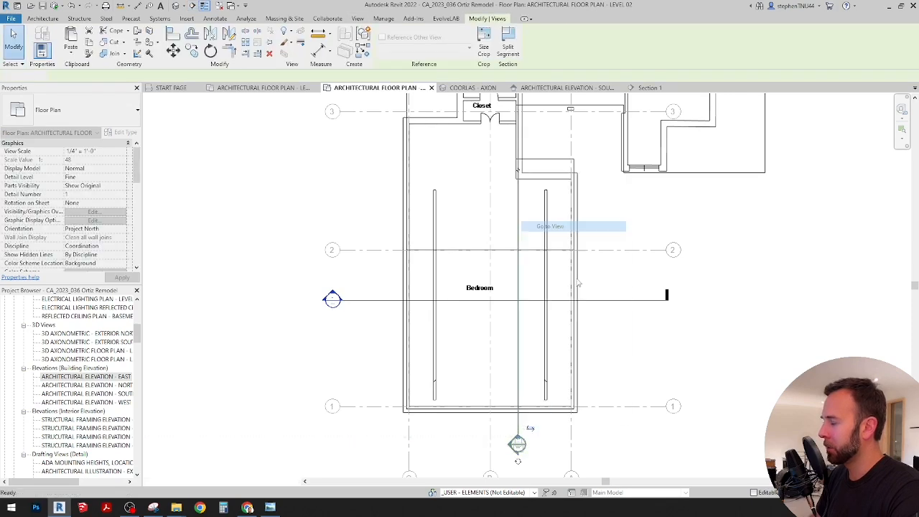
scroll(330, 300, up, 4)
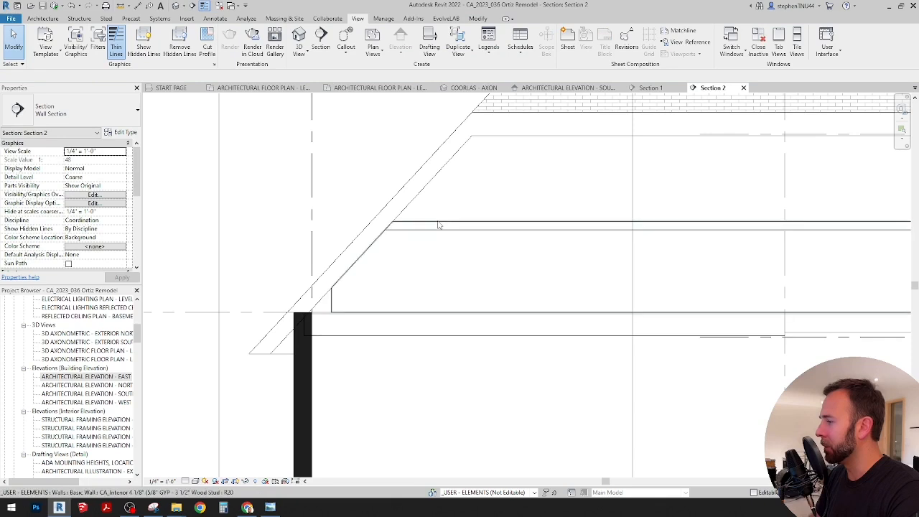
click(646, 313)
scroll(406, 215, up, 4)
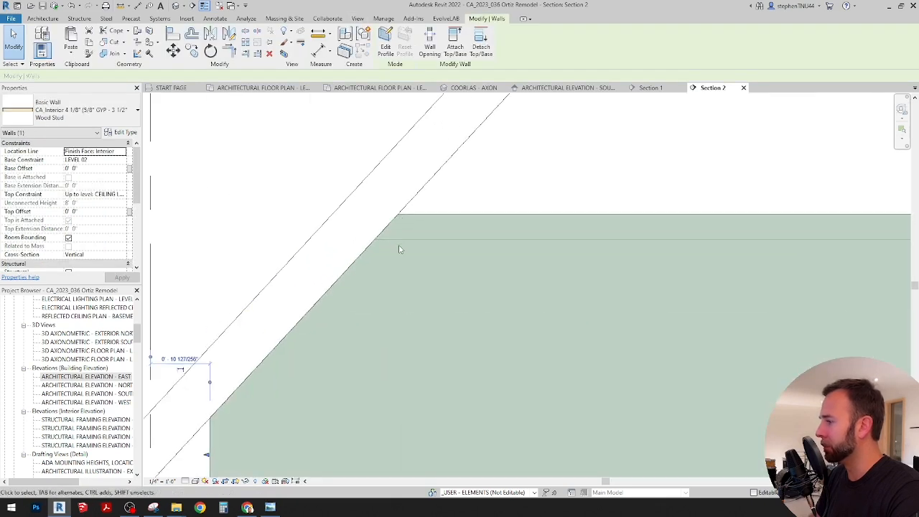
click(215, 18)
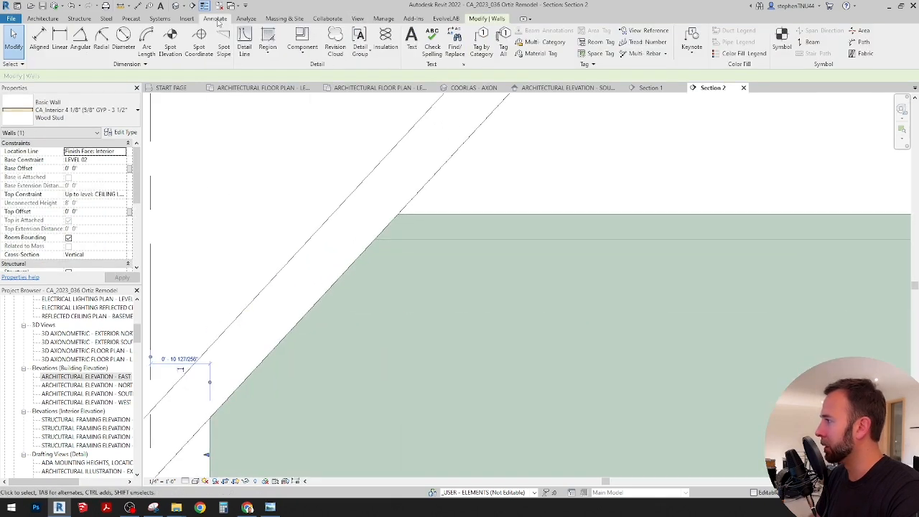
click(244, 44)
click(397, 212)
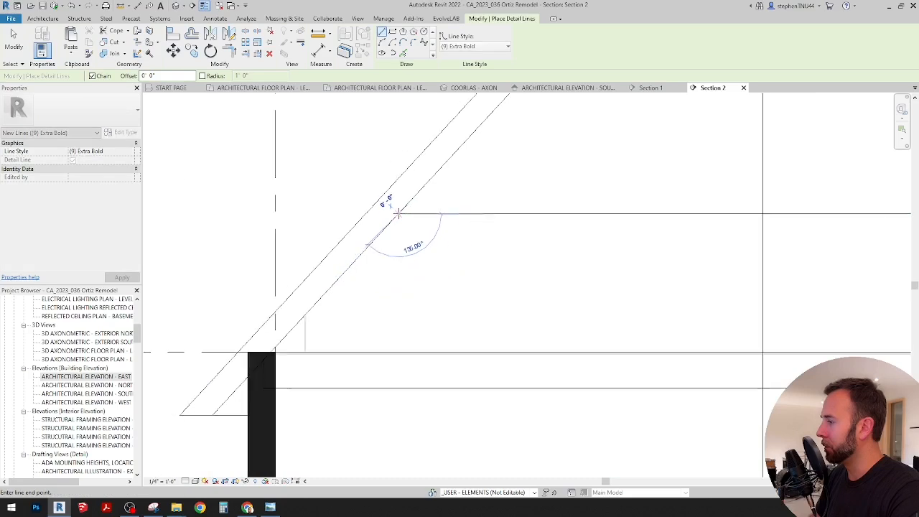
scroll(397, 212, down, 1)
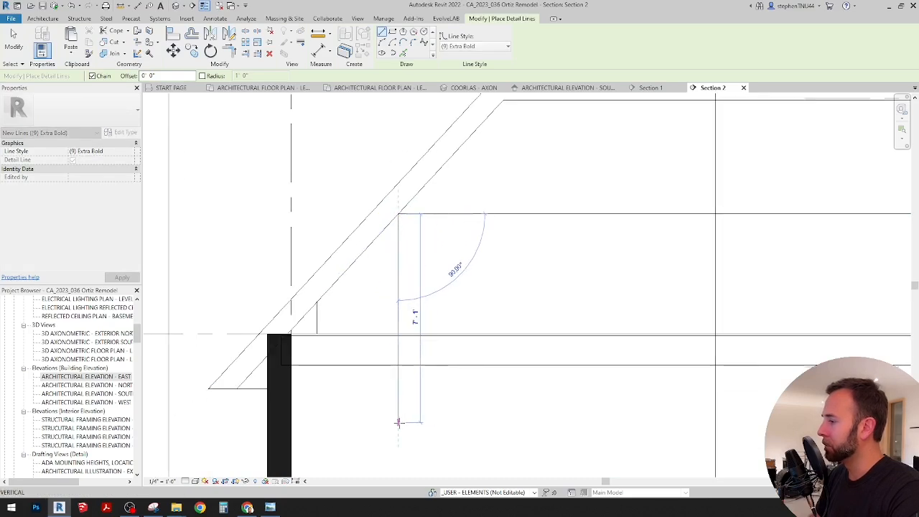
key(Escape)
key(Escape)
In the LEVEL 02 floor plan, copy the west roof-attached stud wall a short distance east into the bedroom
click(381, 87)
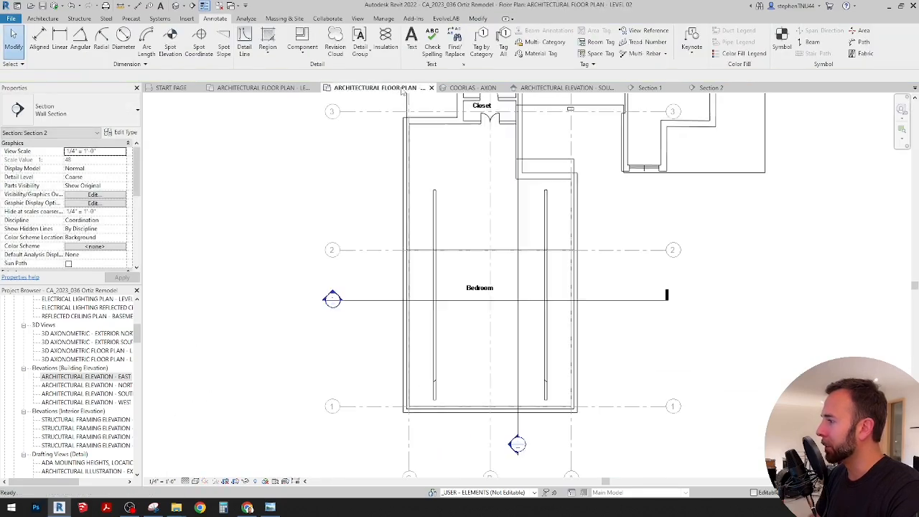
scroll(437, 332, up, 2)
click(429, 333)
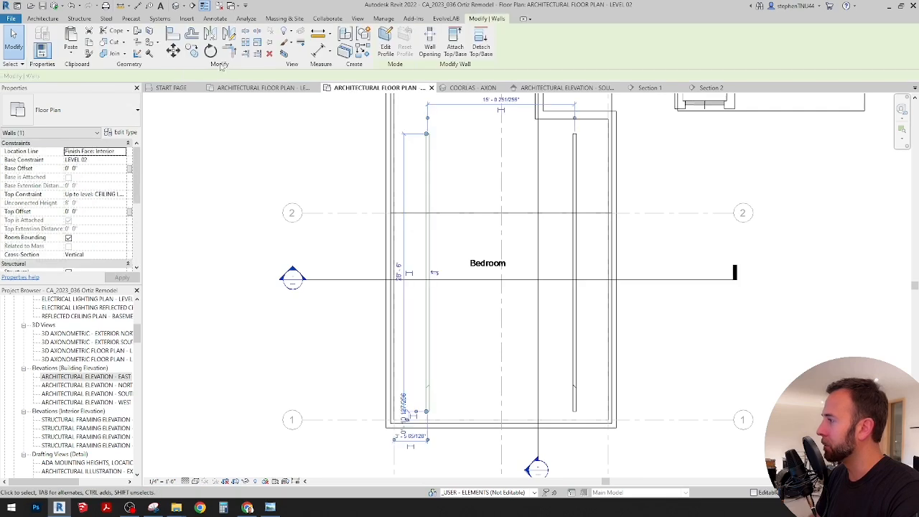
click(192, 52)
click(427, 338)
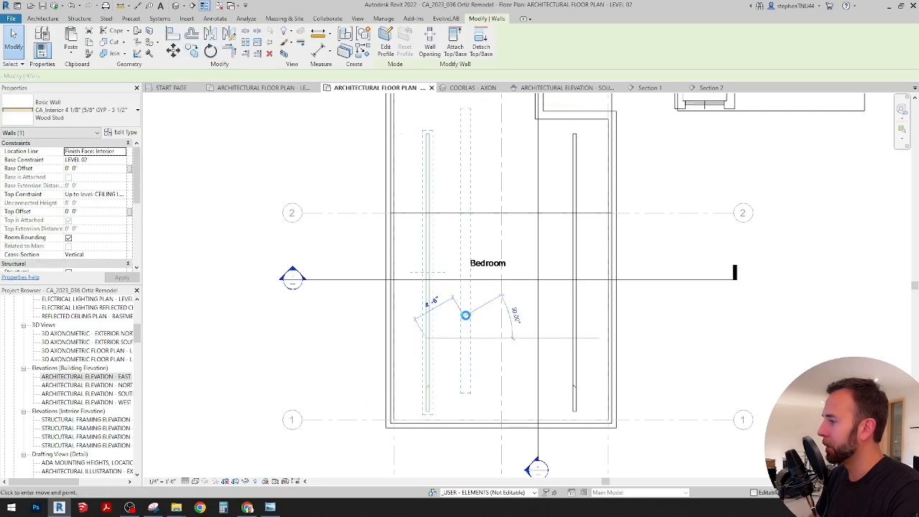
click(465, 315)
Rotate the copied wall 90° to run east-west and nudge it south to just north of grid 1
key(r)
key(o)
click(326, 148)
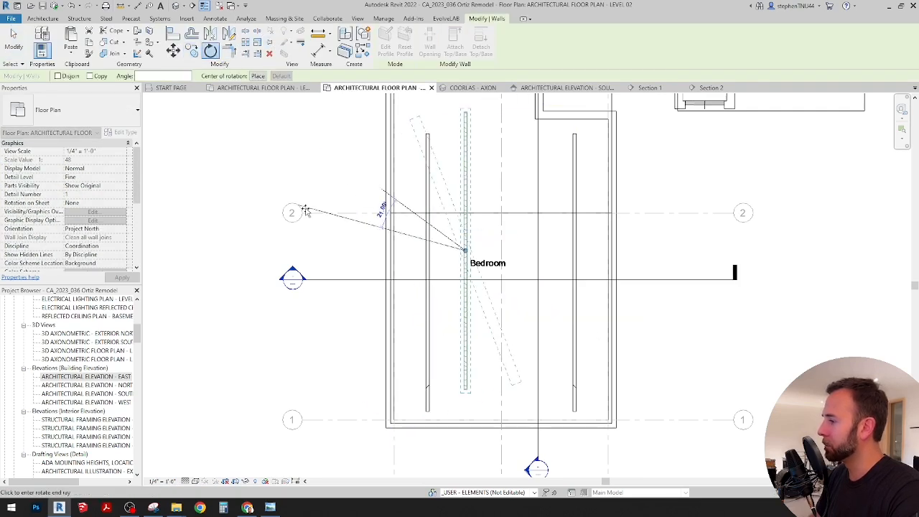
click(305, 211)
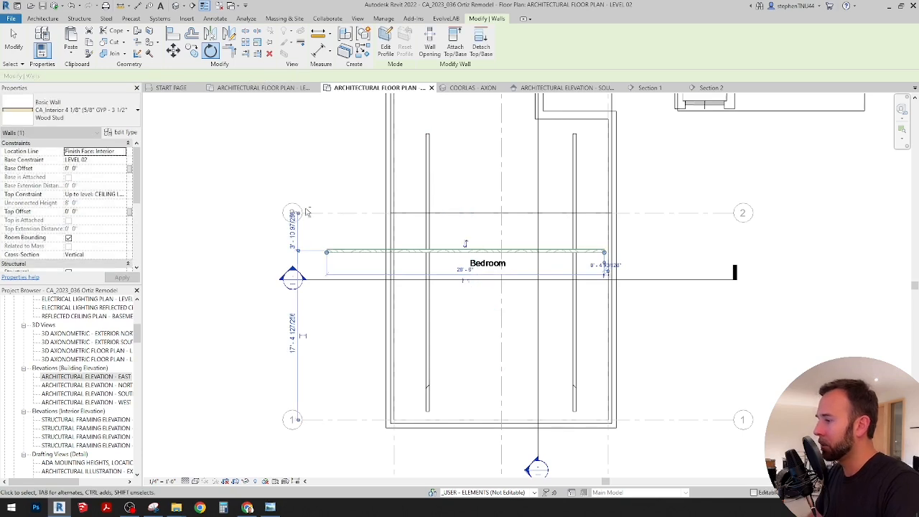
key(Down)
key(Down)
key(Down)
key(Down)
key(Down)
key(Down)
key(Down)
key(Down)
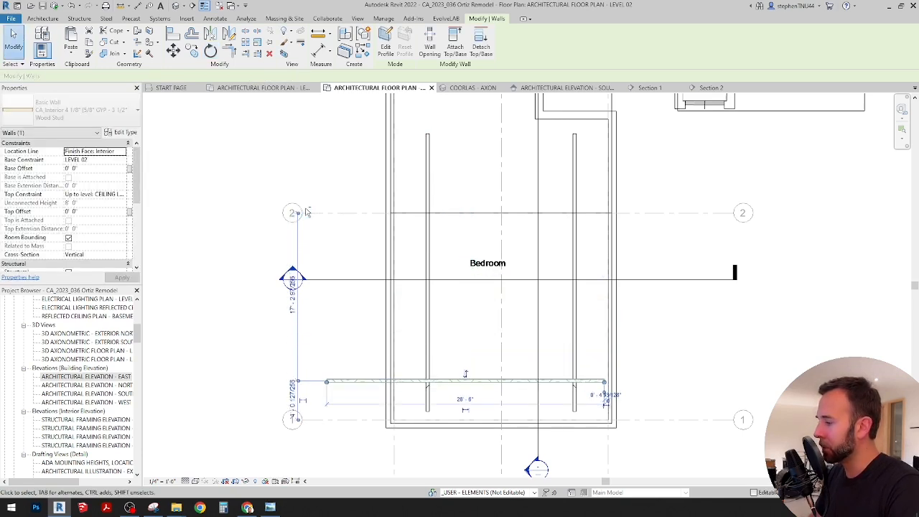
key(Down)
key(Down)
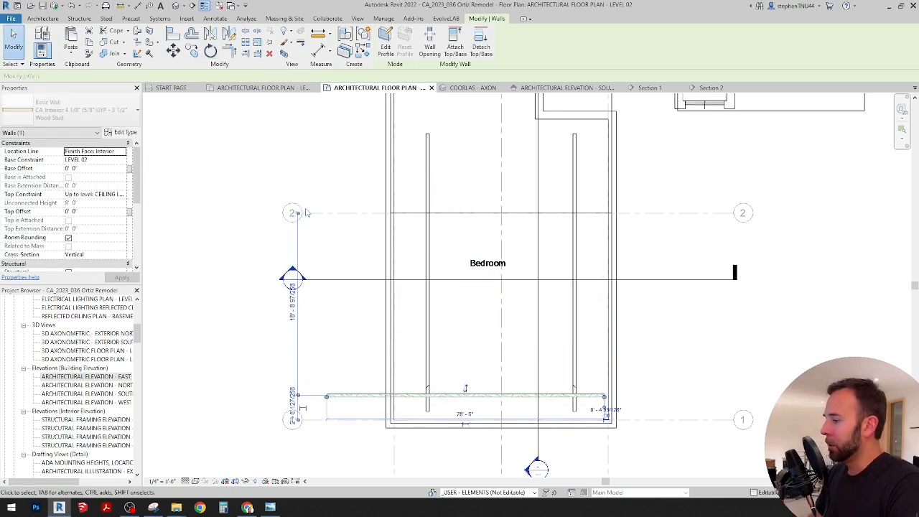
key(Up)
Move the crosswise wall so its north face meets the upper end of the diagonal roof-cut line on the west stud wall
scroll(446, 421, up, 5)
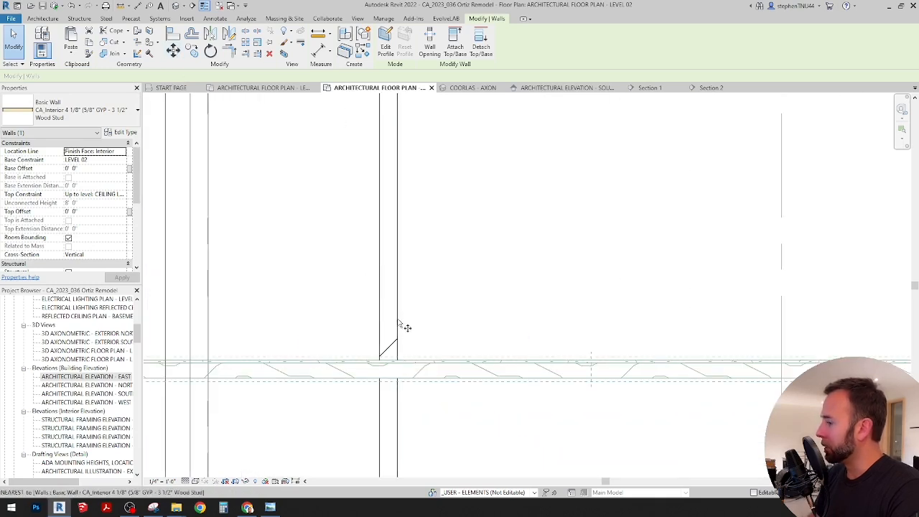
key(m)
key(v)
click(409, 359)
scroll(405, 355, up, 2)
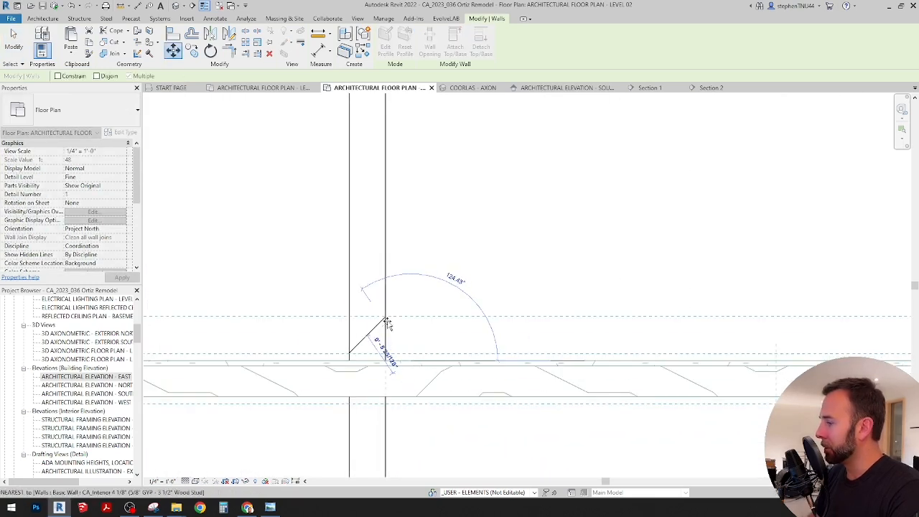
click(384, 318)
scroll(455, 268, down, 2)
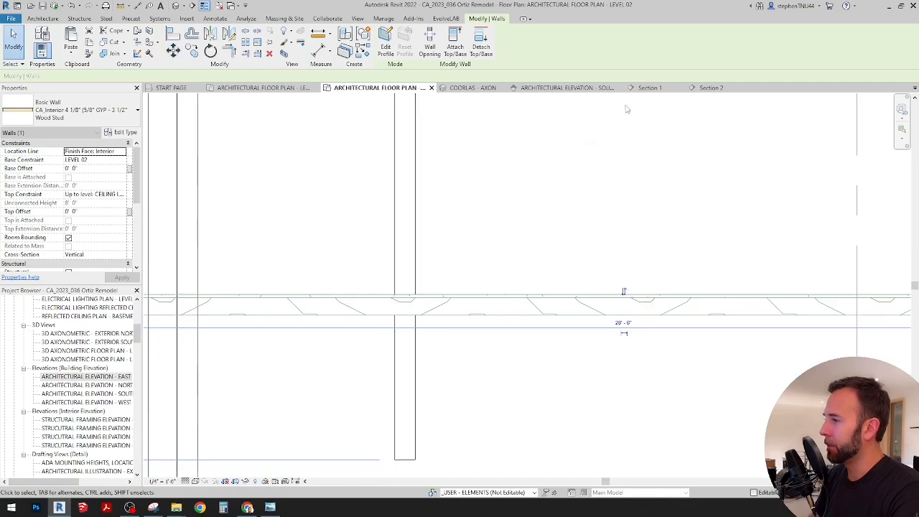
In Section 2, check the crosswise wall against the vertical detail line and attach its top to the sloped roof
click(711, 89)
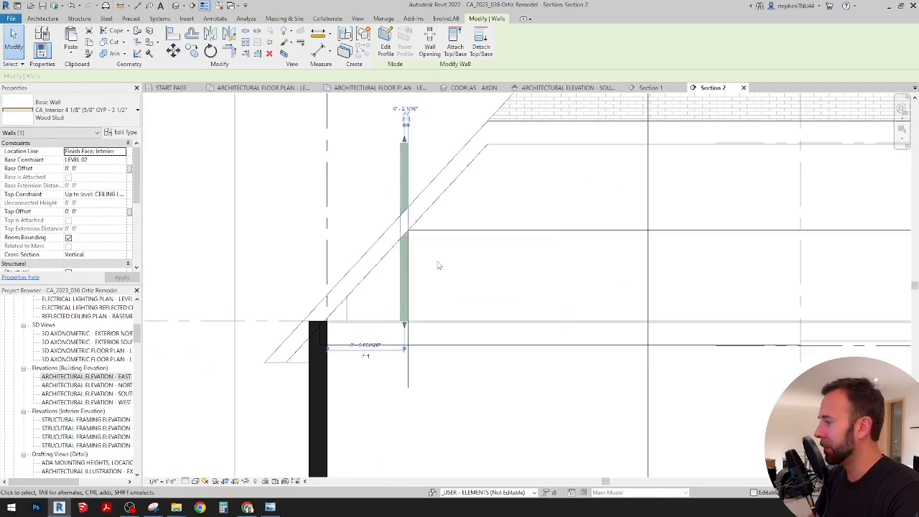
key(Escape)
scroll(409, 244, up, 3)
scroll(410, 246, up, 2)
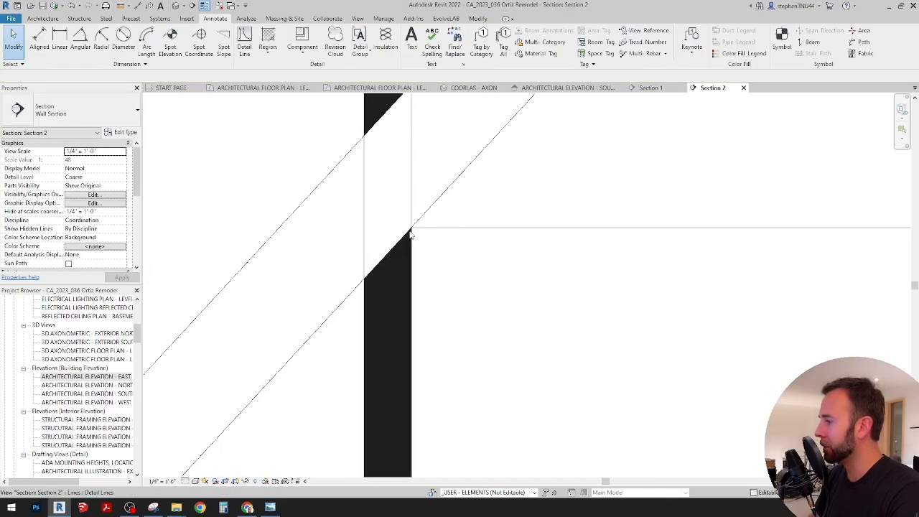
scroll(394, 302, down, 3)
click(392, 313)
scroll(392, 313, down, 2)
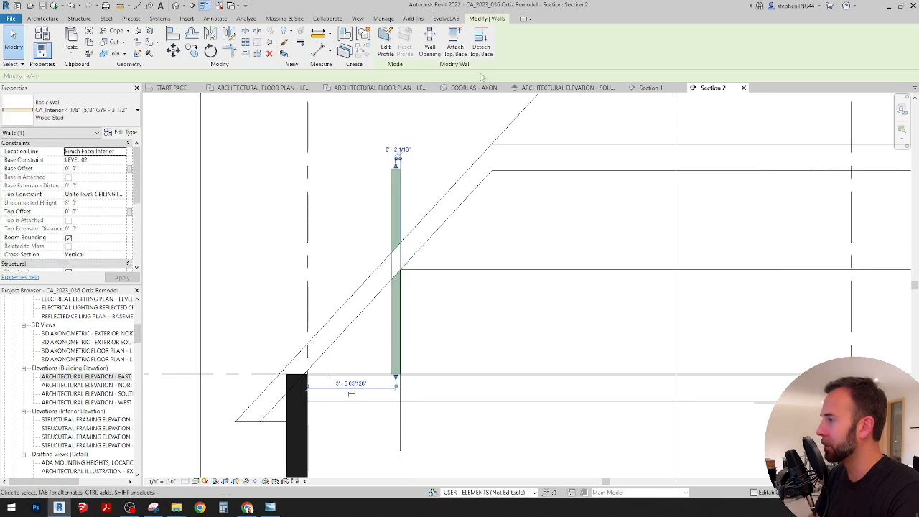
click(455, 45)
click(453, 244)
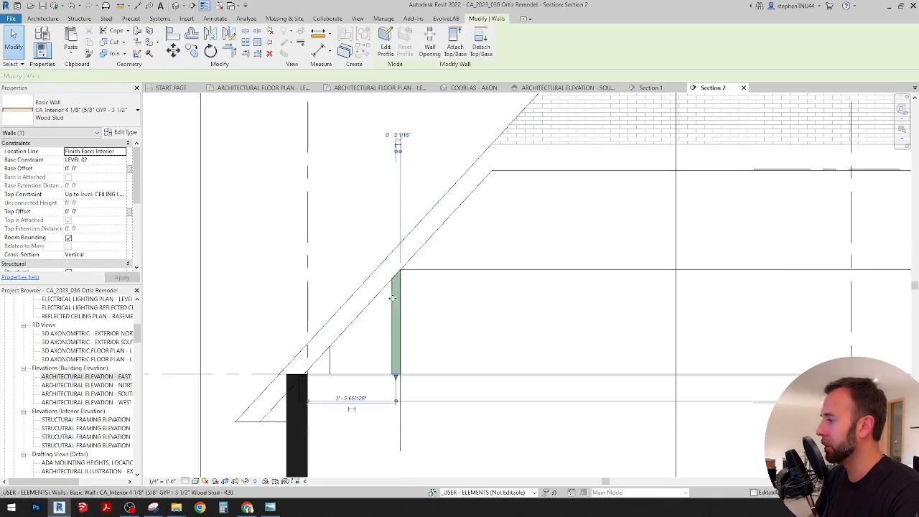
click(353, 220)
scroll(339, 218, down, 2)
scroll(373, 272, down, 3)
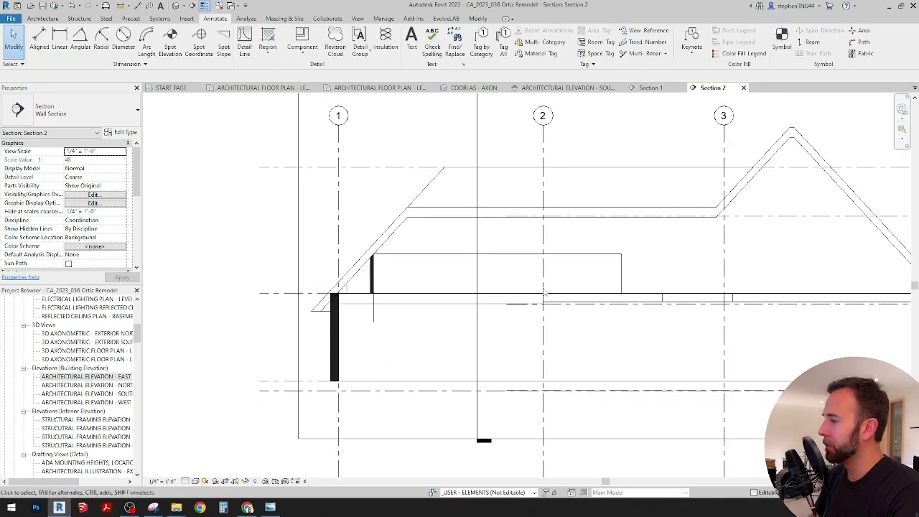
Inspect the crosswise wall in the COORLAS - AXON view, and trim it into corners with both side stud walls in the LEVEL 02 plan
click(472, 88)
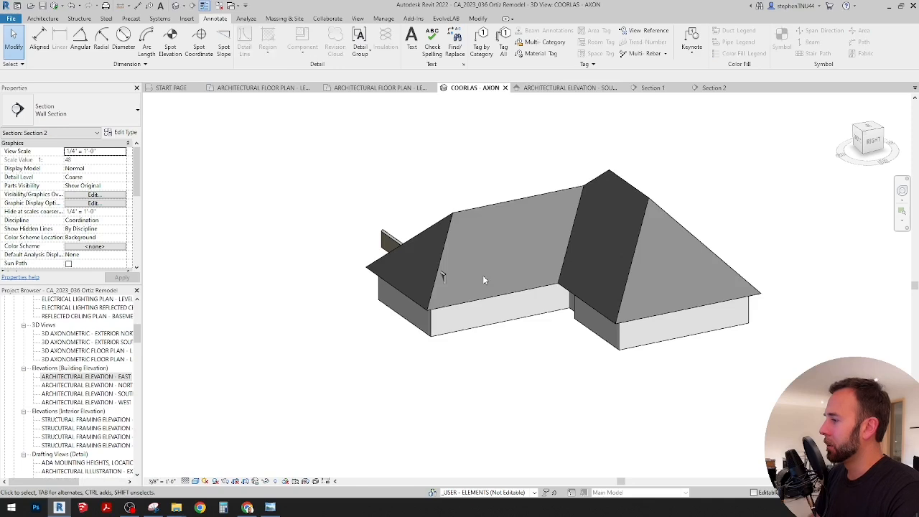
shift+middle_drag(408, 252, 481, 332)
scroll(481, 331, up, 1)
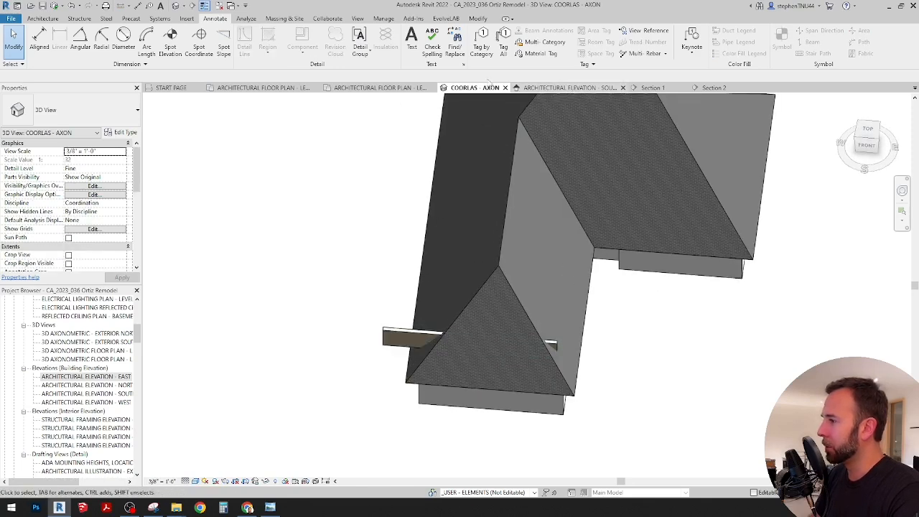
click(376, 87)
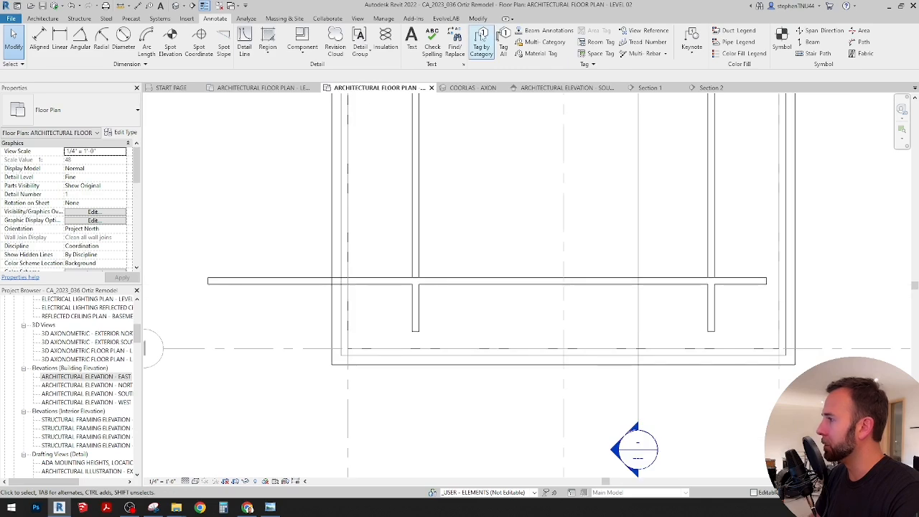
click(477, 19)
click(229, 50)
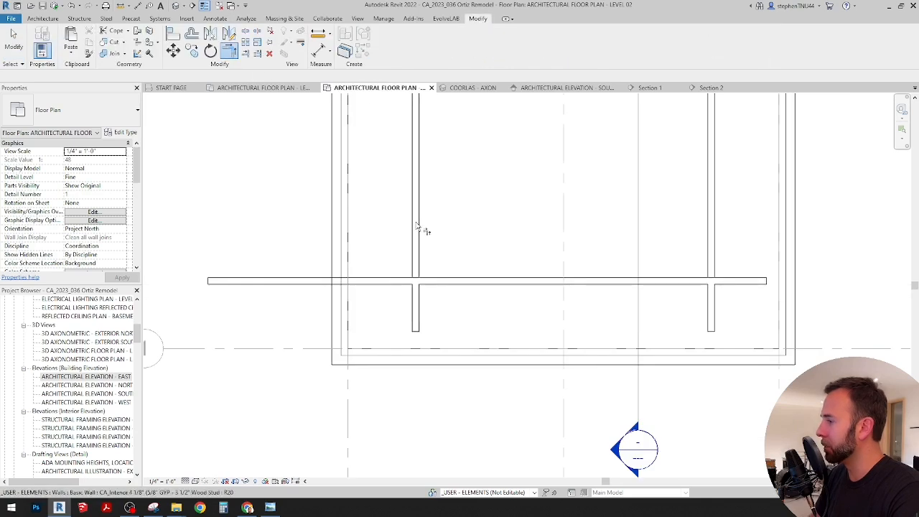
click(416, 230)
click(470, 280)
click(693, 277)
click(712, 241)
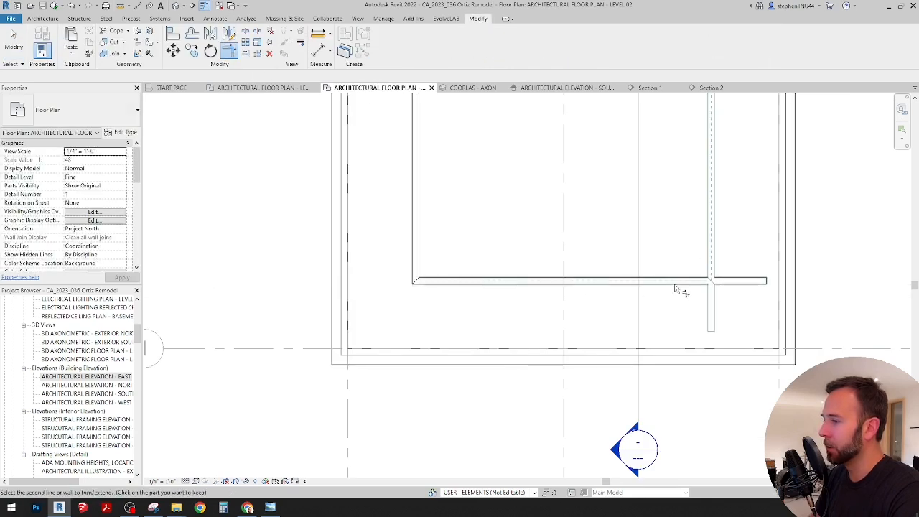
Examine the bedroom's new stud walls against the imported floor plan, continuing north to the closet, hallway and bedrooms near grid 4
scroll(542, 303, down, 5)
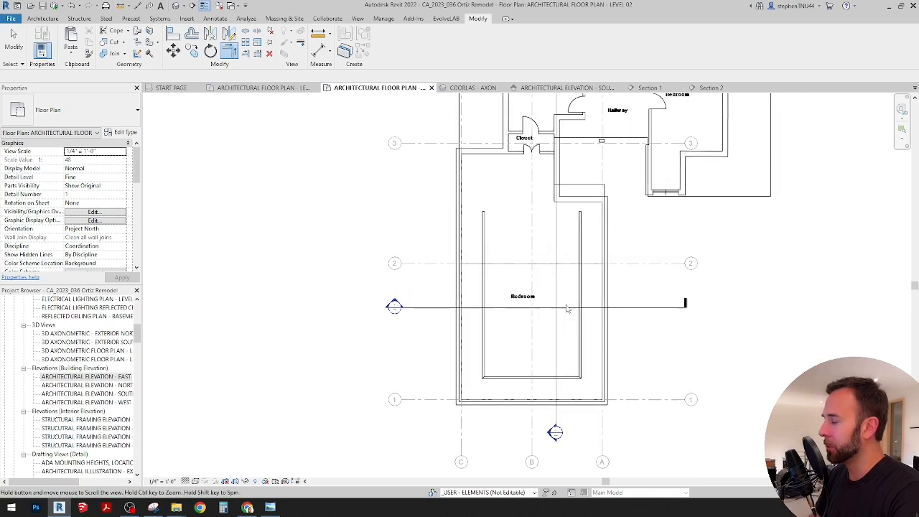
middle_drag(567, 281, 529, 280)
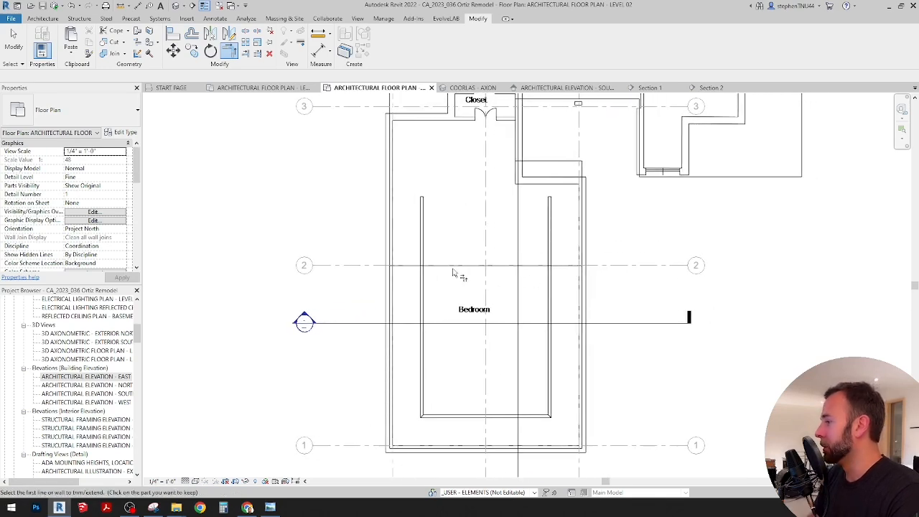
scroll(452, 272, up, 1)
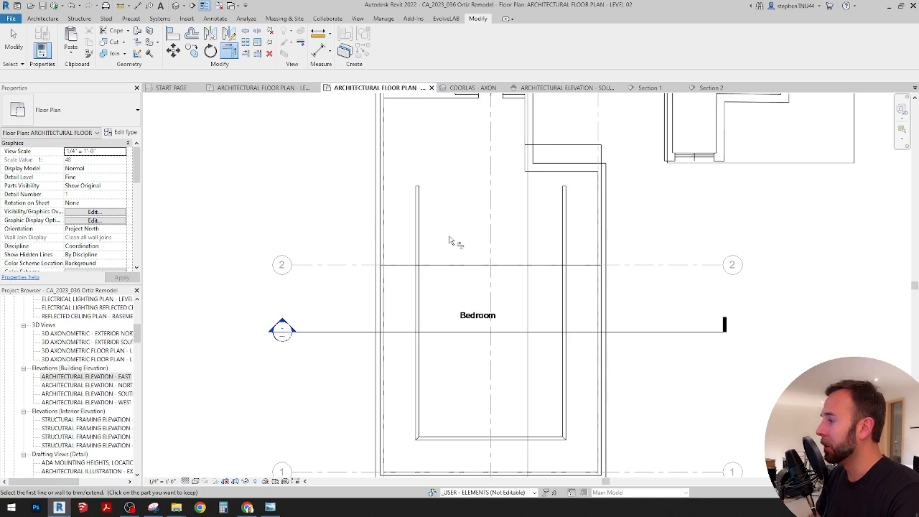
middle_drag(454, 244, 445, 248)
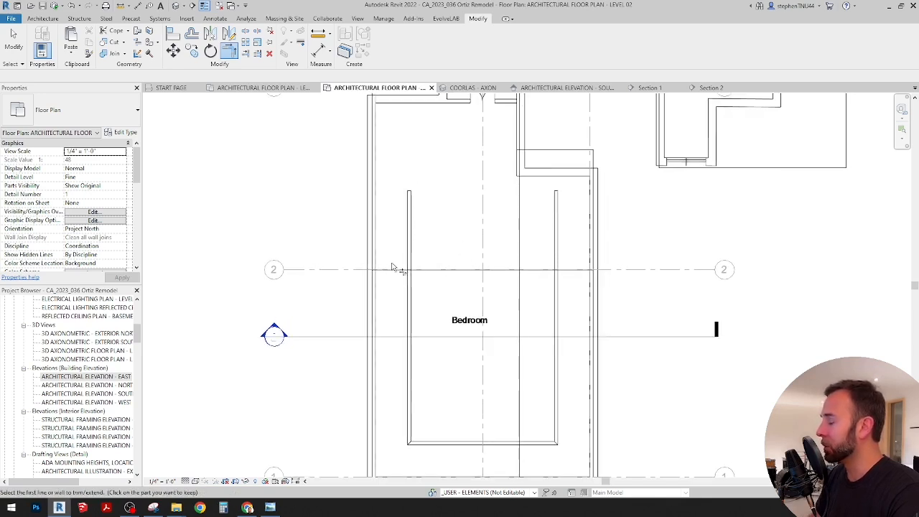
scroll(402, 262, up, 2)
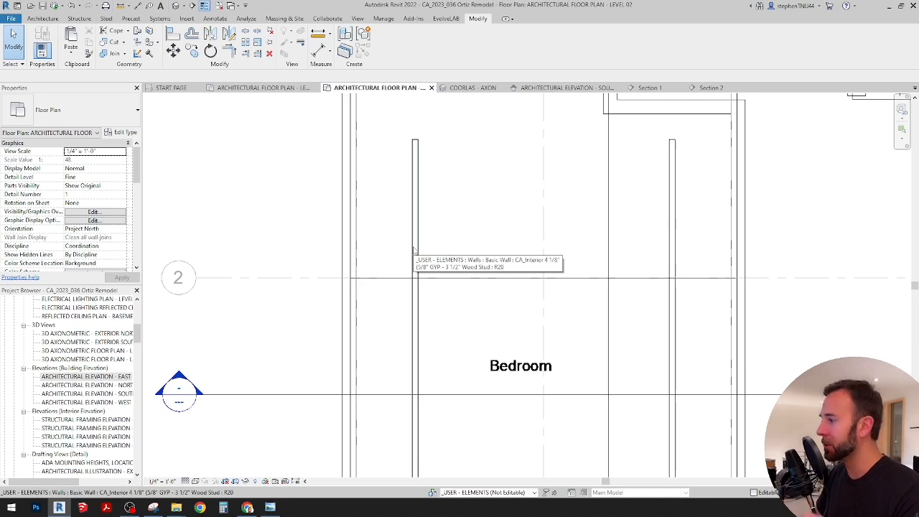
scroll(413, 251, down, 5)
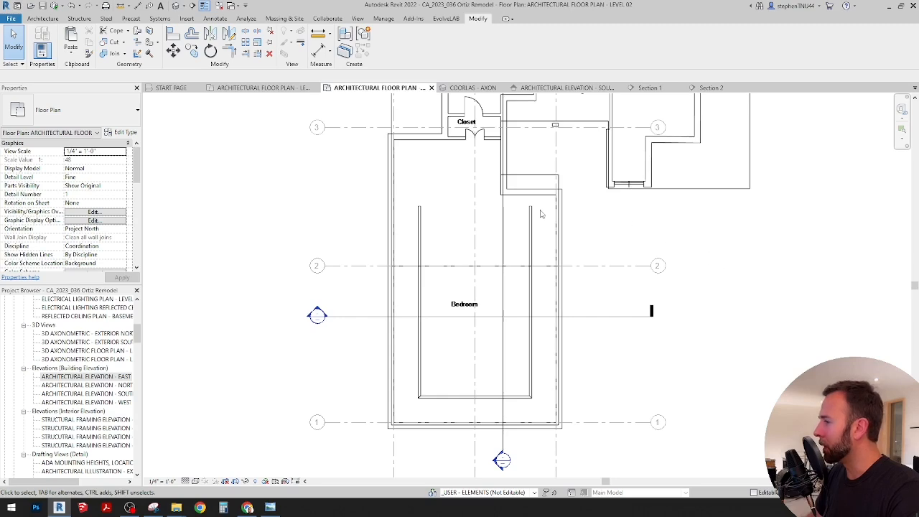
scroll(531, 237, up, 3)
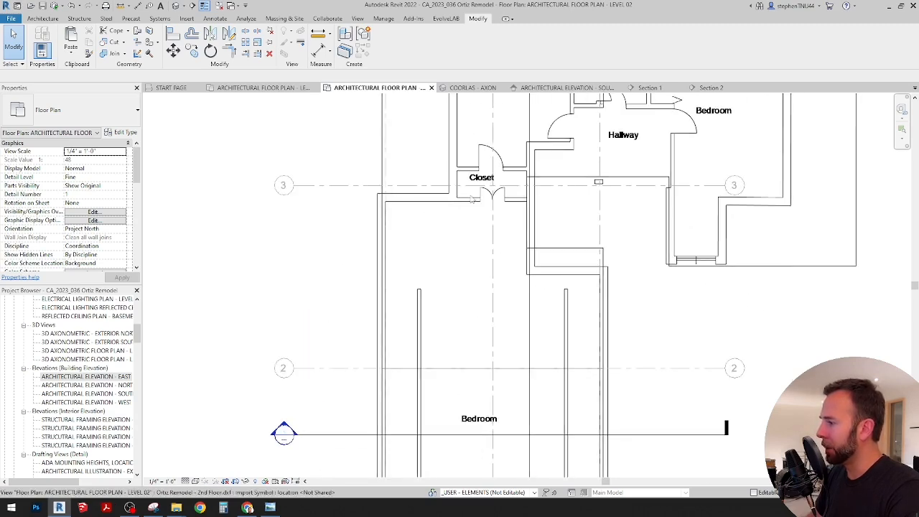
middle_drag(486, 220, 507, 259)
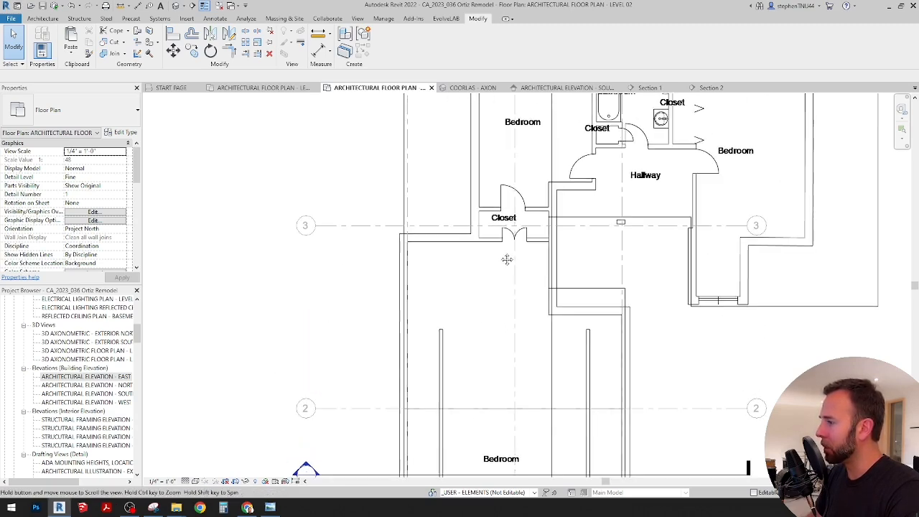
scroll(506, 259, down, 3)
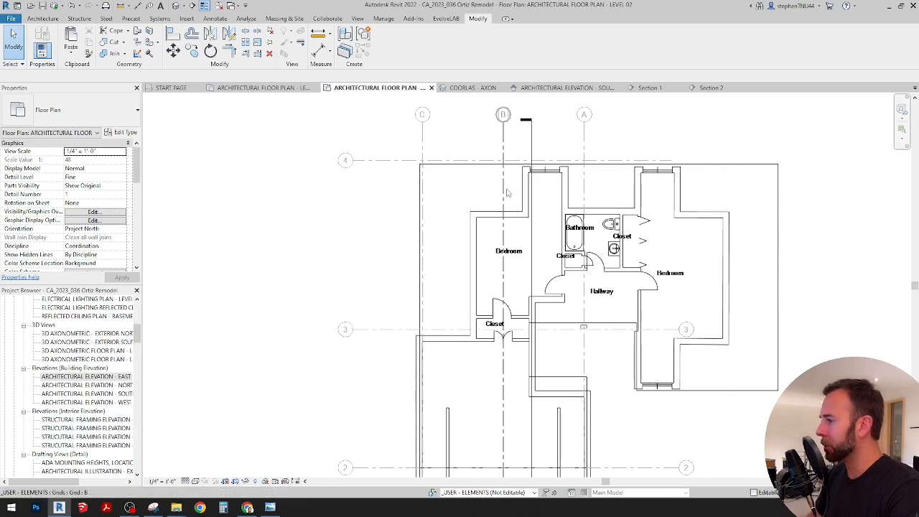
Review the attic rafter photos in Windows Photo Viewer, and compare them with the Revit LEVEL 02 plan around the closet at grid 3
click(271, 509)
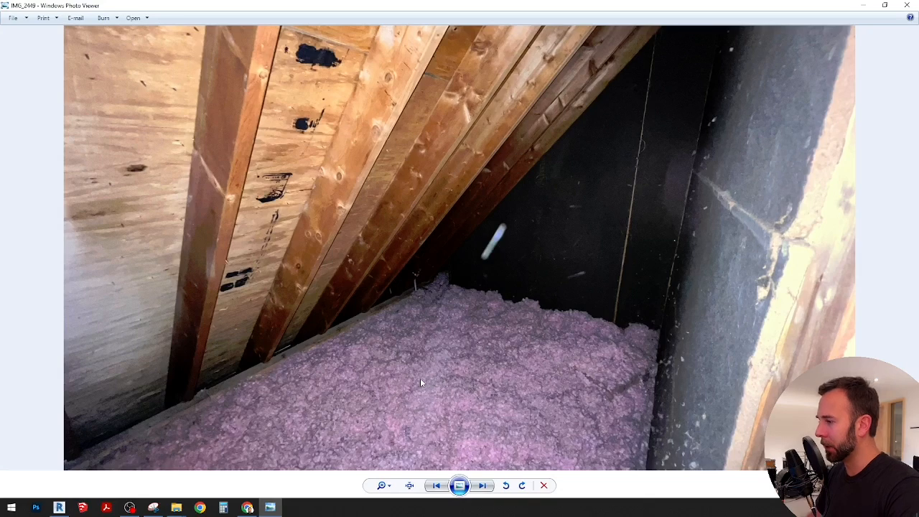
key(Right)
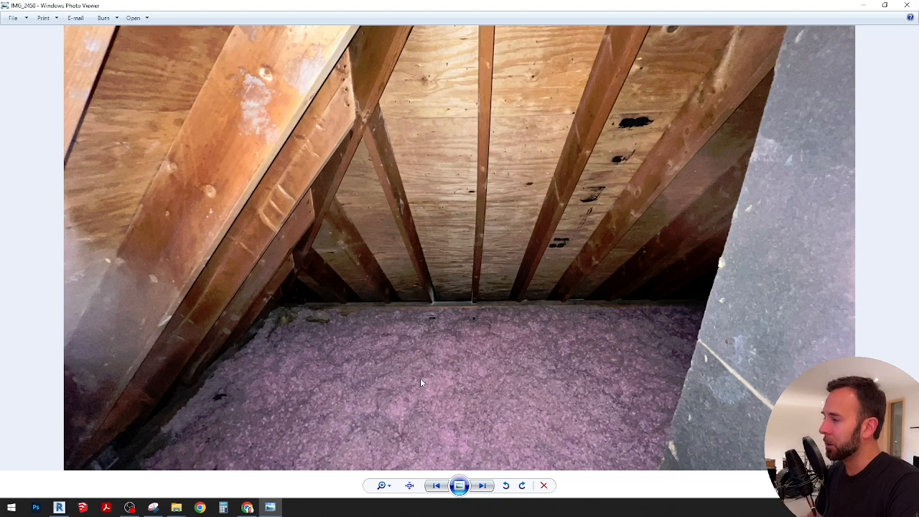
click(863, 7)
scroll(501, 147, up, 3)
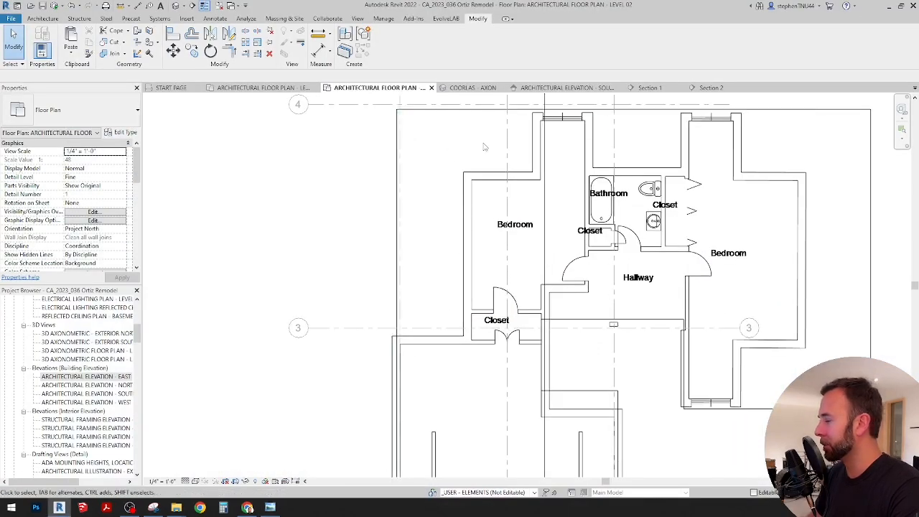
middle_drag(455, 321, 428, 265)
scroll(455, 283, down, 1)
scroll(429, 265, up, 2)
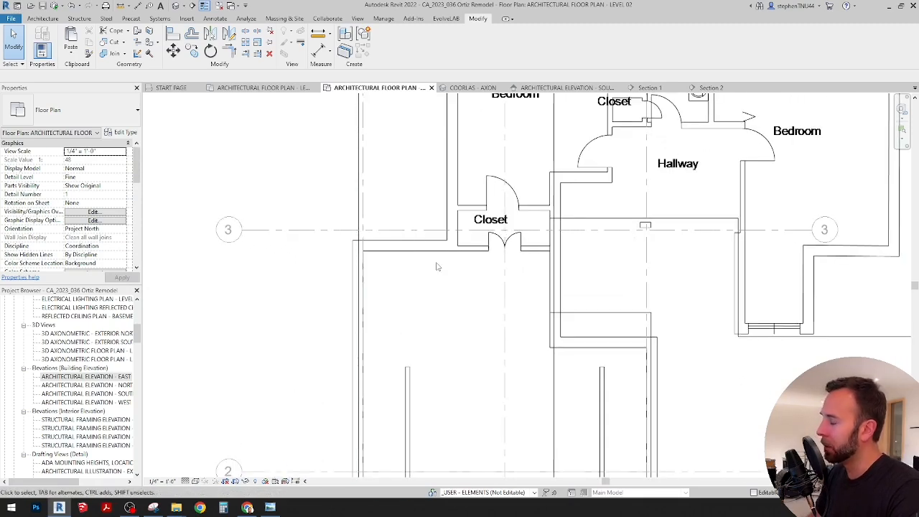
scroll(436, 266, down, 4)
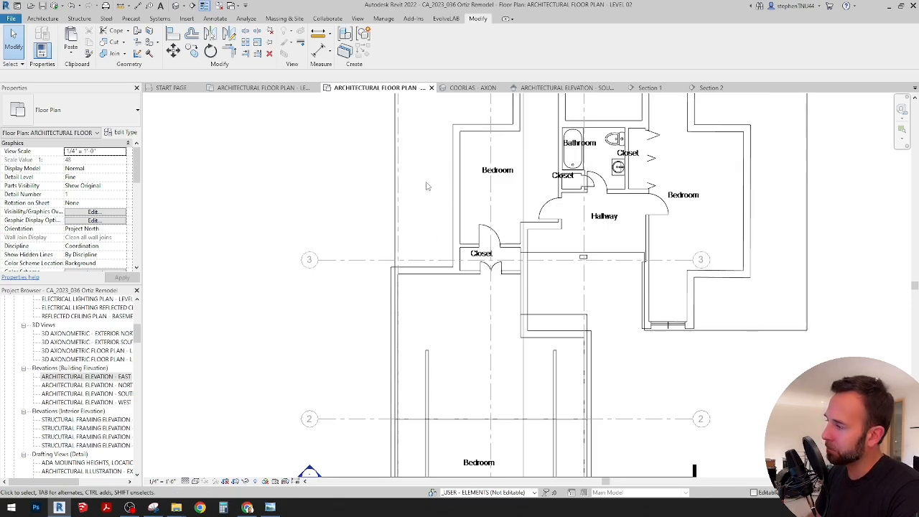
scroll(429, 270, down, 1)
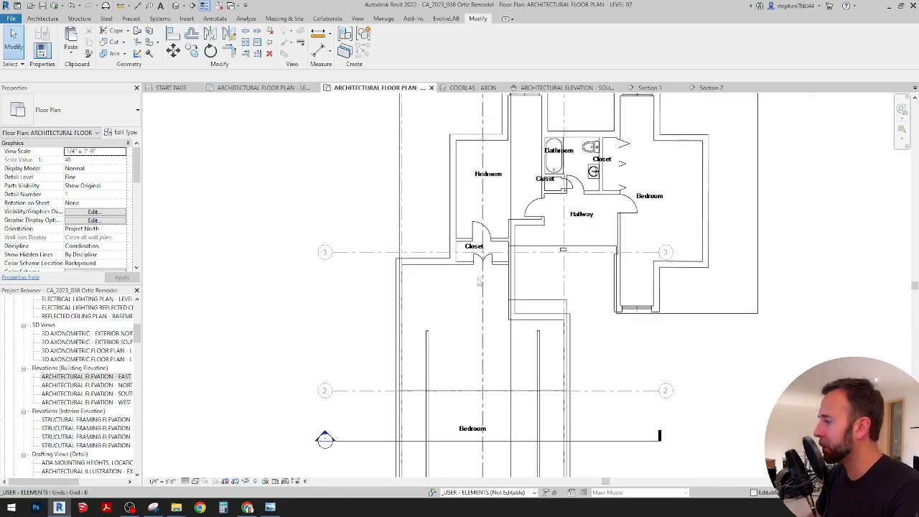
middle_drag(480, 335, 453, 307)
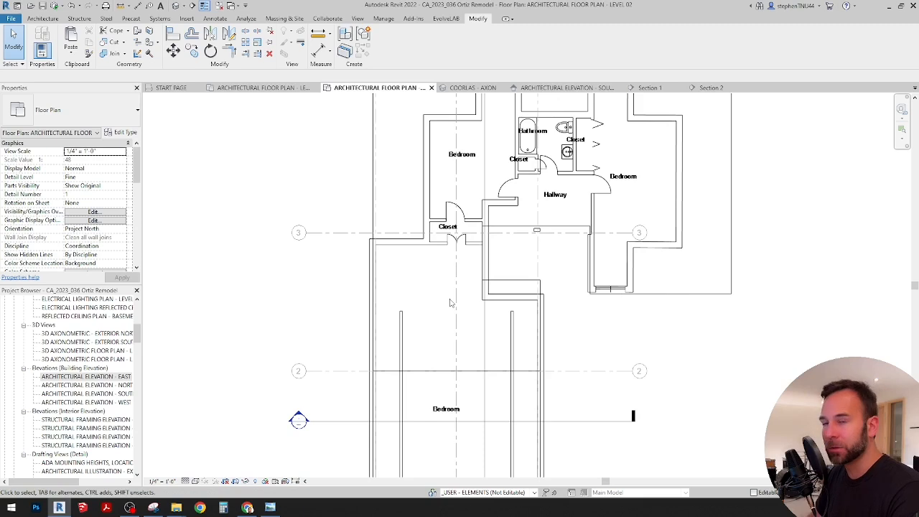
Copy the bedroom's west stud wall to the area below the closet and rotate the copy 90° so it runs crosswise
scroll(445, 302, up, 1)
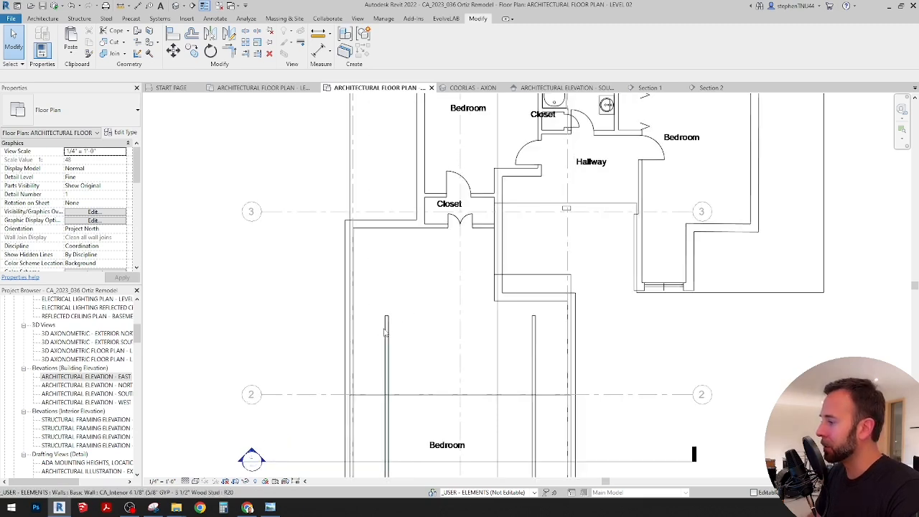
click(387, 332)
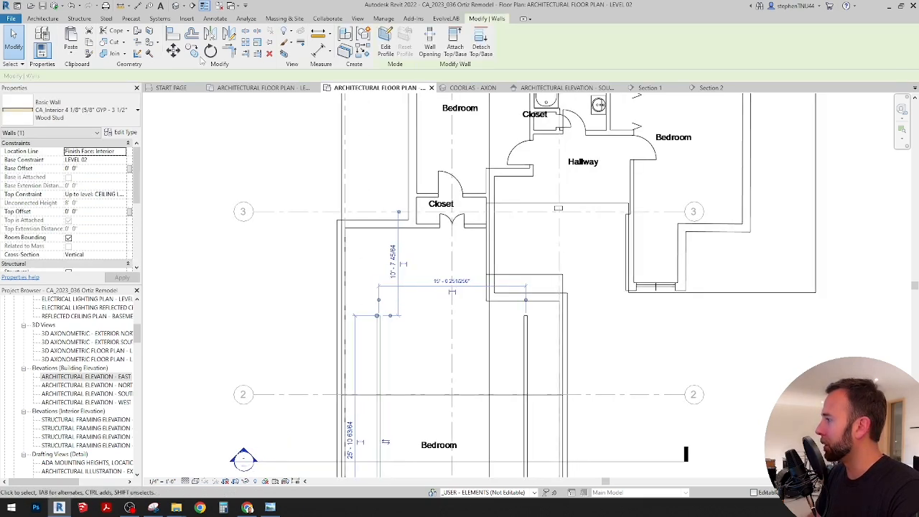
click(384, 354)
click(447, 201)
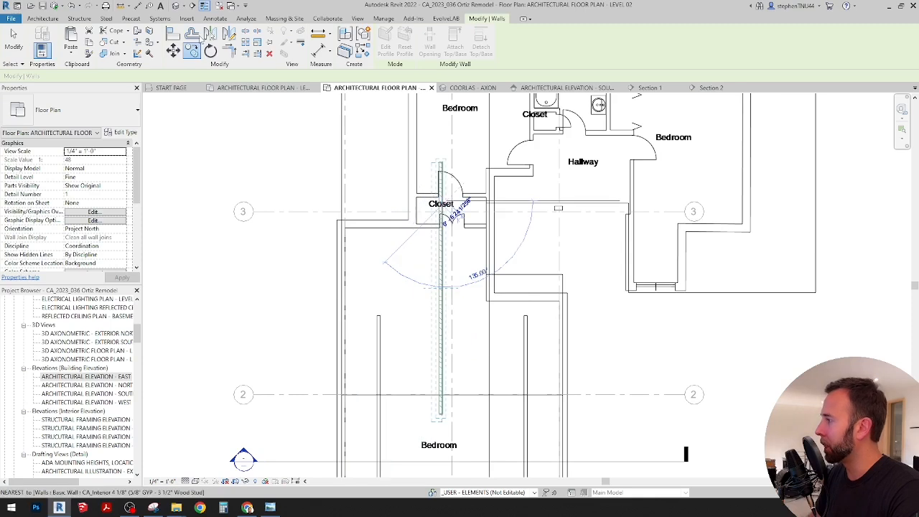
click(213, 52)
click(376, 138)
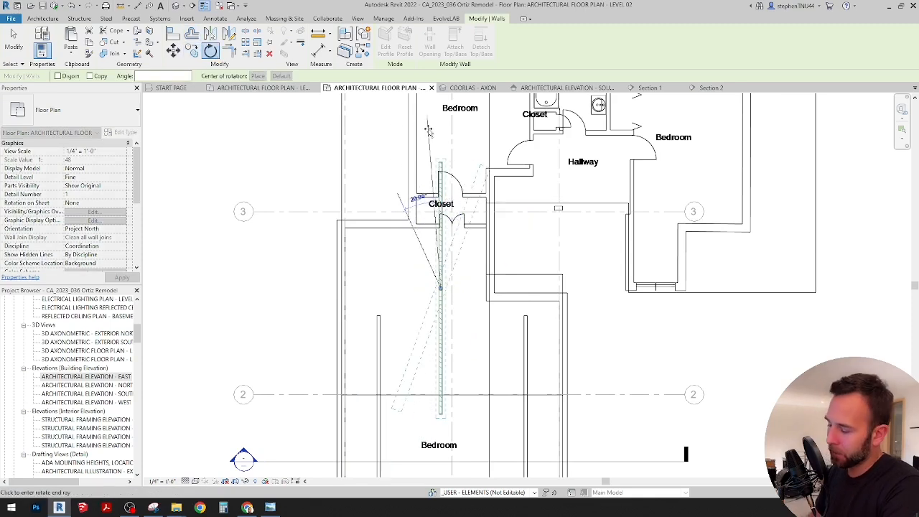
text(90)
key(Return)
scroll(403, 172, up, 2)
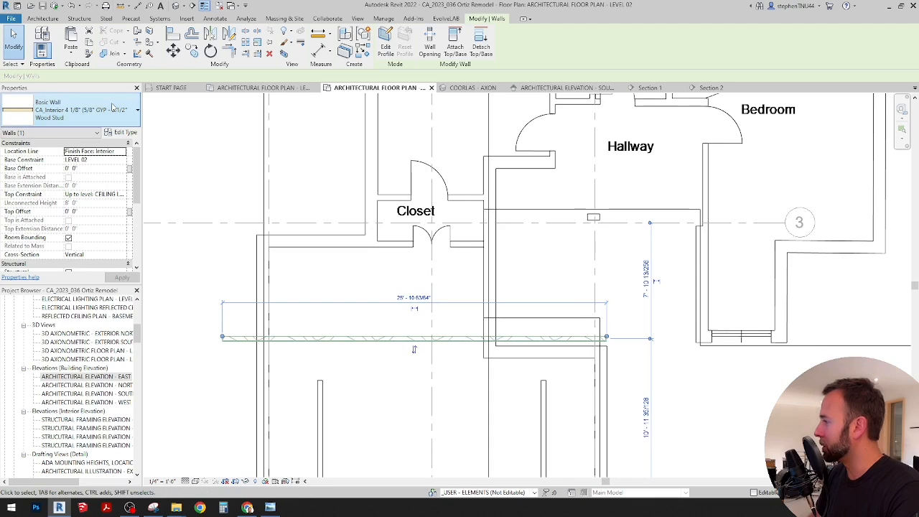
Change the rotated copy's wall type to CA_Interior 4 3/4" (5/8" GYP - 3 1/2" Wood Stud - 5/8" GYP)
click(100, 113)
click(108, 180)
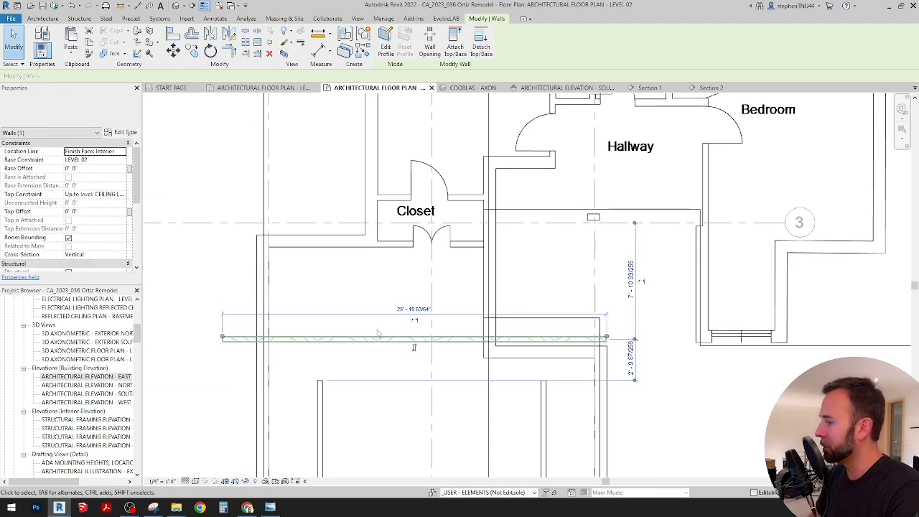
scroll(380, 316, up, 2)
middle_drag(384, 310, 368, 311)
Align the crosswise wall with the south wall line of the closet in the imported DXF plan
key(a)
key(l)
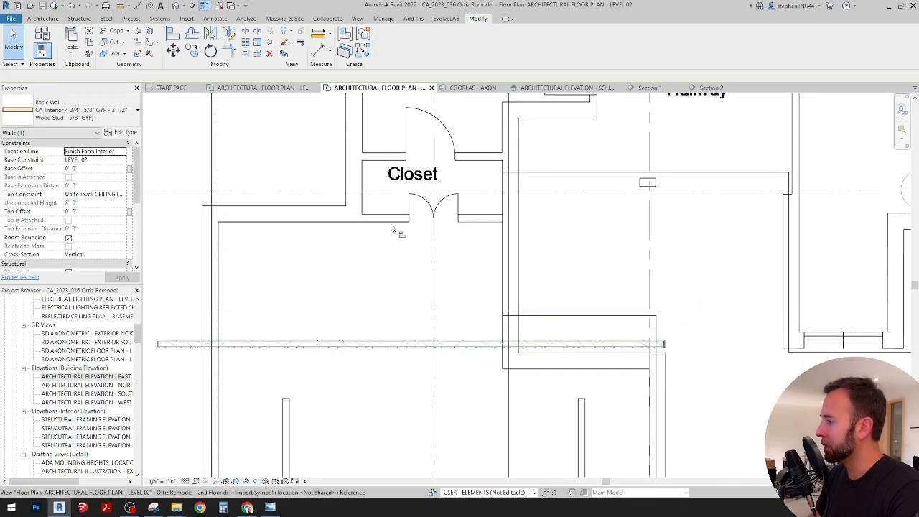
click(387, 352)
middle_drag(330, 305, 379, 334)
scroll(383, 290, down, 4)
middle_drag(416, 311, 446, 296)
key(Escape)
key(Escape)
scroll(384, 276, up, 2)
middle_drag(384, 267, 380, 252)
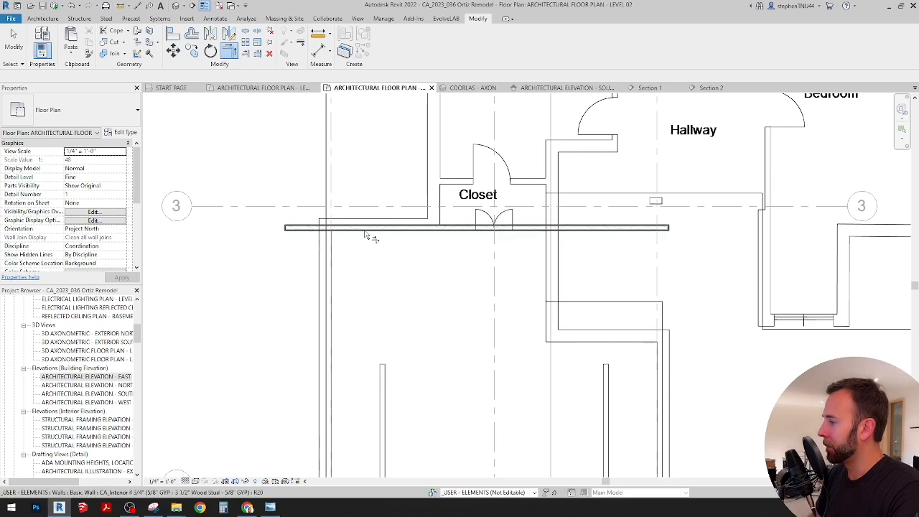
In the COORLAS - AXON view, attach the top of the closet's crosswise wall to the sloped roof
click(420, 228)
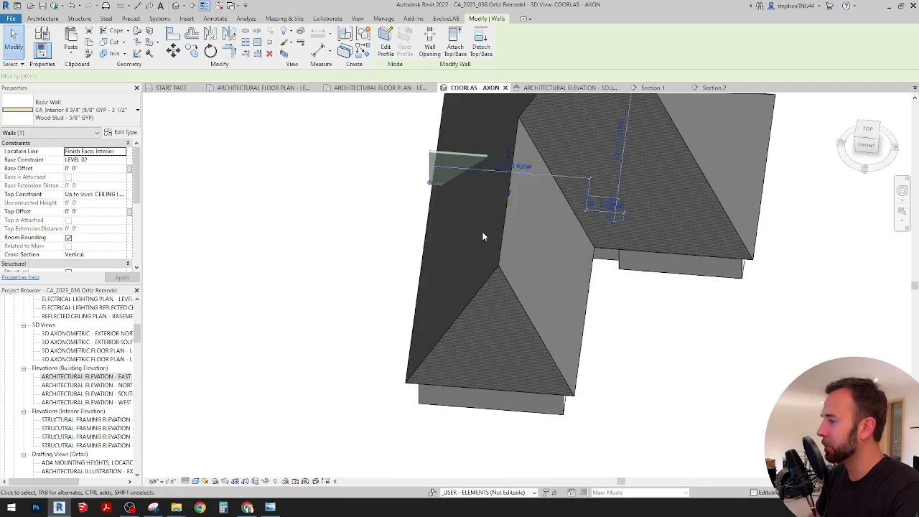
scroll(482, 235, down, 3)
shift+middle_drag(517, 256, 642, 151)
scroll(476, 172, up, 3)
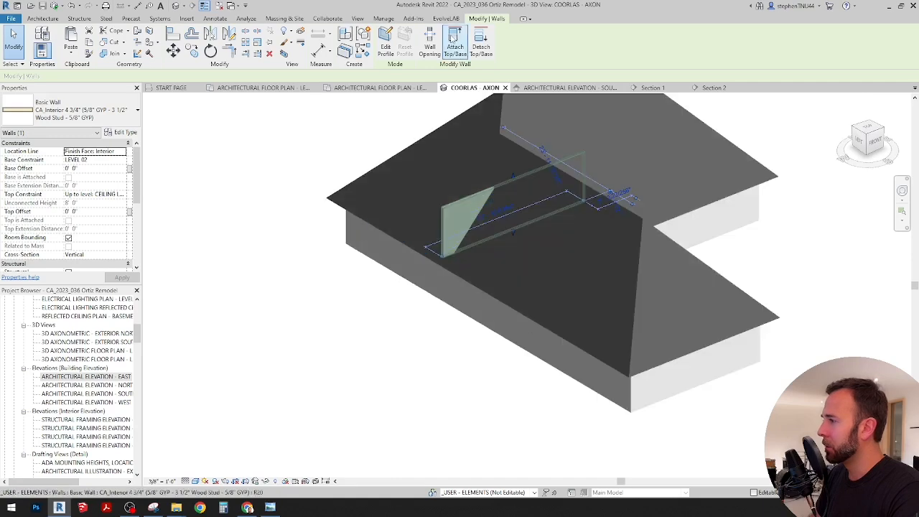
click(455, 45)
click(450, 138)
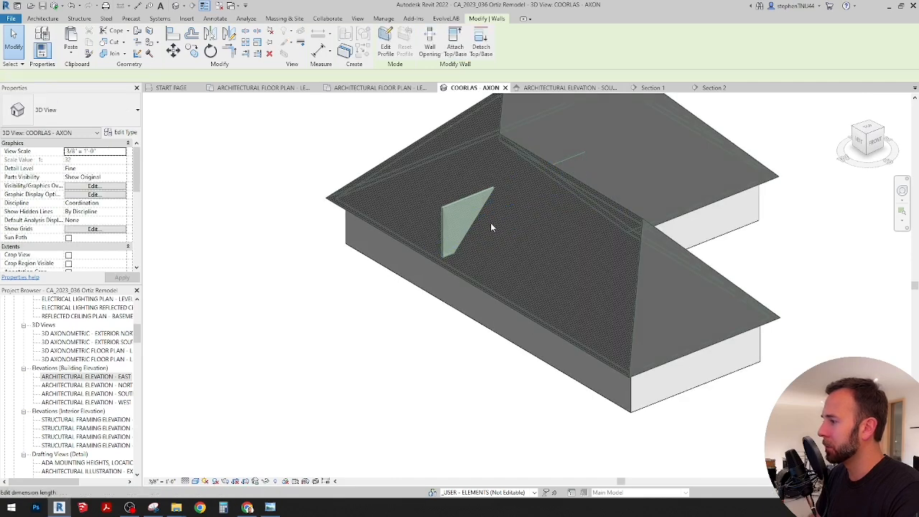
key(Escape)
Examine from several angles how the closet's crosswise wall meets the roof slopes and ridge in the 3D view
scroll(530, 169, up, 4)
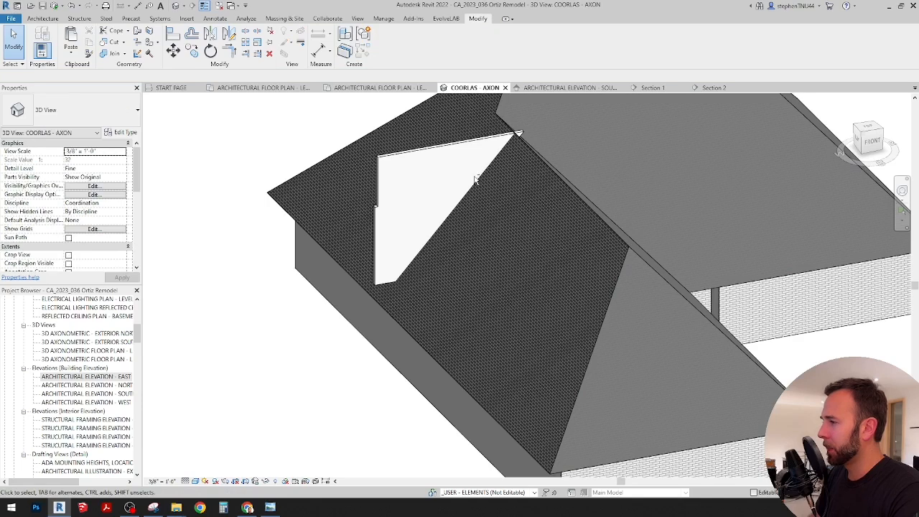
shift+drag(489, 205, 490, 207)
shift+middle_drag(490, 207, 489, 144)
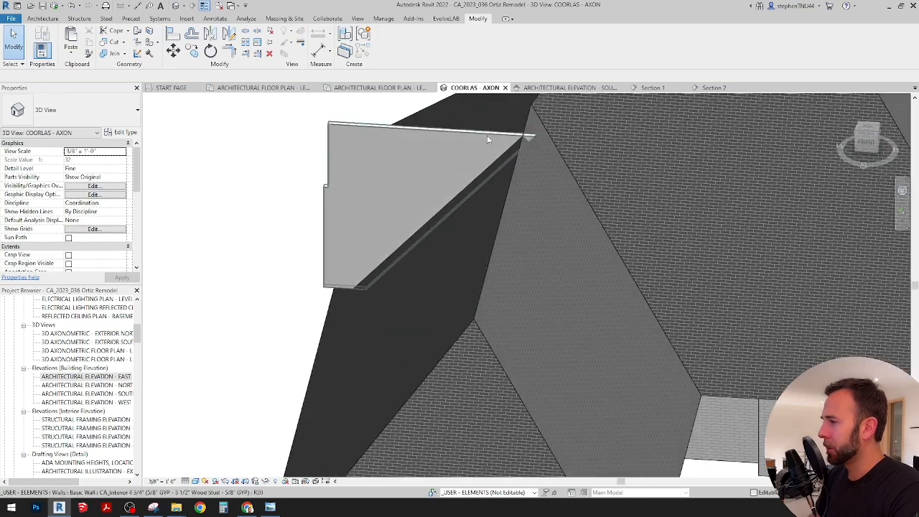
click(487, 135)
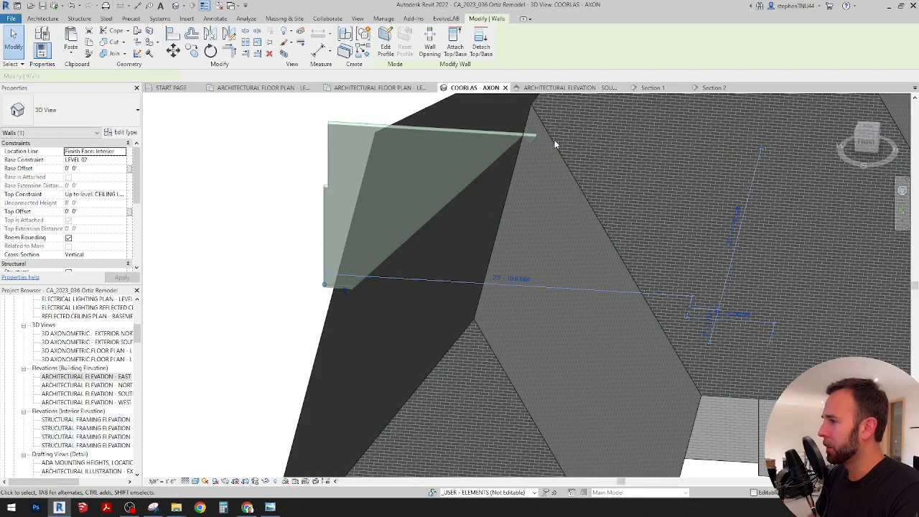
shift+middle_drag(434, 153, 530, 158)
scroll(529, 158, down, 4)
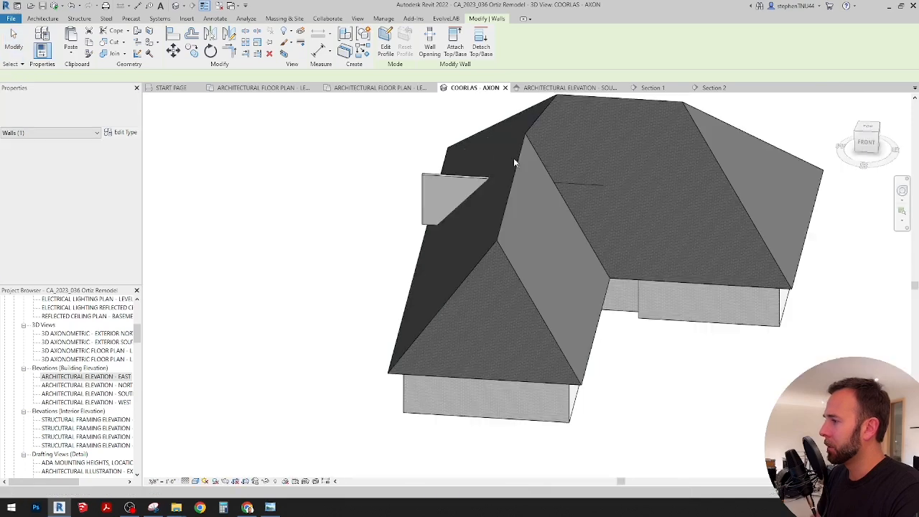
scroll(540, 203, up, 2)
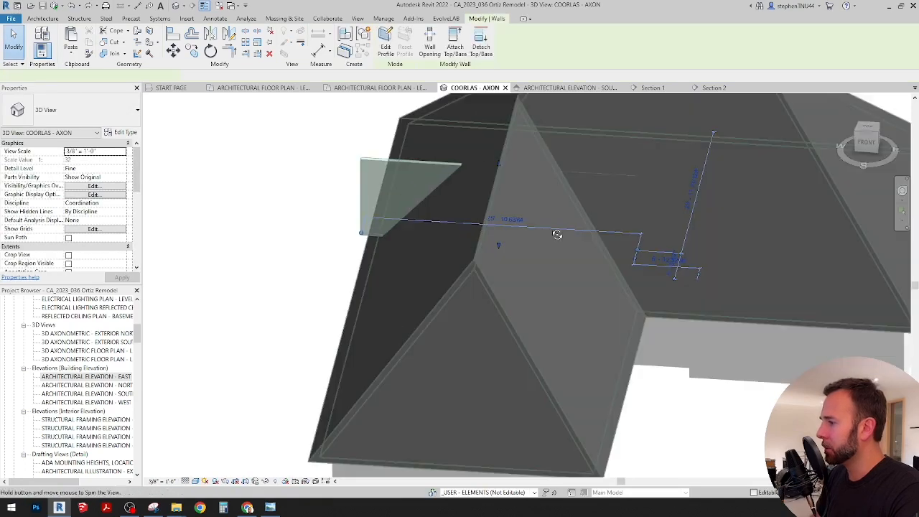
Turn on the section box for the COORLAS - AXON view, looking at the house from the east
shift+middle_drag(557, 233, 427, 251)
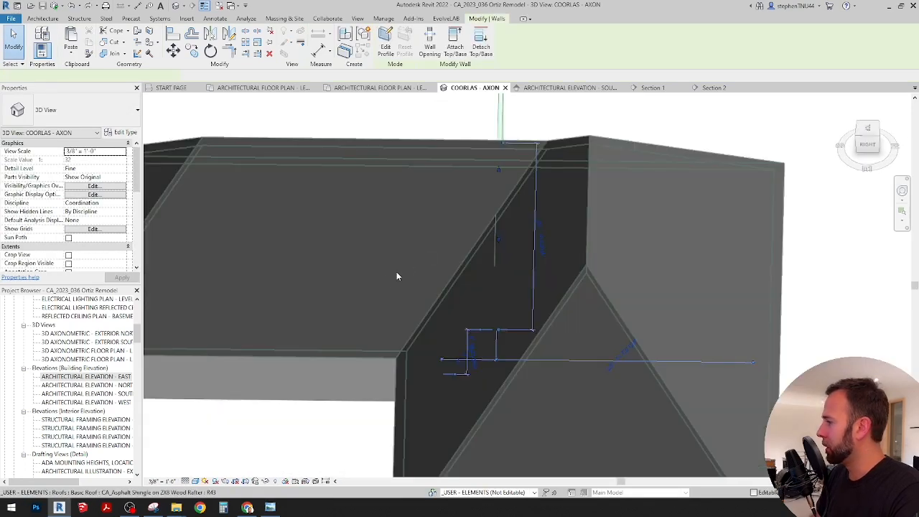
scroll(396, 275, down, 3)
drag(136, 165, 137, 214)
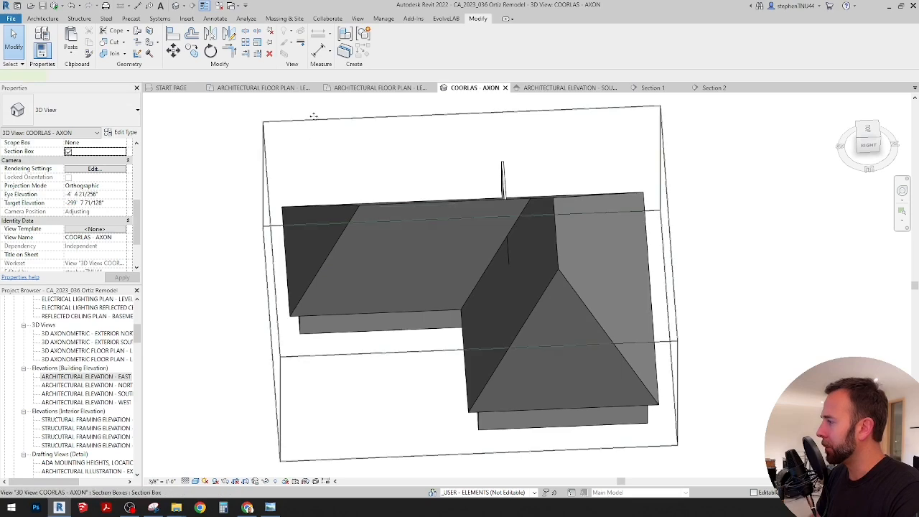
Pull one side of the section box inward to cut through the gabled wing and expose its attic interior
click(269, 287)
drag(271, 291, 443, 281)
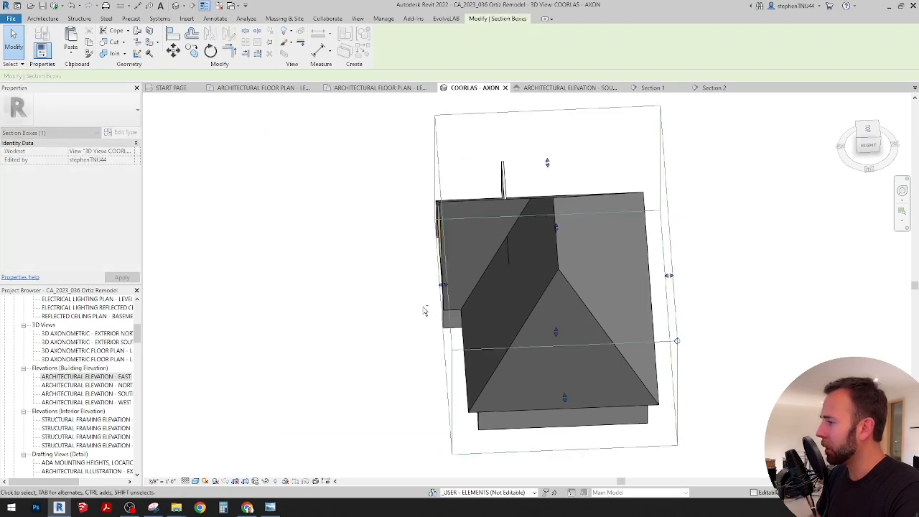
shift+middle_drag(425, 311, 565, 237)
scroll(517, 230, up, 5)
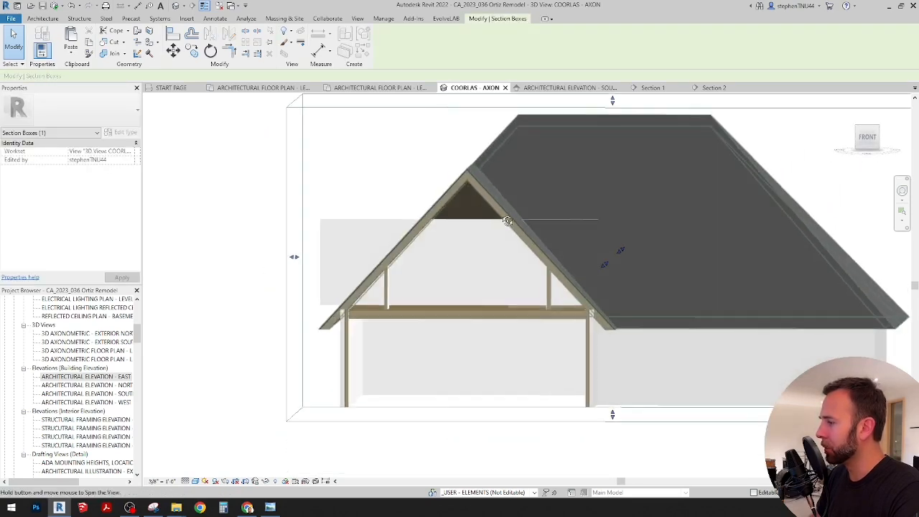
Attach the top of the Level 02 interior cross wall to the gabled roof above it
click(464, 224)
mouse_move(470, 240)
shift+middle_down()
mouse_move(474, 139)
mouse_move(441, 190)
mouse_move(466, 257)
mouse_move(461, 250)
shift+middle_up()
key(a)
key(t)
click(445, 196)
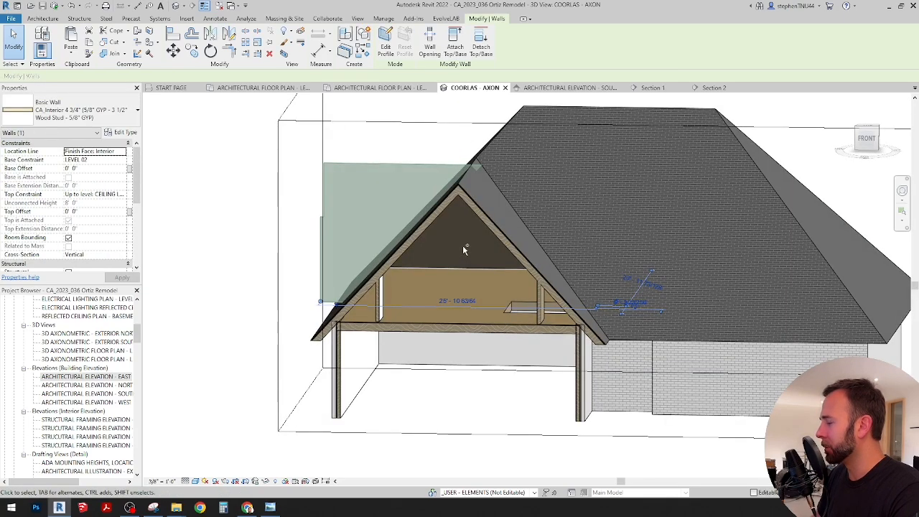
Pull the cross wall's projecting end inside the roof slope, shortening the wall to 21' - 8"
scroll(328, 297, up, 3)
drag(328, 297, 388, 303)
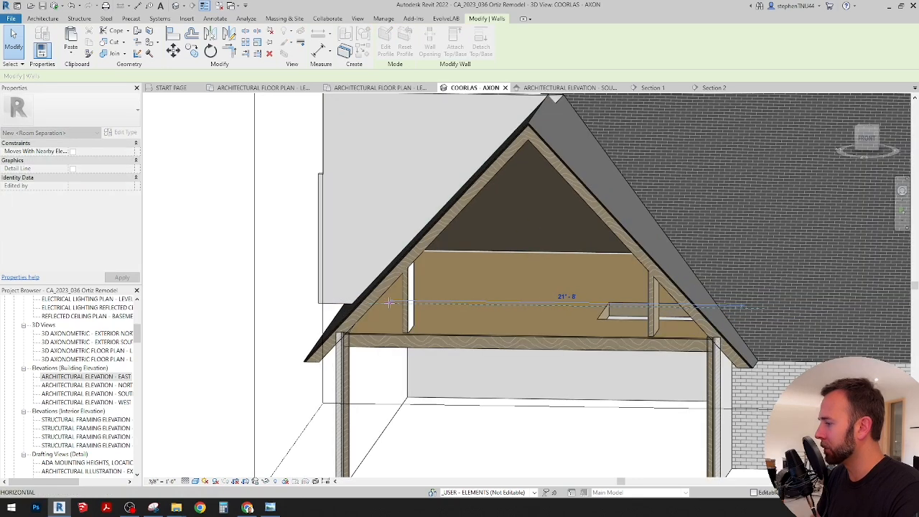
shift+middle_drag(495, 305, 508, 285)
scroll(364, 321, up, 2)
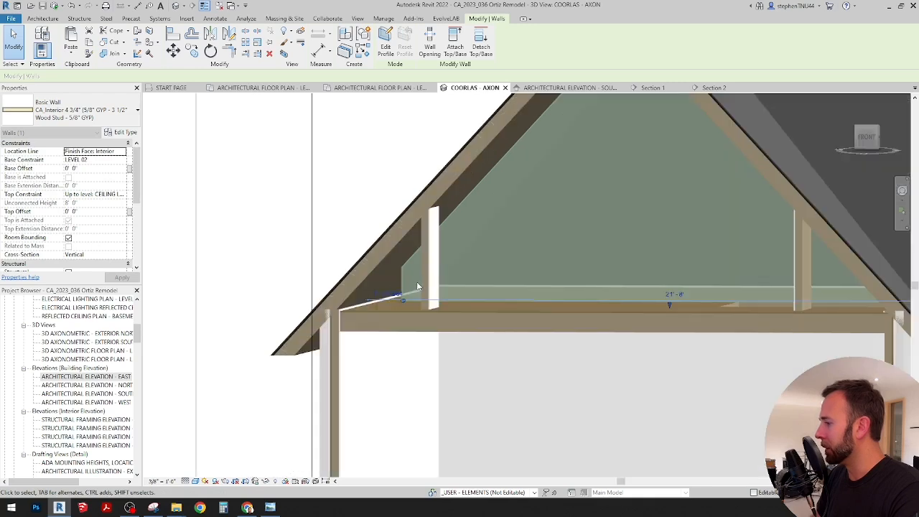
scroll(400, 297, up, 2)
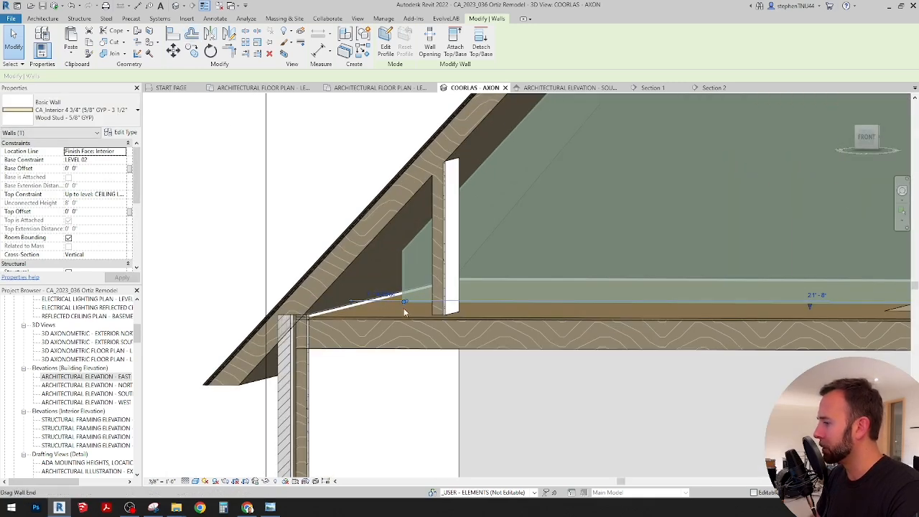
Disallow the join at the shortened end of the cross wall
scroll(404, 307, up, 2)
shift+middle_drag(390, 357, 398, 330)
key(Escape)
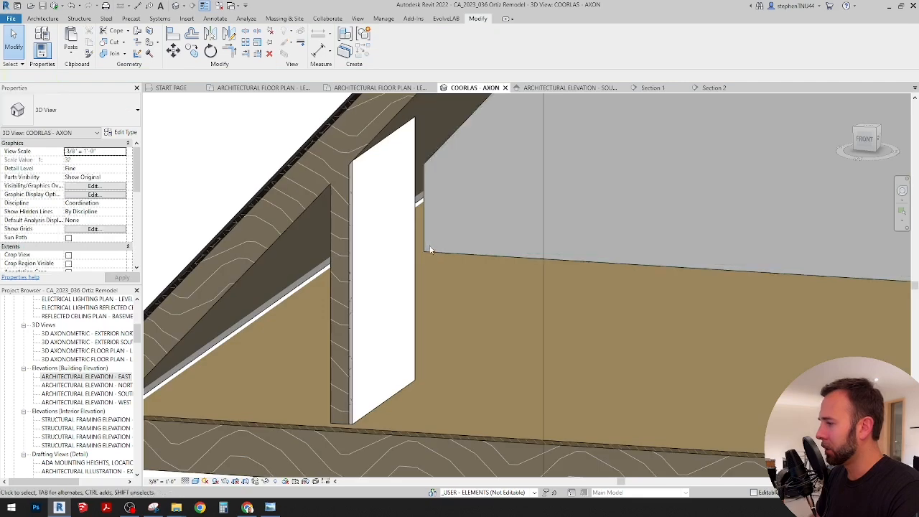
click(429, 251)
right_click(428, 250)
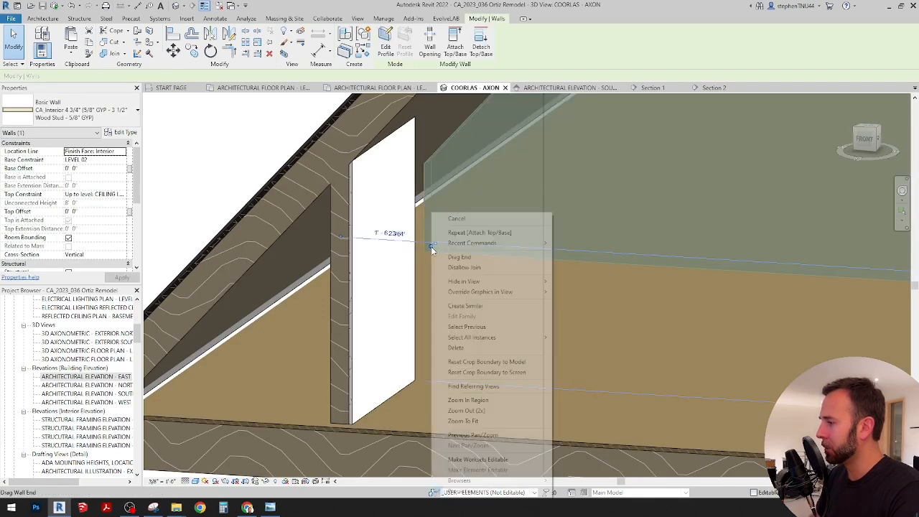
click(459, 267)
Align the cross wall's end with the adjacent exterior wall so it extends past the knee wall to the eave
scroll(281, 146, down, 2)
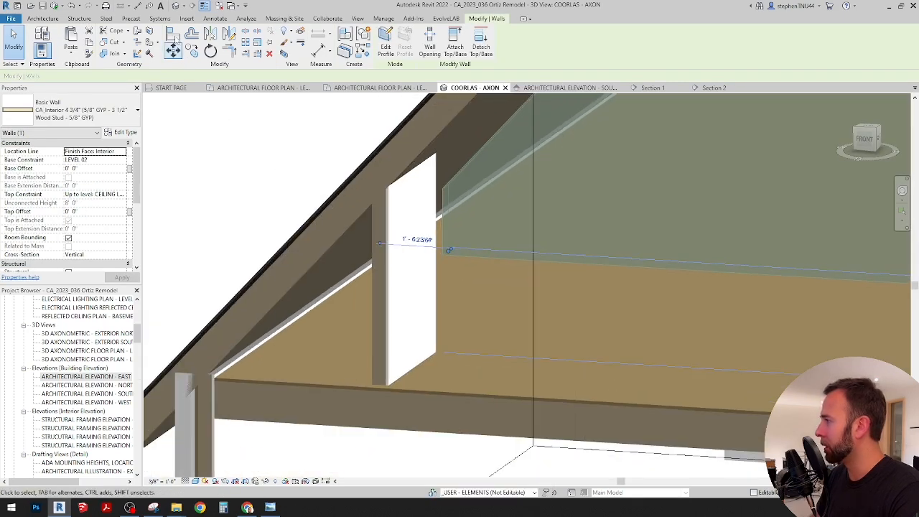
click(173, 34)
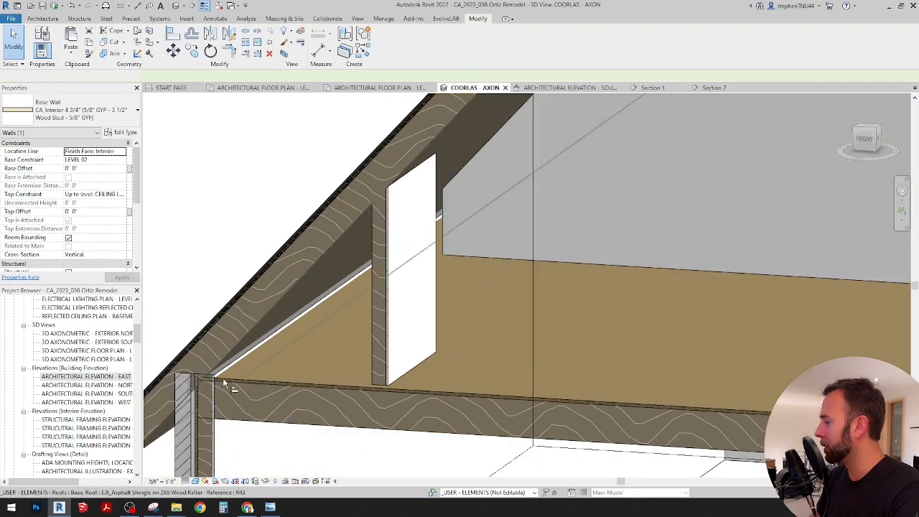
click(219, 434)
click(442, 215)
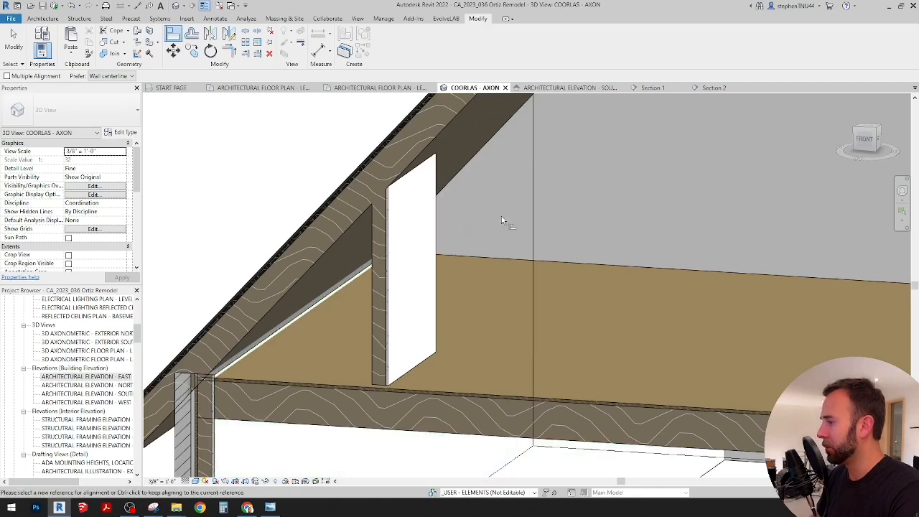
shift+middle_drag(469, 258, 487, 237)
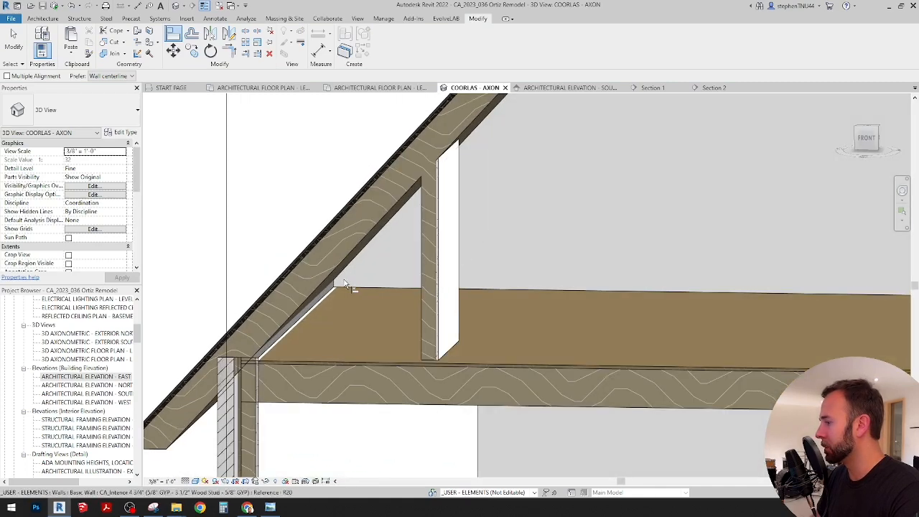
scroll(354, 283, down, 2)
shift+middle_drag(358, 282, 465, 343)
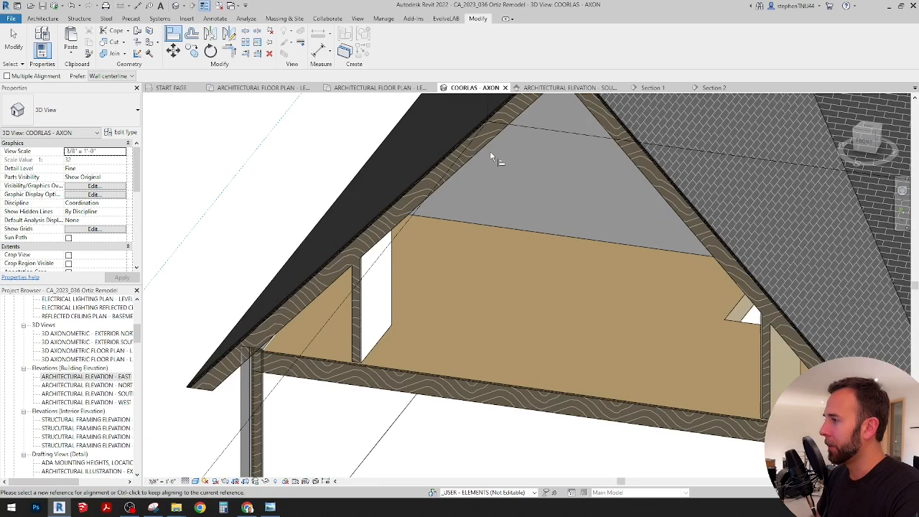
In the Level 02 architectural floor plan, extend the left knee wall up to the cross wall below the closet
click(399, 89)
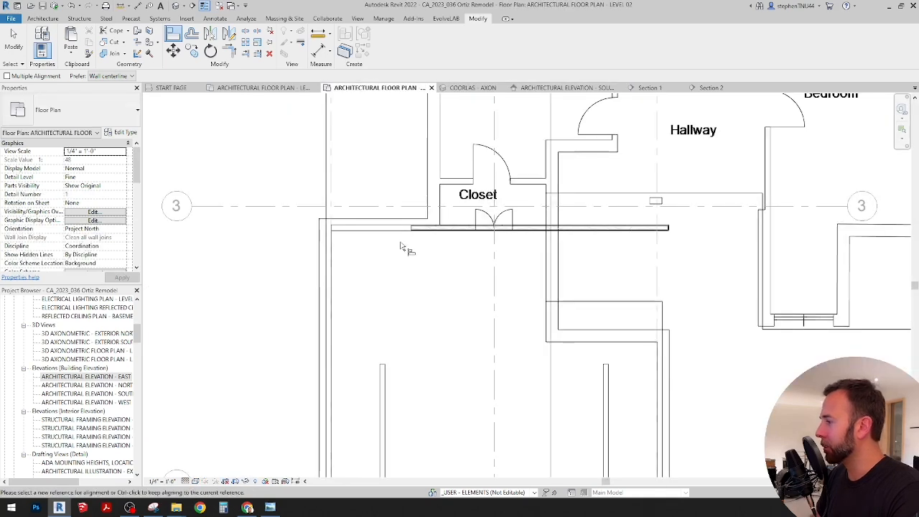
key(Escape)
scroll(401, 246, down, 2)
click(386, 347)
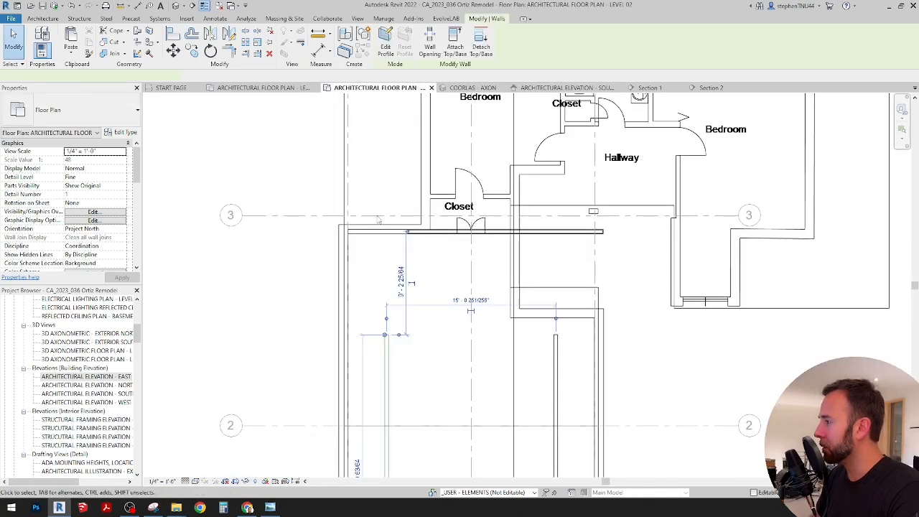
click(245, 55)
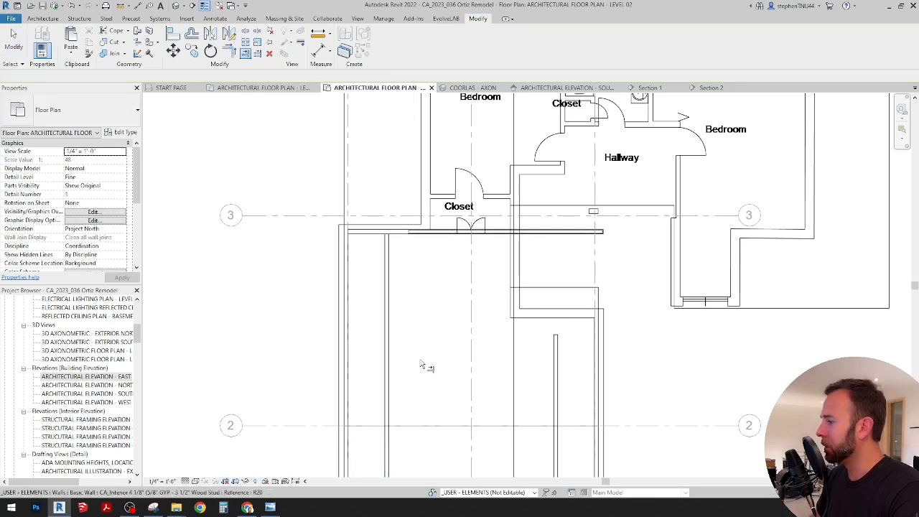
middle_drag(421, 364, 421, 329)
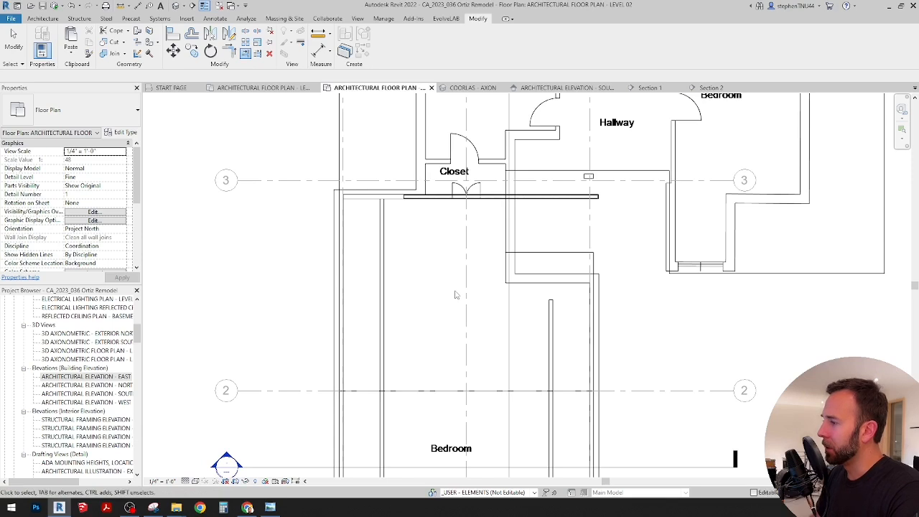
scroll(527, 239, up, 2)
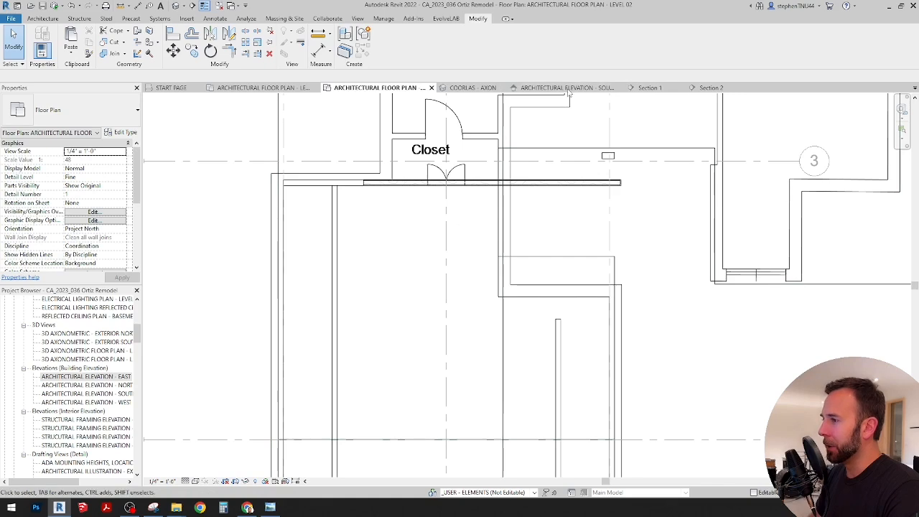
In the COORLAS - AXON 3D view, pull the section box side inward to cut the gabled wing lengthwise
click(483, 89)
scroll(451, 278, down, 5)
shift+middle_drag(472, 317, 485, 278)
scroll(577, 240, up, 4)
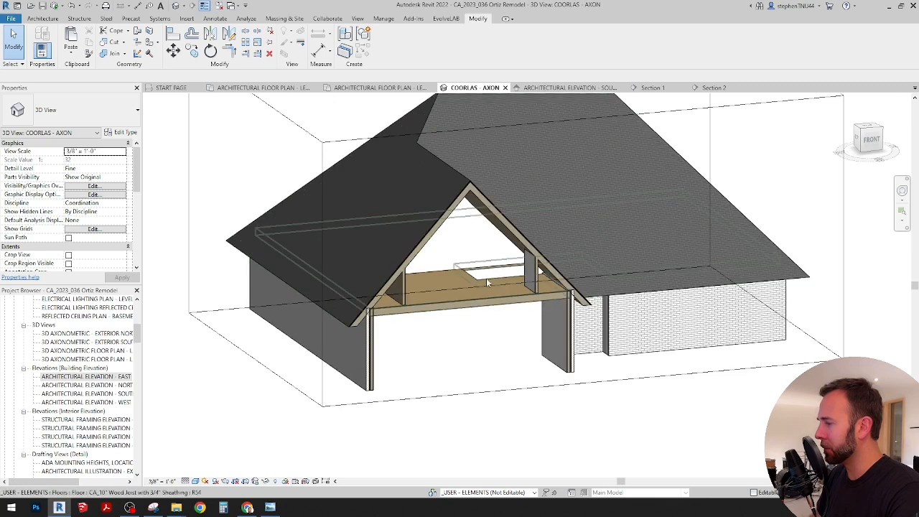
shift+middle_drag(537, 265, 395, 322)
scroll(394, 323, down, 2)
click(331, 210)
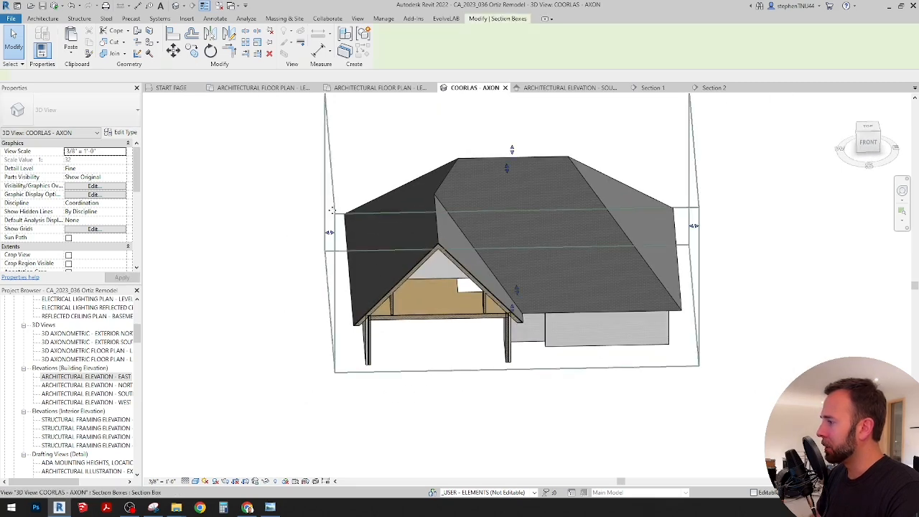
drag(438, 276, 439, 277)
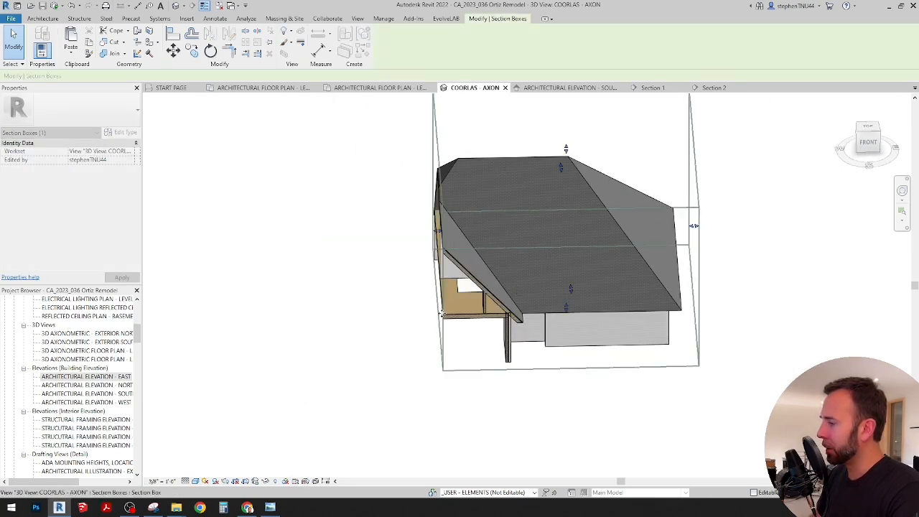
shift+middle_drag(462, 289, 470, 306)
scroll(616, 265, up, 3)
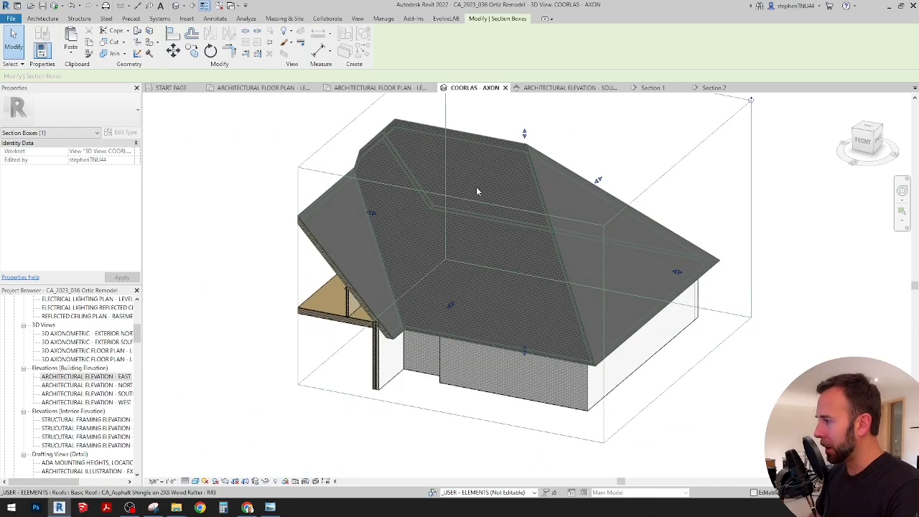
Select the Level 02 wood joist floor and examine its outline around the notch in the Level 02 floor plan
shift+middle_drag(476, 191, 636, 289)
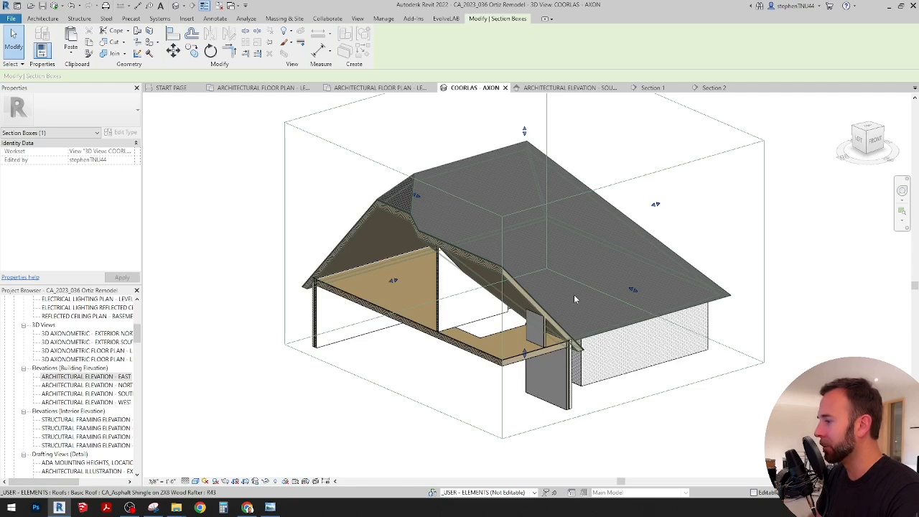
shift+middle_drag(573, 298, 559, 331)
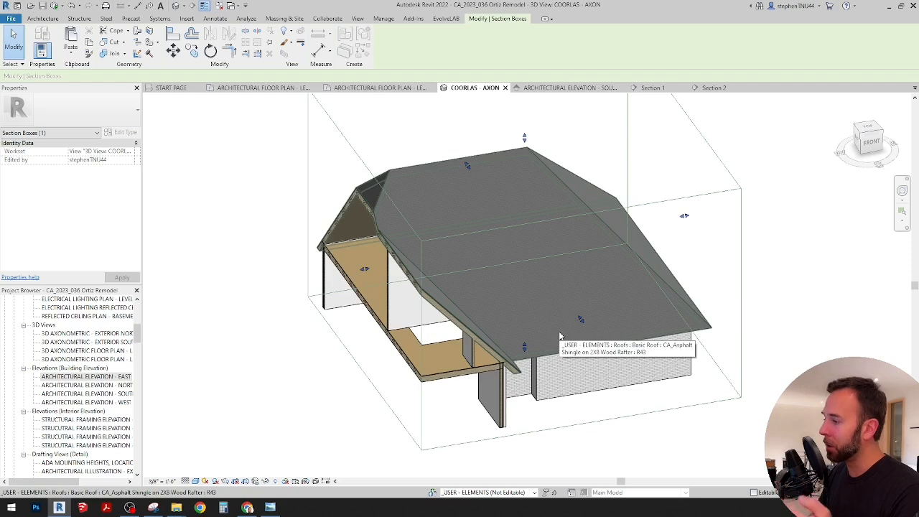
scroll(445, 327, up, 2)
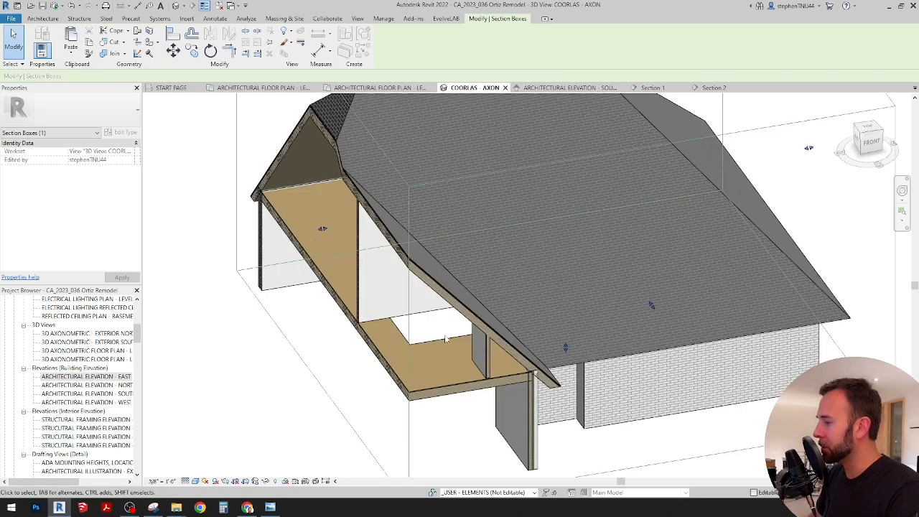
scroll(415, 347, down, 1)
click(417, 348)
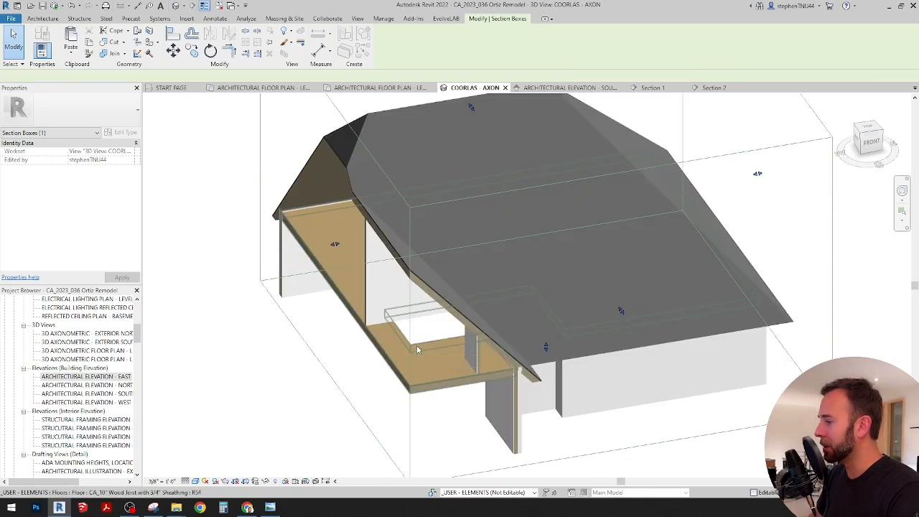
shift+middle_drag(532, 377, 625, 416)
click(413, 89)
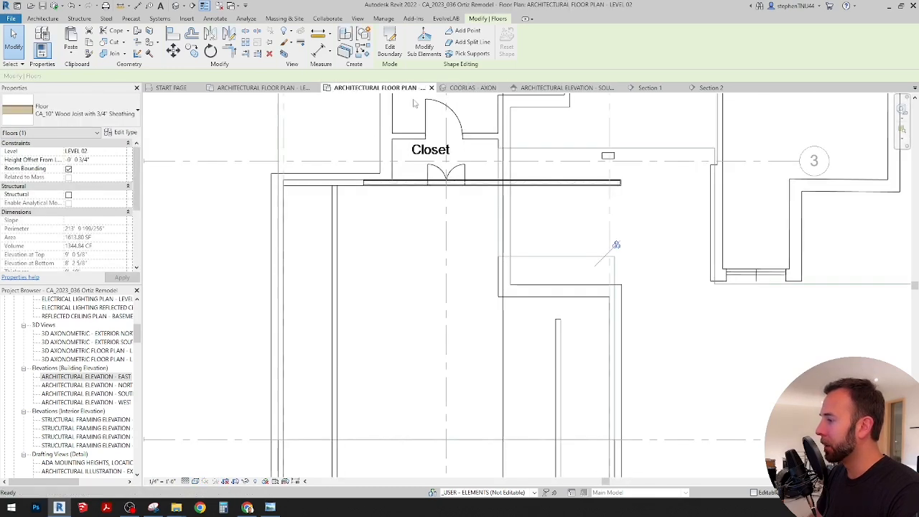
scroll(596, 244, down, 3)
middle_drag(478, 277, 493, 295)
scroll(496, 279, up, 3)
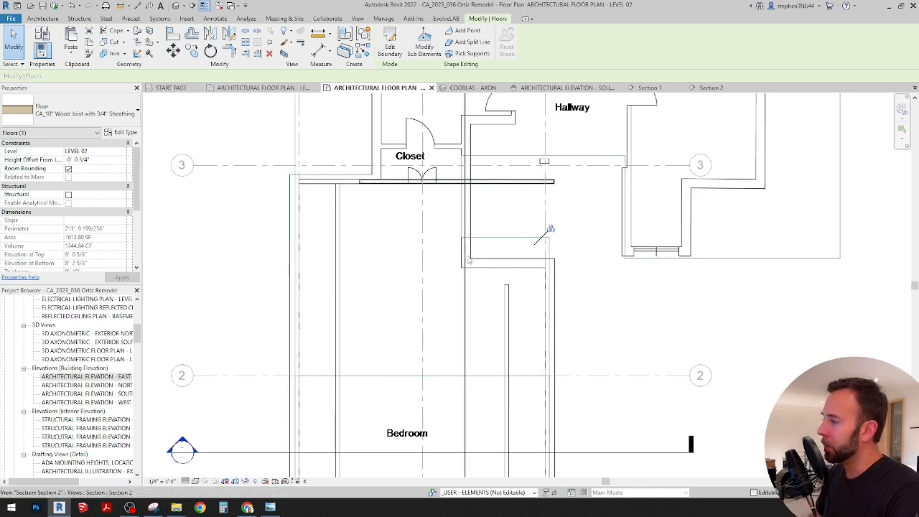
Switch to Windows Photo Viewer and look back through the attic site photos for the existing rafter and joist framing
click(271, 508)
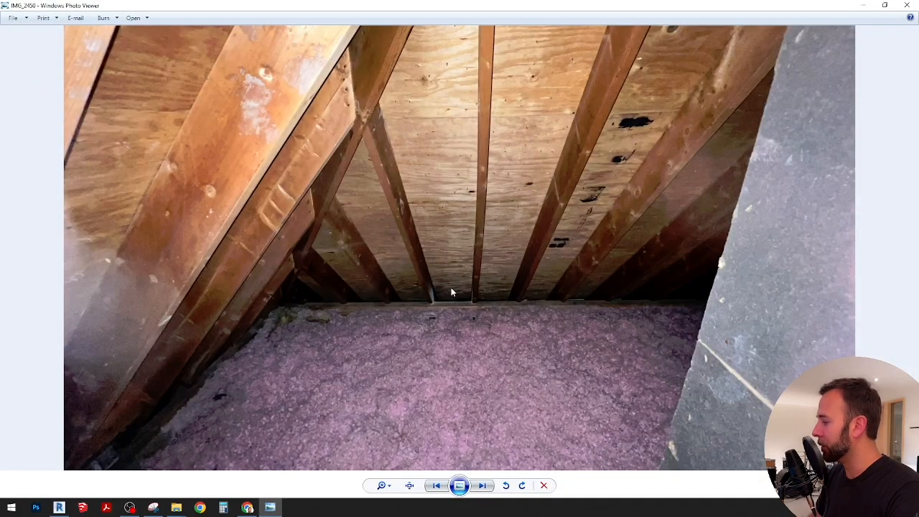
key(Left)
key(Left)
key(Left)
key(Left)
key(Left)
key(Left)
key(Left)
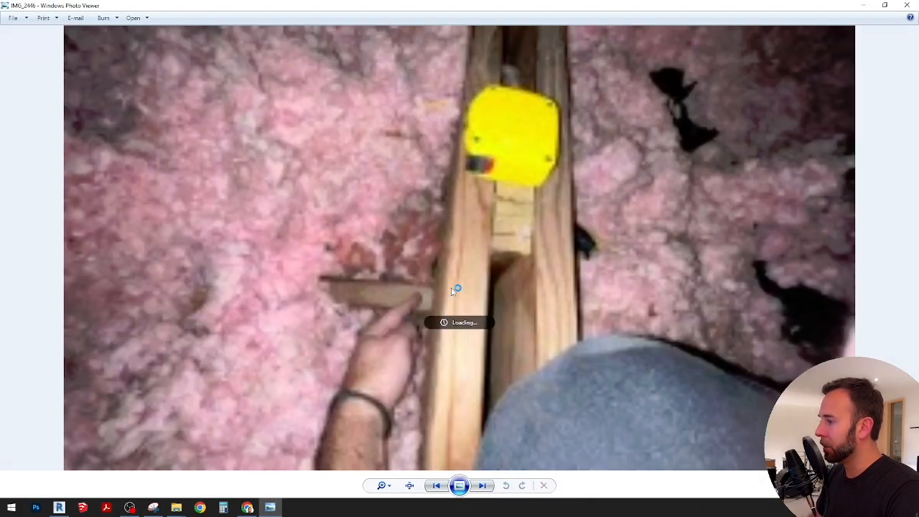
key(Left)
key(Left)
key(Left)
key(Left)
key(Left)
key(Left)
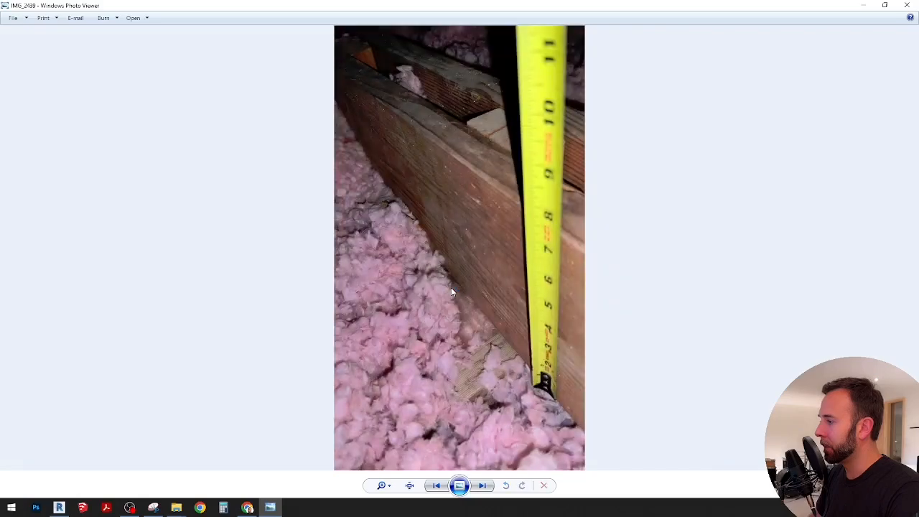
key(Left)
key(Left)
key(Left)
key(Left)
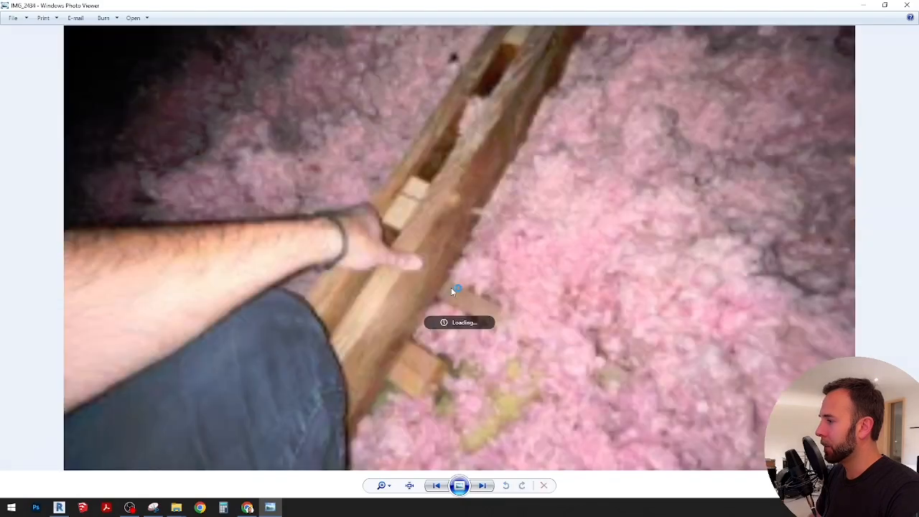
key(Left)
key(Left)
key(Left)
key(Left)
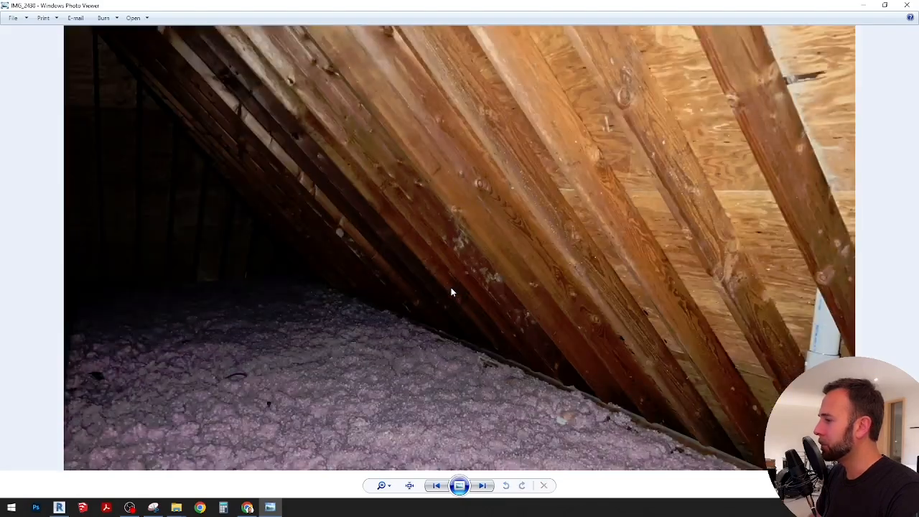
key(Left)
key(Left)
key(Right)
key(Right)
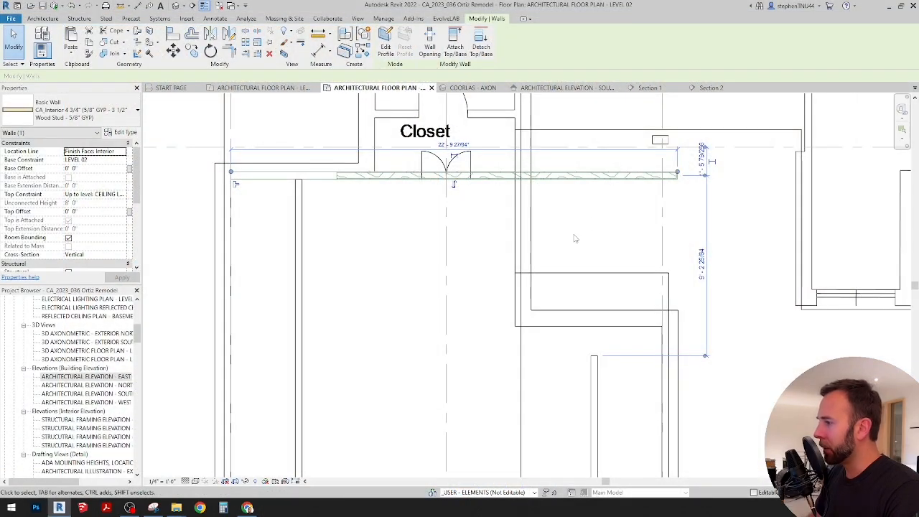
Shorten the Level 02 cross wall below the closet so it ends at the vertical edge of the notch
click(574, 235)
middle_drag(596, 235, 596, 242)
click(661, 181)
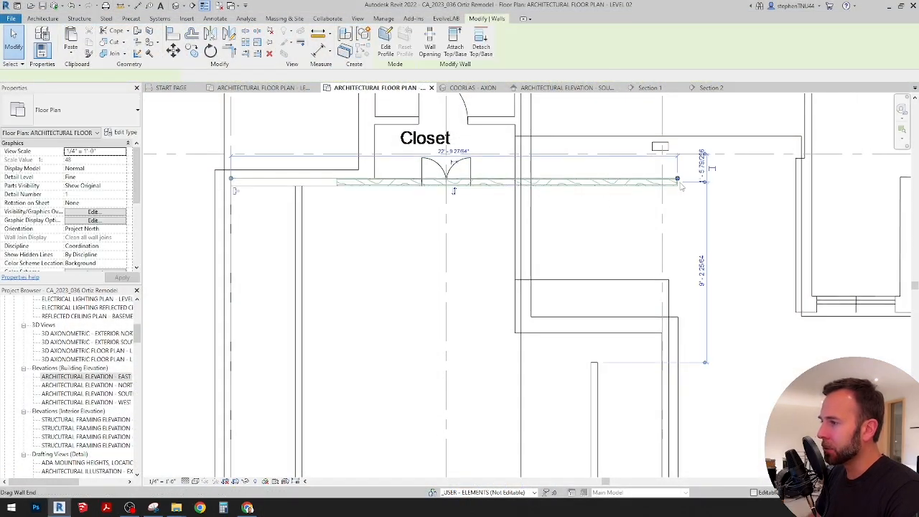
scroll(681, 185, up, 1)
drag(677, 177, 490, 178)
scroll(502, 187, down, 2)
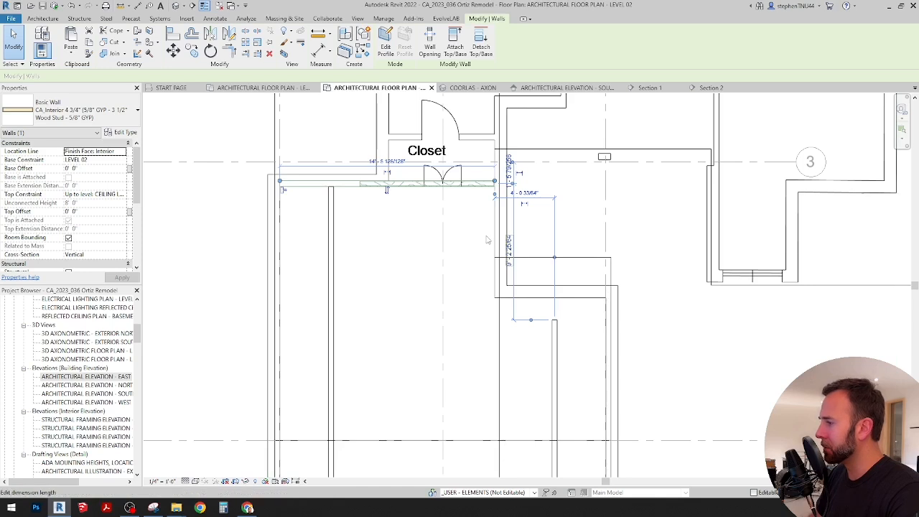
click(406, 223)
scroll(402, 220, up, 2)
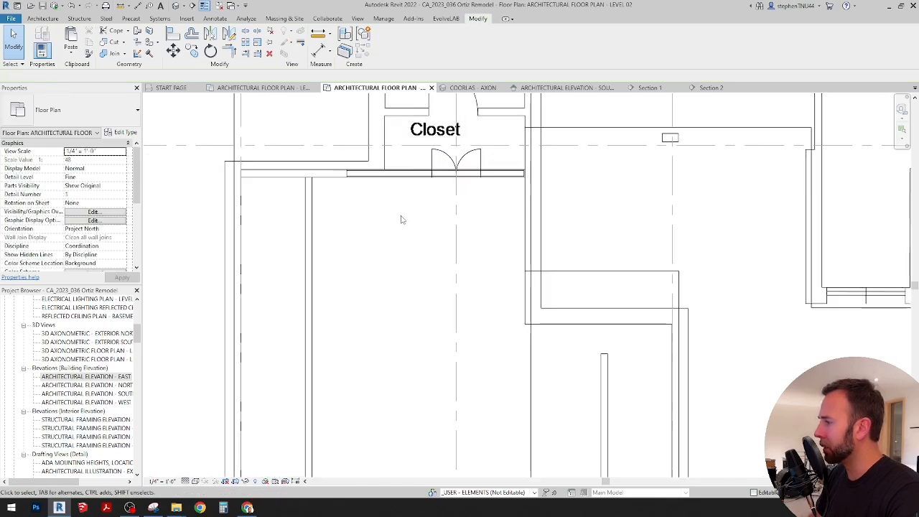
Copy the left knee wall into the middle of the bedroom
click(312, 231)
middle_drag(335, 250, 351, 243)
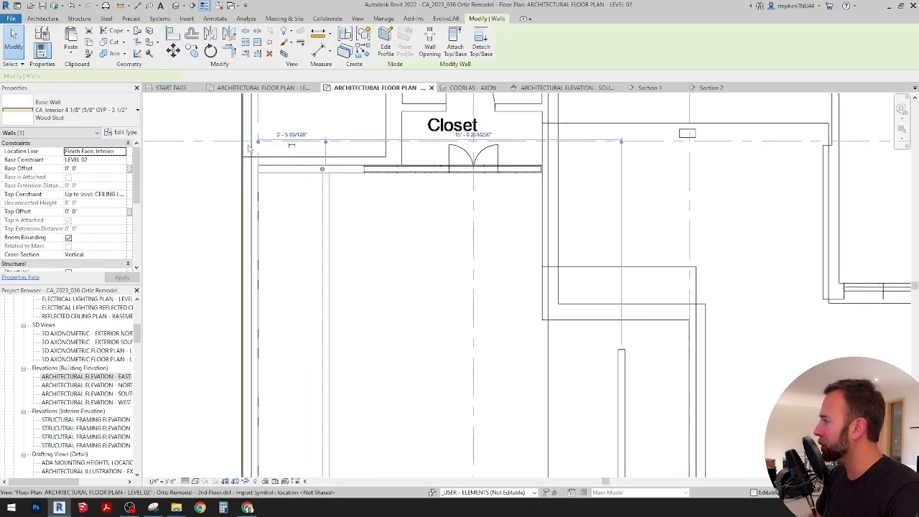
click(196, 57)
click(502, 248)
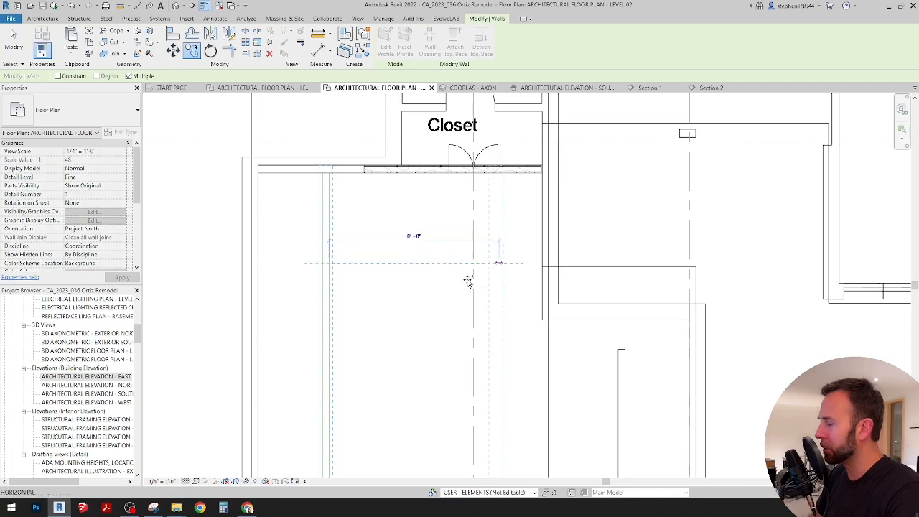
click(440, 294)
middle_drag(432, 218, 435, 170)
scroll(434, 170, down, 2)
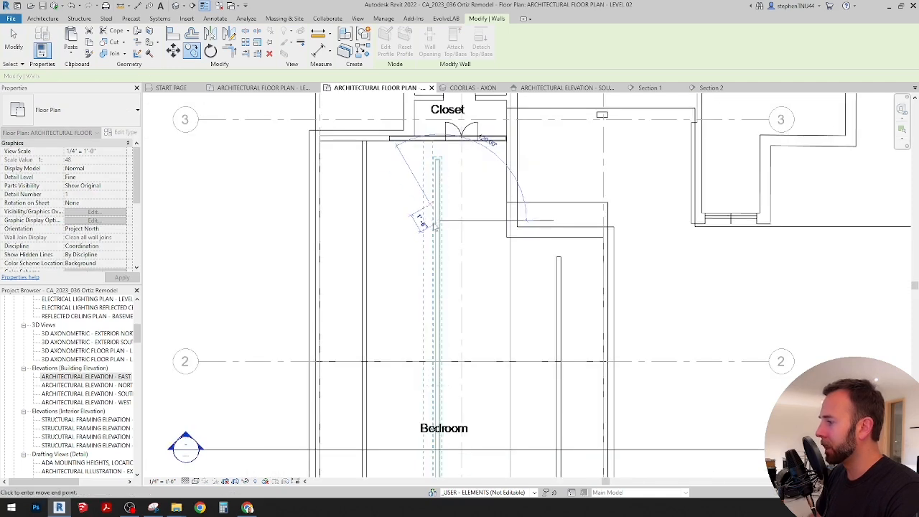
key(Escape)
key(Escape)
Shorten the copied wall to 3' - 6" and turn it parallel to the cross wall below the closet
click(440, 249)
scroll(440, 249, down, 3)
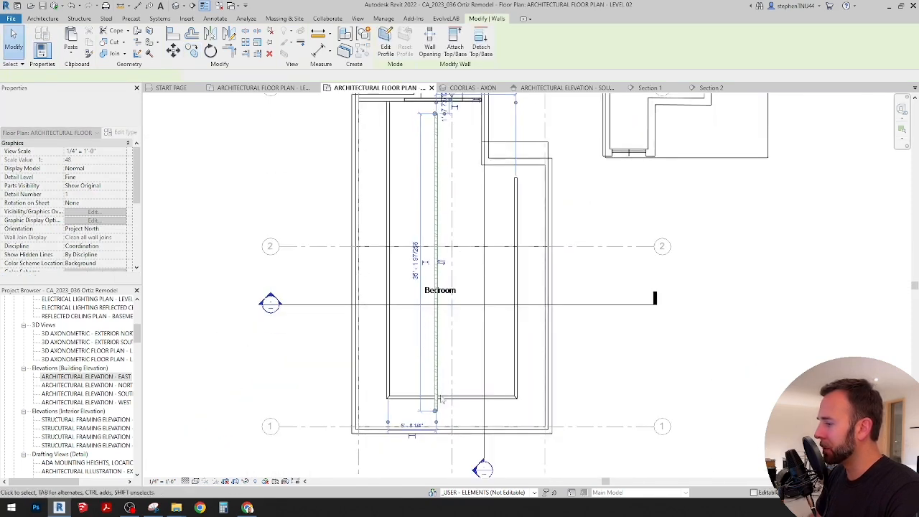
click(406, 112)
scroll(409, 116, up, 3)
middle_drag(462, 156, 401, 231)
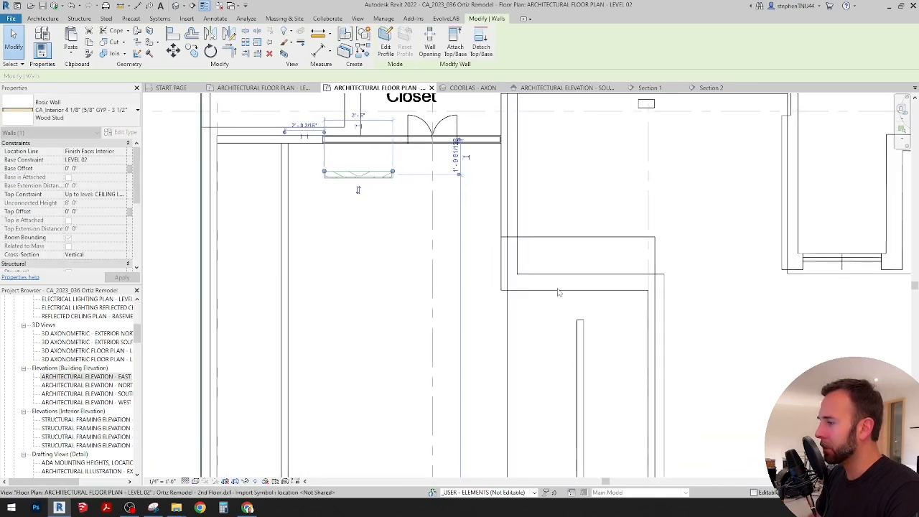
Align the short horizontal wall with the notch's lower horizontal line in the imported 2nd floor drawing
scroll(634, 297, down, 3)
middle_drag(629, 301, 580, 307)
scroll(578, 306, up, 1)
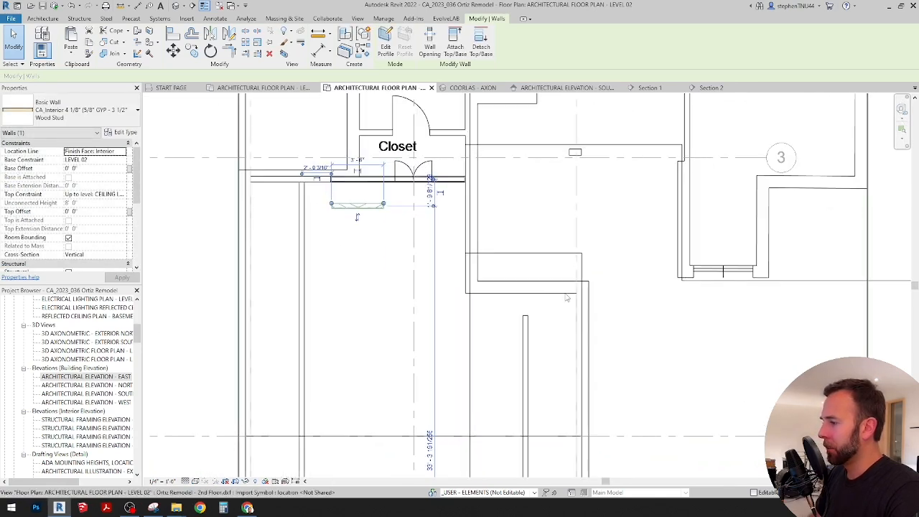
click(565, 297)
scroll(486, 294, up, 2)
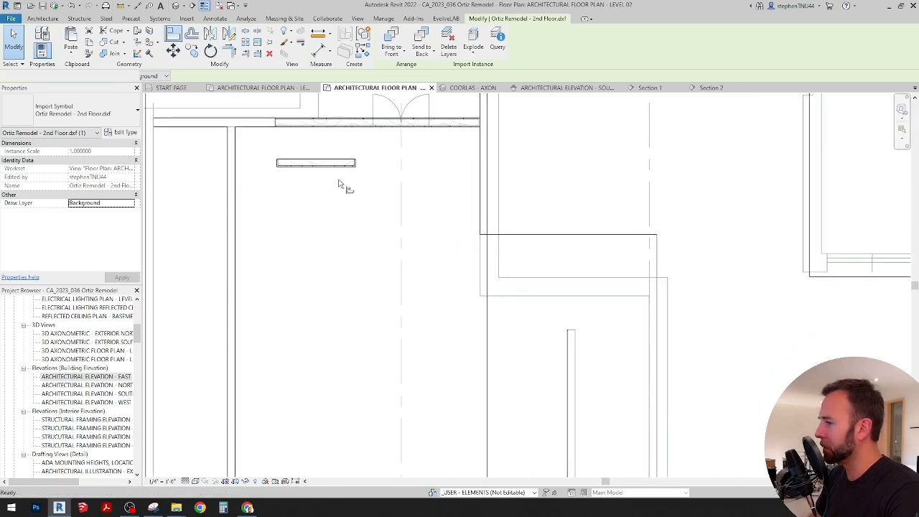
key(a)
key(l)
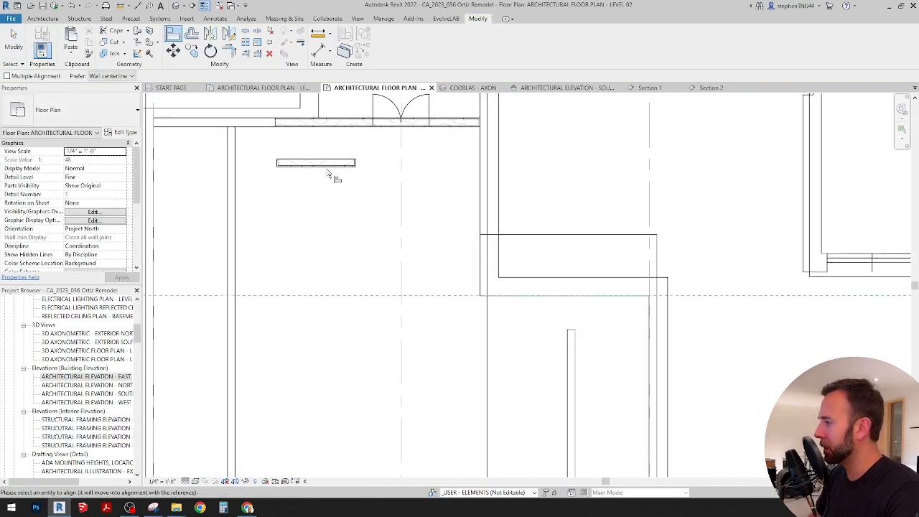
click(326, 167)
middle_drag(344, 252, 367, 262)
key(Escape)
key(Escape)
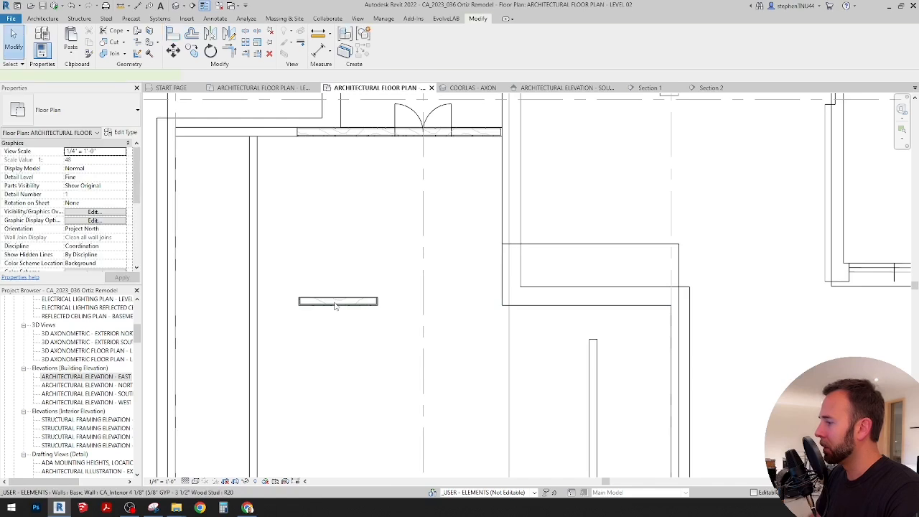
Copy the short horizontal wall up toward the closet and rotate the copy perpendicular to it
click(335, 304)
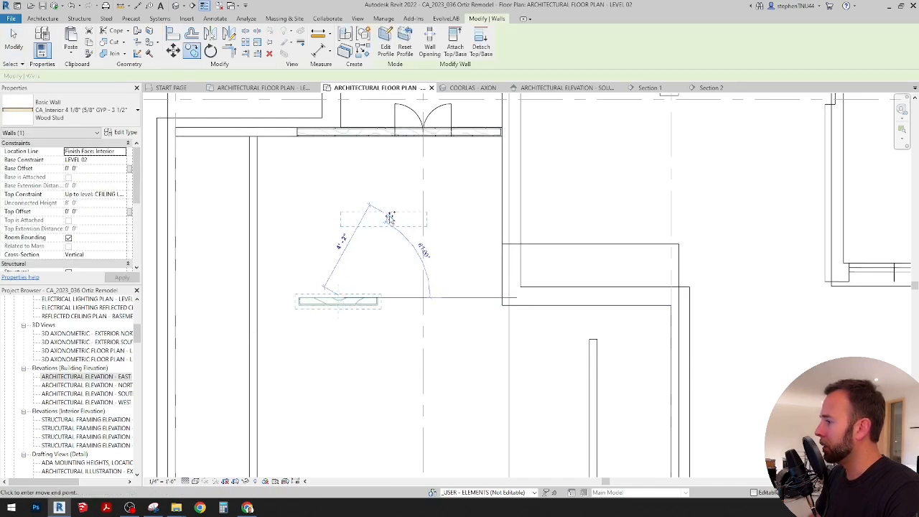
click(389, 218)
click(210, 51)
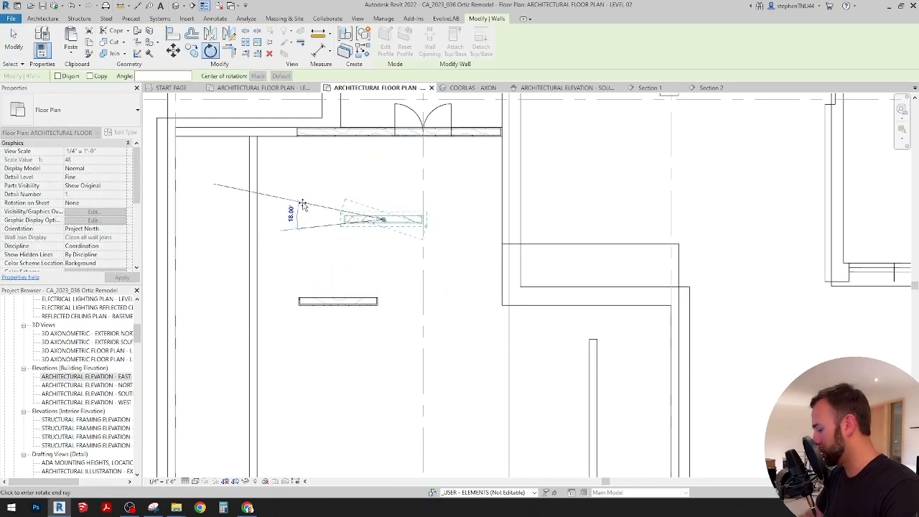
key(Return)
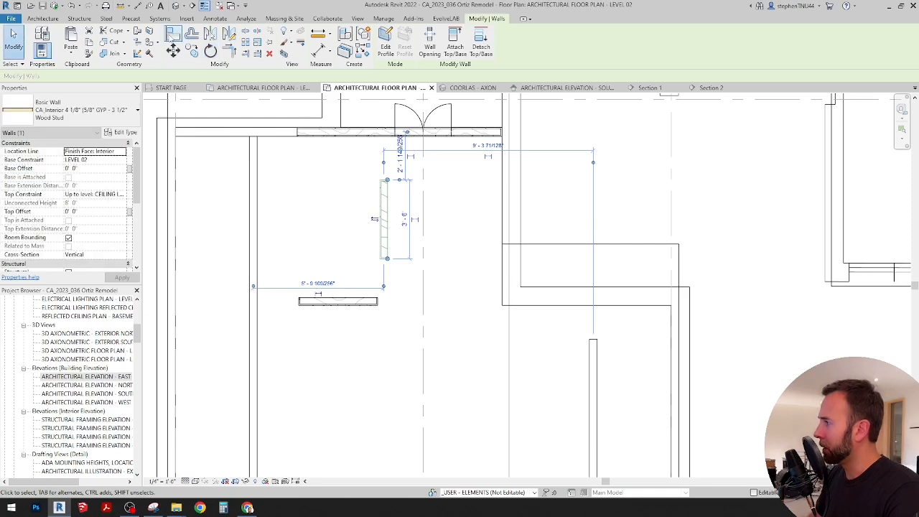
Align the short vertical wall's outer face with the notch's vertical line in the imported 2nd floor drawing
key(a)
key(l)
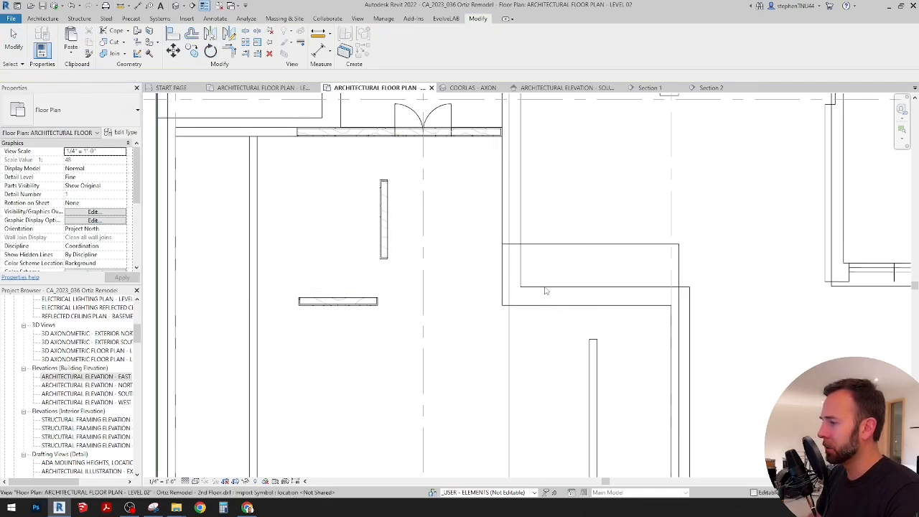
key(Escape)
click(558, 285)
scroll(539, 303, down, 2)
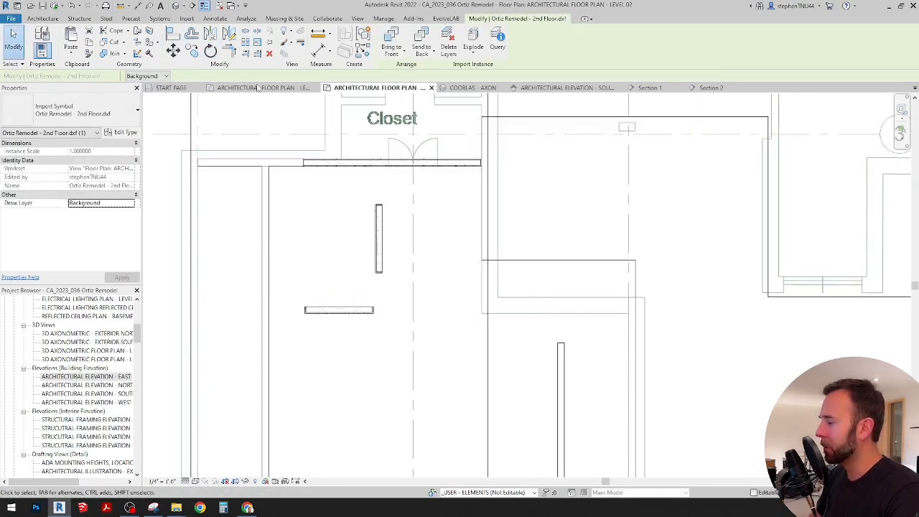
click(173, 34)
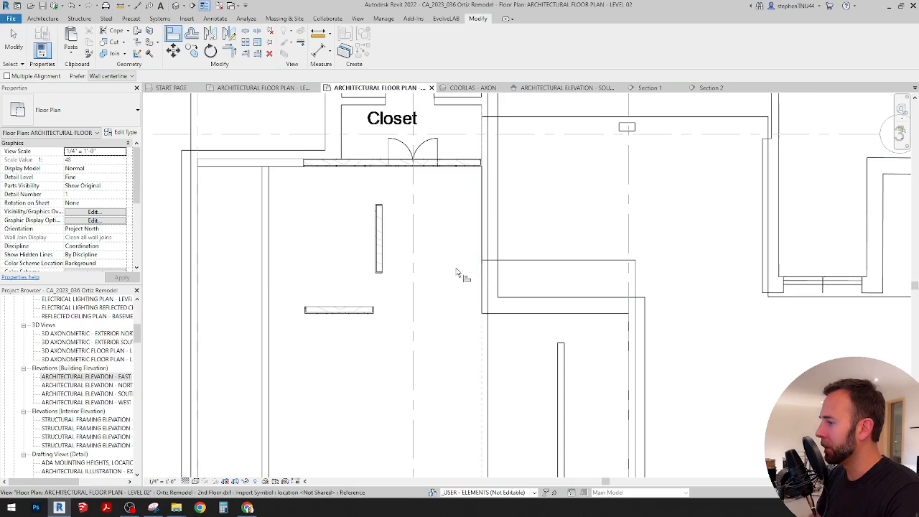
scroll(380, 246, up, 2)
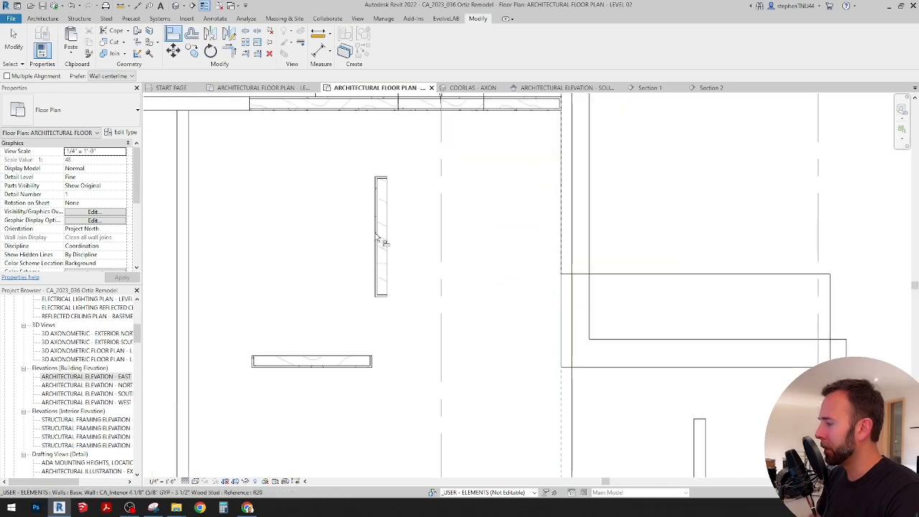
click(377, 239)
scroll(373, 244, down, 3)
scroll(353, 292, down, 2)
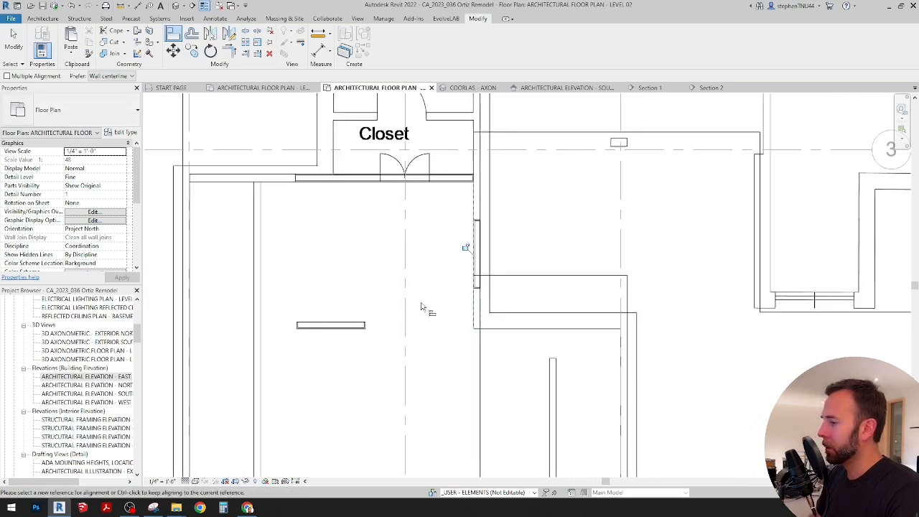
key(Escape)
key(Escape)
Lengthen the short horizontal wall to 15' - 8" across the notch and trim it to a corner with the vertical wall
click(364, 280)
scroll(364, 282, up, 2)
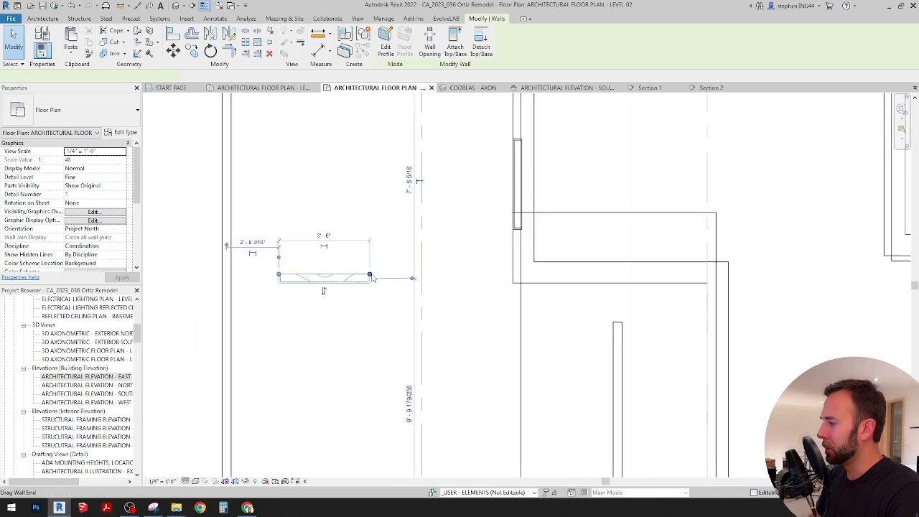
drag(369, 276, 680, 275)
middle_drag(623, 311, 581, 313)
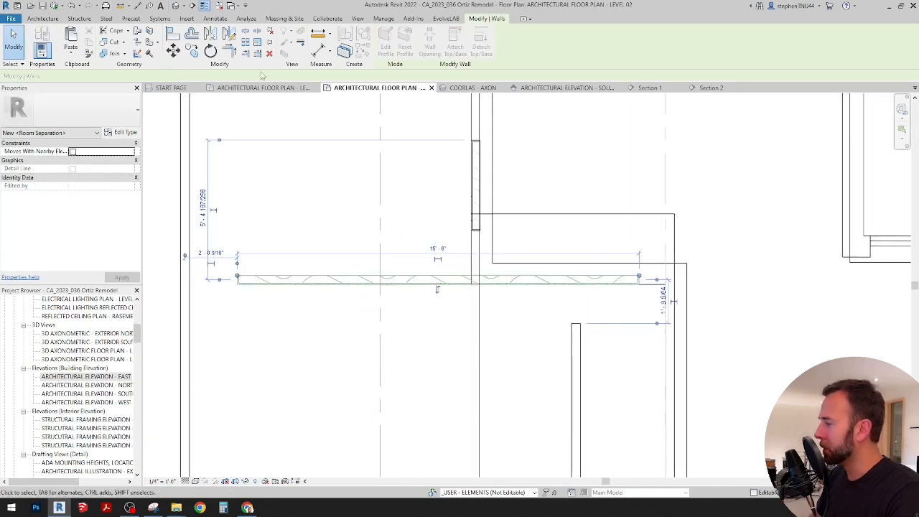
click(229, 51)
click(475, 225)
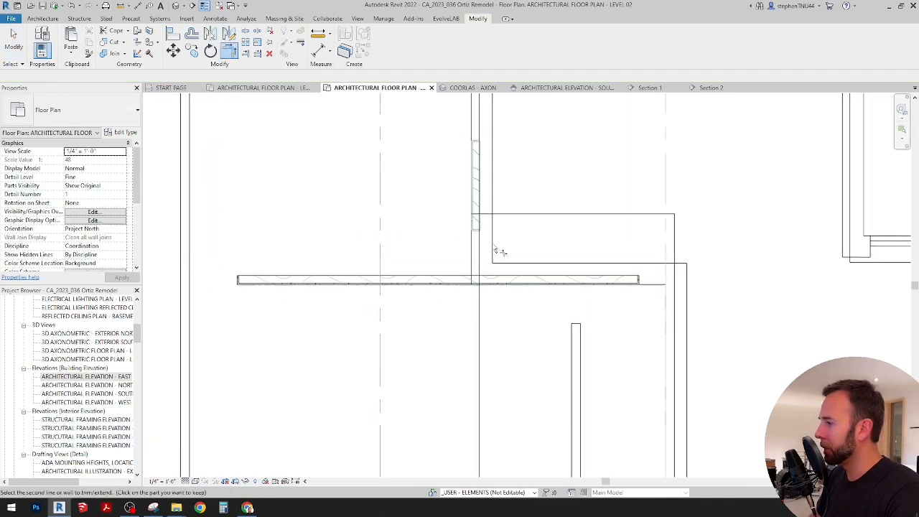
click(520, 280)
middle_drag(511, 212, 559, 321)
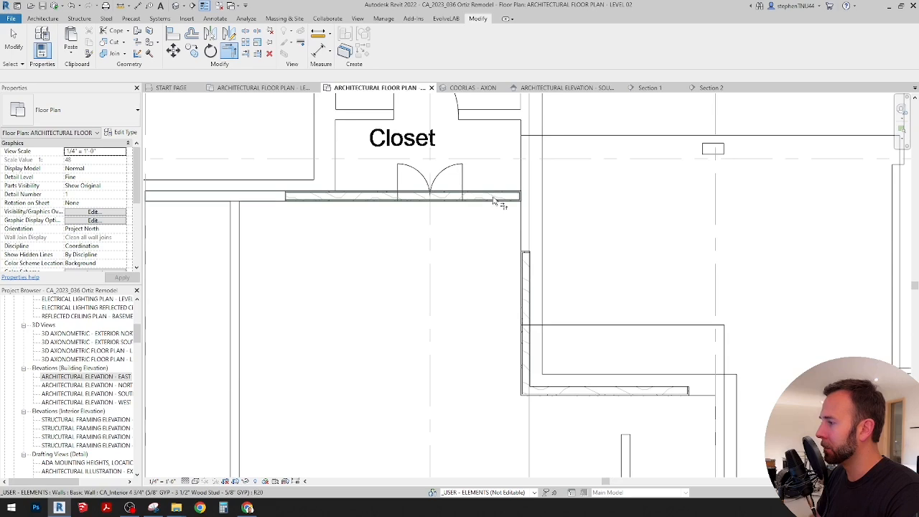
Trim the notch's vertical wall to the closet cross wall and its horizontal wall to the right knee wall, forming corners
click(493, 199)
click(524, 262)
scroll(516, 296, down, 1)
middle_drag(516, 281, 468, 161)
click(526, 248)
click(553, 294)
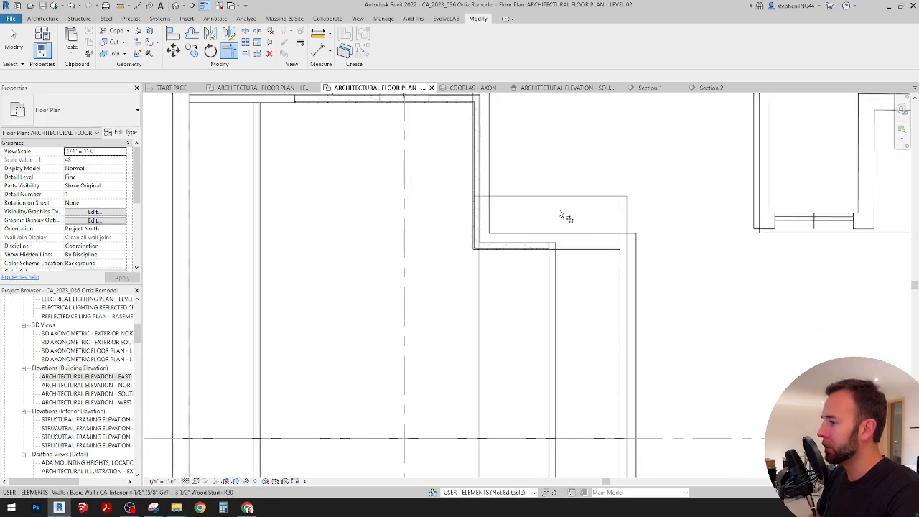
scroll(560, 213, down, 3)
key(Escape)
middle_drag(515, 225, 497, 210)
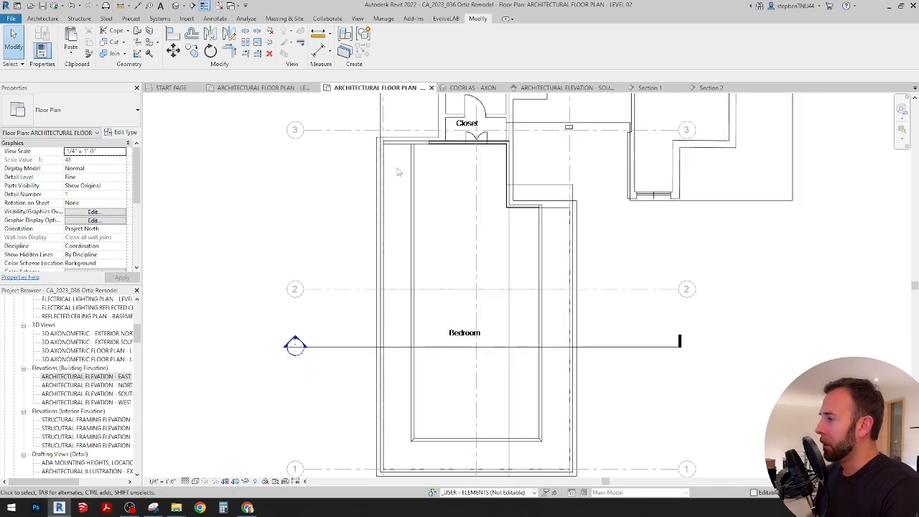
Examine the joined attic walls around the closet, notch and bedroom in the Level 02 floor plan
scroll(399, 172, up, 1)
scroll(519, 160, up, 1)
middle_drag(519, 160, 485, 201)
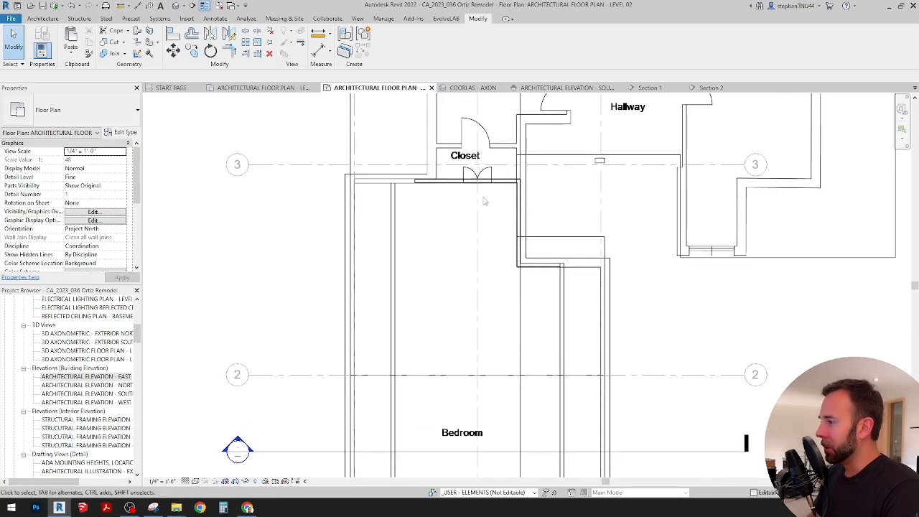
scroll(398, 185, down, 3)
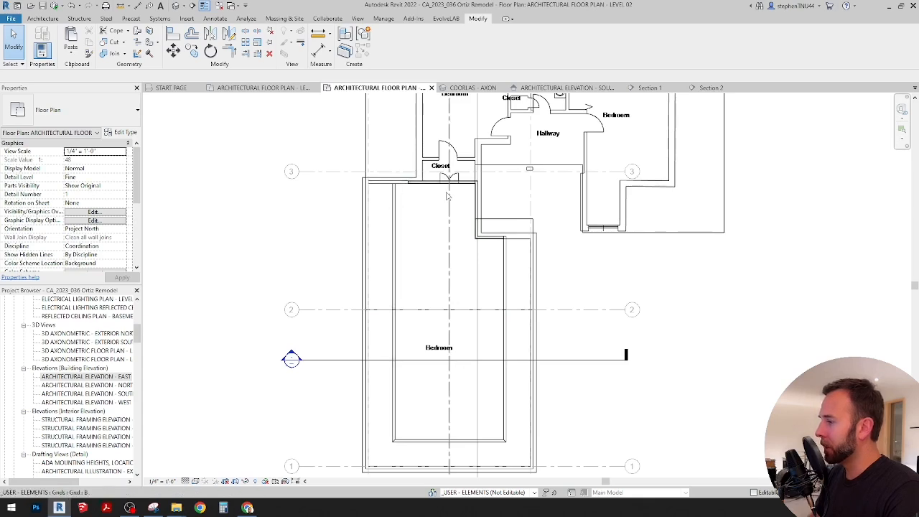
scroll(454, 195, up, 2)
middle_drag(459, 194, 478, 183)
scroll(474, 185, down, 1)
middle_drag(456, 286, 459, 298)
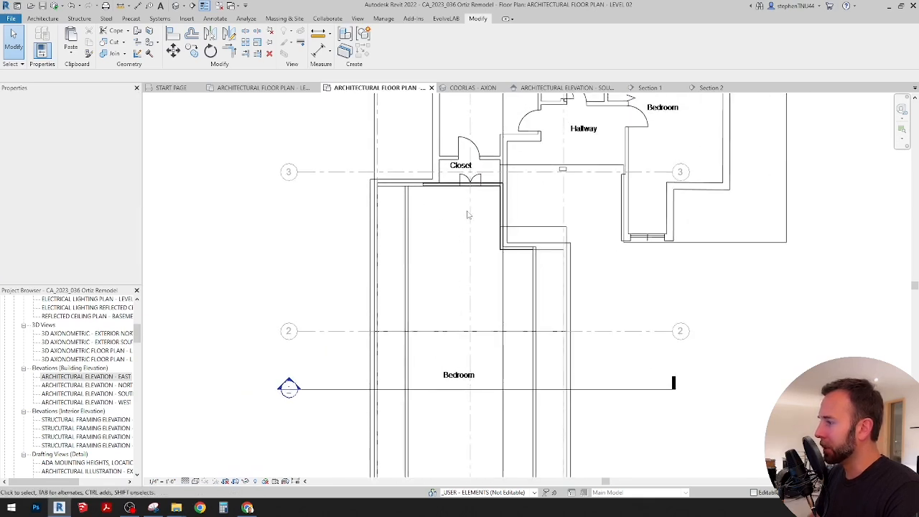
scroll(471, 202, up, 2)
scroll(471, 201, down, 2)
In the COORLAS - AXON 3D view, pull the section box side outward to show the gabled wing's full width
click(473, 87)
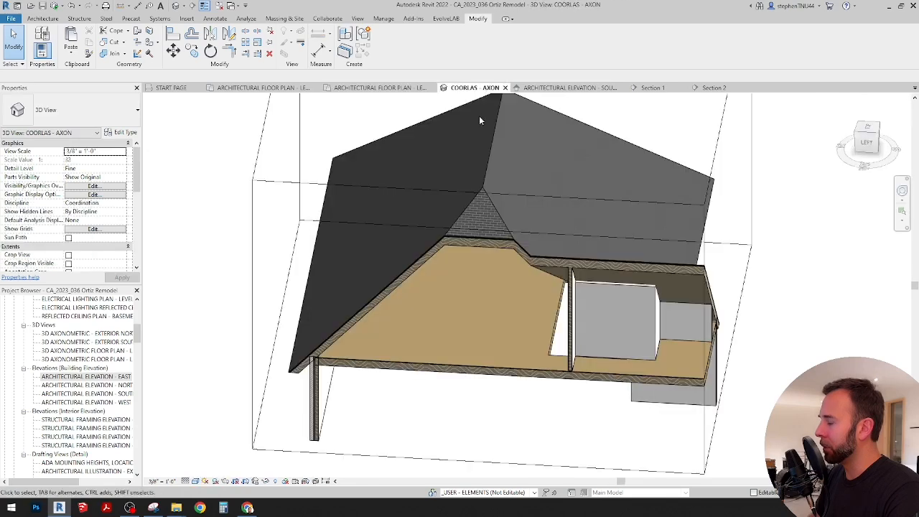
shift+middle_drag(542, 289, 501, 264)
scroll(496, 237, down, 3)
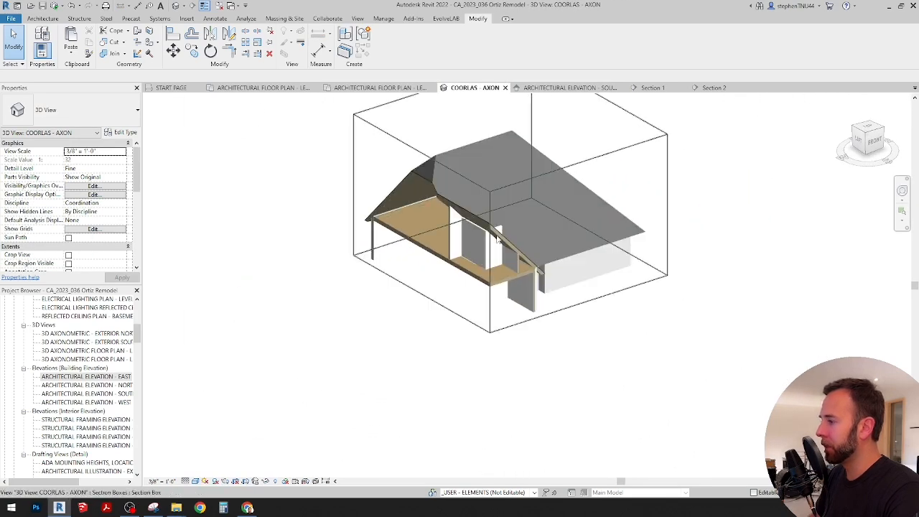
click(568, 307)
shift+middle_drag(595, 287, 550, 308)
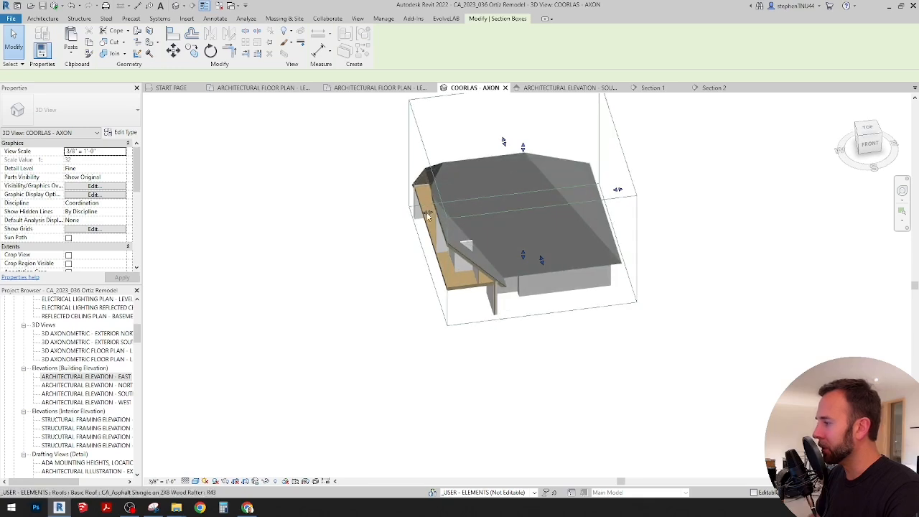
drag(428, 212, 317, 231)
scroll(430, 271, up, 2)
shift+middle_drag(430, 272, 369, 208)
scroll(424, 202, up, 4)
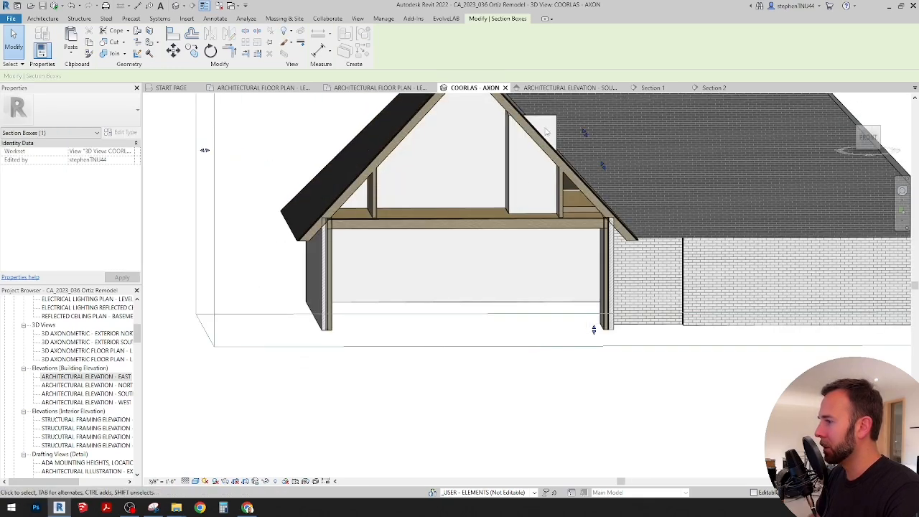
shift+middle_drag(549, 120, 545, 165)
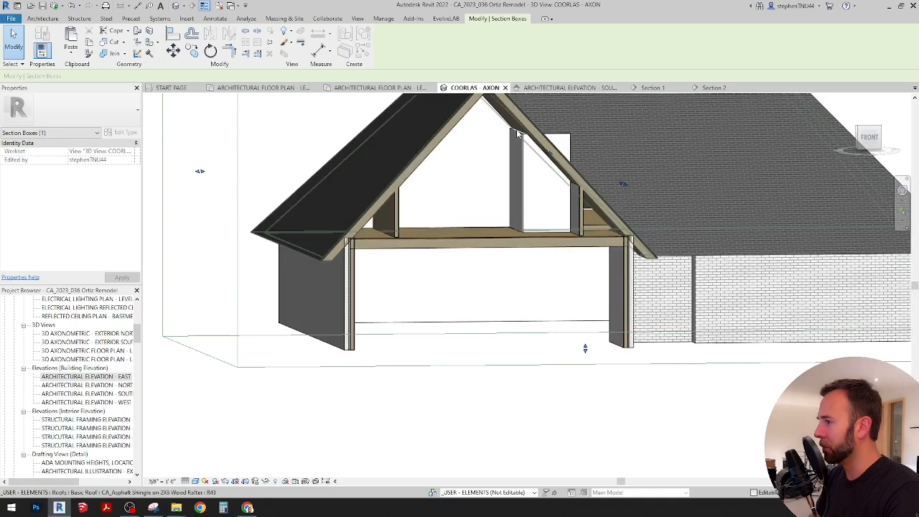
Attach the top of the notch's front-to-back interior wall to the gabled roof in the COORLAS - AXON view
click(515, 138)
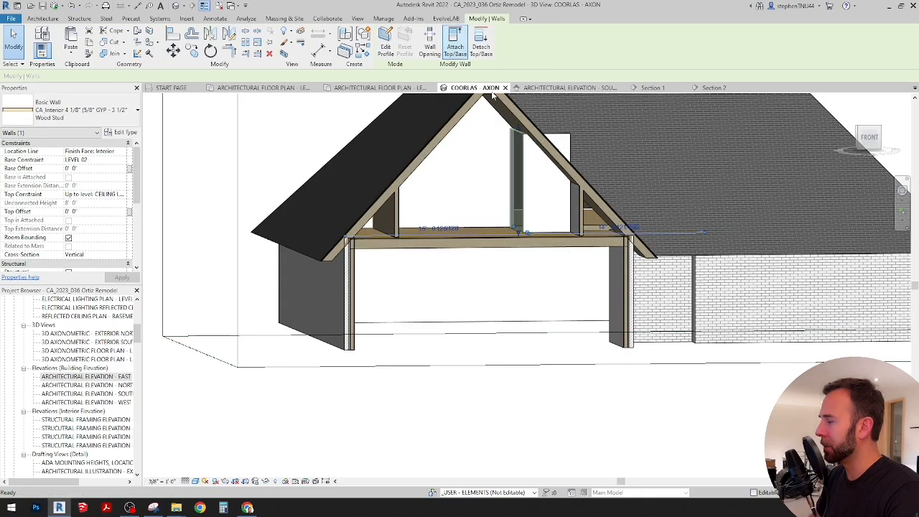
key(Escape)
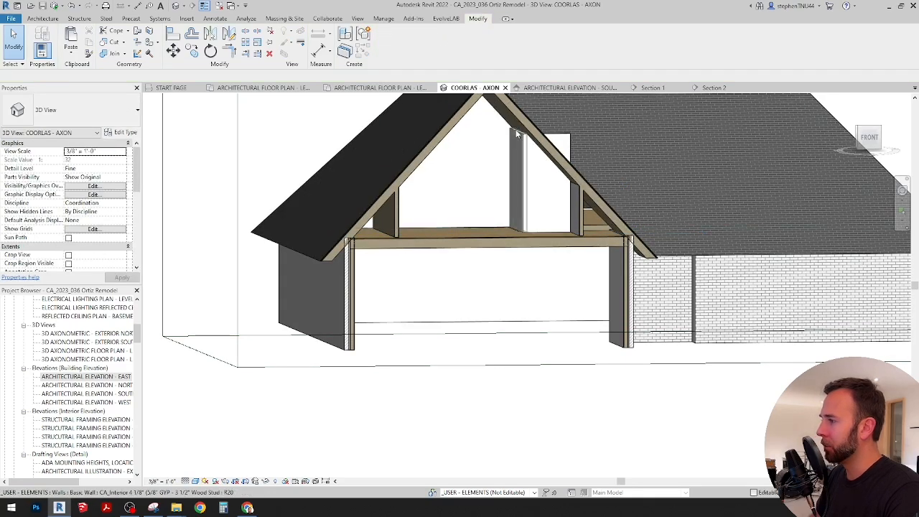
click(515, 129)
click(455, 48)
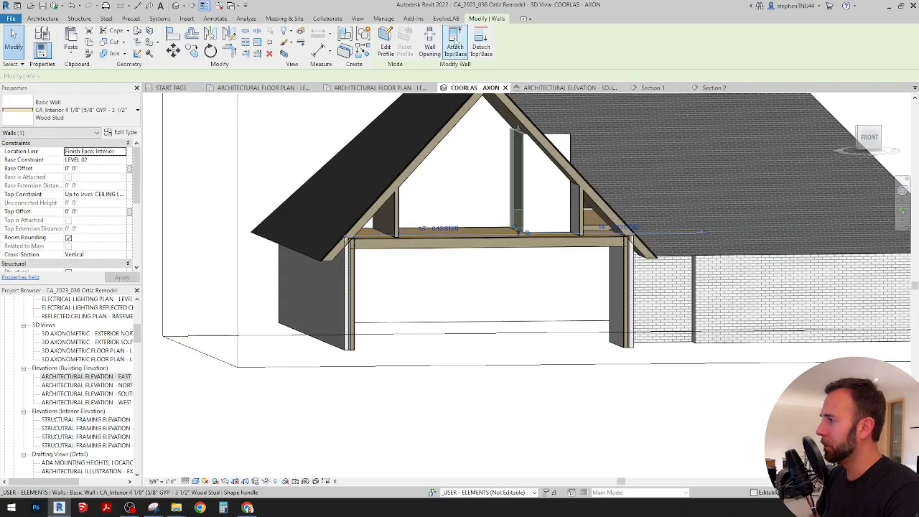
click(510, 115)
scroll(550, 144, up, 1)
shift+middle_drag(551, 145, 581, 140)
key(Escape)
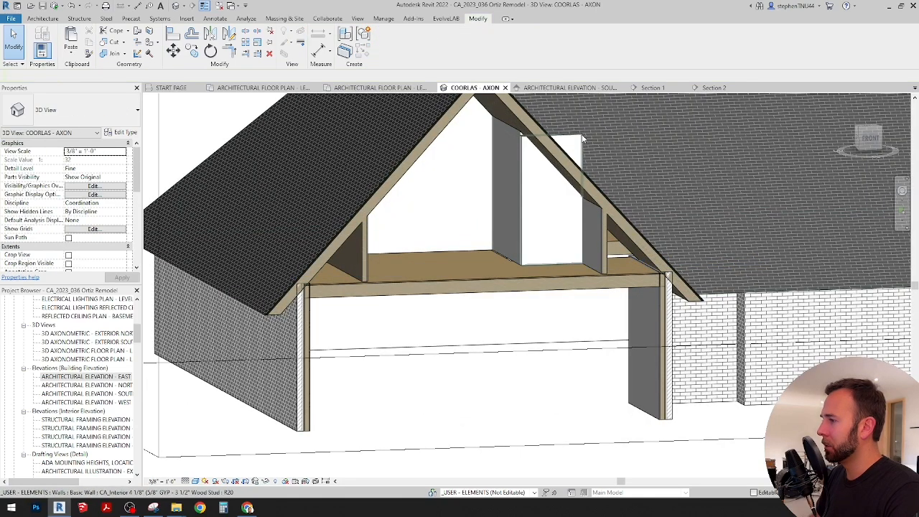
Attach the top of the notch's short cross wall beside the knee wall to the sloped roof above it
click(549, 150)
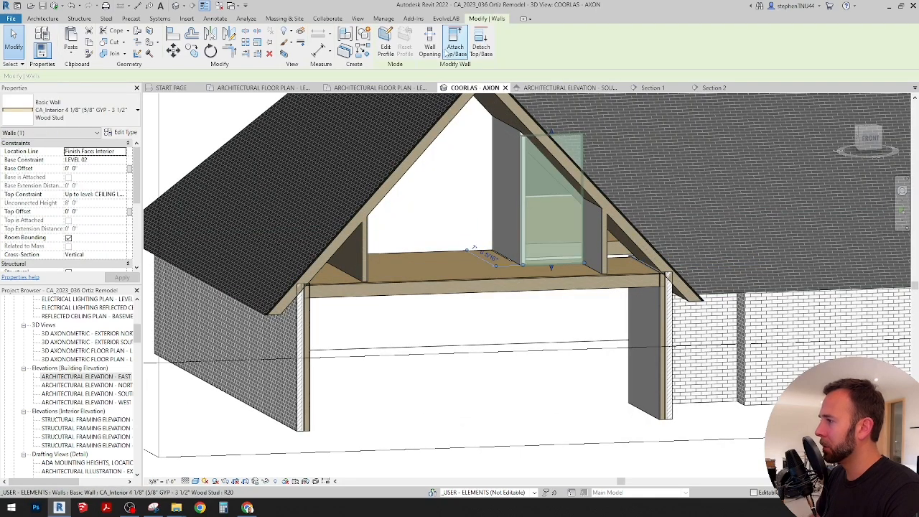
click(542, 149)
scroll(587, 198, down, 1)
shift+middle_drag(587, 199, 497, 324)
key(Escape)
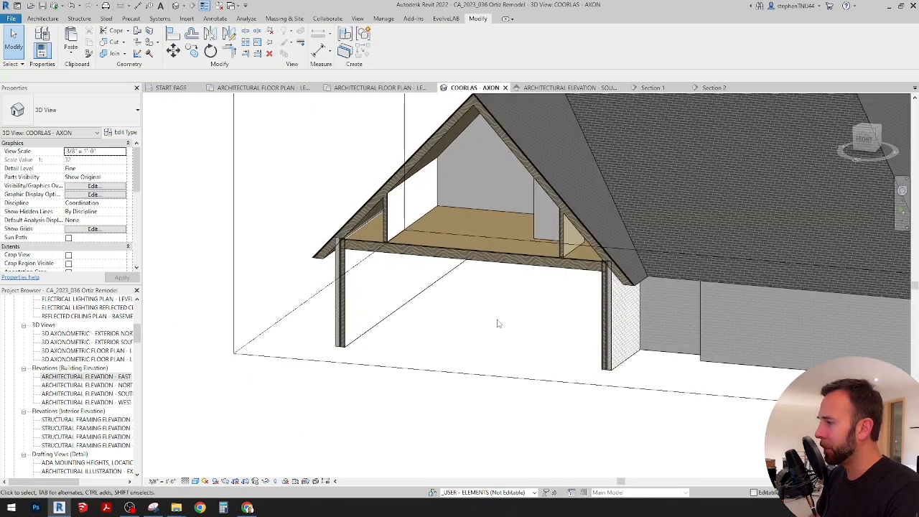
In the Level 02 floor plan, place a camera below the closet, aimed straight down through the attic bedroom toward grid 1
click(380, 88)
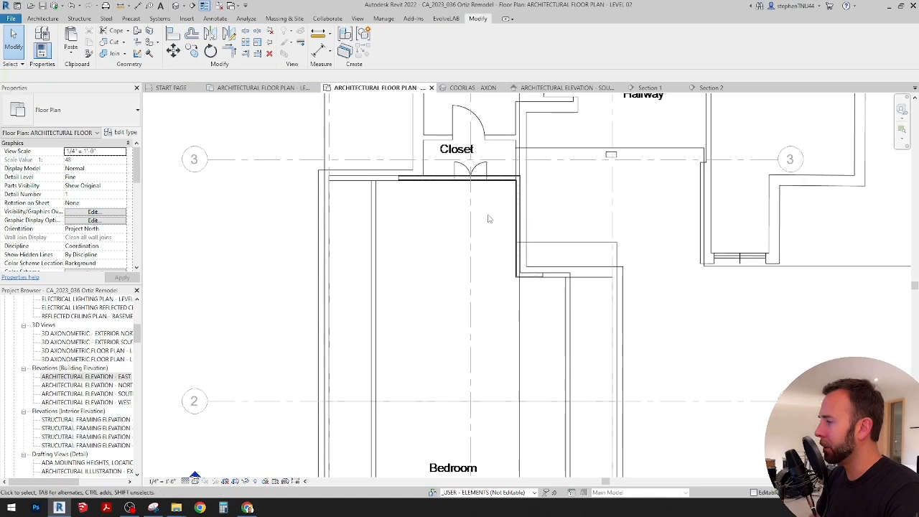
scroll(488, 218, down, 3)
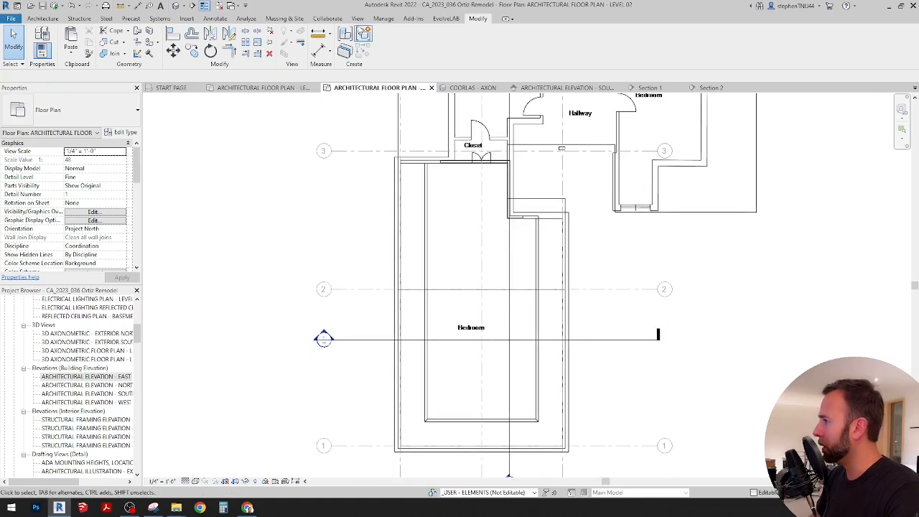
click(356, 19)
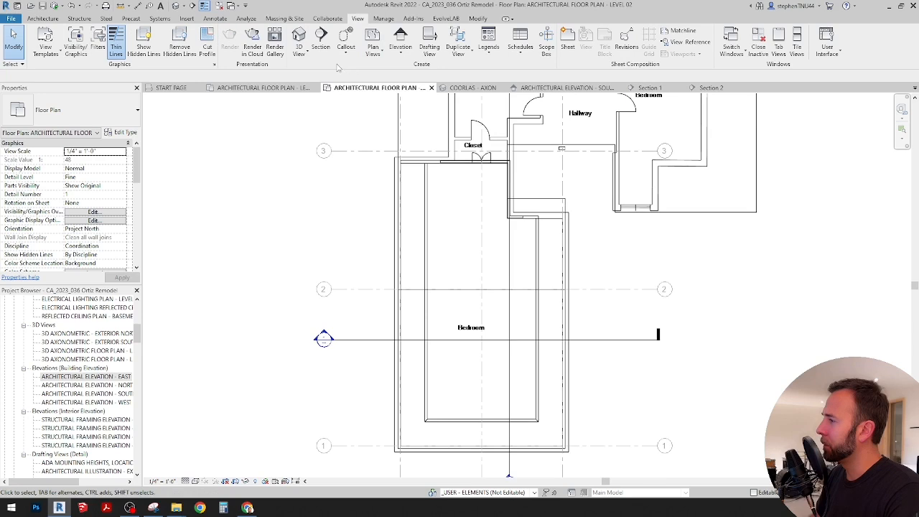
click(299, 49)
click(319, 89)
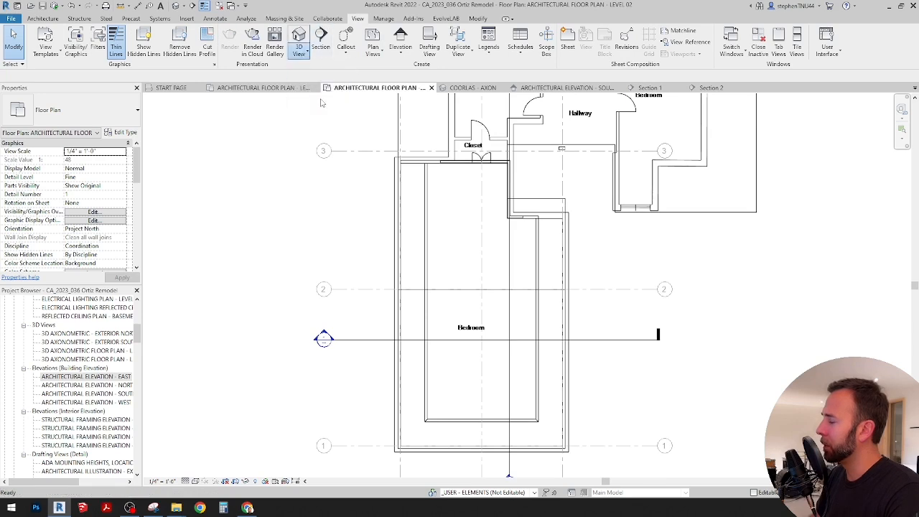
click(468, 200)
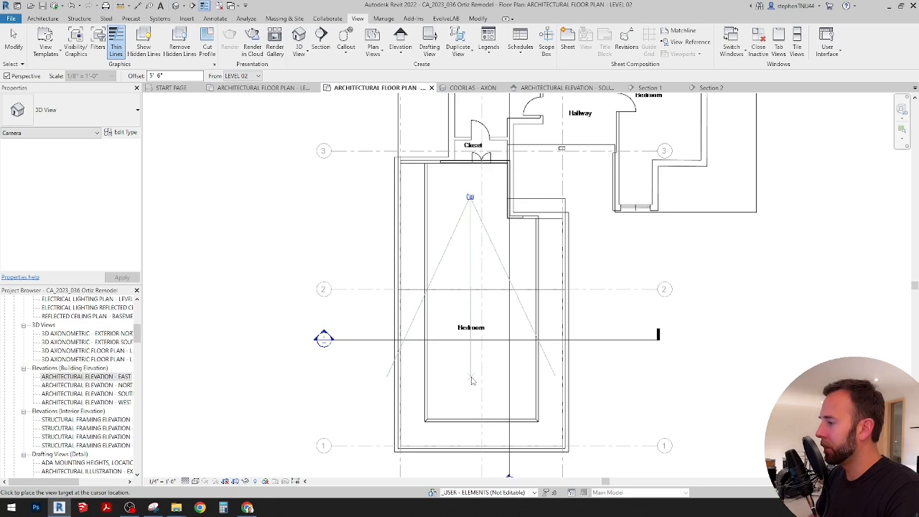
click(474, 358)
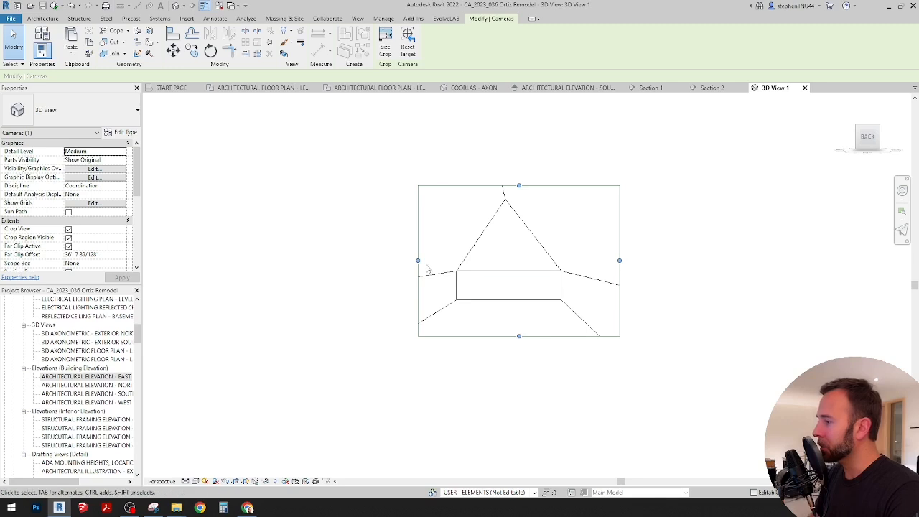
Set the camera view's crop width to 12" by field of view, and scale it to 16" wide with locked proportions
click(386, 47)
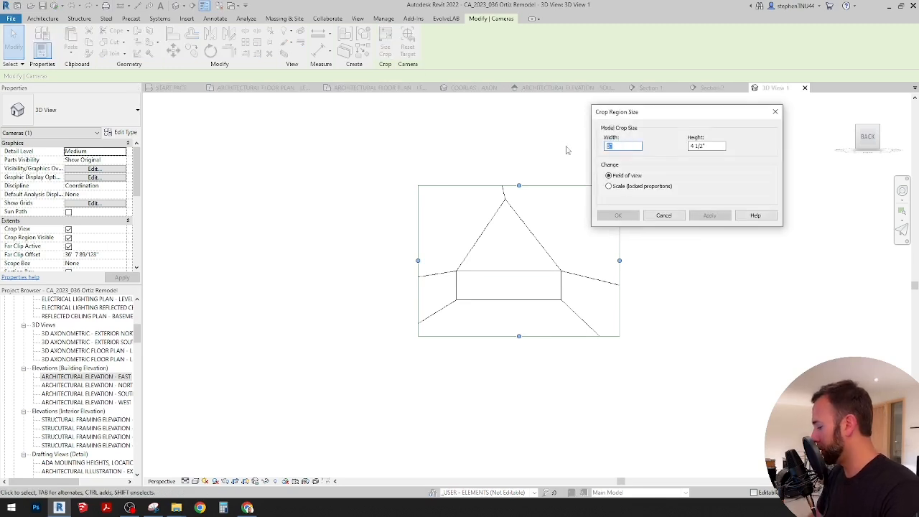
text(16)
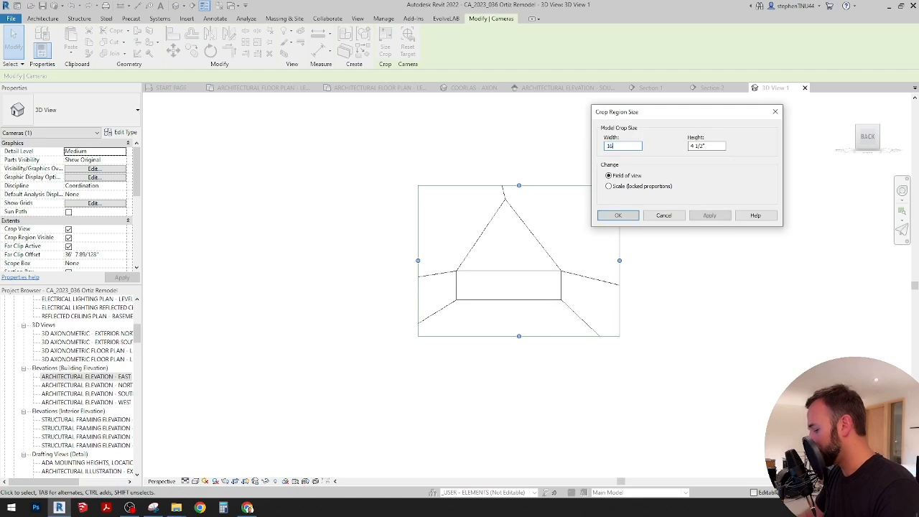
click(709, 216)
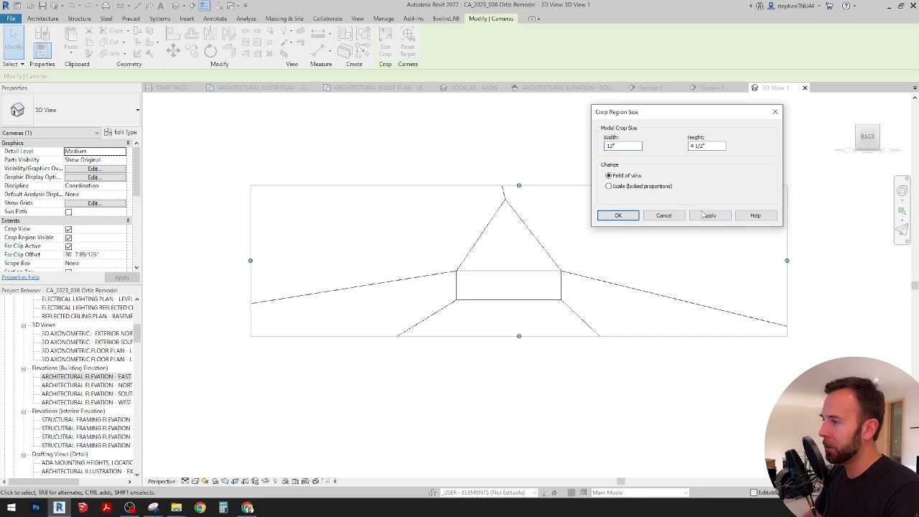
click(708, 215)
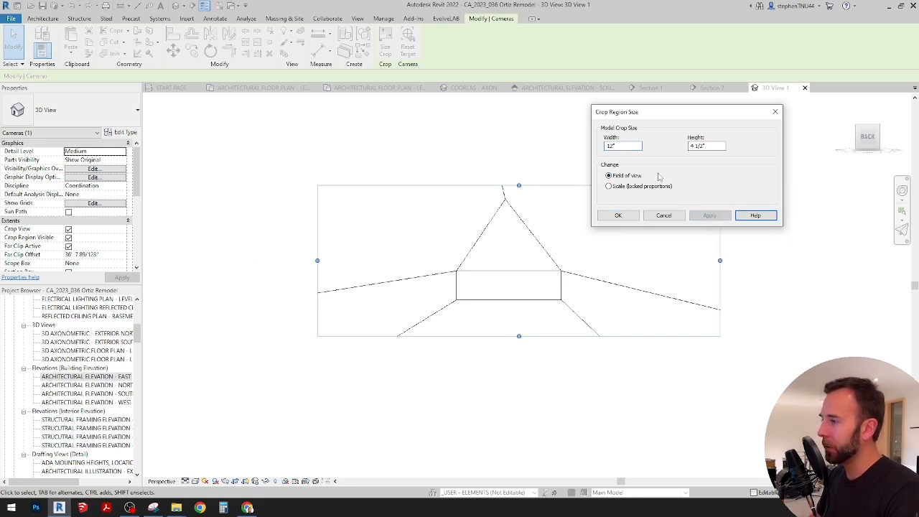
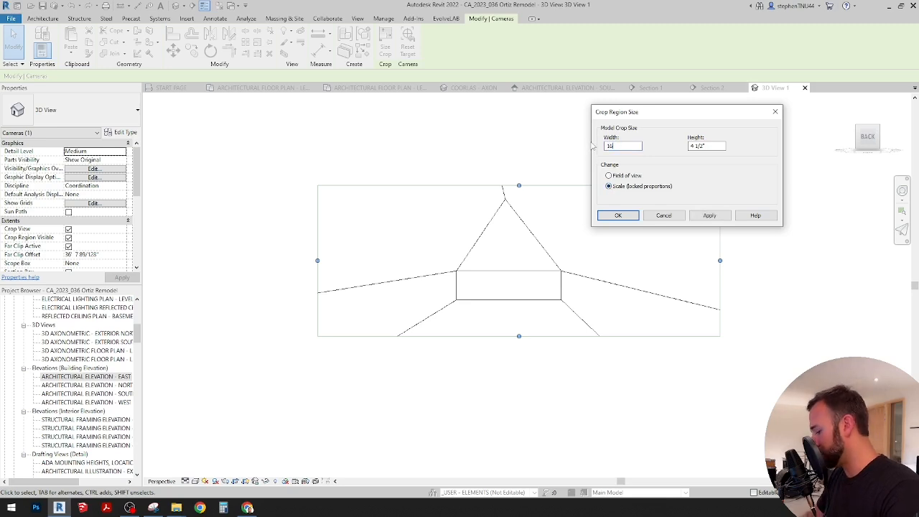
key(Return)
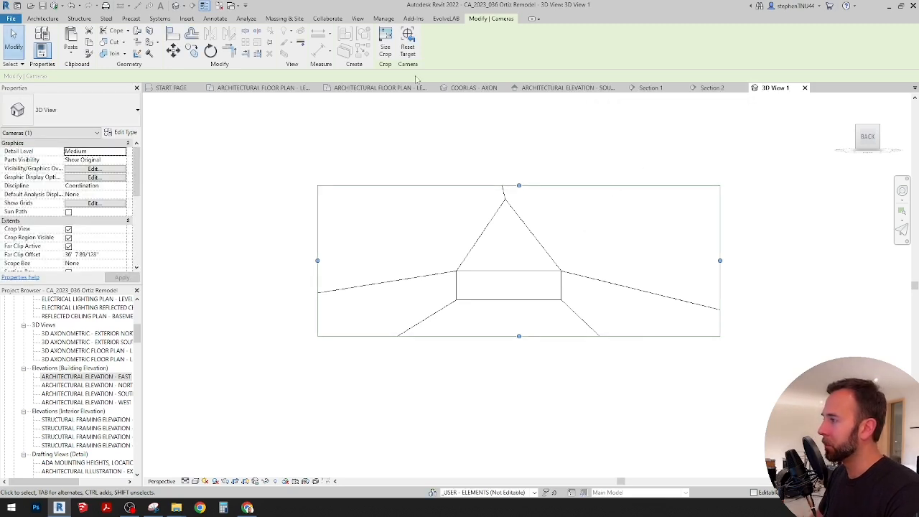
Set the camera view's crop height to 9" using the Field of view option
click(386, 46)
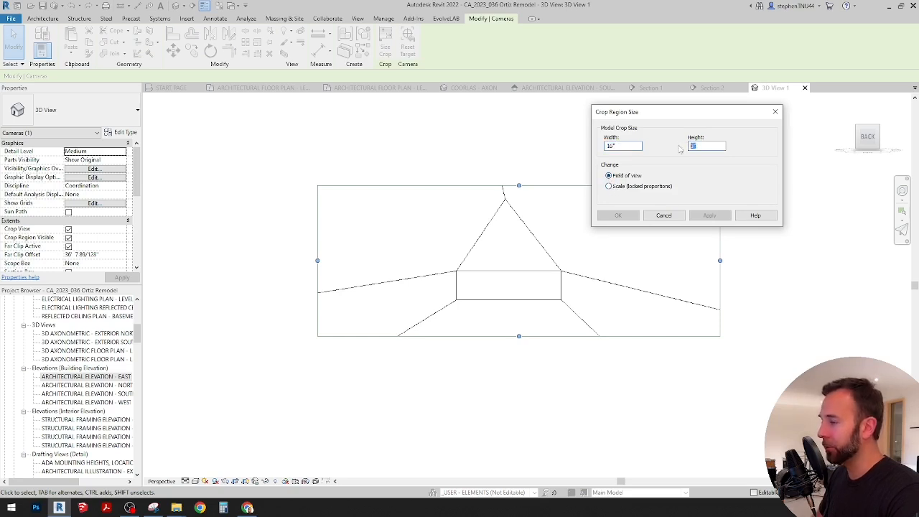
text(9)
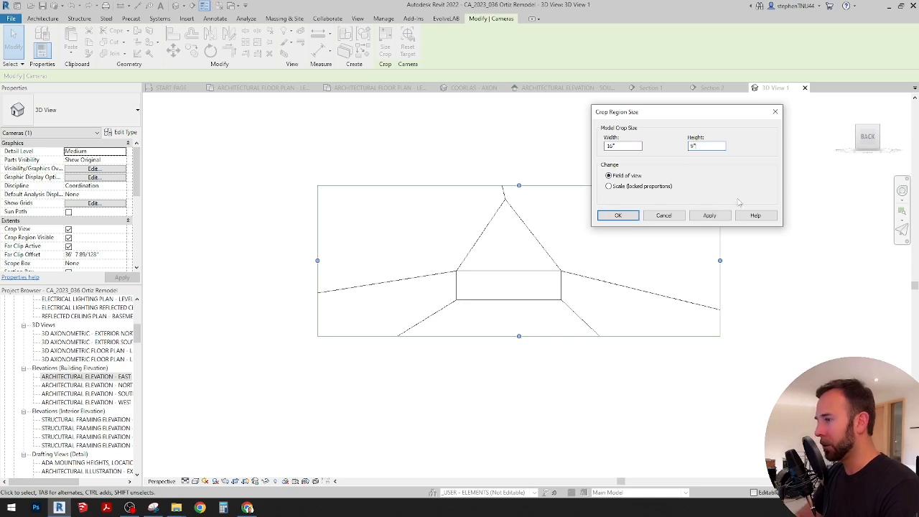
click(709, 215)
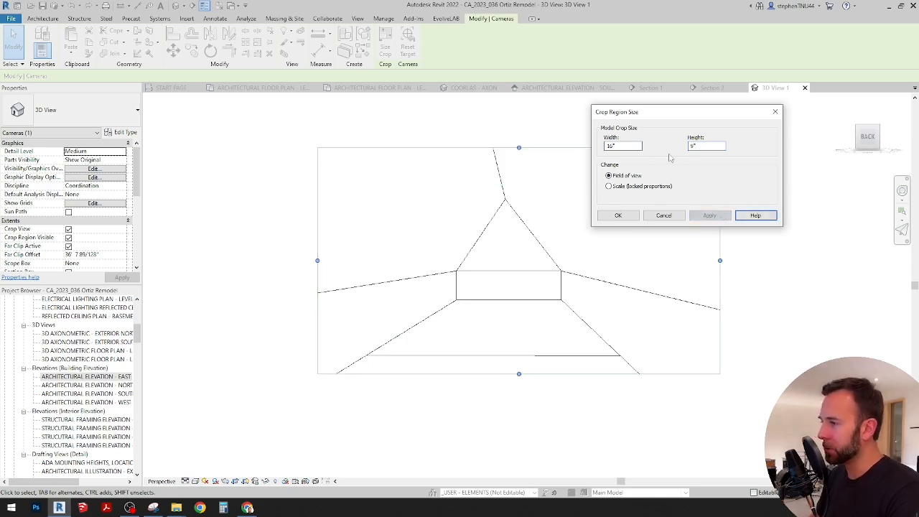
click(628, 220)
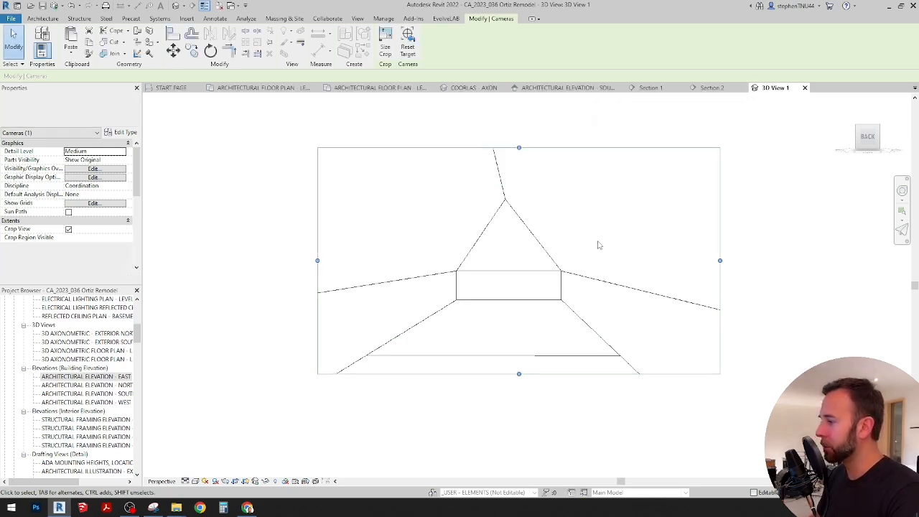
key(Escape)
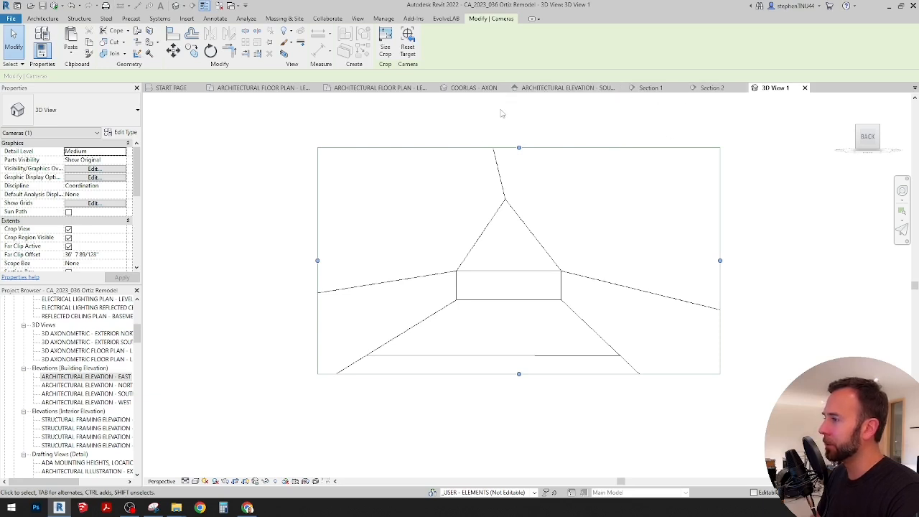
Check the camera's position and viewing cone in the Level 02 floor plan, and deselect it
click(404, 87)
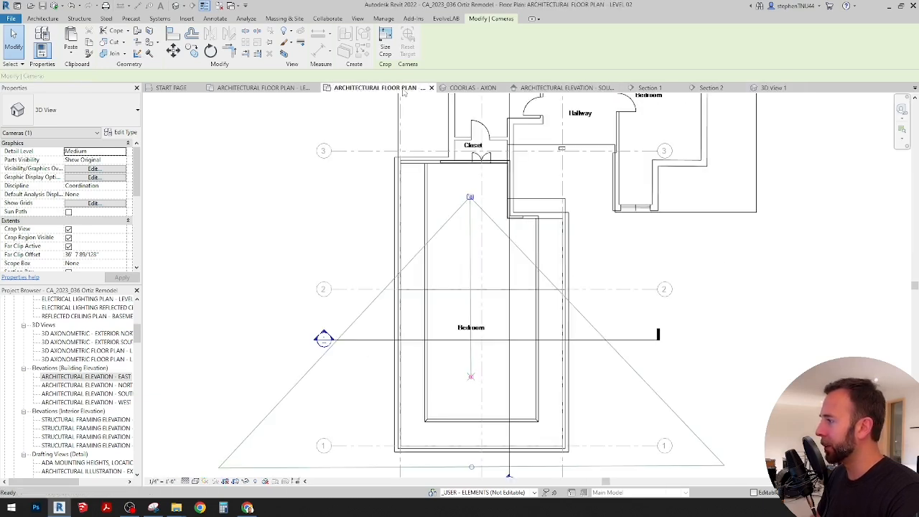
scroll(460, 204, up, 5)
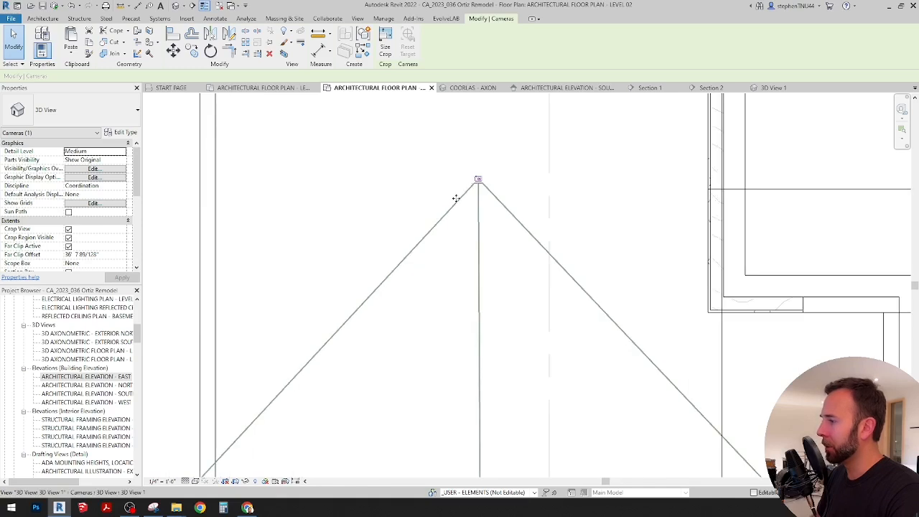
scroll(473, 187, down, 3)
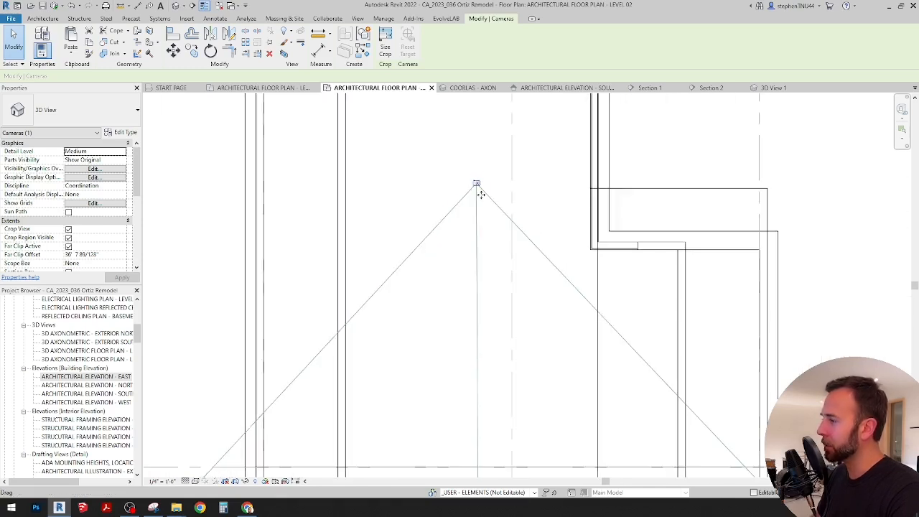
scroll(487, 223, down, 2)
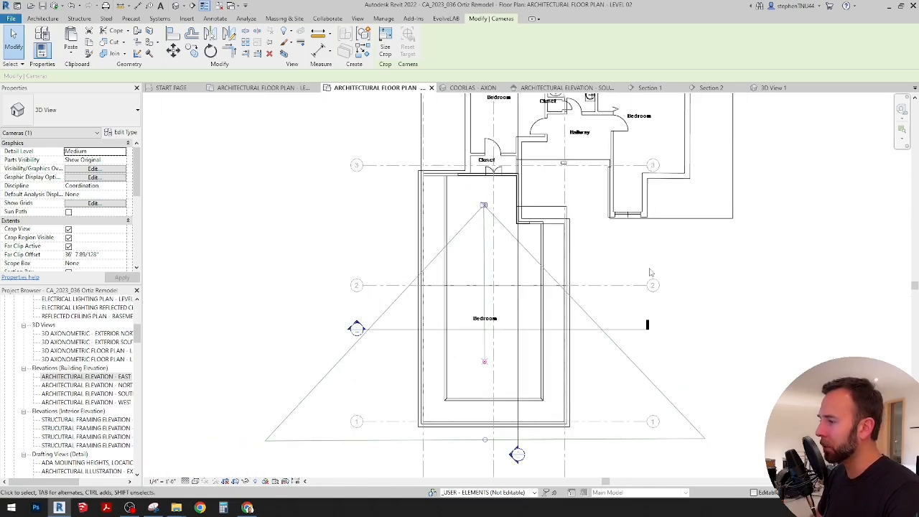
click(690, 254)
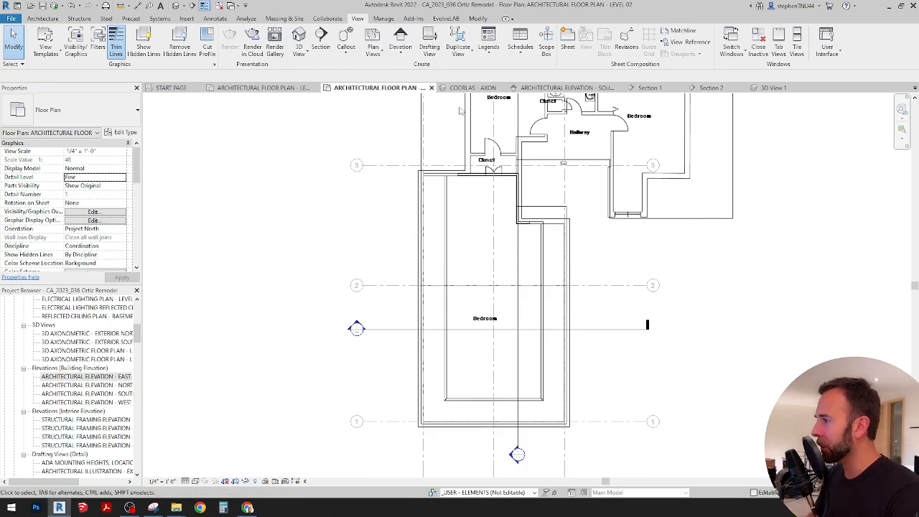
Set the bedroom camera view, 3D View 1, to Fine detail level and the Shaded visual style
click(773, 88)
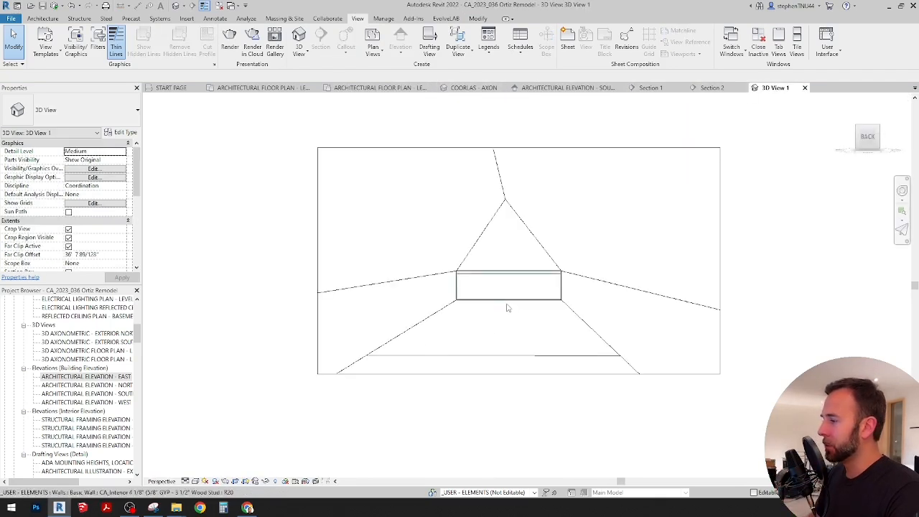
click(194, 482)
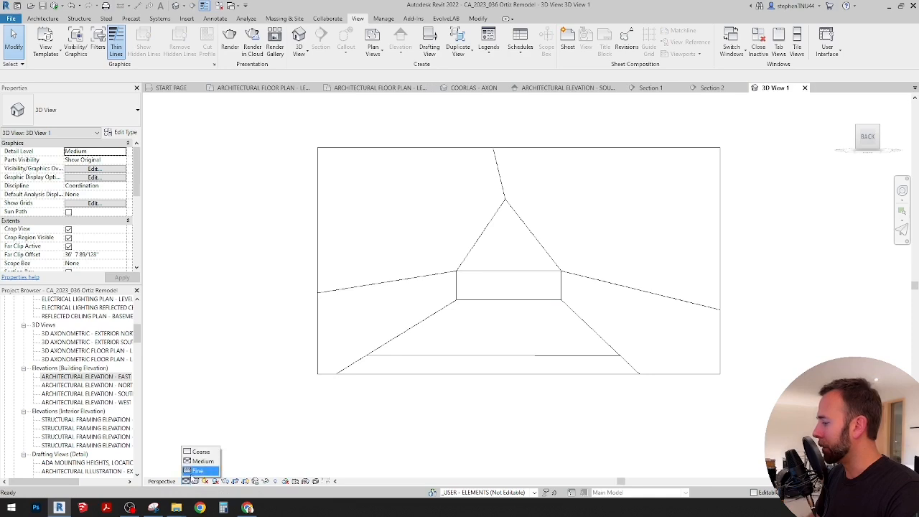
click(195, 471)
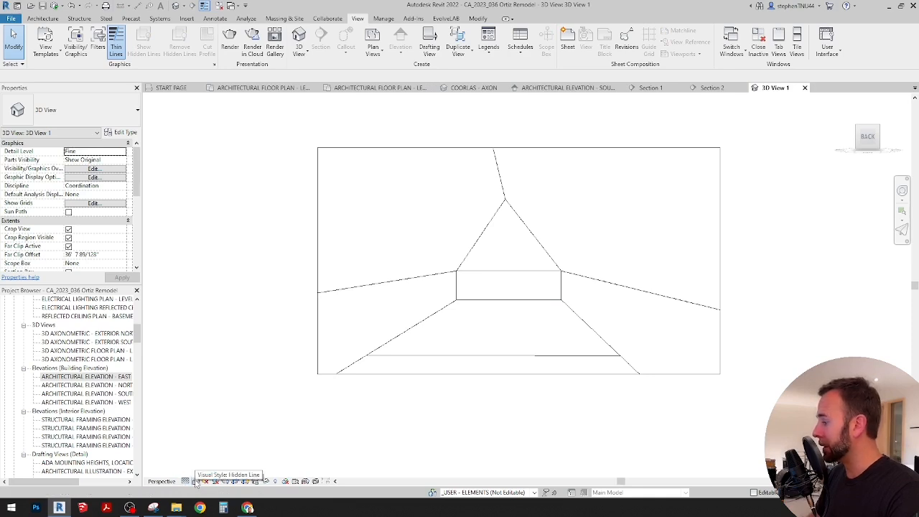
click(194, 481)
click(240, 452)
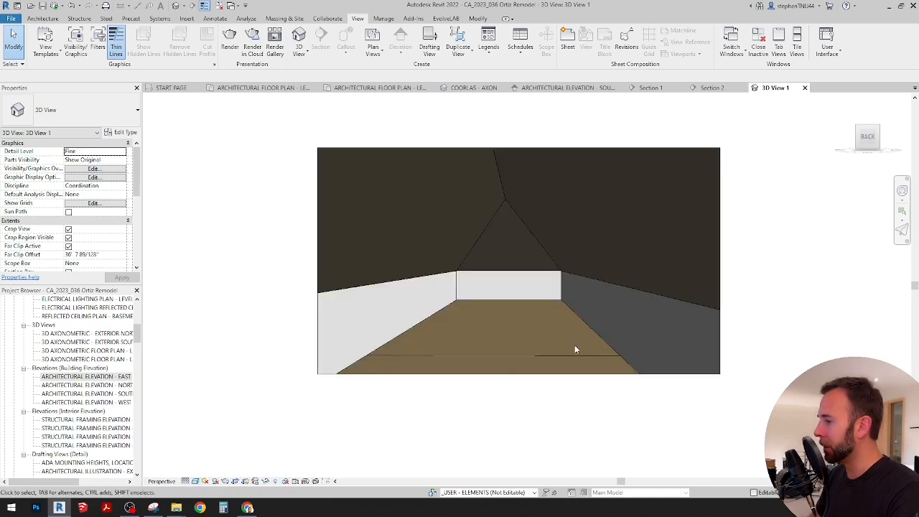
Set the Shadows lighting value to 10 and turn on ambient shadows in 3D View 1's graphic display options
scroll(435, 291, up, 2)
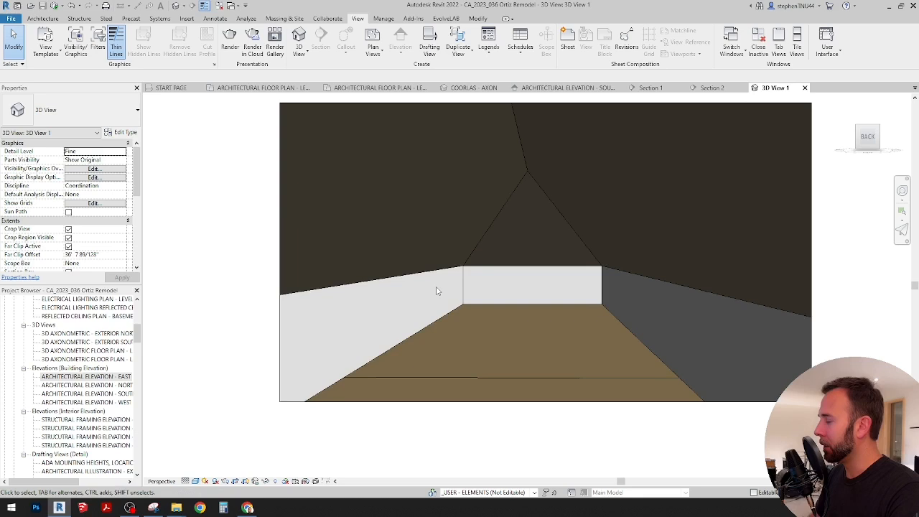
click(195, 481)
click(234, 418)
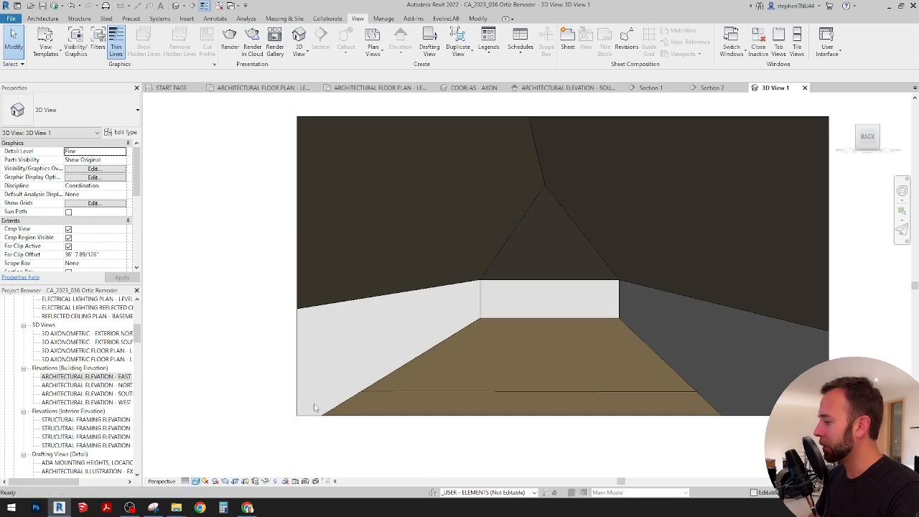
click(156, 233)
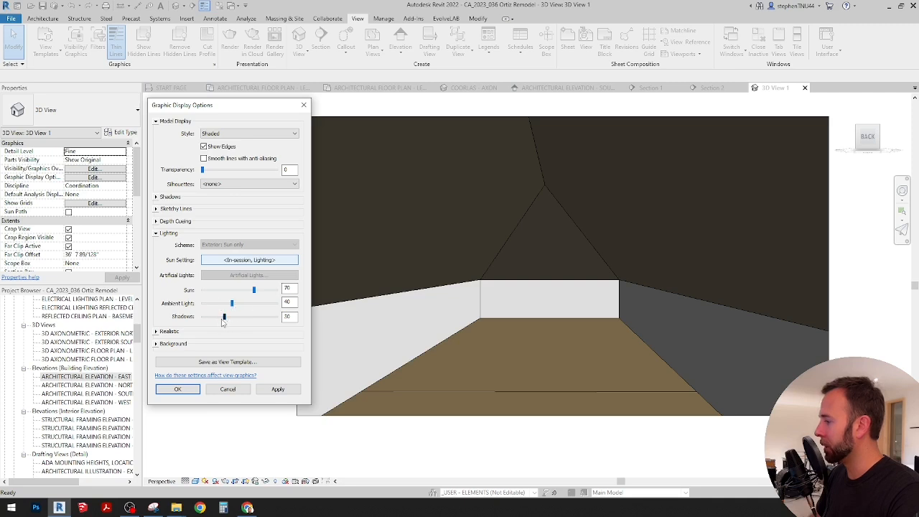
click(283, 391)
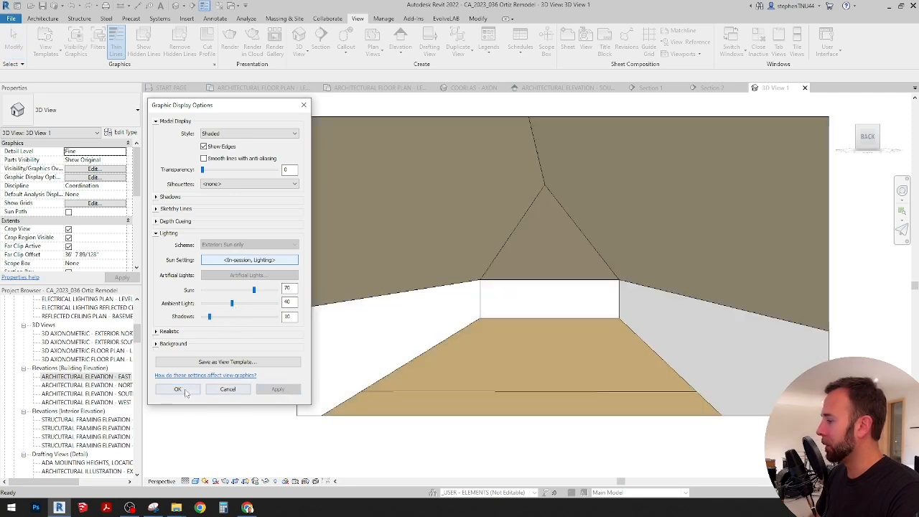
click(156, 197)
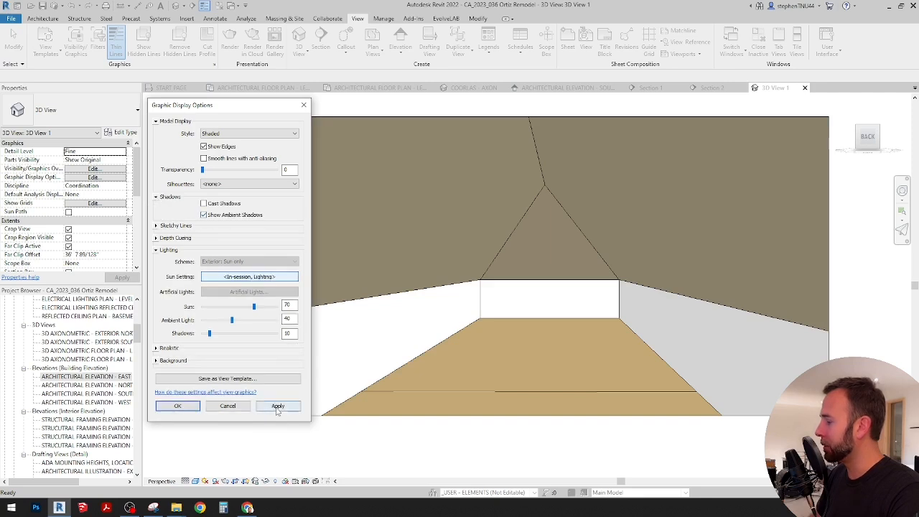
click(277, 407)
click(190, 407)
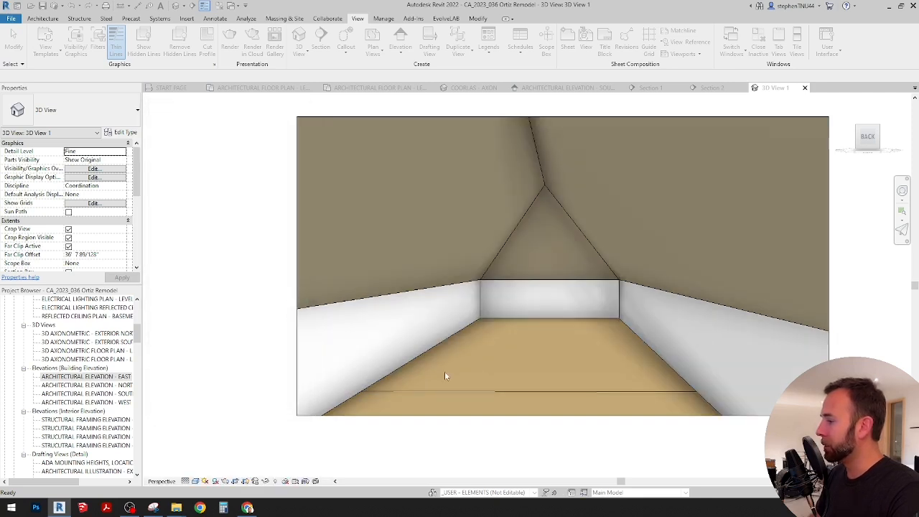
Look around the attic bedroom in the camera view with the navigation wheel to examine its floor, low walls and sloped ceiling
middle_drag(634, 334, 650, 332)
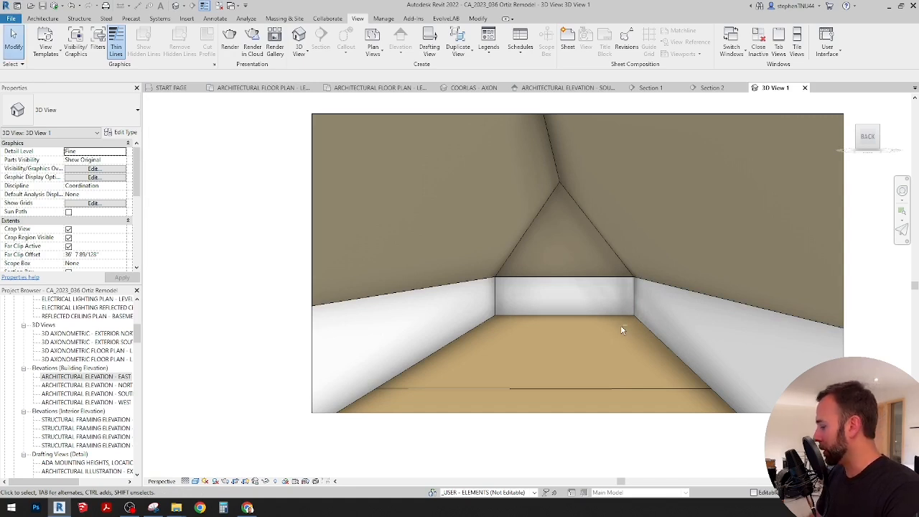
key(F8)
scroll(624, 313, up, 1)
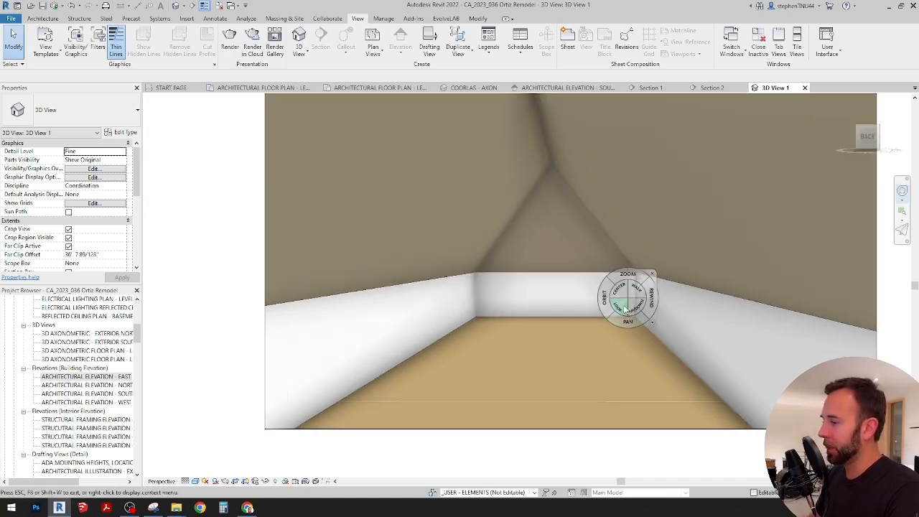
middle_drag(560, 340, 525, 361)
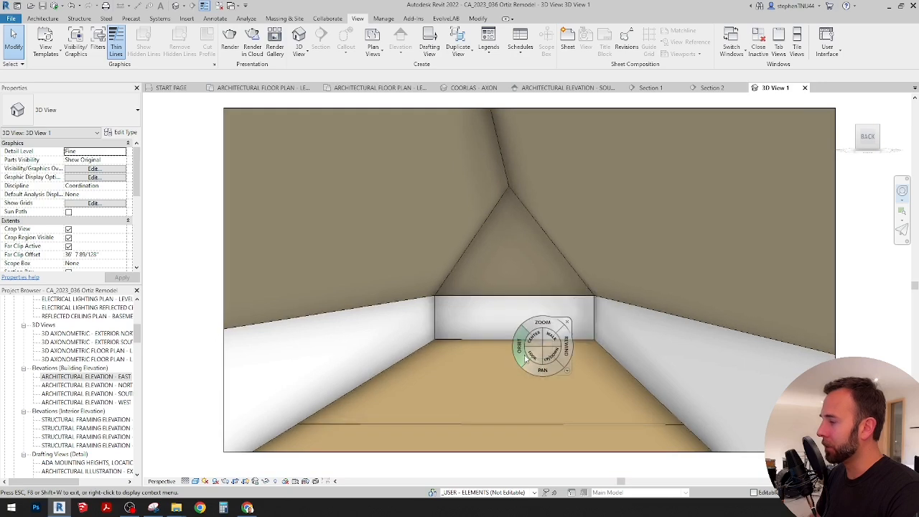
drag(533, 356, 379, 350)
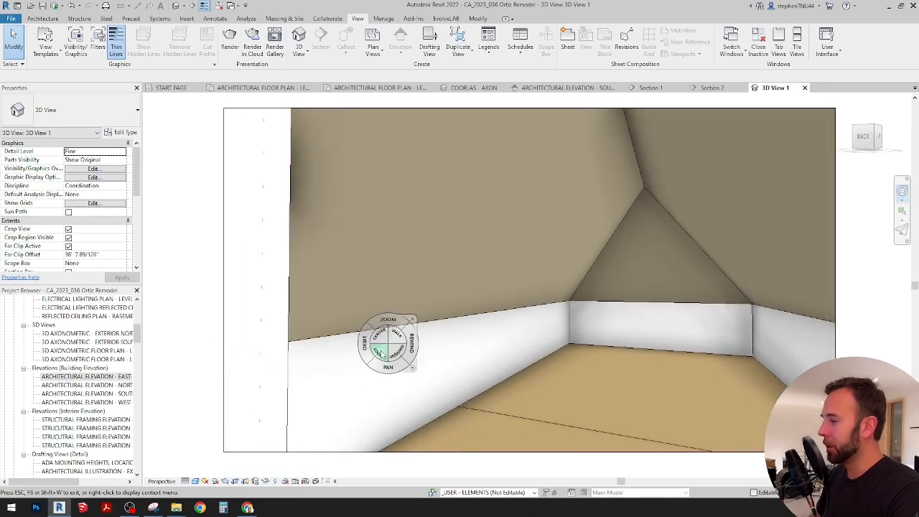
drag(462, 345, 429, 320)
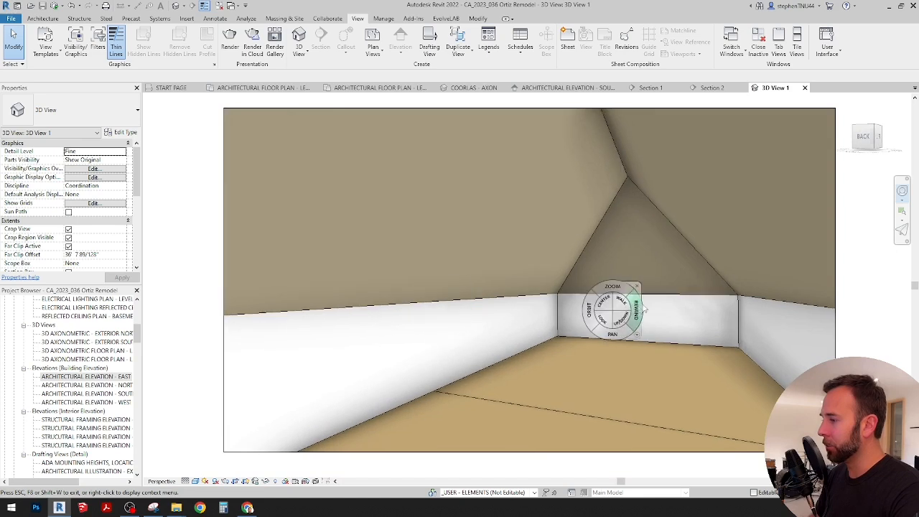
drag(607, 320, 581, 287)
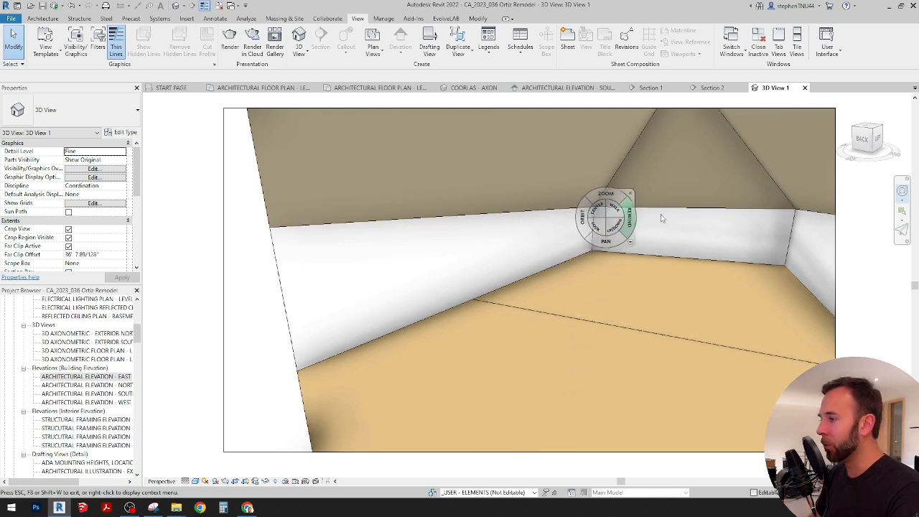
drag(602, 336, 707, 302)
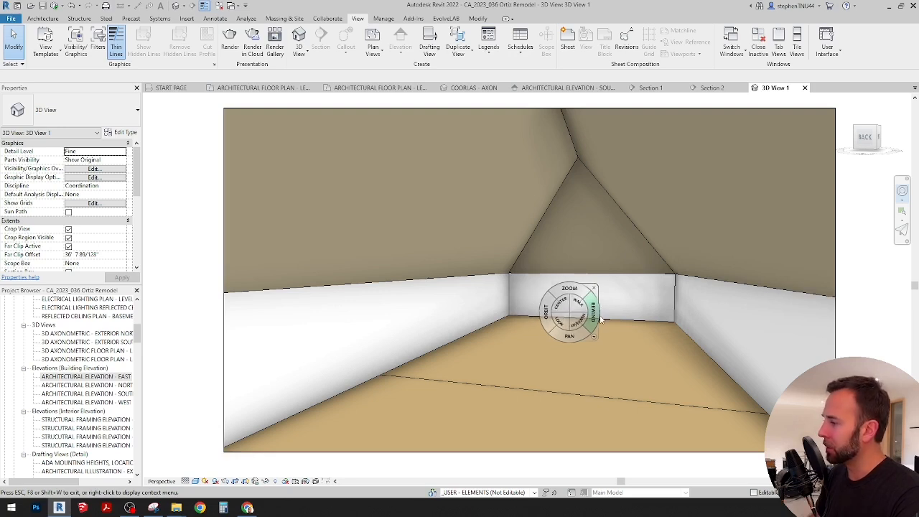
mouse_move(560, 321)
mouse_down()
mouse_move(604, 320)
mouse_move(570, 319)
mouse_up()
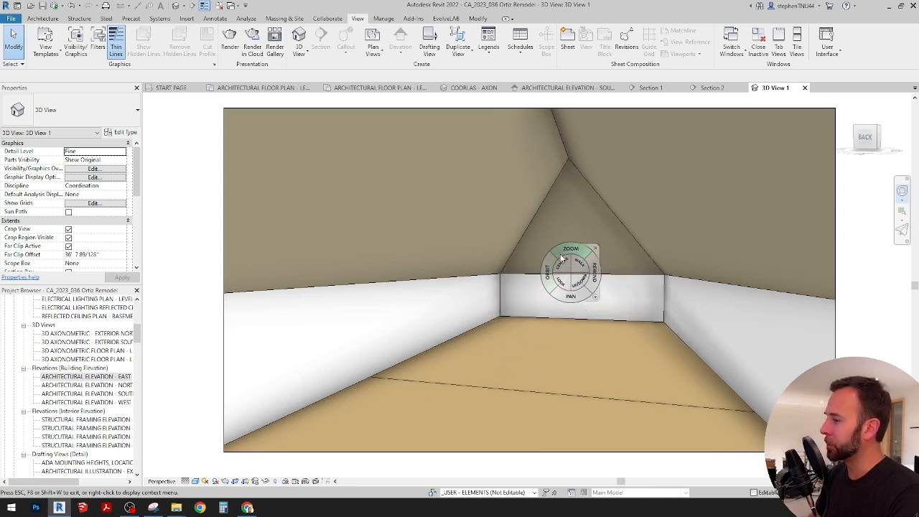
Review the large attic bedroom's outline and its relation to the existing rooms in the Level 02 floor plan
click(397, 89)
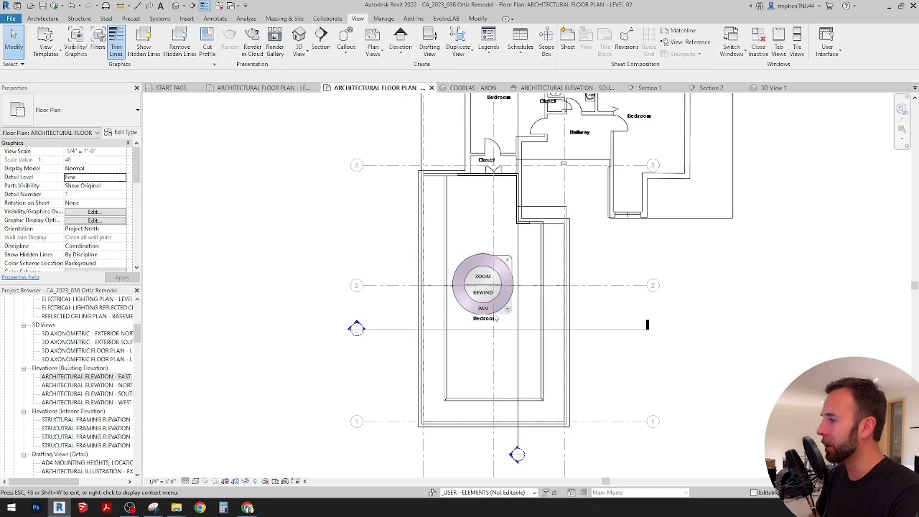
scroll(488, 287, up, 4)
scroll(490, 338, up, 1)
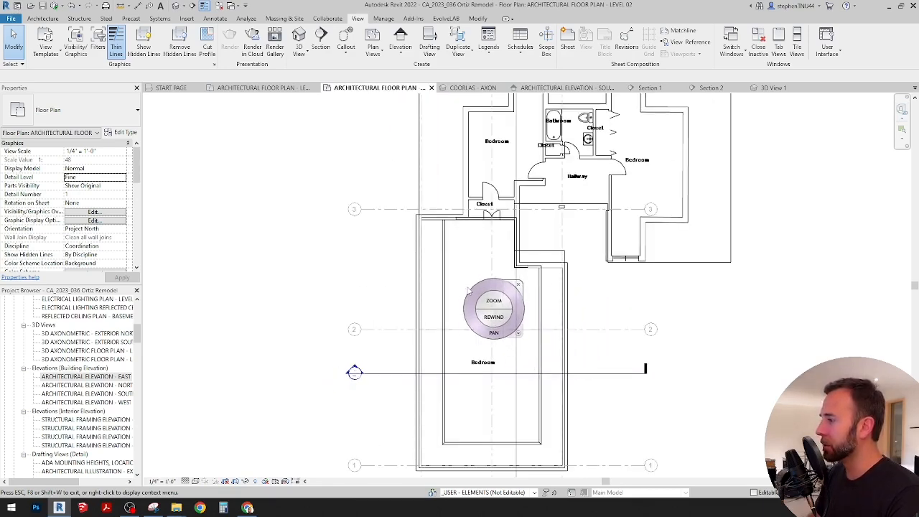
scroll(503, 330, down, 1)
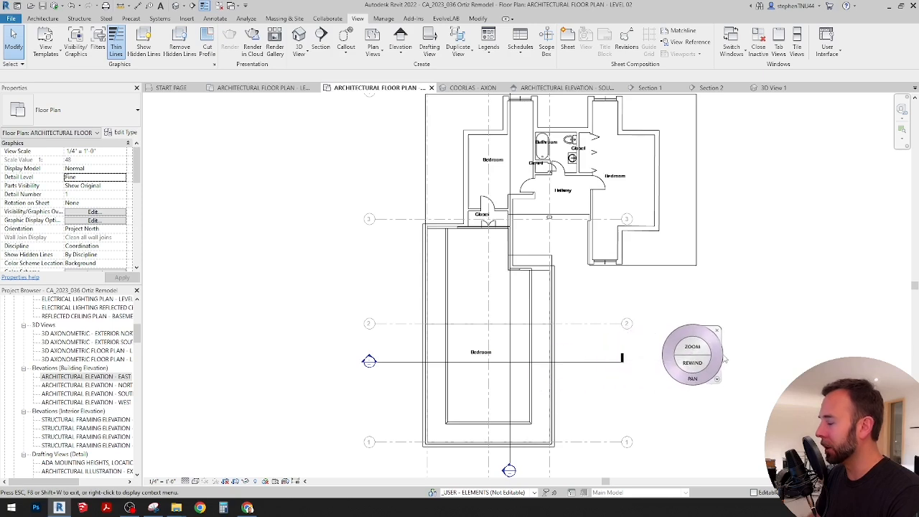
middle_drag(729, 360, 715, 340)
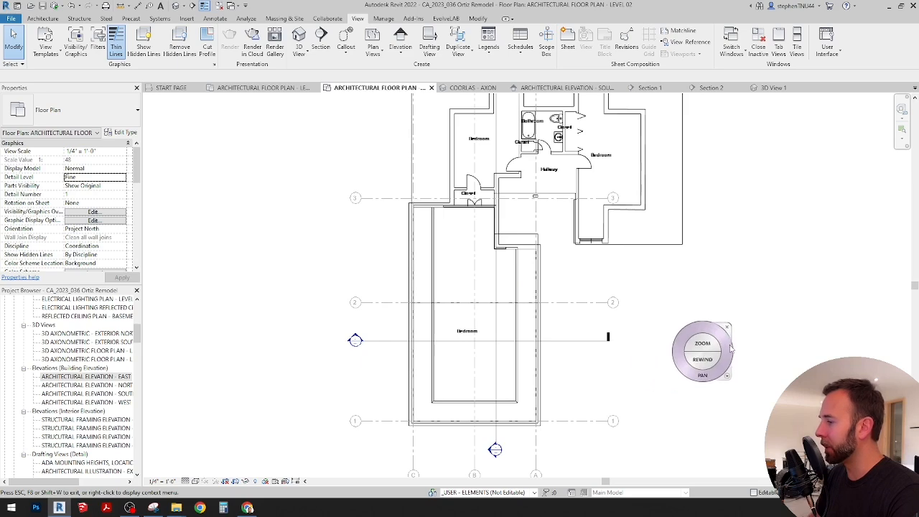
middle_drag(732, 355, 697, 369)
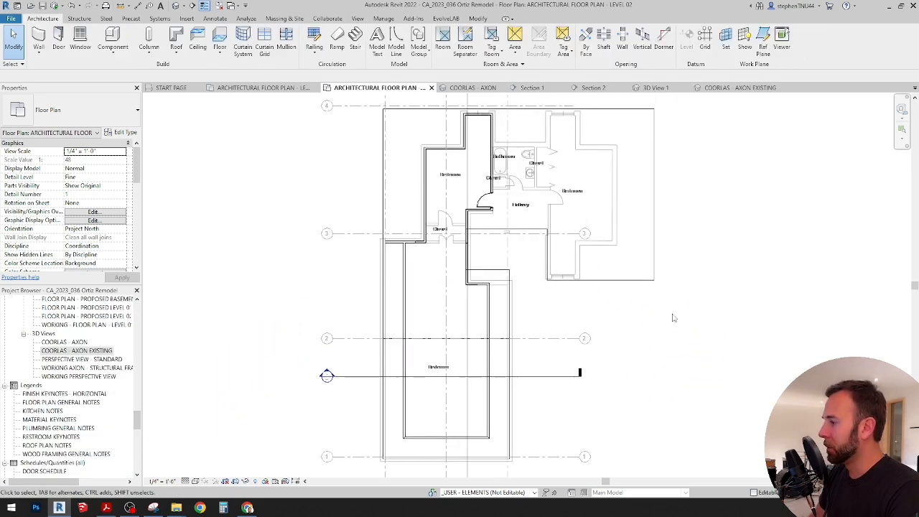
Examine the walls around the smaller bedroom, its closet and the narrow dormer projection in the Level 02 plan
scroll(448, 173, up, 4)
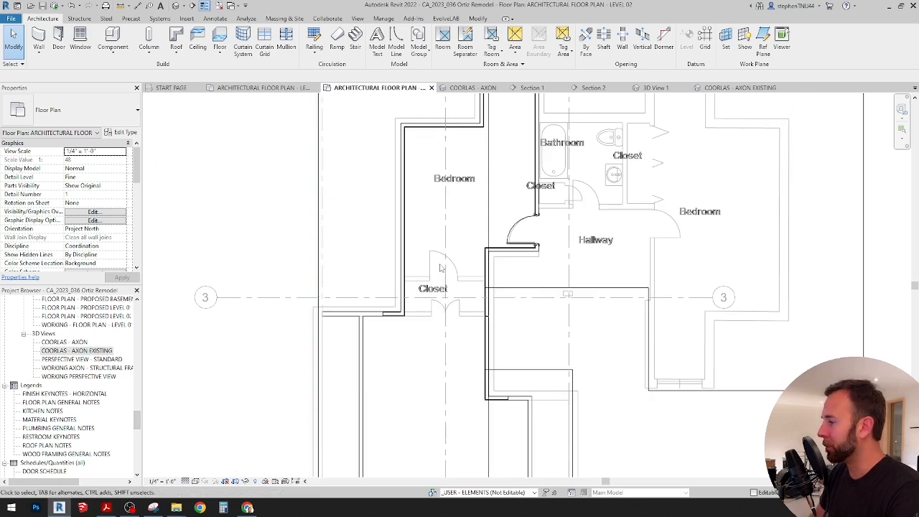
scroll(450, 228, down, 2)
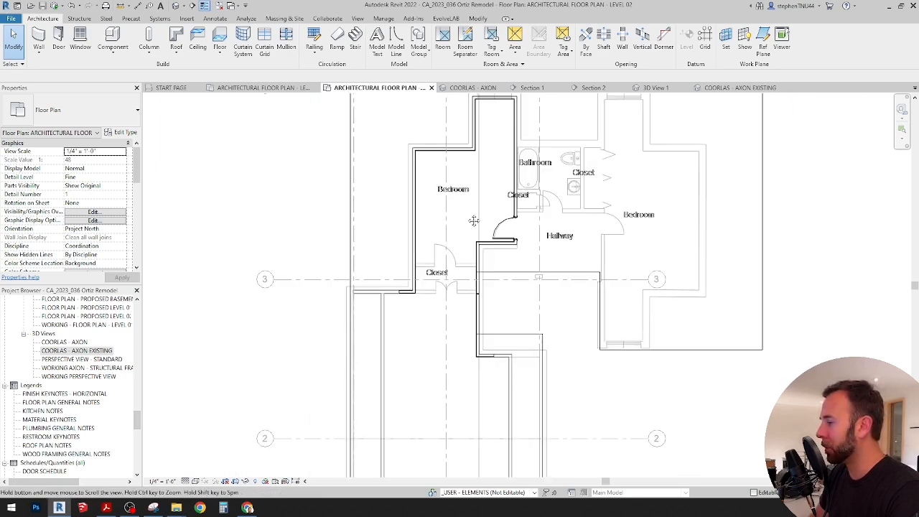
middle_drag(474, 221, 466, 245)
scroll(464, 244, up, 1)
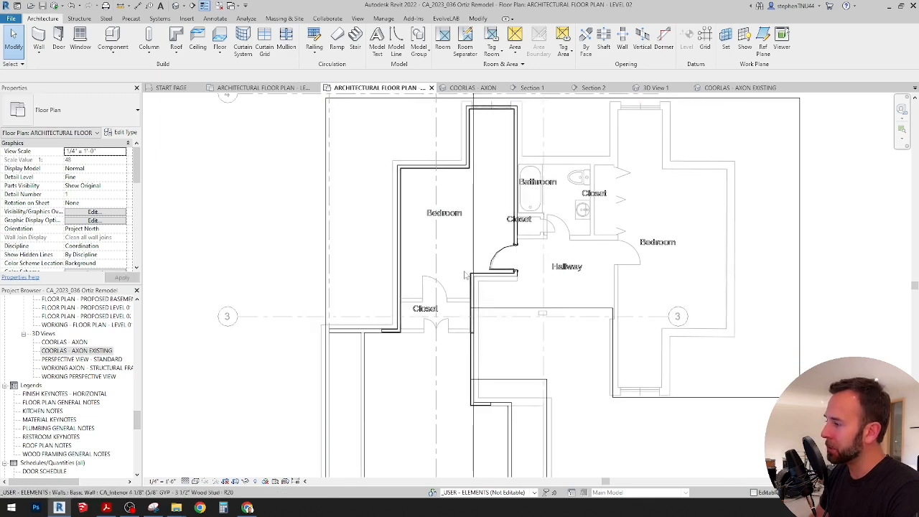
middle_drag(437, 309, 446, 307)
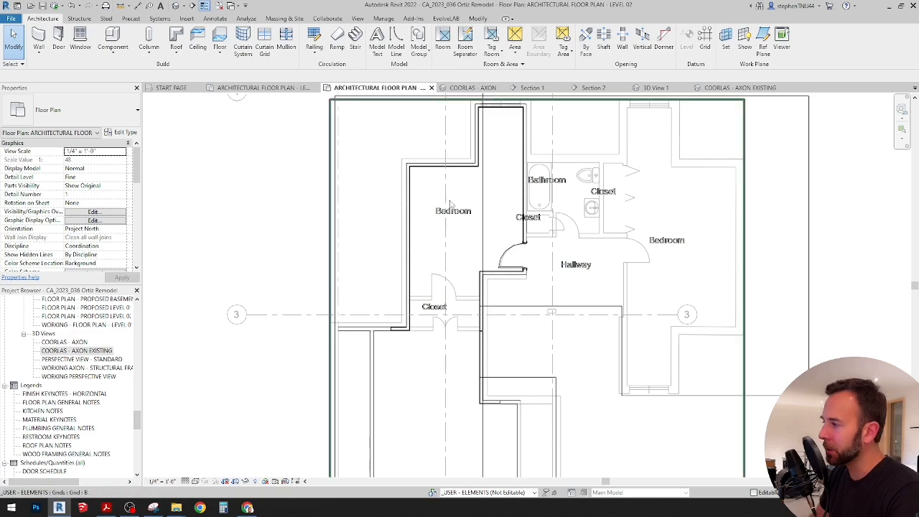
scroll(442, 215, down, 2)
middle_drag(442, 215, 445, 244)
scroll(475, 215, up, 3)
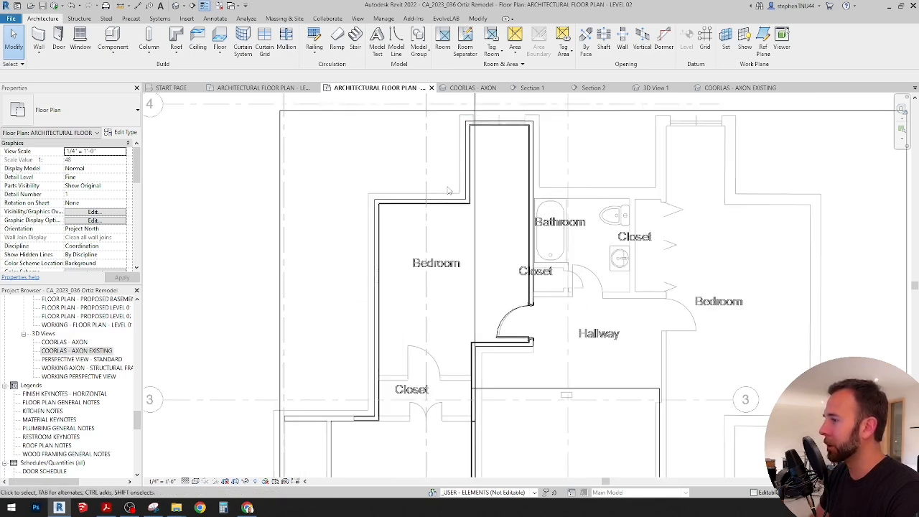
scroll(481, 211, down, 1)
middle_drag(487, 227, 480, 248)
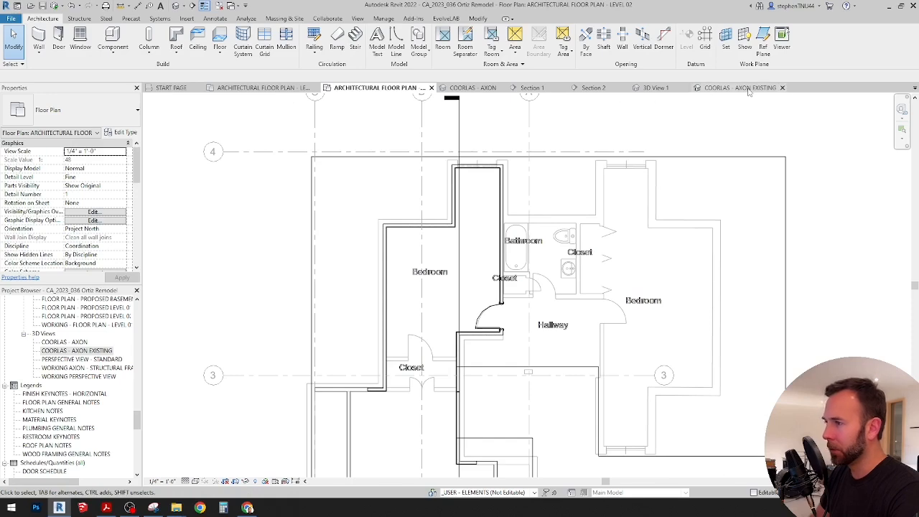
Set the phase filter of the COORLAS - AXON 3D view to Show Complete
click(487, 88)
shift+middle_drag(545, 236, 681, 242)
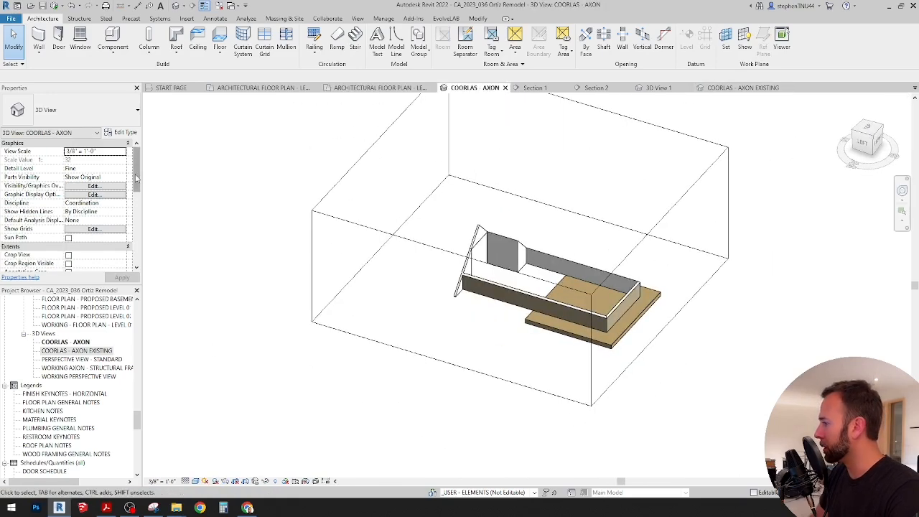
drag(137, 177, 133, 257)
click(125, 249)
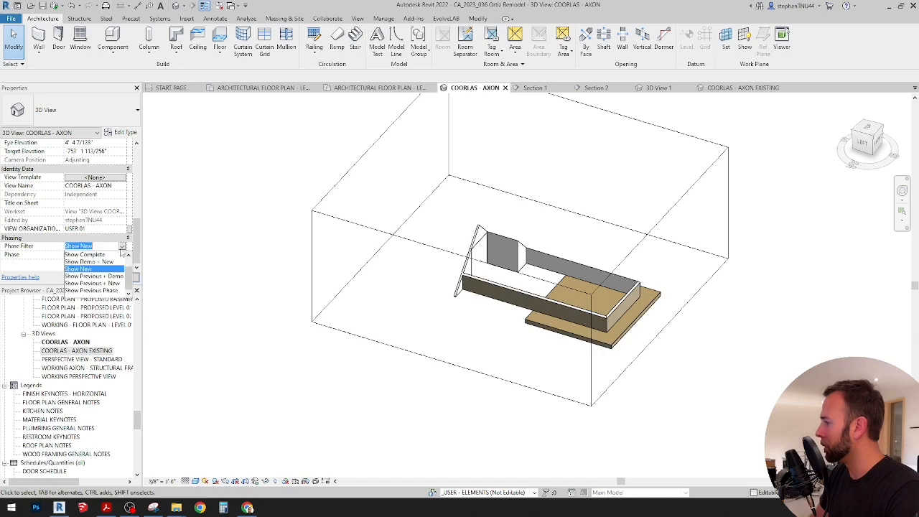
click(90, 264)
Start a roof by footprint for the dormer on the back roof slope, with CEILING LEVEL 02 as its base level
shift+middle_drag(465, 350, 636, 323)
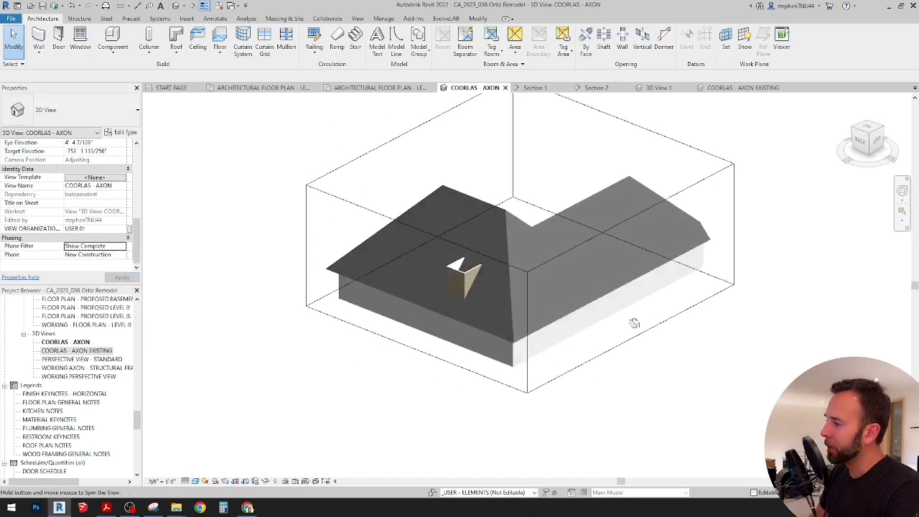
scroll(477, 260, up, 5)
shift+middle_drag(485, 309, 499, 336)
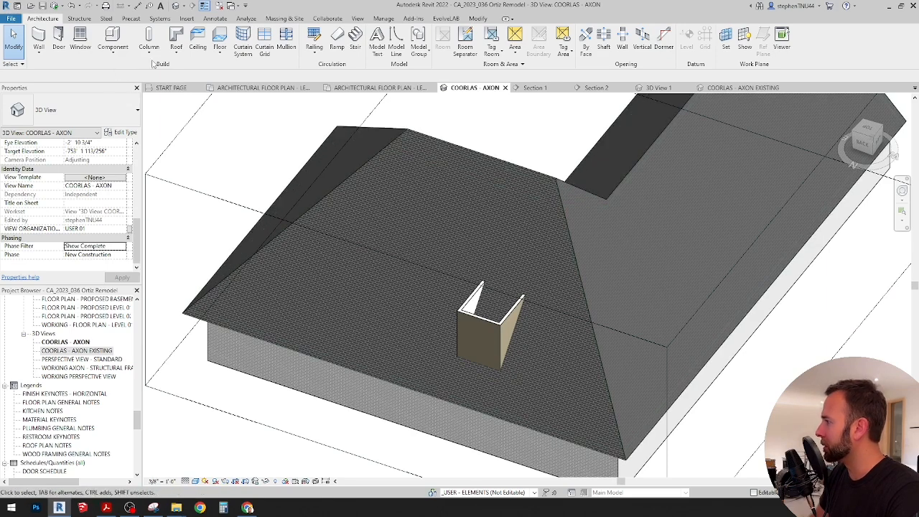
click(176, 53)
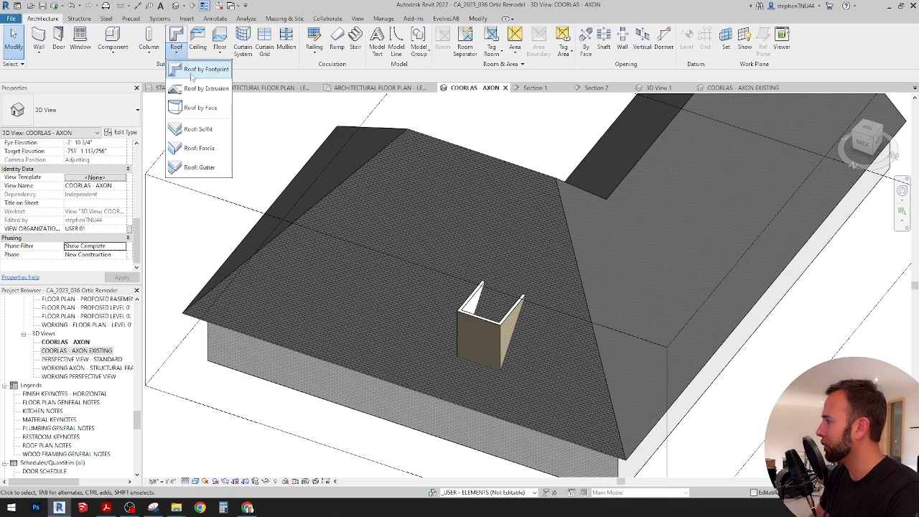
click(198, 70)
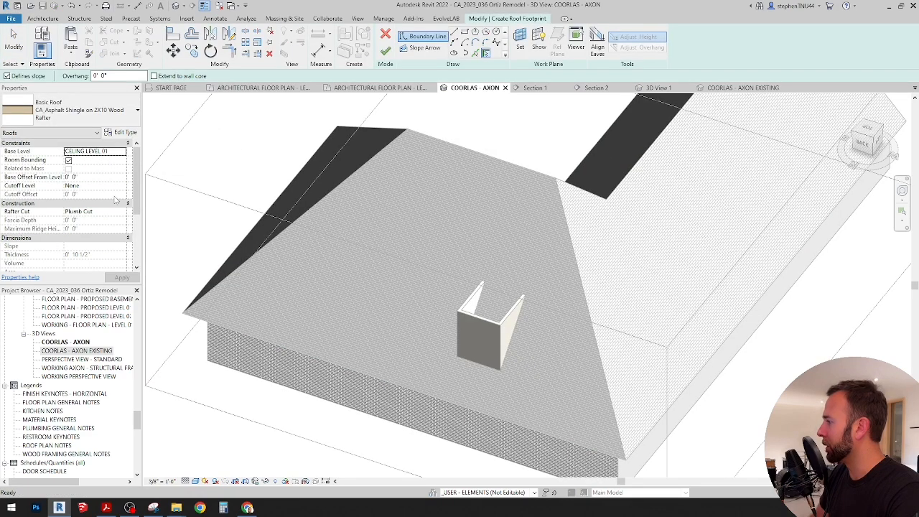
click(123, 152)
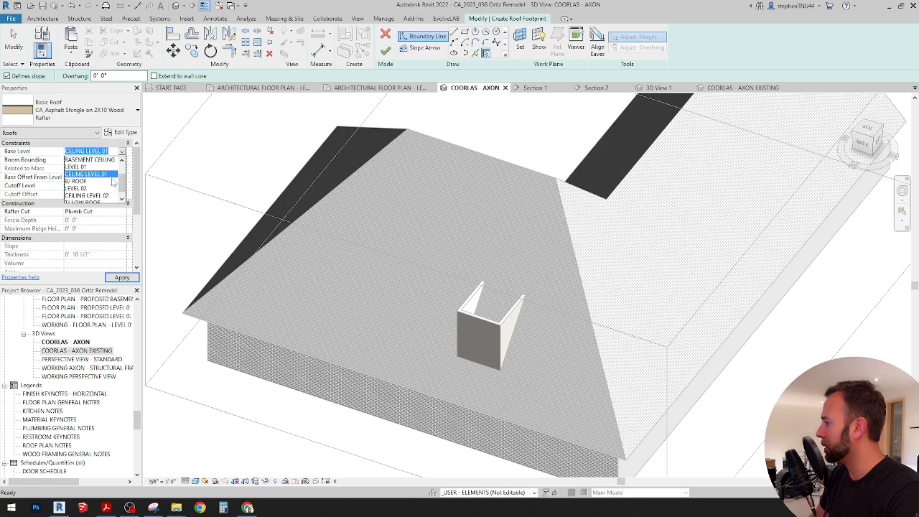
scroll(113, 184, down, 1)
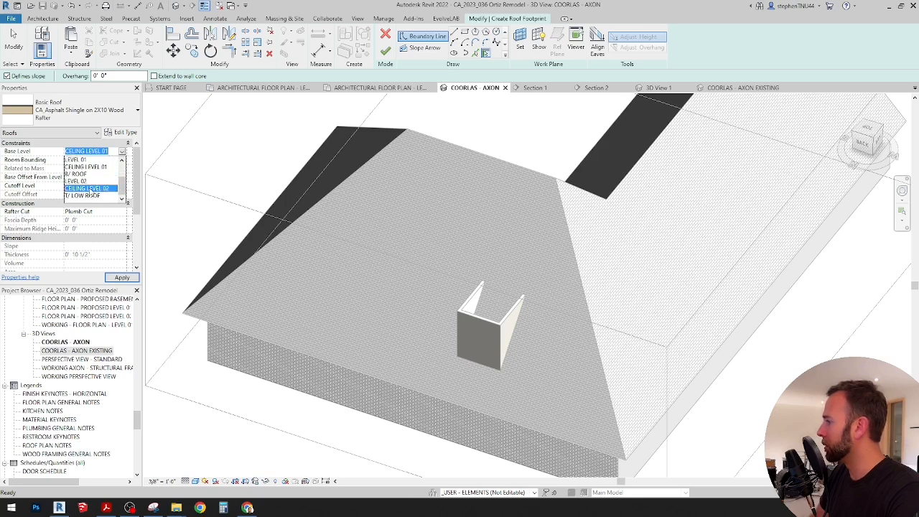
click(86, 188)
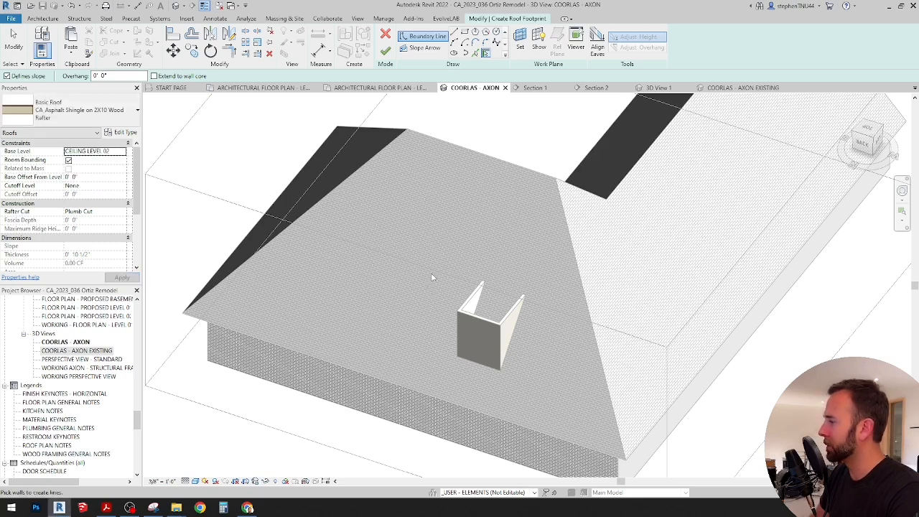
Pick the outer edges of the dormer's front and side walls as slope-defining boundary lines of the roof footprint
click(475, 55)
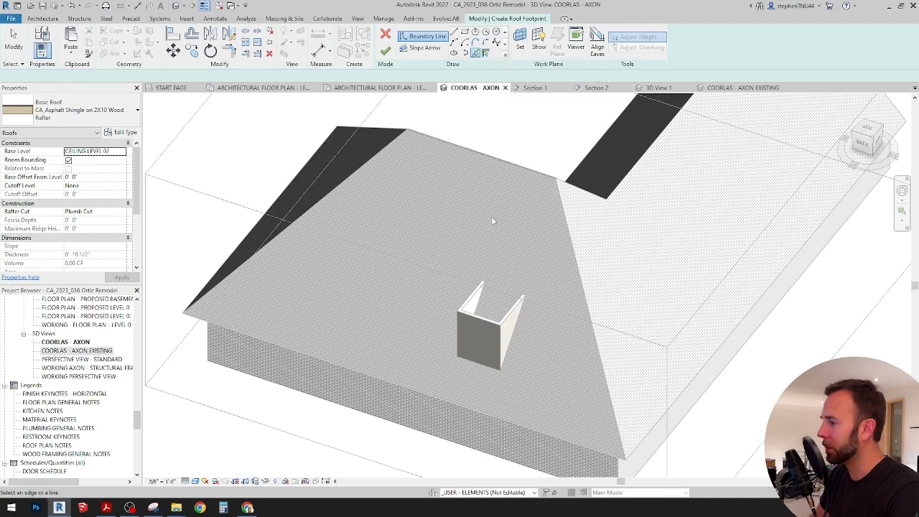
scroll(512, 314, up, 5)
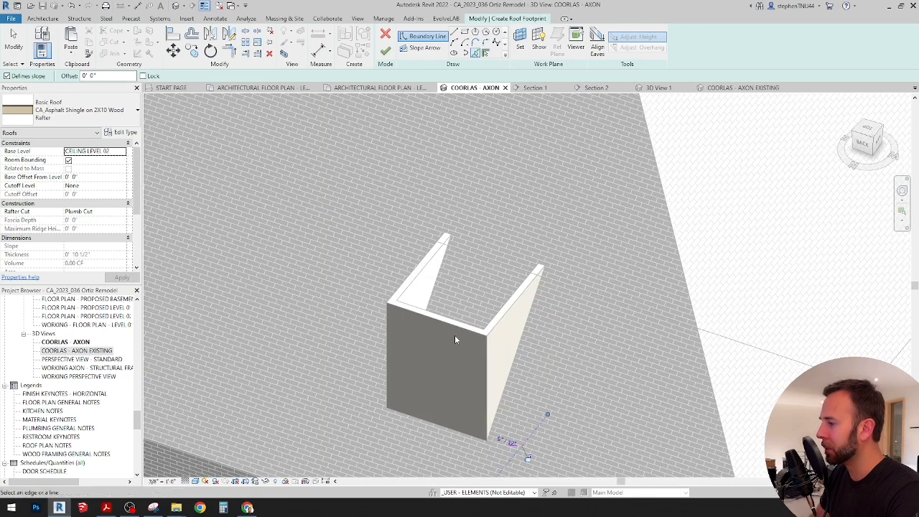
click(423, 263)
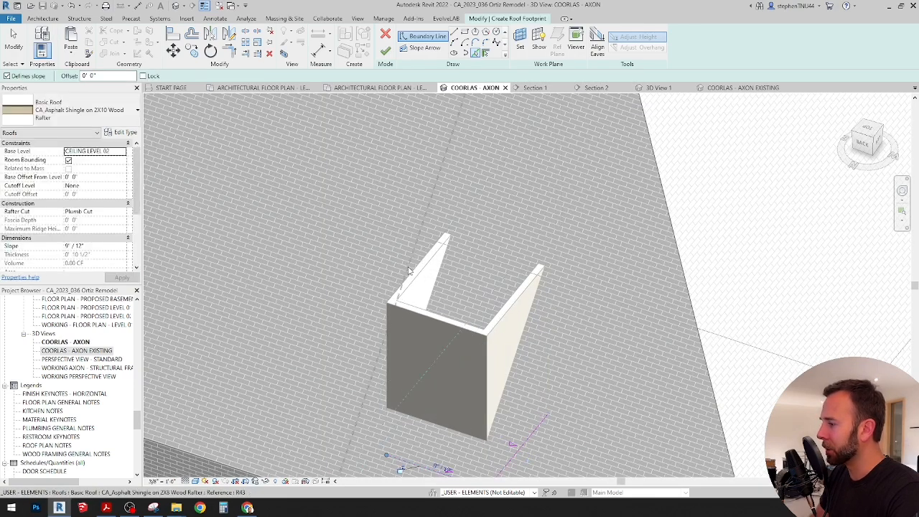
click(409, 274)
scroll(457, 255, down, 2)
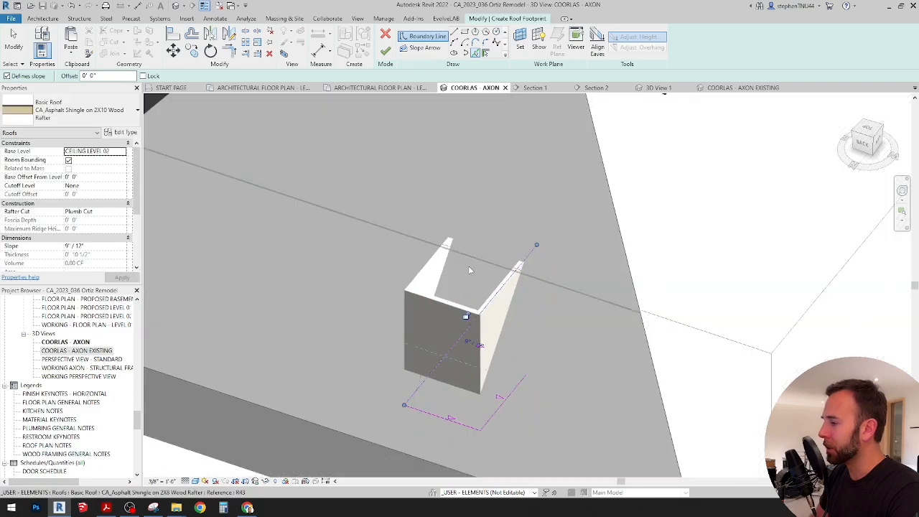
Close the roof footprint with a line across the dormer's open back and trim the overlong side line to it
mouse_move(468, 266)
shift+middle_down()
mouse_move(465, 287)
mouse_move(348, 432)
mouse_move(409, 345)
mouse_move(419, 309)
mouse_move(469, 343)
mouse_move(440, 438)
shift+middle_up()
click(428, 399)
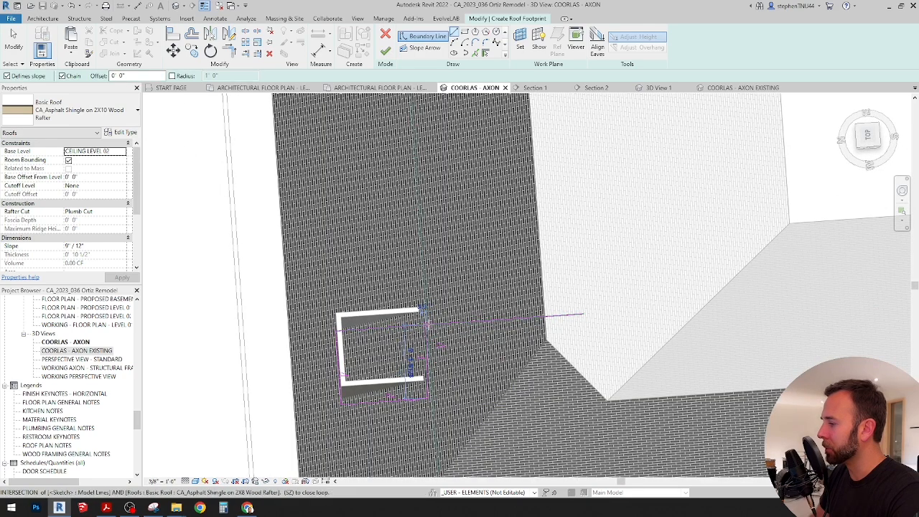
scroll(423, 323, up, 2)
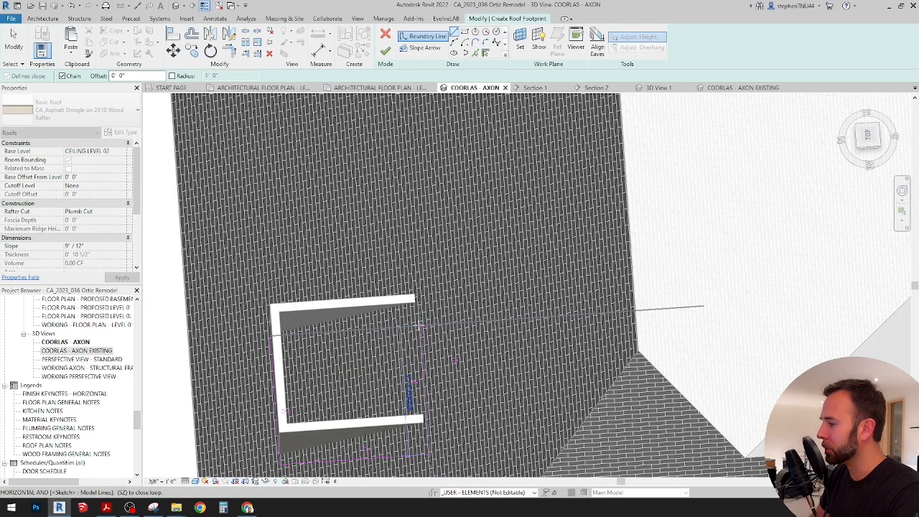
key(Escape)
key(Escape)
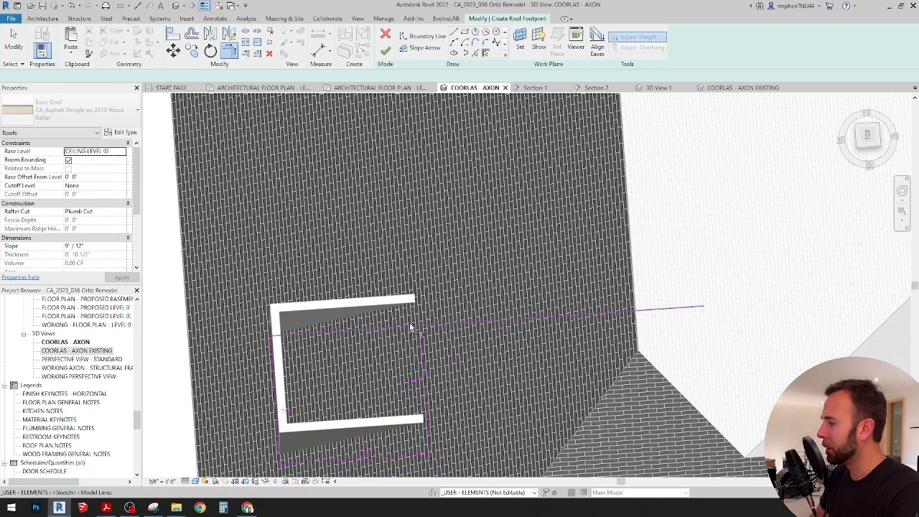
click(412, 328)
scroll(420, 339, down, 3)
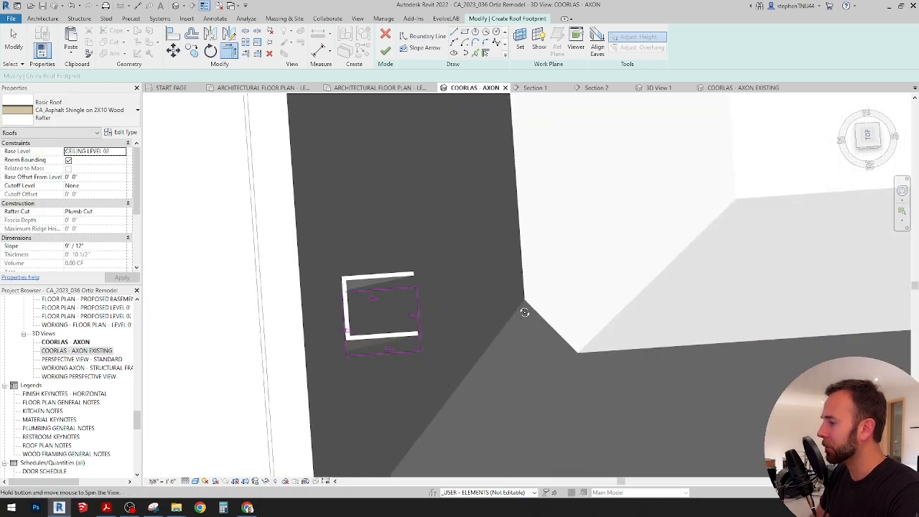
Turn off the slope definition for the footprint line across the dormer's back
shift+middle_drag(523, 311, 540, 307)
key(Escape)
scroll(476, 323, up, 1)
click(480, 305)
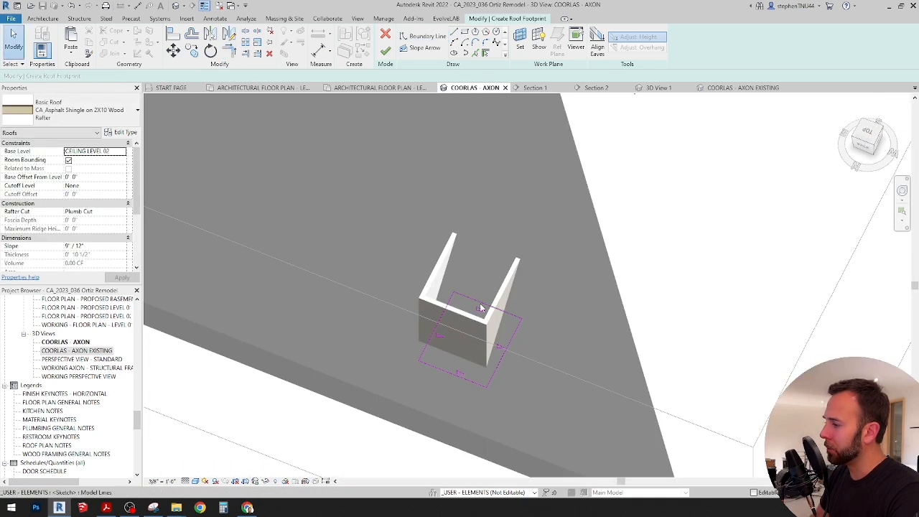
key(Delete)
click(511, 310)
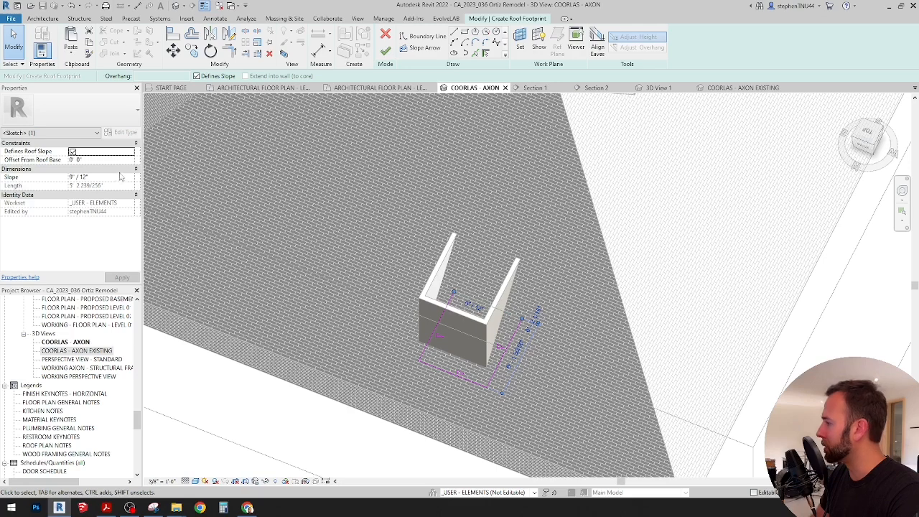
click(72, 152)
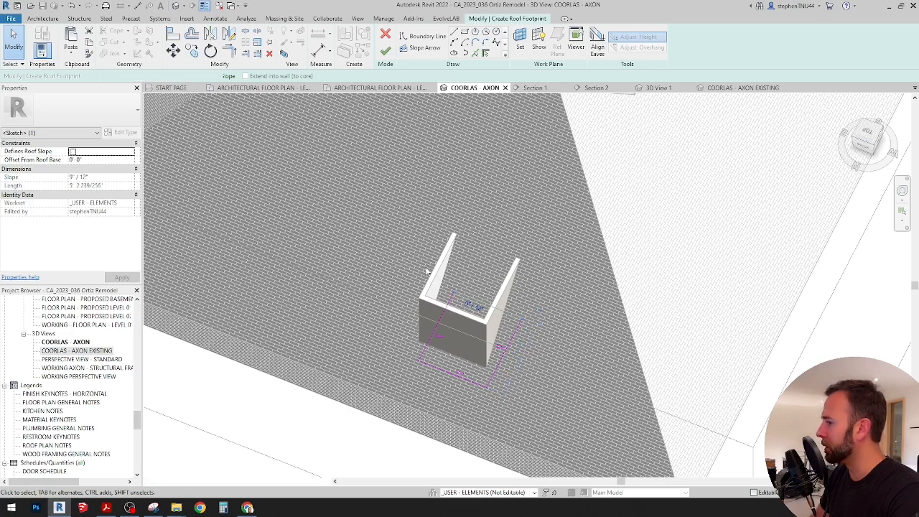
Set the dormer roof's slope to 13" / 12" and finish the footprint
scroll(427, 409, down, 3)
scroll(421, 417, up, 2)
shift+middle_drag(497, 415, 489, 359)
click(489, 358)
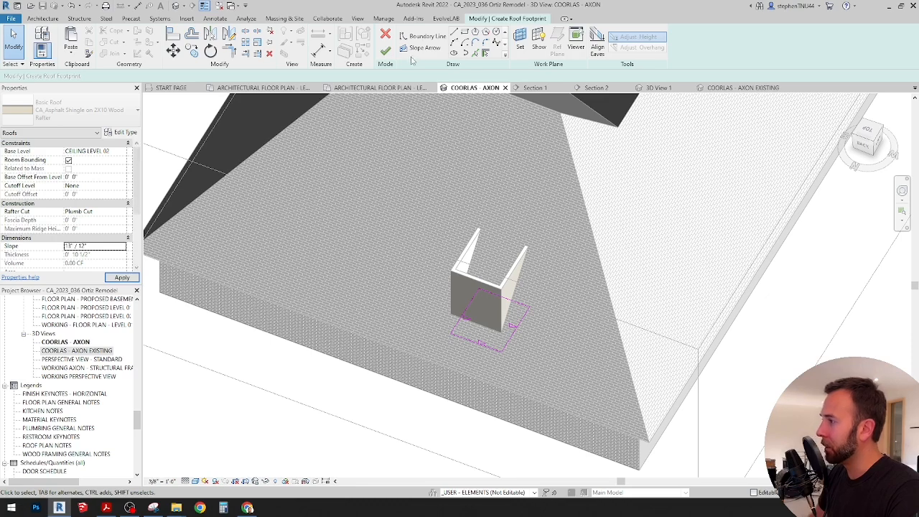
click(386, 51)
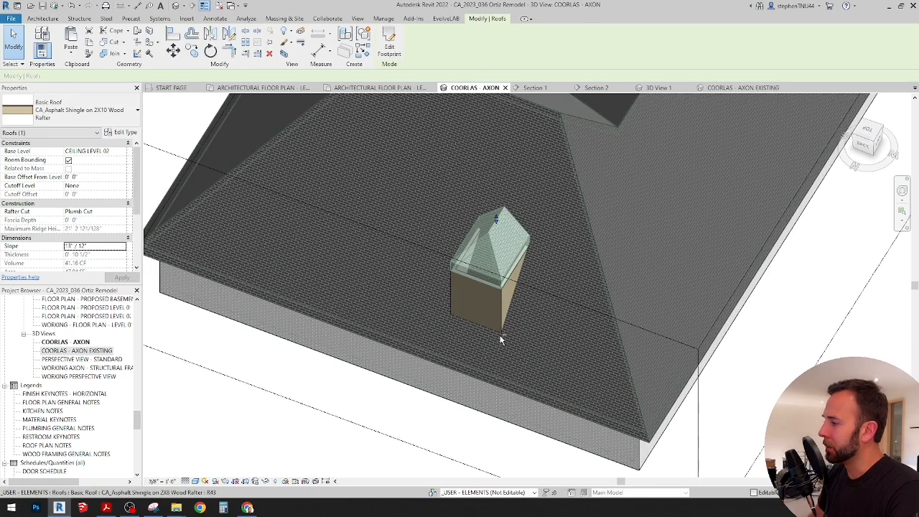
Change the new dormer roof's rafter cut to Two Cut - Plumb
shift+middle_drag(501, 340, 431, 226)
mouse_move(505, 257)
shift+middle_down()
mouse_move(531, 278)
mouse_move(495, 267)
shift+middle_up()
click(122, 212)
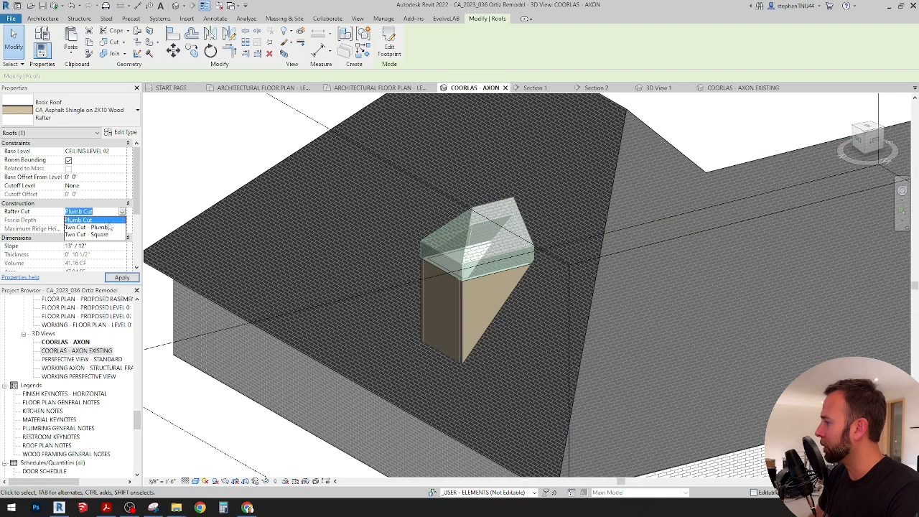
click(93, 226)
scroll(493, 276, up, 2)
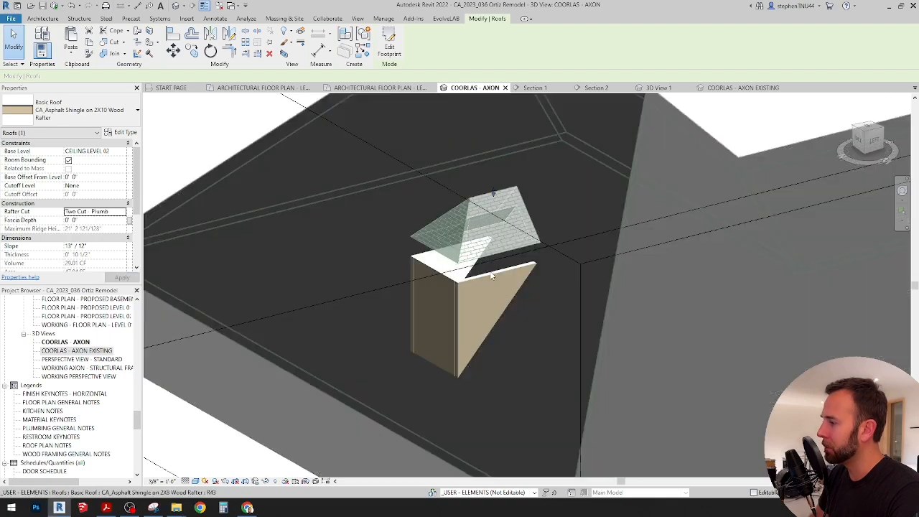
shift+middle_drag(490, 272, 519, 258)
key(Escape)
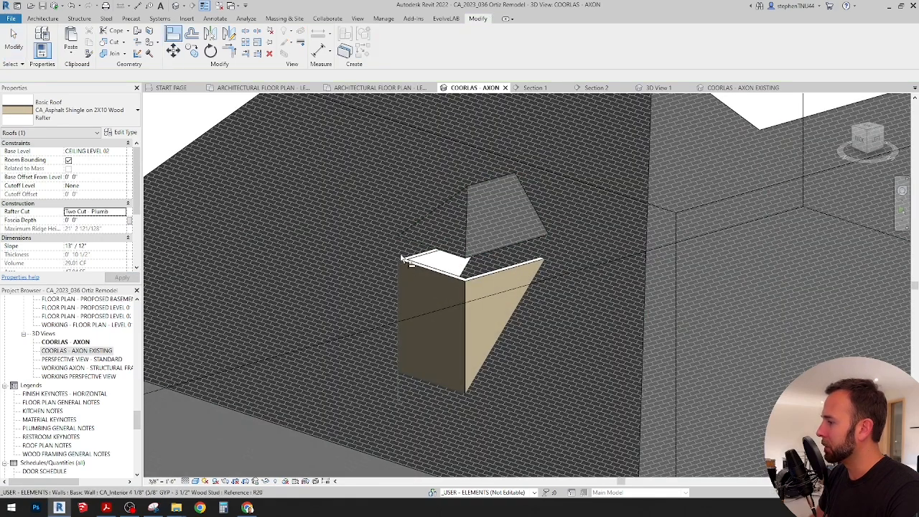
Try to align the dormer roof with the top edge of the dormer's front wall
scroll(413, 267, up, 2)
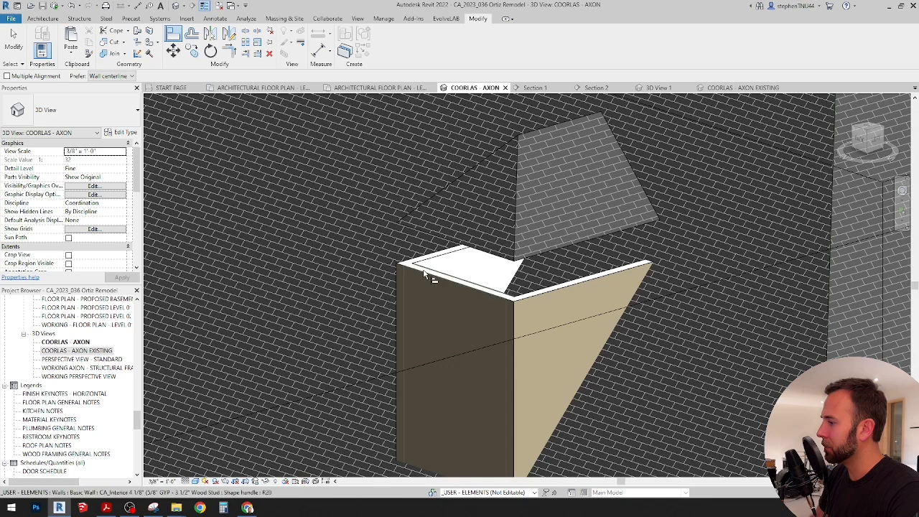
click(423, 271)
click(450, 238)
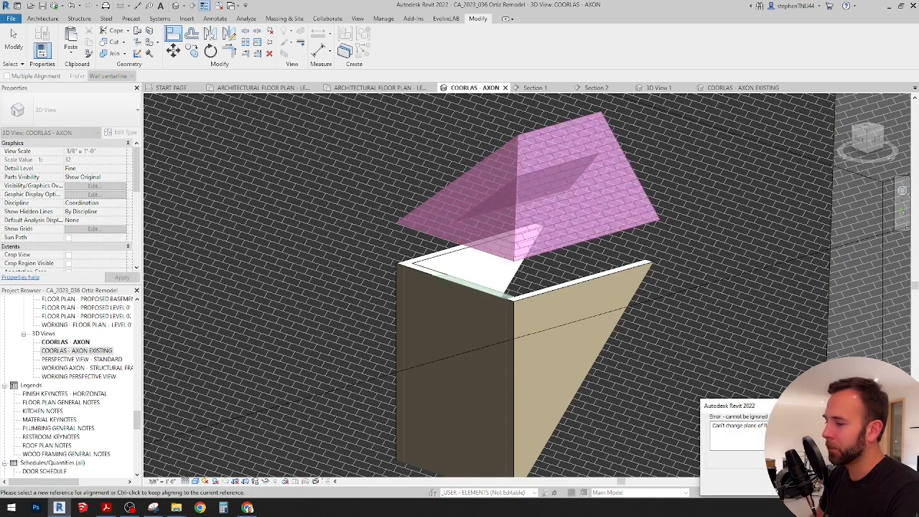
key(Escape)
key(Escape)
Align the dormer roof's lower edge with the top face of the dormer's front wall so it sits on the walls
shift+middle_drag(486, 349, 461, 429)
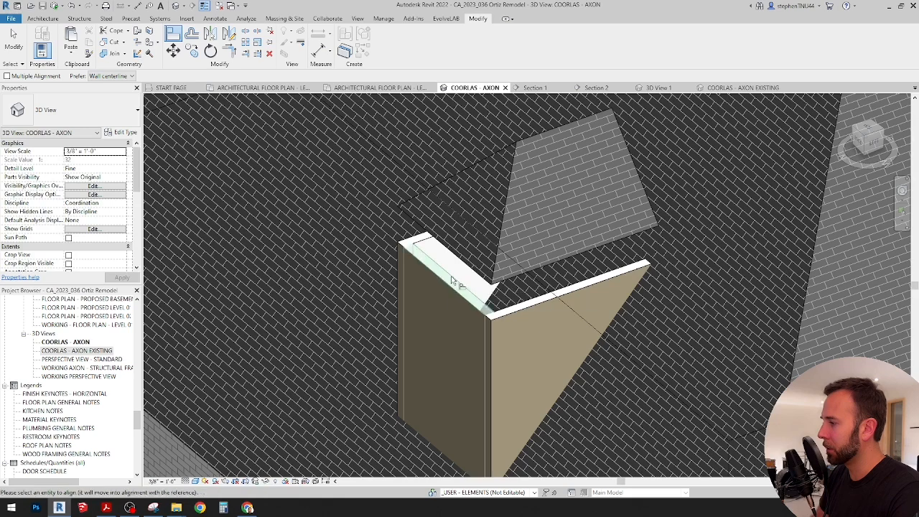
click(457, 257)
scroll(463, 255, down, 3)
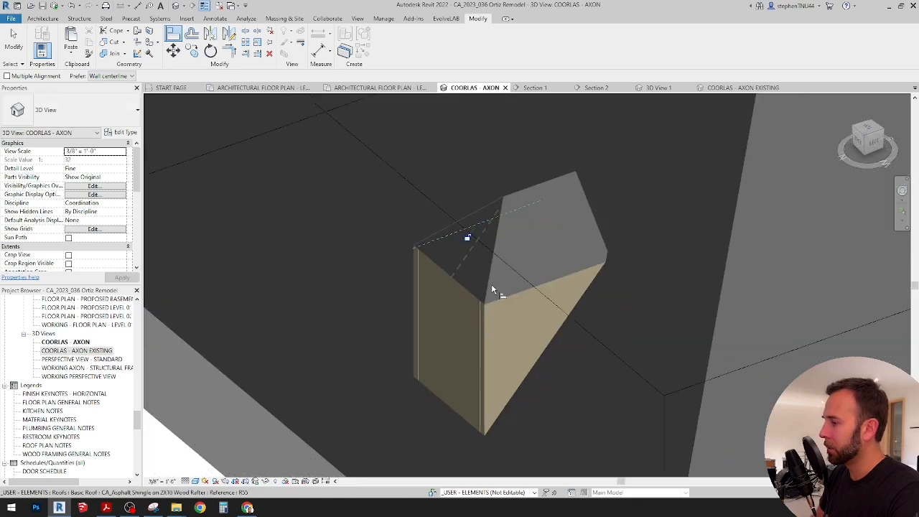
key(Escape)
key(Escape)
Edit the dormer roof's footprint, offset its whole outline outward by 1' 0" without copying, and finish the sketch
click(539, 194)
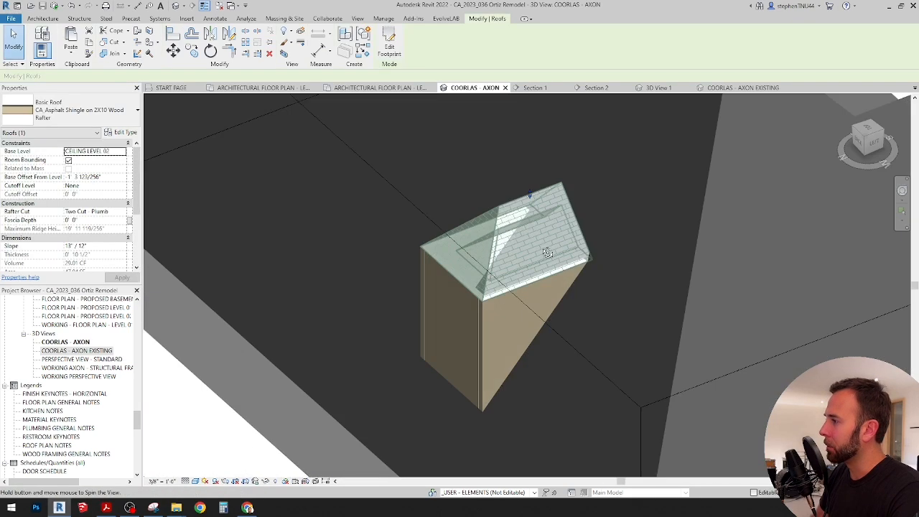
click(388, 43)
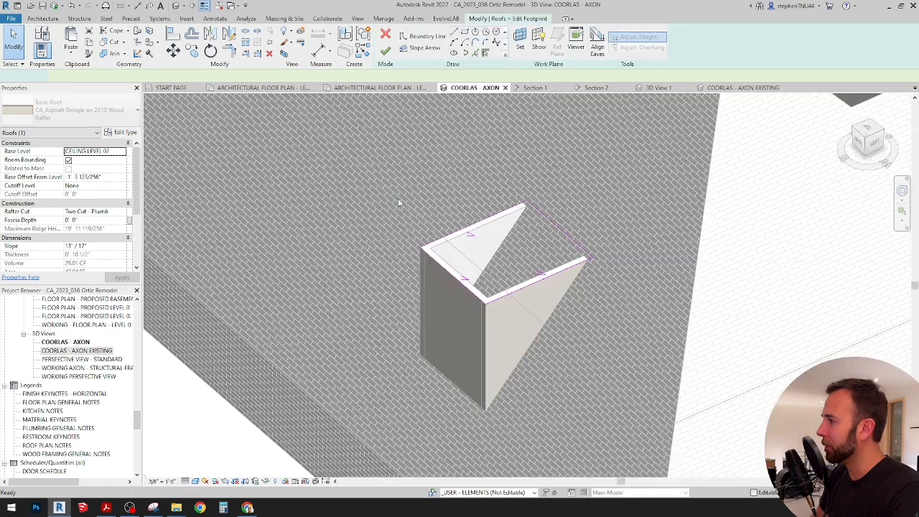
click(248, 507)
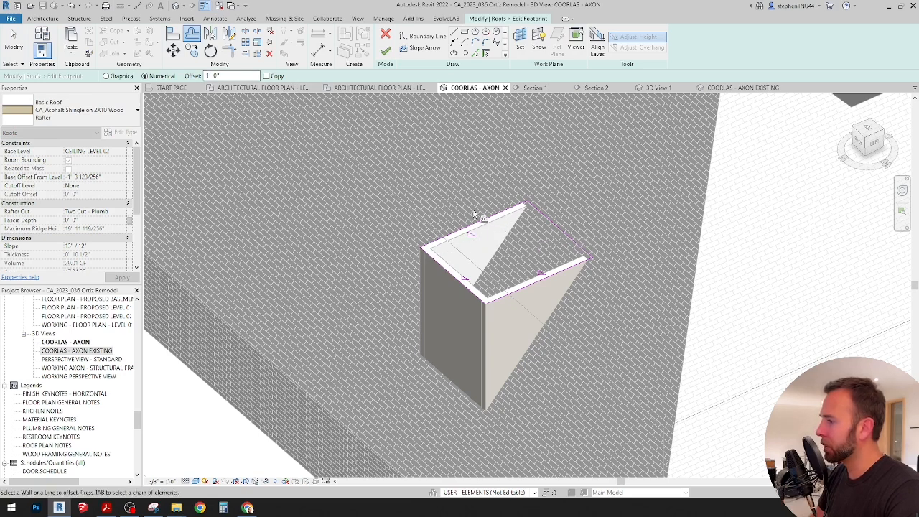
click(481, 222)
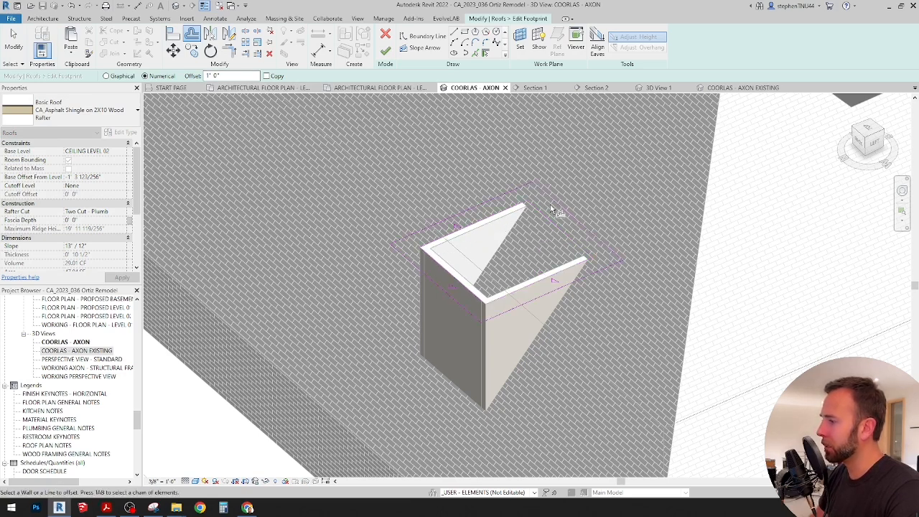
mouse_move(554, 201)
shift+middle_down()
mouse_move(546, 239)
mouse_move(528, 219)
shift+middle_up()
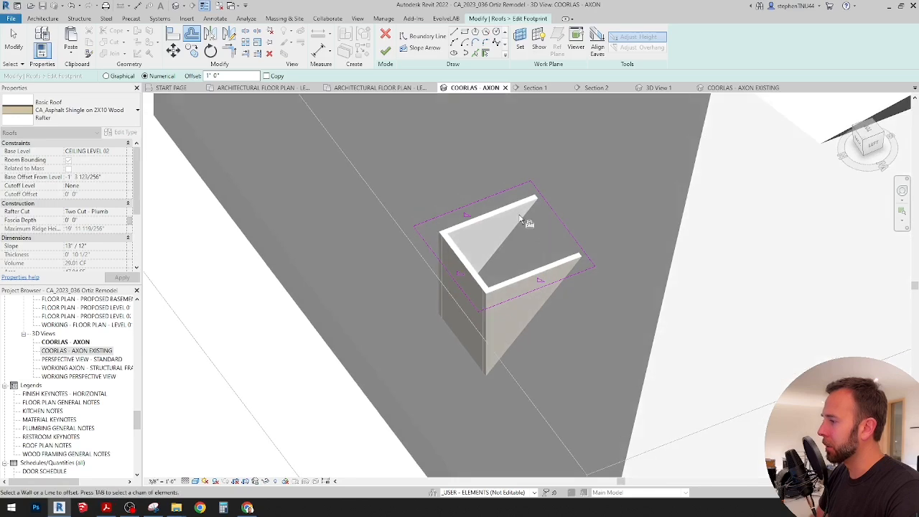
click(385, 51)
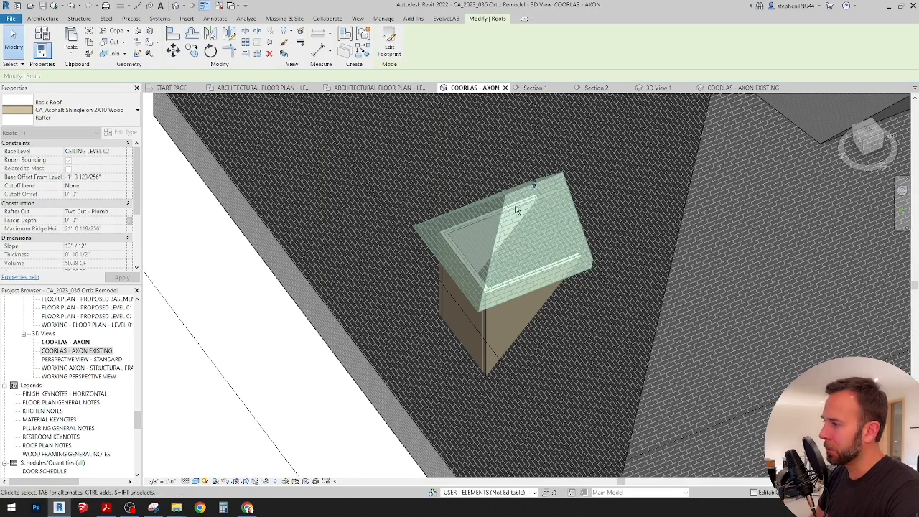
shift+middle_drag(486, 192, 497, 192)
key(Escape)
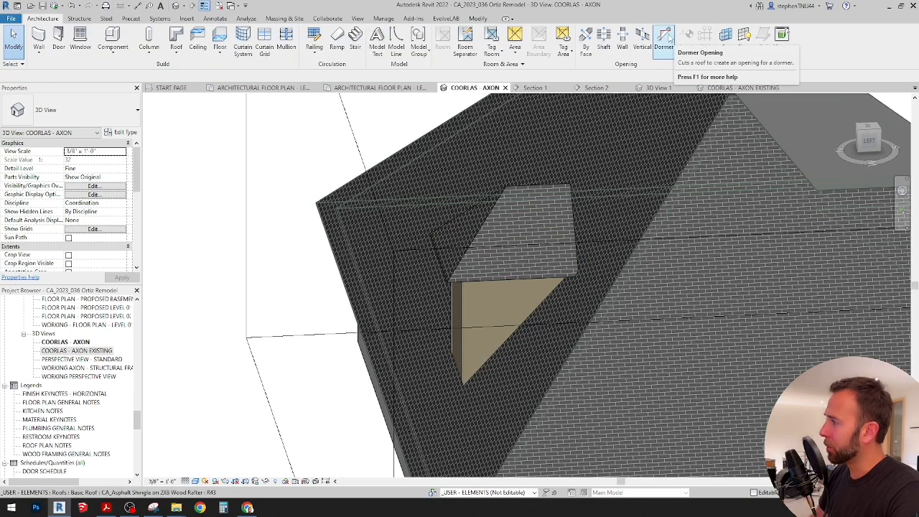
shift+middle_drag(391, 126, 506, 191)
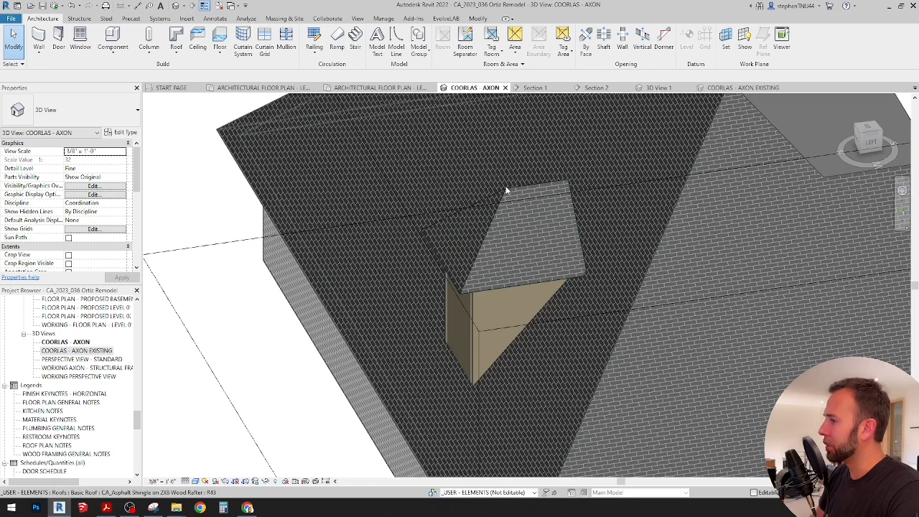
Join the dormer roof's back edge to the main roof's sloping face with Join/Unjoin Roof
click(479, 19)
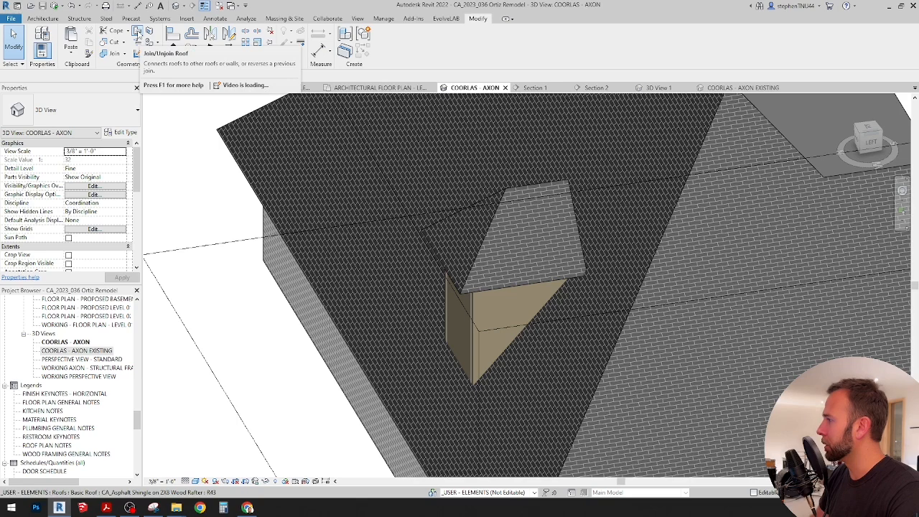
click(528, 189)
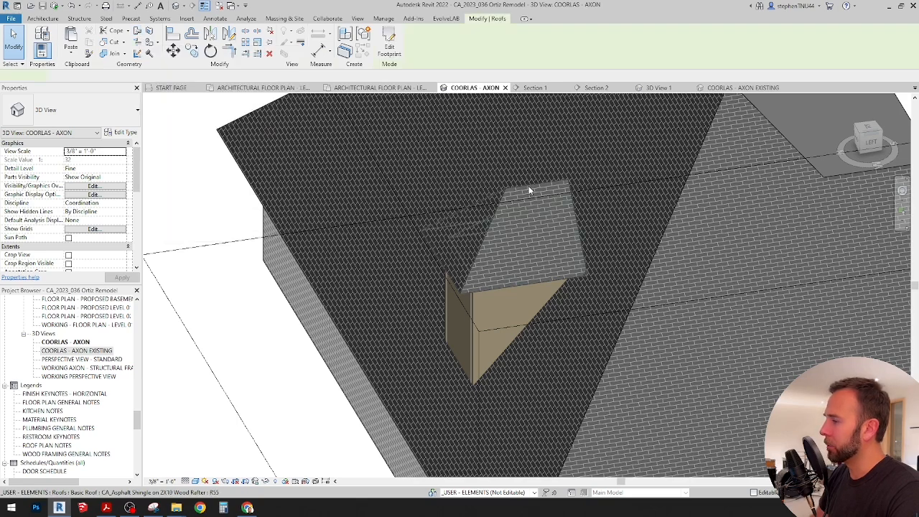
shift+middle_drag(535, 267, 634, 251)
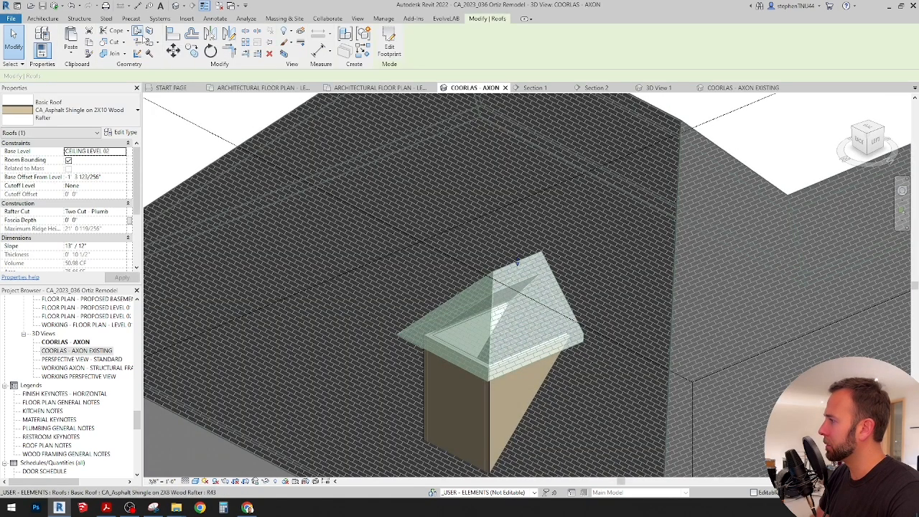
click(139, 32)
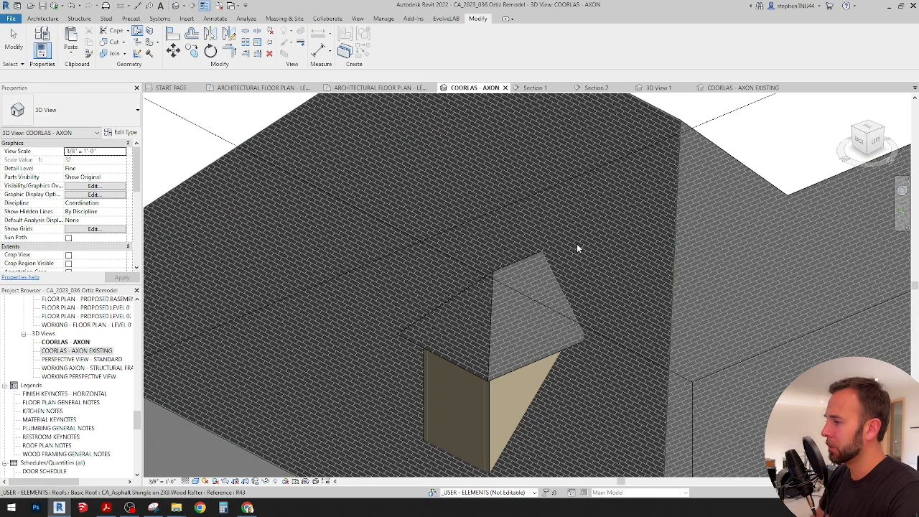
click(546, 271)
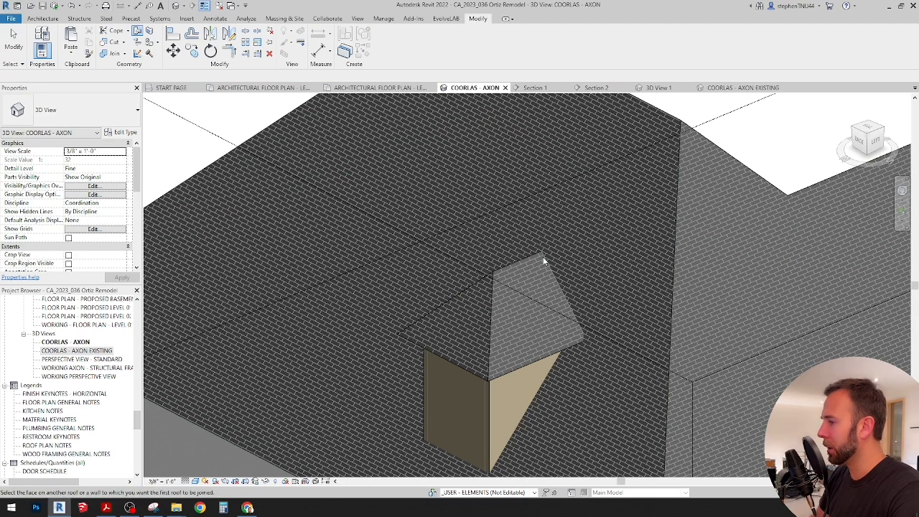
click(663, 115)
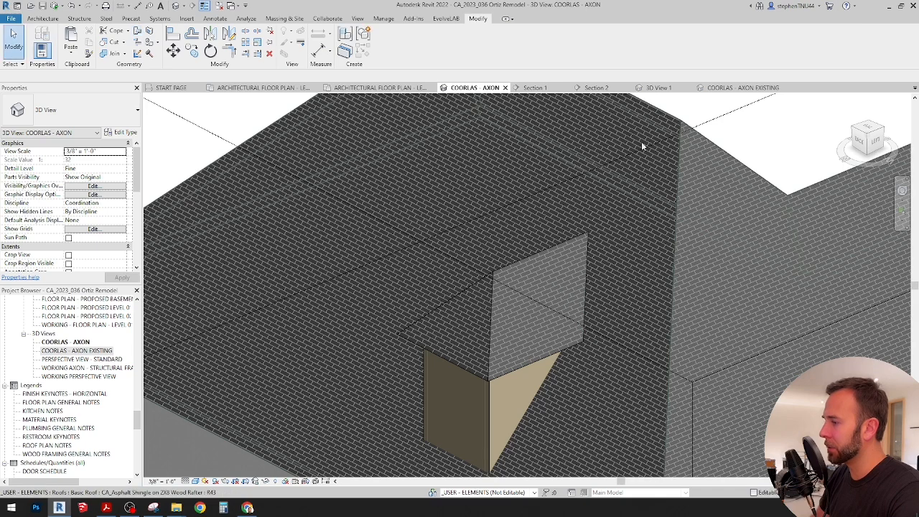
Cut through the dormer with the section box to inspect the main roof beneath it, and restore the box
shift+middle_drag(640, 141, 625, 360)
shift+middle_drag(580, 341, 546, 287)
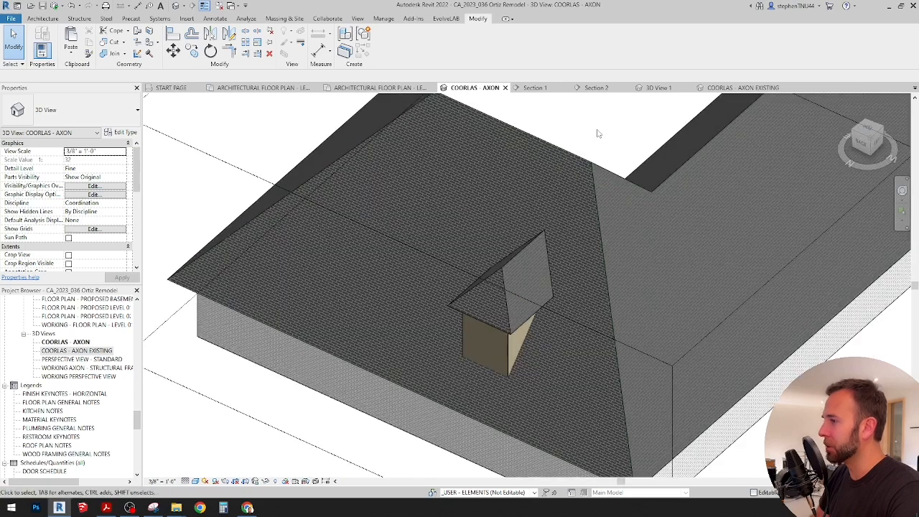
scroll(559, 244, down, 2)
shift+middle_drag(561, 246, 311, 395)
scroll(397, 316, down, 3)
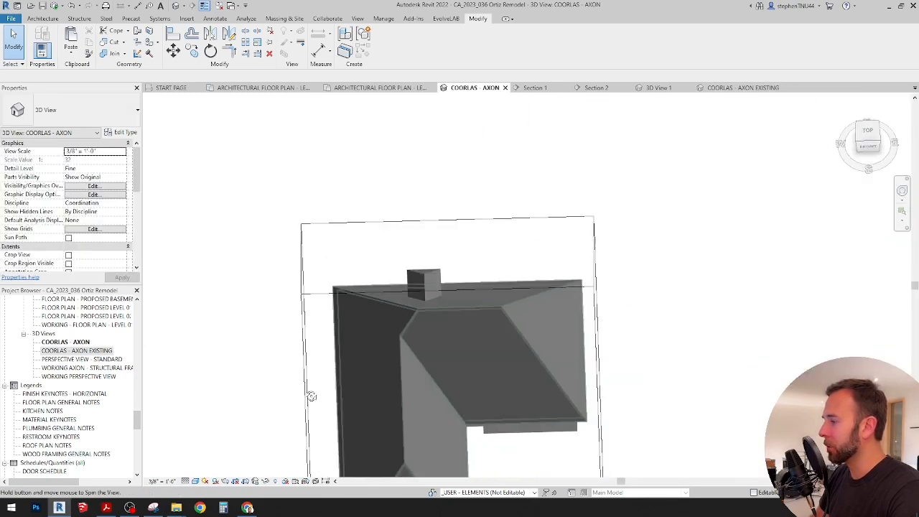
click(302, 248)
scroll(302, 248, down, 1)
shift+middle_drag(302, 250, 309, 312)
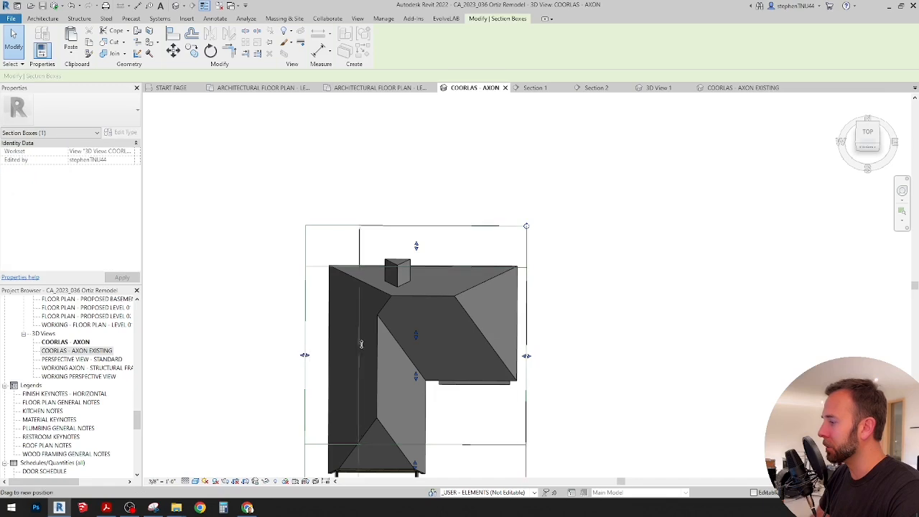
shift+middle_drag(305, 361, 355, 366)
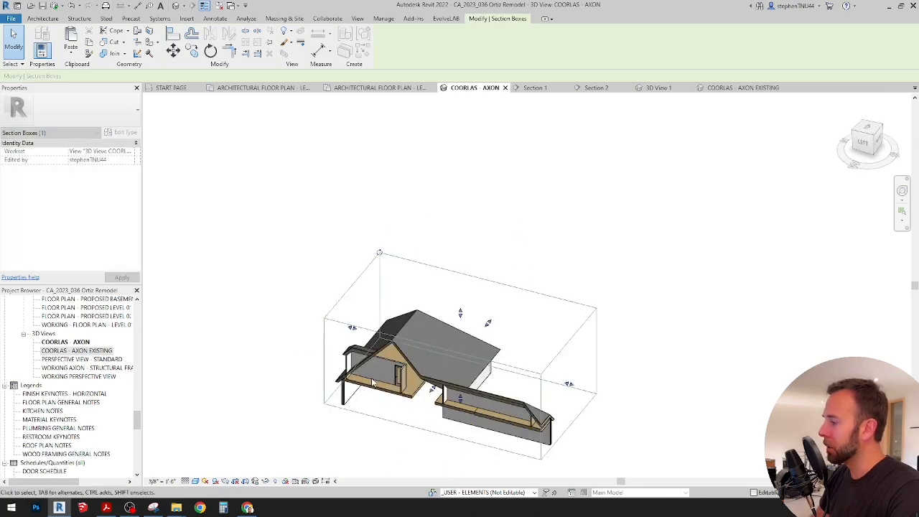
scroll(355, 366, up, 6)
shift+middle_drag(412, 244, 383, 175)
scroll(383, 175, down, 4)
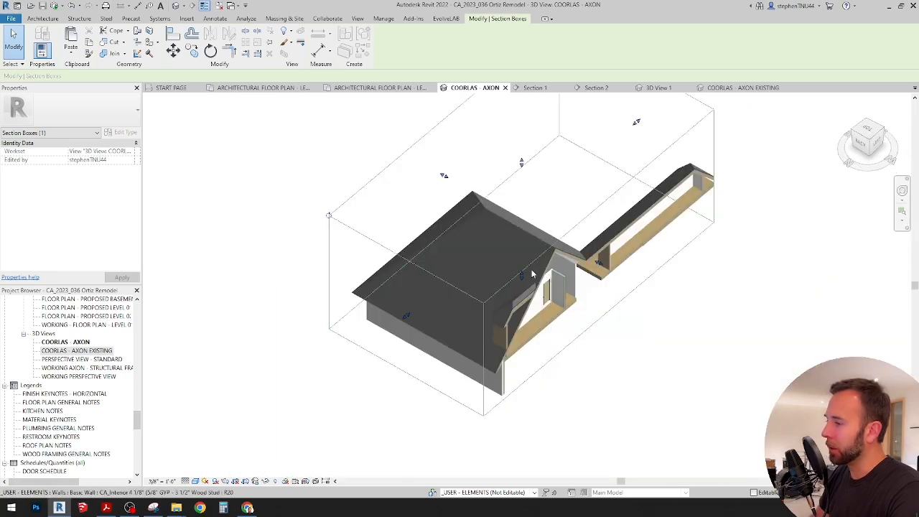
shift+middle_drag(600, 266, 609, 298)
scroll(524, 326, up, 2)
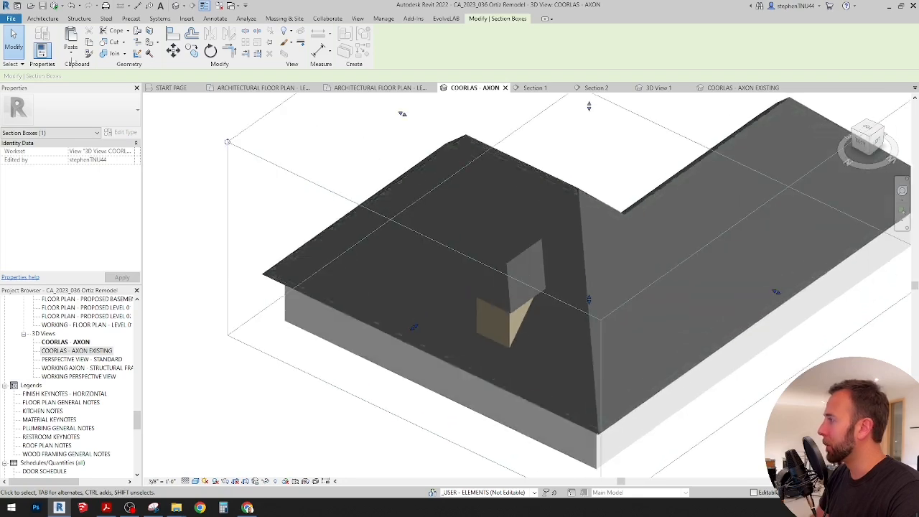
click(153, 152)
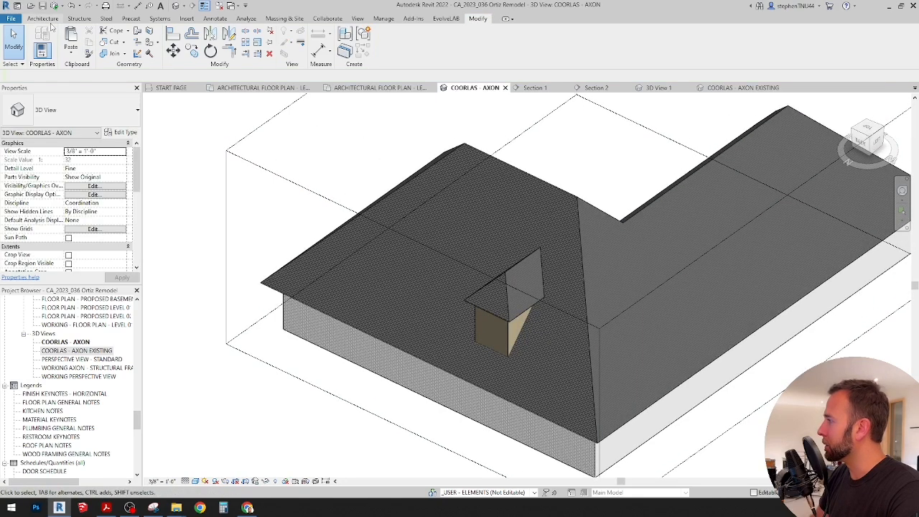
Start a Dormer opening in the main roof and pick the faces of the dormer's two side walls as boundary lines
click(46, 19)
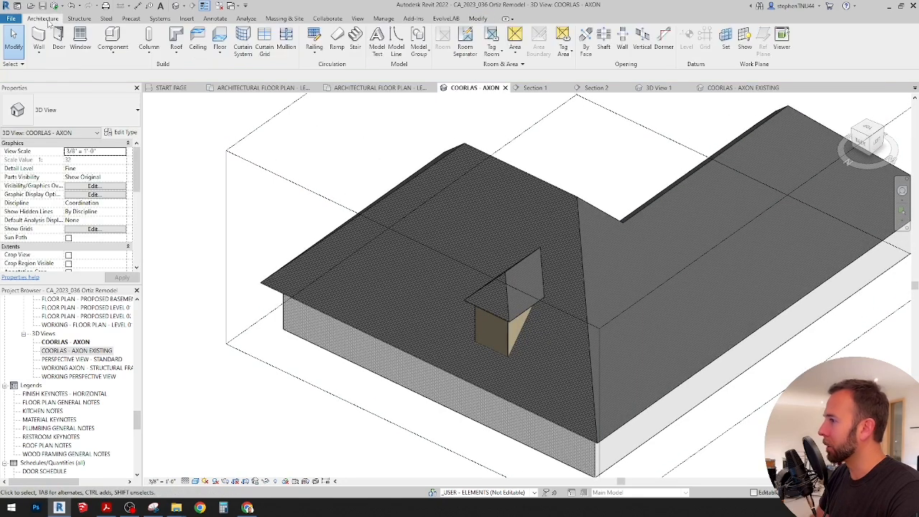
click(663, 38)
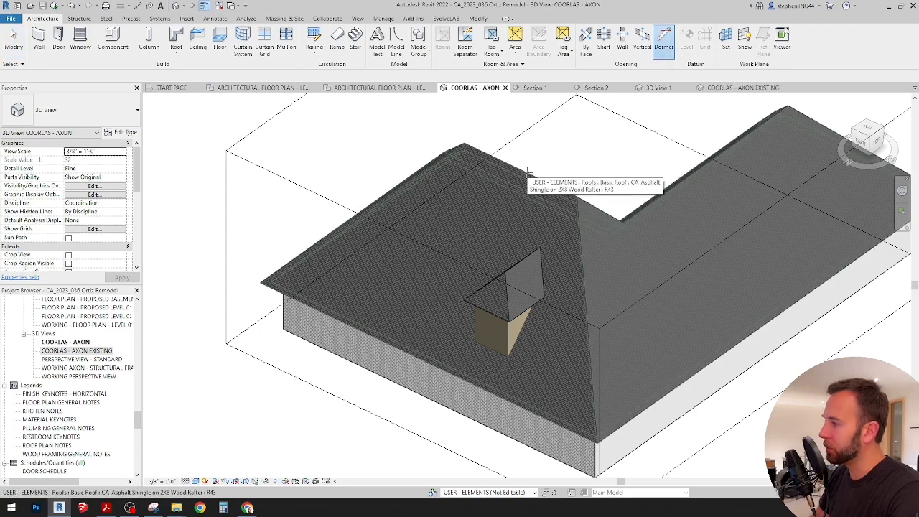
click(552, 279)
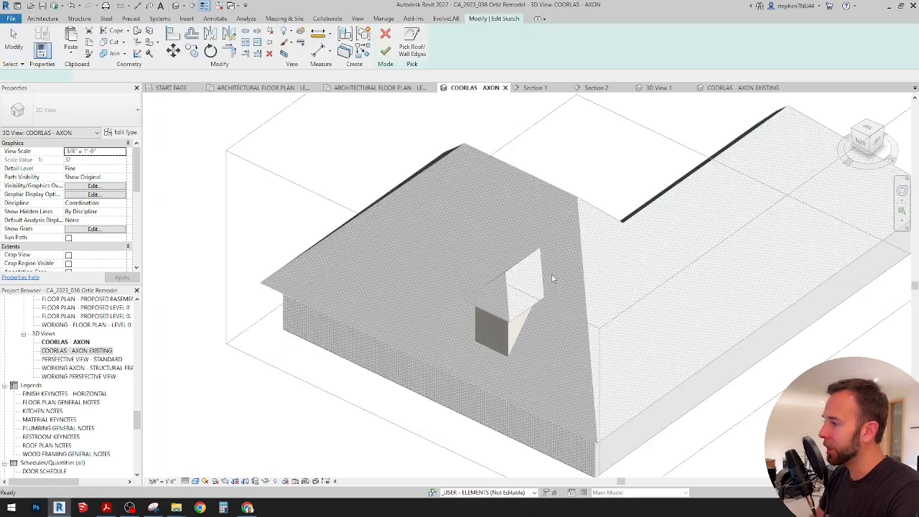
scroll(501, 336, up, 5)
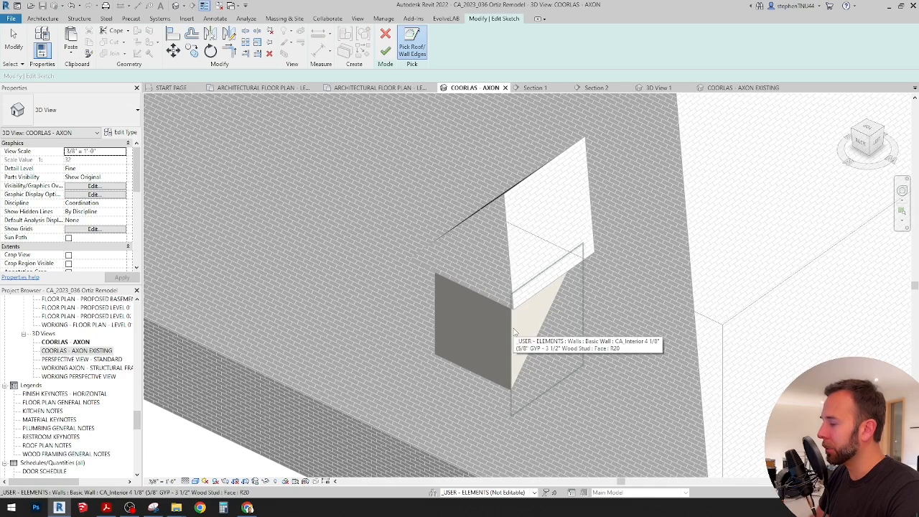
click(535, 339)
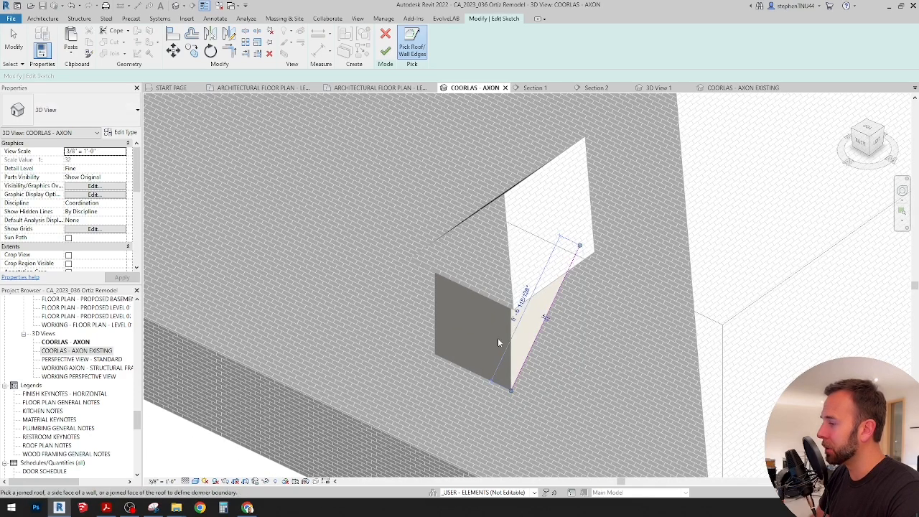
click(444, 355)
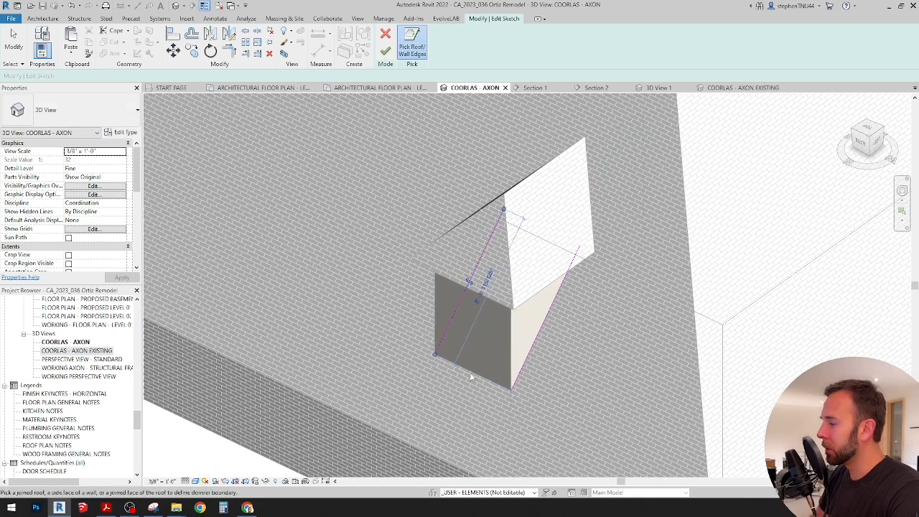
Add the dormer's front wall, picked in the Level 02 floor plan, and the dormer roof to the opening boundary
click(359, 88)
scroll(374, 177, up, 5)
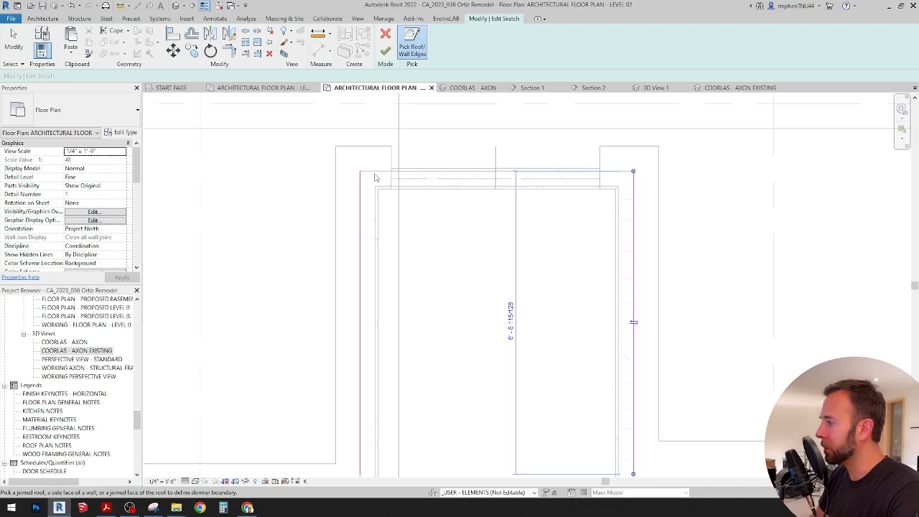
scroll(459, 161, down, 6)
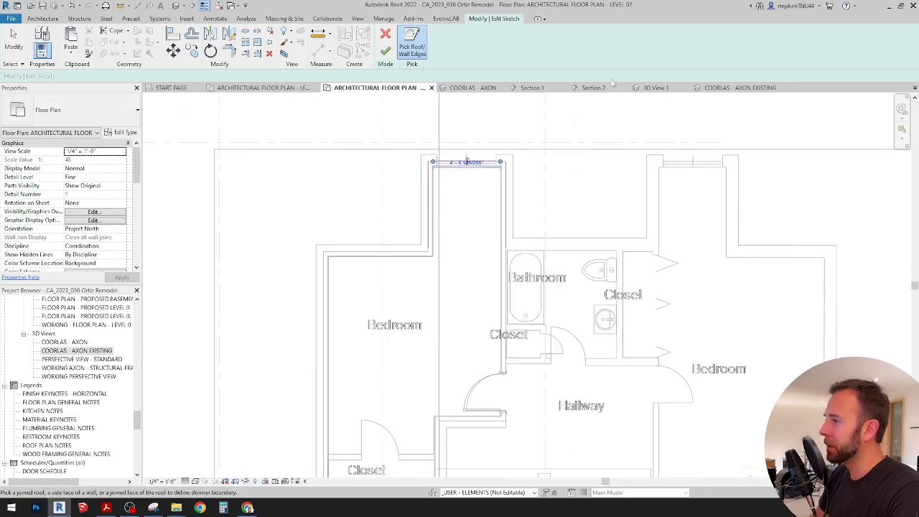
click(477, 87)
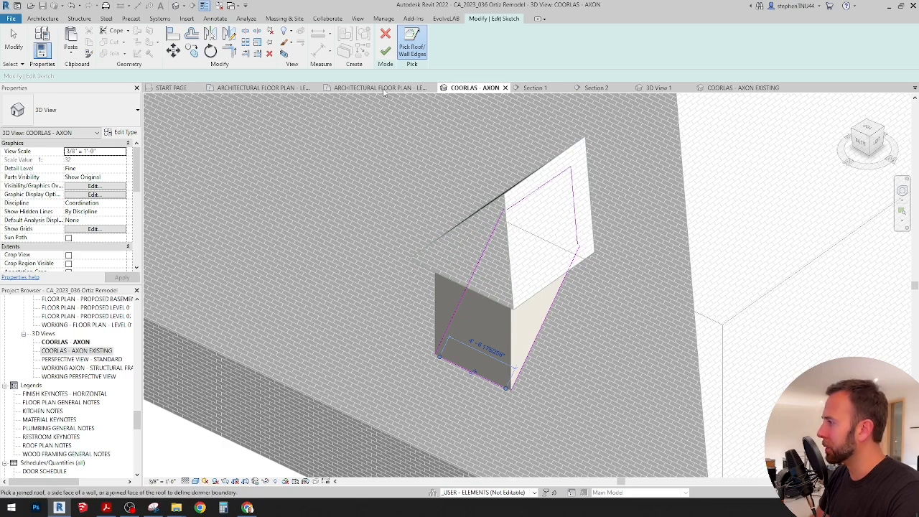
shift+middle_drag(518, 208, 631, 373)
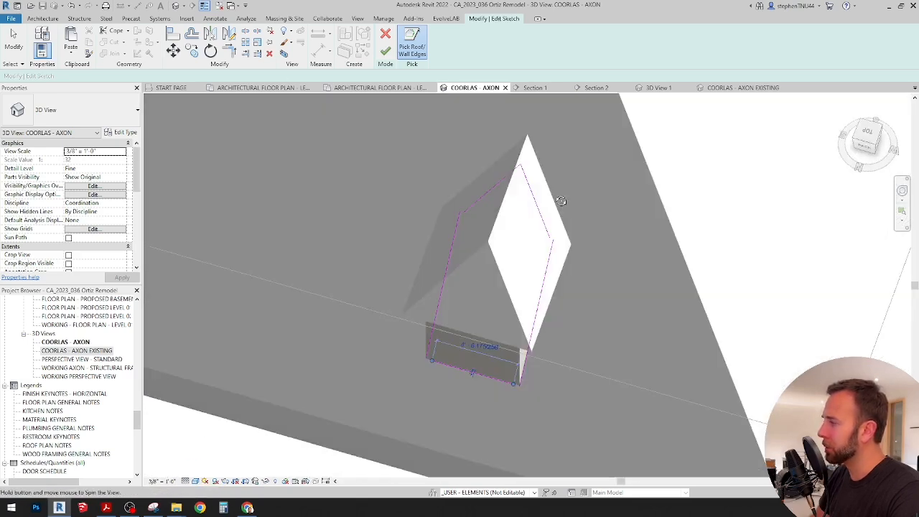
Trim the opening's boundary lines to each other at their corners into a closed loop and finish the dormer opening sketch
click(229, 50)
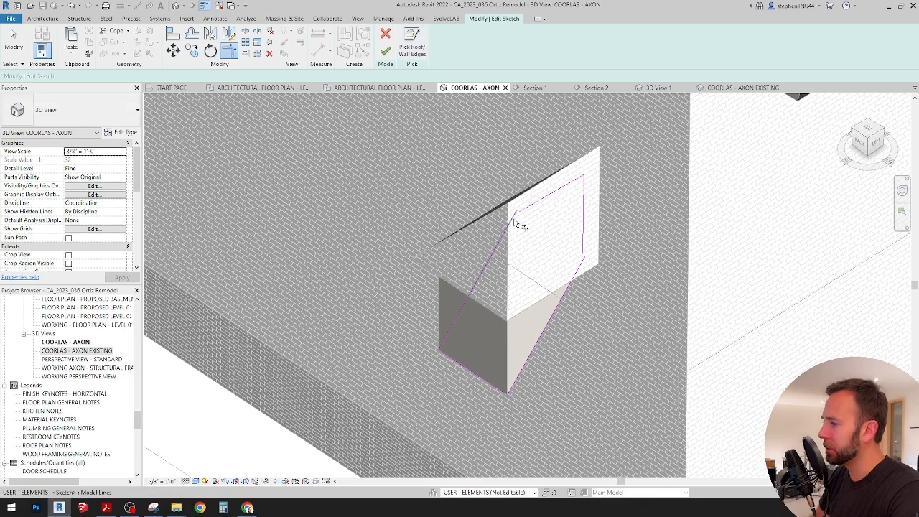
mouse_move(582, 275)
shift+middle_down()
mouse_move(532, 260)
mouse_move(568, 299)
shift+middle_up()
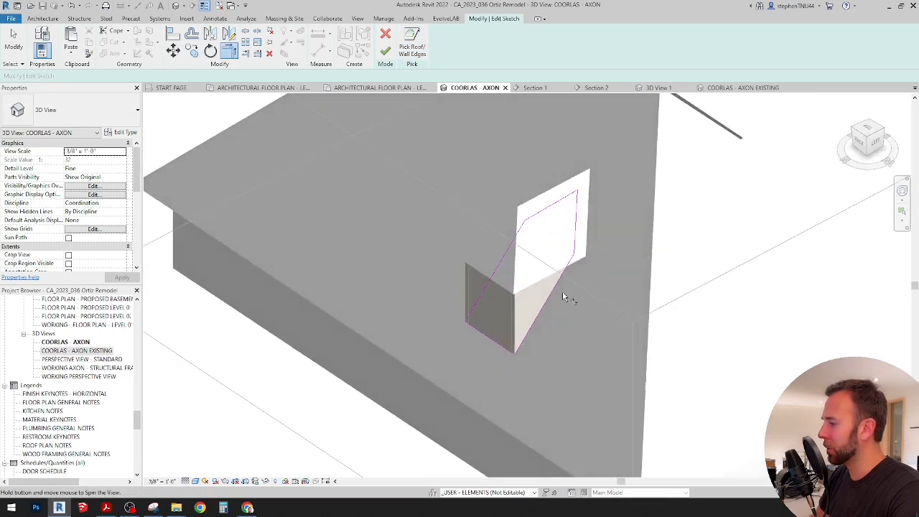
scroll(469, 321, up, 2)
click(475, 308)
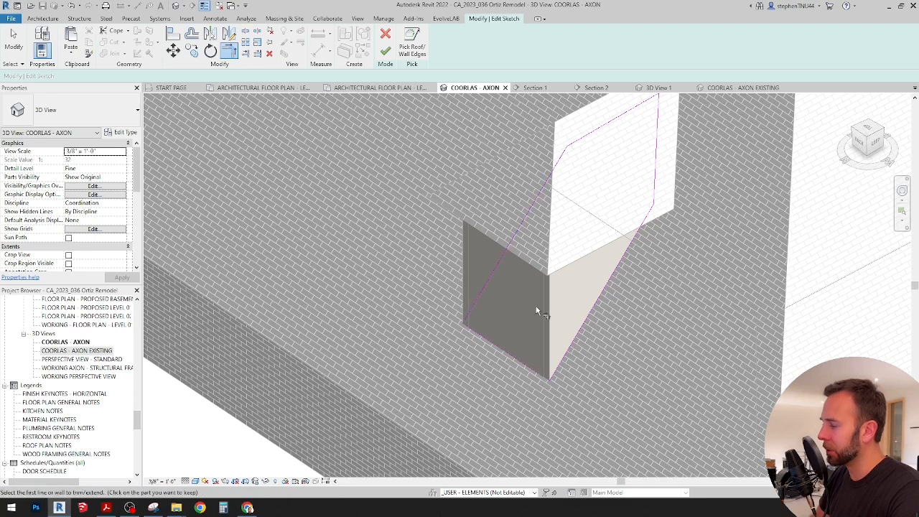
click(532, 366)
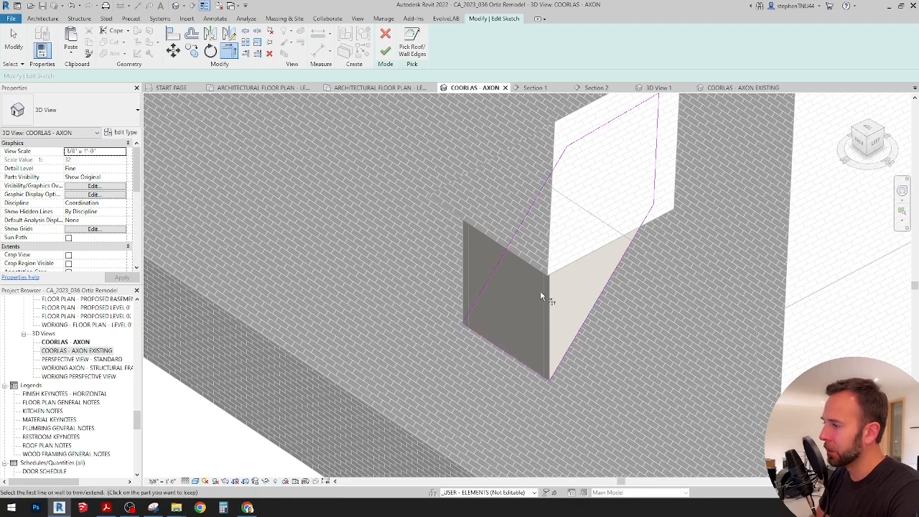
scroll(539, 300, down, 2)
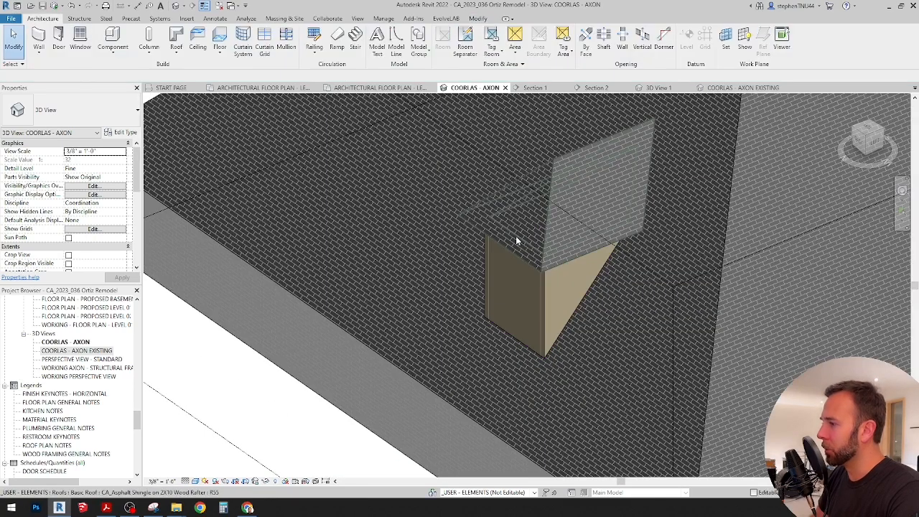
Pull the section box's side in to cut through the dormer and inspect the new roof opening from inside
scroll(538, 262, down, 3)
mouse_move(541, 264)
shift+middle_down()
mouse_move(633, 320)
mouse_move(501, 345)
shift+middle_up()
scroll(423, 222, down, 3)
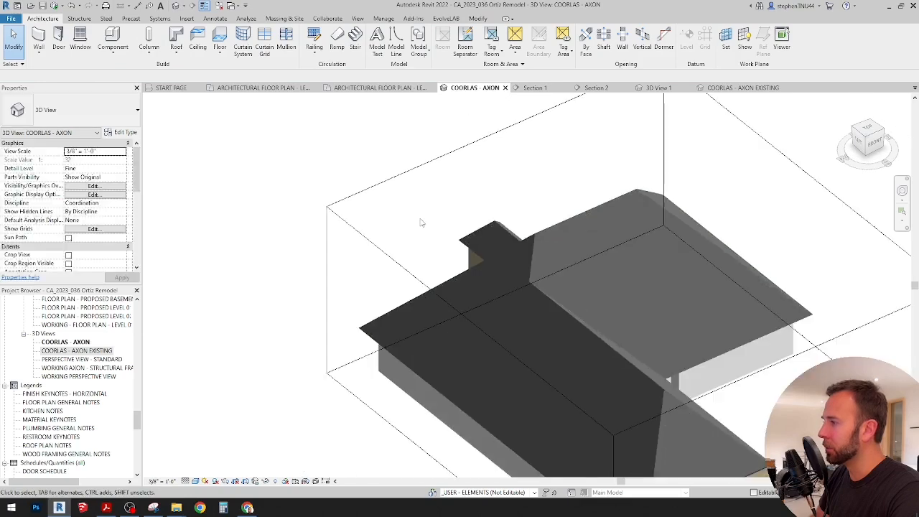
click(393, 188)
shift+middle_drag(392, 217, 344, 319)
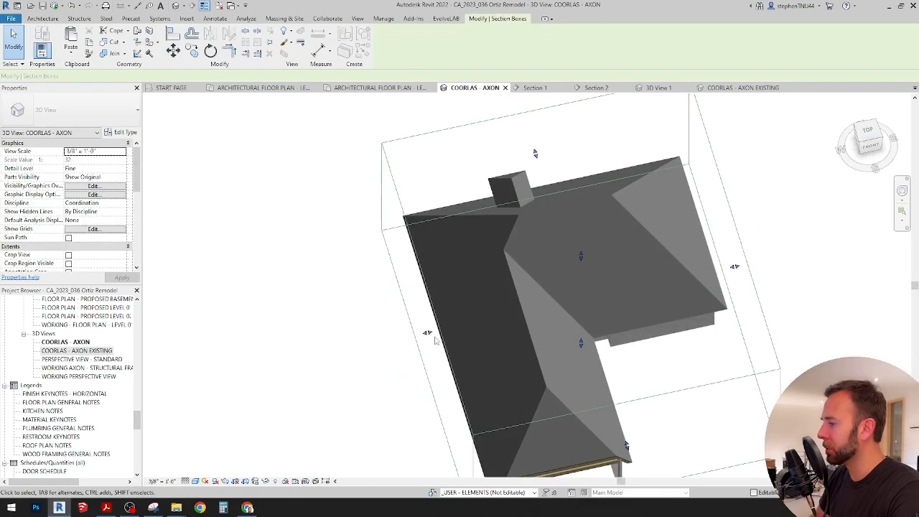
shift+middle_drag(541, 318, 671, 221)
scroll(534, 317, up, 5)
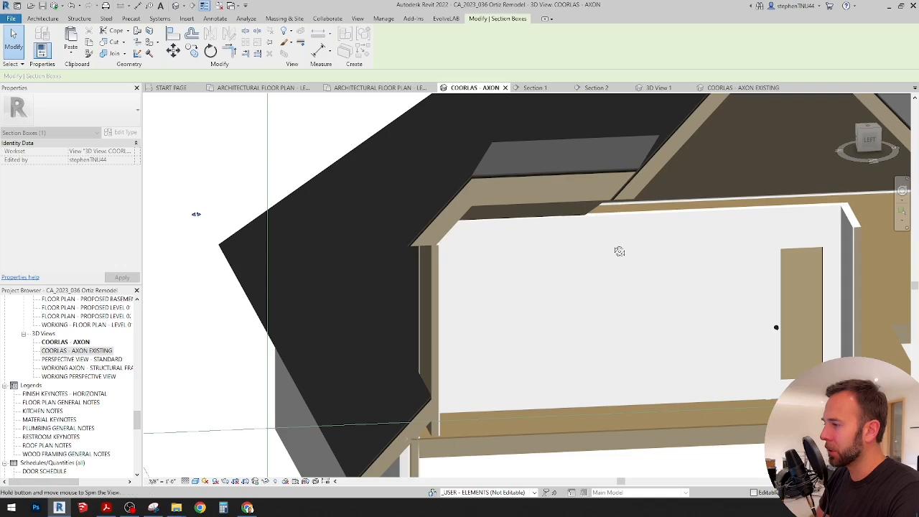
mouse_move(618, 251)
shift+middle_down()
mouse_move(412, 195)
mouse_move(462, 266)
mouse_move(437, 247)
mouse_move(444, 185)
mouse_move(433, 251)
mouse_move(437, 165)
shift+middle_up()
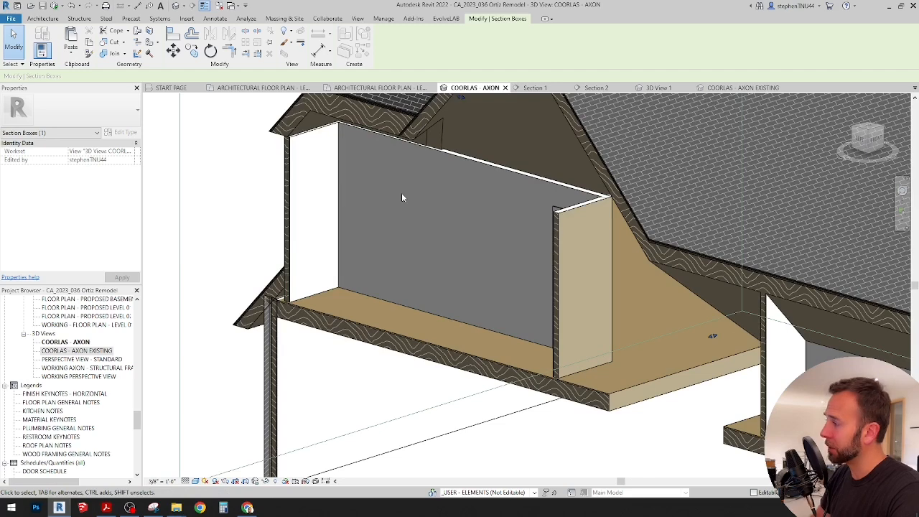
scroll(401, 192, down, 5)
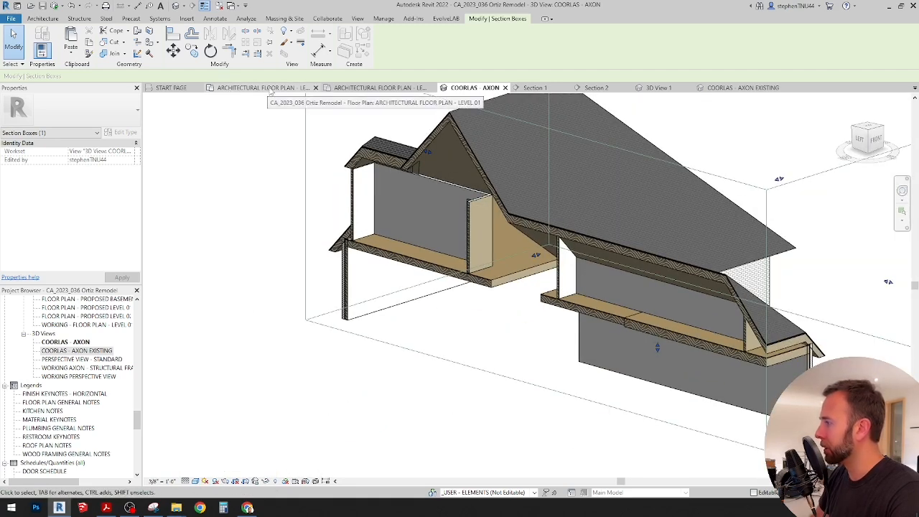
Open the Level 02 architectural floor plan and examine the bedroom, closet and hallway layout against the underlay
click(420, 88)
scroll(433, 311, down, 2)
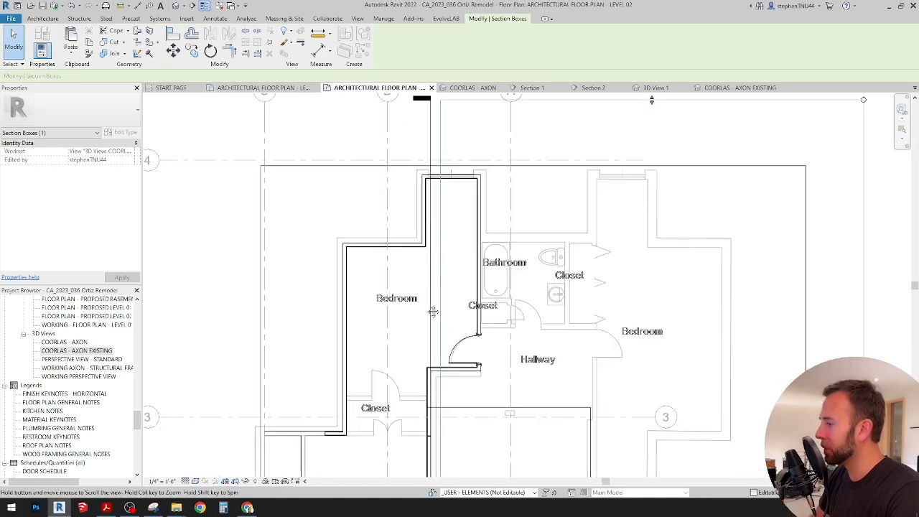
middle_drag(433, 311, 451, 220)
scroll(404, 322, up, 3)
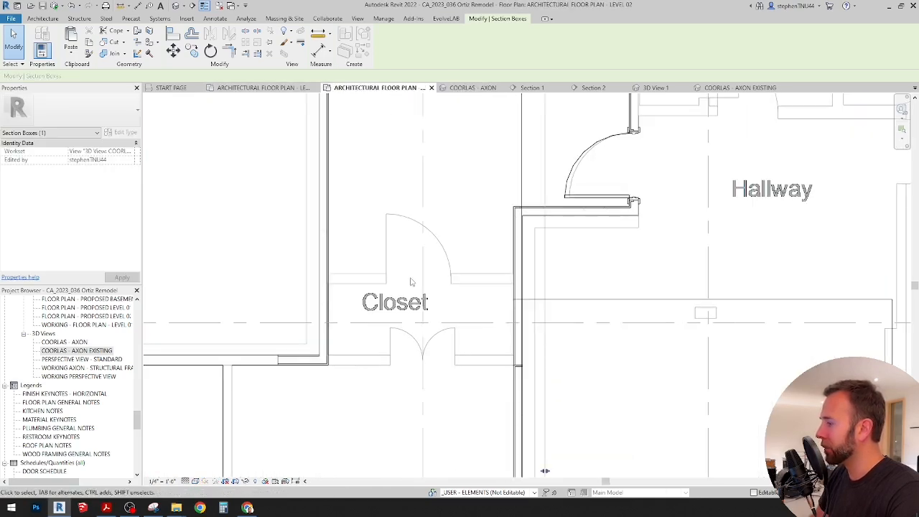
scroll(411, 281, down, 2)
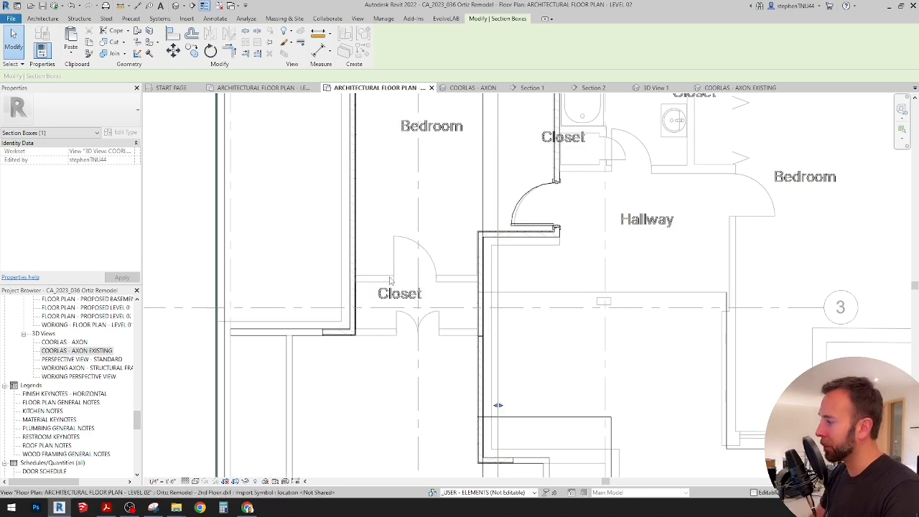
scroll(401, 302, down, 5)
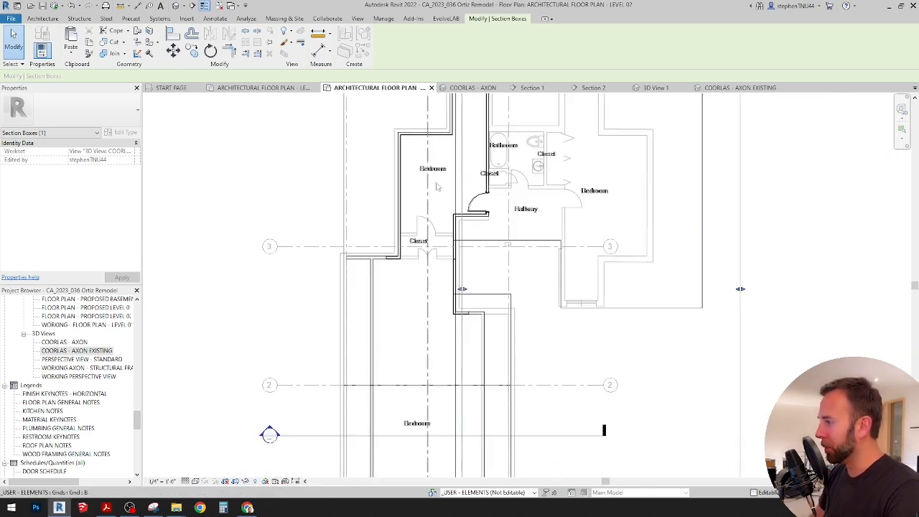
middle_drag(436, 372, 389, 272)
scroll(389, 295, down, 2)
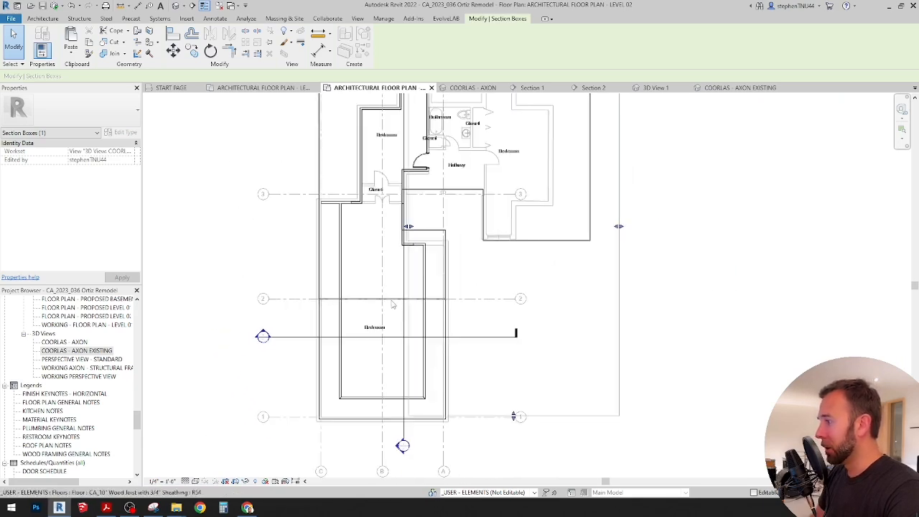
middle_drag(392, 304, 398, 318)
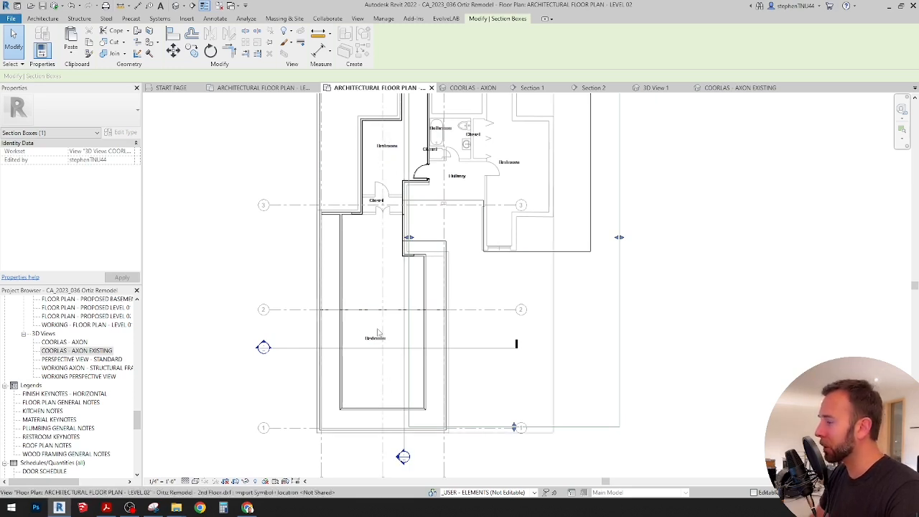
scroll(382, 275, up, 2)
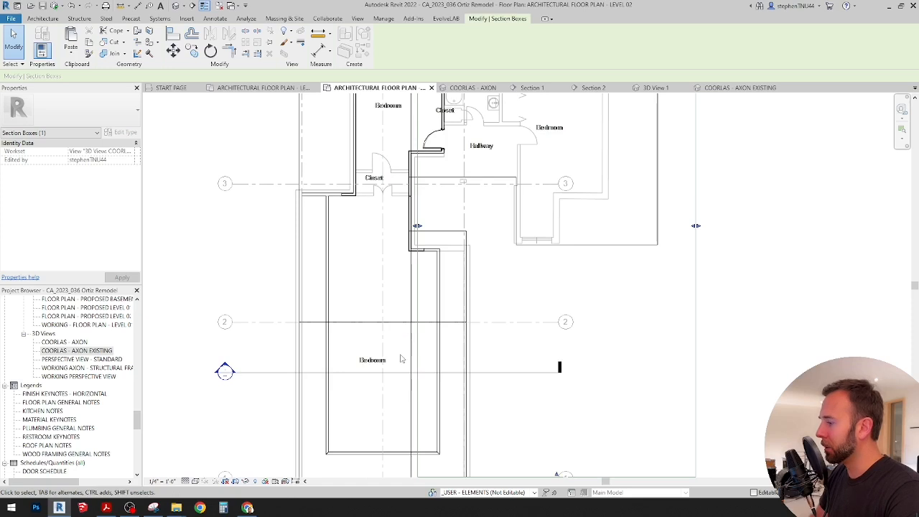
middle_drag(414, 283, 417, 362)
scroll(400, 228, up, 2)
middle_drag(400, 228, 402, 243)
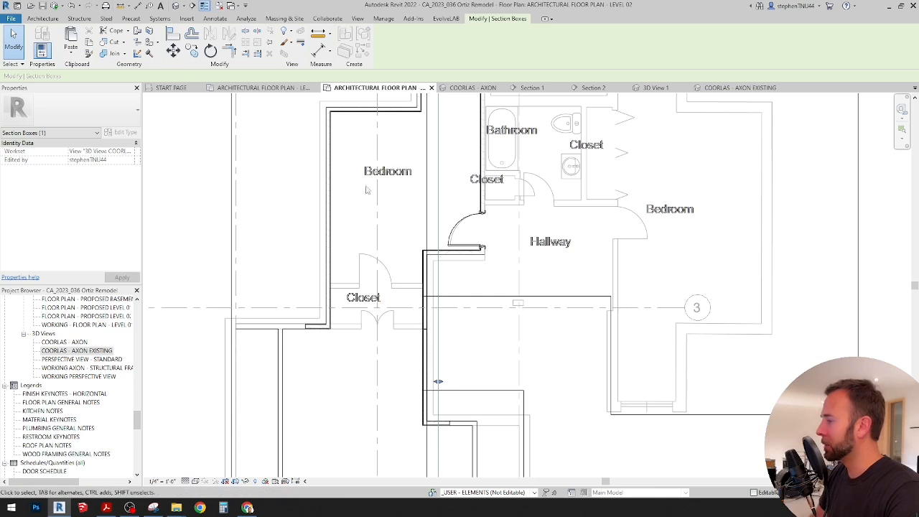
Start a sketched CA_5/8" Gypsum ceiling for the Level 02 bedroom and pick the two outer bedroom walls and adjoining dormer side wall as boundaries
click(44, 18)
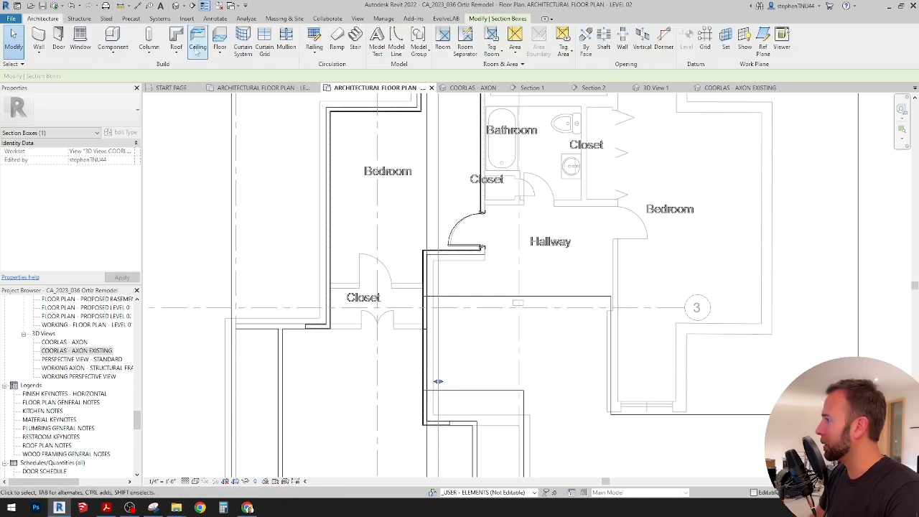
click(522, 291)
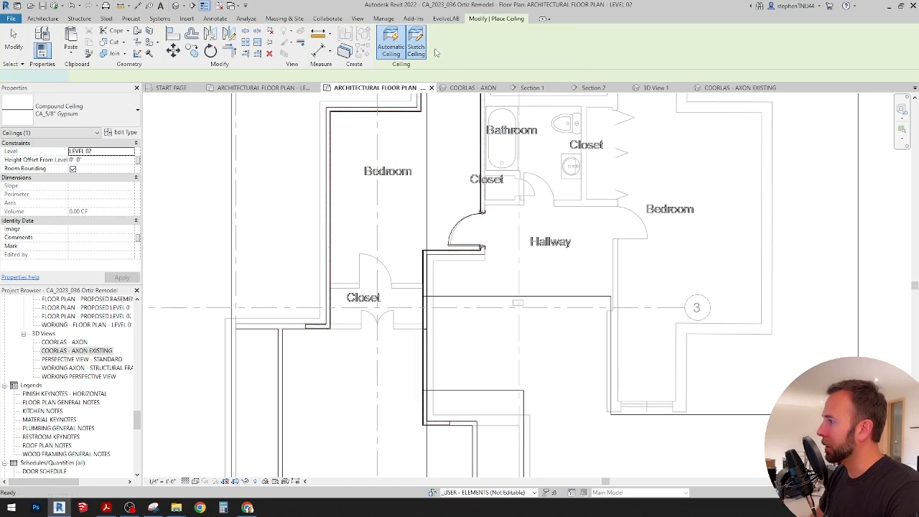
click(416, 43)
click(474, 55)
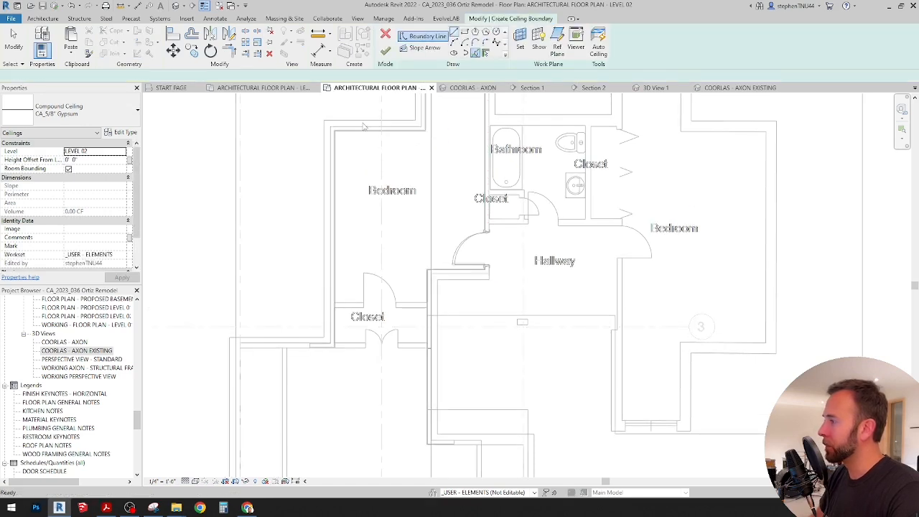
scroll(338, 130, up, 5)
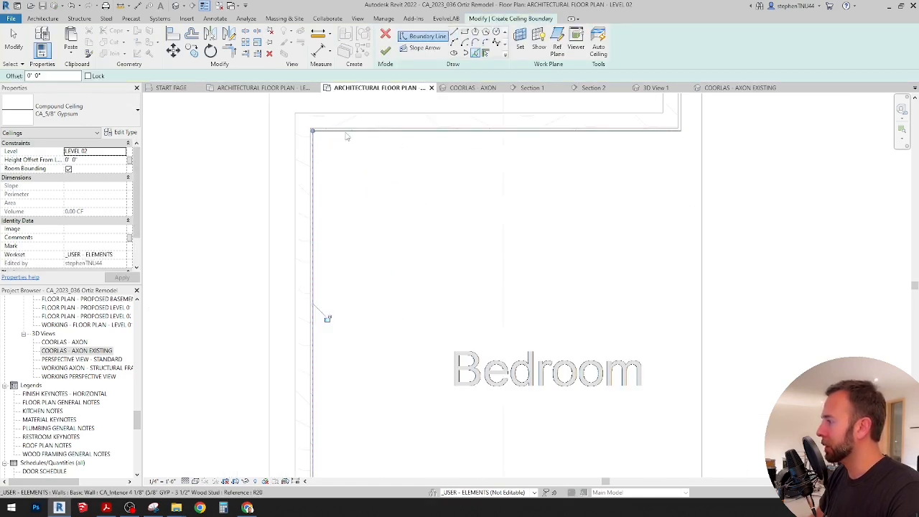
click(345, 134)
middle_drag(627, 170, 467, 287)
click(522, 172)
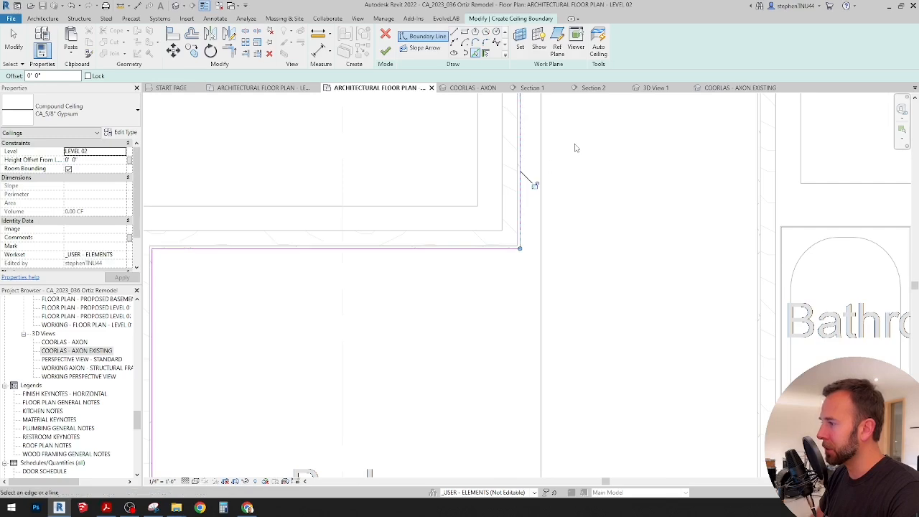
Add the dormer's front wall and the long bedroom wall on the bathroom side to the ceiling boundary
middle_drag(577, 148, 456, 393)
scroll(442, 183, up, 1)
click(598, 176)
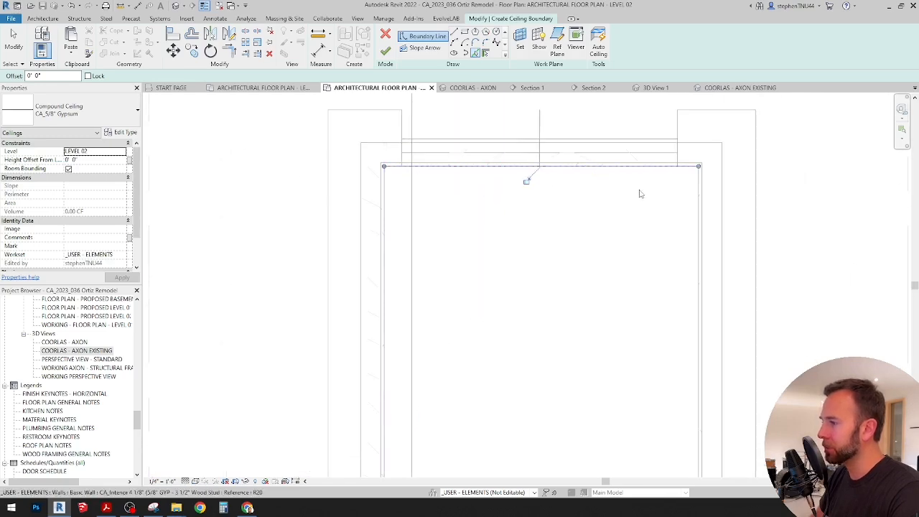
click(698, 228)
scroll(587, 170, down, 3)
middle_drag(588, 375, 505, 152)
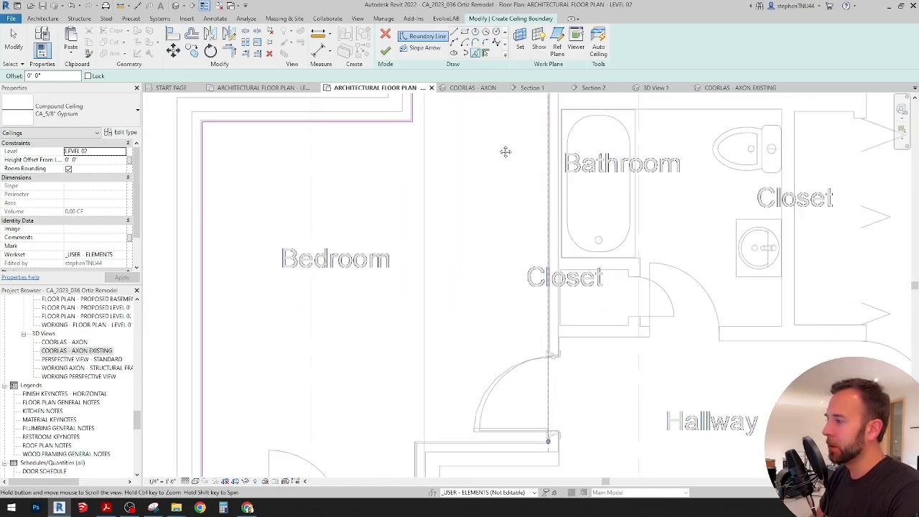
Add the short wall beside the hallway door, the closet's side wall and the closet's front underlay line to the ceiling boundary
scroll(503, 148, down, 2)
scroll(493, 334, up, 2)
click(469, 340)
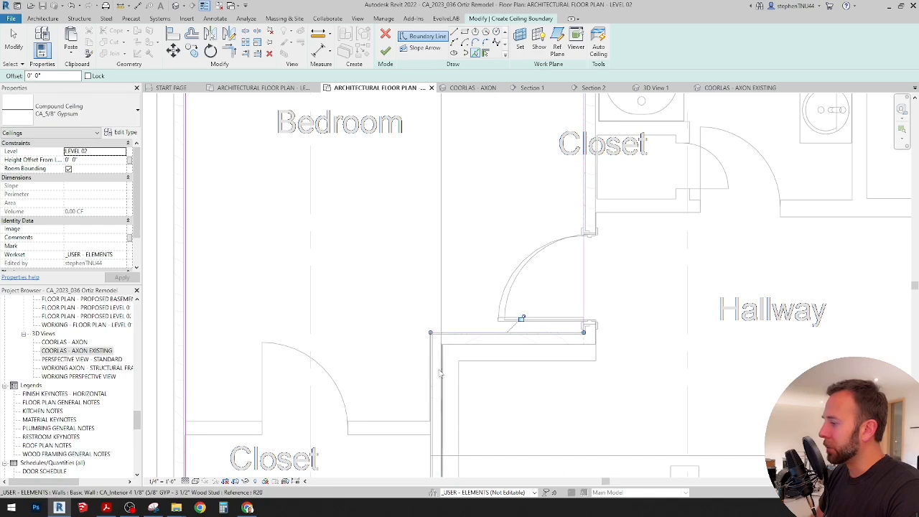
click(432, 376)
middle_drag(400, 388, 461, 194)
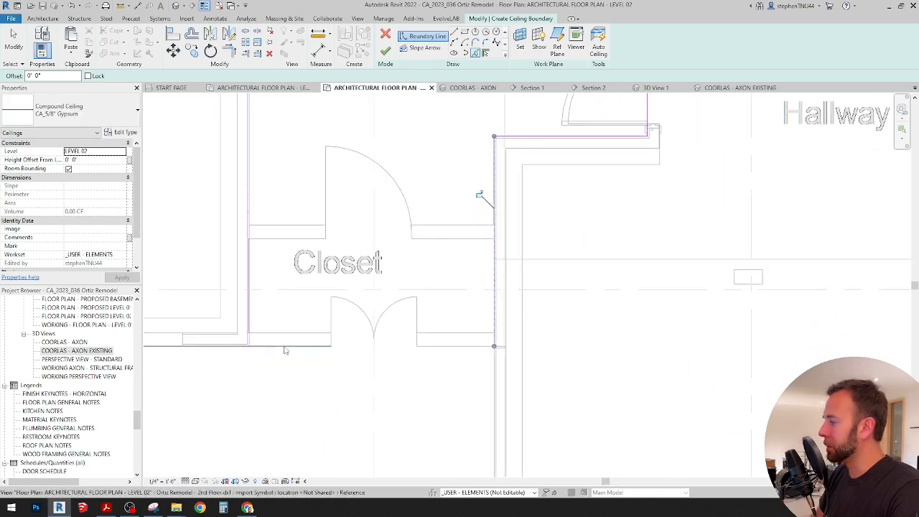
scroll(283, 350, up, 1)
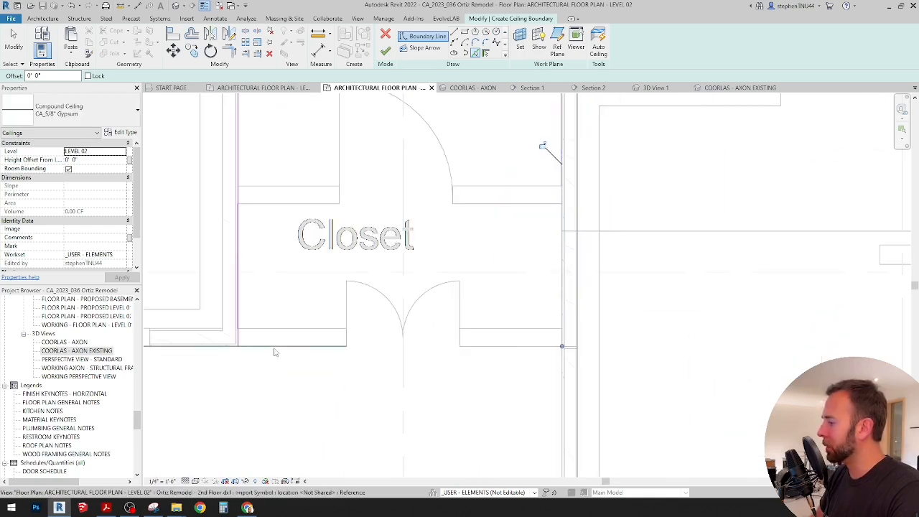
click(279, 348)
Trim the ceiling boundary lines to each other at both closet corners and finish the ceiling sketch
key(t)
key(r)
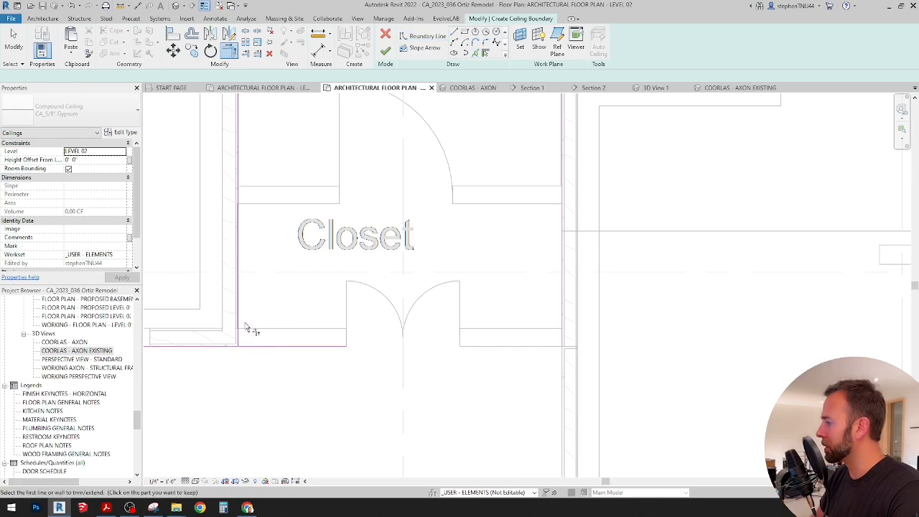
click(241, 322)
click(282, 346)
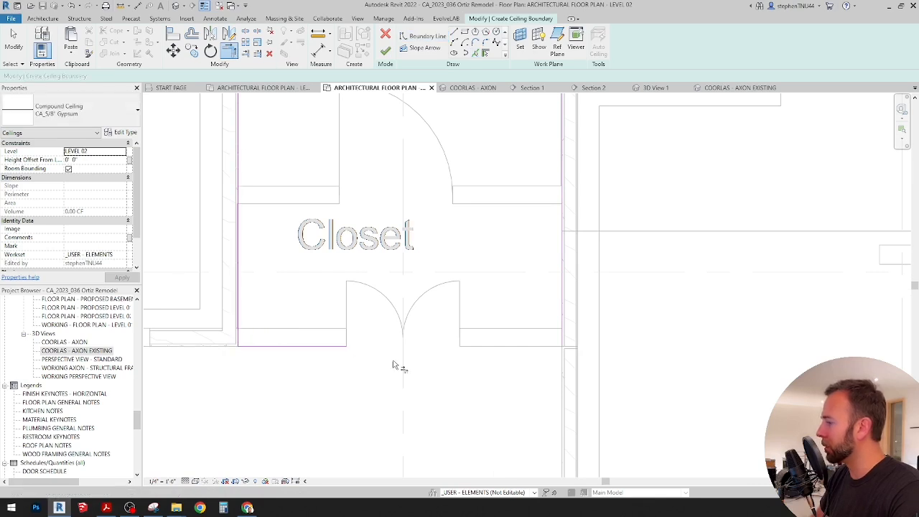
click(564, 310)
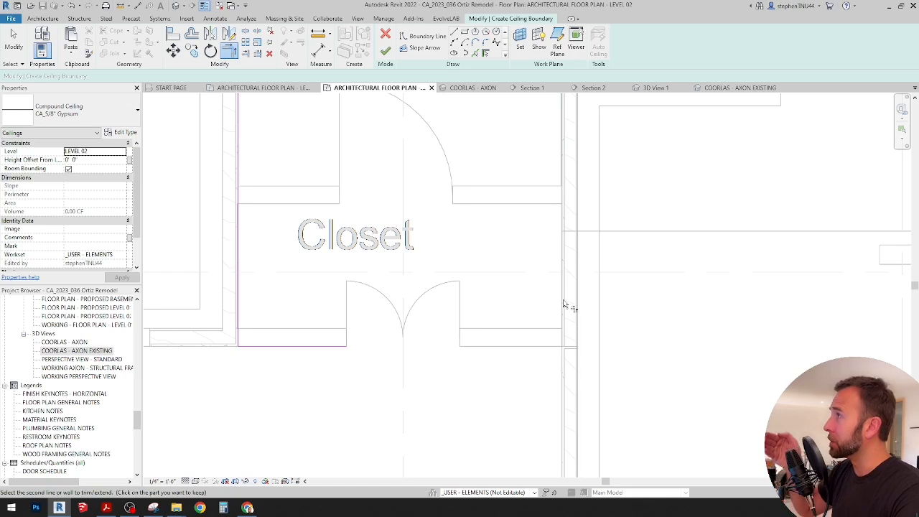
click(339, 348)
scroll(419, 301, down, 3)
scroll(314, 329, up, 3)
scroll(322, 317, down, 4)
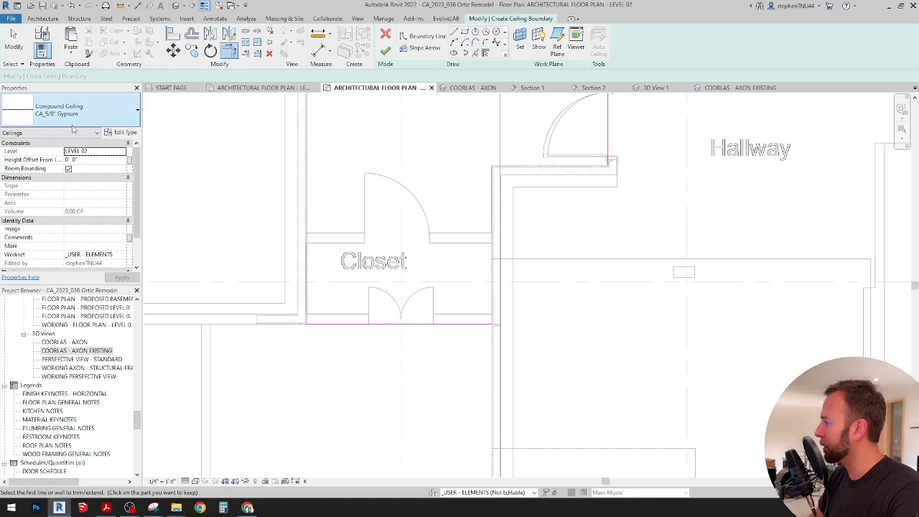
click(385, 52)
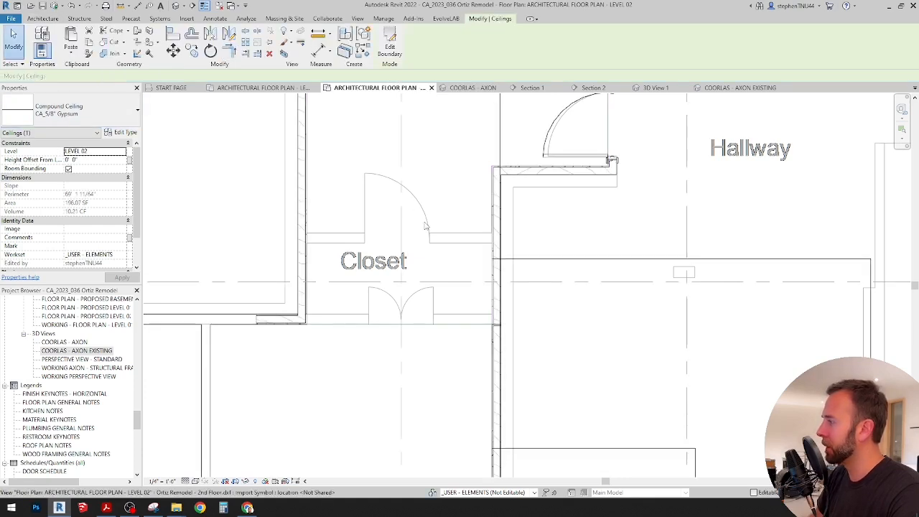
In the COORLAS - AXON view, set the new ceiling's level to CEILING LEVEL 02
scroll(410, 307, down, 2)
click(467, 88)
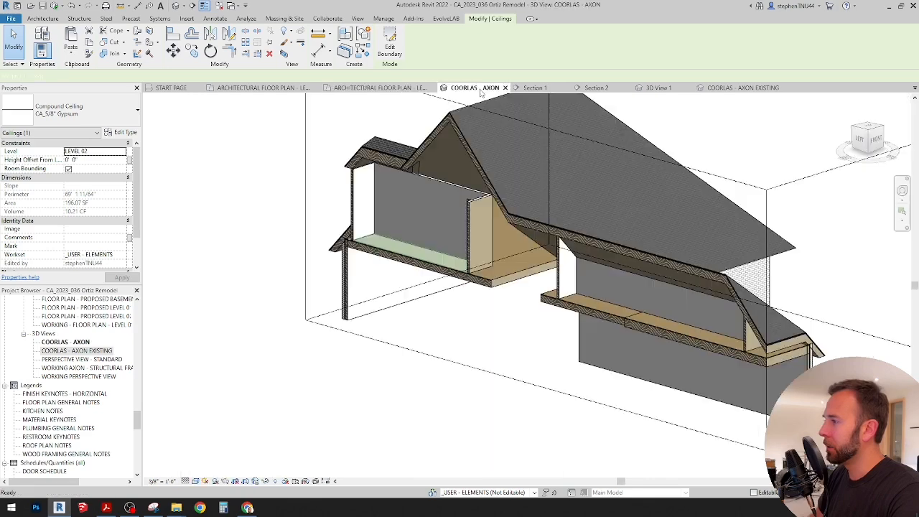
shift+middle_drag(358, 406, 402, 388)
scroll(396, 232, up, 3)
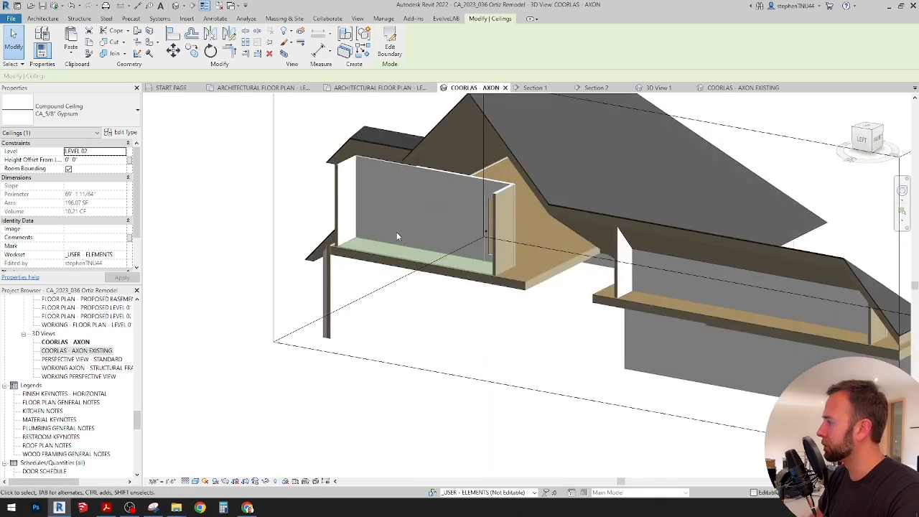
click(122, 151)
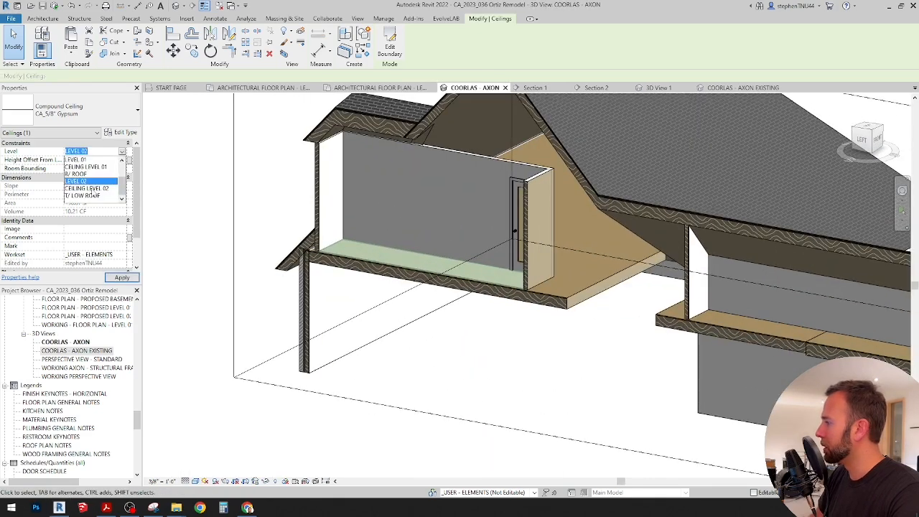
click(86, 188)
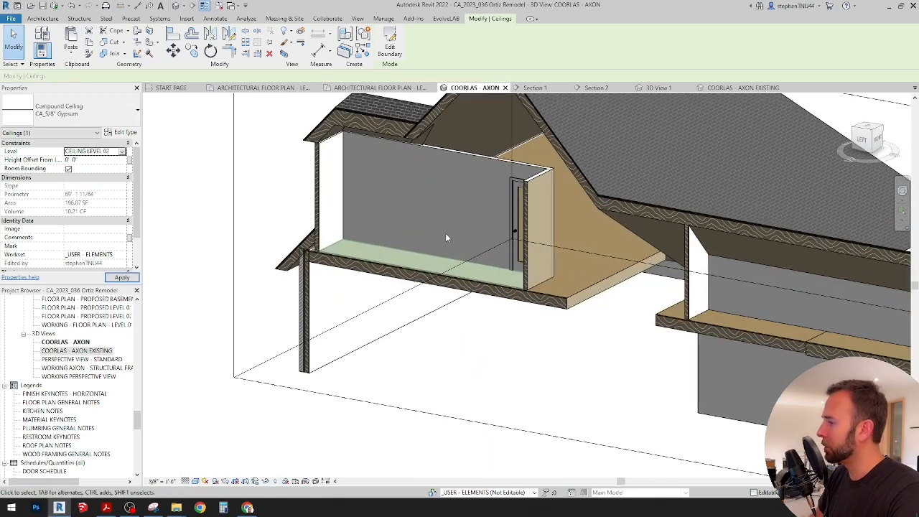
click(460, 369)
Adjust the section box to cut the roof off above Level 02 and inspect the whole floor's walls from above
shift+middle_drag(488, 334, 508, 208)
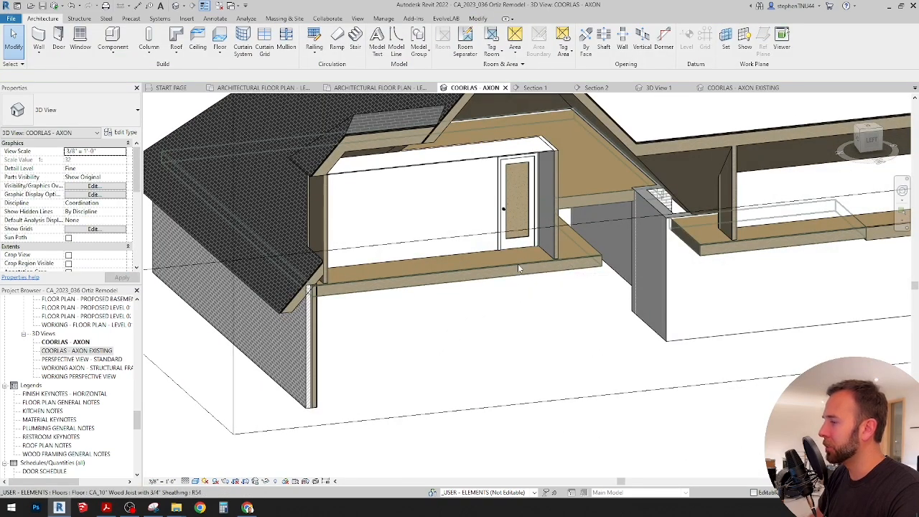
scroll(518, 263, down, 4)
click(583, 113)
scroll(580, 121, down, 3)
mouse_move(593, 208)
middle_down()
mouse_move(503, 284)
mouse_move(475, 222)
mouse_move(394, 275)
mouse_move(346, 169)
mouse_move(372, 137)
mouse_move(489, 324)
middle_up()
scroll(373, 135, up, 4)
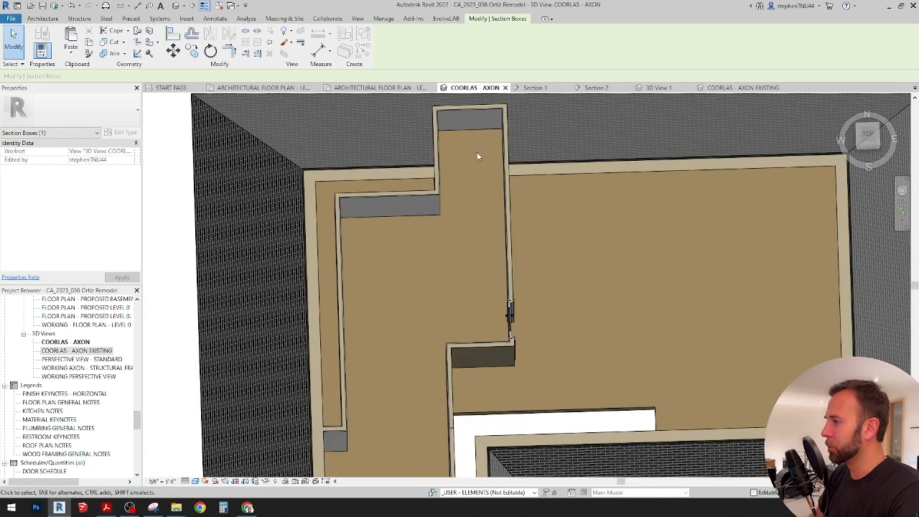
scroll(468, 107, down, 5)
shift+middle_drag(469, 107, 586, 183)
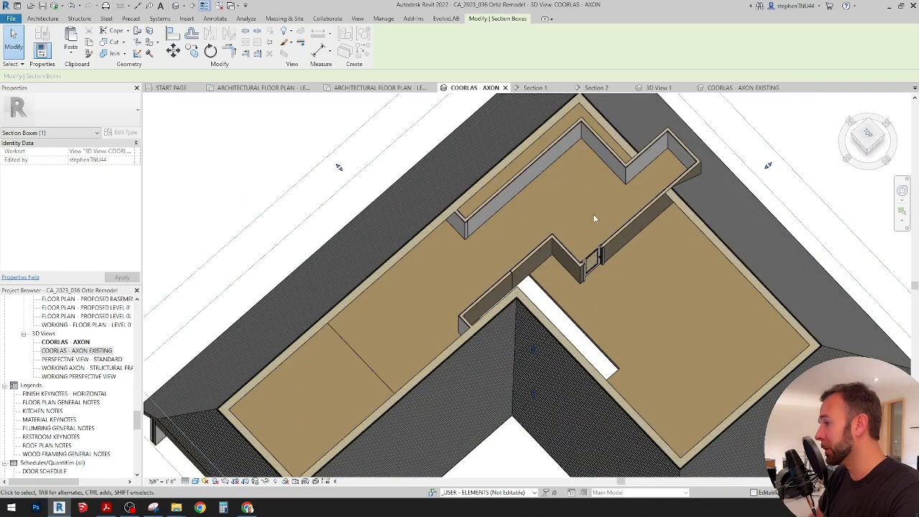
shift+middle_drag(577, 204, 539, 228)
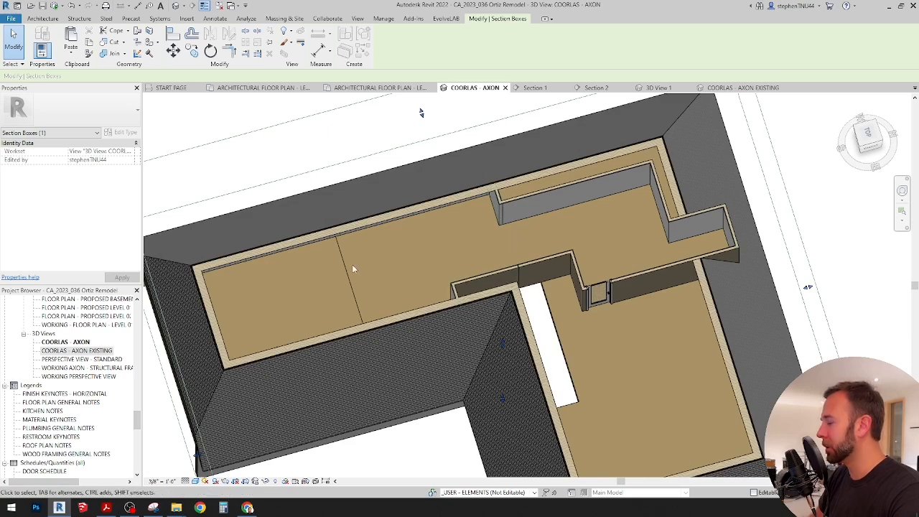
Open the 3D View 1 perspective and examine how the Level 02 interior walls meet the ceiling and sloped roof
click(658, 87)
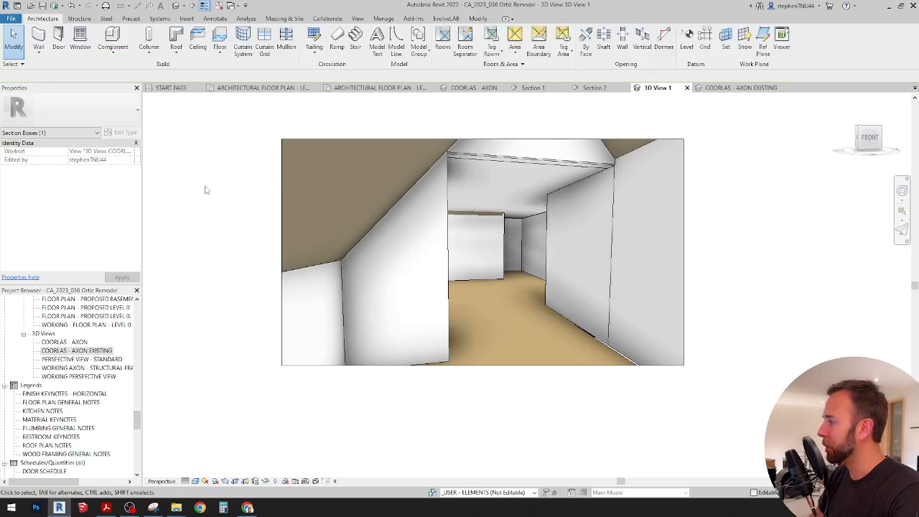
scroll(485, 220, up, 3)
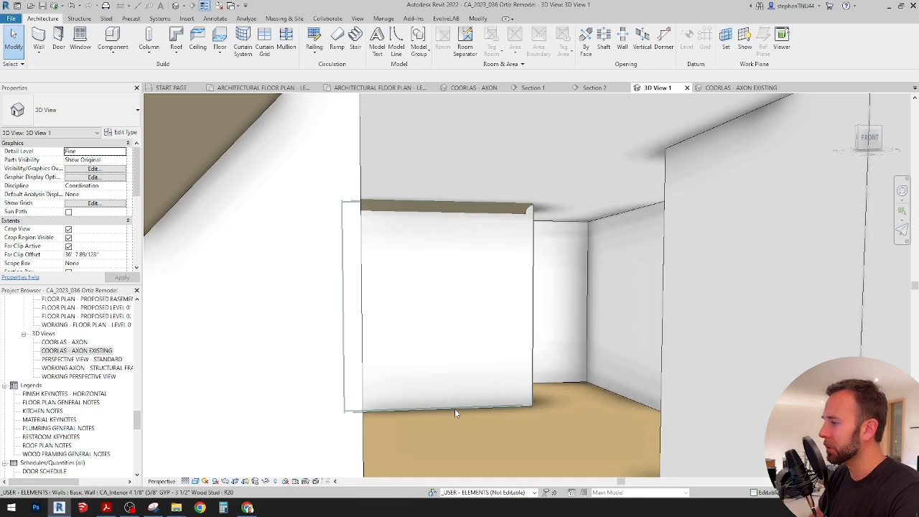
scroll(492, 218, down, 3)
scroll(492, 218, down, 2)
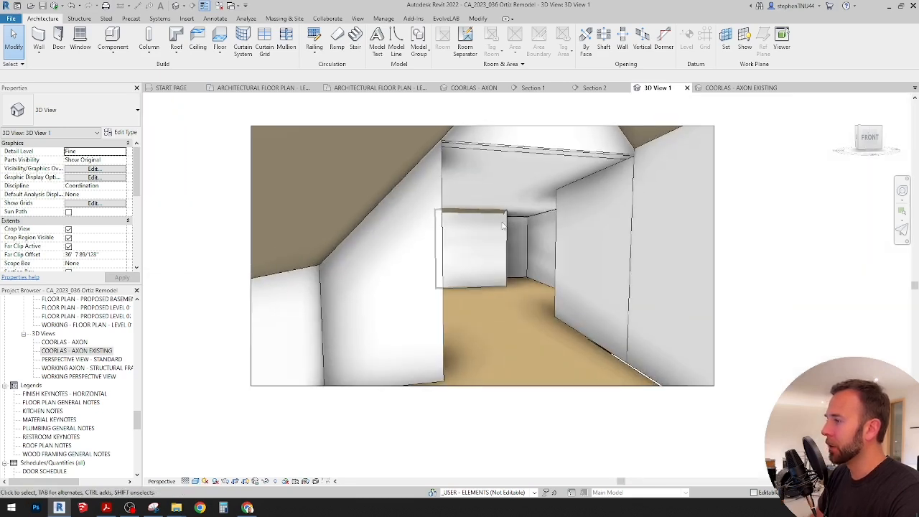
scroll(517, 186, up, 5)
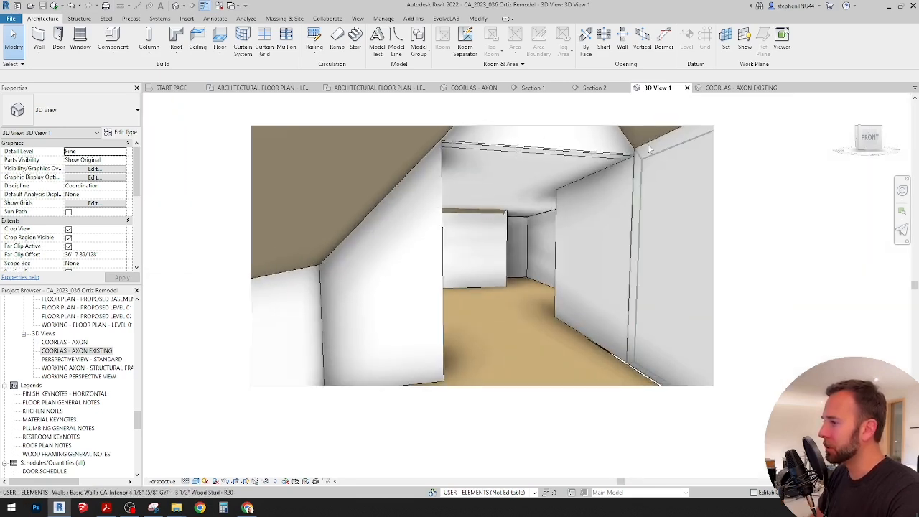
Set the base offset of the interior wall above the ceiling's open edge to 0' 0 5/8"
click(618, 167)
scroll(619, 166, up, 3)
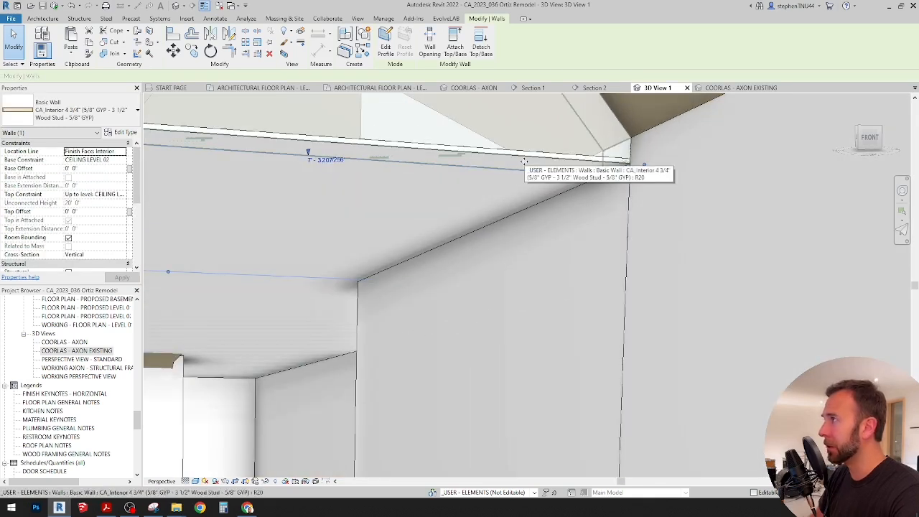
drag(524, 161, 534, 164)
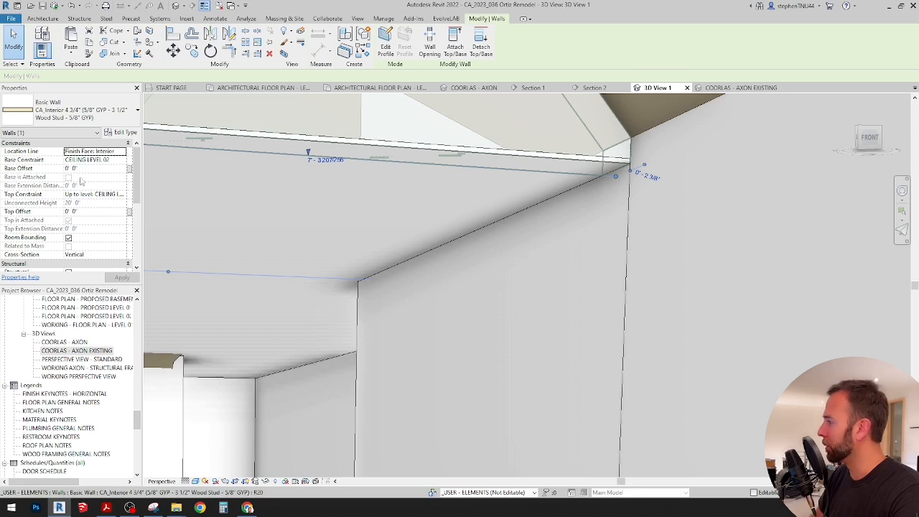
click(88, 168)
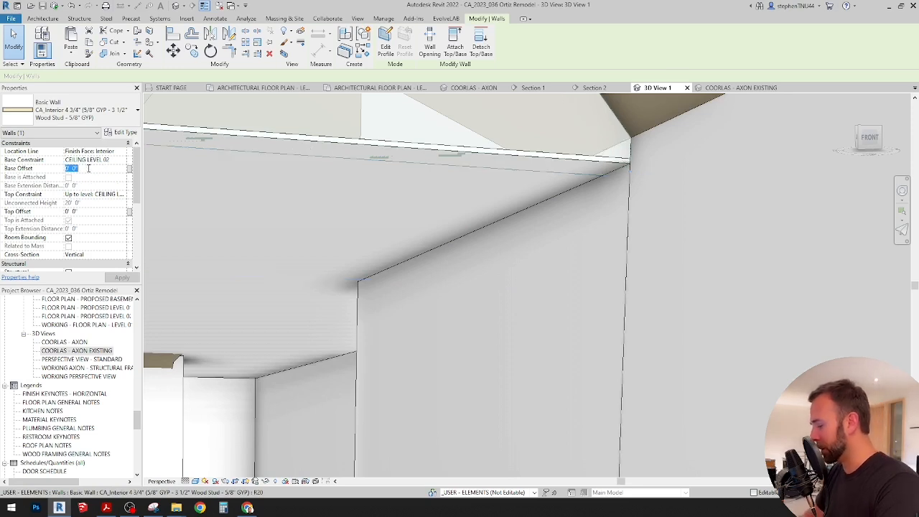
key(Return)
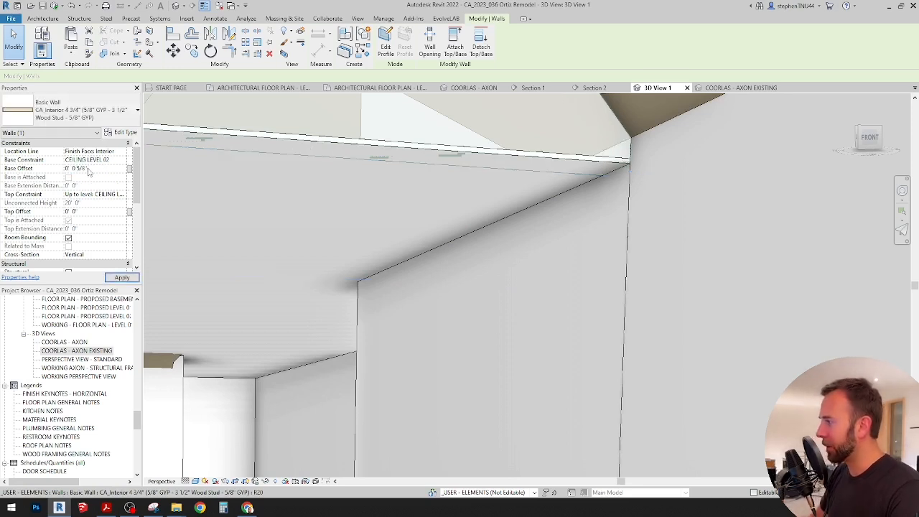
click(680, 231)
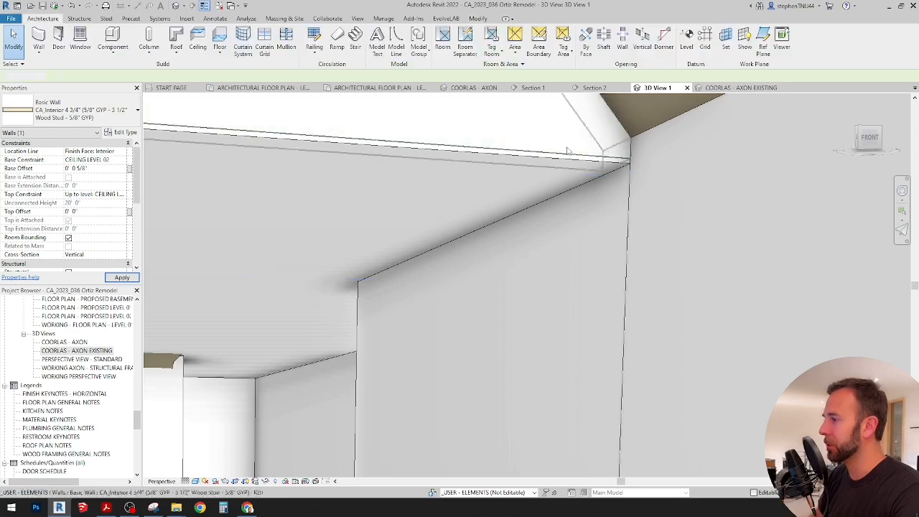
Look and walk through the 3D View 1 perspective to examine the bedroom walls, ceiling edge and sloped roof
scroll(566, 150, down, 2)
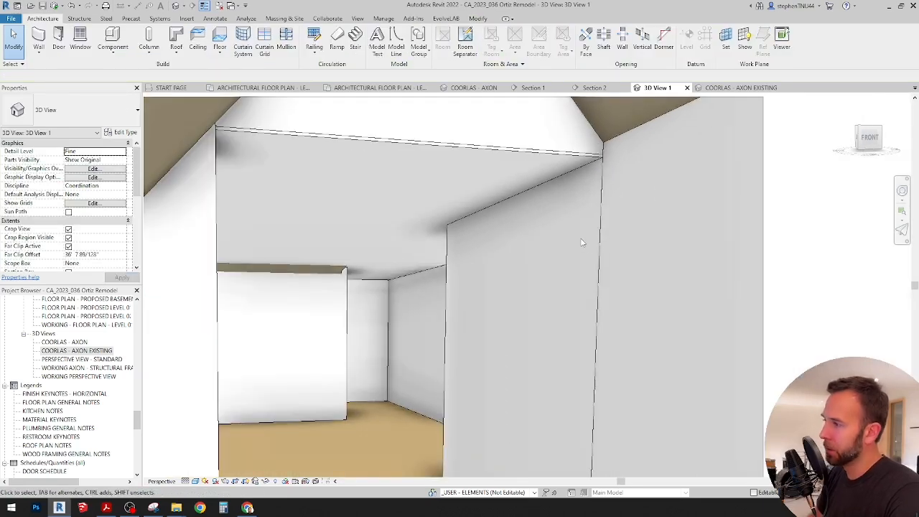
scroll(451, 234, down, 3)
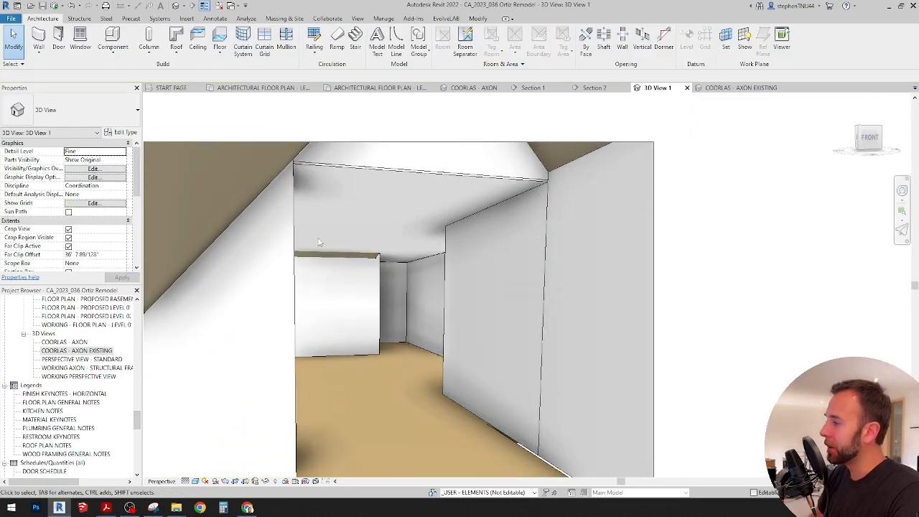
scroll(320, 239, down, 3)
middle_drag(329, 258, 496, 277)
scroll(437, 277, up, 3)
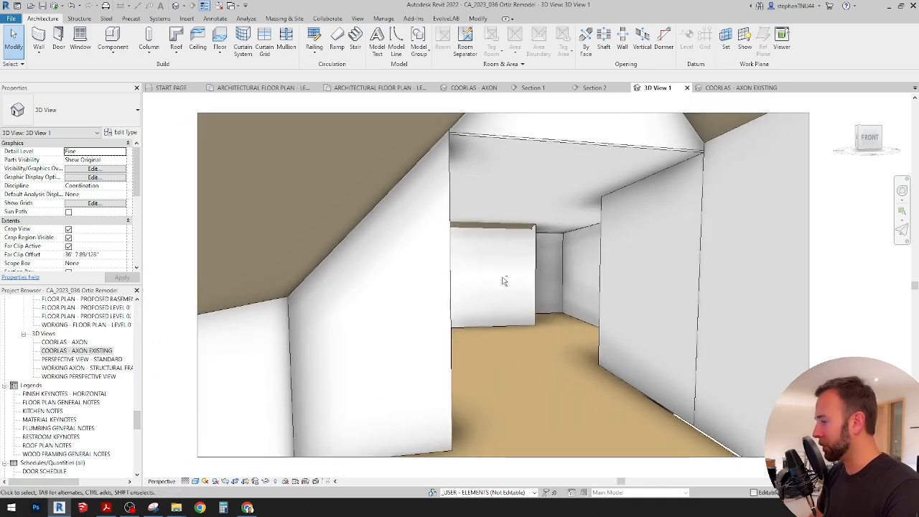
key(shift+w)
drag(499, 286, 416, 316)
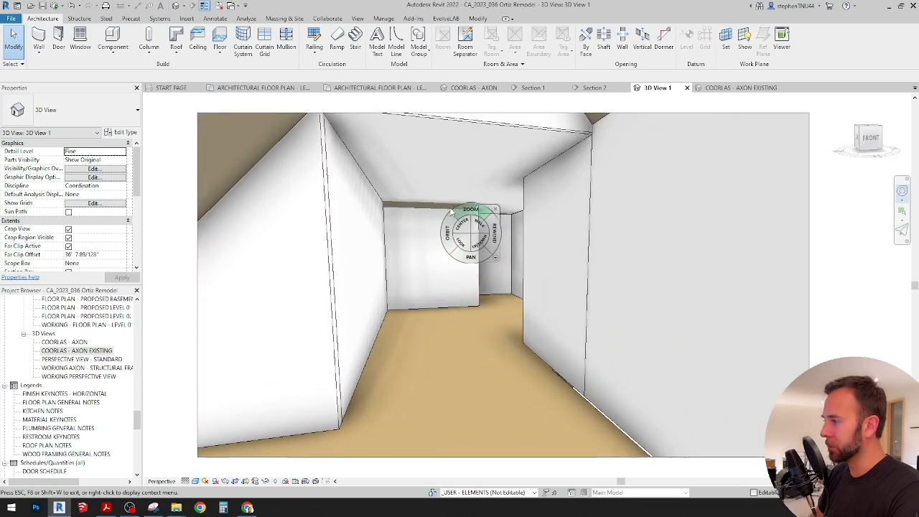
drag(405, 215, 181, 207)
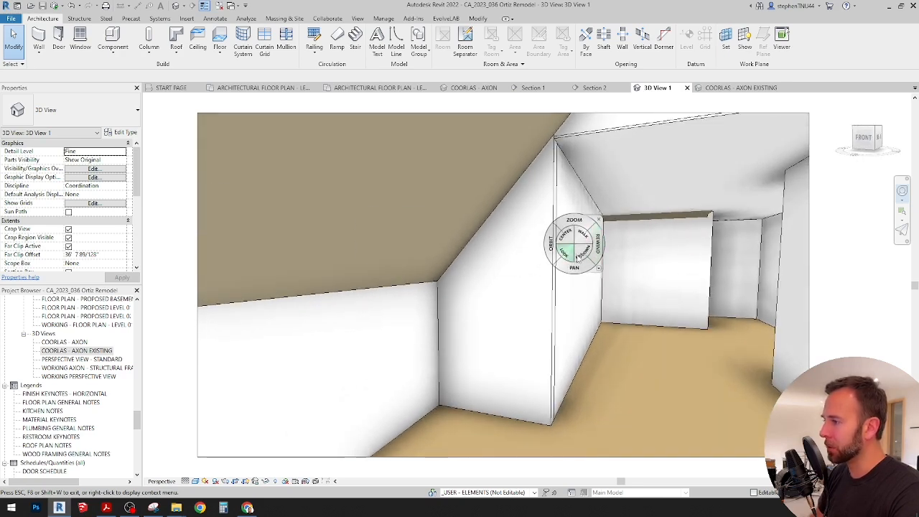
key(Escape)
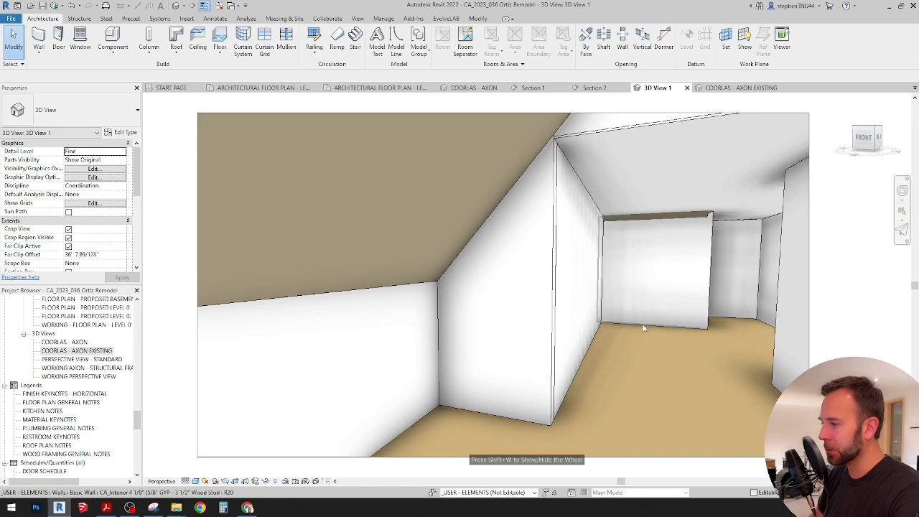
Move the bedroom's far end wall inward in the Level 02 plan to close the gap at the ceiling edge, checking it in 3D View 1
click(649, 305)
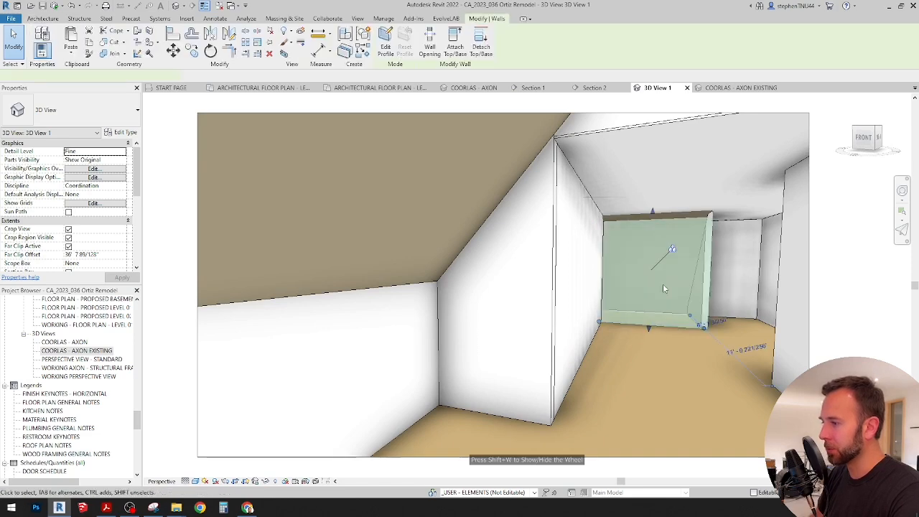
click(392, 87)
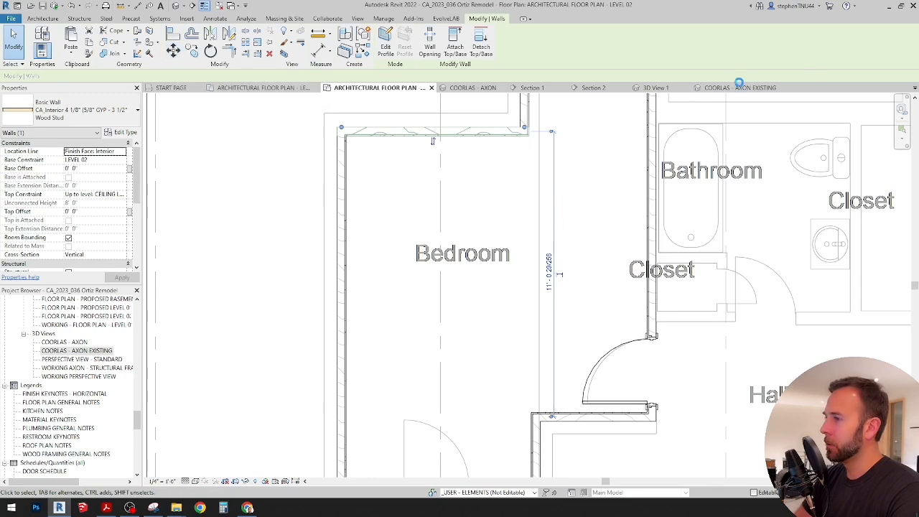
click(666, 88)
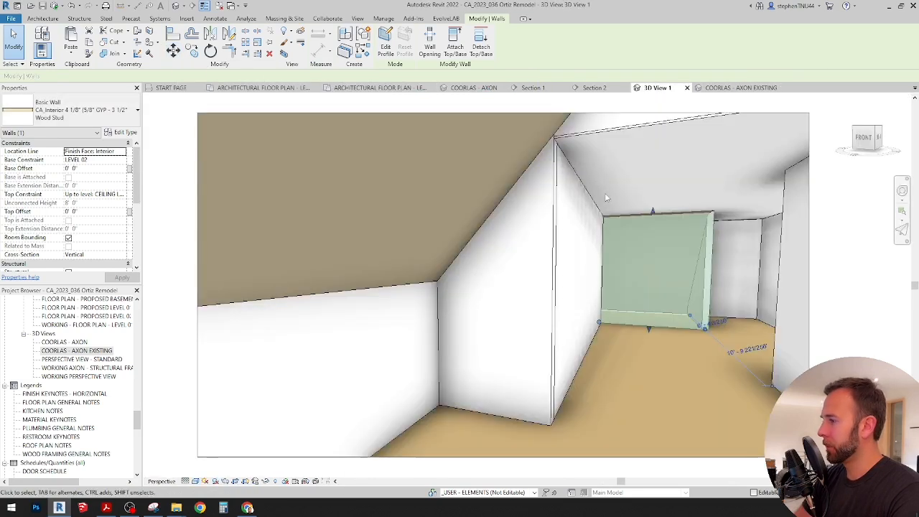
click(379, 87)
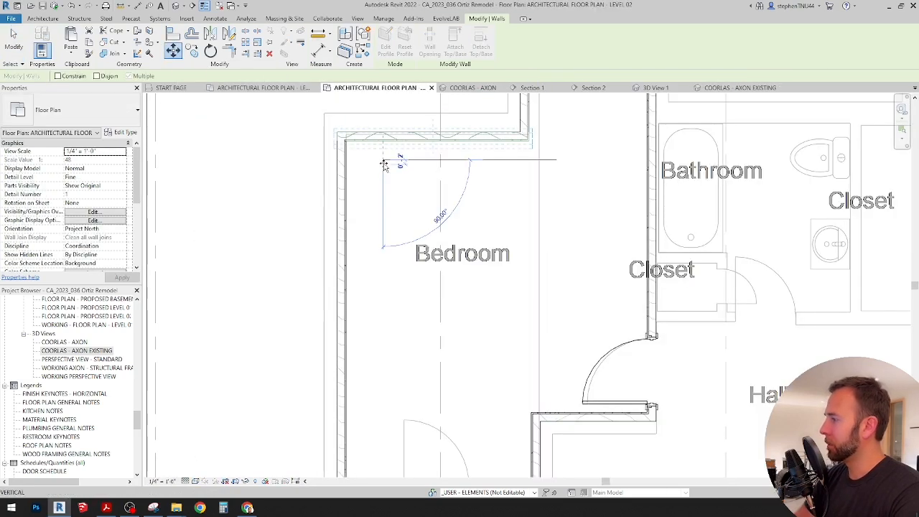
click(656, 87)
scroll(773, 225, up, 5)
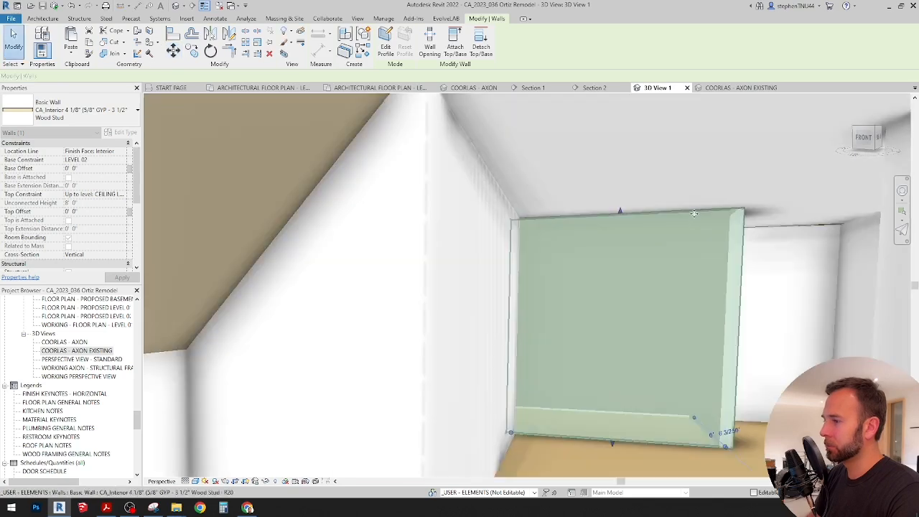
middle_drag(772, 225, 598, 210)
click(625, 250)
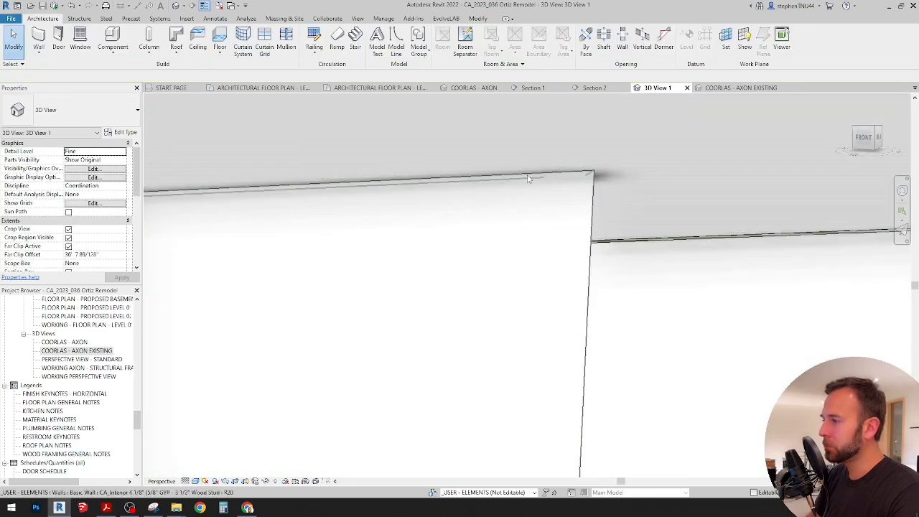
Move the narrow recess's end wall inward in the Level 02 plan to close its ceiling gap, and check the corner in 3D View 1
scroll(530, 178, down, 2)
click(615, 225)
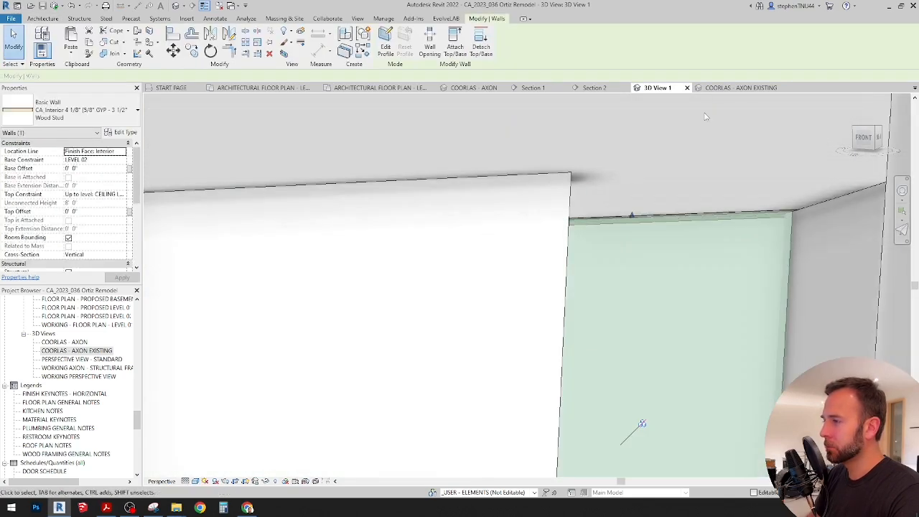
click(404, 87)
scroll(488, 195, up, 5)
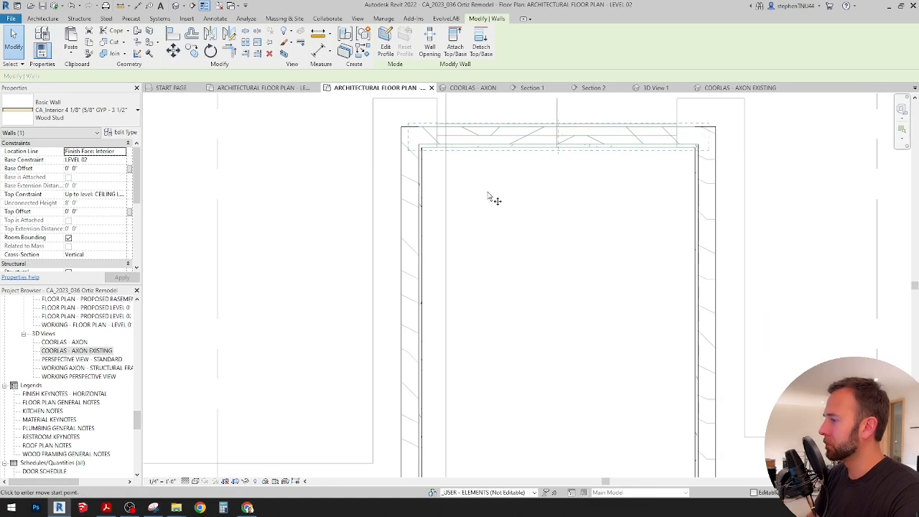
click(488, 193)
click(654, 88)
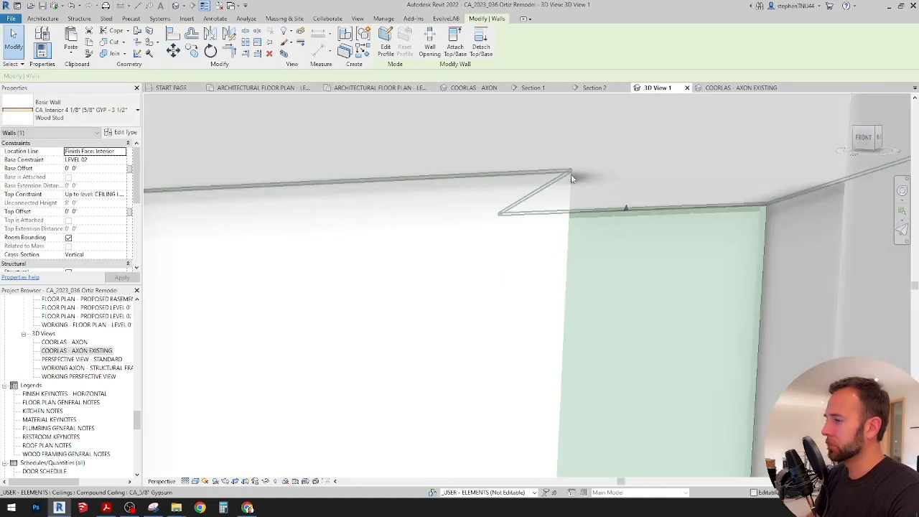
scroll(758, 199, up, 5)
click(724, 195)
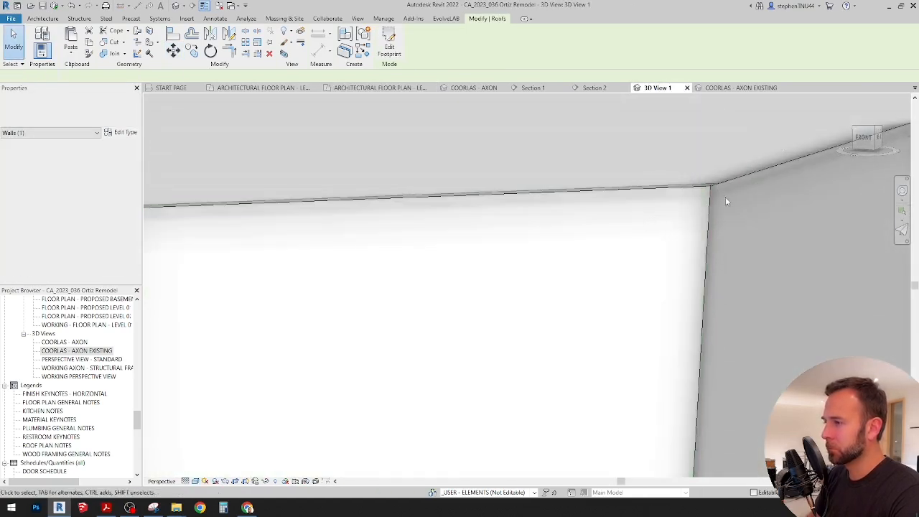
Switch to the COORLAS - AXON view and inspect the Level 02 walls and roof from above
scroll(650, 219, down, 3)
click(474, 88)
scroll(632, 256, down, 3)
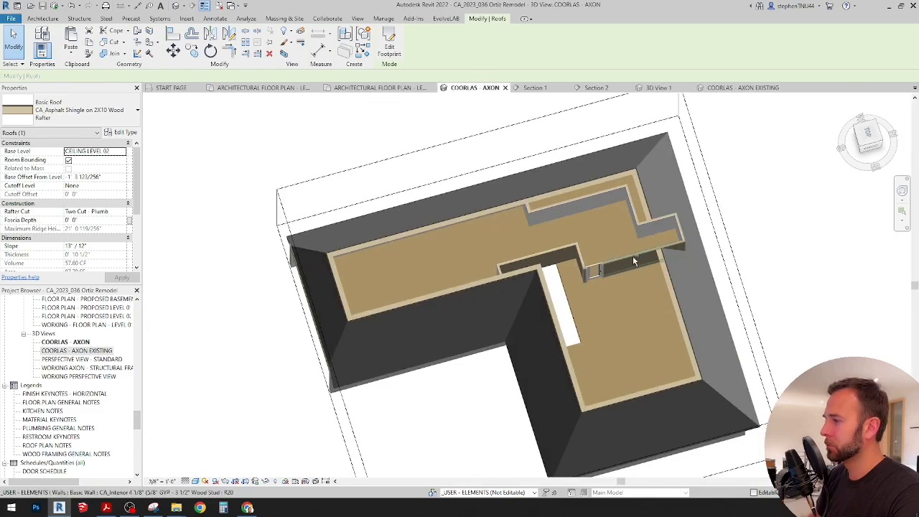
shift+middle_drag(632, 256, 631, 353)
click(429, 156)
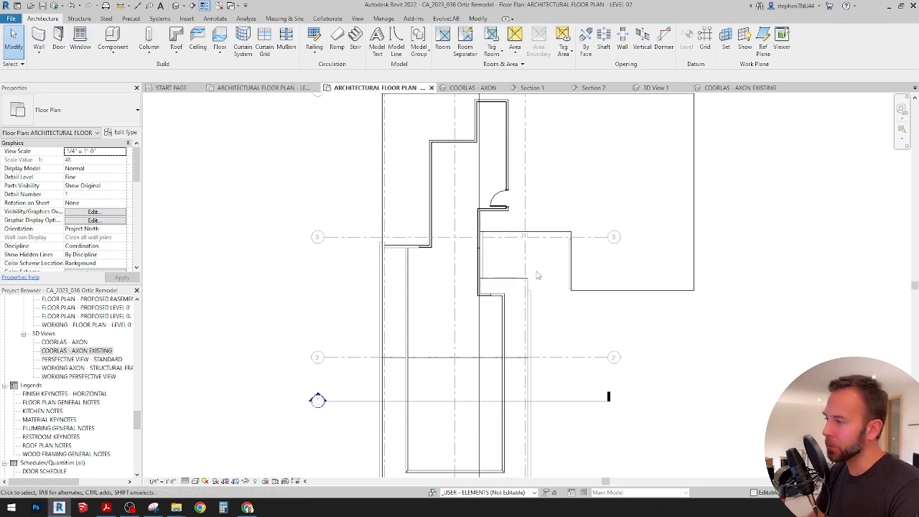
Review the Level 02 wall layout in the architectural floor plan, from the dormer recess down to grid line 1
middle_drag(542, 278, 533, 264)
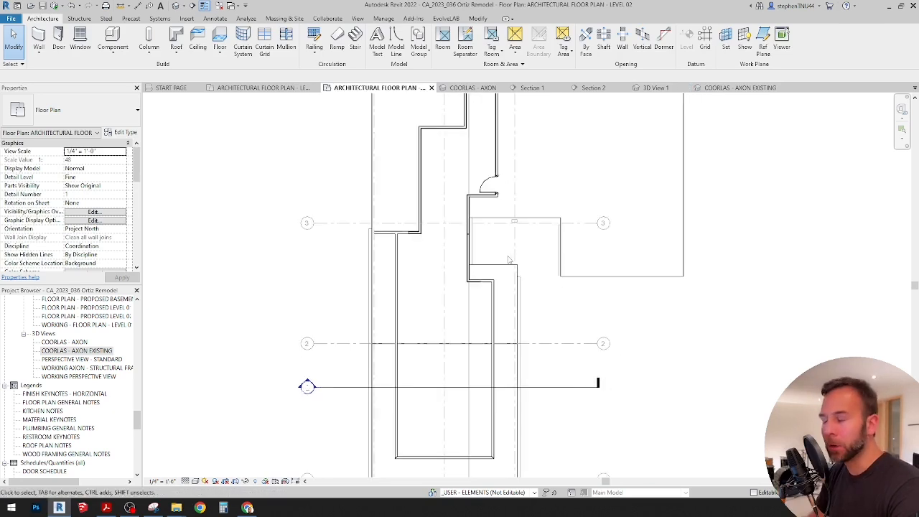
scroll(460, 248, down, 2)
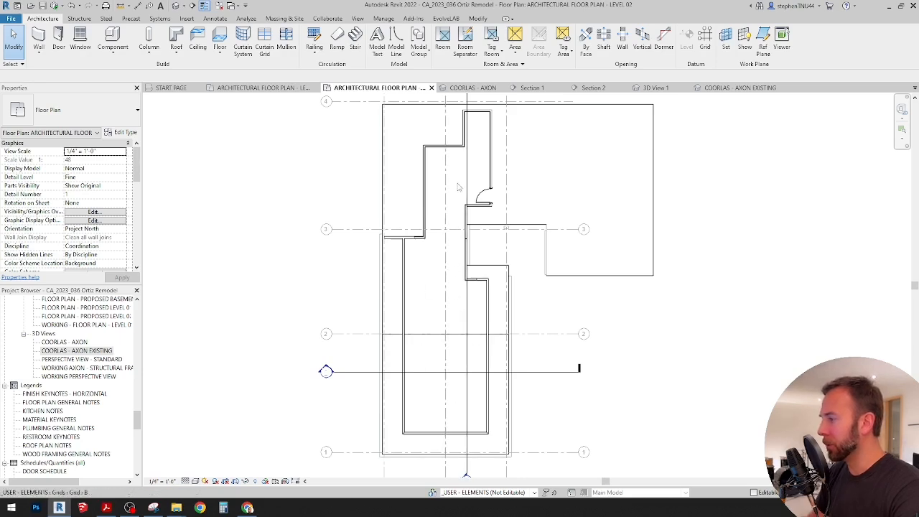
middle_drag(475, 166, 470, 184)
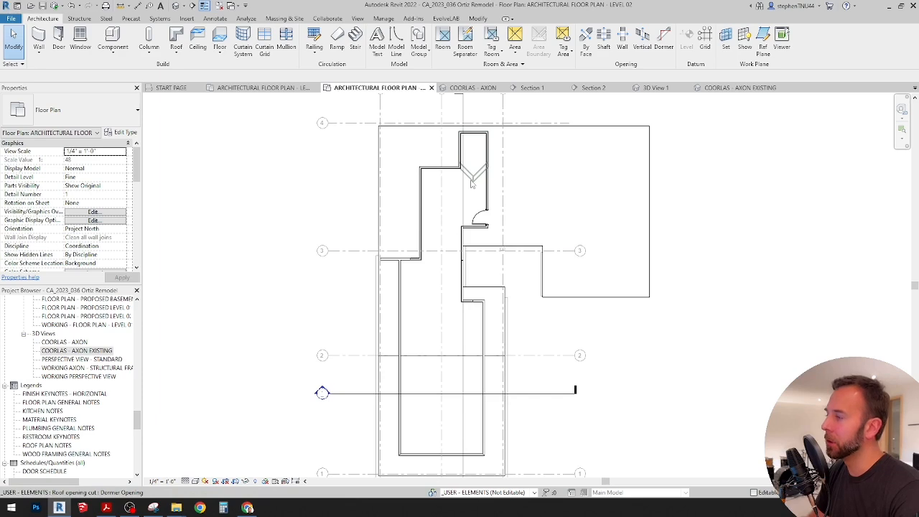
scroll(470, 185, up, 2)
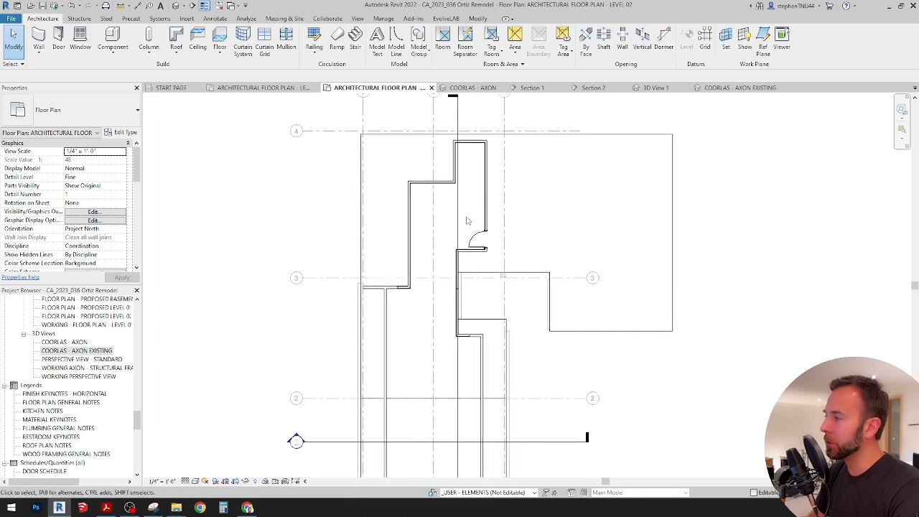
scroll(471, 158, up, 1)
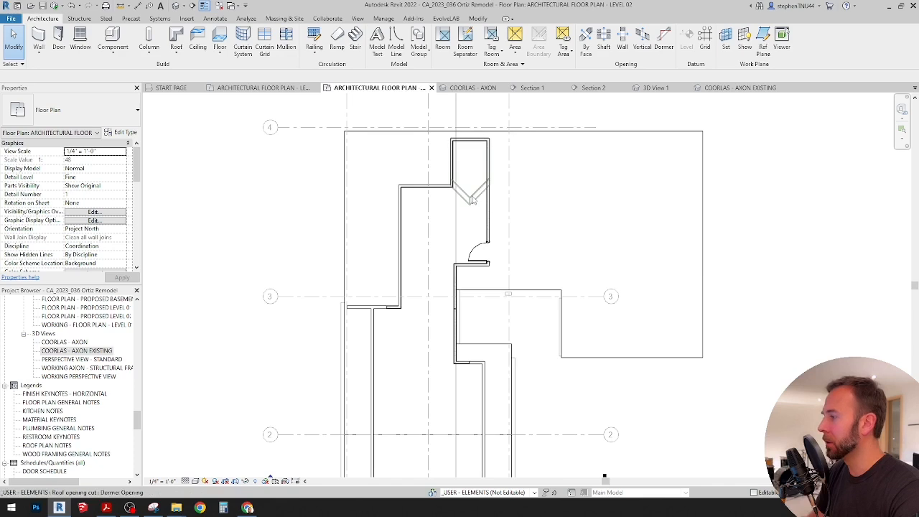
middle_drag(471, 159, 462, 186)
scroll(460, 189, up, 3)
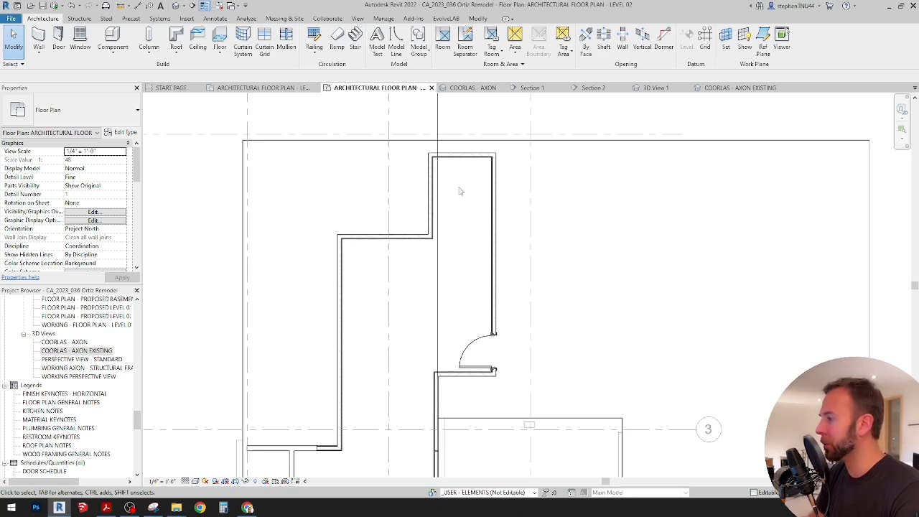
scroll(460, 188, down, 3)
middle_drag(472, 296, 476, 226)
scroll(443, 237, down, 2)
middle_drag(434, 306, 439, 257)
scroll(406, 274, down, 1)
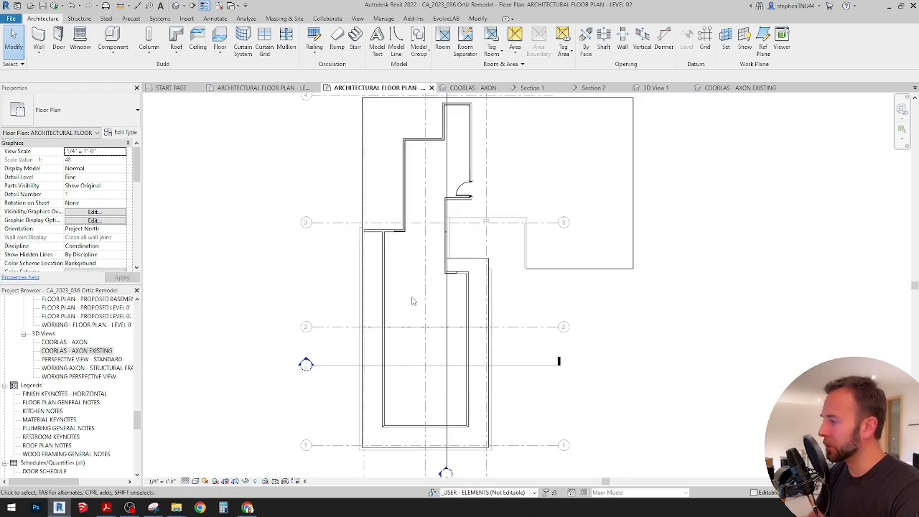
middle_drag(420, 302, 437, 303)
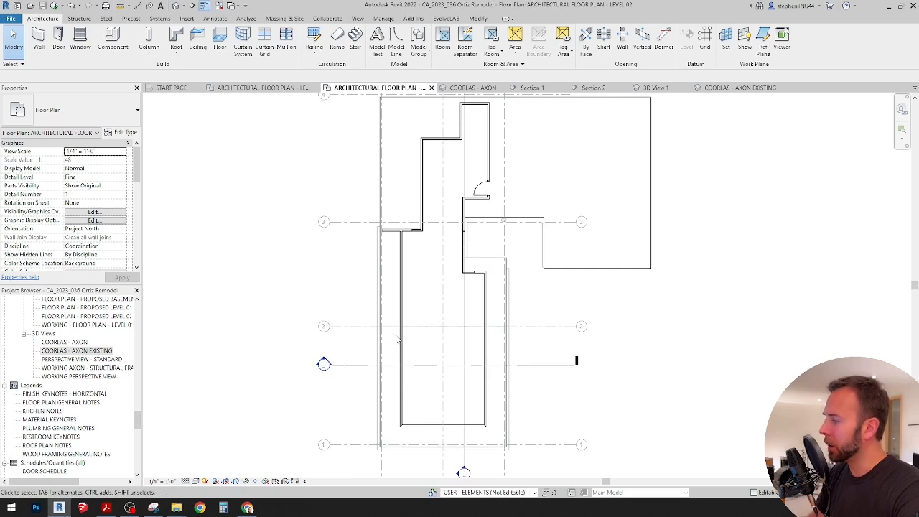
middle_drag(481, 335, 495, 287)
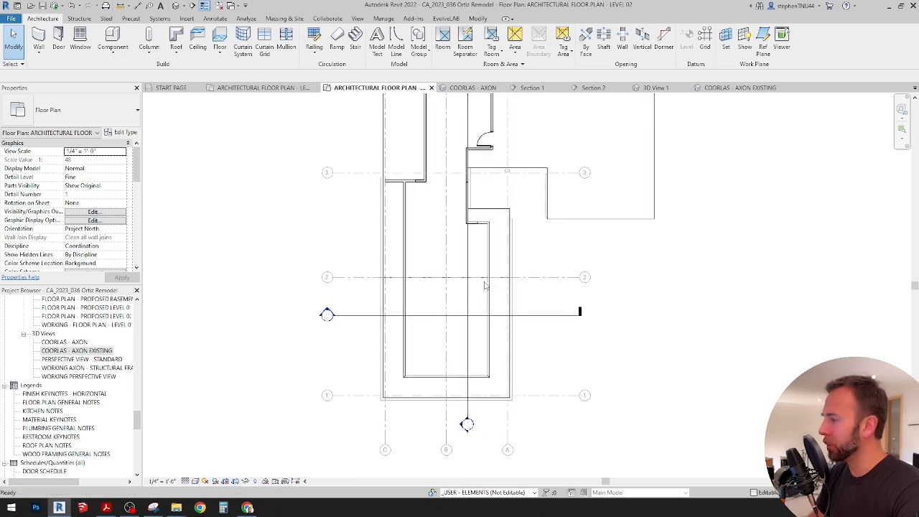
scroll(501, 287, up, 1)
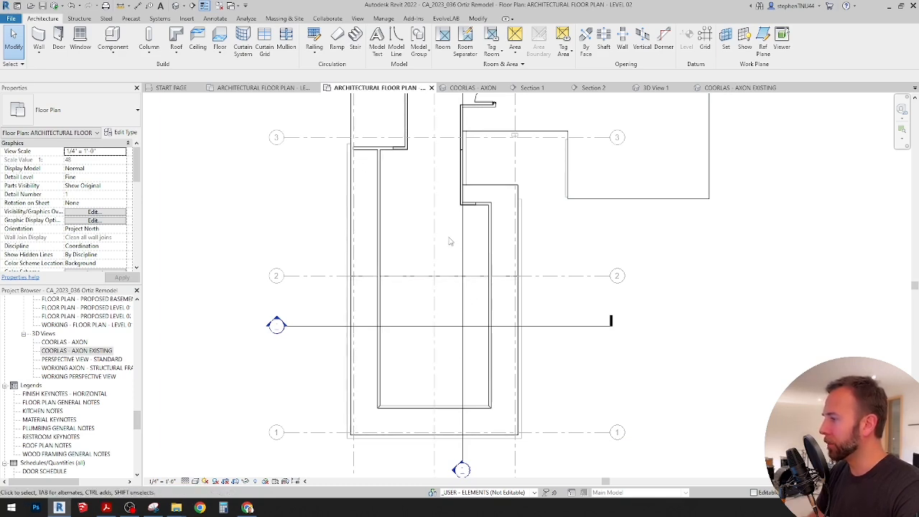
scroll(448, 237, down, 1)
middle_drag(447, 229, 447, 256)
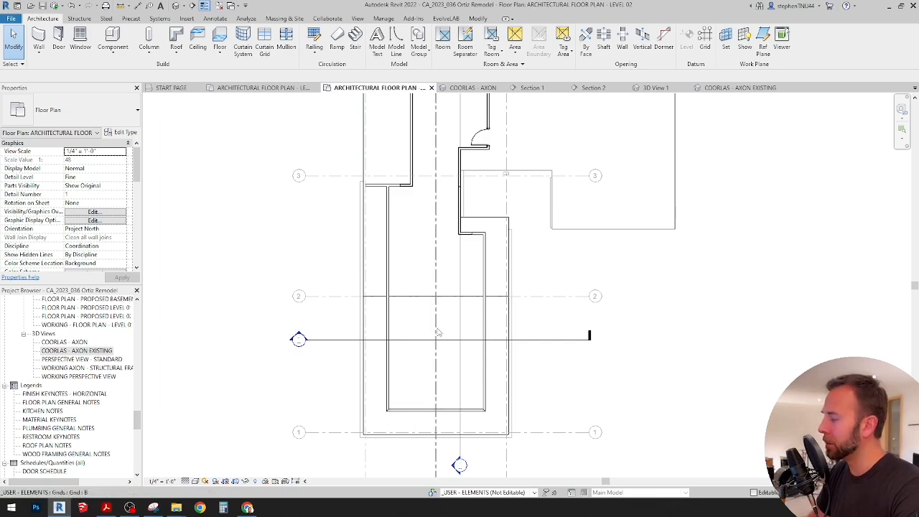
scroll(438, 332, down, 1)
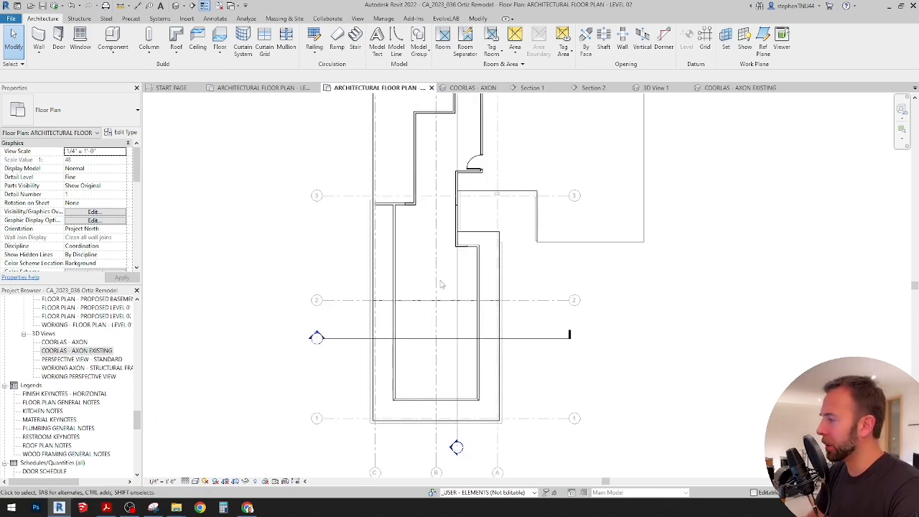
Check the head-clearance dimension from the outer grid line at the sloped ceiling in Section 1, and return to the Level 02 plan
middle_drag(441, 285, 443, 307)
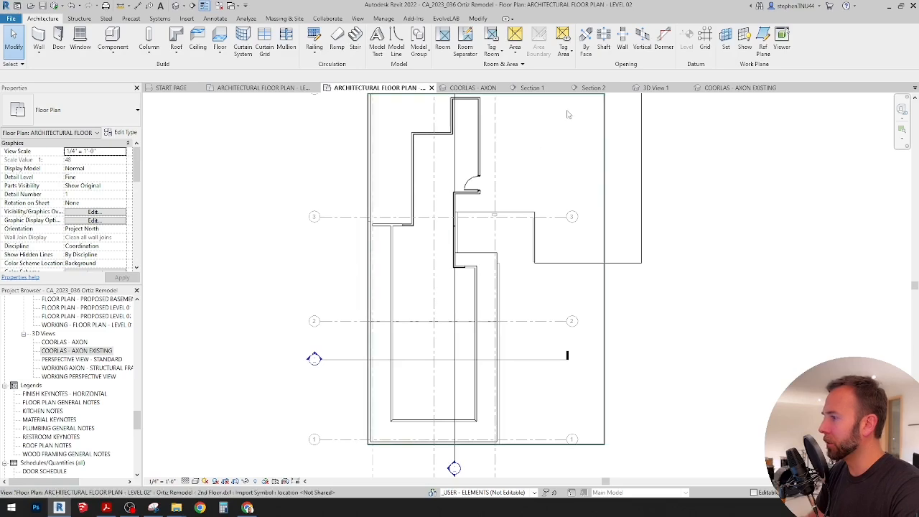
click(593, 88)
click(534, 88)
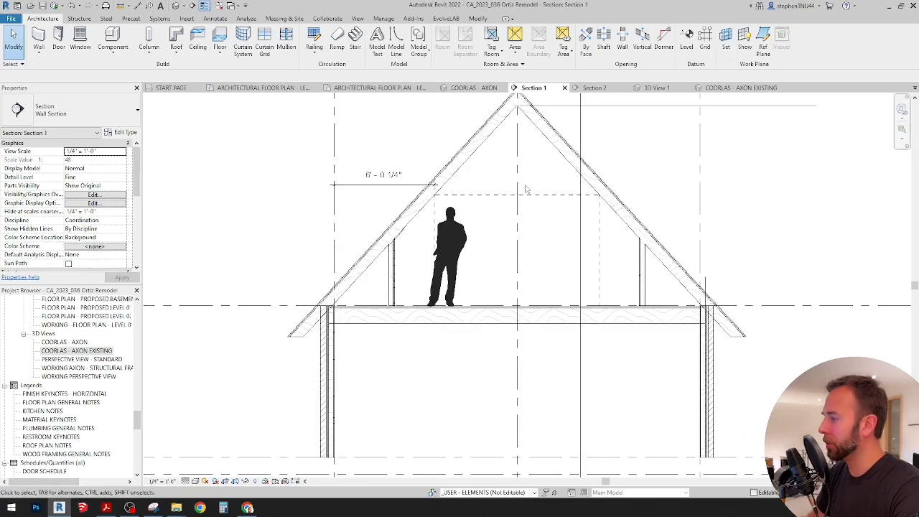
scroll(393, 108, up, 4)
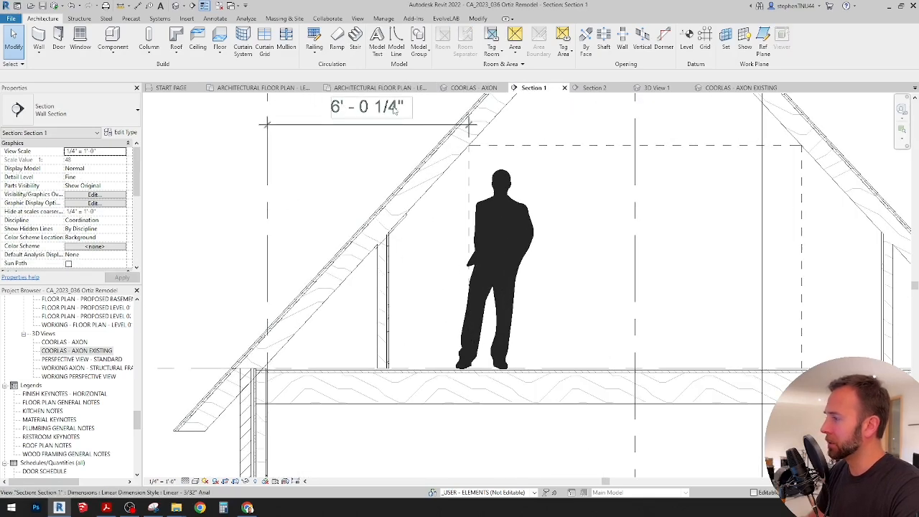
scroll(466, 170, down, 2)
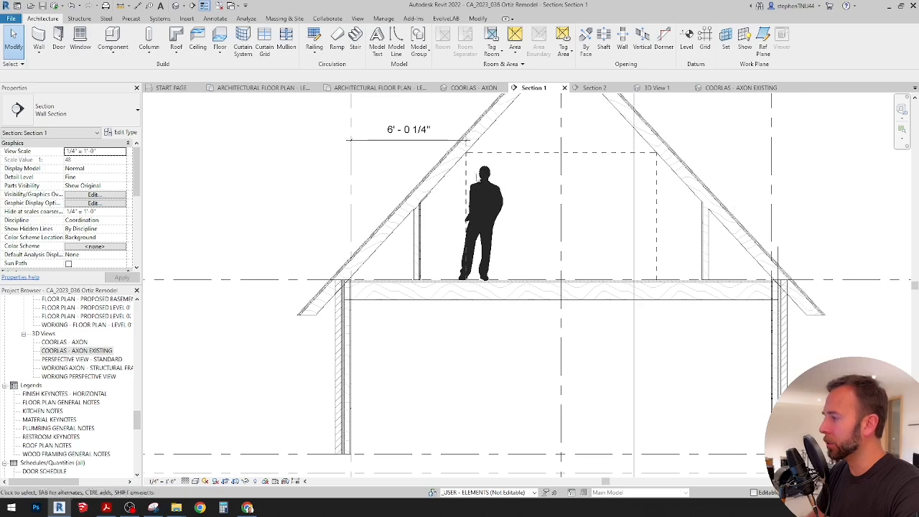
scroll(501, 156, down, 1)
middle_drag(493, 142, 481, 177)
scroll(479, 175, down, 1)
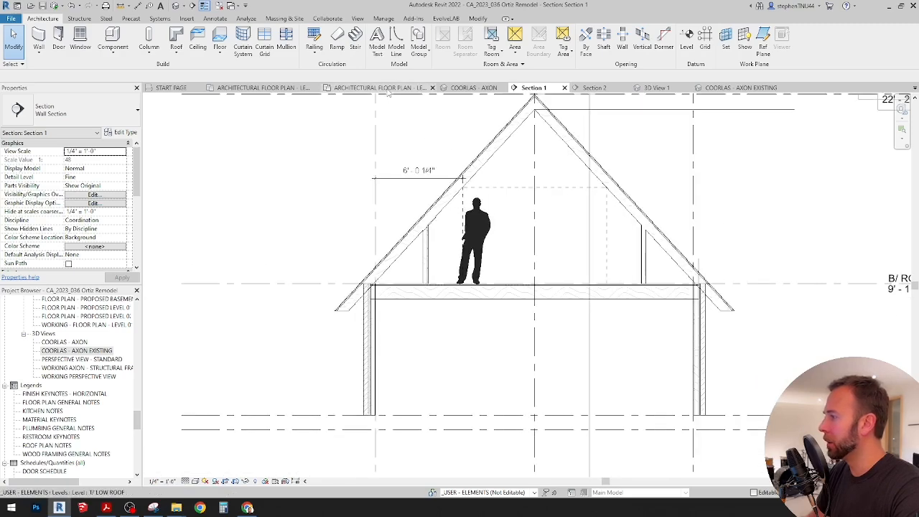
click(391, 88)
scroll(379, 266, up, 2)
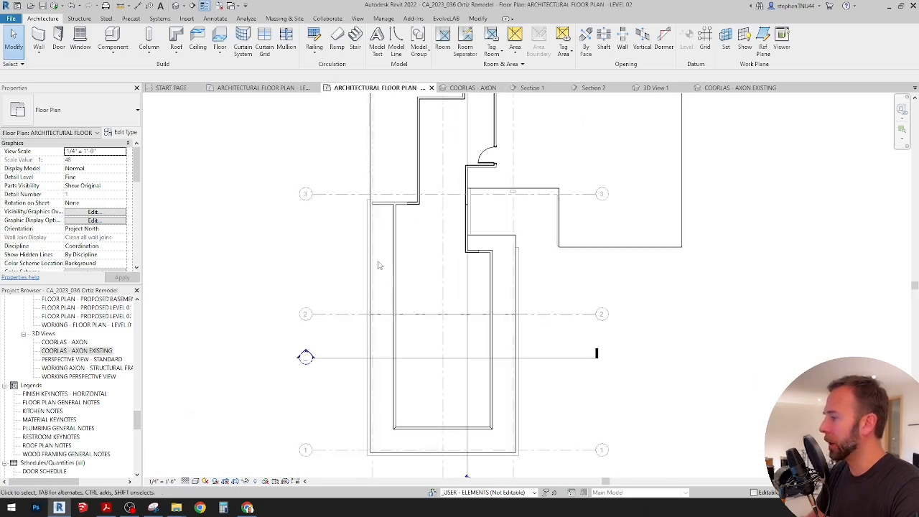
Draw a 6' .25" horizontal detail line inward from grid line C, continued by a vertical line about 30'-6" long past grid line 1
click(216, 20)
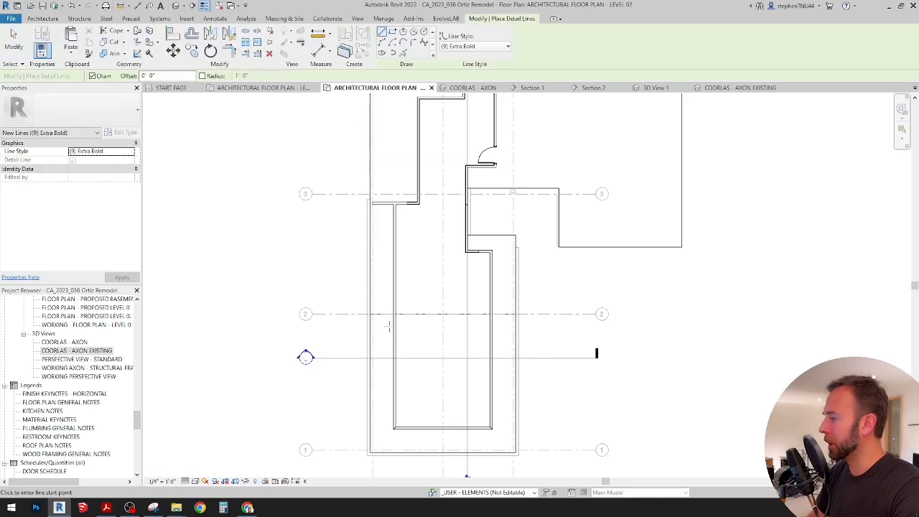
scroll(387, 327, up, 1)
click(366, 282)
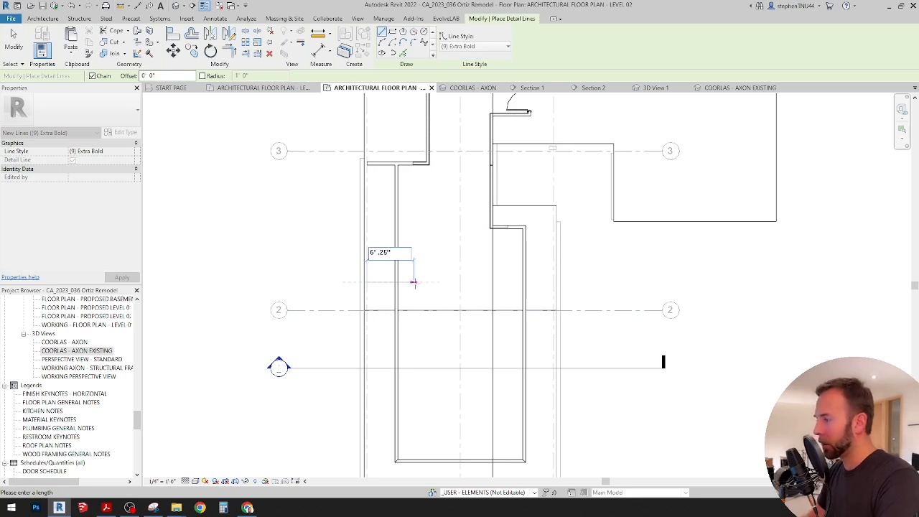
text(6' .25")
key(Return)
middle_drag(417, 364, 416, 217)
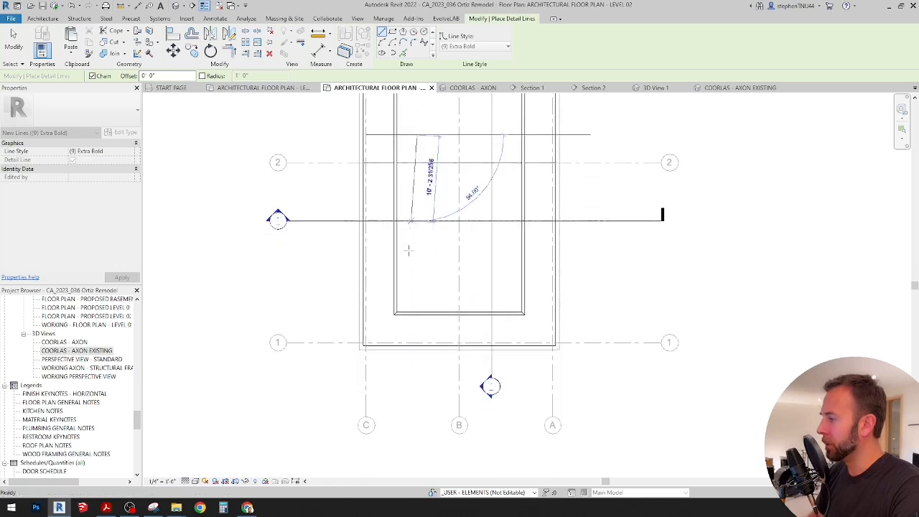
click(417, 393)
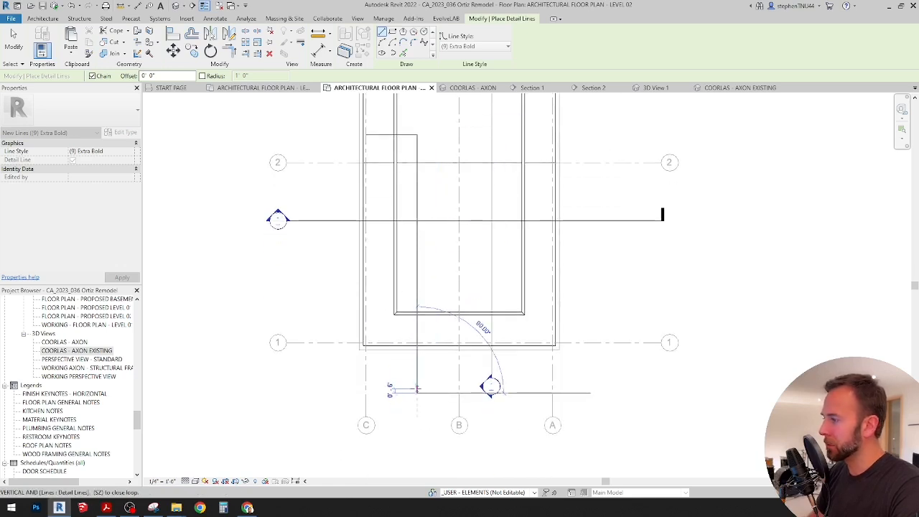
key(Escape)
scroll(438, 149, up, 2)
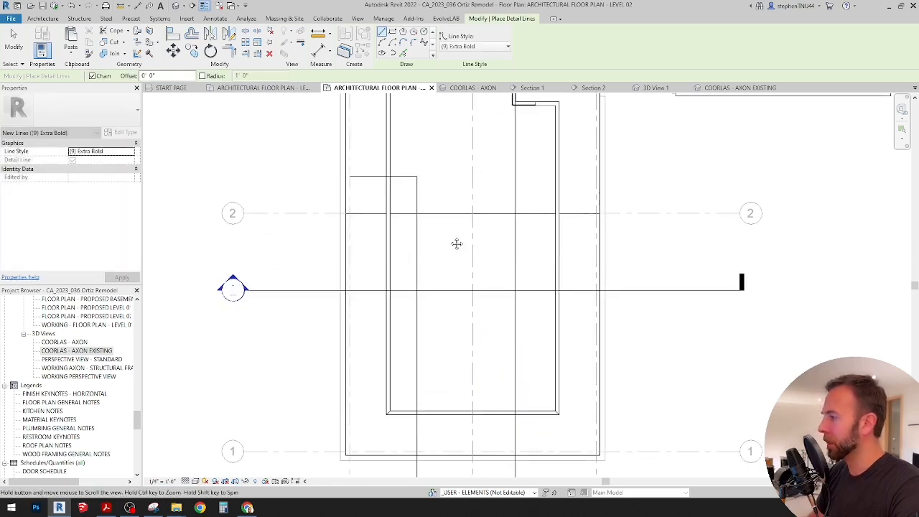
key(Escape)
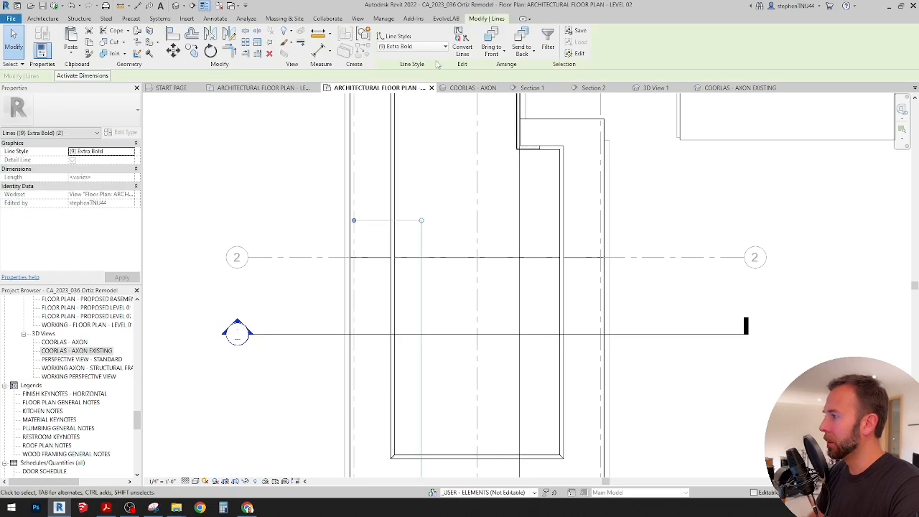
Change both new detail lines to the (1) Extra Fine Dashed Small line style
click(437, 47)
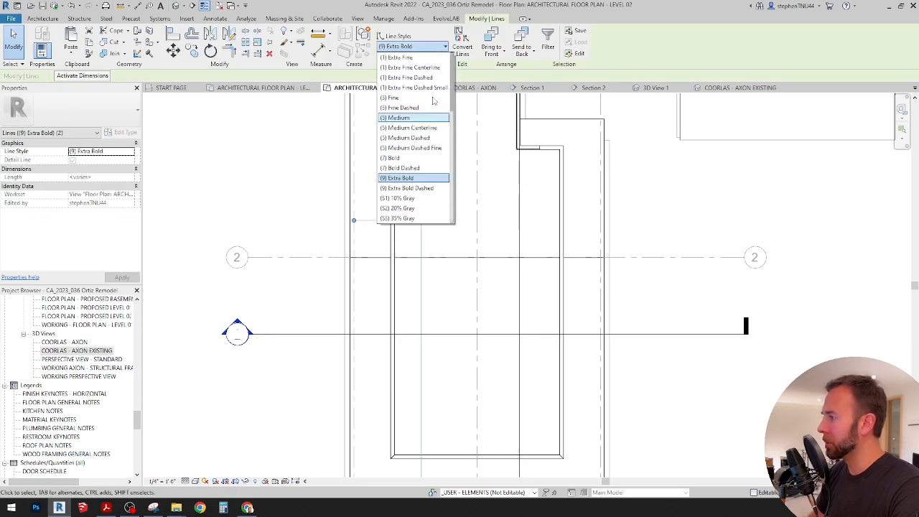
click(423, 87)
key(Escape)
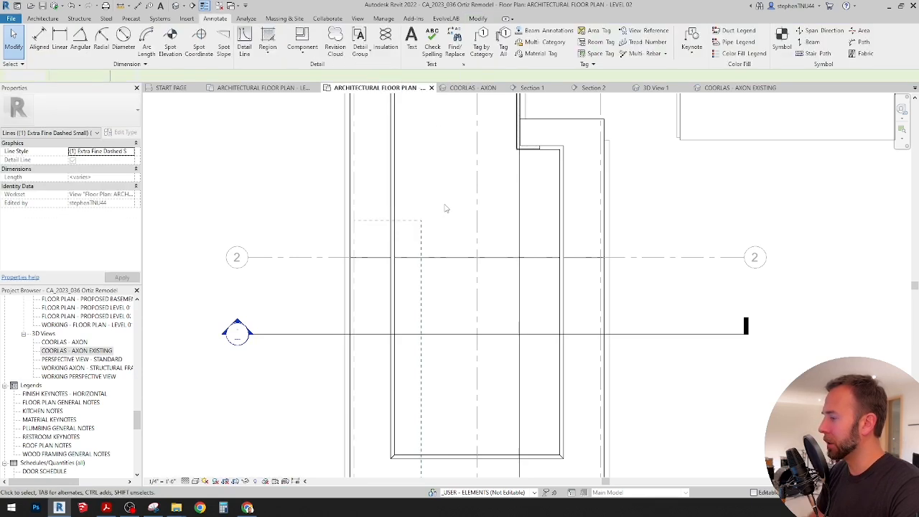
Mirror the long vertical dashed line about grid line B to mark the clearance limit on the opposite side
click(419, 237)
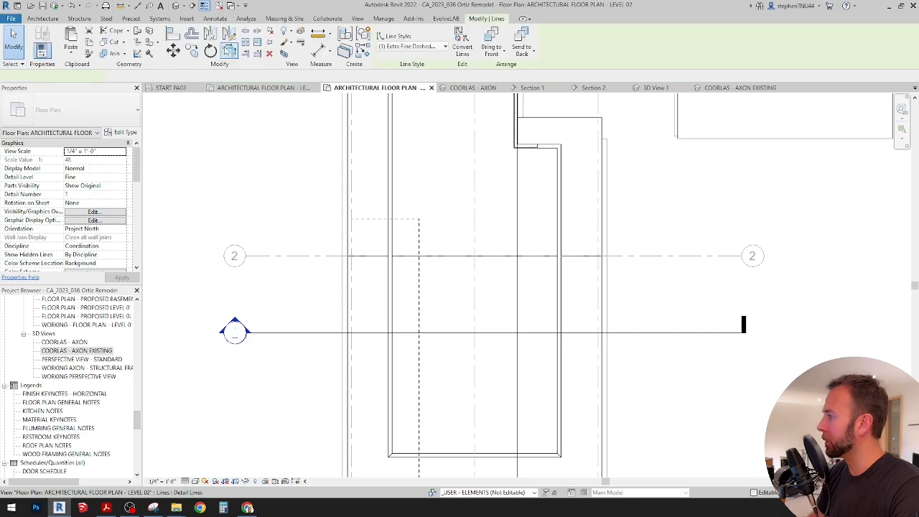
drag(419, 237, 475, 239)
click(474, 232)
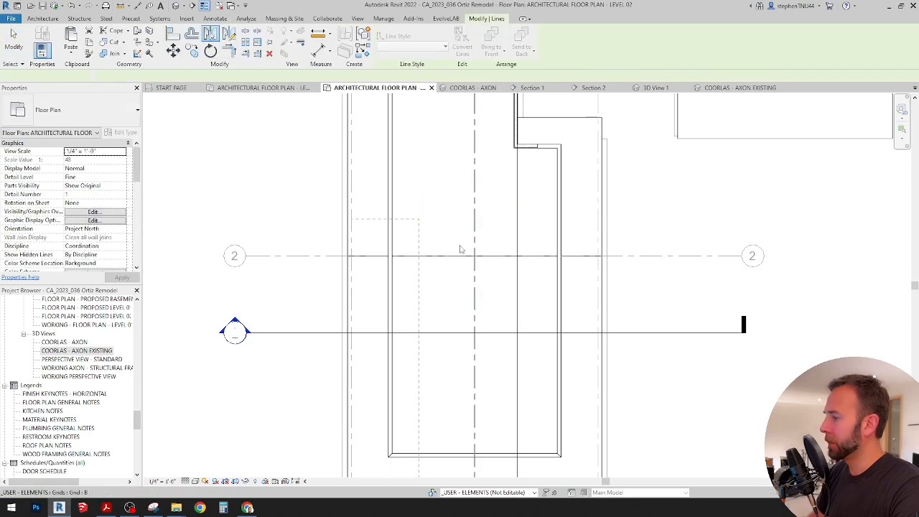
middle_drag(444, 207, 420, 122)
key(Escape)
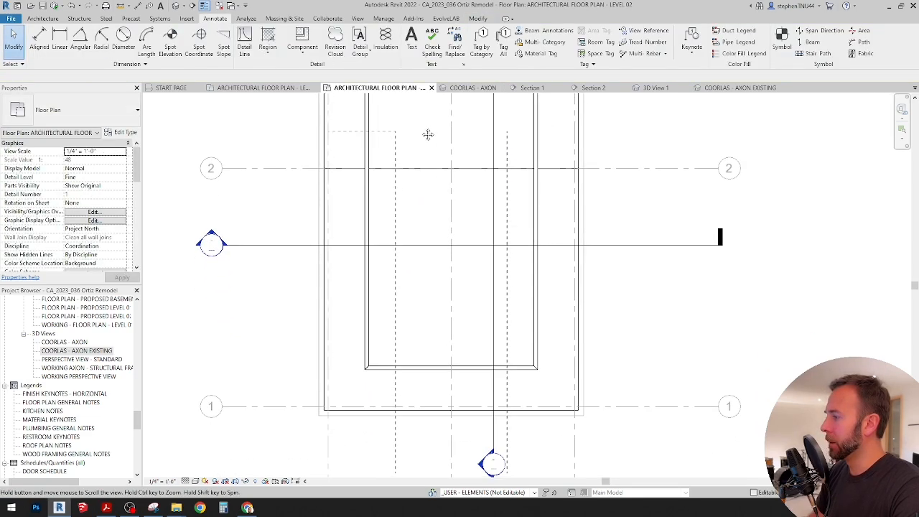
Mirror a copy of the long dashed line about a diagonal axis from the grid C and 1 corner to create the end-wall clearance line
middle_drag(396, 301, 407, 270)
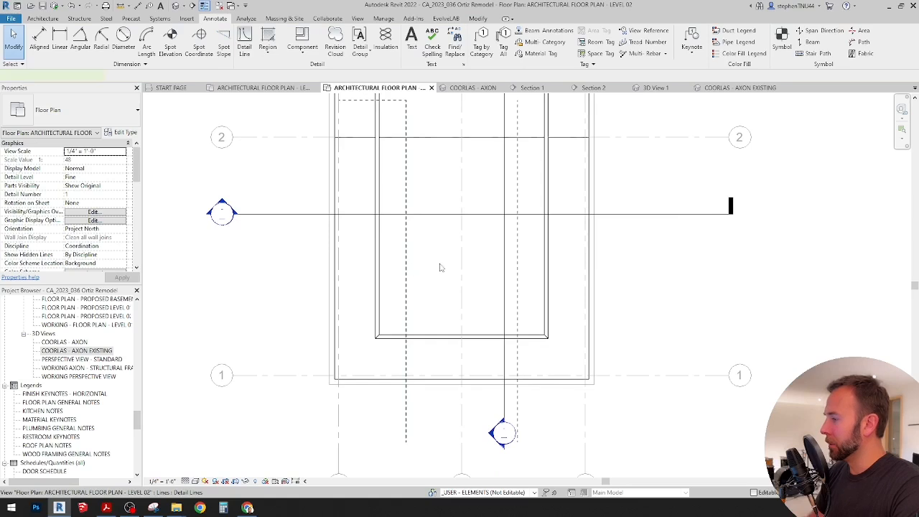
click(406, 253)
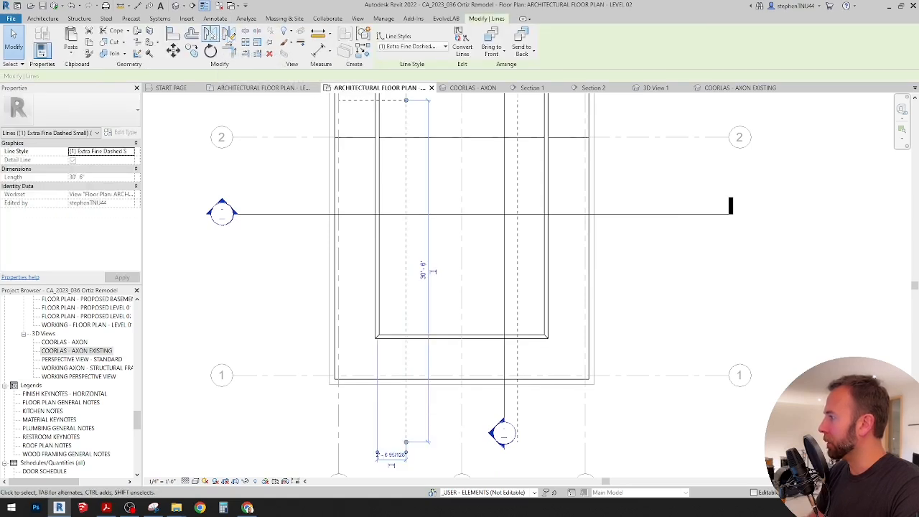
click(229, 34)
scroll(348, 379, up, 3)
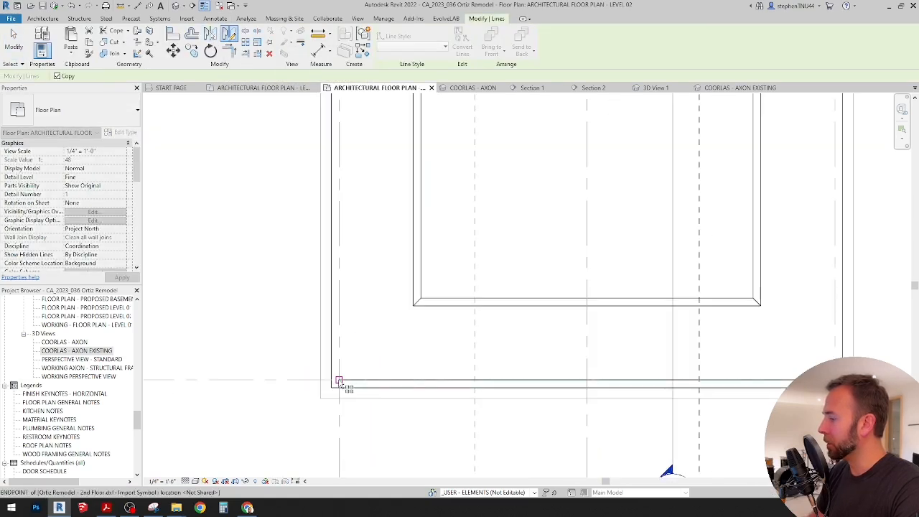
click(339, 380)
click(451, 231)
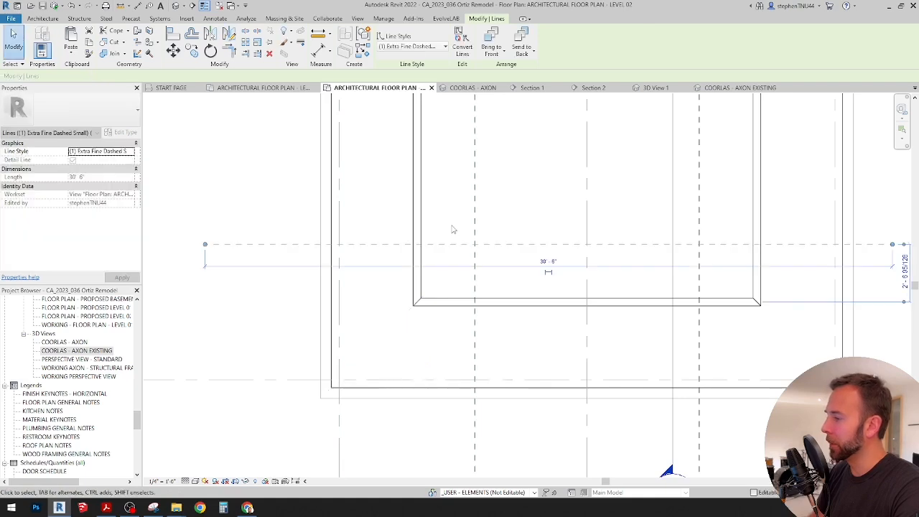
Examine the dashed clearance lines against the Level 02 walls between grid lines 1 and 3
scroll(474, 272, down, 3)
middle_drag(474, 271, 455, 349)
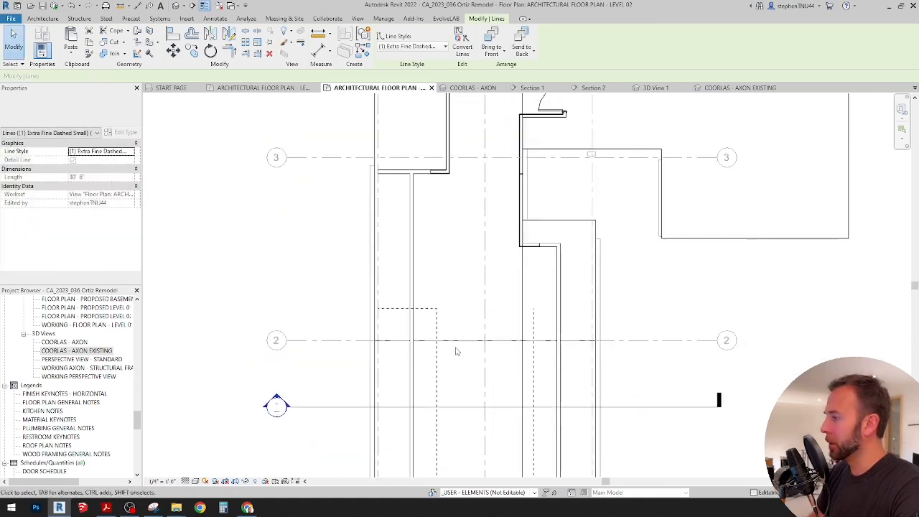
scroll(449, 337, down, 1)
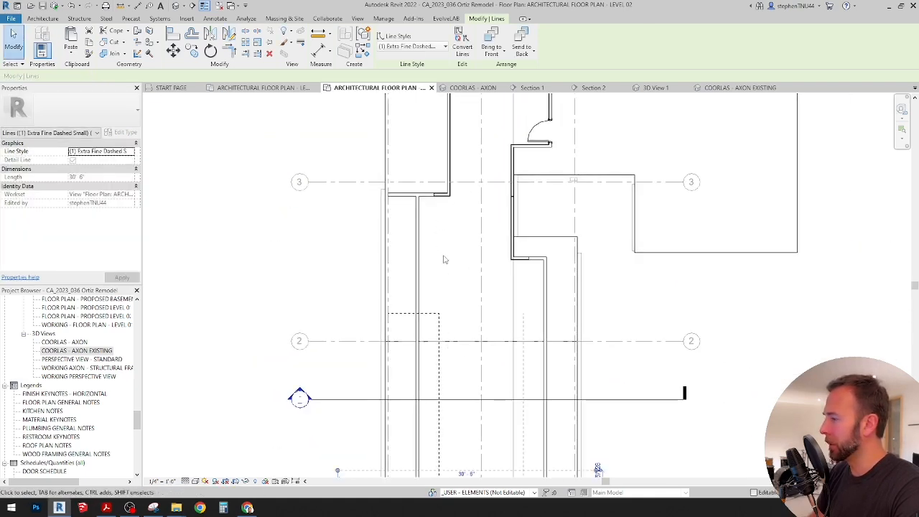
scroll(441, 325, up, 1)
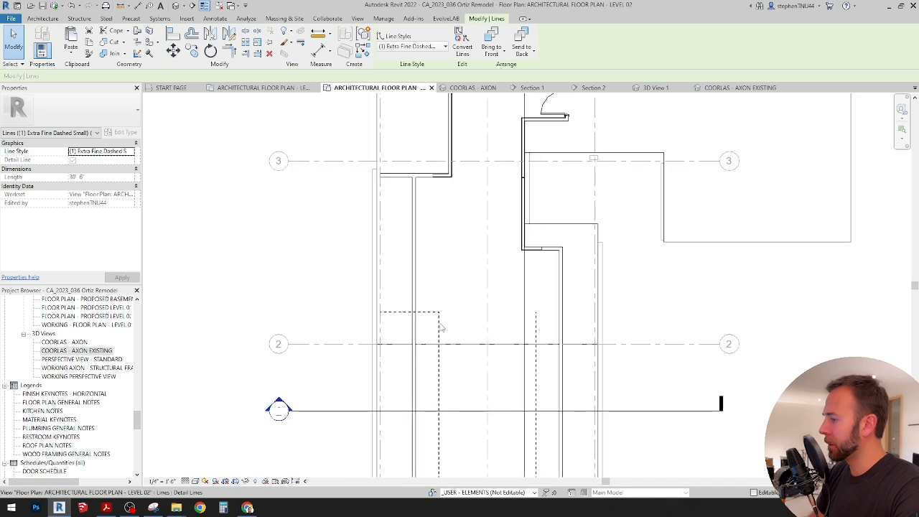
middle_drag(441, 325, 427, 267)
scroll(427, 266, up, 1)
scroll(426, 266, down, 3)
scroll(426, 267, down, 1)
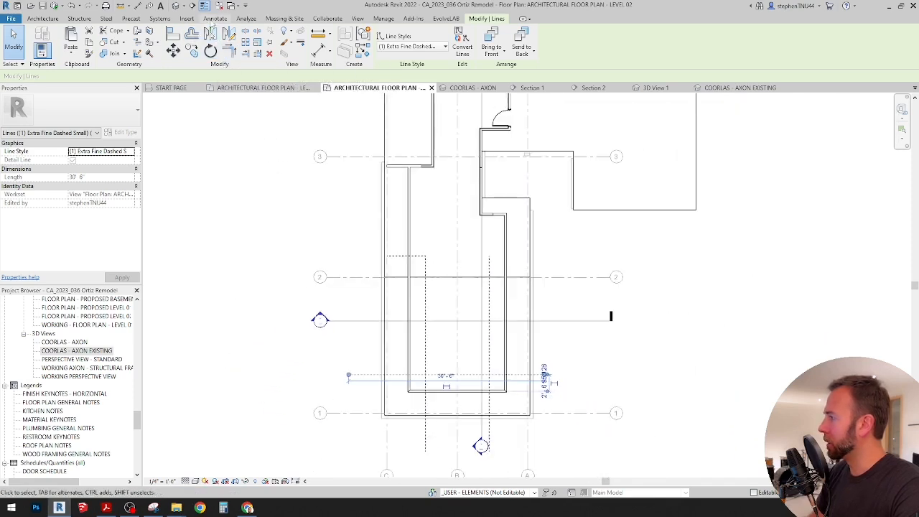
Start a filled region and pick the two long vertical dashed lines as boundary edges
click(215, 18)
click(268, 50)
click(287, 69)
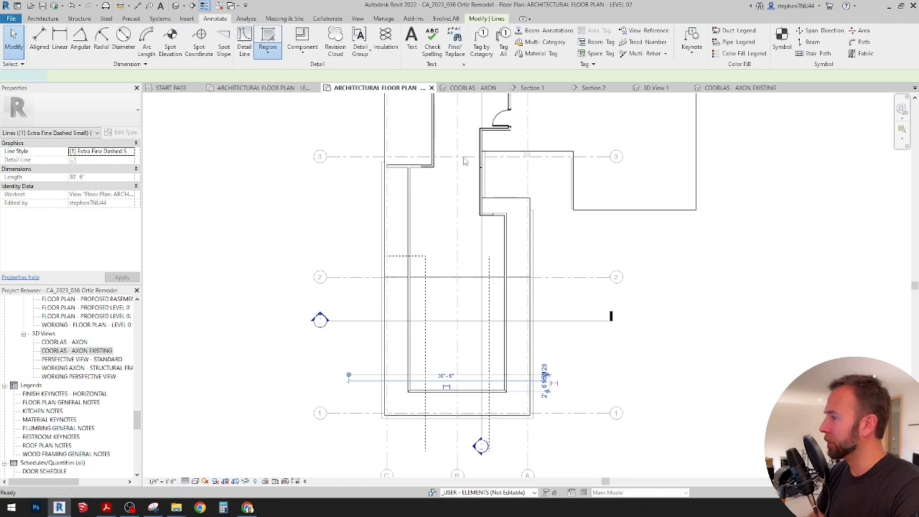
middle_drag(466, 162, 472, 246)
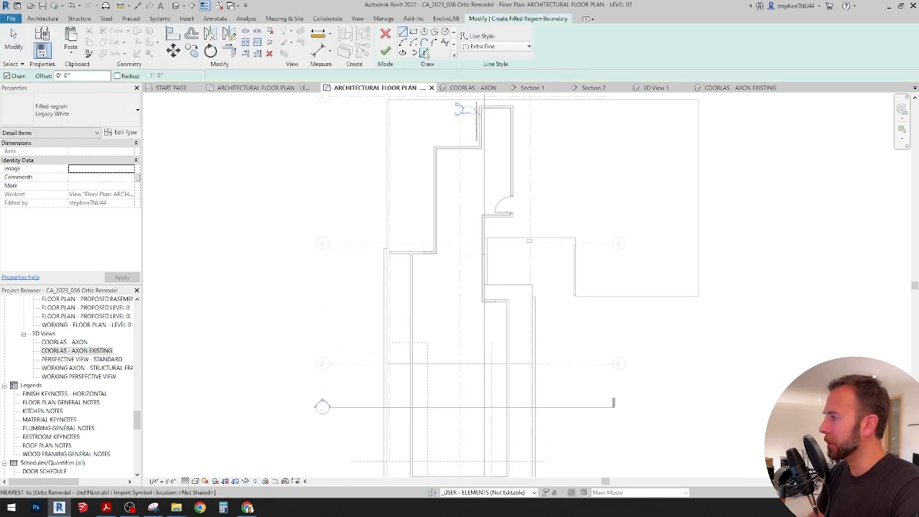
click(423, 53)
click(427, 355)
middle_drag(452, 424, 440, 331)
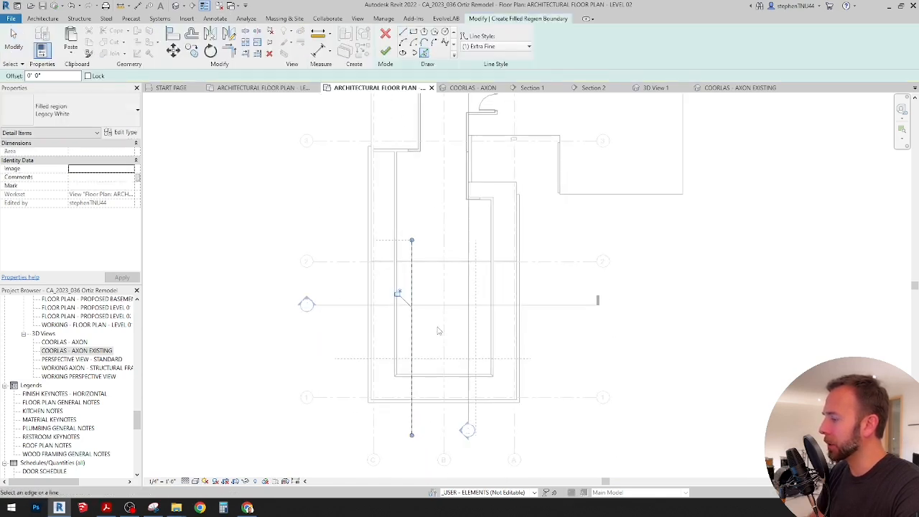
click(476, 284)
Add the interior faces of the stepped walls above grid line 3, up to the narrow recess, to the filled region boundary
scroll(414, 229, up, 2)
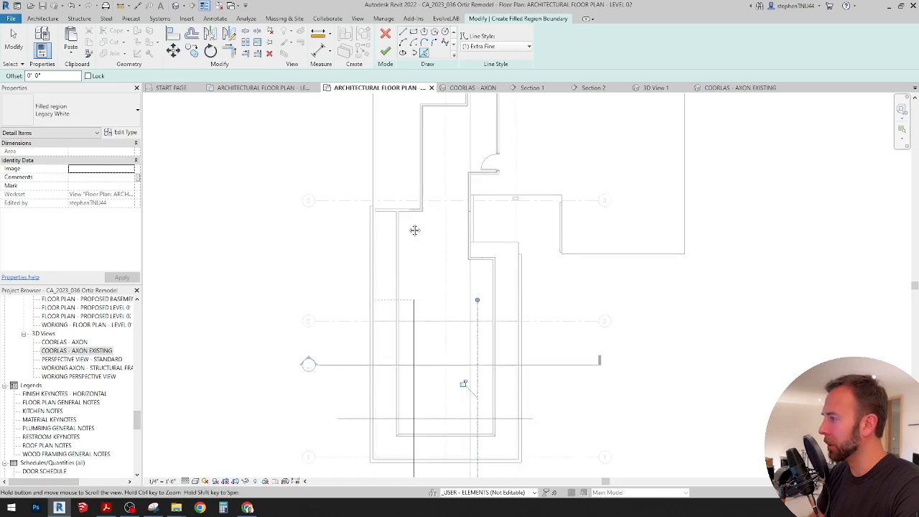
scroll(423, 207, up, 3)
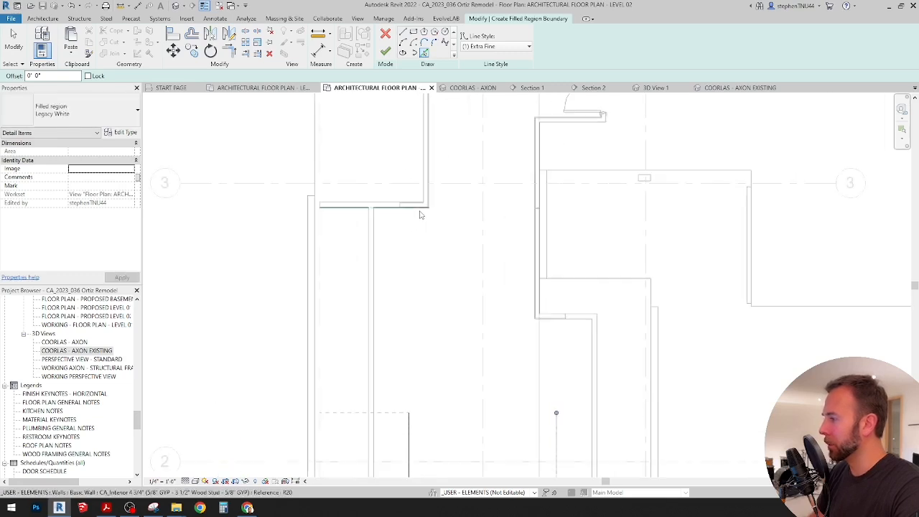
click(433, 161)
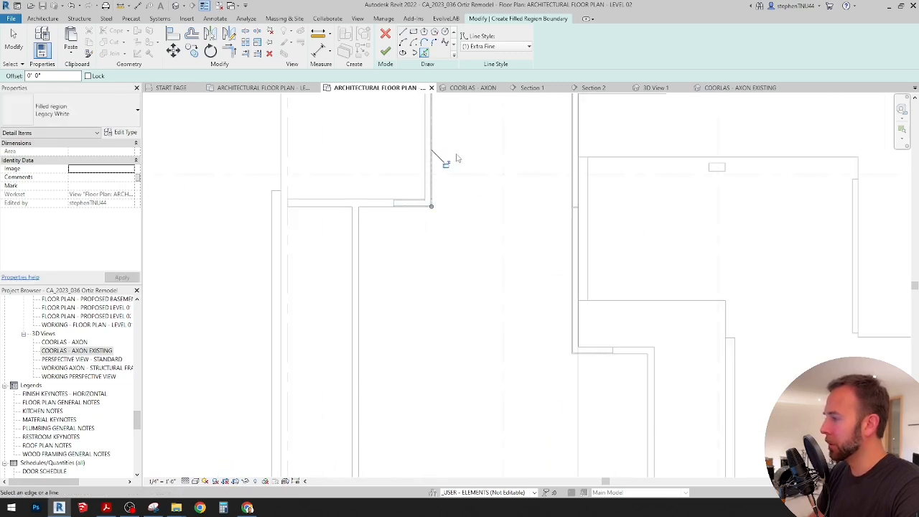
scroll(463, 165, down, 3)
scroll(472, 171, up, 2)
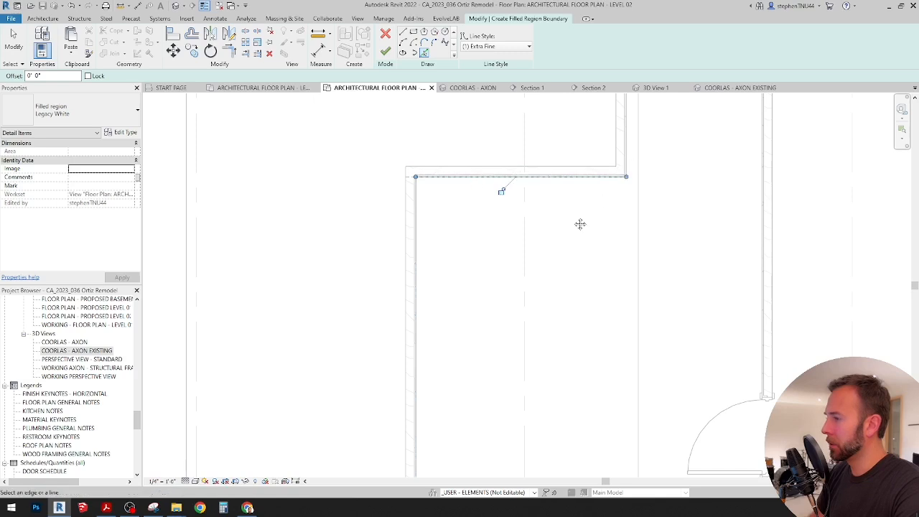
middle_drag(580, 224, 452, 337)
scroll(499, 226, up, 1)
click(498, 216)
Add the end and far-side interior faces of the narrow recess near grid line 4 to the filled region boundary
middle_drag(539, 223, 461, 331)
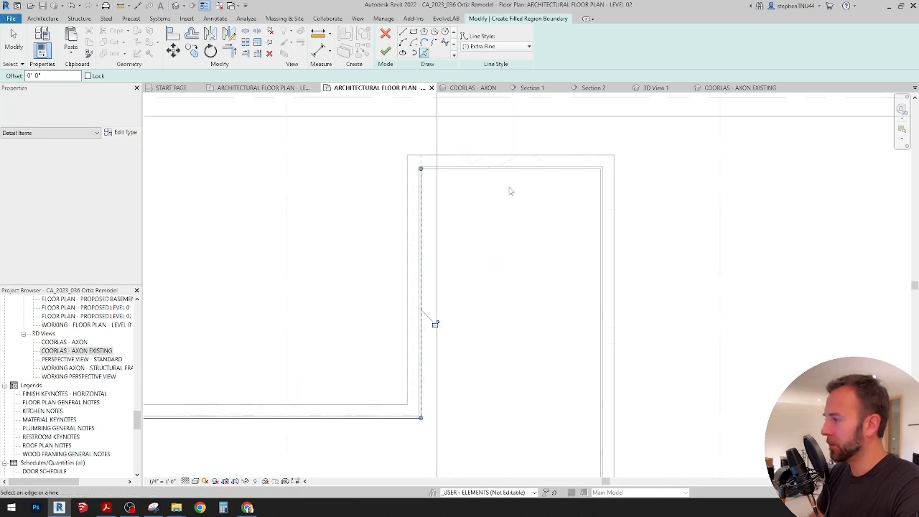
click(511, 172)
click(598, 215)
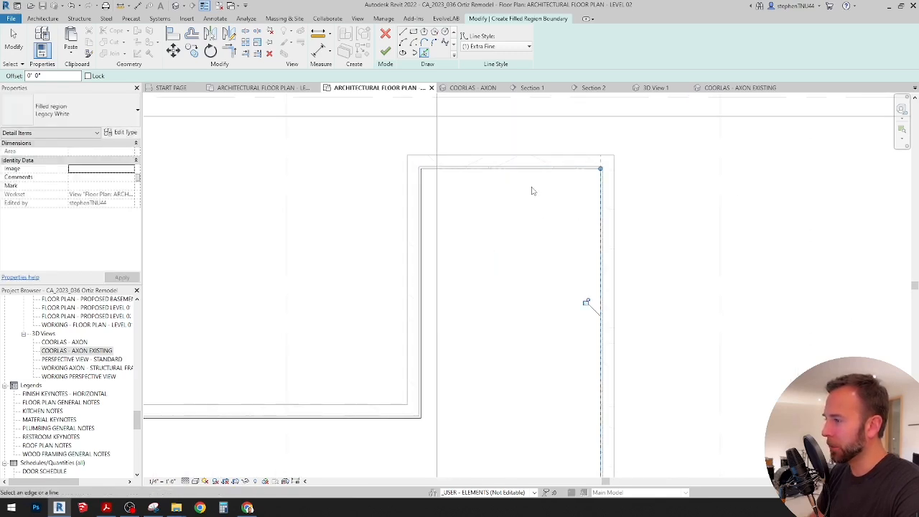
scroll(533, 191, down, 3)
middle_drag(527, 440, 504, 275)
scroll(500, 287, up, 2)
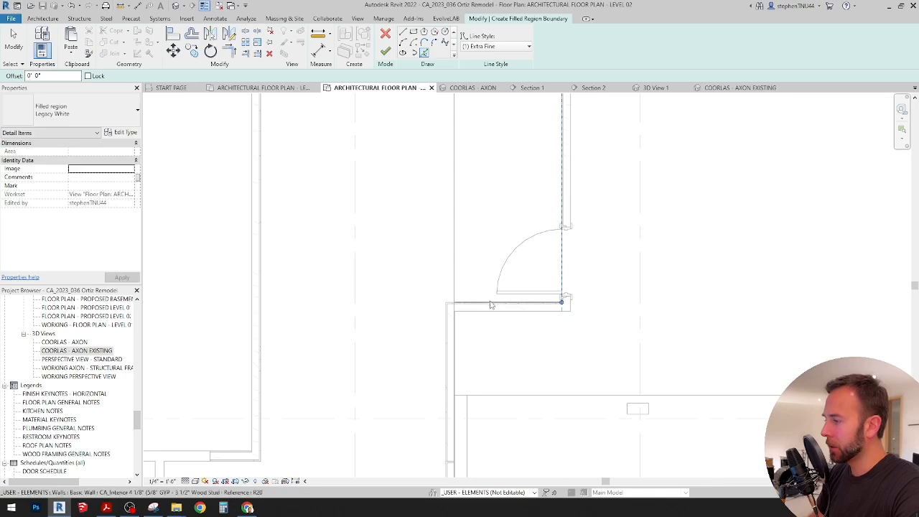
Add the stepped wall faces between the door and the jog above grid line 2 to the filled region boundary
click(446, 347)
scroll(452, 249, down, 7)
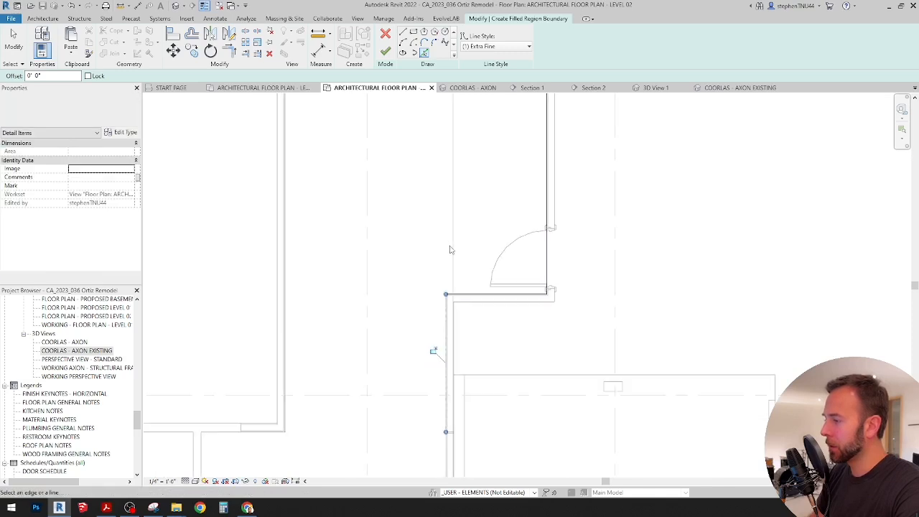
middle_drag(435, 342, 434, 198)
scroll(463, 276, up, 7)
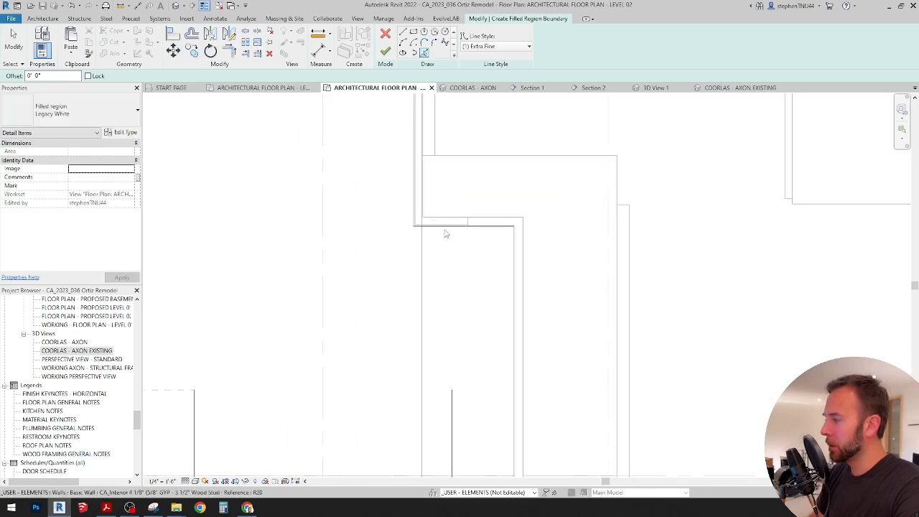
scroll(445, 237, down, 2)
scroll(374, 297, down, 1)
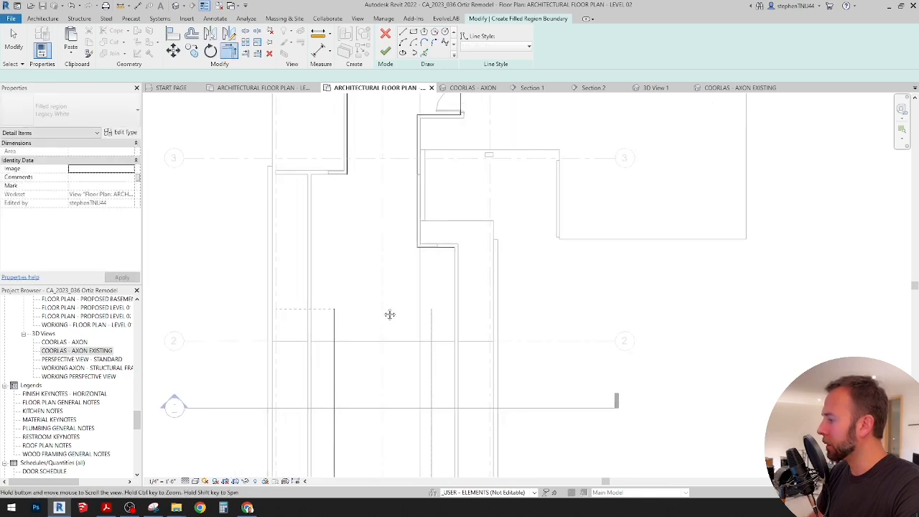
Add the lower face of the short horizontal wall at grid line 3, near grid C, to the region boundary
middle_drag(389, 313, 401, 354)
click(347, 361)
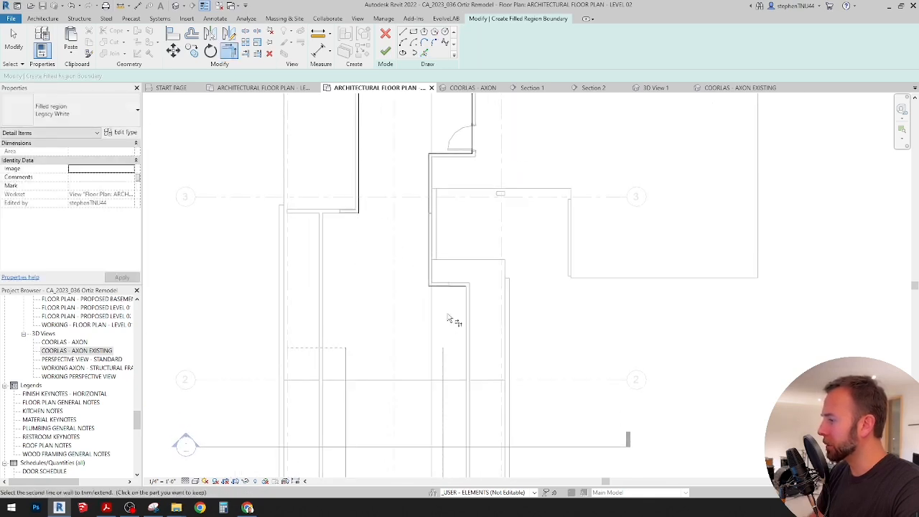
key(Escape)
click(423, 54)
scroll(344, 208, up, 4)
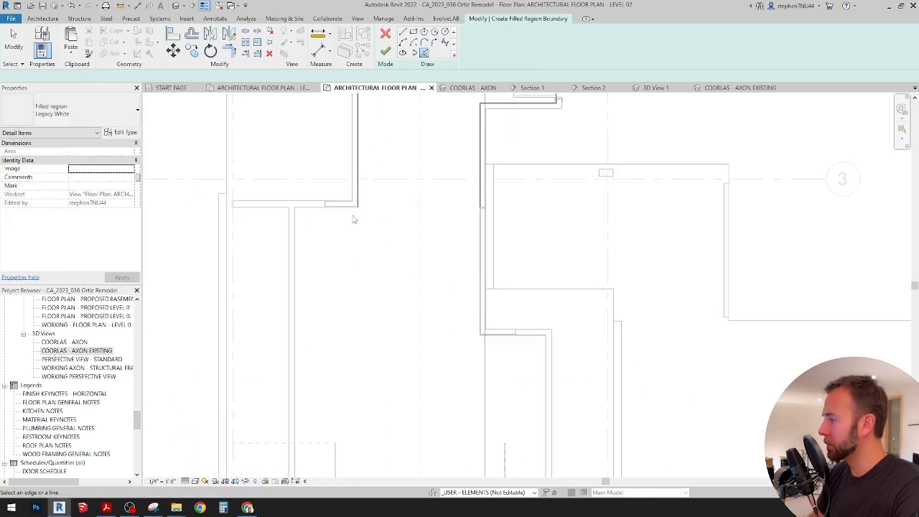
click(346, 218)
scroll(404, 208, down, 2)
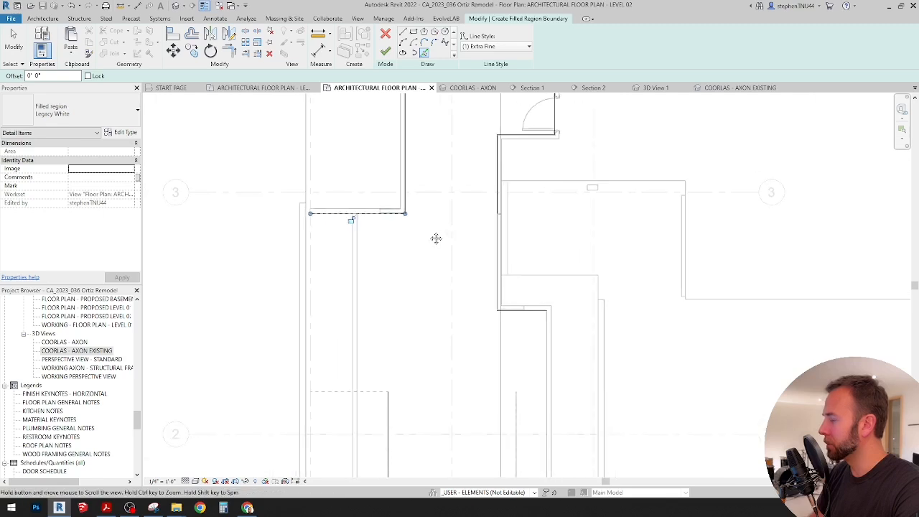
Trim the long boundary line nearer grid C to the wall face at grid 3 and the end-wall clearance line
key(t)
key(r)
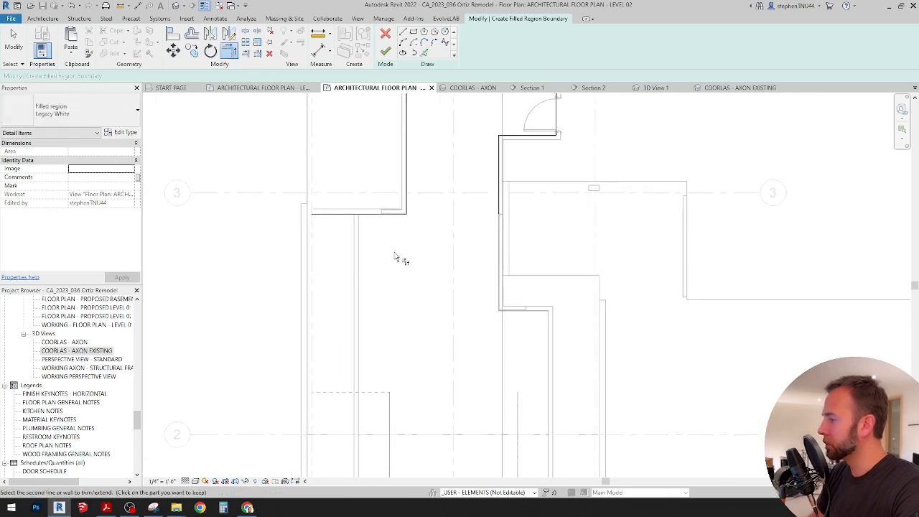
scroll(402, 248, down, 2)
middle_drag(422, 358, 418, 215)
middle_drag(397, 344, 396, 320)
click(410, 334)
Trim the long boundary line nearer grid A to the end-wall line and the jog above grid 2, and finish the region
click(463, 334)
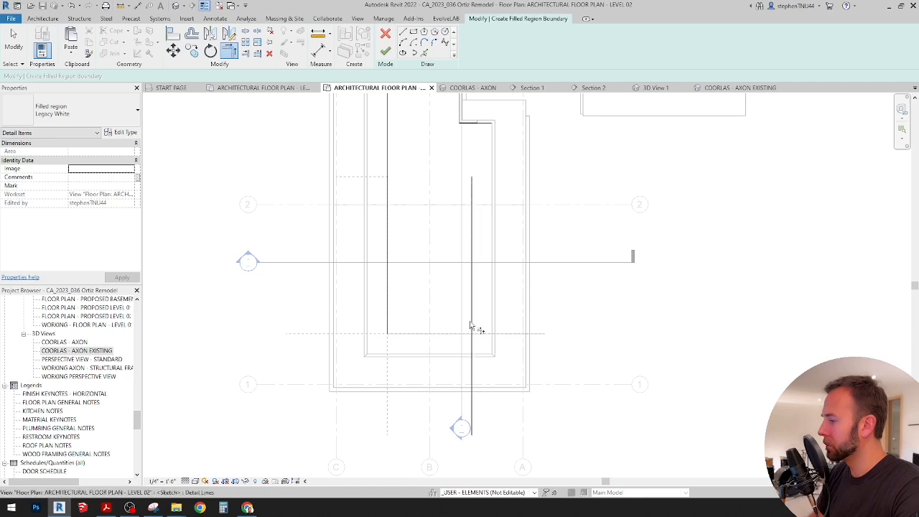
click(471, 322)
middle_drag(486, 228, 488, 389)
click(470, 288)
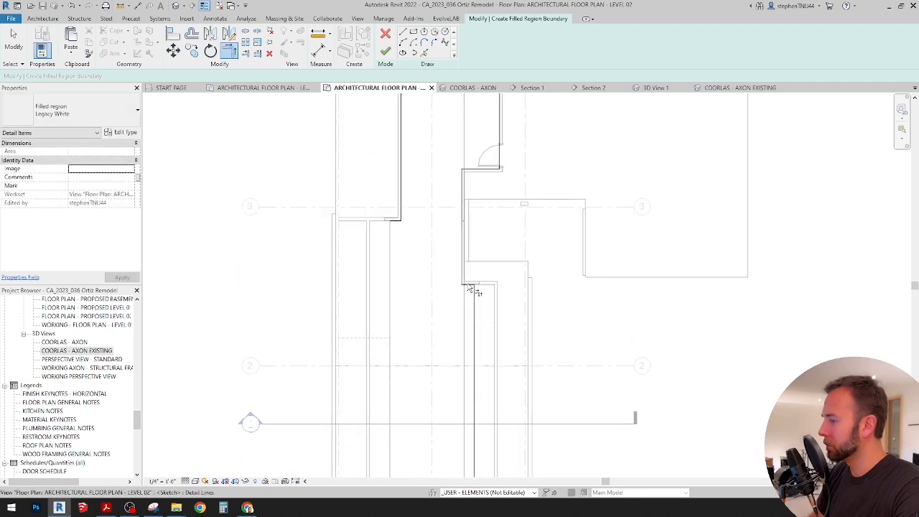
middle_drag(488, 195, 496, 360)
click(385, 51)
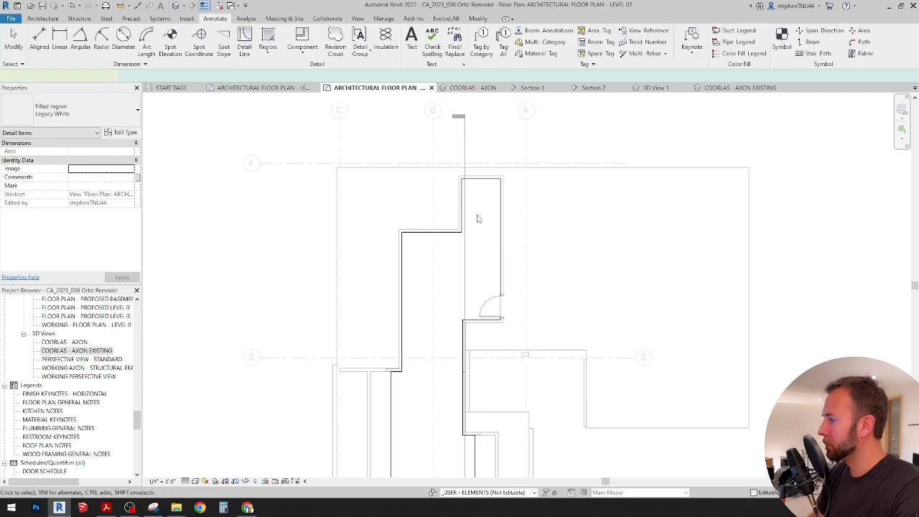
Change the new filled region's type to Diagonal Down - Transparent
middle_drag(478, 263, 491, 238)
click(122, 111)
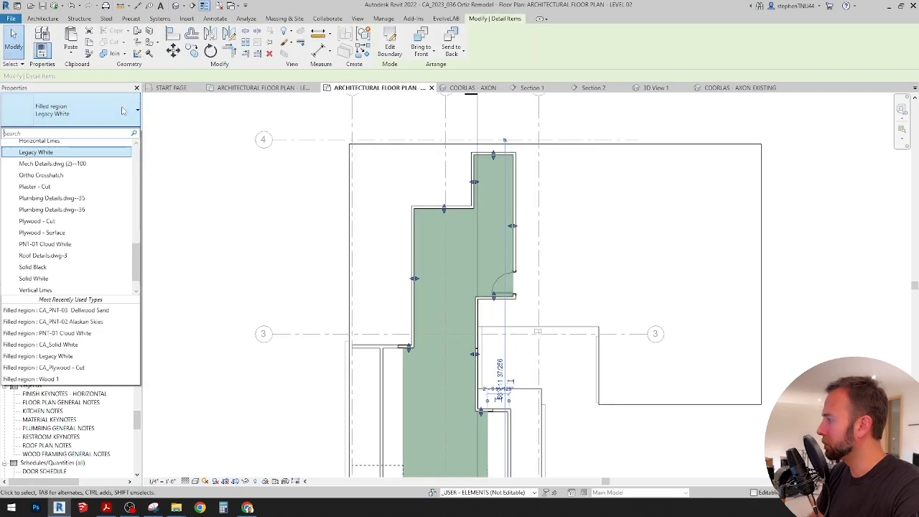
scroll(82, 208, down, 1)
scroll(85, 208, up, 4)
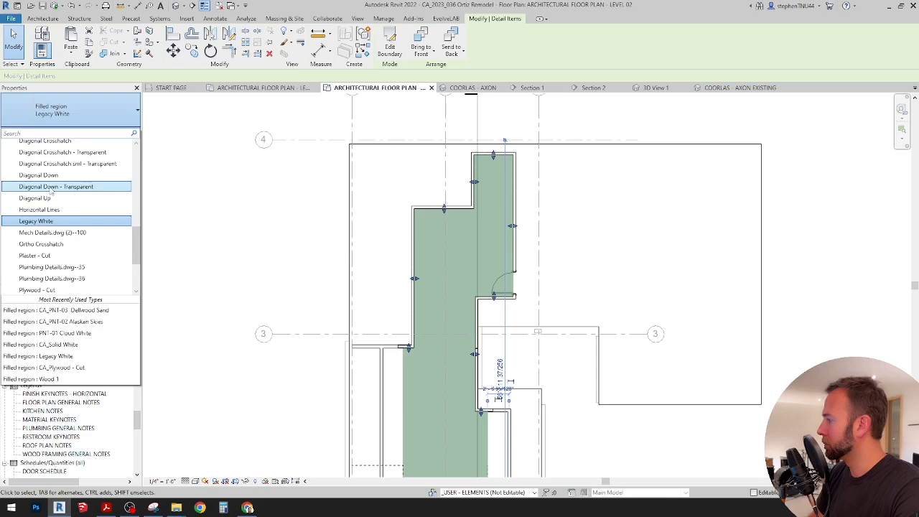
click(53, 187)
click(371, 231)
scroll(371, 231, down, 1)
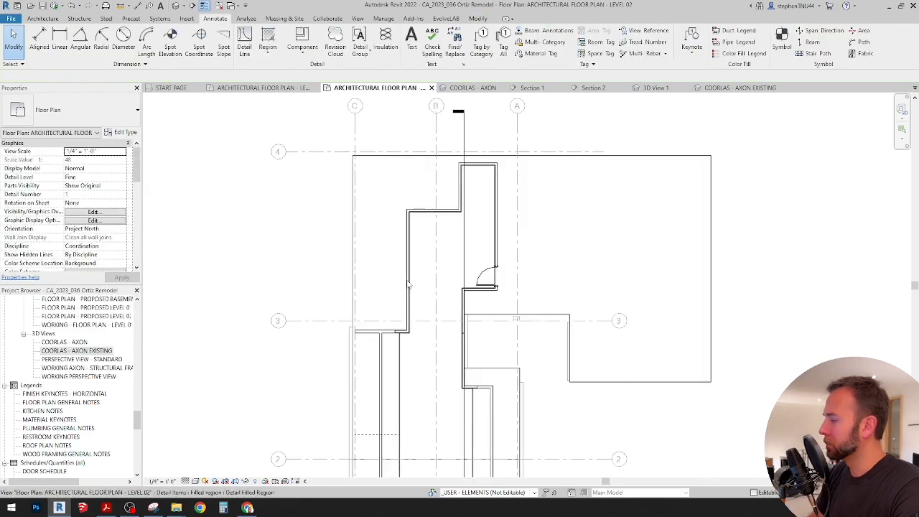
Select the hatched filled region and check its area and extent between the walls
scroll(408, 287, down, 1)
middle_drag(411, 358, 406, 277)
click(397, 285)
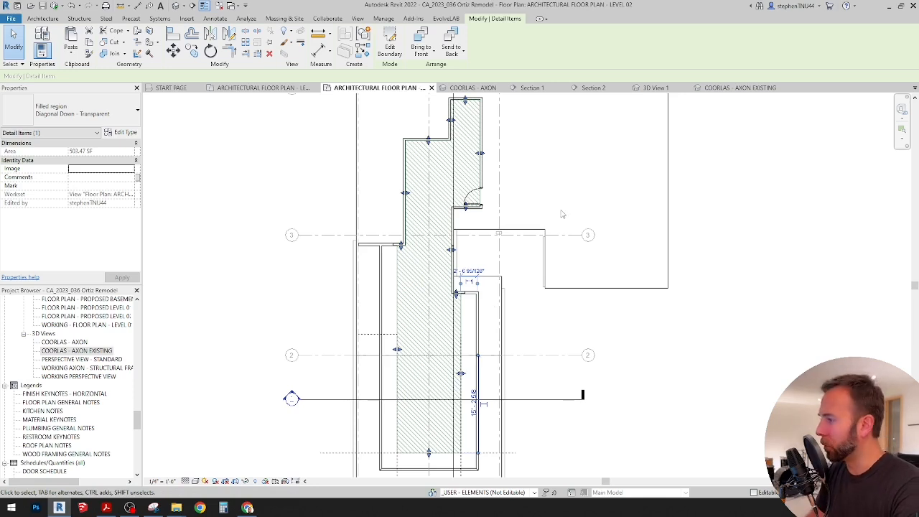
middle_drag(495, 282, 501, 270)
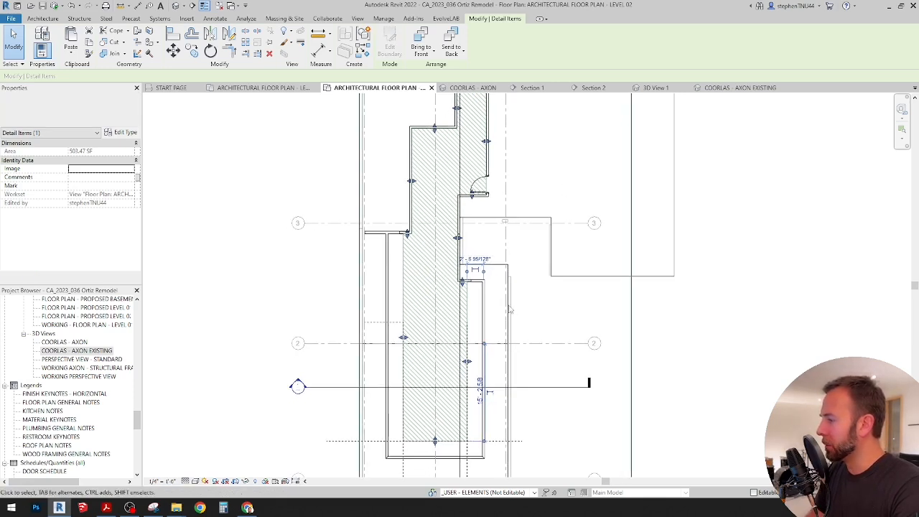
scroll(512, 311, down, 1)
middle_drag(515, 314, 476, 318)
scroll(432, 362, up, 1)
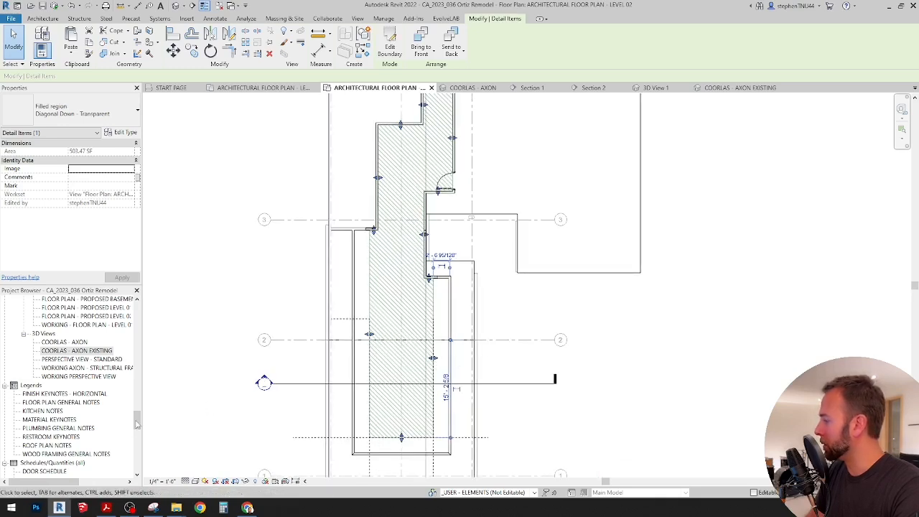
Open sheet A7.0 and activate its Light and Ventilation Schedule view for editing
drag(136, 424, 136, 452)
click(58, 436)
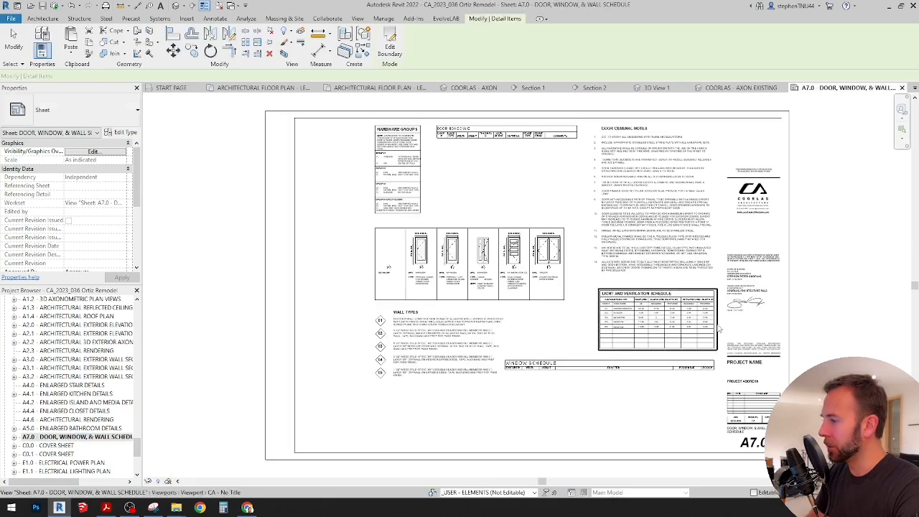
click(659, 414)
scroll(675, 337, up, 5)
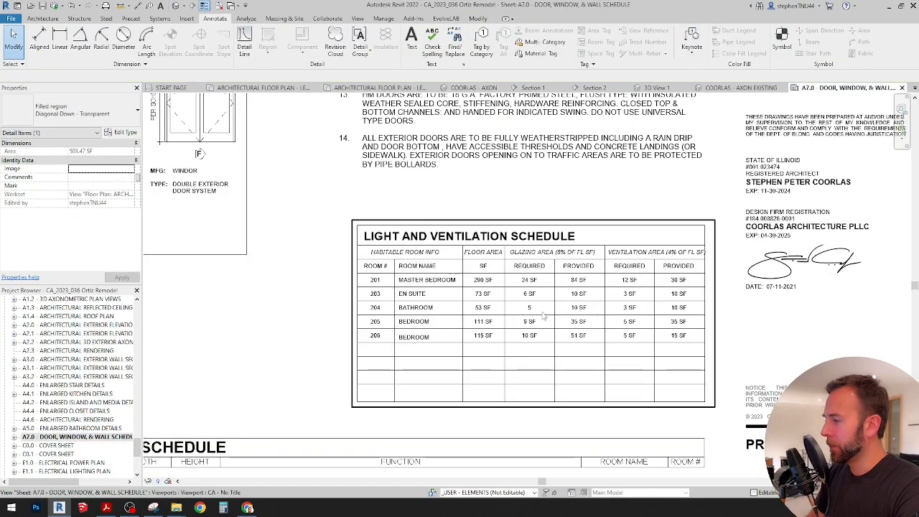
double_click(518, 324)
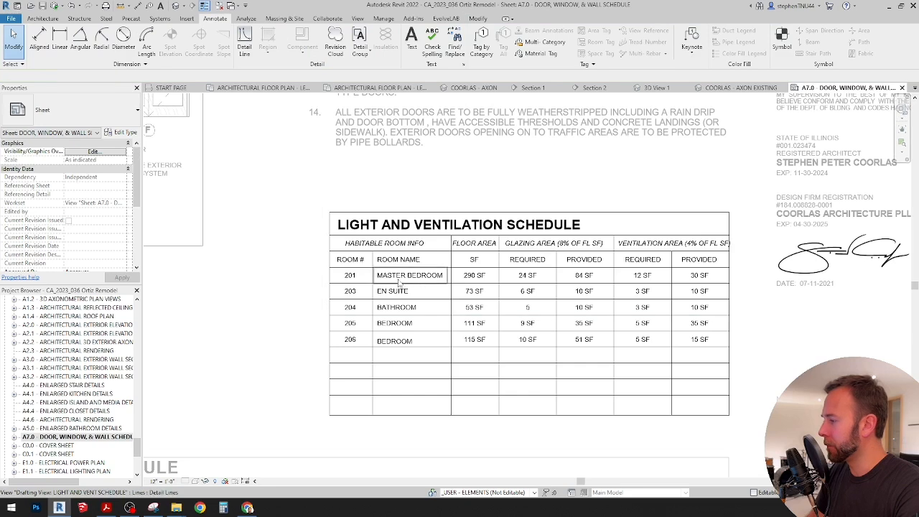
scroll(512, 311, up, 2)
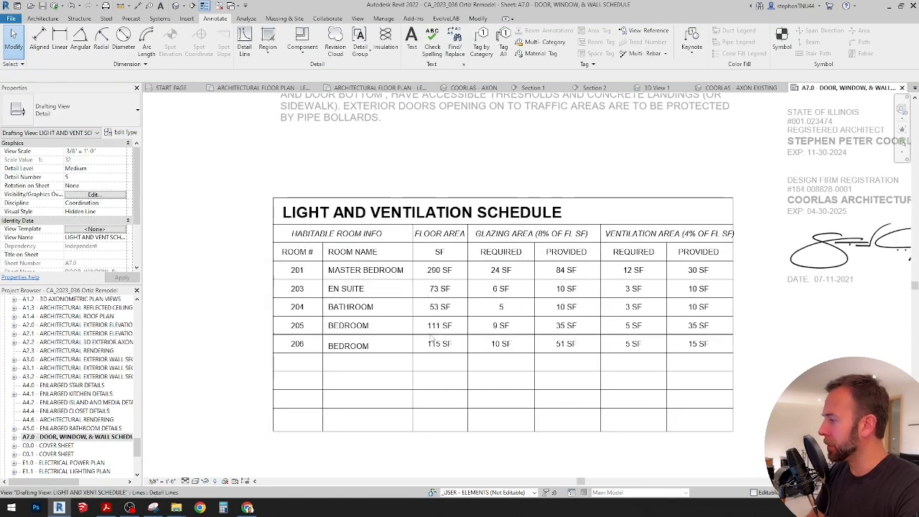
Rename room 201 in the Light and Ventilation Schedule to PRIMARY BEDROOM
click(368, 275)
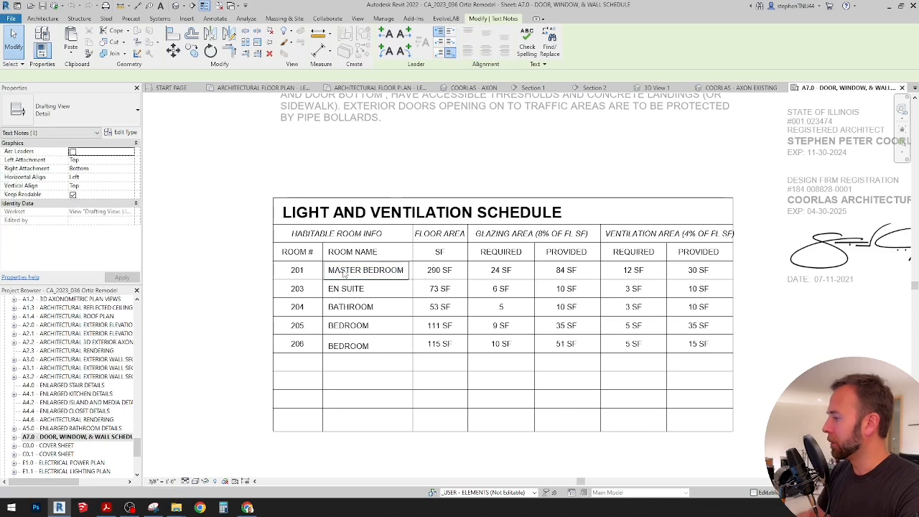
double_click(343, 271)
text(p)
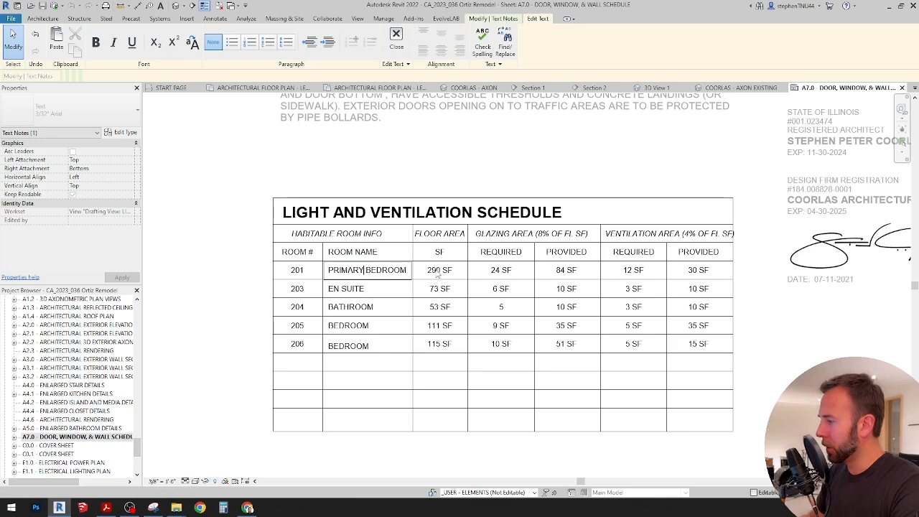
click(463, 274)
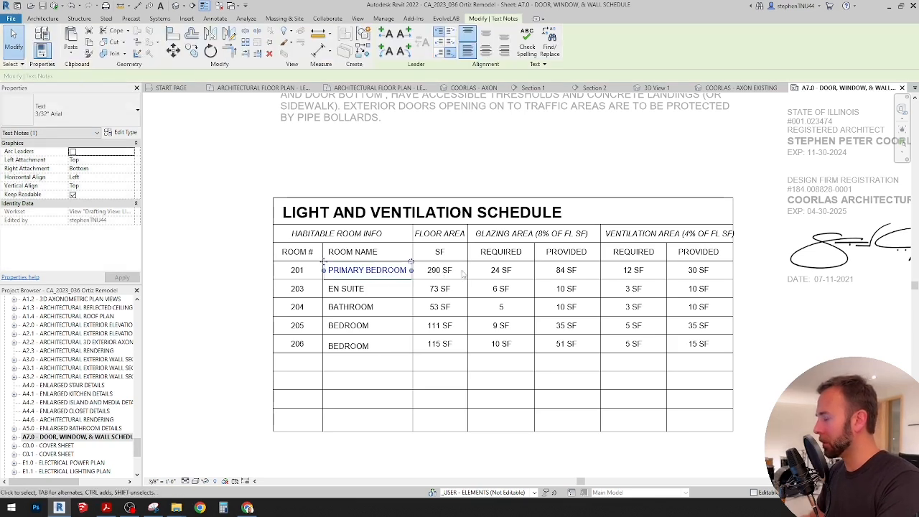
Set the floor area of room 201 in the schedule to 500 SF
click(445, 274)
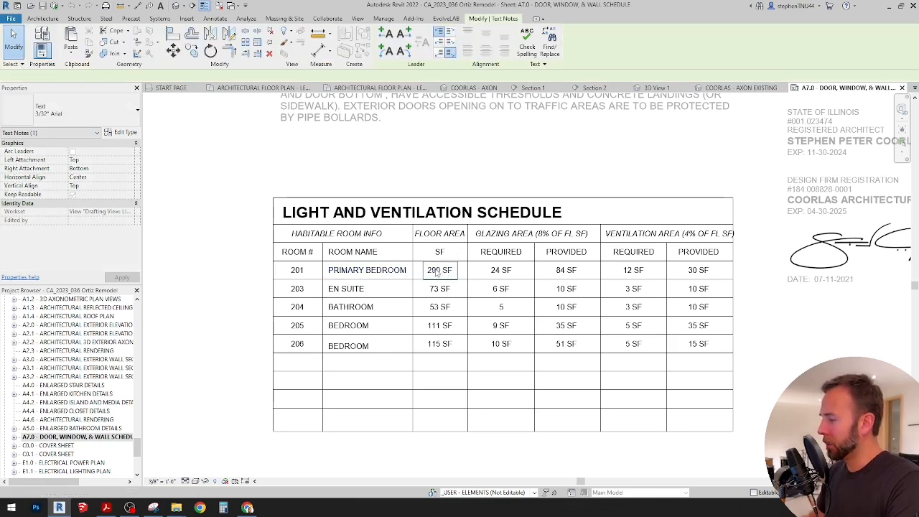
click(444, 275)
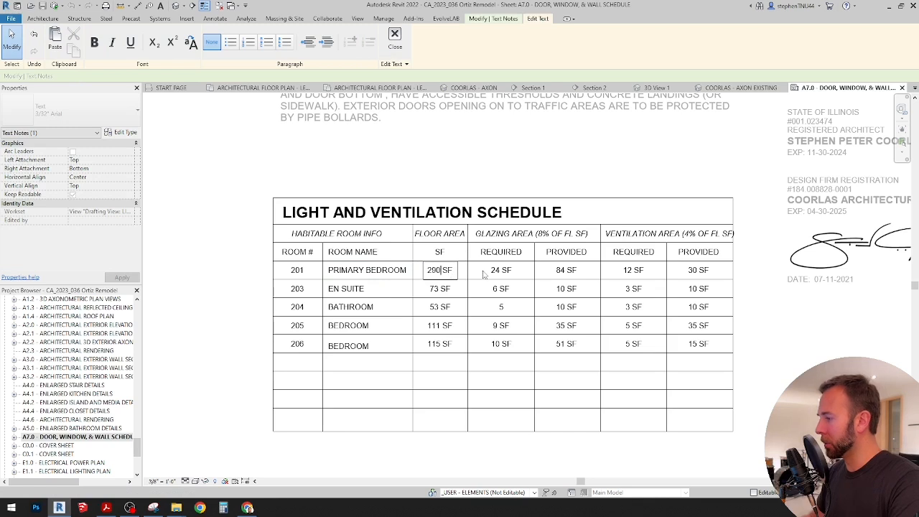
key(BackSpace)
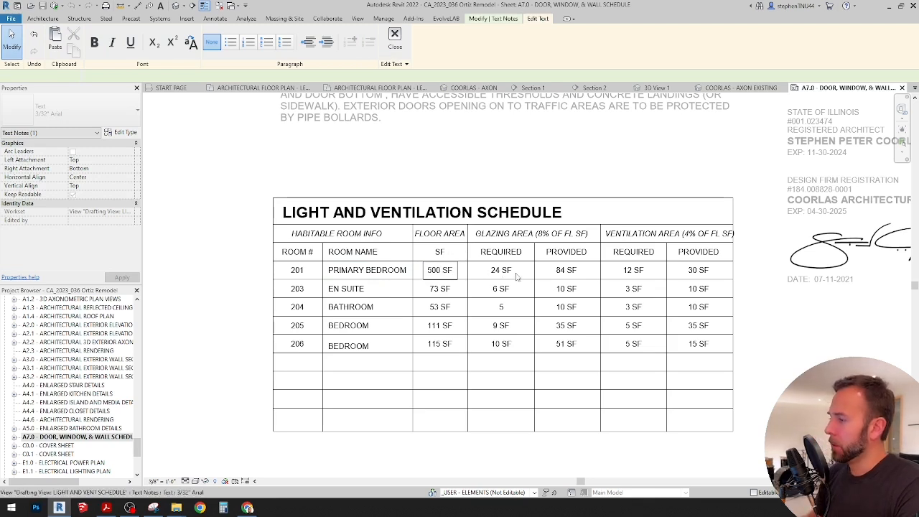
click(504, 275)
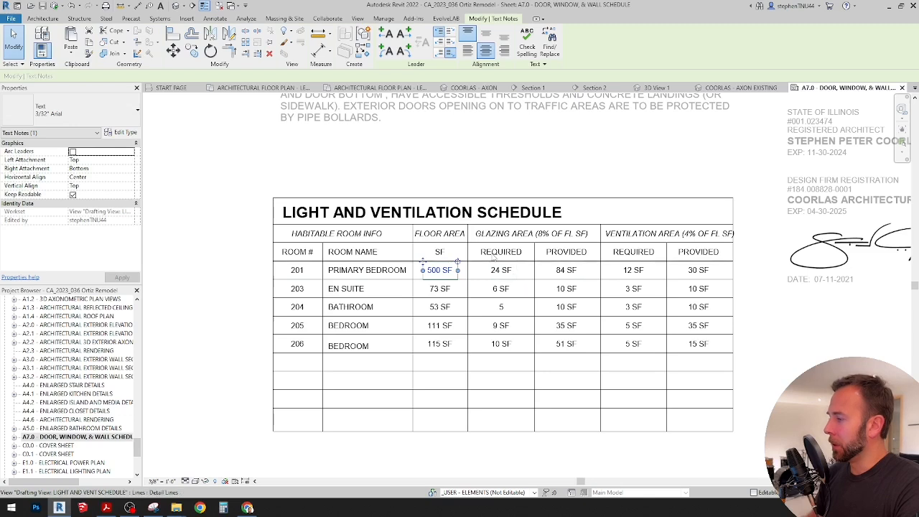
middle_drag(495, 289, 493, 284)
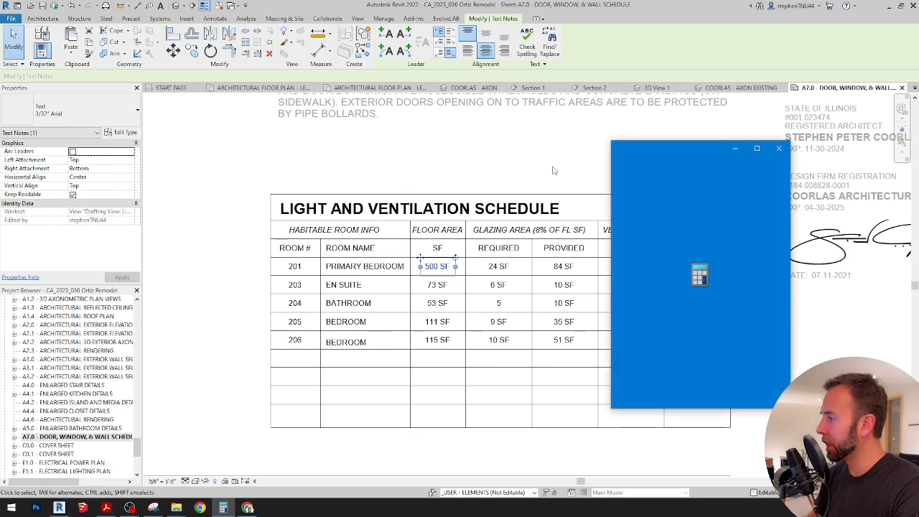
Switch to Calculator and multiply 504 by 0.08 to work out room 201's required glazing area
drag(693, 151, 260, 136)
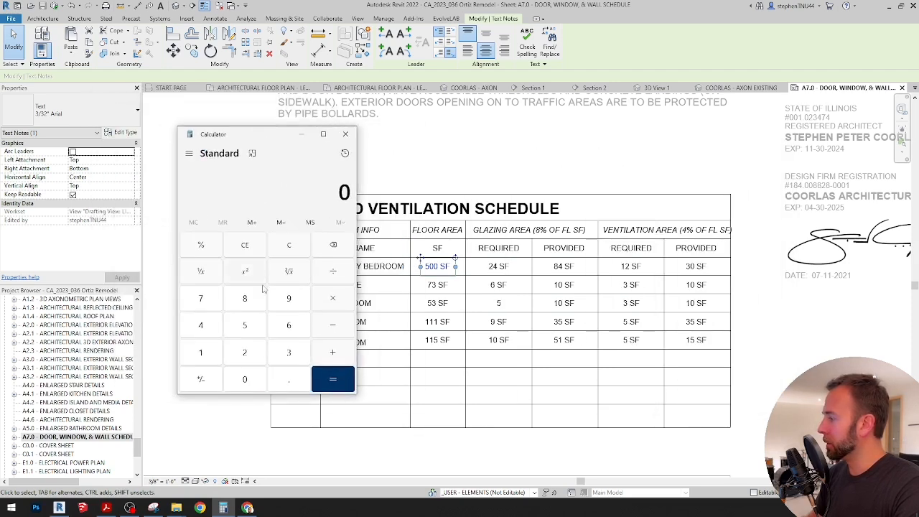
click(245, 324)
click(245, 380)
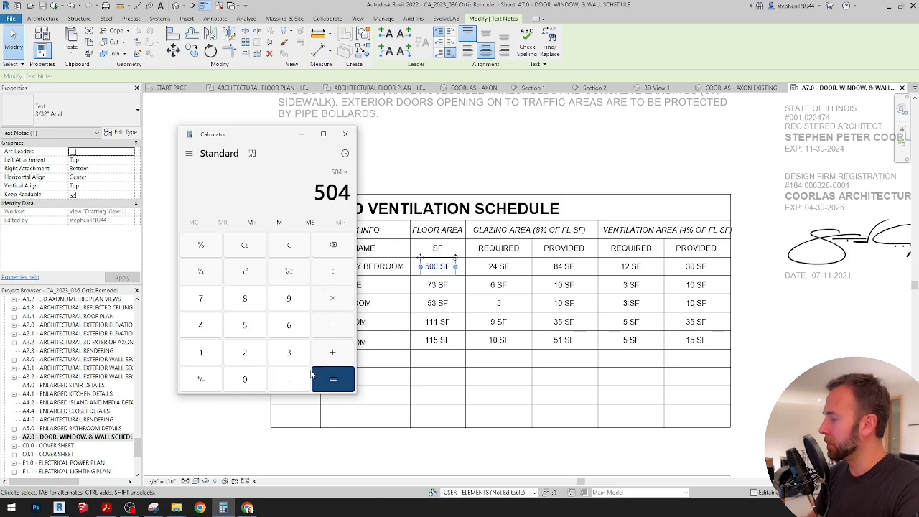
click(249, 380)
click(245, 298)
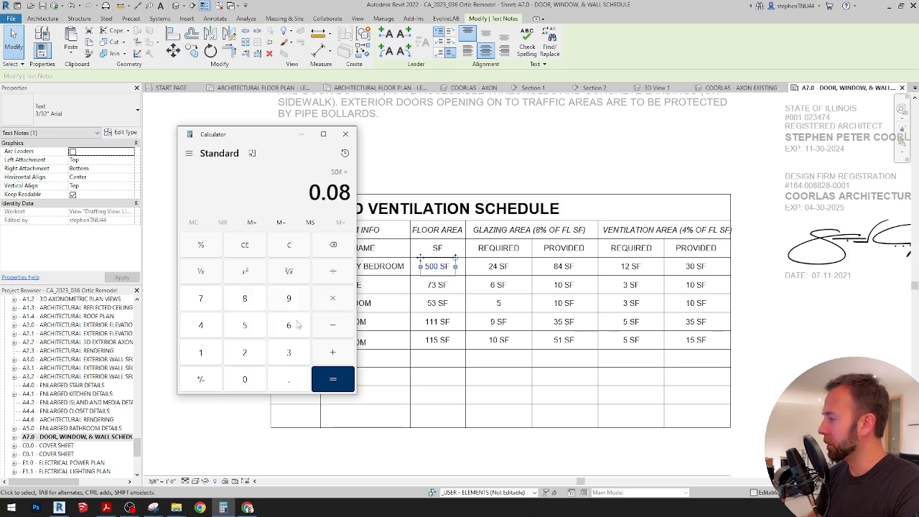
click(332, 379)
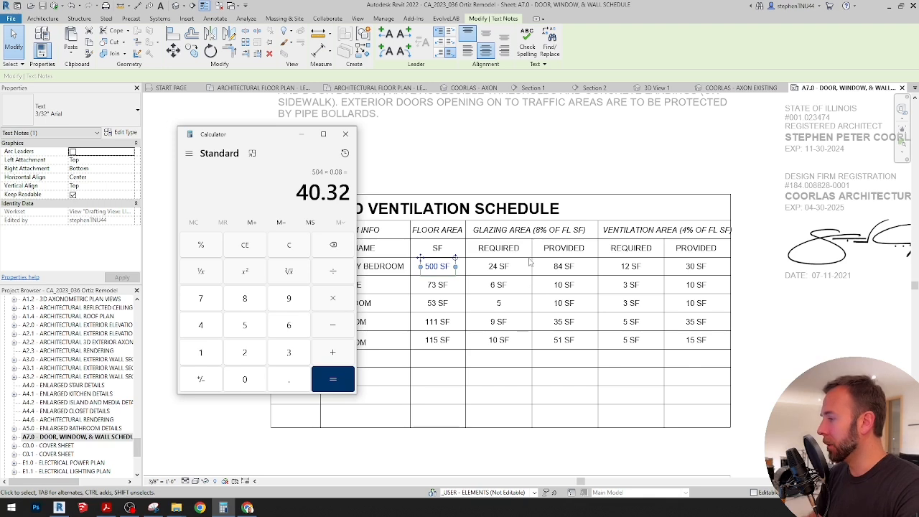
Set the required glazing area of room 201 in the Light and Ventilation Schedule to 41 SF
drag(231, 135, 205, 110)
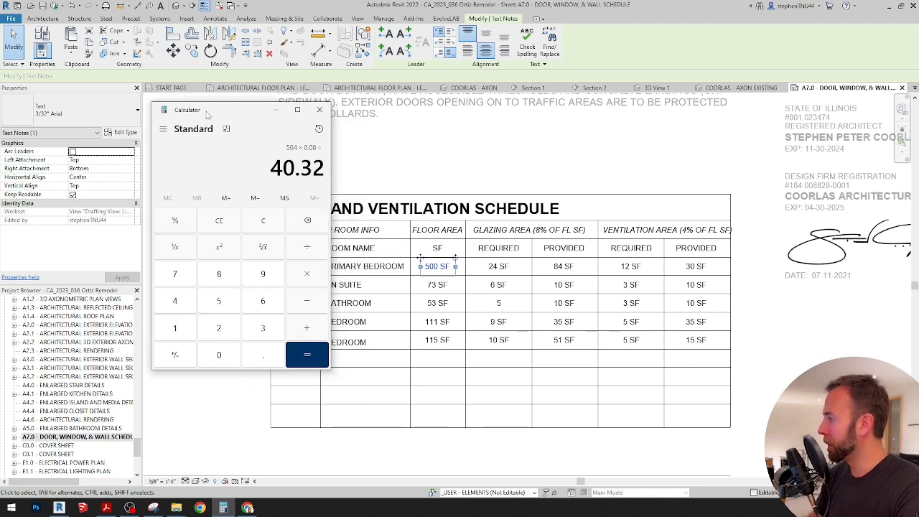
drag(306, 167, 324, 167)
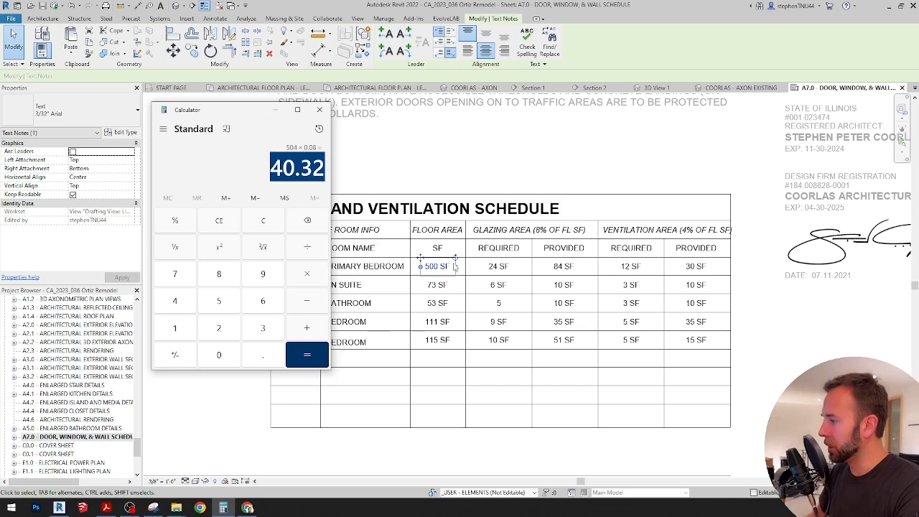
click(495, 267)
click(495, 267)
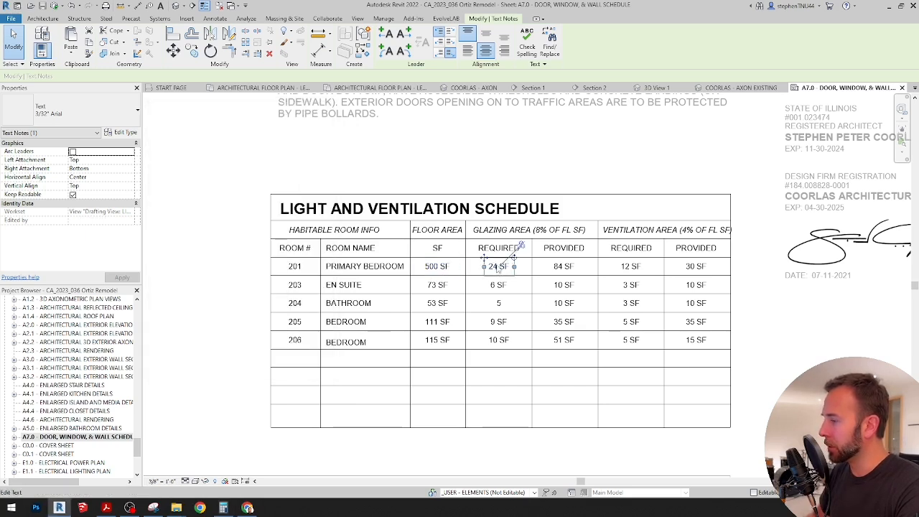
click(497, 268)
click(498, 268)
double_click(492, 266)
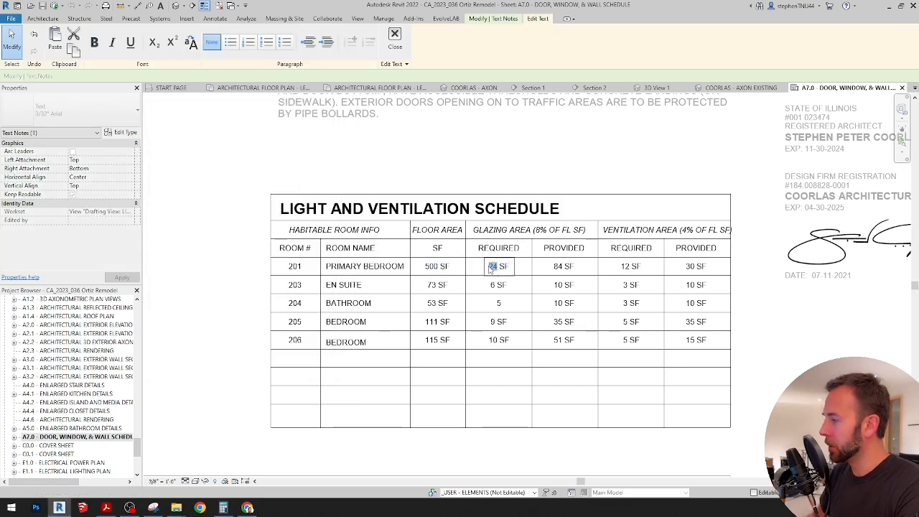
text(41)
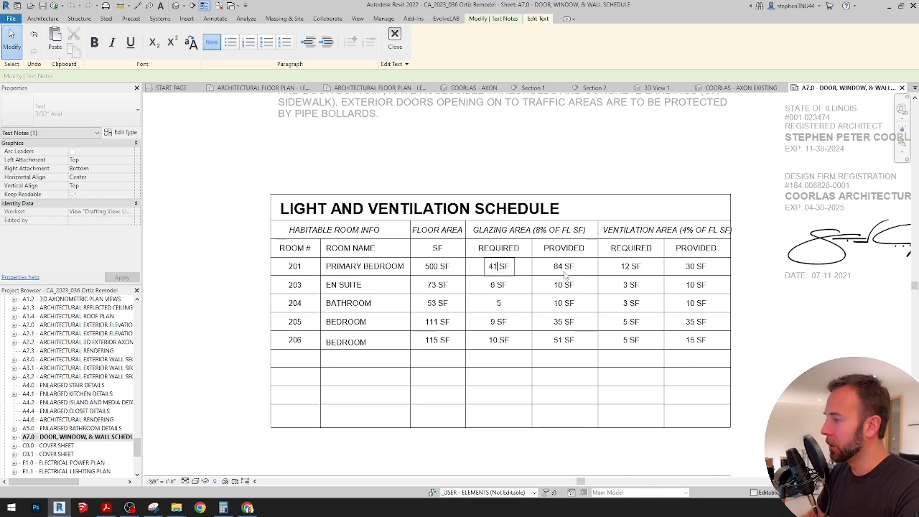
click(537, 266)
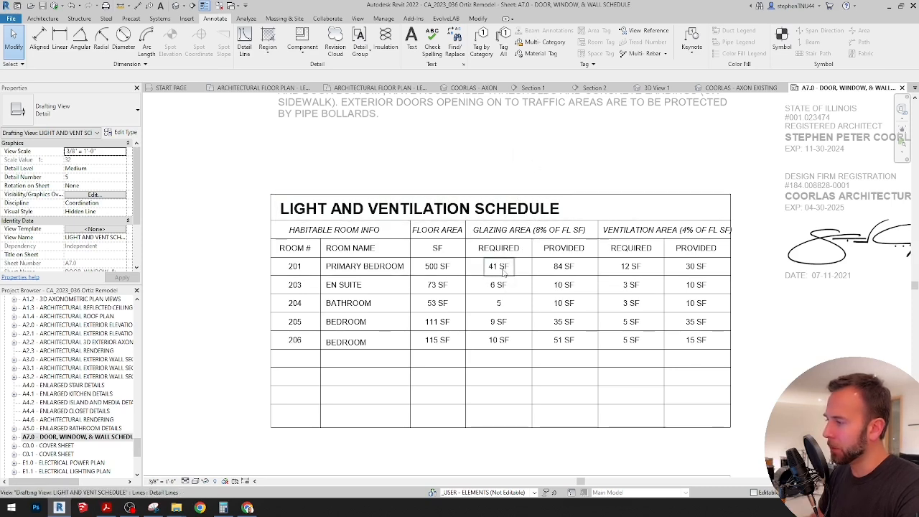
Set the required ventilation area of room 201 in the schedule to 20.5 SF
scroll(564, 272, up, 1)
scroll(564, 273, up, 2)
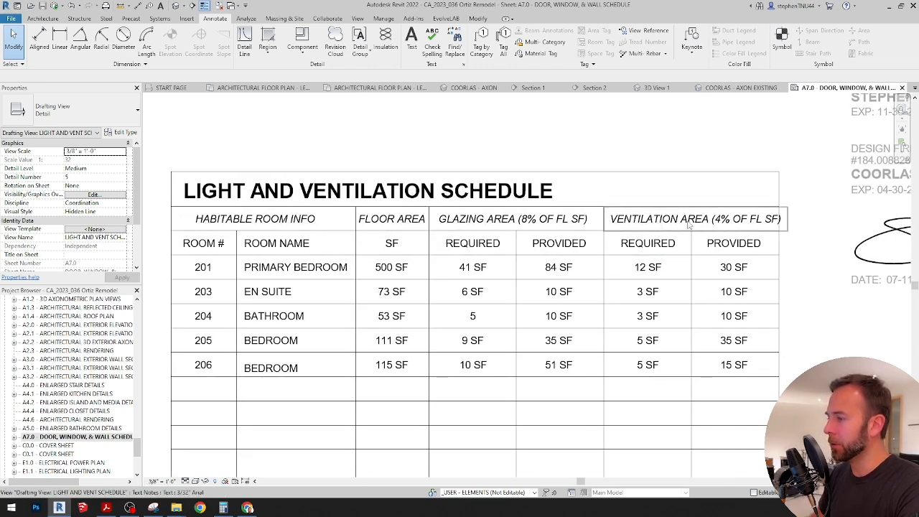
double_click(644, 269)
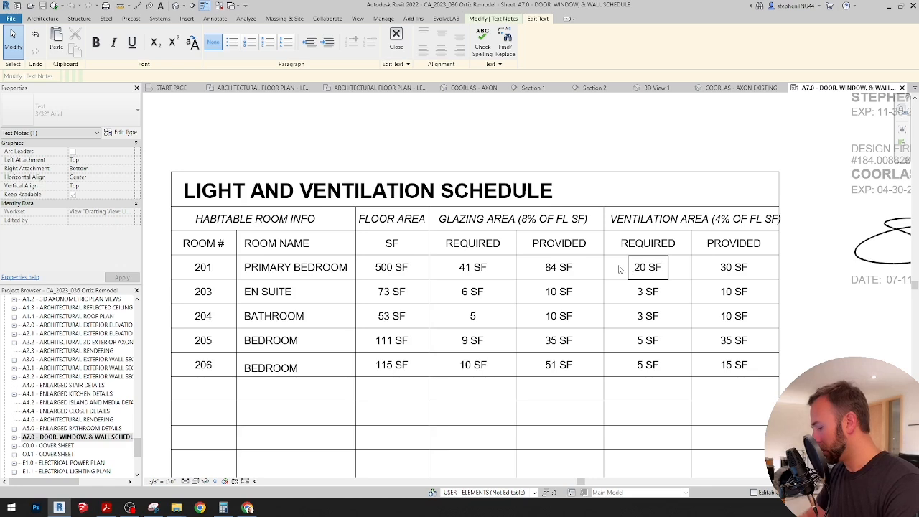
click(640, 135)
scroll(620, 231, down, 2)
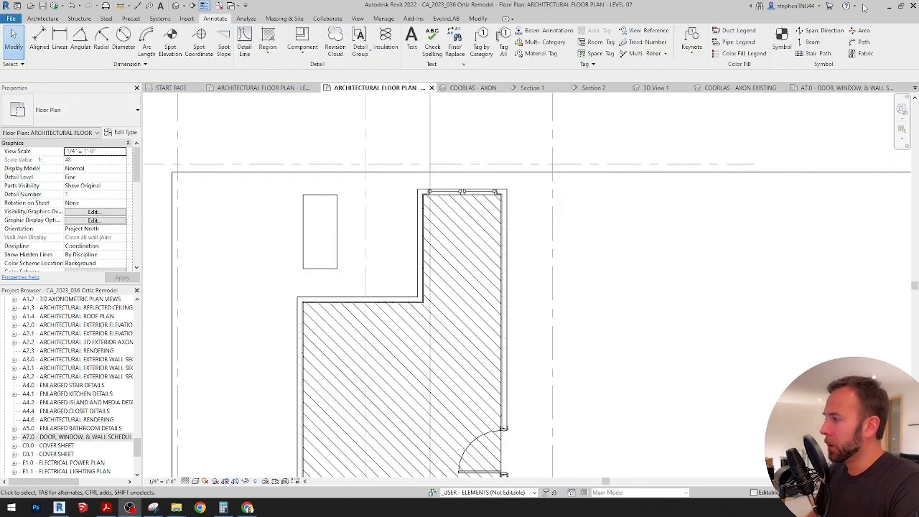
Examine the pair of 34" x 52" casement windows and the nearby rectangular filled region on the Level 02 floor plan
scroll(416, 205, up, 3)
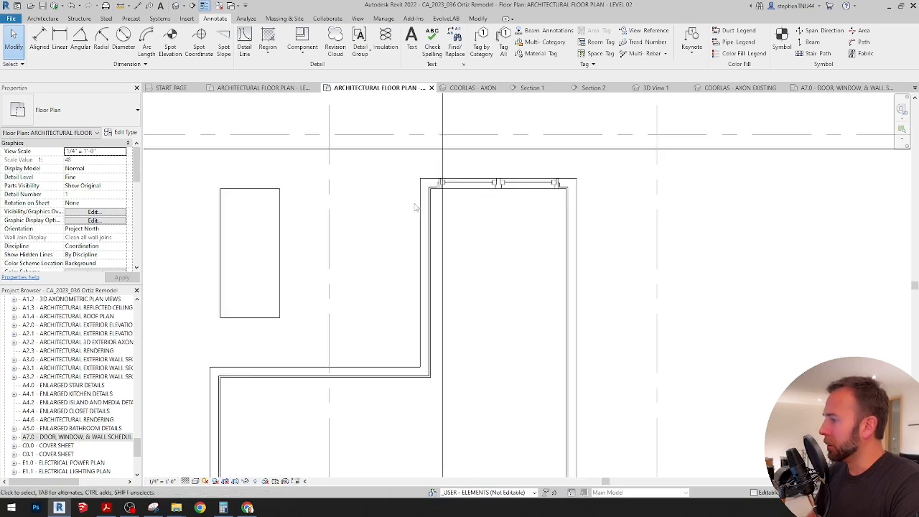
middle_drag(482, 222, 586, 229)
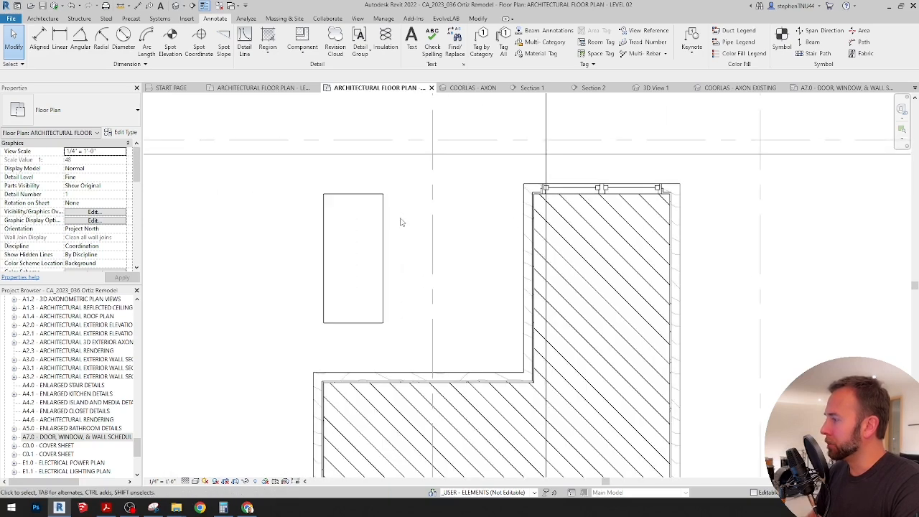
click(582, 185)
ctrl+click(609, 189)
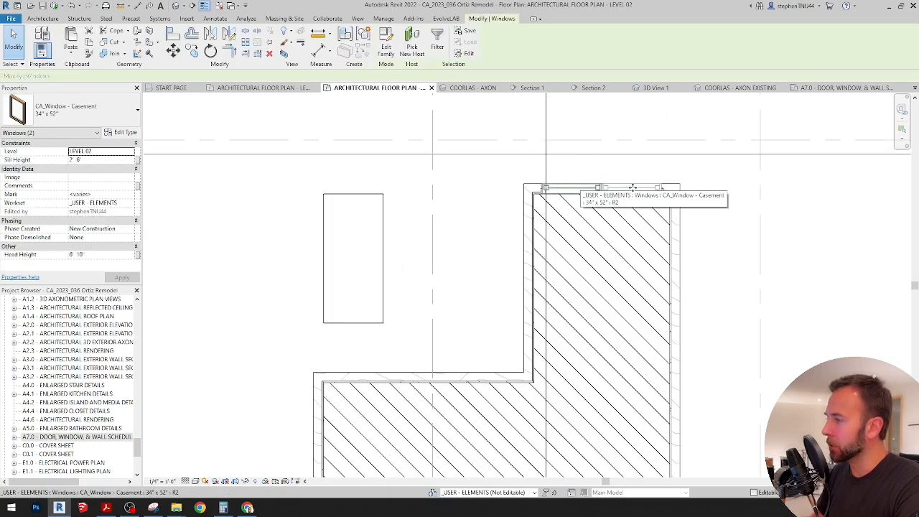
scroll(615, 192, up, 2)
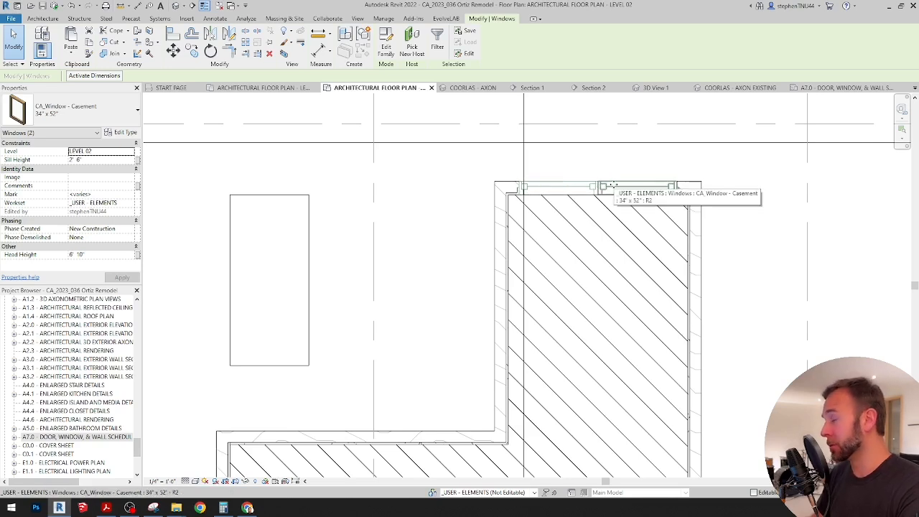
click(419, 230)
middle_drag(423, 232, 519, 228)
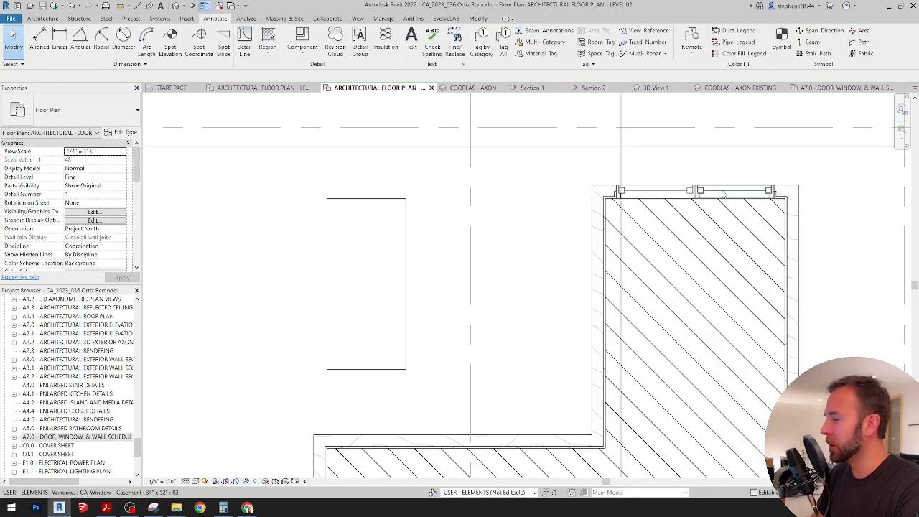
scroll(413, 223, down, 2)
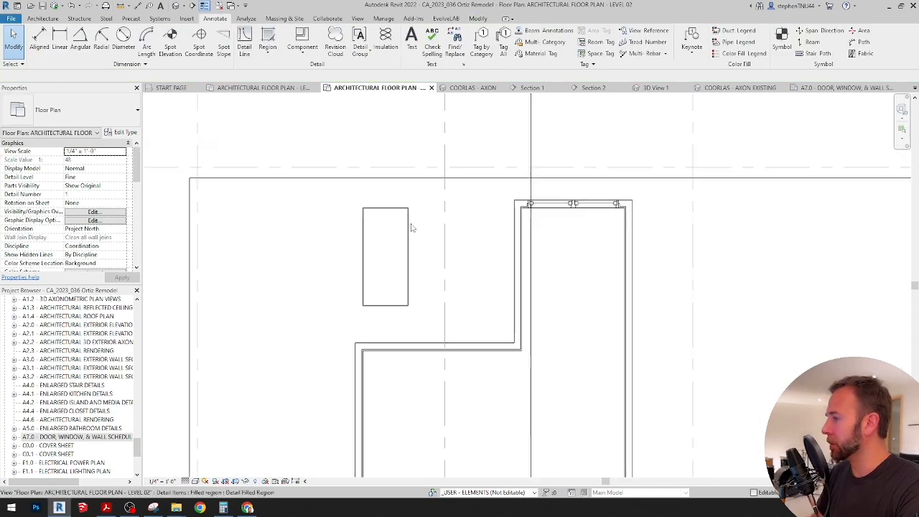
middle_drag(410, 225, 460, 230)
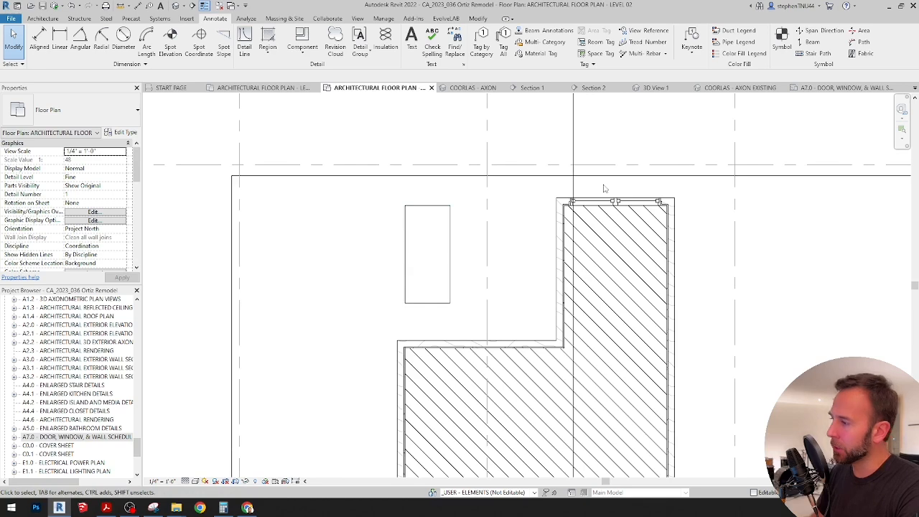
scroll(523, 201, down, 3)
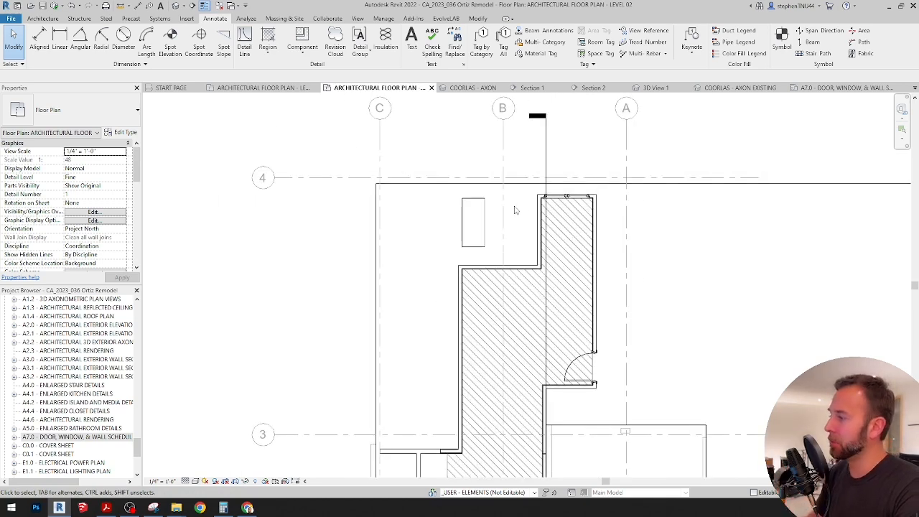
scroll(514, 209, up, 2)
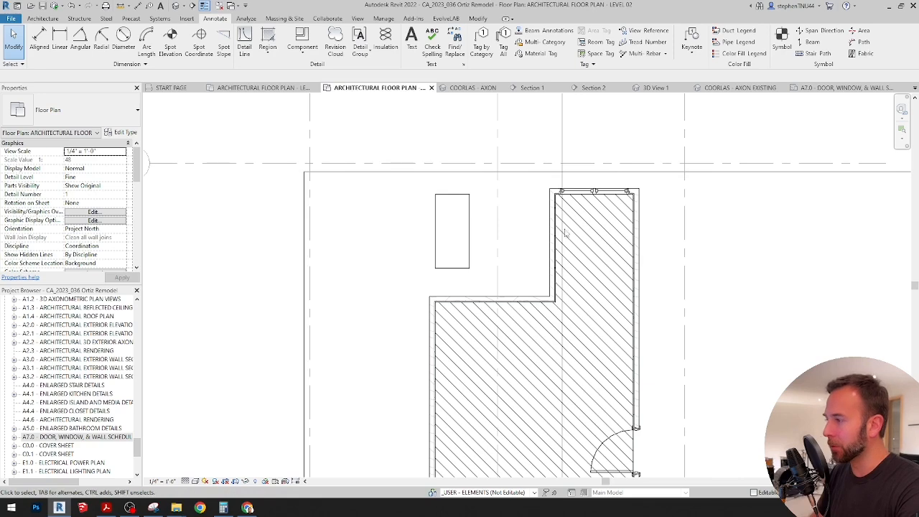
scroll(545, 228, up, 1)
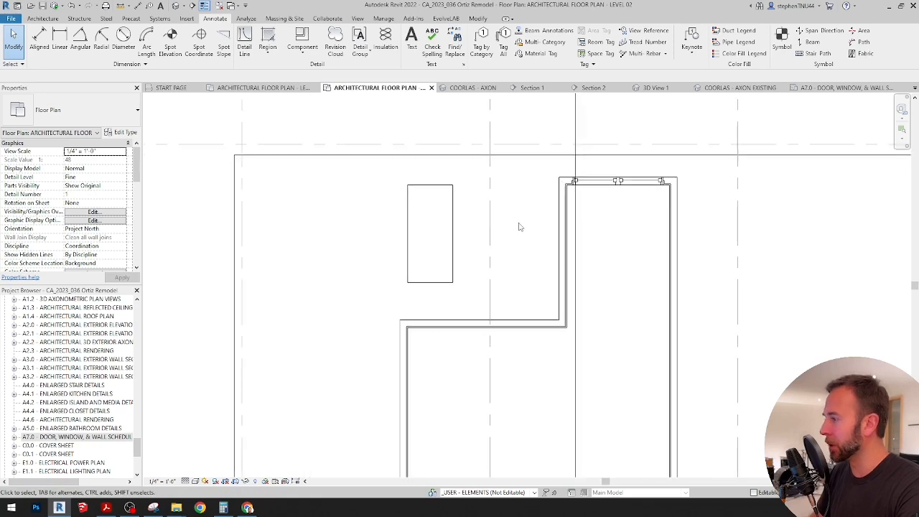
Edit the boundary of the rectangular Legacy White filled region, moving its edge nearest the casement windows outward by 2'-0"
click(456, 220)
scroll(499, 235, up, 1)
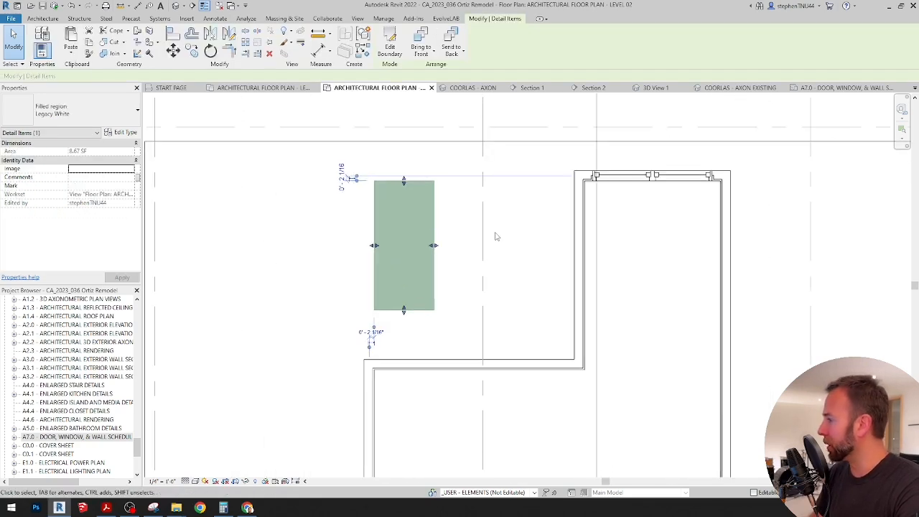
middle_drag(495, 236, 496, 258)
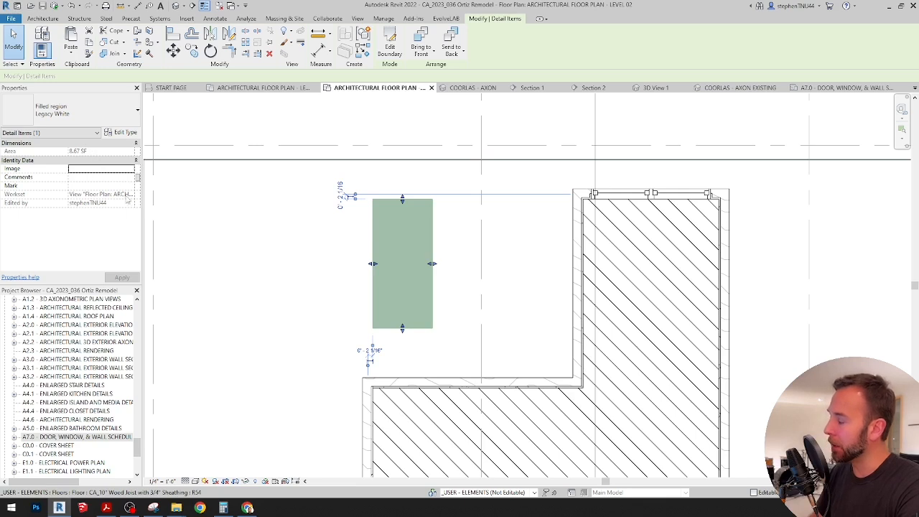
scroll(382, 194, up, 2)
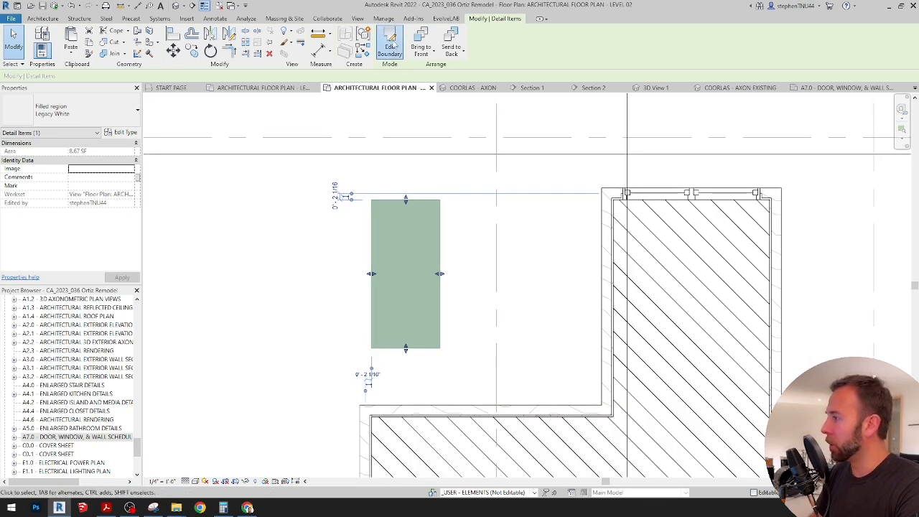
click(391, 45)
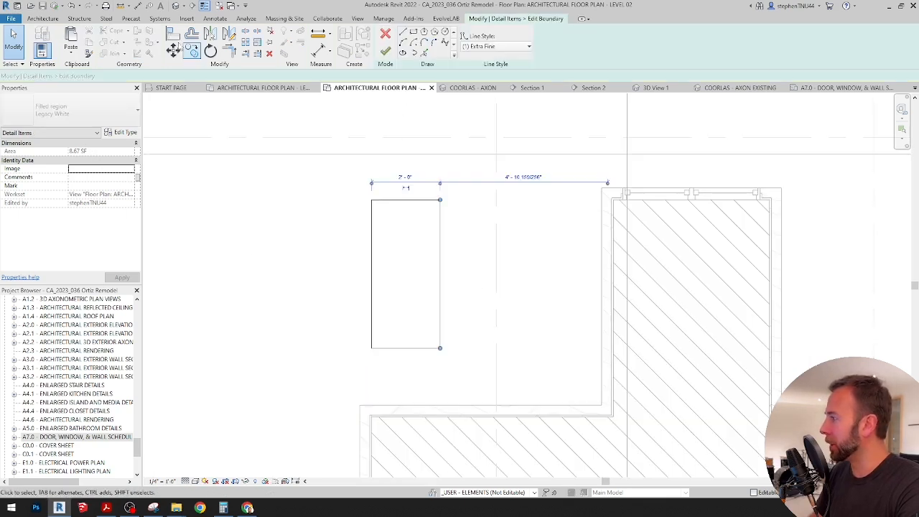
click(173, 49)
click(371, 199)
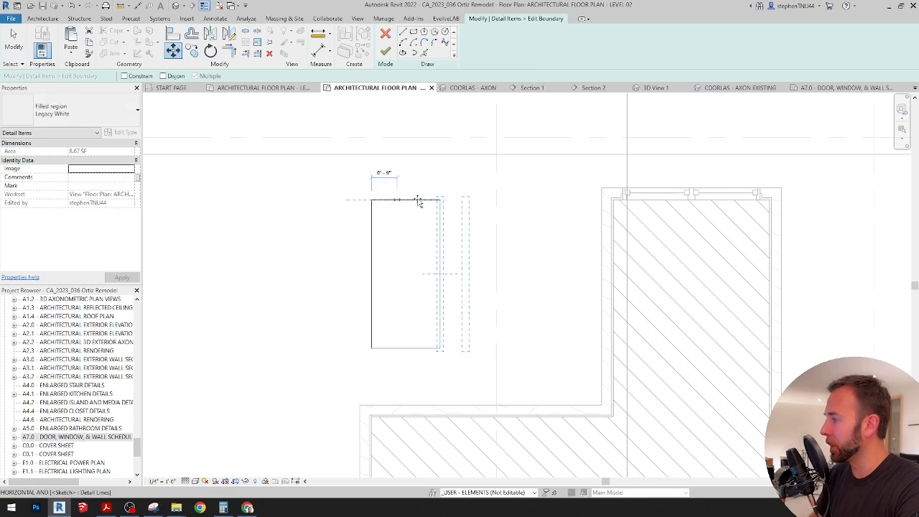
click(440, 200)
click(385, 52)
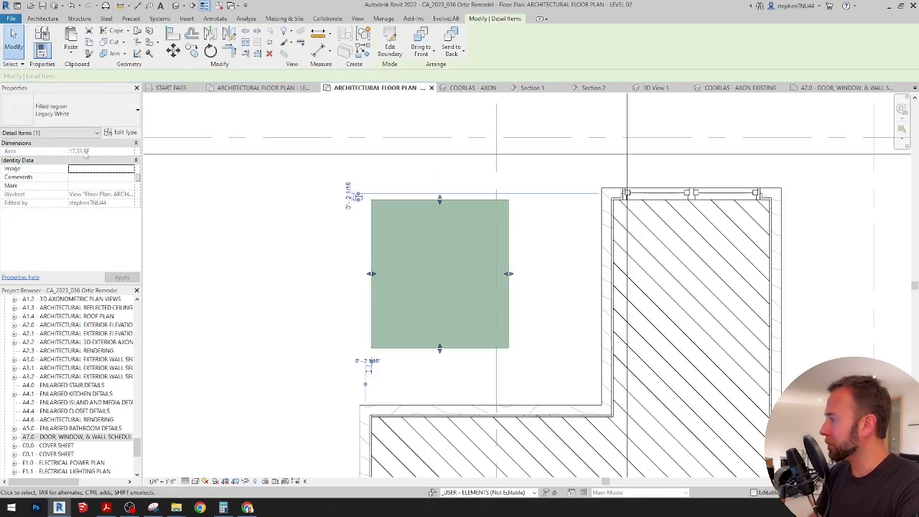
Reselect the widened filled region beside the attic floor to check its area
click(314, 232)
scroll(452, 230, down, 2)
middle_drag(451, 234, 450, 203)
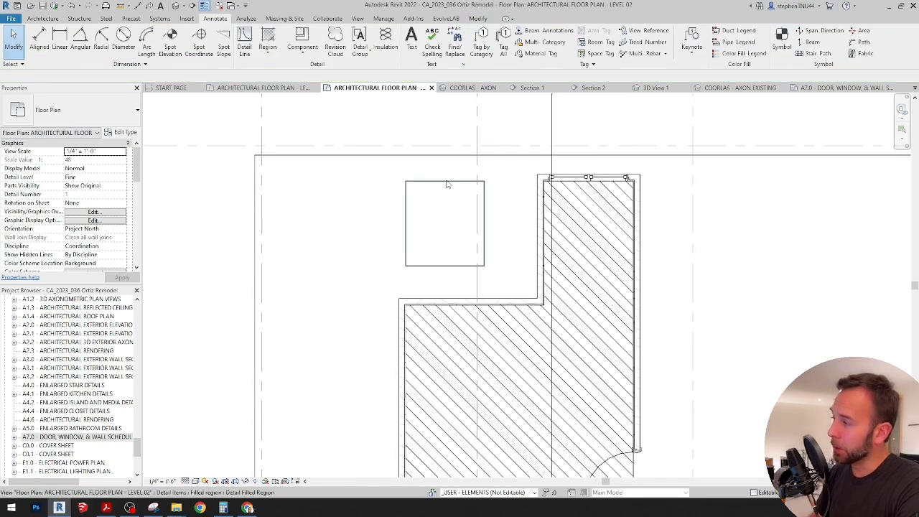
click(446, 183)
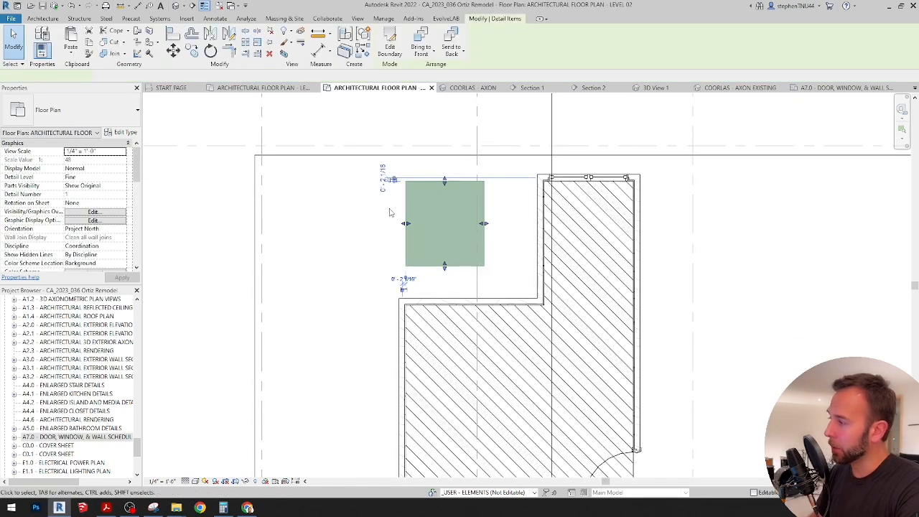
Return to sheet A7.0's Light and Ventilation Schedule and divide 41 by 17.25 in Calculator to compare required glazing with the window area
click(825, 88)
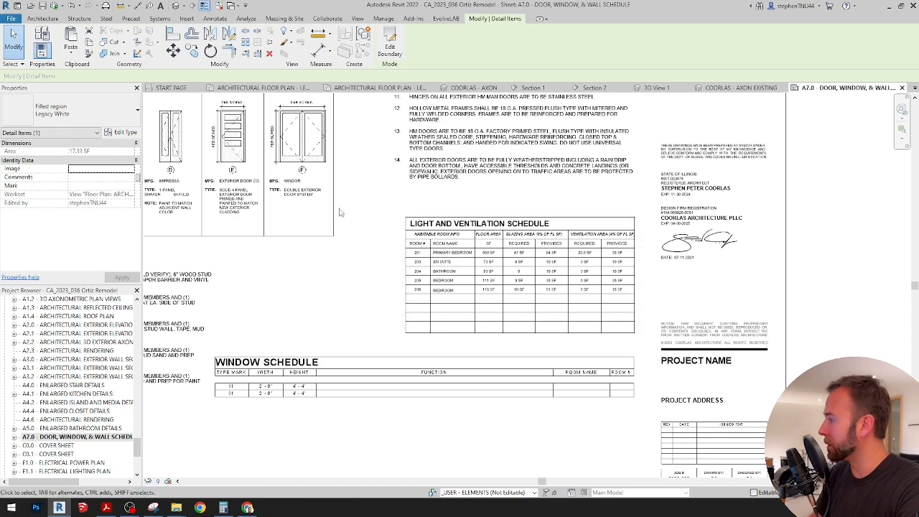
scroll(544, 284, up, 1)
scroll(543, 275, up, 5)
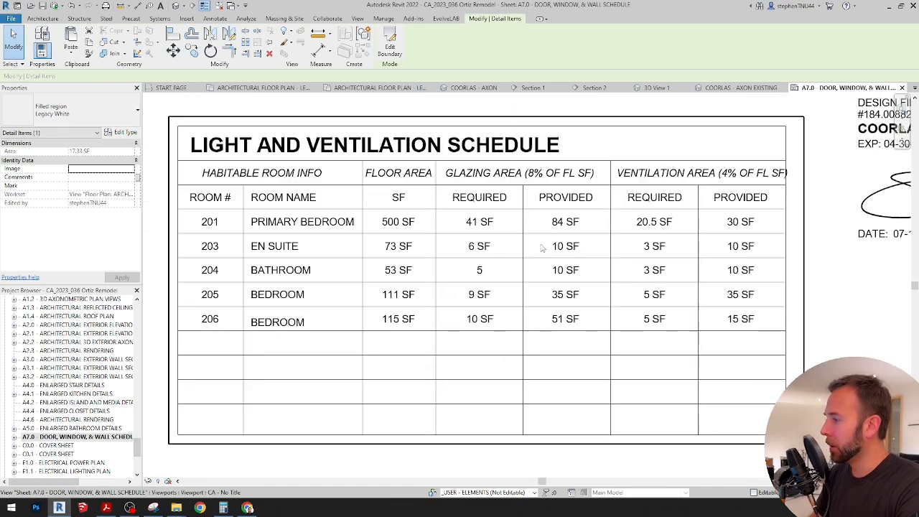
middle_drag(533, 260, 560, 280)
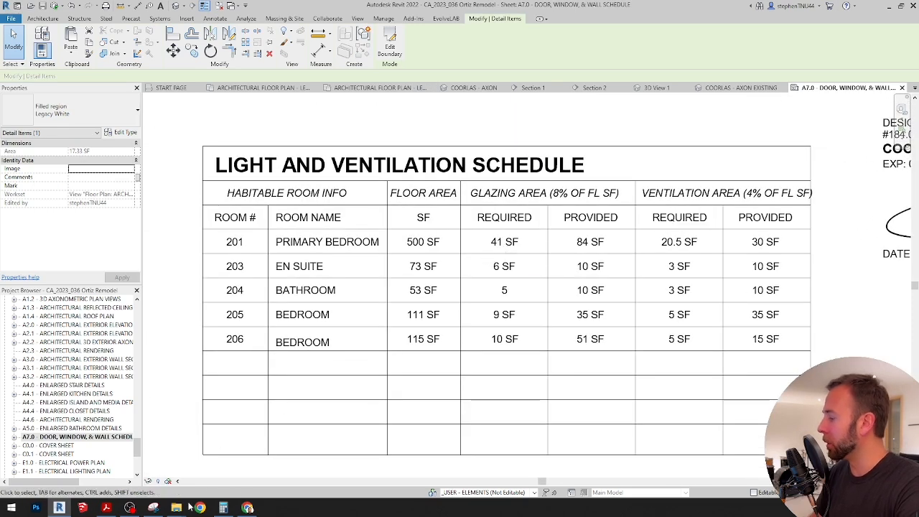
click(223, 507)
text(4)
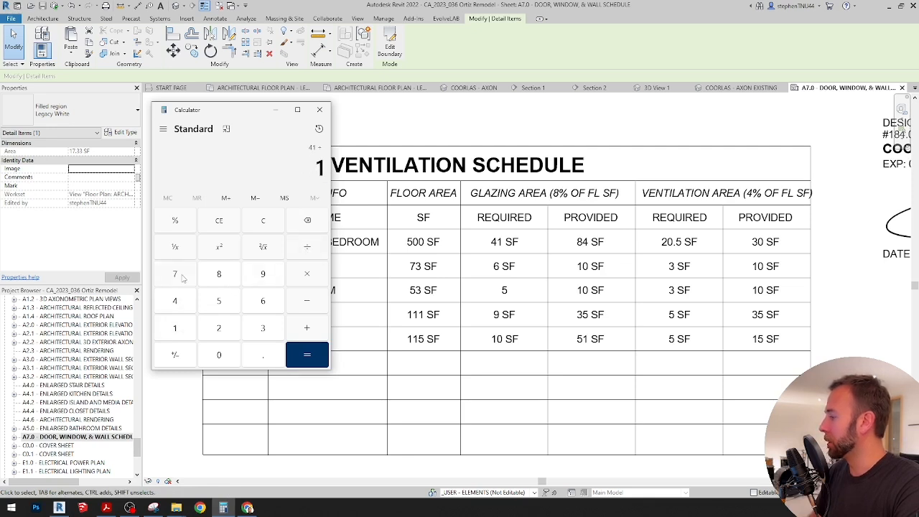
click(310, 356)
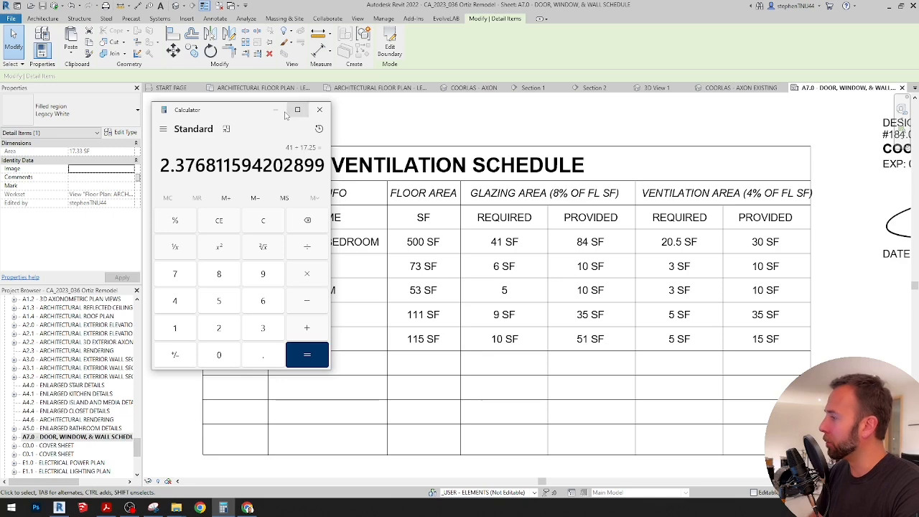
Switch to 3D View 1 and turn the camera to look through the attic room toward its far windows
drag(264, 113, 273, 124)
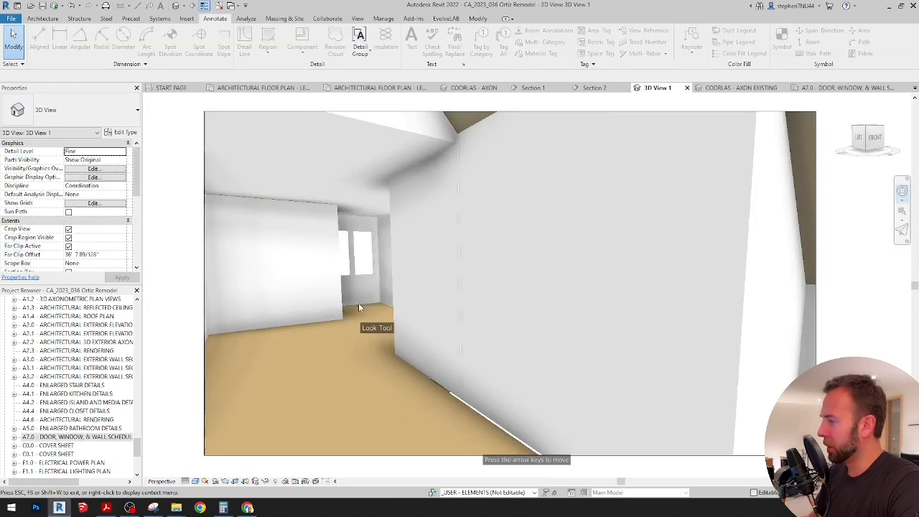
drag(373, 322, 858, 301)
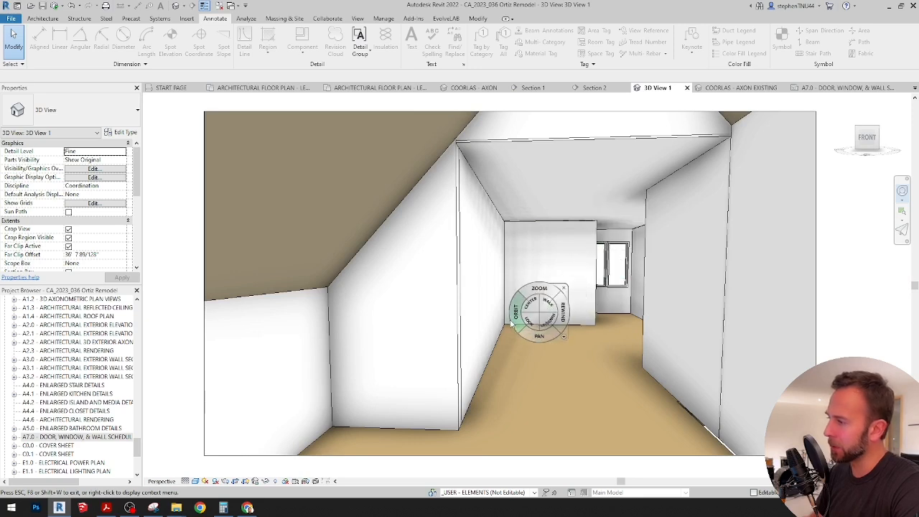
Look around the attic interior from the current position in the 3D view, turning from front to back
drag(528, 324, 668, 328)
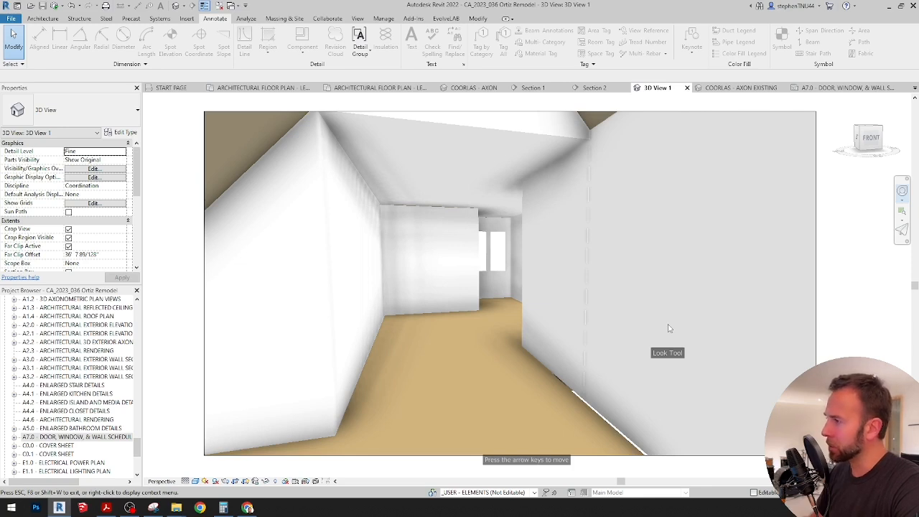
drag(668, 328, 672, 326)
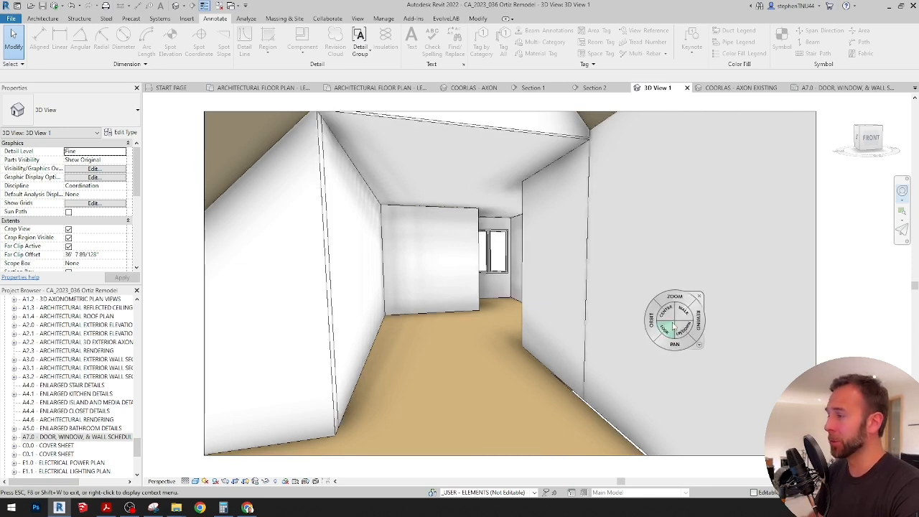
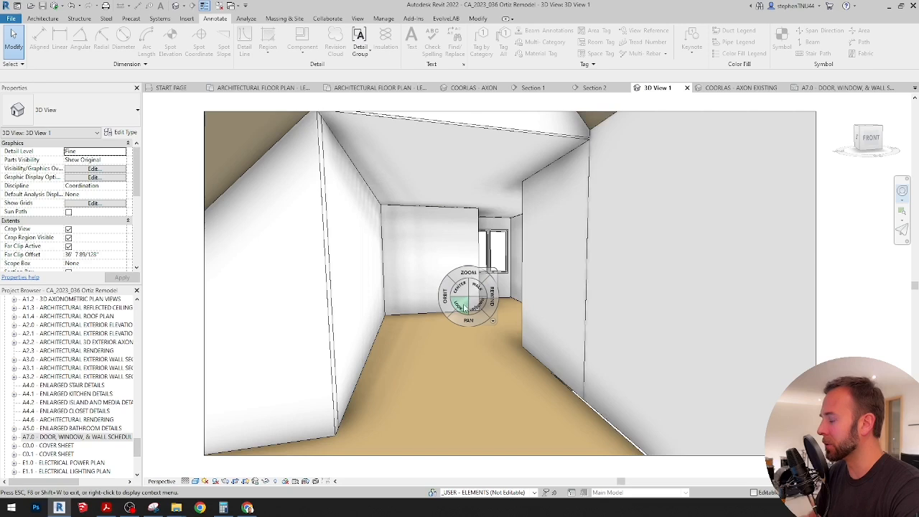
drag(464, 307, 772, 306)
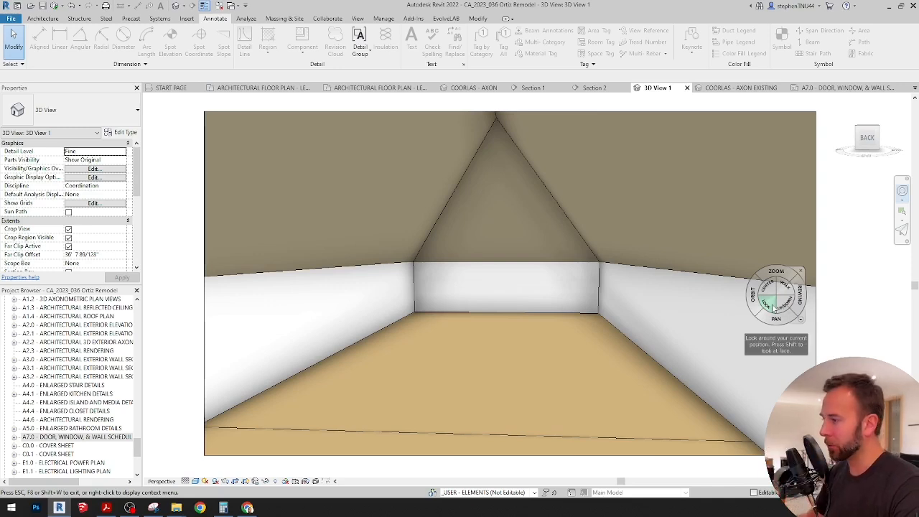
Switch to the Level 02 architectural floor plan
click(371, 87)
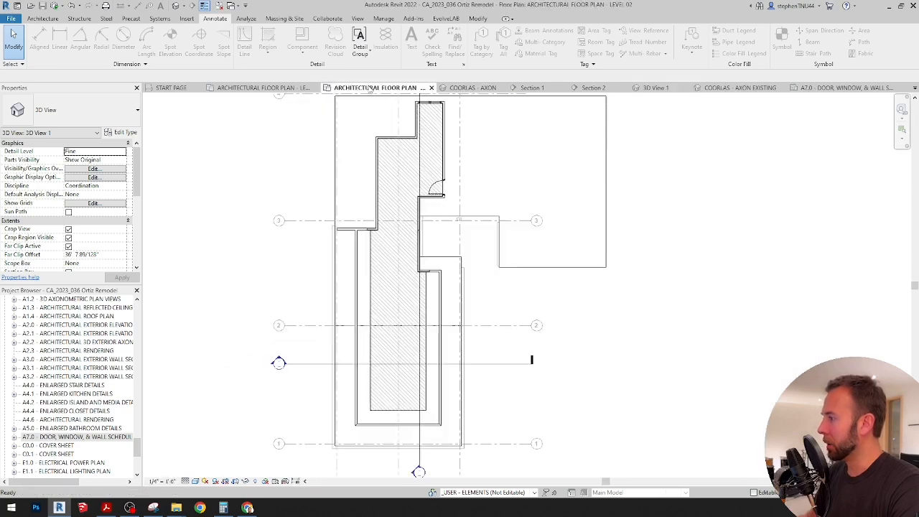
scroll(542, 333, up, 1)
middle_drag(543, 333, 668, 300)
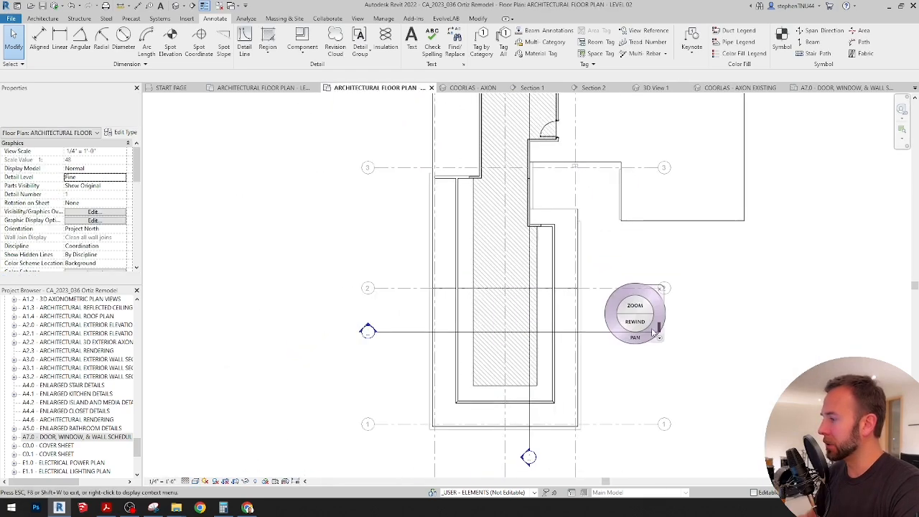
scroll(608, 355, up, 1)
middle_drag(609, 351, 600, 329)
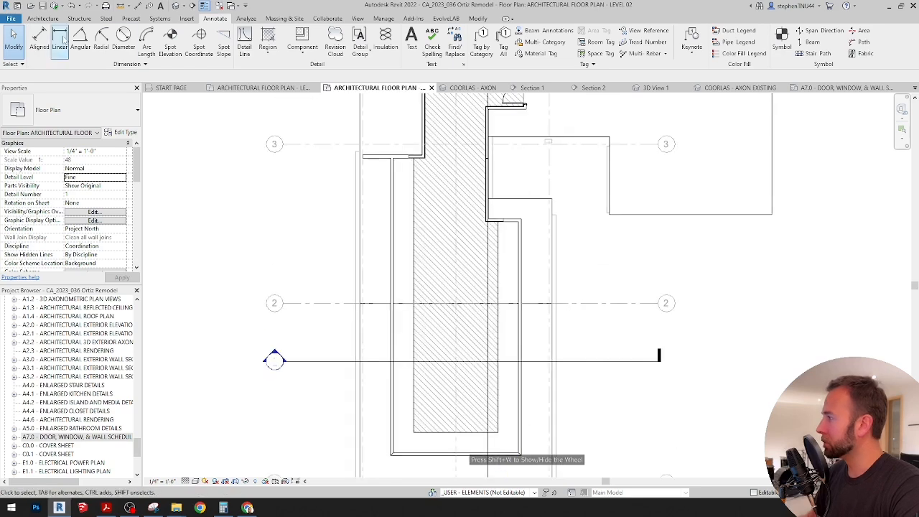
Draw a short horizontal CA_Interior 4 1/8" wood stud wall just south of grid 2 and move it across grid A
click(42, 17)
click(38, 53)
click(47, 69)
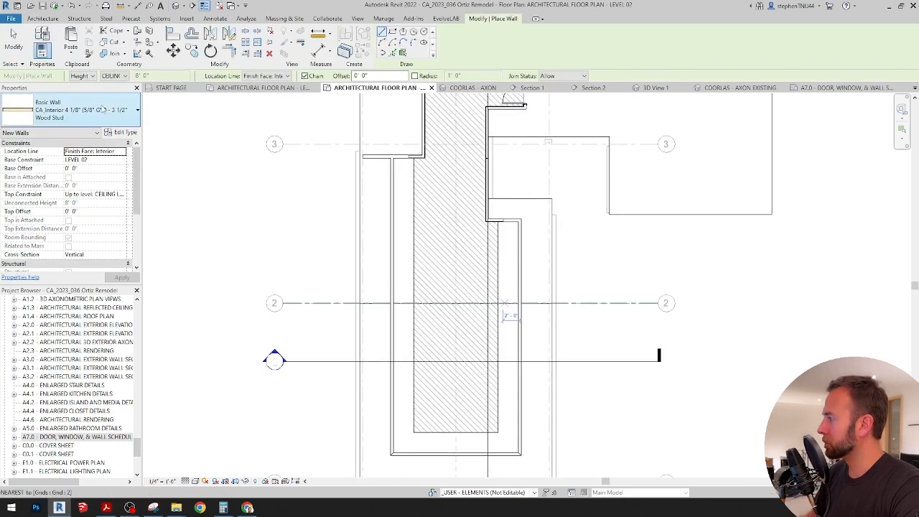
scroll(542, 359, up, 3)
click(457, 271)
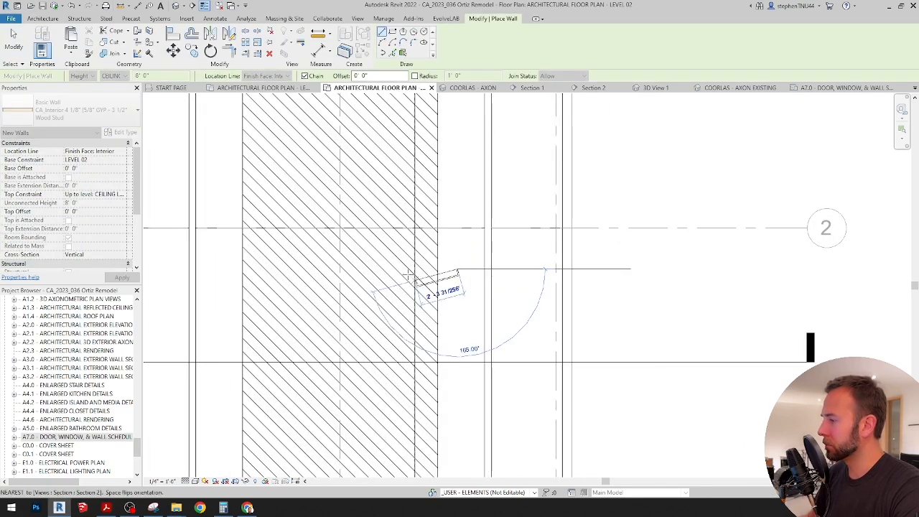
click(367, 272)
key(Escape)
key(Escape)
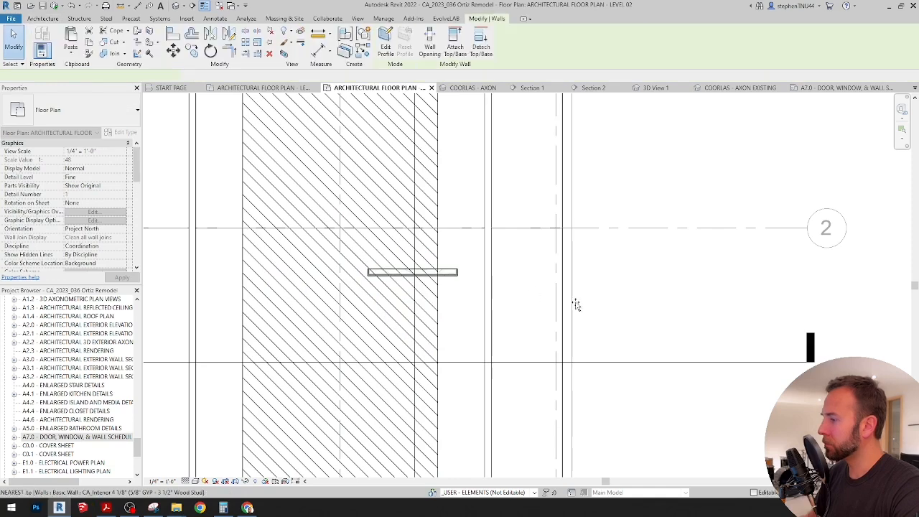
scroll(576, 303, down, 4)
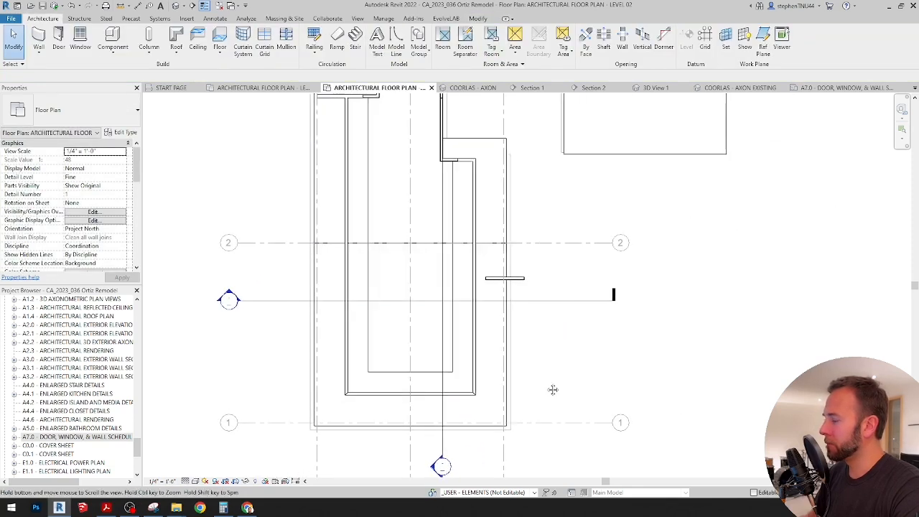
middle_drag(526, 369, 502, 364)
Draw a vertical Extra Bold detail line from grid 2 to grid 1, just east of the building
click(477, 18)
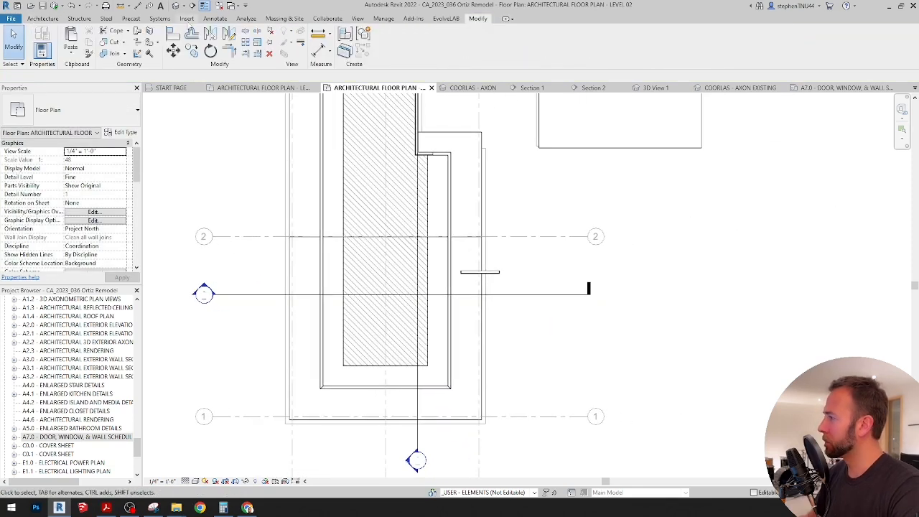
click(215, 18)
click(245, 42)
click(517, 236)
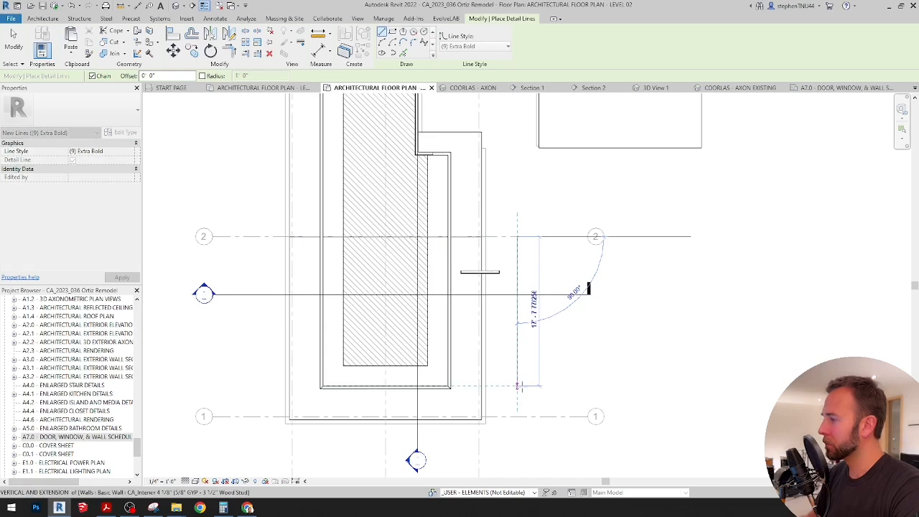
click(517, 417)
key(Escape)
key(Escape)
Draw a horizontal detail line westward across the plan from the midpoint of the vertical line between grids 2 and 1
key(d)
key(l)
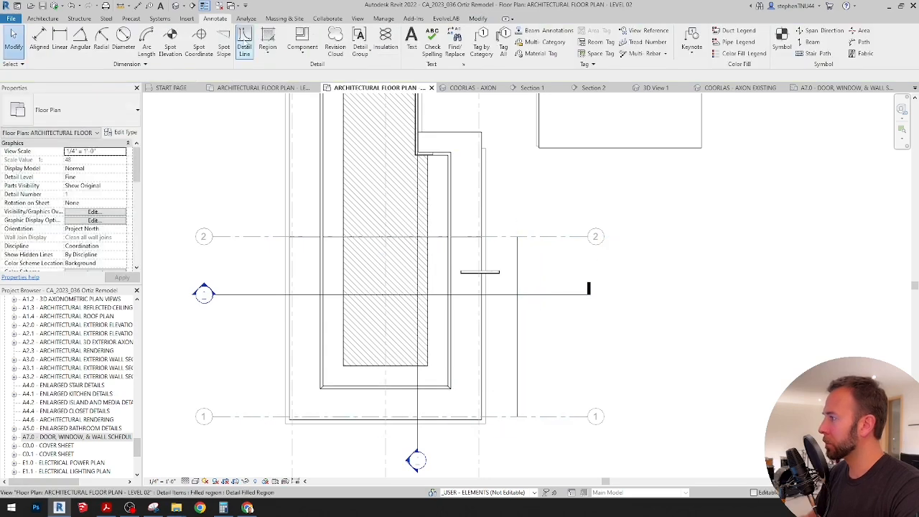
click(517, 327)
click(232, 327)
key(Escape)
key(Escape)
Measure the clear width between the side walls at the plan's narrow north end with a temporary detail line
scroll(473, 219, down, 2)
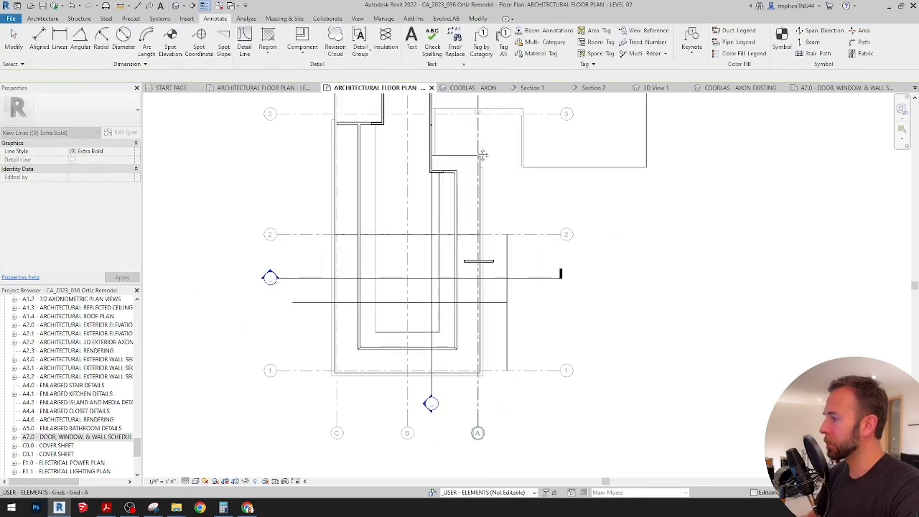
middle_drag(482, 154, 470, 373)
scroll(435, 162, up, 9)
key(d)
key(l)
scroll(419, 306, up, 4)
click(374, 295)
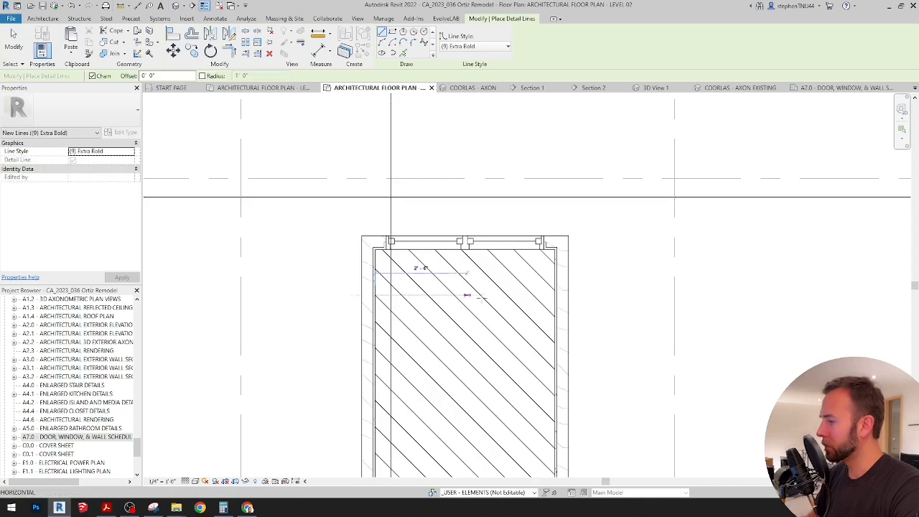
key(Escape)
scroll(427, 186, down, 6)
middle_drag(436, 380, 423, 163)
scroll(475, 387, up, 3)
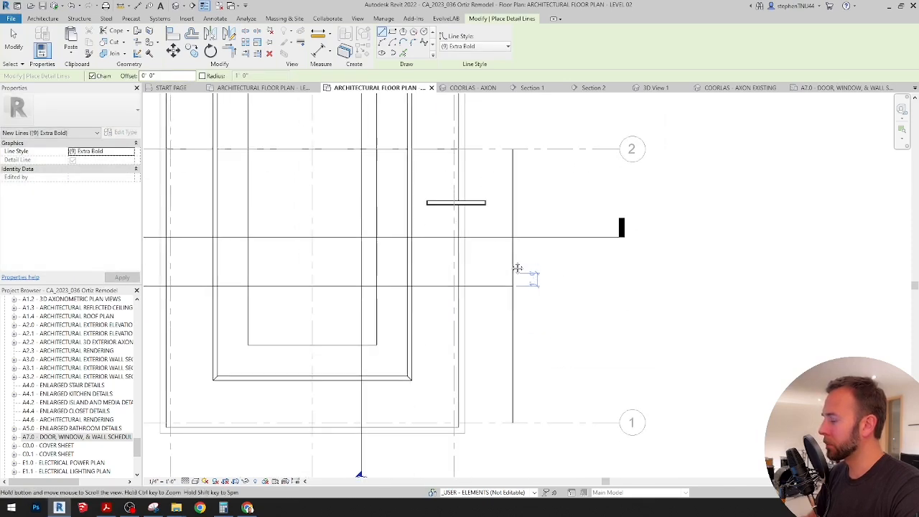
key(Escape)
Copy the horizontal detail line once above and once below itself, spacing the two copies 4'-7" apart
click(483, 277)
key(c)
key(o)
click(482, 276)
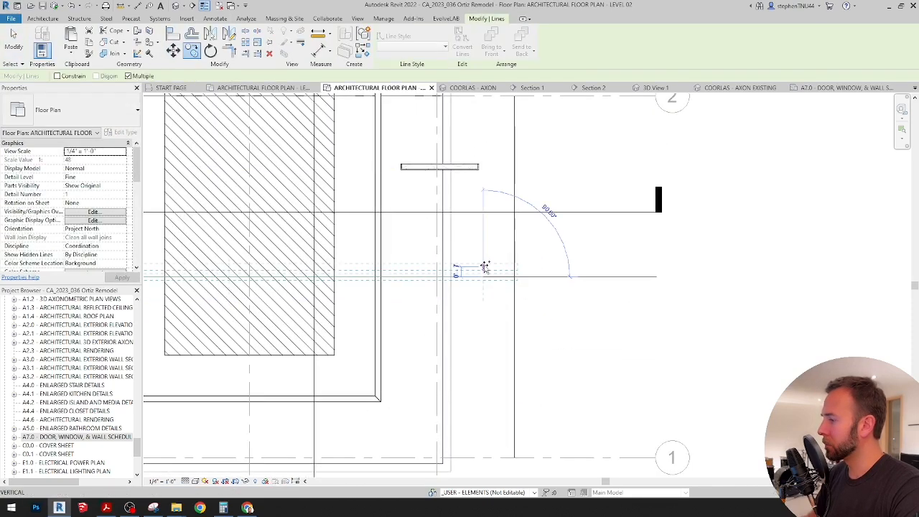
click(485, 265)
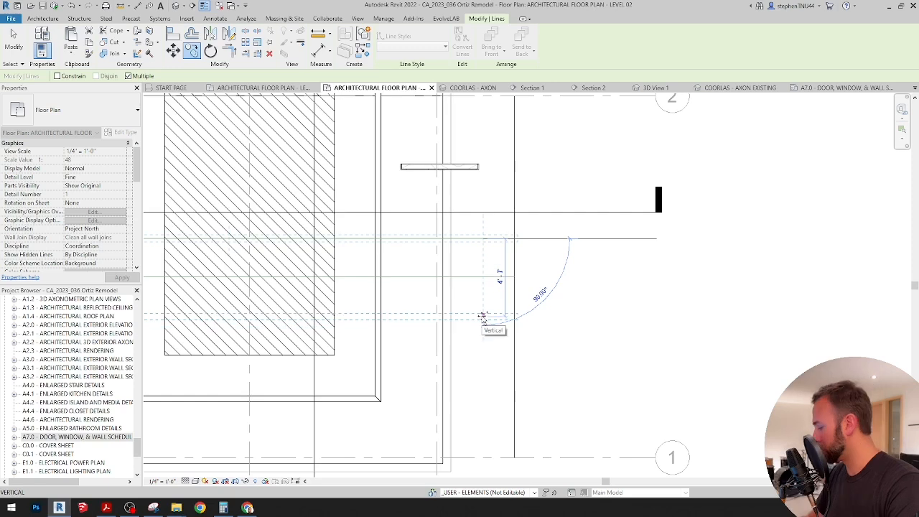
key(Escape)
key(Escape)
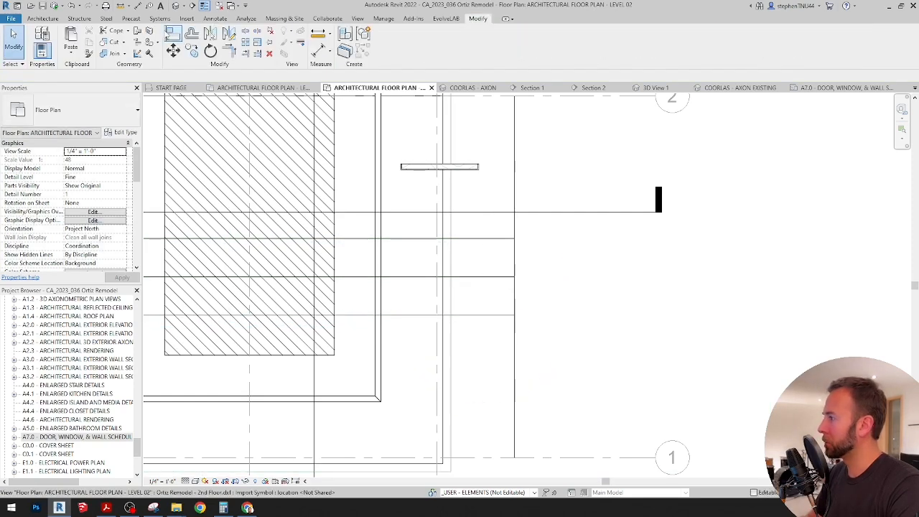
Align the lower face of the short wall with the upper copied detail line
key(a)
key(l)
click(468, 239)
click(463, 170)
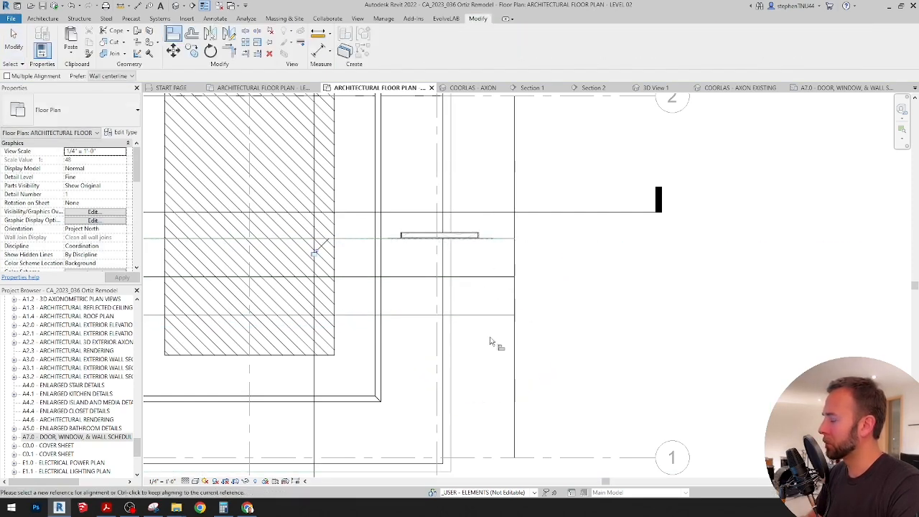
key(Escape)
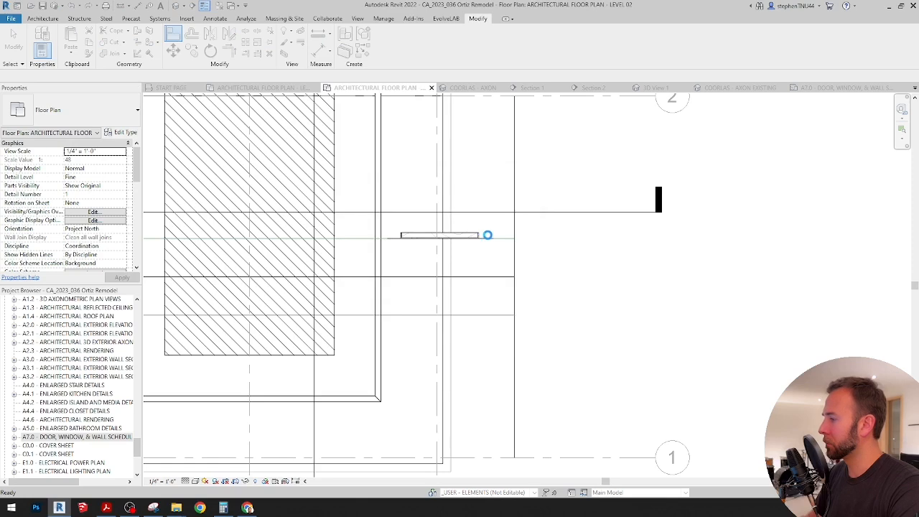
Mirror the short wall about the middle horizontal detail line, keeping the original
scroll(475, 234, up, 1)
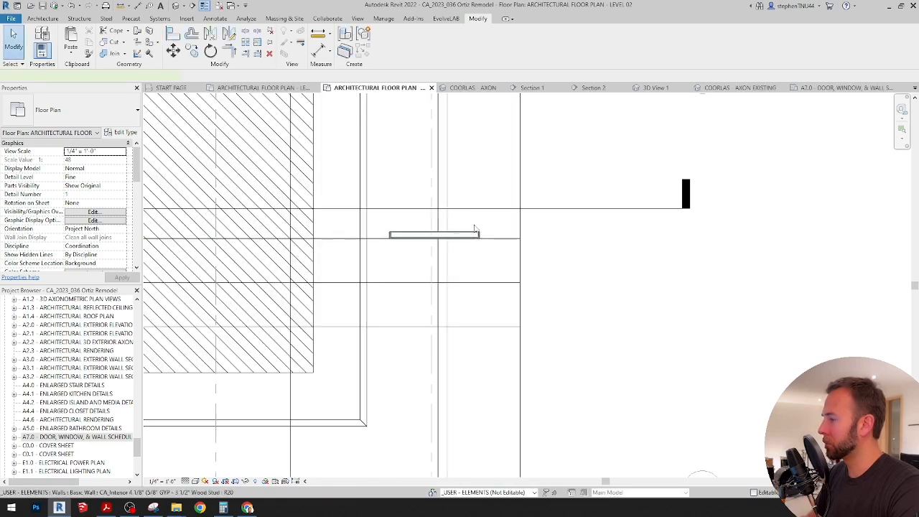
click(470, 235)
click(471, 283)
key(Escape)
Draw a vertical detail line from the inner south wall up to grid 2, between the floor hatch and the east wall
scroll(619, 287, down, 3)
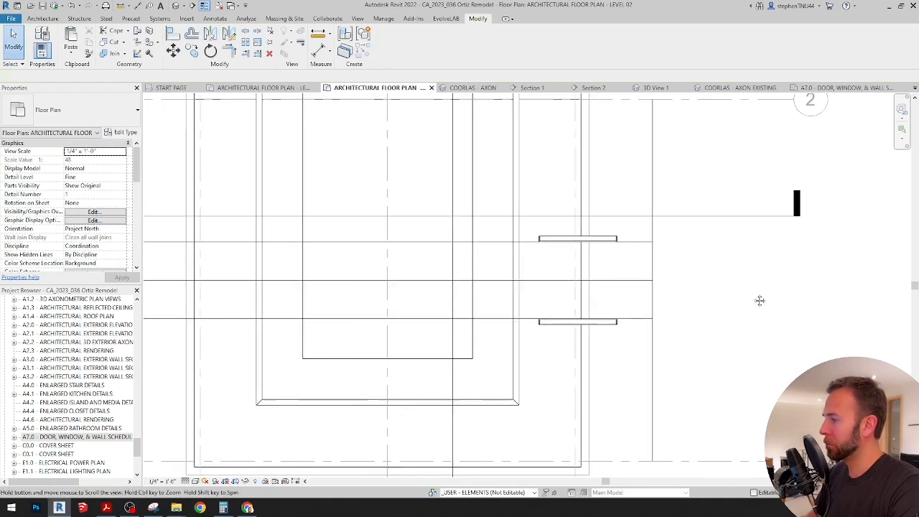
middle_drag(535, 394, 510, 386)
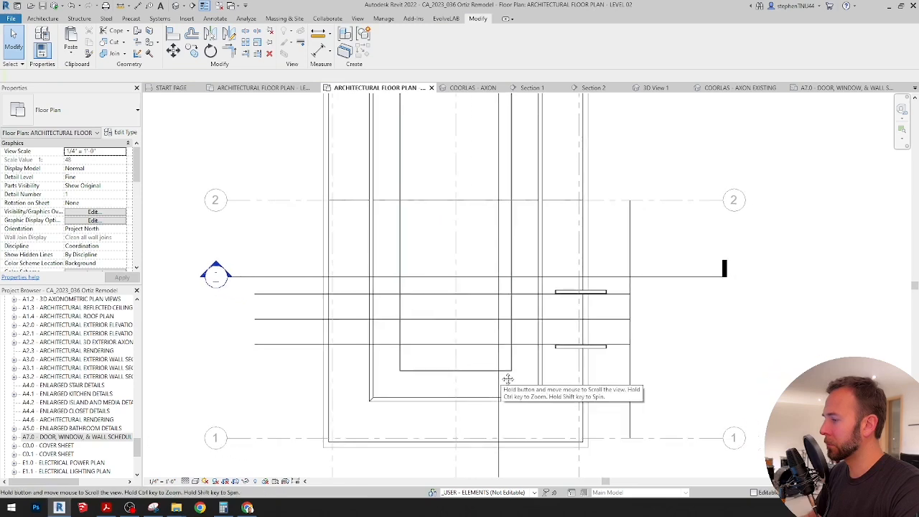
scroll(531, 217, down, 1)
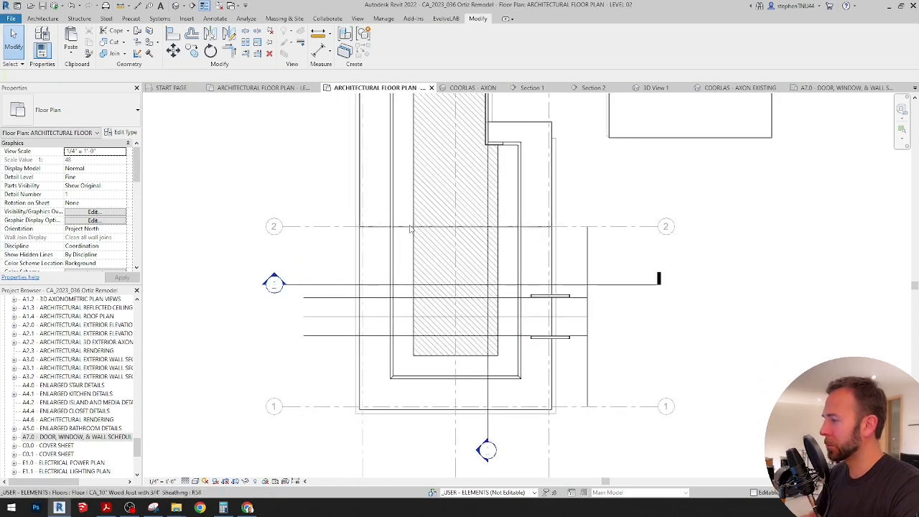
scroll(531, 218, up, 1)
click(214, 18)
click(245, 39)
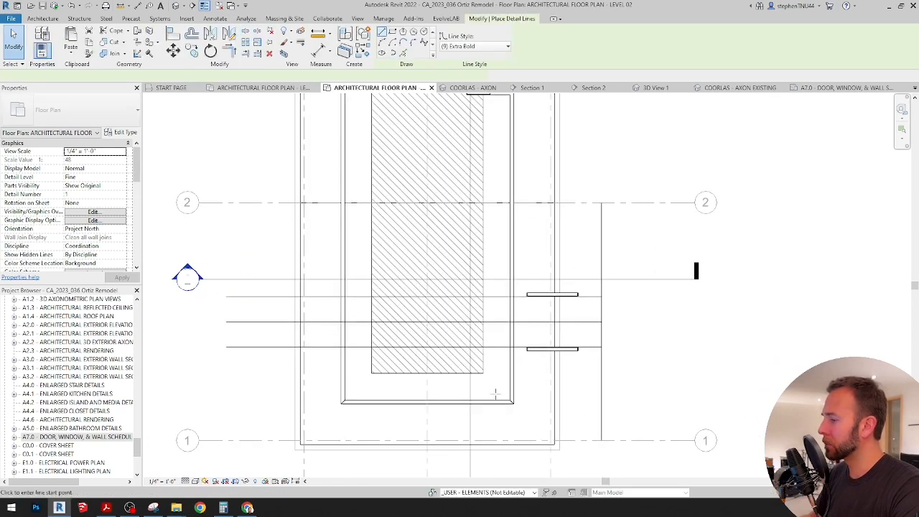
click(494, 400)
click(494, 203)
key(Escape)
key(Escape)
Draw a horizontal detail line eastward past the short walls from the midpoint of the new vertical line
key(d)
key(l)
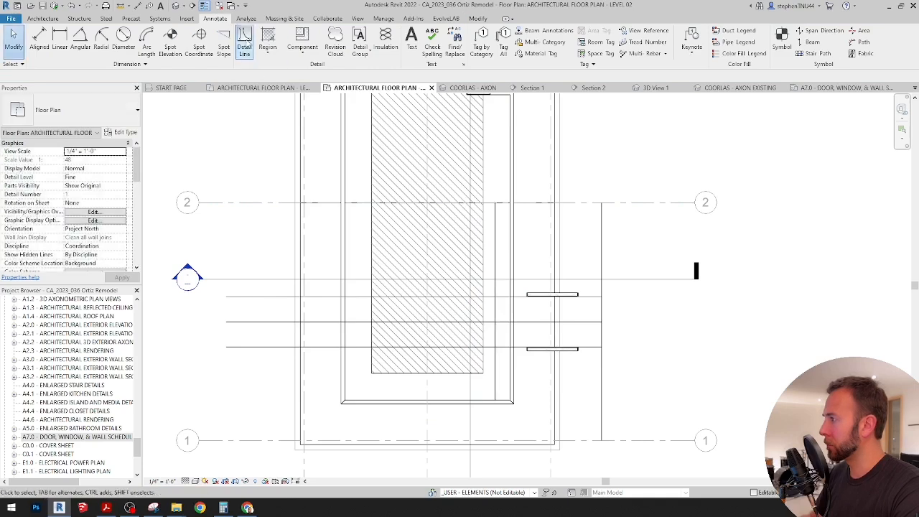
click(495, 300)
click(679, 300)
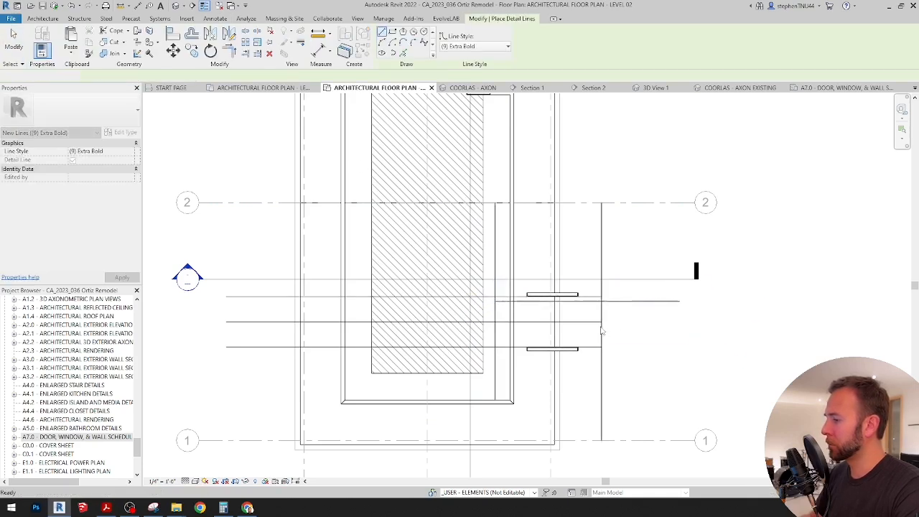
key(Escape)
key(Escape)
Move both short walls north to centre them on the new midpoint line, and delete the horizontal and outer vertical detail lines
click(574, 351)
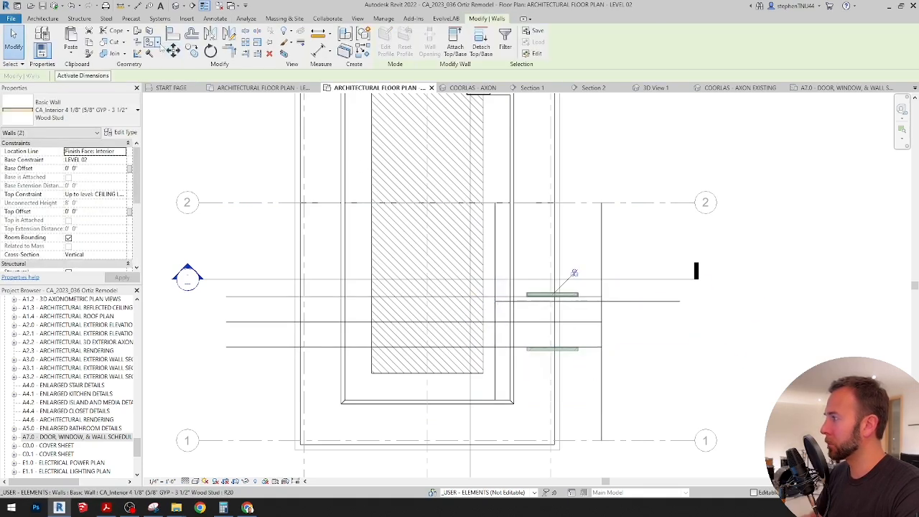
drag(590, 329, 595, 288)
key(Escape)
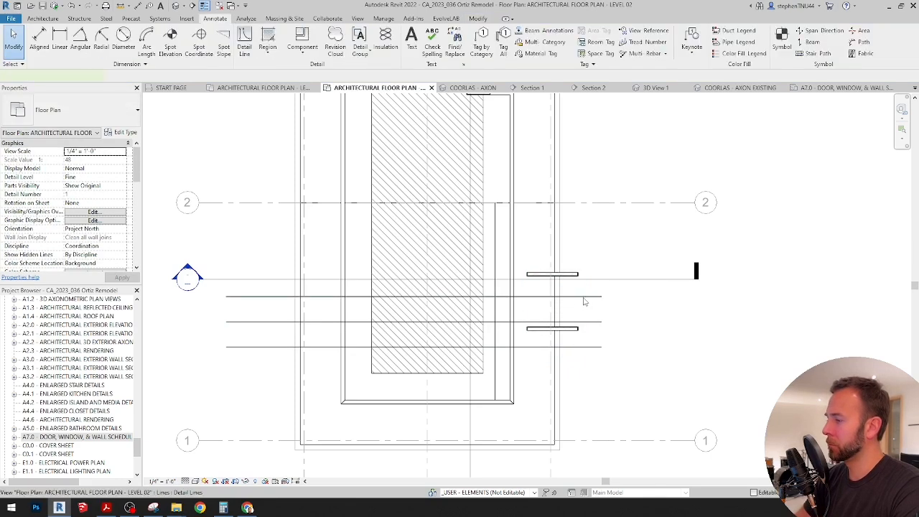
scroll(552, 280, down, 2)
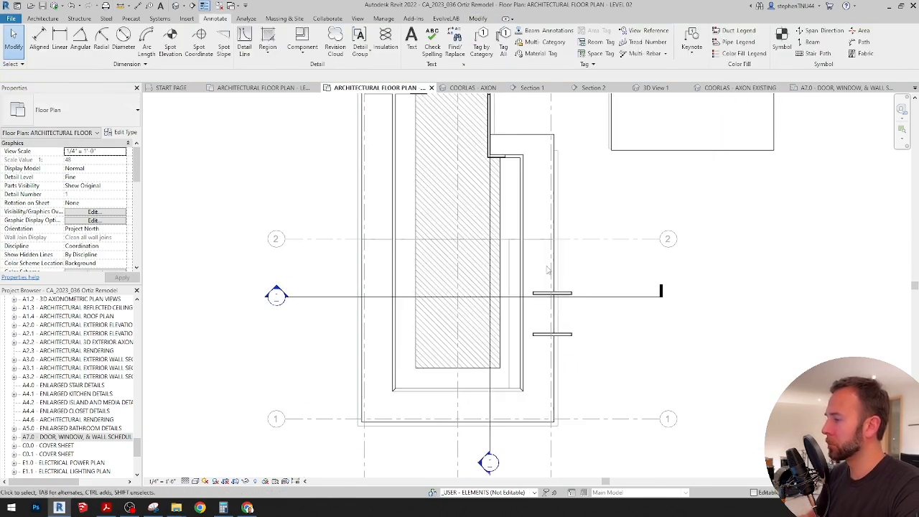
Place a Bed-Box component of type King 76" x 80" at the south end of the hatched floor area
scroll(459, 359, up, 1)
click(42, 18)
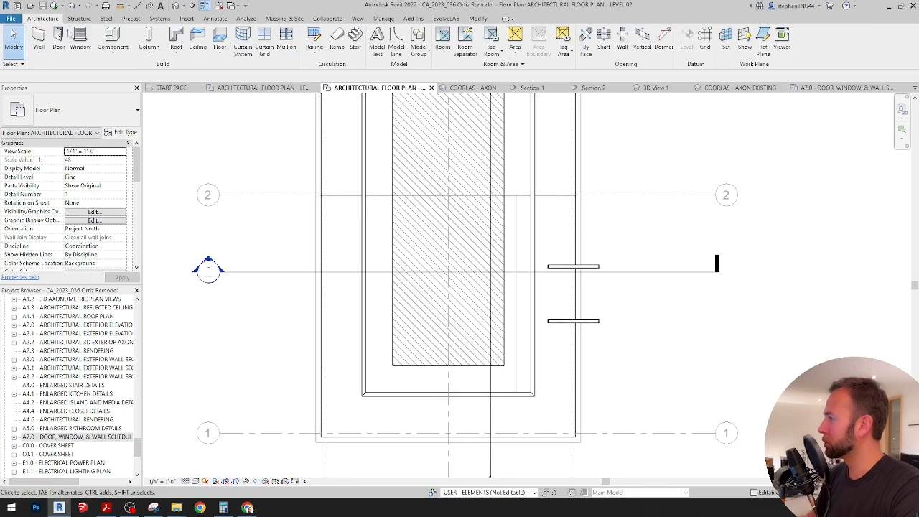
click(113, 53)
click(123, 70)
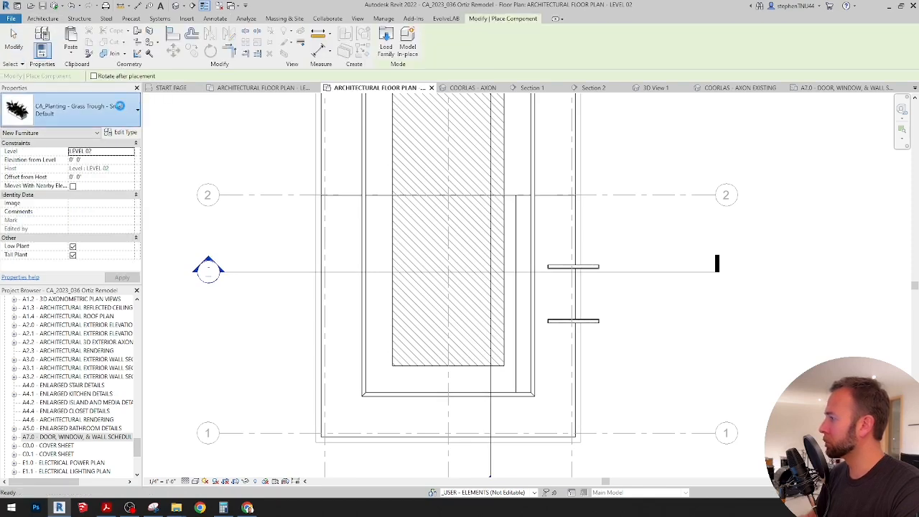
click(121, 109)
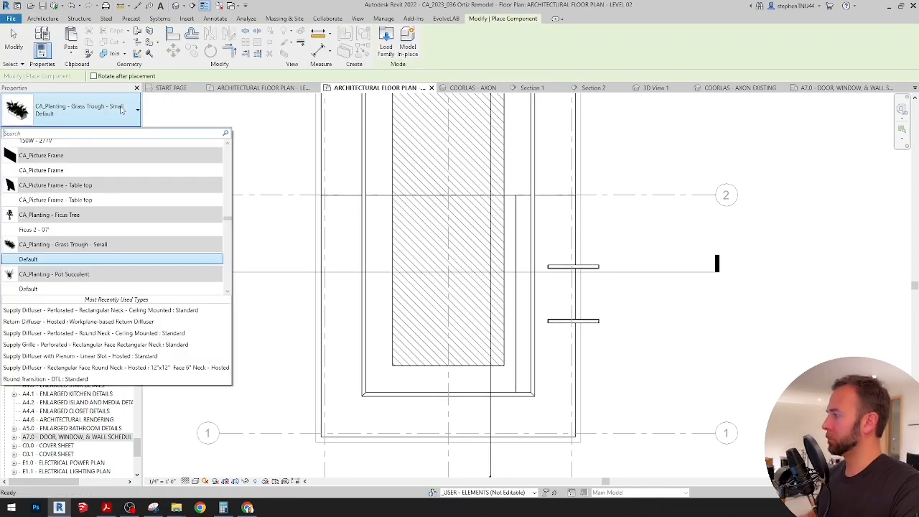
text(Bed)
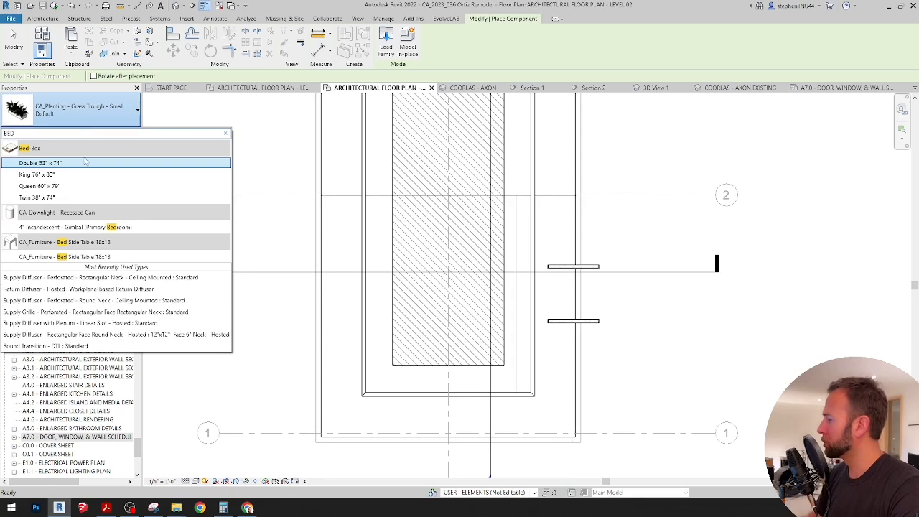
click(103, 169)
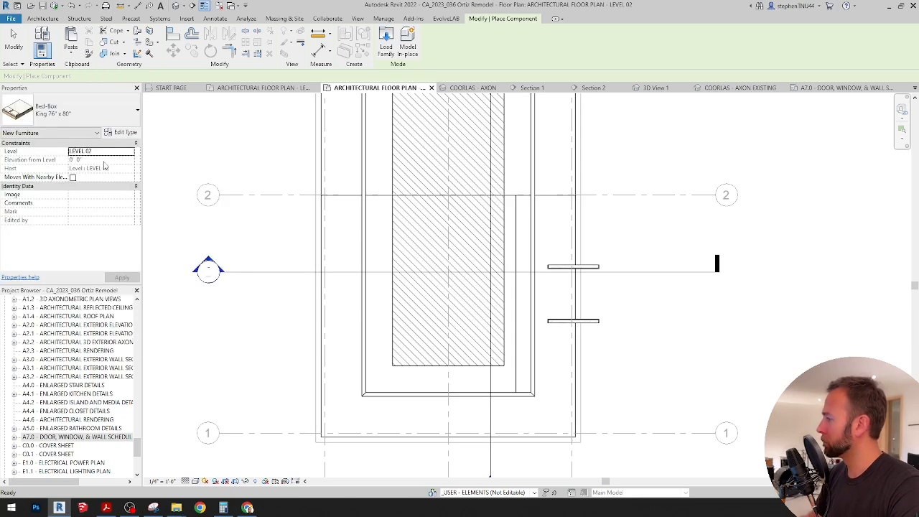
click(452, 323)
key(Escape)
Rotate the bed so that its pillow end faces the south wall
key(r)
key(o)
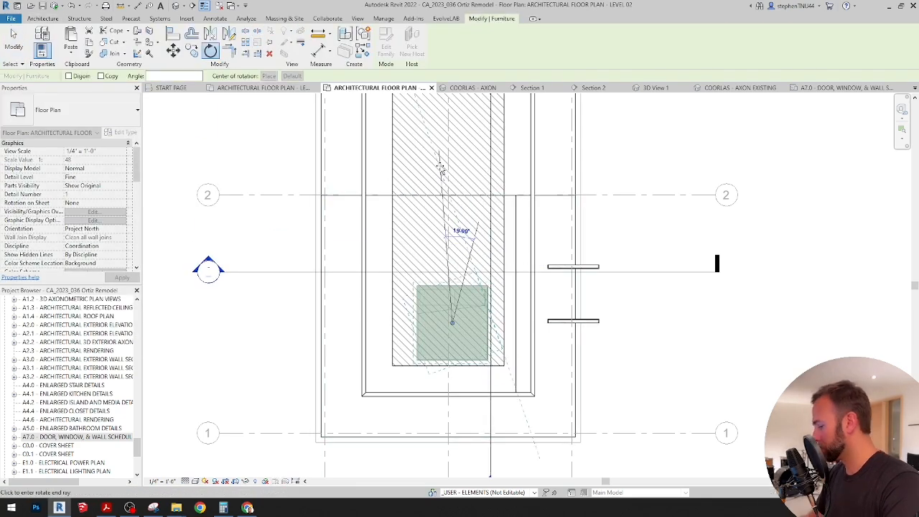
key(Return)
Align the head of the bed with the inner face of the south wall and check the placement in 3D View 1
click(172, 35)
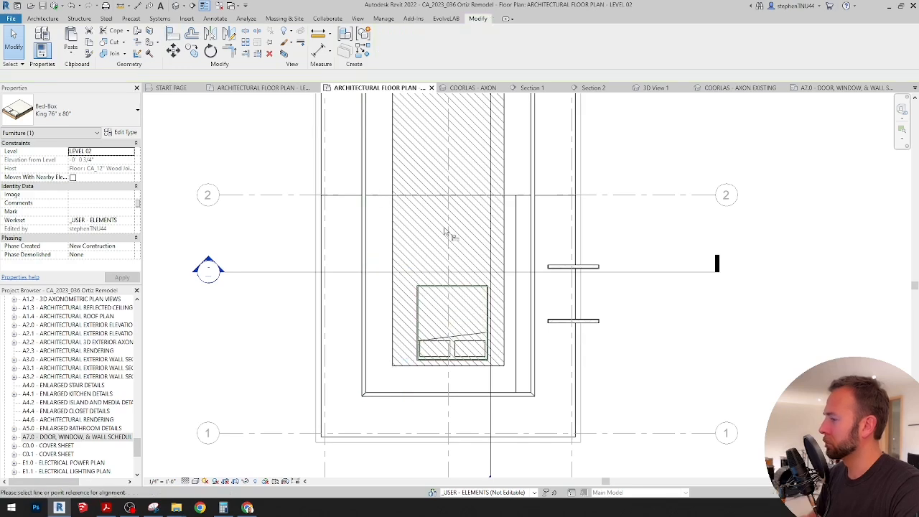
click(459, 396)
scroll(456, 362, up, 3)
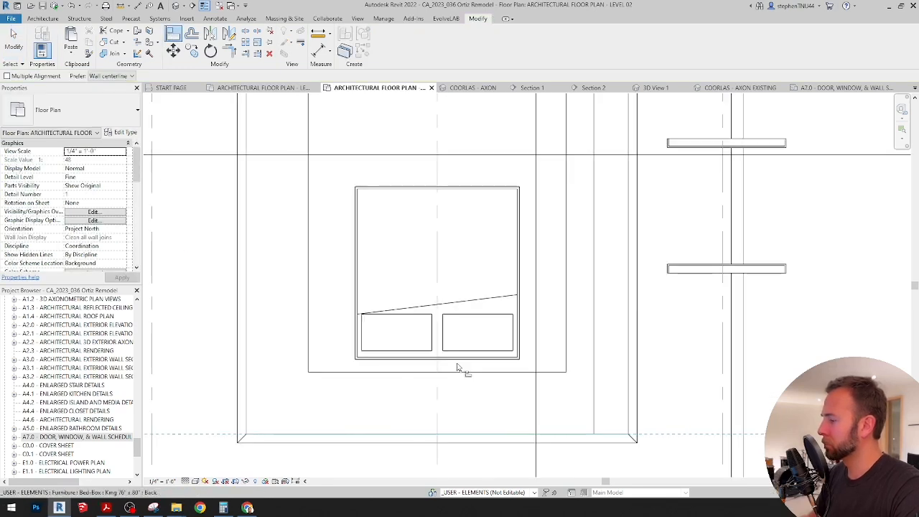
click(456, 360)
scroll(458, 337, down, 2)
middle_drag(458, 336, 440, 310)
key(Escape)
key(Escape)
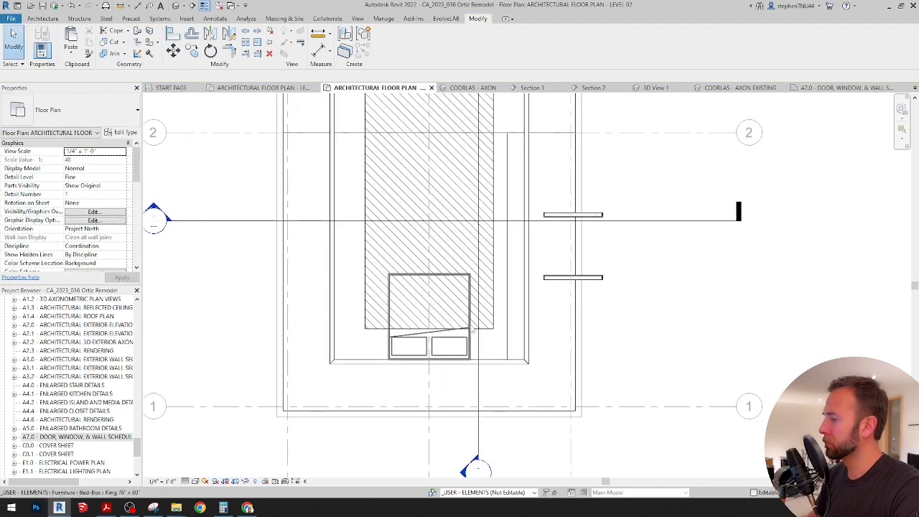
click(655, 87)
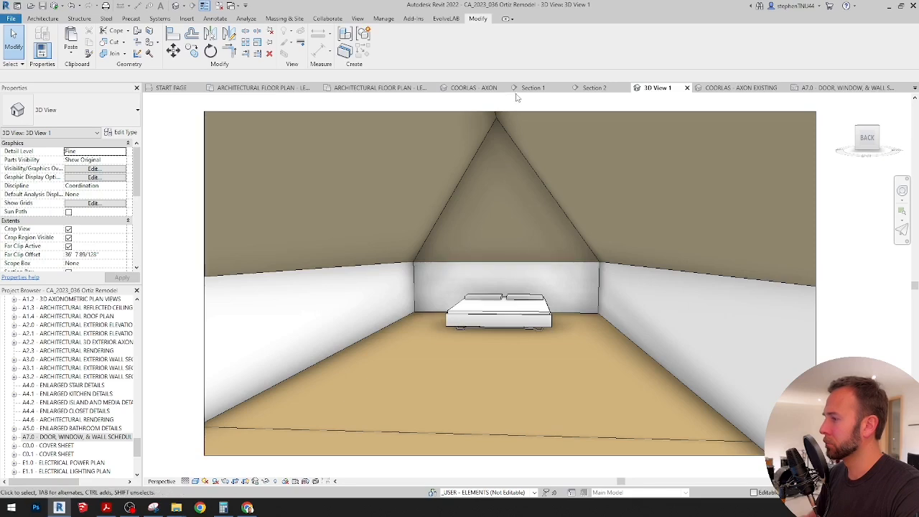
click(377, 87)
Copy the southern short wall and rotate the copy 90° to span between the east ends of both short walls
scroll(570, 323, up, 5)
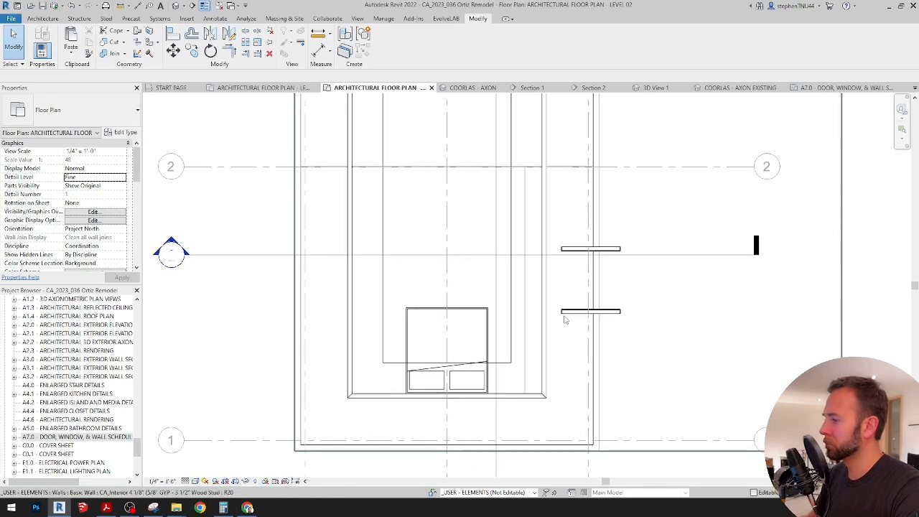
scroll(562, 312, down, 3)
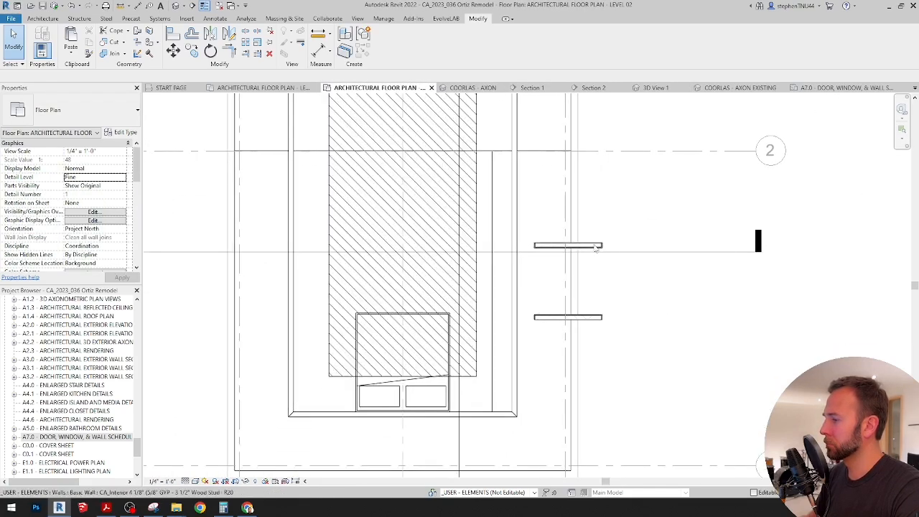
click(582, 317)
key(r)
key(o)
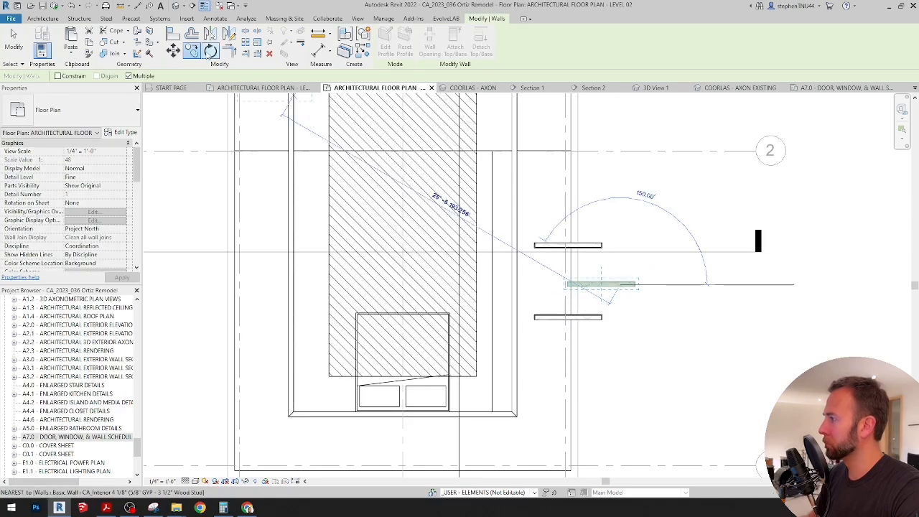
click(618, 195)
text(90)
key(Return)
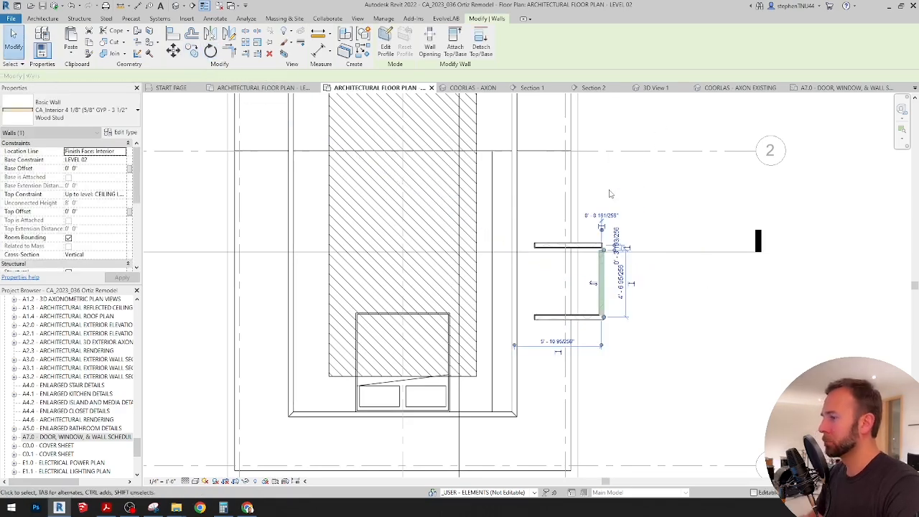
key(Escape)
middle_drag(605, 223, 577, 226)
Pull the section box in the COORLAS - AXON view inward from the south end to cut through the new short walls
click(489, 85)
scroll(475, 277, down, 5)
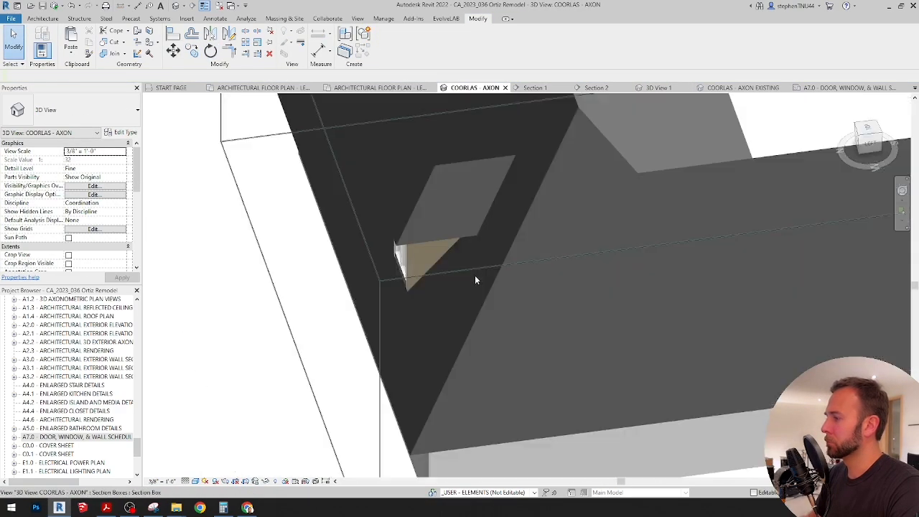
shift+middle_drag(477, 280, 299, 215)
scroll(590, 266, down, 1)
click(312, 166)
drag(234, 326, 342, 326)
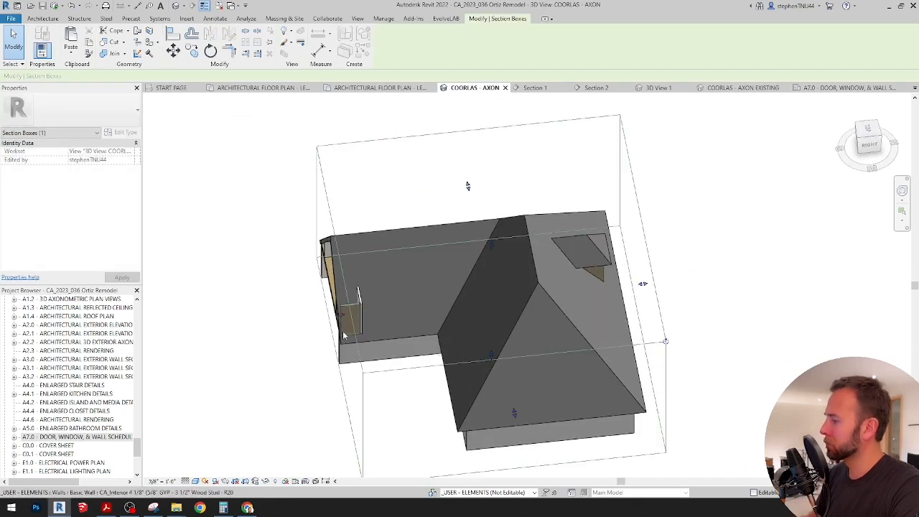
Align the rotated connecting wall with the face of the exterior wall below it in the axonometric view
shift+middle_drag(414, 329, 499, 215)
key(a)
key(l)
scroll(444, 378, up, 3)
scroll(372, 299, up, 4)
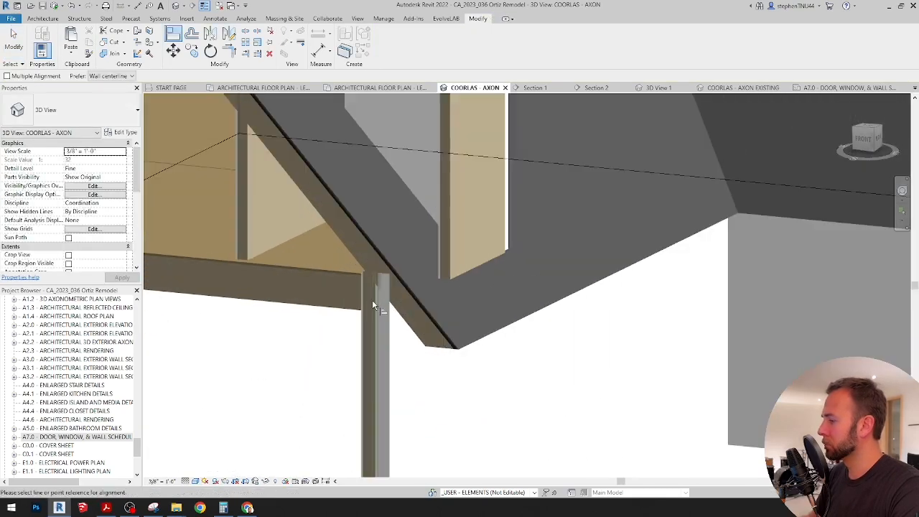
click(378, 289)
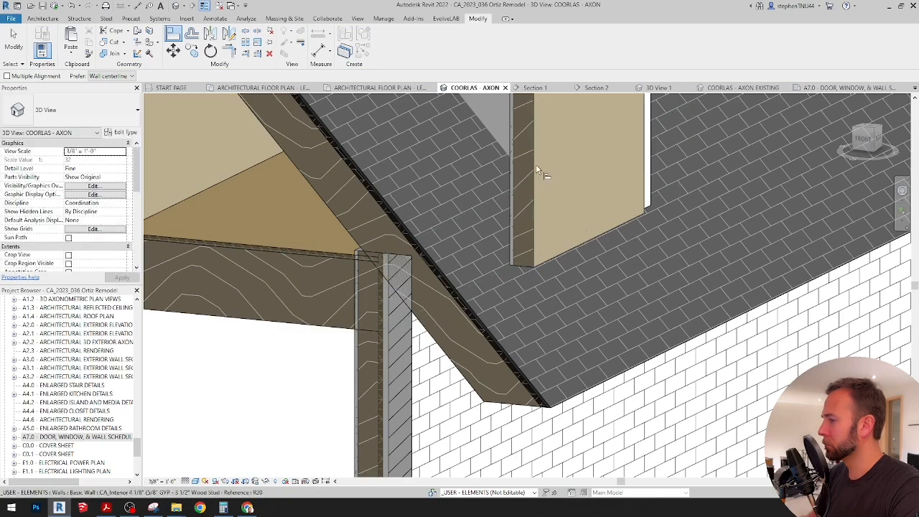
click(535, 165)
scroll(424, 232, down, 1)
key(Escape)
key(Escape)
click(390, 171)
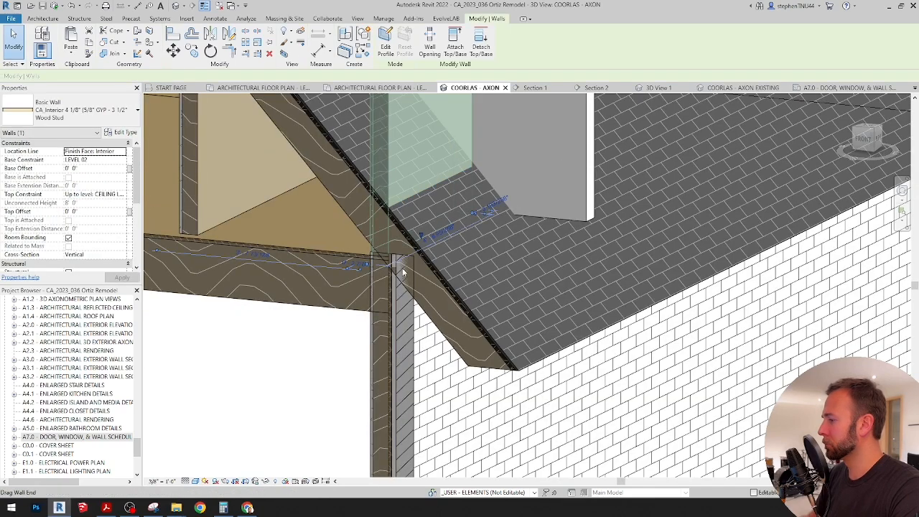
scroll(404, 267, down, 4)
Trim the connecting wall and both short walls into corners at their east ends in the Level 02 plan
click(383, 88)
key(Escape)
scroll(540, 291, up, 2)
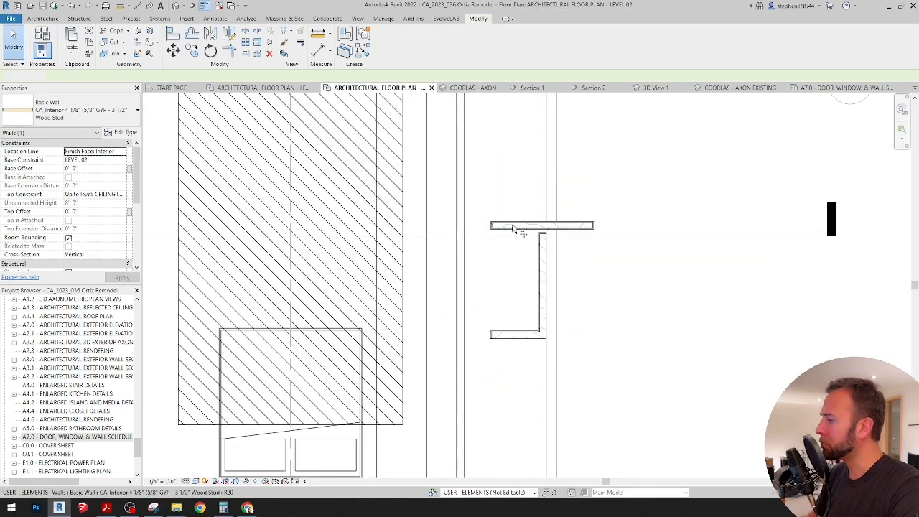
scroll(545, 323, down, 1)
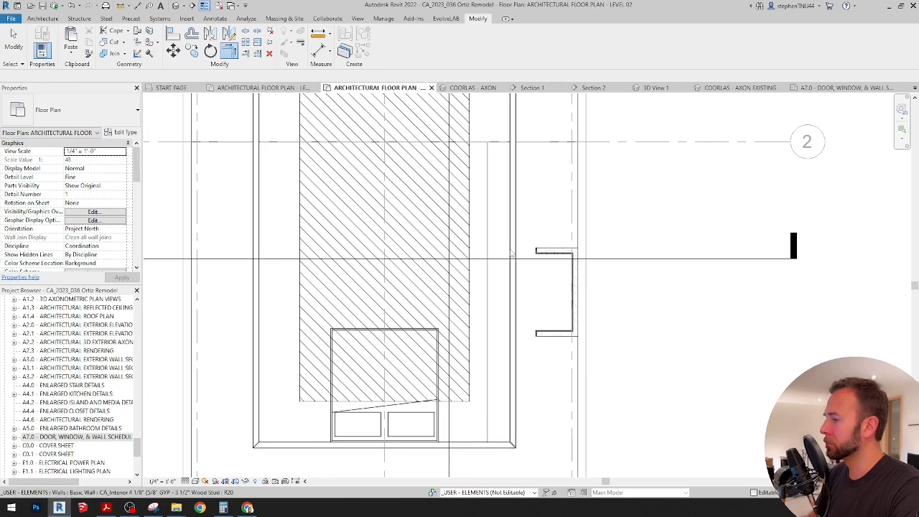
key(Escape)
Extend the west ends of both short walls to meet the long interior wall on the east side
scroll(543, 258, up, 2)
click(543, 249)
scroll(539, 251, up, 2)
drag(542, 242, 492, 242)
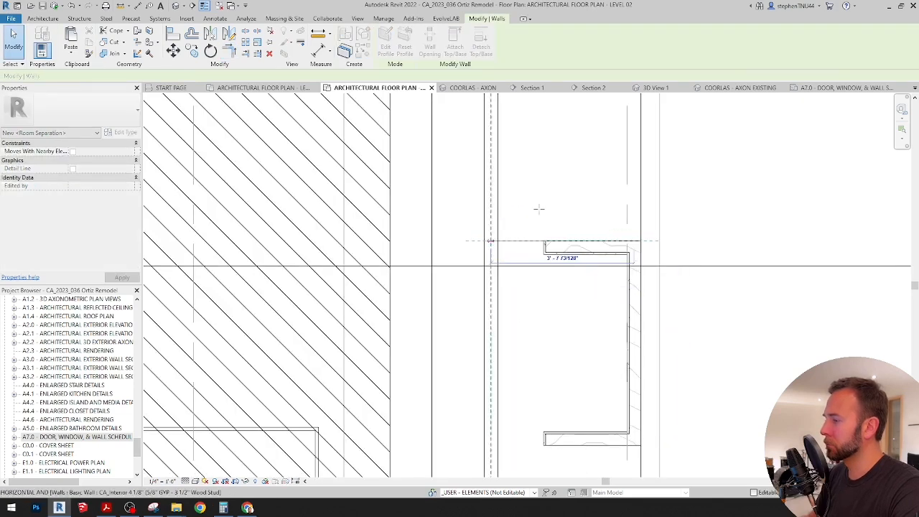
scroll(530, 220, down, 3)
scroll(543, 302, up, 3)
click(543, 303)
key(Delete)
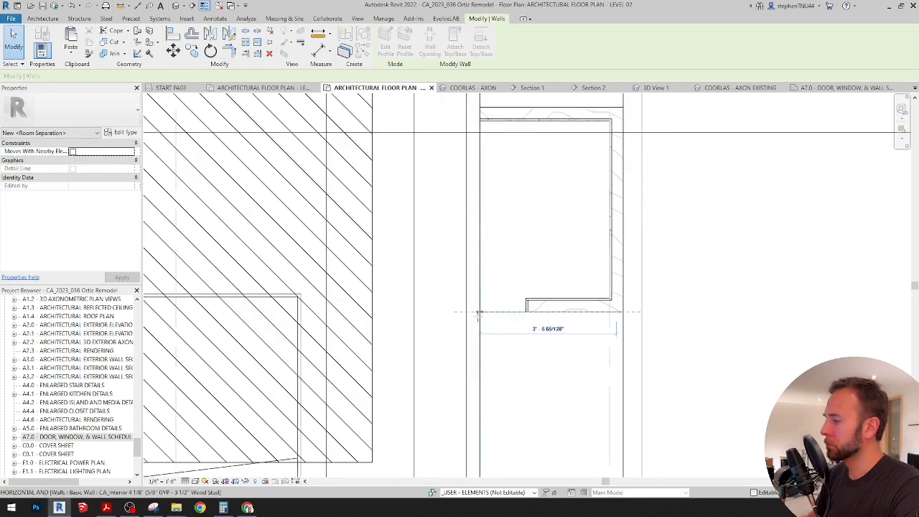
scroll(496, 227, up, 2)
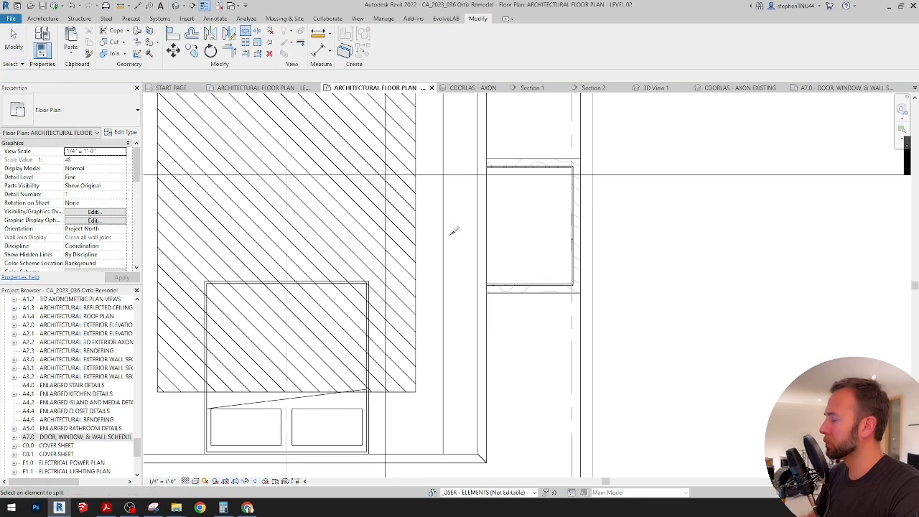
scroll(499, 225, down, 2)
key(Escape)
scroll(502, 208, up, 1)
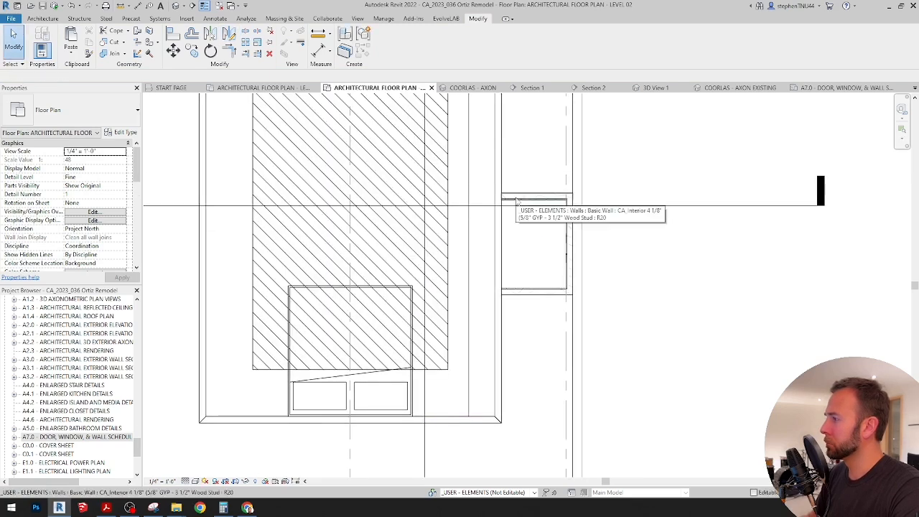
click(515, 199)
scroll(531, 205, up, 2)
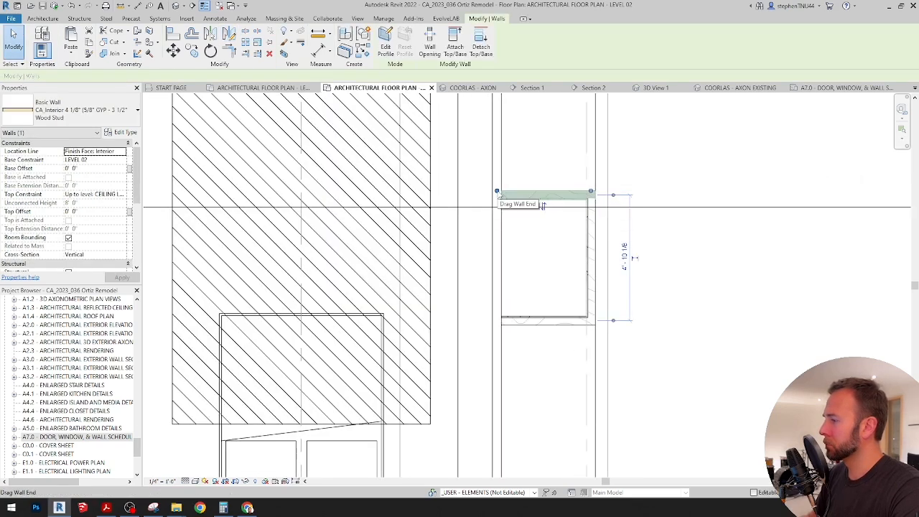
scroll(542, 207, down, 2)
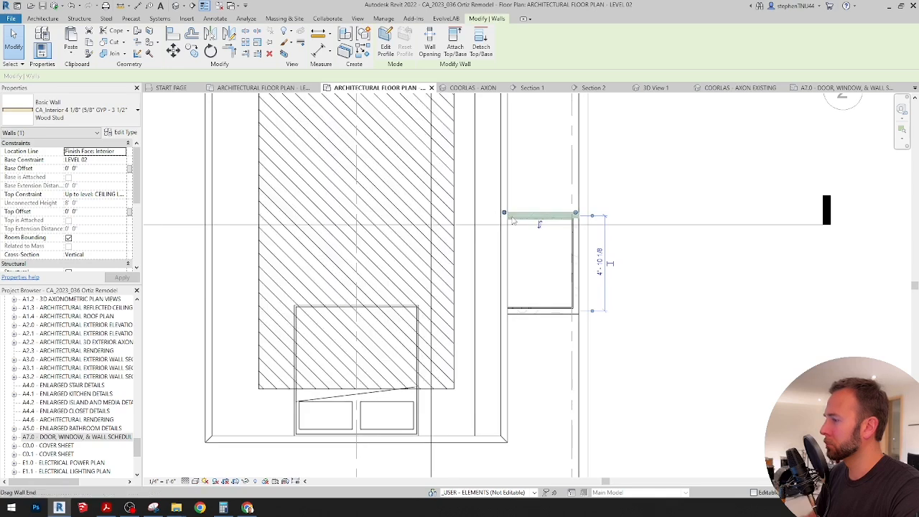
Split the long east interior wall between the short walls and trim its two pieces to them, opening the recess to the room
scroll(539, 224, up, 3)
key(s)
key(l)
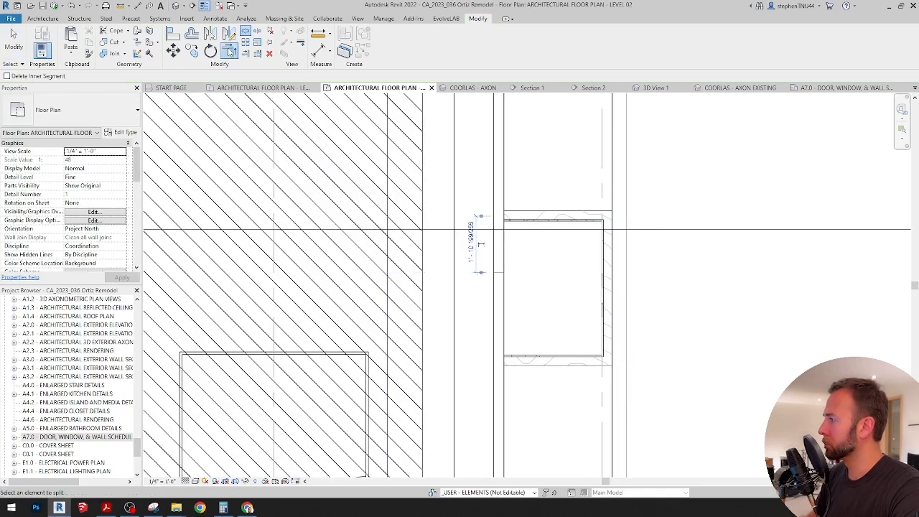
click(229, 51)
click(535, 215)
click(501, 191)
click(536, 363)
click(502, 389)
scroll(515, 264, down, 2)
middle_drag(516, 264, 463, 258)
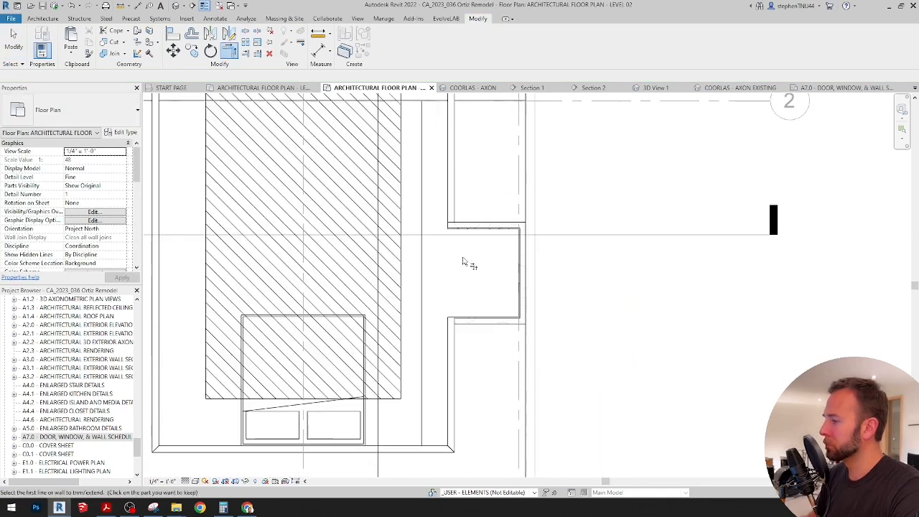
key(Escape)
Extend the section box in the COORLAS - AXON view southward past the three new recess walls
scroll(478, 244, down, 1)
shift+middle_drag(545, 296, 520, 273)
click(447, 208)
click(541, 354)
scroll(445, 208, down, 3)
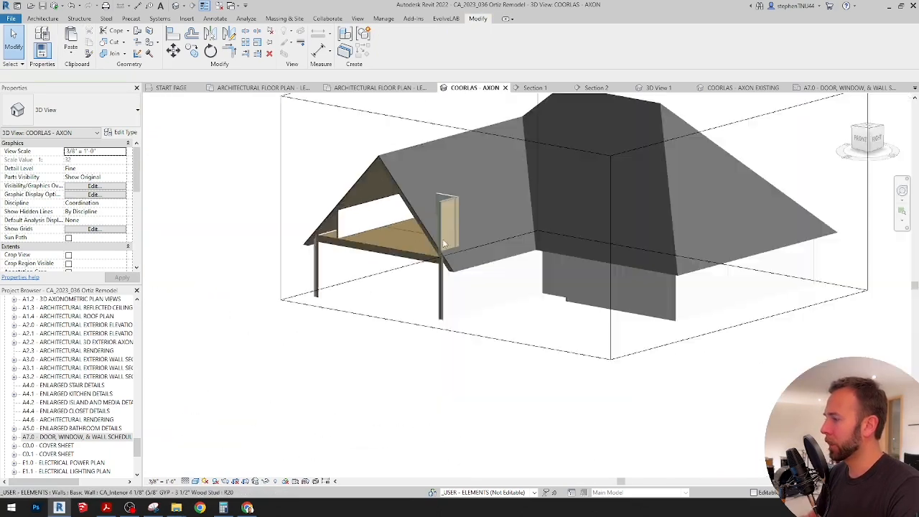
shift+middle_drag(444, 186, 425, 208)
click(426, 226)
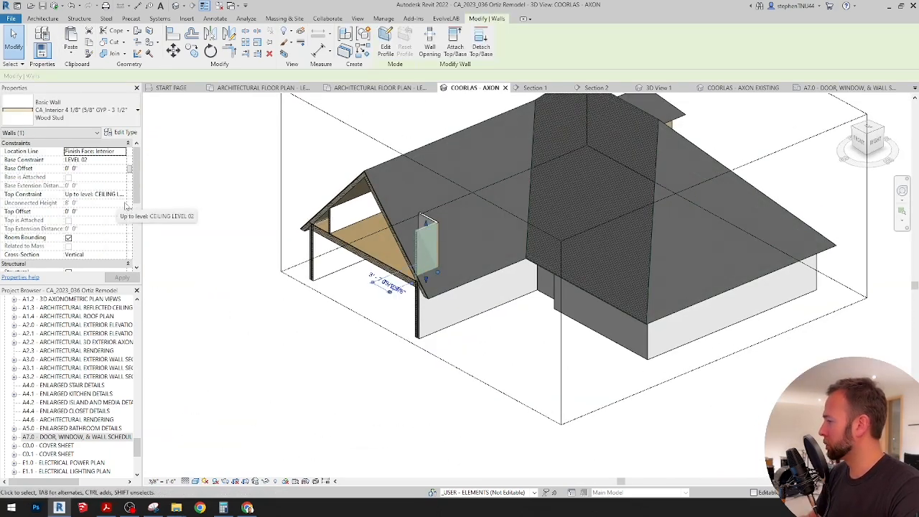
key(Escape)
click(364, 318)
shift+middle_drag(425, 299, 384, 324)
drag(395, 251, 325, 278)
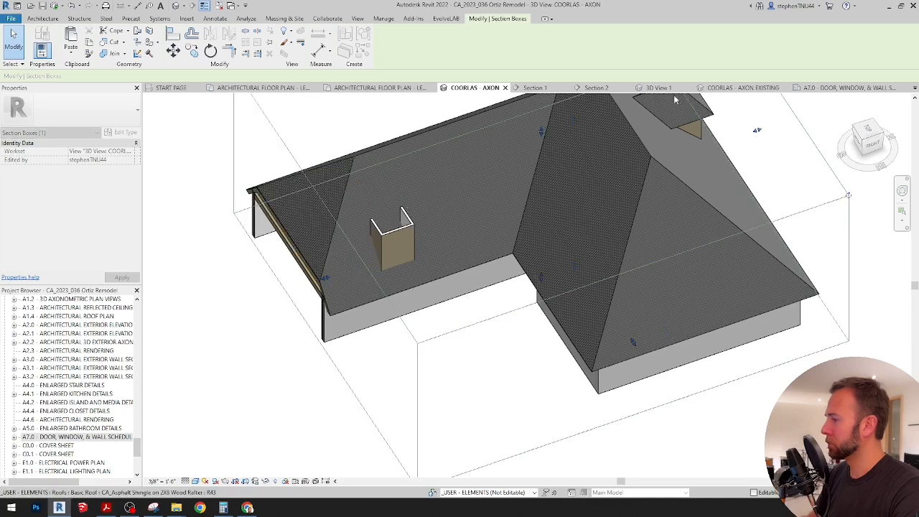
middle_drag(674, 99, 660, 135)
click(673, 136)
click(192, 51)
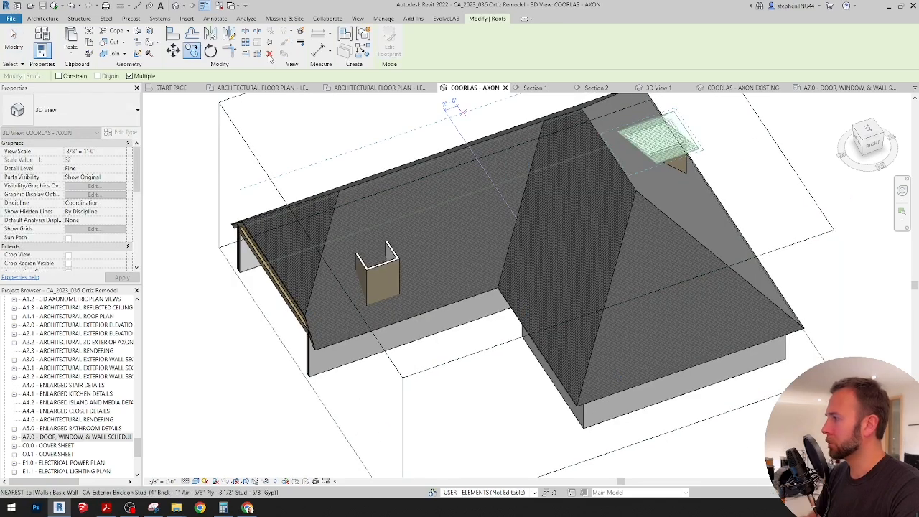
Start a roof by footprint on CEILING LEVEL 02 and pick the outer edges of the three recess walls as slope-defining boundary lines
click(44, 19)
click(176, 49)
click(197, 75)
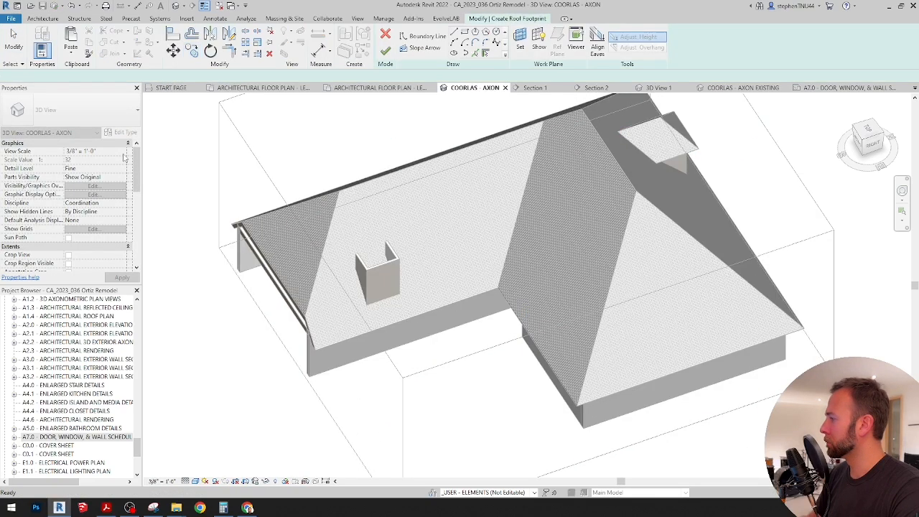
click(87, 195)
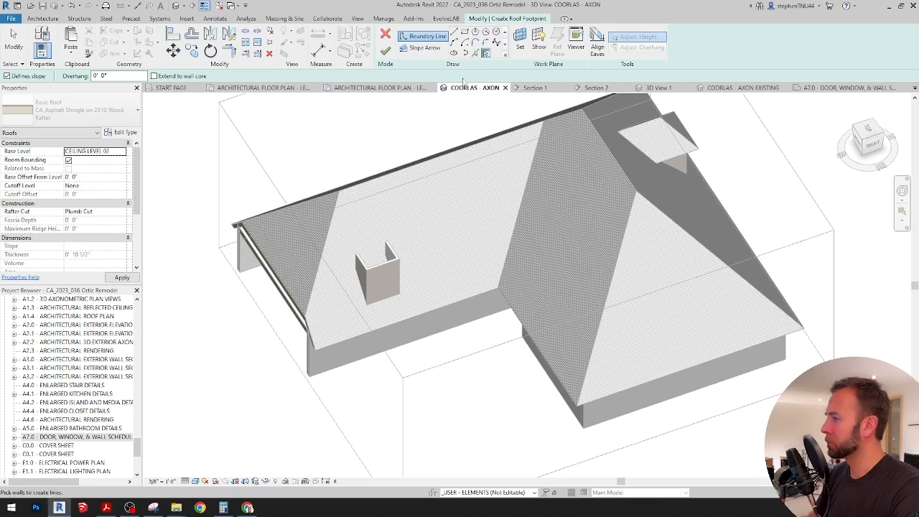
click(475, 52)
scroll(360, 265, up, 4)
click(358, 248)
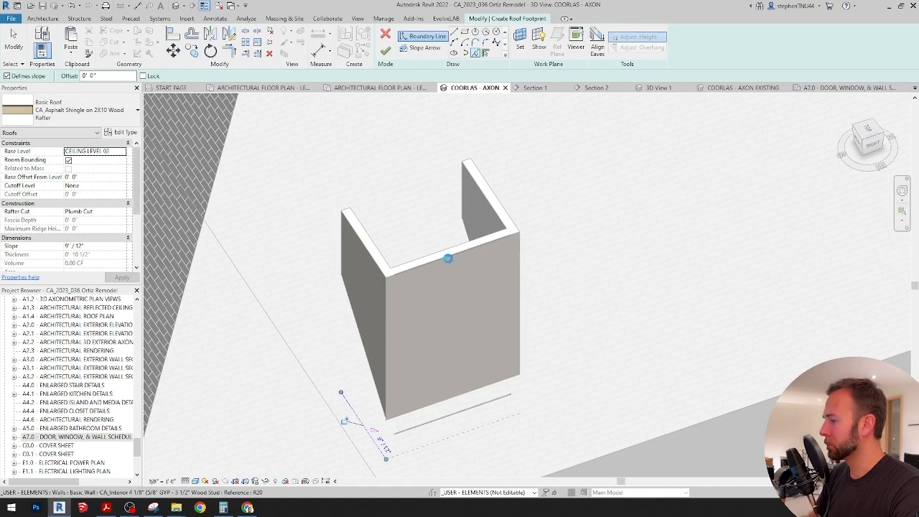
click(447, 257)
click(486, 184)
Close the roof footprint with a boundary line across the open west side of the recess
scroll(486, 184, down, 3)
shift+middle_drag(486, 184, 535, 248)
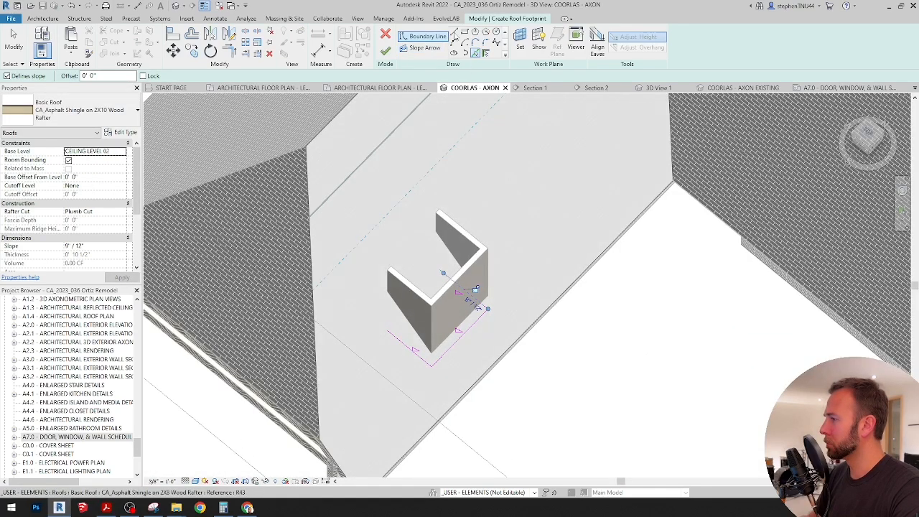
key(l)
key(i)
click(388, 330)
key(Escape)
key(Escape)
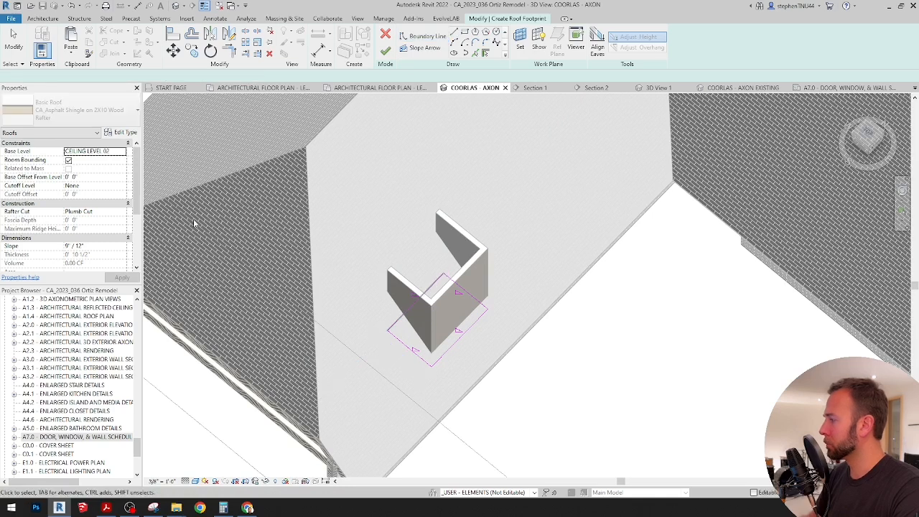
Set the slope of the three wall-side boundary lines to 13" / 12" and finish the roof sketch
click(480, 402)
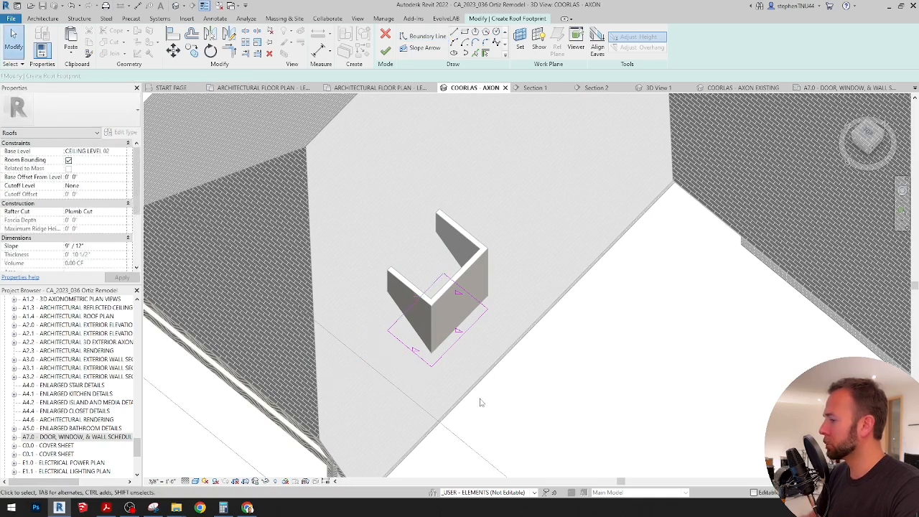
shift+middle_drag(480, 401, 532, 402)
drag(426, 291, 423, 290)
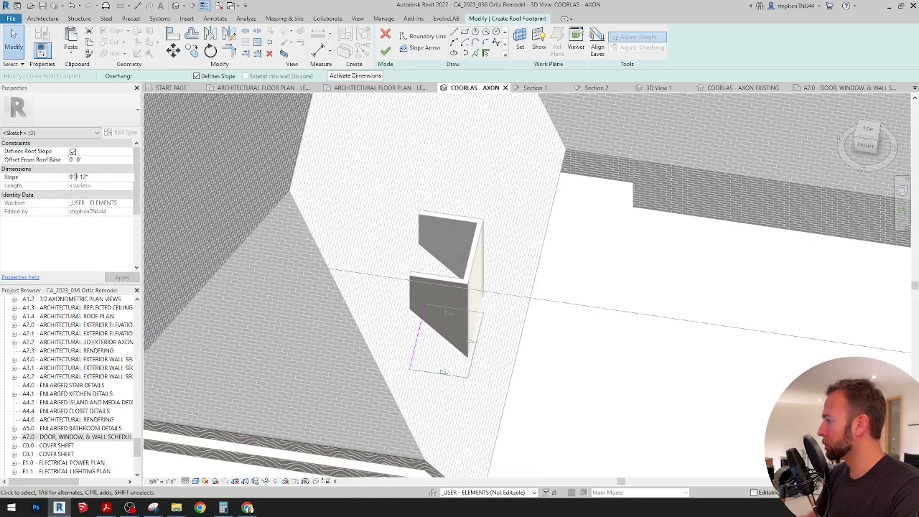
click(385, 51)
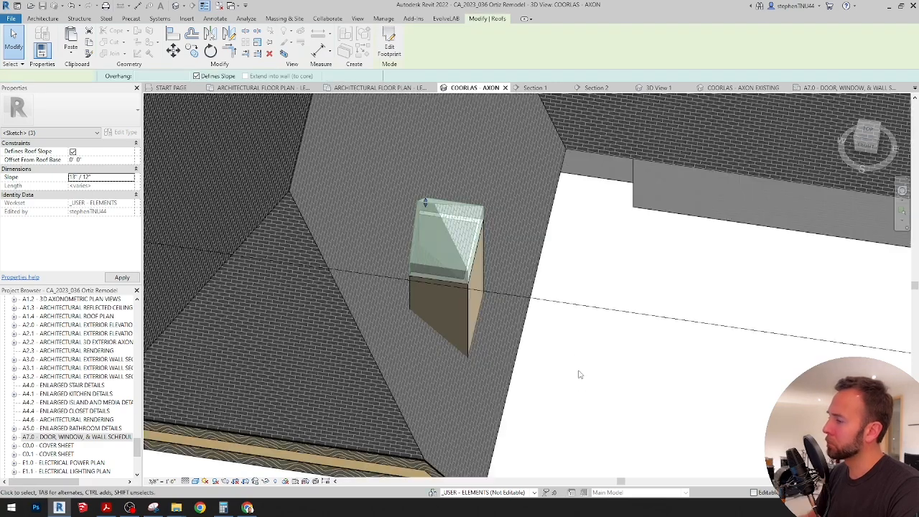
Change the new recess roof's rafter cut to Two Cut - Plumb
click(578, 375)
shift+middle_drag(578, 375, 409, 284)
click(439, 142)
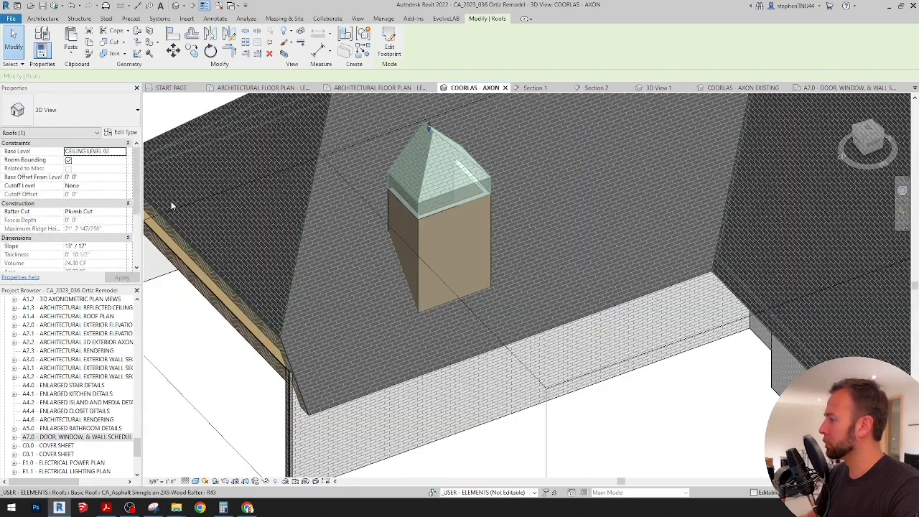
click(122, 212)
click(103, 228)
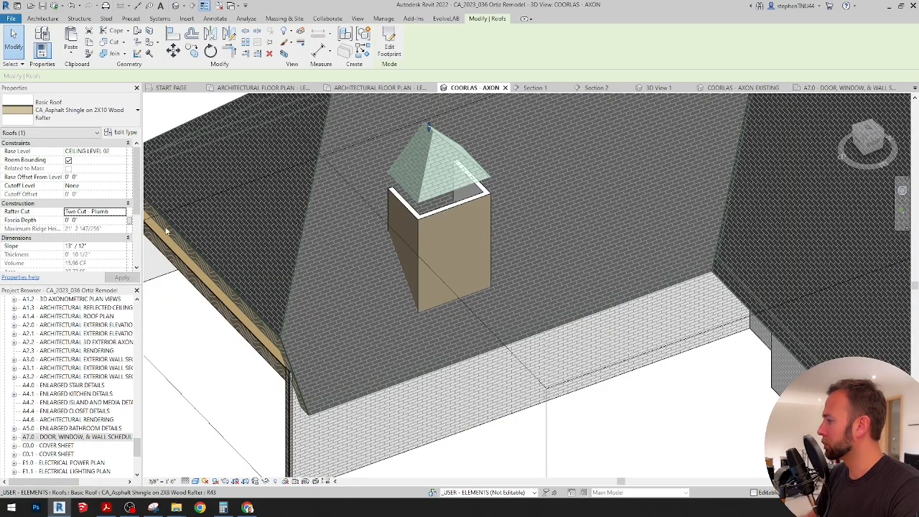
Set the recess roof's base offset from level to -1' 3 123/256", matching the existing dormer roof on the far side
shift+middle_drag(426, 228, 442, 235)
scroll(445, 235, down, 3)
middle_drag(571, 242, 515, 325)
key(Escape)
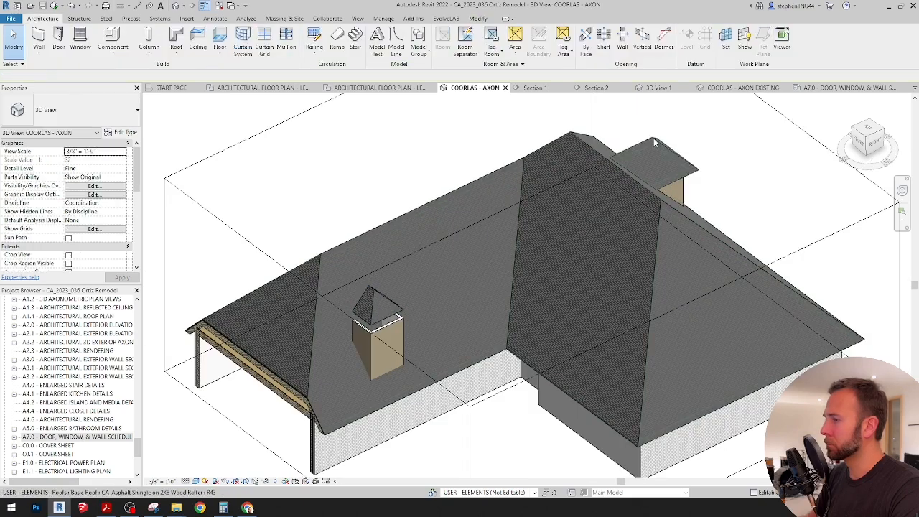
click(656, 143)
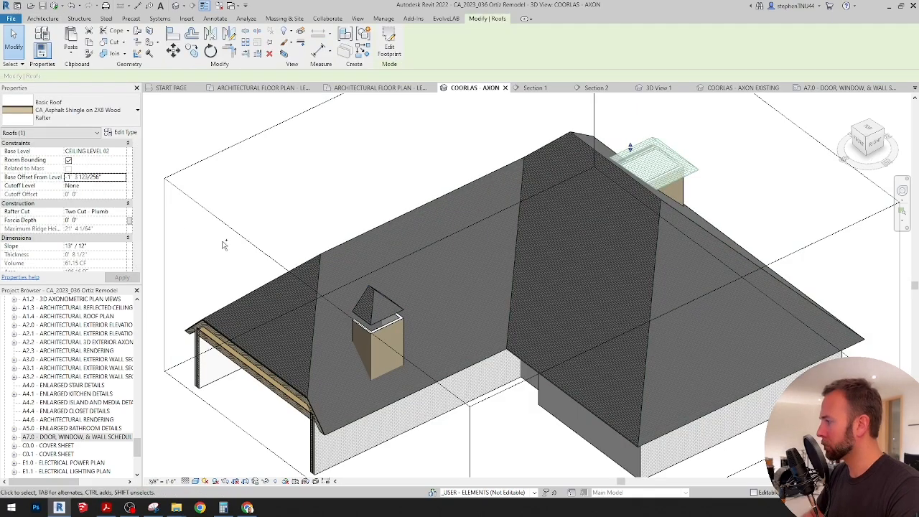
key(Escape)
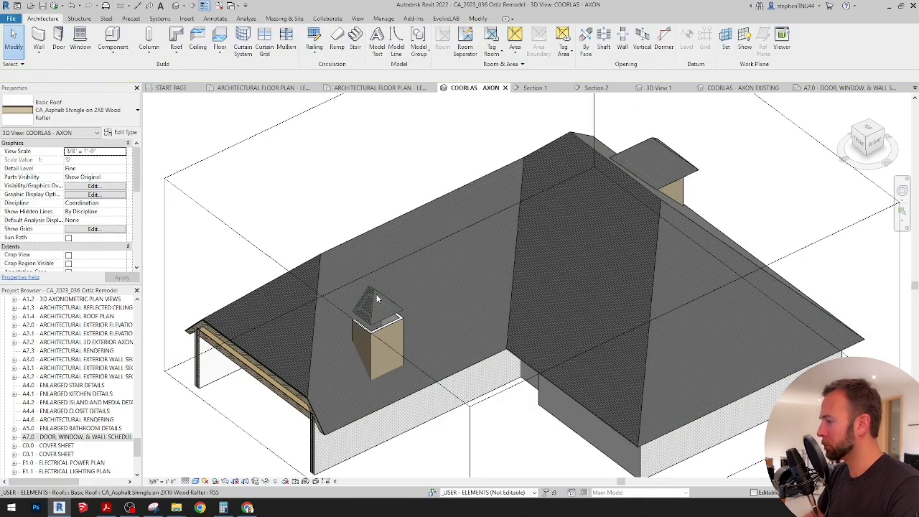
click(376, 297)
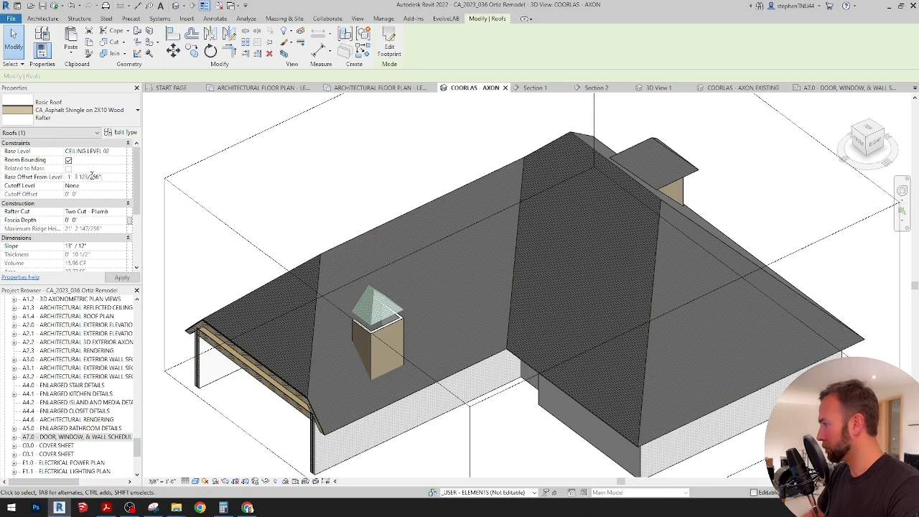
key(Escape)
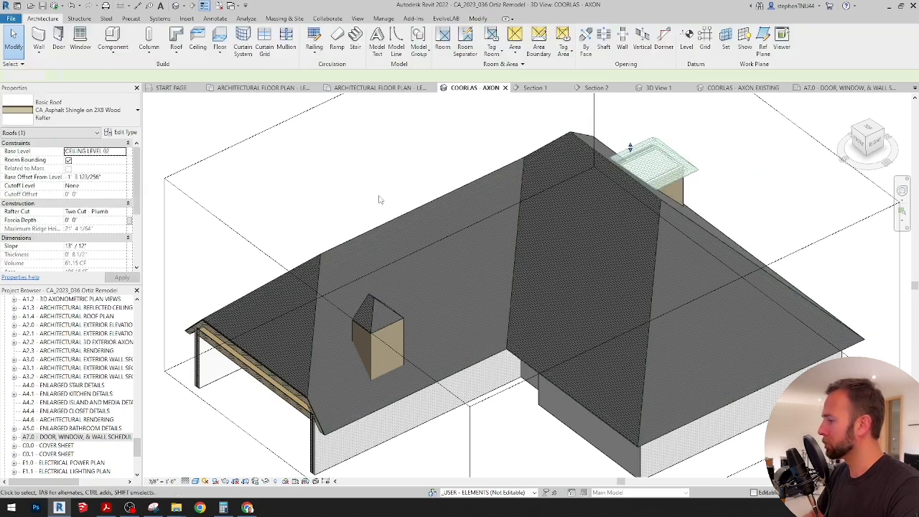
Edit the recess roof's footprint to offset its wall-side edges outward by 1' 6" as an overhang, and finish the sketch
click(390, 44)
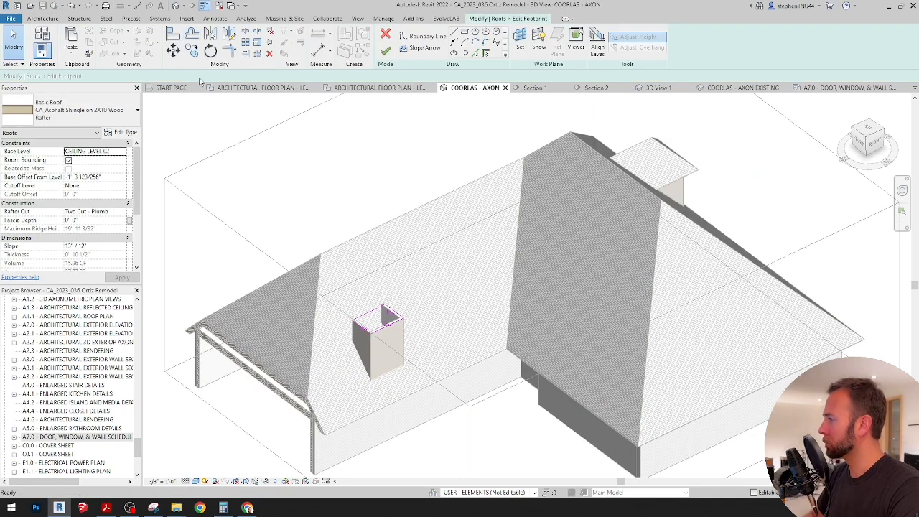
click(195, 38)
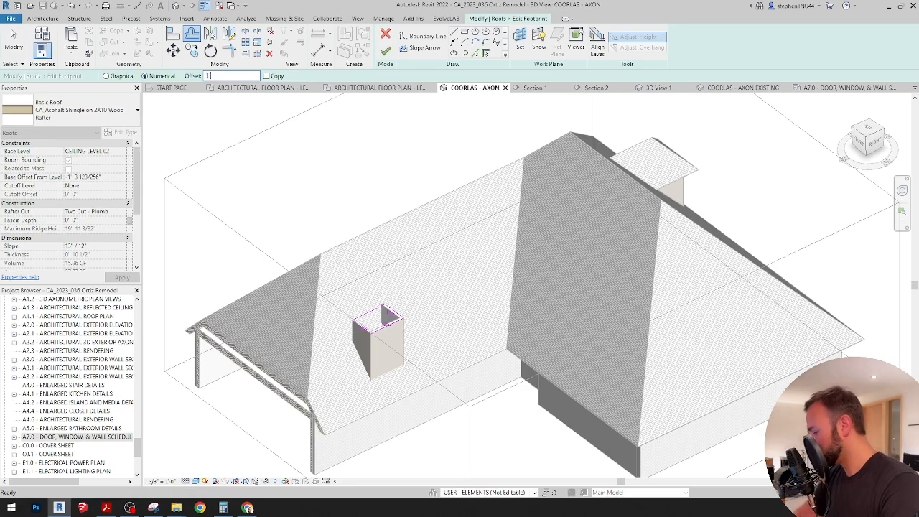
scroll(353, 290, up, 4)
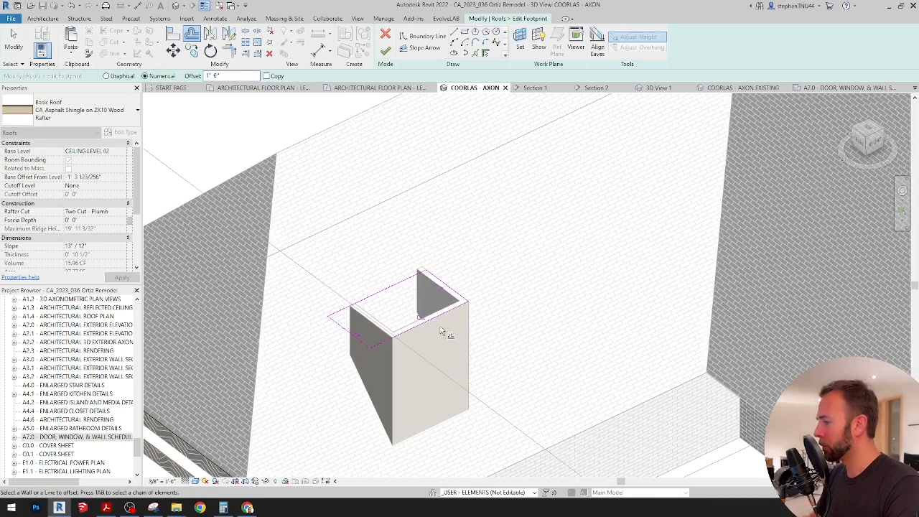
scroll(459, 280, down, 3)
click(385, 51)
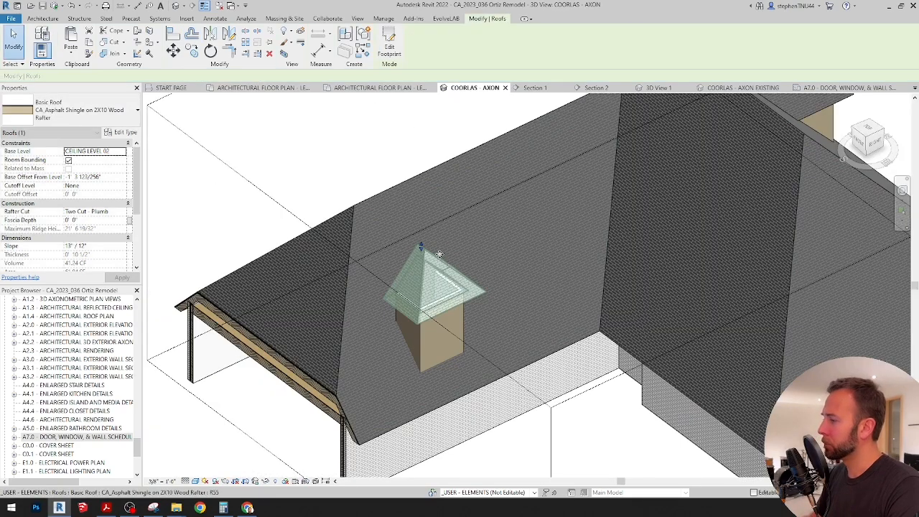
shift+middle_drag(434, 251, 470, 262)
key(Escape)
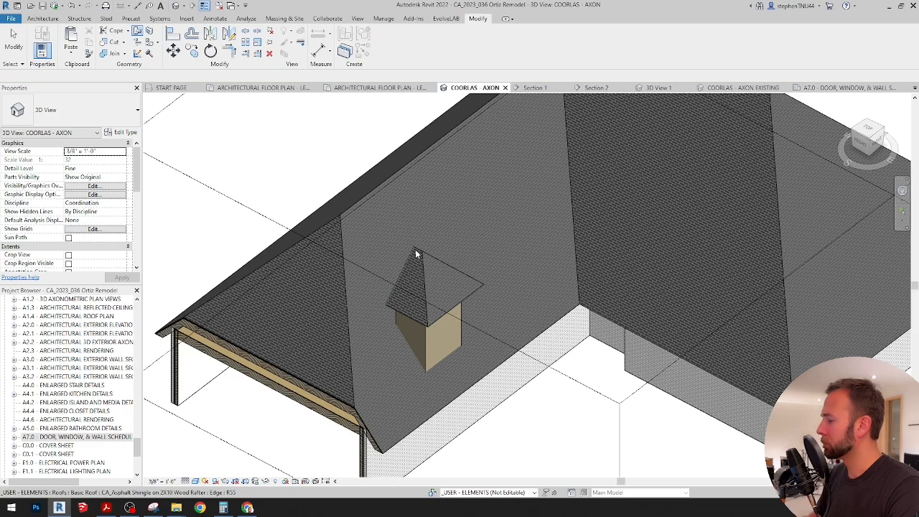
Join the recess roof's back edge to the main roof and pull the section box's south face in to expose the bedroom
shift+middle_drag(372, 194, 347, 346)
click(277, 141)
shift+middle_drag(305, 224, 568, 259)
scroll(568, 259, up, 5)
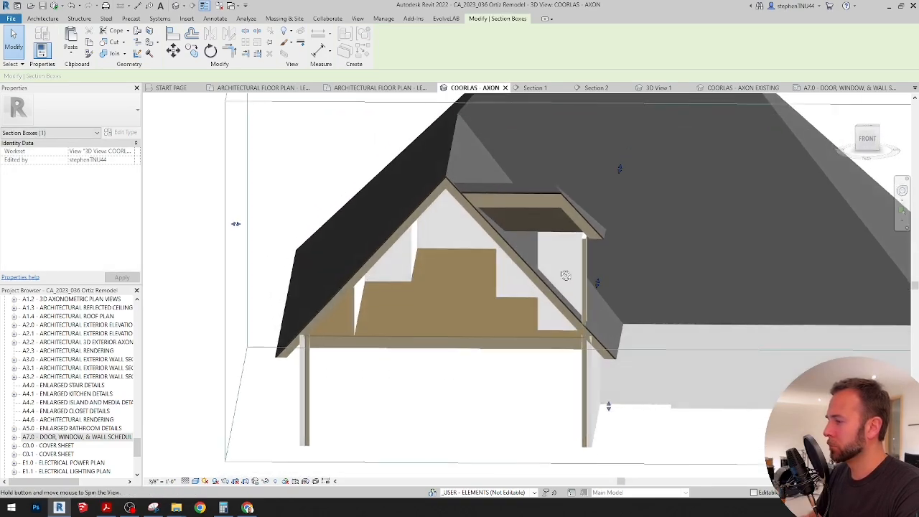
shift+middle_drag(506, 289, 352, 244)
scroll(365, 208, down, 3)
shift+middle_drag(364, 209, 313, 295)
Start a dormer opening in the main roof and pick the recess roof and the three recess walls as its boundary
click(42, 18)
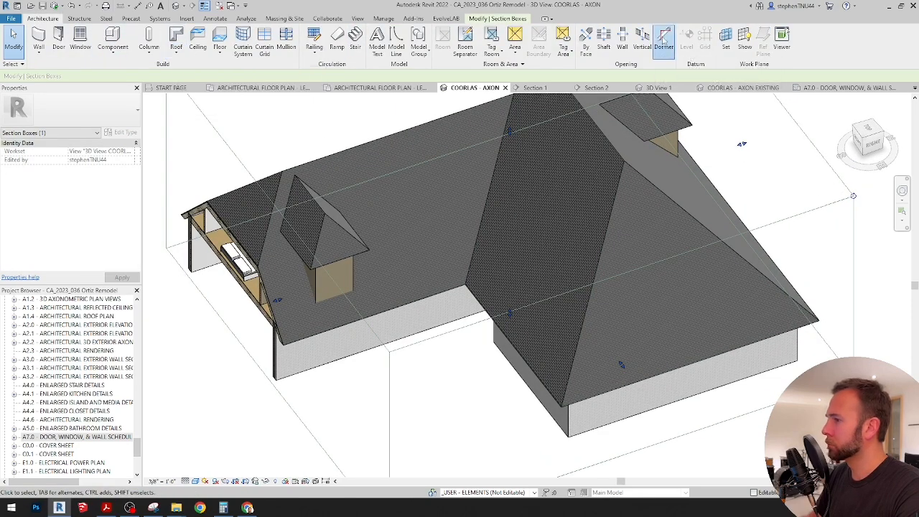
click(663, 39)
click(316, 207)
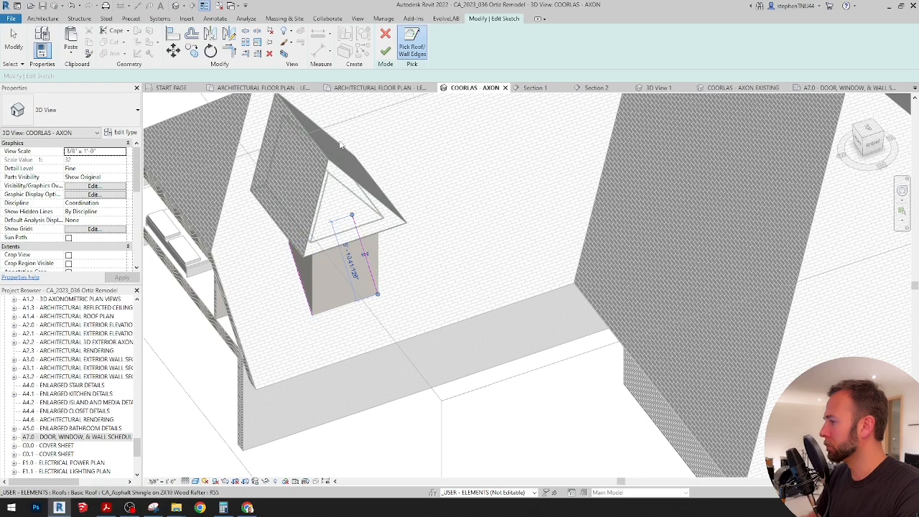
Trim the dormer opening's boundary lines into a closed outline in the Level 02 plan and finish the opening
click(359, 88)
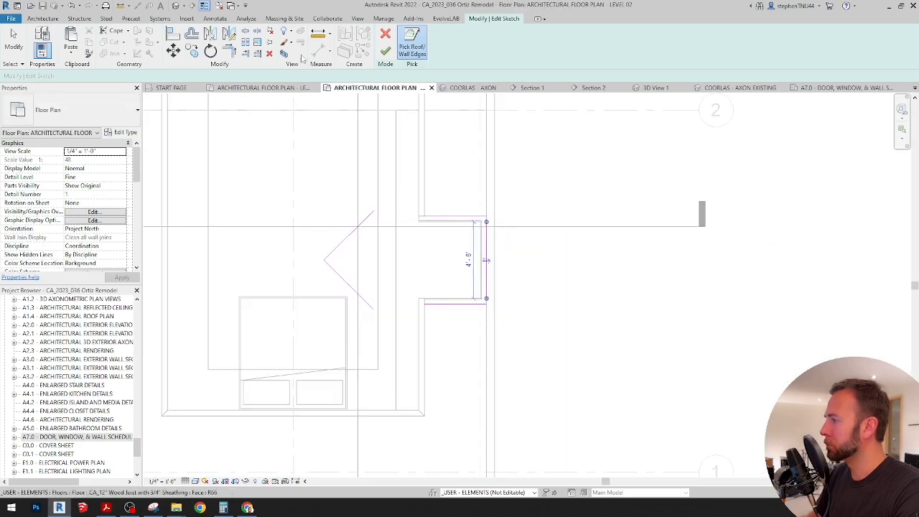
click(229, 52)
click(443, 216)
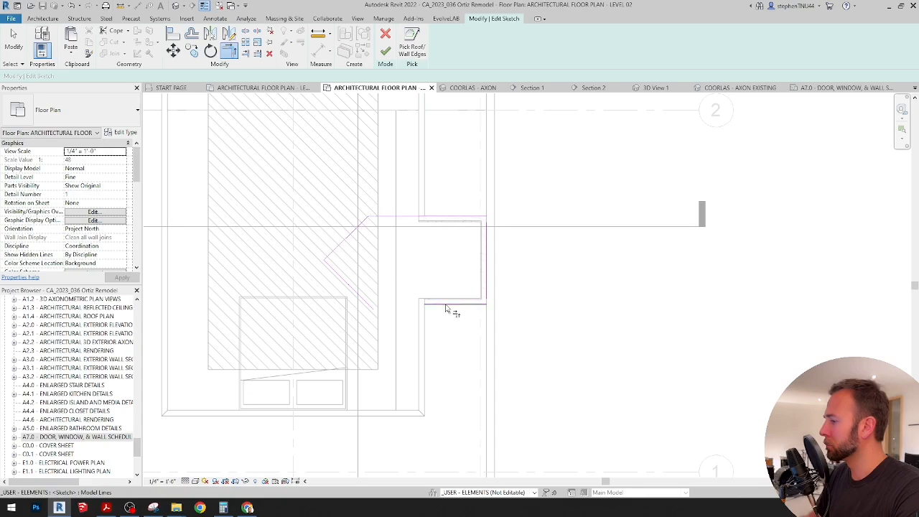
scroll(466, 247, down, 2)
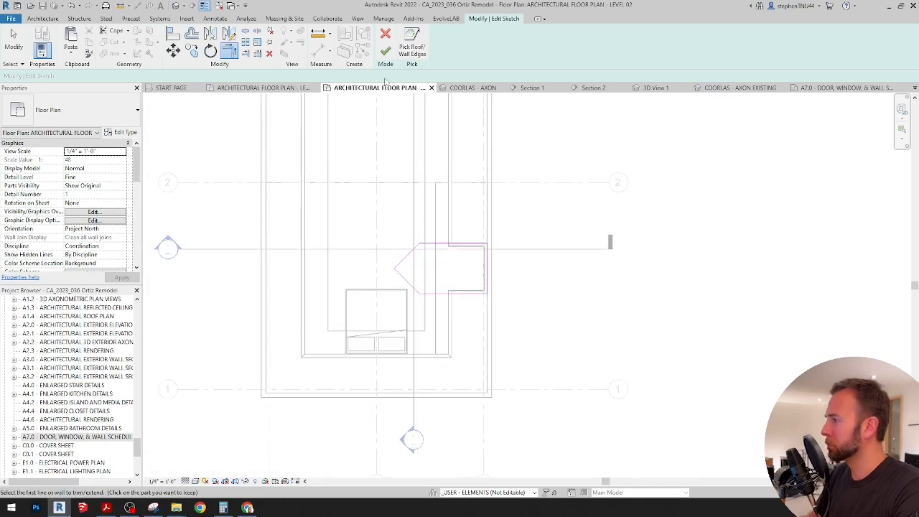
click(385, 52)
Examine the dormer opening from outside in the COORLAS - AXON view and from inside in the 3D View 1 perspective
click(474, 88)
shift+middle_drag(487, 228, 700, 218)
scroll(700, 218, up, 5)
shift+middle_drag(712, 177, 698, 301)
middle_drag(698, 302, 446, 236)
click(679, 88)
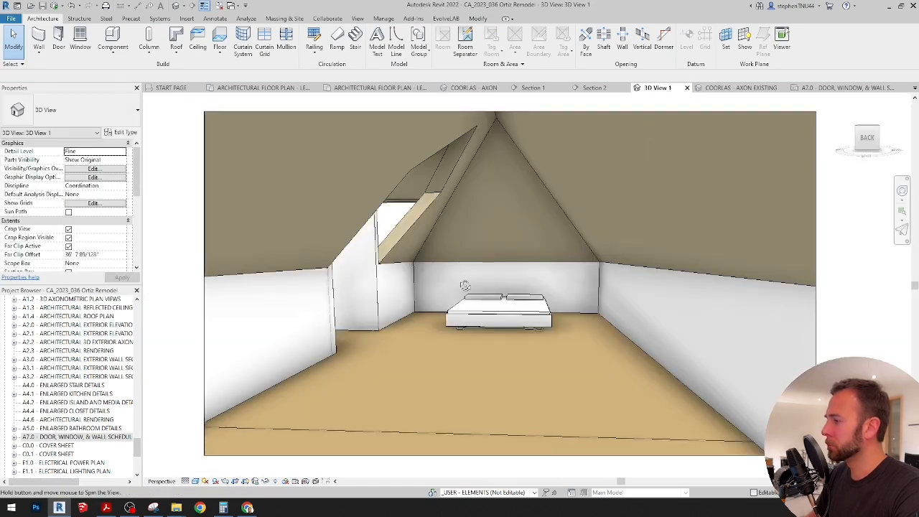
shift+middle_drag(471, 294, 449, 285)
scroll(429, 265, up, 3)
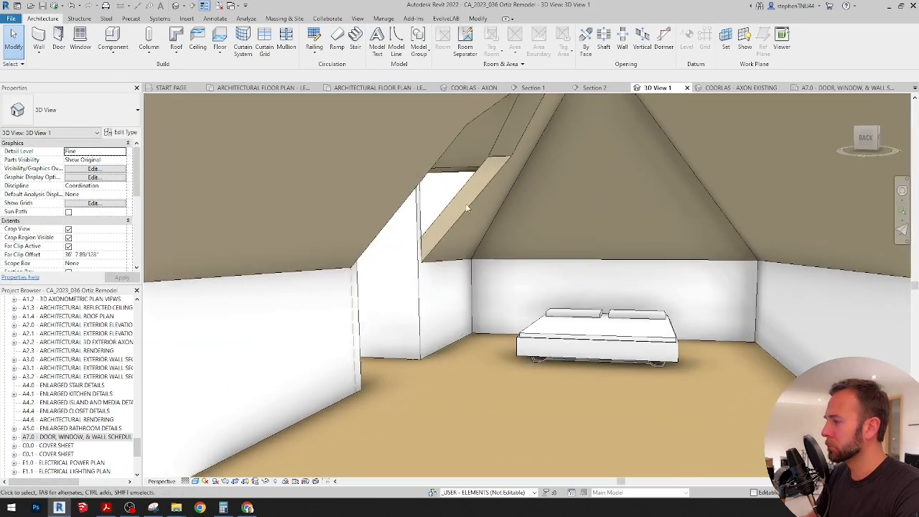
Copy the south short recess wall westward into the bedroom in the COORLAS - AXON view
click(482, 89)
shift+middle_drag(530, 251, 435, 278)
click(346, 258)
middle_drag(373, 263, 435, 220)
key(c)
key(o)
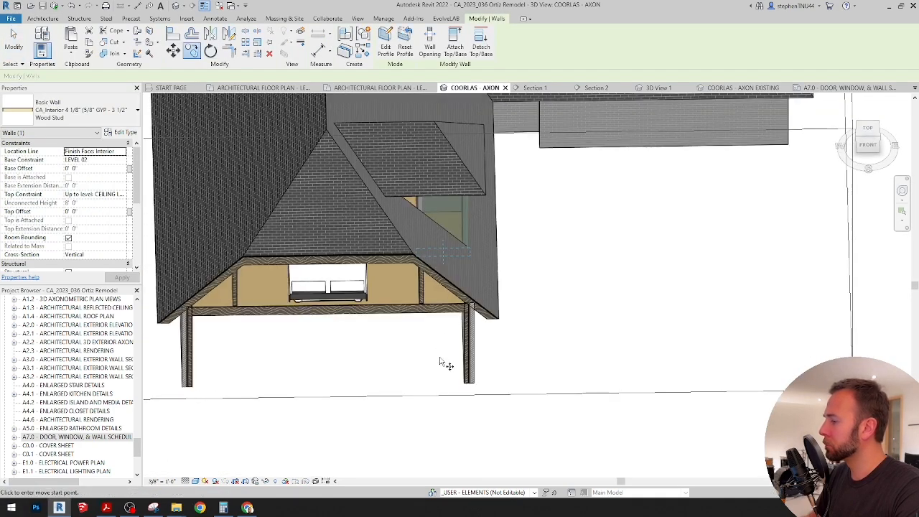
click(440, 357)
click(379, 357)
shift+middle_drag(380, 310, 399, 173)
key(Escape)
key(Escape)
Align the east end of the copied wall with the inner face of the long east interior wall
scroll(405, 174, up, 3)
click(407, 327)
scroll(407, 331, up, 4)
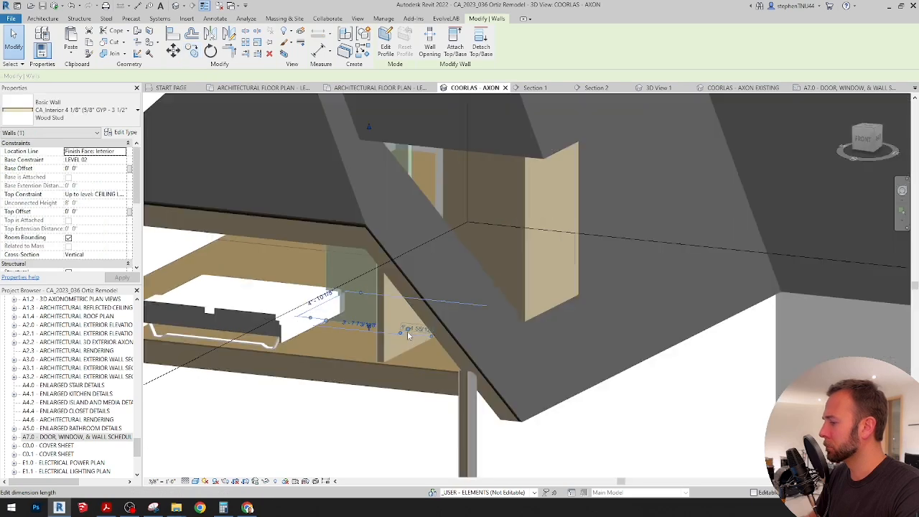
right_click(406, 324)
click(459, 96)
key(a)
key(l)
middle_drag(502, 150, 528, 277)
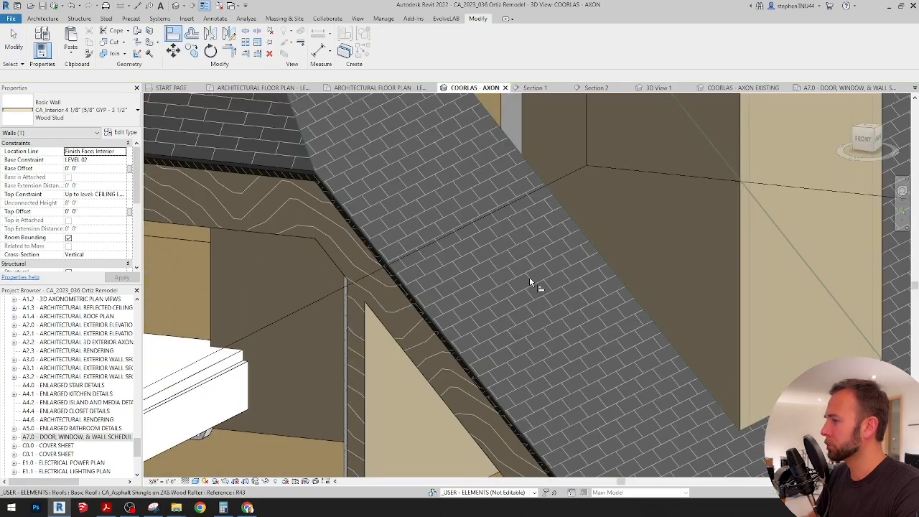
scroll(528, 277, down, 1)
scroll(526, 145, down, 2)
mouse_move(532, 164)
shift+middle_down()
mouse_move(488, 269)
mouse_move(629, 209)
mouse_move(524, 163)
shift+middle_up()
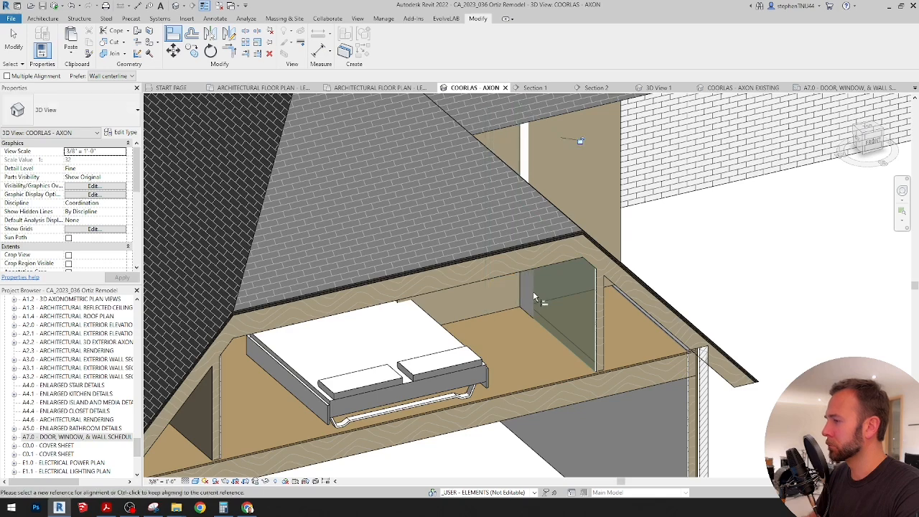
shift+middle_drag(533, 294, 430, 158)
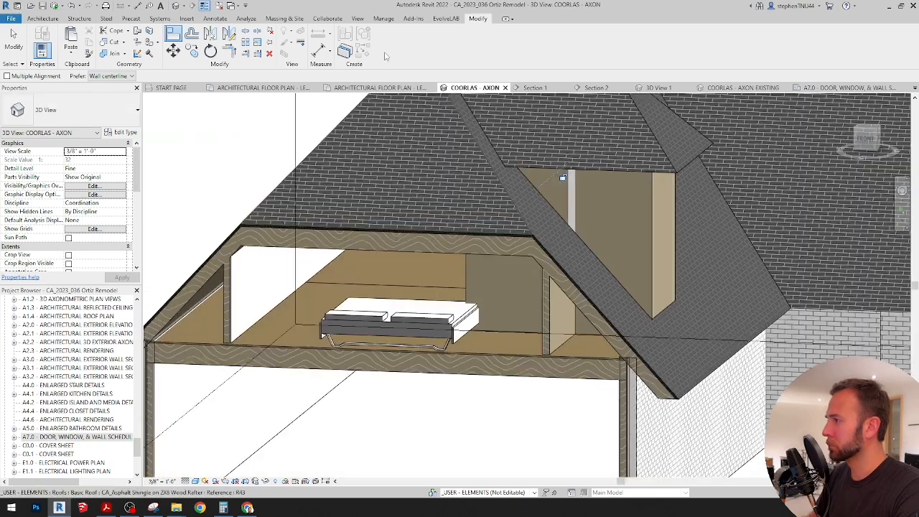
Edit the copied wall's profile in the COORLAS - AXON view, adding a line along the roof slope and trimming it against the wall's outline
click(455, 287)
shift+middle_drag(455, 287, 430, 273)
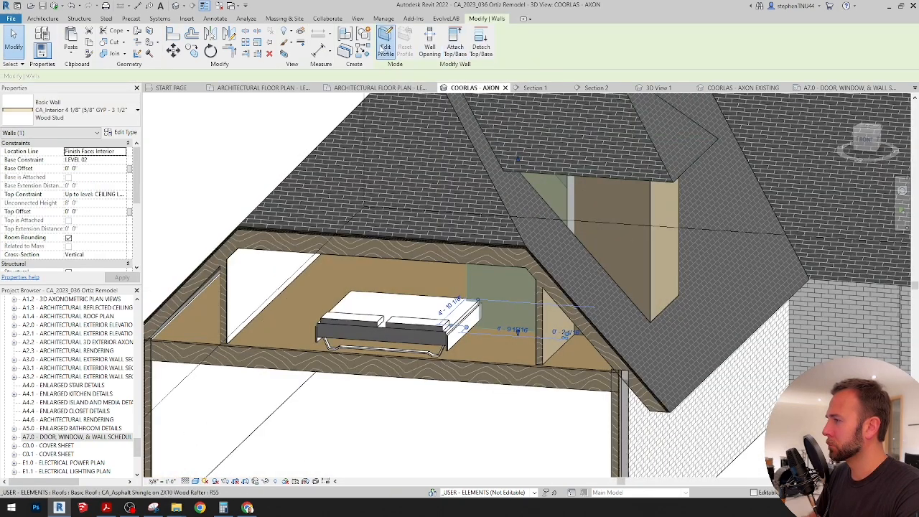
click(387, 43)
click(424, 54)
click(513, 207)
key(t)
key(r)
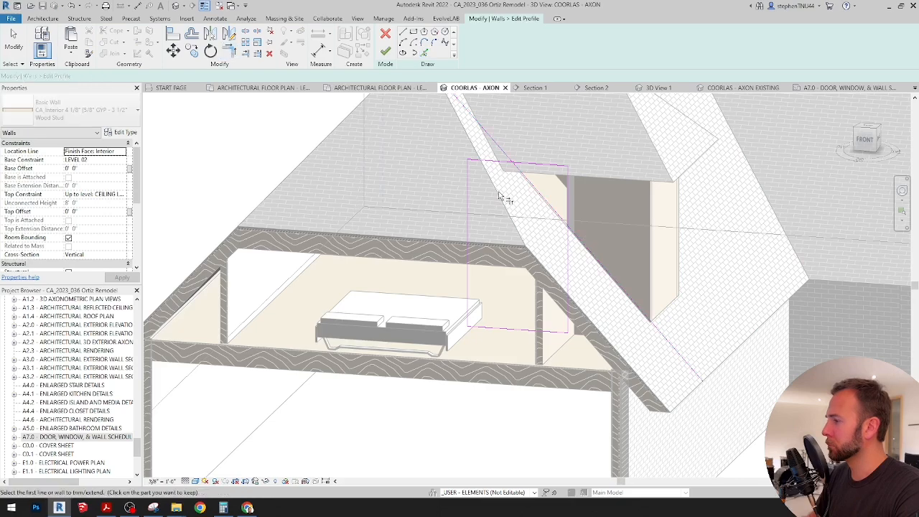
click(537, 189)
click(528, 167)
Delete the leftover profile lines below the roof slope, leaving a closed triangle, and finish the wall profile
key(Escape)
key(Tab)
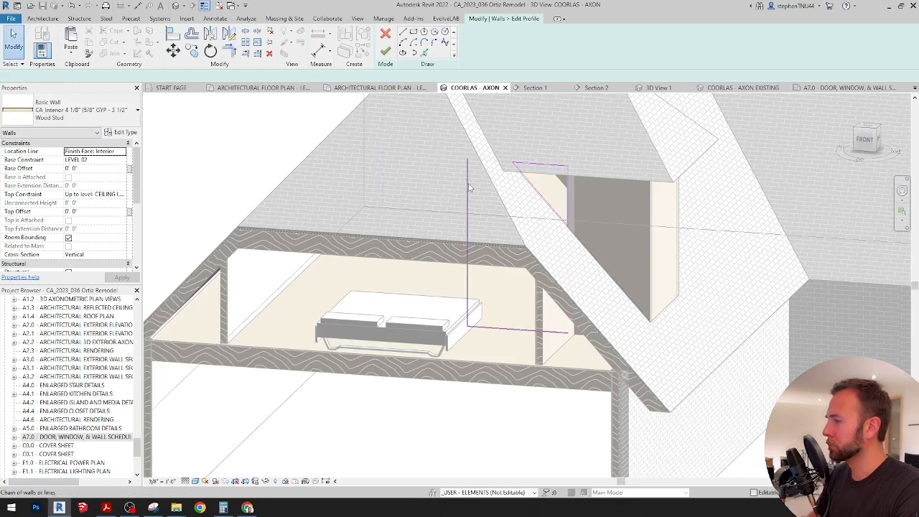
click(468, 185)
key(Delete)
scroll(470, 182, down, 1)
click(385, 51)
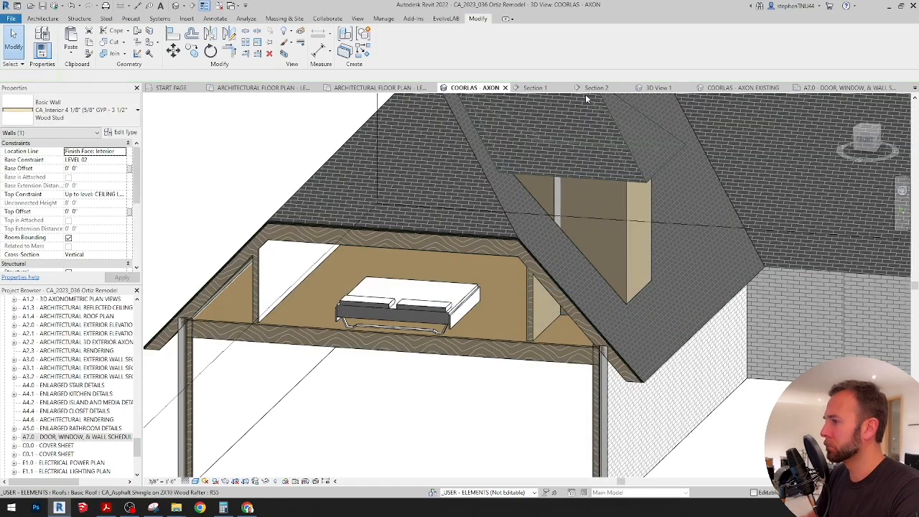
Align the sloped edge of the triangular wall's profile with the roof underside in 3D View 1 and finish the profile
click(657, 87)
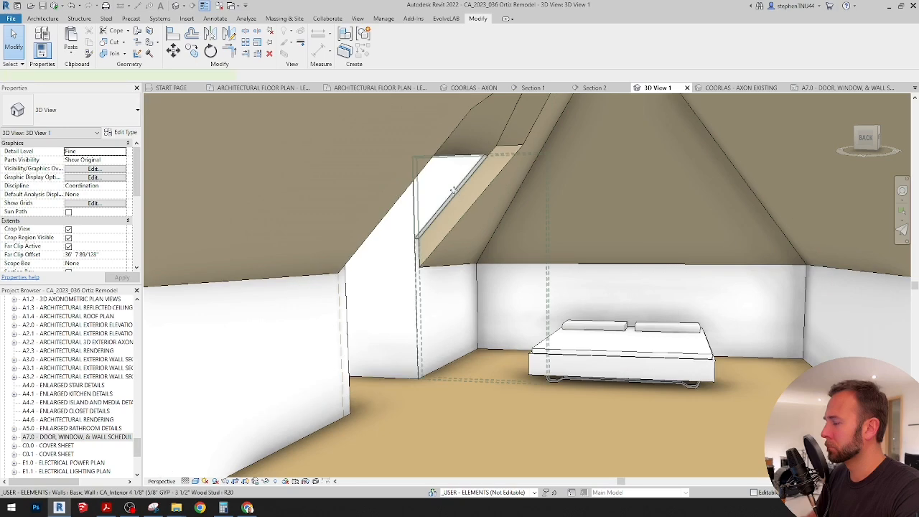
double_click(455, 207)
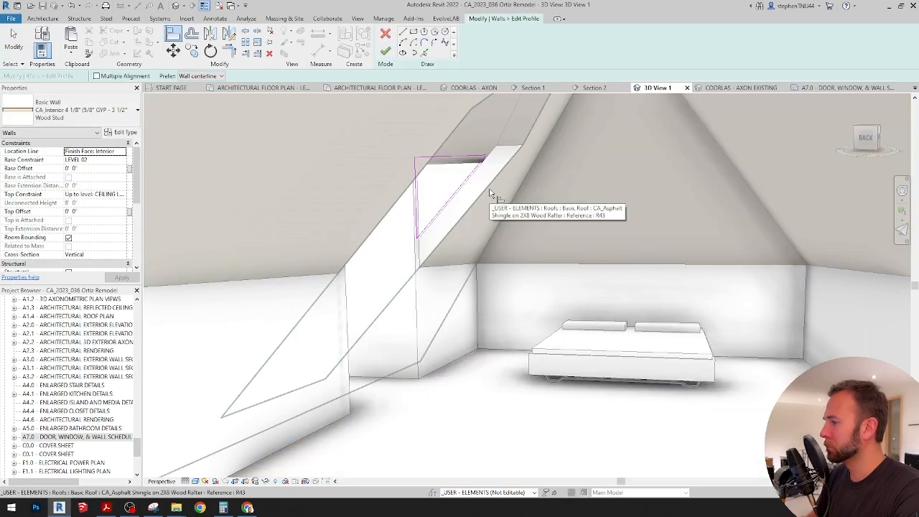
click(490, 193)
click(471, 174)
click(386, 51)
key(Escape)
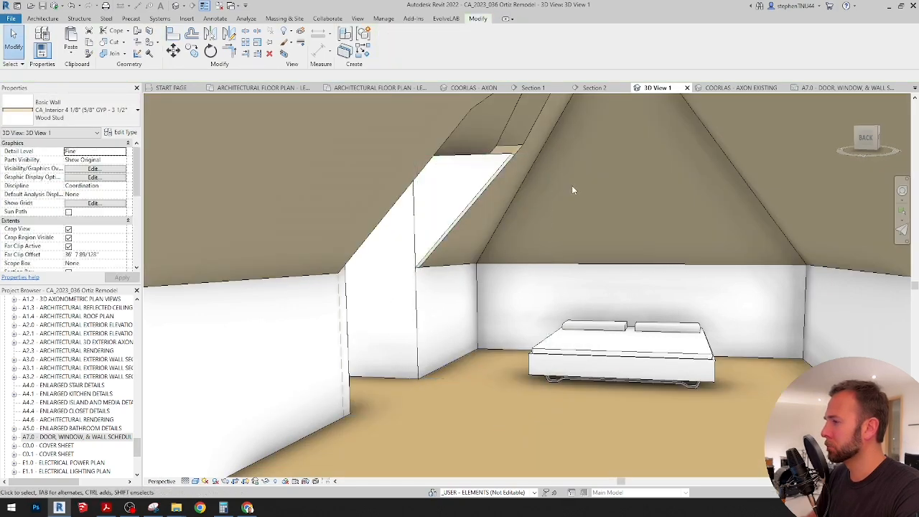
Examine the dormer recess and its fitted side wall from inside the bedroom in the 3D View 1 perspective
shift+middle_drag(461, 290, 533, 309)
scroll(535, 314, down, 3)
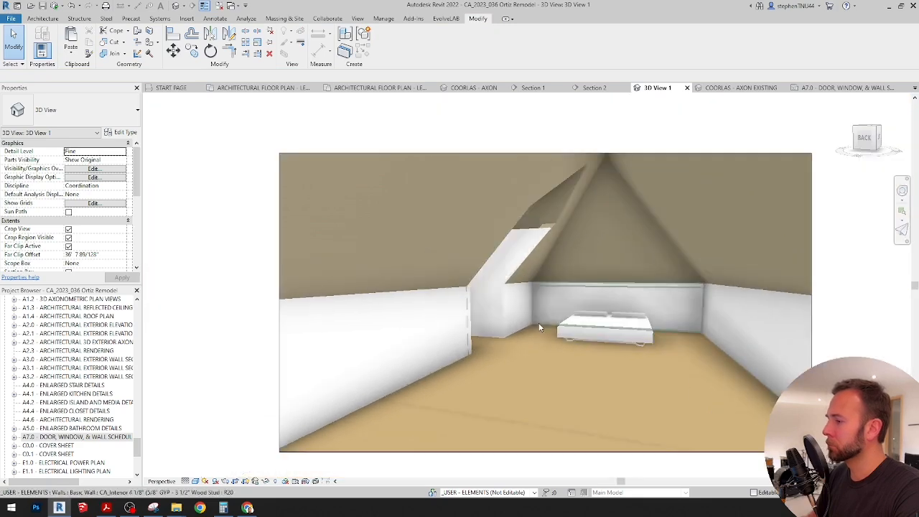
key(shift+w)
drag(536, 321, 509, 299)
drag(672, 330, 353, 369)
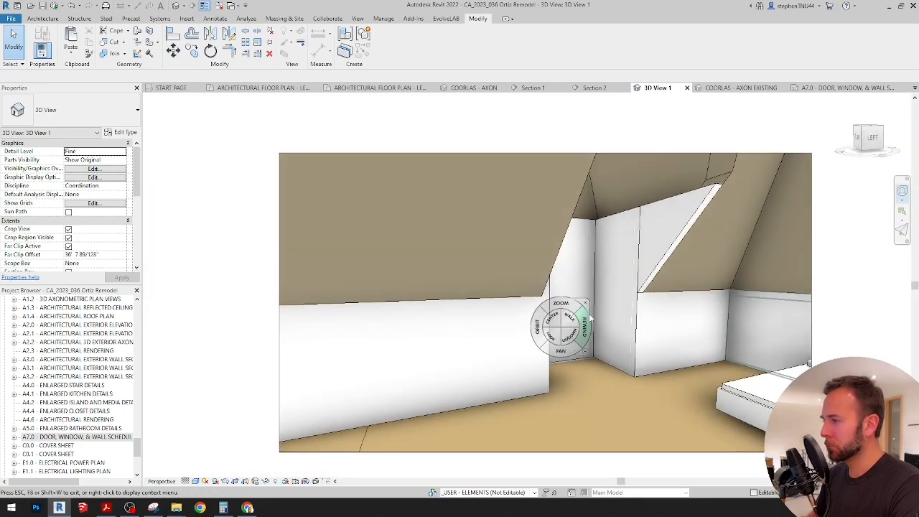
drag(581, 327, 503, 343)
drag(445, 339, 287, 333)
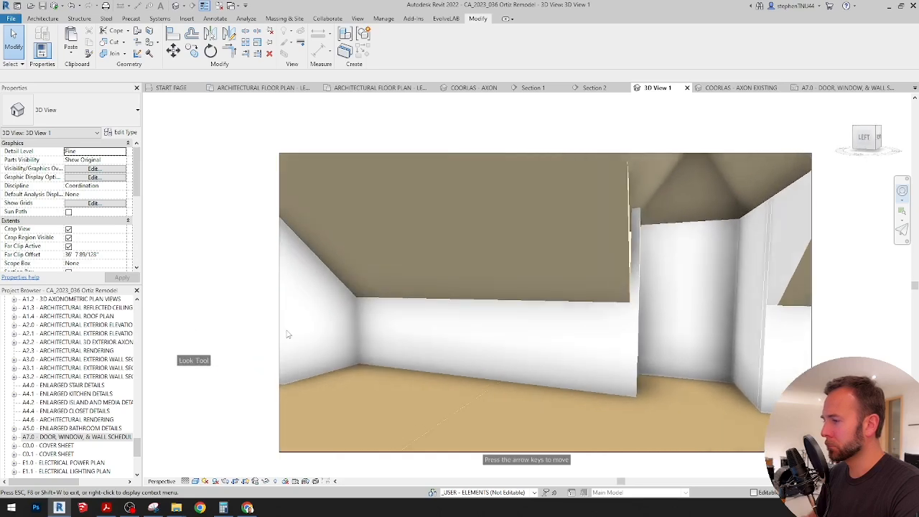
drag(514, 311, 434, 312)
key(Escape)
Mirror the triangular south wall to the recess's north side in the Level 02 plan and check both walls in 3D View 1
click(655, 176)
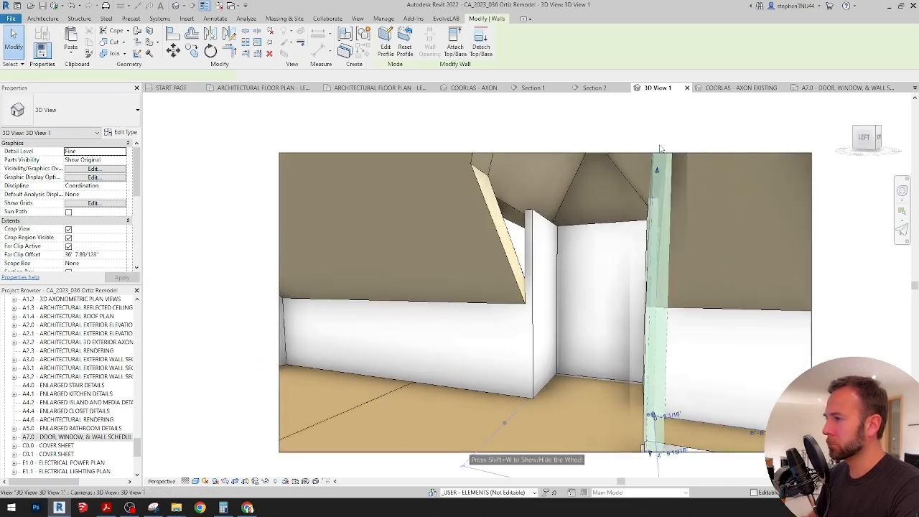
click(393, 88)
scroll(452, 297, up, 3)
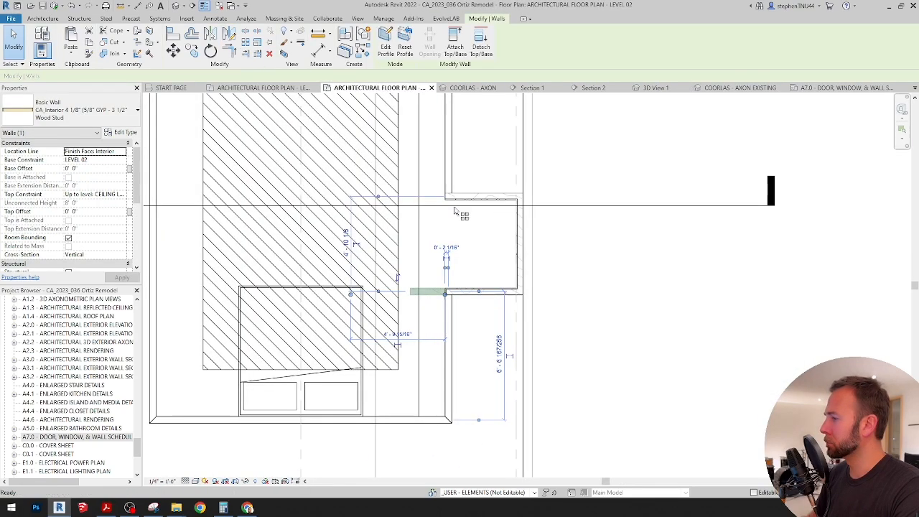
key(d)
key(m)
click(489, 244)
key(Escape)
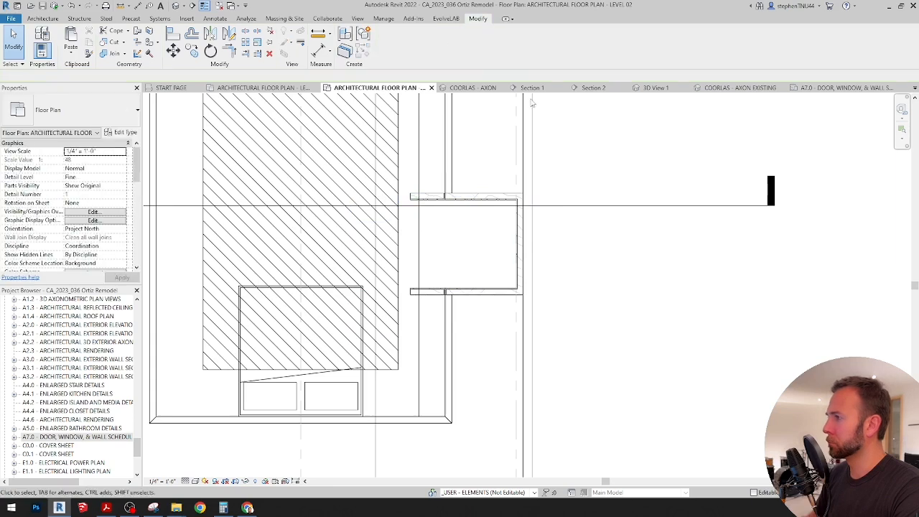
click(636, 87)
mouse_move(565, 272)
shift+middle_down()
mouse_move(547, 273)
mouse_move(583, 281)
mouse_move(576, 274)
shift+middle_up()
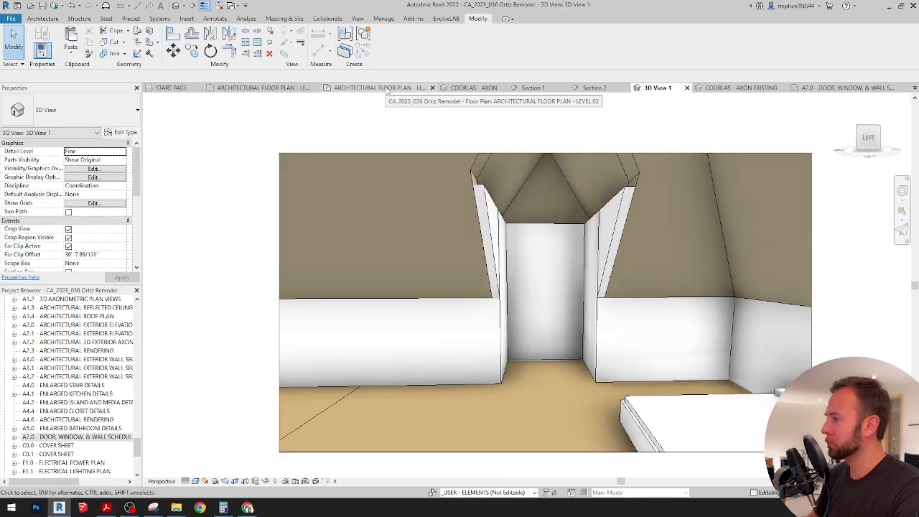
Sketch a rectangular CA_5/8" Gypsum ceiling between the recess's side walls in the Level 02 plan and set its level to CEILING LEVEL 02
click(386, 89)
middle_drag(452, 247, 545, 272)
click(43, 20)
click(194, 49)
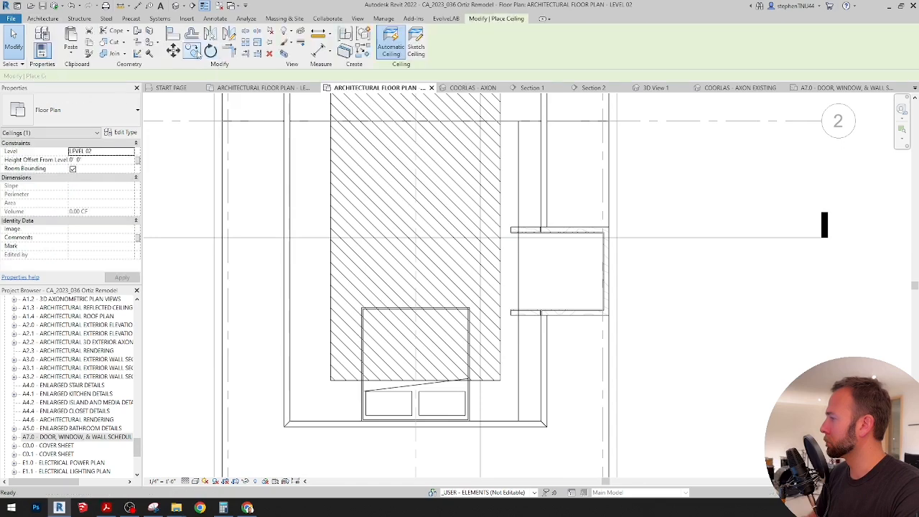
click(117, 188)
click(415, 44)
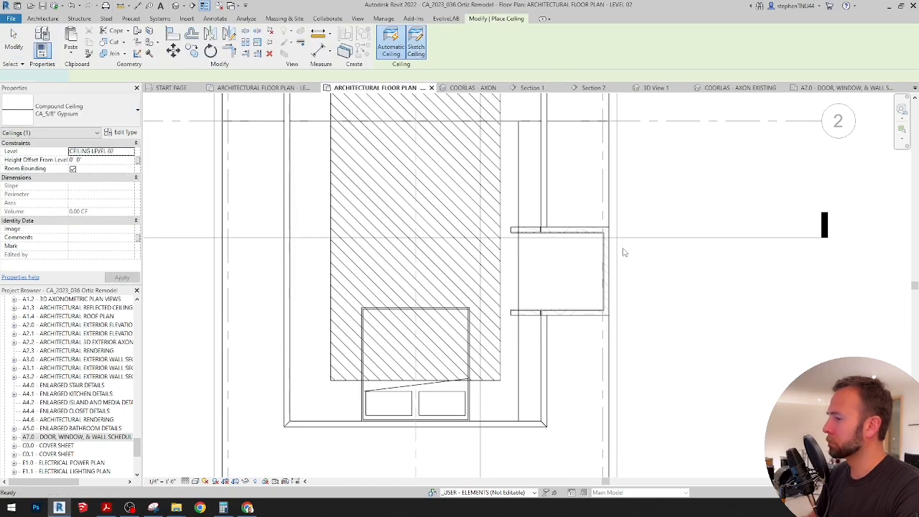
scroll(688, 248, up, 3)
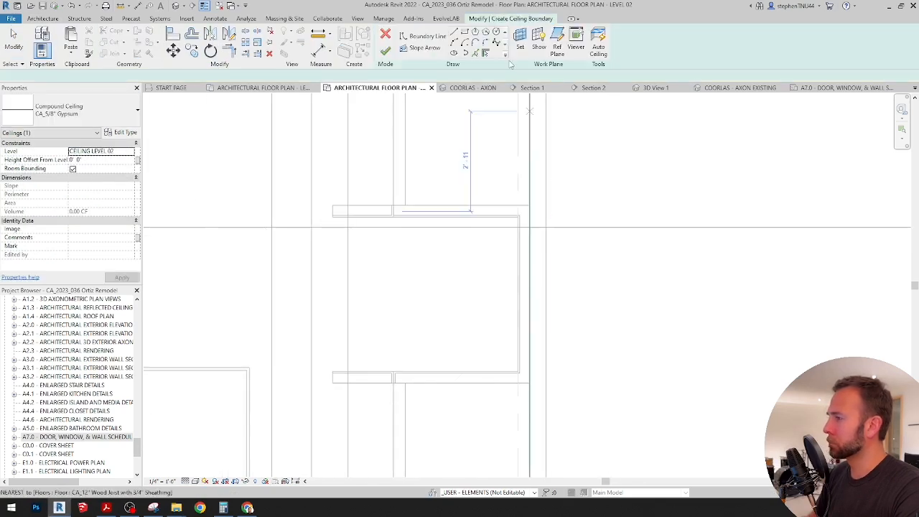
click(333, 217)
scroll(512, 374, up, 3)
click(523, 368)
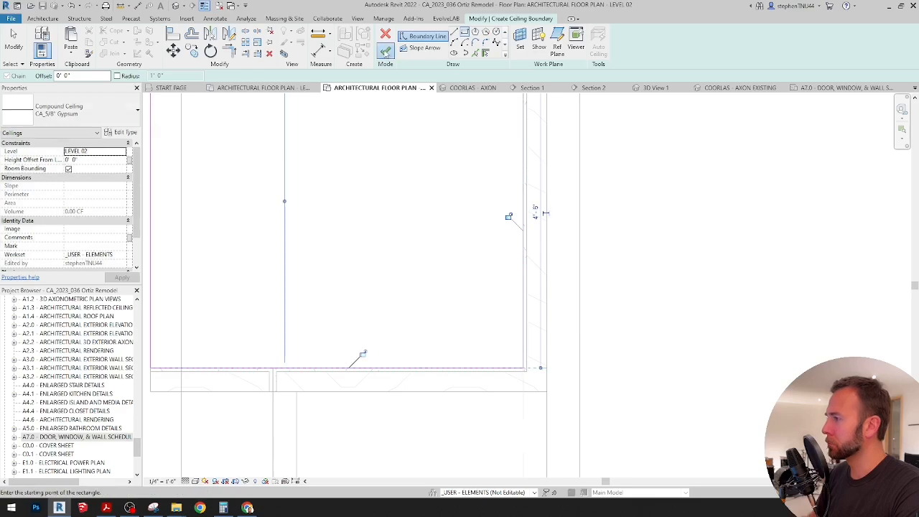
click(385, 50)
click(655, 88)
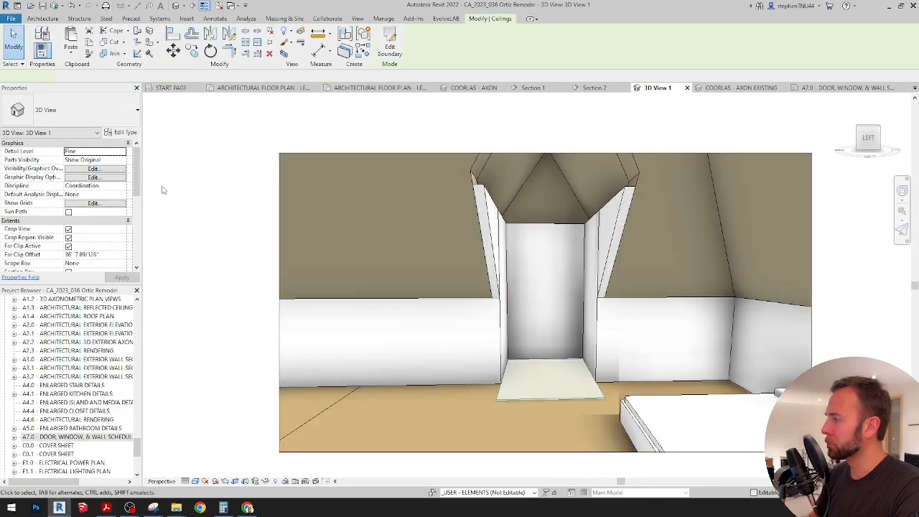
click(87, 188)
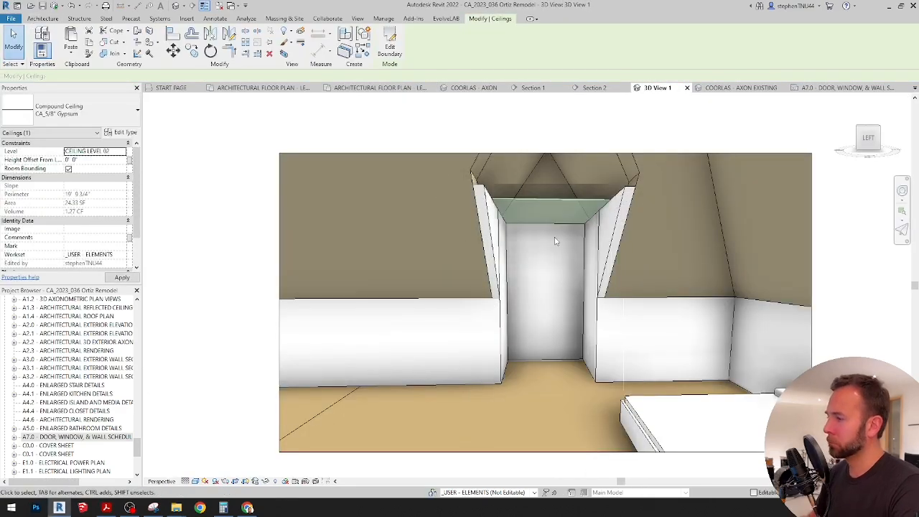
Edit the recess ceiling's boundary in 3D View 1, aligning its bedroom-side edge with the upper end of the triangular side wall
shift+middle_drag(595, 207, 675, 217)
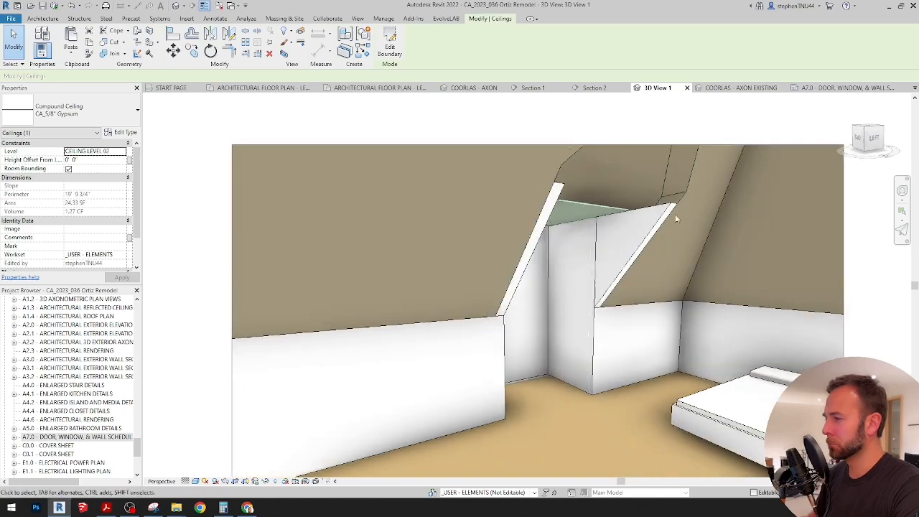
click(390, 45)
scroll(681, 201, up, 5)
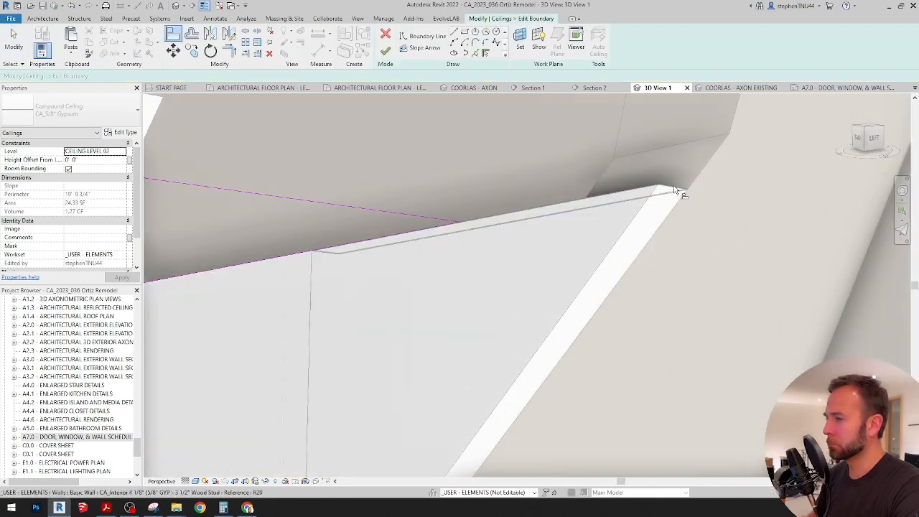
click(674, 189)
scroll(673, 189, down, 2)
click(461, 204)
scroll(512, 179, down, 1)
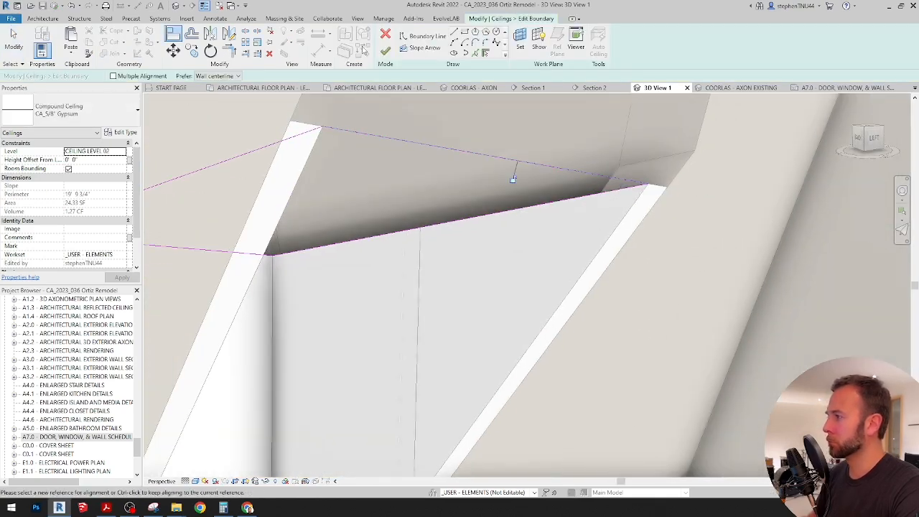
click(386, 51)
scroll(593, 208, down, 2)
scroll(603, 226, down, 3)
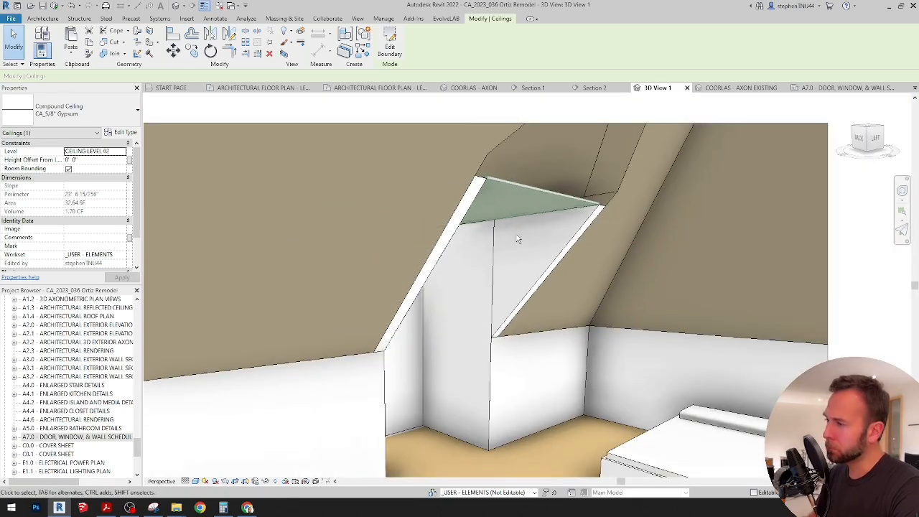
Examine the finished dormer recess, its ceiling and the bed area from several angles in the 3D View 1 perspective
key(shift+w)
drag(505, 283, 528, 431)
key(Escape)
key(Escape)
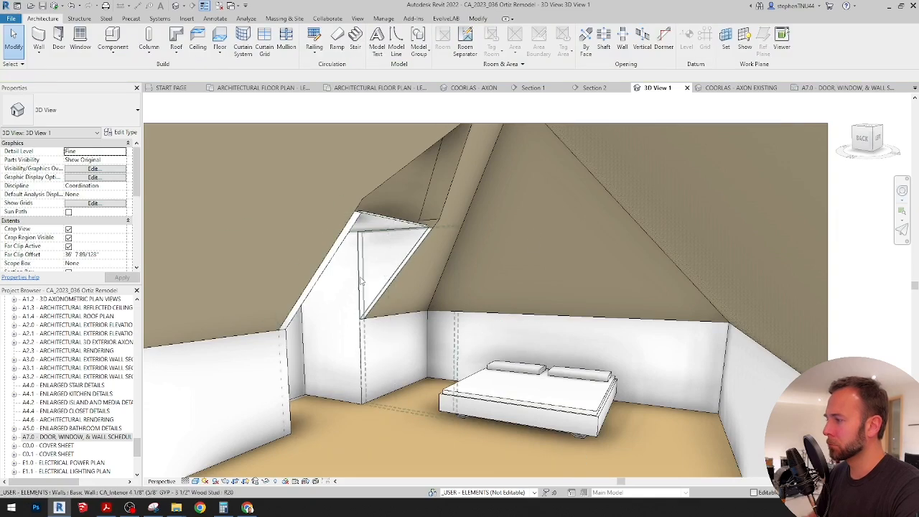
key(shift+w)
drag(492, 322, 383, 320)
middle_drag(549, 314, 591, 289)
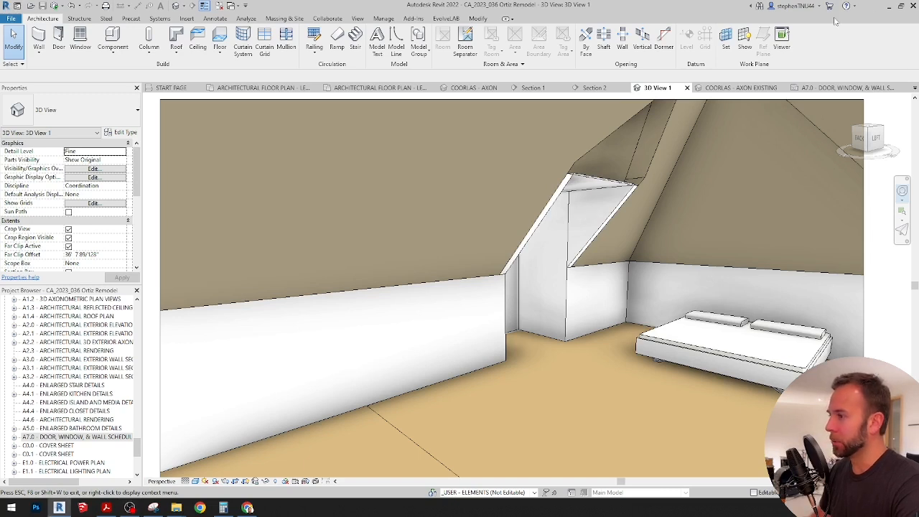
key(Escape)
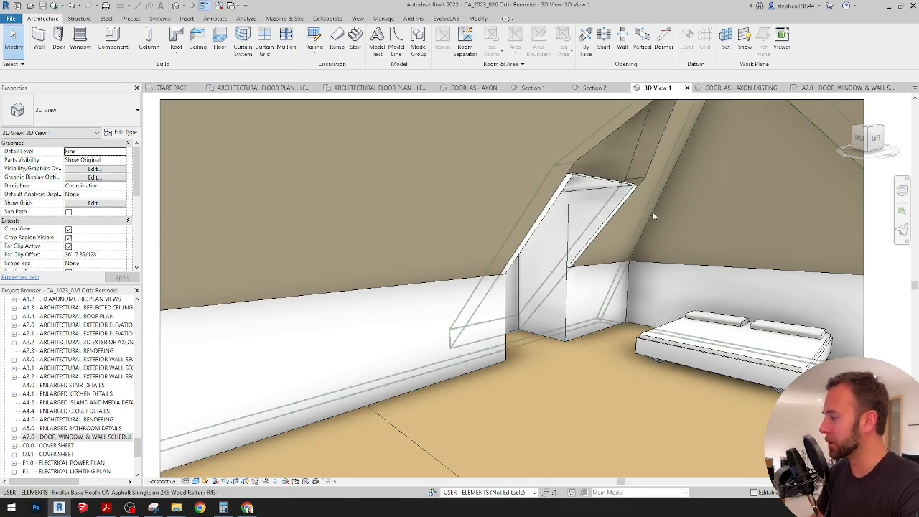
Adjust the section box in the COORLAS - AXON view to cut the upper floor lengthwise and expose the bedroom
click(470, 88)
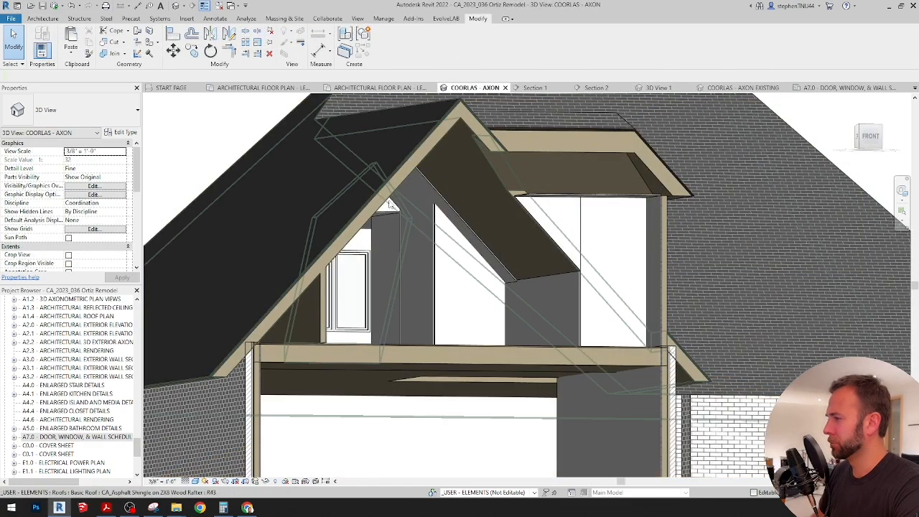
click(471, 219)
scroll(471, 217, down, 4)
shift+middle_drag(471, 216, 628, 232)
scroll(336, 194, down, 1)
click(292, 216)
drag(630, 217, 731, 220)
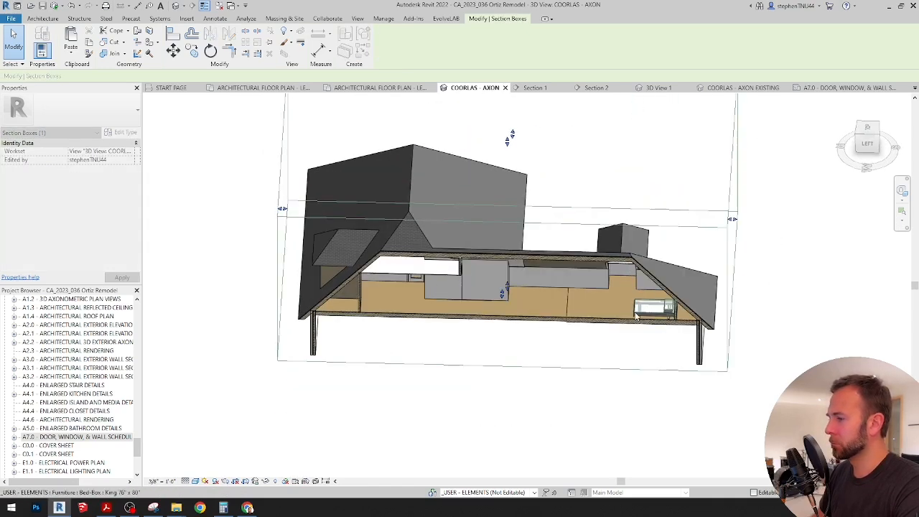
Examine the lengthwise cut through the bedroom, focusing on the dormer recess, the sloped ceiling and the dormer roof
shift+middle_drag(718, 221, 512, 217)
scroll(512, 216, up, 2)
middle_drag(512, 216, 415, 259)
shift+middle_drag(415, 259, 433, 252)
key(a)
key(l)
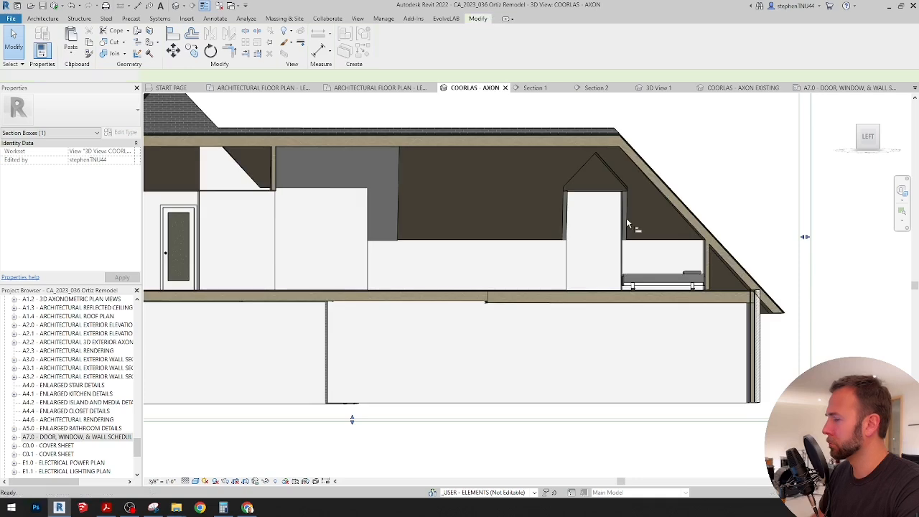
shift+middle_drag(633, 225, 664, 231)
scroll(727, 251, up, 2)
click(725, 230)
scroll(725, 230, down, 2)
shift+middle_drag(402, 183, 516, 218)
key(Escape)
key(Escape)
scroll(661, 149, up, 1)
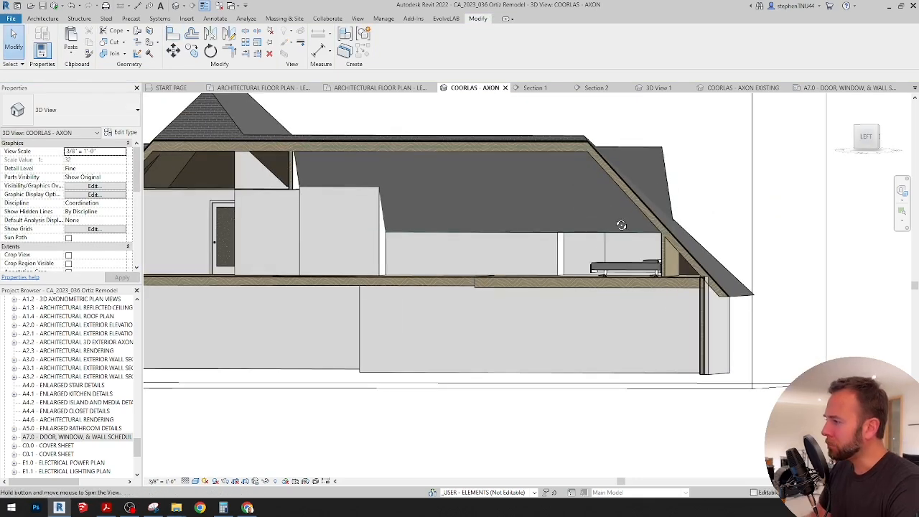
shift+middle_drag(619, 224, 567, 228)
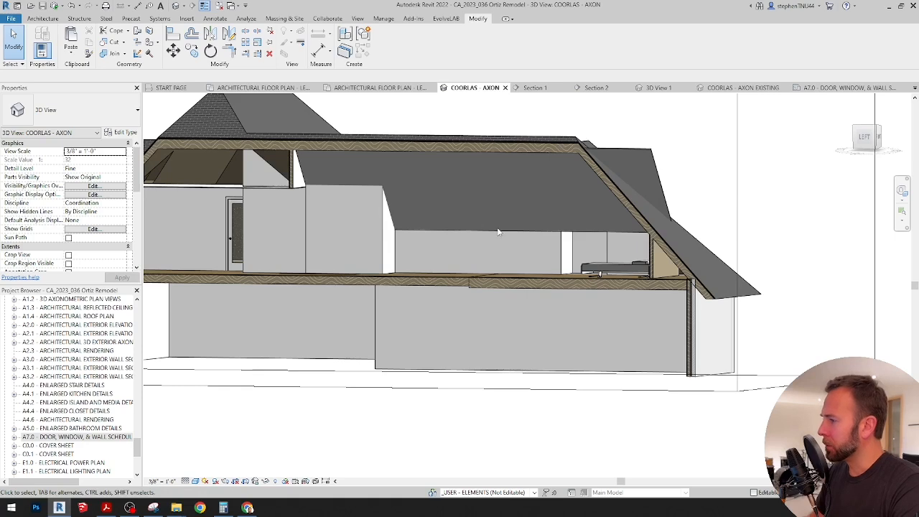
shift+middle_drag(489, 236, 629, 181)
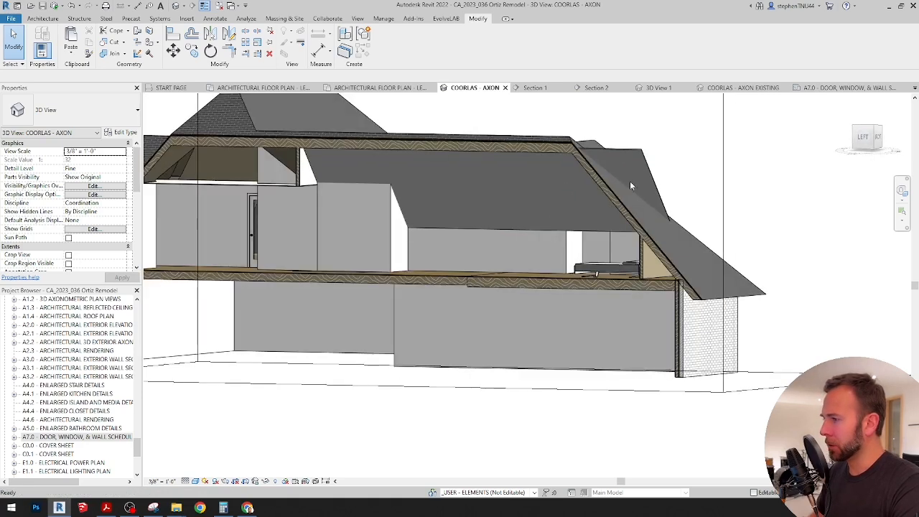
Open the sloped bedroom ceiling for in-place editing in the COORLAS - AXON view
click(648, 181)
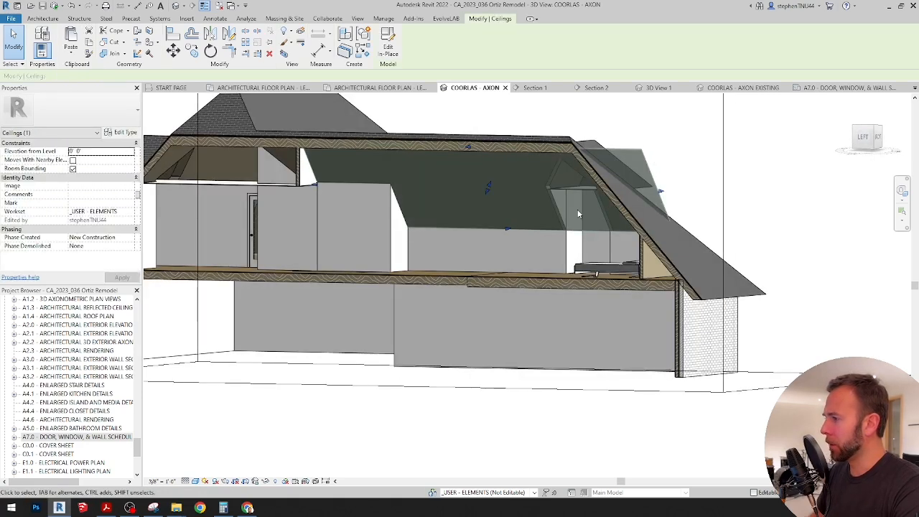
scroll(577, 210, up, 2)
shift+middle_drag(578, 211, 603, 207)
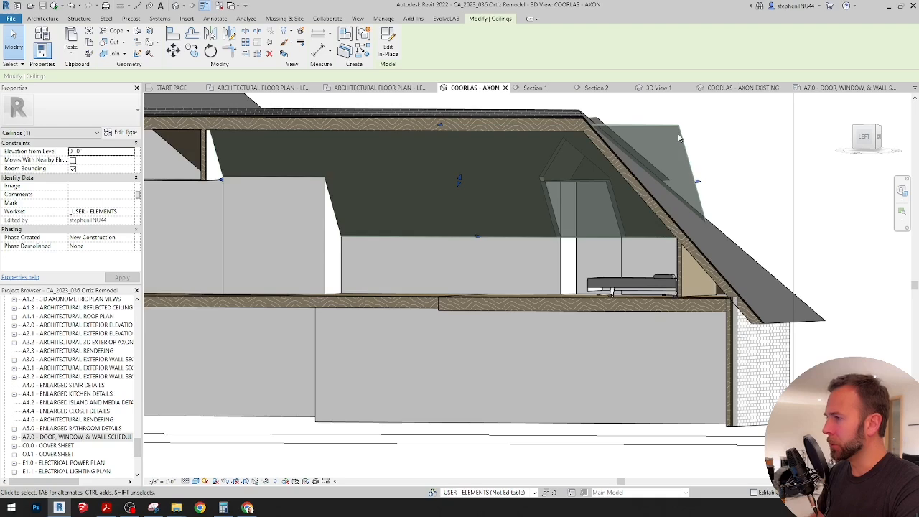
mouse_move(523, 201)
shift+middle_down()
mouse_move(527, 213)
mouse_move(591, 201)
mouse_move(578, 212)
shift+middle_up()
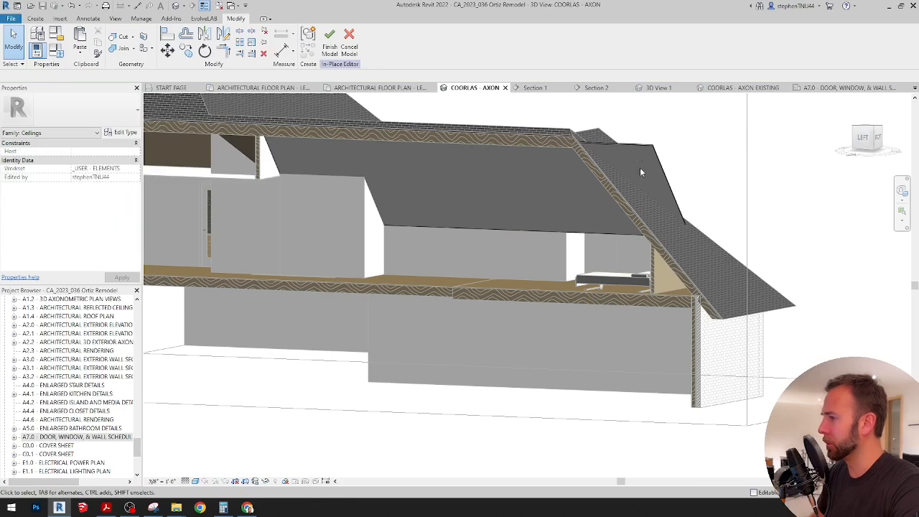
scroll(634, 142, down, 2)
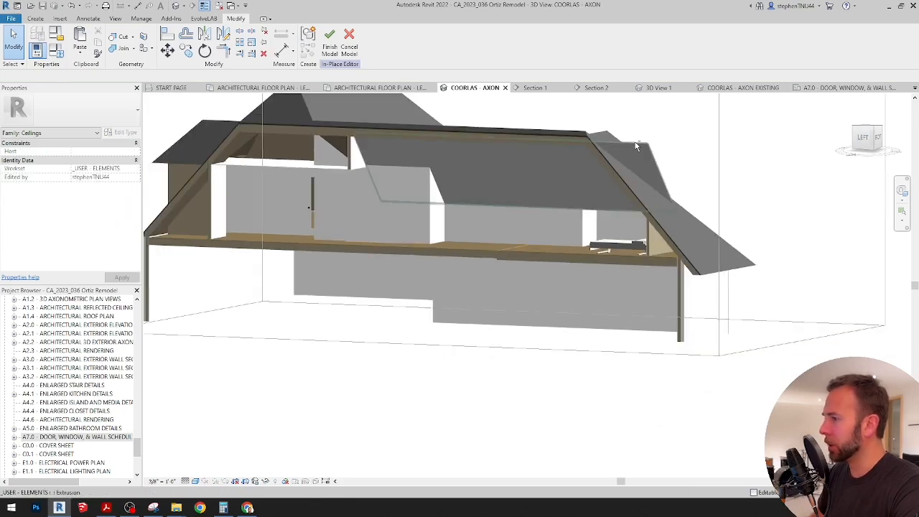
shift+middle_drag(635, 144, 625, 158)
Start a void extrusion in the ceiling family with its work plane set to Level : LEVEL 02
click(41, 21)
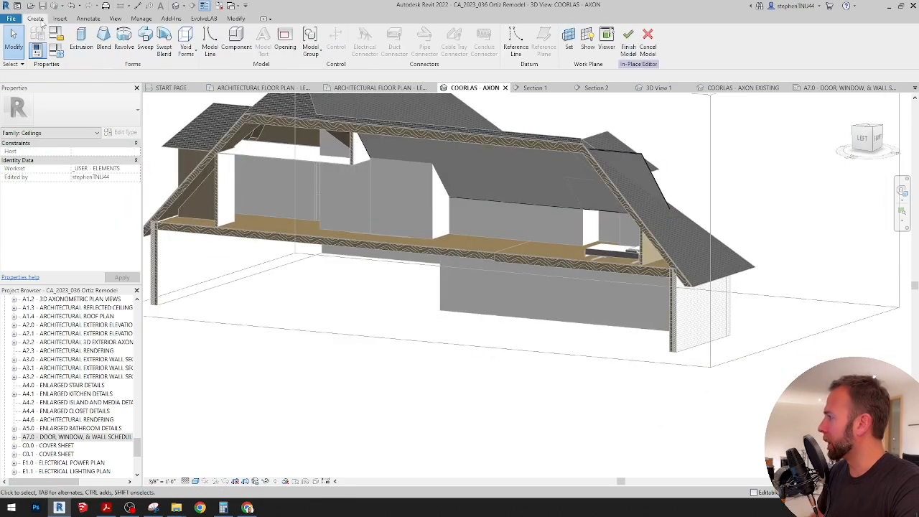
click(191, 58)
click(199, 72)
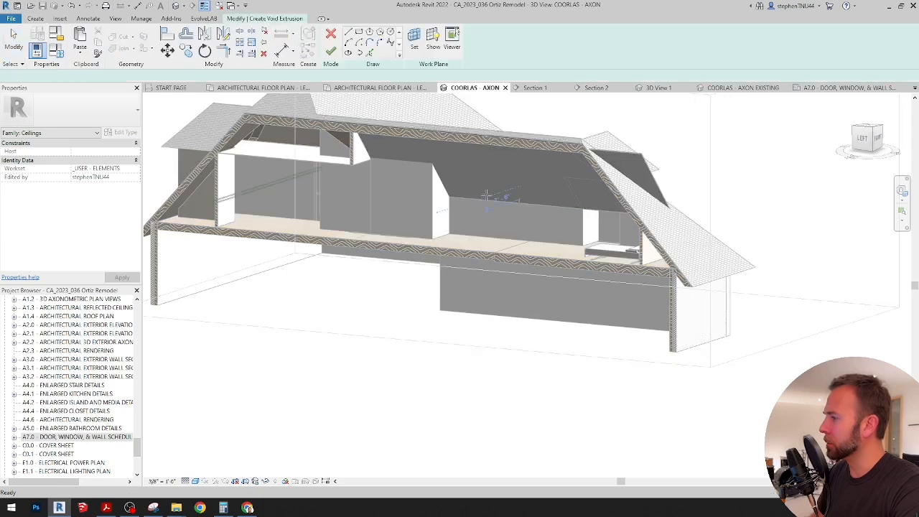
click(414, 38)
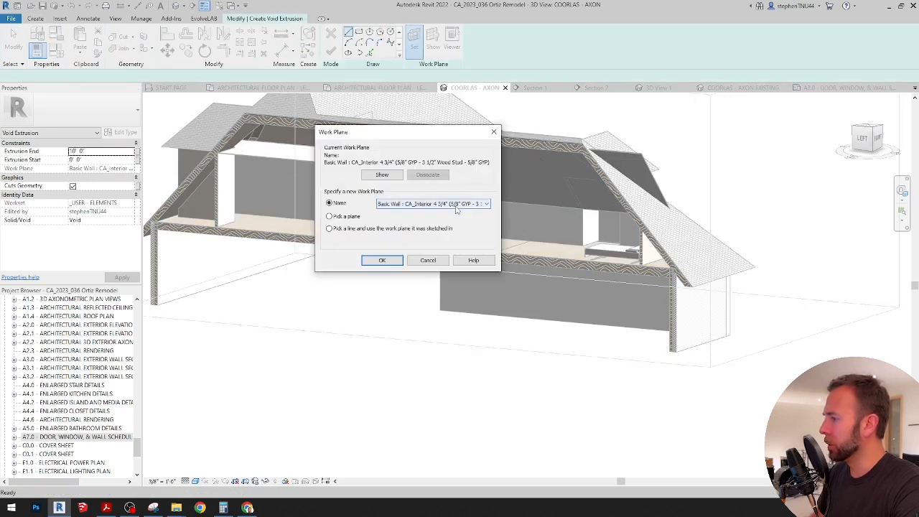
click(455, 204)
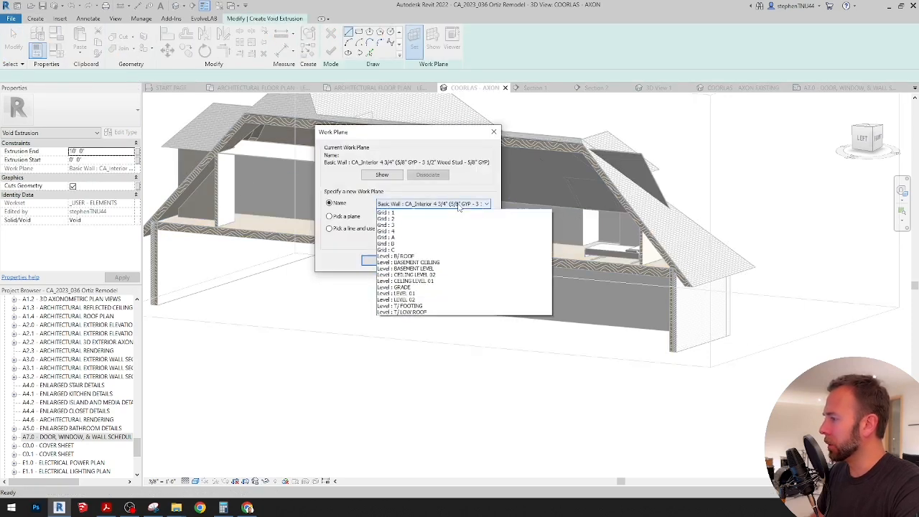
click(450, 305)
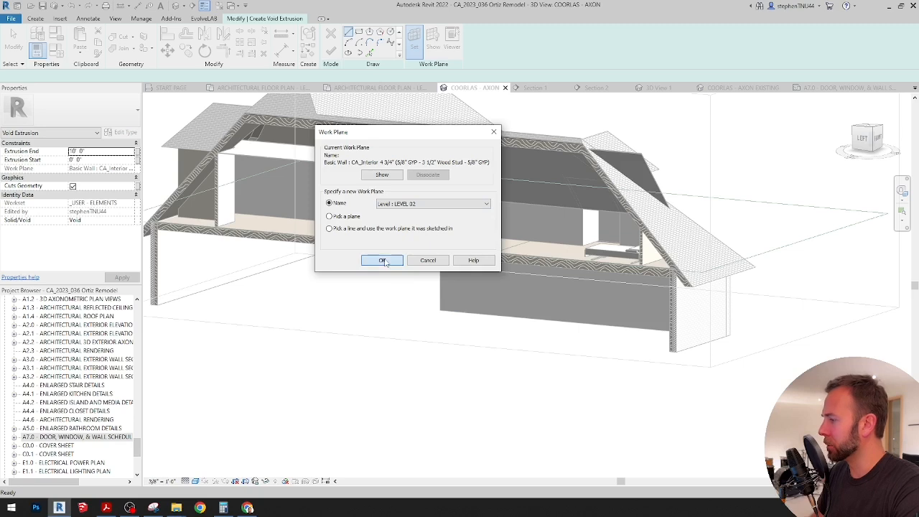
click(382, 260)
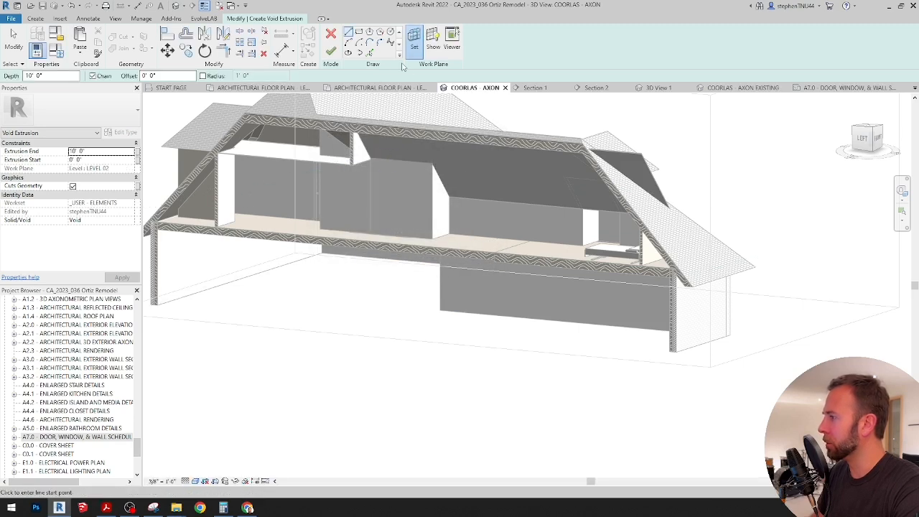
Pick the long wall face and the return wall face of the recess near grid 3 as void sketch lines in the Level 02 plan
click(381, 87)
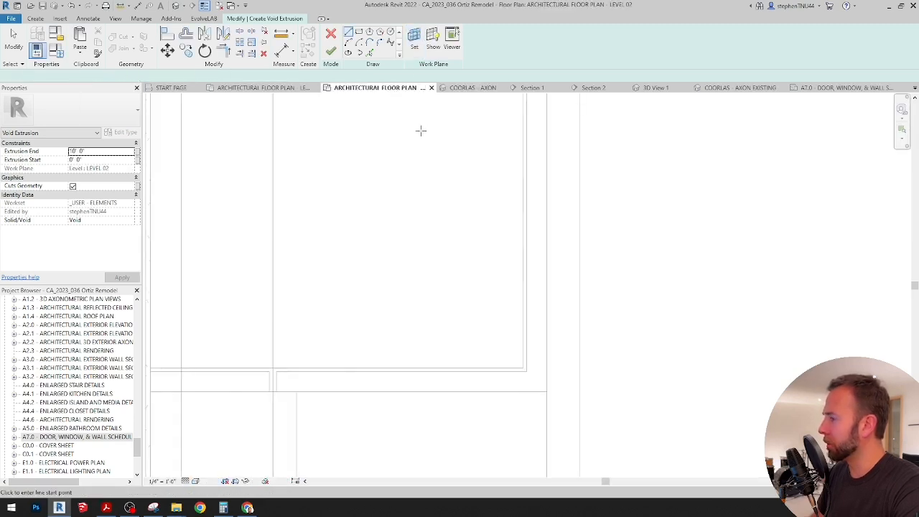
scroll(478, 178, down, 2)
middle_drag(485, 182, 529, 370)
scroll(456, 148, up, 1)
middle_drag(456, 148, 493, 205)
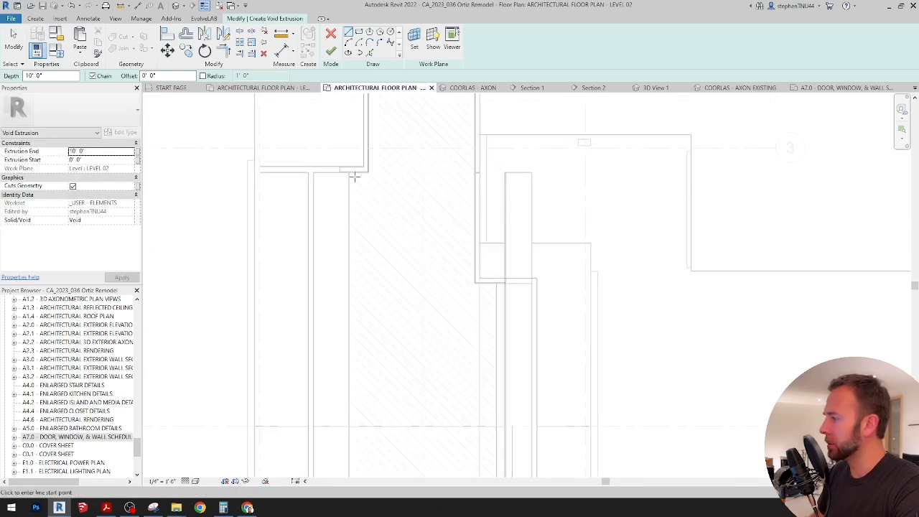
scroll(347, 175, up, 2)
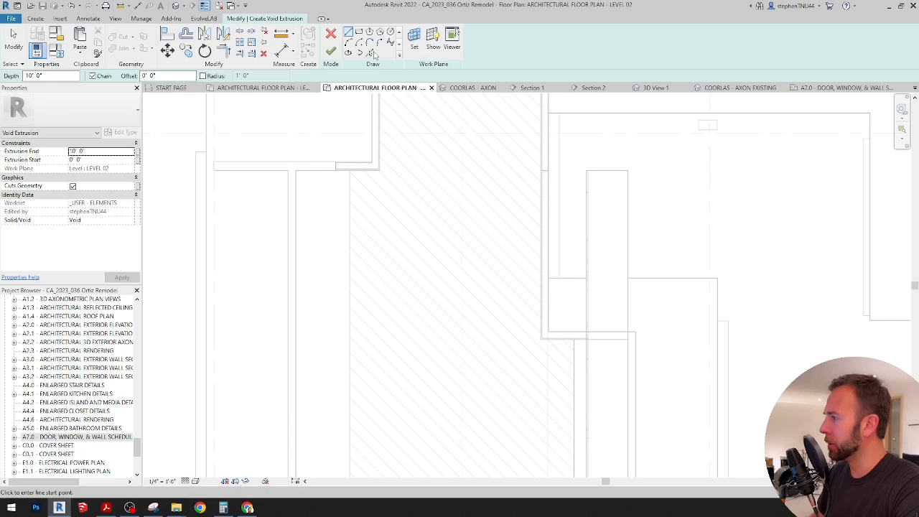
click(541, 325)
scroll(537, 198, up, 3)
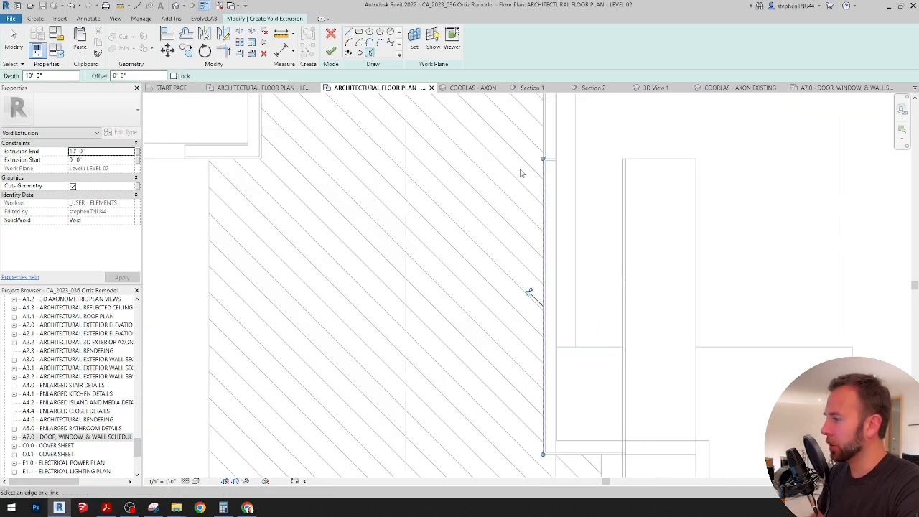
scroll(524, 183, down, 3)
middle_drag(545, 300, 491, 237)
scroll(514, 312, up, 3)
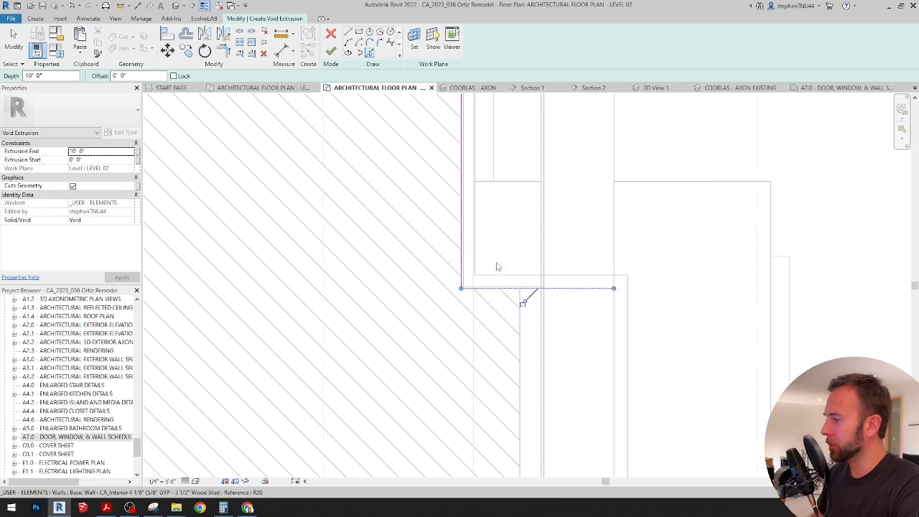
scroll(460, 258, down, 3)
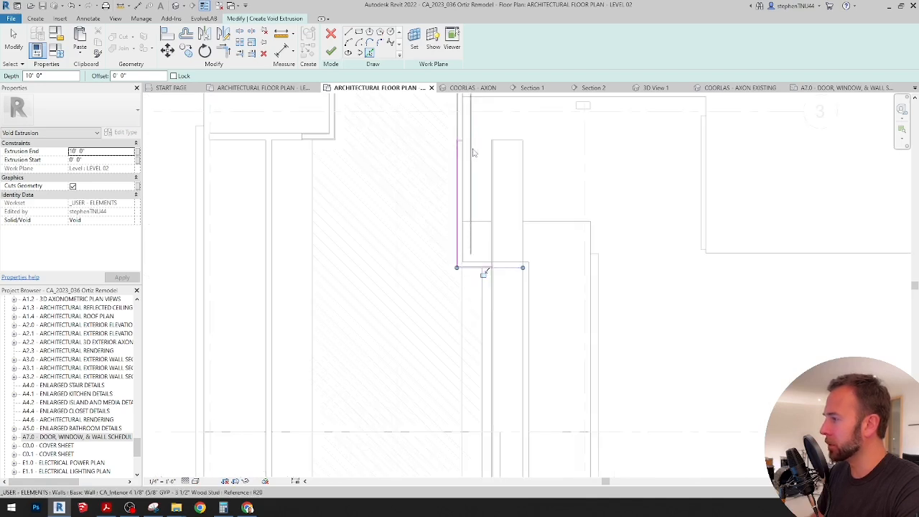
middle_drag(460, 134, 461, 157)
Sketch the void's upper edge about 5'-5" eastward from the wall corner, followed by its outer edge down toward the return wall line
key(l)
key(i)
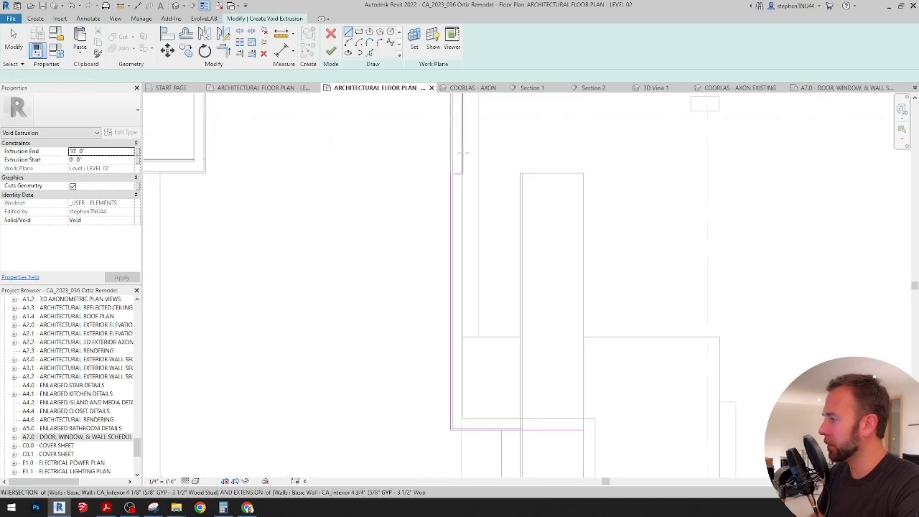
scroll(461, 157, up, 3)
click(449, 173)
scroll(450, 173, down, 2)
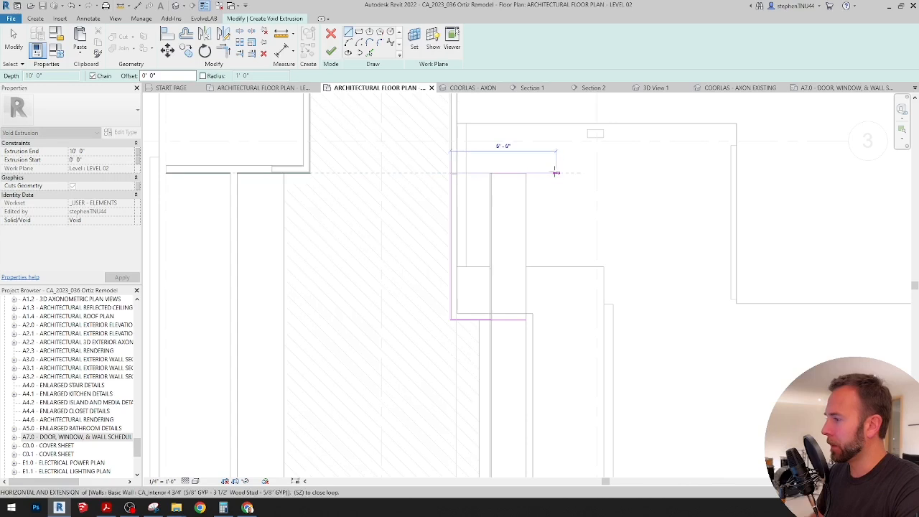
click(554, 173)
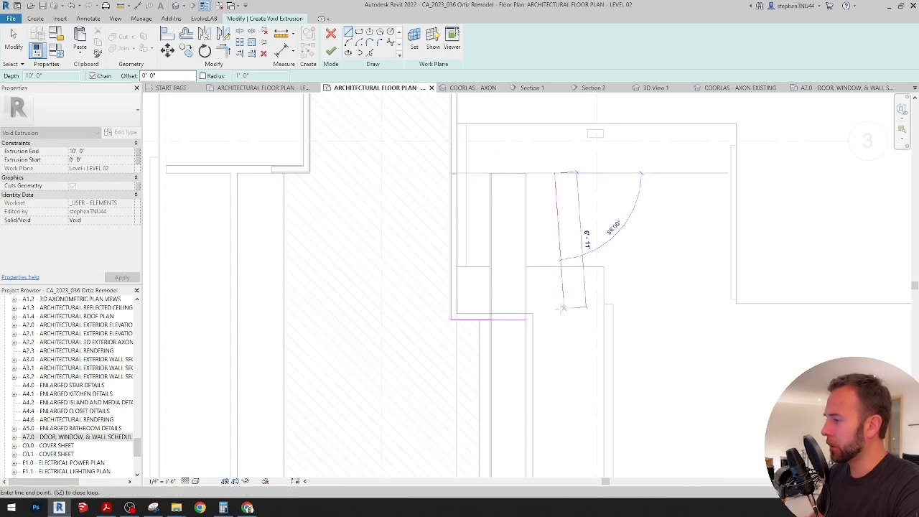
click(552, 312)
Trim the outer and lower sketch lines to a corner, closing the rectangular profile, and finish the void extrusion sketch
click(223, 50)
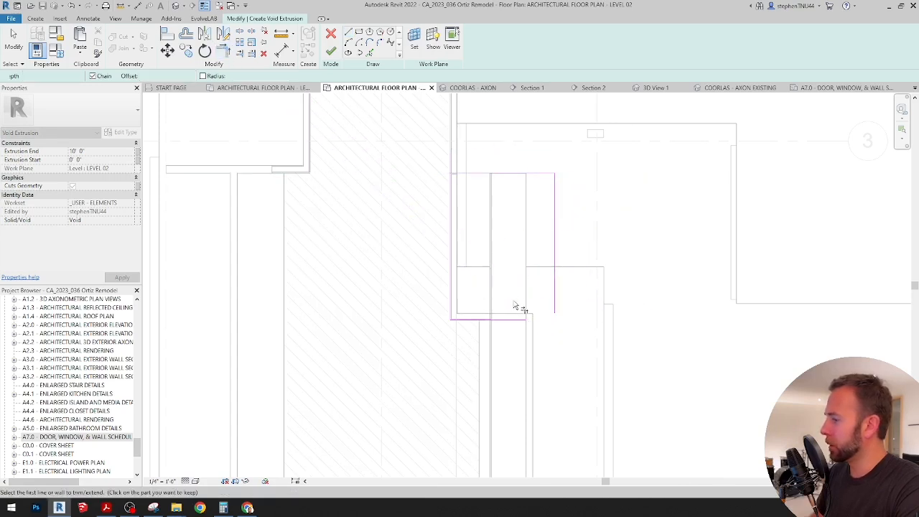
click(516, 320)
click(555, 293)
scroll(502, 208, down, 2)
middle_drag(515, 290, 498, 187)
scroll(497, 229, down, 1)
middle_drag(500, 237, 502, 281)
scroll(478, 182, up, 2)
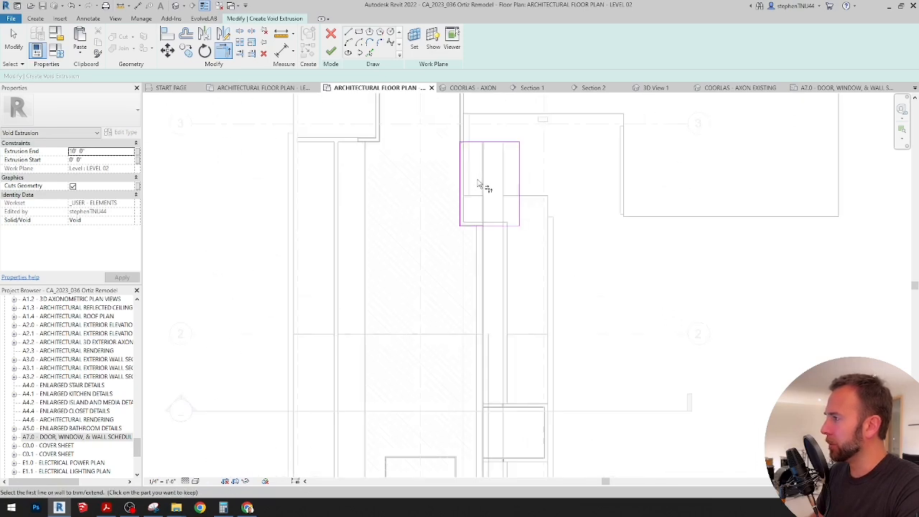
scroll(477, 182, down, 1)
scroll(478, 185, down, 1)
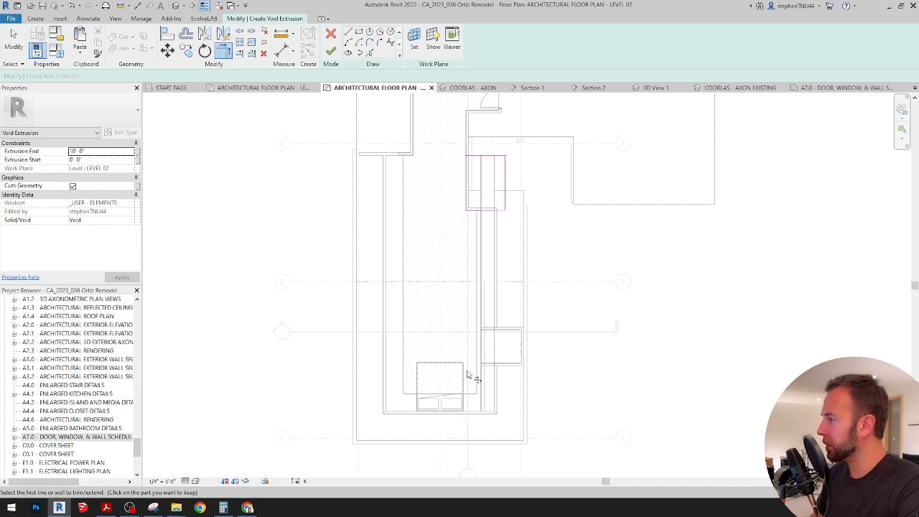
scroll(480, 294, up, 2)
scroll(494, 184, up, 1)
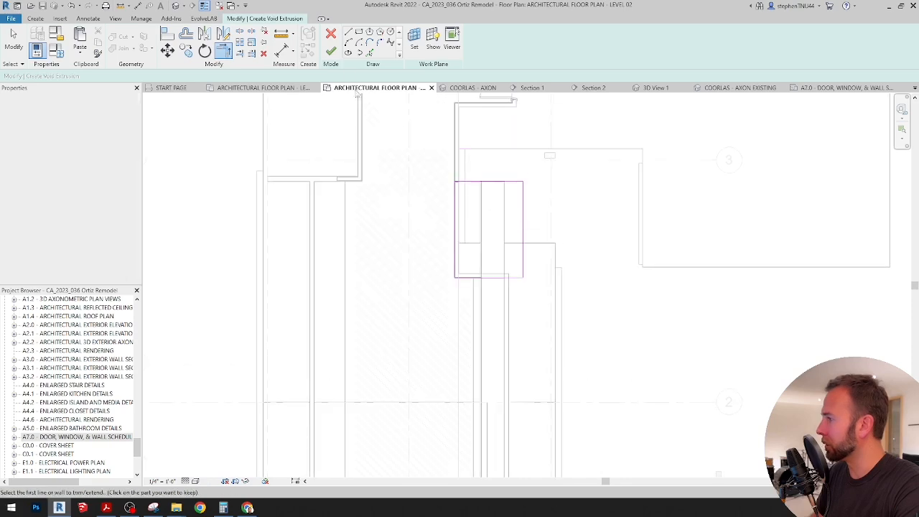
click(330, 51)
Stretch the void's top face upward past the main roof in the COORLAS - AXON view and inspect the ceiling cut
click(472, 88)
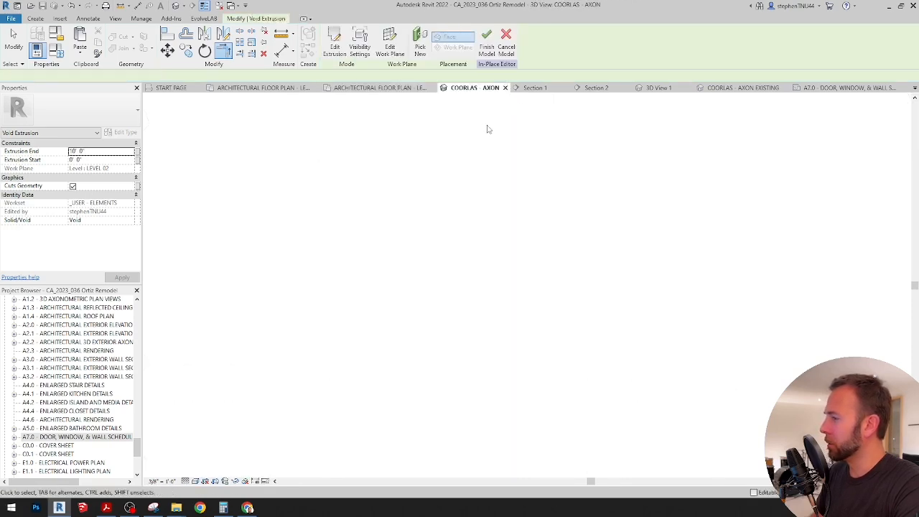
shift+middle_drag(488, 129, 440, 193)
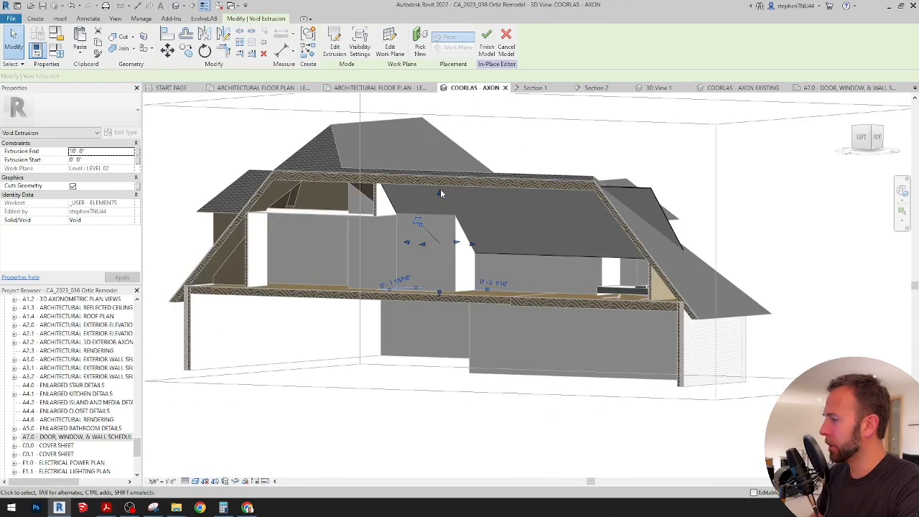
drag(440, 191, 445, 138)
scroll(461, 192, up, 1)
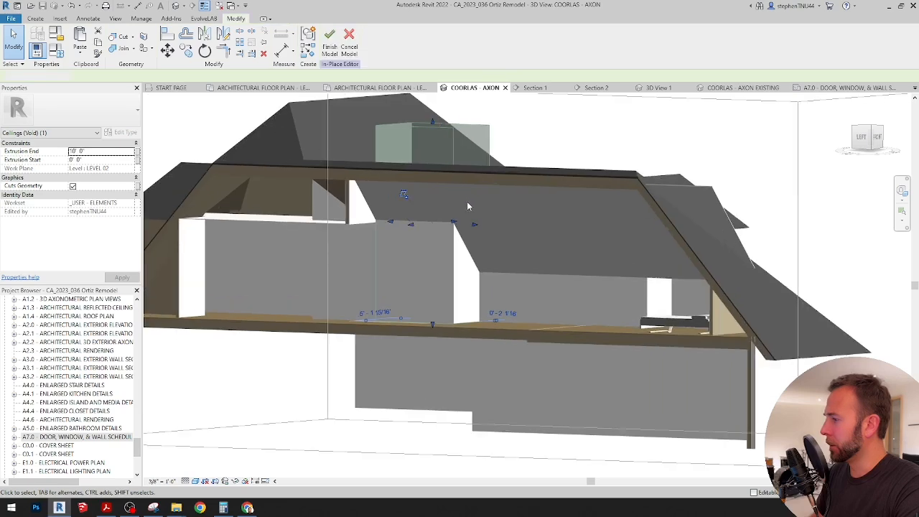
key(Escape)
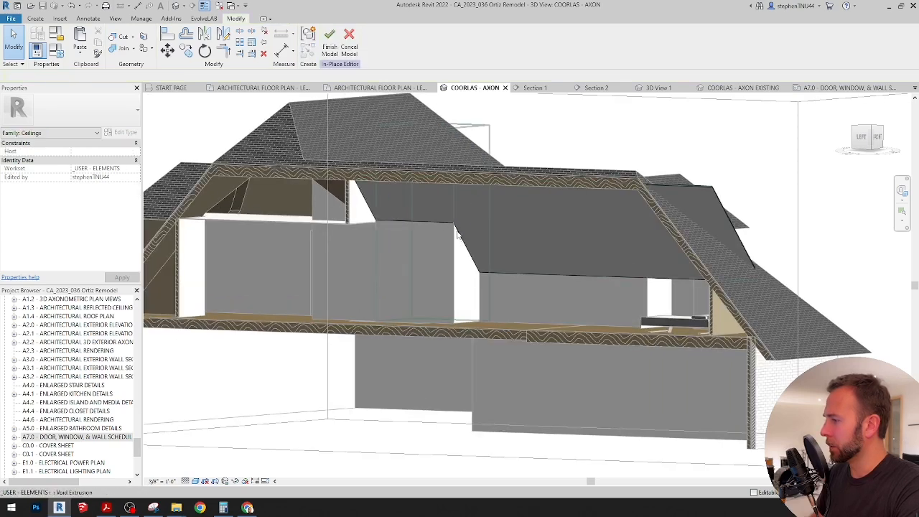
scroll(456, 233, up, 4)
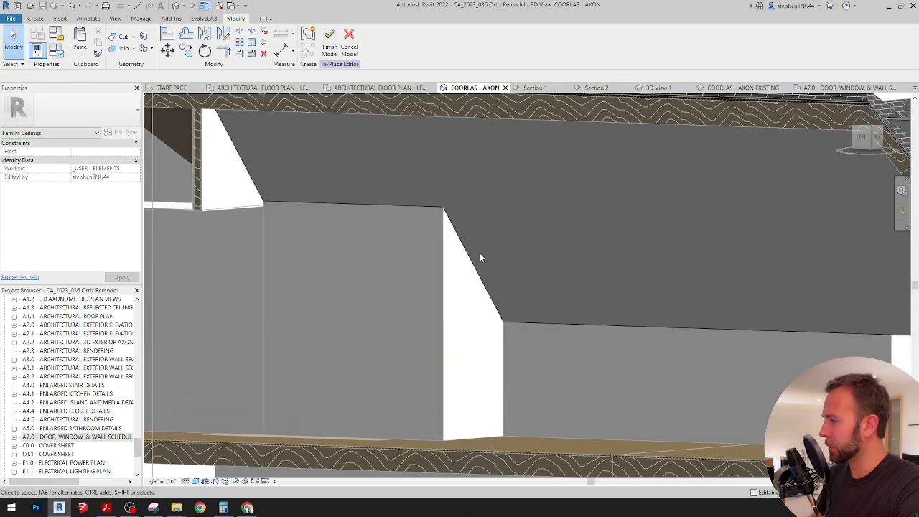
scroll(402, 240, down, 5)
mouse_move(427, 249)
shift+middle_down()
mouse_move(410, 280)
mouse_move(439, 262)
shift+middle_up()
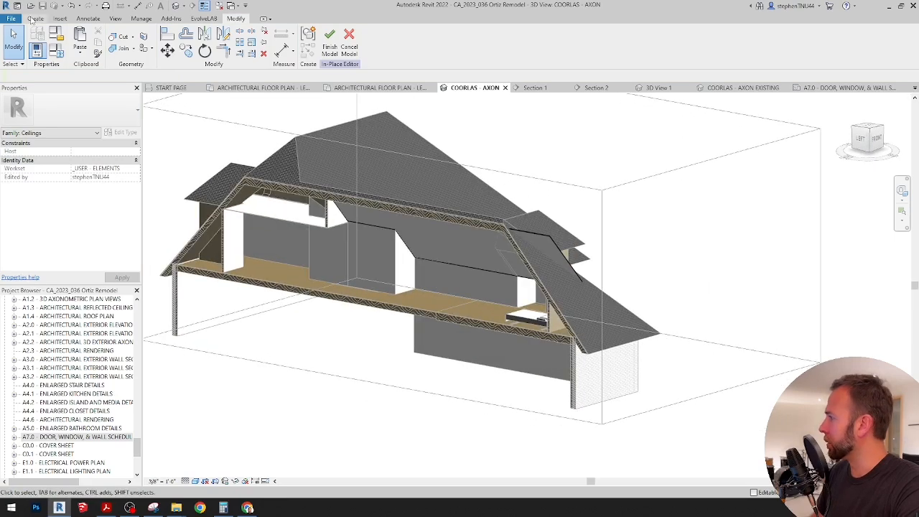
Start a second void extrusion and pick the long bedroom side wall's face beside the bed as its work plane
click(35, 18)
click(185, 49)
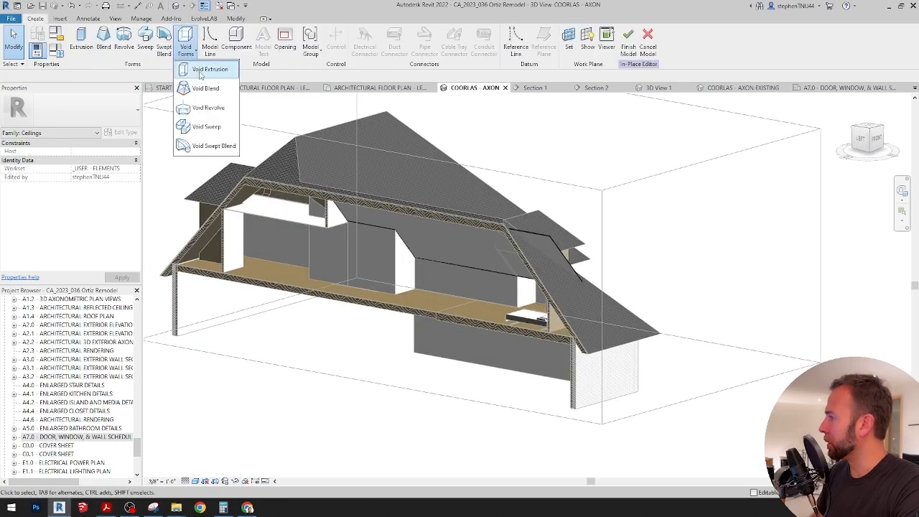
click(205, 70)
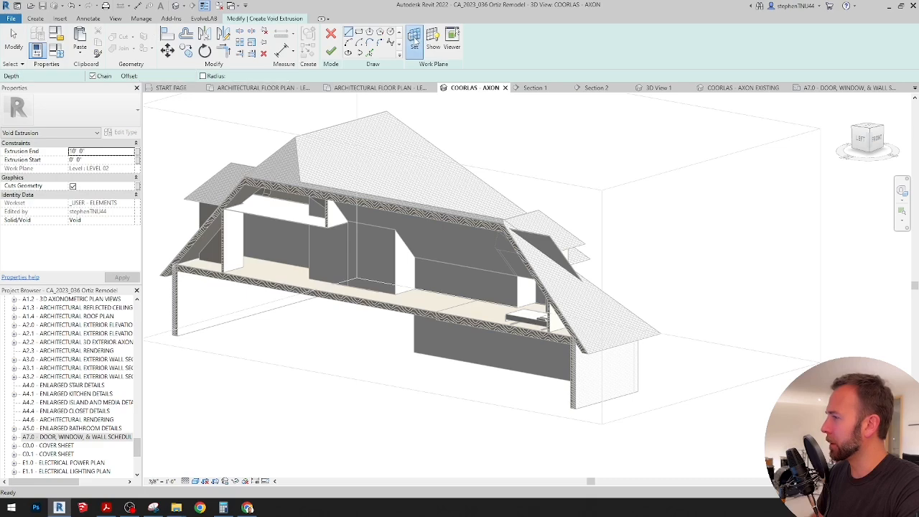
click(414, 42)
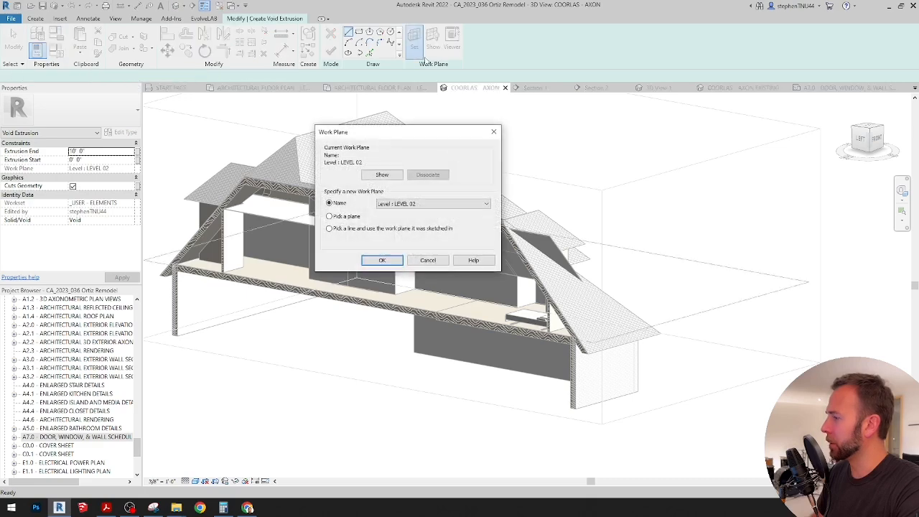
click(381, 261)
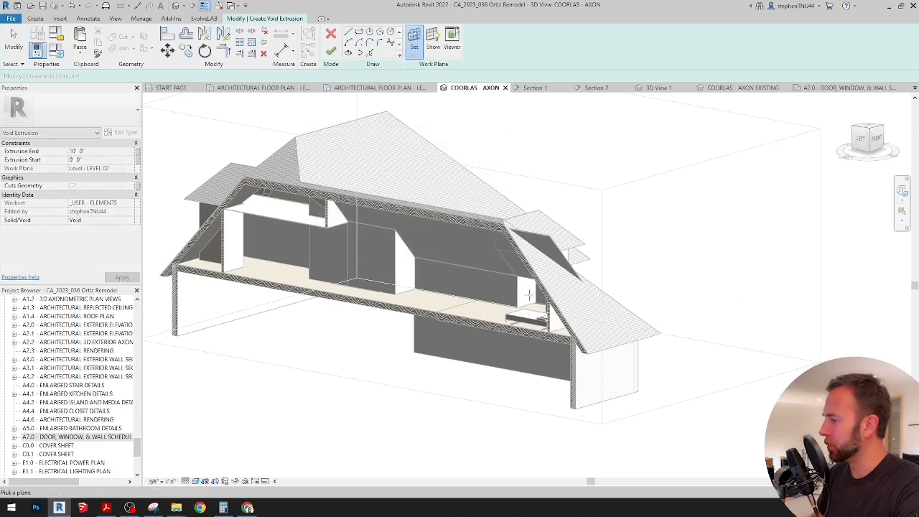
scroll(527, 294, up, 3)
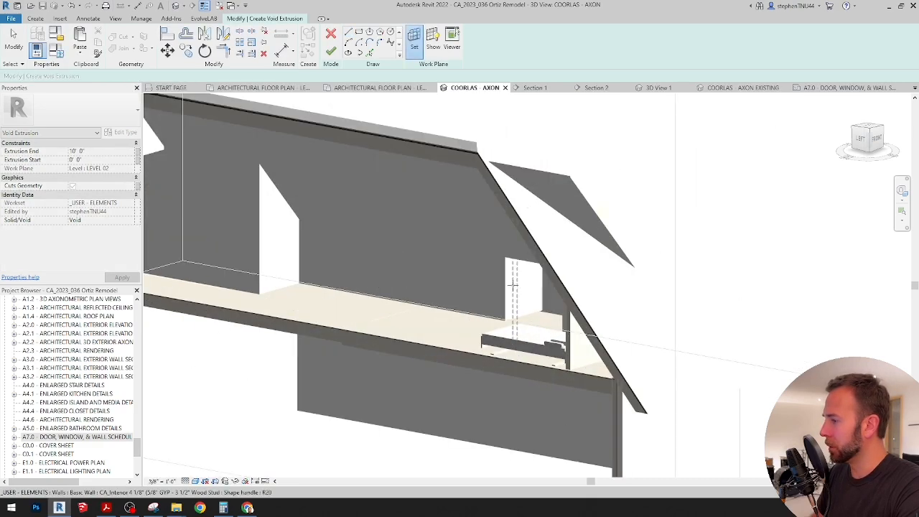
click(483, 316)
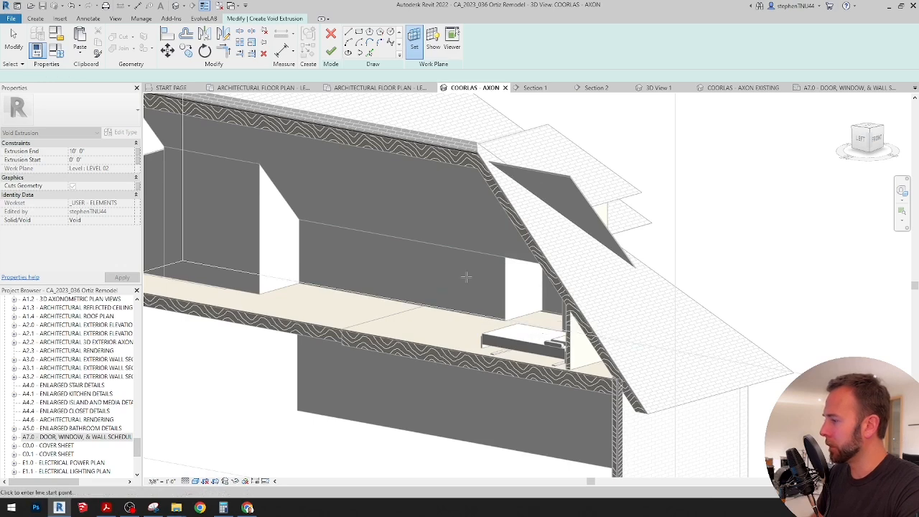
Pick the two vertical wall edges of the dormer recess opening as side lines of the void extrusion sketch
scroll(465, 276, down, 2)
shift+middle_drag(465, 277, 491, 268)
click(369, 52)
scroll(518, 271, up, 3)
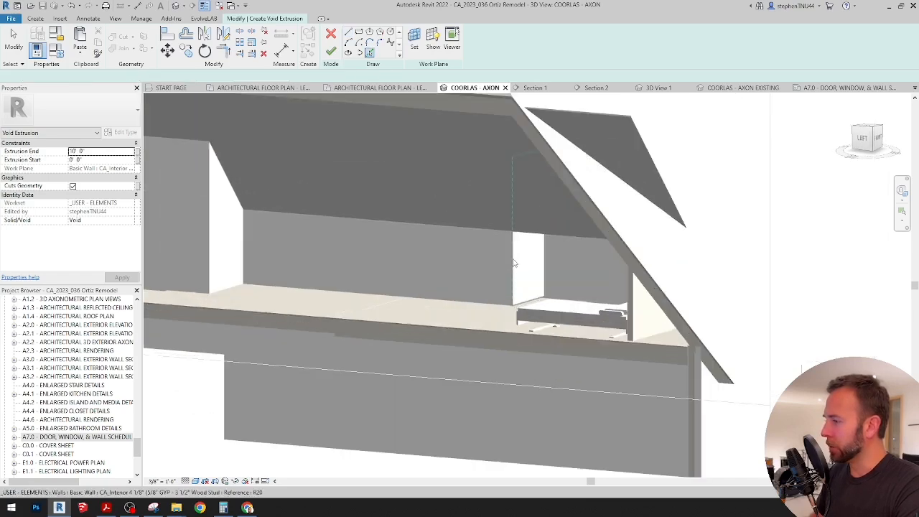
shift+middle_drag(545, 247, 645, 275)
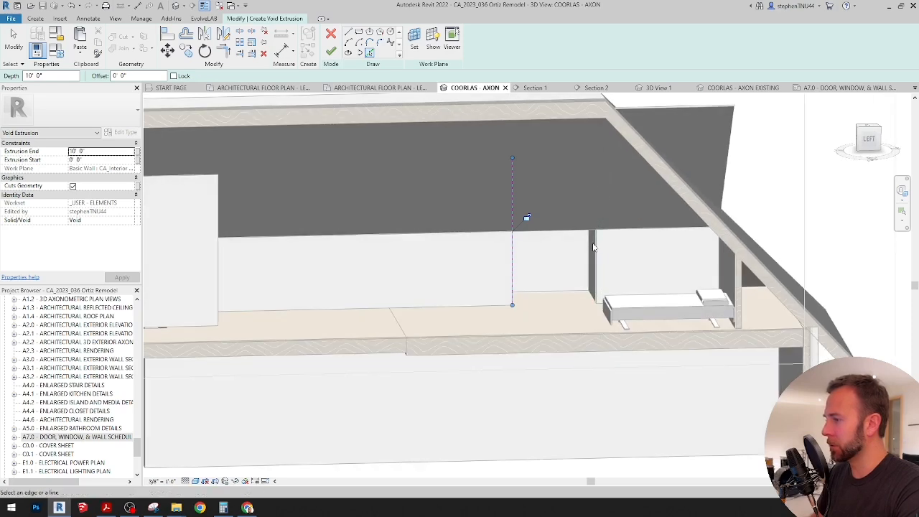
shift+middle_drag(580, 239, 559, 242)
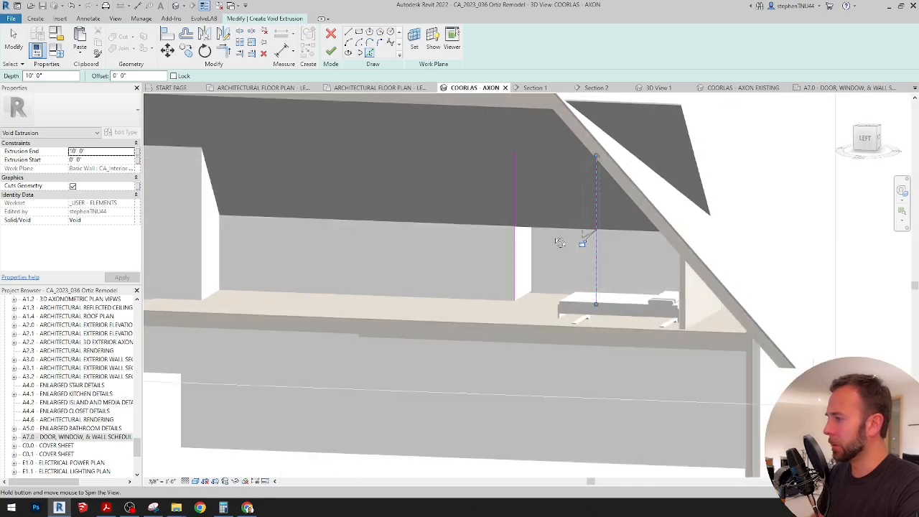
Show the view in wireframe and pick the dormer ceiling's edge as the void sketch's upper line
click(195, 481)
click(216, 433)
mouse_move(502, 215)
shift+middle_down()
mouse_move(542, 195)
mouse_move(545, 165)
mouse_move(531, 206)
mouse_move(539, 205)
shift+middle_up()
click(370, 55)
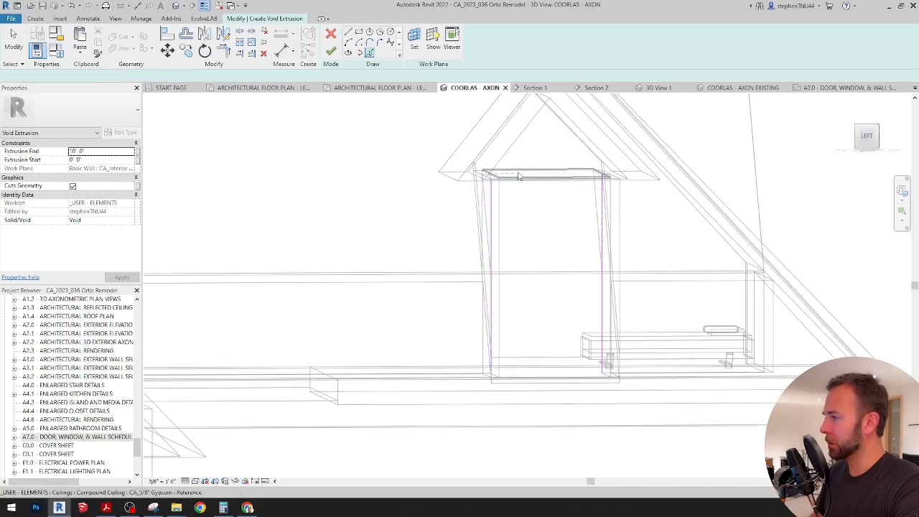
shift+middle_drag(518, 176, 513, 231)
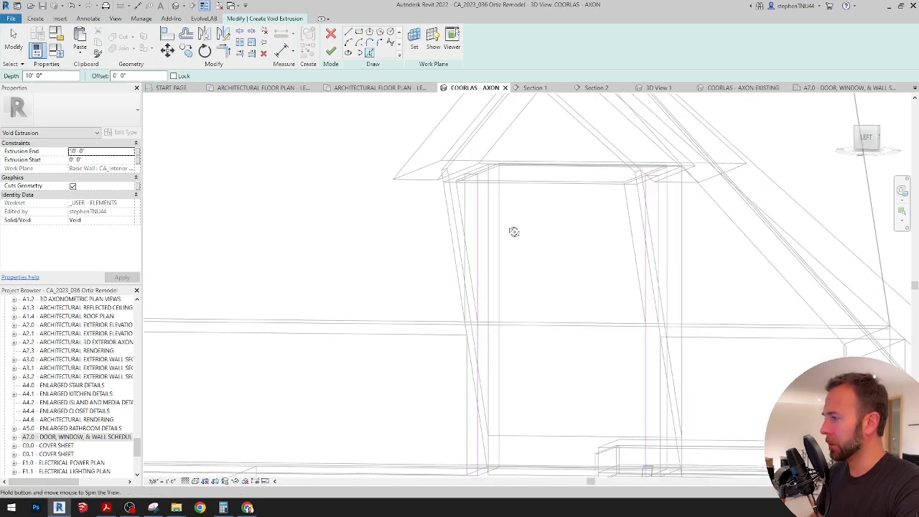
click(513, 191)
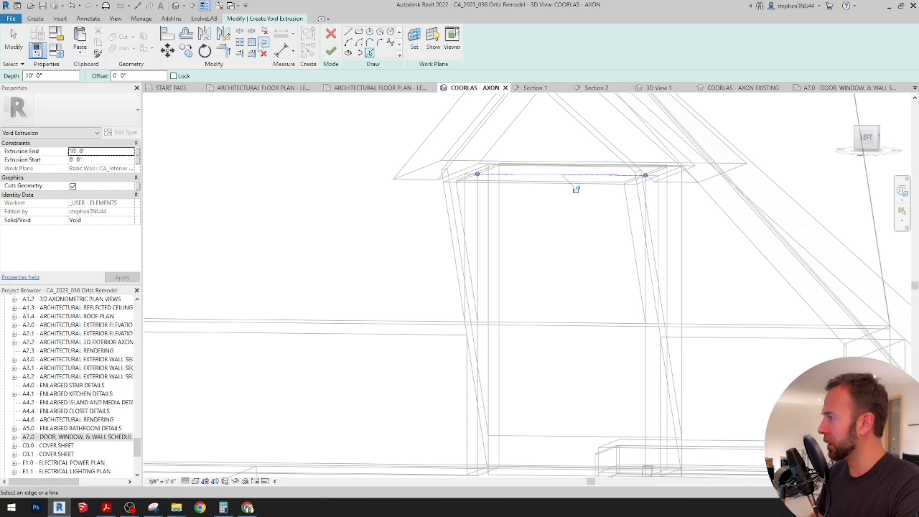
Trim the upper sketch corners and draw a bottom line between the two vertical lines, closing the recess rectangle
key(t)
key(r)
scroll(502, 230, down, 6)
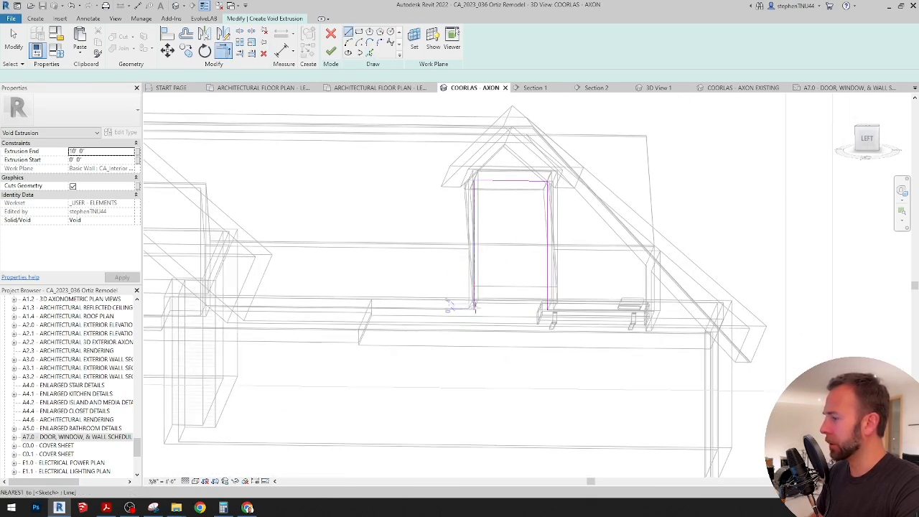
key(l)
key(i)
click(473, 308)
click(547, 309)
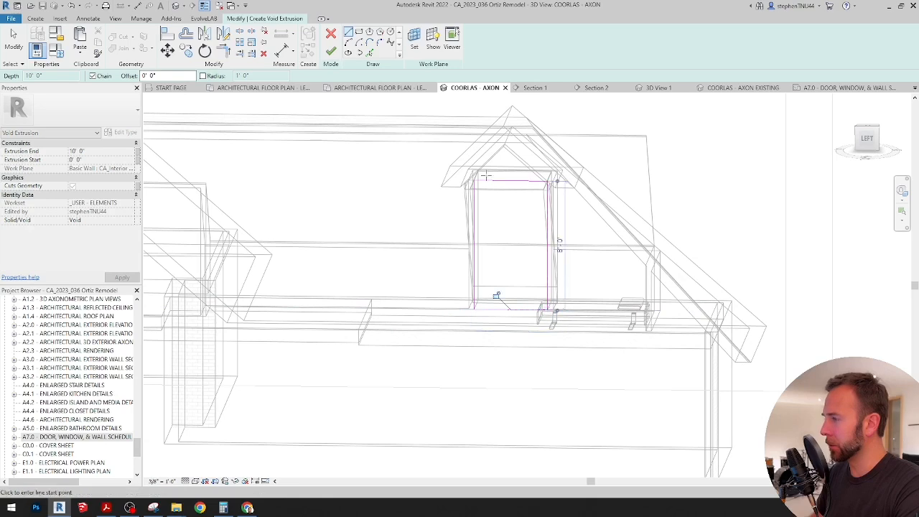
Pick the sloped underside edge of the main roof above the bed as another void sketch line
mouse_move(549, 266)
shift+middle_down()
mouse_move(543, 242)
mouse_move(552, 254)
mouse_move(625, 258)
shift+middle_up()
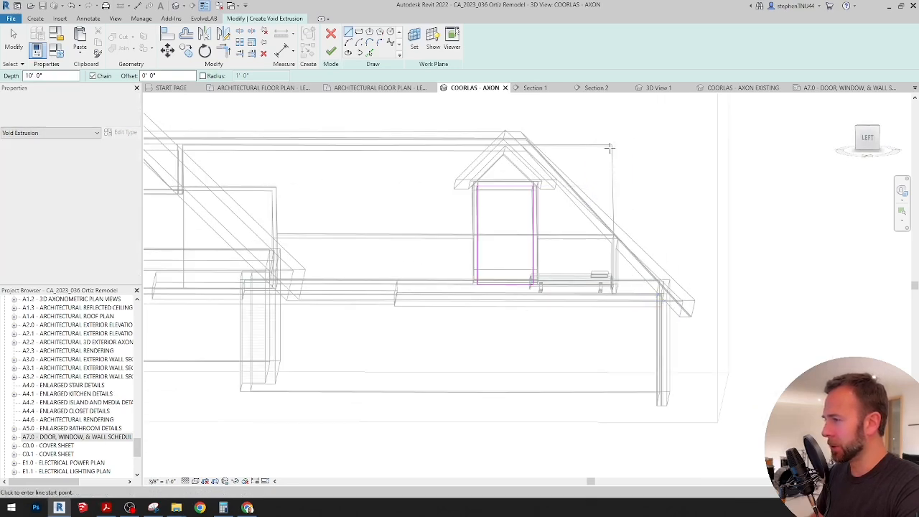
scroll(614, 143, up, 3)
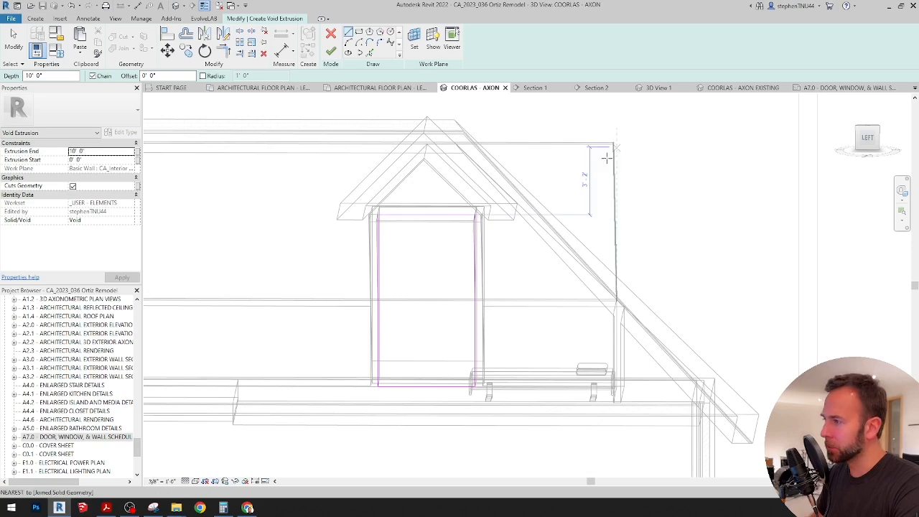
mouse_move(610, 155)
shift+middle_down()
mouse_move(585, 182)
mouse_move(603, 172)
mouse_move(596, 180)
mouse_move(615, 184)
mouse_move(552, 219)
shift+middle_up()
click(369, 53)
scroll(592, 179, up, 2)
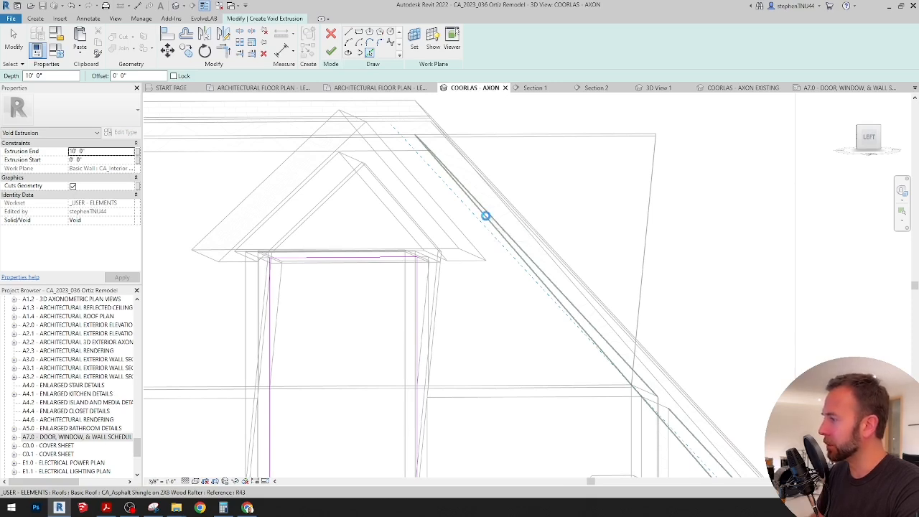
shift+middle_drag(552, 206, 546, 190)
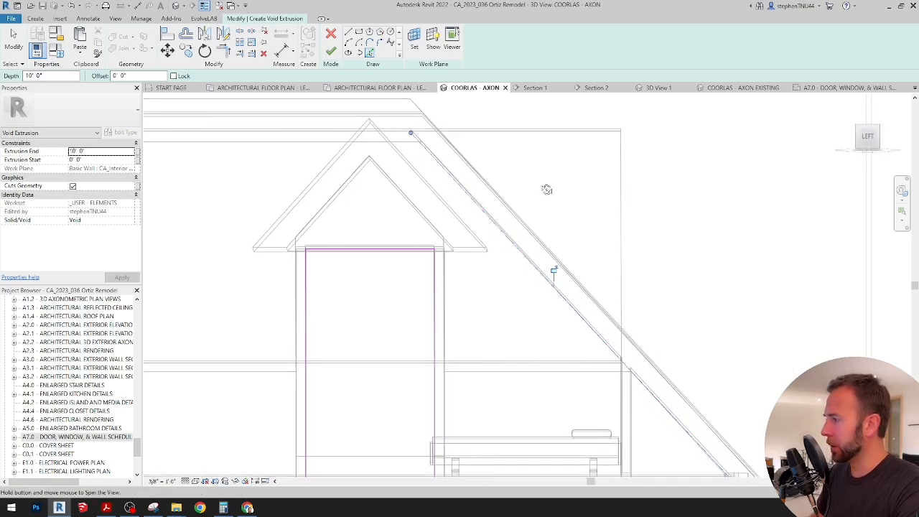
scroll(540, 187, down, 5)
scroll(539, 187, up, 3)
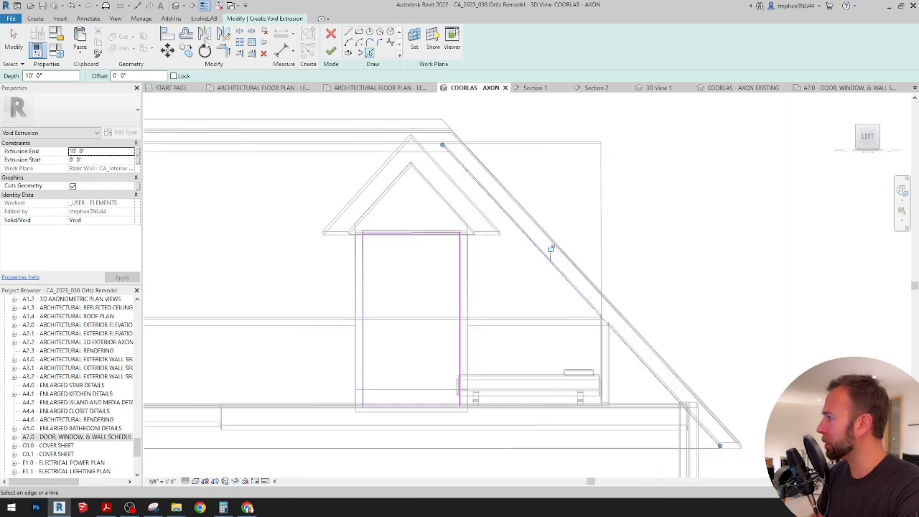
Offset the sloped sketch line 0' 0 5/8" toward the room without keeping a copy
key(o)
key(f)
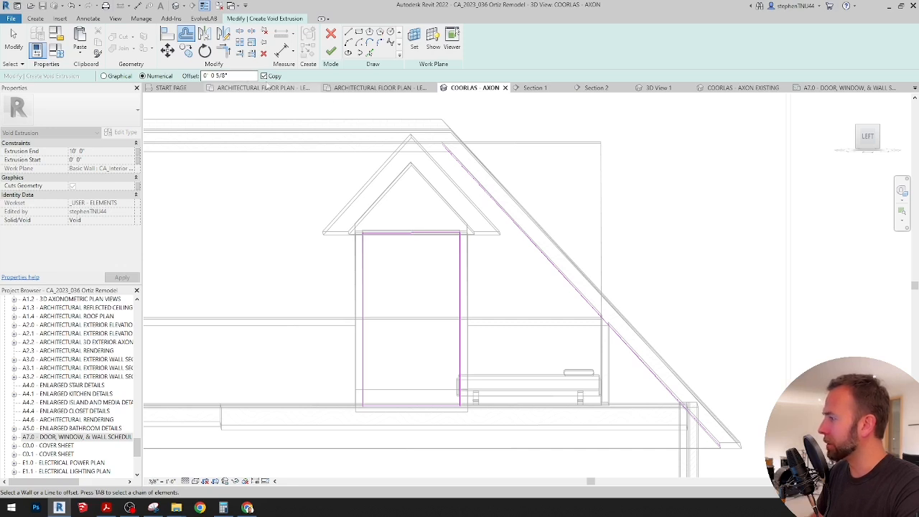
scroll(485, 198, up, 2)
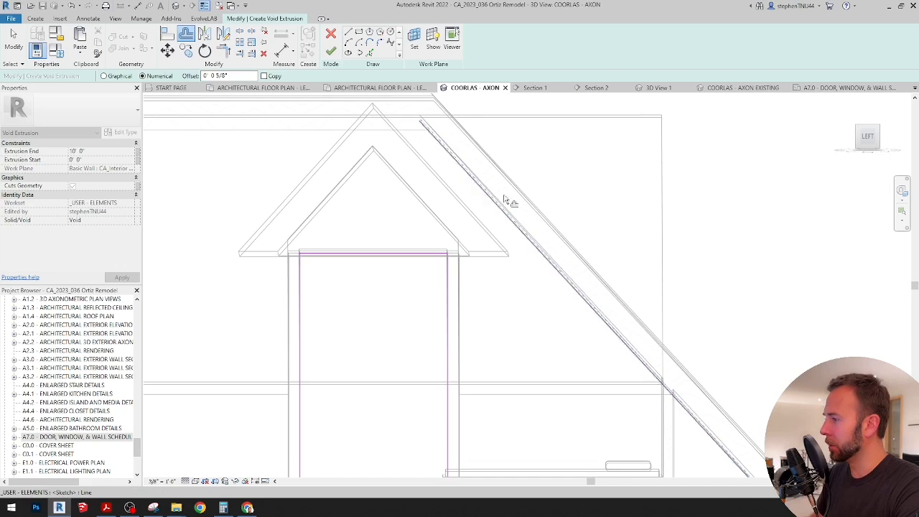
shift+middle_drag(506, 201, 539, 172)
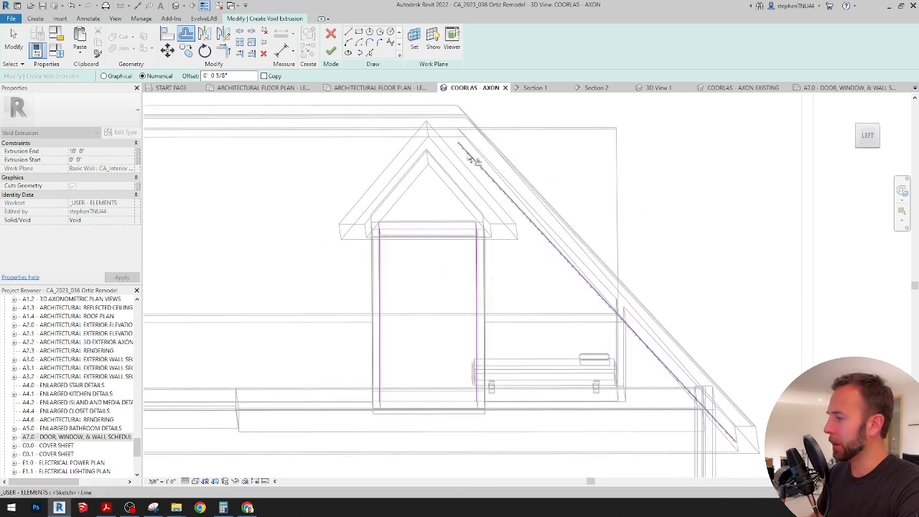
Draw a horizontal sketch line above the roof, followed by a vertical line about 1'-3" down from its outer end
click(348, 33)
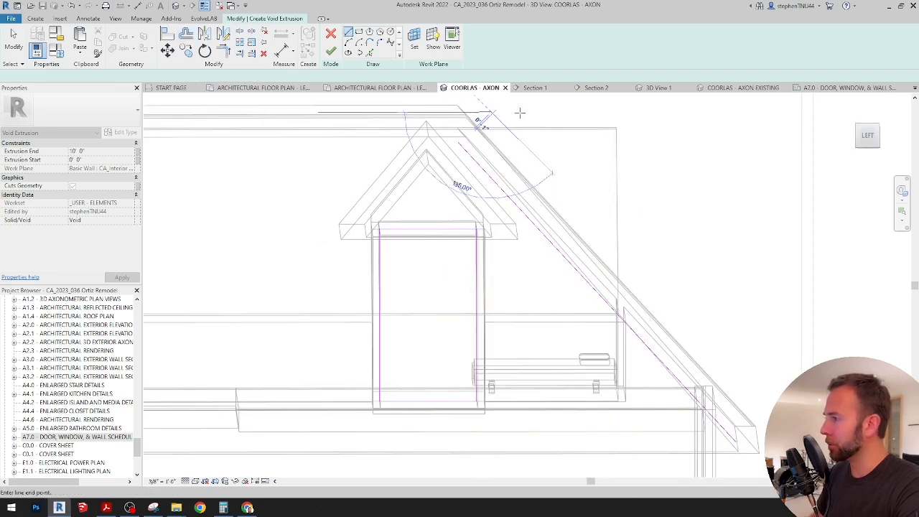
click(491, 111)
click(630, 111)
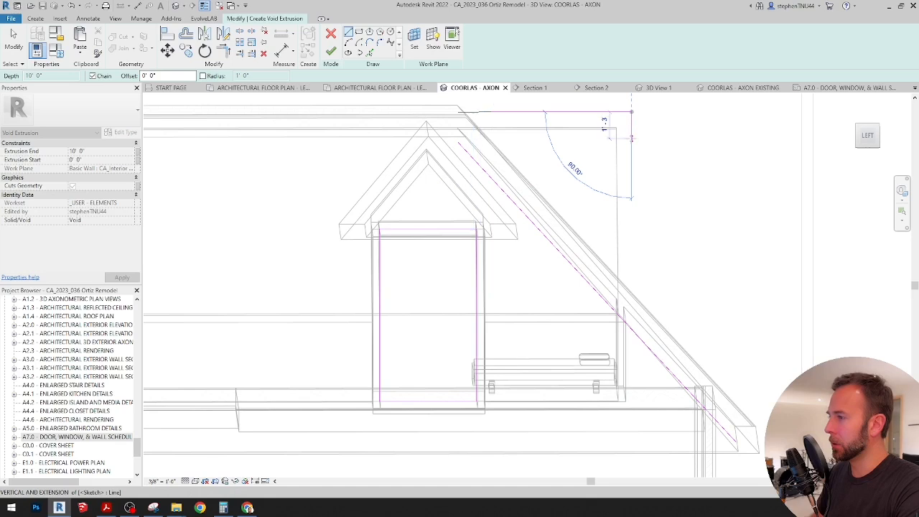
click(631, 138)
key(Escape)
key(Escape)
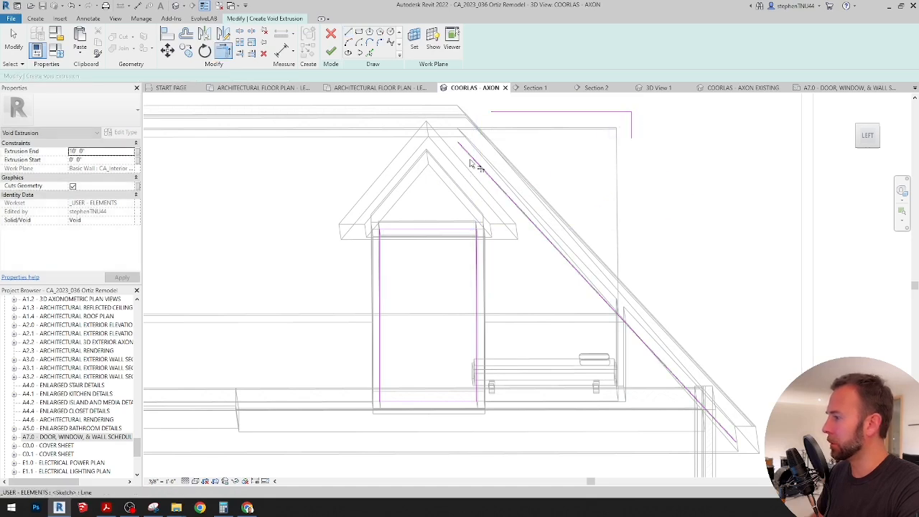
Trim the horizontal, vertical and sloped lines into a closed triangle outside the roof slope and finish the void extrusion sketch
scroll(612, 141, down, 2)
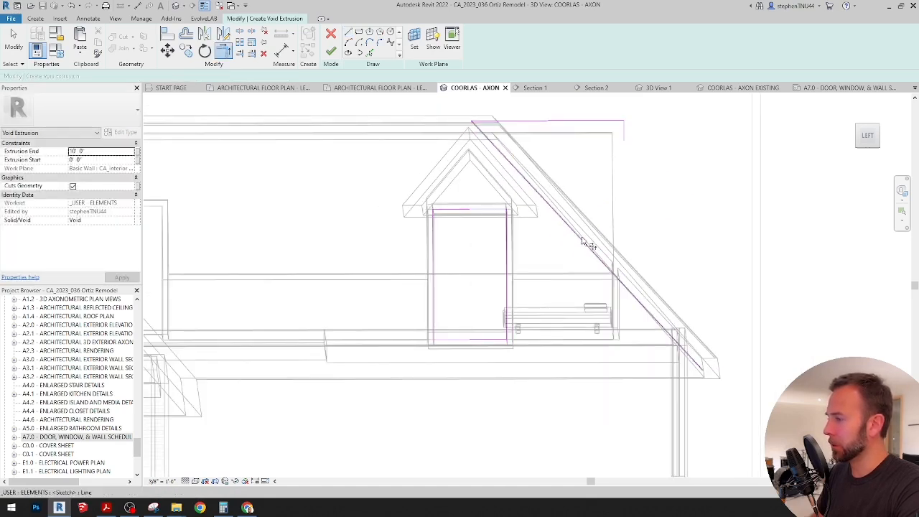
shift+middle_drag(610, 180, 518, 273)
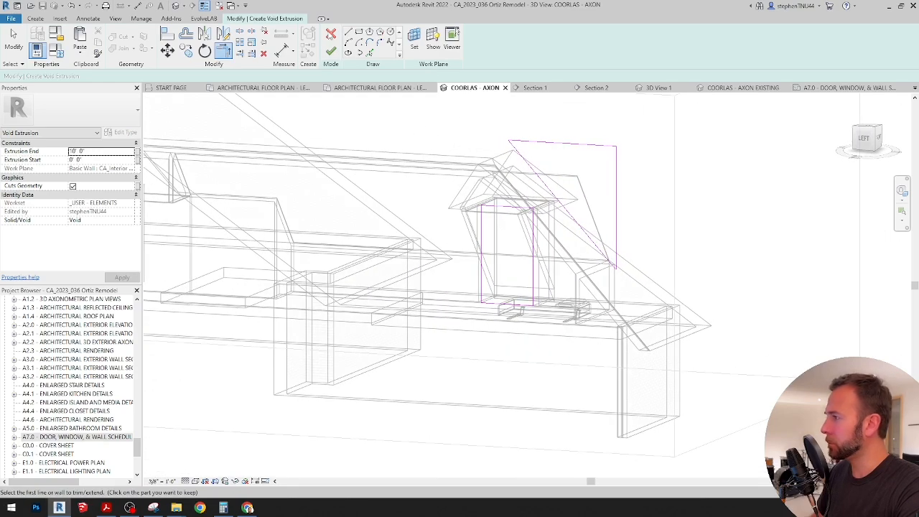
click(331, 52)
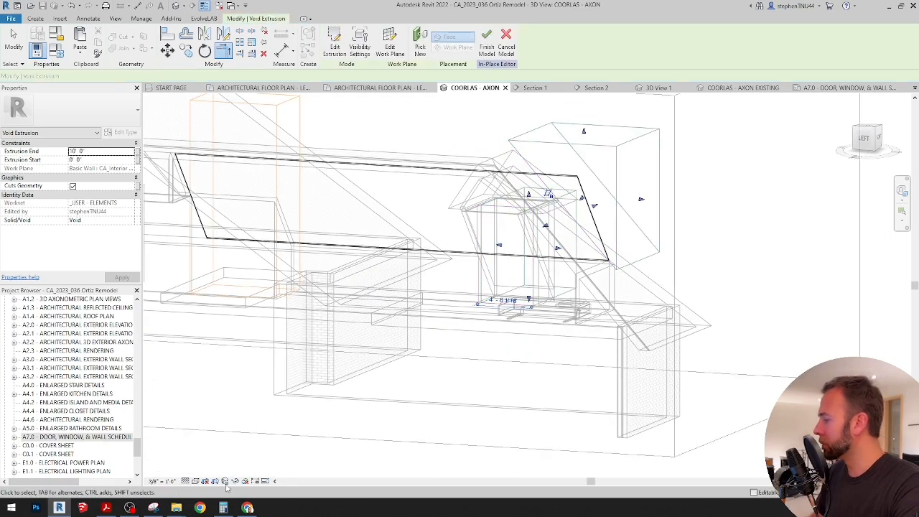
Show the view shaded and stretch the void's room-side face about 11'-10" through the sloped ceiling, past the section cut
click(195, 481)
click(210, 453)
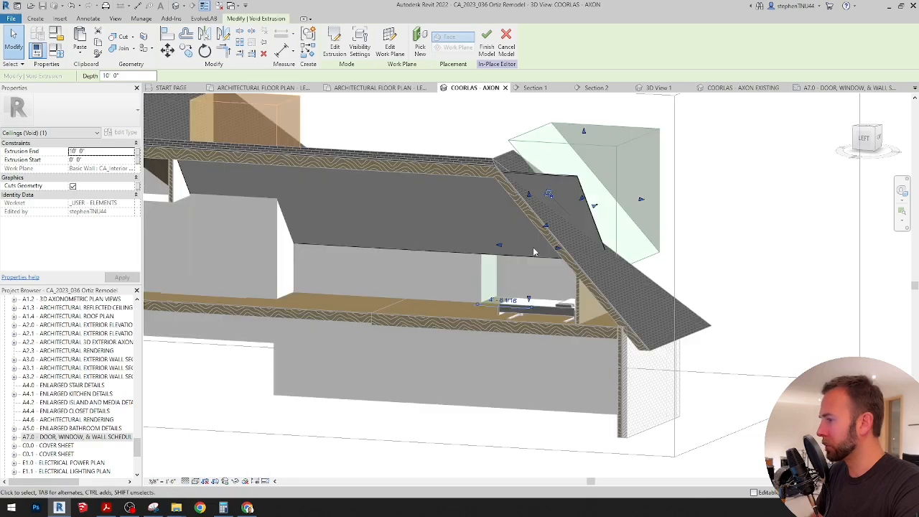
shift+middle_drag(537, 253, 414, 280)
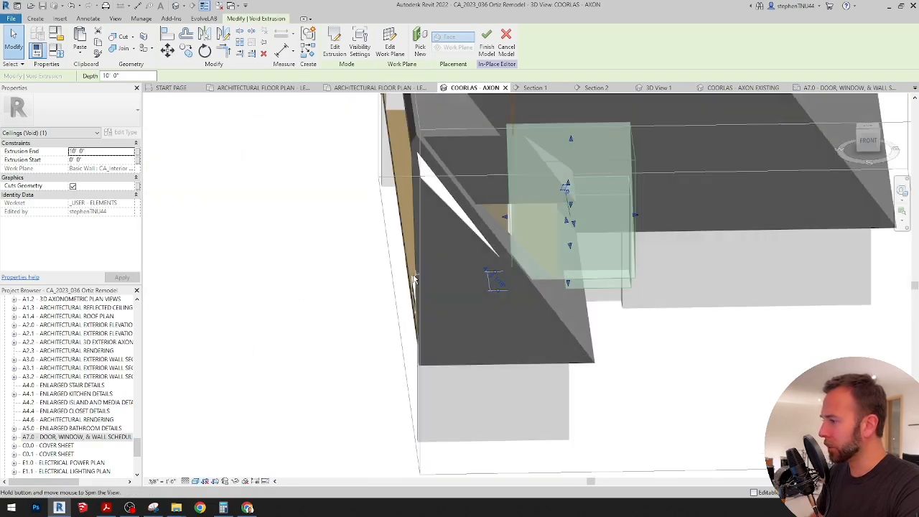
drag(503, 218, 362, 216)
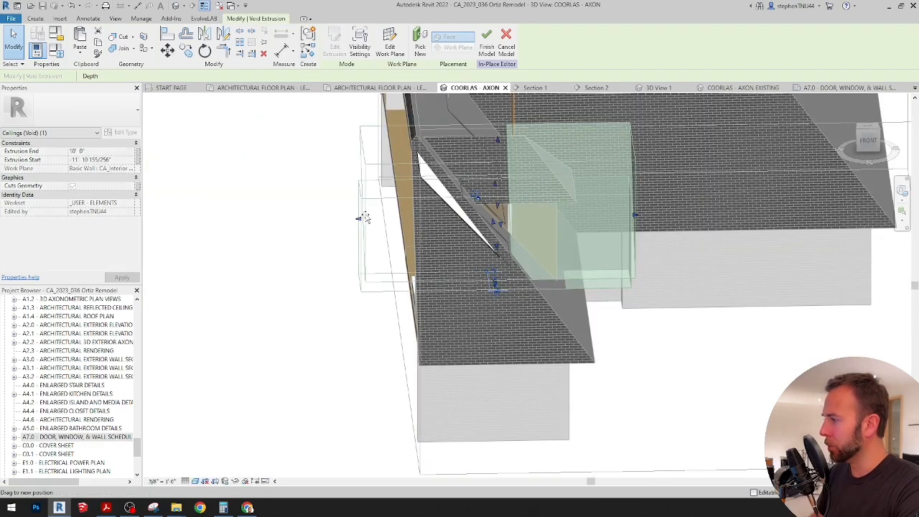
shift+middle_drag(469, 277, 632, 253)
click(804, 285)
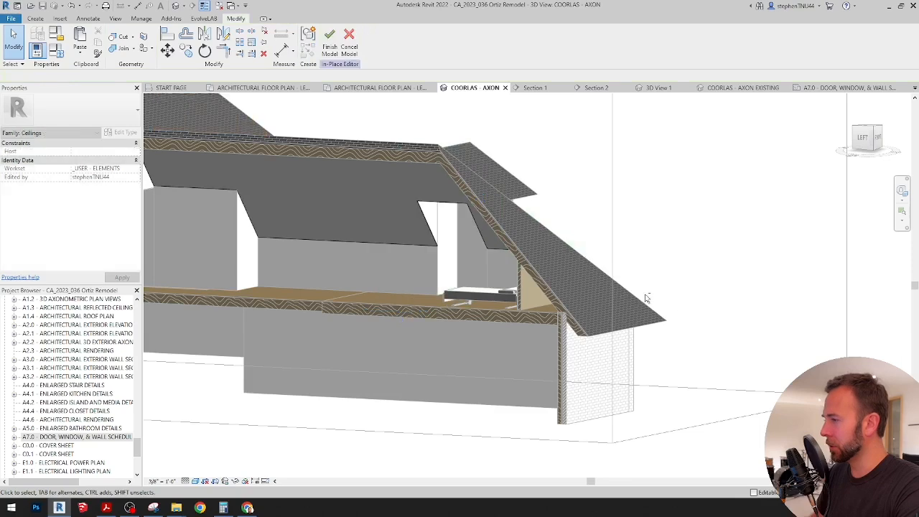
Inspect the ceiling cut at the dormer from inside and outside, and finish the in-place ceiling model
shift+middle_drag(648, 299, 733, 235)
mouse_move(666, 249)
shift+middle_down()
mouse_move(588, 272)
mouse_move(577, 265)
mouse_move(505, 302)
mouse_move(574, 304)
mouse_move(600, 267)
mouse_move(671, 264)
shift+middle_up()
scroll(593, 259, down, 1)
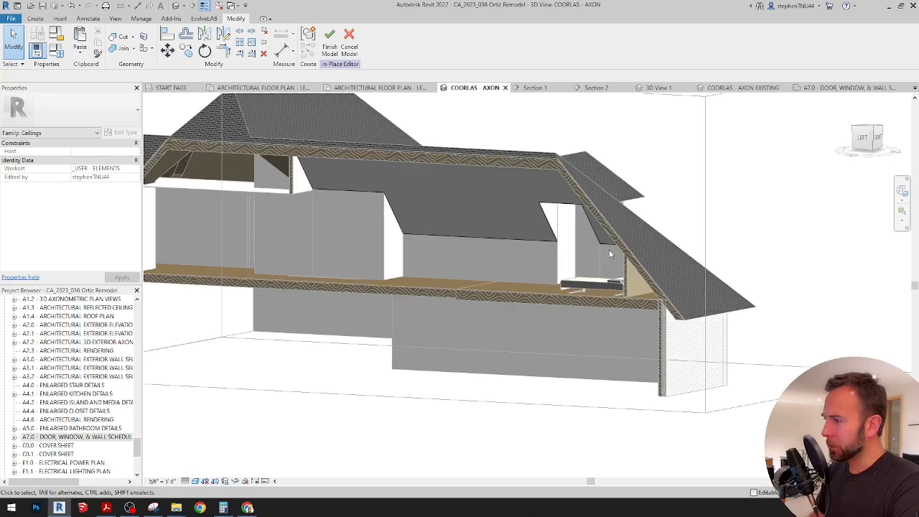
shift+middle_drag(467, 285, 344, 298)
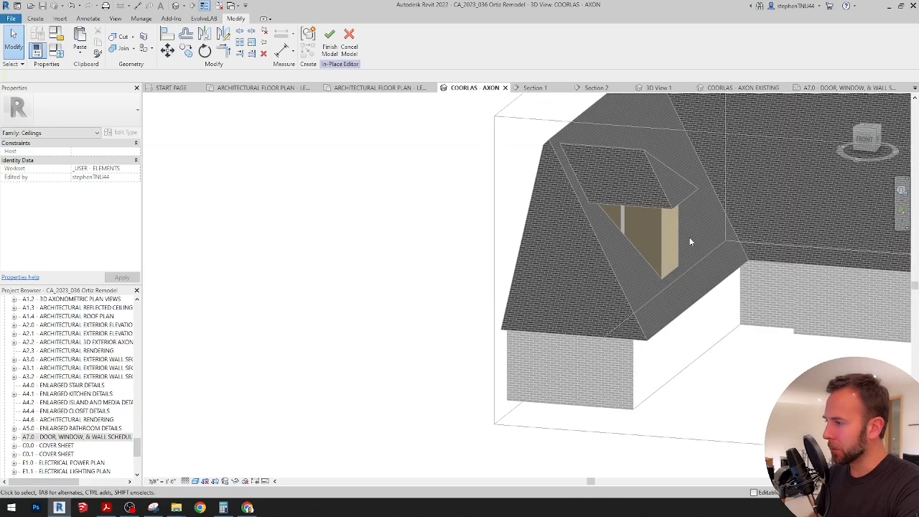
shift+middle_drag(688, 242, 620, 178)
click(328, 47)
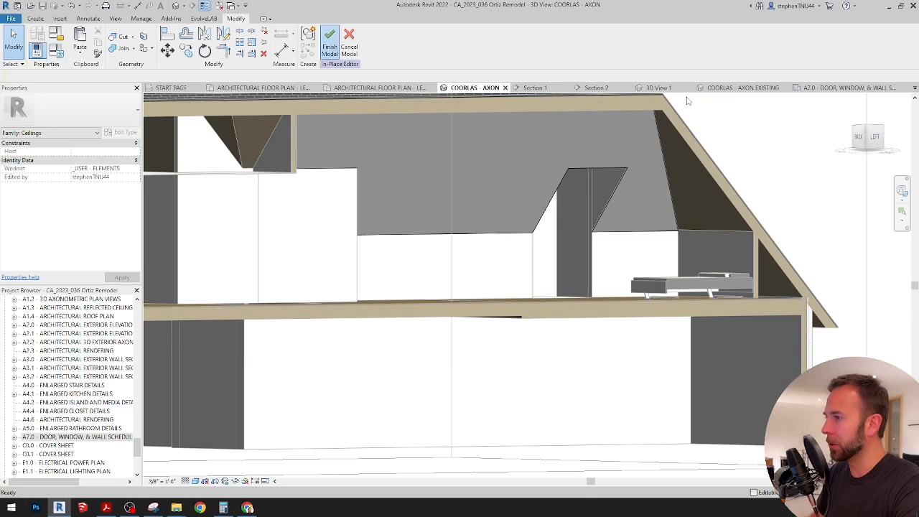
Open 3D View 1 and look around the bedroom with the steering wheel to examine the dormer recess and ceiling cut
click(657, 88)
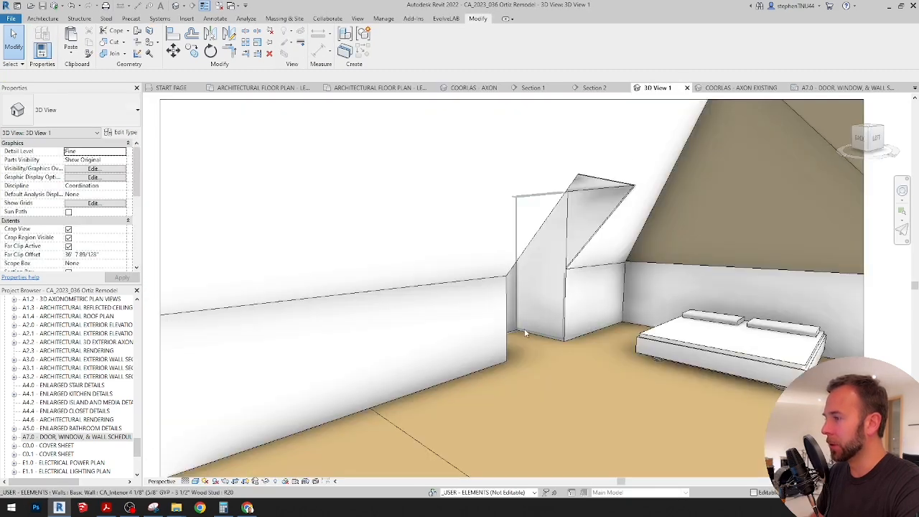
scroll(615, 211, up, 3)
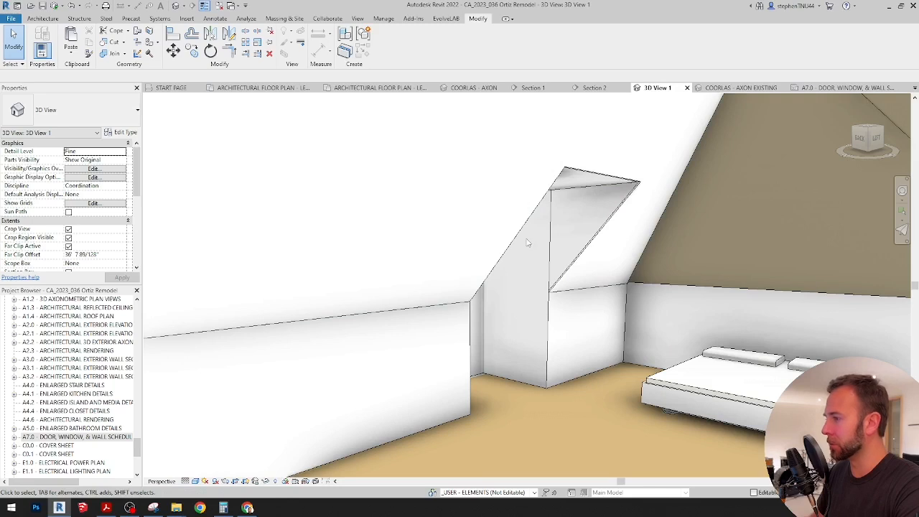
scroll(482, 285, down, 5)
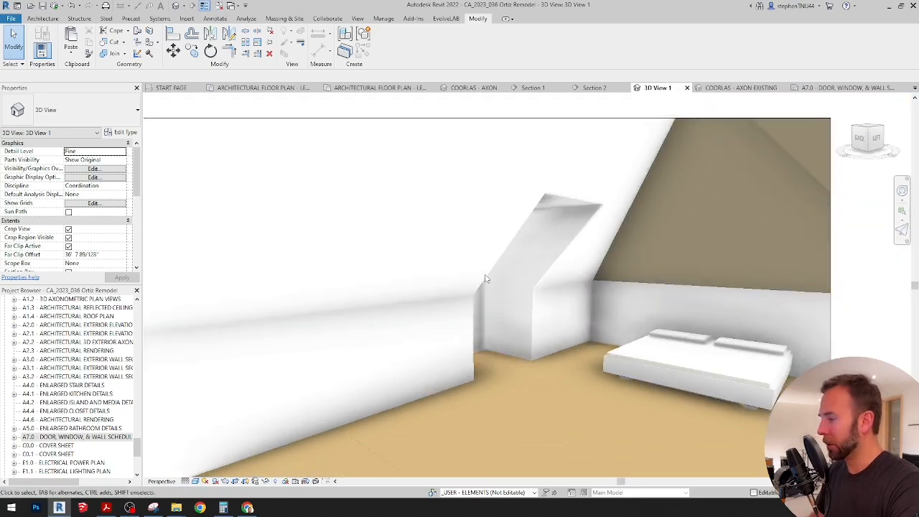
key(shift+w)
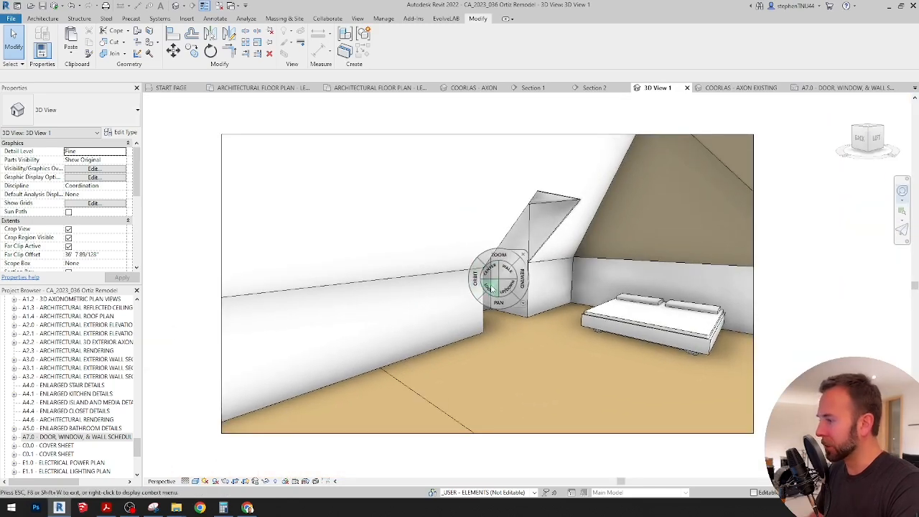
drag(472, 280, 582, 261)
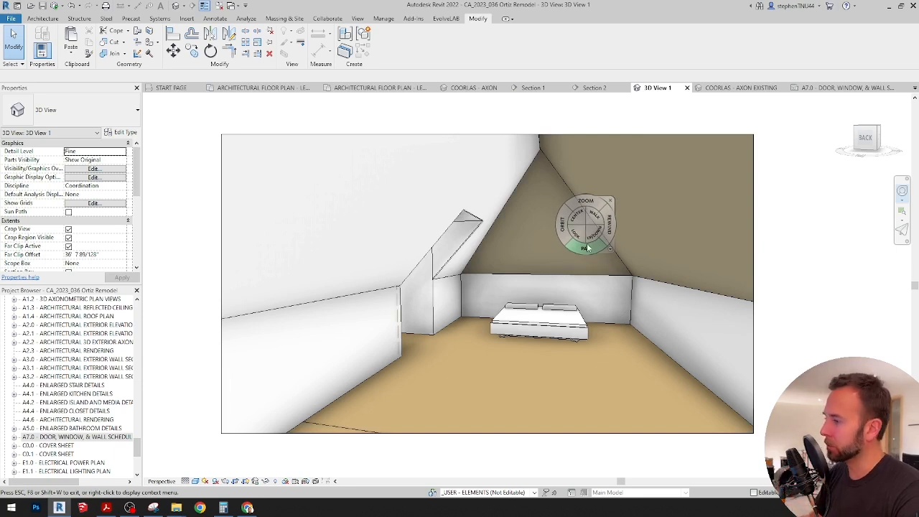
drag(582, 238, 488, 355)
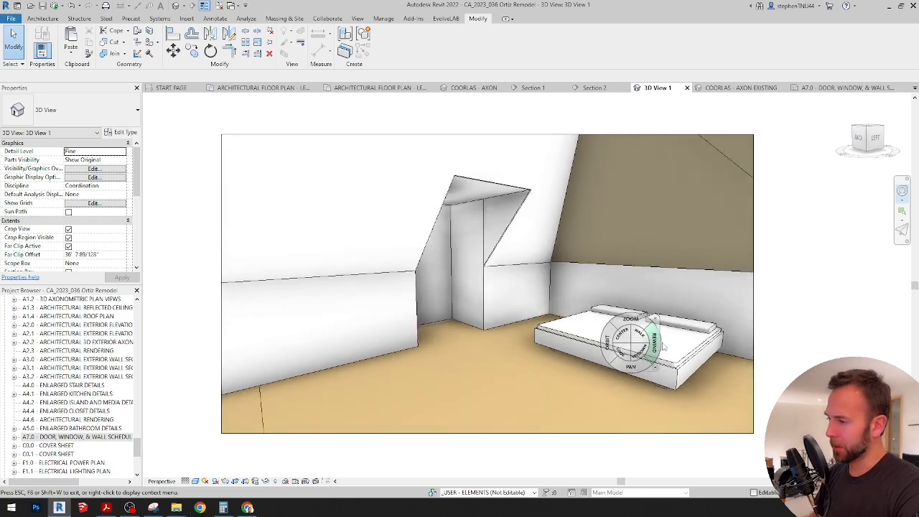
Look around the bedroom in 3D View 1 with the steering wheel to examine the dormer recess and the opposite knee wall
drag(625, 351, 466, 349)
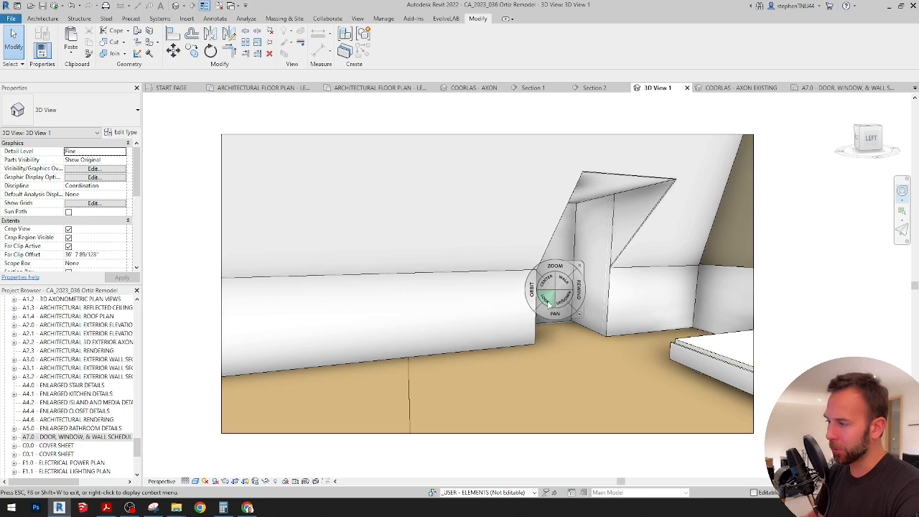
drag(533, 295, 452, 339)
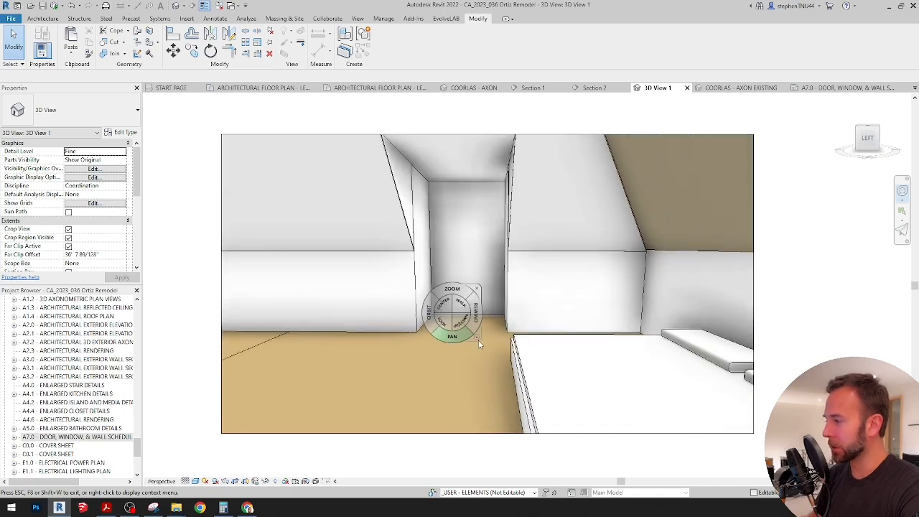
key(Escape)
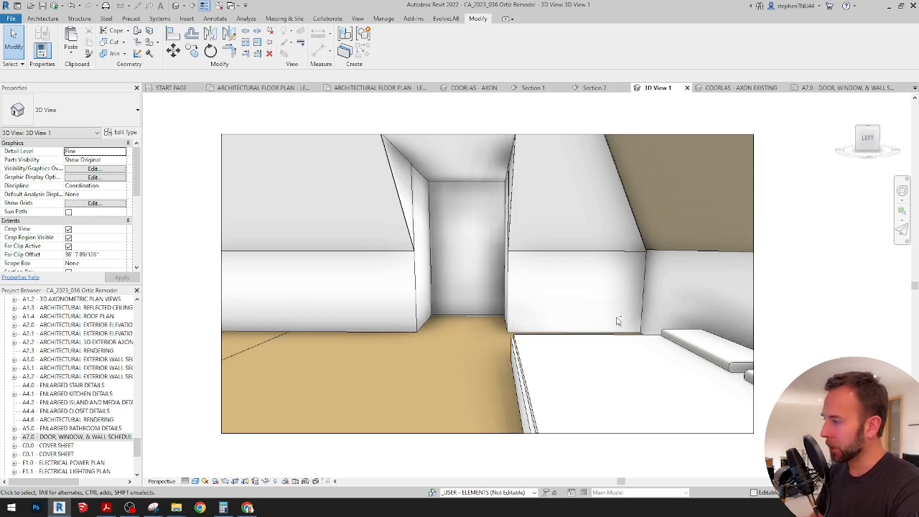
key(shift+w)
drag(605, 313, 319, 296)
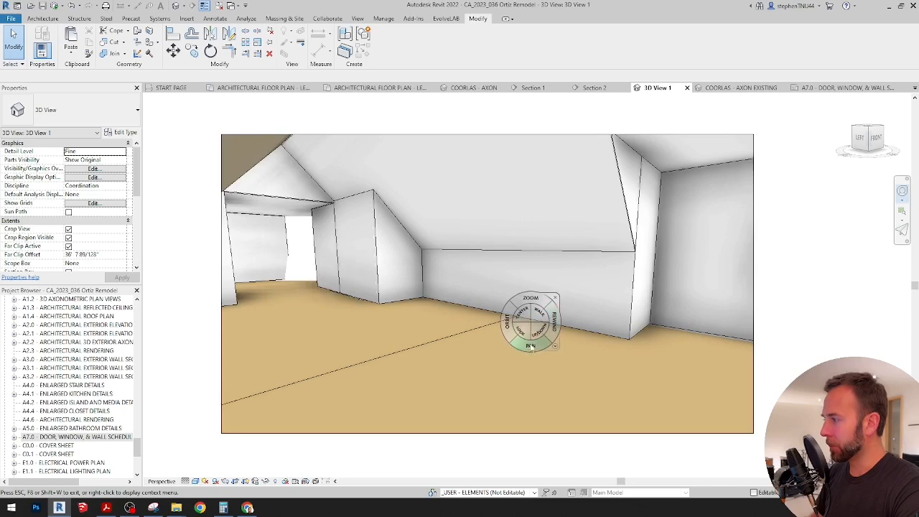
drag(531, 345, 492, 324)
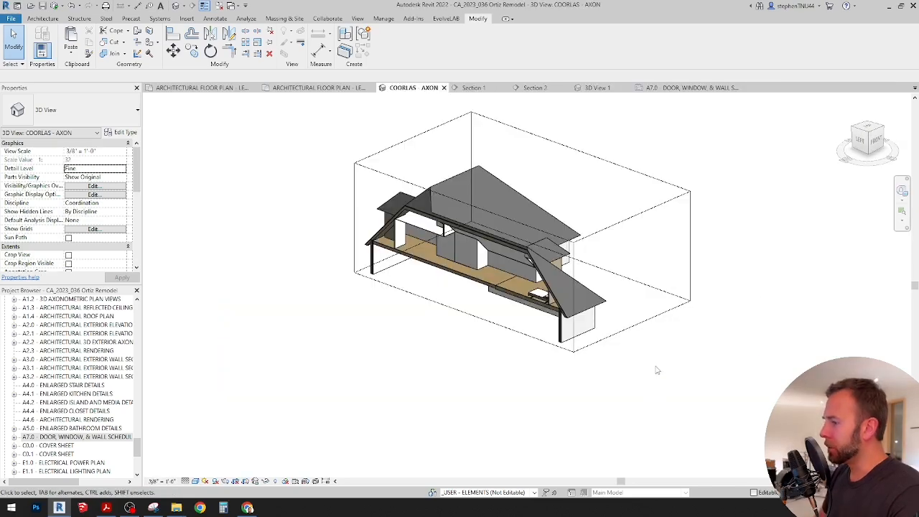
Extend the section box of COORLAS - AXON beyond the cut side of the house and examine the roof dormers from outside
shift+middle_drag(656, 370, 567, 358)
click(642, 325)
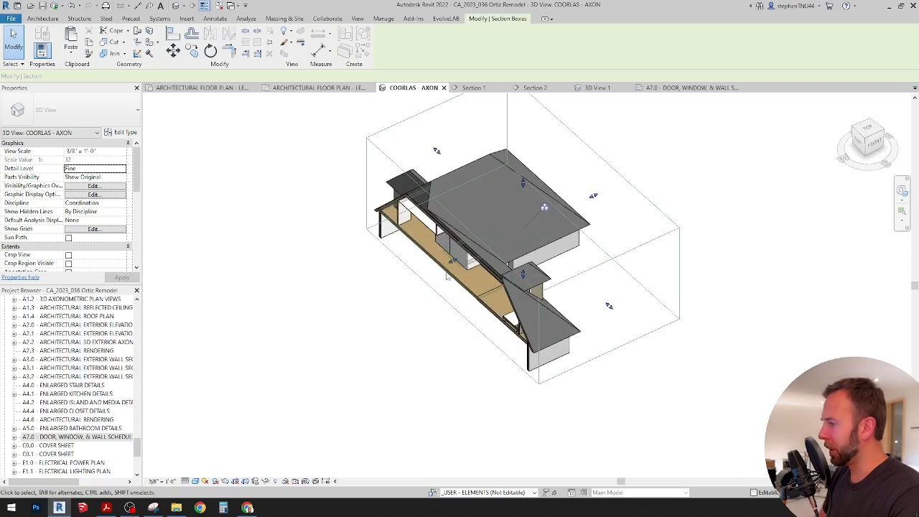
drag(452, 264, 359, 300)
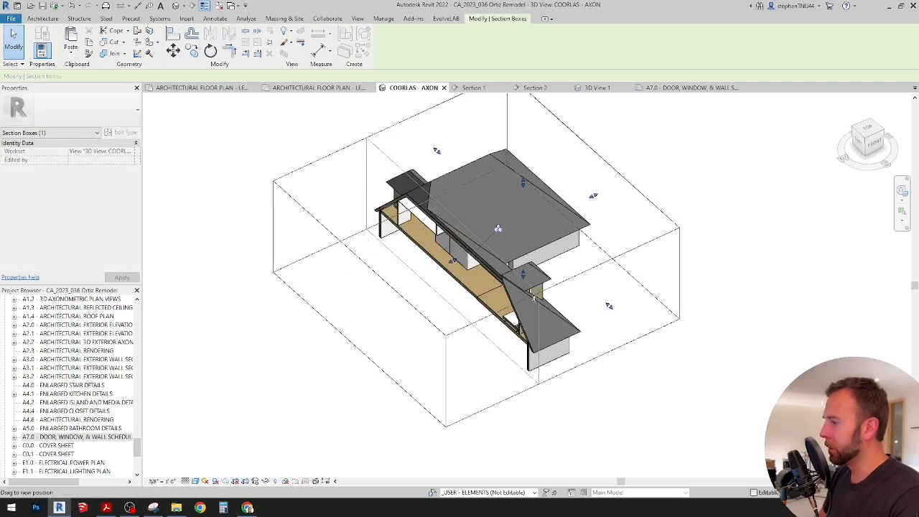
scroll(534, 293, up, 2)
shift+middle_drag(529, 304, 391, 305)
scroll(381, 266, up, 3)
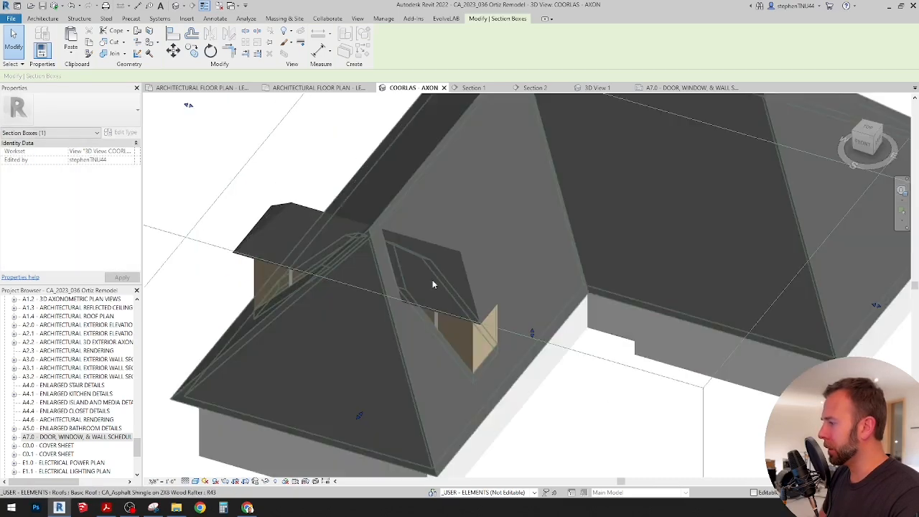
shift+middle_drag(465, 331, 504, 279)
scroll(505, 278, down, 3)
shift+middle_drag(623, 310, 455, 329)
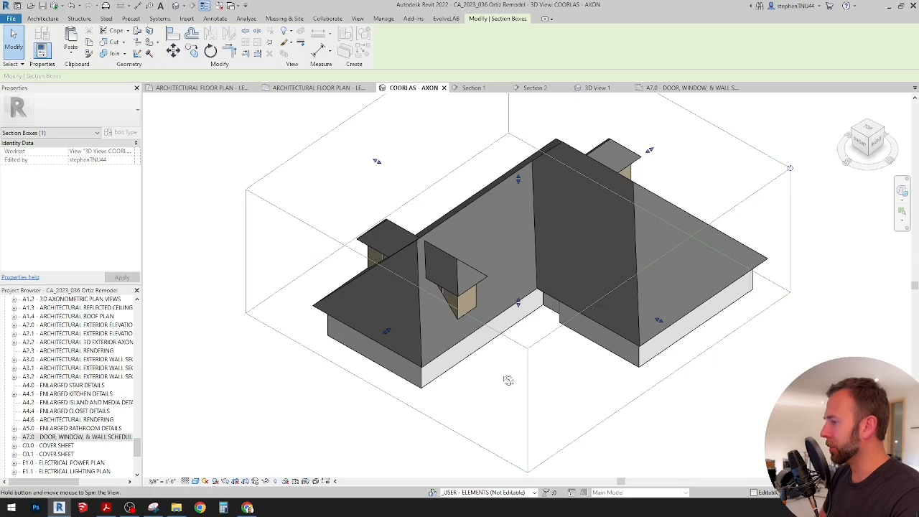
shift+middle_drag(507, 380, 562, 323)
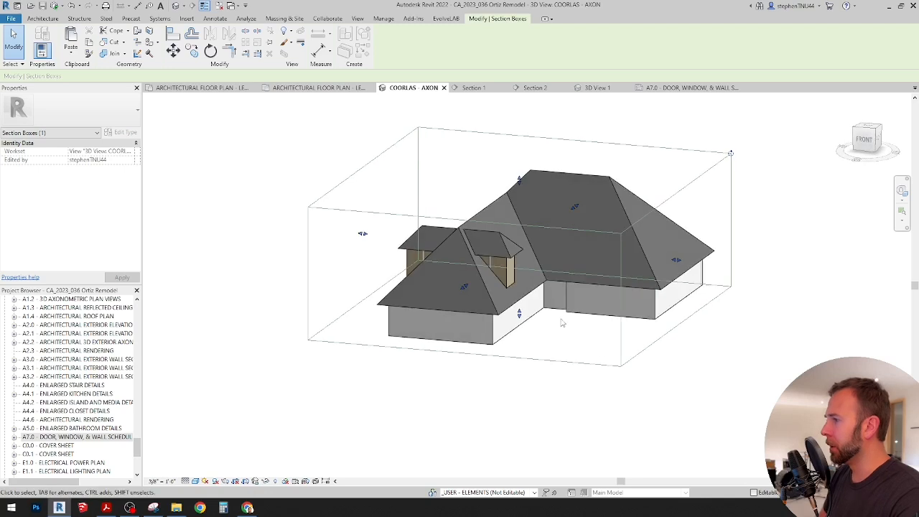
In 3D View 1, turn and walk toward the bed to examine both dormer recesses and the uncovered sloped end of the room
click(599, 88)
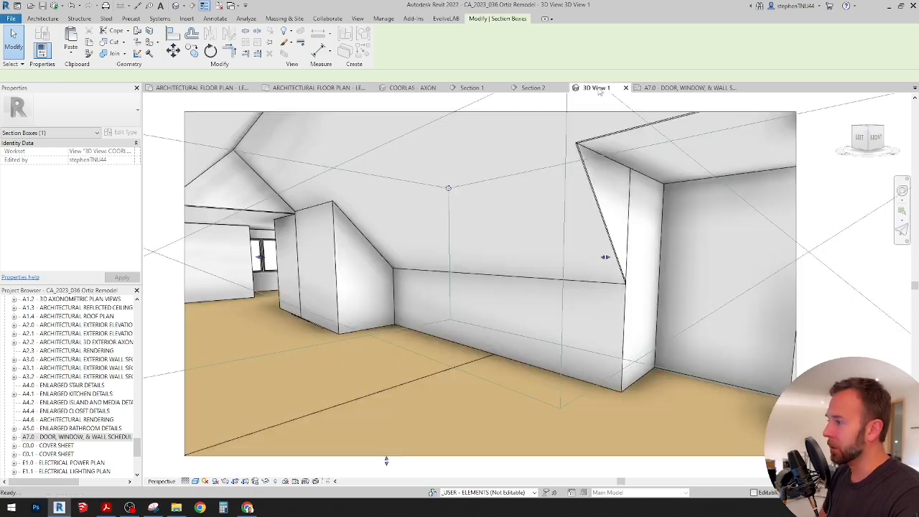
key(Escape)
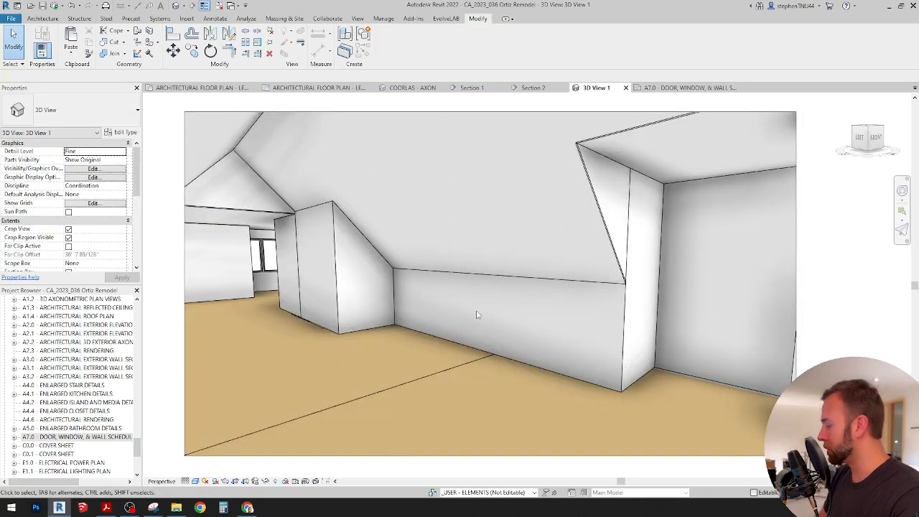
key(shift+w)
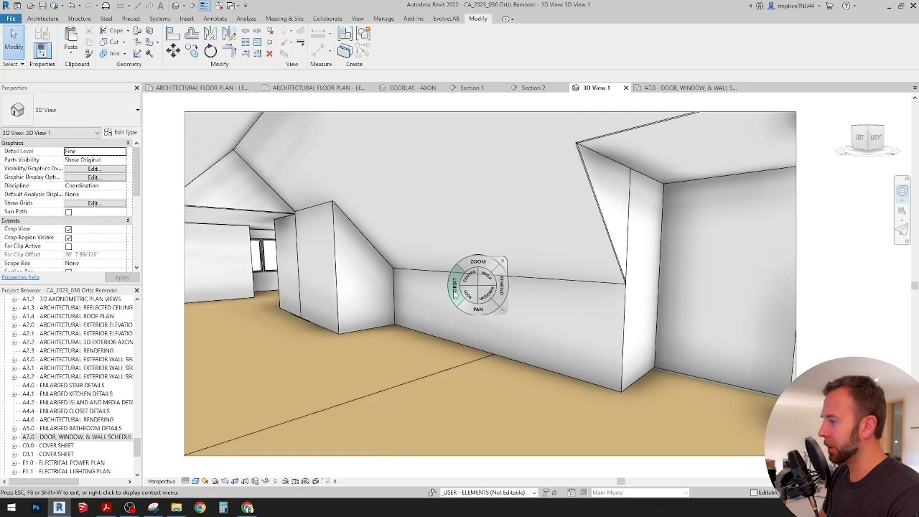
drag(454, 291, 774, 367)
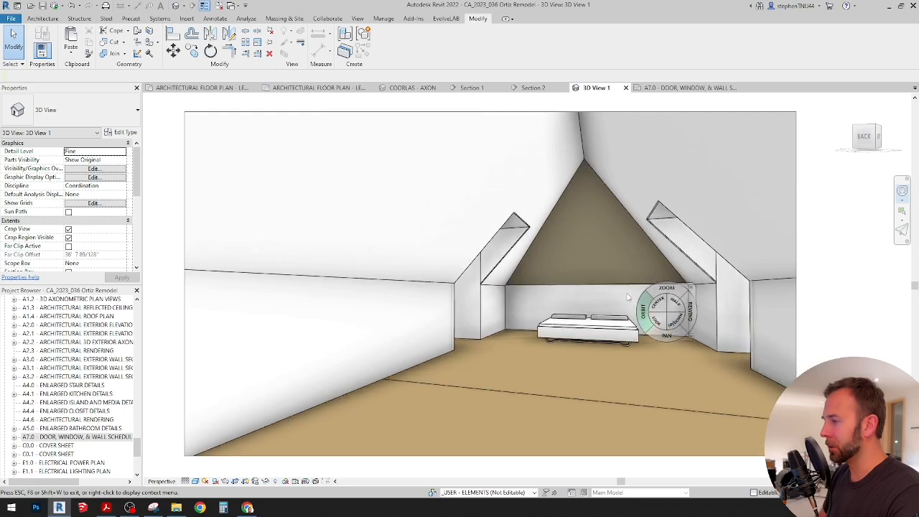
drag(655, 319, 718, 320)
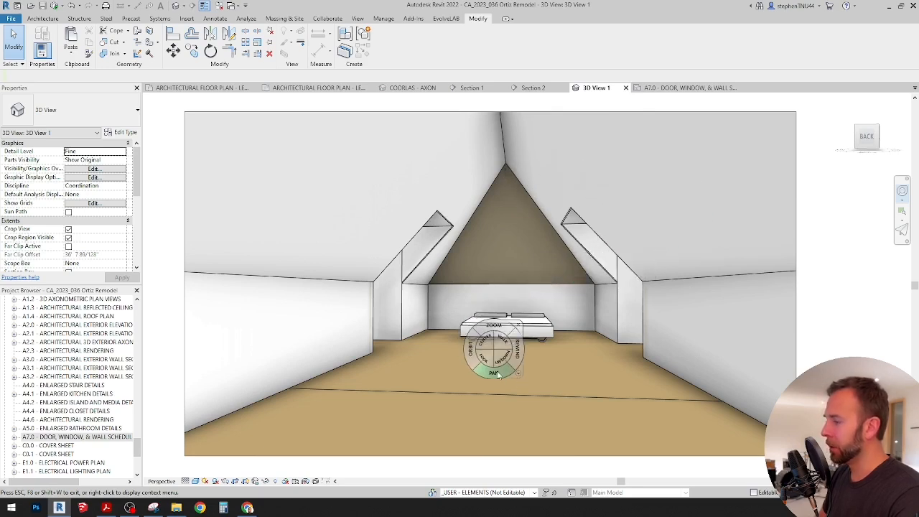
drag(497, 373, 484, 357)
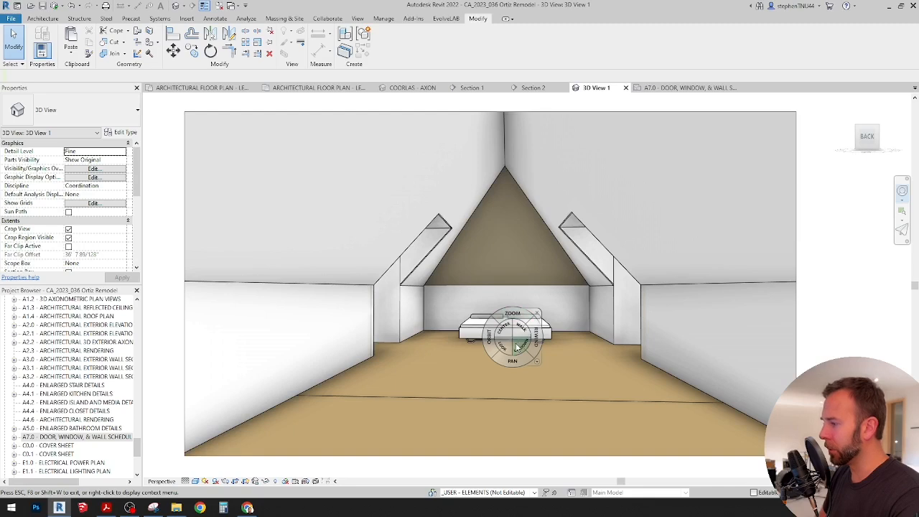
mouse_move(518, 318)
mouse_down()
mouse_move(513, 314)
mouse_move(518, 322)
mouse_up()
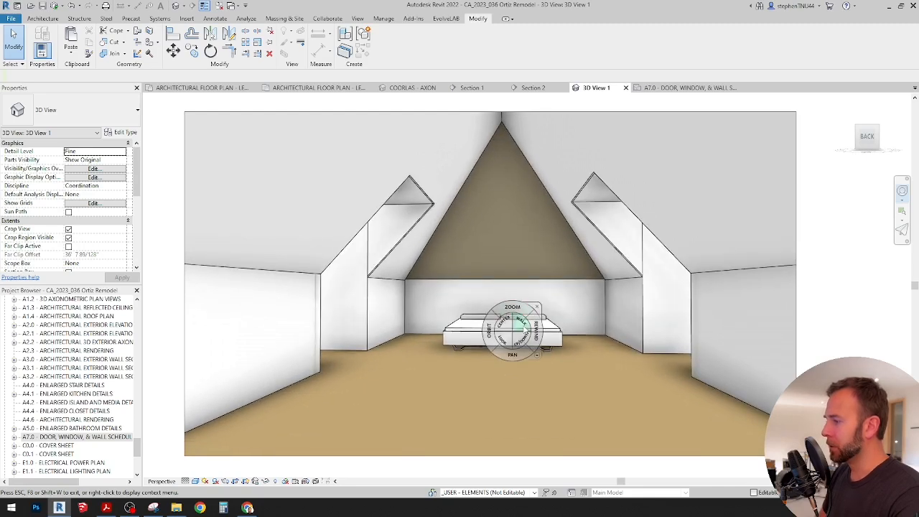
drag(515, 355, 514, 360)
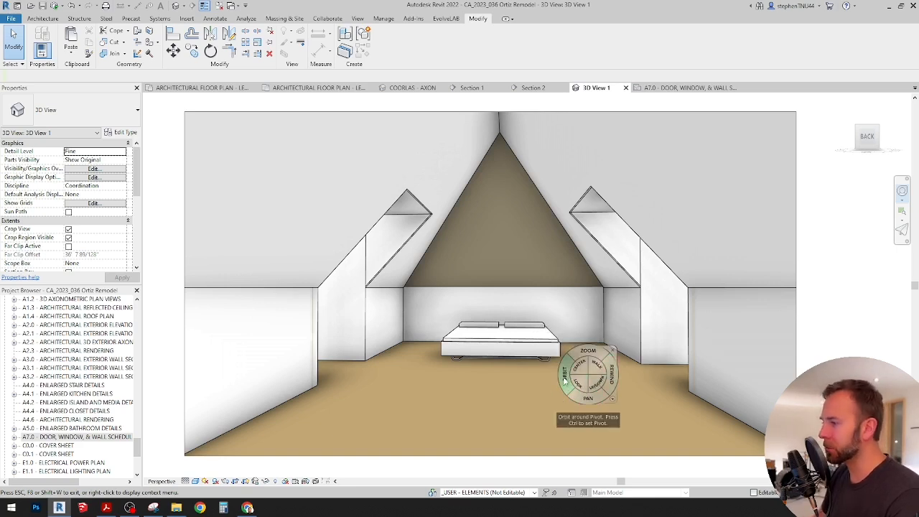
drag(564, 375, 583, 398)
key(Escape)
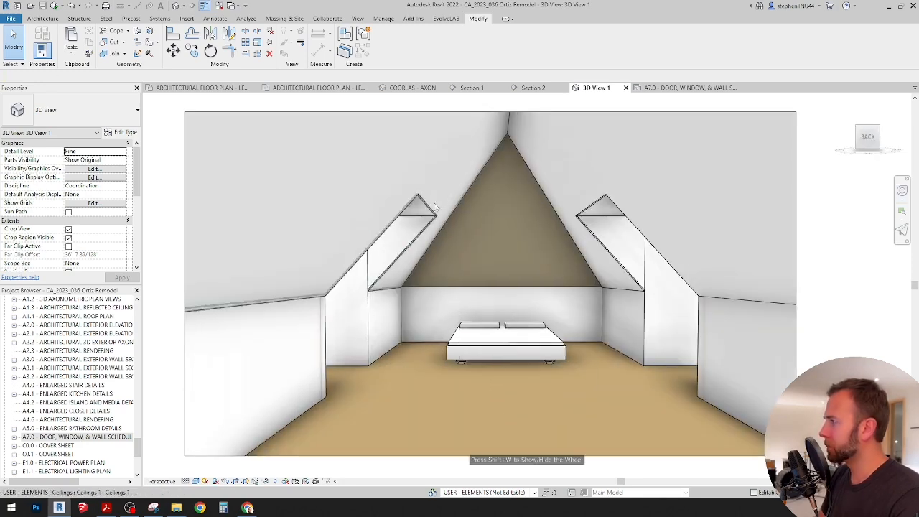
In COORLAS - AXON, pull the section box in to cut lengthwise through the bedroom and bring up the sloped end above the bed
click(421, 88)
shift+middle_drag(495, 296, 646, 261)
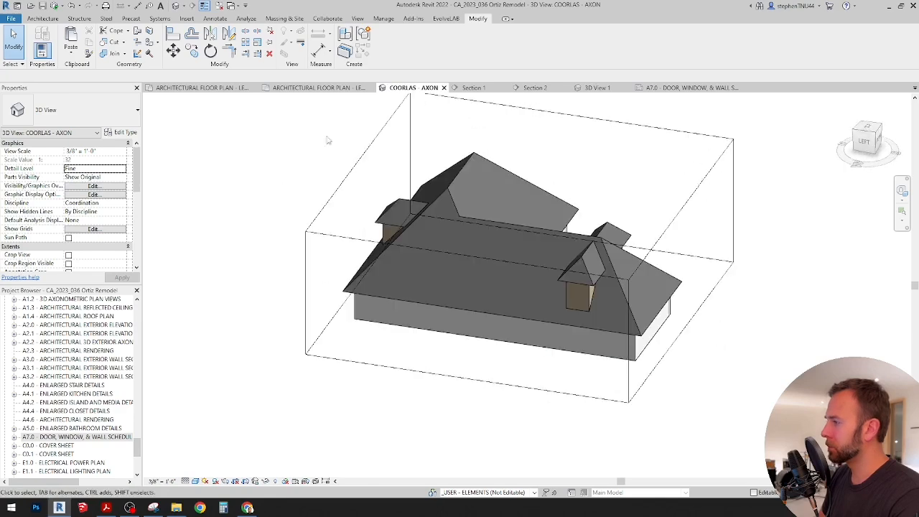
click(365, 156)
shift+middle_drag(543, 238, 388, 243)
drag(353, 240, 479, 254)
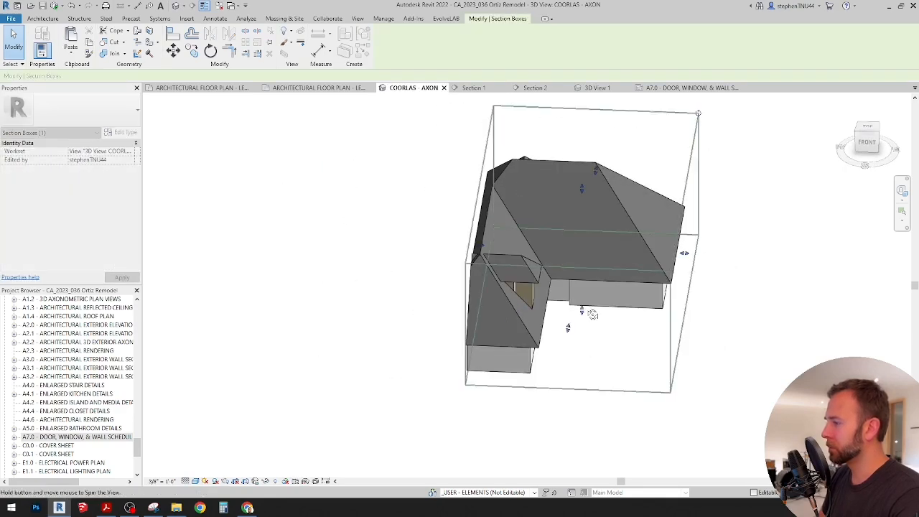
shift+middle_drag(593, 313, 597, 260)
scroll(716, 254, up, 5)
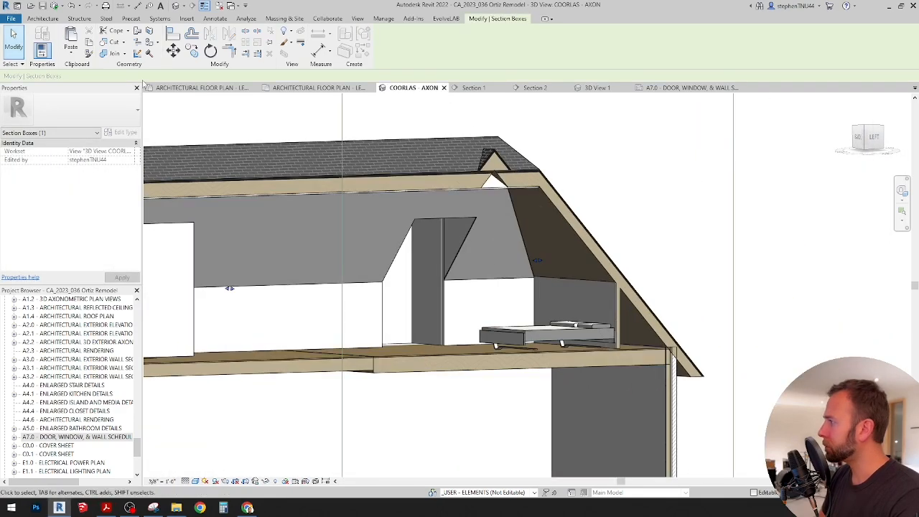
scroll(535, 275, up, 5)
scroll(564, 293, down, 3)
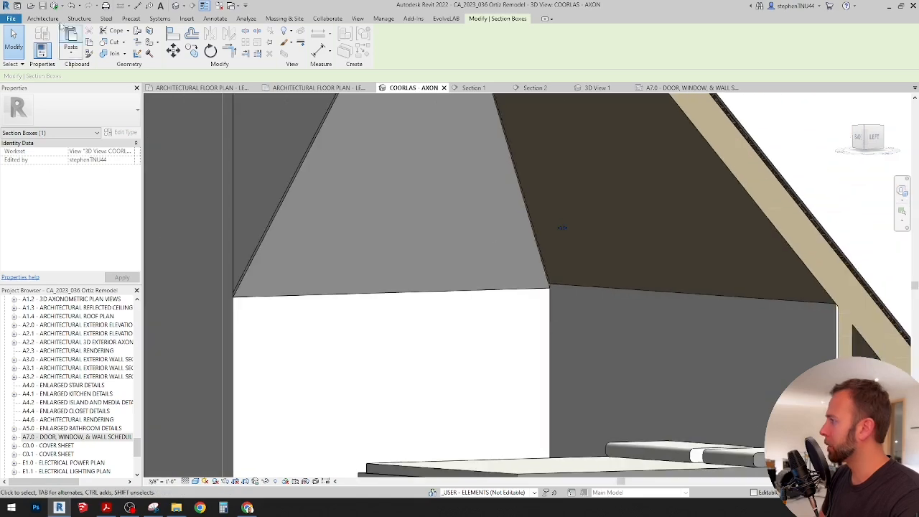
Create a new in-place model in the Ceilings category and accept its name
click(42, 18)
click(112, 52)
click(131, 90)
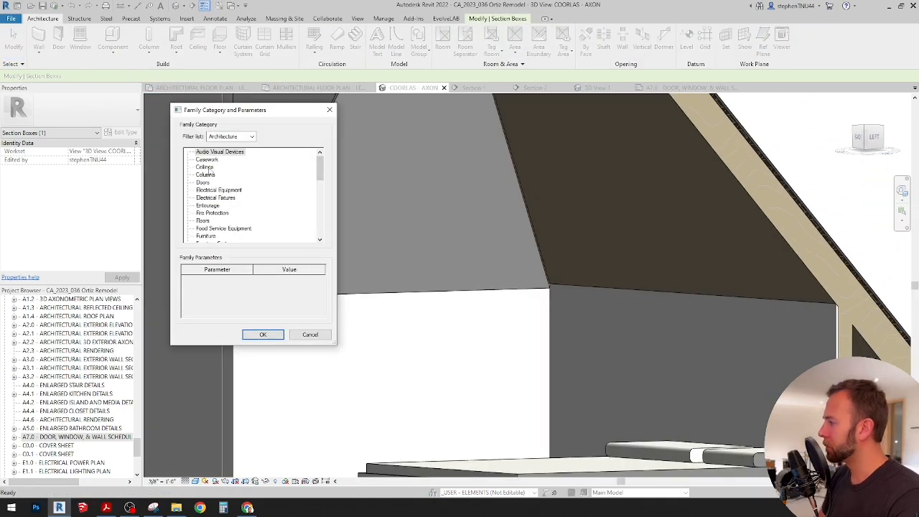
click(262, 335)
click(330, 218)
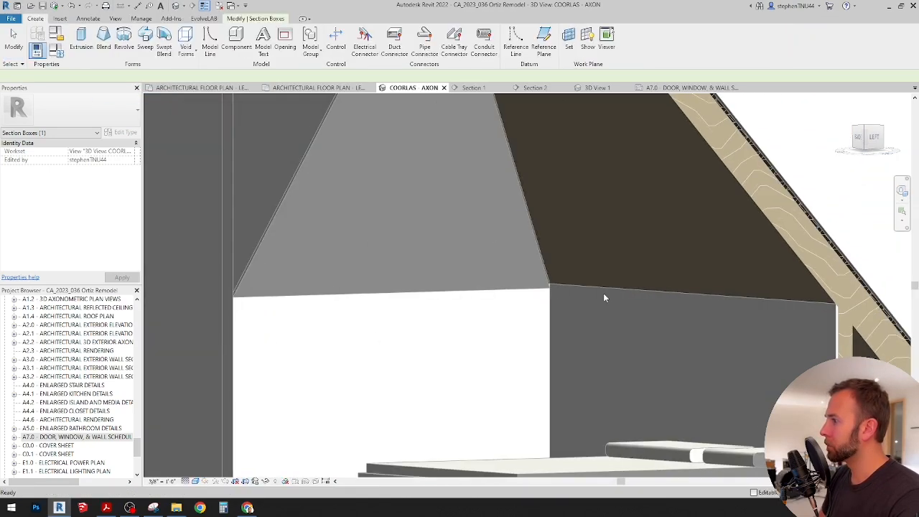
Start an extrusion with the interior side wall's face as work plane and pick the end roof's sloped underside as a sketch line
click(105, 40)
click(414, 44)
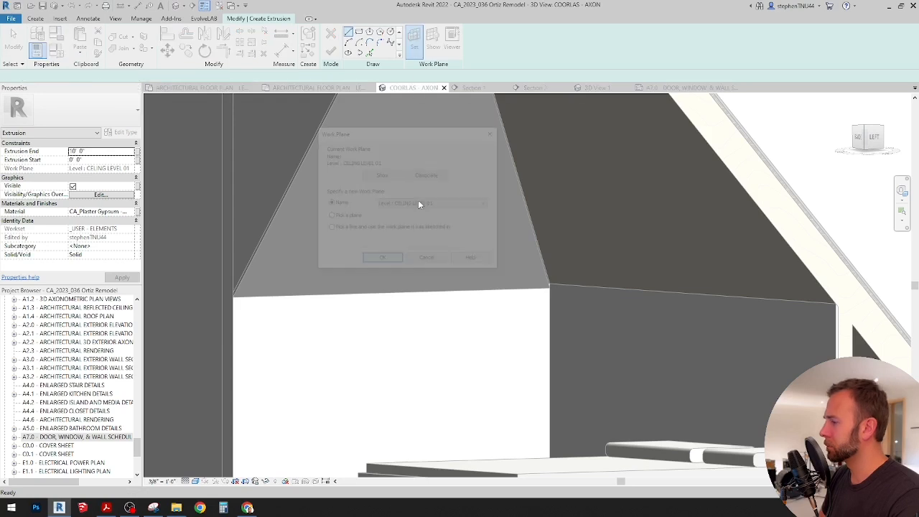
click(377, 259)
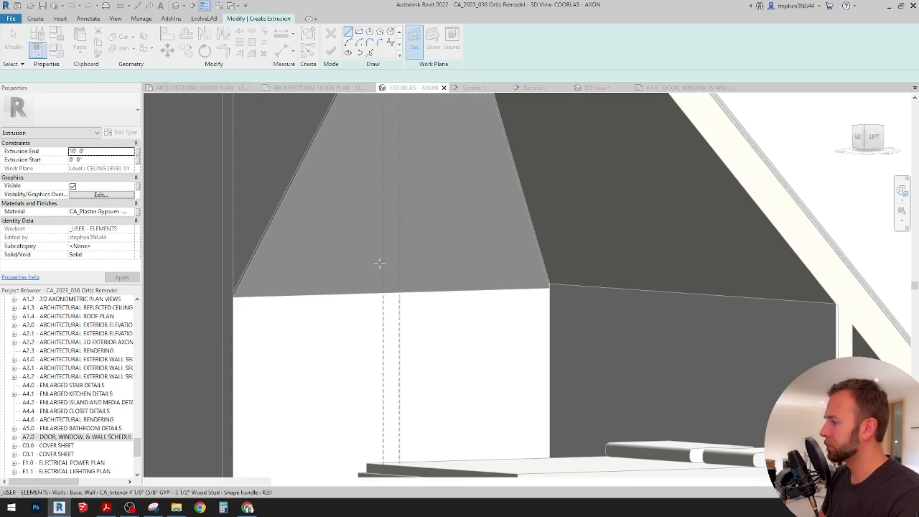
click(233, 318)
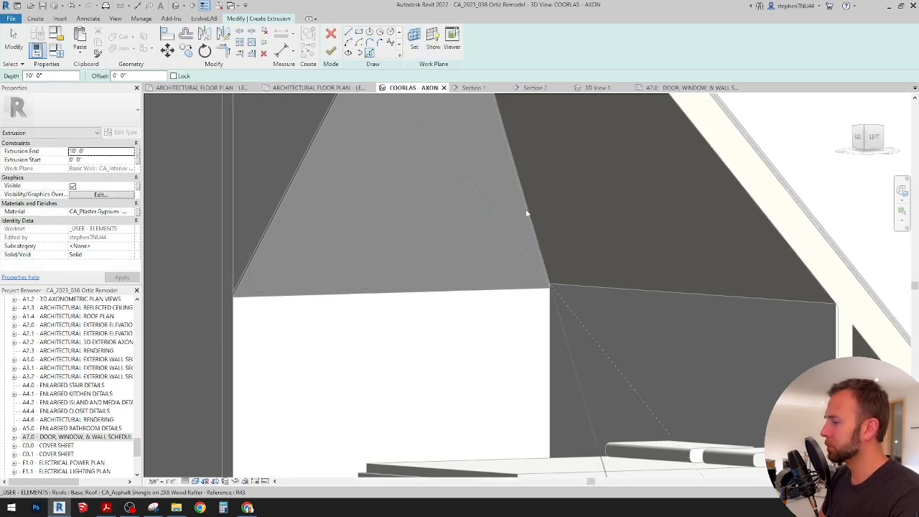
shift+middle_drag(526, 213, 535, 221)
scroll(567, 183, down, 3)
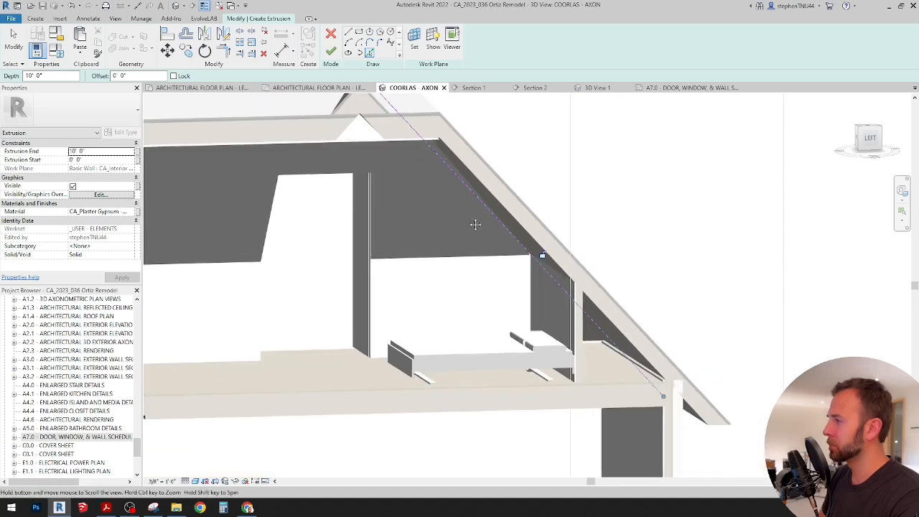
scroll(474, 221, up, 6)
scroll(427, 166, up, 1)
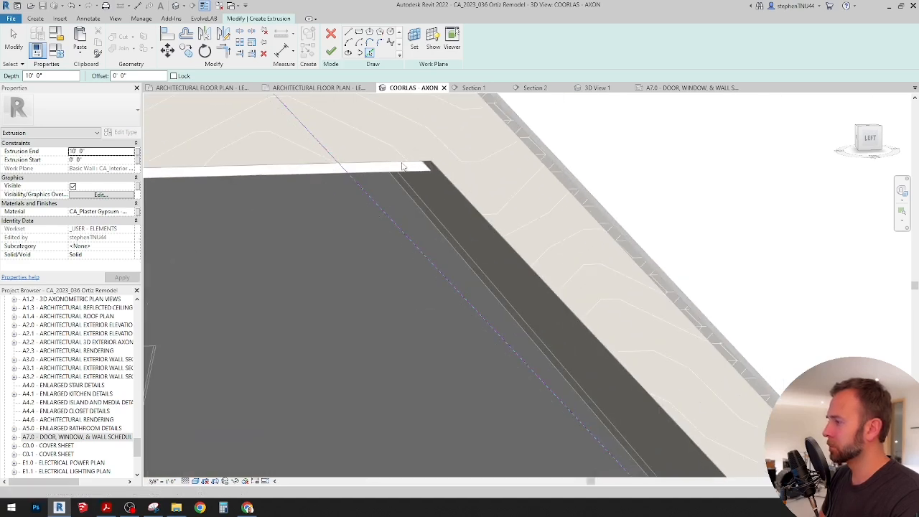
shift+middle_drag(403, 167, 462, 289)
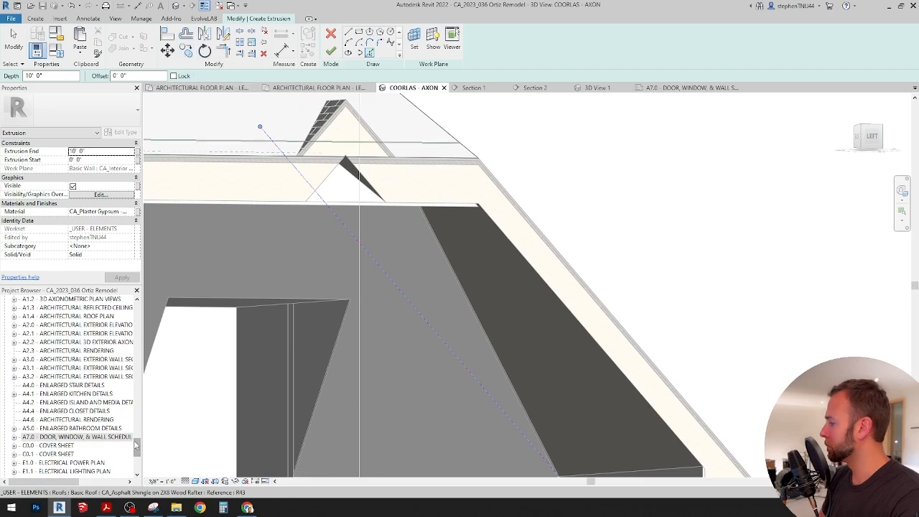
In Section 2, offset a copy of the end roof's underside line by 5/8" and close the two lines' upper ends
click(534, 88)
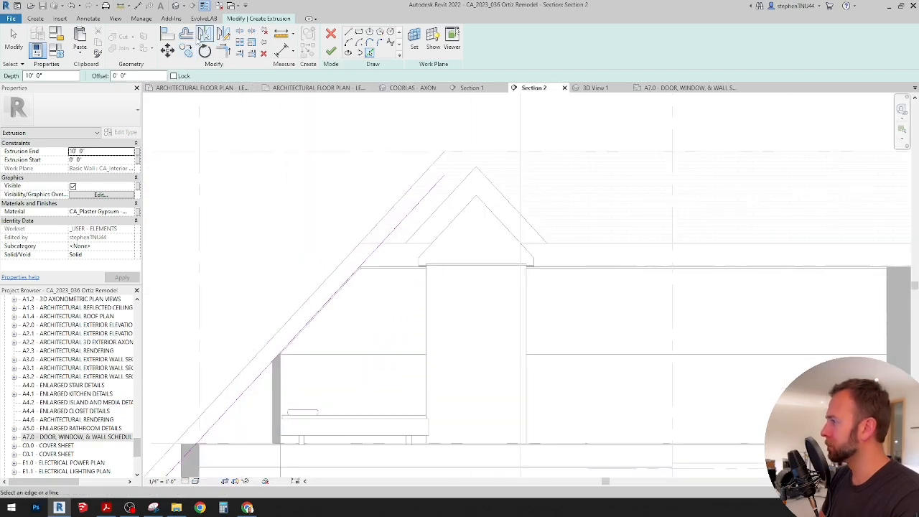
key(o)
key(f)
scroll(434, 185, up, 3)
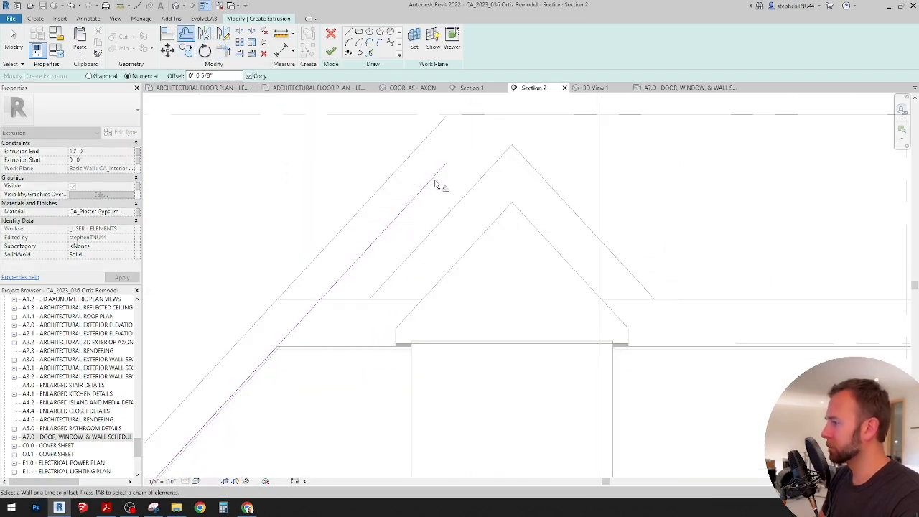
scroll(430, 150, up, 3)
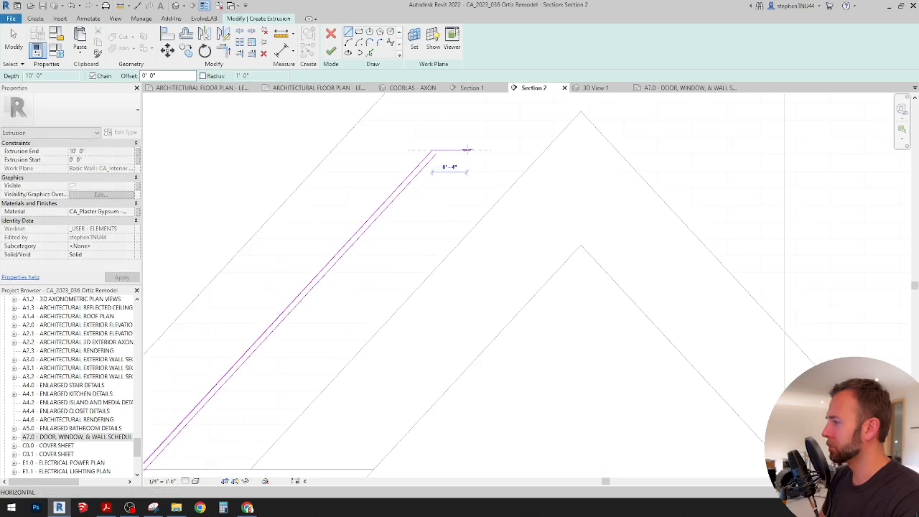
Trim the ceiling profile's lower ends to the inner face of the wall behind the bed and finish the extrusion
scroll(425, 170, down, 4)
key(t)
key(r)
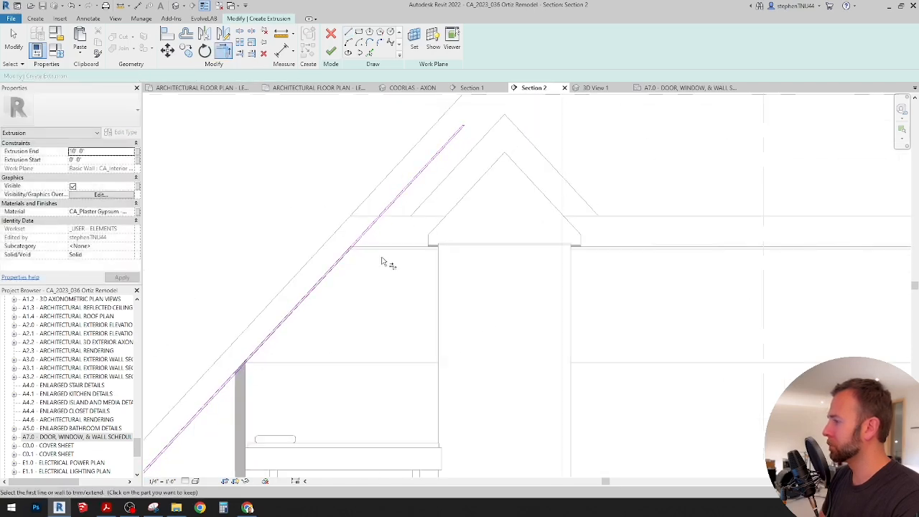
scroll(316, 326, up, 4)
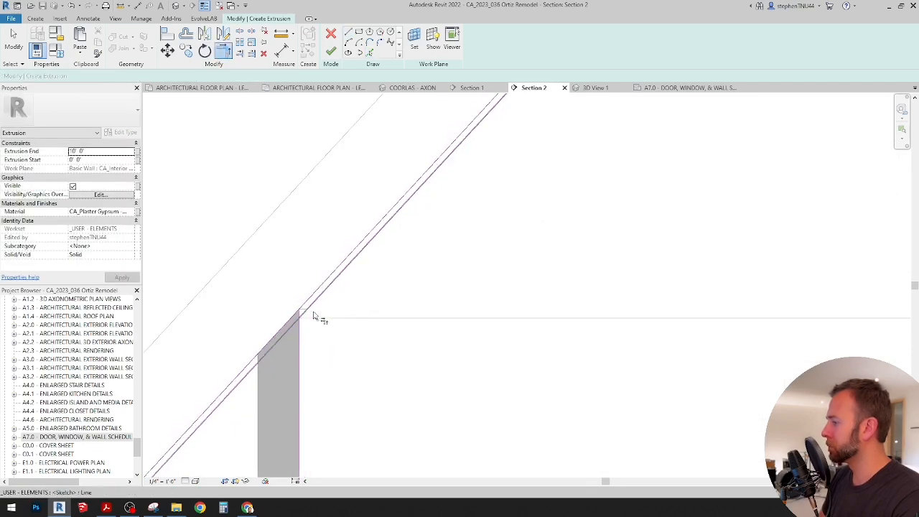
click(300, 300)
click(287, 313)
scroll(289, 314, down, 3)
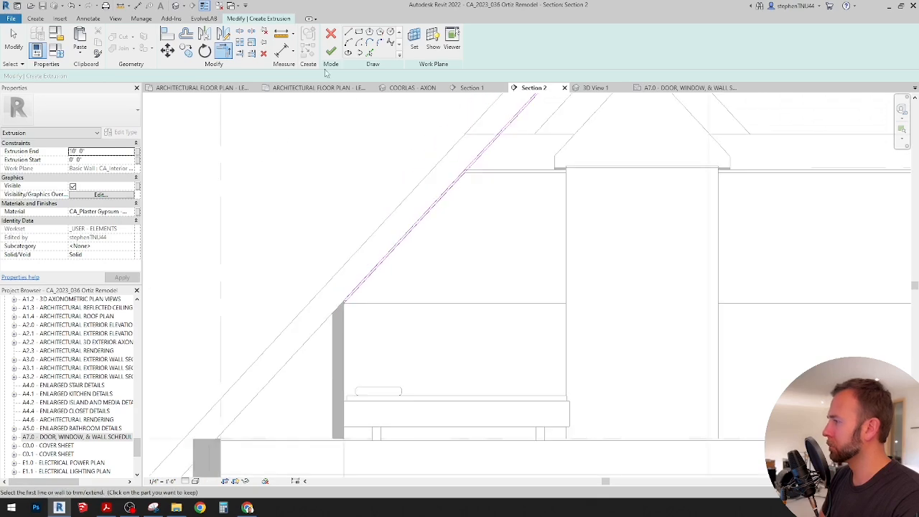
click(330, 51)
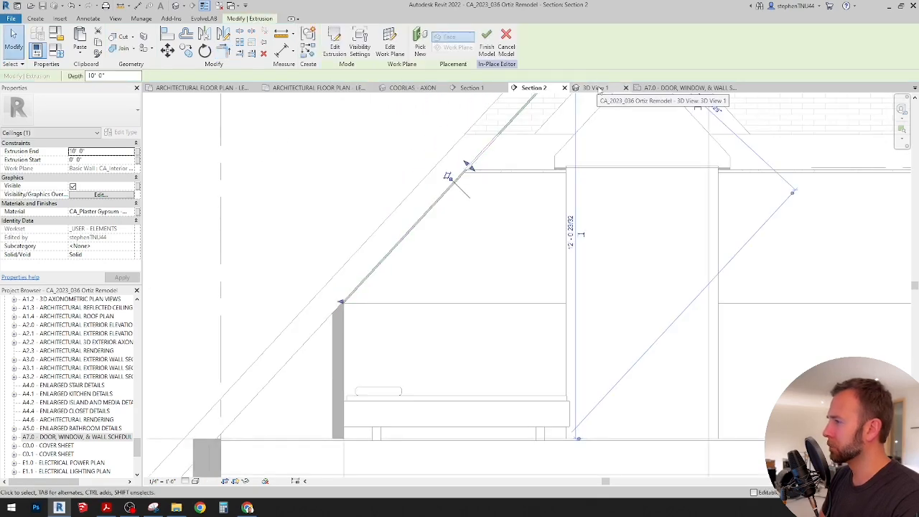
In COORLAS - AXON, bring up the new end ceiling from the room side and start a void extrusion
click(412, 88)
scroll(471, 231, down, 3)
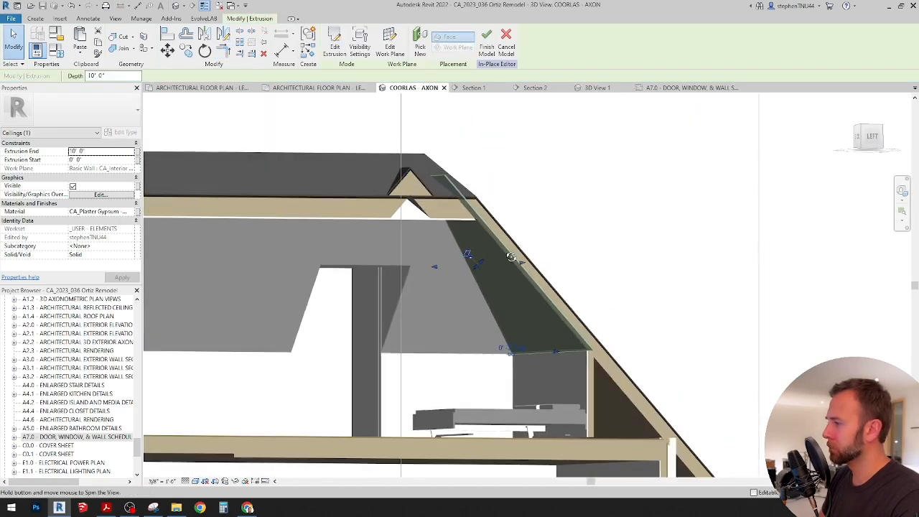
shift+middle_drag(483, 238, 514, 255)
click(598, 206)
shift+middle_drag(598, 205, 567, 238)
click(35, 18)
click(186, 51)
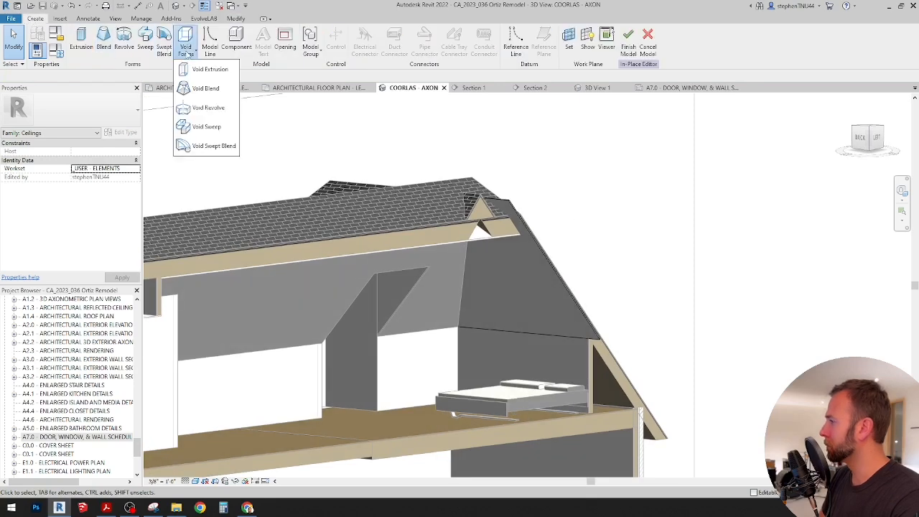
click(208, 70)
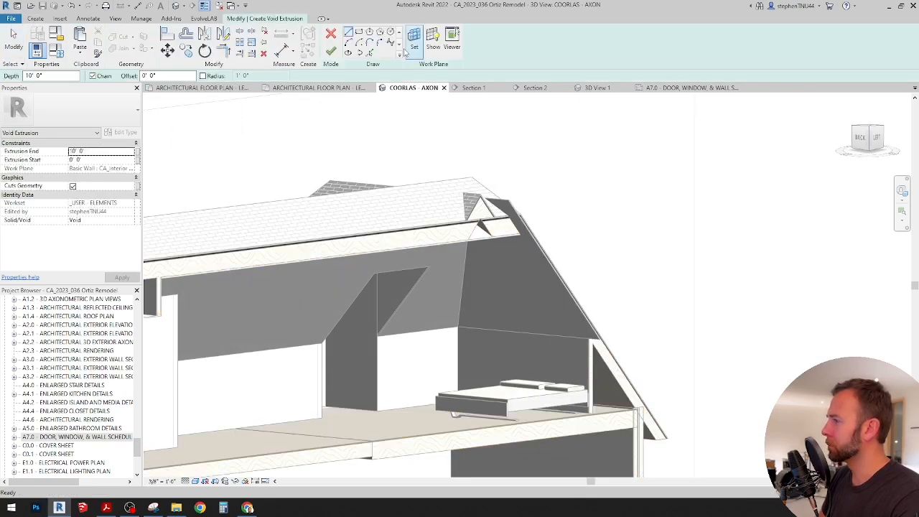
click(414, 40)
click(378, 261)
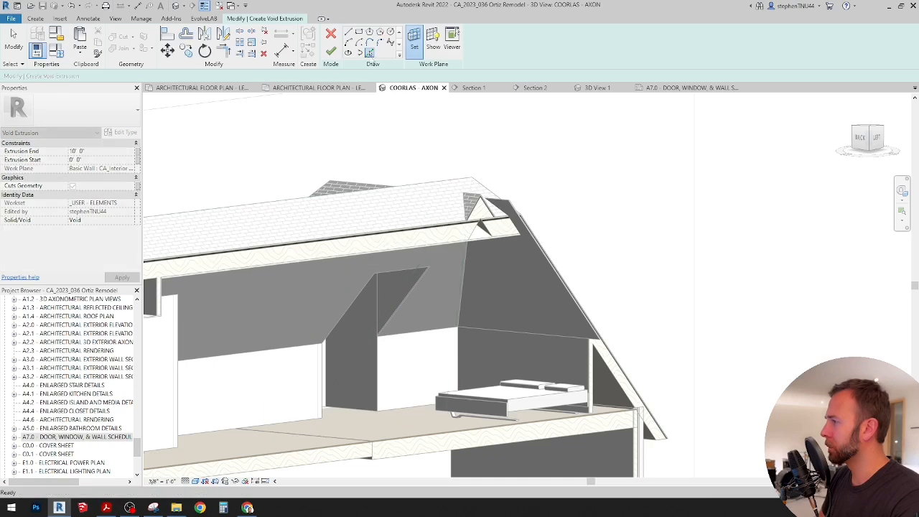
scroll(378, 353, up, 2)
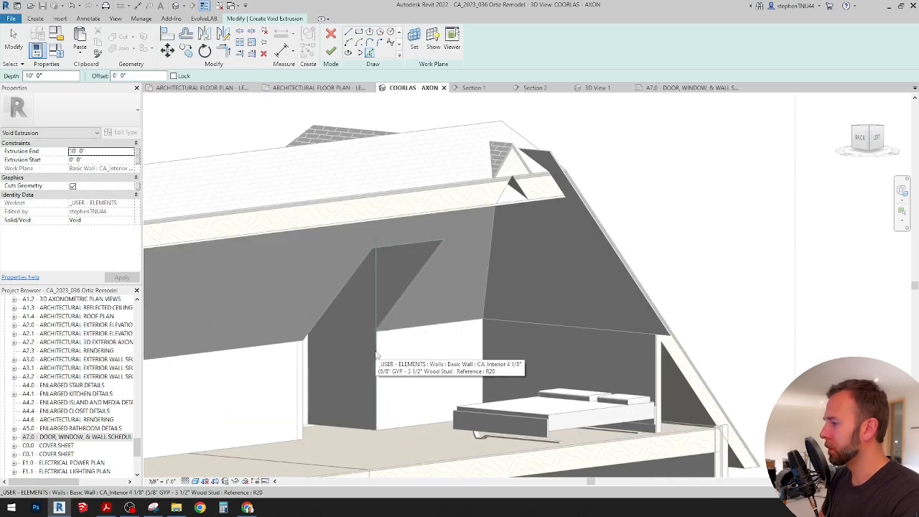
scroll(376, 353, up, 5)
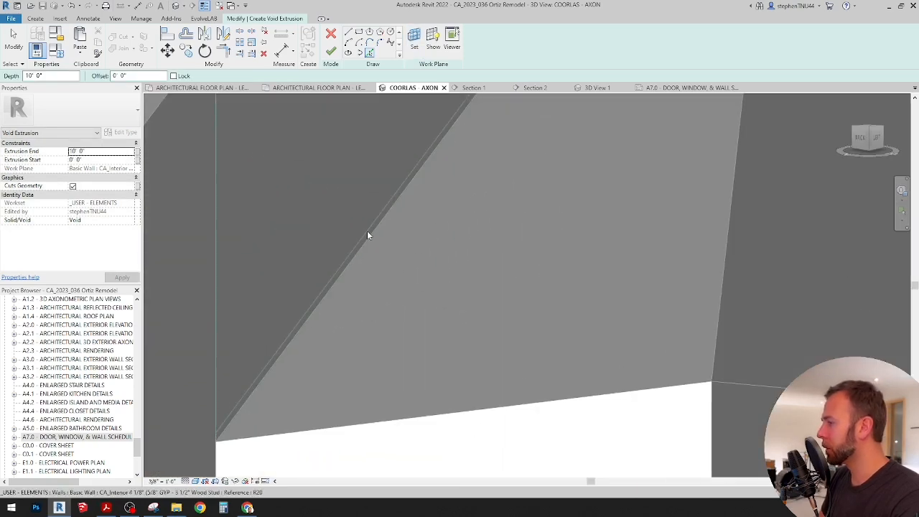
scroll(367, 235, down, 6)
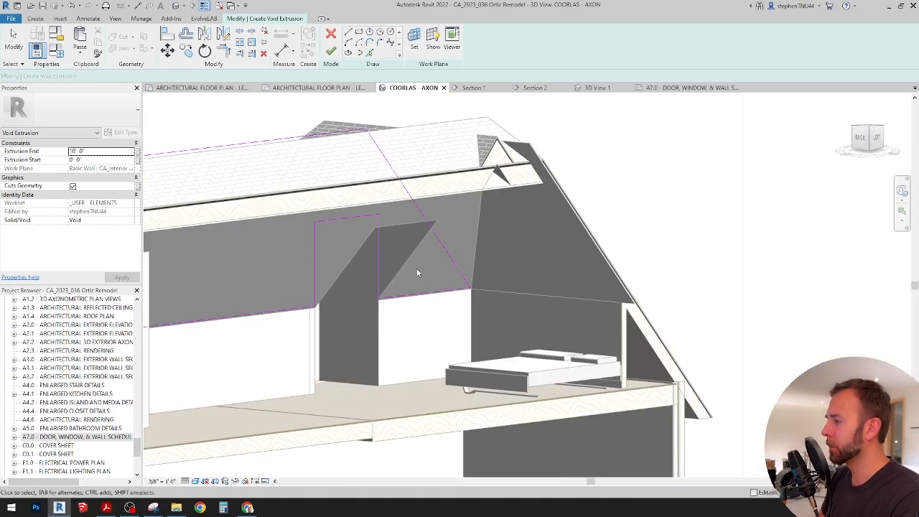
shift+middle_drag(417, 268, 431, 316)
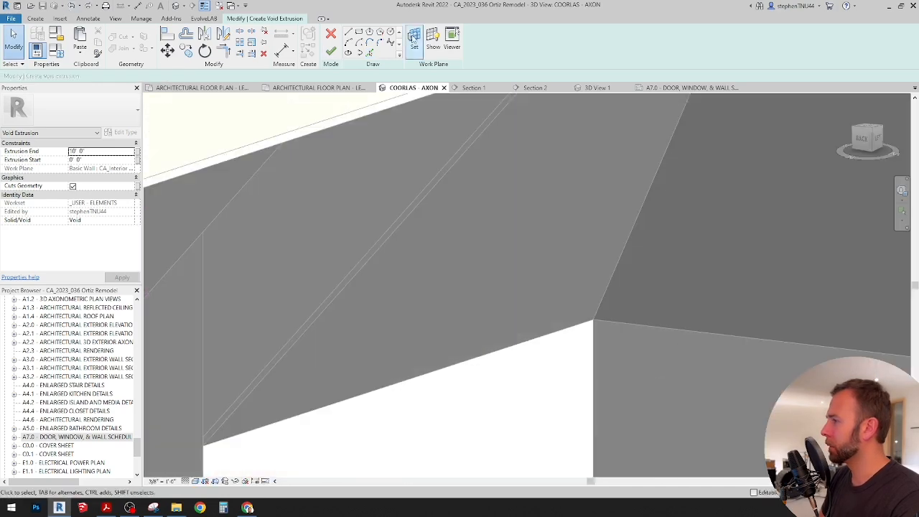
Set the end wall behind the bed as the void's work plane and pick the side ceiling's slope as a sketch line
click(414, 37)
click(382, 260)
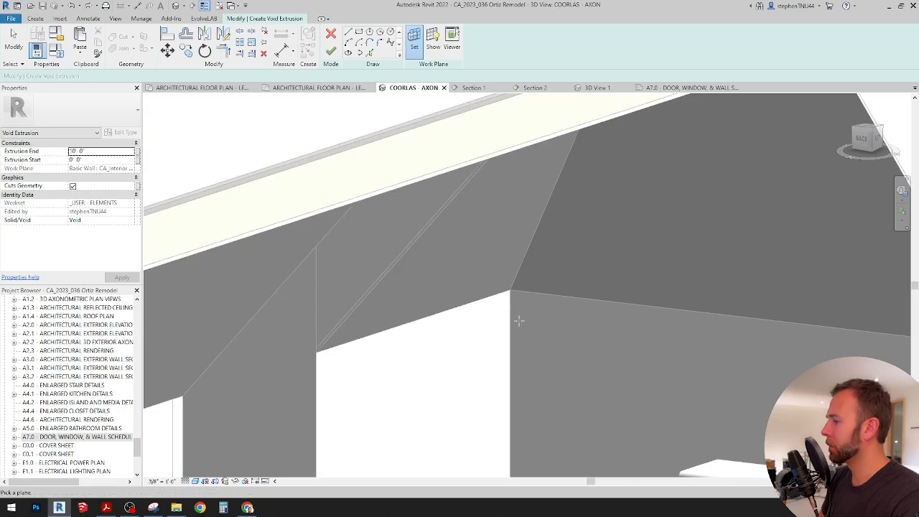
scroll(716, 330, down, 3)
scroll(715, 330, up, 4)
scroll(727, 330, up, 3)
click(728, 328)
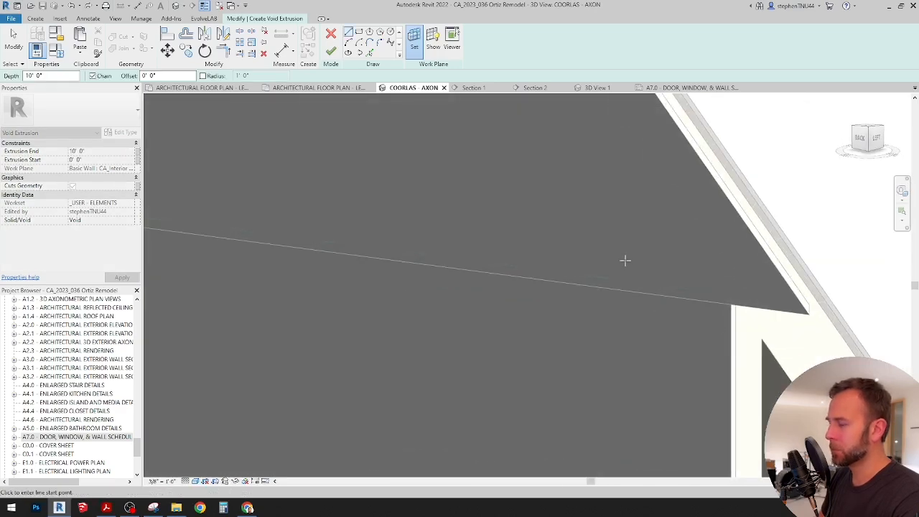
scroll(625, 261, down, 5)
click(370, 52)
scroll(313, 226, up, 3)
scroll(313, 228, up, 2)
click(330, 222)
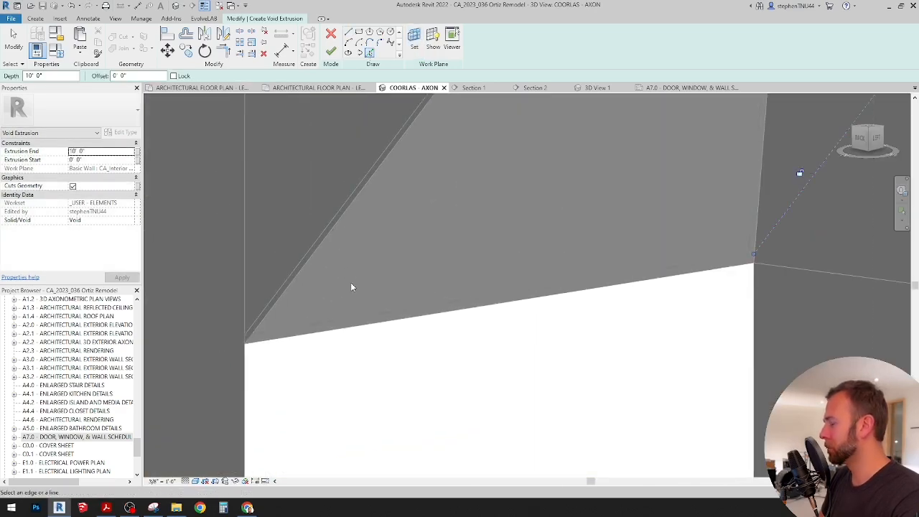
Mirror the sloped sketch line about a vertical axis drawn through its upper end to form a peak
scroll(350, 285, down, 6)
shift+middle_drag(395, 285, 459, 319)
key(Escape)
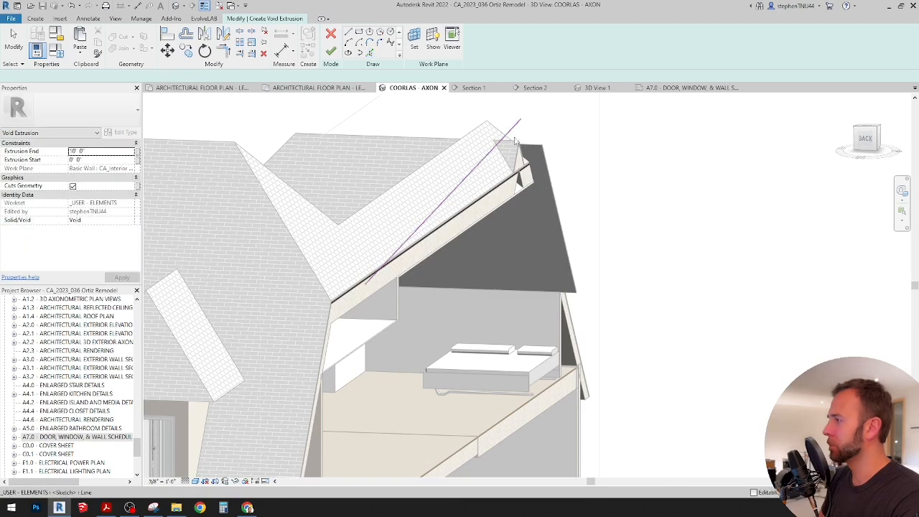
click(484, 160)
middle_drag(484, 160, 457, 228)
key(d)
key(m)
click(494, 185)
click(494, 162)
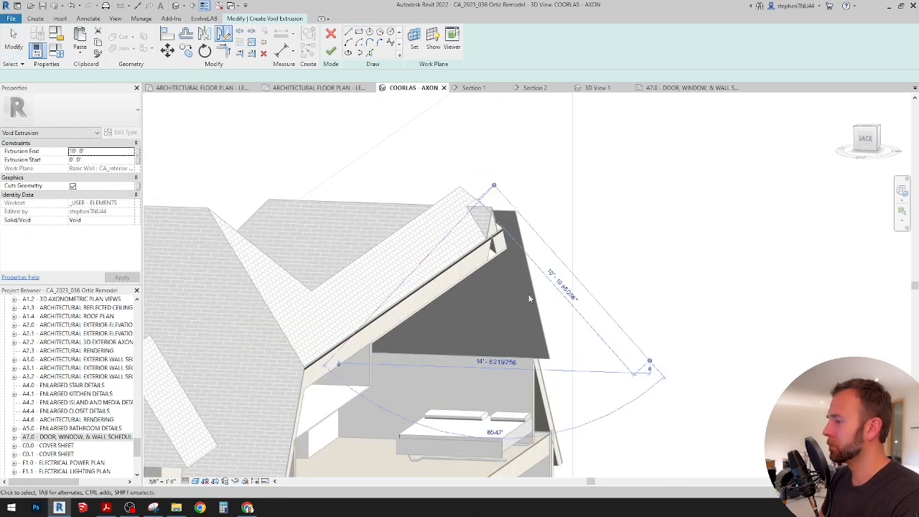
key(Escape)
Pick the vertical line at the end wall's corner and mirror it about the peak to the opposite side of the sketch
mouse_move(529, 297)
shift+middle_down()
mouse_move(494, 319)
mouse_move(533, 304)
mouse_move(440, 348)
shift+middle_up()
click(370, 54)
scroll(305, 332, up, 5)
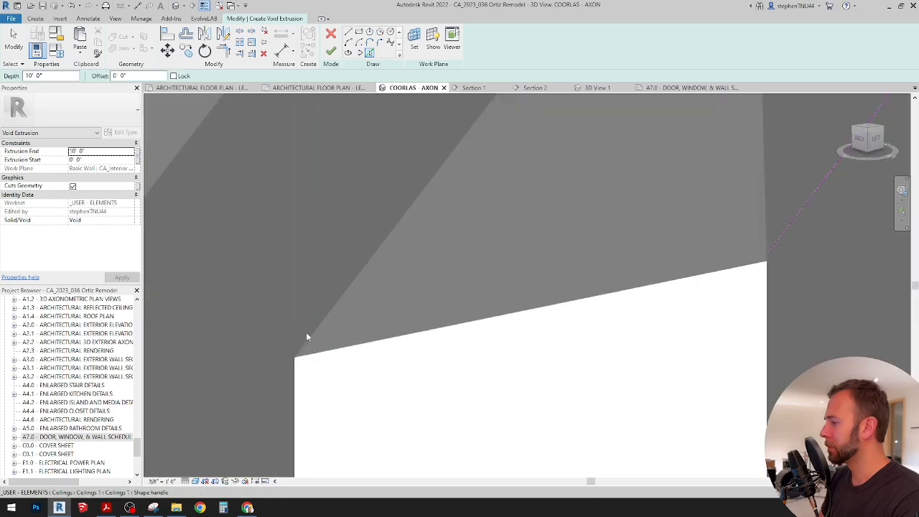
scroll(347, 330, down, 3)
scroll(347, 329, down, 4)
key(Escape)
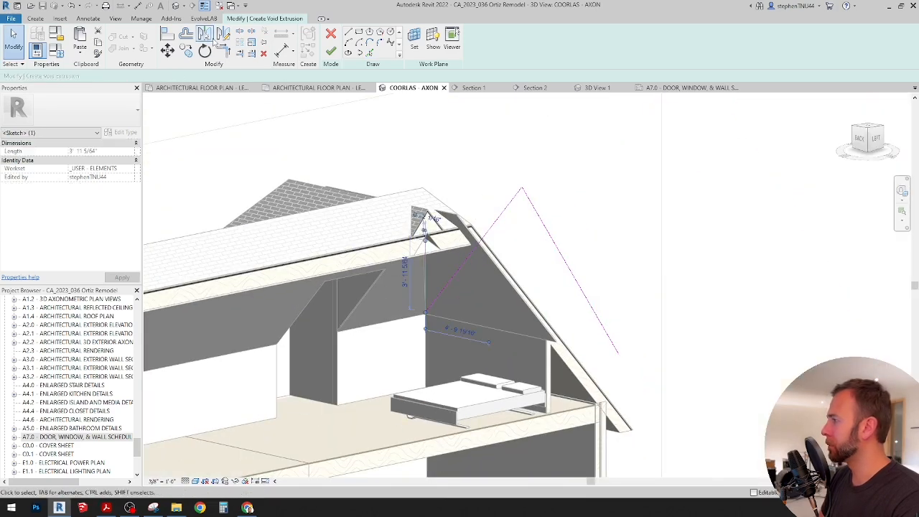
scroll(524, 183, up, 5)
click(519, 192)
click(521, 174)
scroll(521, 171, down, 5)
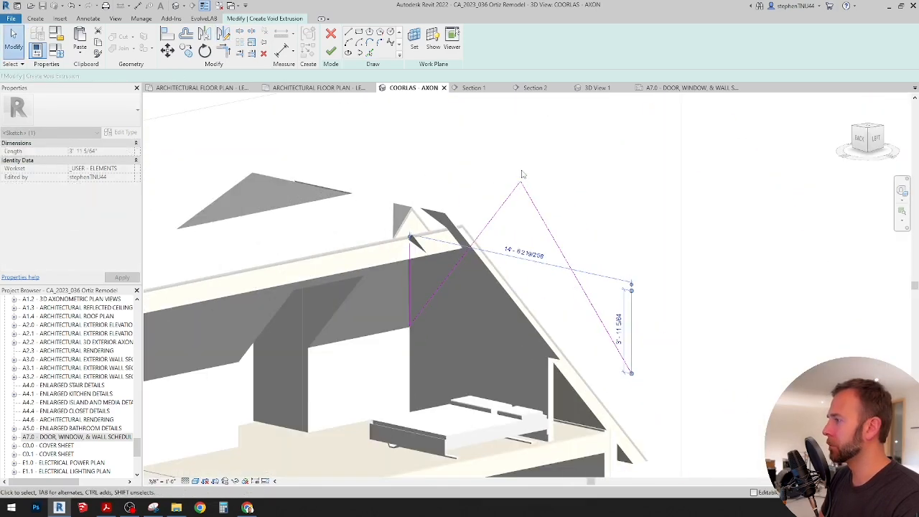
Draw a closing line above the peak, trim it with both vertical sides and finish the void sketch
click(348, 33)
click(524, 124)
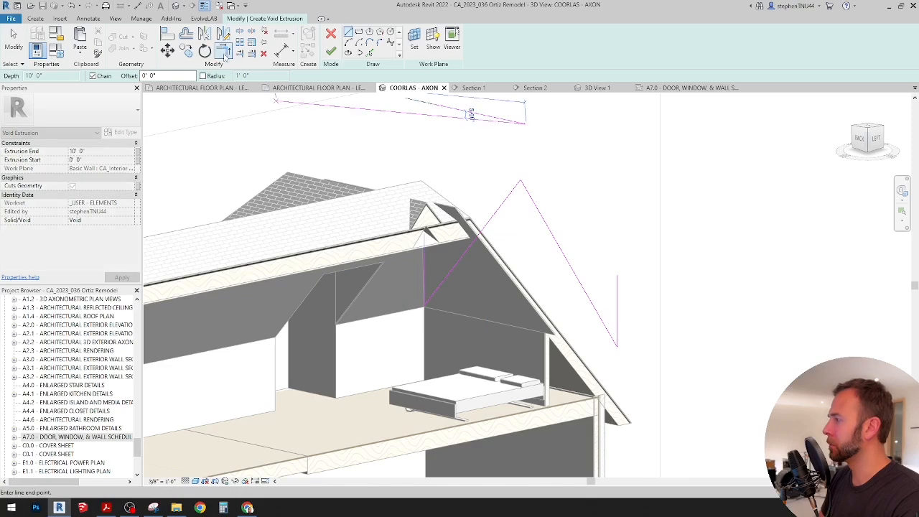
key(Escape)
key(Escape)
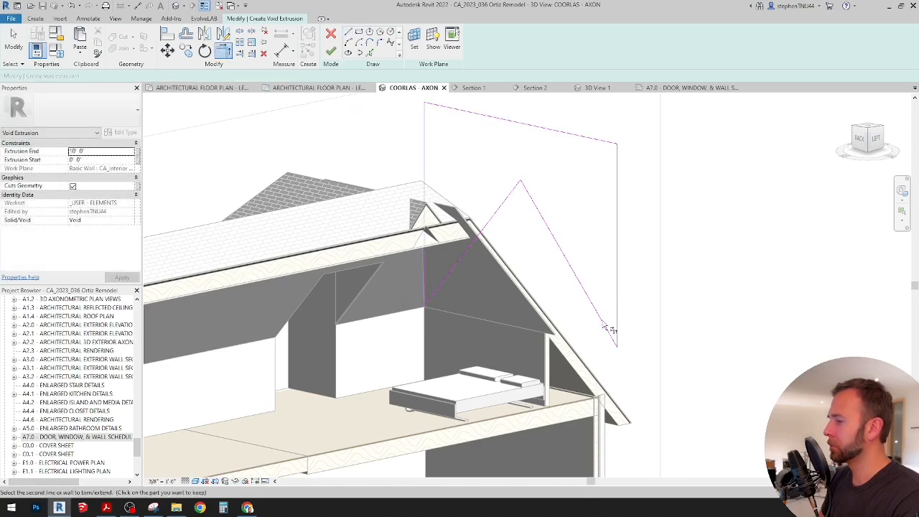
click(330, 51)
Stretch the void extrusion toward the room so that it passes through the end ceiling
shift+middle_drag(410, 304, 495, 228)
drag(499, 225, 332, 251)
click(728, 403)
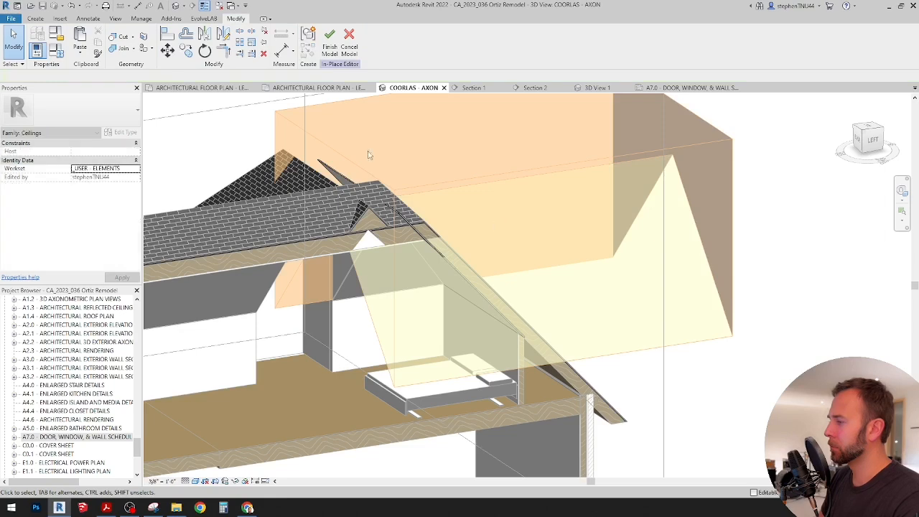
shift+middle_drag(297, 201, 381, 195)
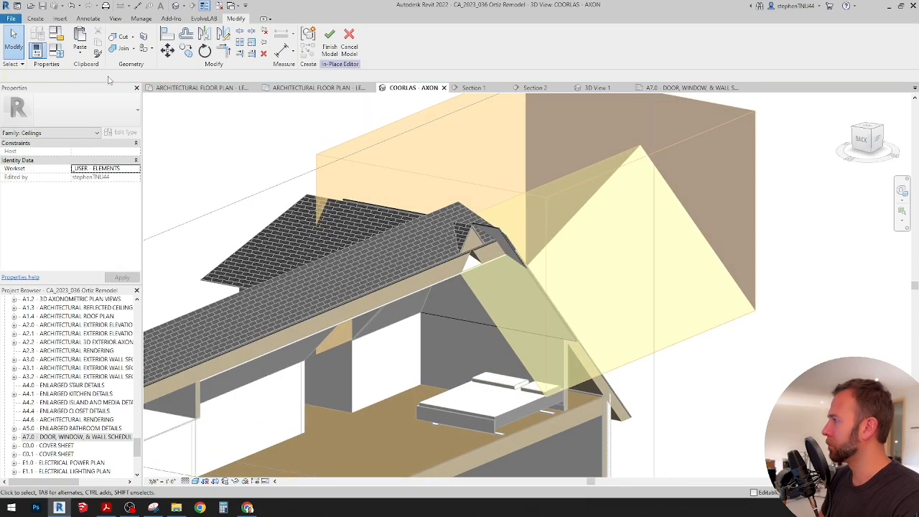
Cut the end ceiling with the void, finish the in-place model and check the sectioned bedroom from the side
click(478, 227)
click(363, 166)
shift+middle_drag(613, 318, 528, 155)
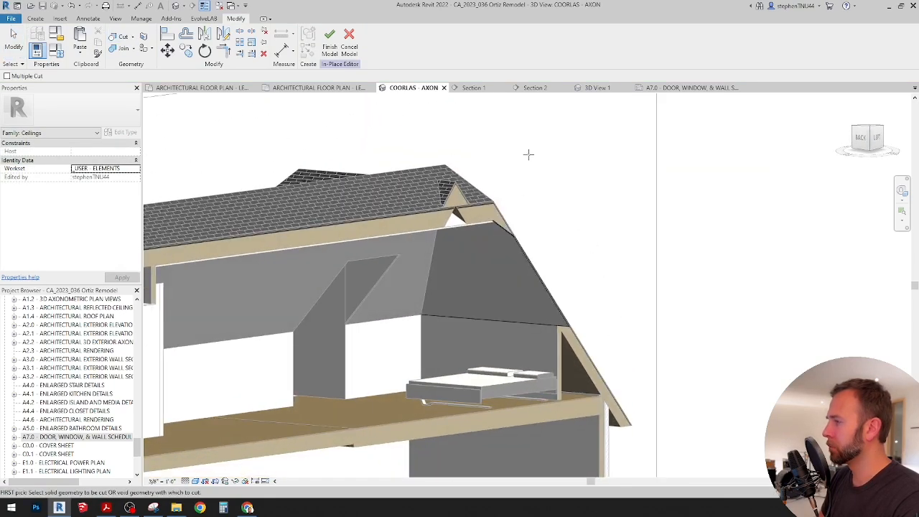
click(330, 48)
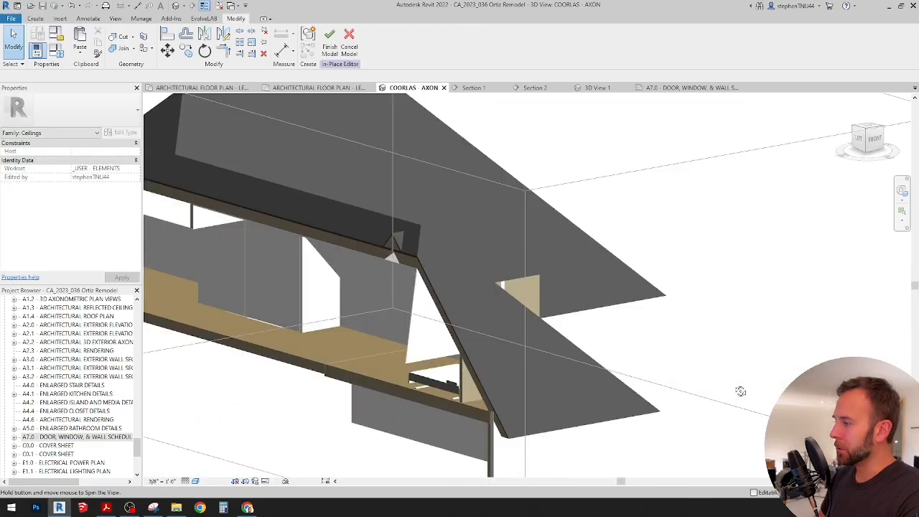
shift+middle_drag(740, 390, 595, 287)
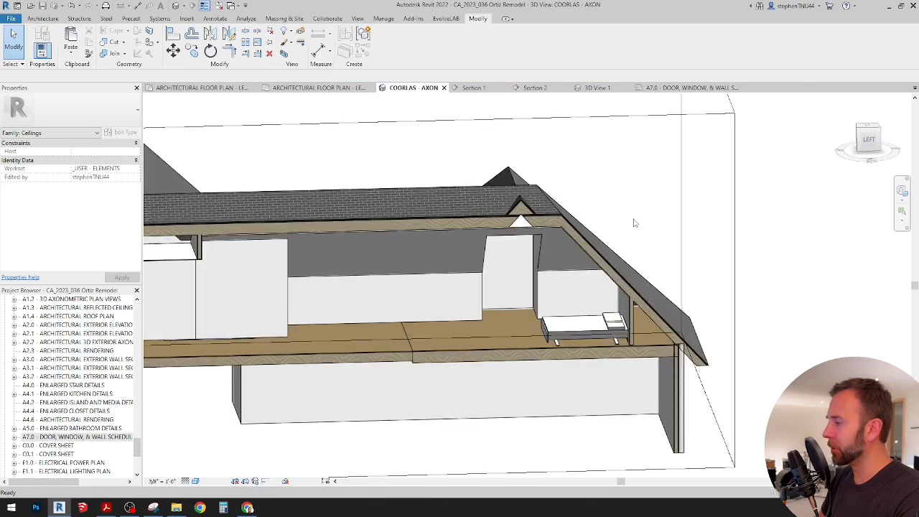
middle_drag(636, 241, 731, 232)
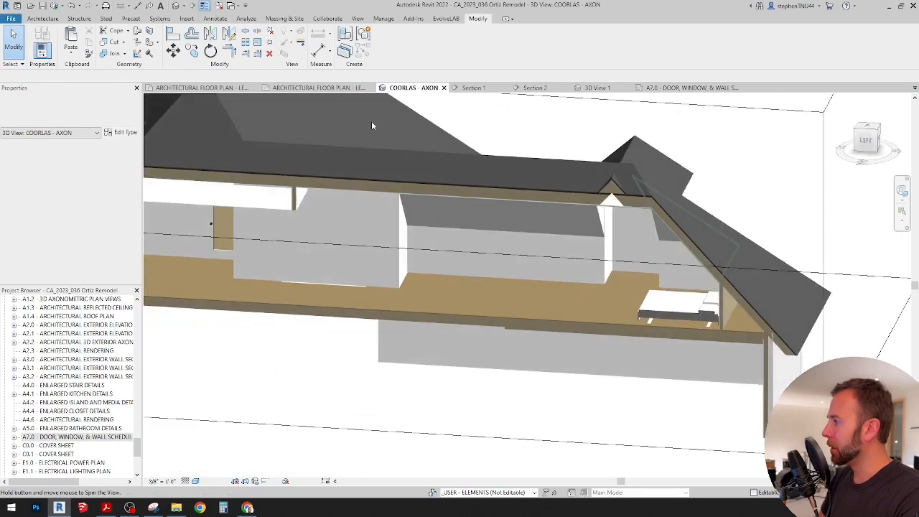
Start an architectural floor on the Level 02 plan with type CA_Flooring - Oak - Lightest and a height offset of 0'
click(314, 87)
scroll(536, 261, down, 2)
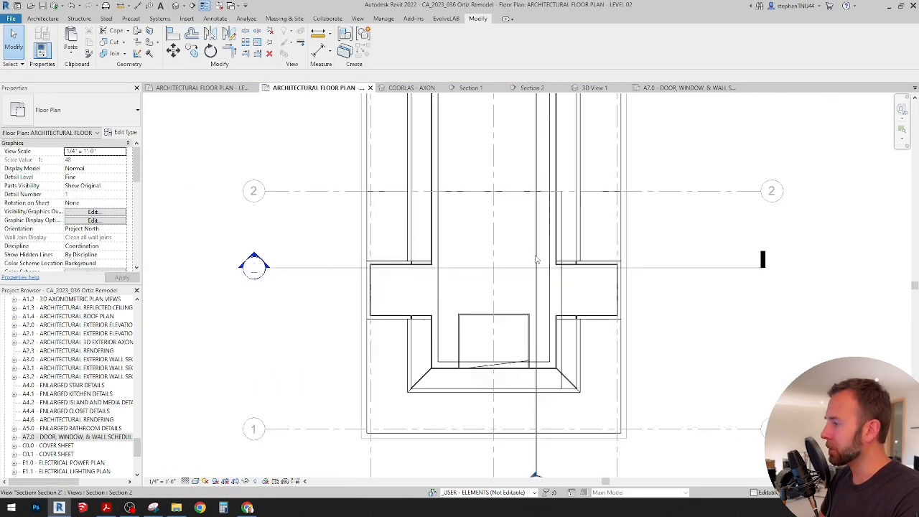
middle_drag(538, 260, 536, 370)
middle_drag(466, 174, 473, 379)
click(46, 19)
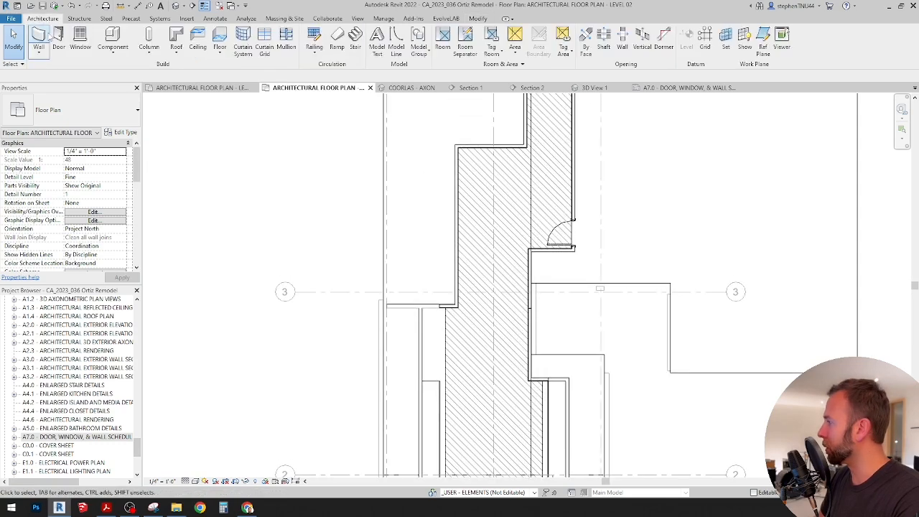
click(220, 54)
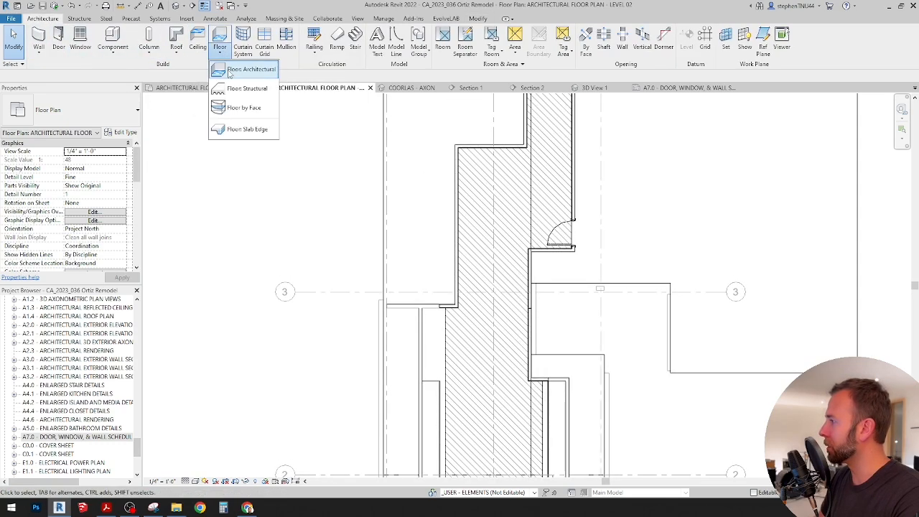
click(237, 67)
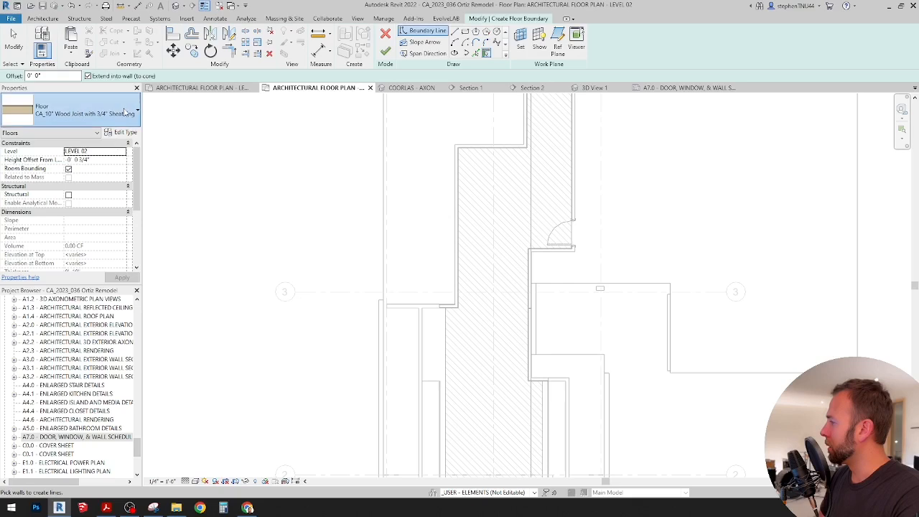
click(114, 114)
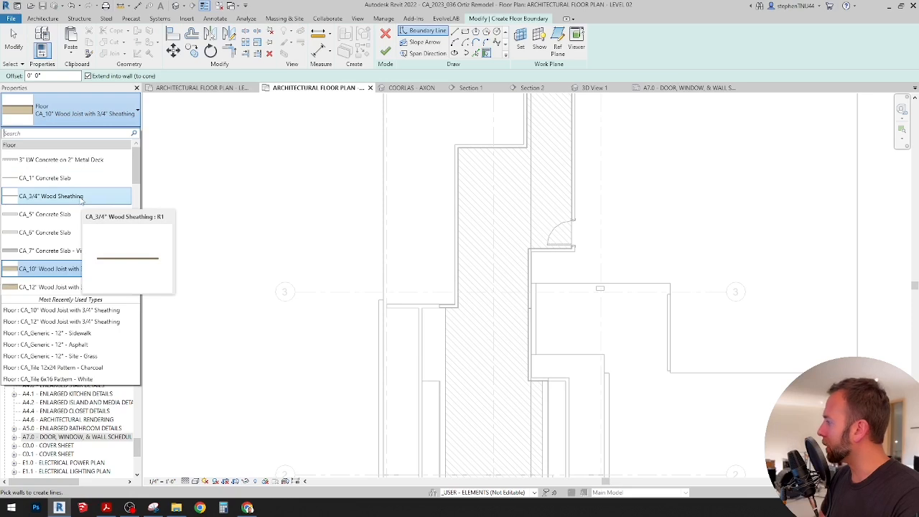
scroll(88, 212, down, 2)
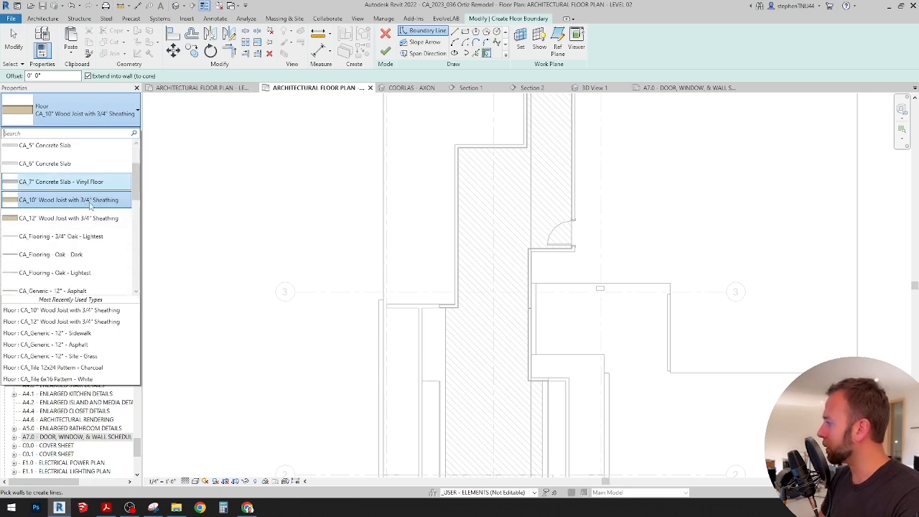
click(78, 250)
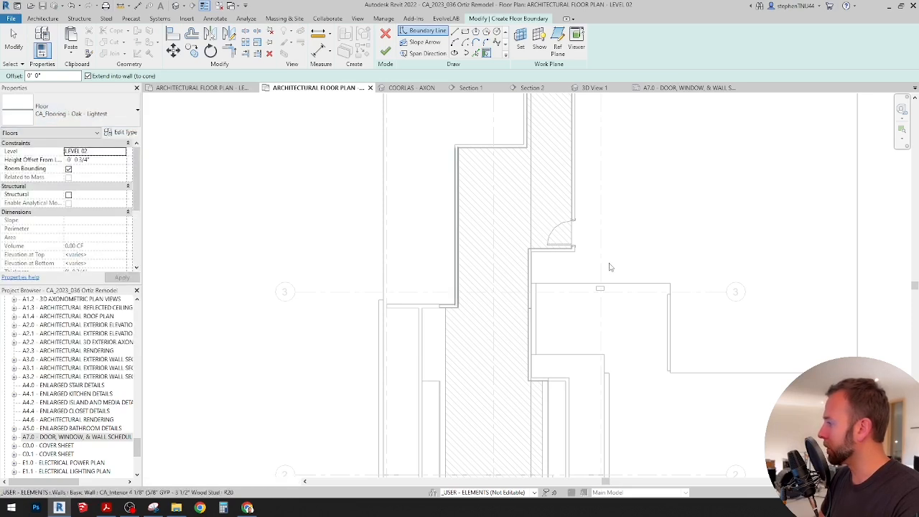
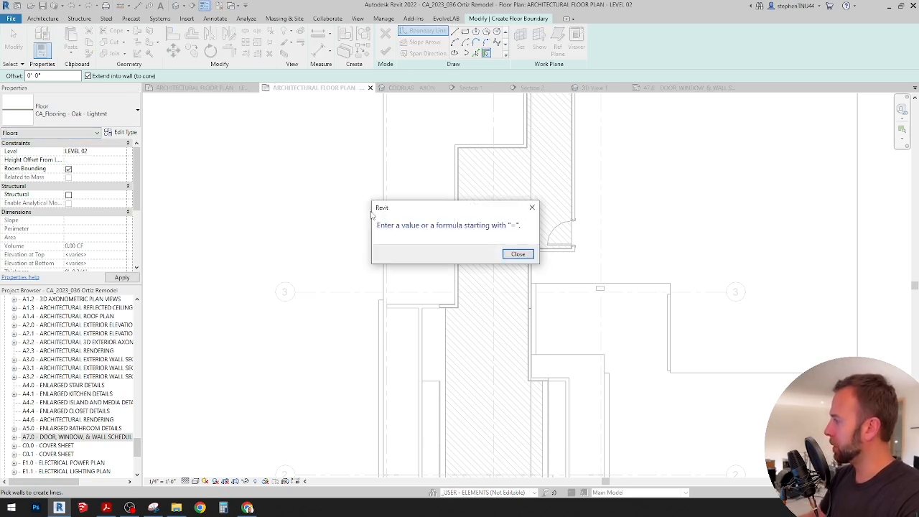
click(517, 253)
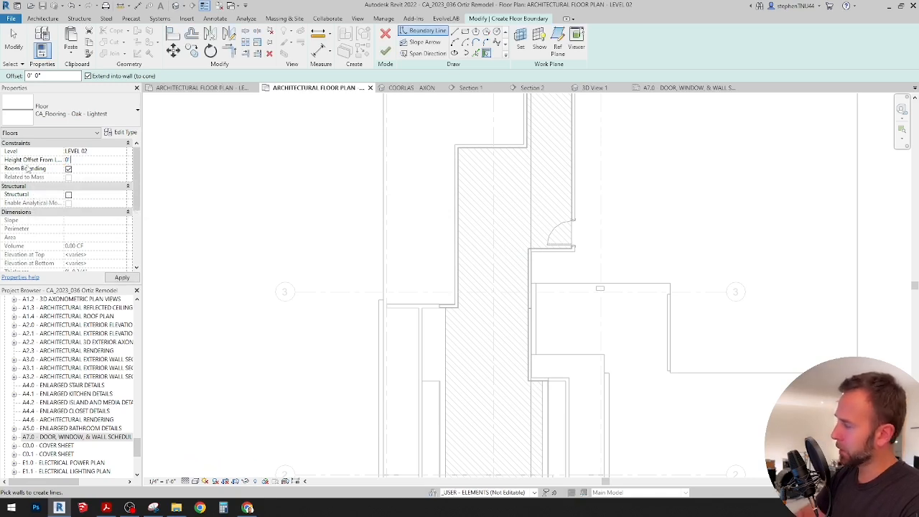
Pick the wall core lines along the three sides of the left dormer recess as floor boundary
click(475, 54)
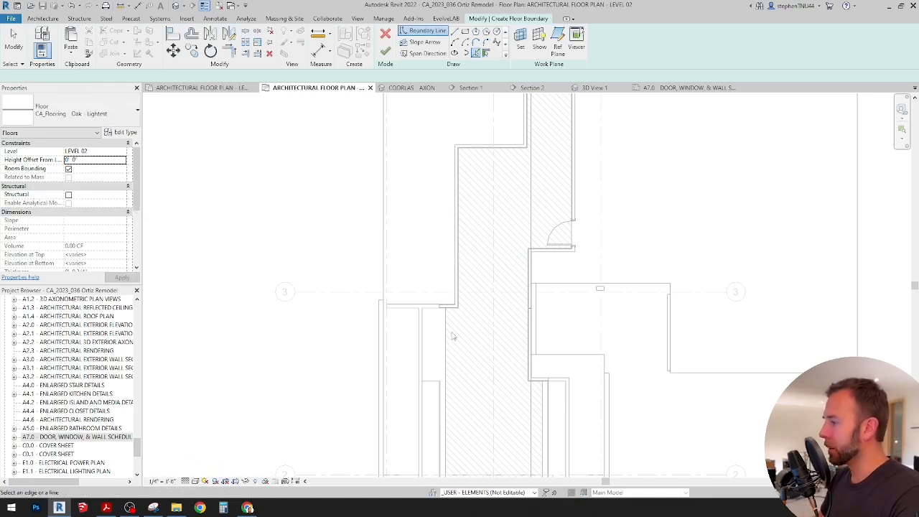
scroll(452, 335, up, 5)
middle_drag(453, 335, 448, 179)
scroll(448, 180, down, 4)
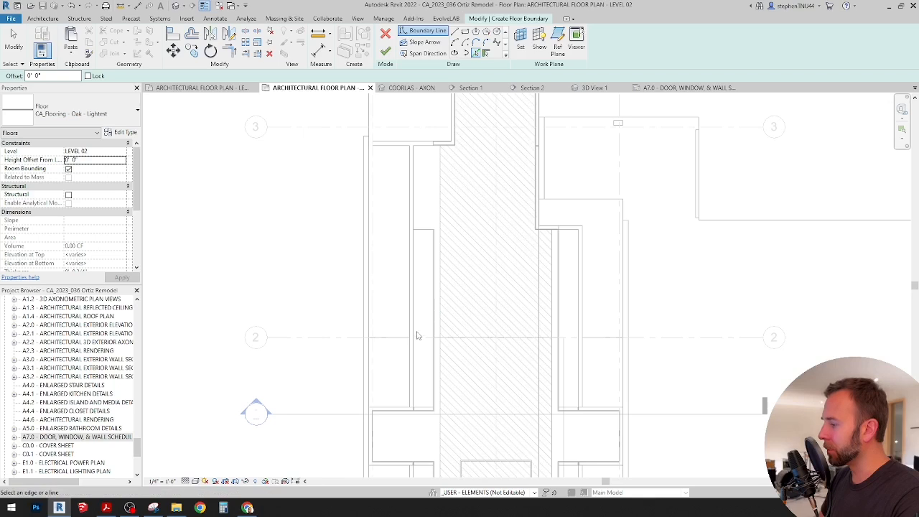
scroll(417, 334, up, 3)
scroll(409, 177, up, 2)
scroll(410, 163, down, 4)
scroll(426, 354, up, 6)
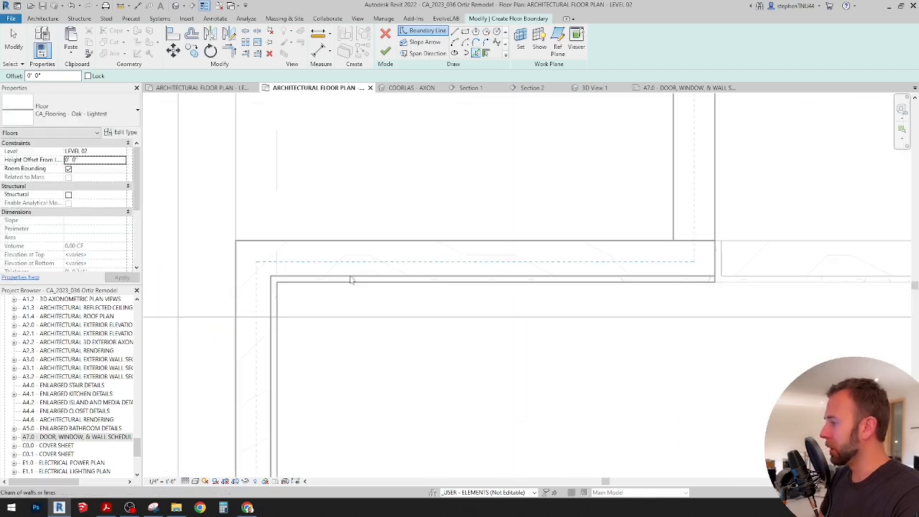
key(Tab)
key(Tab)
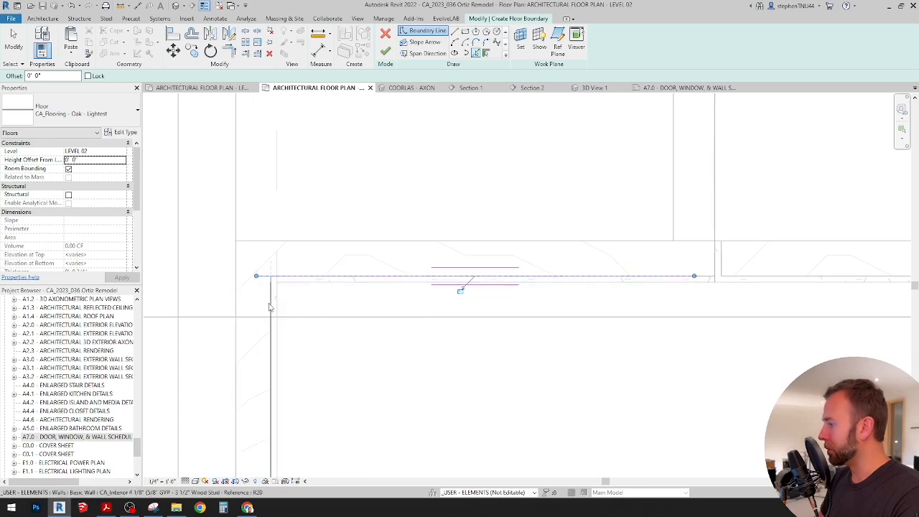
scroll(369, 287, up, 3)
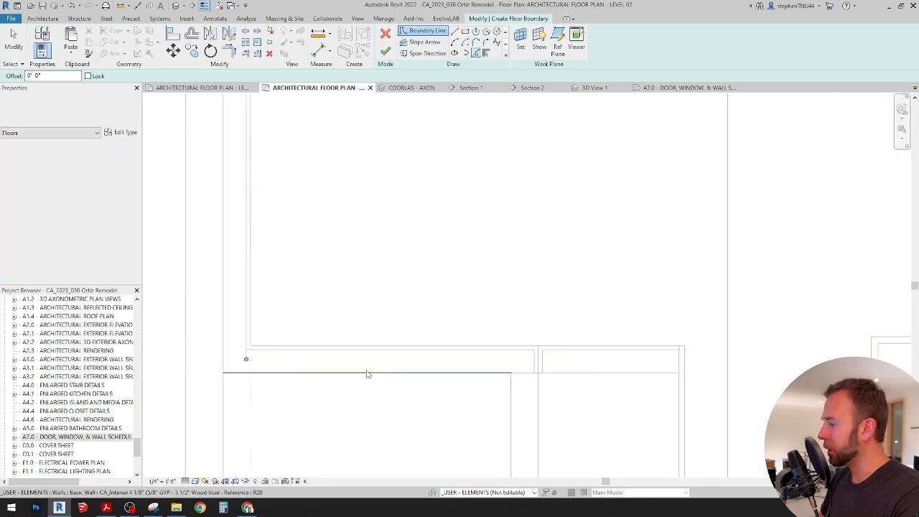
click(371, 351)
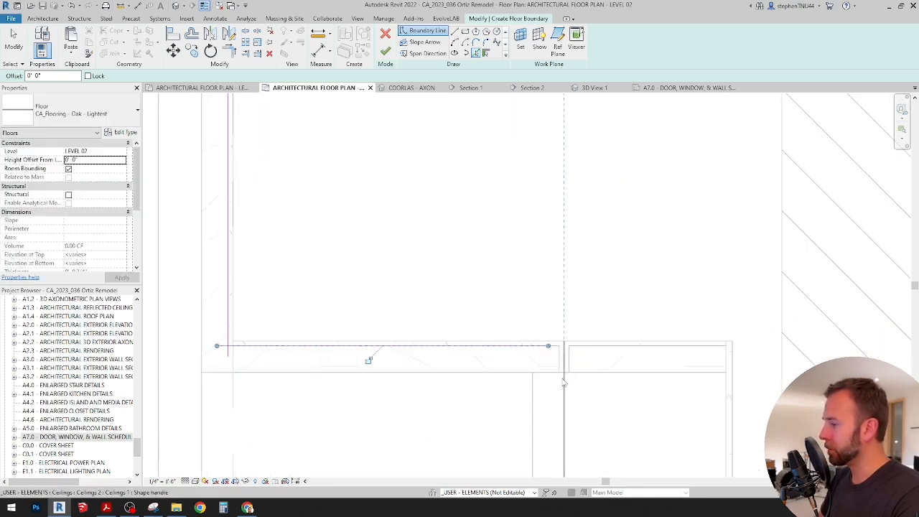
Add boundary lines along the outer edges of the left sloped ceiling and the end ceiling
middle_drag(565, 381, 433, 230)
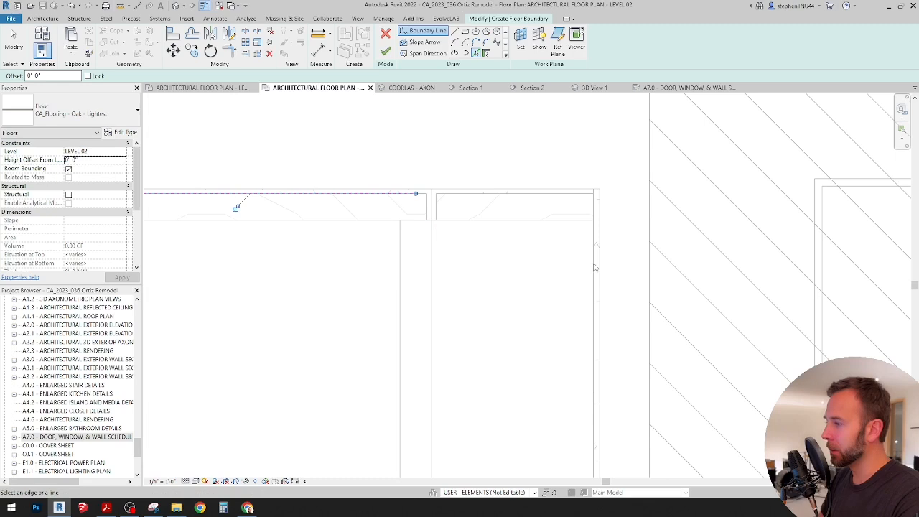
middle_drag(594, 268, 484, 307)
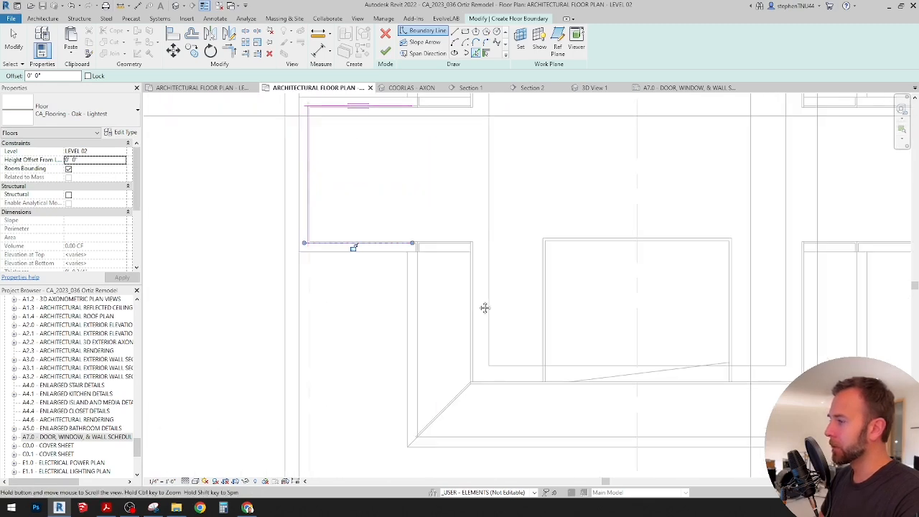
scroll(415, 228, up, 5)
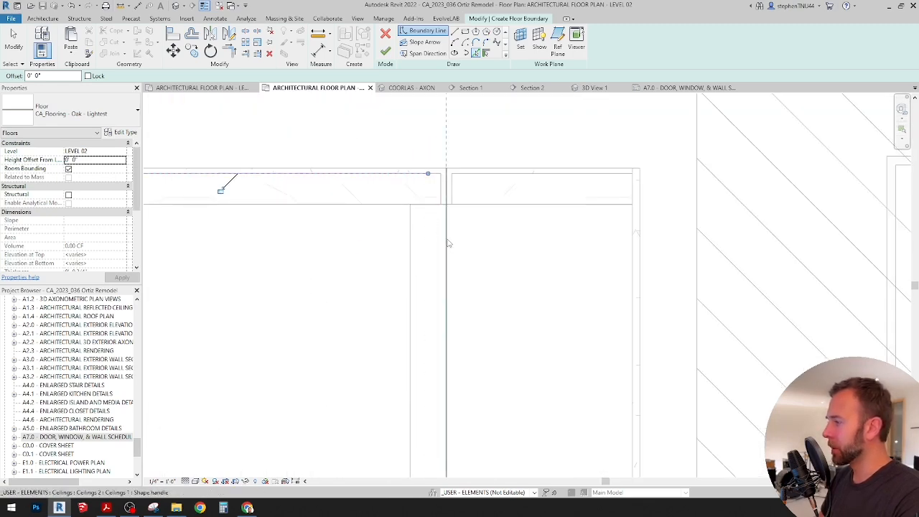
click(446, 241)
middle_drag(450, 249, 354, 261)
scroll(386, 261, down, 3)
middle_drag(437, 345, 443, 213)
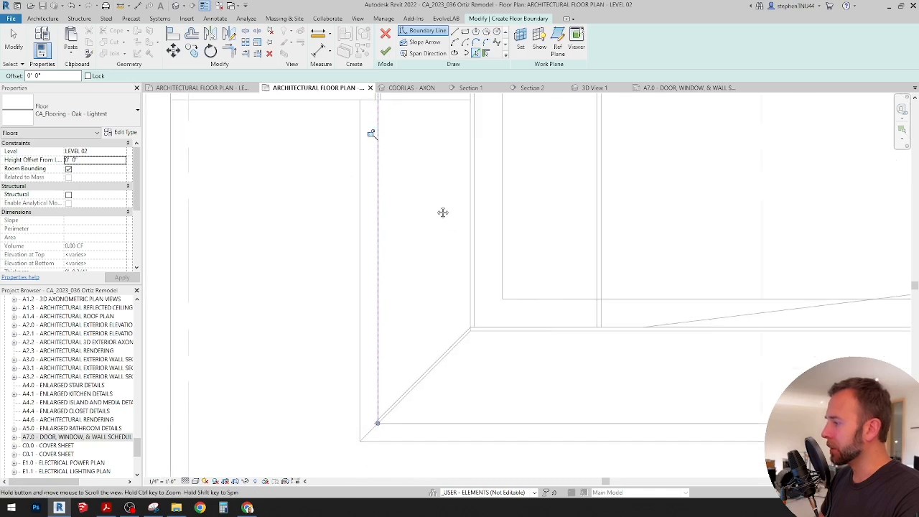
click(623, 433)
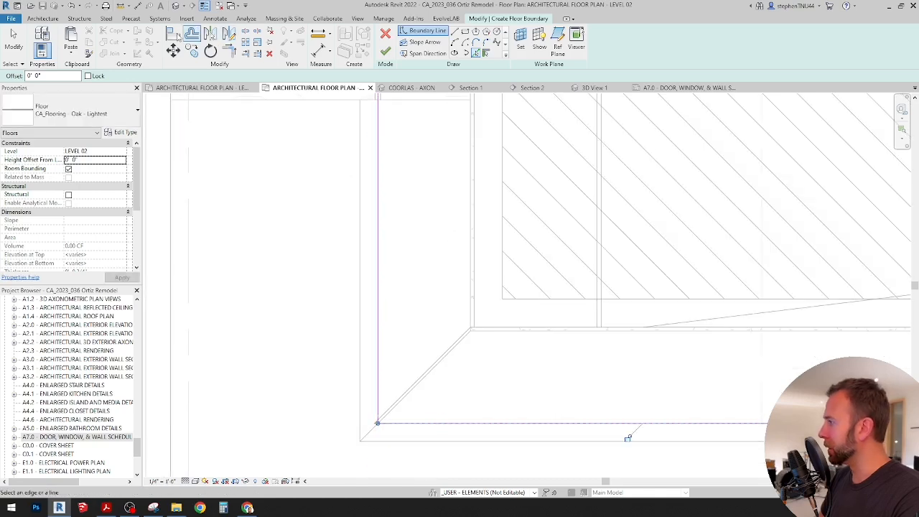
Offset the left side and end boundary lines outward by 5/8" without keeping copies
key(o)
key(f)
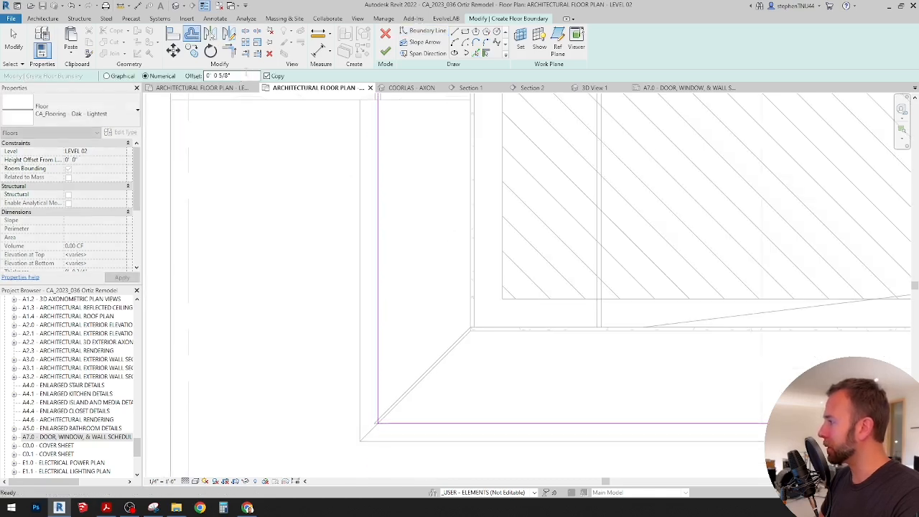
middle_drag(351, 138, 370, 233)
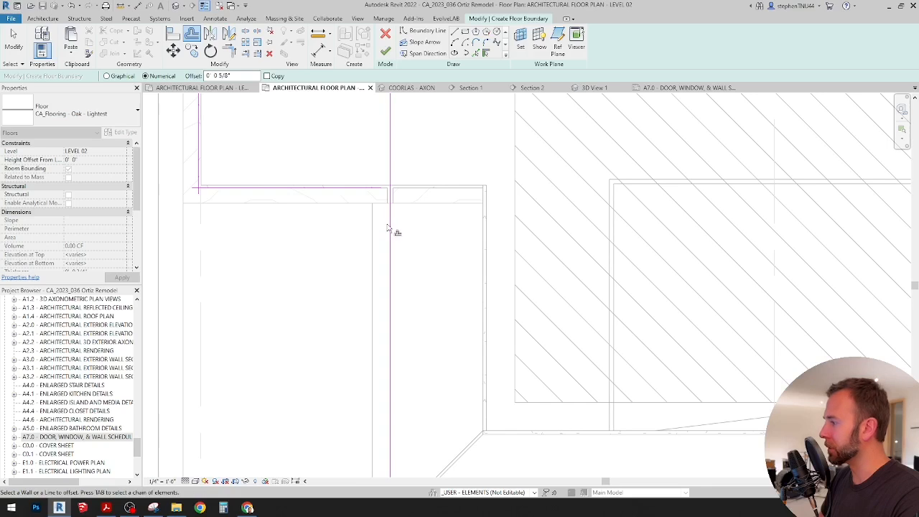
click(387, 224)
middle_drag(488, 259, 444, 91)
click(464, 360)
scroll(440, 346, down, 3)
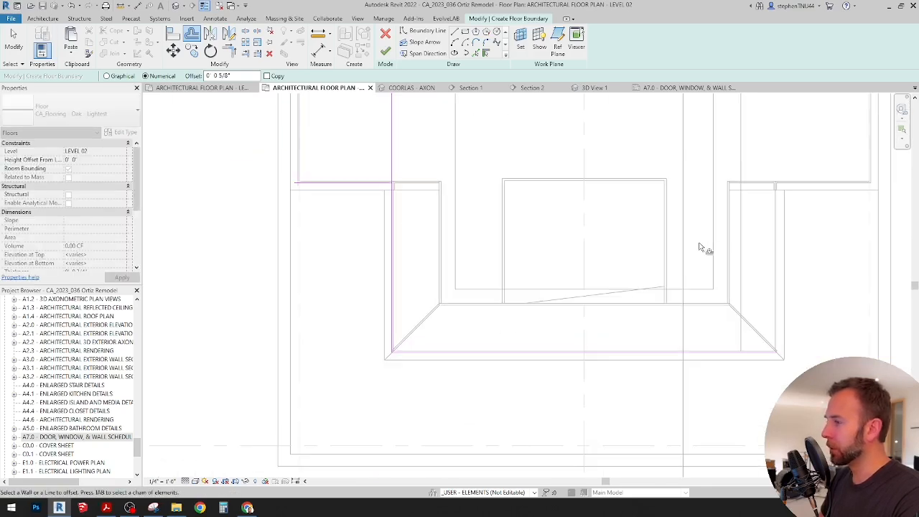
middle_drag(728, 230, 550, 280)
scroll(550, 281, up, 2)
scroll(551, 281, down, 2)
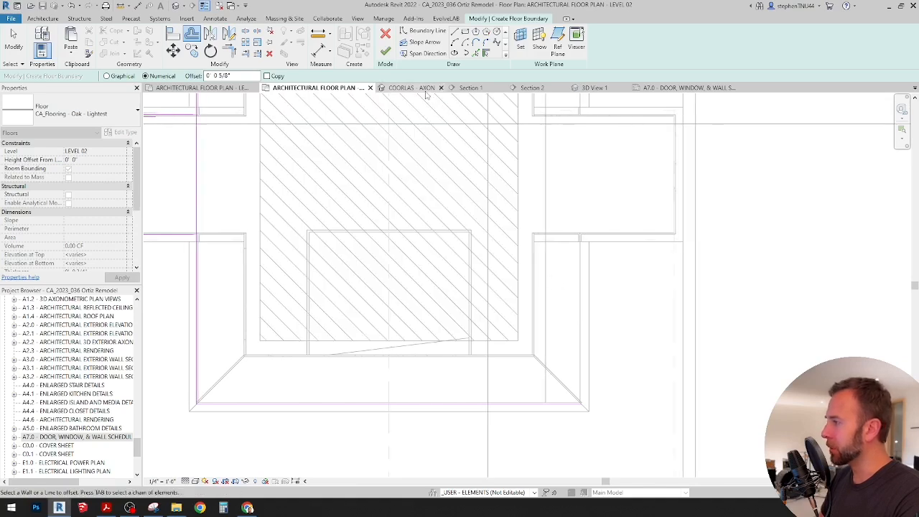
Pick the right sloped ceiling's outer edge as a boundary line and offset it 5/8" outward
click(476, 53)
scroll(572, 272, up, 3)
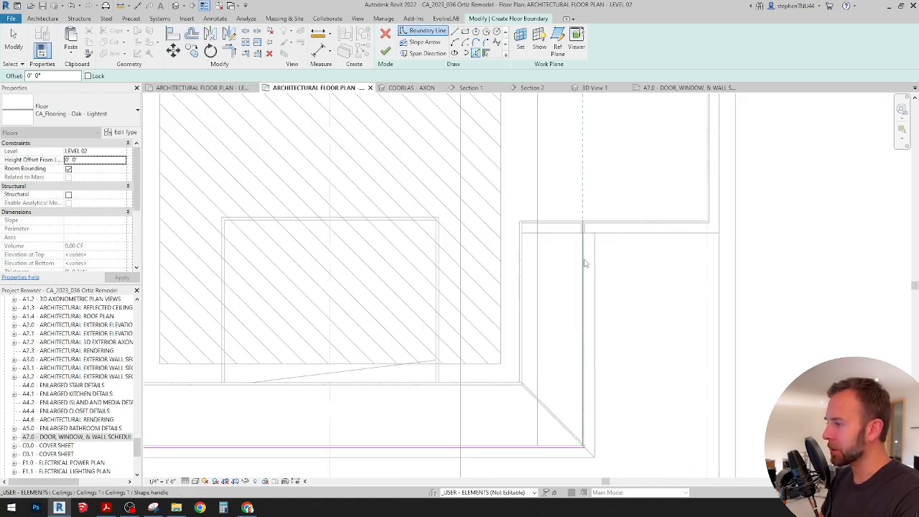
scroll(547, 261, down, 2)
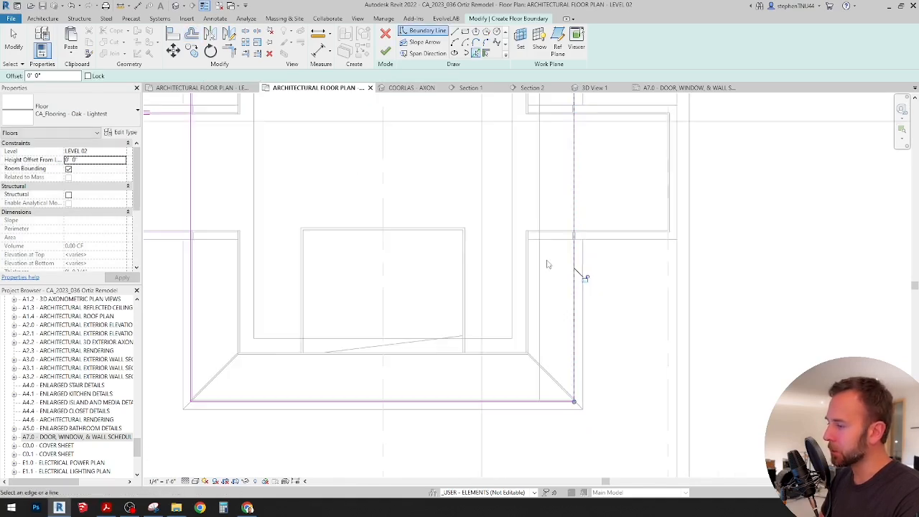
click(191, 35)
scroll(572, 269, up, 4)
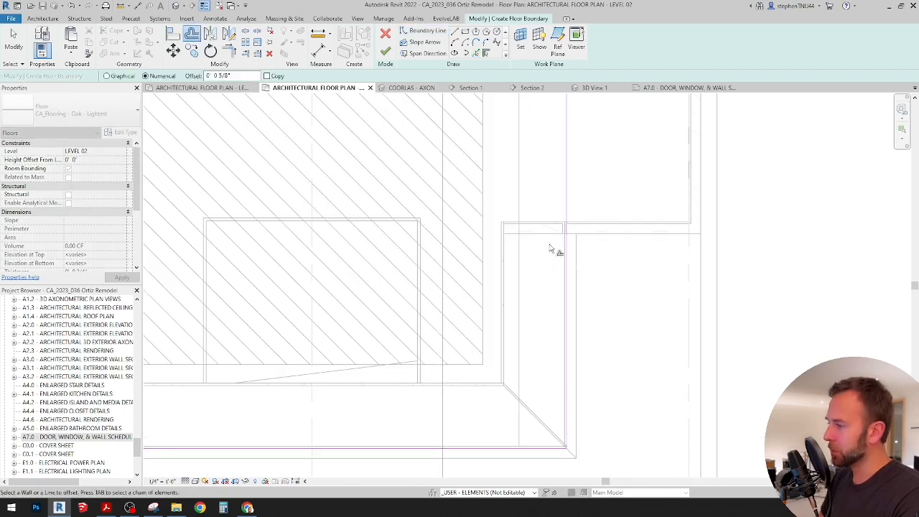
Pick the wall core lines along the three sides of the right dormer recess as floor boundary
click(477, 53)
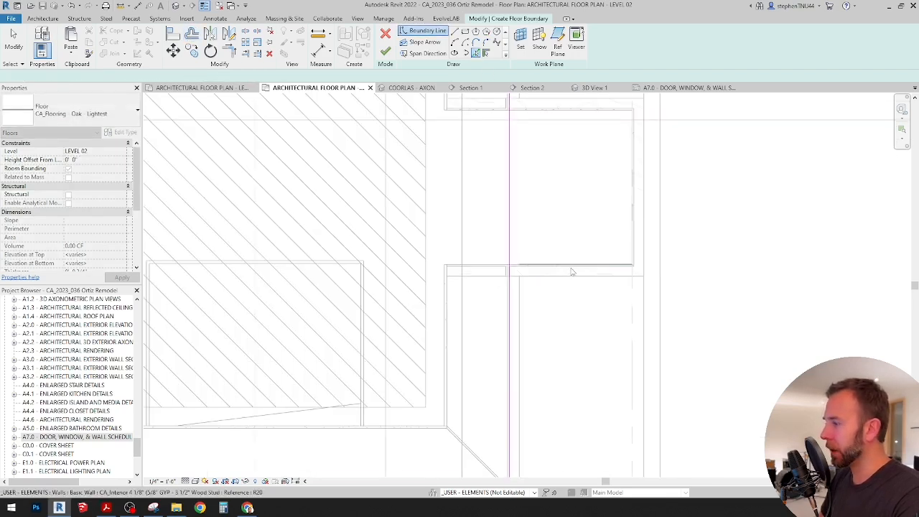
scroll(567, 273, up, 3)
click(566, 272)
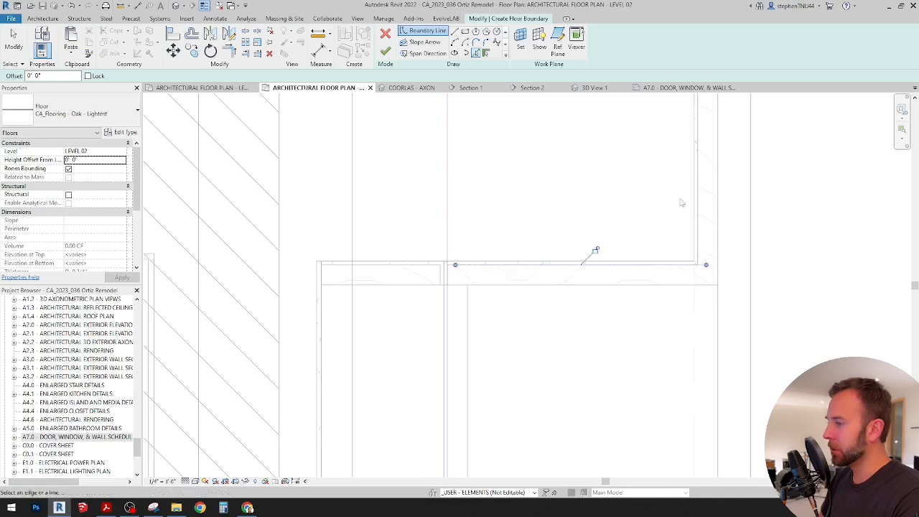
key(Tab)
key(Tab)
click(698, 163)
scroll(696, 162, down, 5)
middle_drag(654, 172, 617, 262)
scroll(569, 261, up, 6)
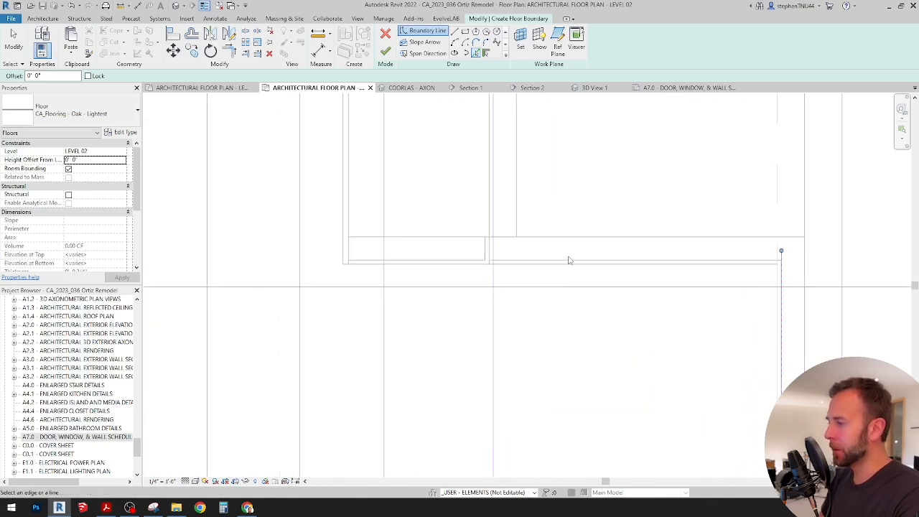
key(Tab)
click(571, 263)
scroll(568, 260, down, 3)
middle_drag(553, 165, 550, 196)
scroll(544, 191, up, 1)
Split the long left and right boundary lines where they cross the dormer openings
click(247, 32)
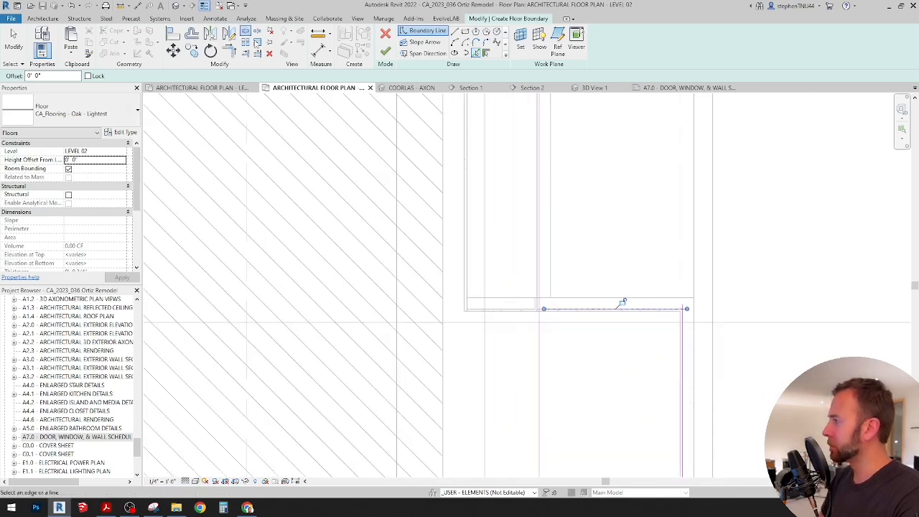
scroll(482, 219, down, 1)
click(524, 327)
scroll(524, 327, down, 2)
middle_drag(524, 327, 675, 262)
click(423, 269)
Trim the floor boundary lines into corners where the left and right dormer recesses meet the long side lines
click(229, 50)
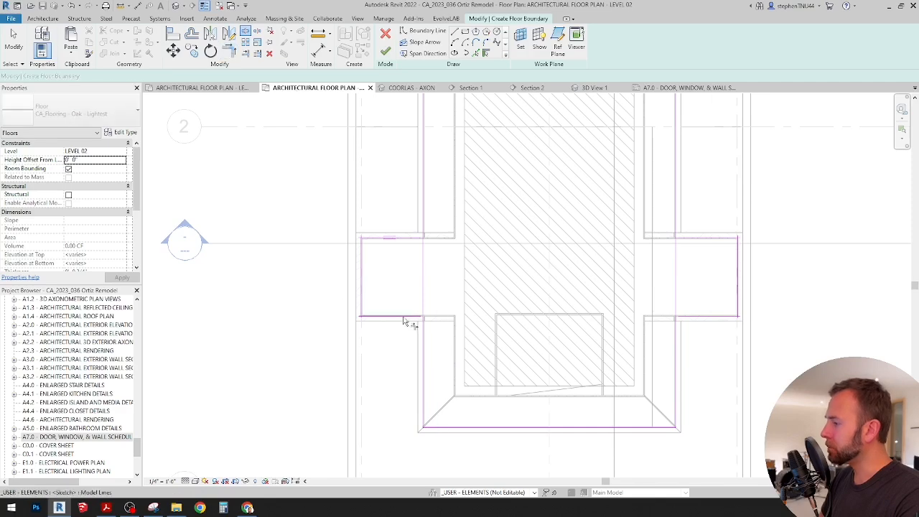
click(405, 317)
click(423, 328)
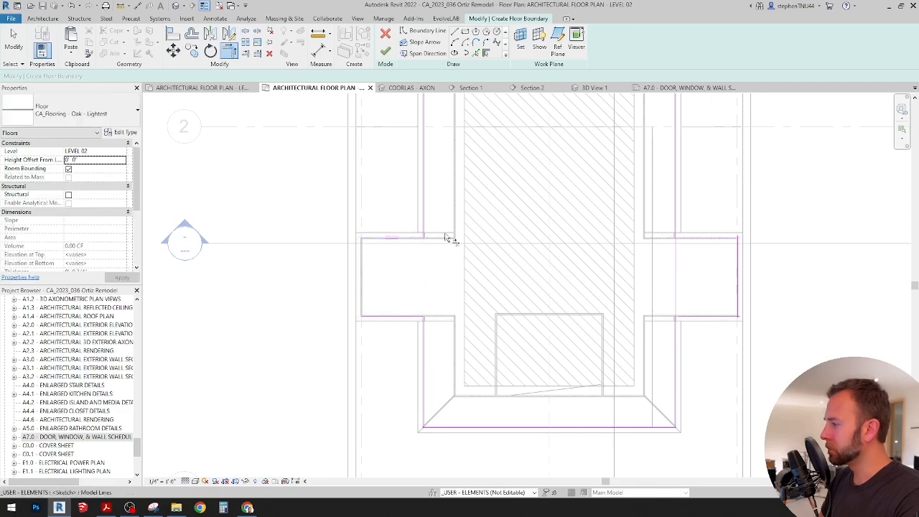
middle_drag(444, 411, 411, 367)
scroll(537, 382, up, 2)
mouse_move(537, 382)
middle_down()
mouse_move(525, 359)
mouse_move(505, 349)
middle_up()
scroll(505, 350, down, 1)
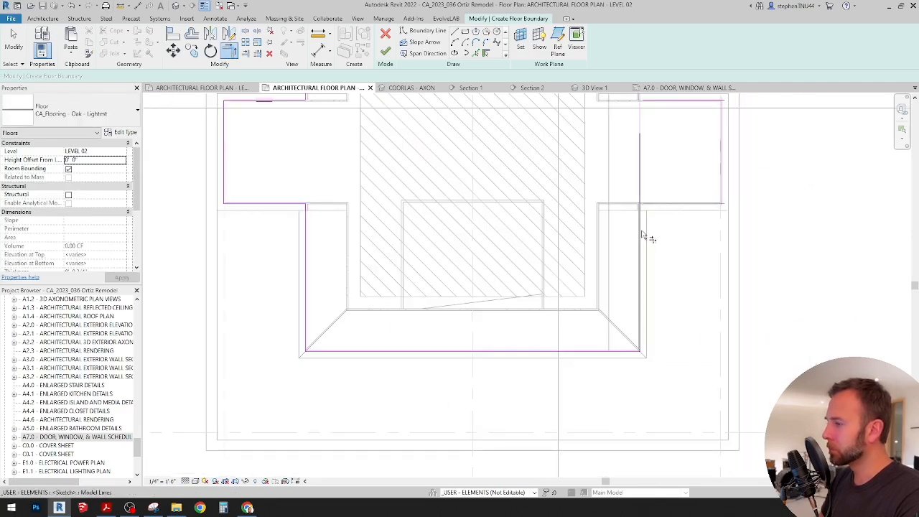
middle_drag(722, 182, 597, 350)
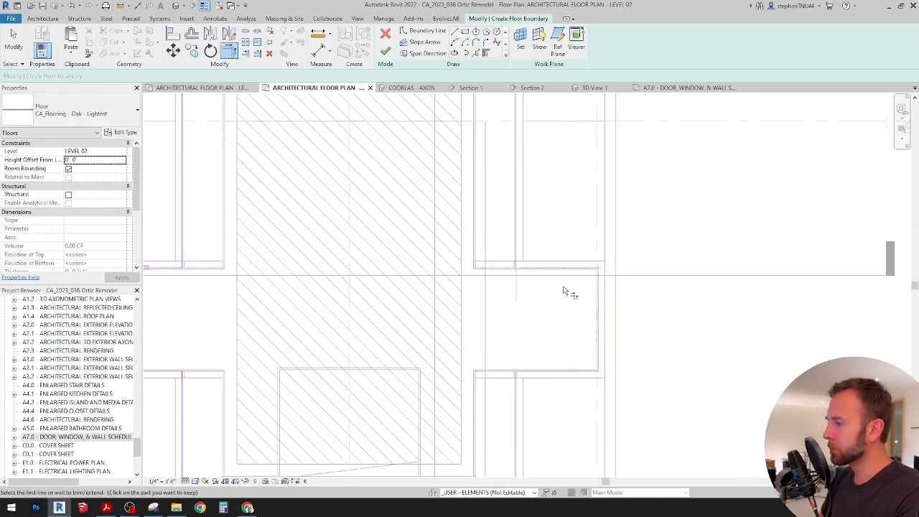
click(509, 249)
scroll(531, 179, down, 3)
scroll(448, 198, up, 4)
Pick the core lines of the hallway's right wall and the short wall beside the door as floor boundary
click(479, 54)
scroll(538, 280, up, 5)
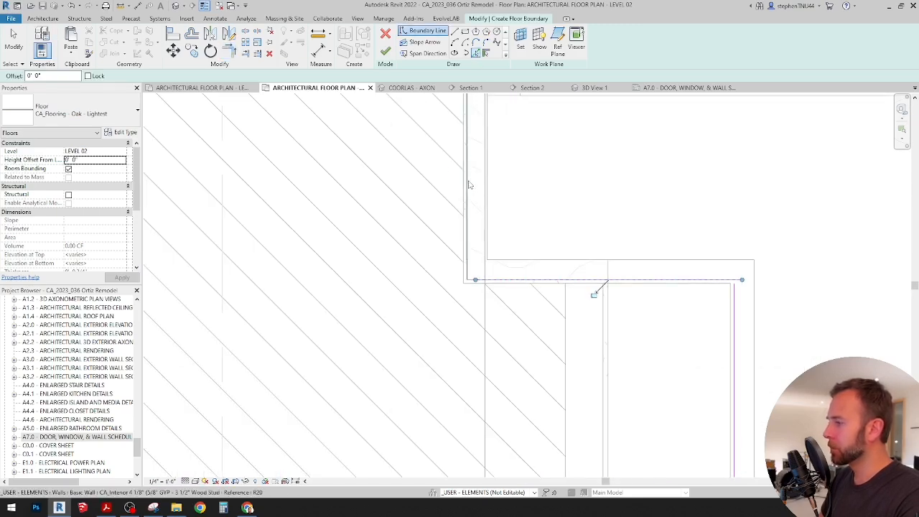
click(470, 184)
scroll(517, 176, down, 2)
middle_drag(531, 174, 550, 383)
scroll(531, 148, down, 2)
middle_drag(531, 148, 529, 423)
scroll(543, 300, up, 4)
click(544, 297)
scroll(546, 296, up, 1)
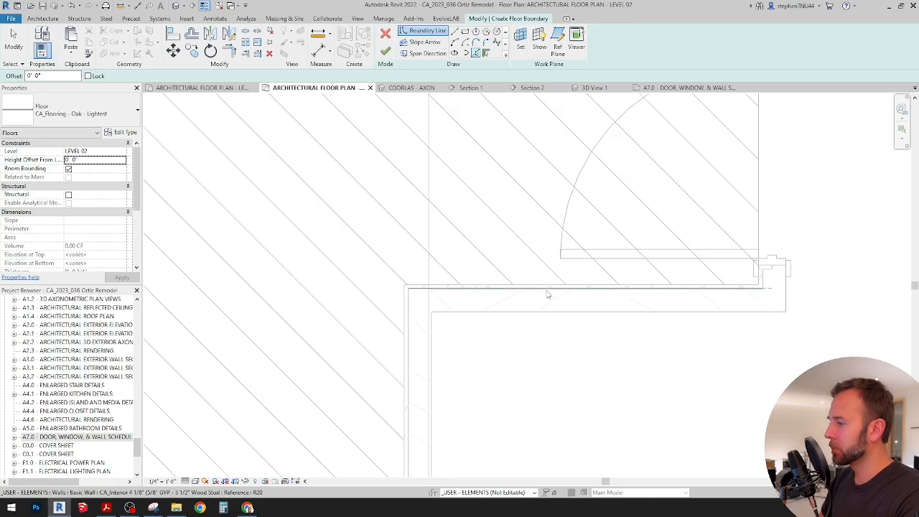
Pick the wall core line on the door side and those at the far window end of the narrow passage
middle_drag(711, 223, 571, 223)
scroll(578, 233, up, 2)
key(Tab)
key(Tab)
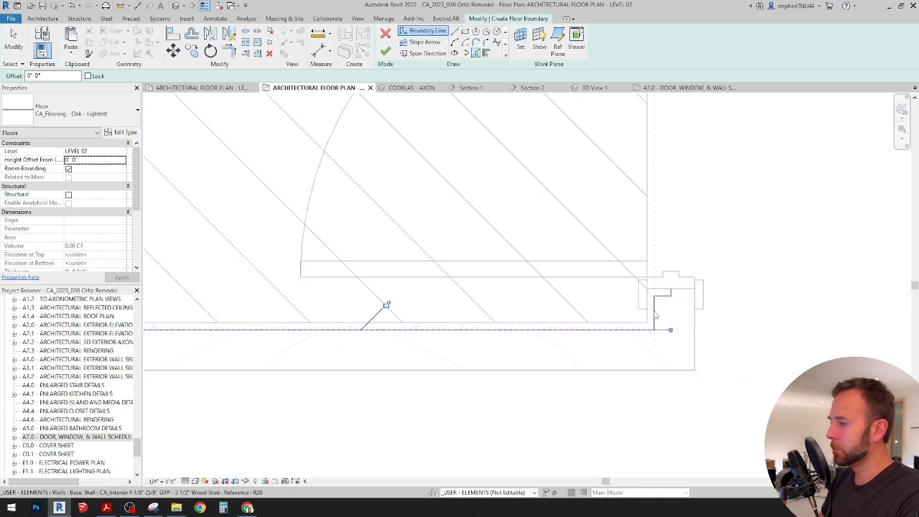
scroll(683, 301, down, 2)
middle_drag(674, 180, 613, 416)
scroll(597, 244, down, 3)
middle_drag(574, 194, 550, 309)
scroll(506, 242, up, 6)
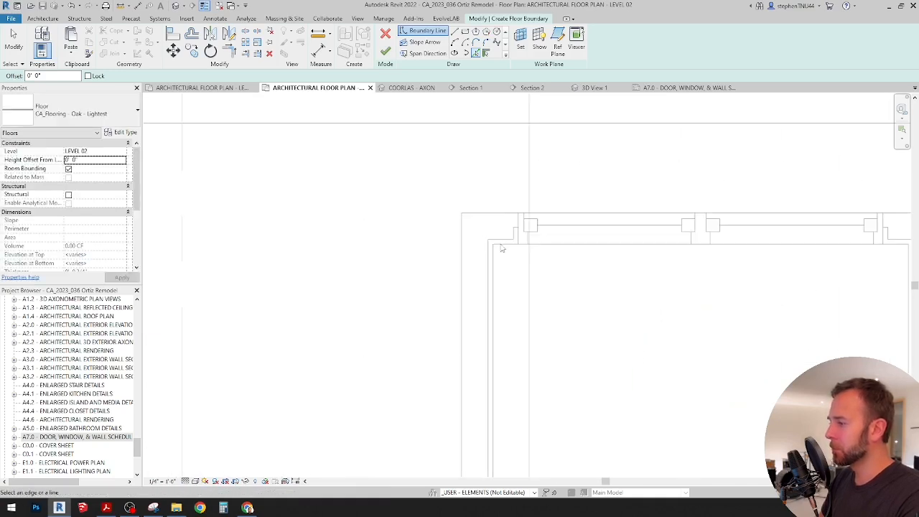
click(506, 231)
click(477, 303)
Trim the boundary lines into corners at both ends of the passage's far window wall
click(229, 52)
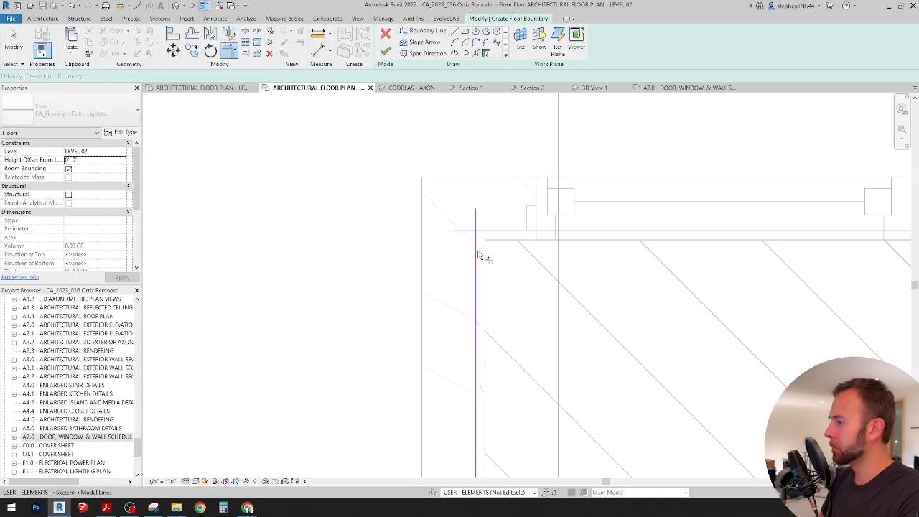
click(477, 250)
click(490, 229)
scroll(472, 224, down, 2)
middle_drag(744, 254, 331, 173)
click(507, 148)
click(546, 179)
scroll(546, 180, down, 4)
middle_drag(544, 431, 541, 182)
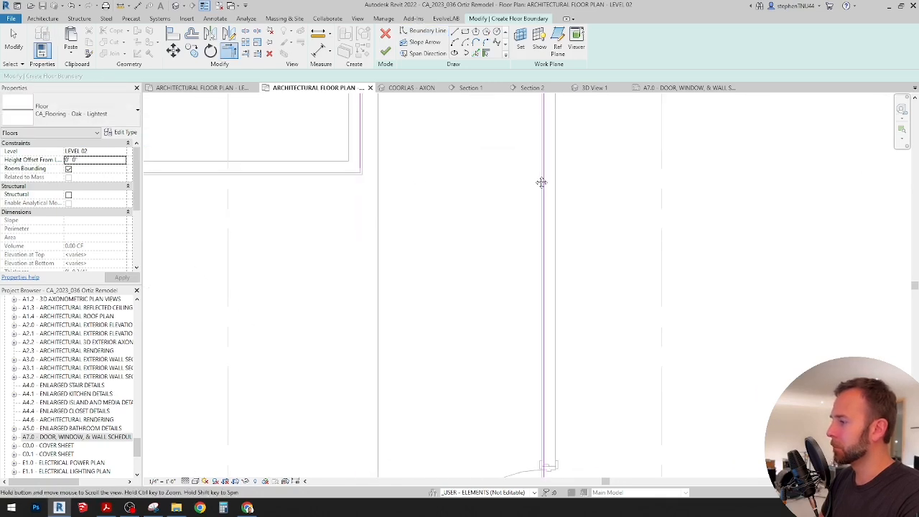
Trim the boundary lines into corners beside the door and join them to the hallway's right side line
scroll(541, 179, down, 2)
click(523, 408)
middle_drag(522, 409, 587, 279)
click(521, 279)
scroll(521, 278, down, 1)
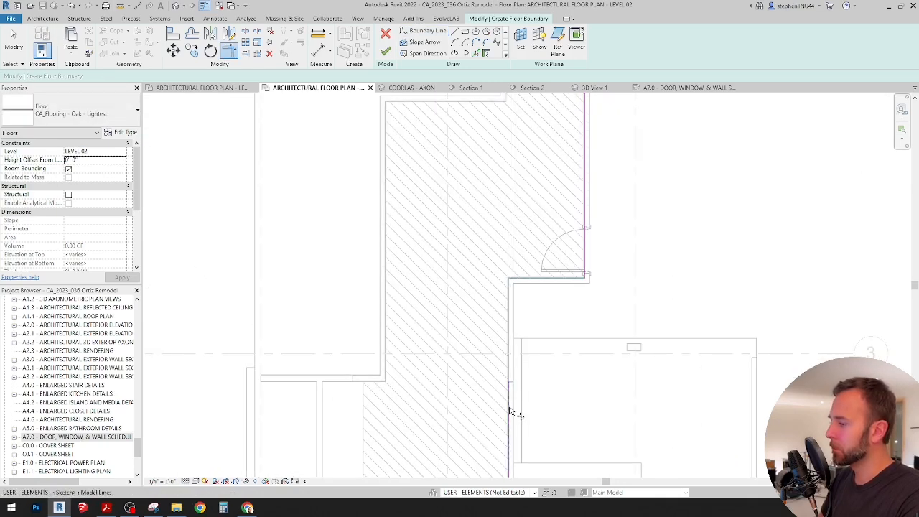
click(510, 410)
Pick the wall core lines along the hallway's left side and the short return near grid 3 as floor boundary
middle_drag(434, 194, 529, 303)
click(473, 54)
scroll(352, 284, up, 5)
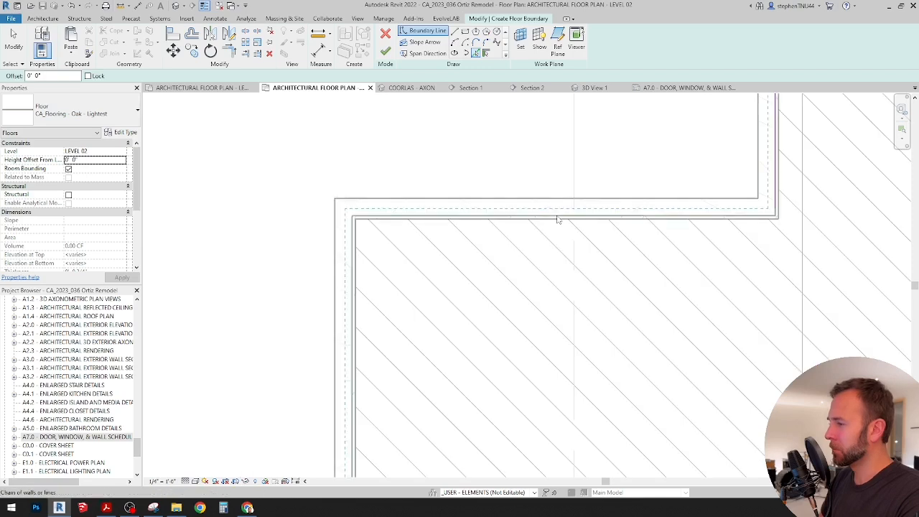
click(352, 286)
scroll(352, 286, down, 4)
middle_drag(351, 286, 404, 215)
middle_drag(419, 404, 478, 187)
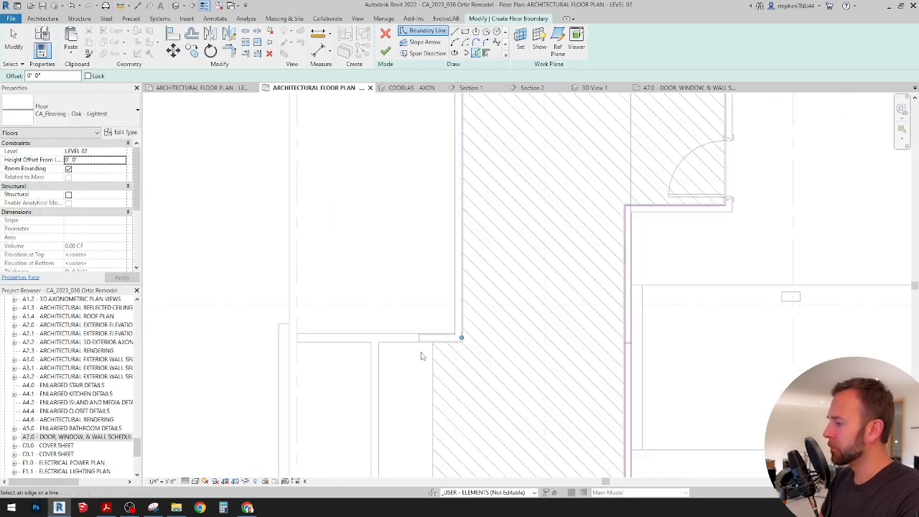
scroll(422, 354, up, 4)
click(463, 328)
scroll(462, 328, down, 3)
scroll(447, 230, up, 3)
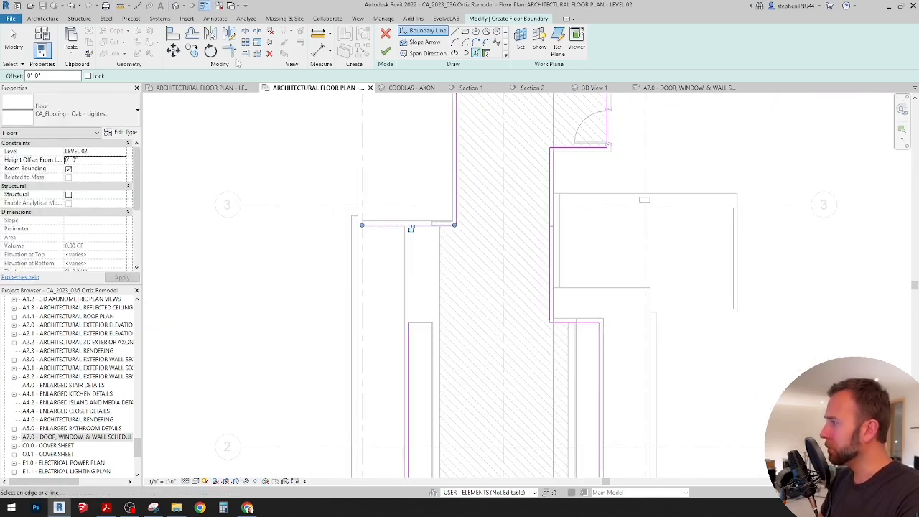
Trim the left hallway boundary lines into corners with the upper jog and the bedroom's left side line
key(t)
key(r)
middle_drag(459, 206, 437, 347)
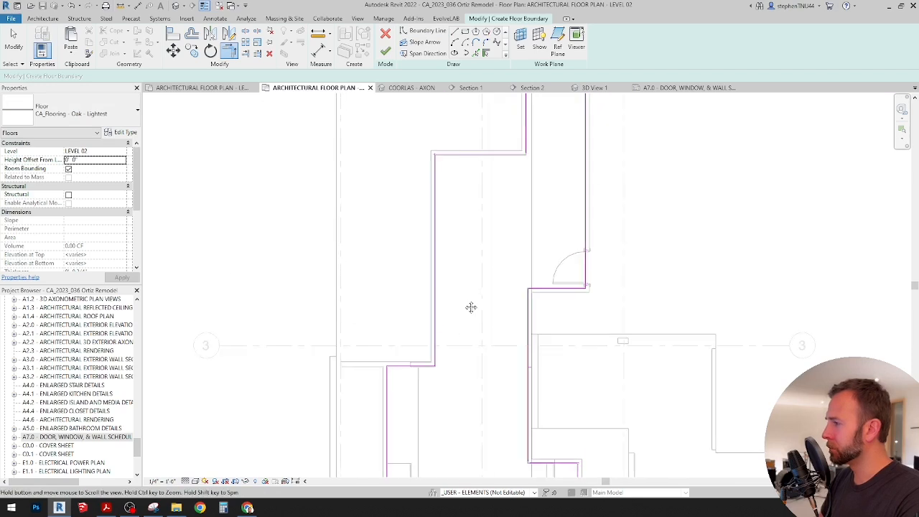
click(458, 154)
scroll(525, 143, down, 4)
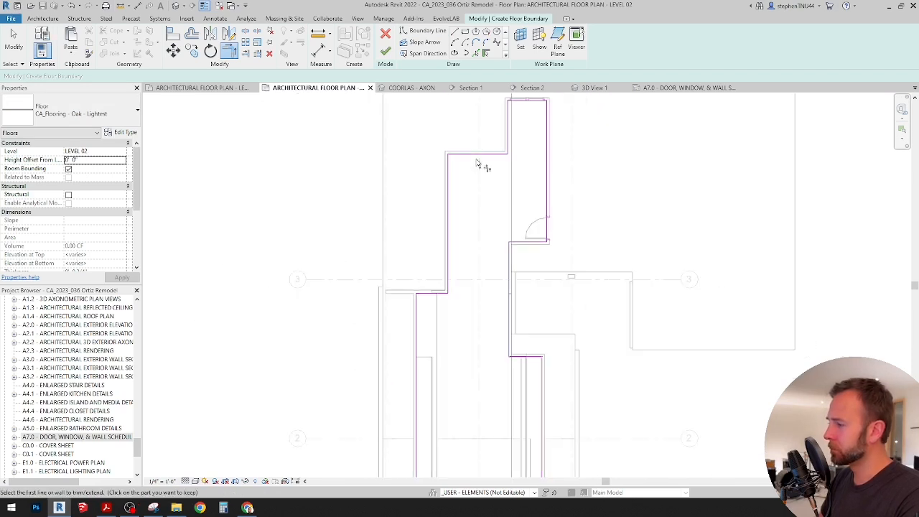
scroll(486, 241, up, 2)
middle_drag(468, 347, 474, 330)
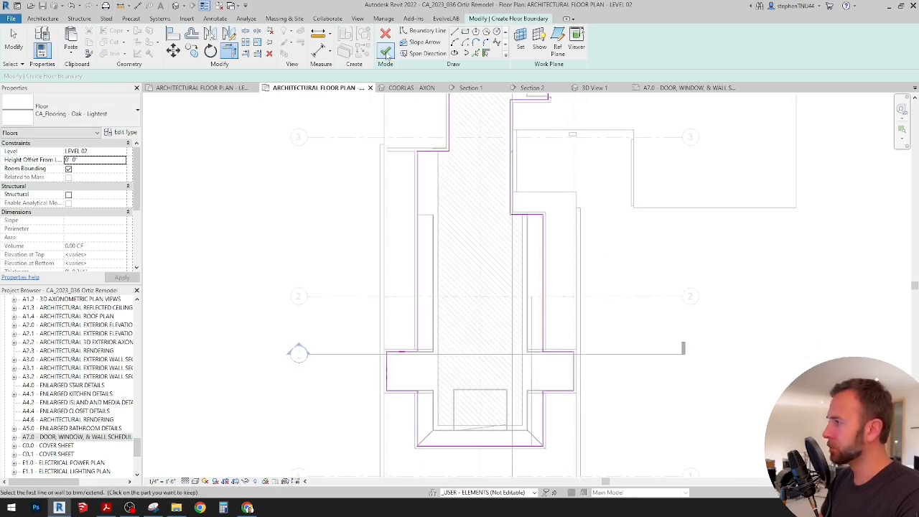
Finish the boundary sketch to create the Level 02 oak floor
click(385, 52)
key(Escape)
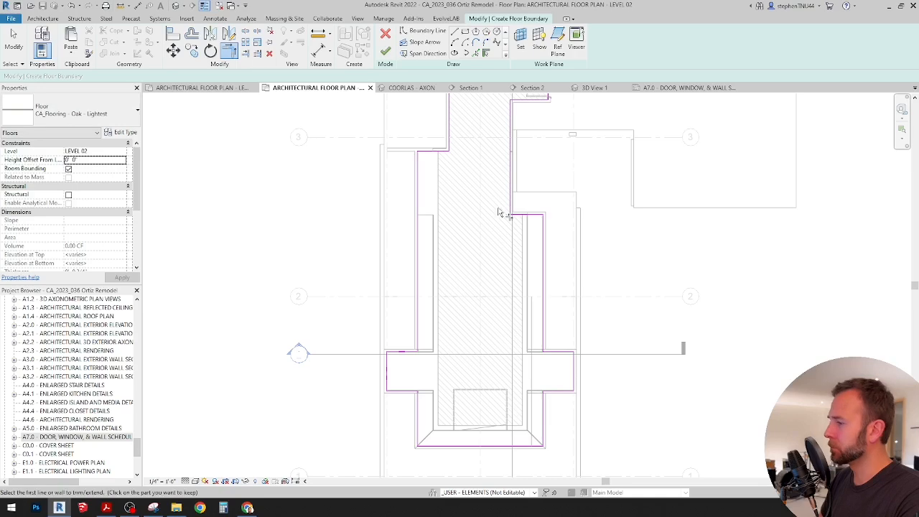
scroll(514, 201, up, 4)
scroll(549, 243, down, 3)
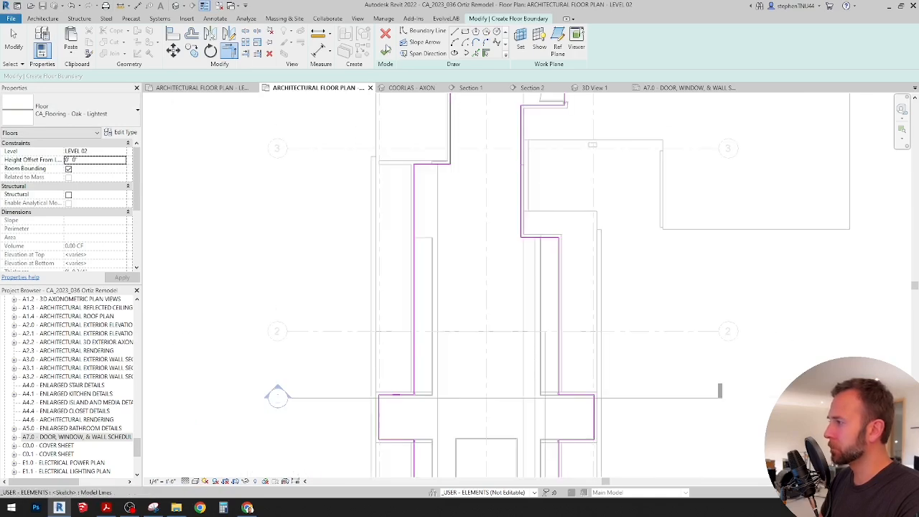
click(385, 49)
click(605, 260)
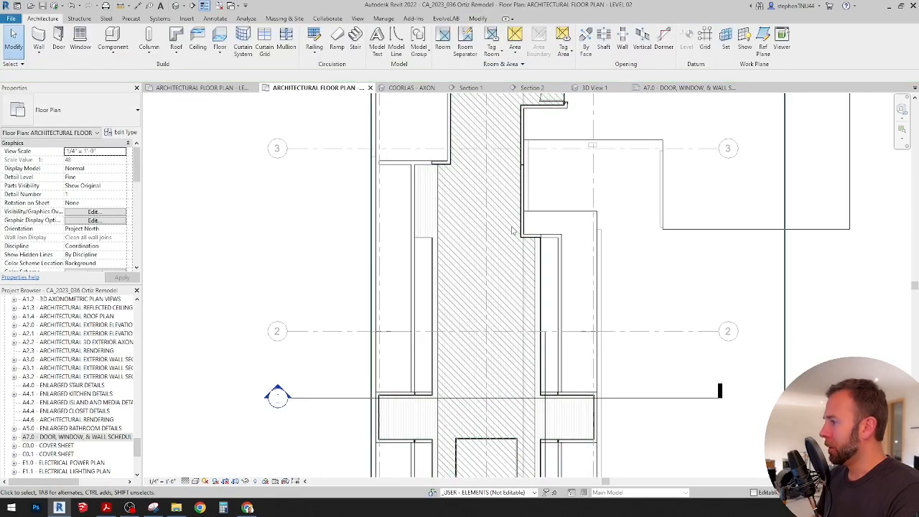
Select the diagonal-hatch filled region over the bedroom and open its boundary for editing
scroll(428, 223, up, 2)
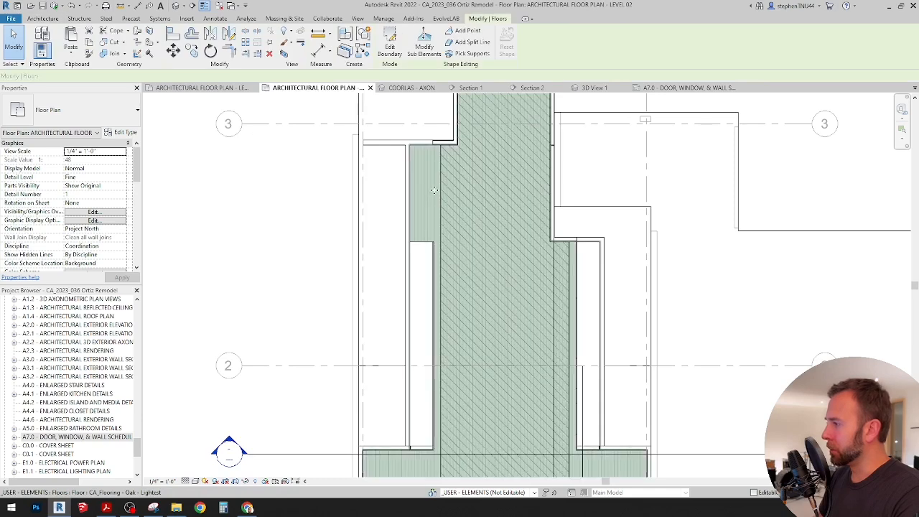
scroll(432, 189, up, 2)
key(Escape)
click(498, 177)
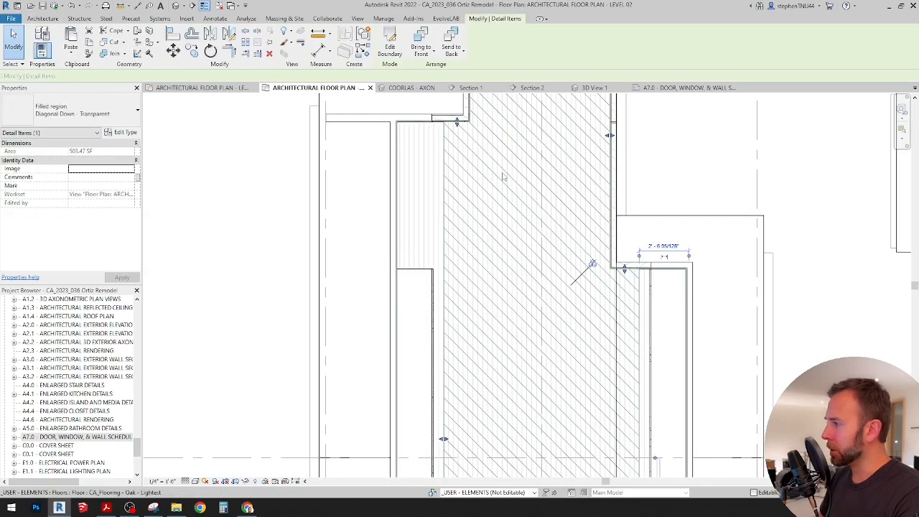
scroll(502, 176, down, 1)
scroll(495, 207, down, 1)
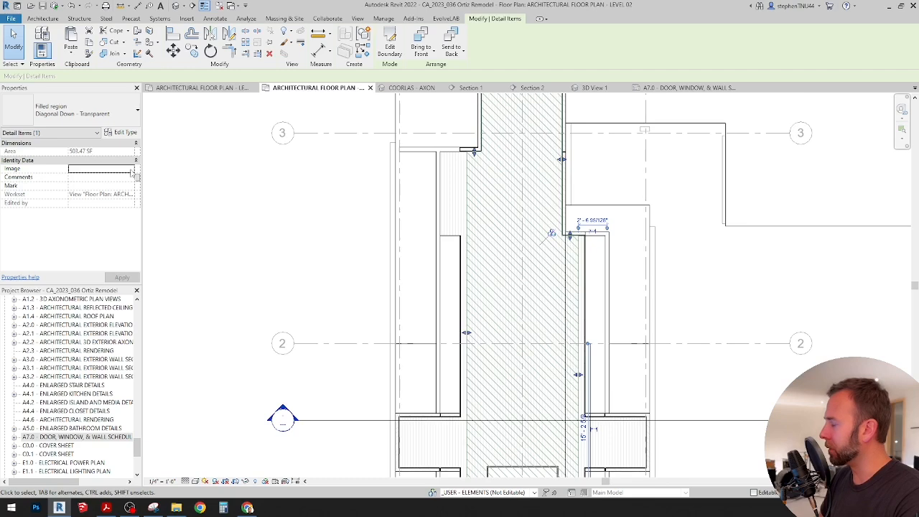
scroll(423, 206, down, 1)
middle_drag(490, 338, 488, 306)
scroll(482, 343, up, 3)
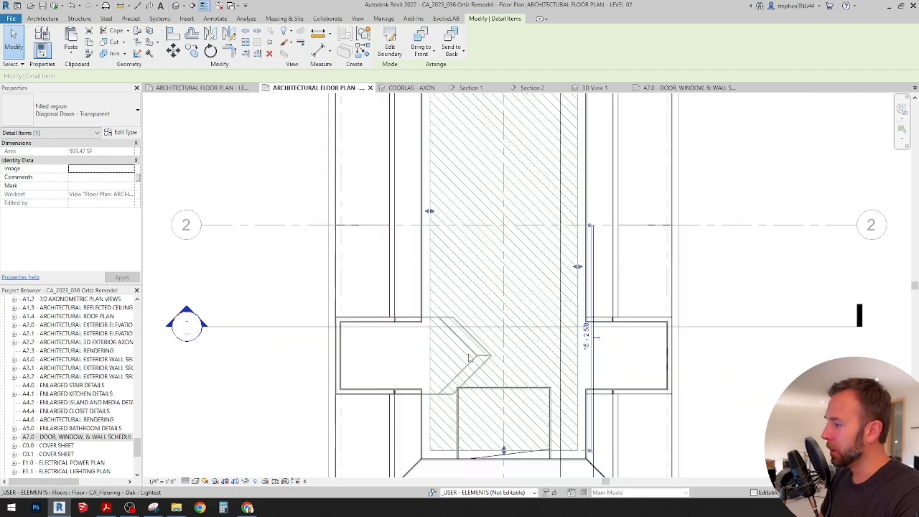
middle_drag(478, 356, 501, 319)
scroll(437, 305, up, 2)
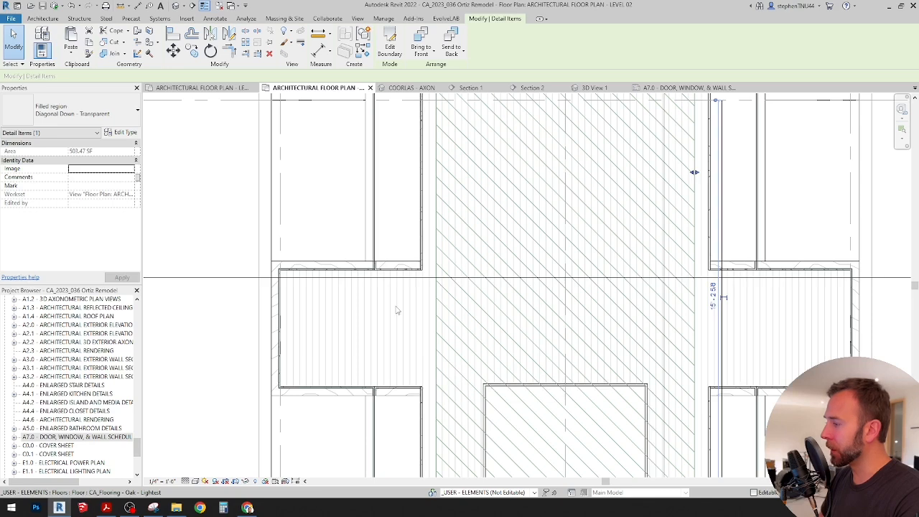
middle_drag(388, 297, 484, 284)
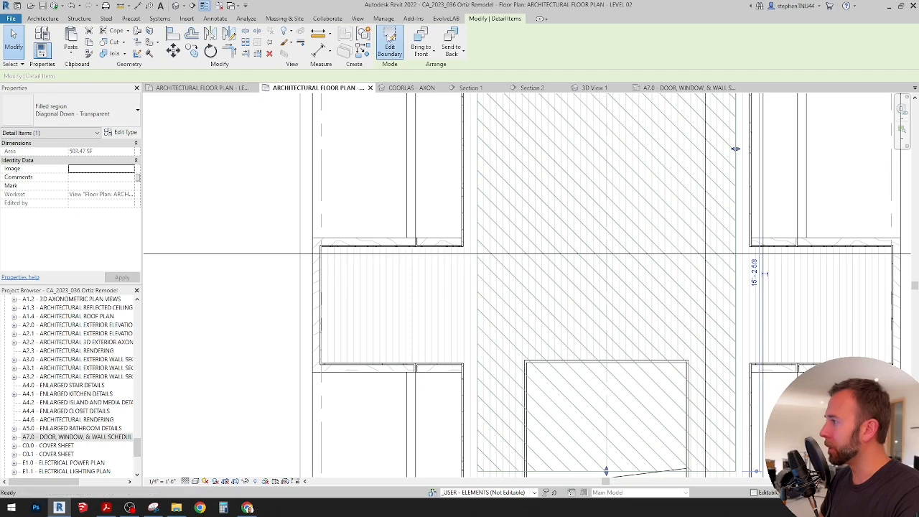
scroll(466, 248, up, 1)
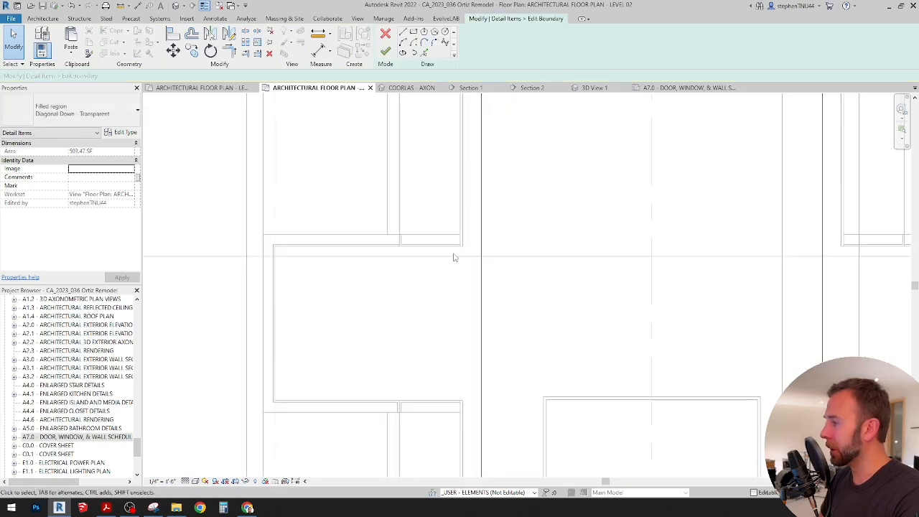
middle_drag(425, 261, 453, 269)
Pick the wall faces along the three sides of the left dormer recess as filled region boundary
click(424, 54)
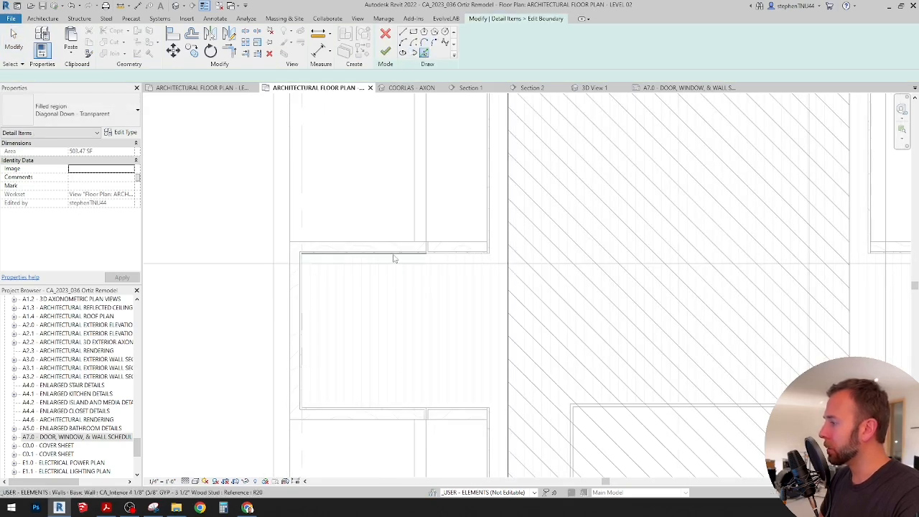
scroll(381, 260, up, 2)
click(381, 256)
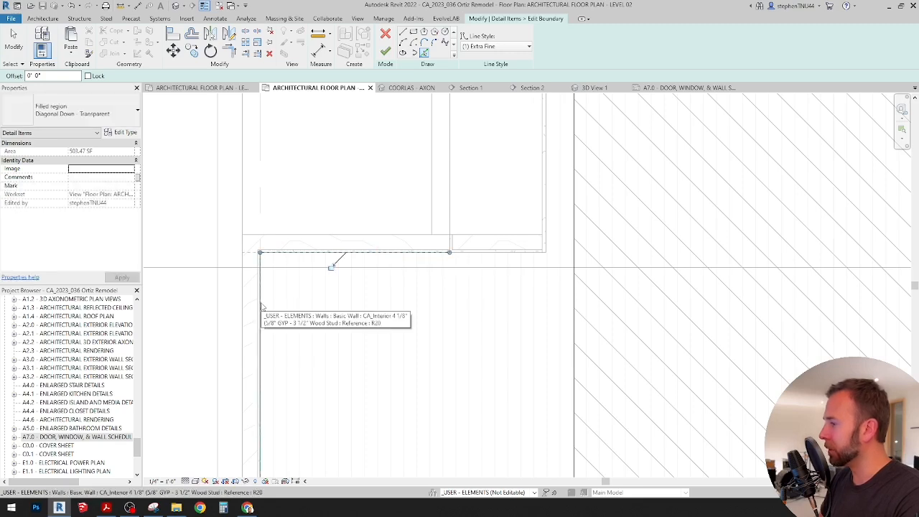
click(262, 305)
middle_drag(266, 373, 254, 188)
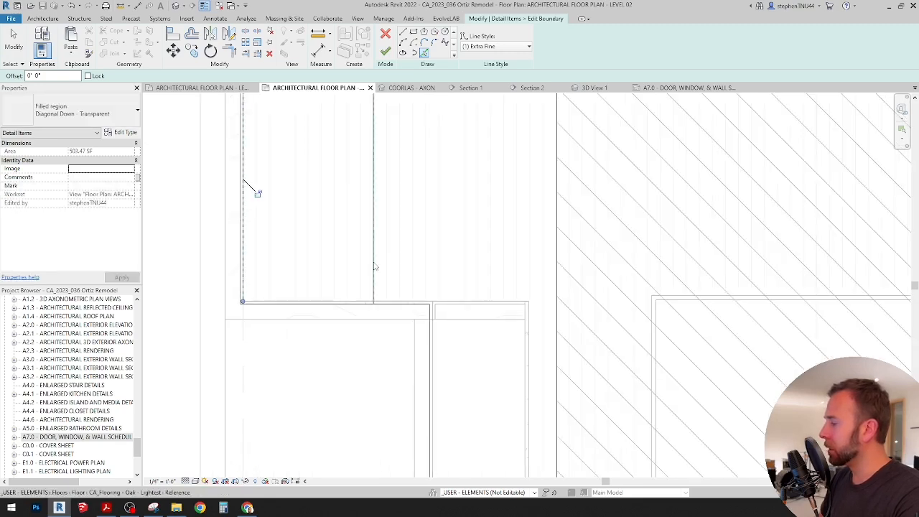
scroll(363, 305, down, 2)
middle_drag(617, 320, 369, 332)
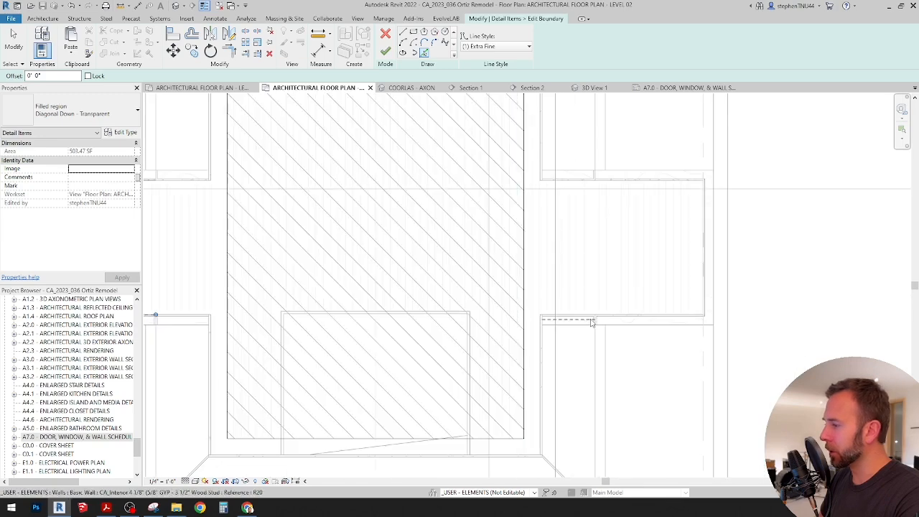
Pick the wall faces along the three sides of the right dormer recess as filled region boundary
scroll(590, 321, up, 2)
click(633, 315)
middle_drag(609, 260, 592, 316)
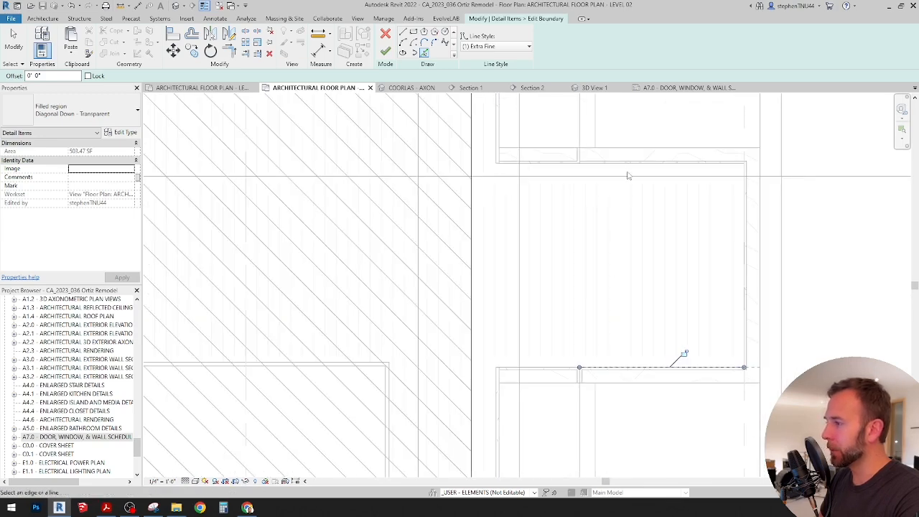
click(631, 165)
click(745, 235)
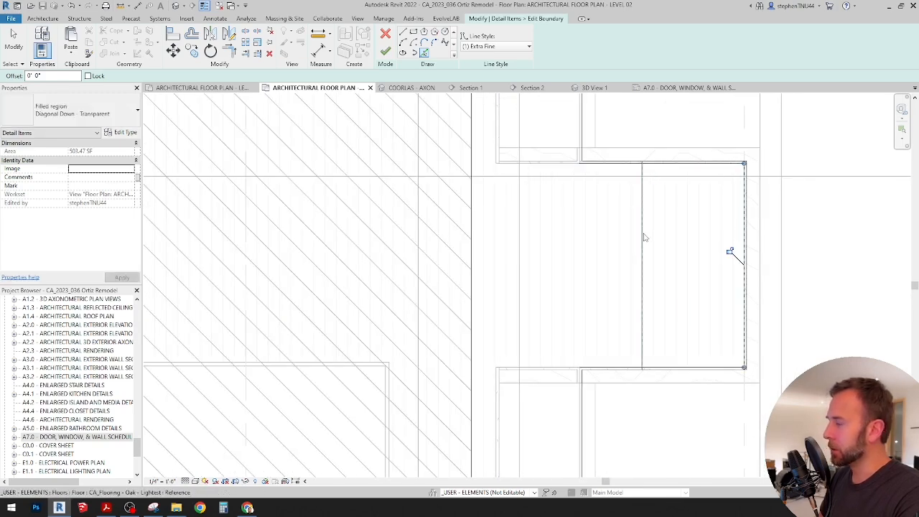
scroll(730, 251, down, 1)
Trim the filled region's boundary lines into closed corners around both dormer recesses and finish the boundary edit
middle_drag(729, 250, 708, 296)
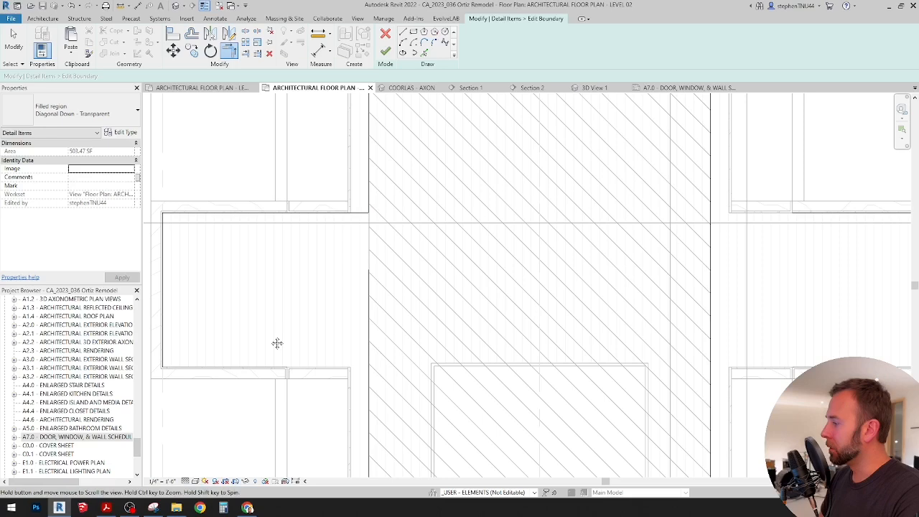
middle_drag(277, 342, 275, 291)
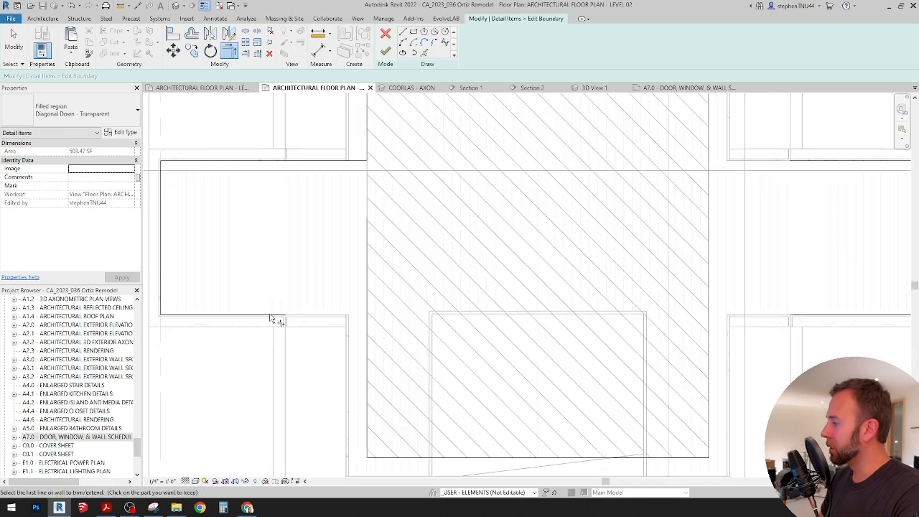
click(270, 318)
middle_drag(513, 367, 383, 349)
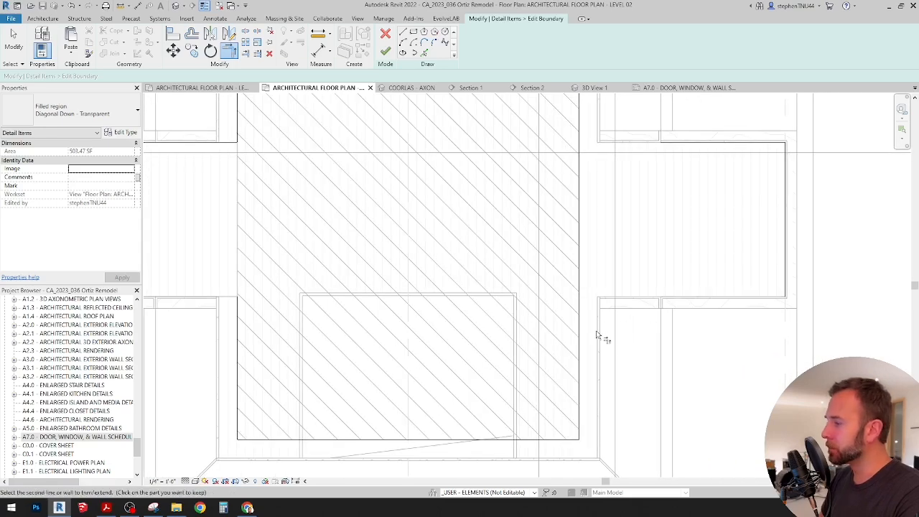
scroll(580, 347, down, 2)
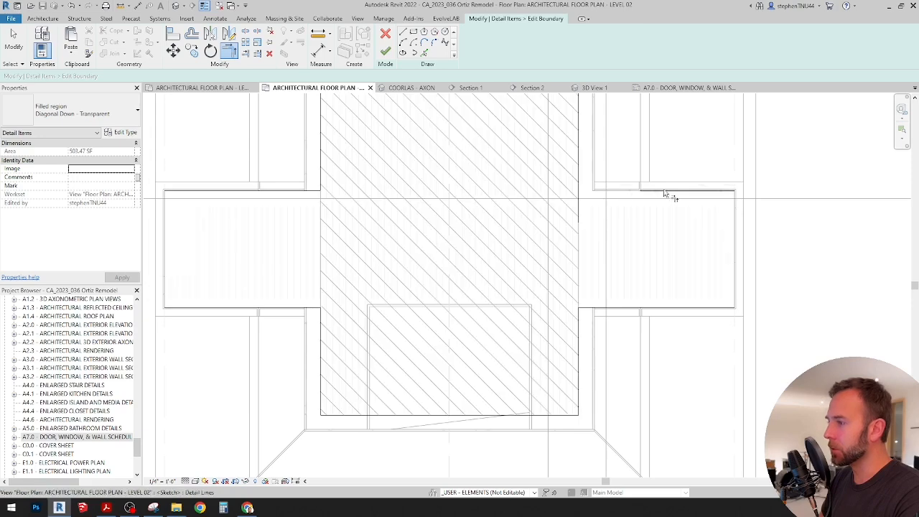
scroll(575, 154, down, 2)
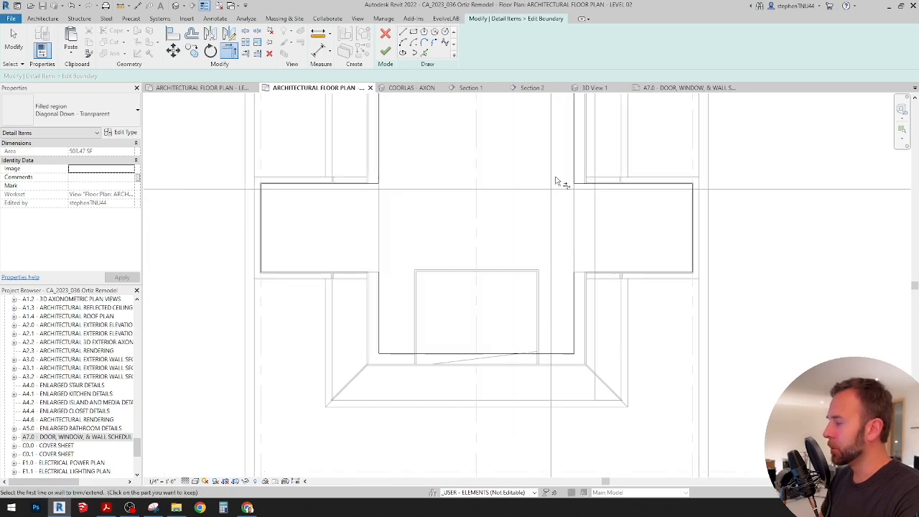
middle_drag(558, 180, 559, 228)
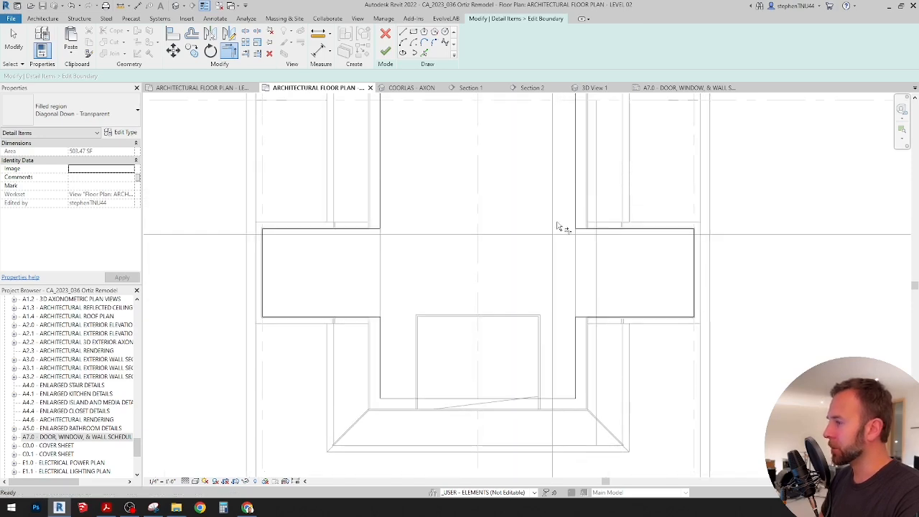
click(385, 50)
scroll(503, 283, down, 1)
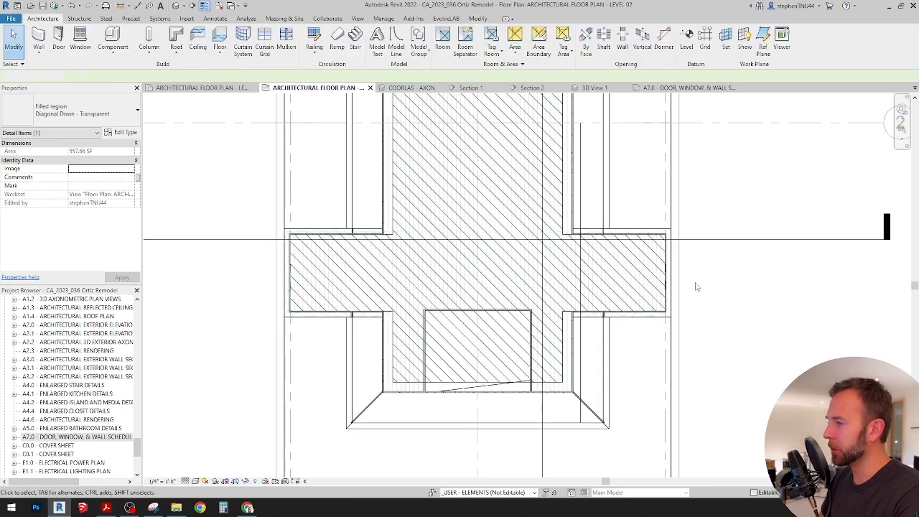
Inspect the extended filled region at the dormers and select it to read its area
scroll(603, 239, up, 8)
scroll(601, 241, down, 6)
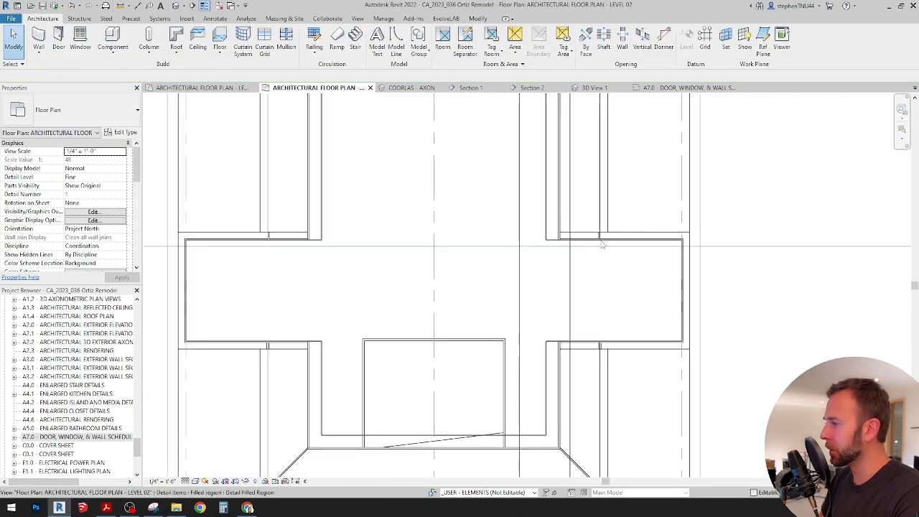
scroll(602, 244, down, 3)
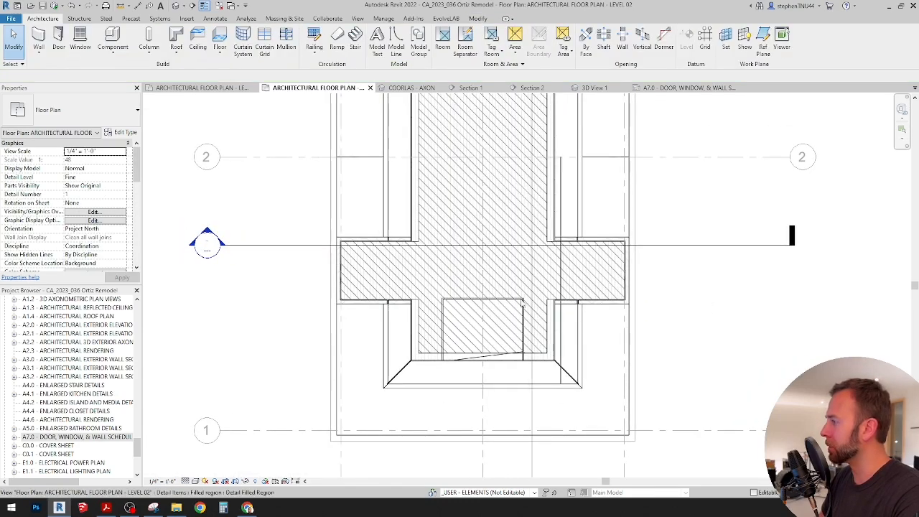
click(455, 302)
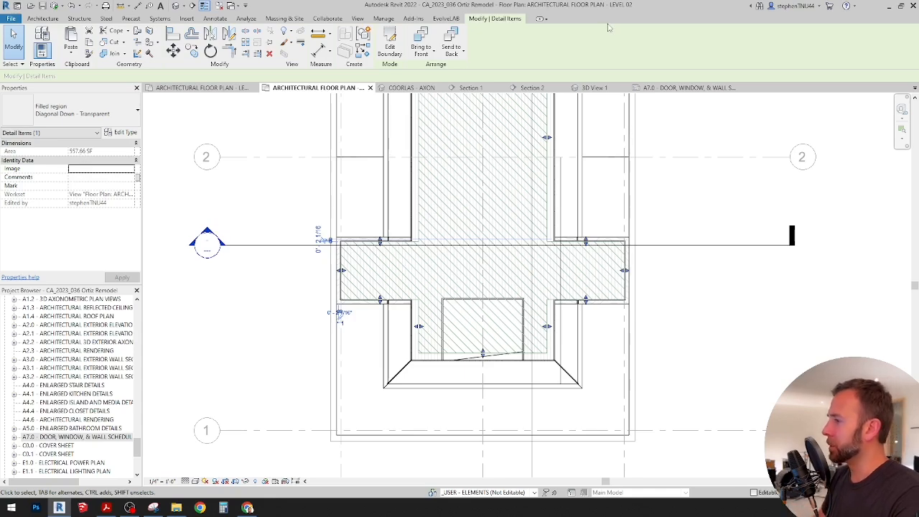
On sheet A7.0, set the primary bedroom's floor area in the Light and Ventilation Schedule to 558 SF
click(689, 88)
scroll(504, 226, up, 3)
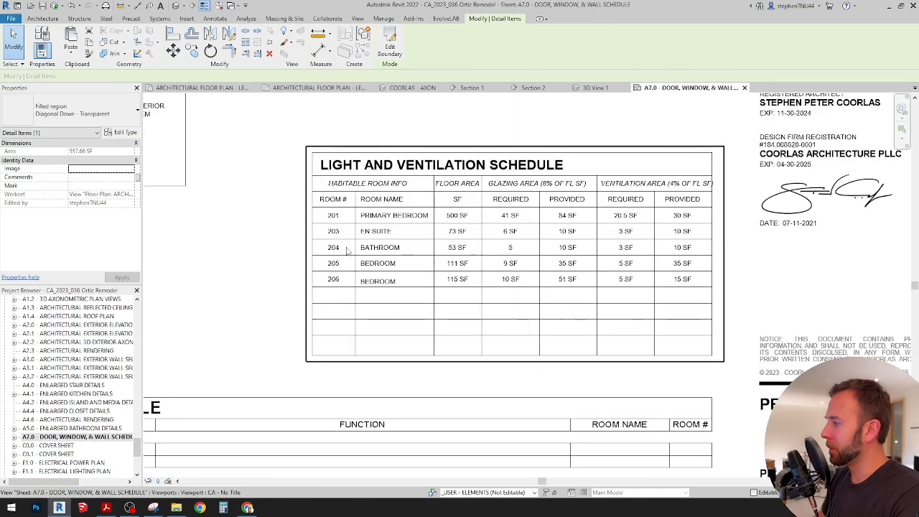
double_click(492, 207)
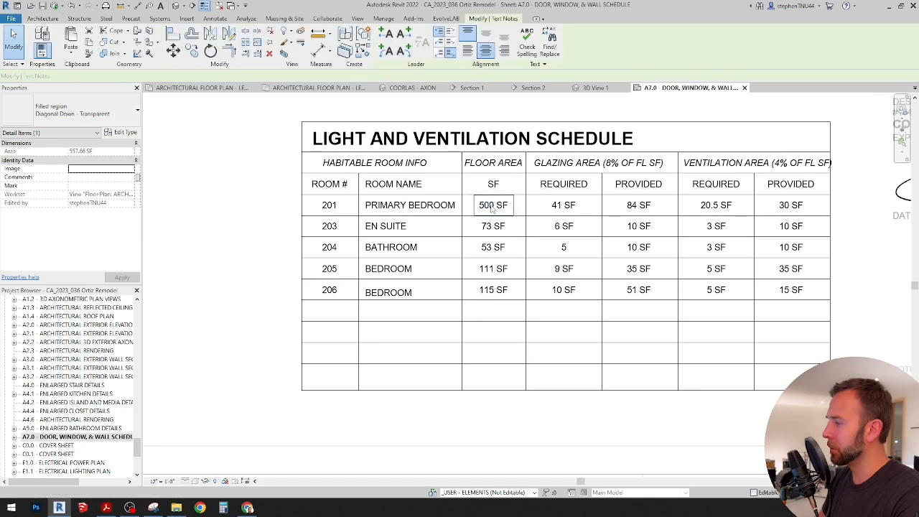
drag(483, 208, 494, 209)
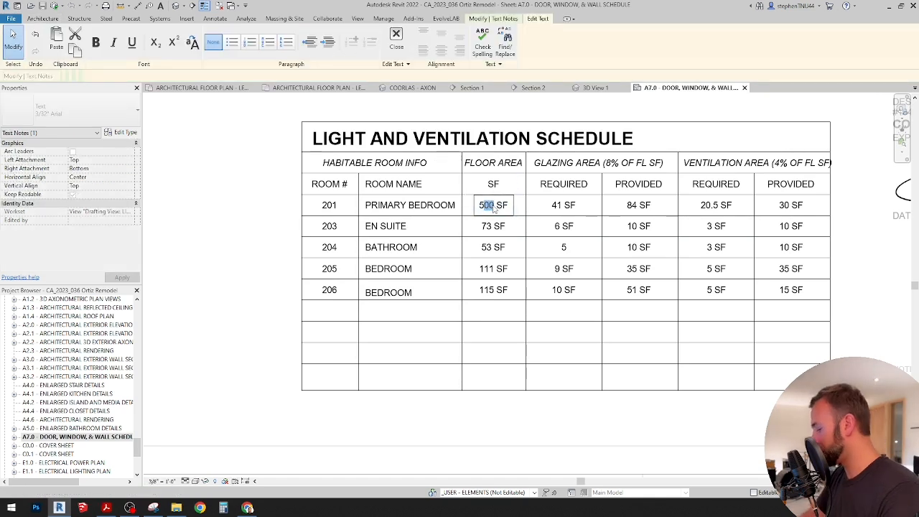
click(571, 212)
Calculate 558 × 0.08 in Calculator and set the primary bedroom's required glazing area to 45 SF
key(XF86Calculator)
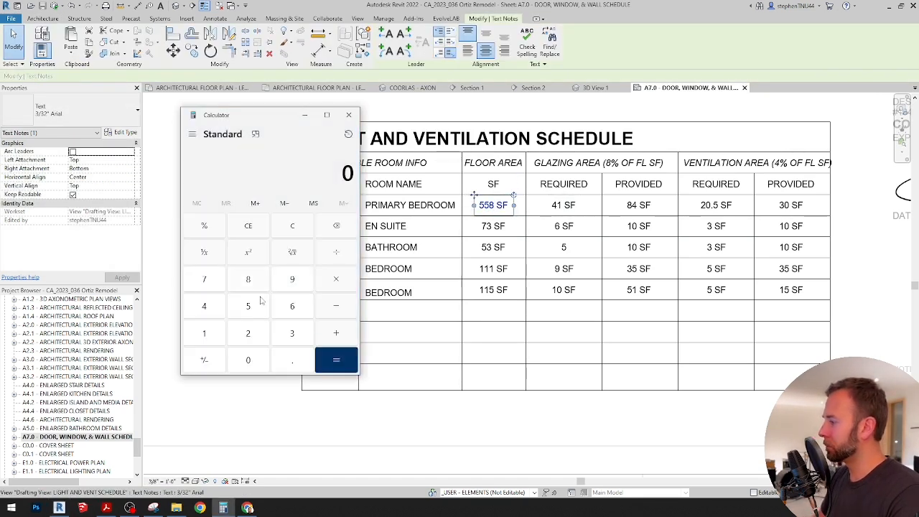
text(558 × )
text(0.08)
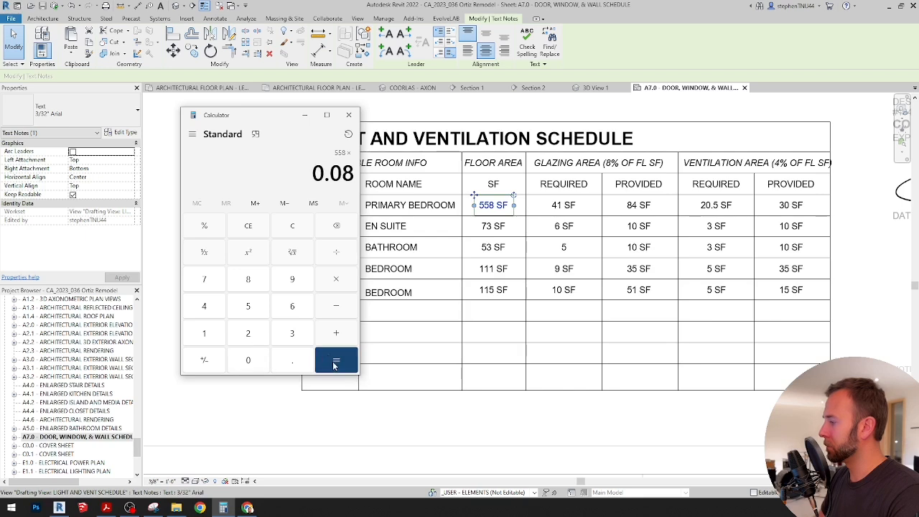
click(332, 359)
click(562, 206)
double_click(561, 207)
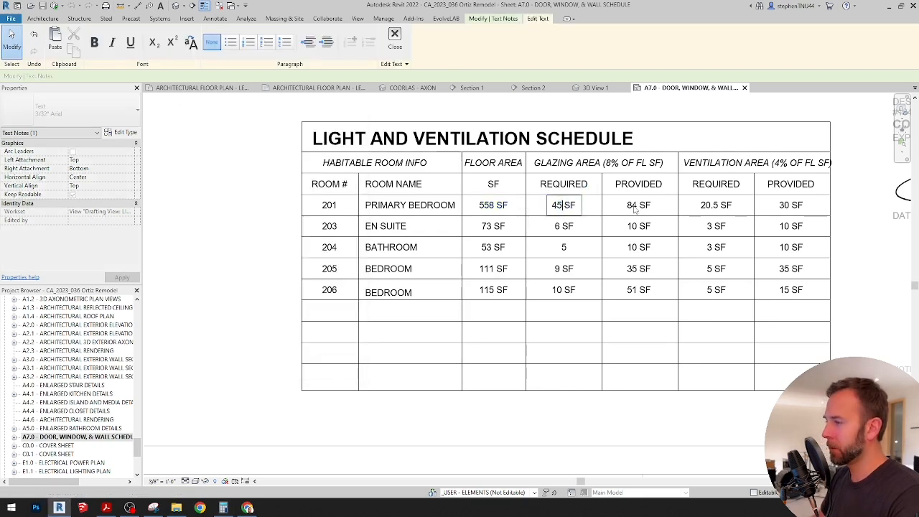
Set the primary bedroom's required ventilation area to 22.5 SF in the Light and Ventilation Schedule
click(709, 207)
double_click(707, 206)
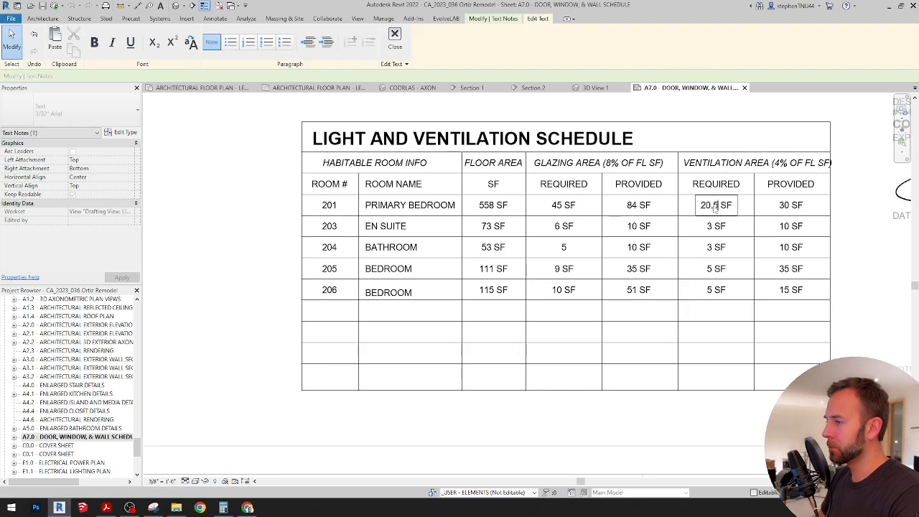
click(535, 243)
scroll(535, 243, down, 2)
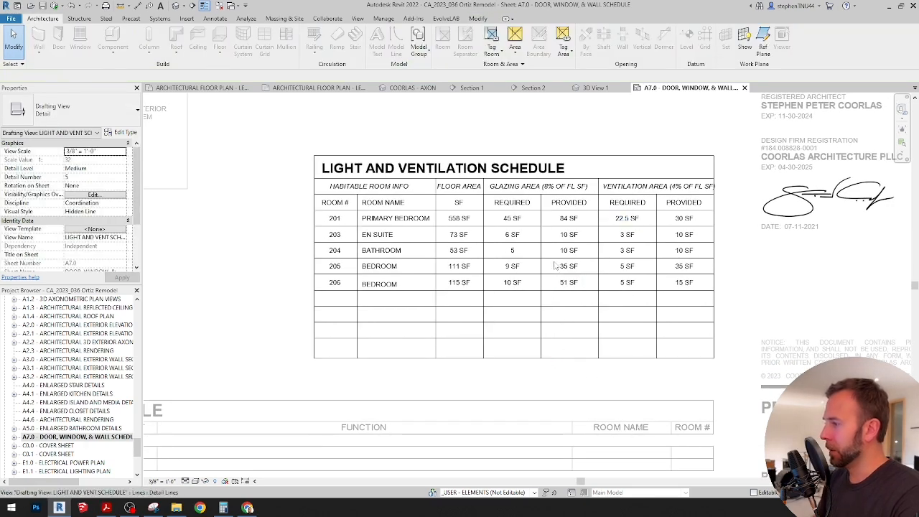
scroll(566, 224, up, 1)
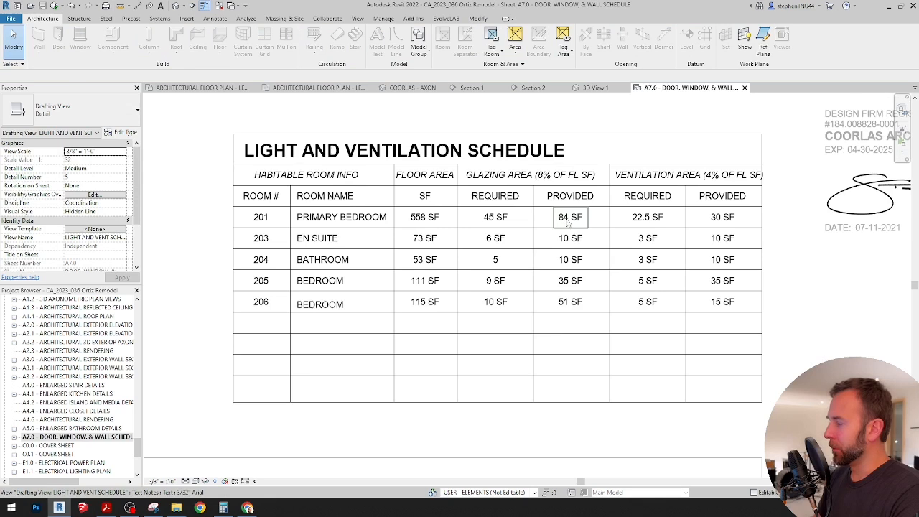
Switch to Calculator, clear the previous result and multiply 17.5 by 3 for the provided glazing area
click(225, 509)
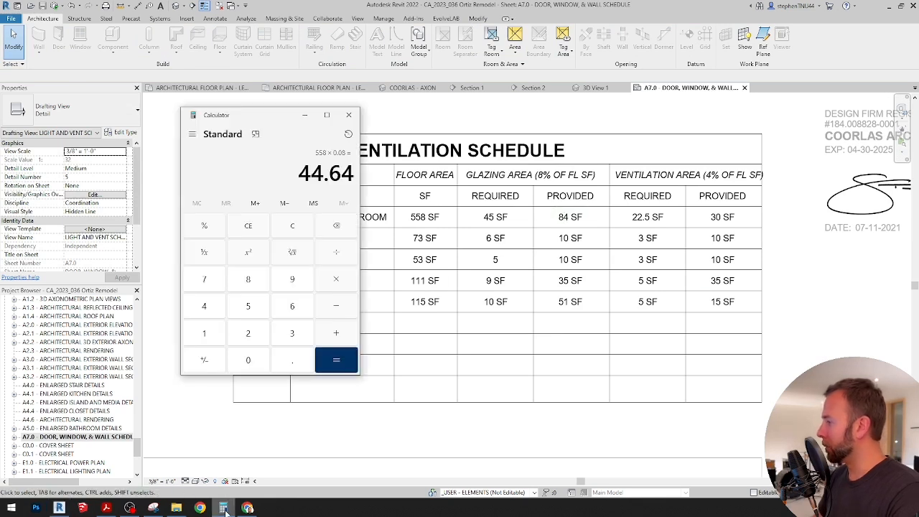
click(349, 134)
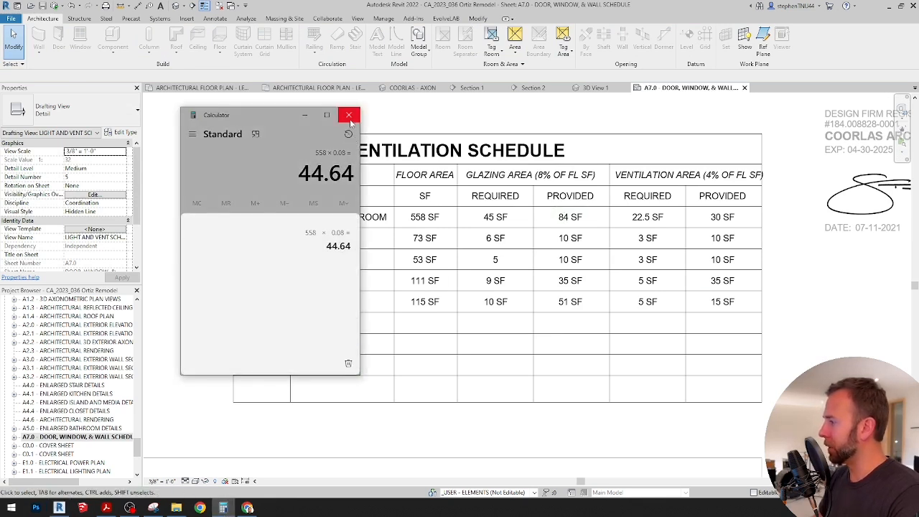
click(305, 116)
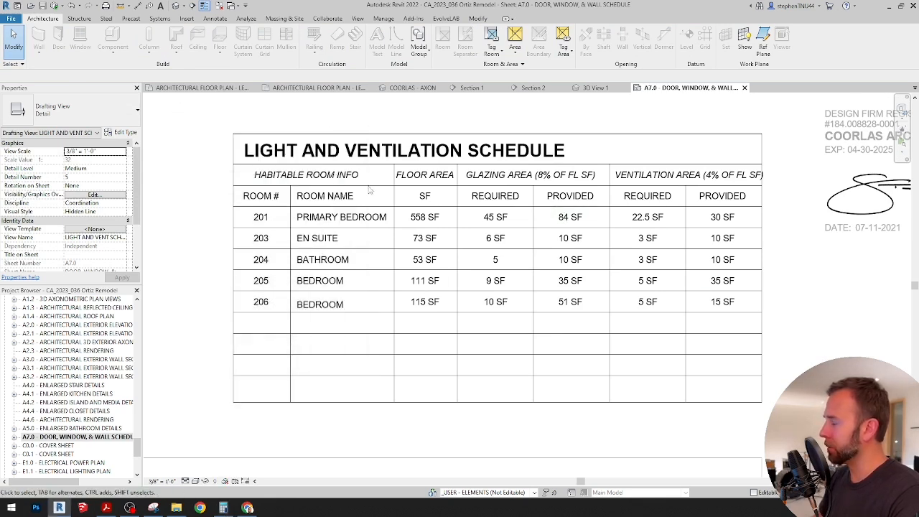
click(225, 508)
click(244, 228)
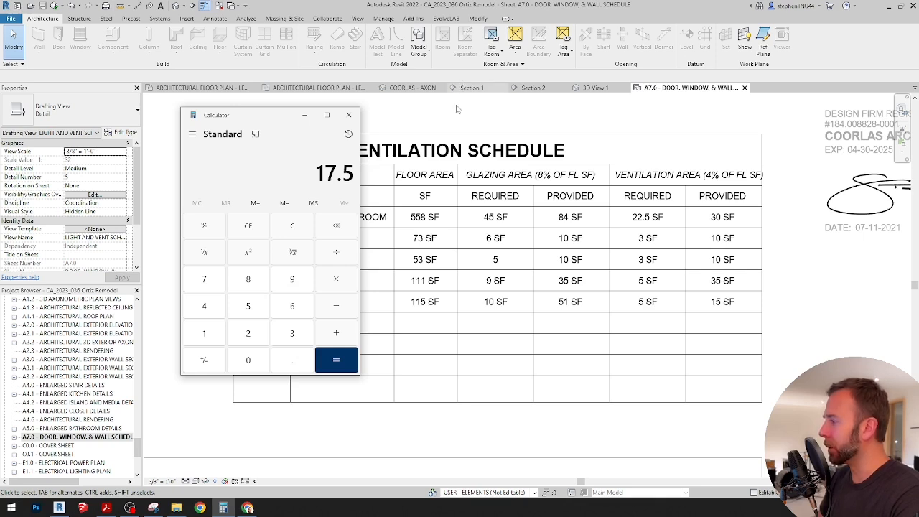
click(296, 336)
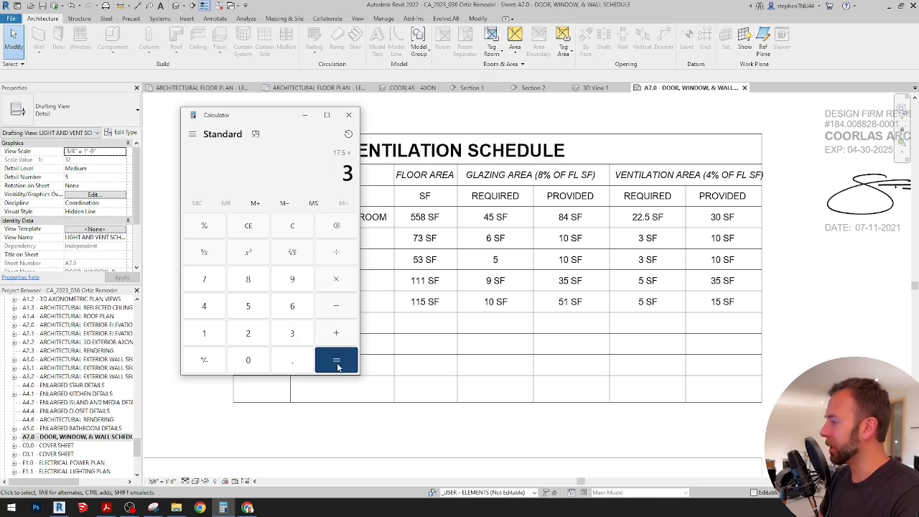
drag(314, 178, 352, 174)
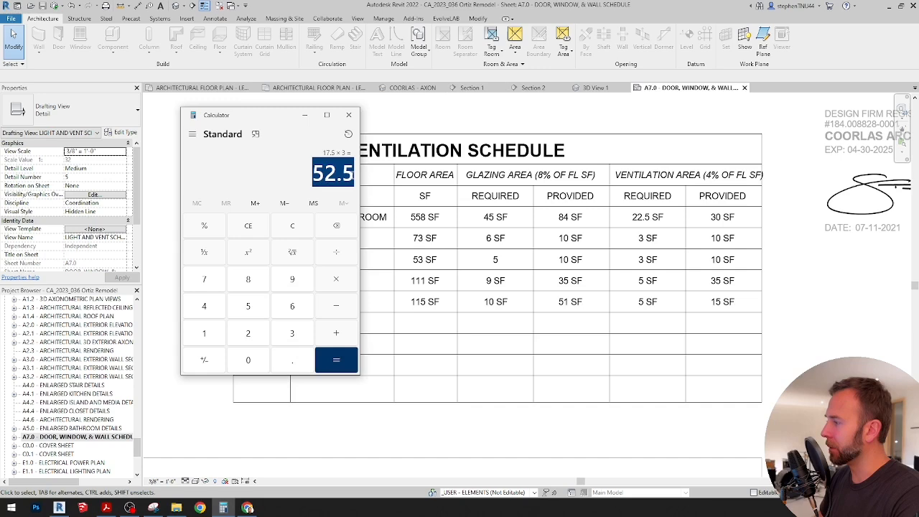
Return to the schedule and set the primary bedroom's provided glazing area to 52.5 SF
click(468, 125)
scroll(499, 220, up, 2)
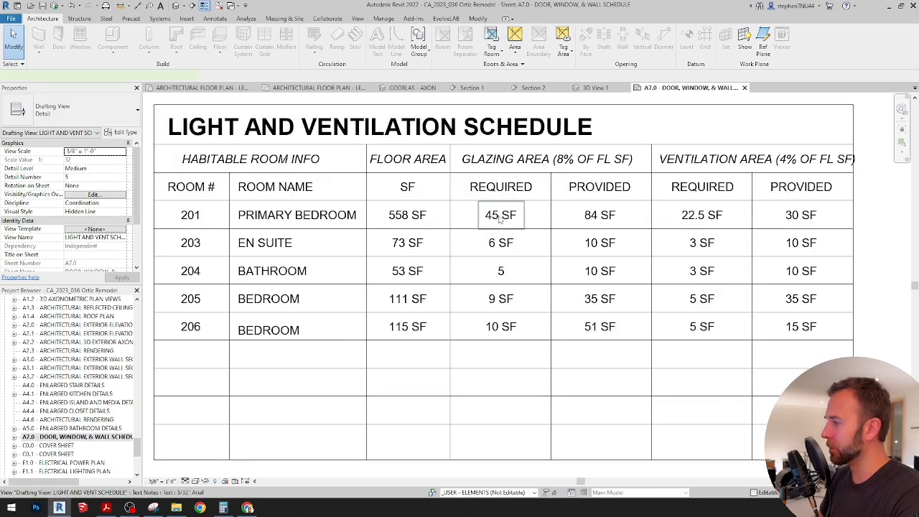
click(499, 220)
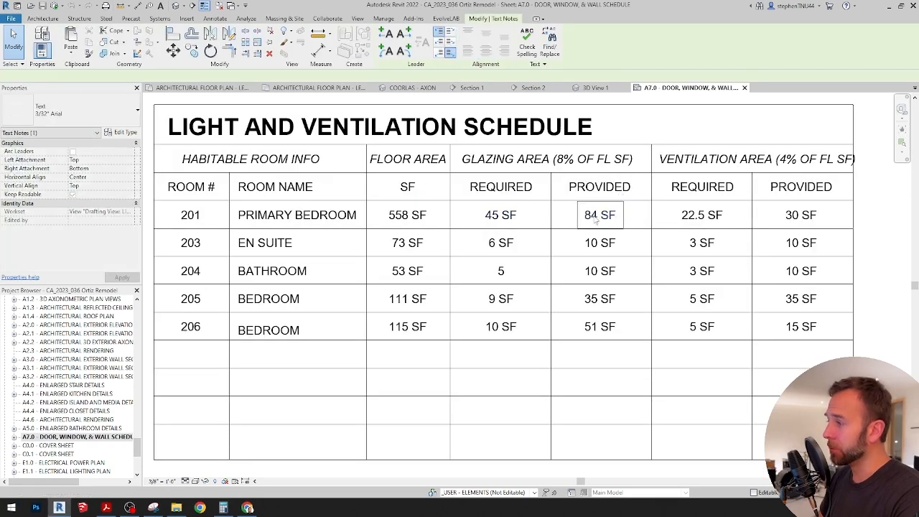
double_click(595, 221)
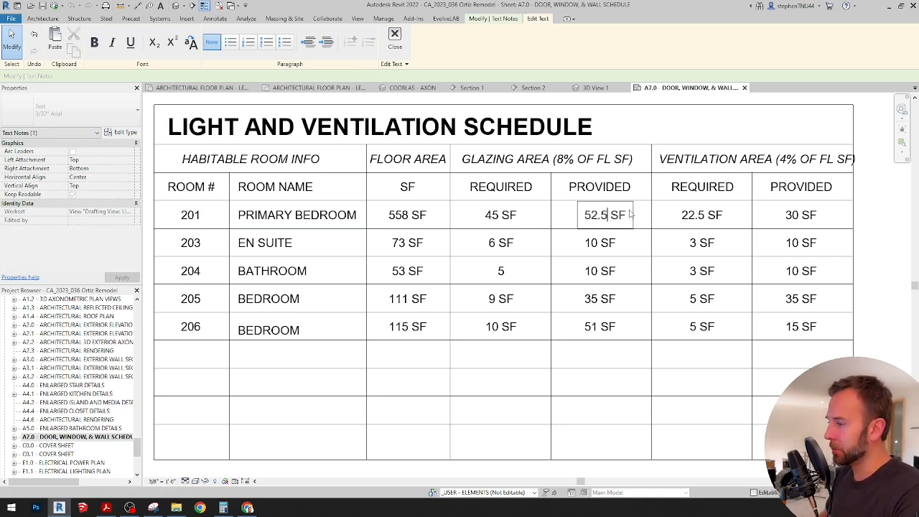
Set the primary bedroom's provided ventilation area to 52.5 SF
click(797, 218)
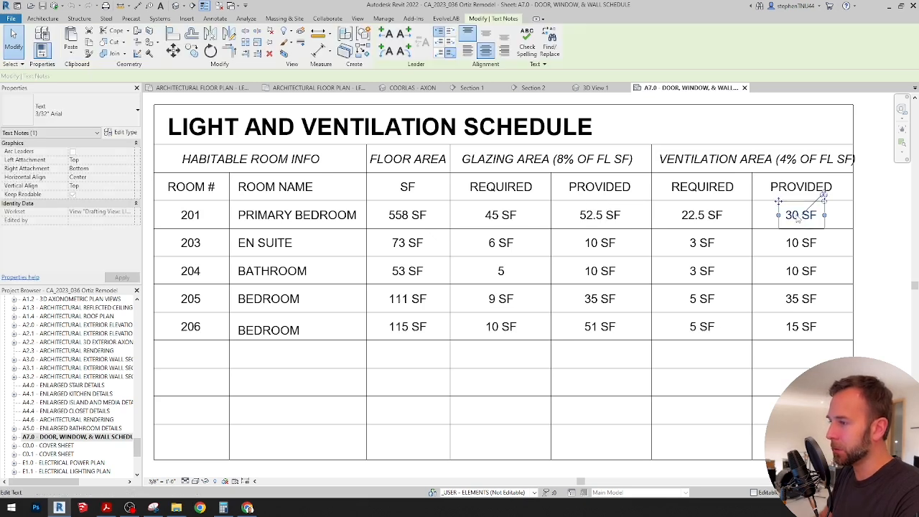
double_click(789, 215)
text(52.5 SF)
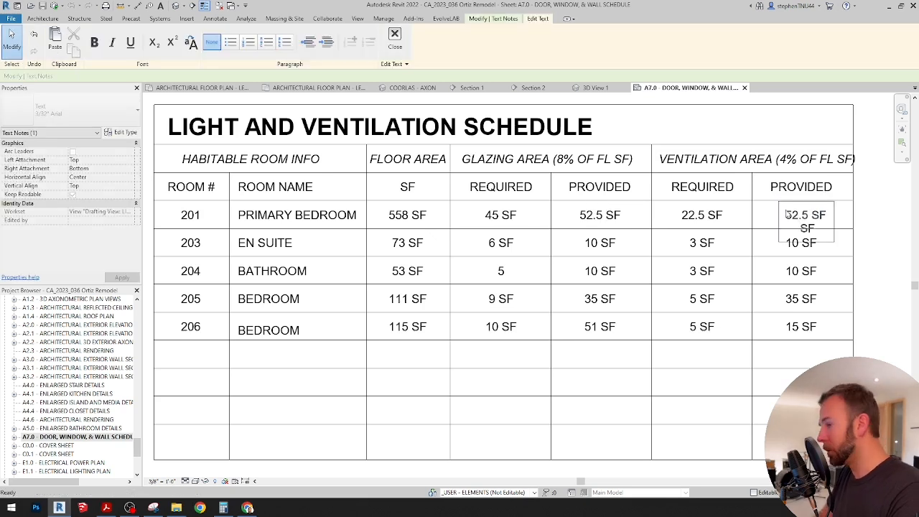
click(867, 246)
Delete the schedule entries for rooms 203, 204, 205 and 206, keeping the primary bedroom row
middle_drag(178, 244, 236, 227)
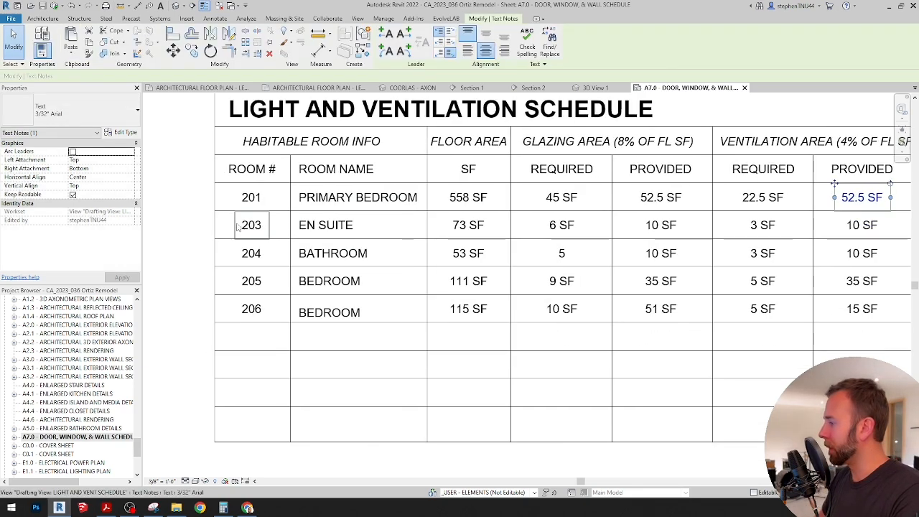
scroll(237, 227, down, 1)
drag(197, 205, 795, 332)
key(Delete)
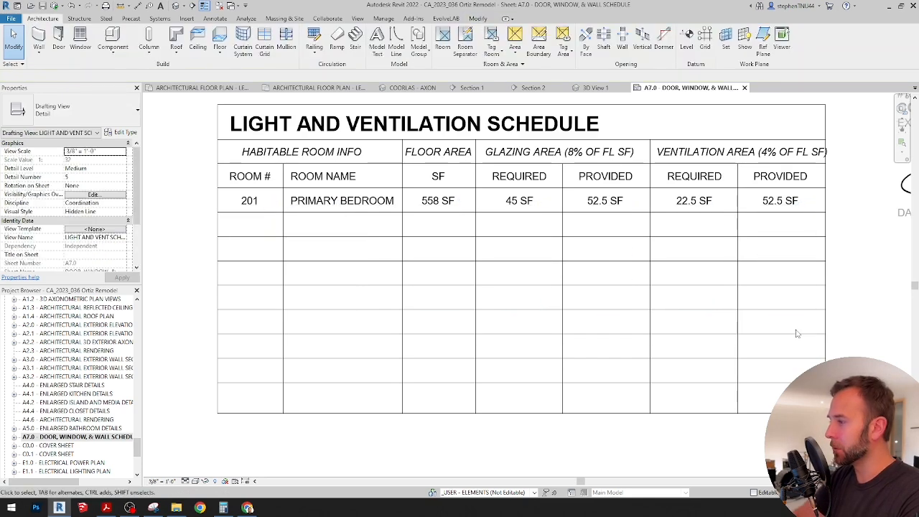
scroll(507, 218, down, 1)
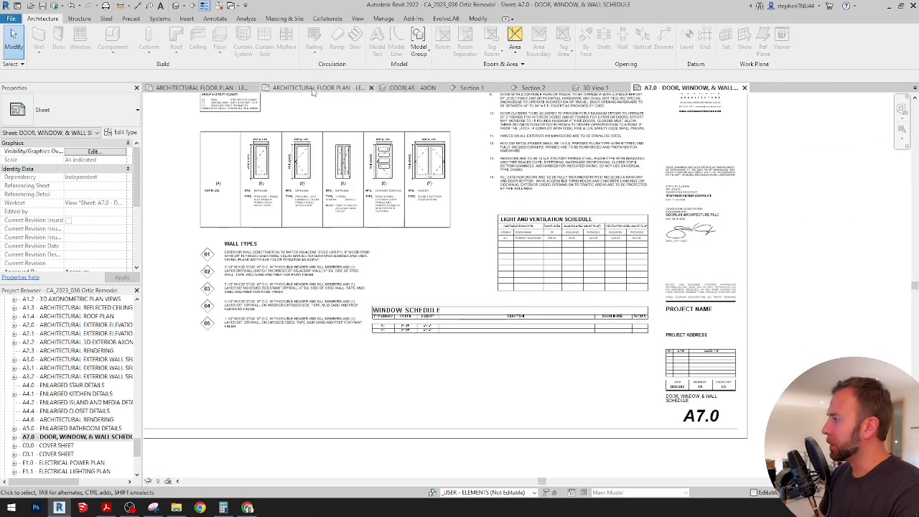
Open 3D View 1 and look around the bedroom interior, examining the dormers, sloped ceilings and adjoining hallway
click(312, 88)
click(592, 87)
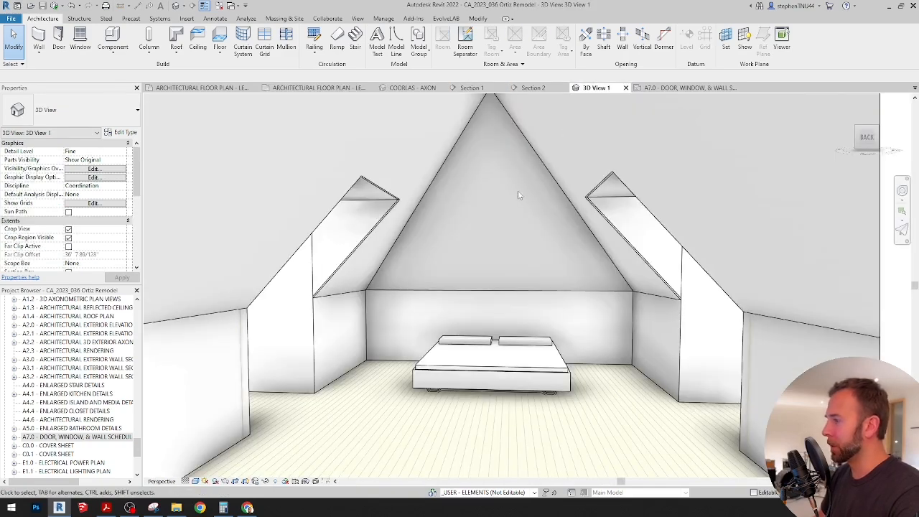
scroll(520, 195, down, 2)
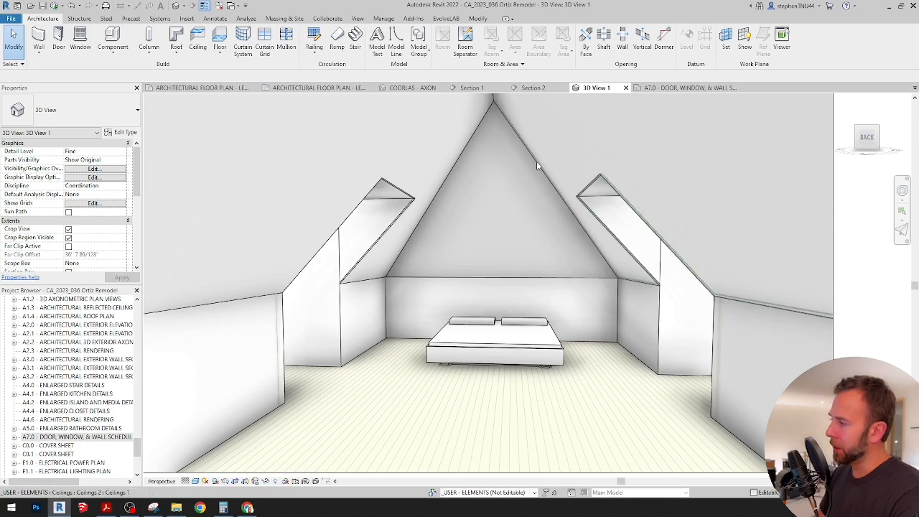
key(shift+w)
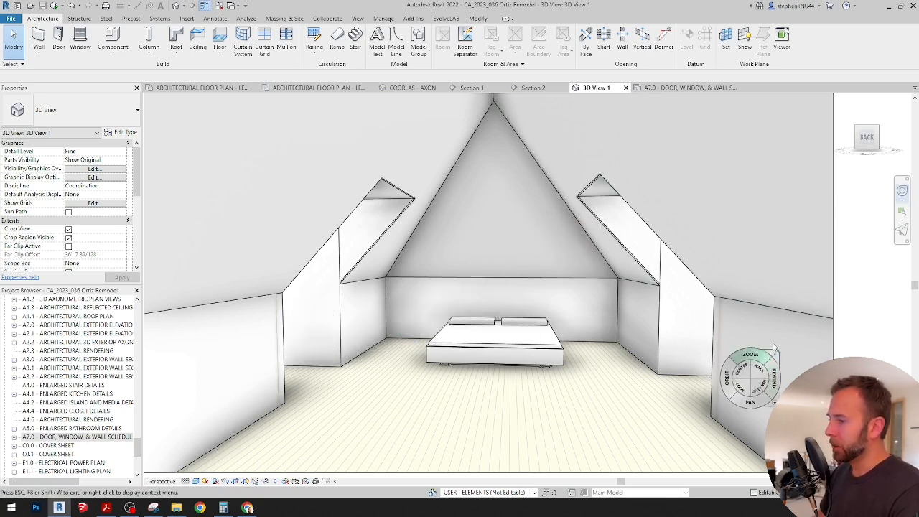
drag(789, 363, 347, 346)
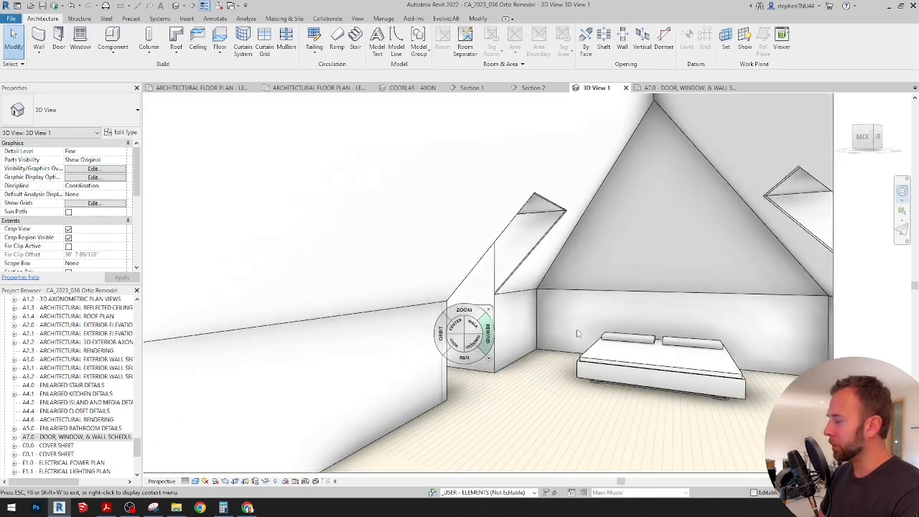
drag(664, 342, 251, 355)
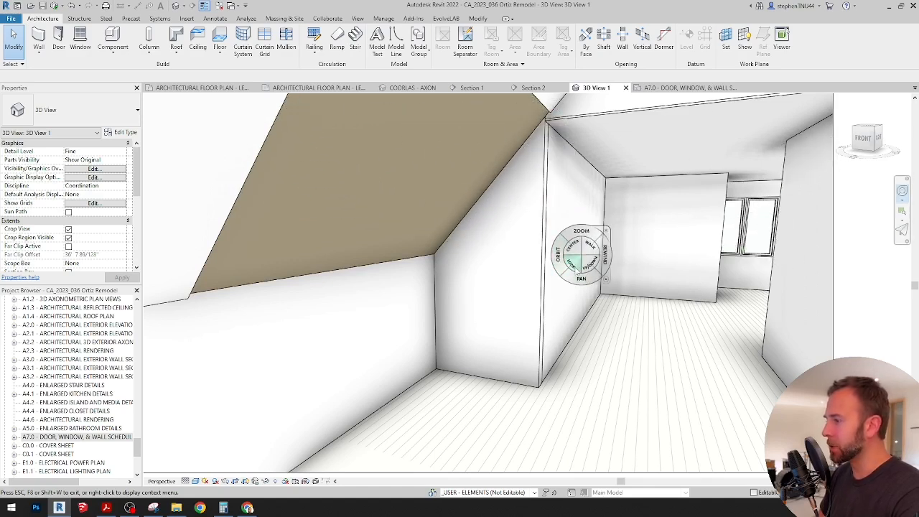
drag(578, 269, 706, 263)
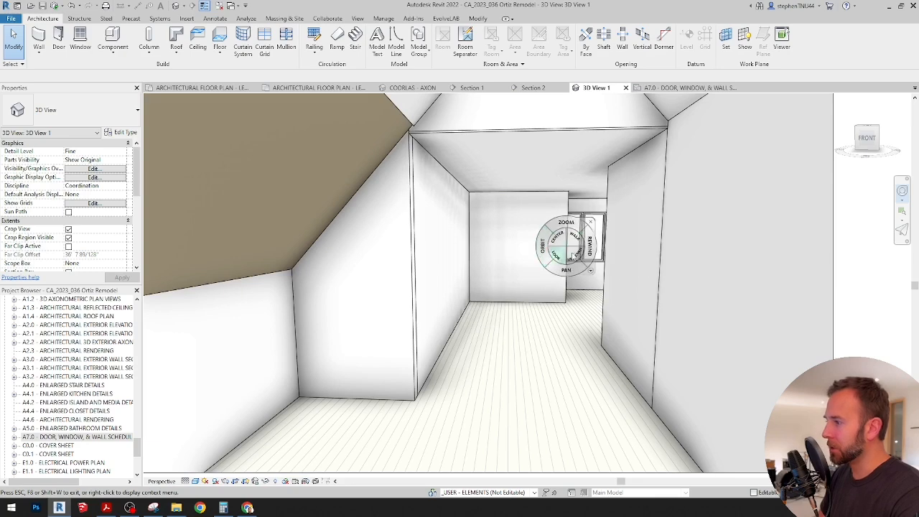
Adjust the section box of the COORLAS - AXON view to cut across the gable and expose the upper-floor ceilings
drag(567, 223, 568, 245)
key(Escape)
click(425, 89)
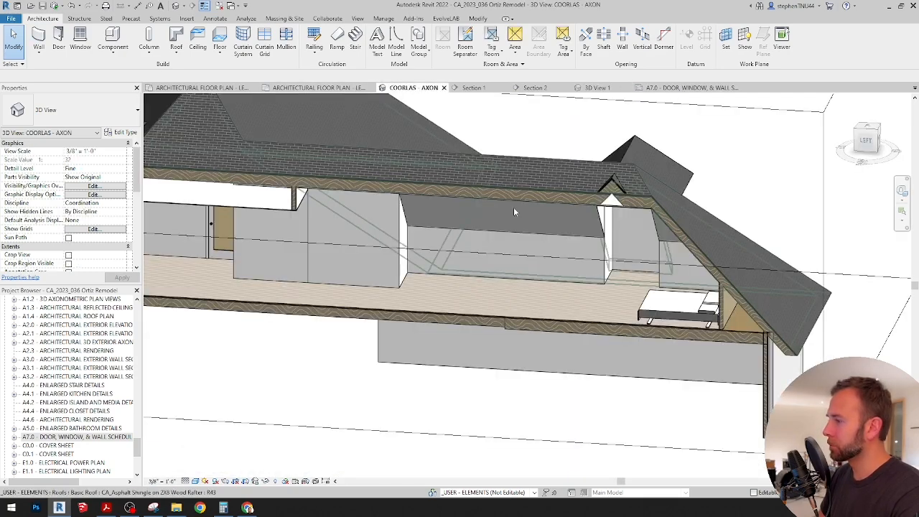
shift+middle_drag(632, 147, 600, 172)
scroll(600, 172, down, 3)
click(701, 201)
drag(491, 201, 428, 240)
drag(760, 231, 644, 239)
shift+middle_drag(649, 247, 346, 138)
middle_drag(346, 137, 435, 218)
scroll(433, 213, up, 3)
Edit the in-place ceilings model under the gable roof, delete the selected sloped ceiling piece, and finish the model
double_click(416, 192)
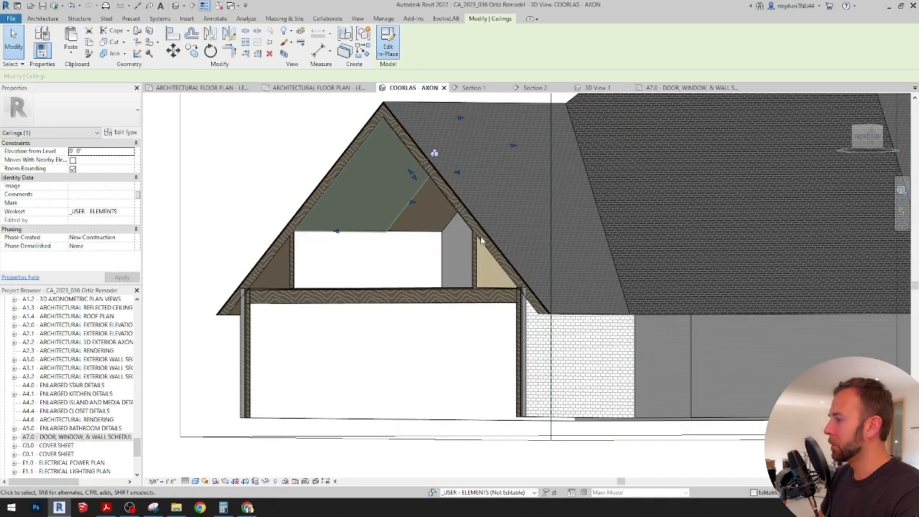
click(423, 190)
key(Delete)
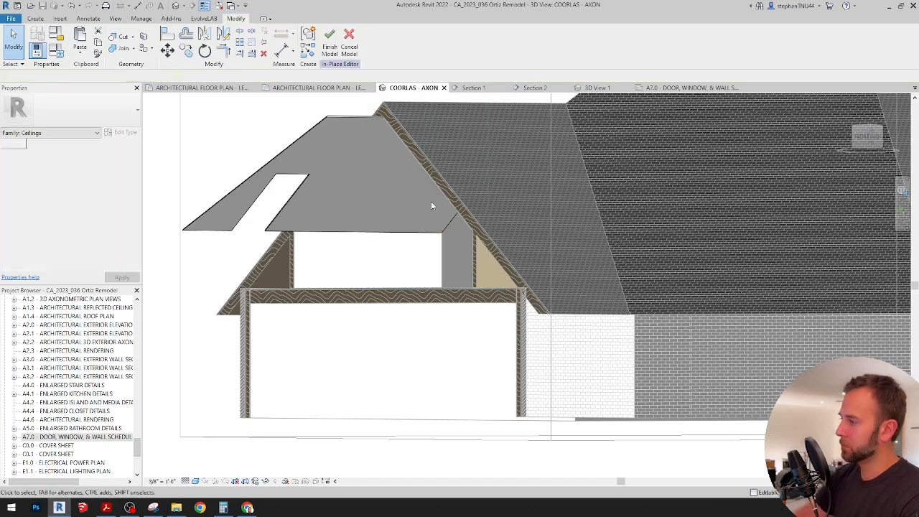
click(330, 40)
Copy one of the 34" x 52" casement windows in the Level 02 architectural floor plan
shift+middle_drag(445, 349, 551, 394)
click(321, 88)
scroll(506, 208, up, 8)
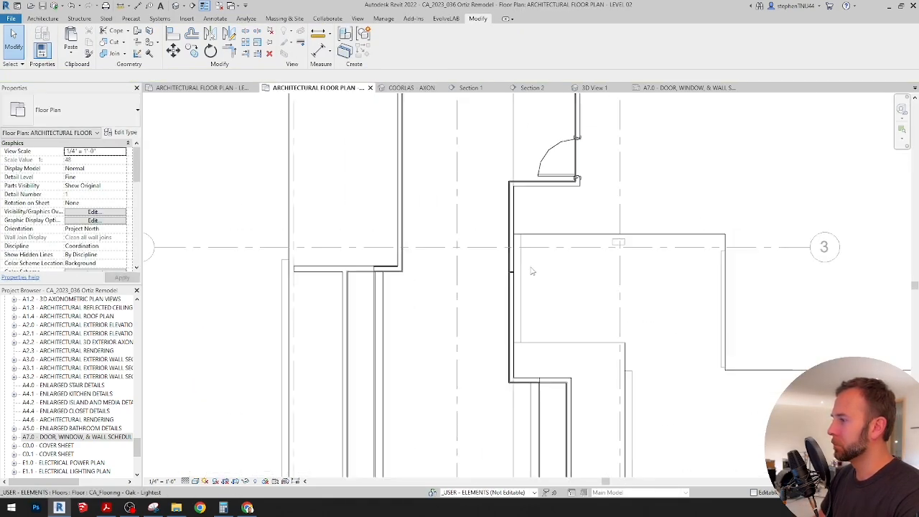
click(524, 167)
click(192, 52)
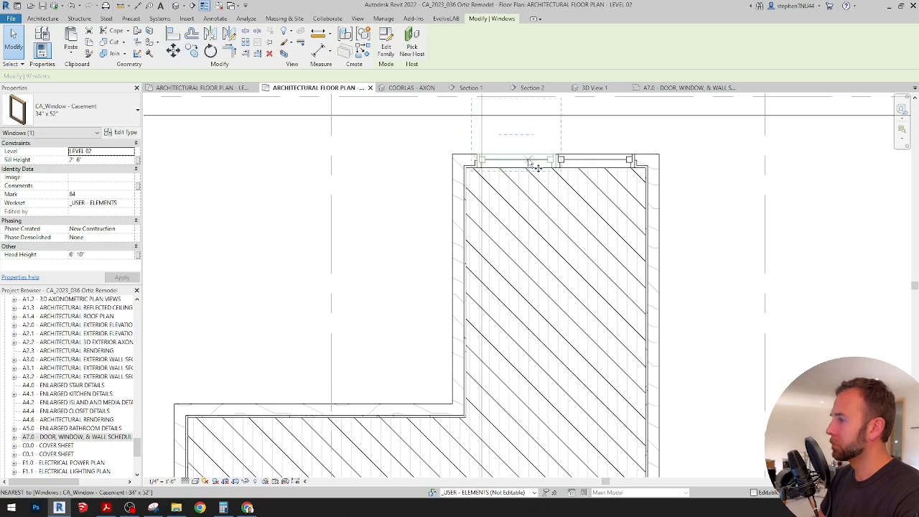
click(508, 161)
key(Escape)
Rehost the copied casement window onto the outer end wall of the east dormer near grid 2
click(411, 43)
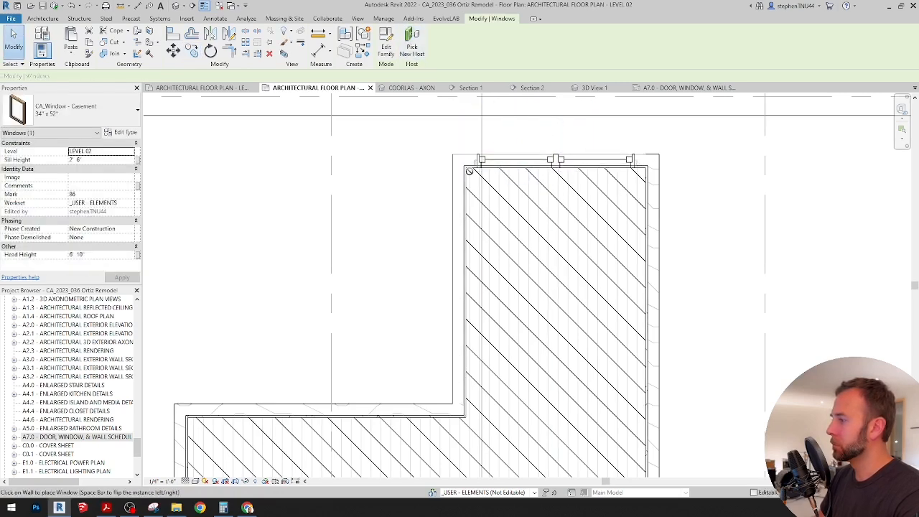
scroll(473, 175, down, 3)
middle_drag(606, 315, 579, 115)
scroll(578, 287, down, 1)
middle_drag(583, 445, 571, 125)
scroll(538, 261, up, 4)
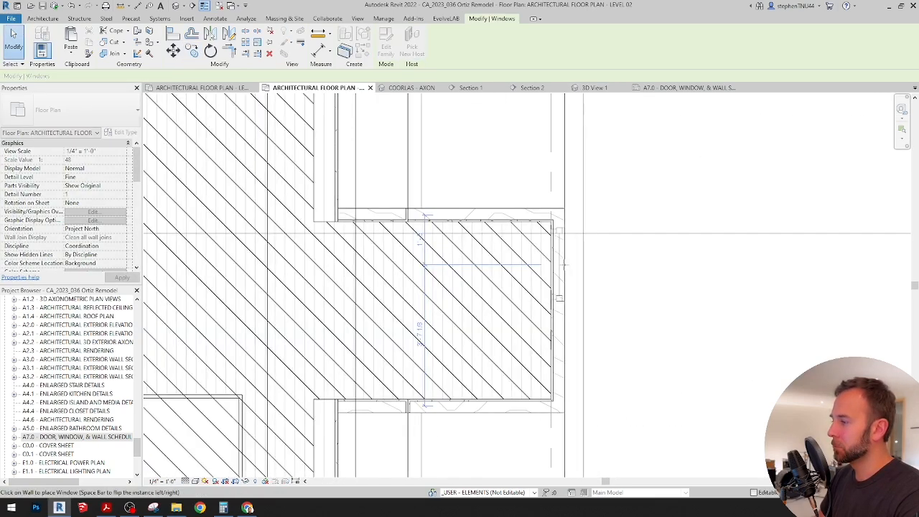
click(563, 265)
click(215, 19)
click(244, 41)
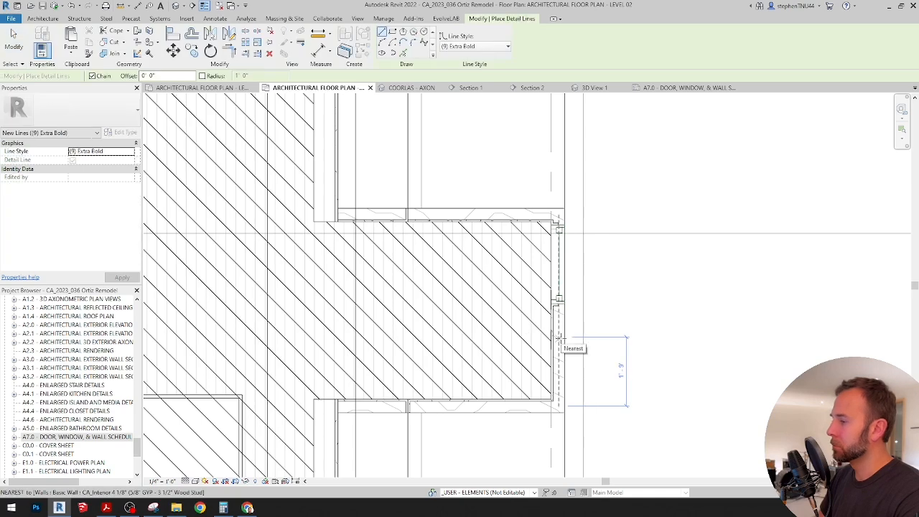
key(Escape)
Move the window along the dormer's end wall so its lower edge lands on the wall's midpoint
click(559, 296)
click(174, 51)
scroll(574, 319, up, 3)
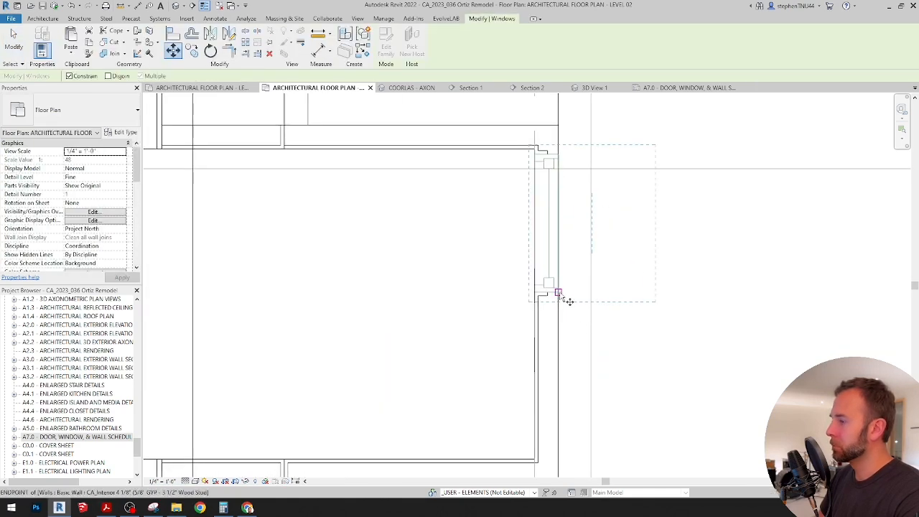
click(558, 293)
scroll(559, 306, down, 2)
click(550, 302)
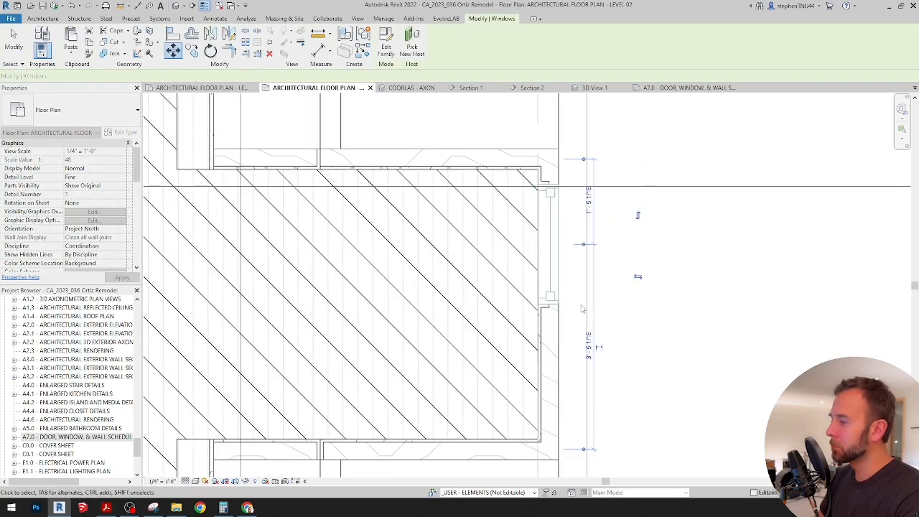
key(Escape)
Copy the window along the dormer's end wall to form a side-by-side pair, using its two outer edges as the copy distance
click(550, 208)
key(c)
key(o)
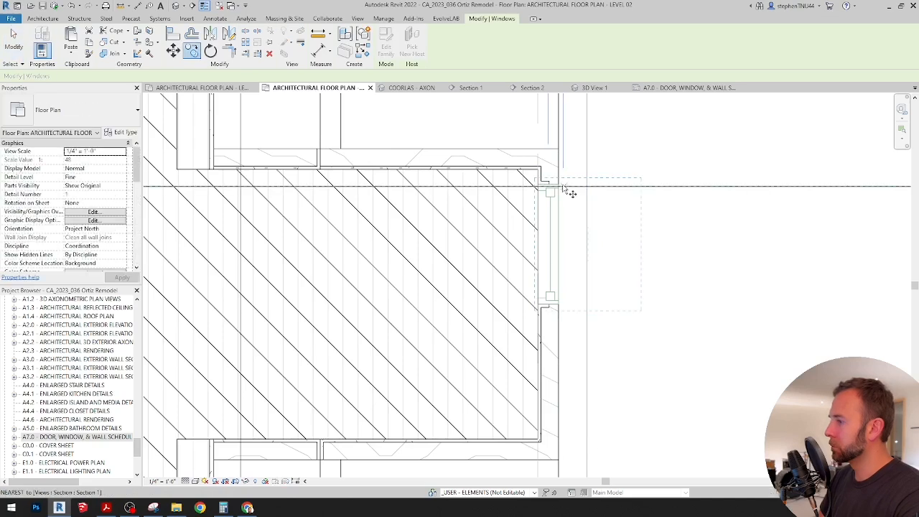
click(557, 185)
click(558, 304)
scroll(620, 242, down, 2)
key(Escape)
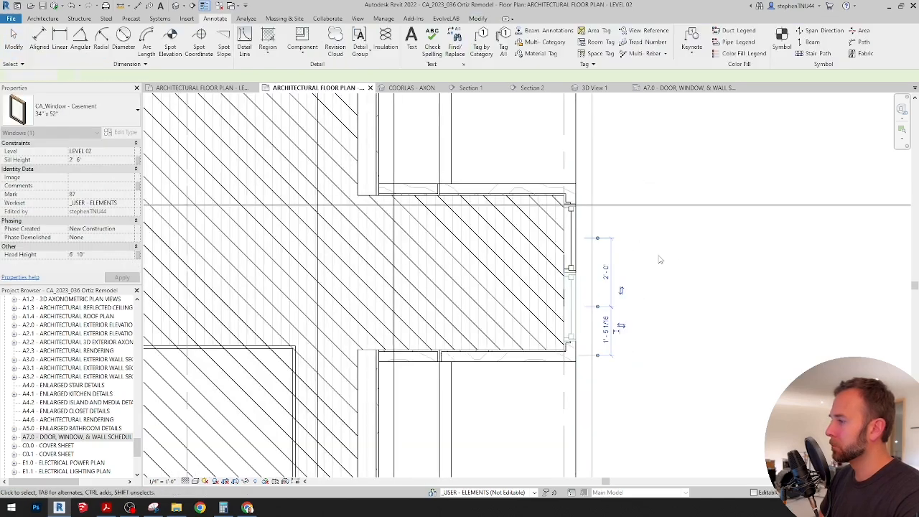
key(Escape)
Mirror the pair of casement windows about the gable's centreline onto the opposite dormer's end wall
scroll(546, 272, down, 1)
scroll(536, 231, down, 2)
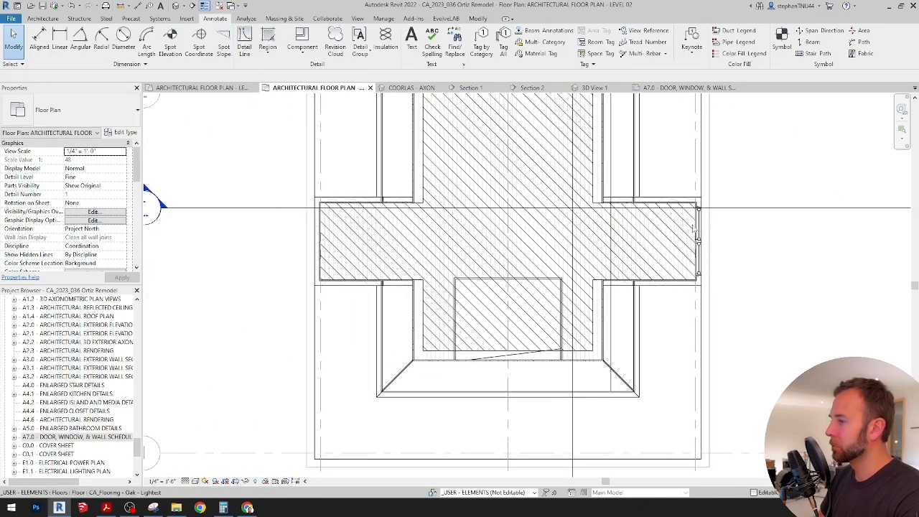
click(697, 240)
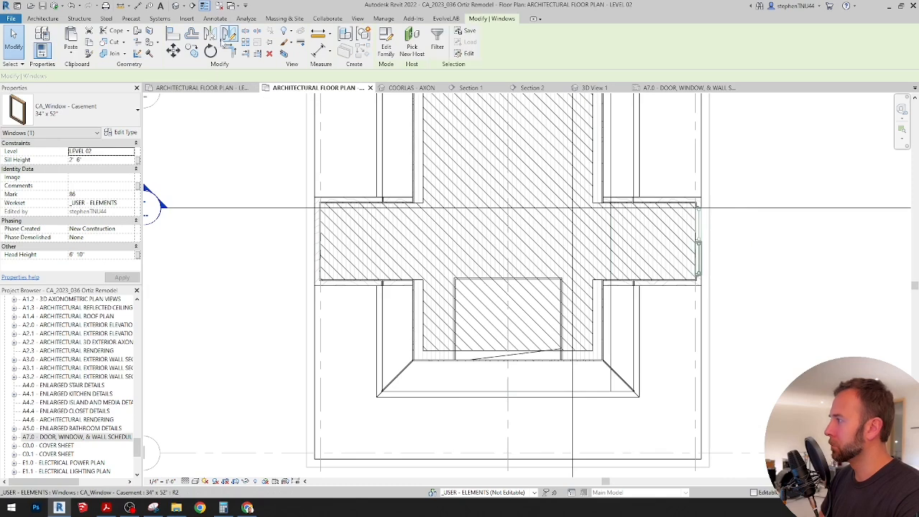
click(209, 33)
click(496, 222)
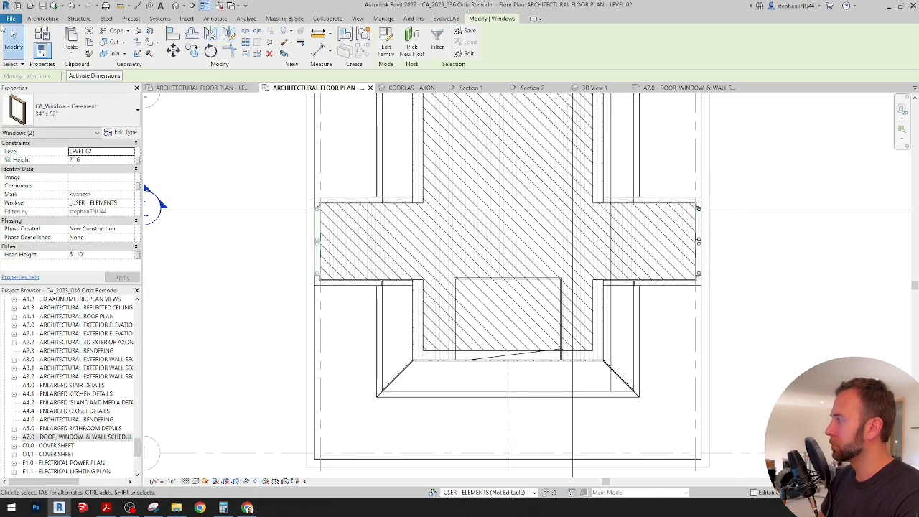
key(Escape)
key(Escape)
Look around the upper-floor bedroom in 3D View 1 to examine the dormer windows and the ceiling
click(595, 88)
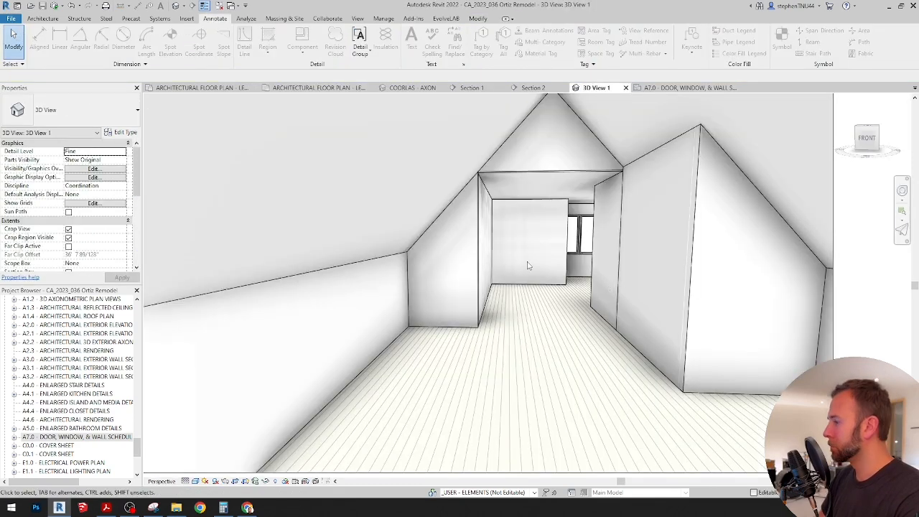
key(F8)
drag(539, 283, 637, 296)
drag(558, 346, 506, 346)
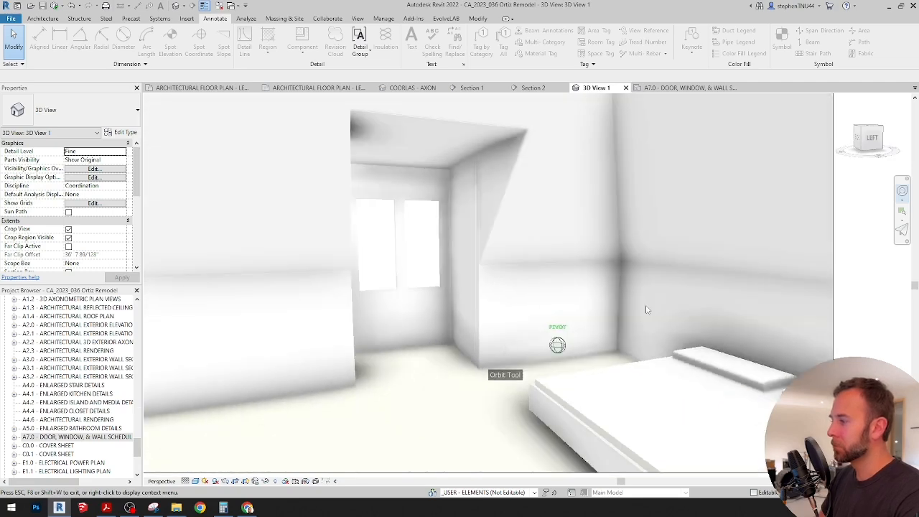
drag(646, 306, 535, 413)
drag(644, 391, 487, 379)
key(Escape)
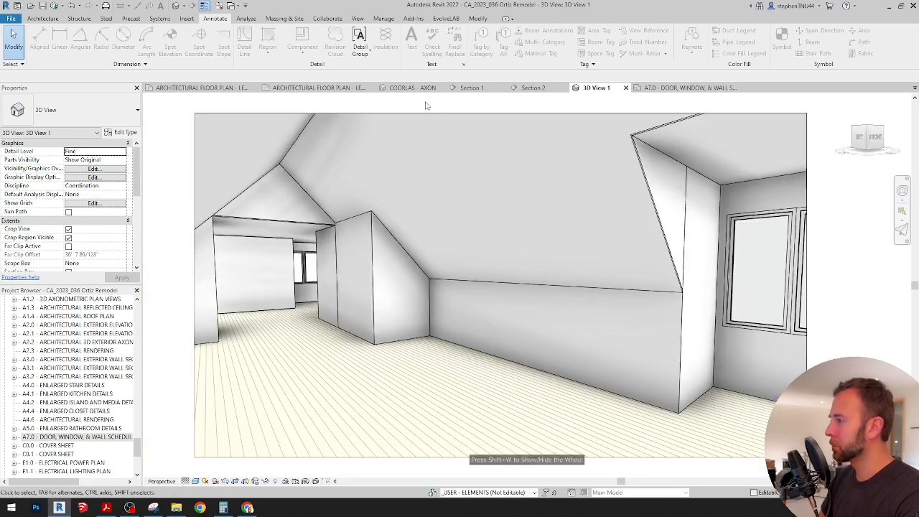
Open the Level 02 architectural reflected ceiling plan at the two dormers
click(413, 88)
scroll(86, 380, up, 5)
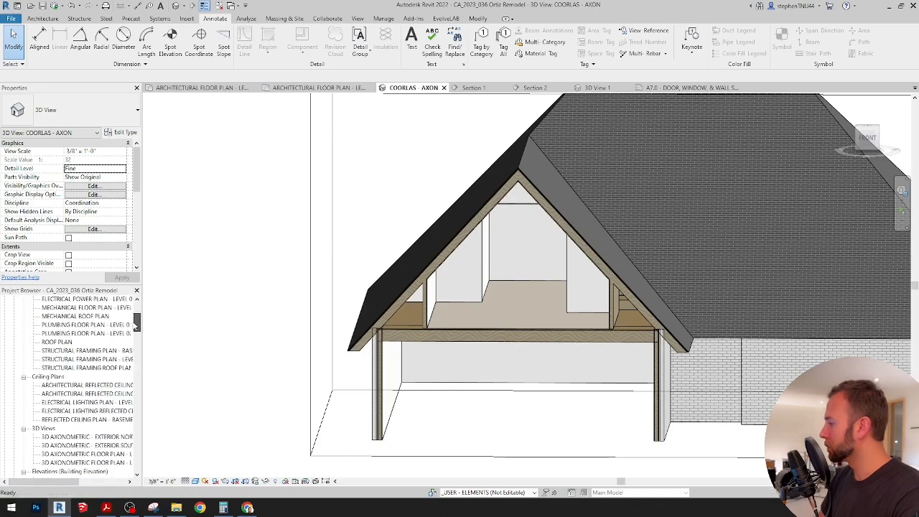
double_click(86, 445)
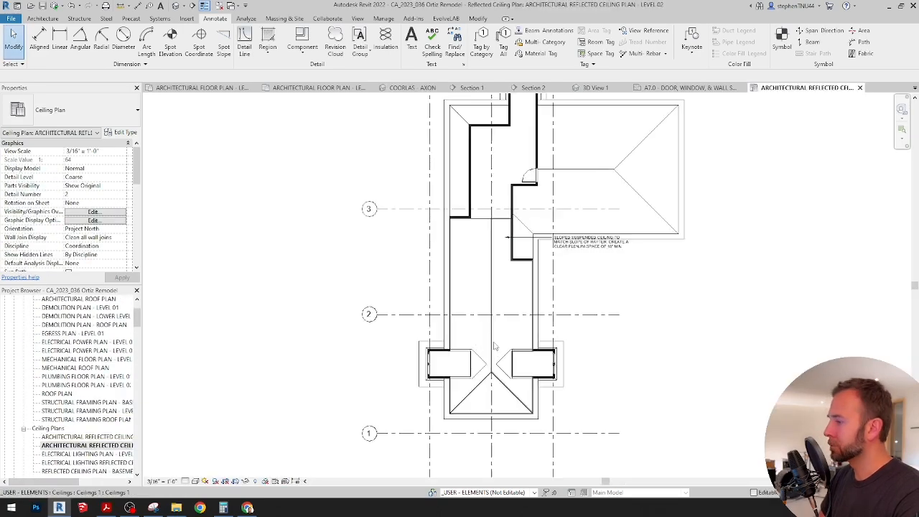
scroll(459, 344, up, 4)
Place a CA_Downlight - Recessed Can, 6" Incandescent - Gimbal, on the sloped ceiling east of the ridge, about 3'-0" from the nearby wall
click(42, 18)
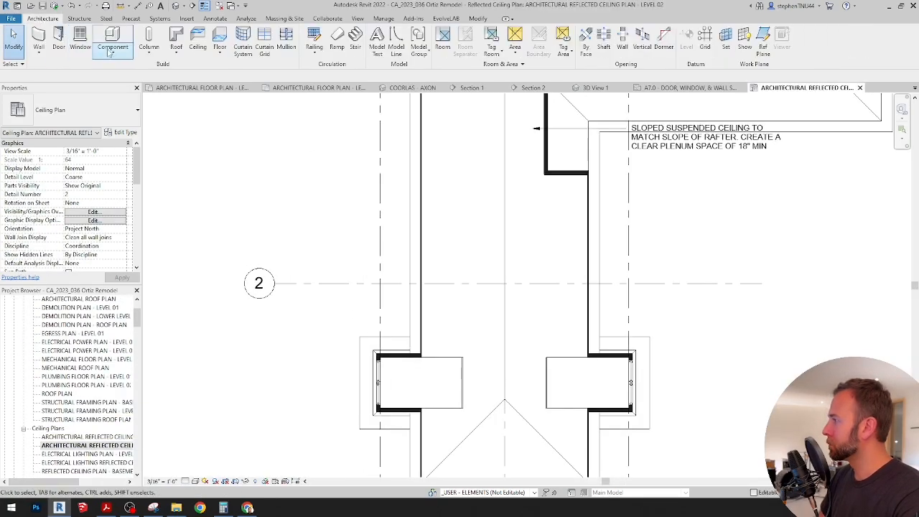
click(111, 42)
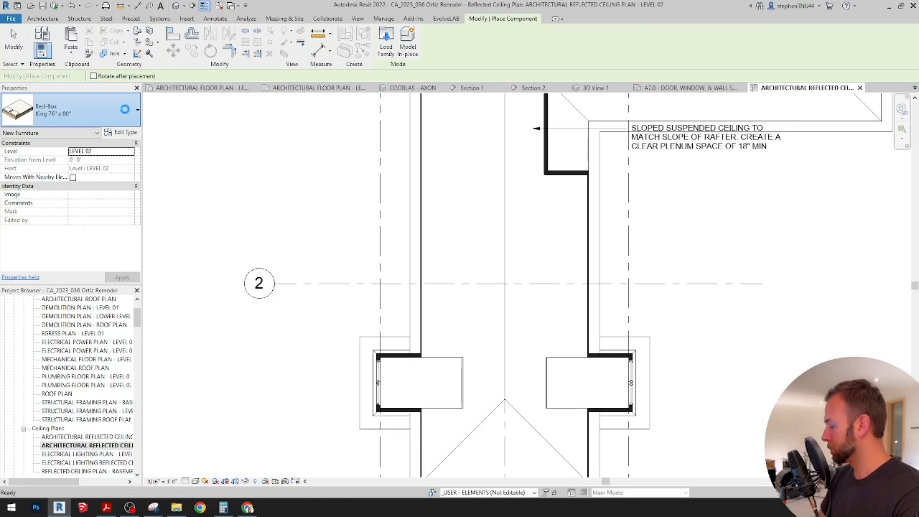
click(125, 109)
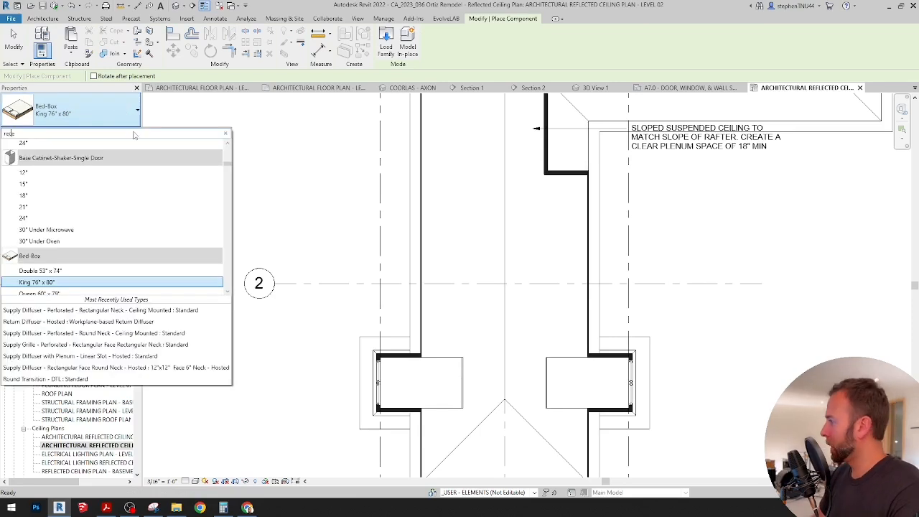
text(recess)
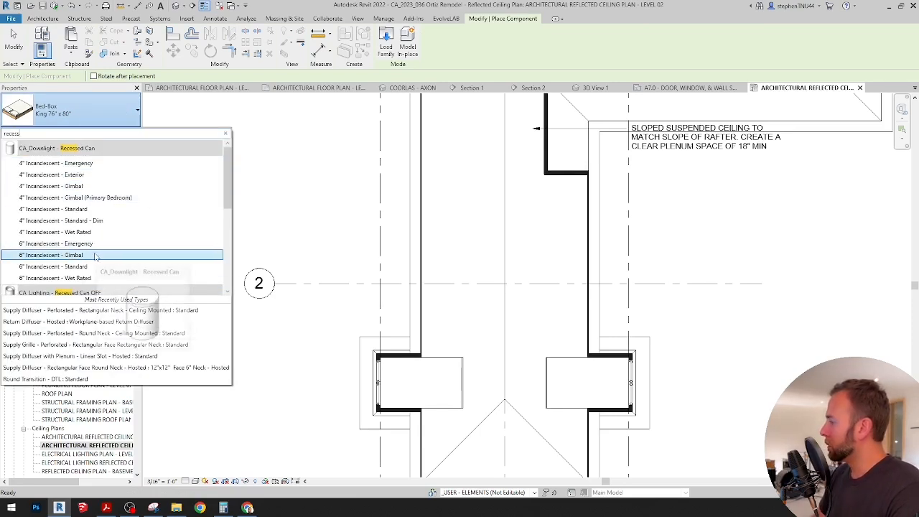
click(144, 255)
scroll(530, 245, up, 2)
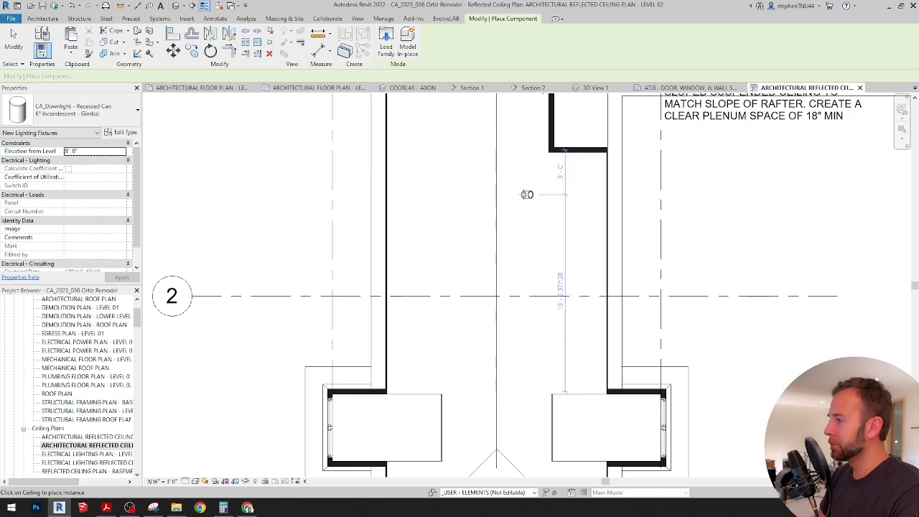
scroll(539, 204, down, 2)
key(Escape)
scroll(527, 200, up, 2)
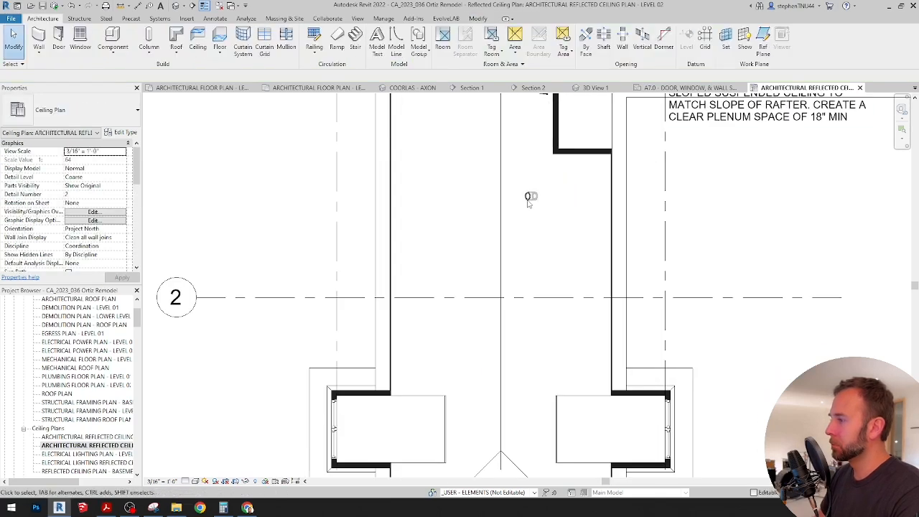
Check Section 1, then locate and select the new downlight from below in the COORLAS - AXON view
click(471, 87)
scroll(475, 229, down, 4)
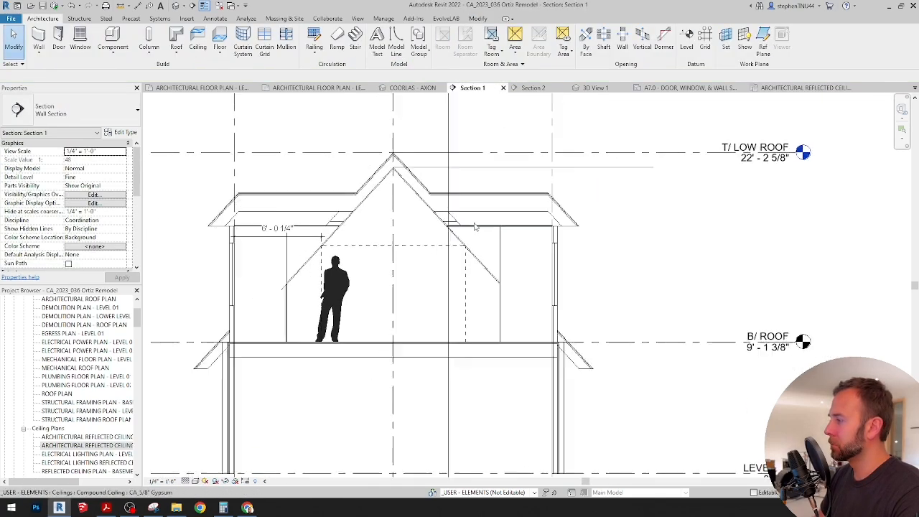
click(410, 88)
scroll(549, 330, down, 2)
shift+middle_drag(551, 345, 558, 196)
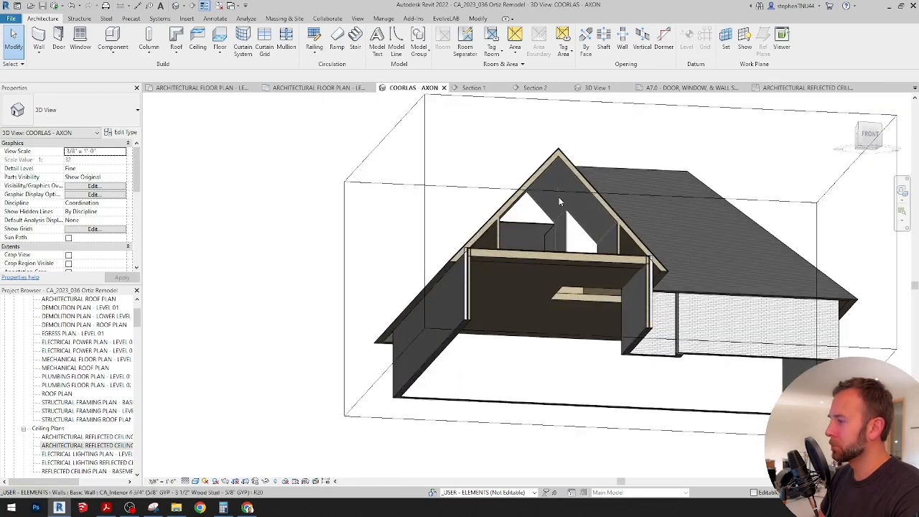
scroll(558, 194, up, 5)
click(554, 169)
scroll(558, 170, down, 1)
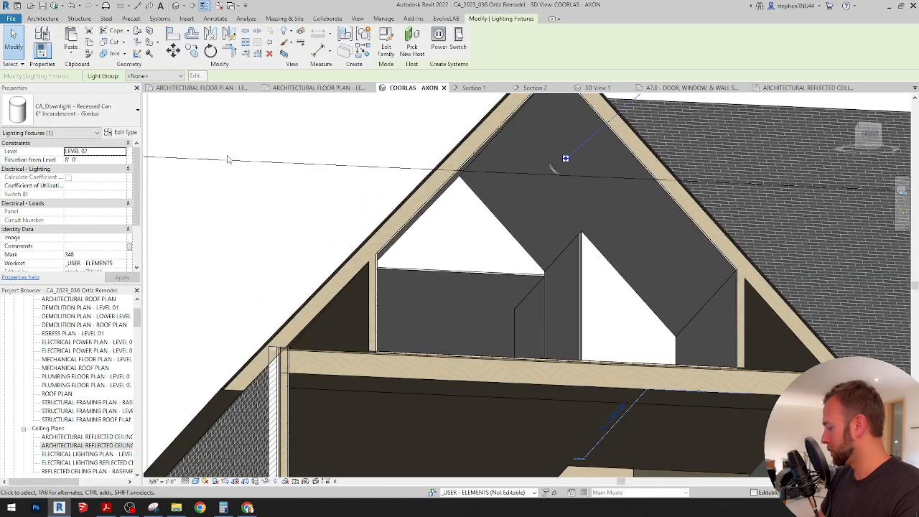
Turn on the Light Source subcategory of Lighting Fixtures in the COORLAS - AXON view and examine the downlight's beam from the front
key(v)
key(g)
click(684, 152)
scroll(678, 269, down, 1)
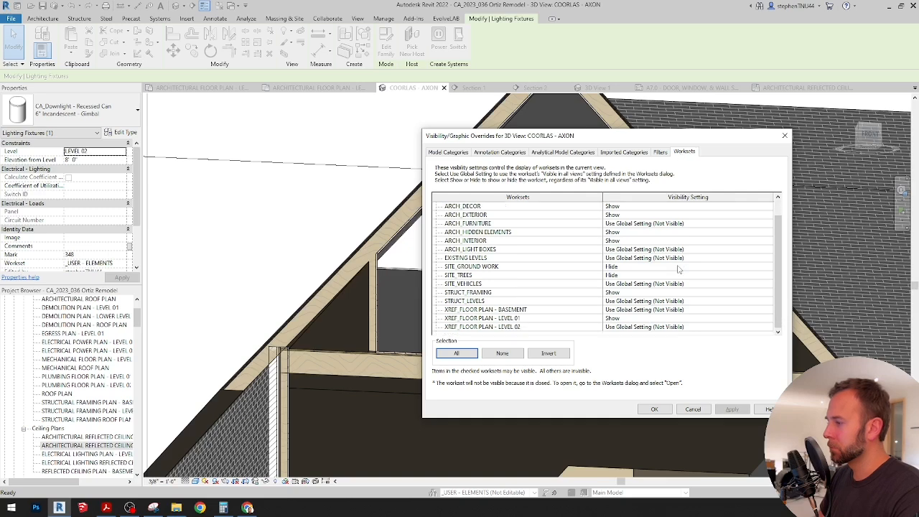
click(460, 153)
drag(781, 219, 773, 266)
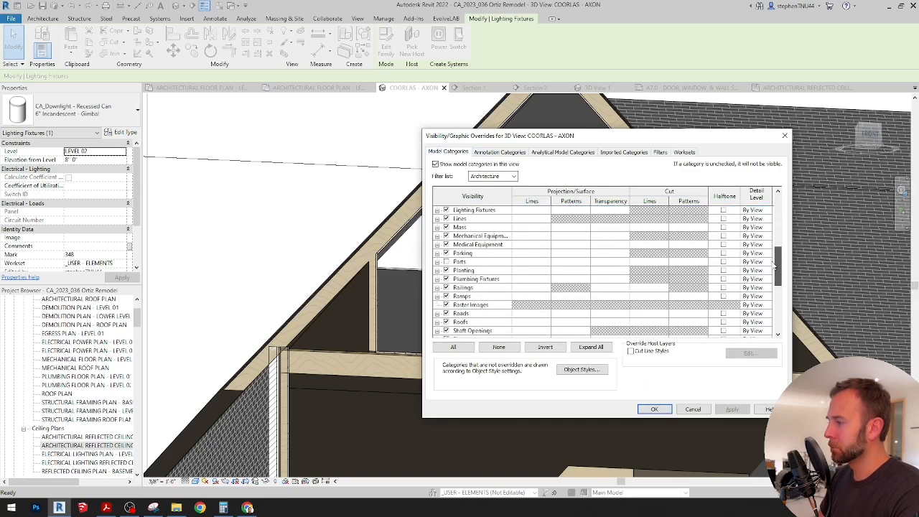
scroll(441, 273, up, 1)
click(436, 226)
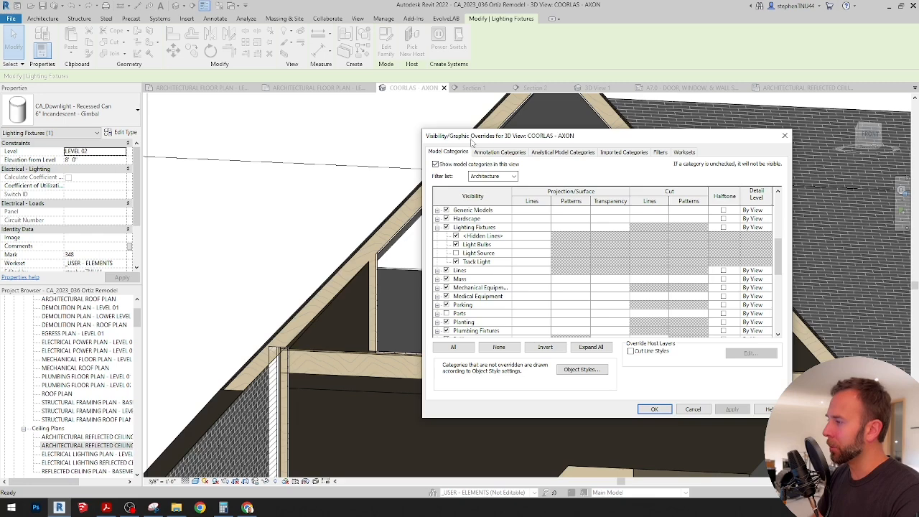
click(456, 254)
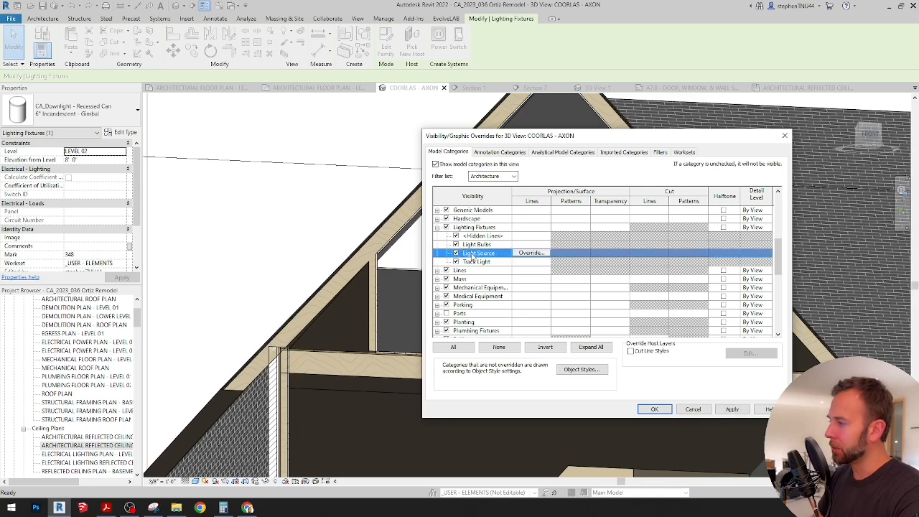
click(654, 408)
key(Escape)
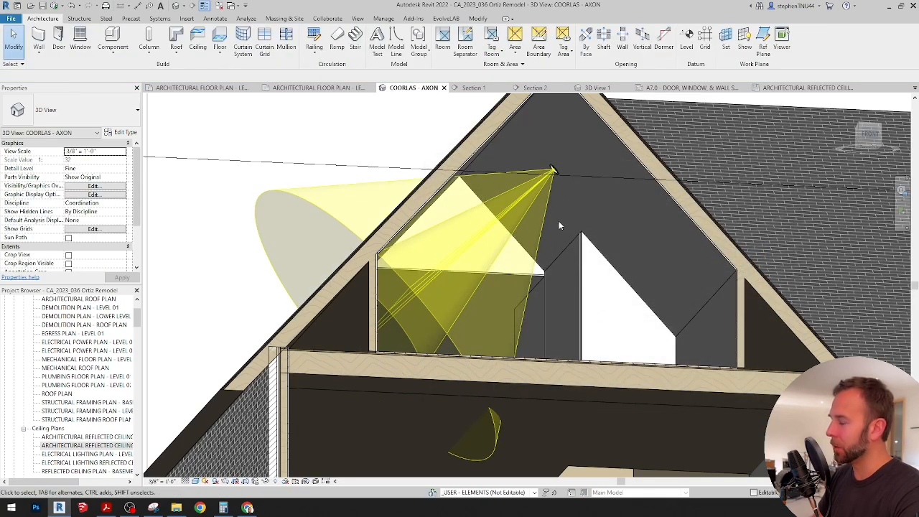
shift+middle_drag(534, 286, 565, 194)
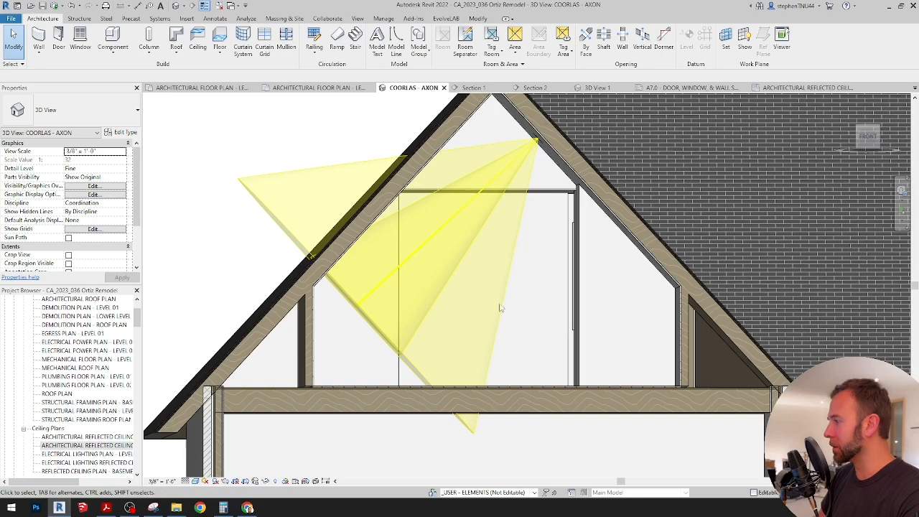
Inspect the gimbal downlight's type properties down to its photometric tilt and spot angles, leaving them unedited
shift+middle_drag(503, 314, 499, 318)
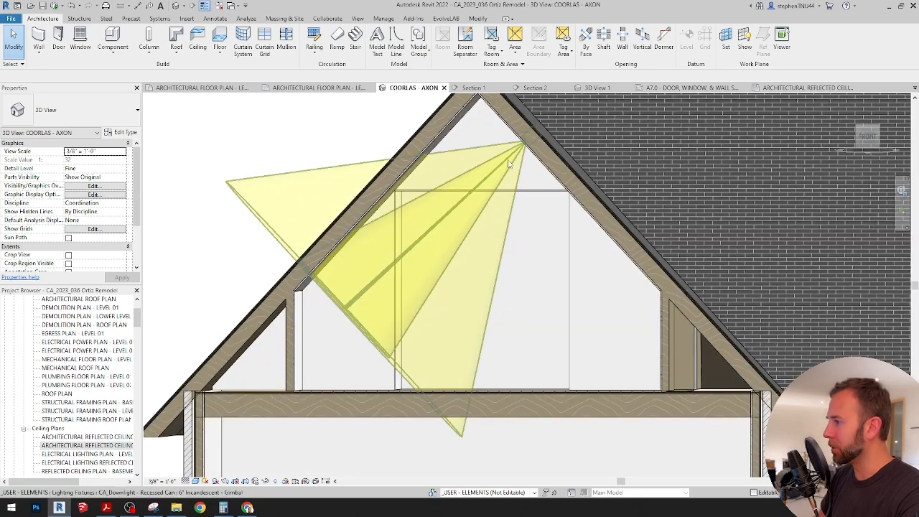
click(508, 164)
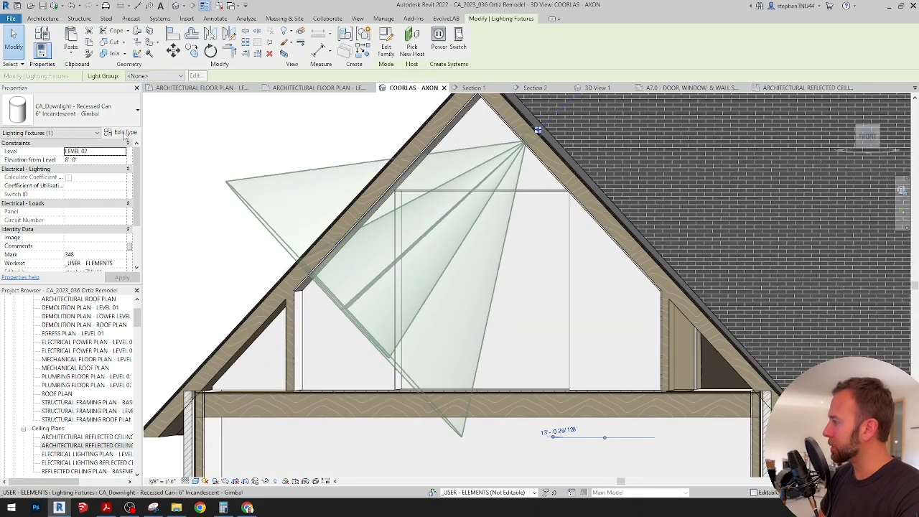
click(122, 133)
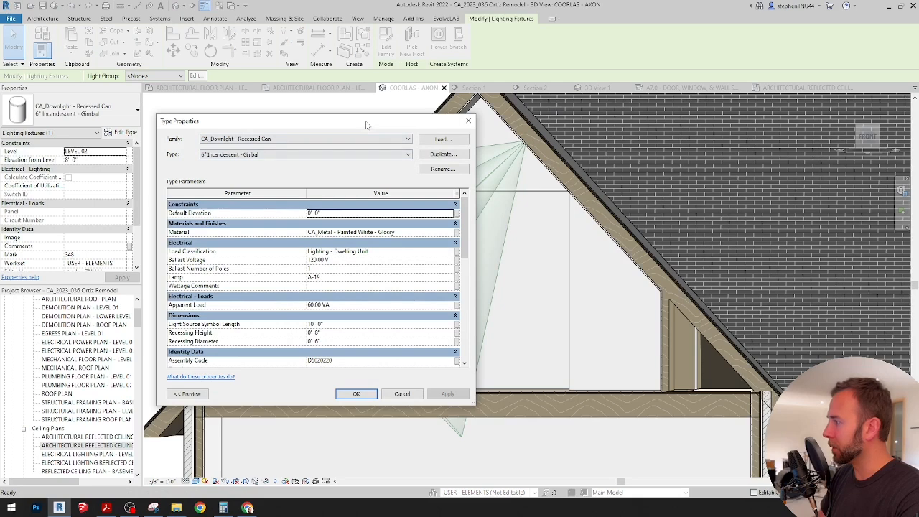
drag(366, 125, 366, 118)
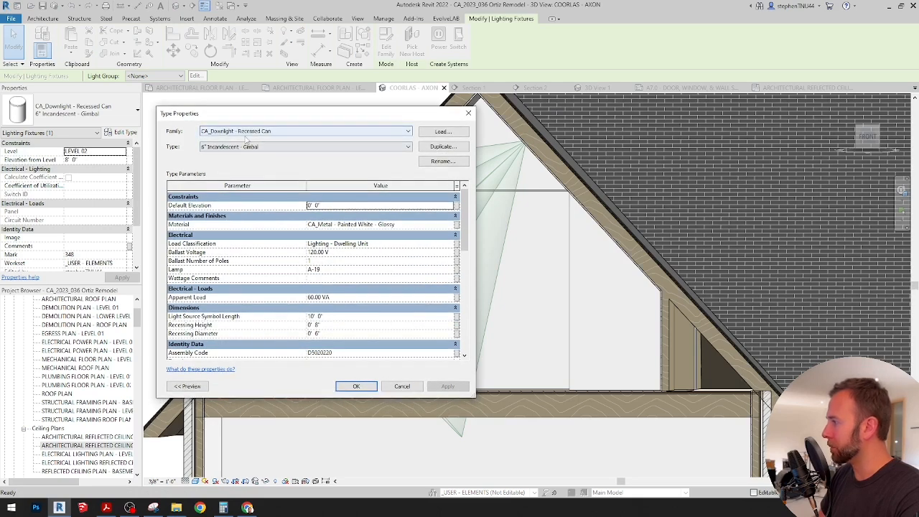
scroll(332, 294, down, 10)
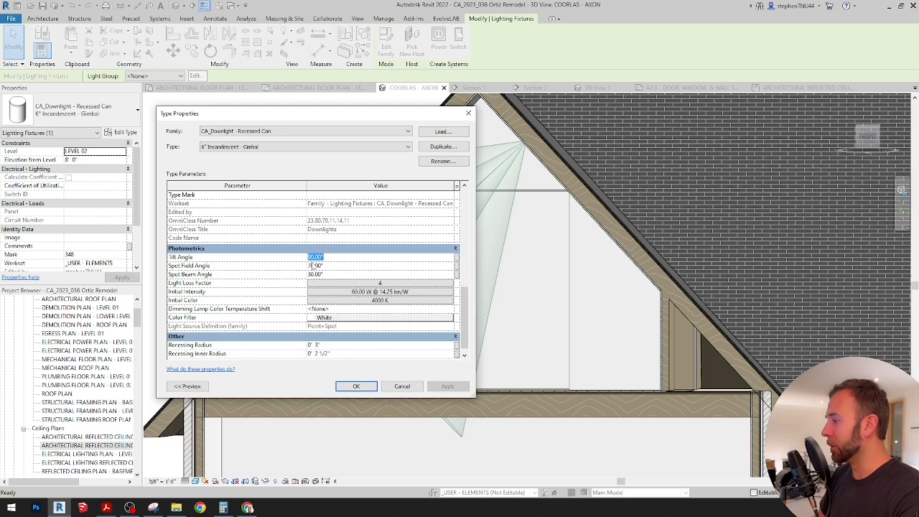
click(400, 388)
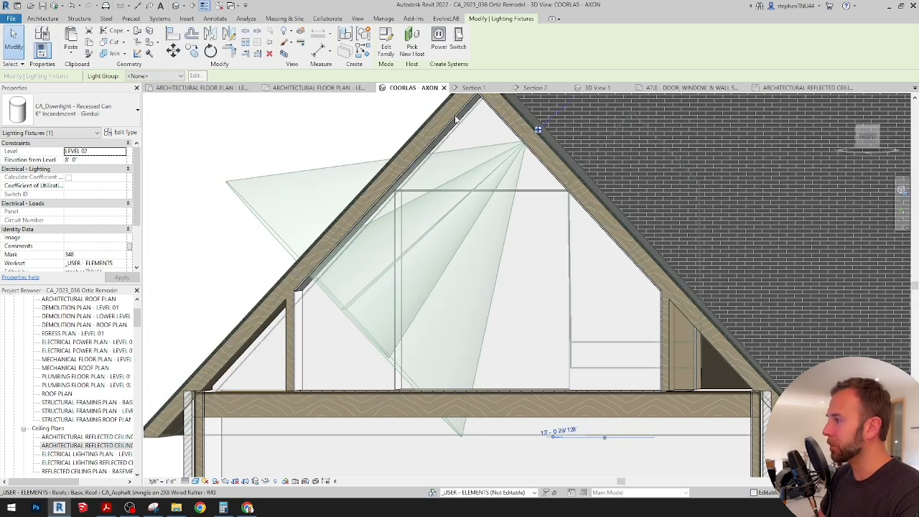
Draw a vertical detail line about 6'-8" long in Section 1, running down from the sloped ceiling just east of the ridge
click(474, 88)
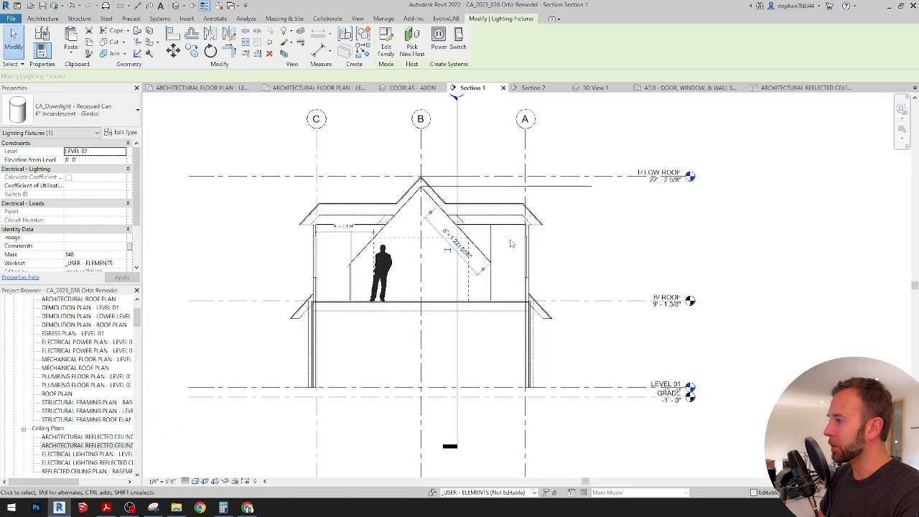
scroll(509, 244, up, 5)
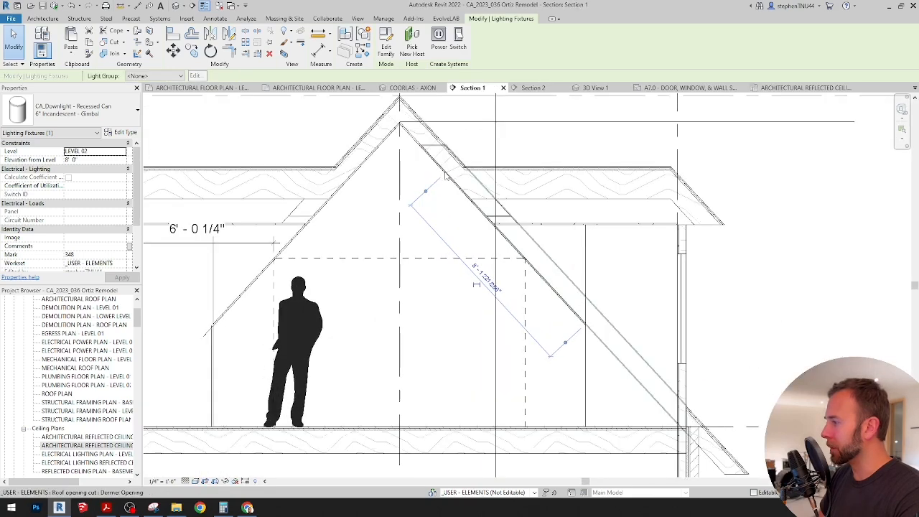
scroll(463, 288, down, 2)
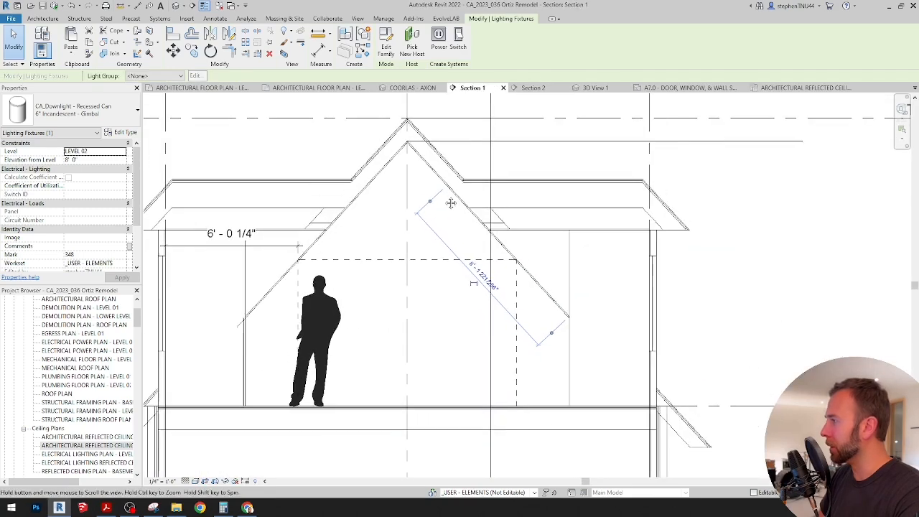
click(215, 19)
click(245, 40)
scroll(436, 176, up, 1)
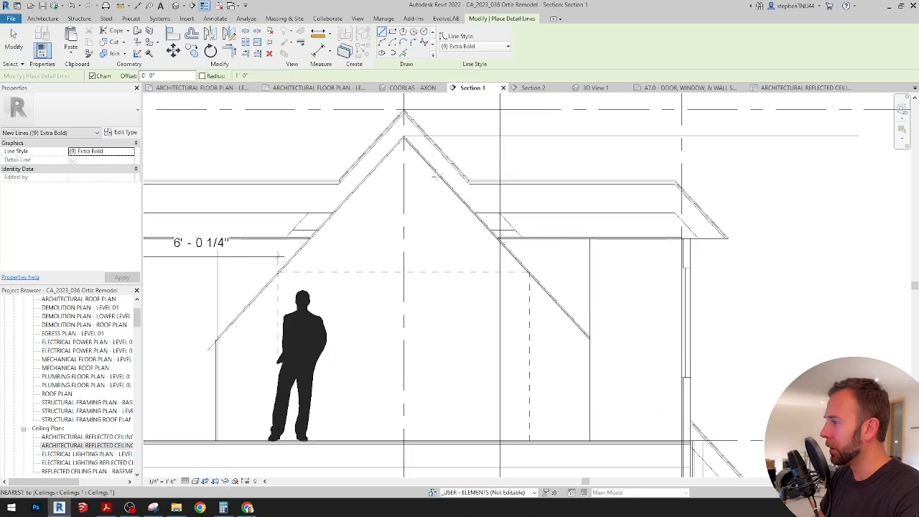
click(437, 174)
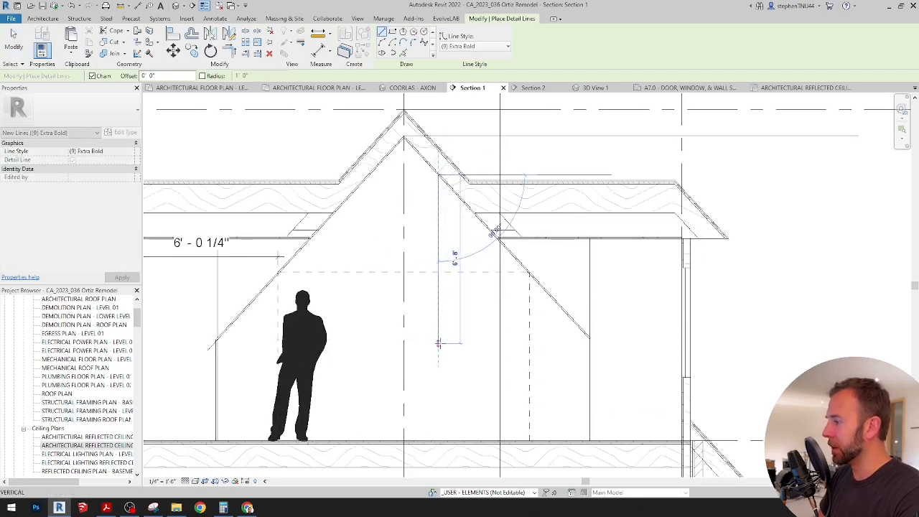
key(Escape)
key(Escape)
Add an angular dimension between grid B and the sloped ceiling east of the ridge
scroll(441, 143, up, 3)
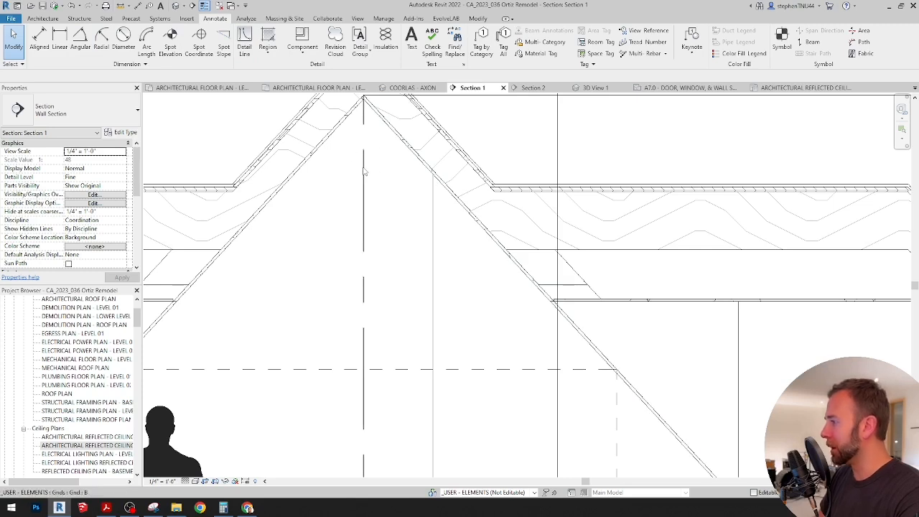
scroll(373, 154, down, 1)
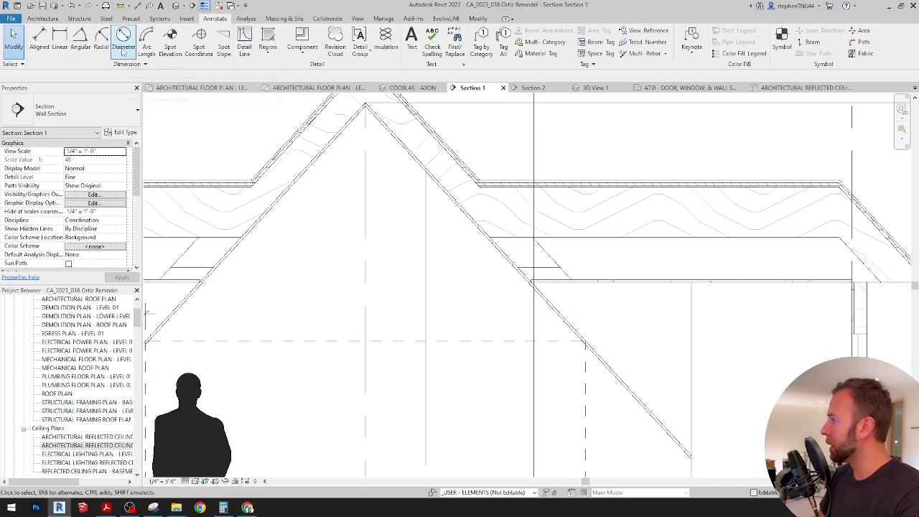
click(80, 42)
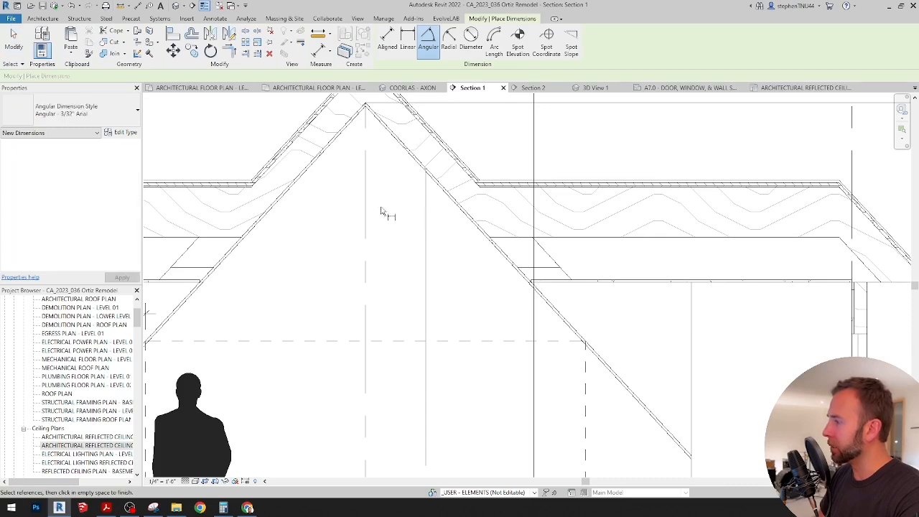
click(366, 201)
click(402, 149)
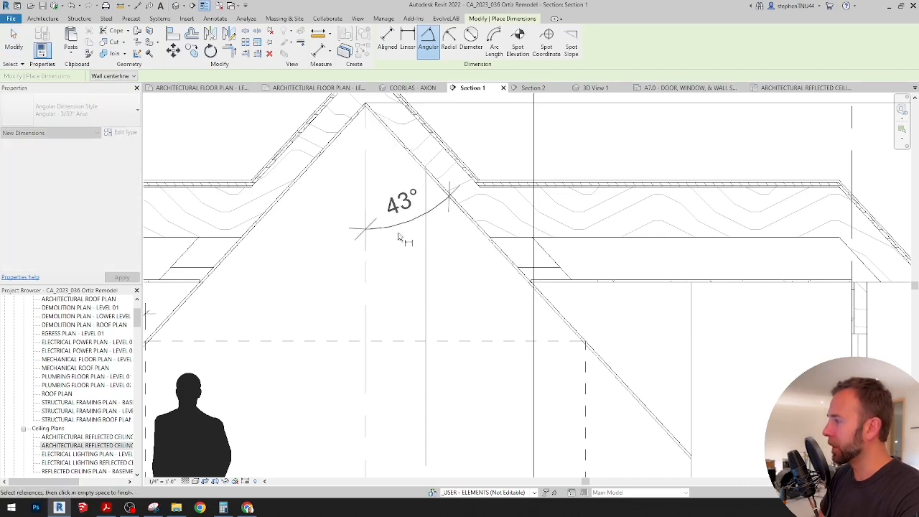
click(425, 261)
key(Escape)
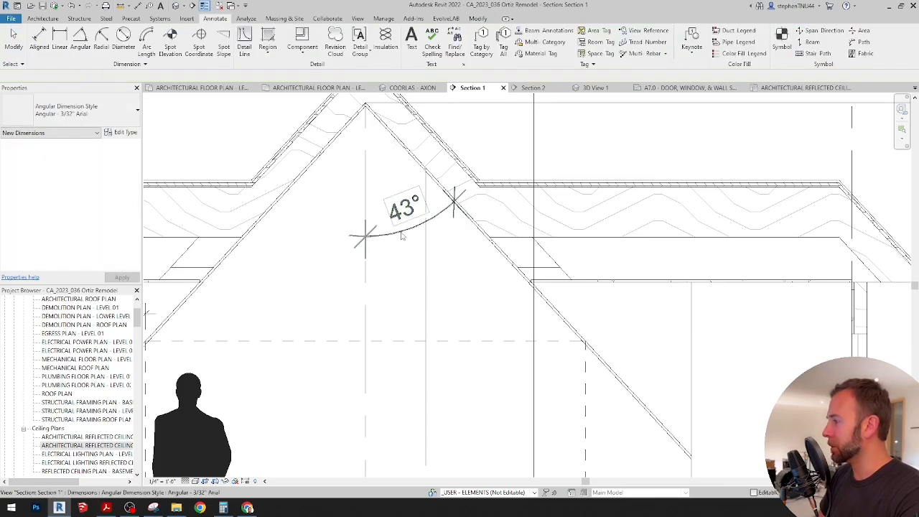
Check the unrounded value of the new angular dimension
click(403, 213)
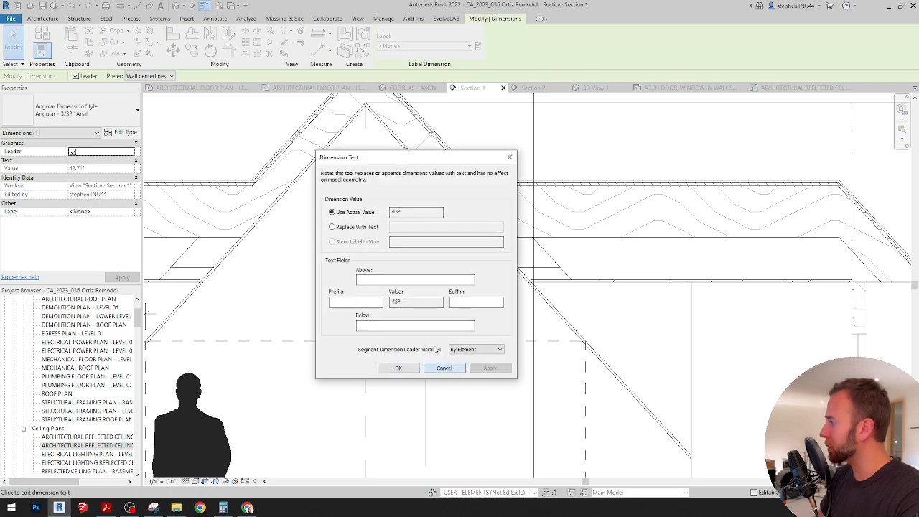
click(442, 367)
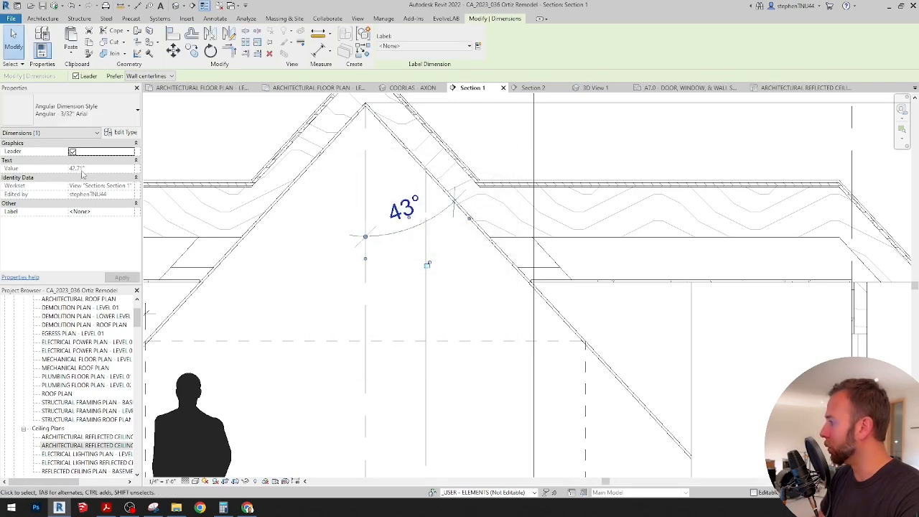
click(332, 232)
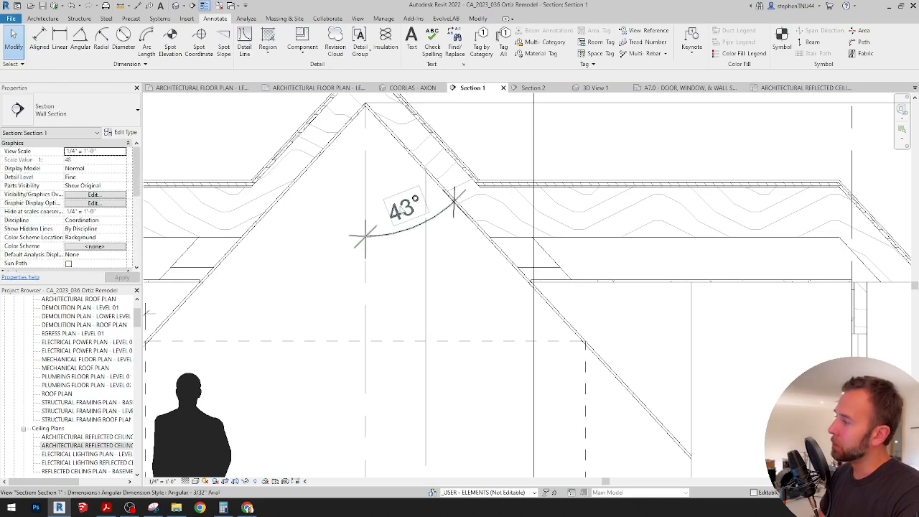
Open the Tilt Angle type parameter of the 6" Incandescent - Gimbal downlight from the COORLAS - AXON view
click(426, 87)
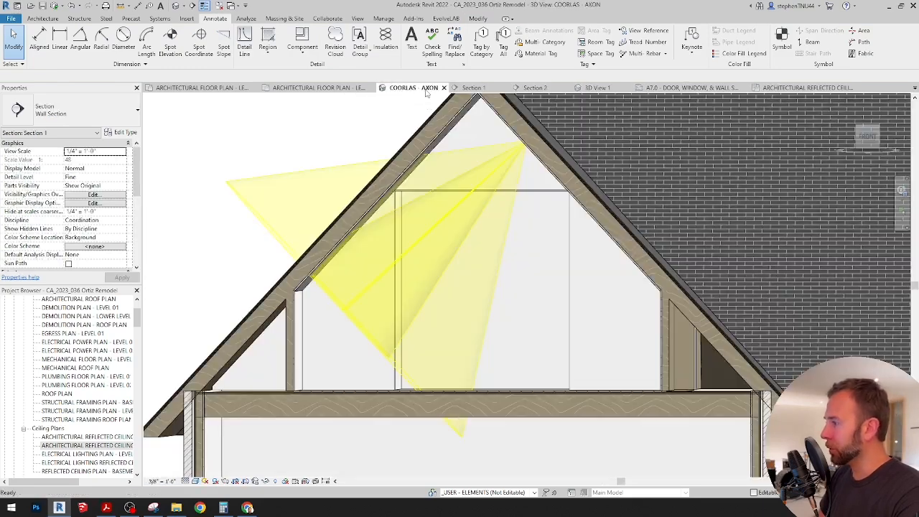
click(509, 157)
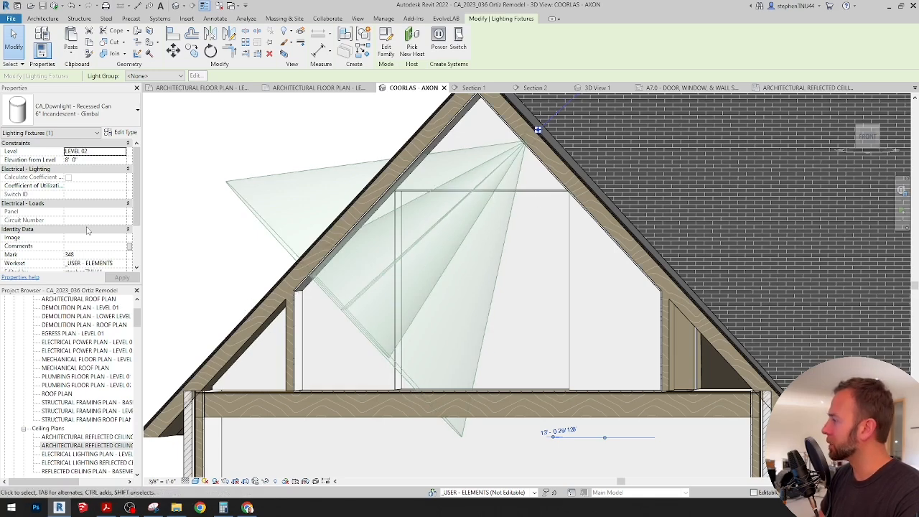
drag(136, 192, 137, 237)
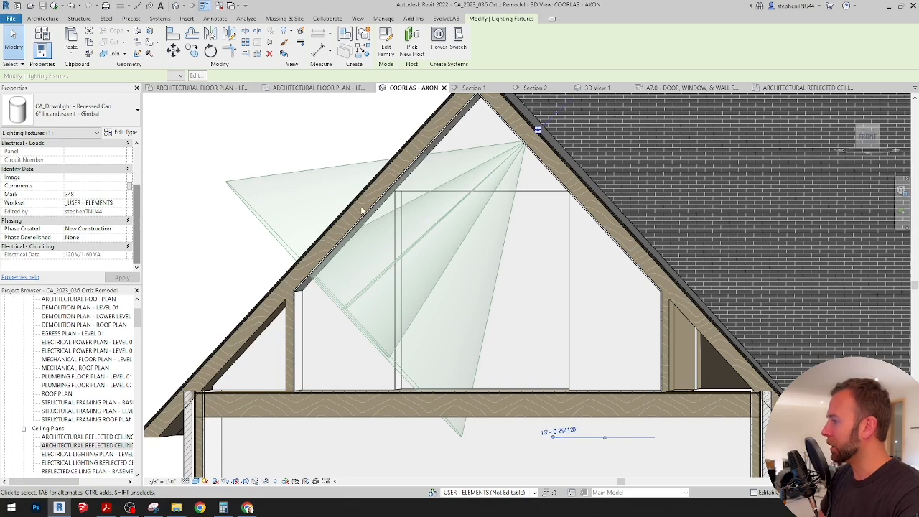
click(122, 132)
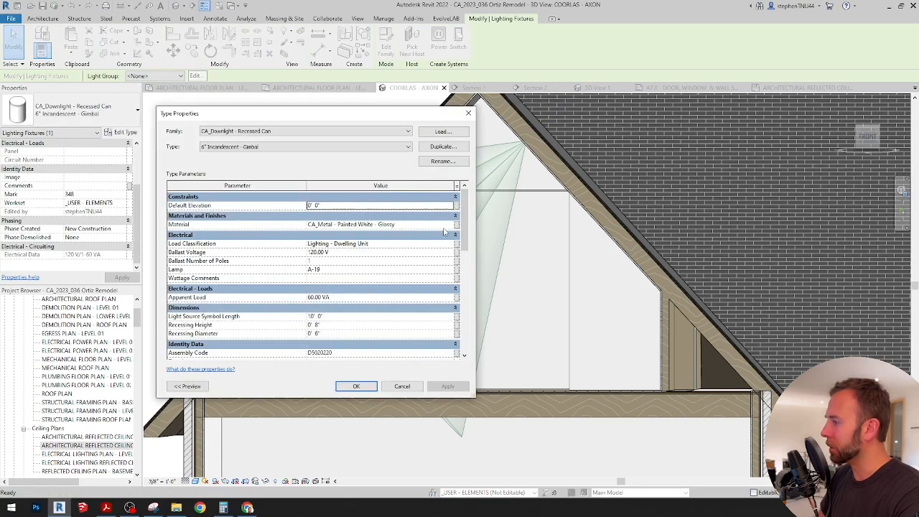
drag(465, 215, 463, 295)
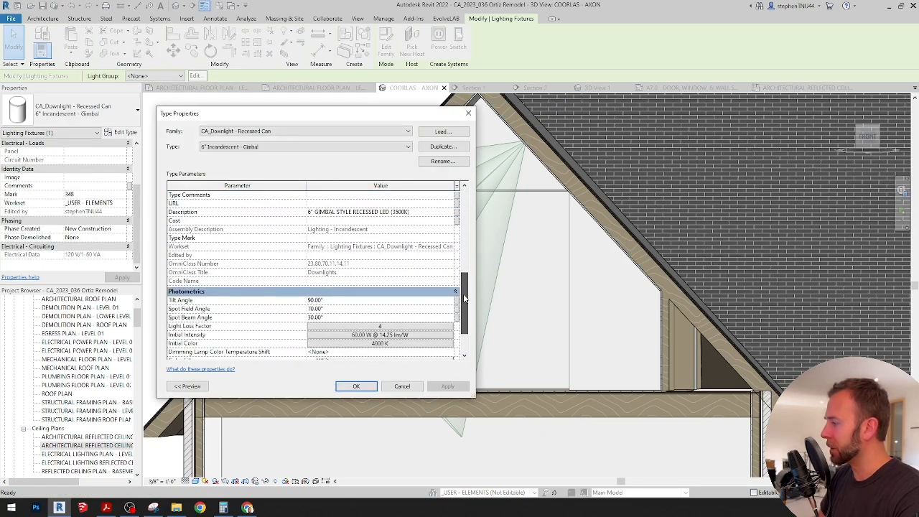
click(359, 299)
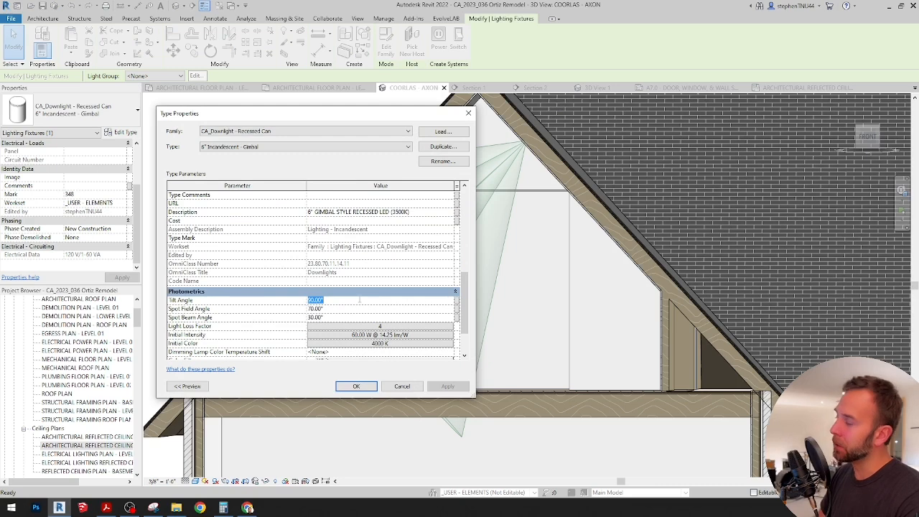
Switch to Calculator and compute 90 - 42.71 for the tilt angle
click(250, 507)
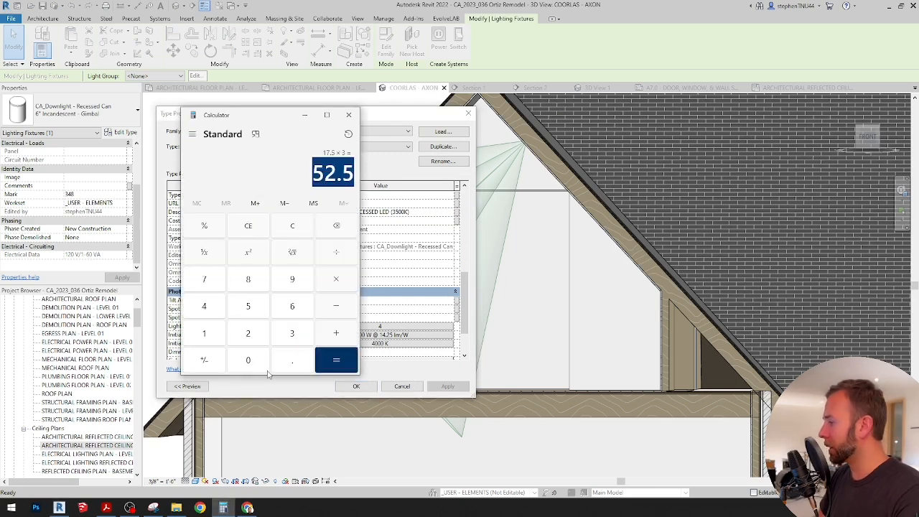
click(292, 281)
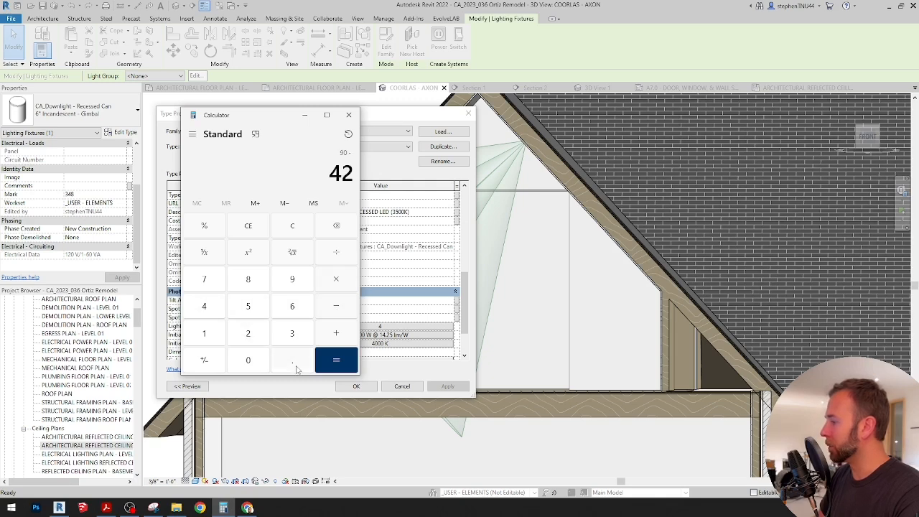
click(208, 282)
click(205, 332)
click(338, 360)
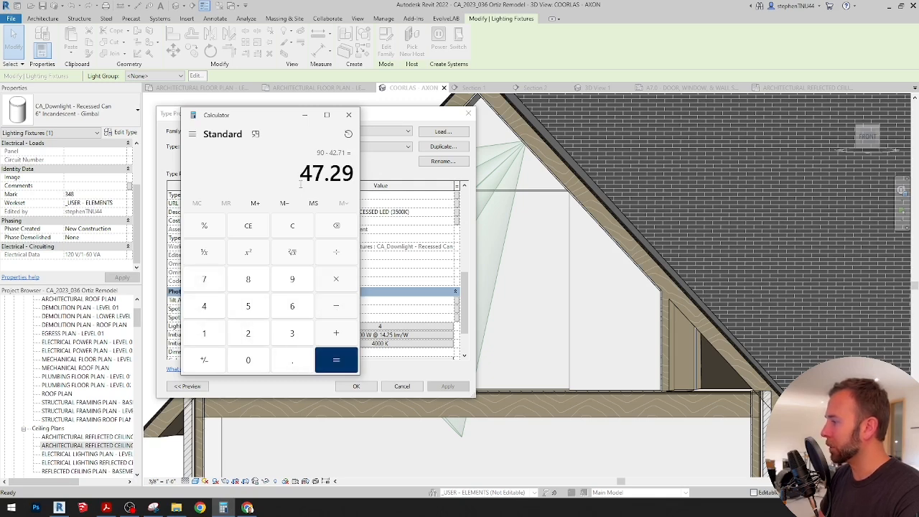
double_click(308, 171)
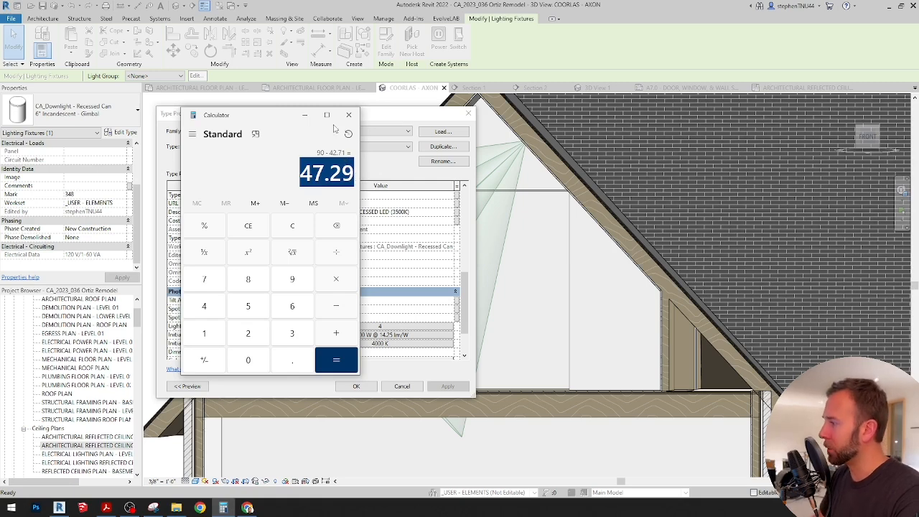
Set the gimbal downlight type's Tilt Angle to 47.29° and inspect the redirected beam in the COORLAS - AXON view
click(304, 115)
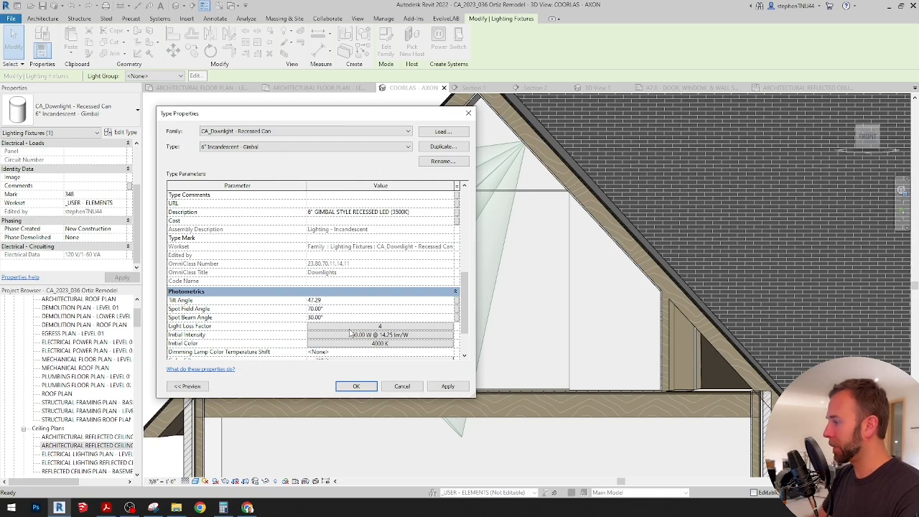
click(346, 388)
key(Escape)
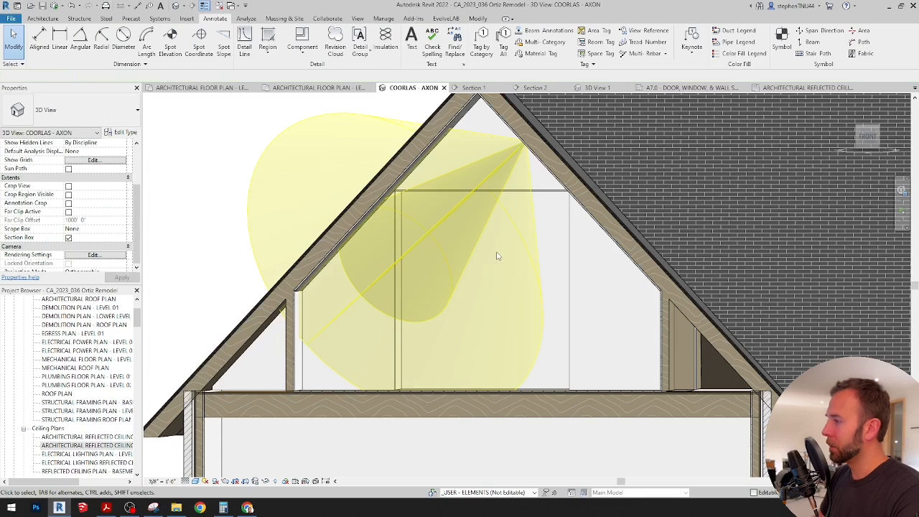
mouse_move(498, 227)
shift+middle_down()
mouse_move(496, 240)
mouse_move(473, 214)
mouse_move(467, 242)
shift+middle_up()
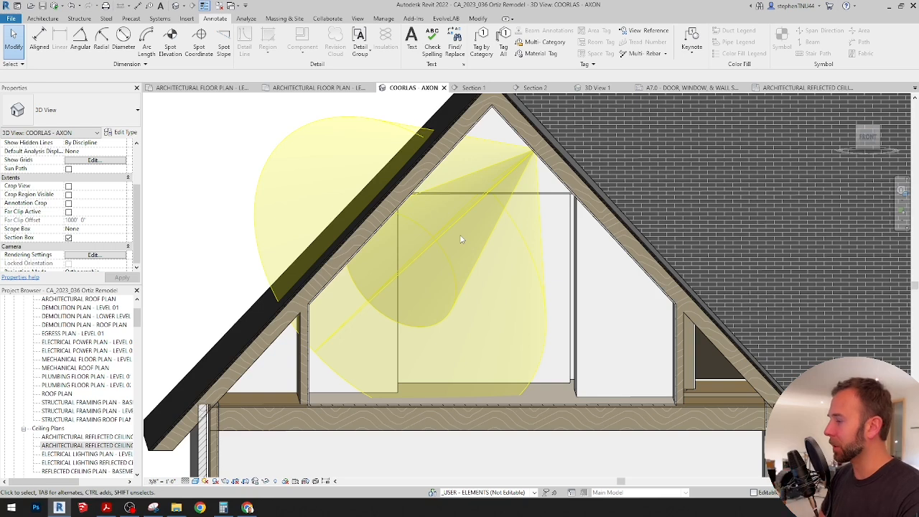
mouse_move(483, 266)
shift+middle_down()
mouse_move(437, 211)
mouse_move(414, 240)
mouse_move(470, 287)
mouse_move(471, 352)
mouse_move(462, 260)
mouse_move(491, 252)
mouse_move(424, 261)
mouse_move(476, 257)
shift+middle_up()
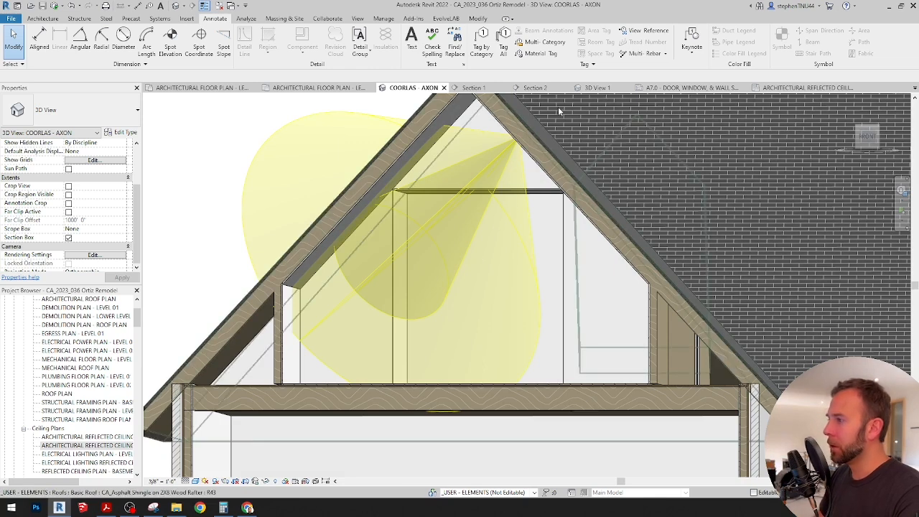
Rotate the gimbal downlight in the Level 02 architectural reflected ceiling plan so its tilted beam faces the other way
click(804, 88)
scroll(526, 197, up, 2)
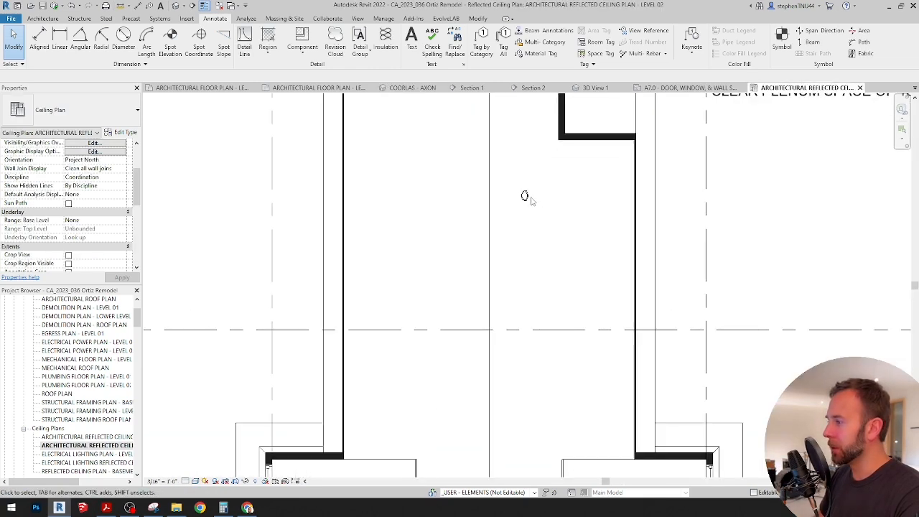
click(526, 196)
click(211, 50)
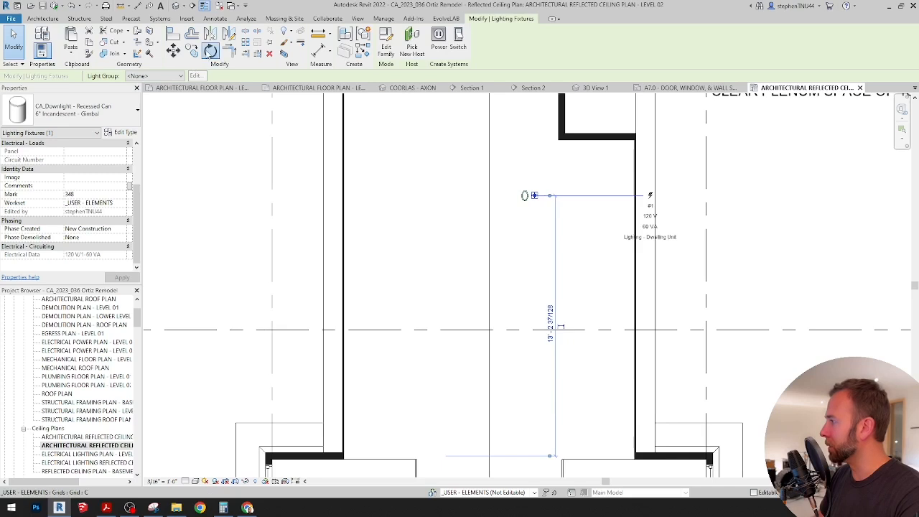
click(458, 202)
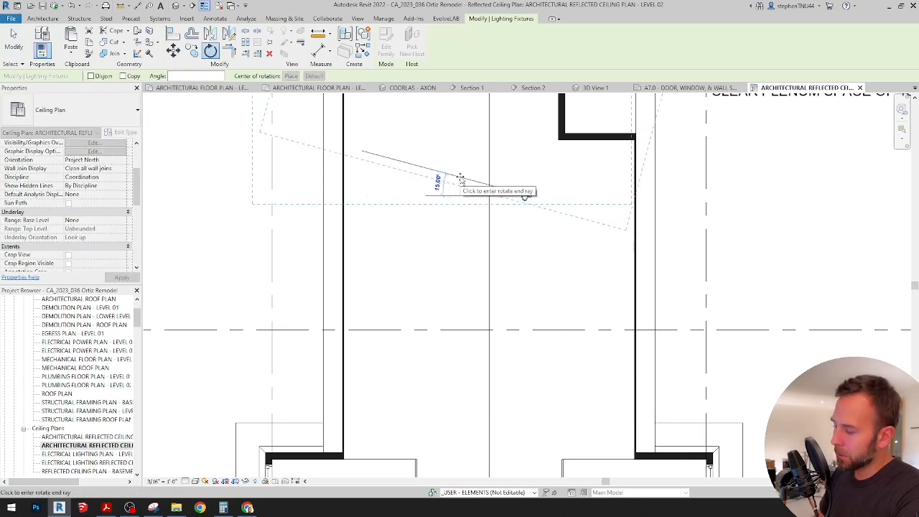
key(Return)
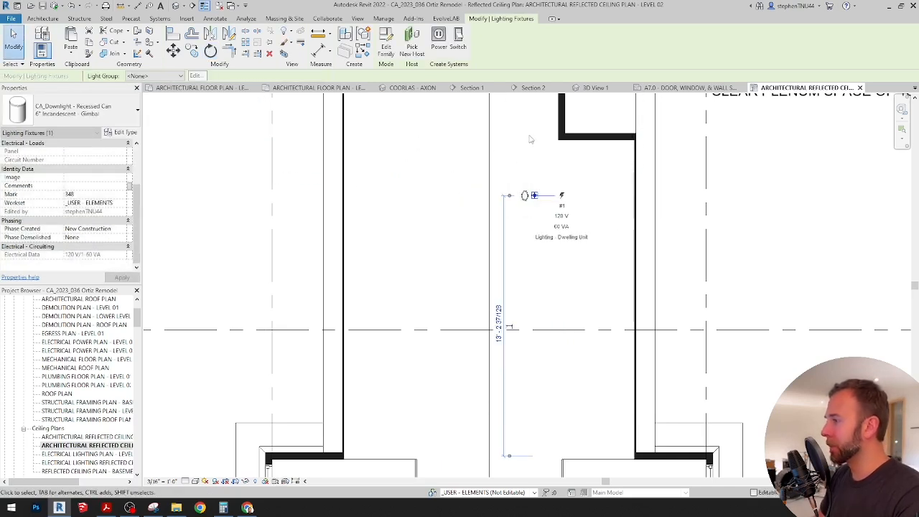
Set the 6" Incandescent - Gimbal type's Tilt Angle to 42.71° from the COORLAS - AXON view
click(413, 87)
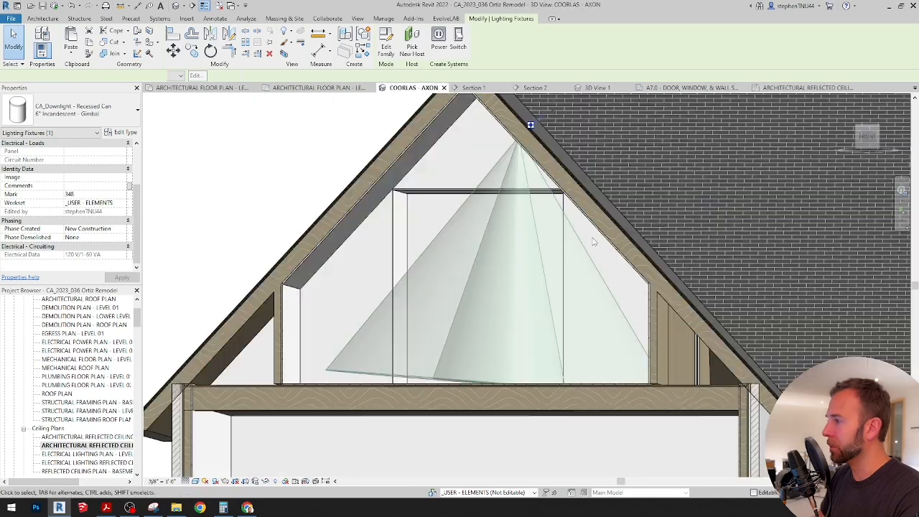
scroll(559, 244, down, 2)
shift+middle_drag(564, 249, 513, 171)
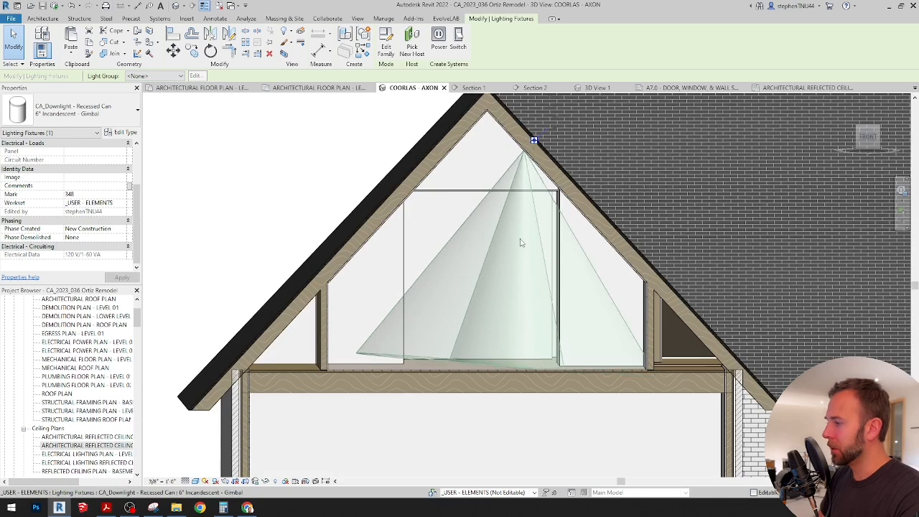
shift+middle_drag(532, 272, 532, 272)
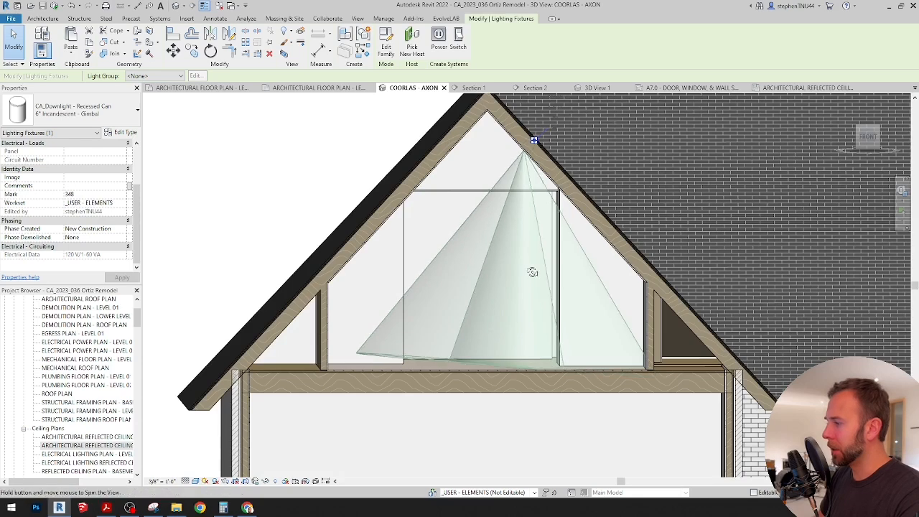
click(123, 132)
drag(463, 213, 461, 284)
click(338, 319)
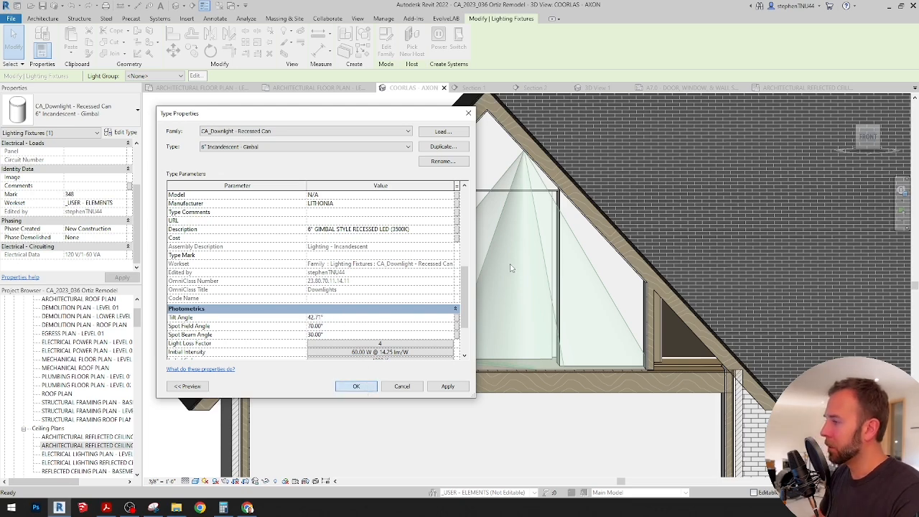
key(Return)
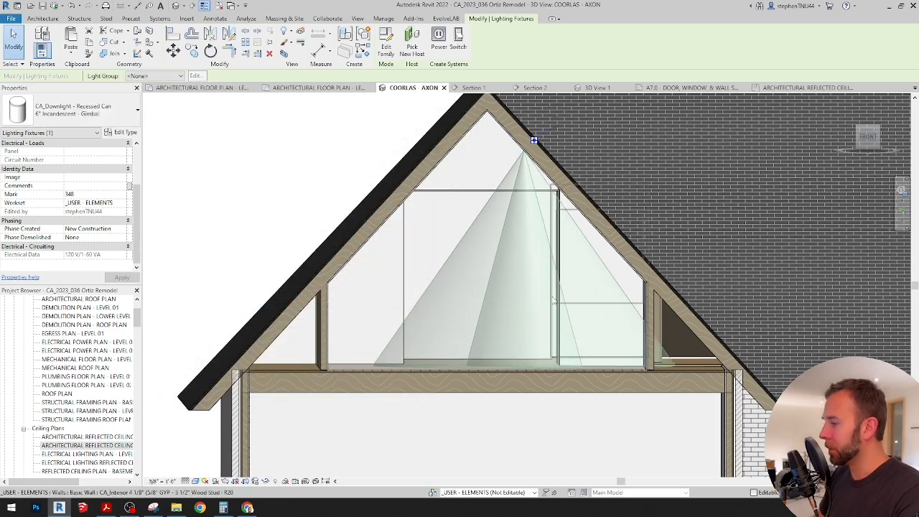
Examine the gimbal downlight's beam in the COORLAS - AXON view from below and above, including where it meets the sloped ceiling
shift+middle_drag(552, 302, 554, 268)
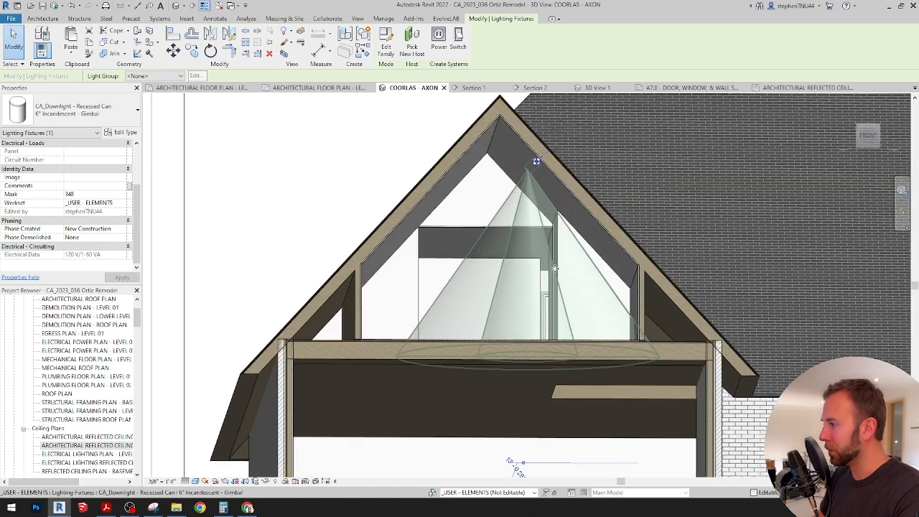
scroll(538, 164, up, 4)
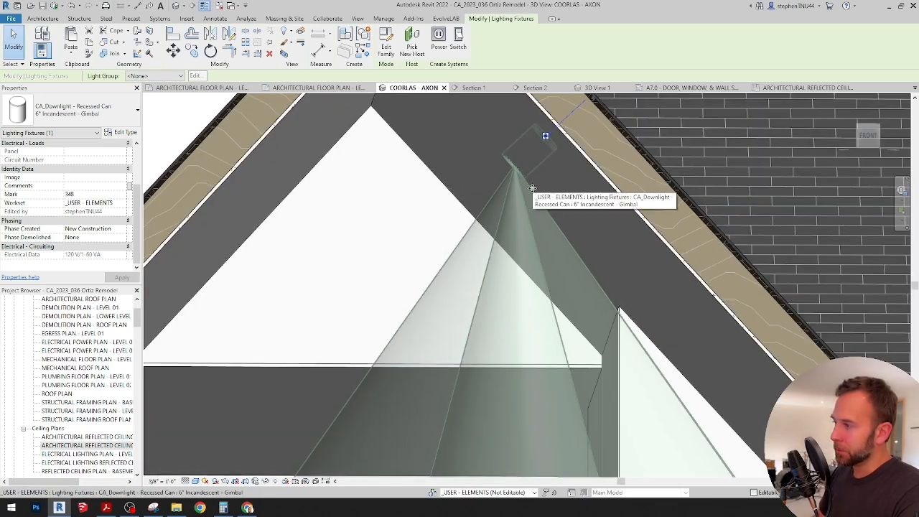
scroll(499, 184, down, 2)
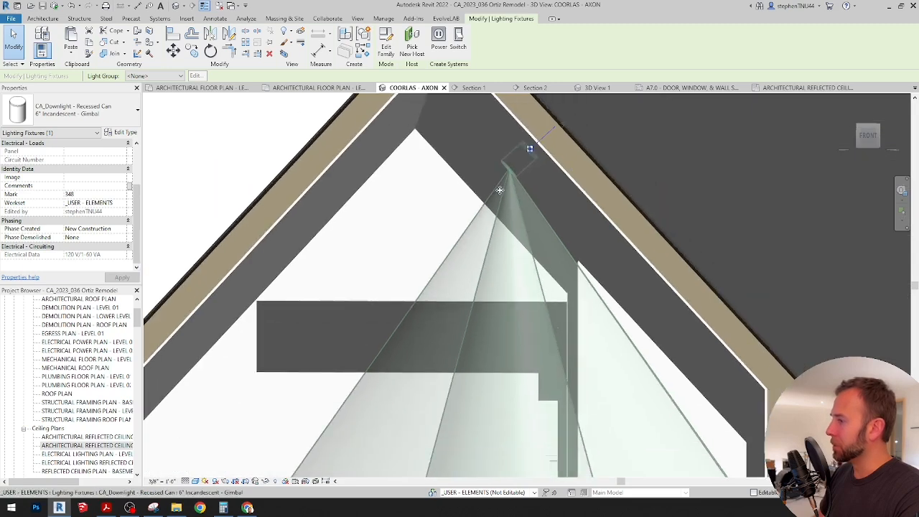
scroll(499, 190, down, 2)
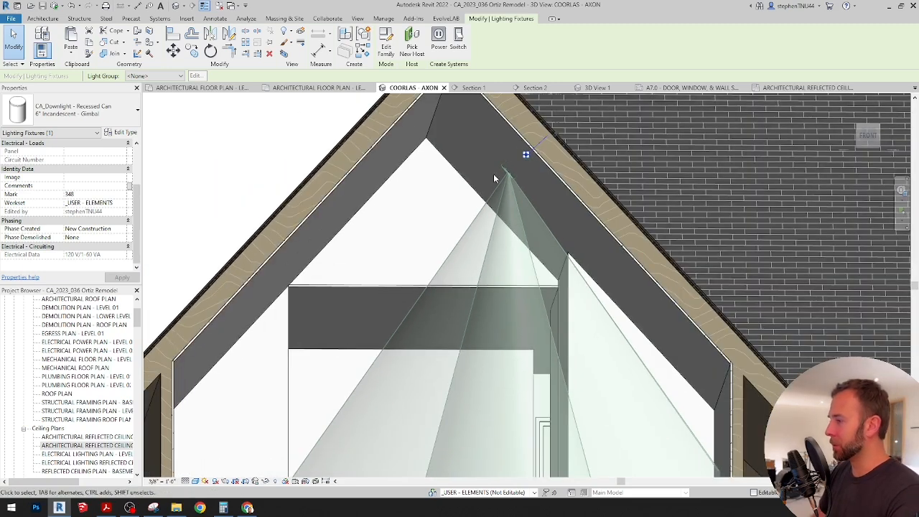
scroll(493, 178, down, 2)
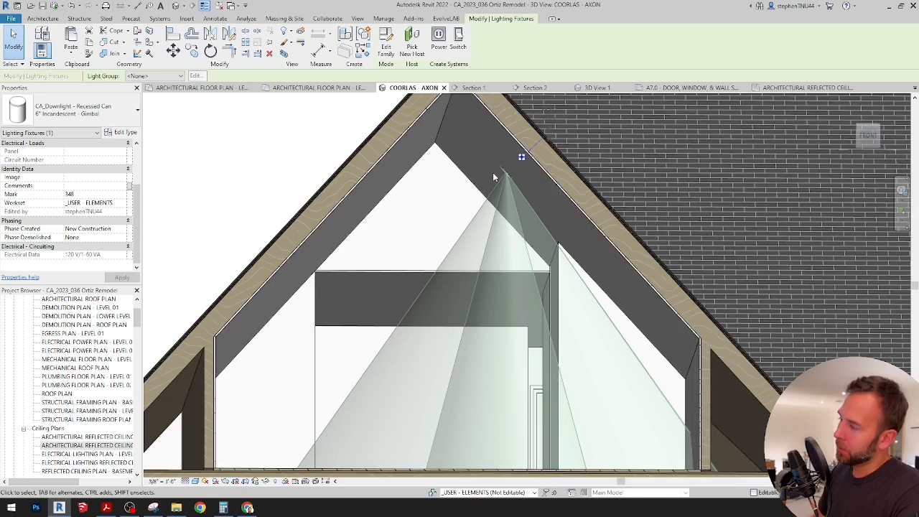
shift+middle_drag(493, 178, 496, 267)
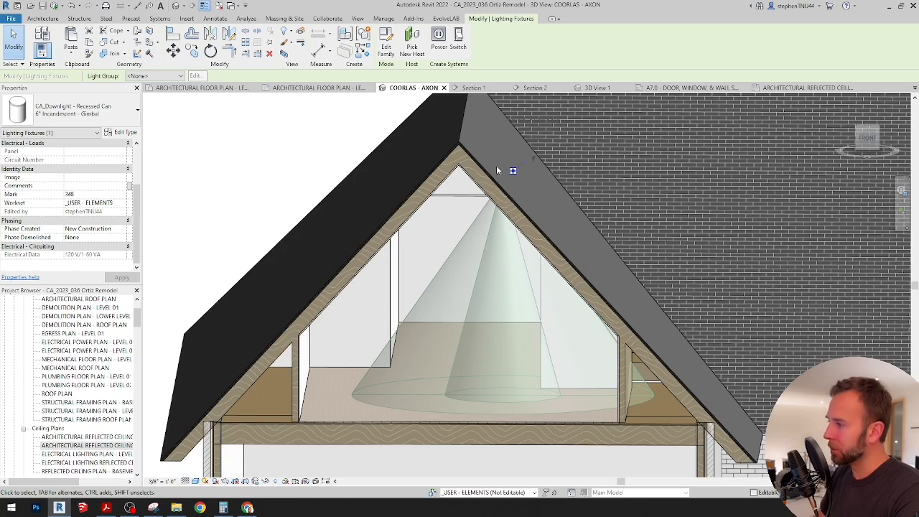
scroll(493, 172, down, 2)
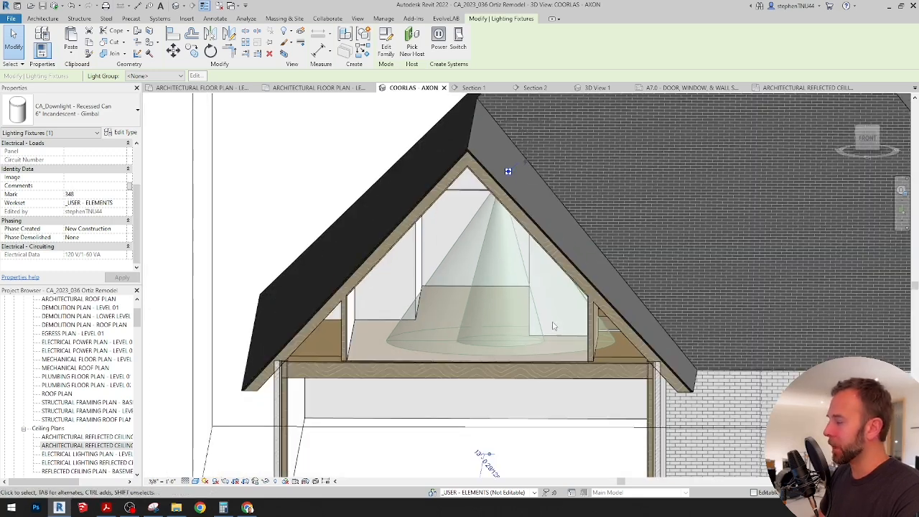
In the Level 02 reflected ceiling plan, draw a horizontal detail line about 26' long, leftward from the ridge and hip intersection
click(797, 88)
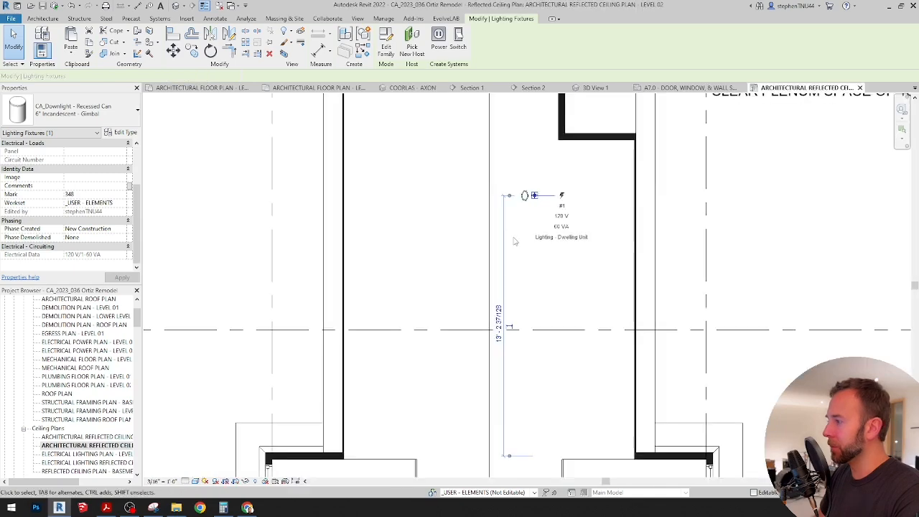
scroll(515, 206, down, 3)
middle_drag(585, 219, 568, 249)
scroll(533, 221, down, 2)
middle_drag(533, 221, 486, 263)
scroll(485, 291, up, 3)
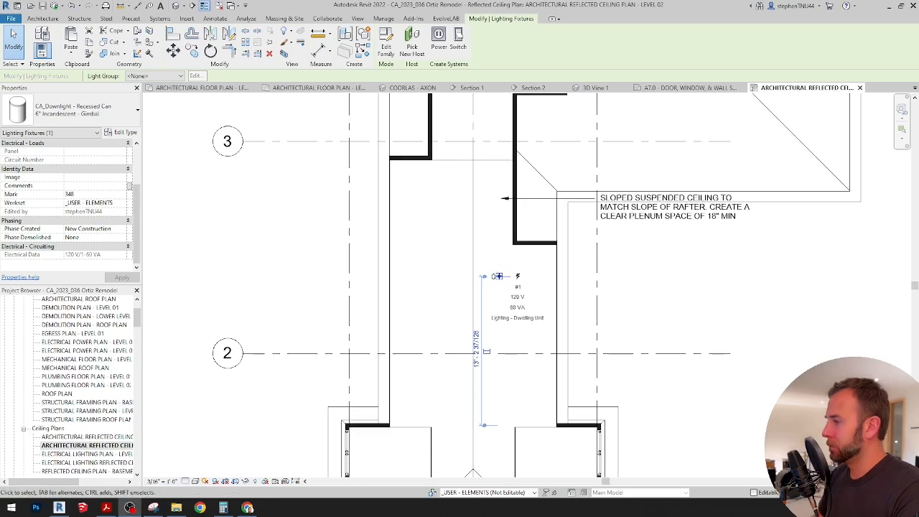
scroll(592, 244, down, 1)
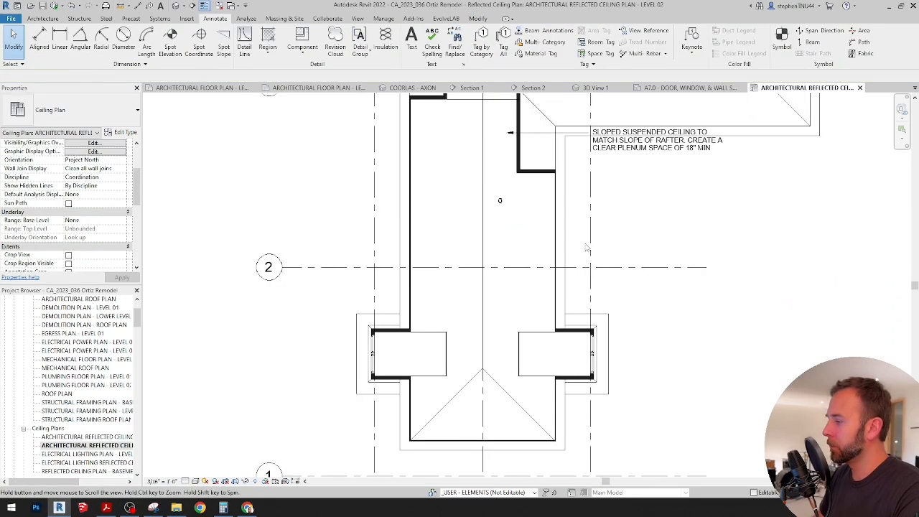
click(482, 368)
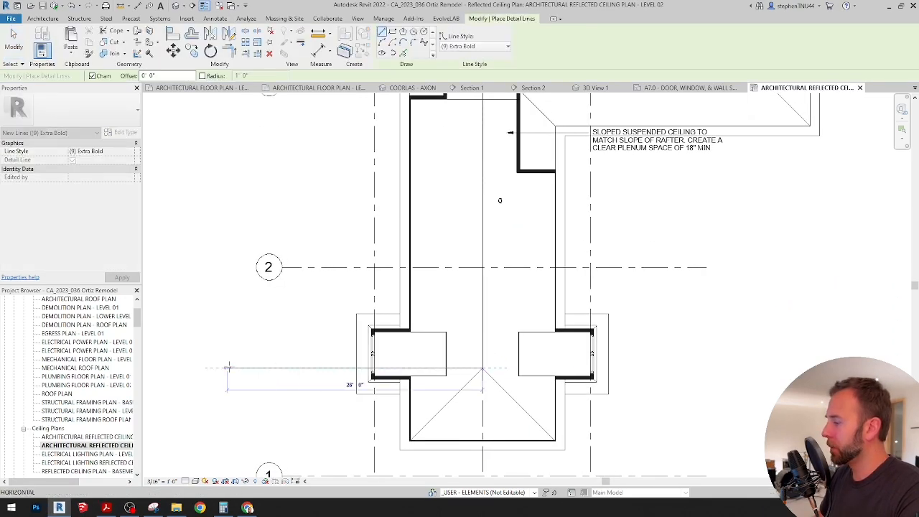
click(227, 369)
key(Escape)
key(Escape)
Draw a second horizontal detail line near grid 3, from the inner wall face leftward past the building
scroll(435, 314, down, 2)
middle_drag(464, 171, 476, 184)
click(245, 41)
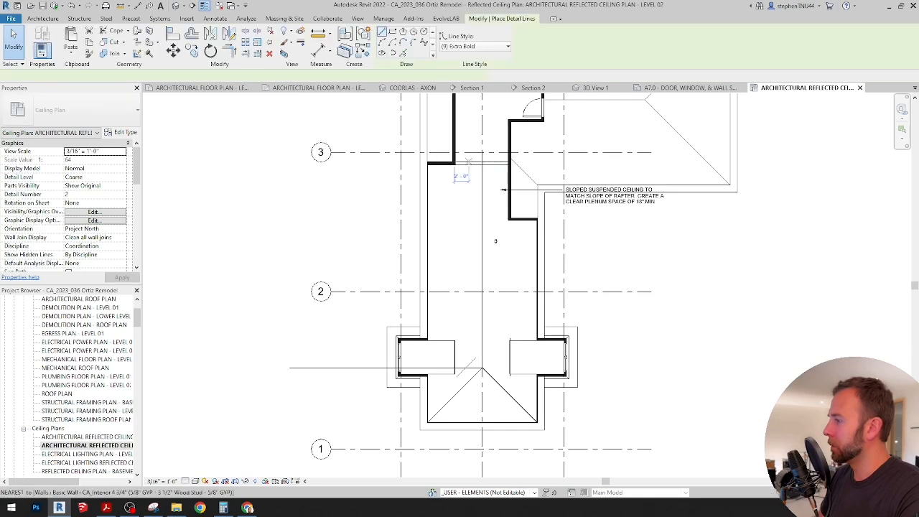
click(510, 164)
click(272, 164)
key(Escape)
key(Escape)
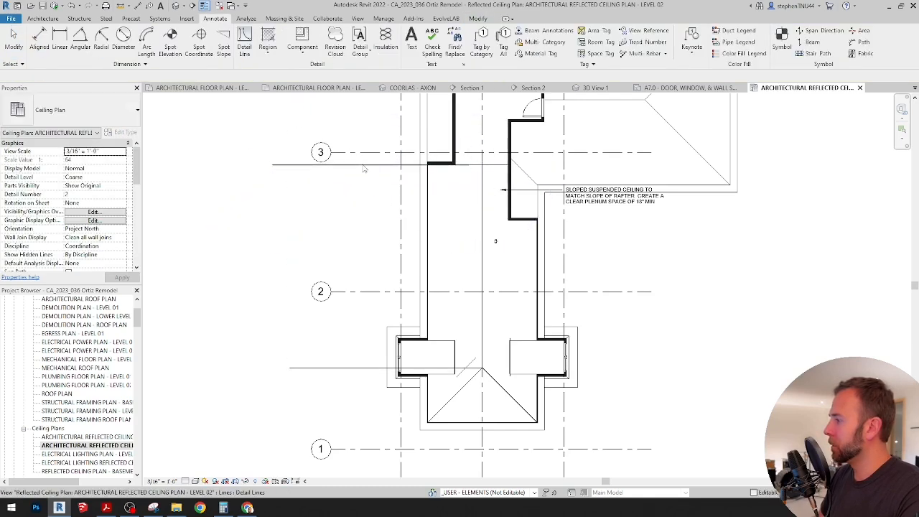
Copy the detail line near grid 3 four times down the room at 5' spacing
key(c)
key(o)
click(358, 165)
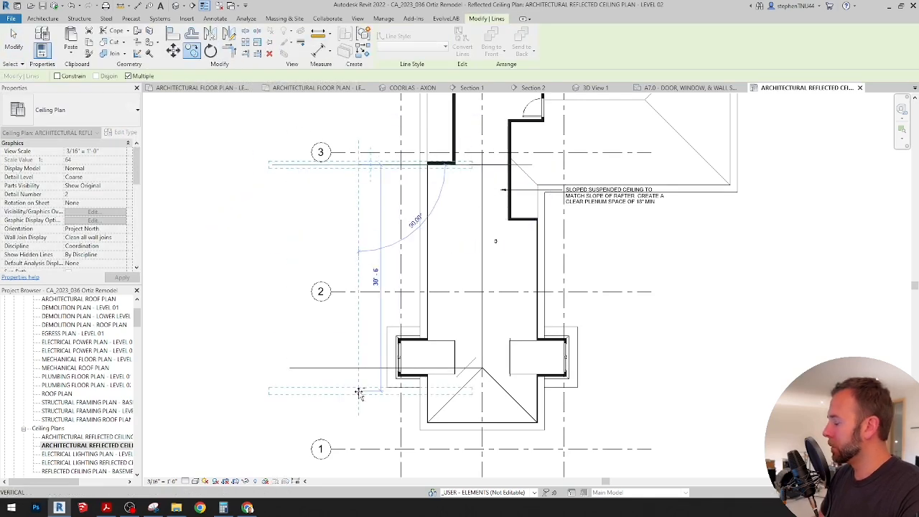
key(Return)
text(5)
key(Return)
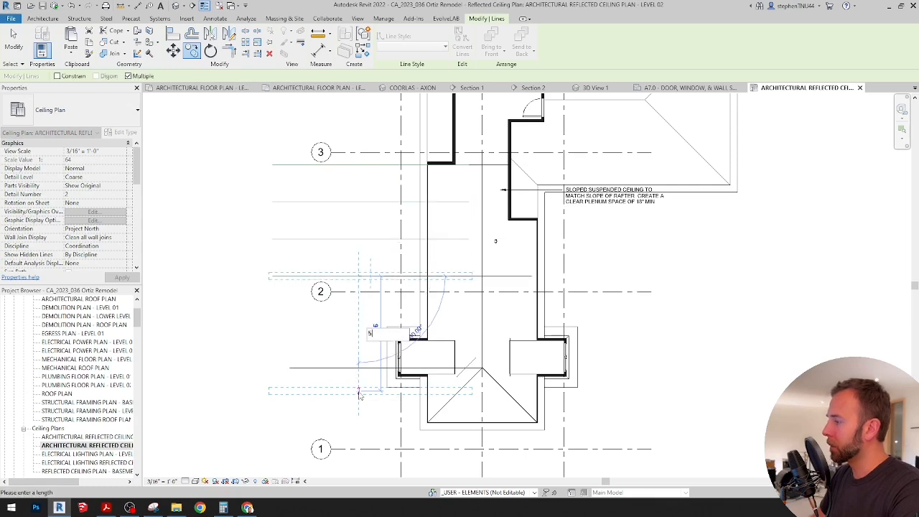
text(5)
key(Return)
key(Escape)
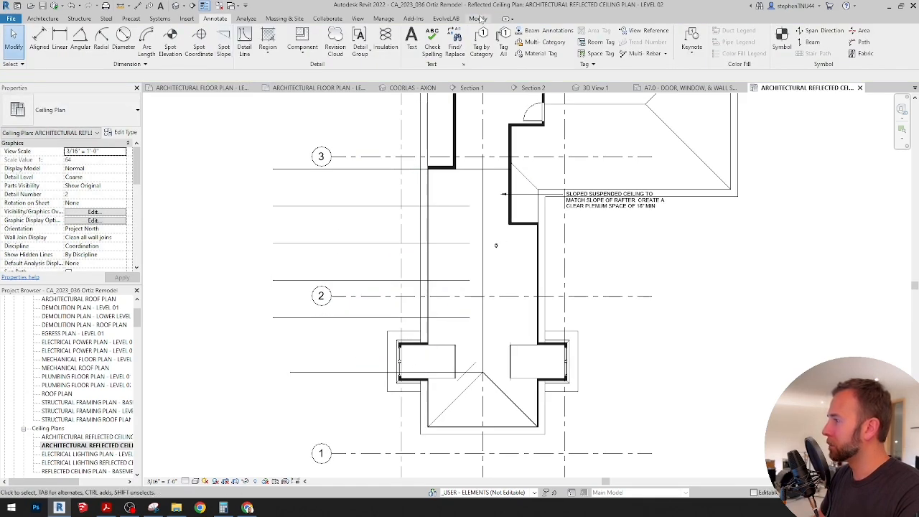
Place an aligned dimension string across all six horizontal detail lines and make their spacing equal
click(480, 18)
click(215, 19)
click(40, 40)
click(375, 169)
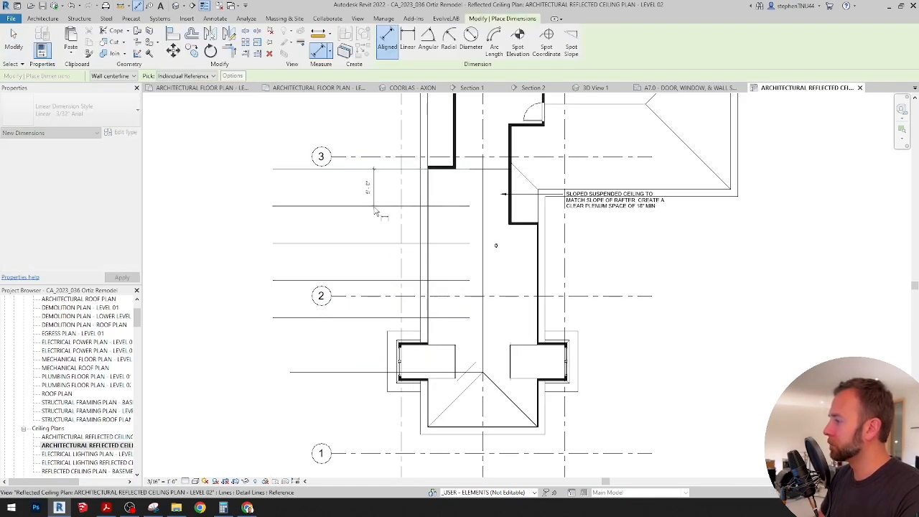
click(369, 318)
click(367, 372)
click(353, 331)
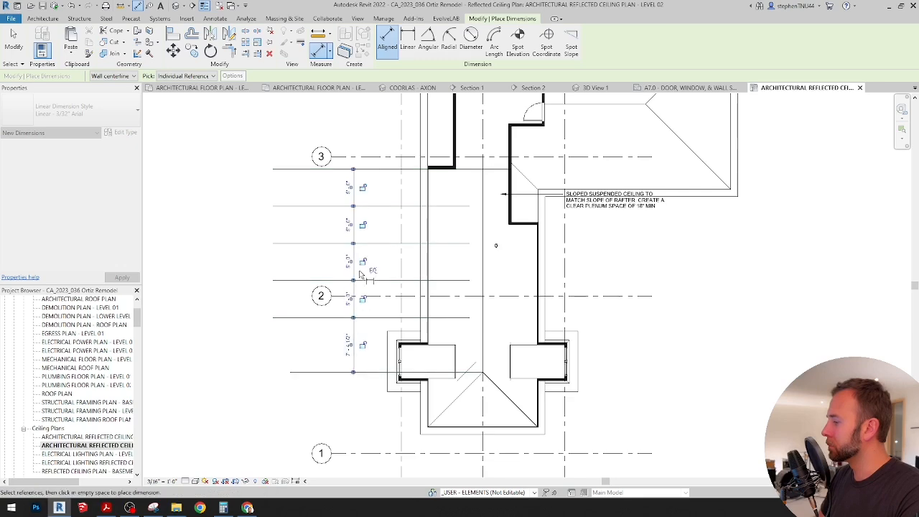
click(373, 271)
middle_drag(379, 239, 383, 241)
Draw a vertical detail line between the first two spacing lines and a horizontal one about 58' long from its midpoint across the room
click(216, 18)
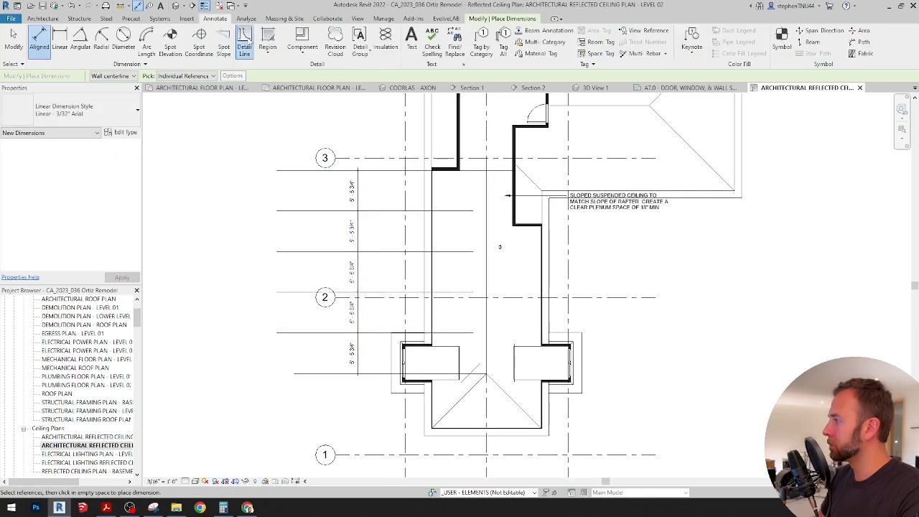
click(243, 42)
click(375, 211)
click(374, 171)
key(Escape)
click(374, 191)
click(804, 190)
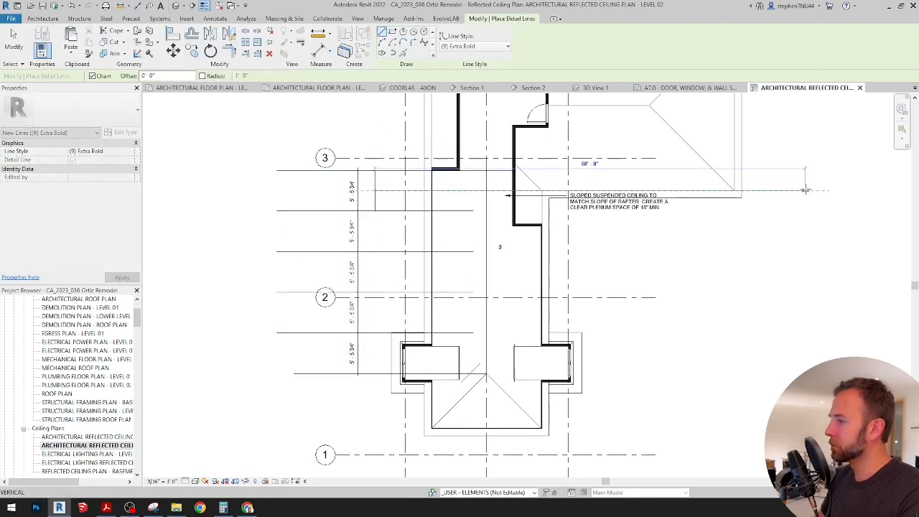
key(Escape)
key(Escape)
Change the long horizontal midpoint line's style to (1) Extra Fine Dashed Small
click(778, 190)
click(428, 46)
scroll(436, 140, up, 4)
click(428, 76)
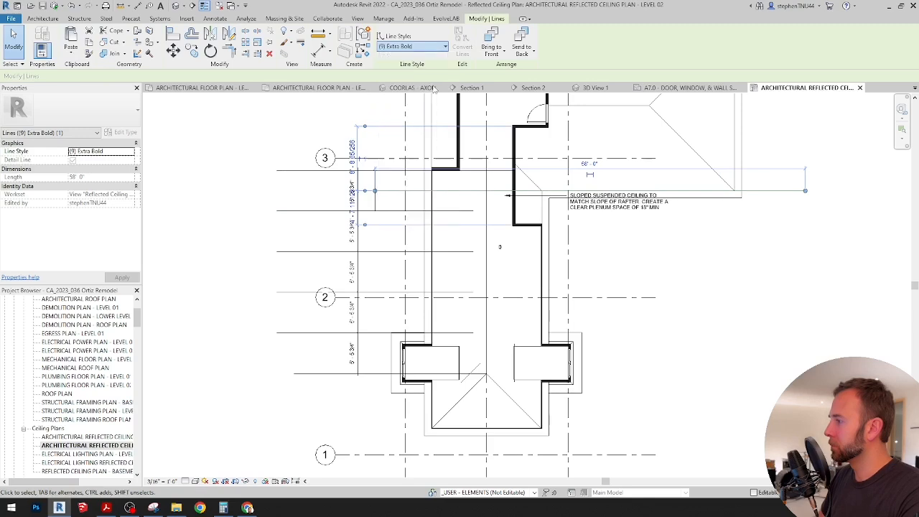
key(Escape)
Copy the dashed centerline into the middle of each of the four remaining equal bays
scroll(394, 191, up, 2)
click(394, 190)
key(c)
key(o)
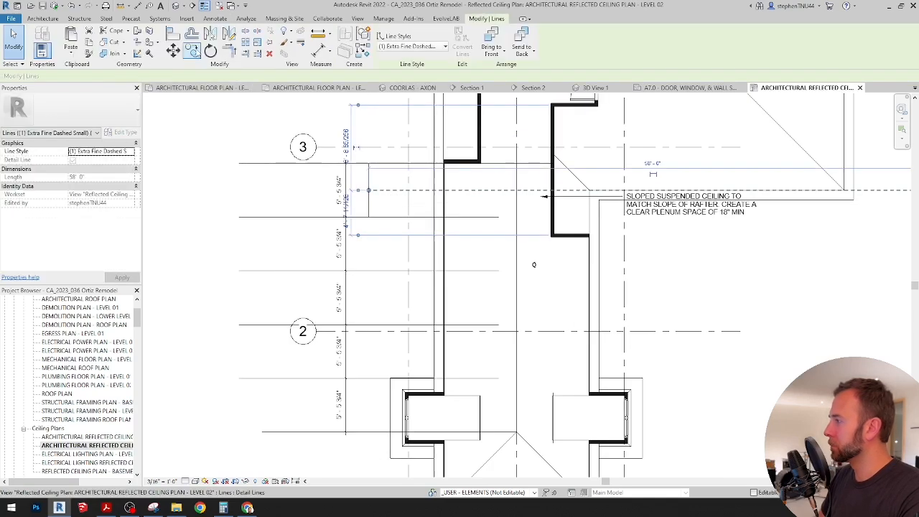
click(191, 49)
click(368, 163)
click(369, 217)
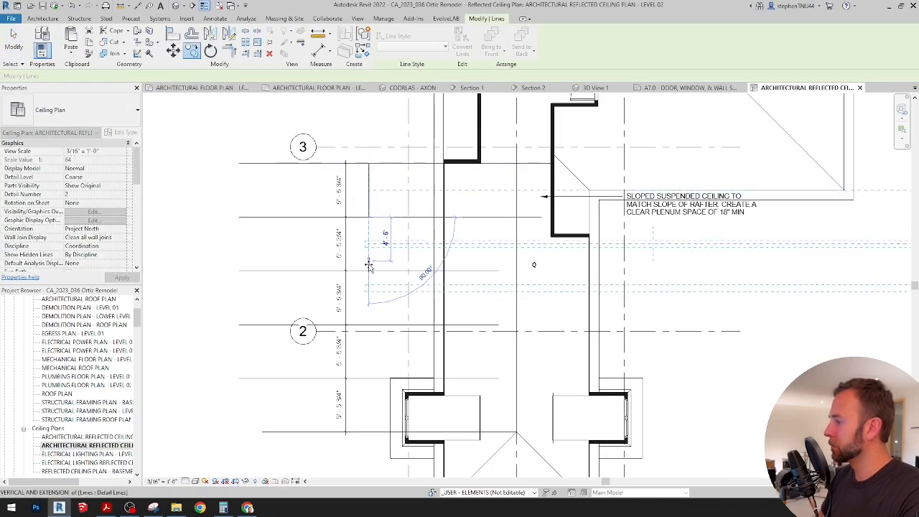
click(368, 270)
middle_drag(369, 326, 369, 264)
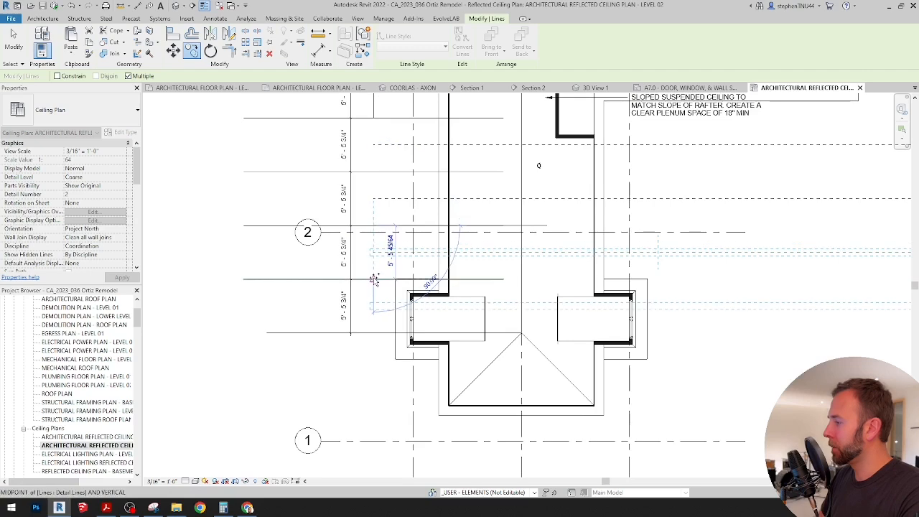
key(Escape)
key(Escape)
scroll(532, 322, up, 2)
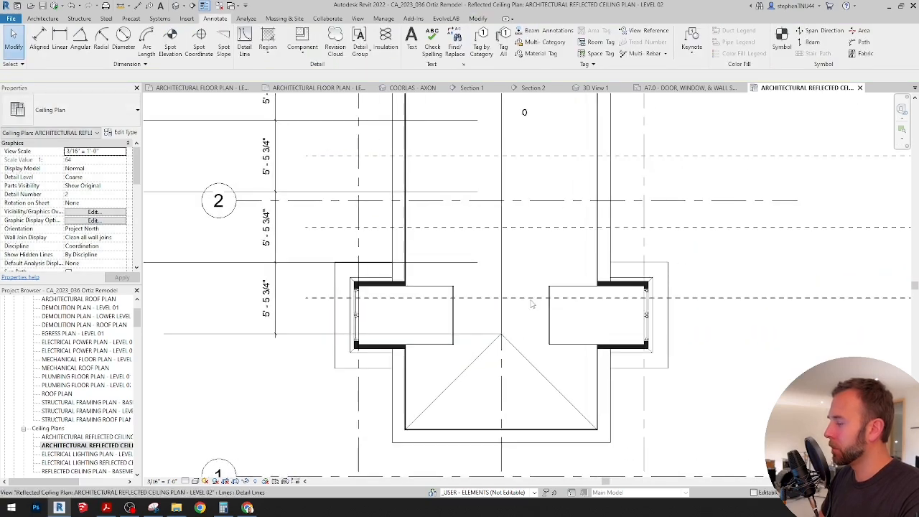
scroll(531, 304, down, 3)
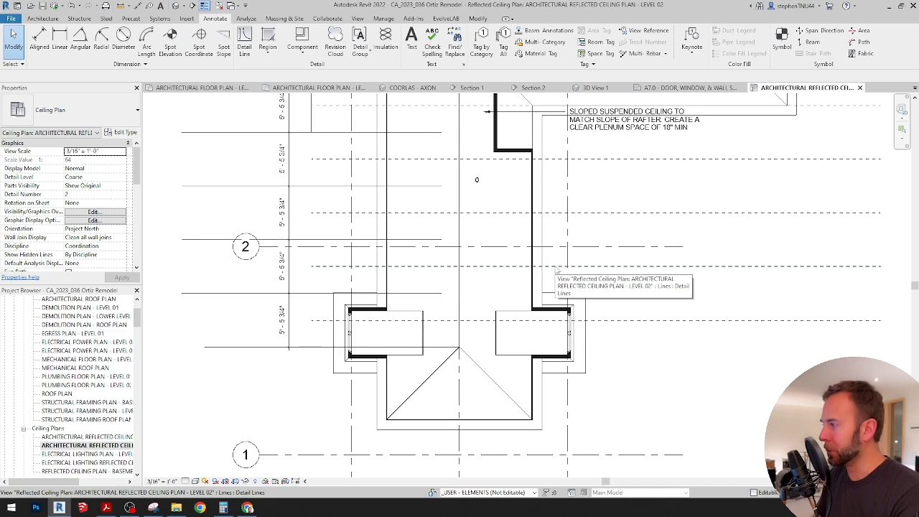
Examine the equal bay lines and dashed centerlines across the bedroom and dormers, from grid 3 down to grid 1
scroll(556, 271, down, 1)
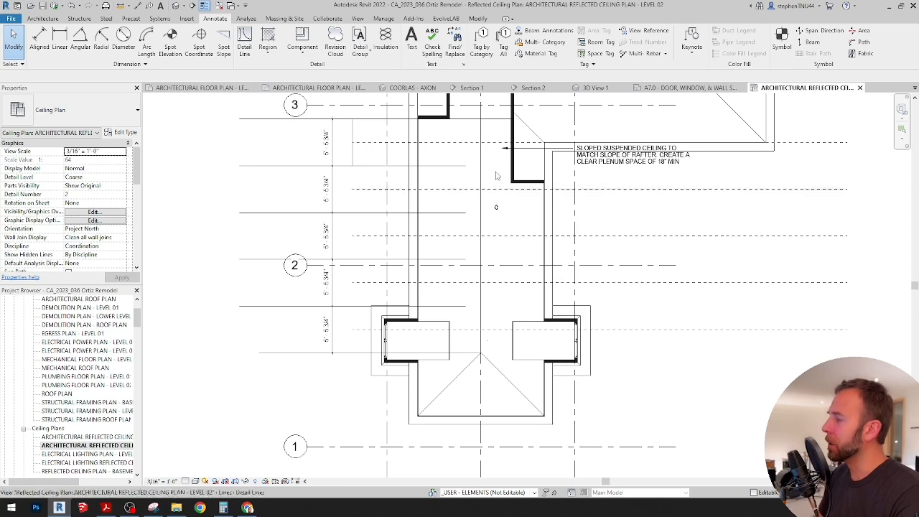
middle_drag(376, 147, 384, 226)
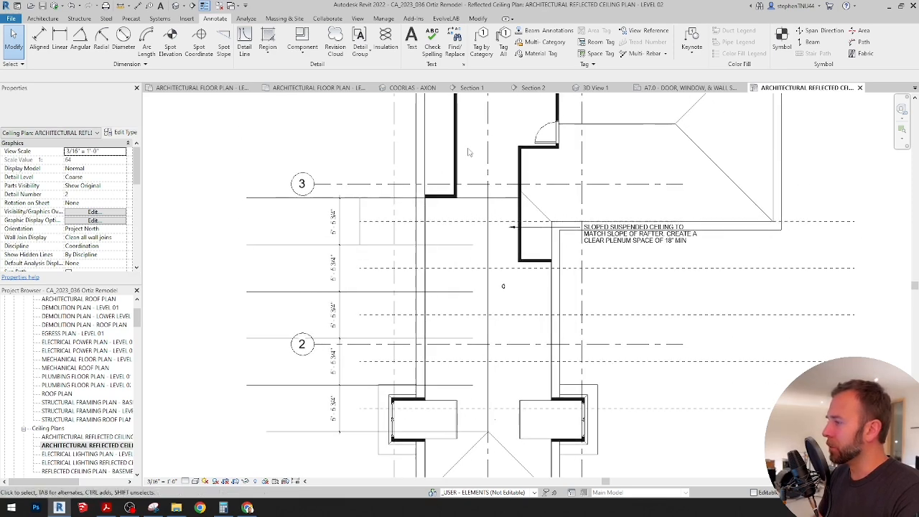
scroll(470, 154, up, 2)
middle_drag(493, 158, 494, 207)
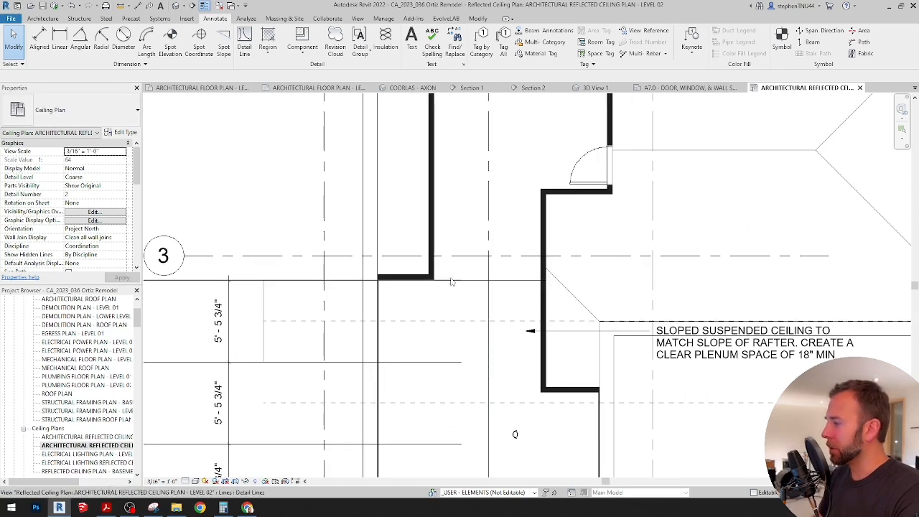
scroll(505, 186, down, 1)
middle_drag(514, 154, 503, 182)
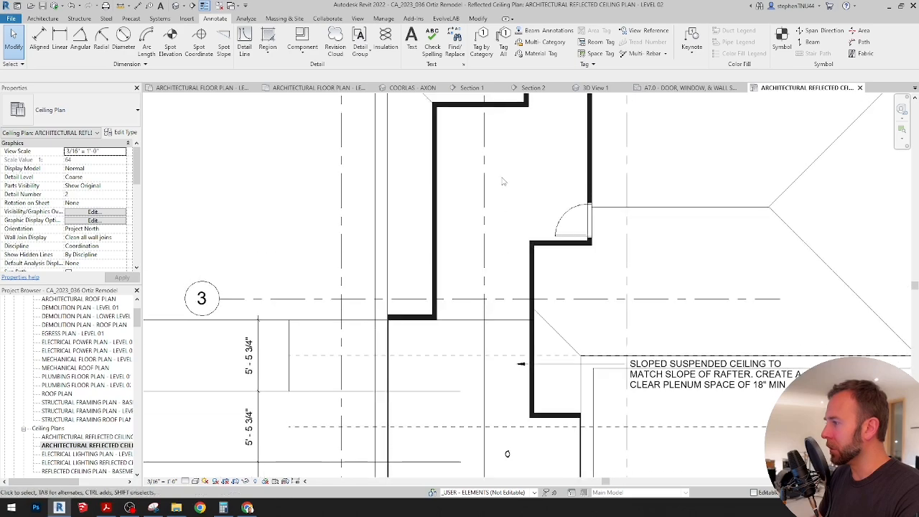
middle_drag(439, 356, 463, 258)
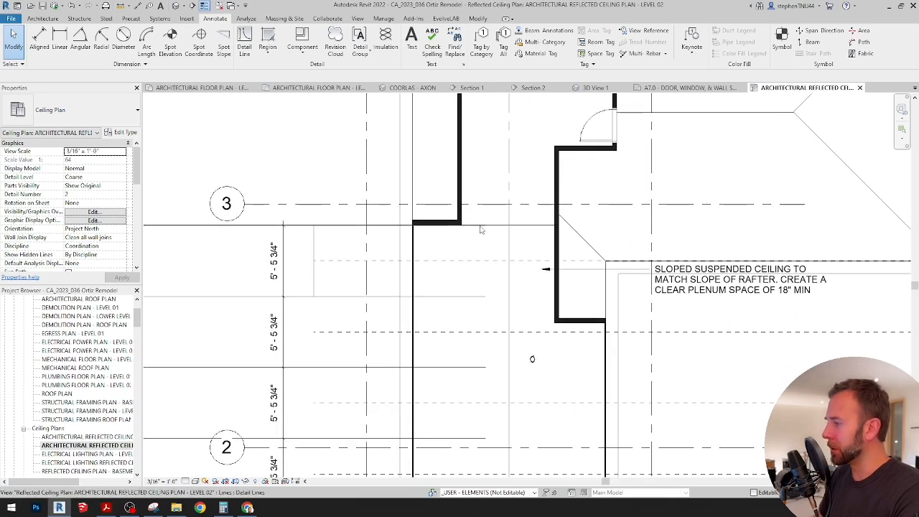
click(304, 226)
scroll(430, 301, down, 3)
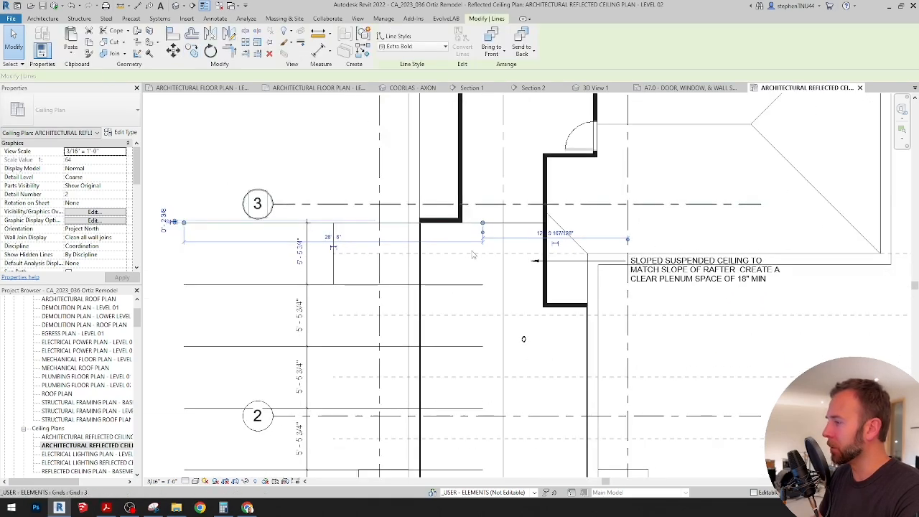
middle_drag(464, 421, 478, 294)
scroll(478, 294, up, 1)
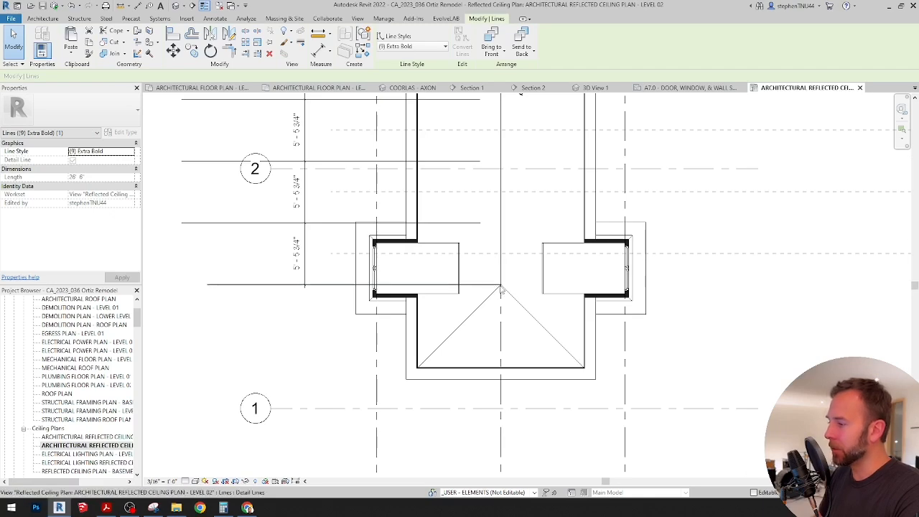
scroll(501, 290, down, 2)
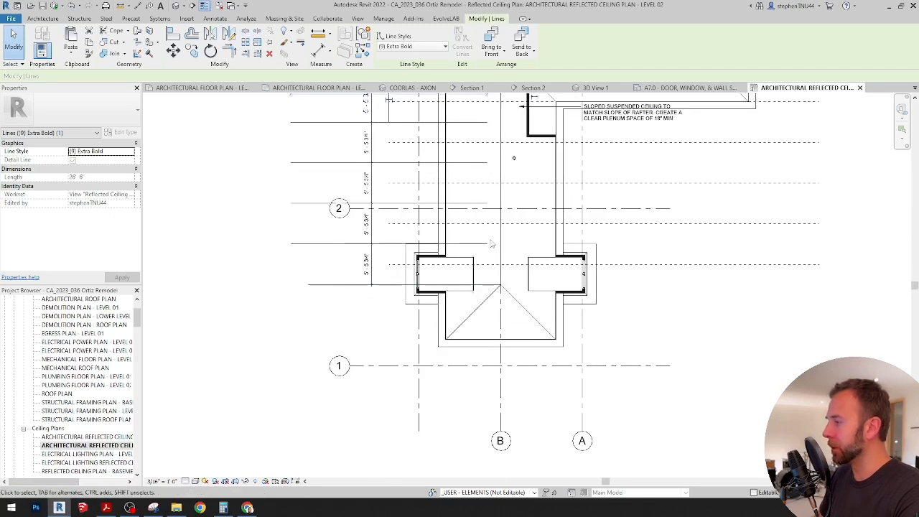
middle_drag(468, 254, 472, 316)
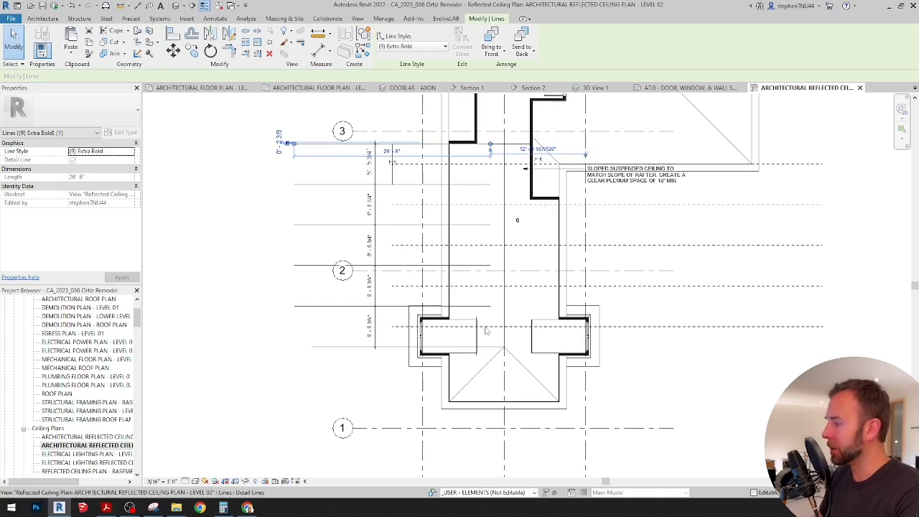
middle_drag(485, 330, 480, 310)
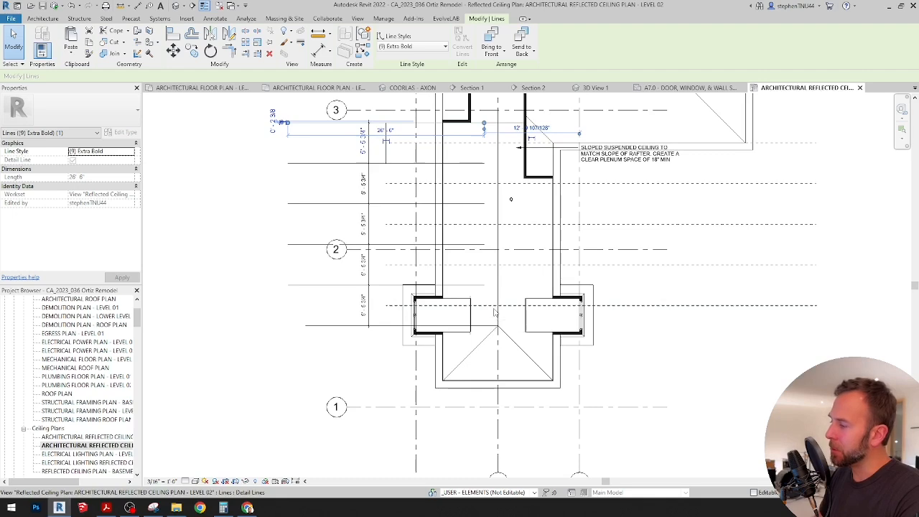
scroll(492, 312, up, 2)
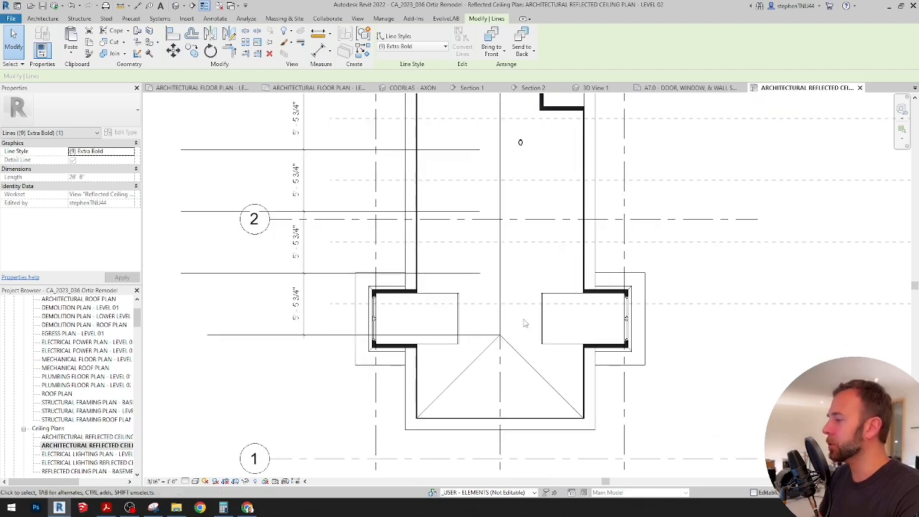
middle_drag(571, 374, 566, 354)
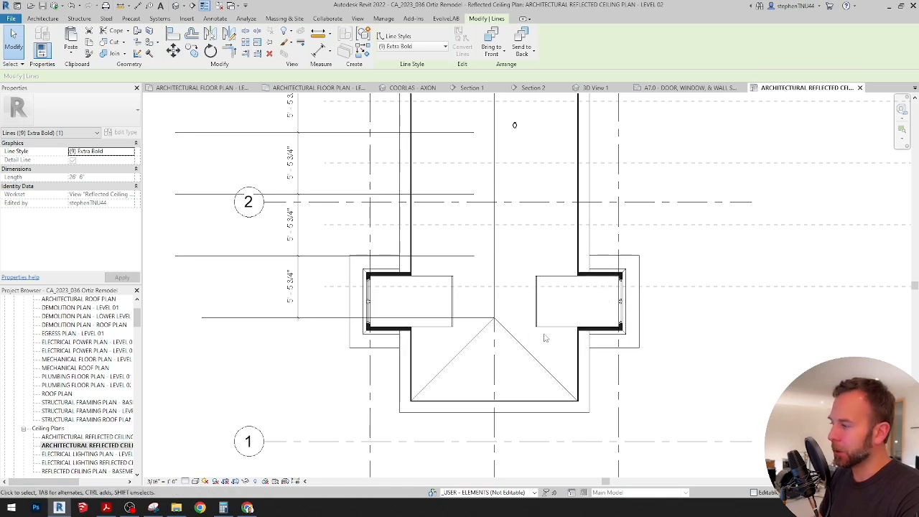
scroll(390, 287, up, 1)
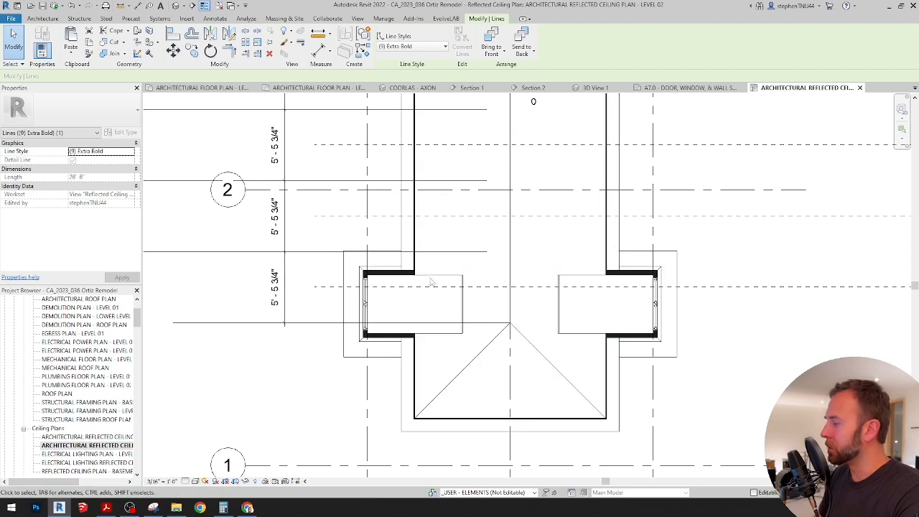
scroll(503, 255, down, 1)
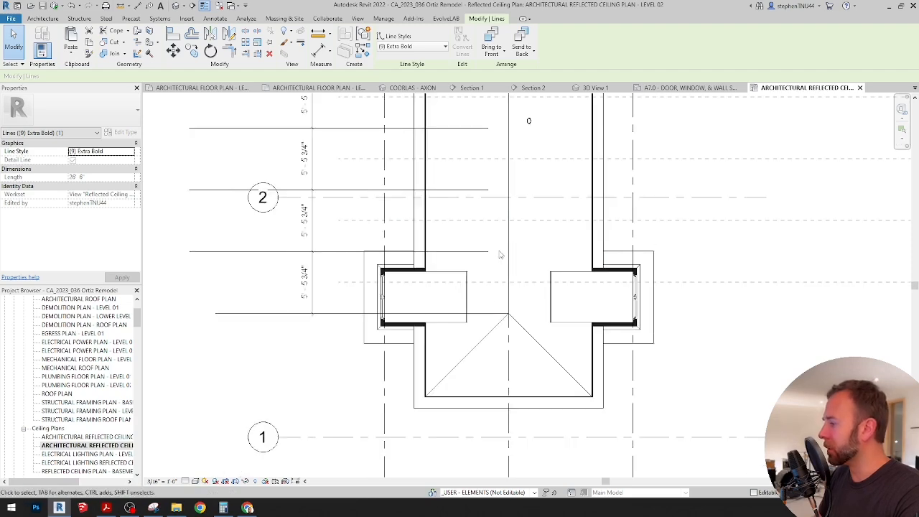
middle_drag(511, 219, 513, 224)
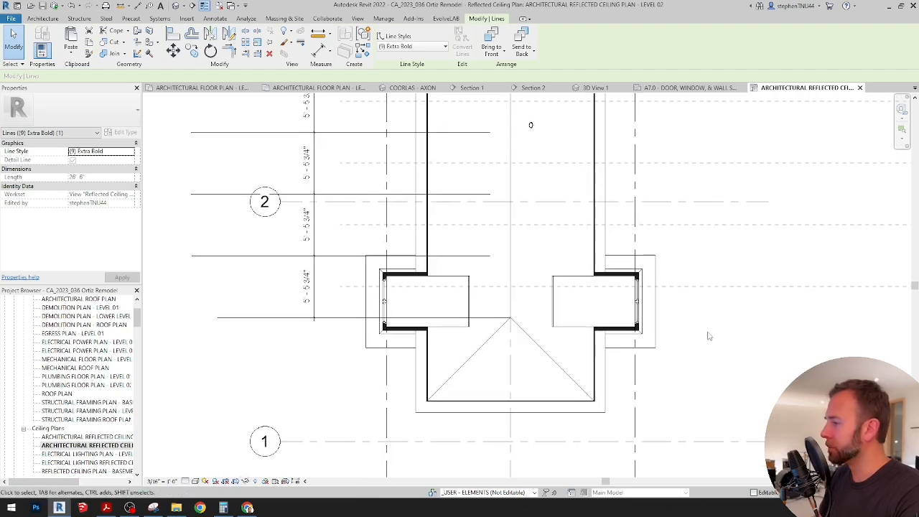
click(532, 127)
scroll(532, 126, up, 3)
middle_drag(531, 127, 529, 343)
click(173, 50)
scroll(566, 246, up, 2)
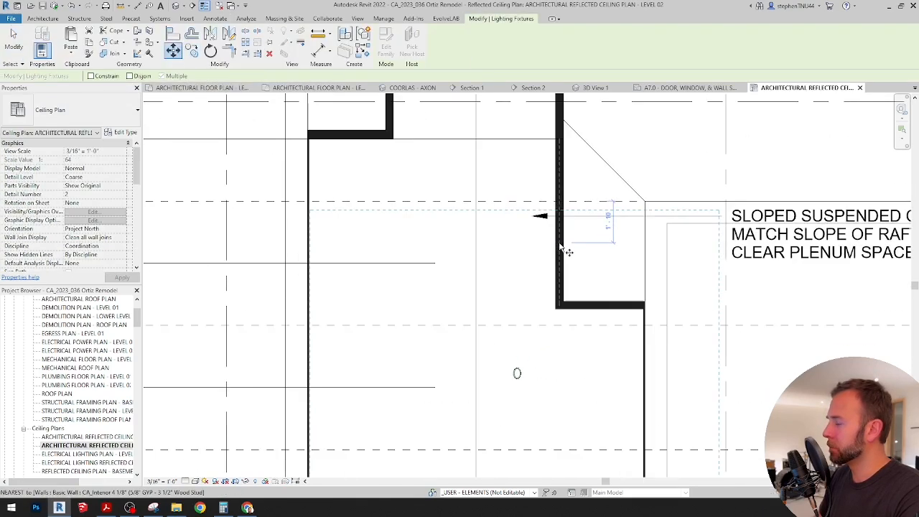
scroll(457, 106, down, 2)
click(226, 19)
click(244, 43)
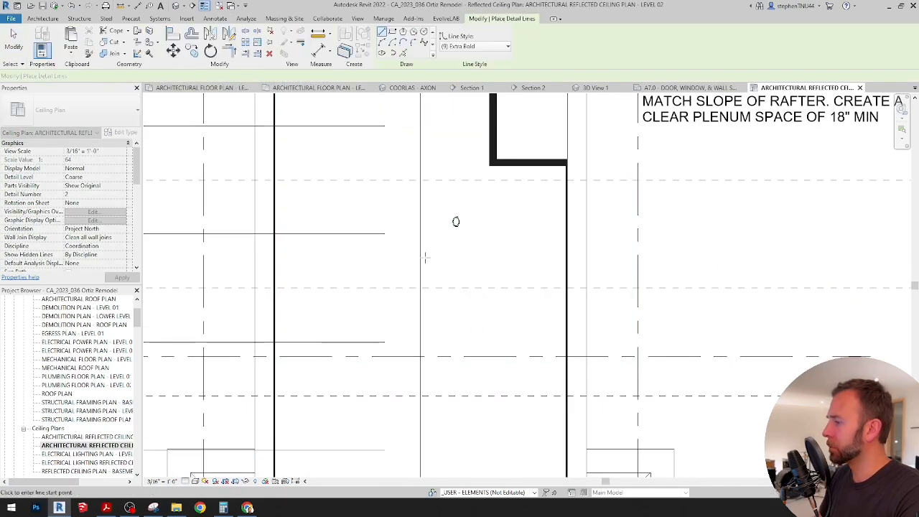
scroll(576, 228, down, 1)
scroll(576, 228, down, 2)
key(Escape)
key(Escape)
Draw a vertical detail line about 6'-10" long between grid B and the room's side wall, below the notched wall
scroll(496, 229, up, 3)
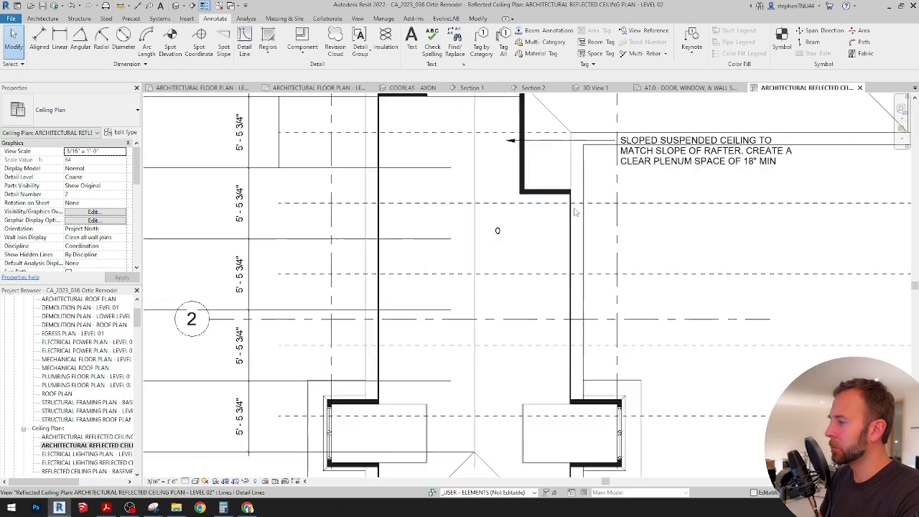
click(452, 227)
scroll(580, 206, up, 3)
scroll(625, 266, down, 5)
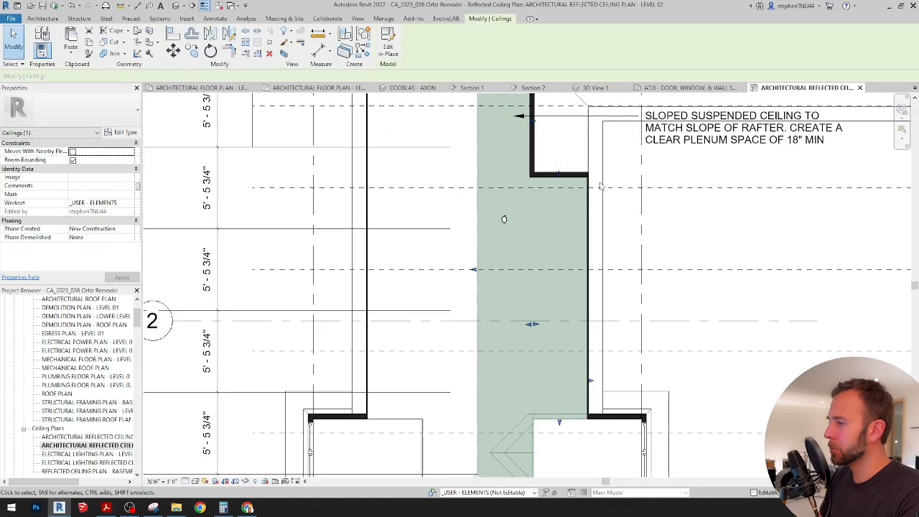
scroll(625, 266, up, 3)
click(617, 268)
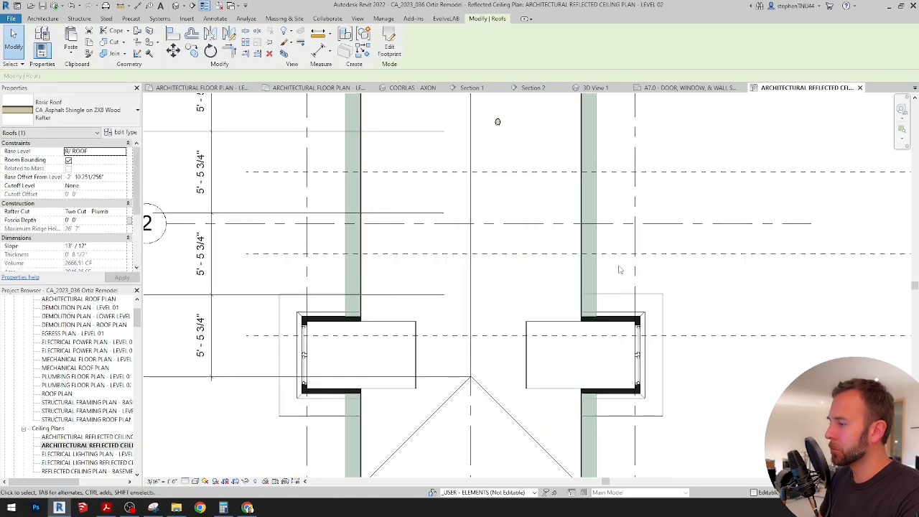
middle_drag(524, 168, 529, 347)
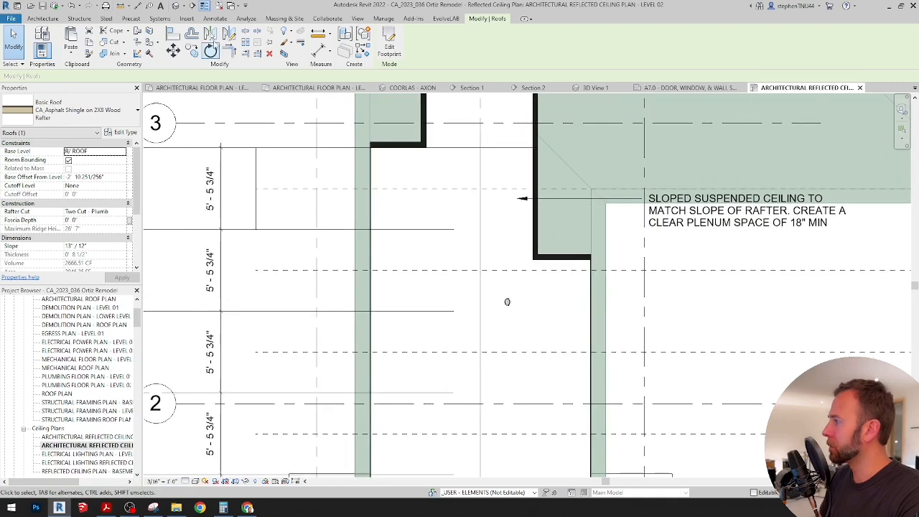
key(d)
key(l)
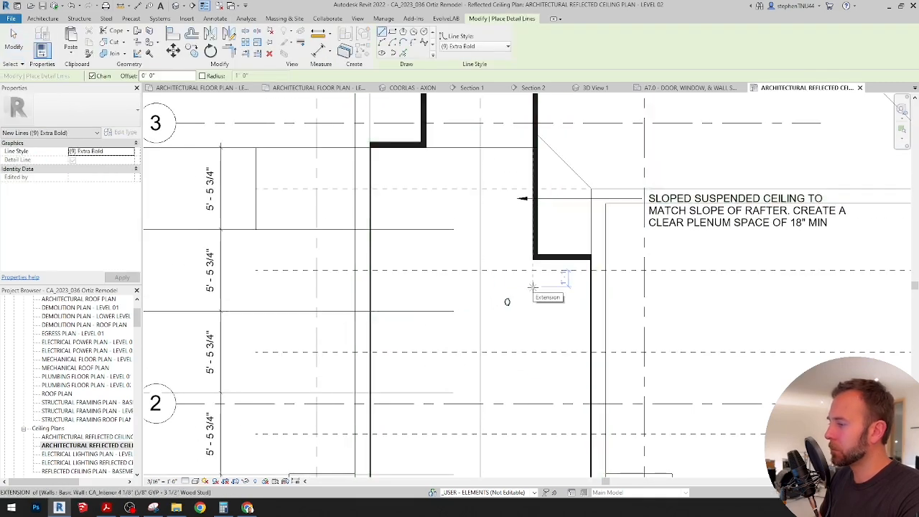
key(Escape)
key(Escape)
Place an aligned dimension string from grid B through the short vertical detail line to the side wall and make its segments equal
key(d)
key(i)
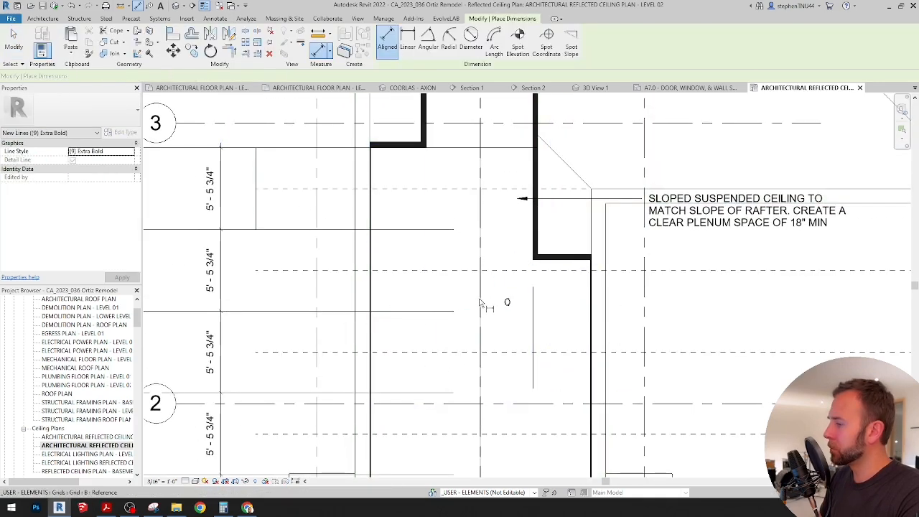
click(533, 310)
scroll(589, 296, up, 3)
click(601, 294)
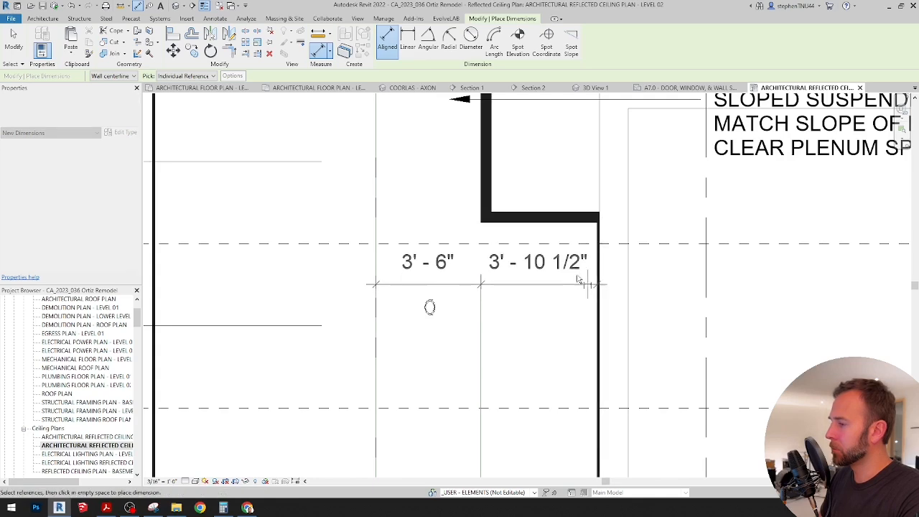
scroll(559, 297, down, 2)
click(528, 302)
click(505, 241)
middle_drag(520, 263, 527, 253)
key(Escape)
key(Escape)
Try deleting the short vertical detail line, and undo the deletion
middle_drag(519, 300, 536, 280)
click(531, 288)
scroll(531, 287, down, 3)
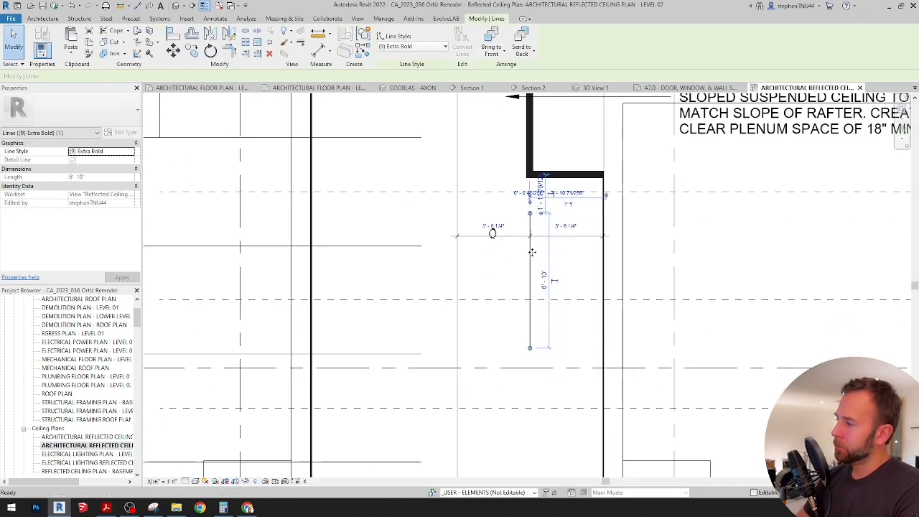
key(Delete)
scroll(513, 258, up, 2)
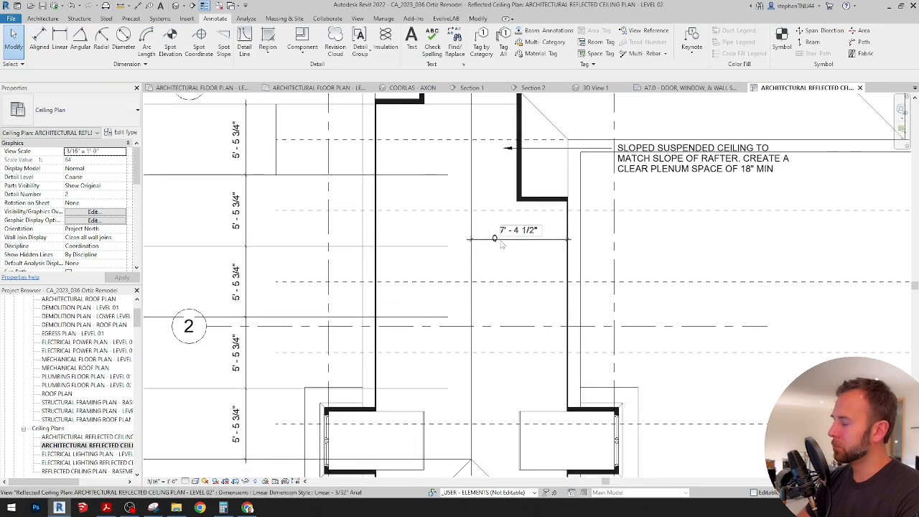
scroll(514, 244, down, 2)
key(ctrl+z)
scroll(488, 252, up, 3)
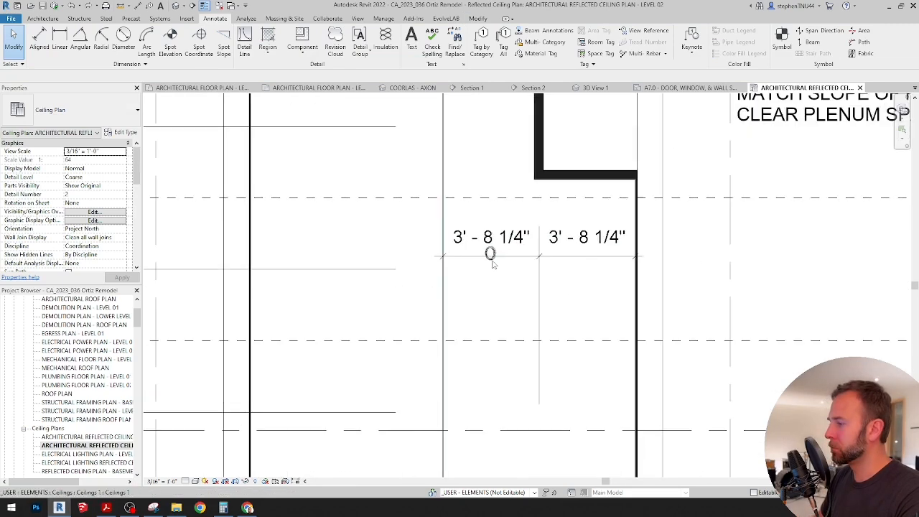
Align the gimbal downlight with the horizontal dashed centerline just below the notched wall
scroll(586, 260, down, 2)
mouse_move(586, 260)
middle_down()
mouse_move(552, 172)
mouse_move(545, 188)
middle_up()
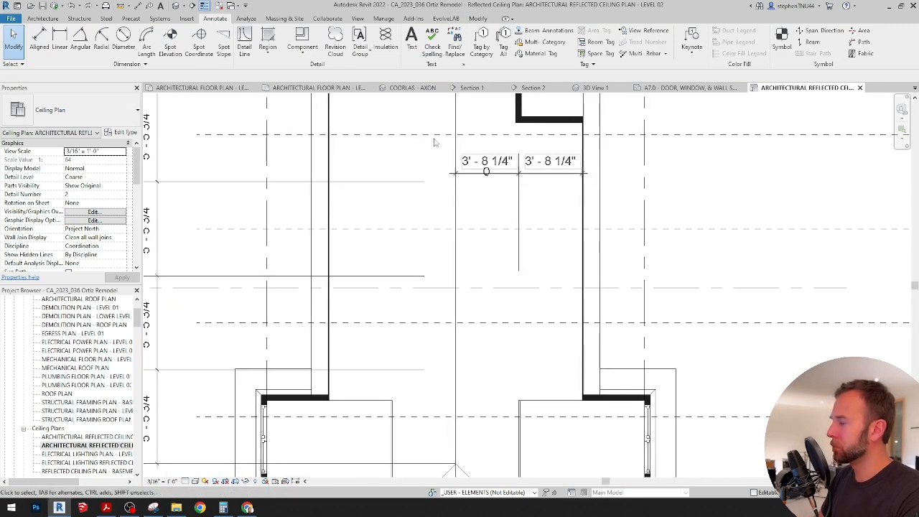
scroll(468, 167, up, 2)
click(477, 19)
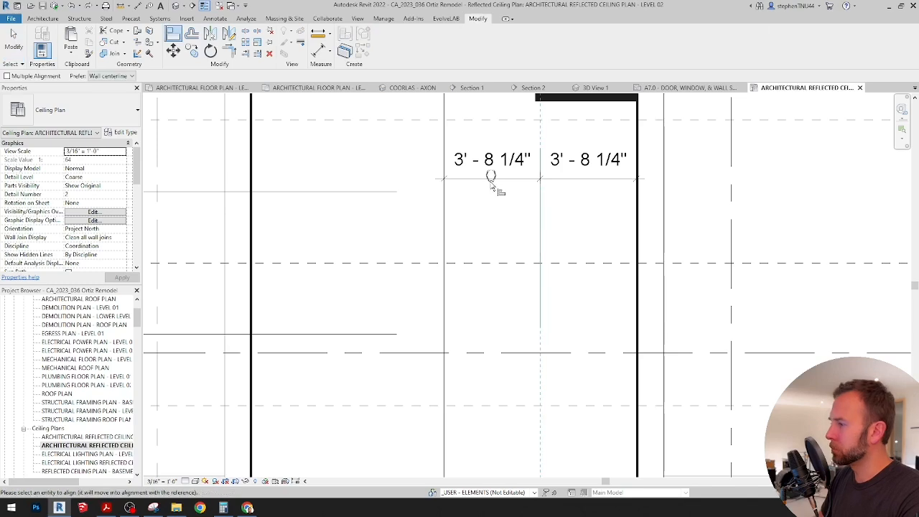
scroll(492, 179, up, 3)
middle_drag(493, 173, 518, 304)
key(a)
key(l)
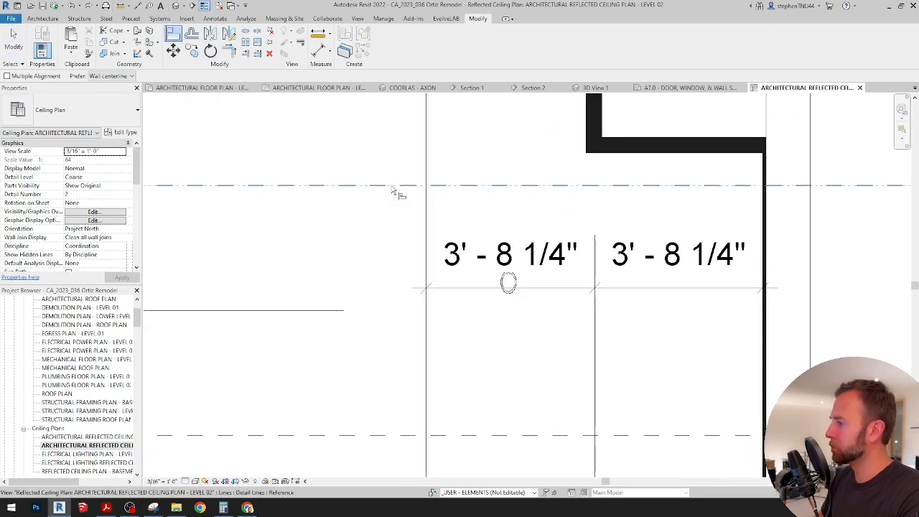
key(Escape)
key(Escape)
scroll(508, 188, down, 1)
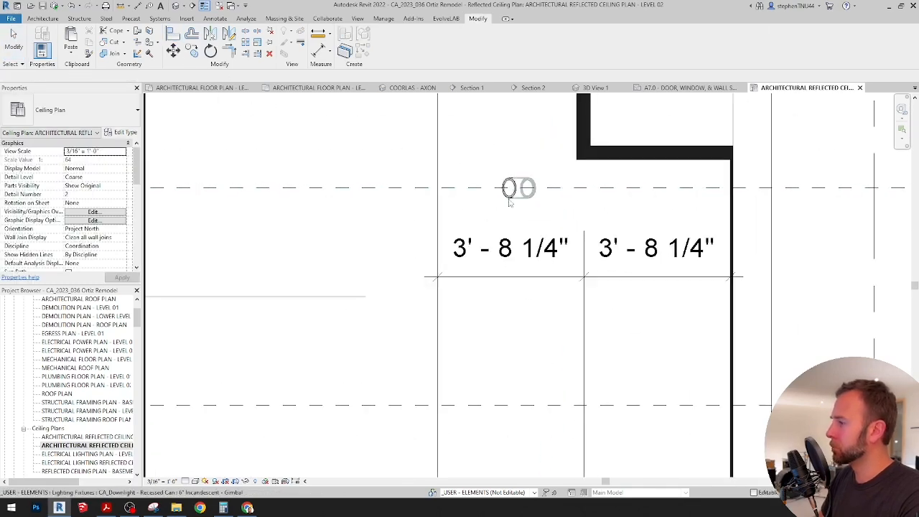
Extend the vertical detail line in both directions so it runs the full length of the room and past grid 1
click(585, 327)
scroll(584, 325, down, 5)
scroll(584, 303, up, 4)
drag(584, 294, 572, 106)
scroll(581, 201, down, 6)
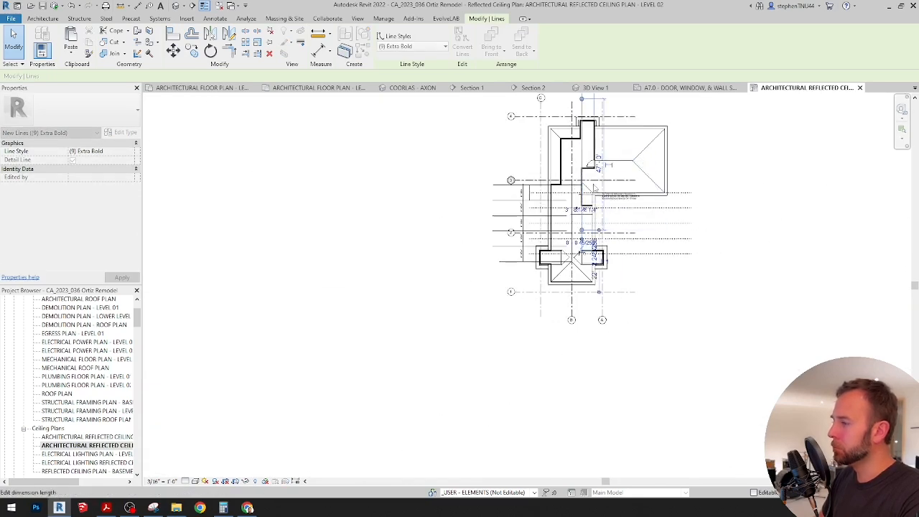
scroll(594, 188, up, 2)
key(Escape)
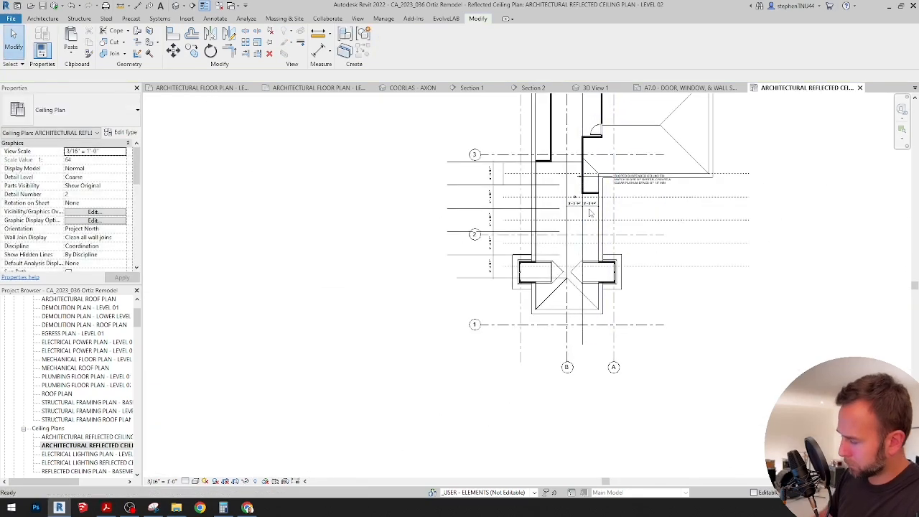
Match the extended vertical detail line's type to the horizontal dashed centerlines
key(m)
key(a)
scroll(629, 222, up, 2)
scroll(567, 190, up, 2)
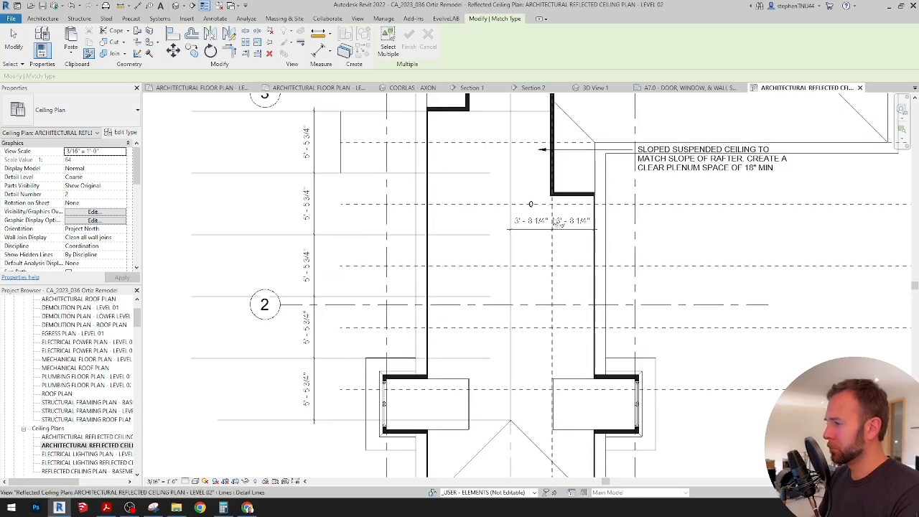
key(Escape)
Nudge the gimbal downlight below the notched wall sideways until it sits on the vertical dashed centerline
scroll(533, 206, up, 4)
click(529, 207)
key(m)
key(v)
scroll(530, 205, up, 2)
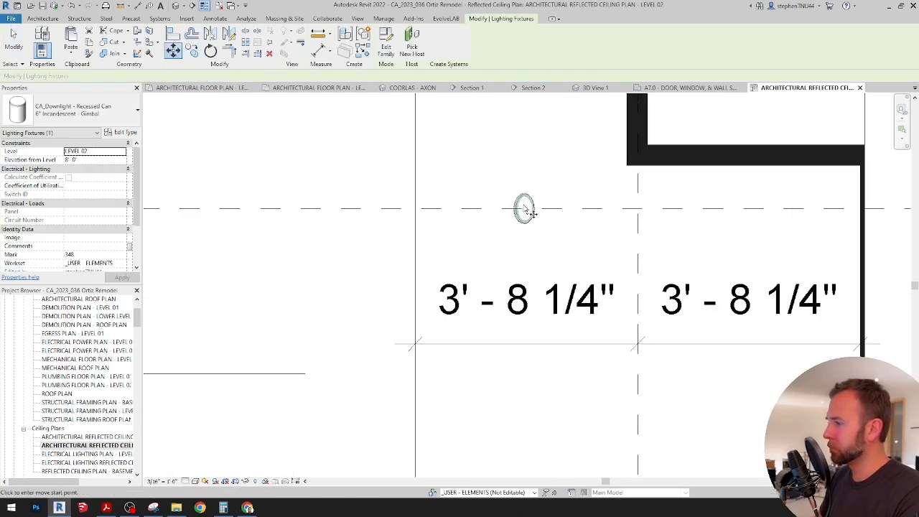
click(637, 224)
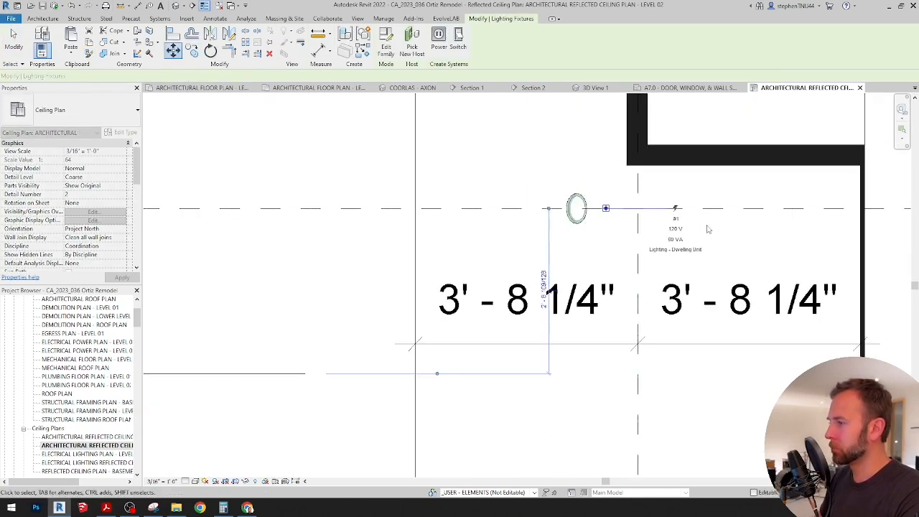
key(Right)
key(Right)
key(Right)
key(Right)
key(Right)
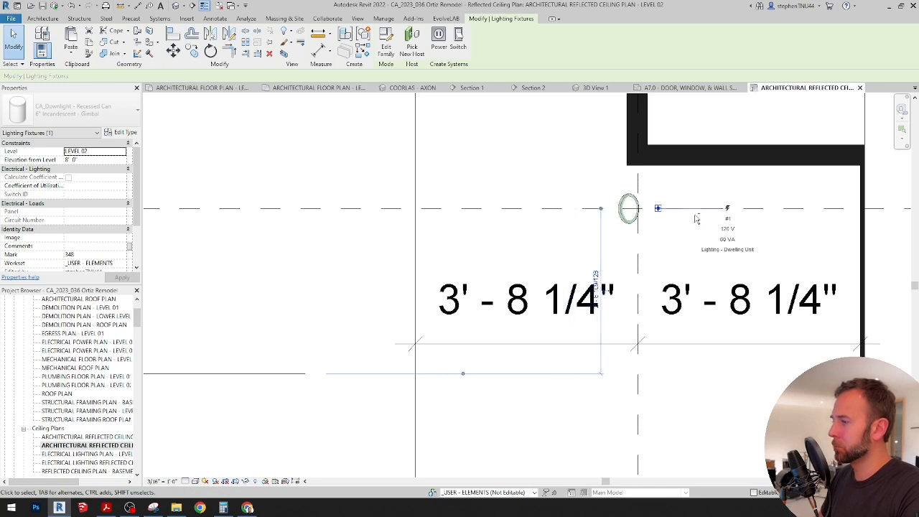
key(Right)
key(Right)
key(Escape)
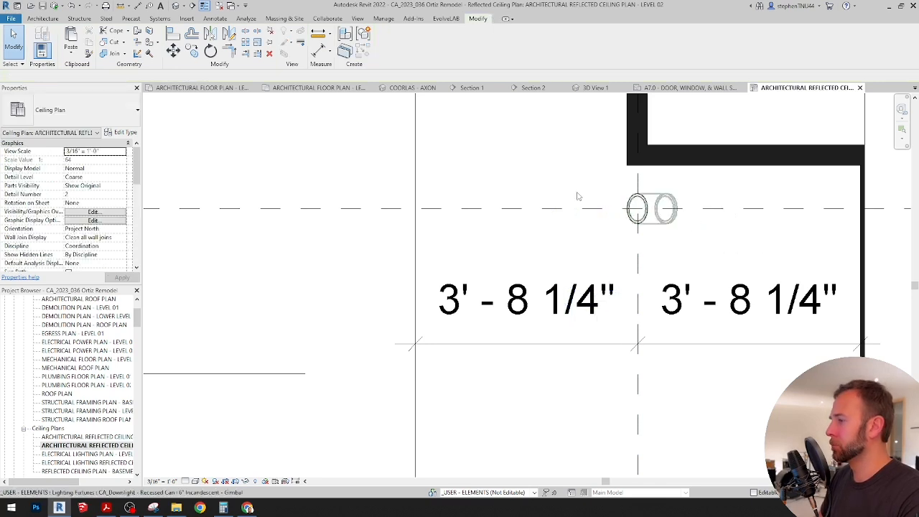
scroll(545, 185, down, 3)
scroll(589, 201, up, 2)
click(588, 201)
key(Escape)
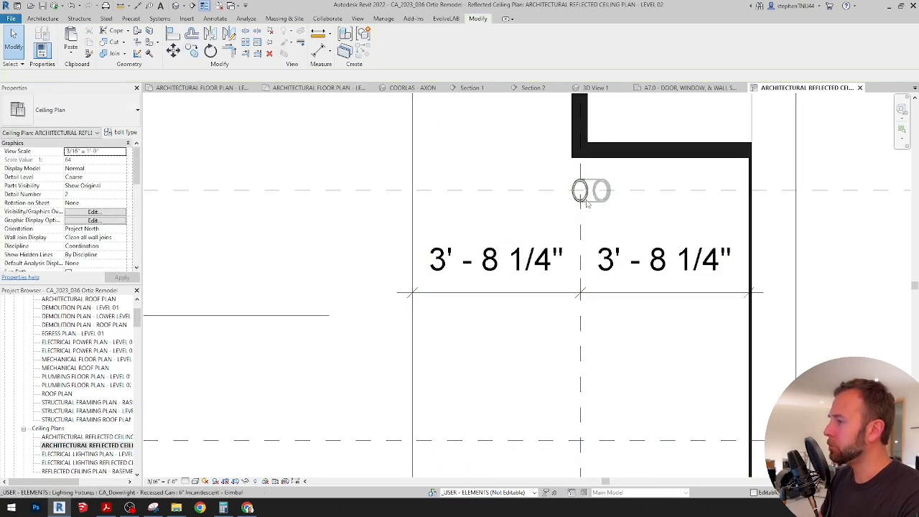
Try to copy the gimbal downlight straight down to the next horizontal dashed centerline
click(581, 193)
key(c)
key(o)
click(546, 191)
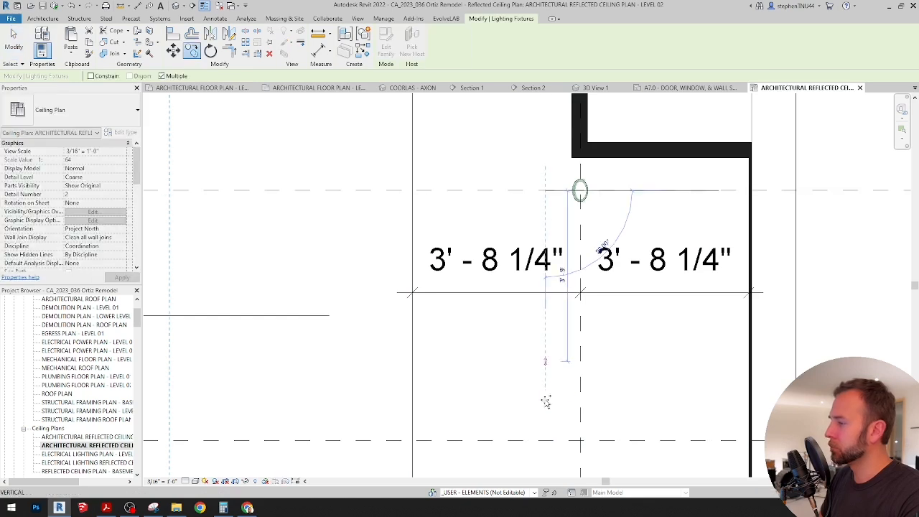
click(545, 438)
middle_drag(543, 416, 520, 358)
key(Escape)
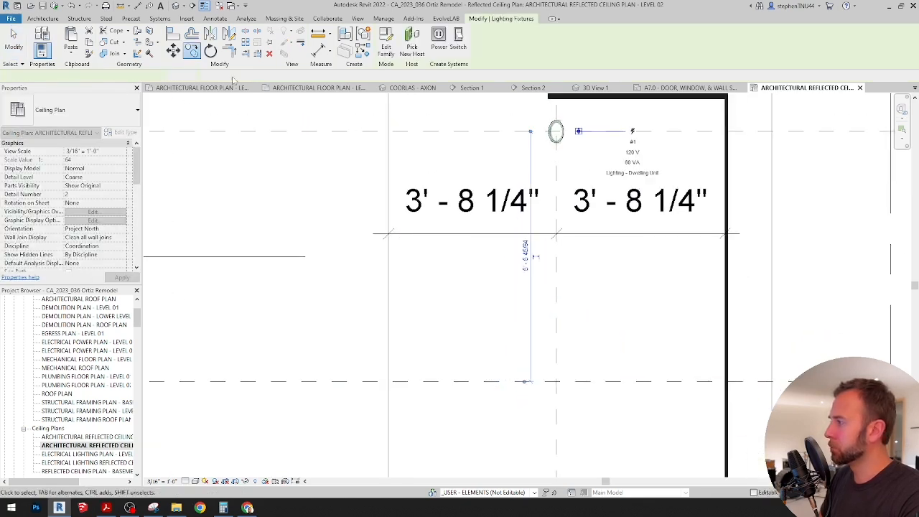
key(c)
key(o)
click(562, 132)
click(494, 134)
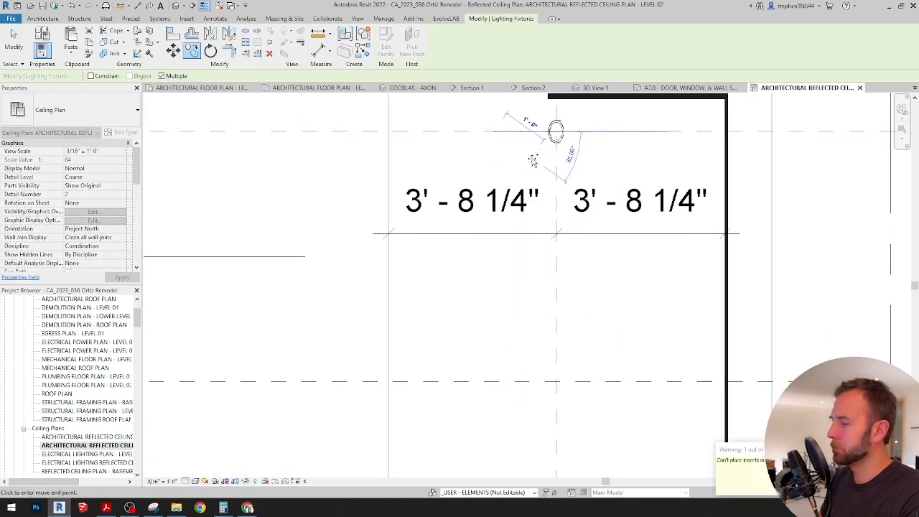
key(Escape)
Inspect how the gimbal downlight sits in the sloped ceiling in the COORLAS - AXON 3D view
click(420, 87)
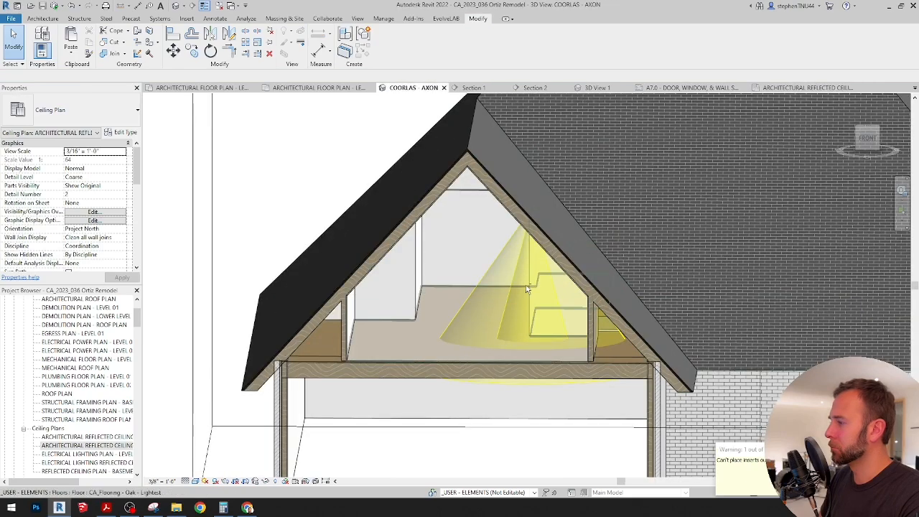
scroll(566, 223, up, 8)
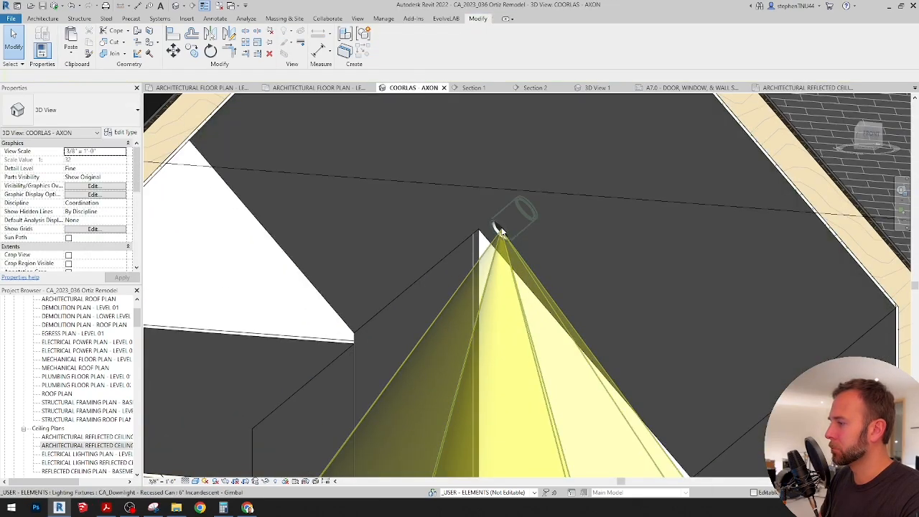
click(527, 207)
key(Escape)
key(Escape)
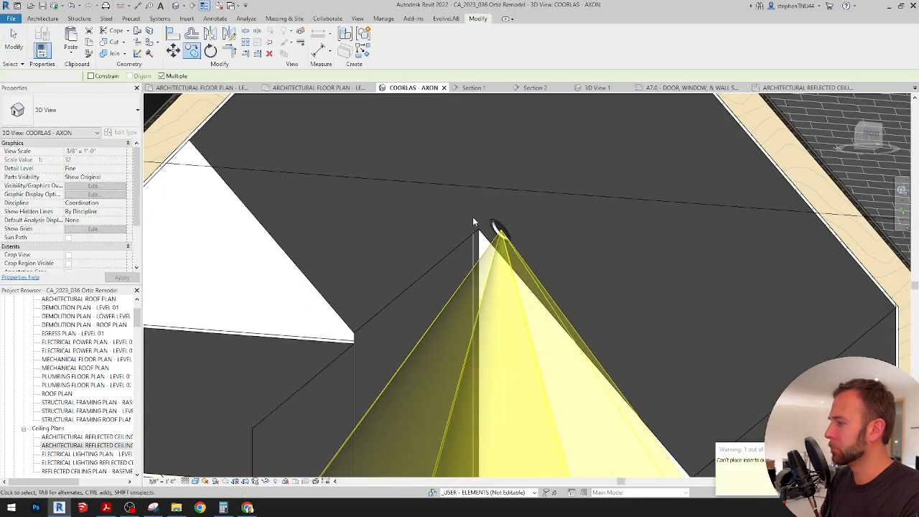
scroll(498, 232, up, 2)
click(535, 227)
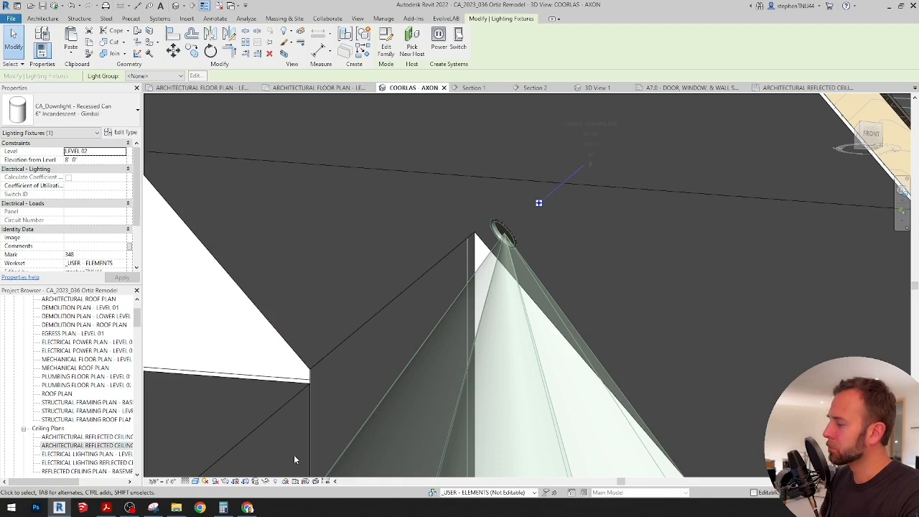
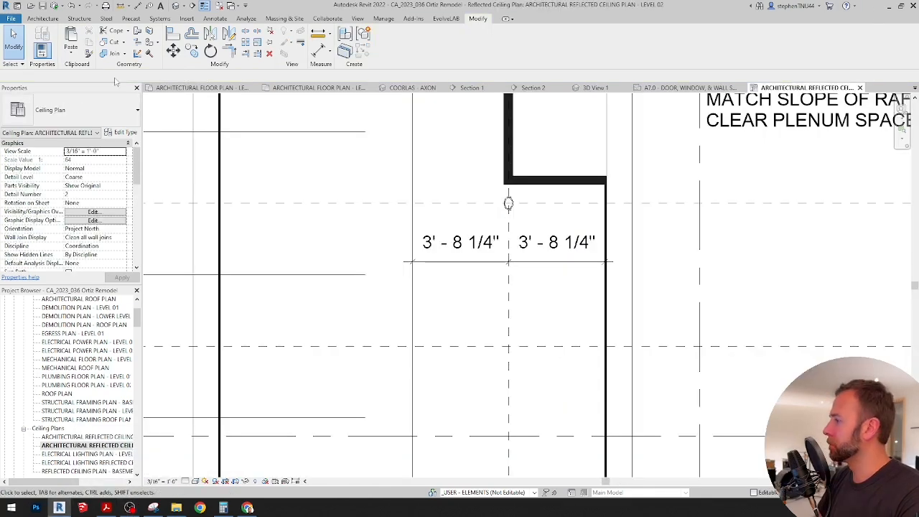
Place three more 6" Incandescent - Gimbal downlights near the vertical centerline, one on each of the next three horizontal dashed centerlines
click(43, 18)
click(113, 45)
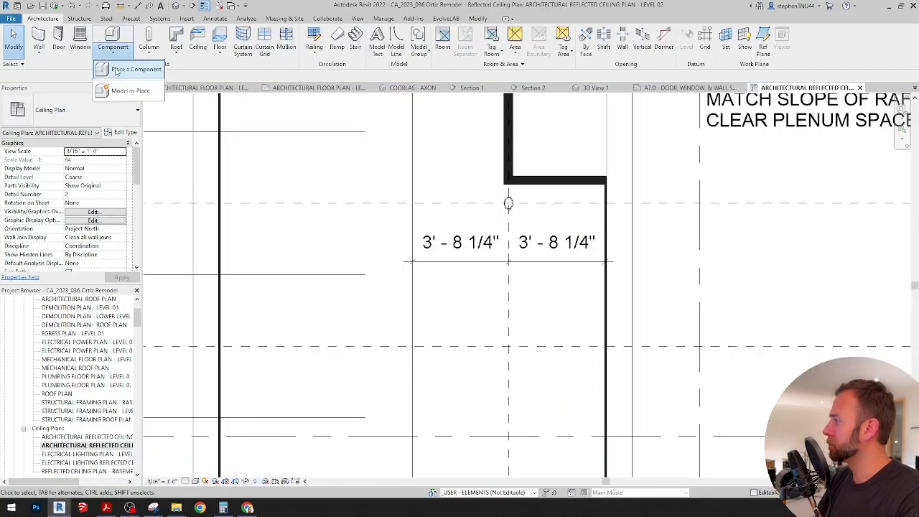
click(117, 70)
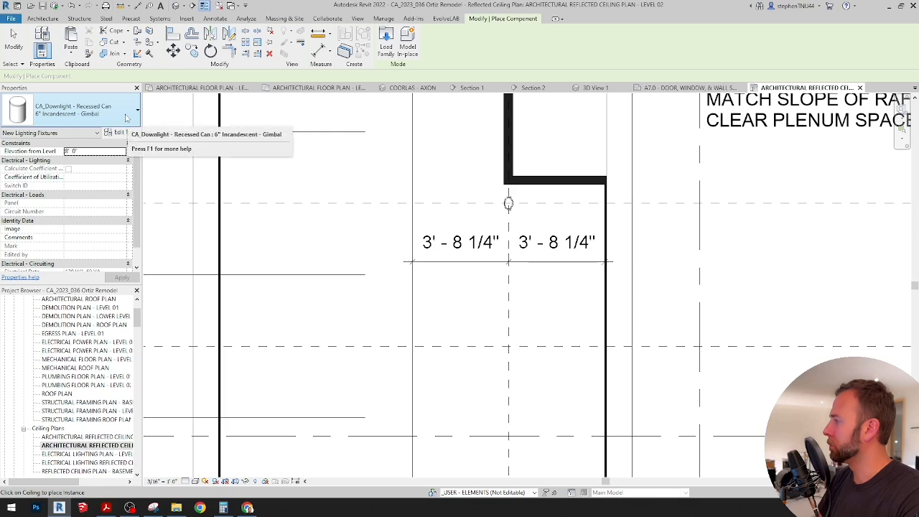
scroll(469, 285, up, 2)
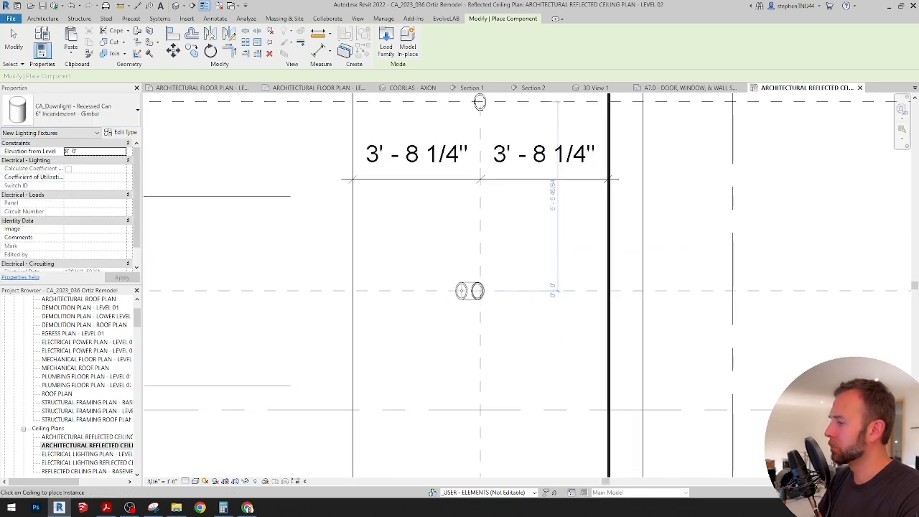
middle_drag(463, 459, 443, 257)
scroll(442, 276, down, 2)
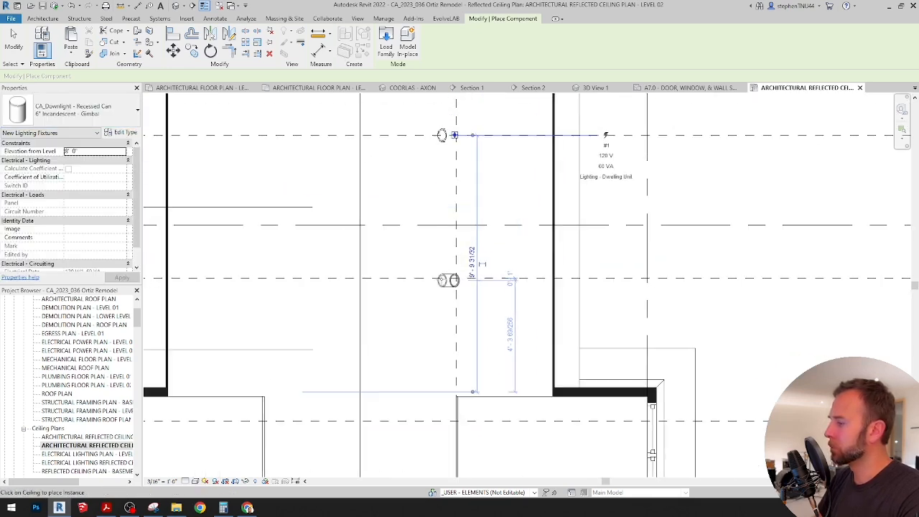
scroll(439, 277, up, 3)
middle_drag(452, 351, 455, 147)
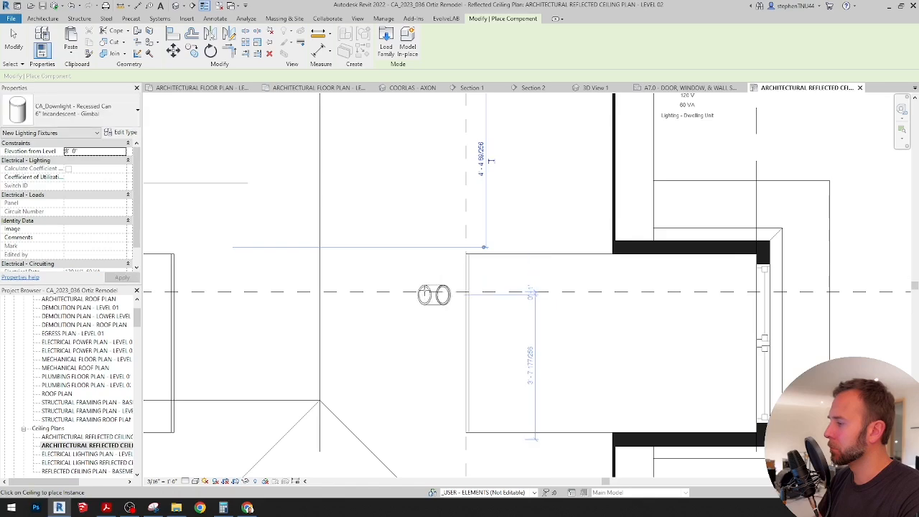
scroll(494, 269, down, 2)
scroll(511, 235, up, 5)
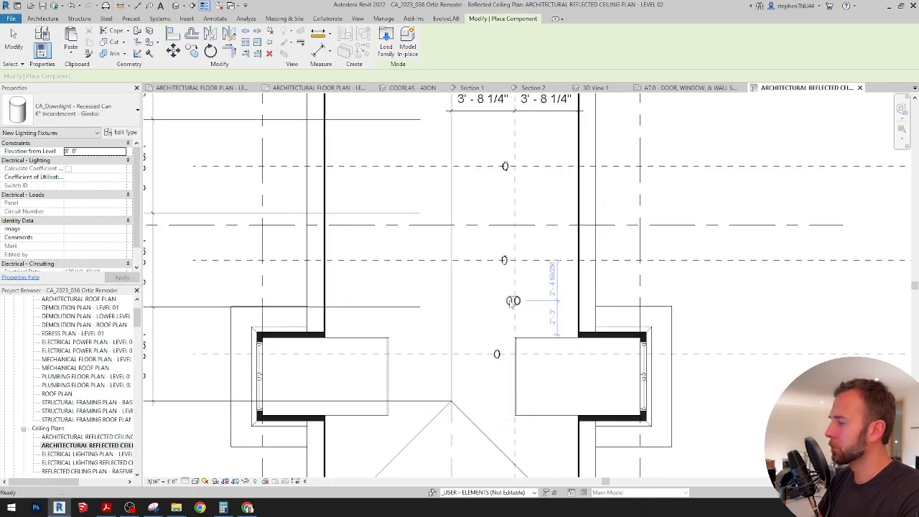
key(Escape)
Draw a horizontal detail line from grid B to the vertical dashed centerline and a vertical one about 73' 6" long through its midpoint
click(511, 235)
scroll(511, 235, down, 3)
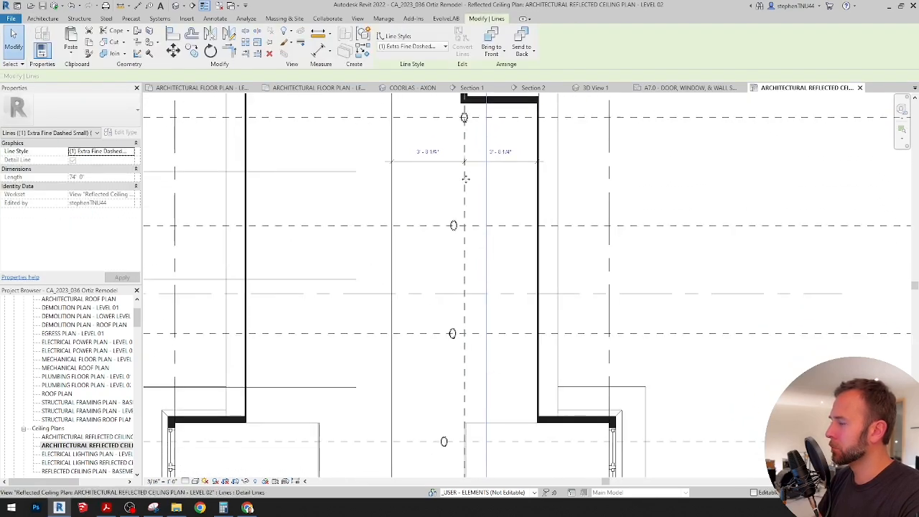
scroll(474, 348, up, 2)
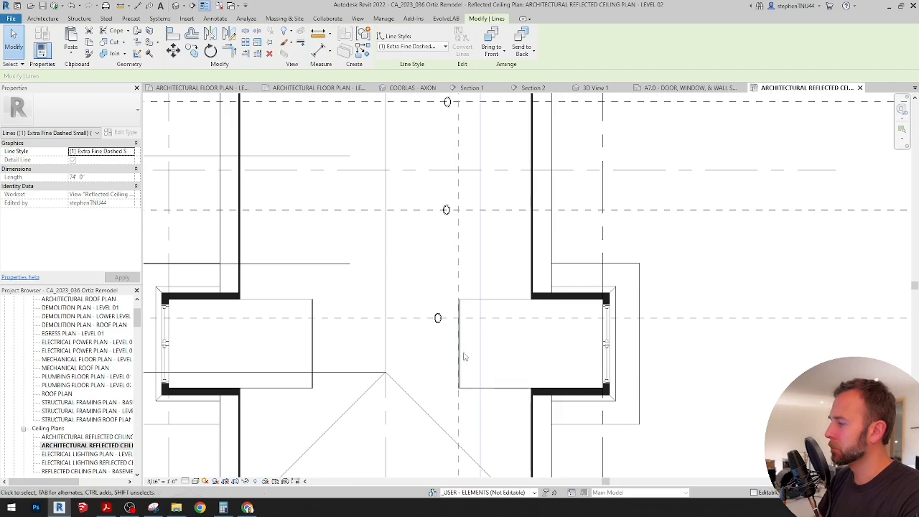
middle_drag(502, 351, 559, 361)
scroll(516, 254, up, 1)
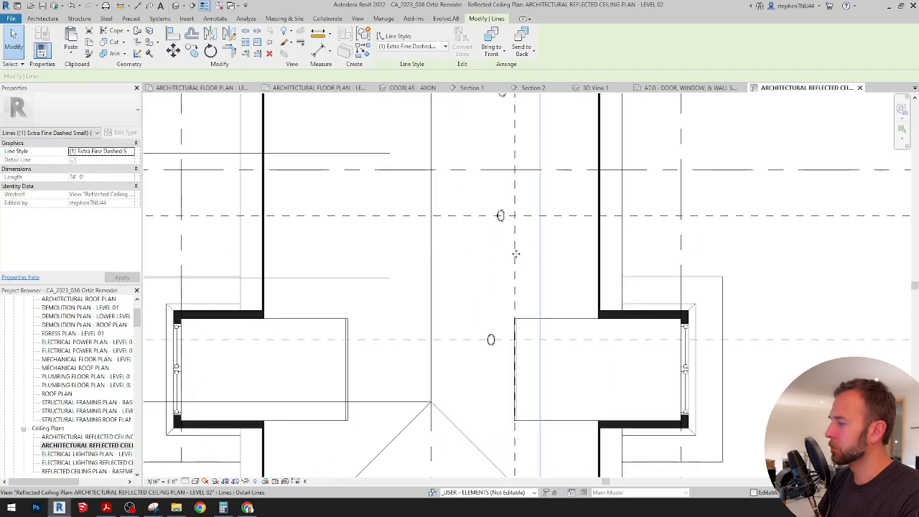
middle_drag(494, 227, 488, 339)
key(d)
key(l)
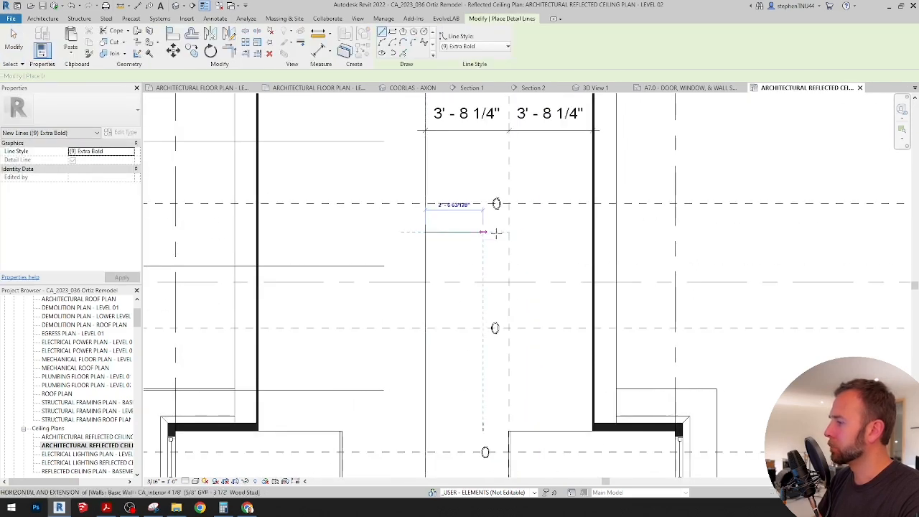
scroll(492, 266, down, 6)
key(Escape)
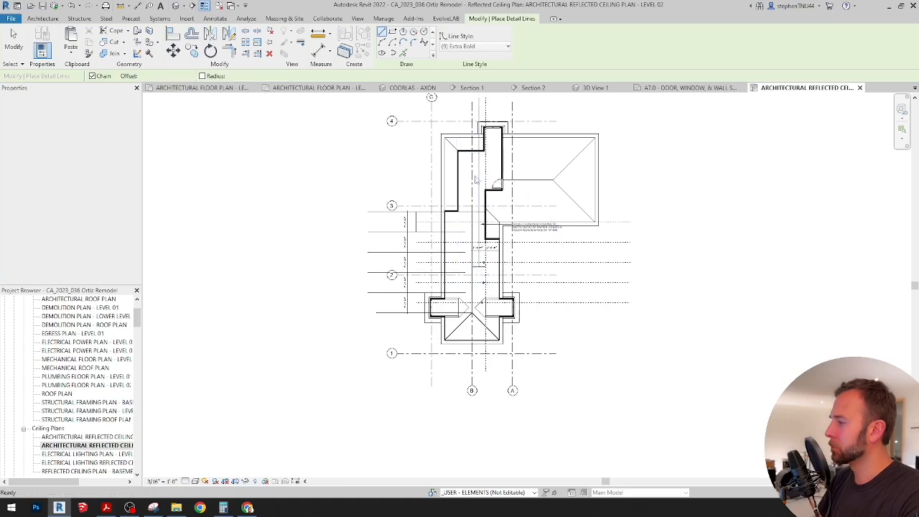
key(Delete)
scroll(485, 248, up, 8)
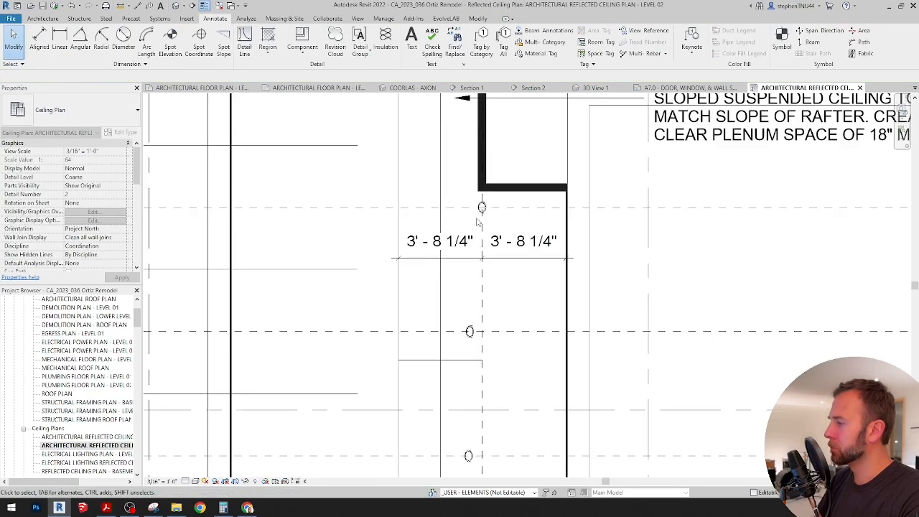
Nudge the downlight below the notched wall off the dashed centerline, to a spot between it and the solid vertical detail line
click(485, 204)
key(Left)
key(Left)
key(Left)
key(Left)
key(Left)
key(Left)
key(Left)
key(Left)
key(Left)
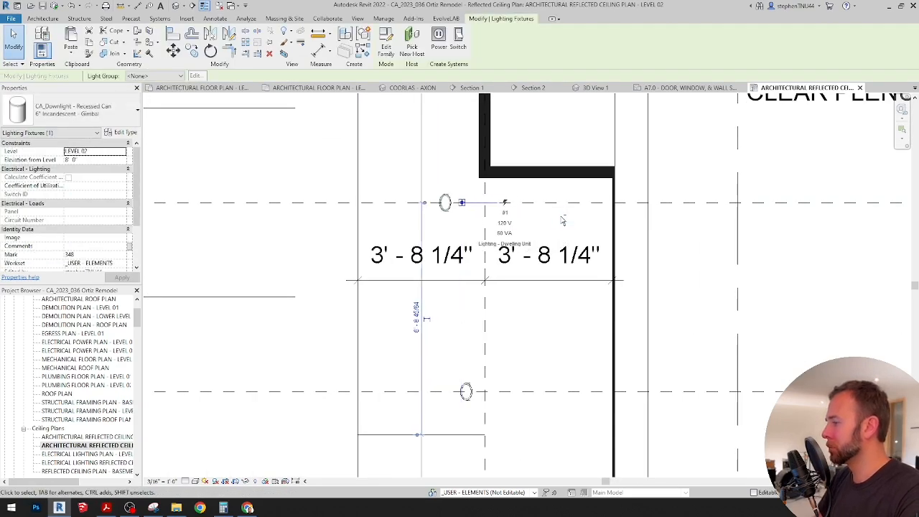
scroll(473, 188, down, 1)
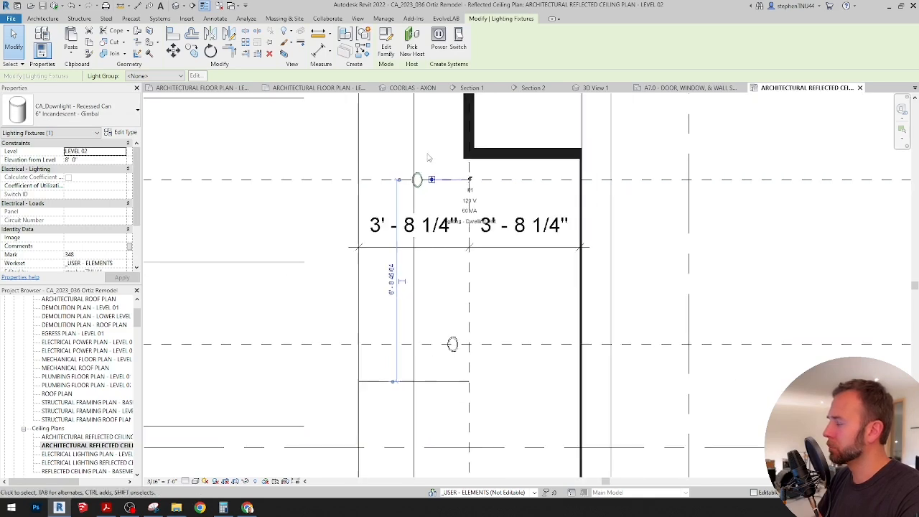
key(Right)
key(Right)
key(Right)
key(Right)
key(Right)
key(Right)
key(Right)
key(Left)
Move the solid vertical detail line over so it passes through the center of the downlight below the notched wall
scroll(534, 170, down, 3)
middle_drag(499, 338, 490, 246)
middle_drag(486, 159, 490, 275)
scroll(491, 275, up, 3)
click(450, 108)
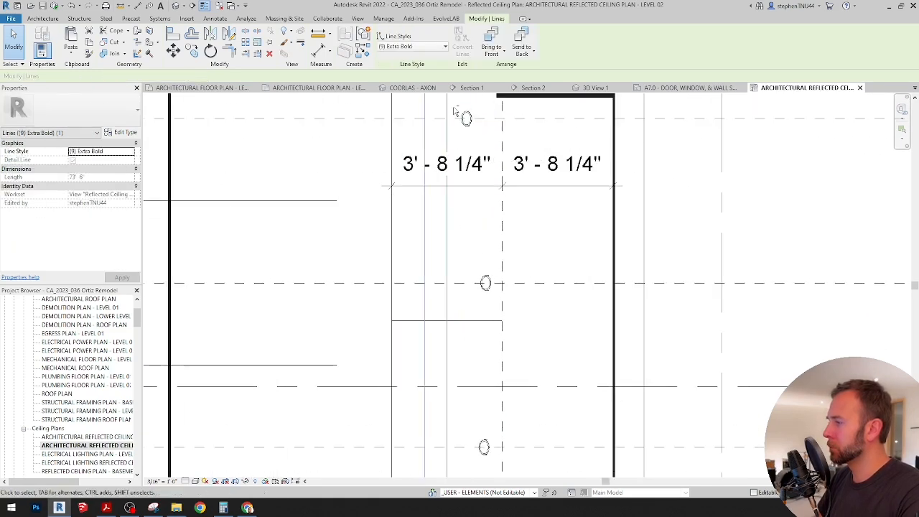
click(452, 107)
scroll(450, 107, up, 2)
click(481, 107)
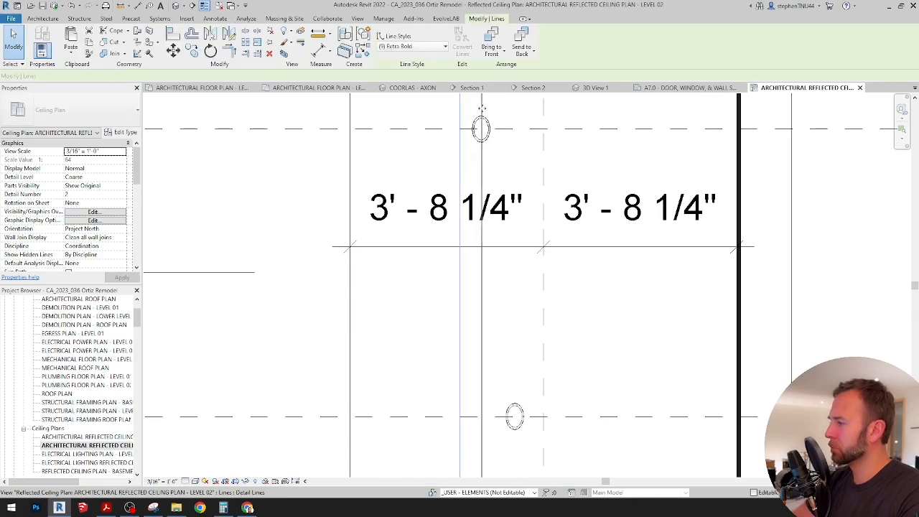
scroll(480, 107, up, 2)
scroll(481, 112, down, 5)
scroll(488, 303, up, 2)
Nudge the second downlight from the notched wall onto the solid vertical detail line and rotate it
click(527, 299)
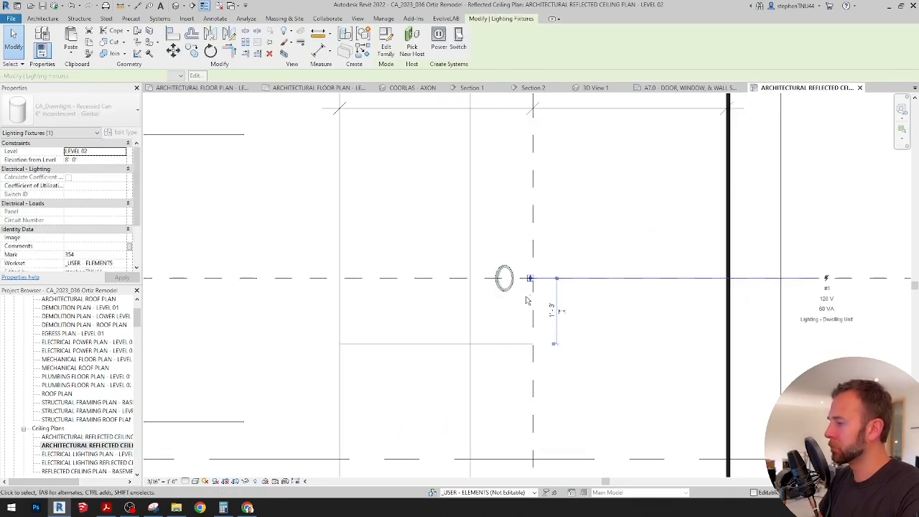
key(Left)
key(Left)
key(Left)
key(Left)
key(Left)
key(Left)
key(Left)
key(r)
key(o)
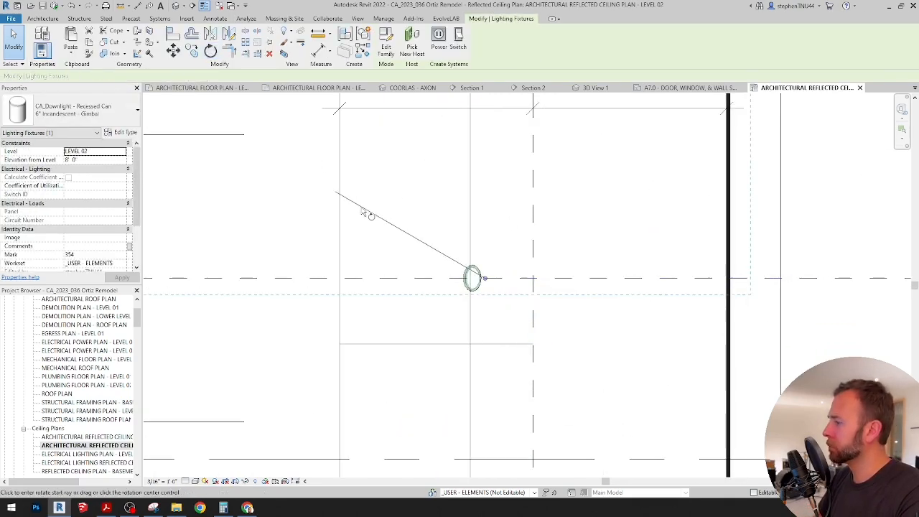
click(363, 208)
key(Return)
Nudge the third downlight, just past grid 2, onto the solid vertical detail line and rotate it
middle_drag(496, 368, 486, 266)
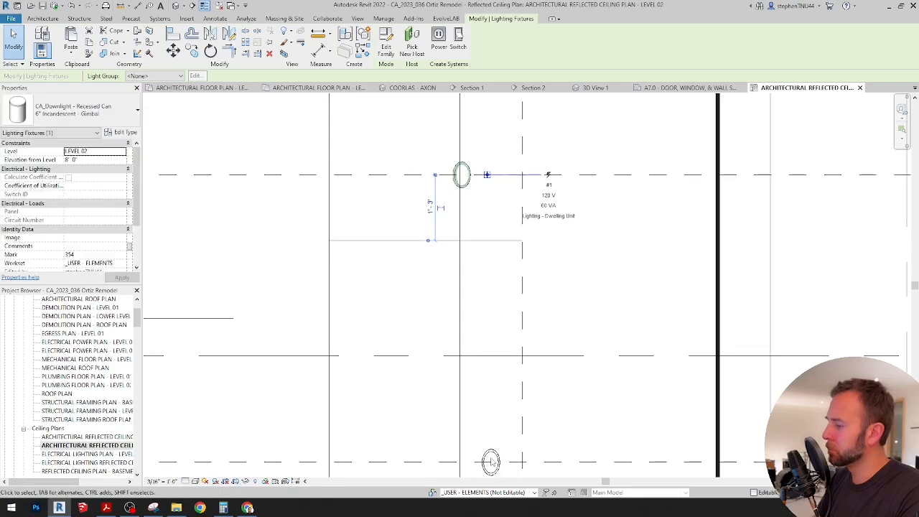
click(493, 461)
middle_drag(495, 463, 500, 268)
key(Left)
key(Left)
key(Left)
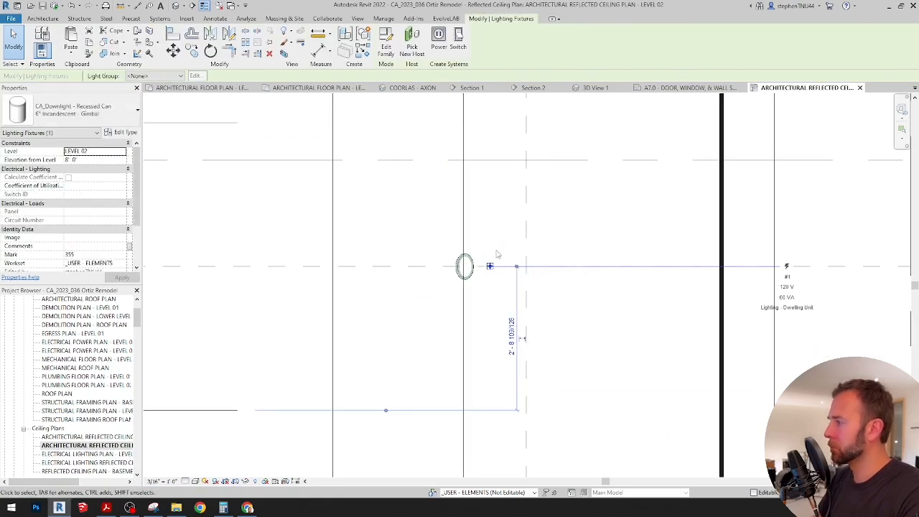
key(r)
key(o)
click(367, 215)
key(Return)
Rotate the fourth downlight, on the dashed centerline running through the dormers, by 90 degrees
middle_drag(464, 297, 454, 60)
click(460, 308)
key(r)
key(o)
click(391, 254)
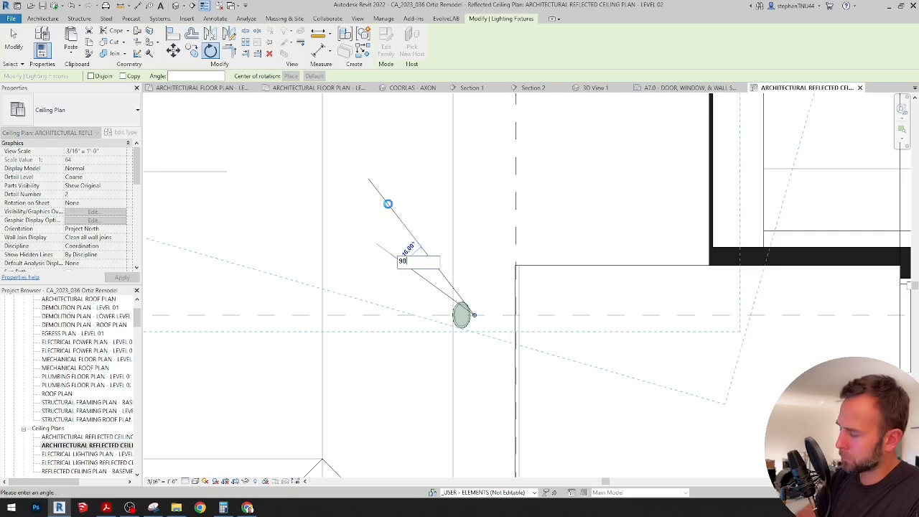
text(90)
key(Return)
middle_drag(438, 325, 423, 275)
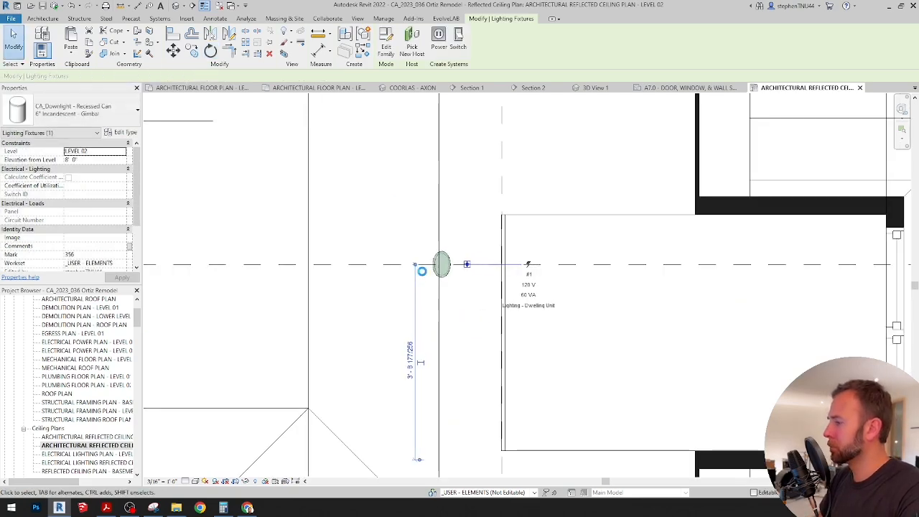
key(Escape)
scroll(445, 287, down, 5)
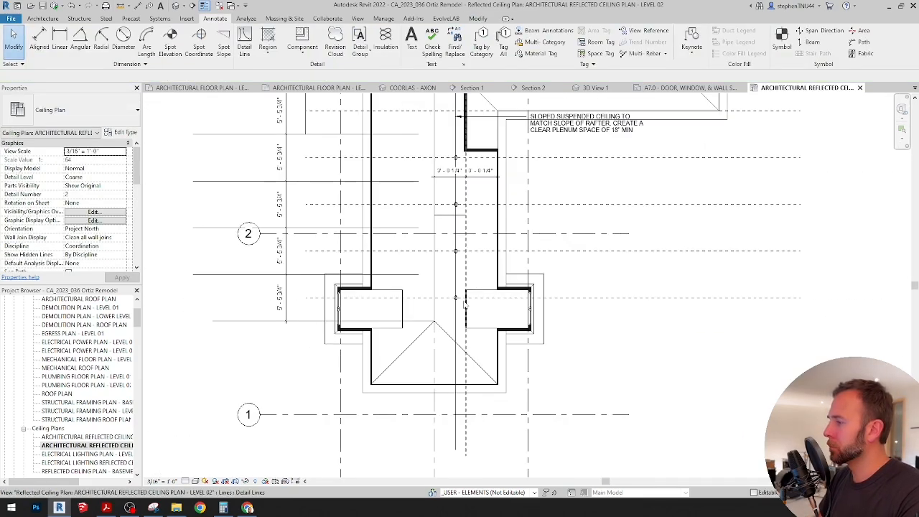
middle_drag(468, 305, 506, 377)
scroll(502, 262, up, 6)
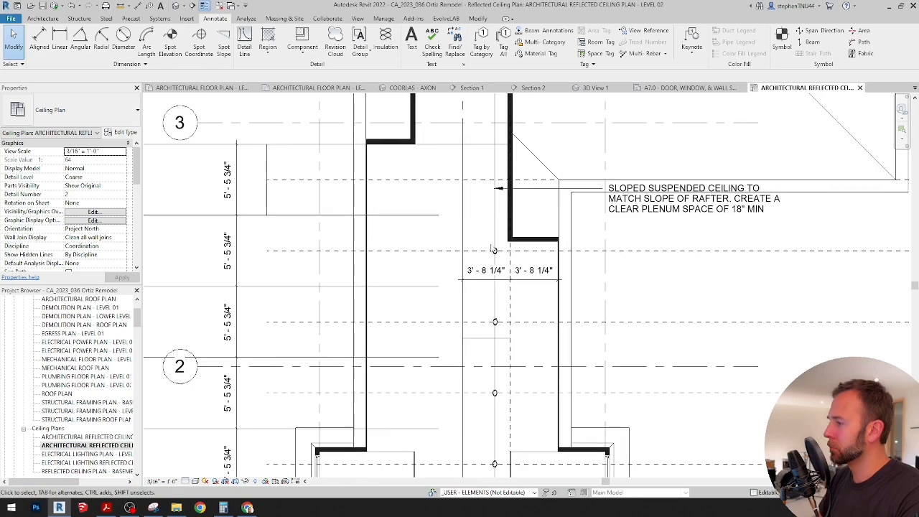
click(504, 262)
key(r)
key(o)
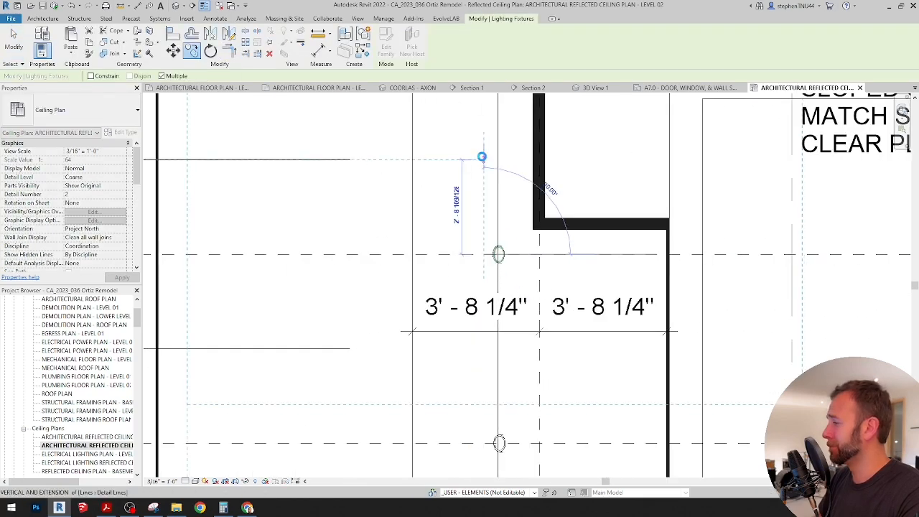
click(481, 153)
key(Escape)
key(Escape)
middle_drag(459, 188, 456, 290)
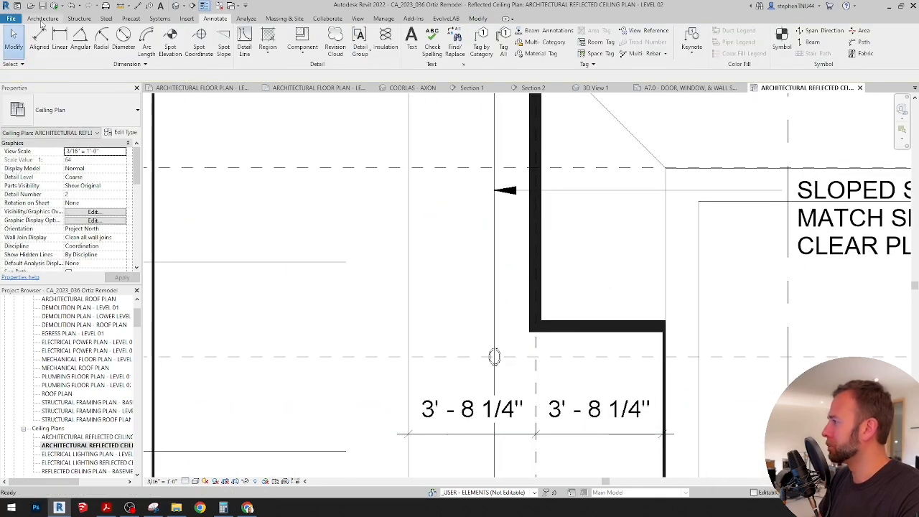
Place another 6" Incandescent - Gimbal downlight near the dashed centerline beside the notched wall and align it to that centerline
click(43, 21)
click(114, 51)
click(131, 69)
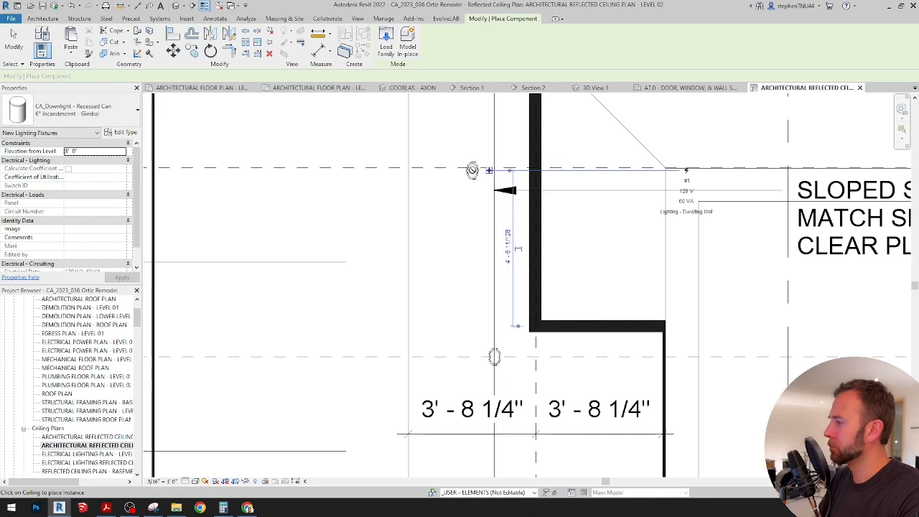
key(a)
key(l)
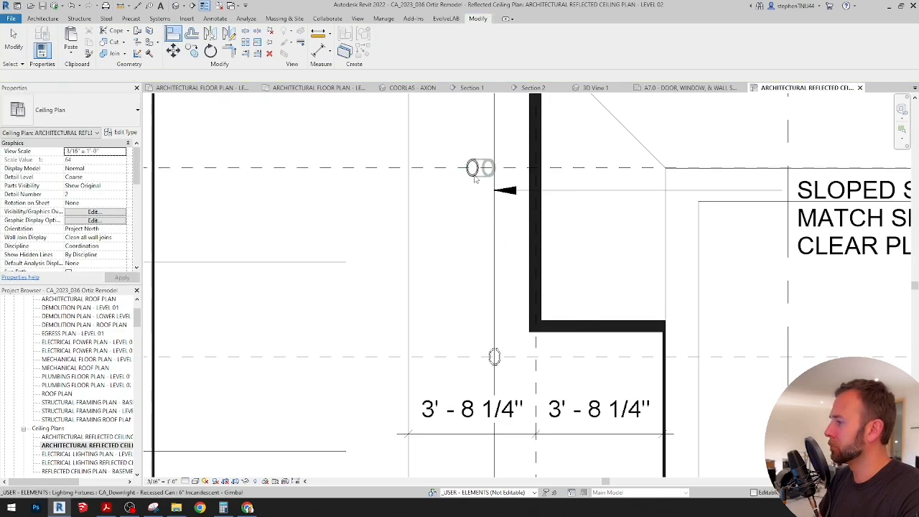
Nudge the new downlight sideways onto the solid vertical detail line so it lines up with the others in the row
key(Escape)
click(486, 168)
key(Escape)
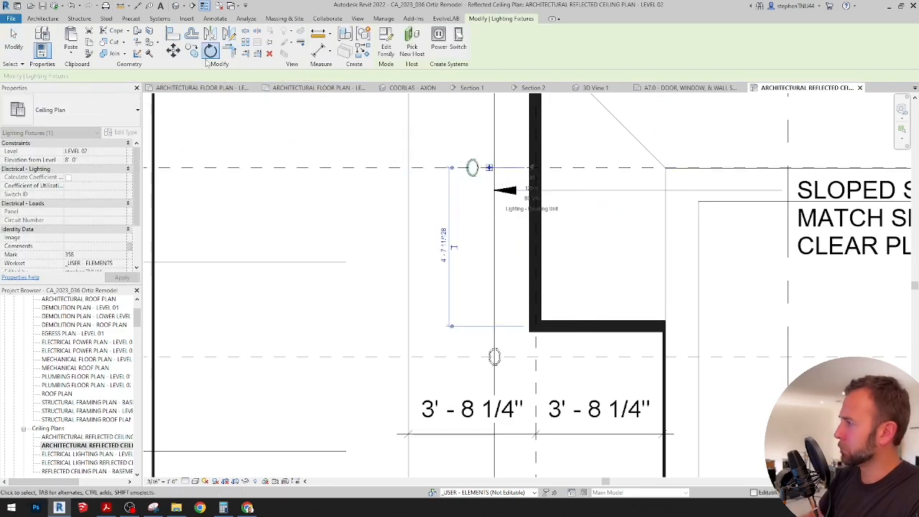
key(Escape)
scroll(466, 151, up, 2)
click(476, 165)
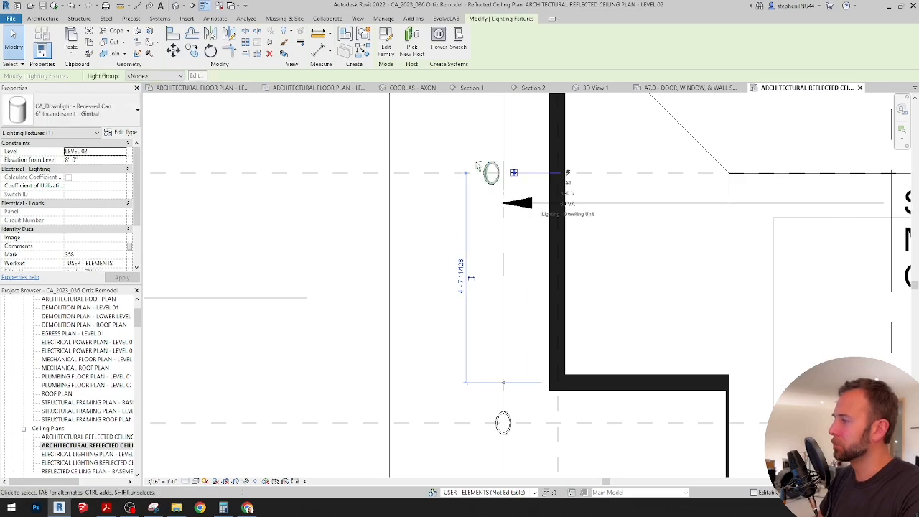
key(Escape)
scroll(476, 165, down, 2)
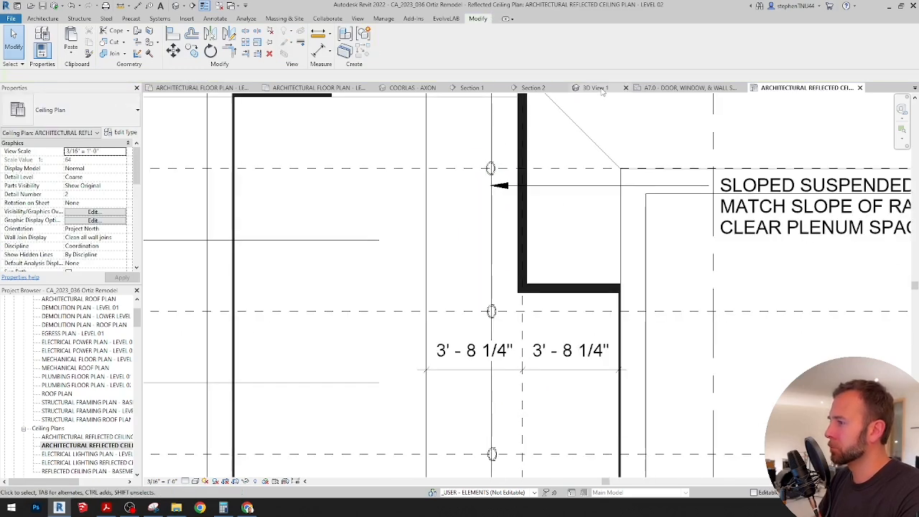
Check the row of downlights on the sloped ceiling in 3D View 1 and the COORLAS - AXON view
click(596, 89)
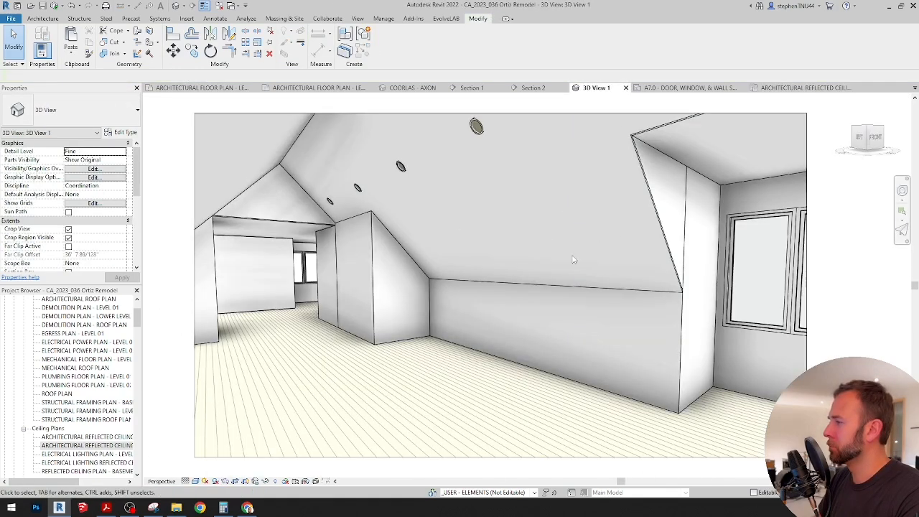
click(411, 88)
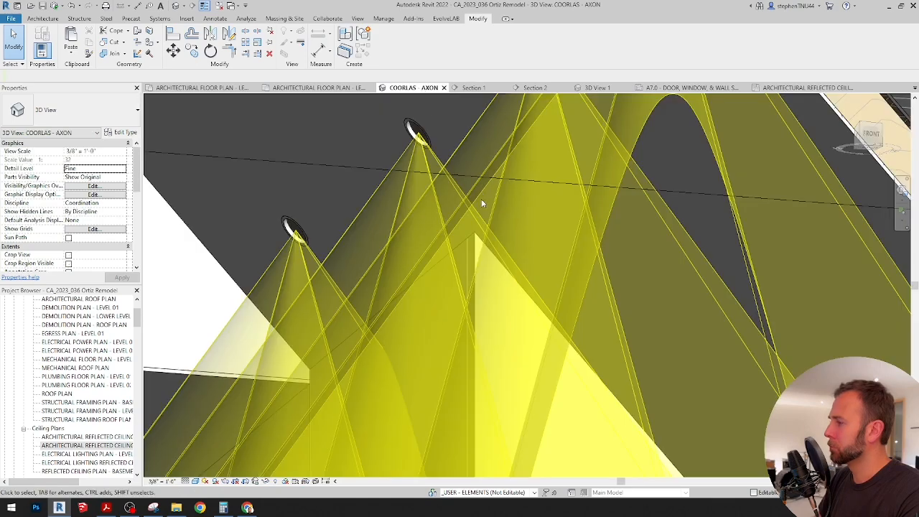
shift+middle_drag(481, 199, 502, 267)
click(596, 87)
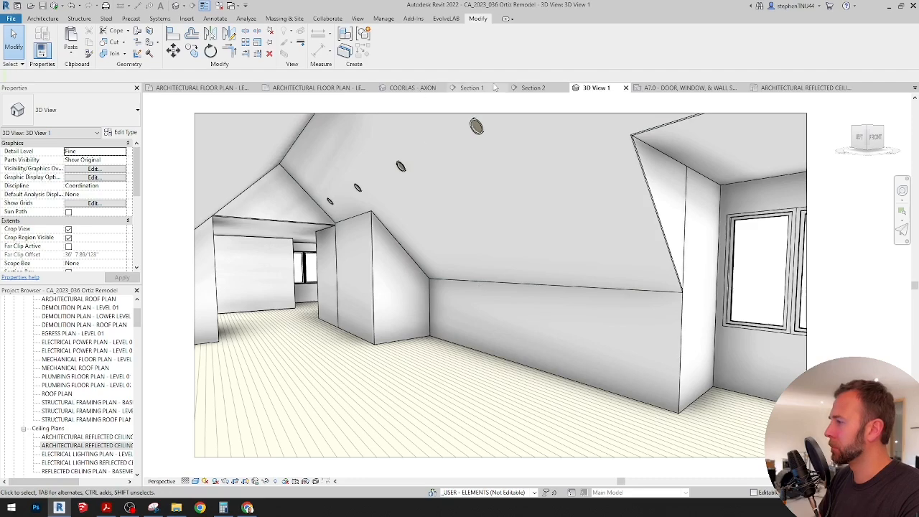
click(781, 88)
scroll(556, 295, up, 2)
middle_drag(556, 295, 534, 152)
scroll(544, 336, up, 1)
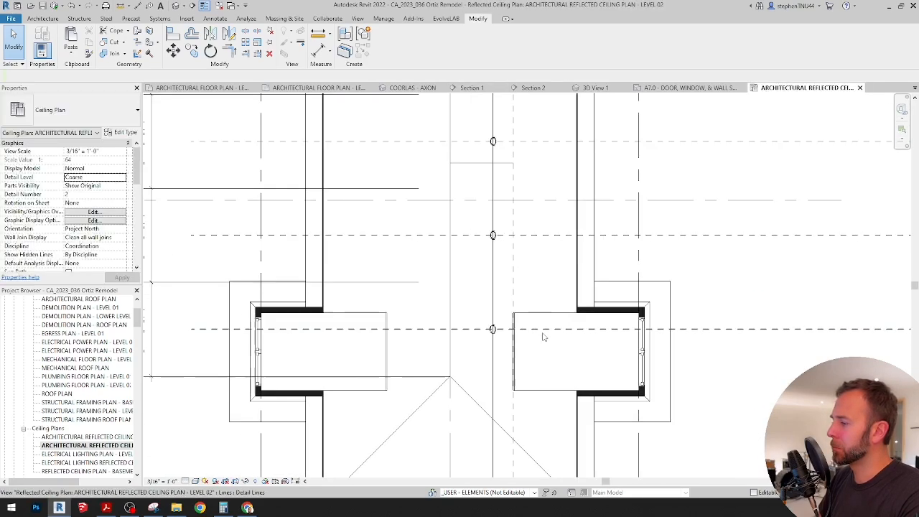
click(237, 307)
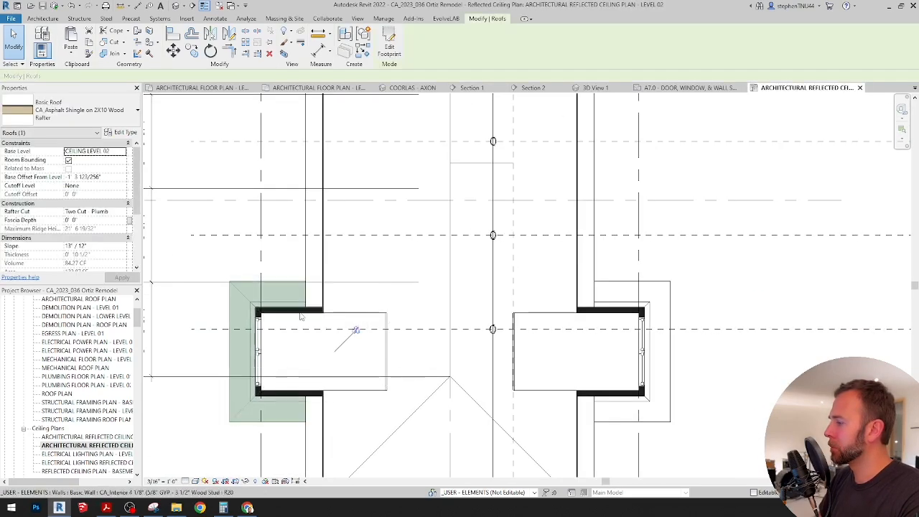
scroll(266, 398, up, 2)
ctrl+click(270, 388)
scroll(258, 387, up, 2)
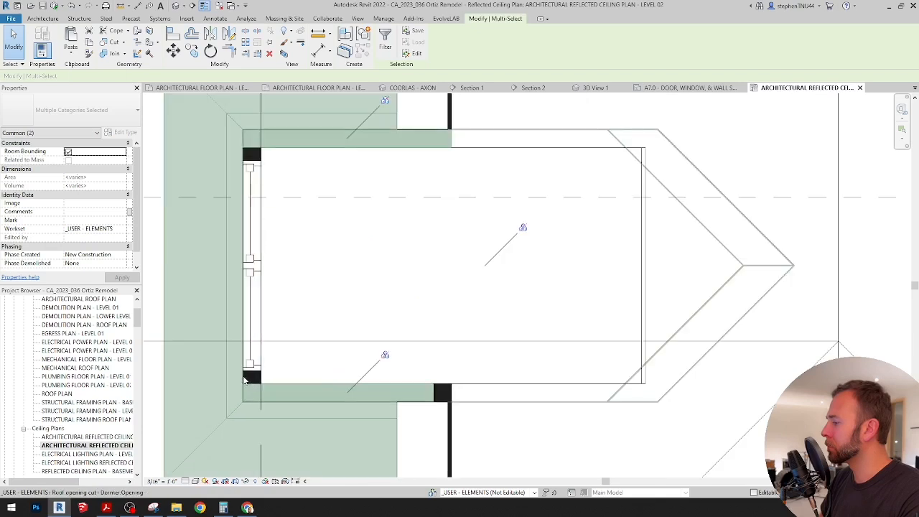
ctrl+click(255, 384)
scroll(332, 301, down, 3)
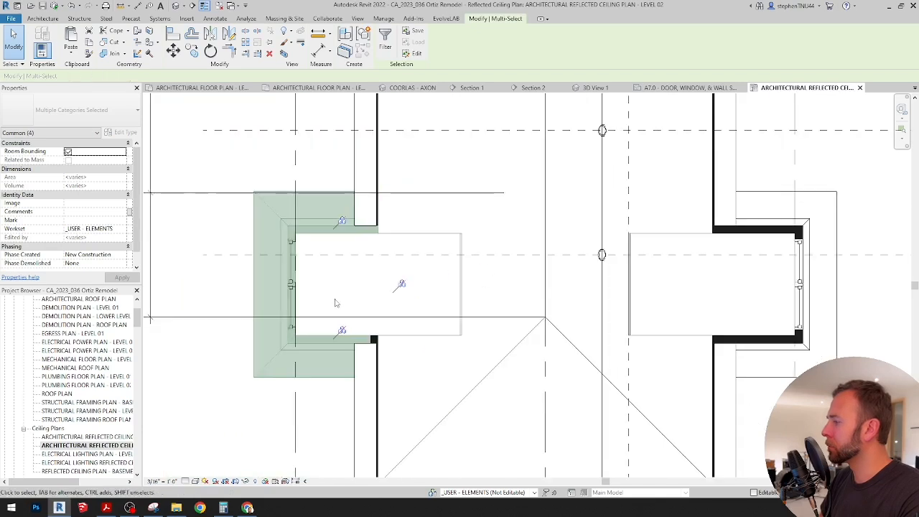
scroll(461, 236, up, 5)
ctrl+click(450, 229)
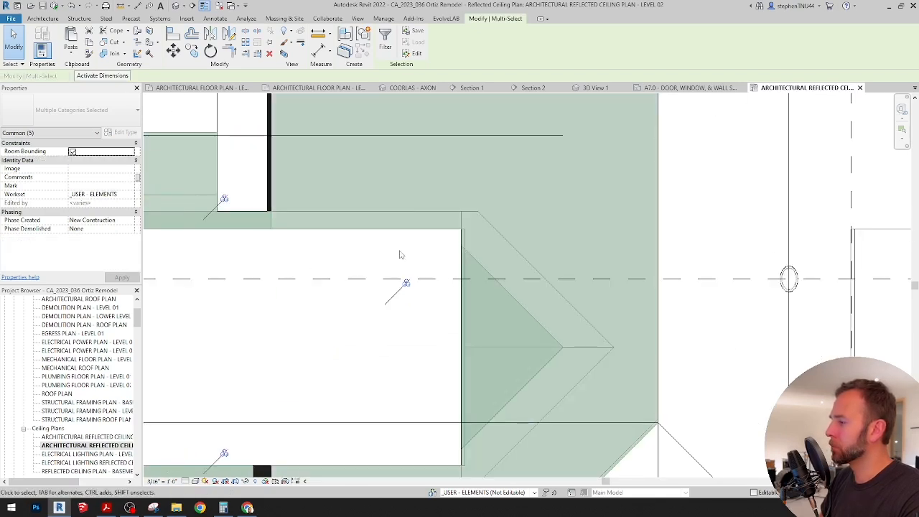
scroll(401, 251, down, 4)
shift+click(500, 247)
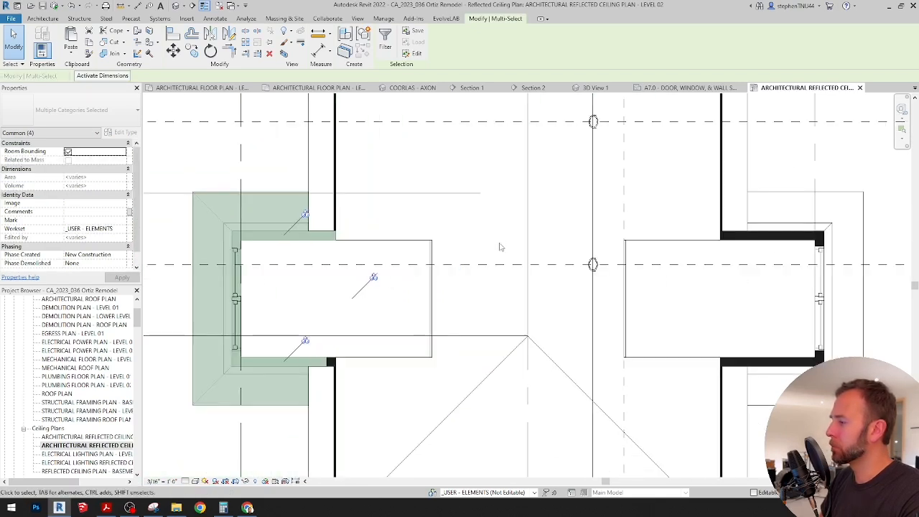
ctrl+click(431, 268)
scroll(432, 268, down, 3)
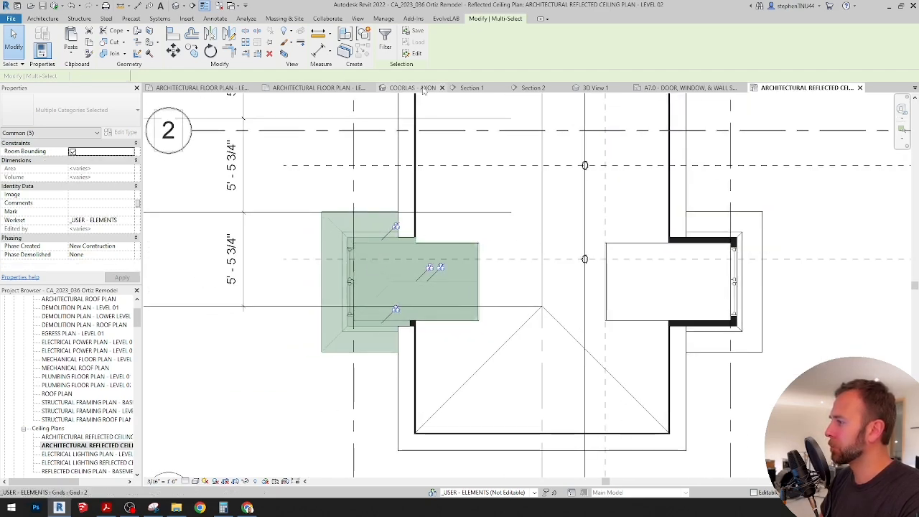
Expand the section box in the COORLAS - AXON view to enclose the whole roof and both opposite dormers
click(423, 89)
scroll(506, 216, down, 3)
shift+middle_drag(540, 310, 323, 233)
scroll(443, 254, down, 3)
click(394, 141)
scroll(402, 165, down, 2)
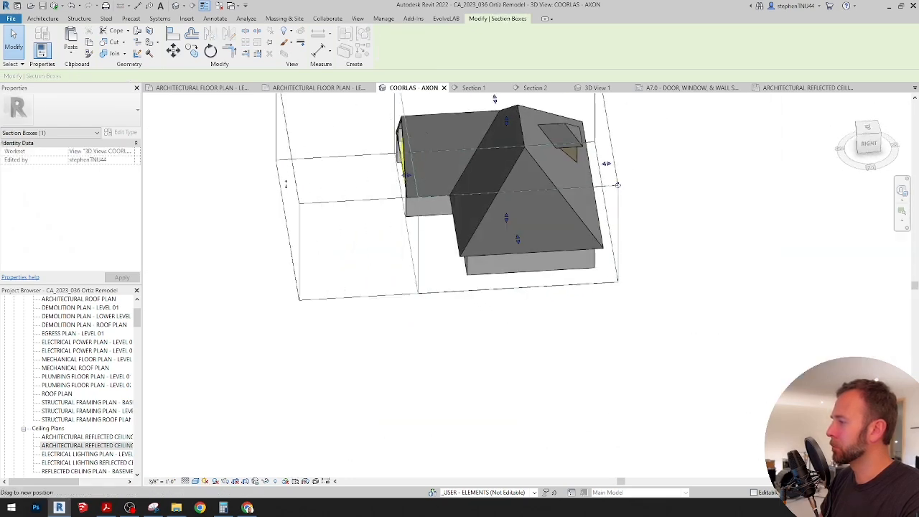
mouse_move(285, 184)
shift+middle_down()
mouse_move(441, 296)
mouse_move(445, 239)
shift+middle_up()
scroll(445, 245, up, 4)
Select all elements of the two opposite dormers and move them in the reflected ceiling plan to center on the fourth downlight's dashed centerline
drag(362, 161, 461, 294)
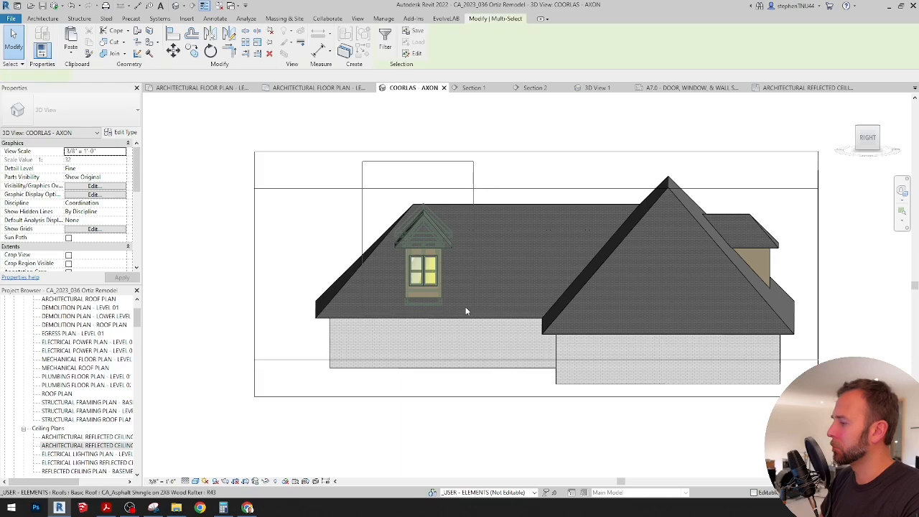
shift+middle_drag(465, 308, 470, 256)
scroll(470, 257, up, 1)
click(796, 88)
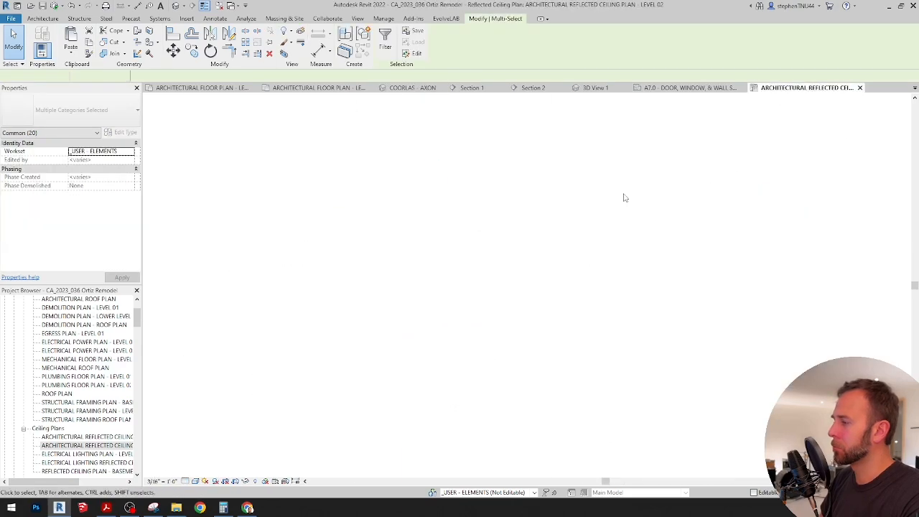
scroll(580, 274, up, 1)
scroll(572, 235, down, 2)
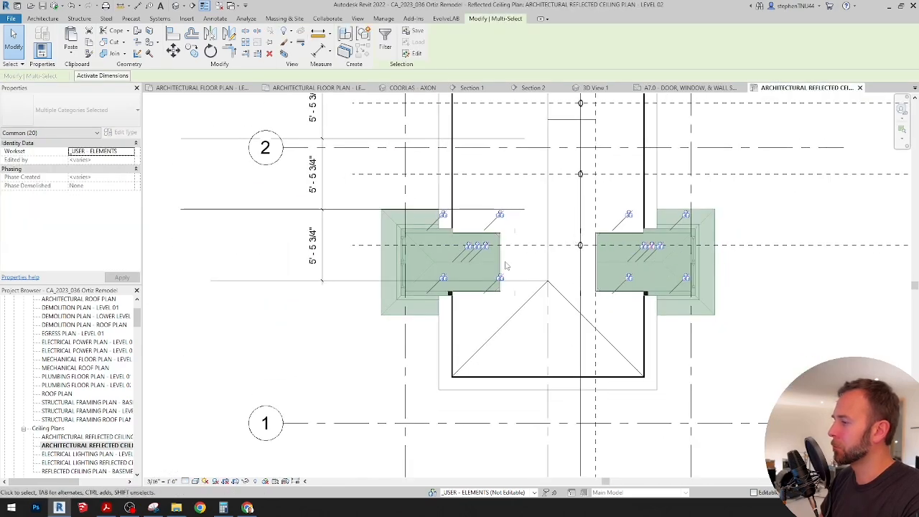
click(345, 87)
scroll(700, 313, up, 3)
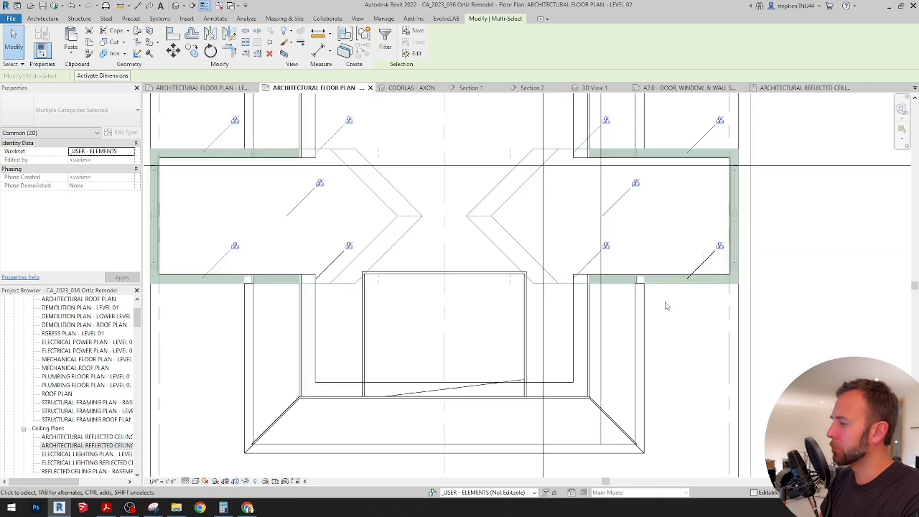
scroll(665, 305, down, 2)
scroll(512, 298, up, 1)
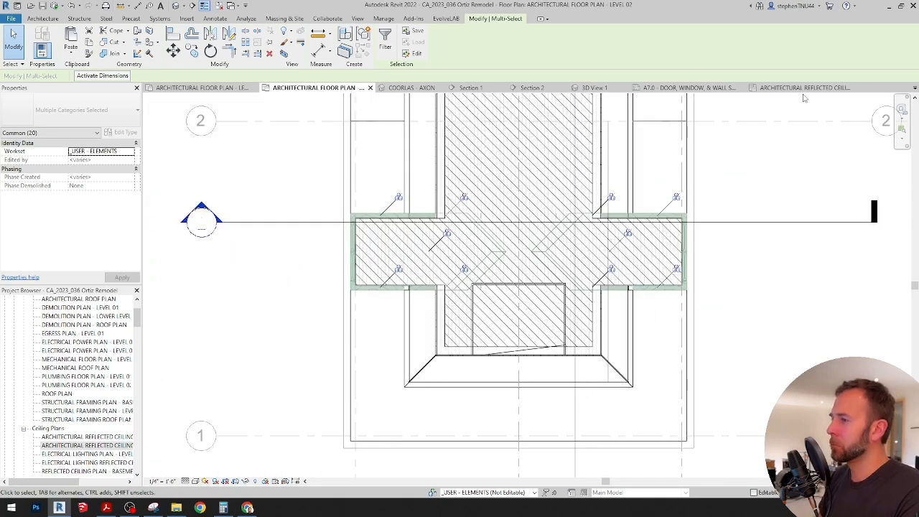
key(ctrl+Tab)
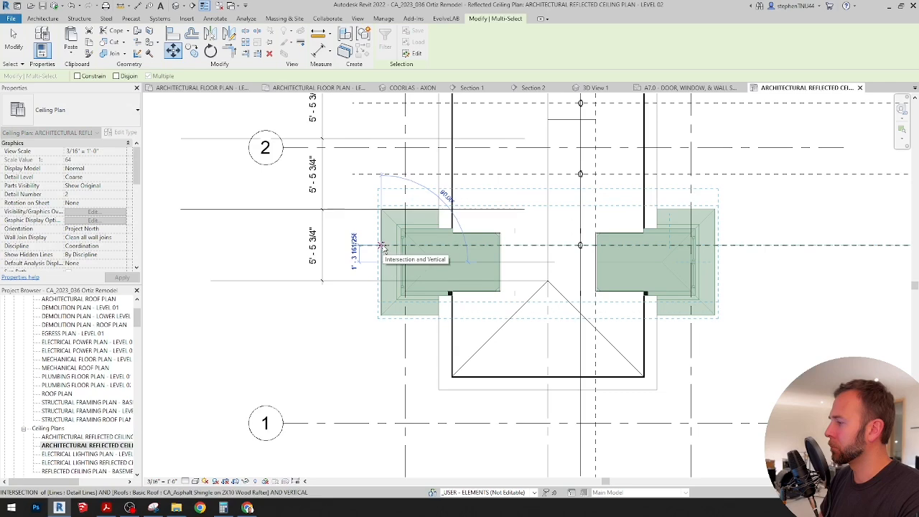
click(697, 249)
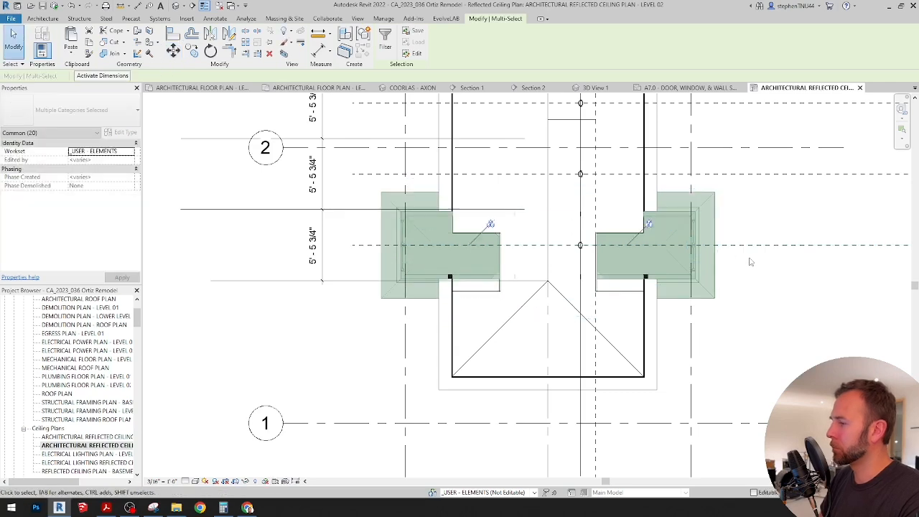
click(801, 329)
Pull the section box in the COORLAS - AXON view back to cut into the bedroom and face the downlight row from the side
click(413, 88)
scroll(426, 281, down, 2)
shift+middle_drag(426, 280, 471, 175)
click(468, 138)
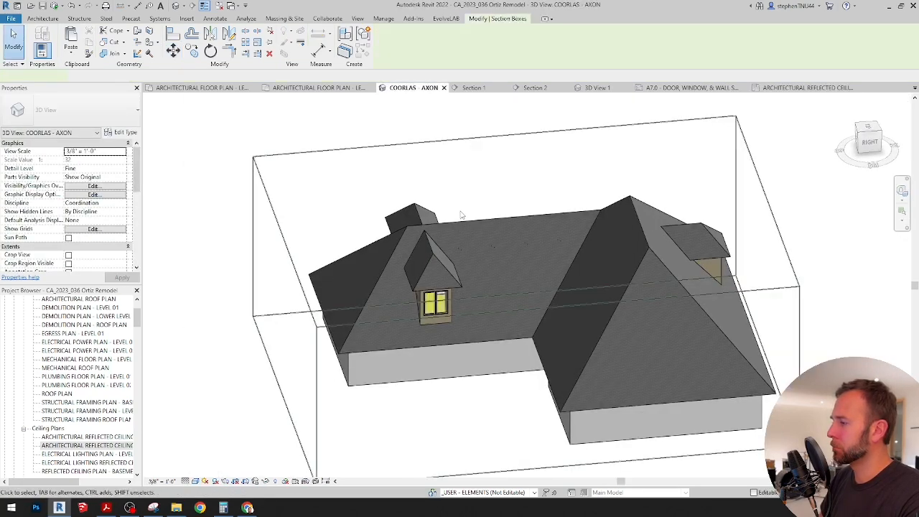
shift+middle_drag(461, 215, 549, 283)
drag(374, 271, 443, 285)
shift+middle_drag(467, 285, 502, 208)
scroll(369, 174, up, 6)
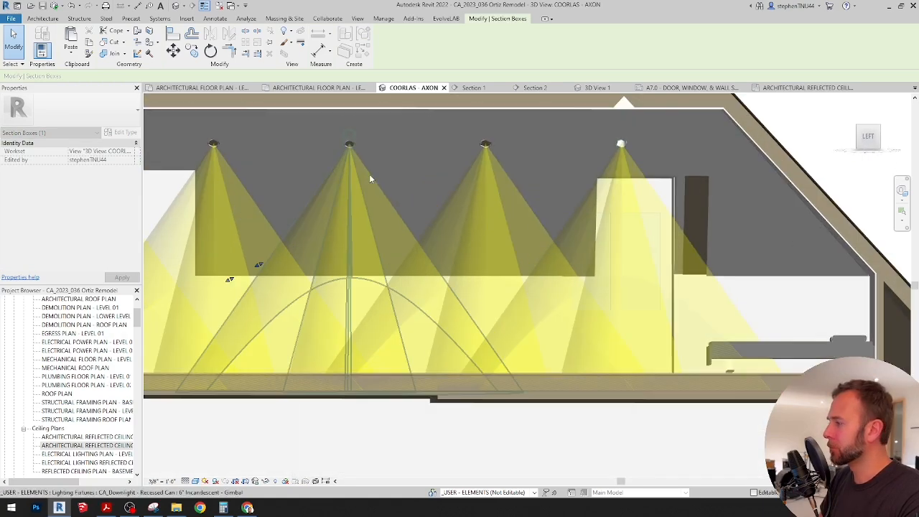
Hide the Light Source subcategory of Lighting Fixtures in the COORLAS - AXON view
key(v)
key(g)
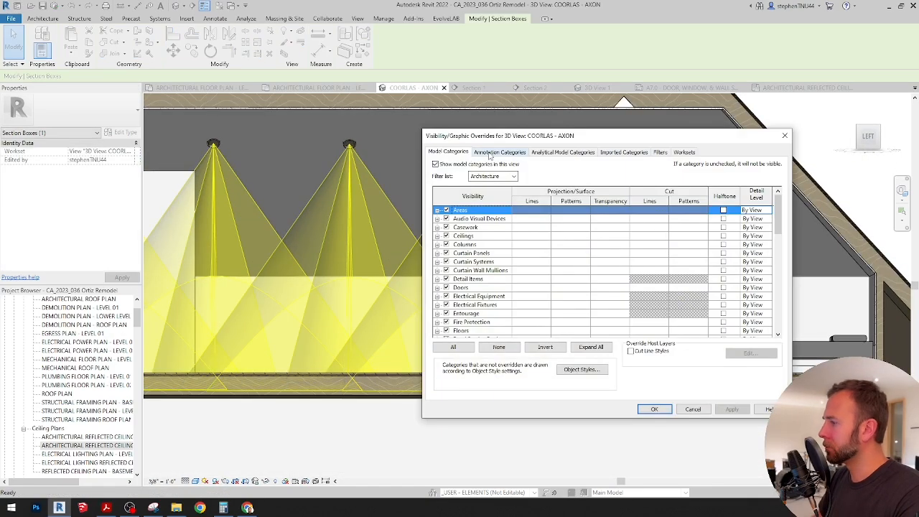
scroll(501, 277, down, 1)
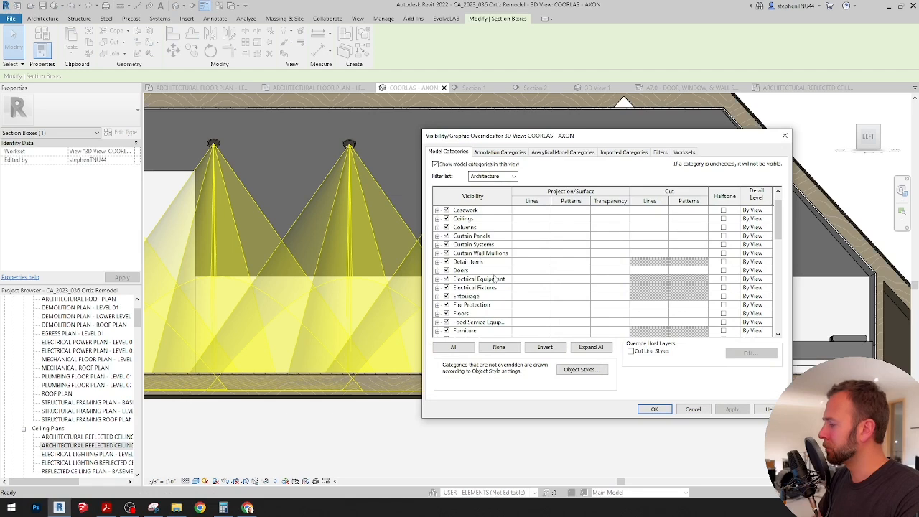
scroll(494, 278, down, 5)
click(436, 253)
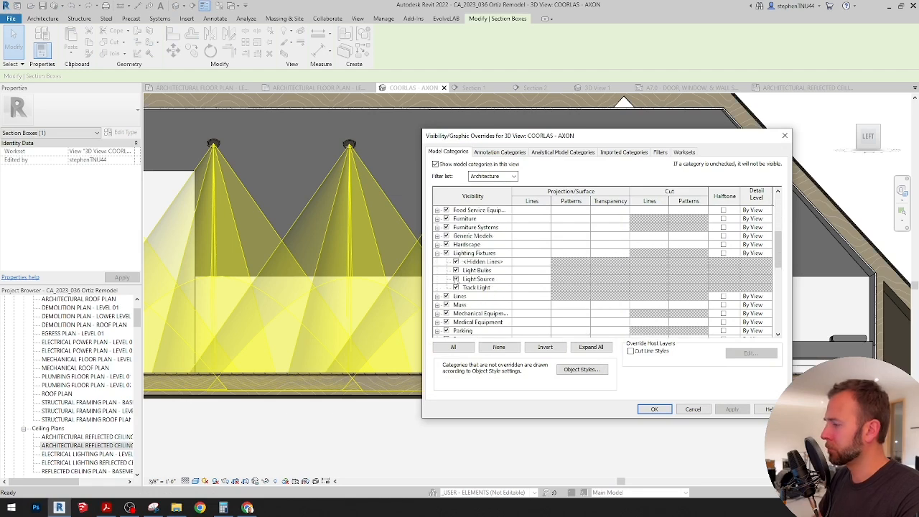
click(654, 409)
Align both side edges of the sloped ceiling's opening with the dormer's side walls in the COORLAS - AXON view
click(467, 231)
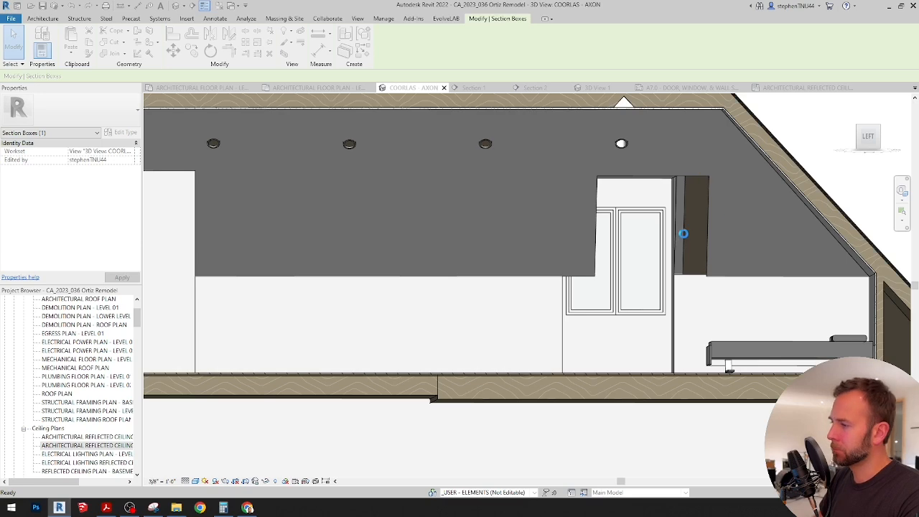
click(596, 223)
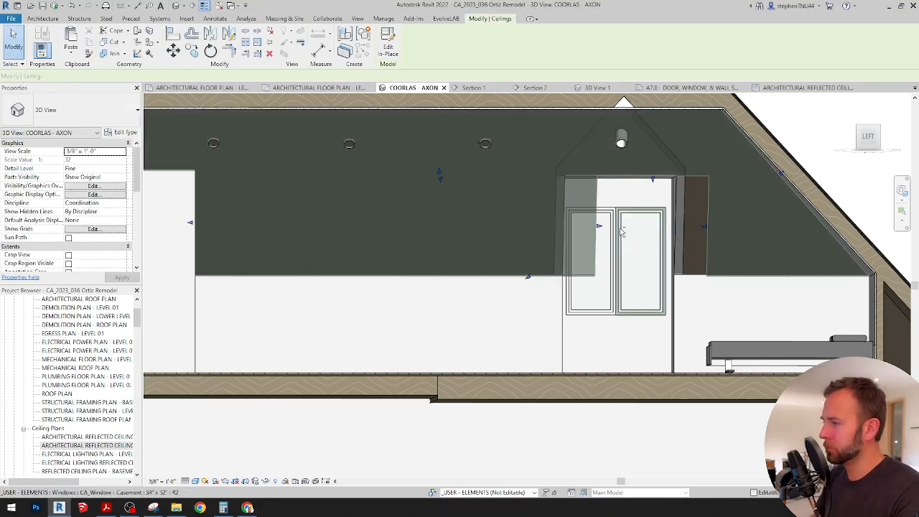
shift+middle_drag(622, 232, 604, 242)
key(a)
key(l)
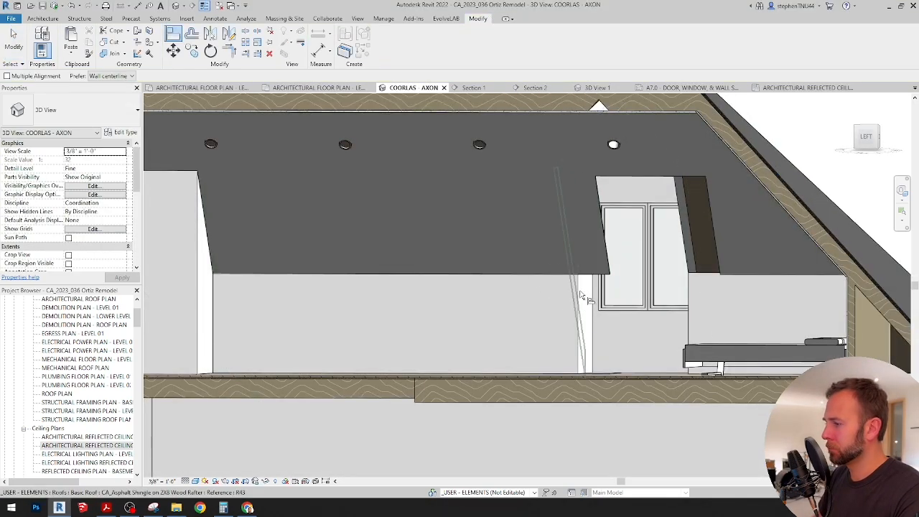
scroll(579, 283, up, 1)
scroll(579, 282, up, 2)
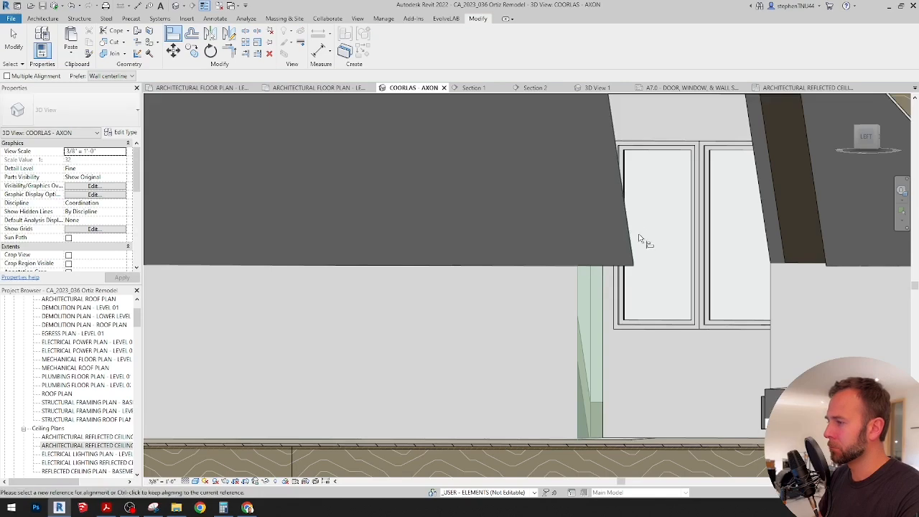
scroll(639, 235, down, 1)
shift+middle_drag(667, 252, 768, 273)
click(754, 185)
click(793, 179)
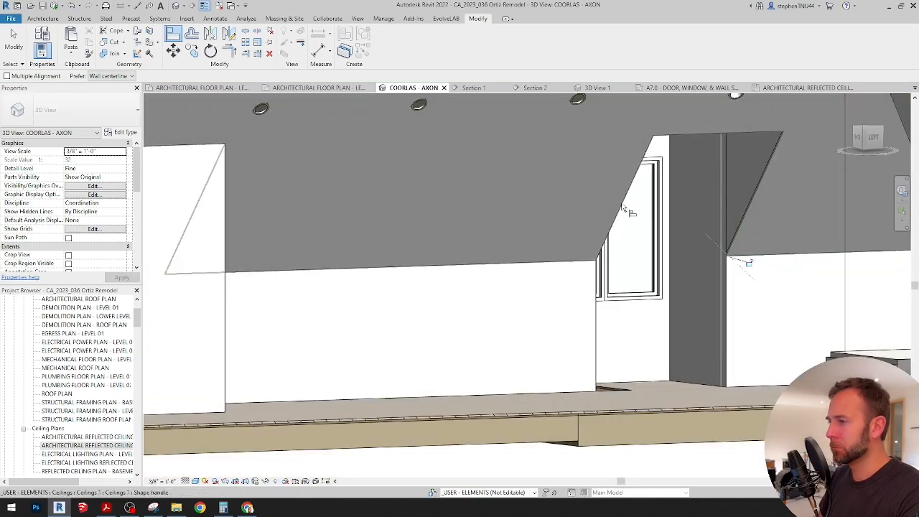
Adjust the section box to cut across the front of the bedroom and enclose both dormers, exposing the opposite sloped ceiling
scroll(622, 206, down, 3)
shift+middle_drag(639, 224, 610, 310)
key(Escape)
click(627, 293)
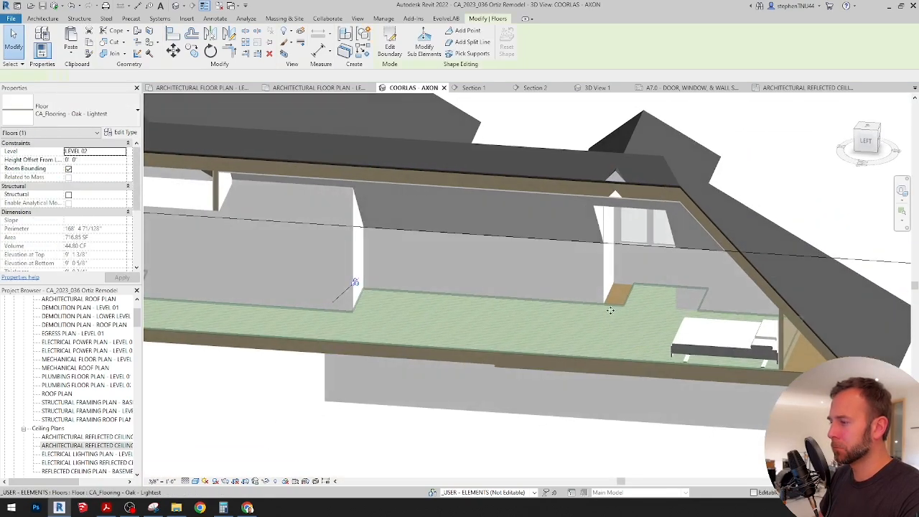
scroll(610, 310, down, 2)
scroll(531, 288, down, 2)
click(720, 192)
shift+middle_drag(719, 195, 703, 295)
drag(709, 256, 623, 273)
shift+middle_drag(612, 278, 459, 336)
drag(380, 248, 319, 247)
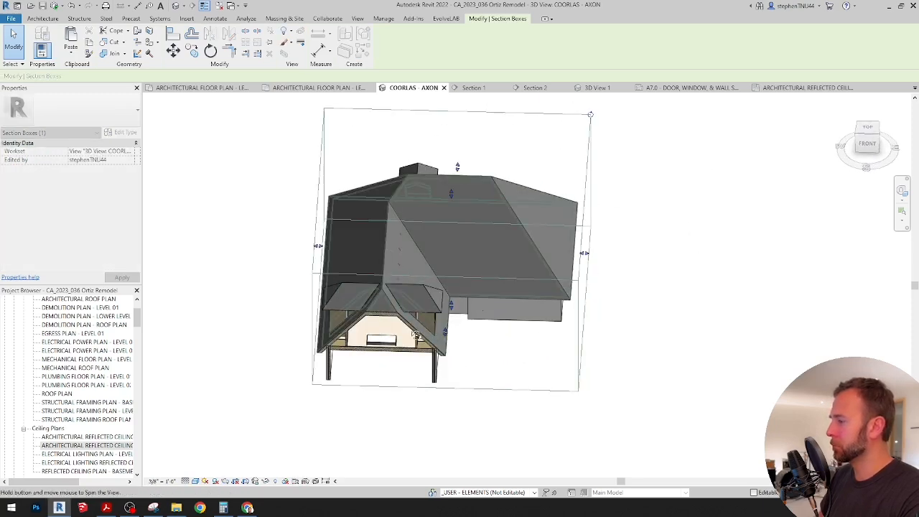
shift+middle_drag(415, 335, 293, 257)
scroll(292, 254, up, 6)
Align the opening edge of the opposite sloped ceiling with its dormer's side wall
key(a)
key(l)
shift+middle_drag(344, 269, 412, 276)
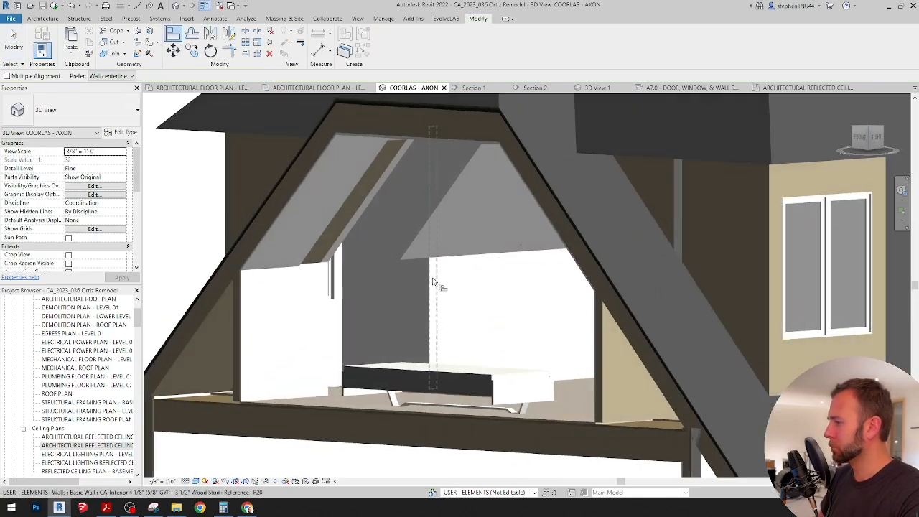
click(433, 282)
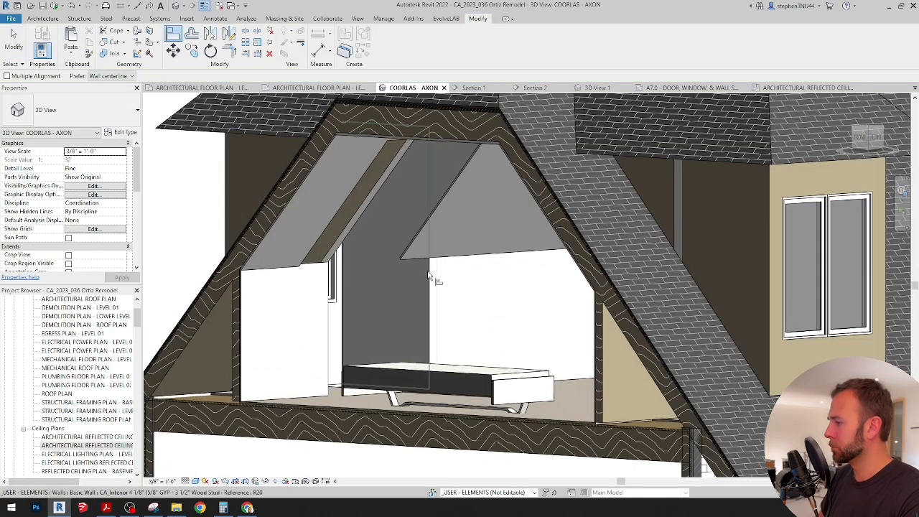
click(348, 227)
Edit the Level 02 oak floor boundary, moving both dormer recess outlines to meet the relocated dormer walls, and finish the sketch
scroll(382, 221, down, 4)
shift+middle_drag(383, 224, 359, 279)
scroll(359, 279, up, 2)
key(Escape)
click(359, 279)
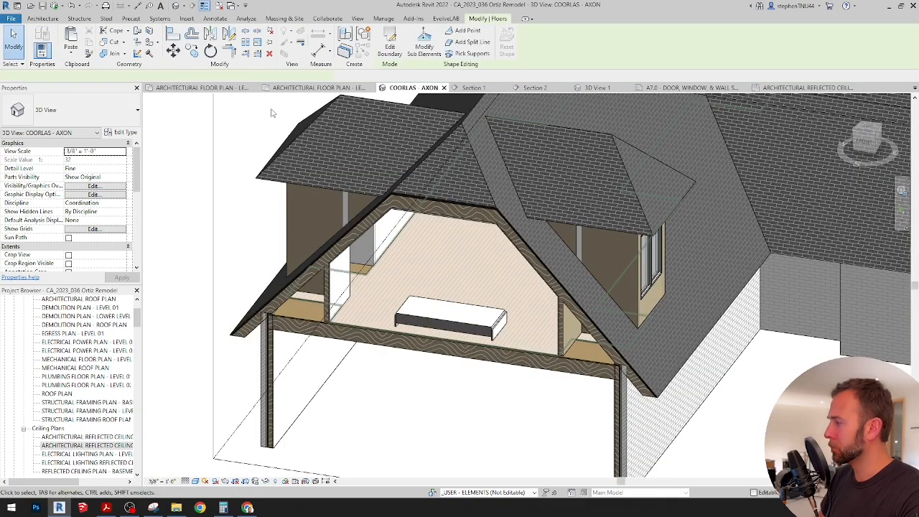
click(389, 47)
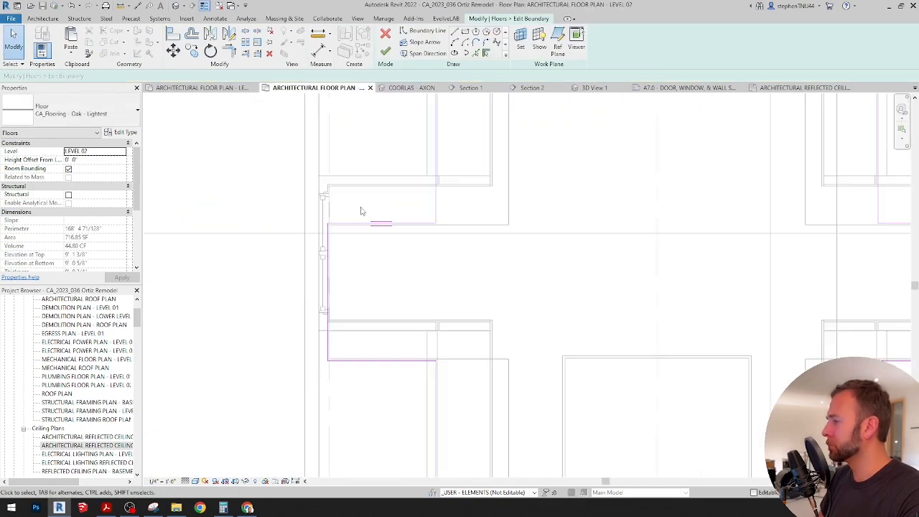
scroll(360, 190, down, 1)
drag(378, 185, 374, 361)
ctrl+drag(864, 366, 853, 207)
click(174, 52)
scroll(362, 199, up, 5)
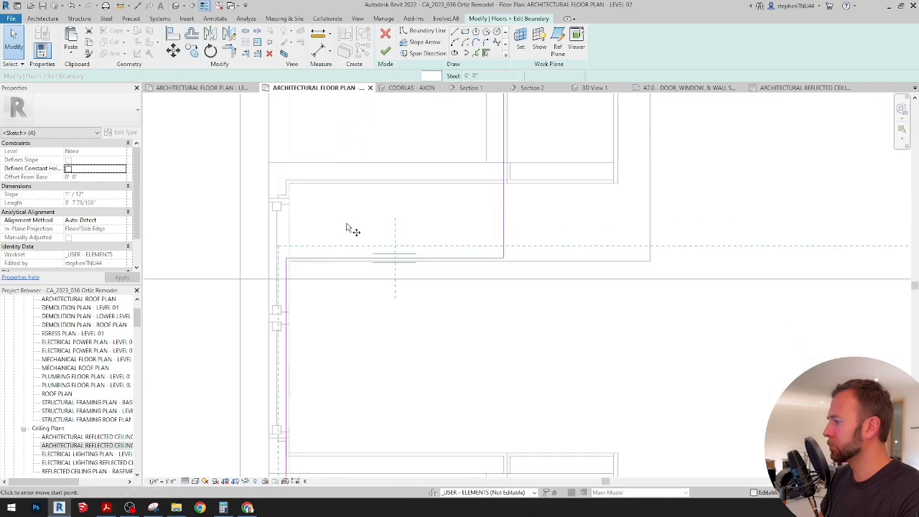
click(329, 284)
click(330, 150)
click(425, 209)
scroll(425, 208, down, 5)
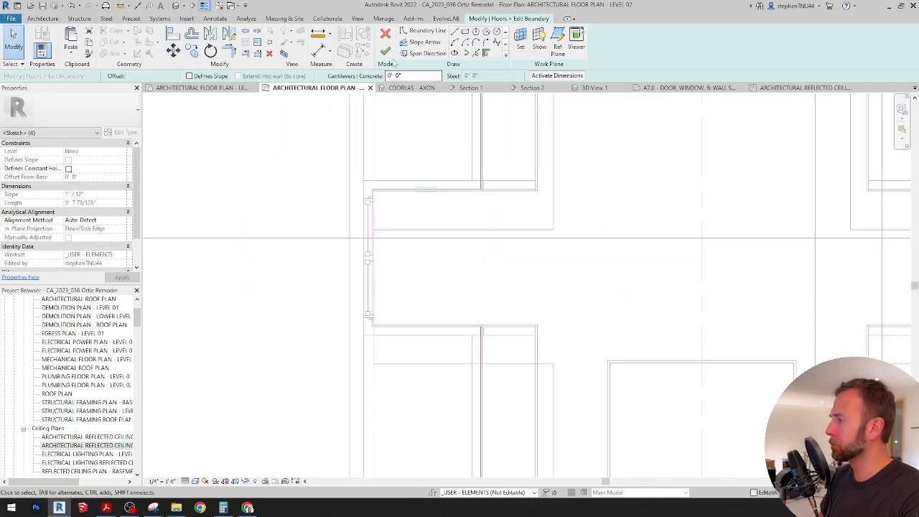
click(386, 51)
Edit the hatched filled region's boundary in the Level 02 floor plan, moving its dormer recess lines to the relocated dormer walls
click(409, 158)
click(554, 199)
middle_drag(547, 160, 405, 162)
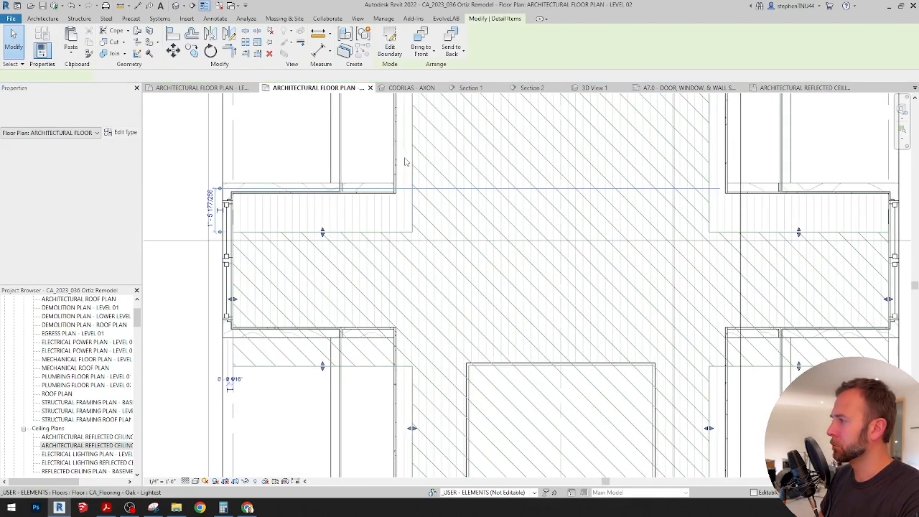
scroll(405, 159, down, 3)
double_click(385, 200)
click(174, 50)
scroll(363, 186, up, 6)
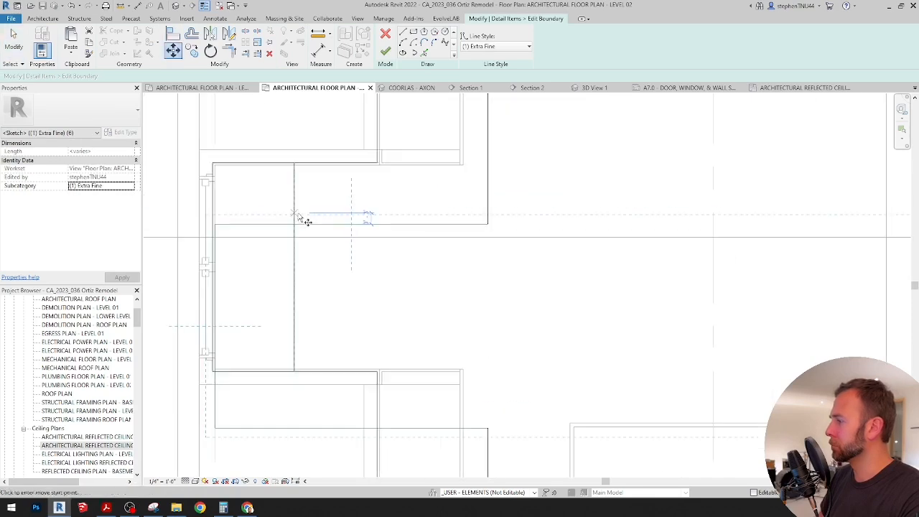
click(300, 224)
scroll(300, 178, up, 3)
click(300, 156)
scroll(362, 165, down, 4)
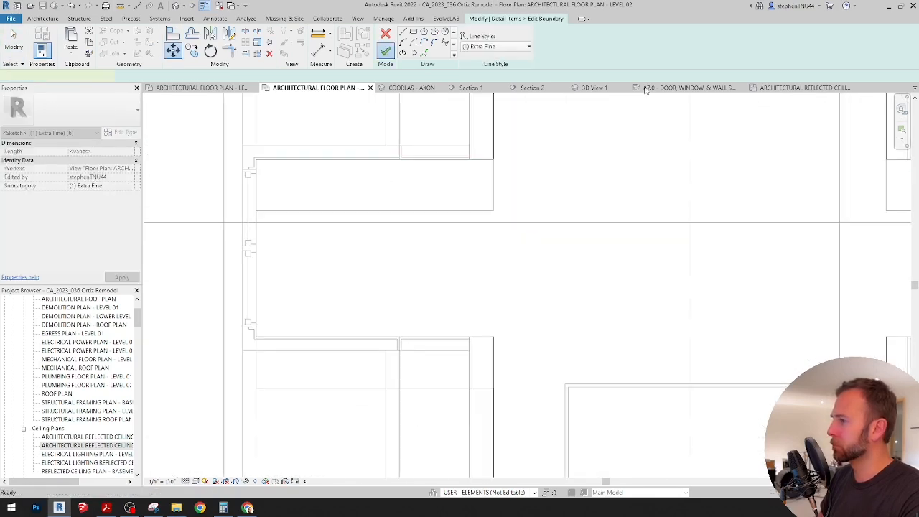
scroll(465, 235, down, 3)
click(718, 289)
middle_drag(718, 289, 702, 311)
In the Level 02 reflected ceiling plan, place 6" Incandescent - Gimbal downlights on the opposite slope at the dormer guide and the neighbouring guide
click(805, 88)
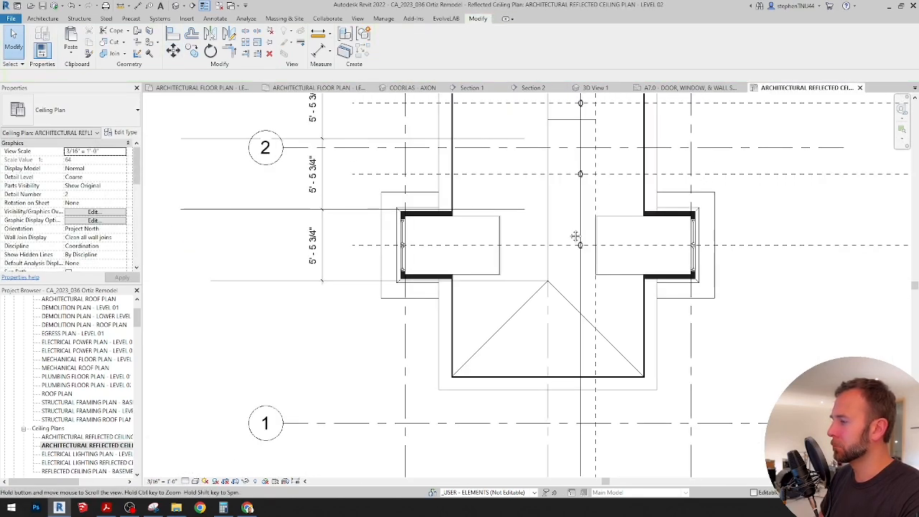
scroll(575, 235, up, 2)
click(42, 18)
click(112, 49)
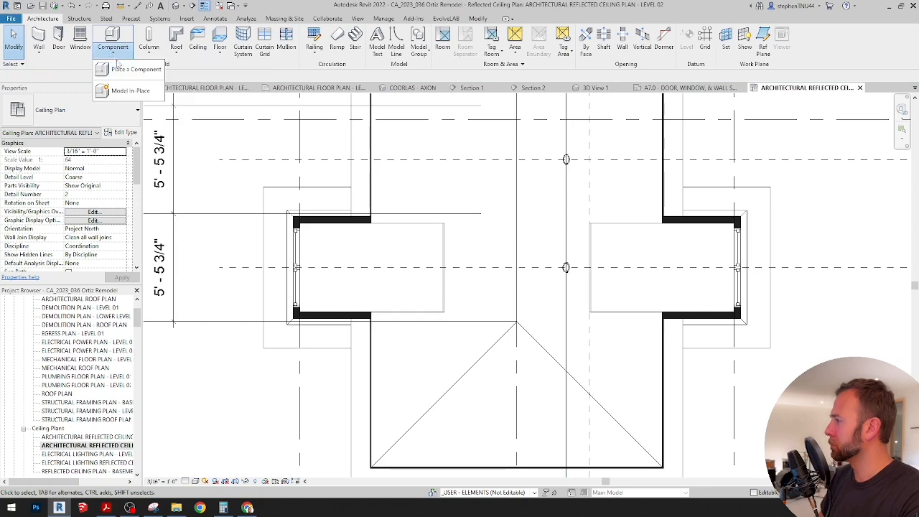
click(123, 69)
scroll(470, 270, up, 3)
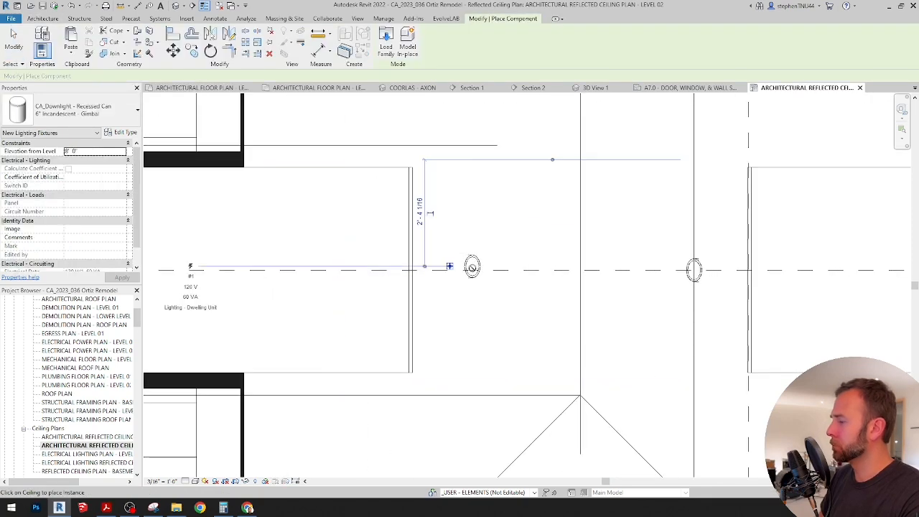
scroll(468, 266, down, 3)
scroll(452, 241, down, 2)
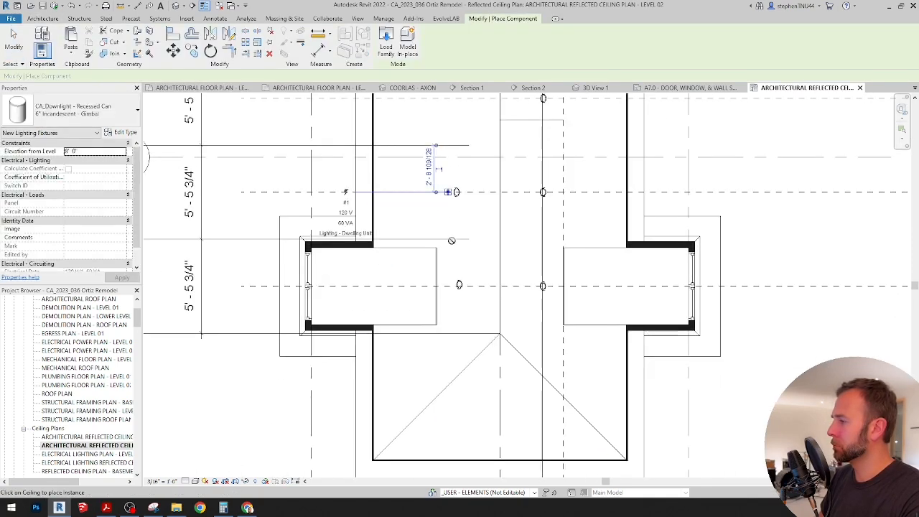
Place three more gimbal downlights on the opposite slope along the remaining dashed guides to complete the second row
middle_drag(451, 240, 444, 340)
scroll(450, 195, up, 3)
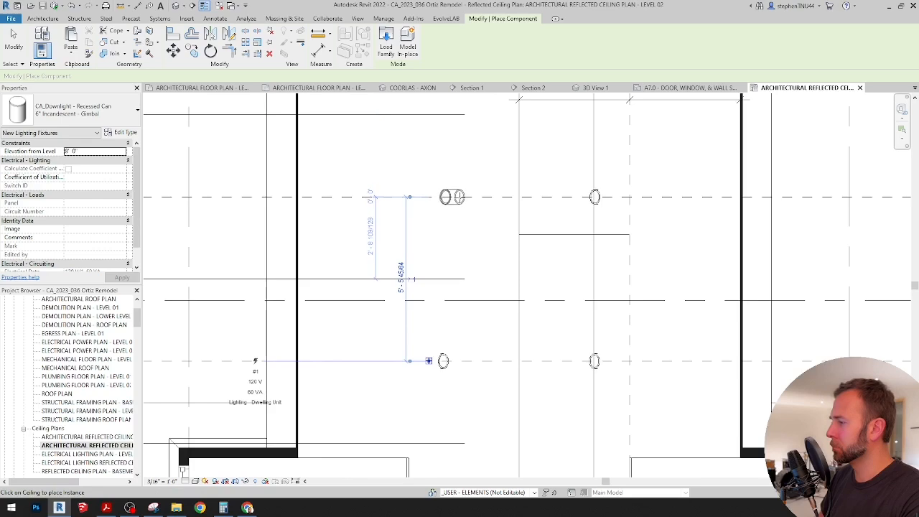
scroll(458, 196, up, 5)
scroll(428, 224, down, 7)
middle_drag(427, 224, 437, 399)
scroll(446, 260, up, 3)
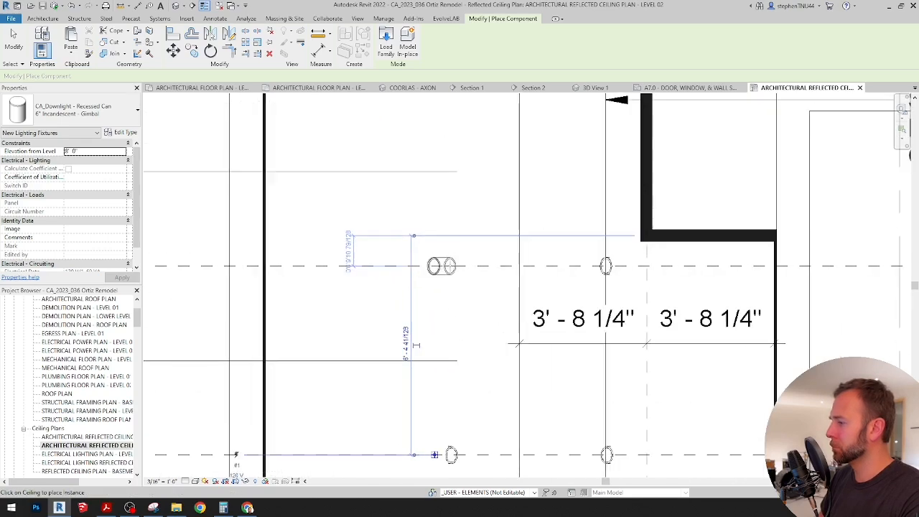
click(450, 265)
middle_drag(462, 215, 460, 390)
click(450, 252)
scroll(449, 252, down, 5)
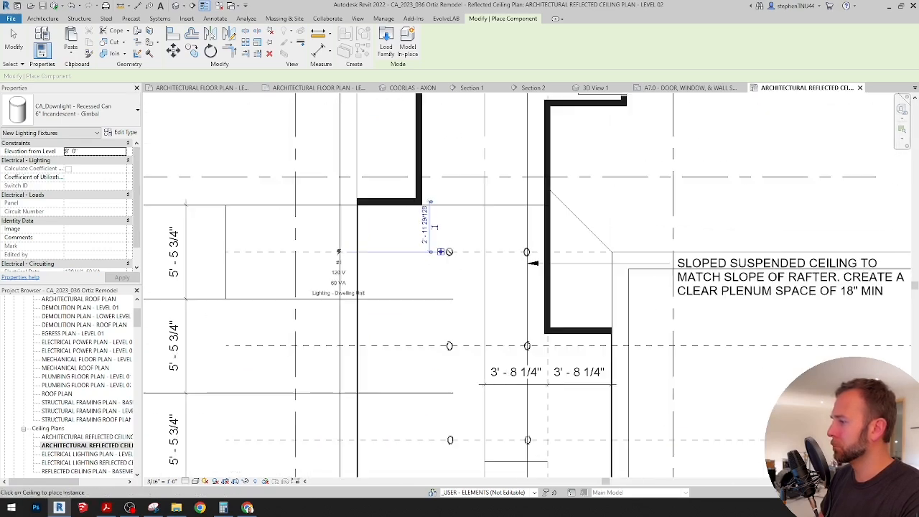
middle_drag(474, 239, 482, 192)
scroll(481, 188, down, 3)
middle_drag(509, 320, 515, 258)
key(Escape)
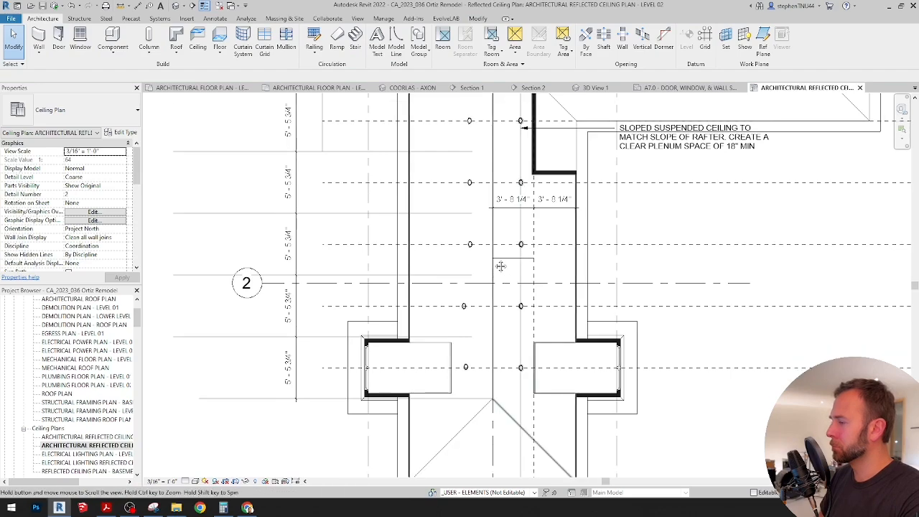
Show the Light Source subcategory of Lighting Fixtures in the COORLAS - AXON view again
scroll(478, 318, up, 5)
click(424, 88)
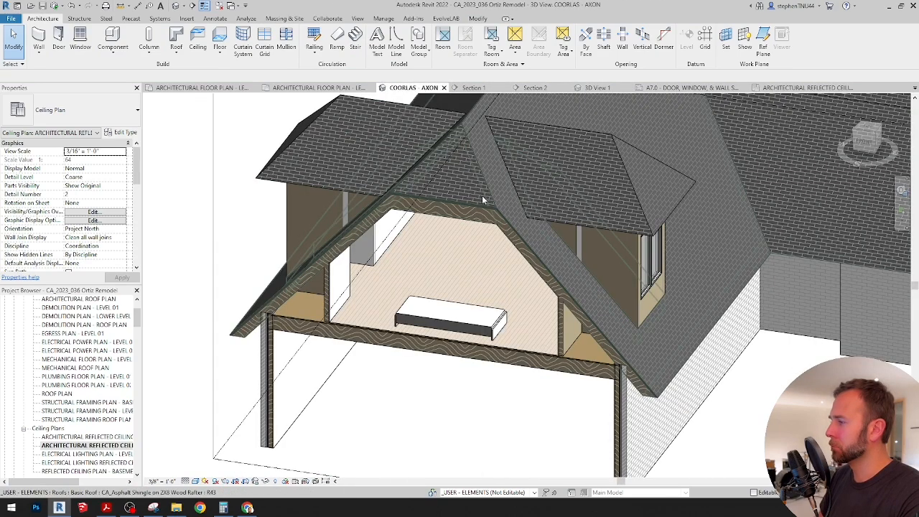
scroll(484, 198, down, 2)
shift+middle_drag(506, 238, 477, 187)
scroll(448, 209, up, 4)
scroll(476, 187, up, 2)
click(472, 186)
key(v)
key(g)
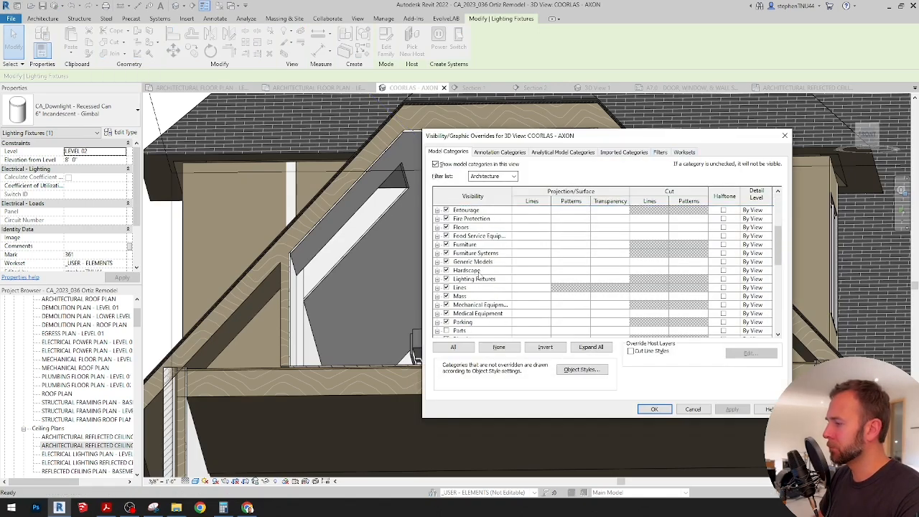
click(654, 409)
click(496, 272)
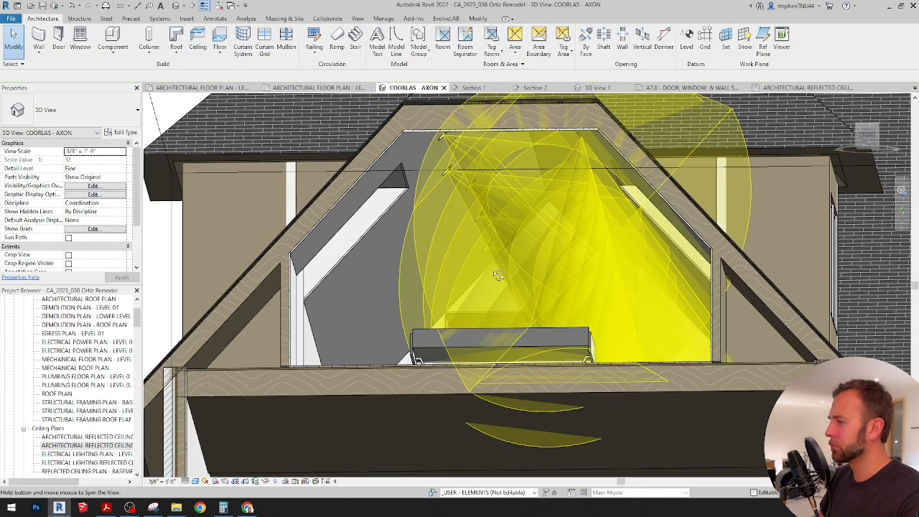
Pull the section box's side face in to cut lengthwise through the bedroom and expose the new downlight row
shift+middle_drag(498, 273, 457, 129)
scroll(410, 167, up, 2)
click(410, 166)
shift+middle_drag(425, 167, 650, 170)
scroll(422, 165, down, 6)
scroll(521, 338, down, 3)
click(648, 170)
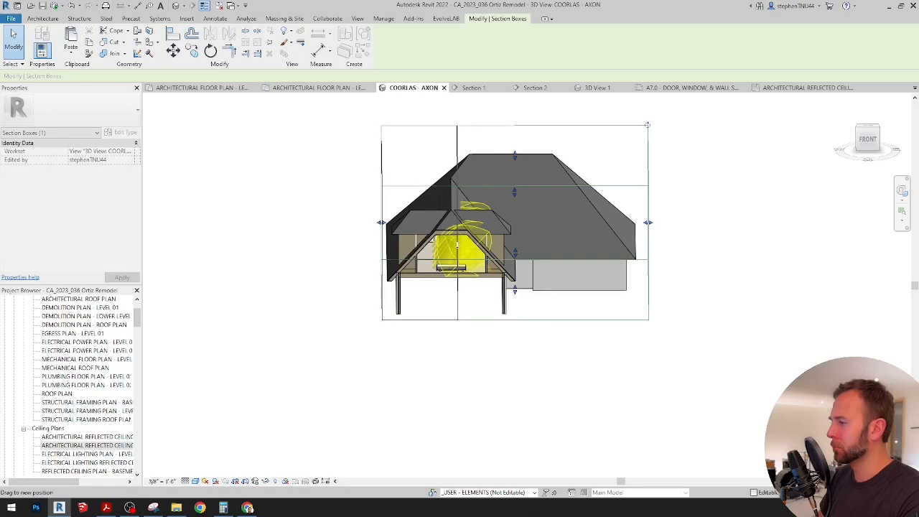
shift+middle_drag(451, 255, 421, 252)
scroll(451, 214, up, 5)
Rotate the new row's downlight at the dormer guide by 90 degrees in the reflected ceiling plan and check its beam in 3D
click(452, 216)
click(800, 89)
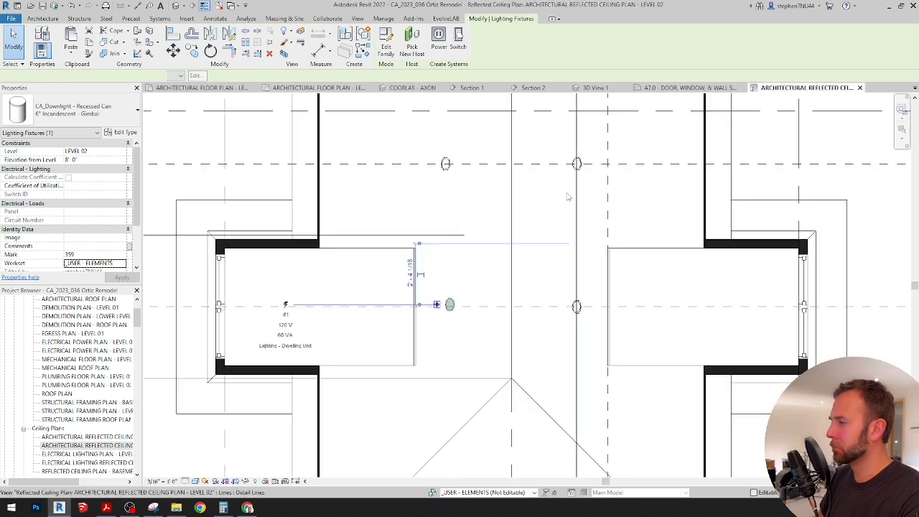
text(90)
key(Return)
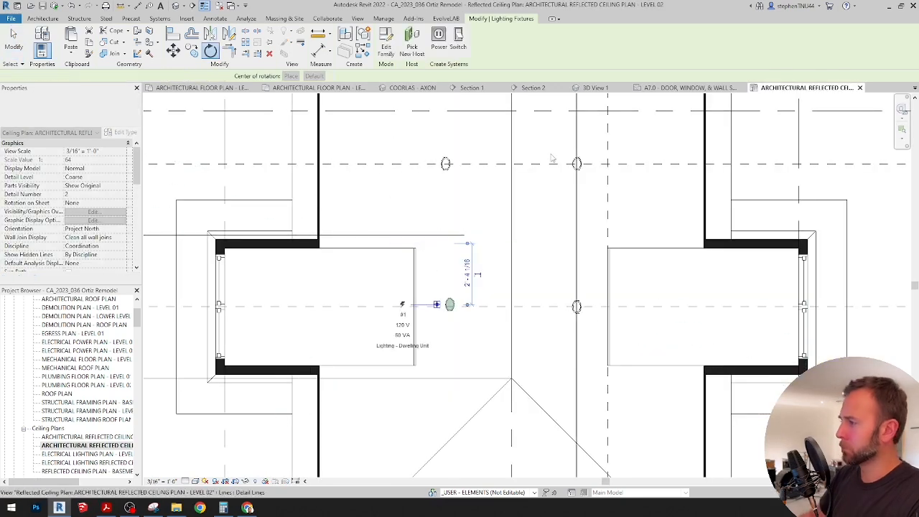
click(413, 88)
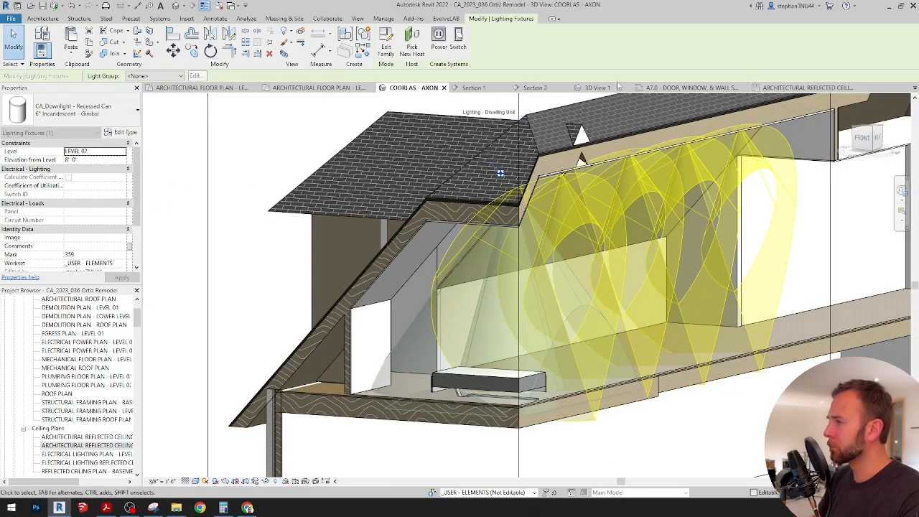
Rotate the next two downlights of the new row 90 degrees each in the reflected ceiling plan
key(ctrl+Tab)
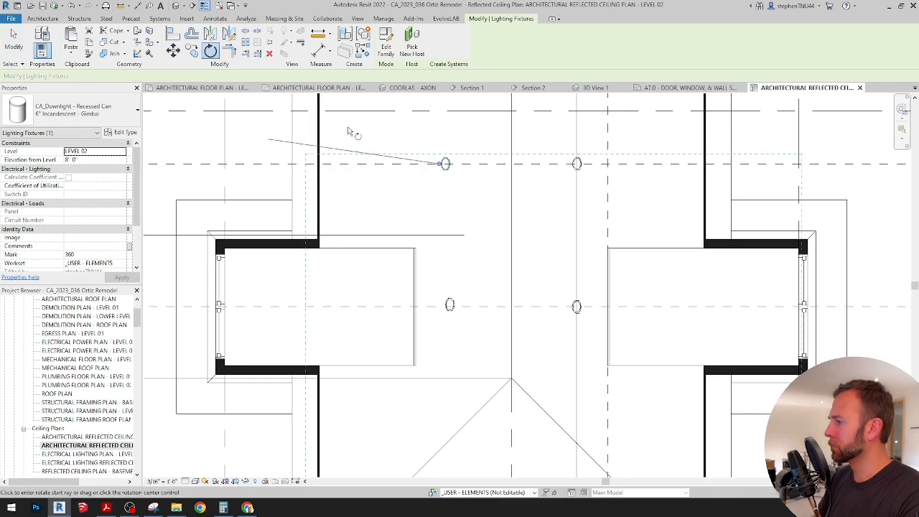
click(347, 131)
text(90)
key(Return)
middle_drag(517, 172, 551, 369)
click(493, 218)
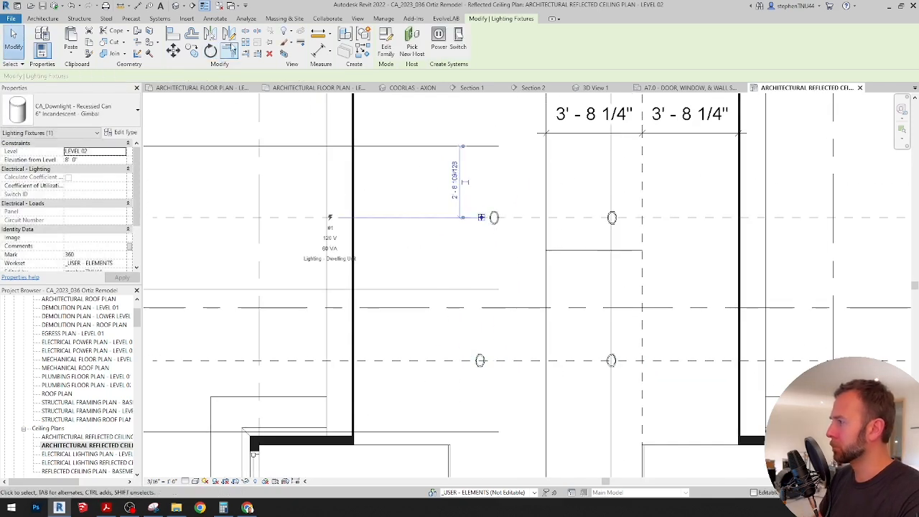
key(r)
key(o)
click(347, 135)
text(9)
Rotate the last two downlights of the new row 90 degrees each in the reflected ceiling plan and check the row in 3D
middle_drag(528, 169, 520, 317)
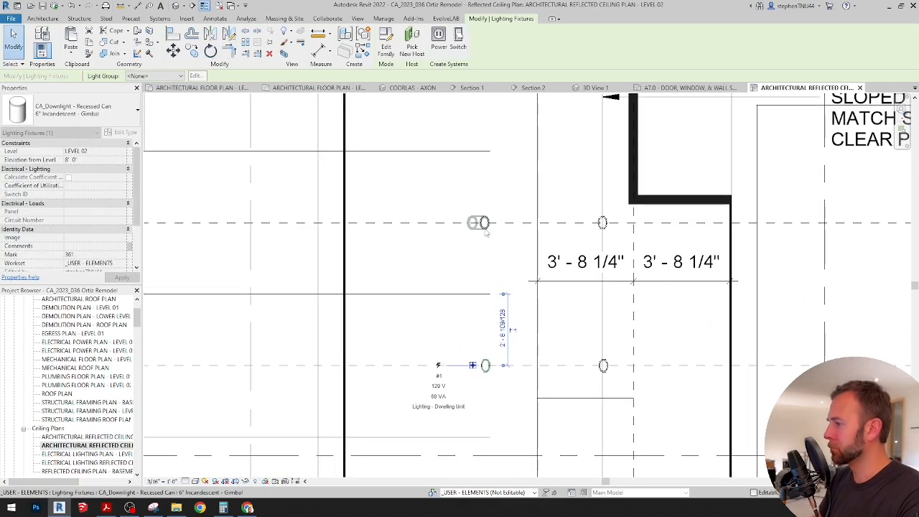
click(485, 226)
text(9)
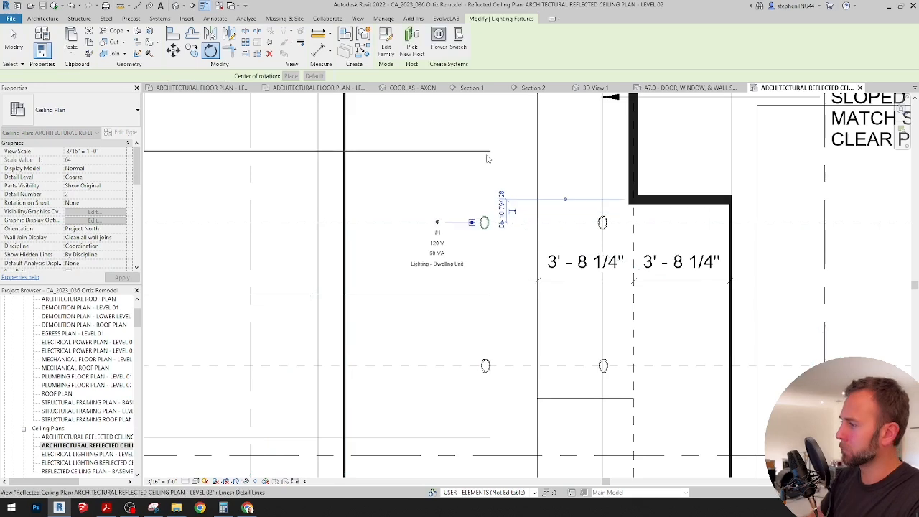
middle_drag(487, 158, 485, 310)
click(483, 232)
key(r)
key(o)
click(343, 131)
text(9)
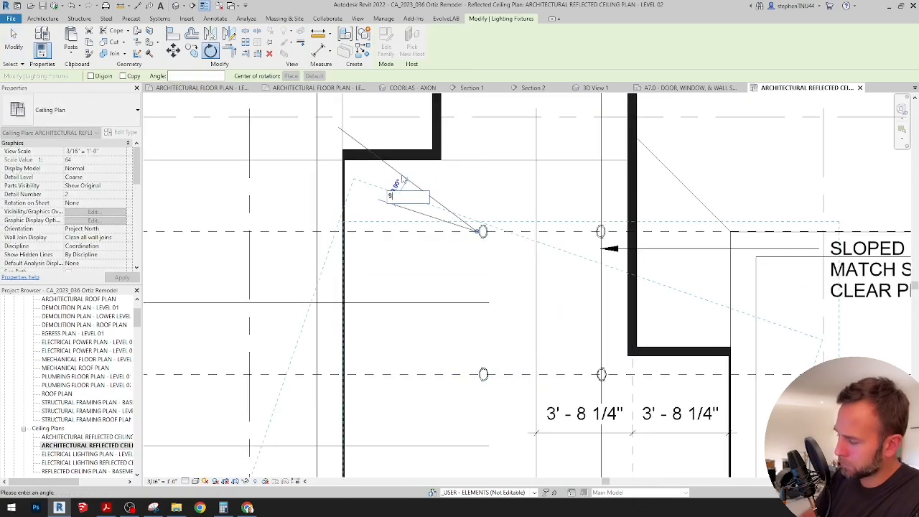
click(436, 90)
shift+middle_drag(531, 294, 583, 353)
click(806, 88)
scroll(447, 196, down, 1)
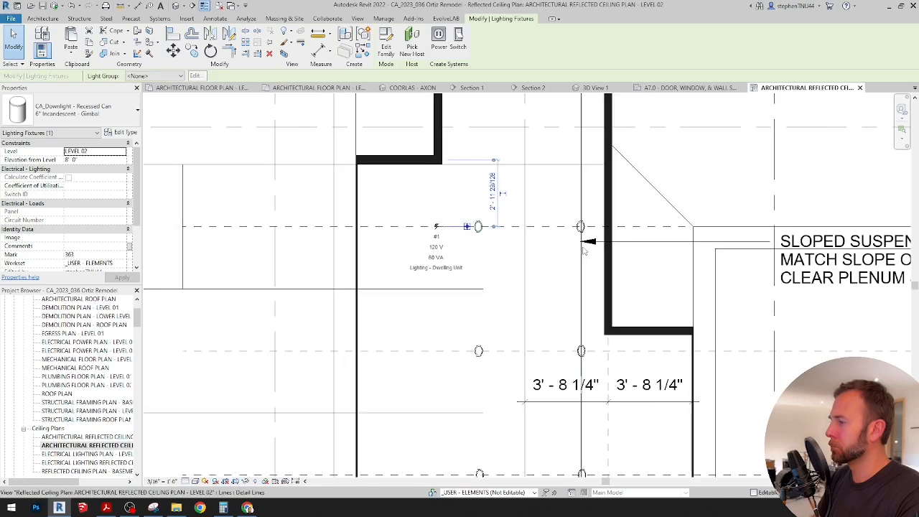
Mirror a copy of the long detail line through the original downlight row about grid B along the bedroom's centerline
click(582, 251)
middle_drag(572, 296, 463, 176)
scroll(499, 248, down, 4)
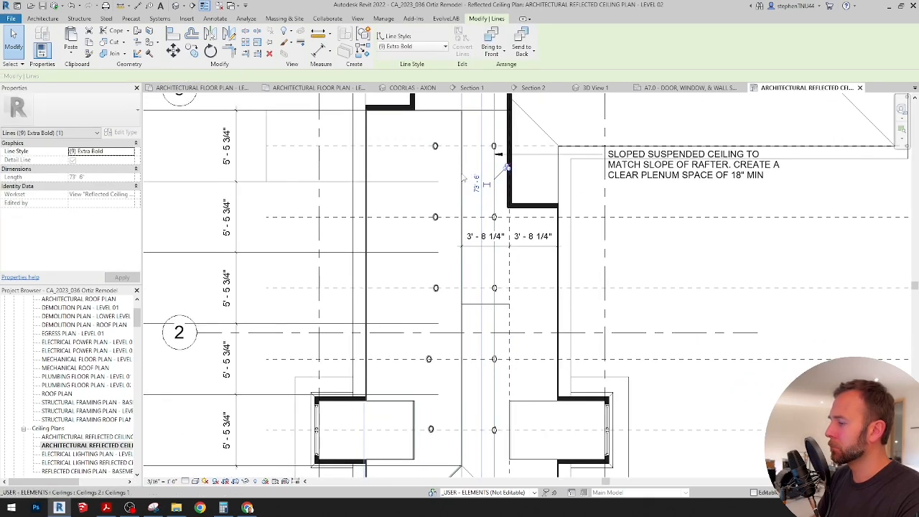
click(210, 34)
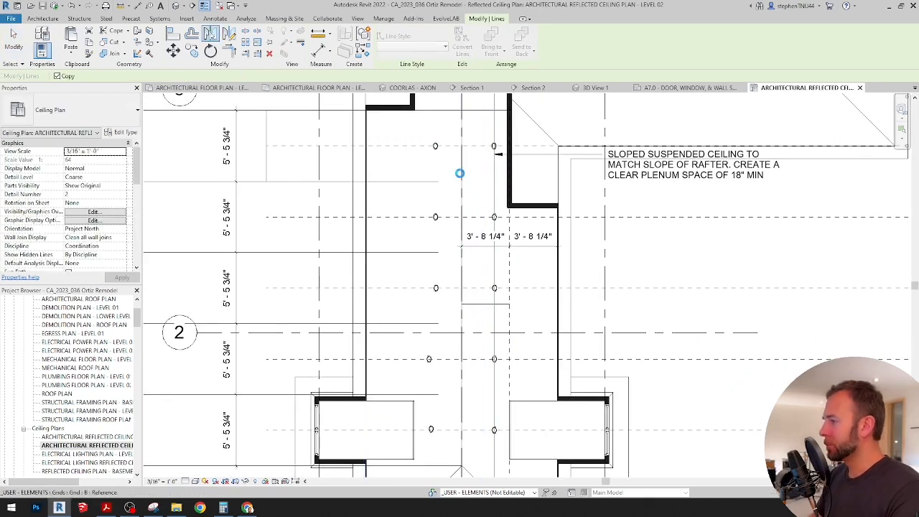
key(Escape)
Nudge the first three downlights of the new row, starting from the end farthest from the dormer, onto the mirrored guide line
scroll(434, 150, up, 2)
click(434, 145)
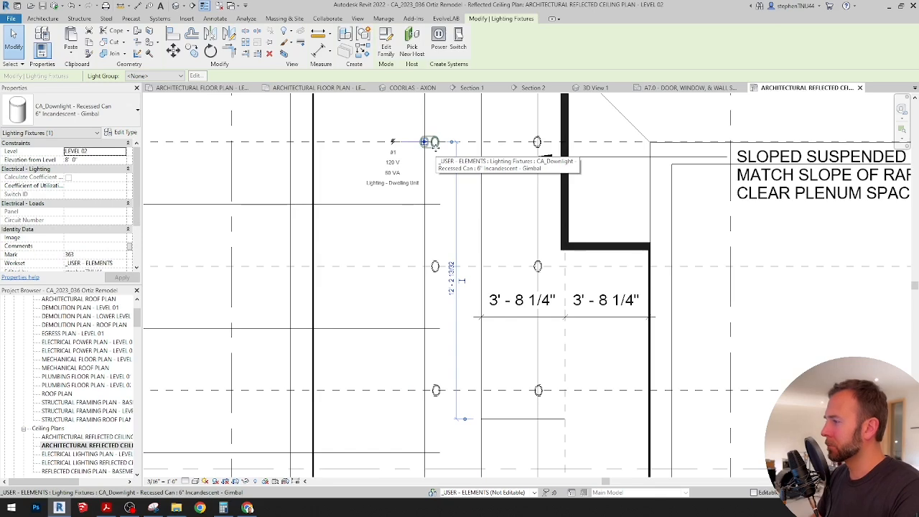
scroll(438, 280, up, 2)
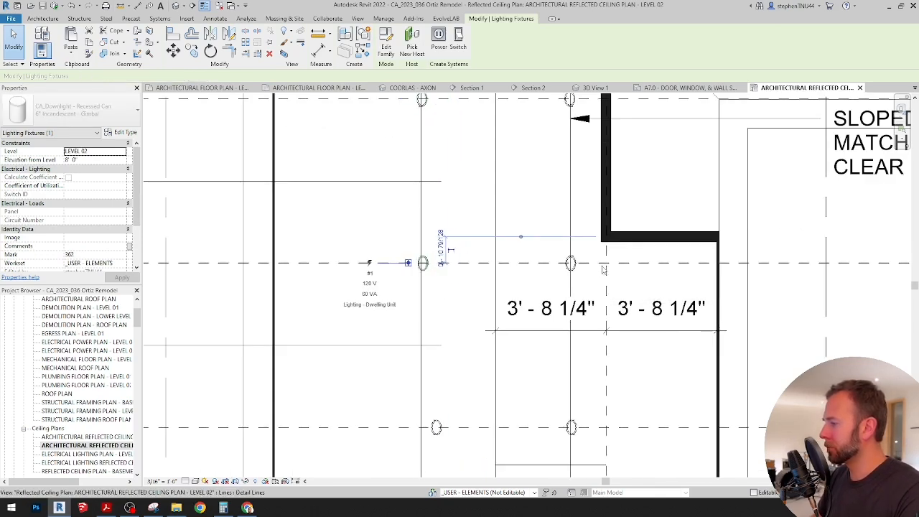
middle_drag(407, 351, 407, 180)
scroll(410, 215, up, 2)
key(Left)
key(Left)
key(Left)
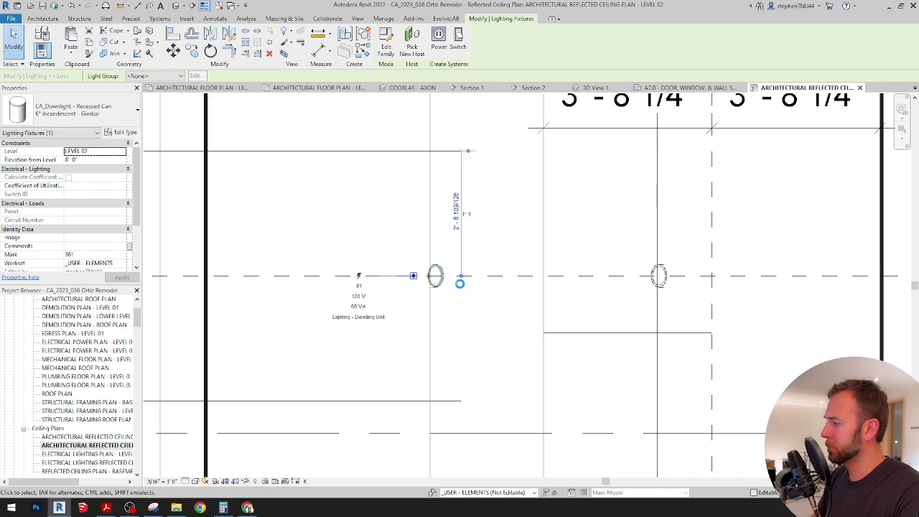
Align the remaining two downlights of the new row, including the one between the dormers, with the mirrored guide line
middle_drag(462, 283, 445, 118)
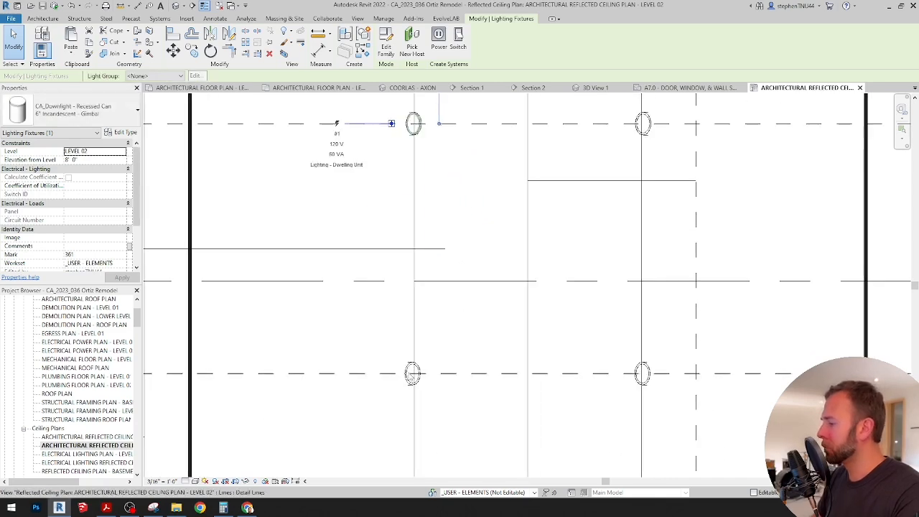
scroll(410, 372, up, 2)
click(409, 371)
scroll(436, 322, down, 3)
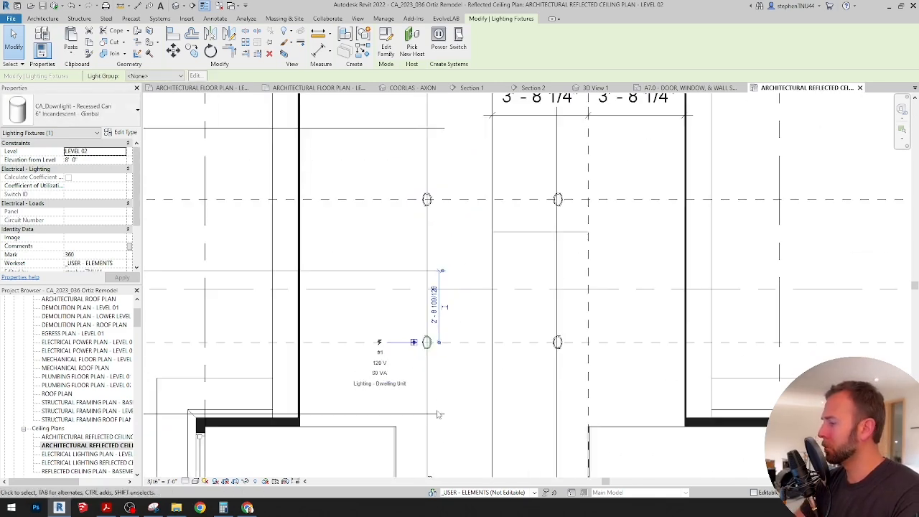
middle_drag(438, 414, 445, 237)
scroll(443, 311, up, 2)
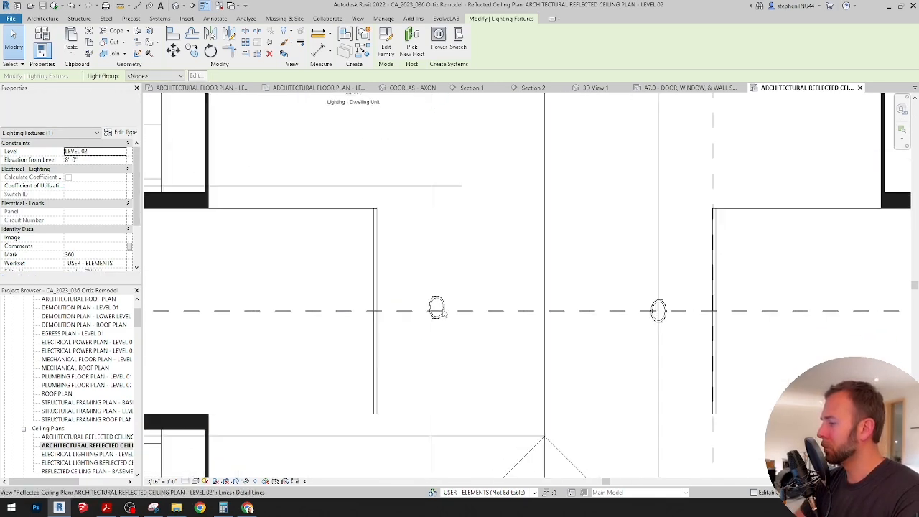
click(502, 303)
scroll(480, 252, down, 4)
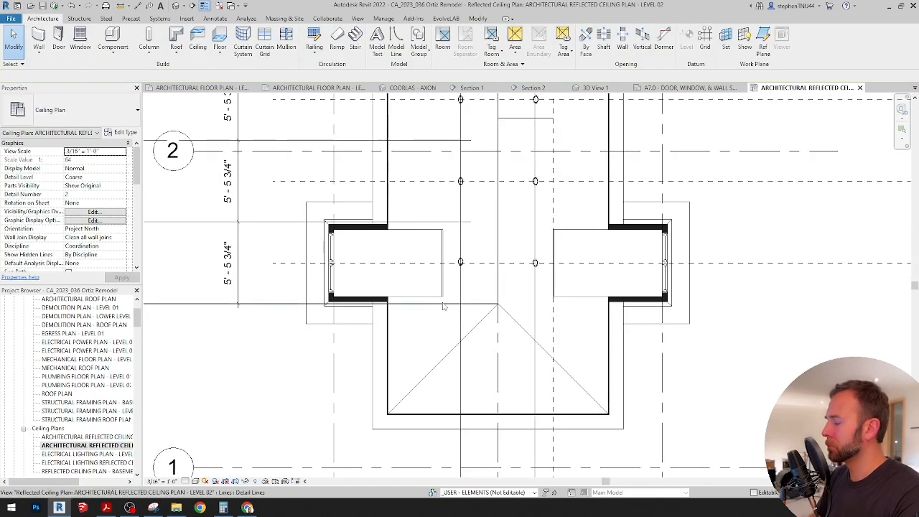
click(443, 304)
scroll(445, 309, down, 2)
Turn the 3D View 1 camera around so it looks toward the bed and the gable wall
click(599, 89)
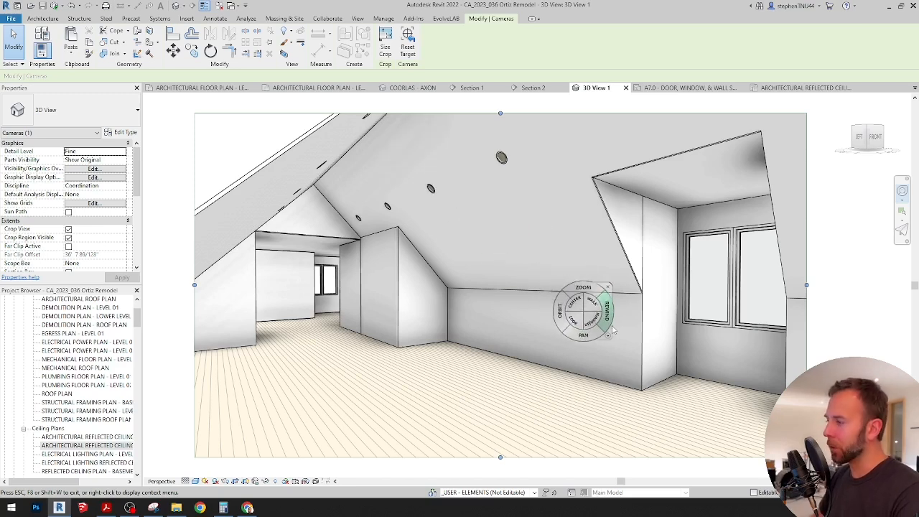
click(646, 418)
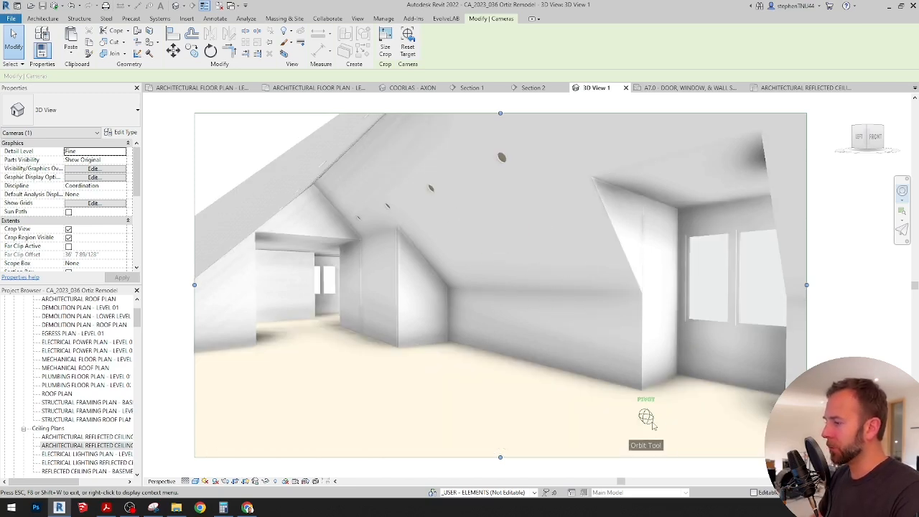
drag(654, 423, 286, 386)
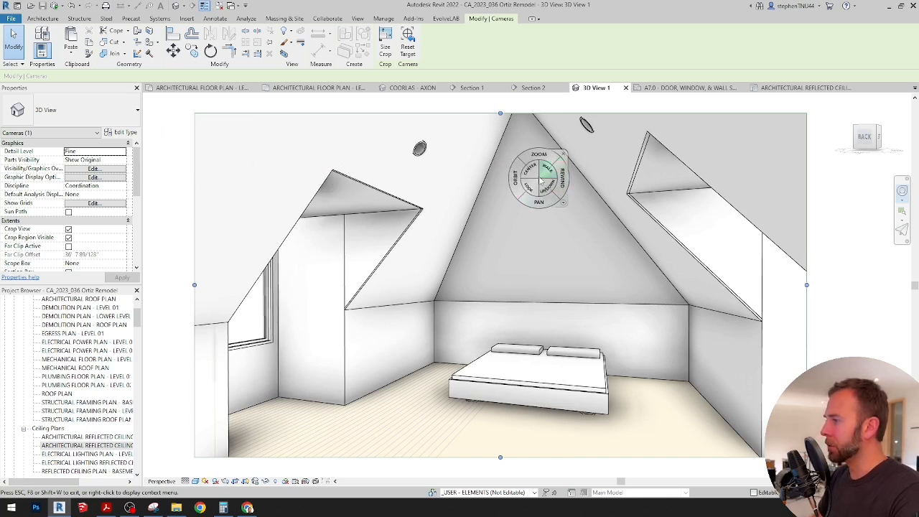
key(Escape)
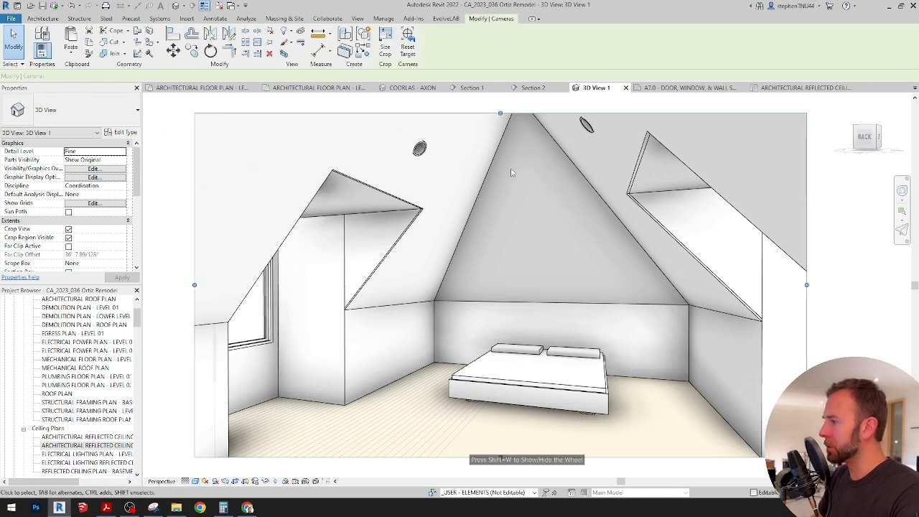
Move the camera's eye point farther back from the bed in the Level 02 floor plan and bring its target near the room's centerline
click(325, 87)
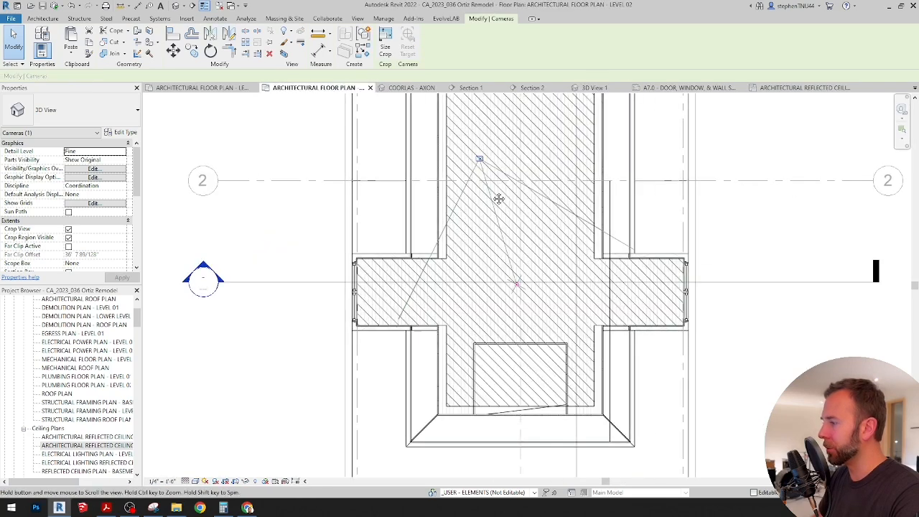
scroll(498, 199, up, 2)
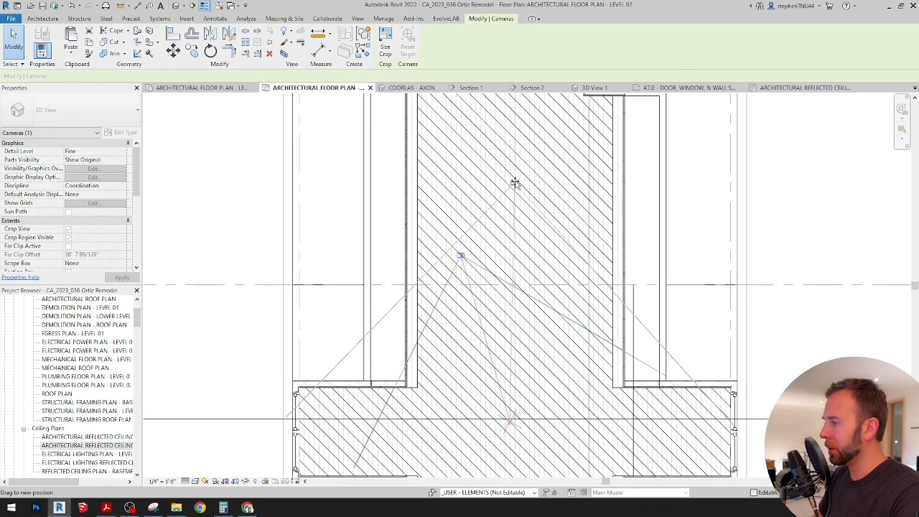
drag(514, 182, 515, 179)
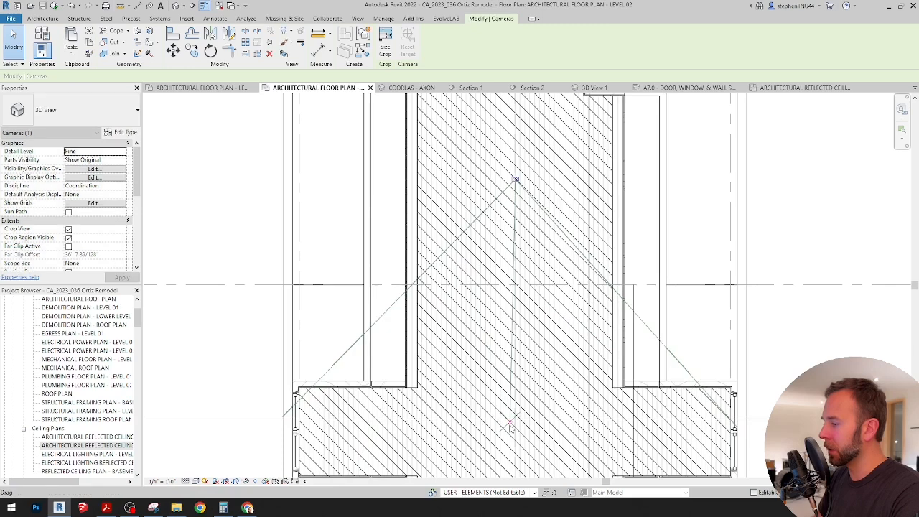
drag(510, 423, 514, 422)
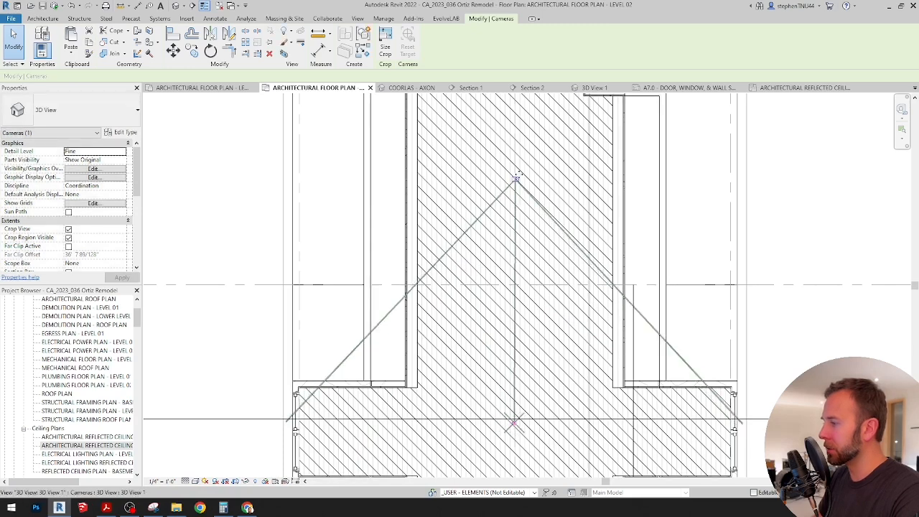
Fine-tune the camera's eye point and target onto the room's centerline in plan and show the result in 3D View 1
scroll(517, 176, up, 3)
drag(510, 185, 506, 187)
scroll(509, 187, up, 4)
scroll(508, 187, up, 3)
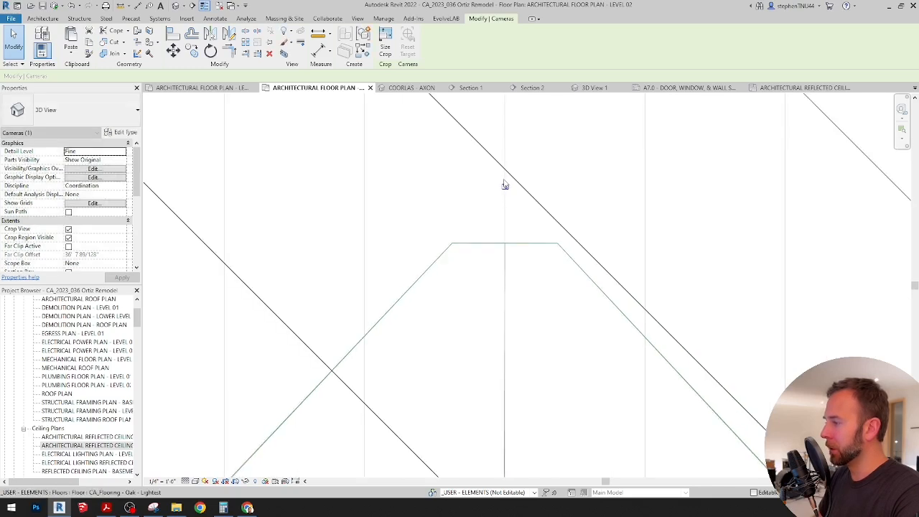
scroll(506, 423, up, 3)
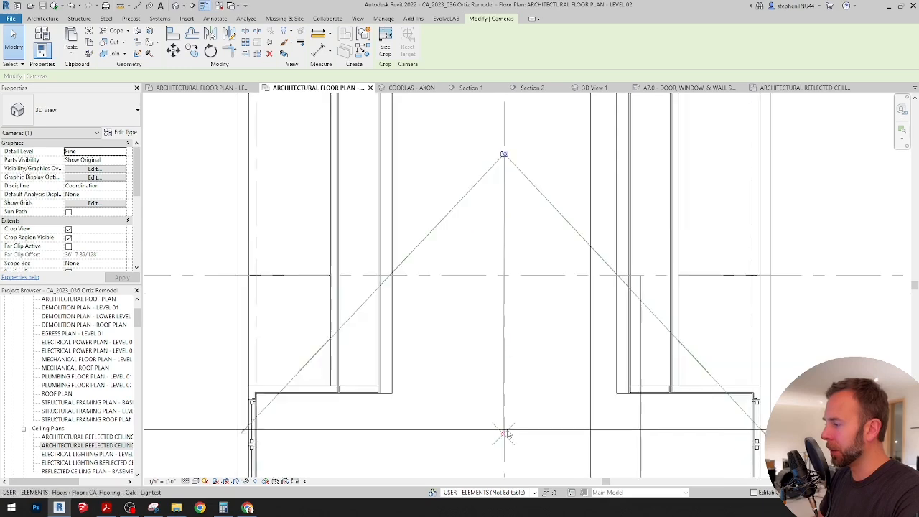
middle_drag(510, 436, 511, 337)
scroll(506, 349, up, 8)
drag(500, 328, 506, 338)
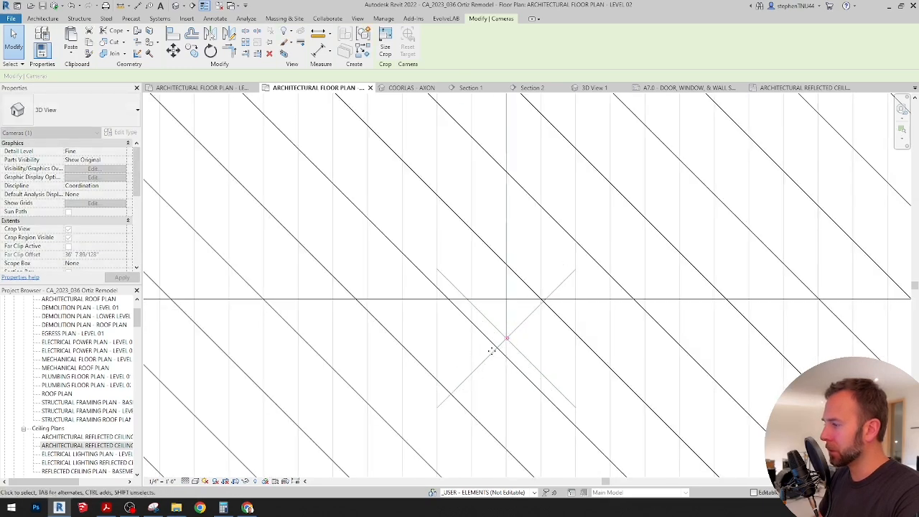
scroll(492, 349, down, 8)
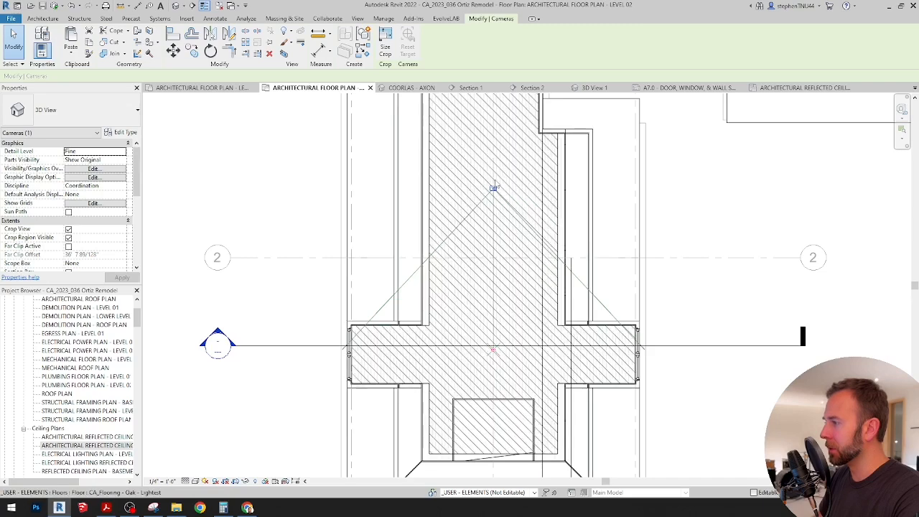
scroll(494, 188, up, 6)
scroll(512, 174, down, 5)
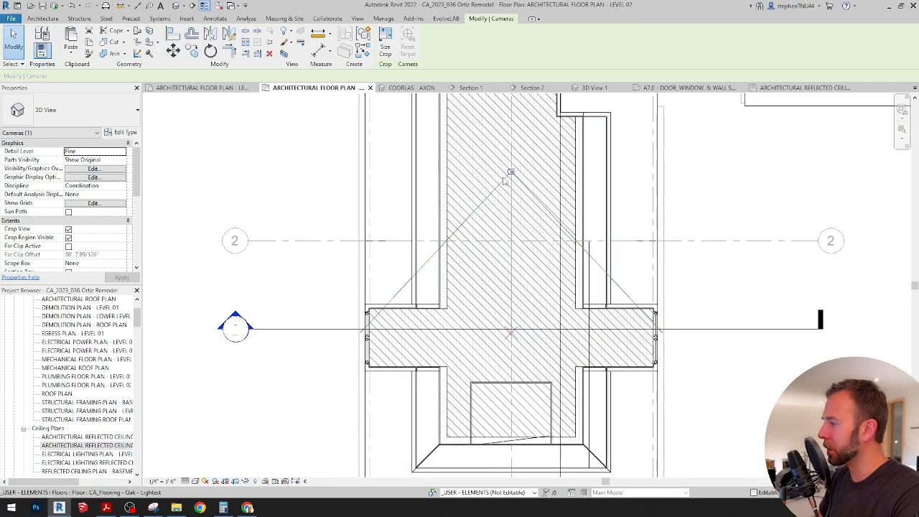
click(594, 88)
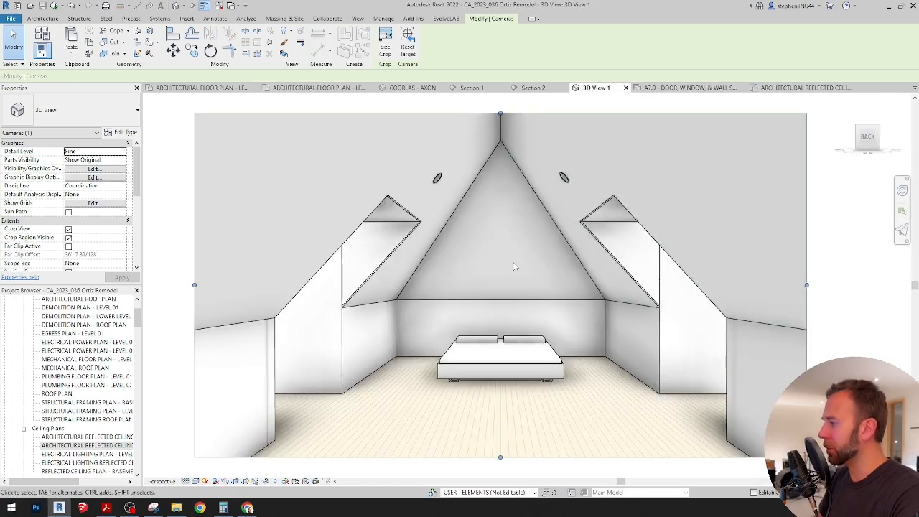
Set the camera view's crop region width to 18" by changing the field of view
scroll(511, 262, down, 2)
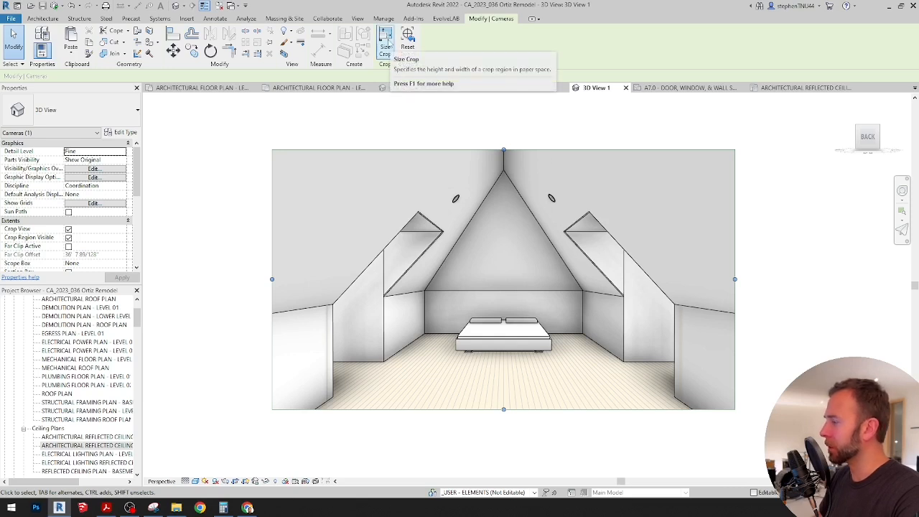
click(386, 40)
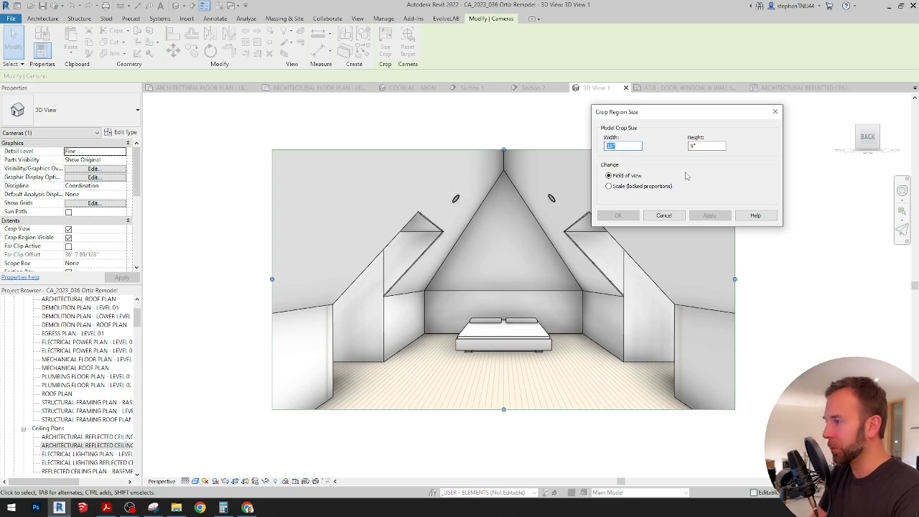
text(18)
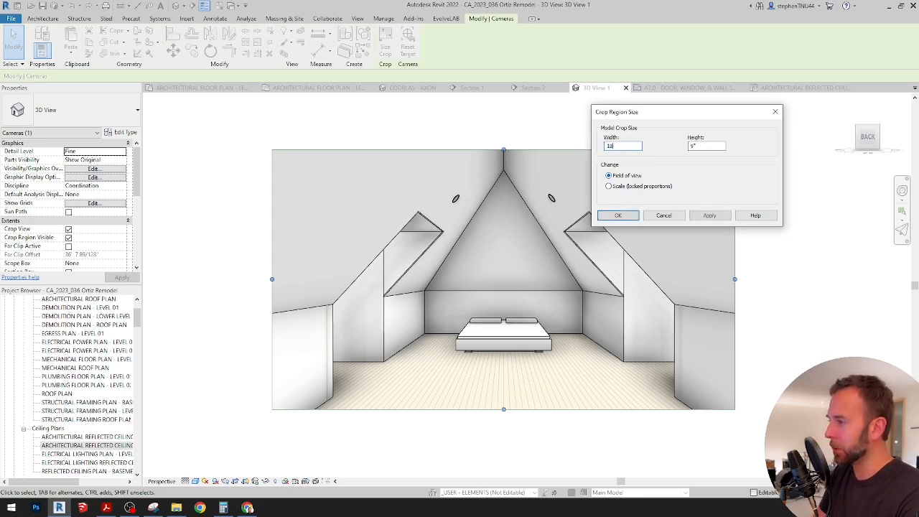
click(709, 215)
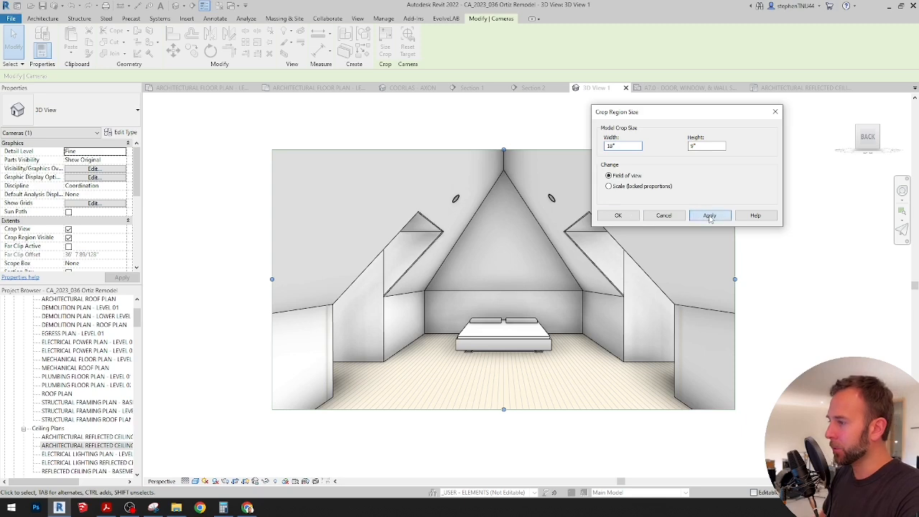
Scale the camera view's crop region to a 16" width with locked proportions
click(609, 187)
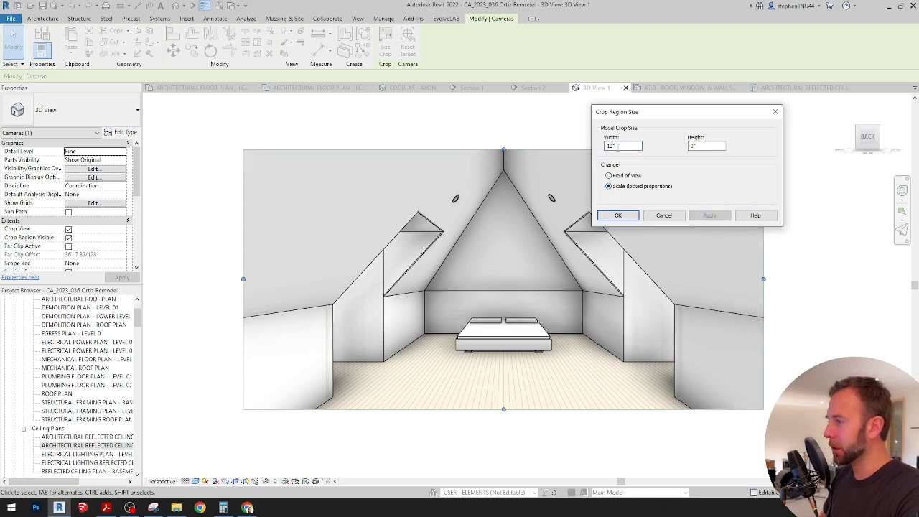
text(1)
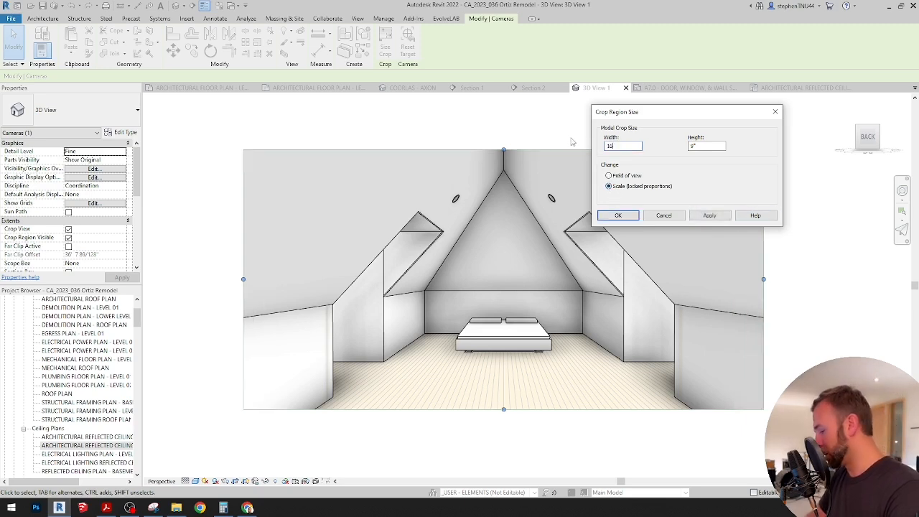
text(6")
click(709, 216)
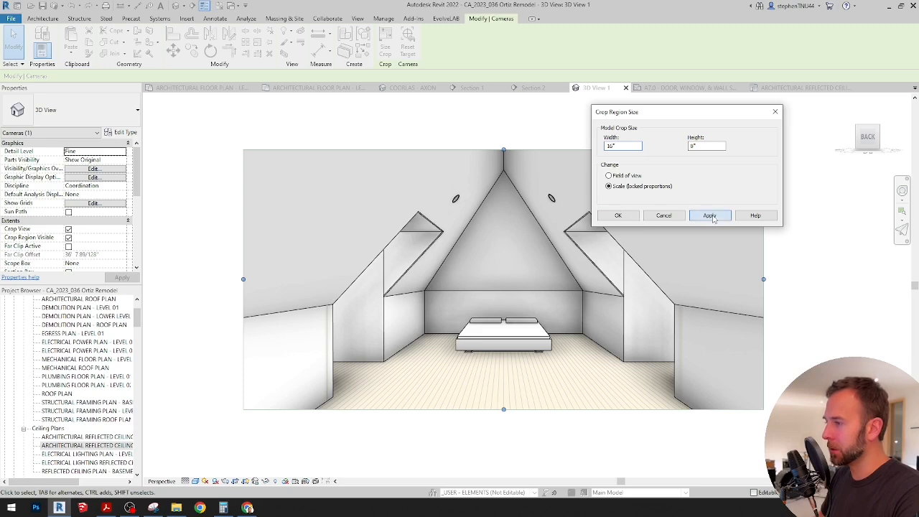
Set the crop region height to 9" by changing the field of view and accept the crop size
click(608, 176)
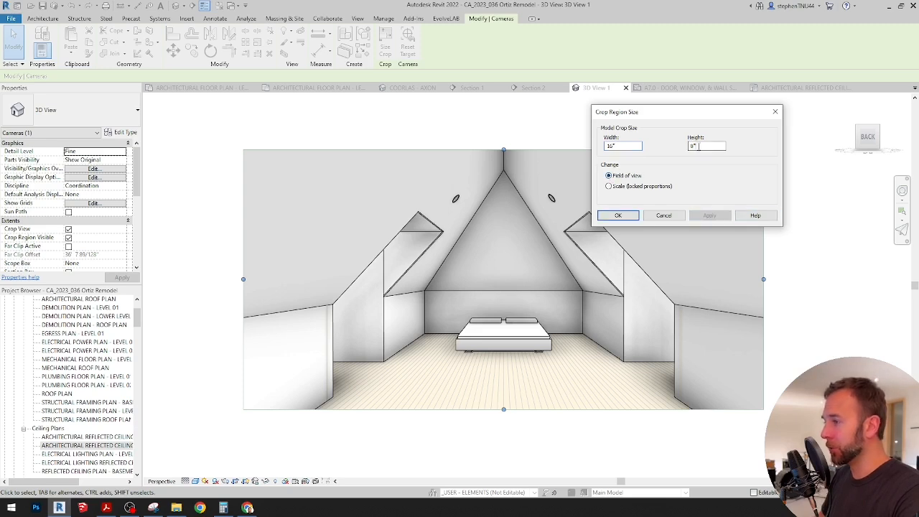
text(9)
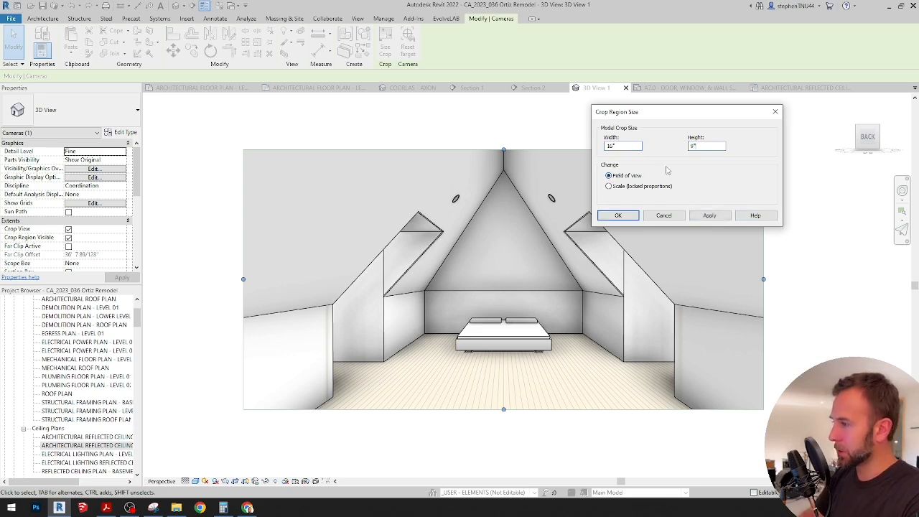
click(709, 215)
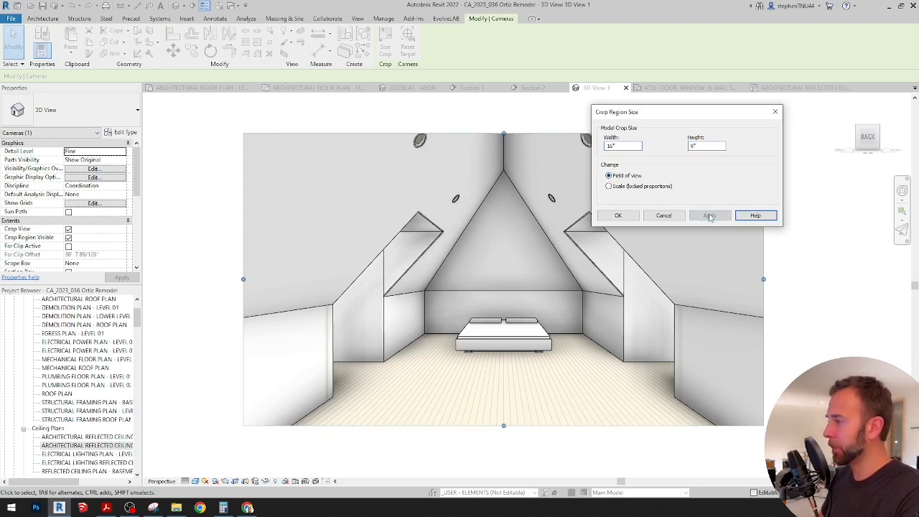
click(620, 217)
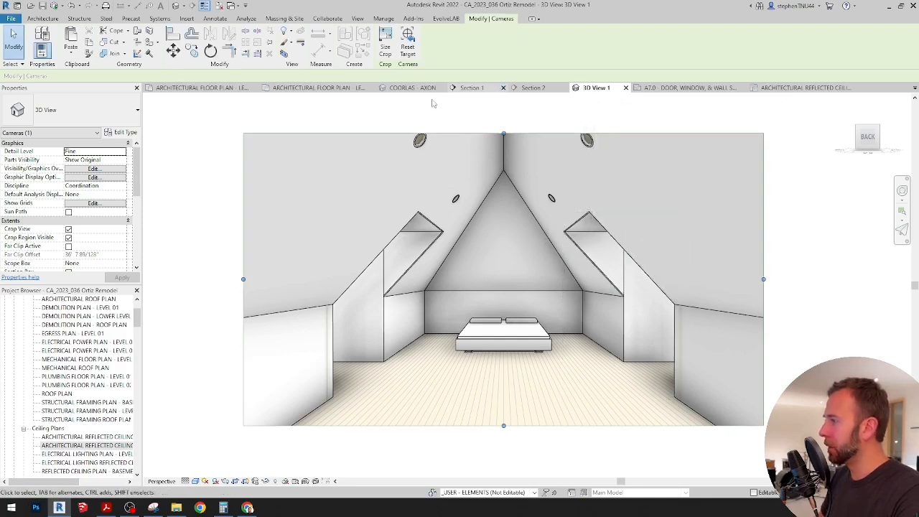
Nudge the camera farther back from the bed in the Level 02 architectural floor plan and check the result in 3D View 1
click(349, 88)
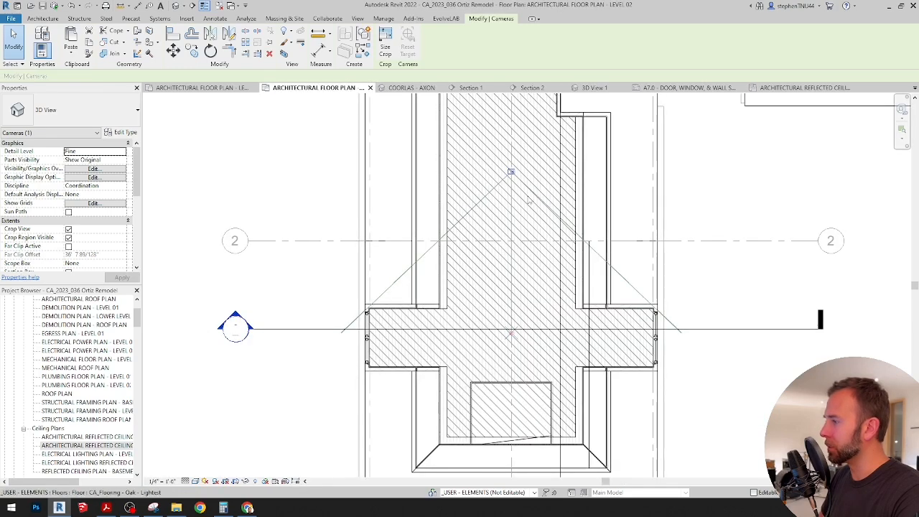
middle_drag(529, 200, 519, 227)
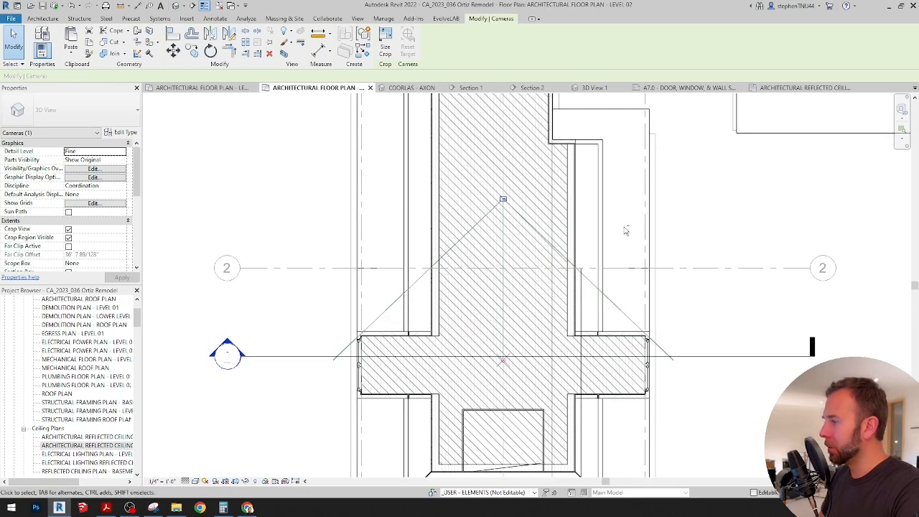
key(Up)
key(Up)
key(Up)
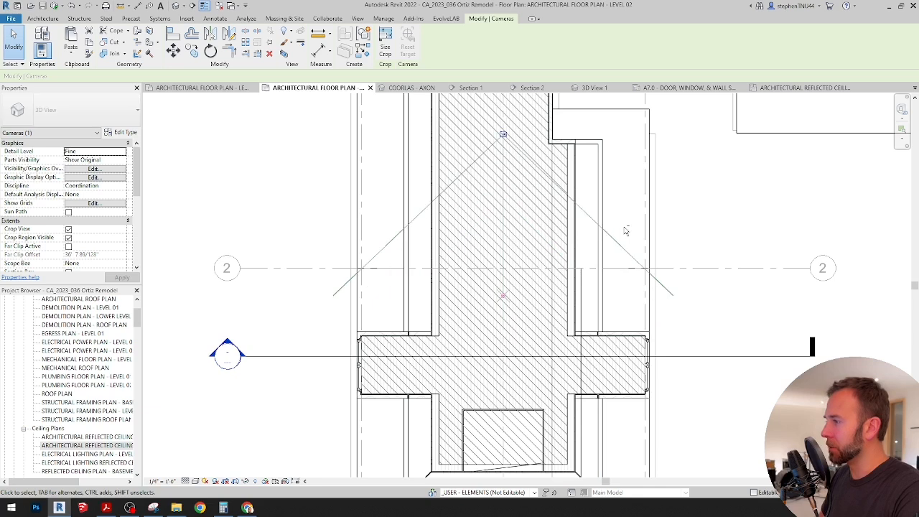
key(Up)
key(Up)
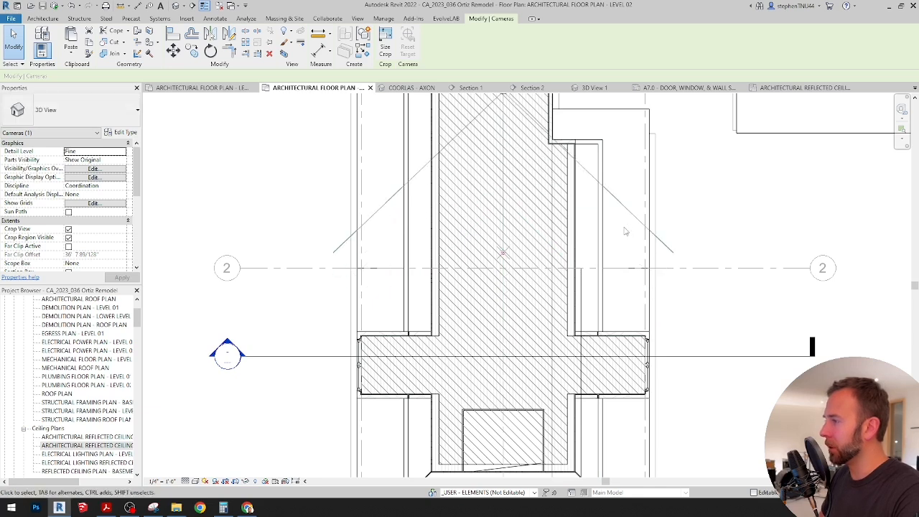
key(Down)
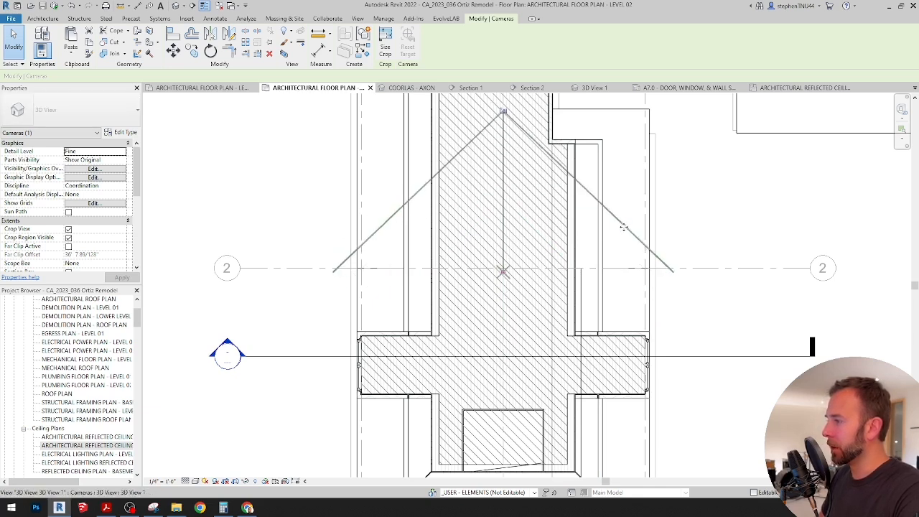
click(594, 88)
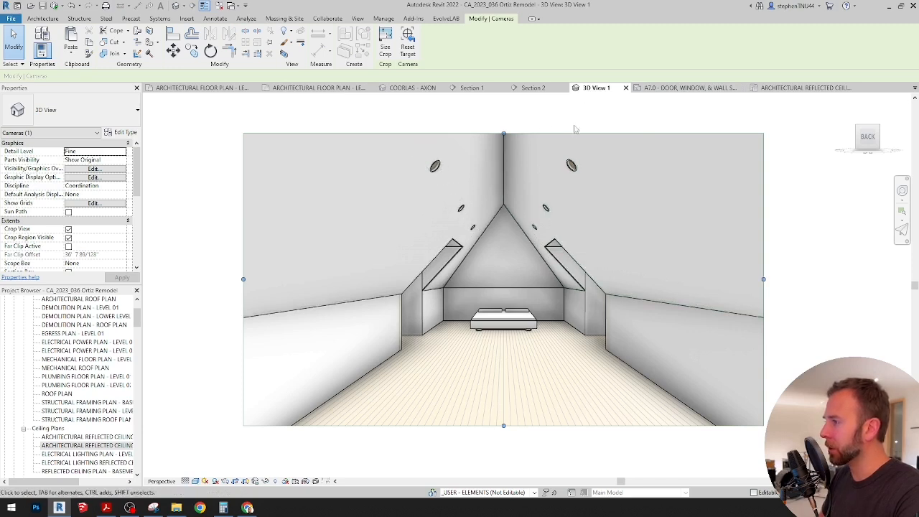
Nudge the camera toward the bed in the Level 02 architectural reflected ceiling plan and check the framing in 3D View 1
click(800, 88)
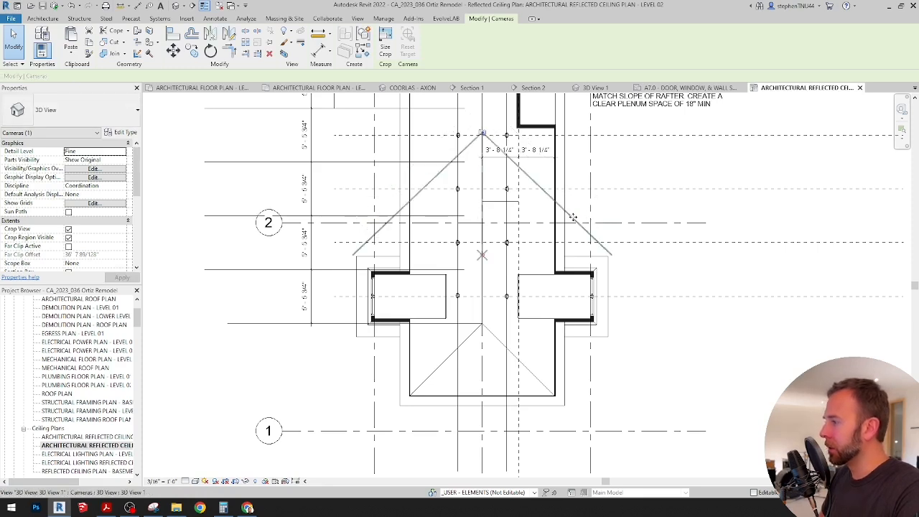
key(Down)
key(Down)
key(Down)
key(Down)
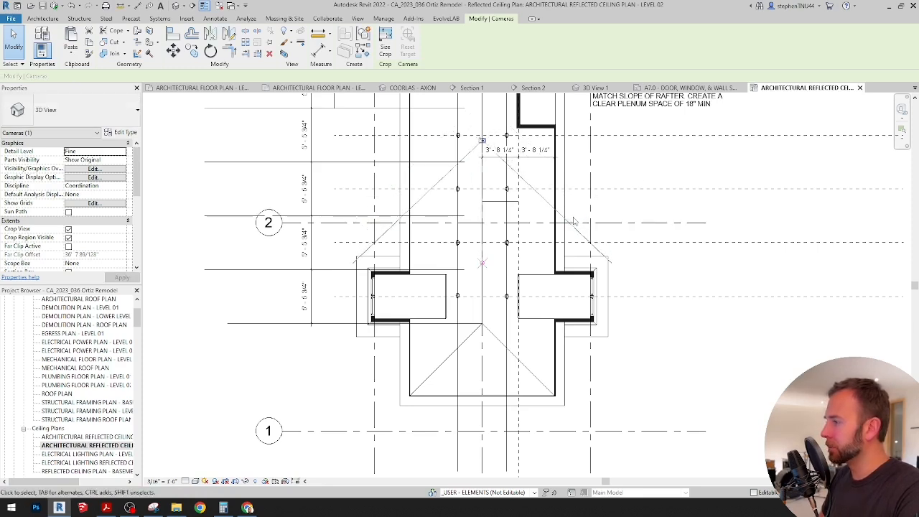
key(Down)
key(Down)
key(Down)
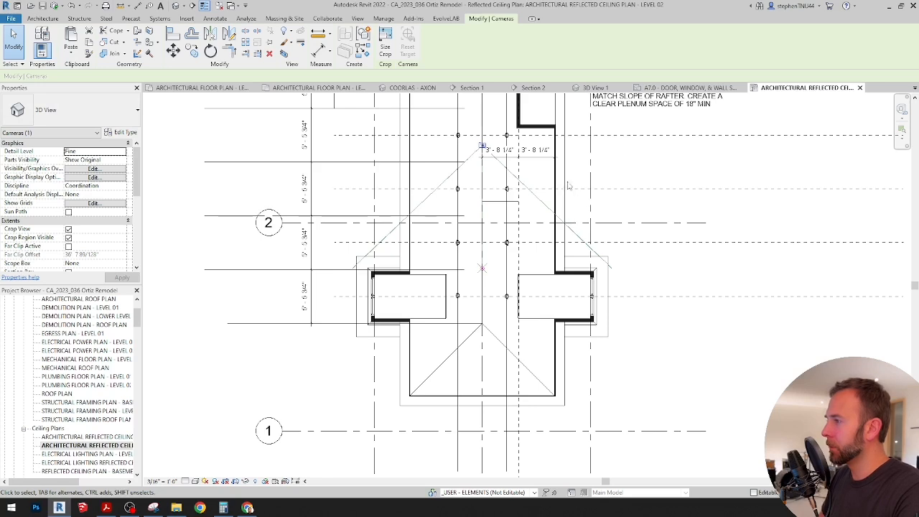
click(603, 88)
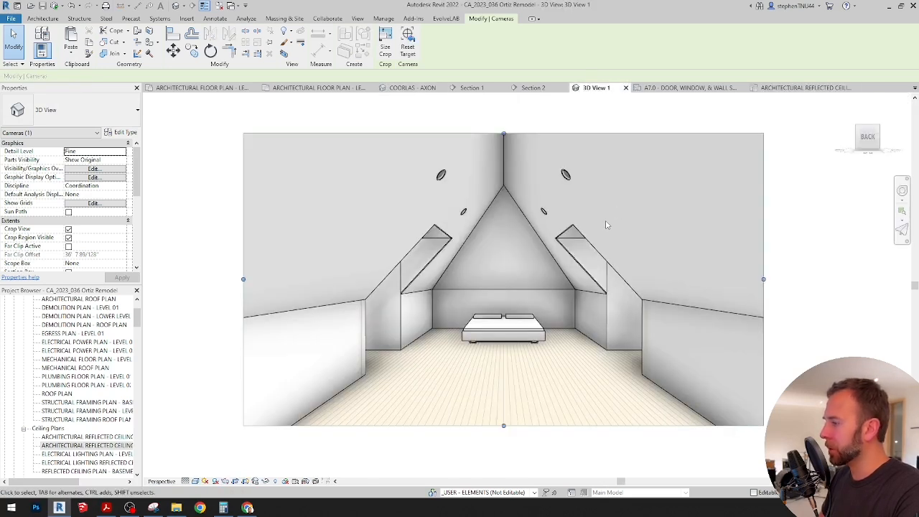
Move the camera still closer to the bed in the reflected ceiling plan, and save the orientation and lock 3D View 1
click(793, 87)
key(Down)
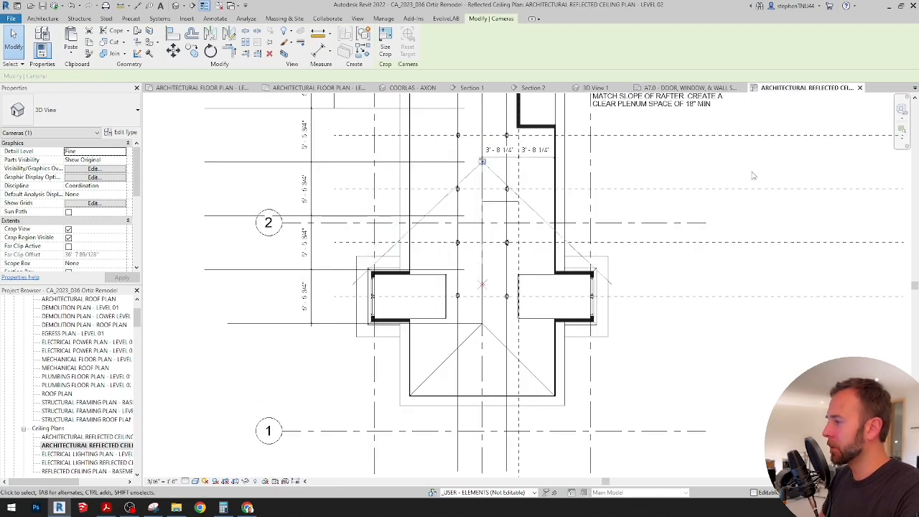
key(Down)
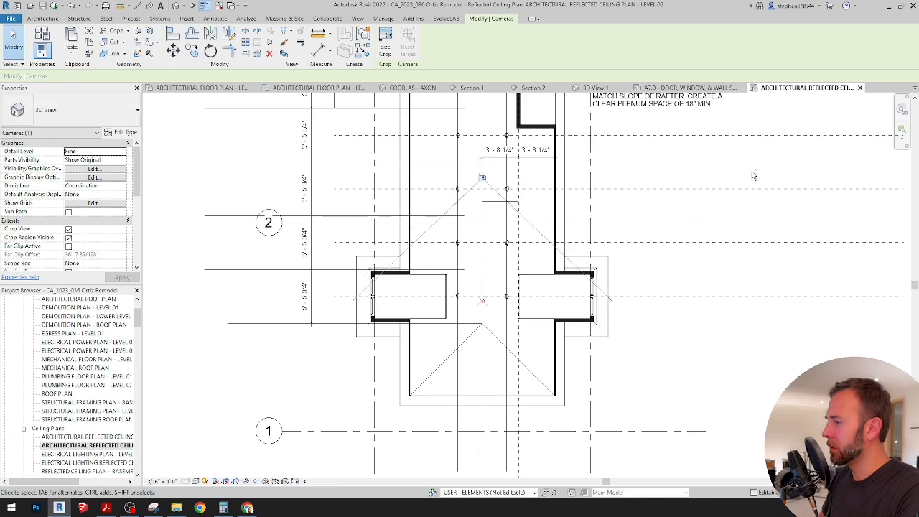
click(609, 88)
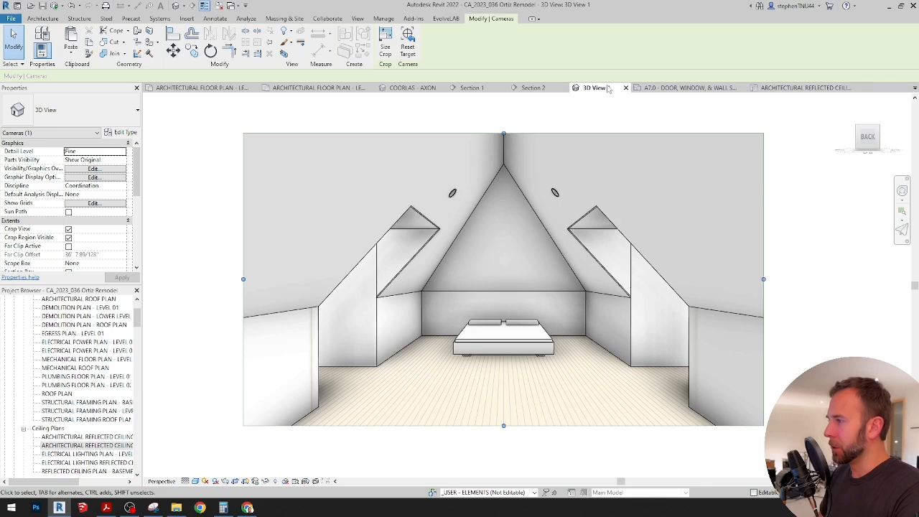
click(255, 480)
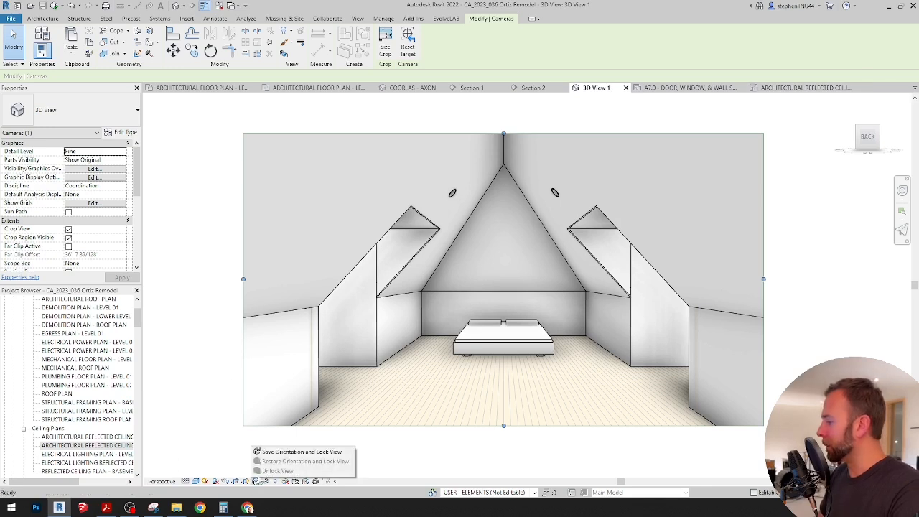
click(287, 452)
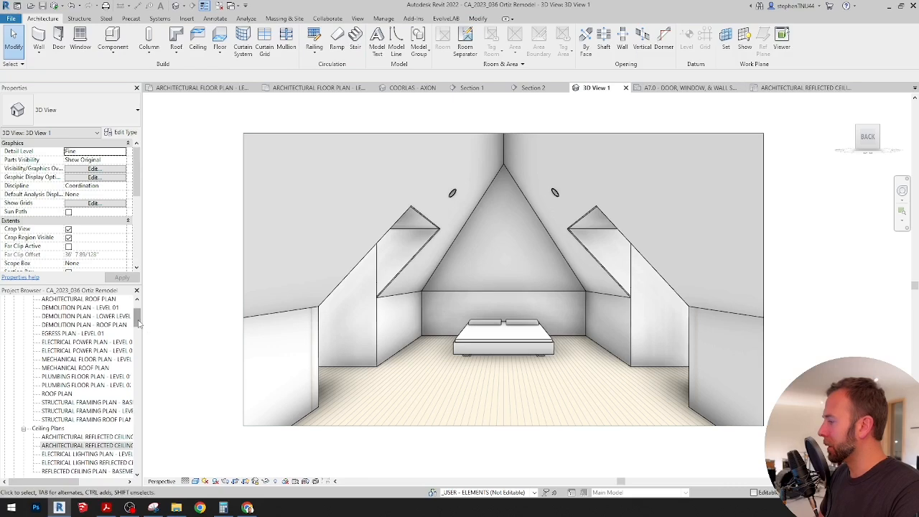
Rename 3D View 1 as PERSPECTIVE VIEW - BEDROOM INTERIOR ELEVATION
scroll(118, 314, up, 3)
click(14, 308)
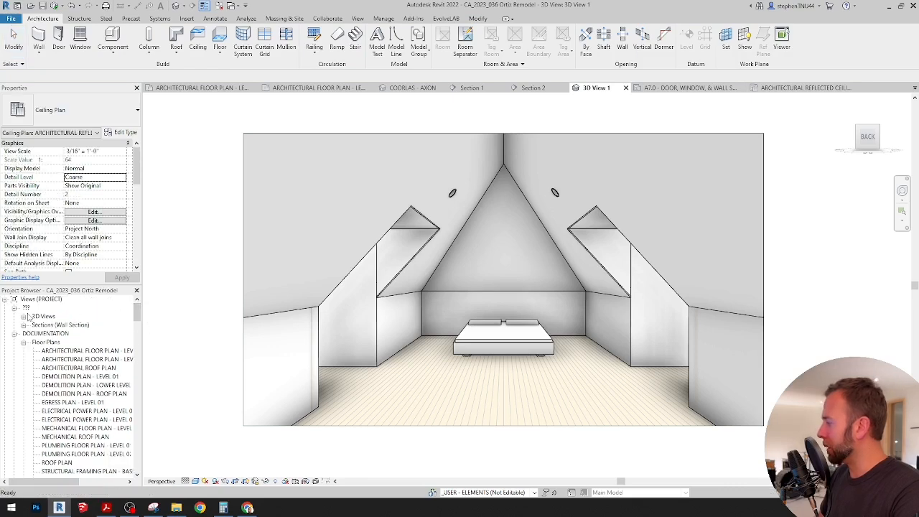
click(23, 316)
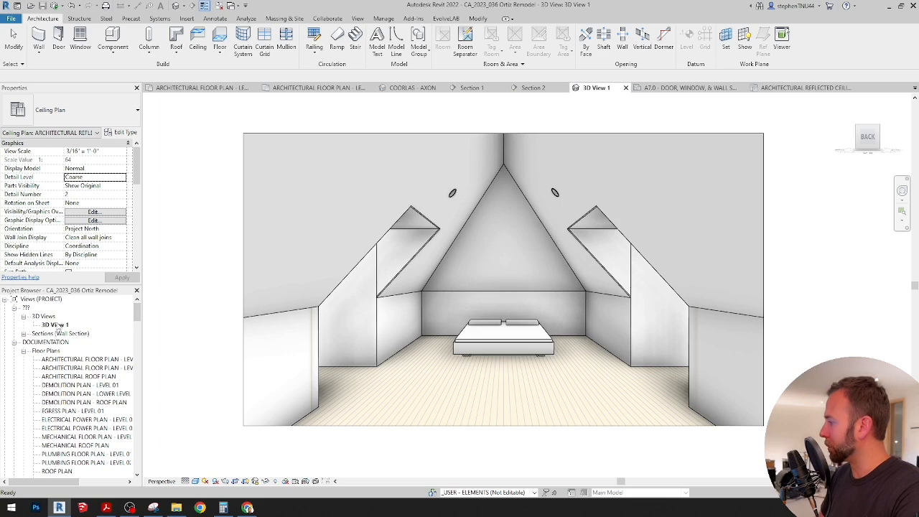
click(57, 325)
right_click(57, 327)
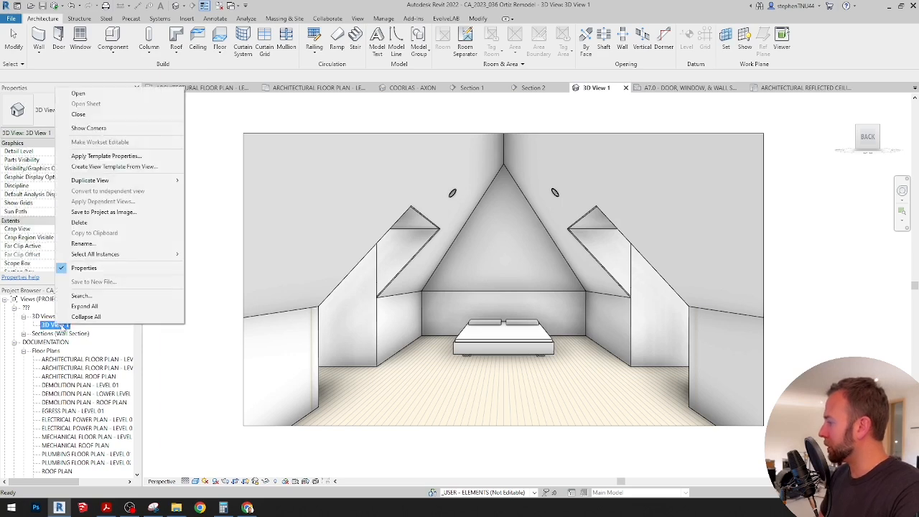
click(98, 244)
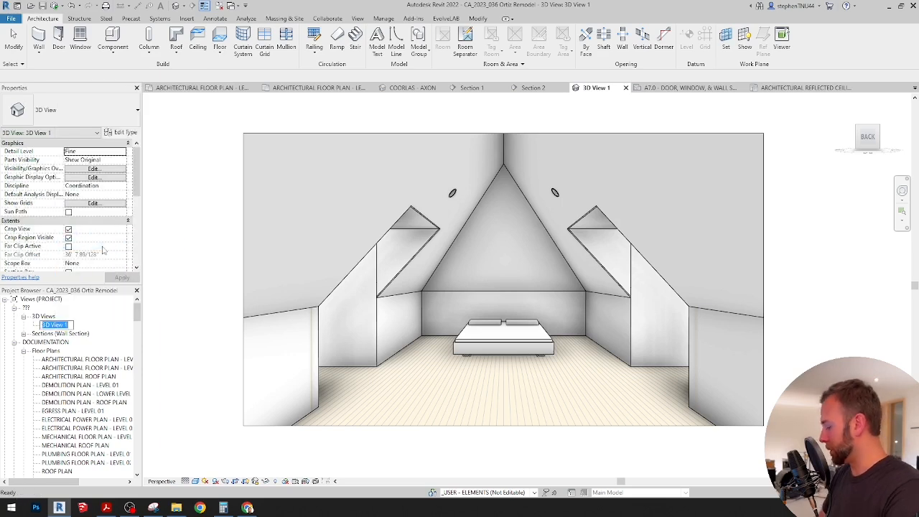
text(PERSP)
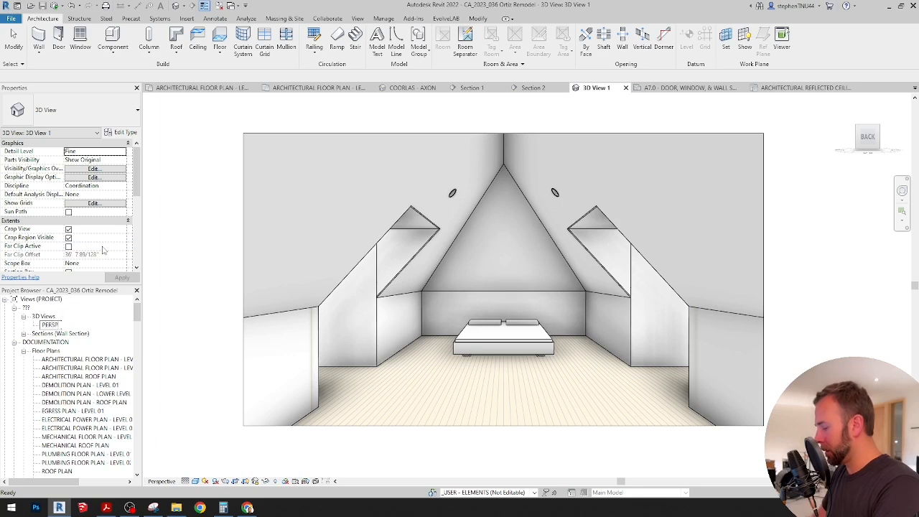
text(ECTIVE)
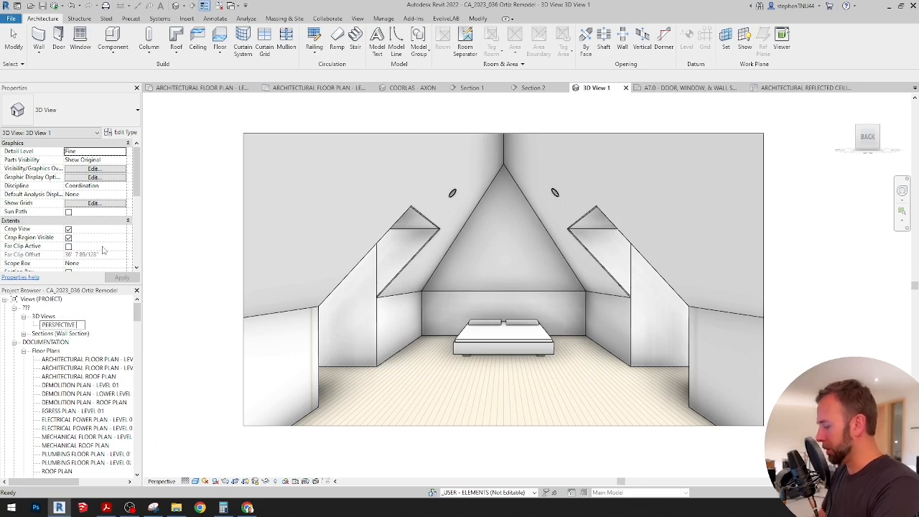
text( VIEW)
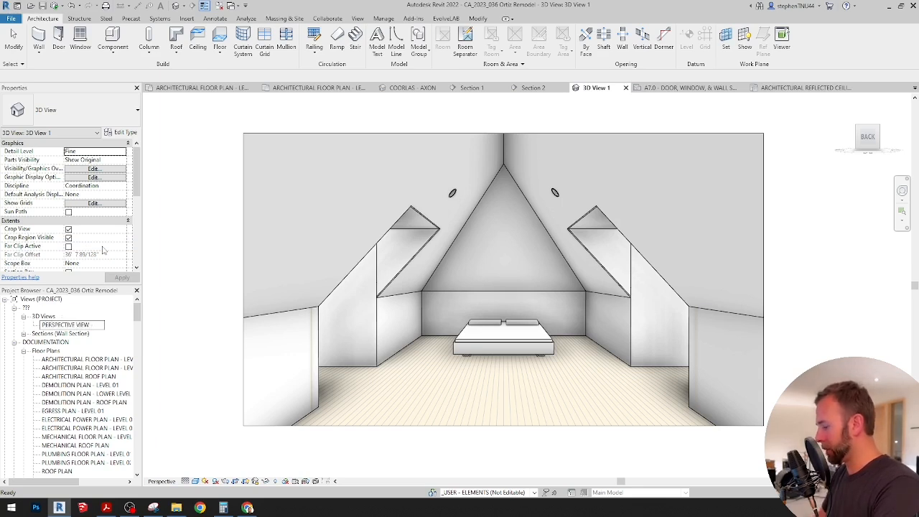
text( - BEDRO)
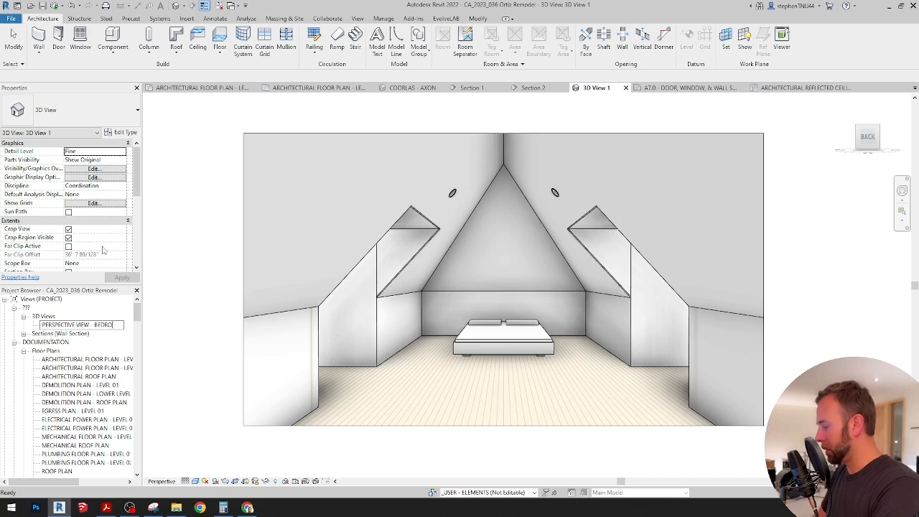
text(OM INTER)
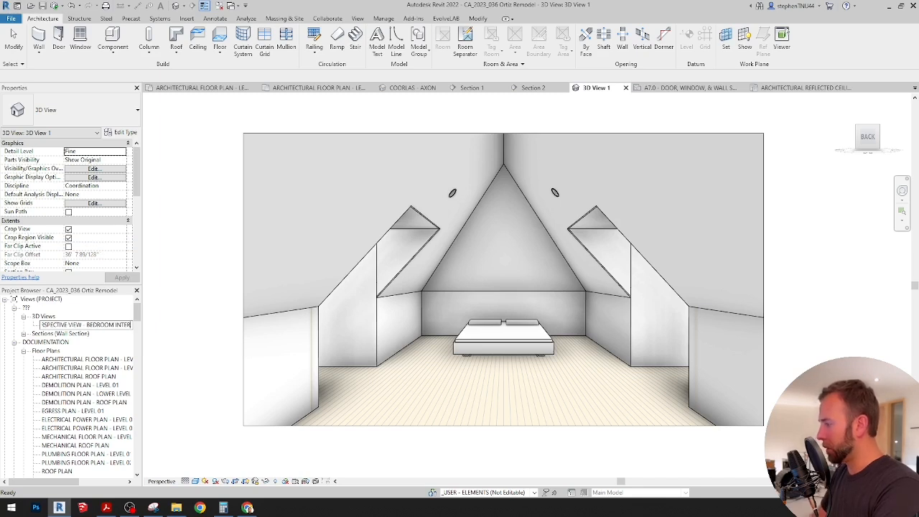
text(IOR)
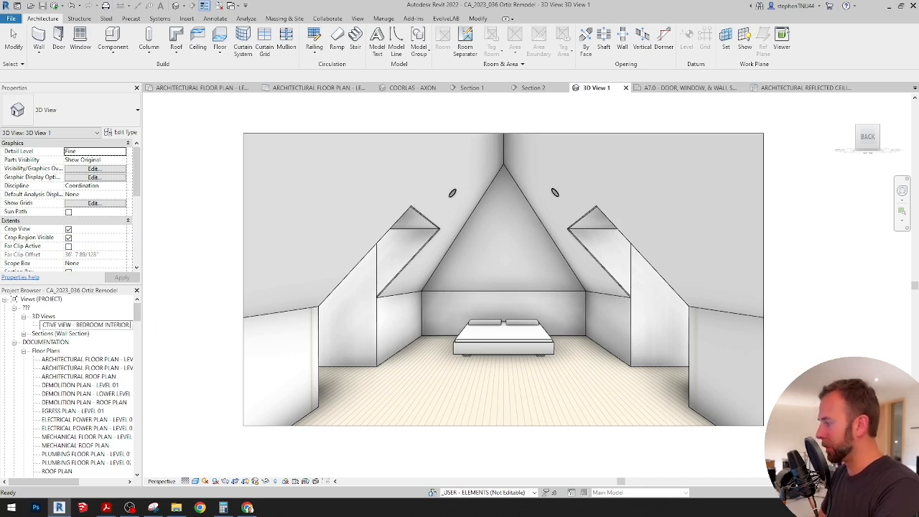
text( EL)
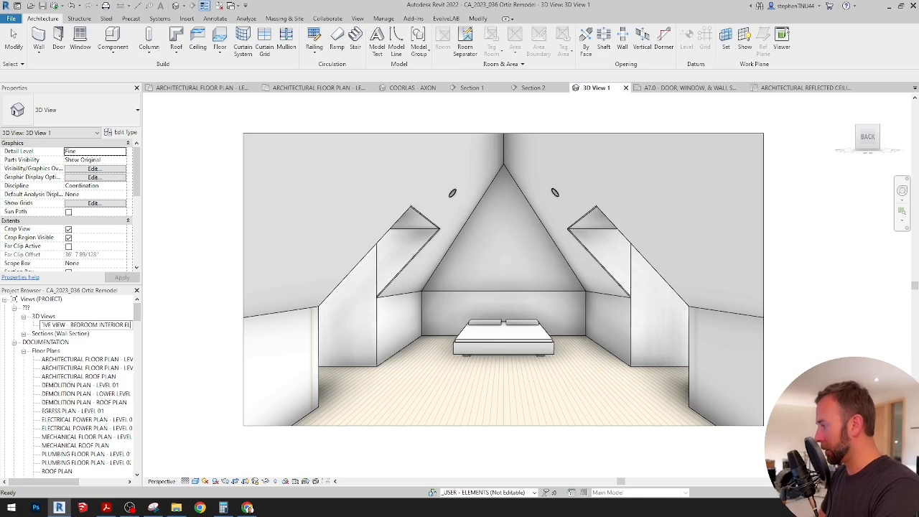
text(EVATION)
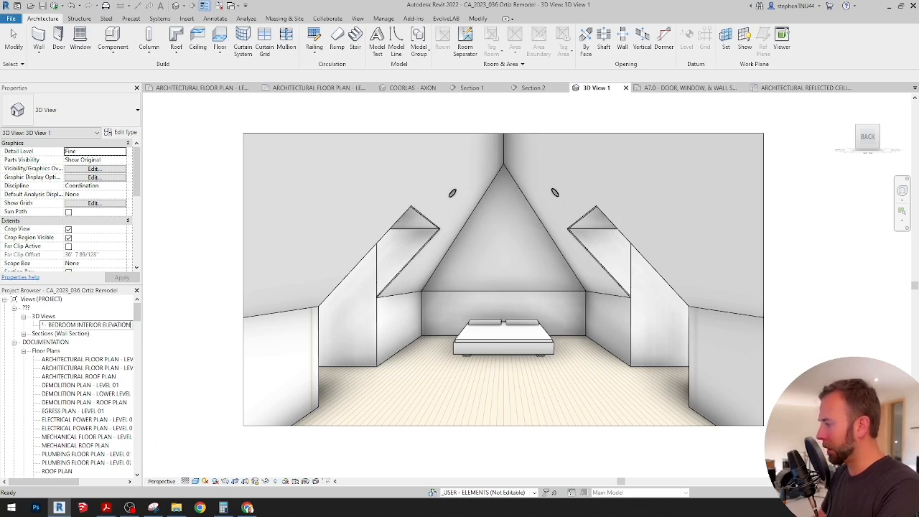
key(Return)
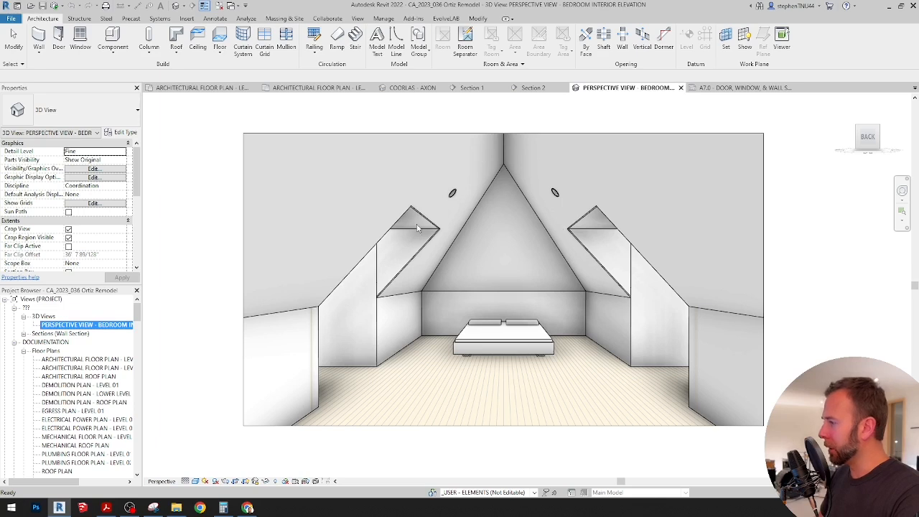
Examine the bedroom perspective camera's eye and target elevations, the roof levels in Section 1, and the perspective's view-lock options
click(463, 135)
scroll(98, 237, down, 5)
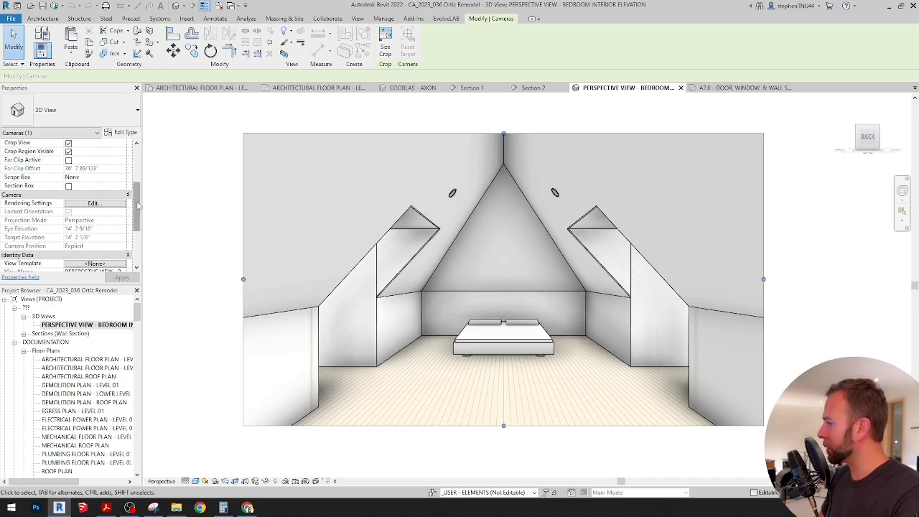
drag(139, 205, 139, 211)
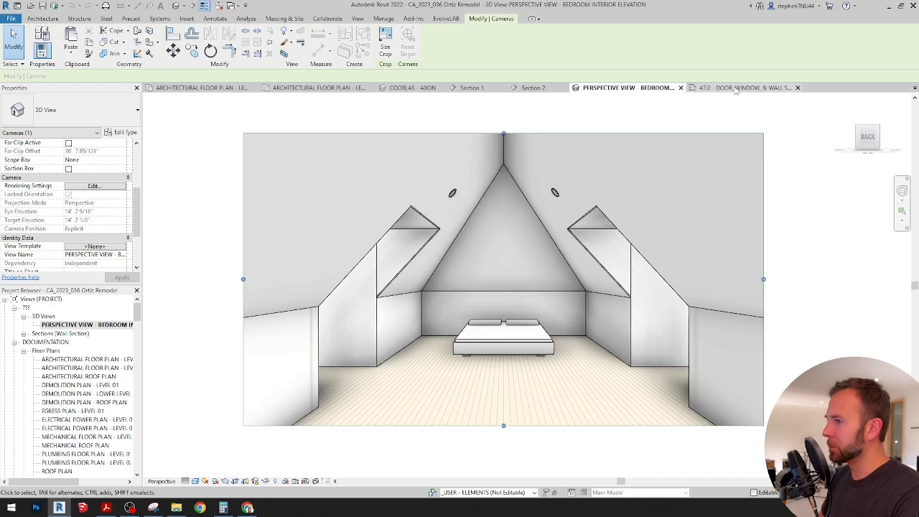
scroll(609, 246, down, 5)
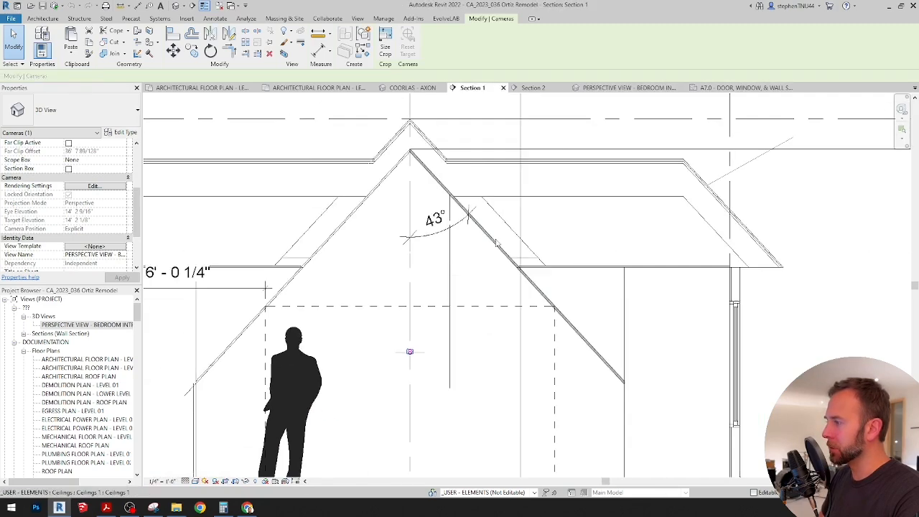
scroll(727, 352, up, 3)
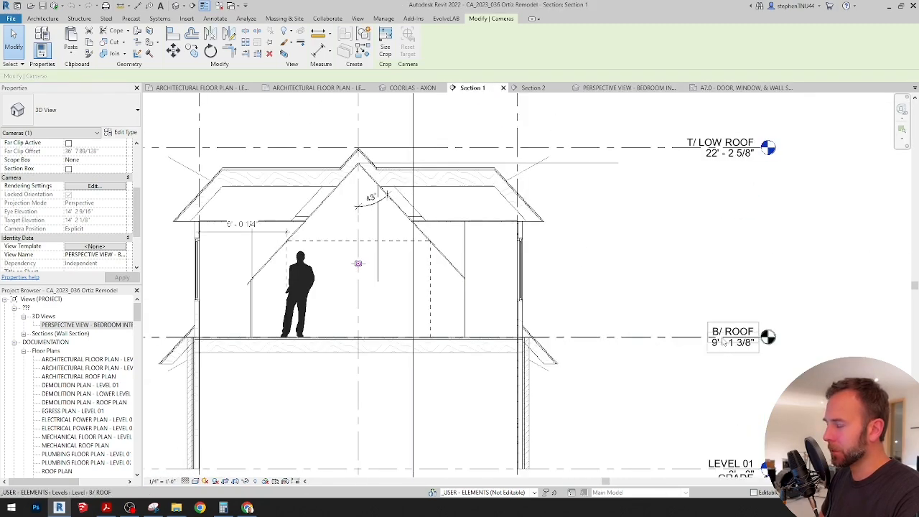
scroll(510, 343, up, 2)
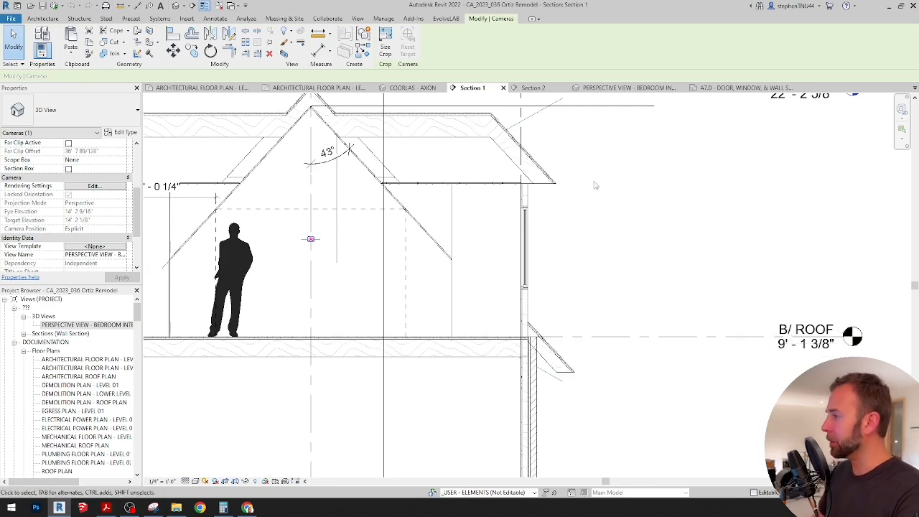
click(616, 89)
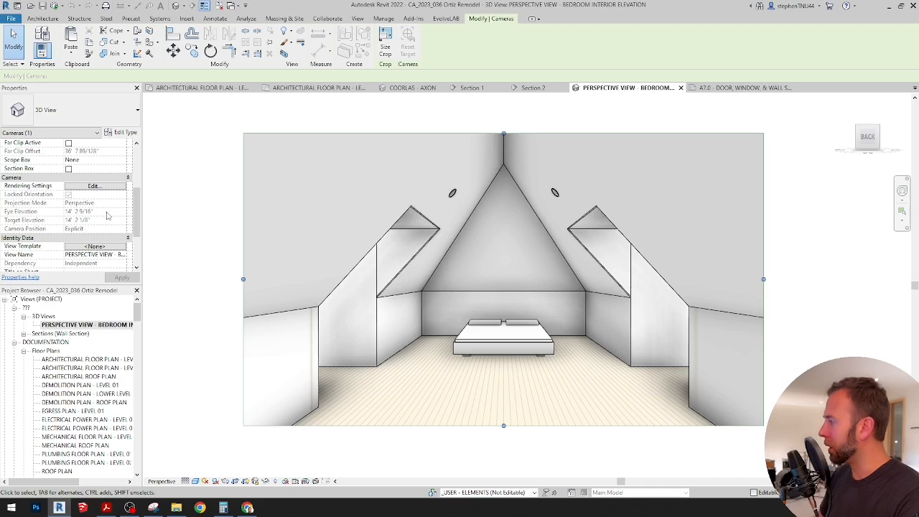
click(181, 166)
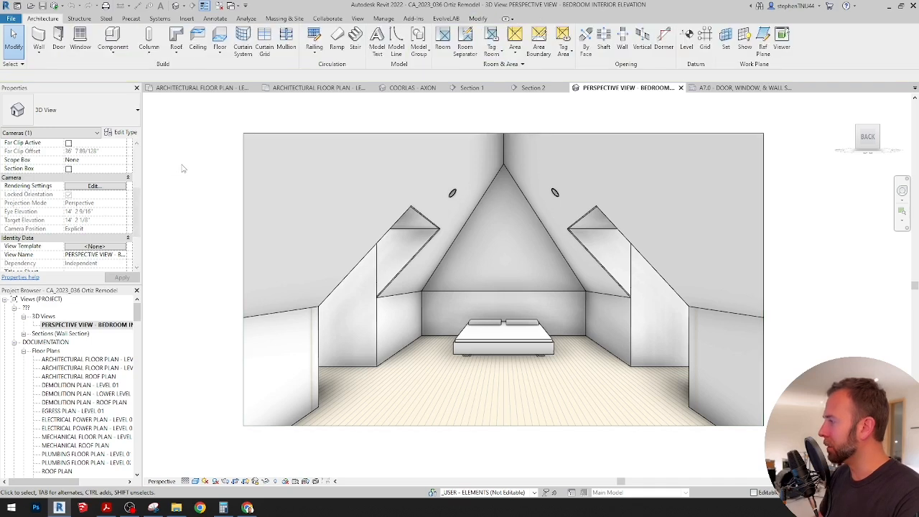
click(365, 135)
click(256, 481)
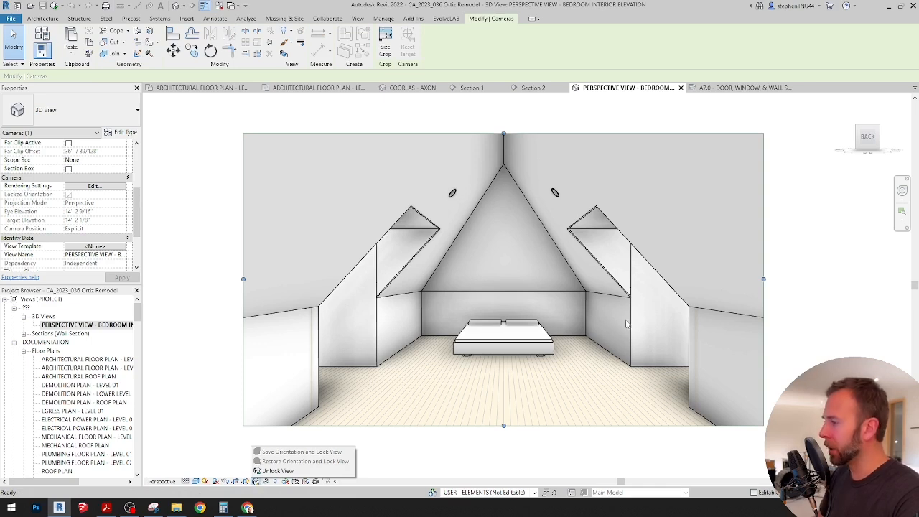
click(183, 186)
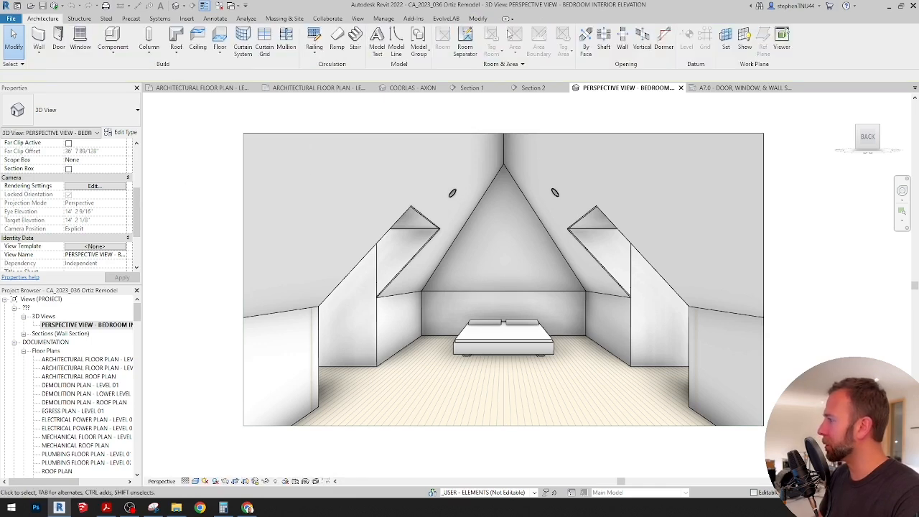
Set the rendering's lighting scheme to Interior: Sun and Artificial and its background style to Sky: Very Cloudy
click(358, 19)
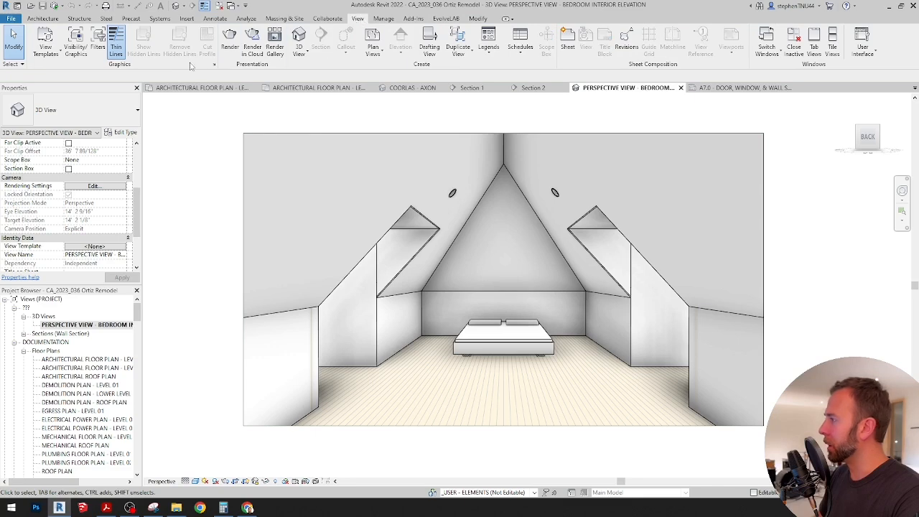
click(230, 43)
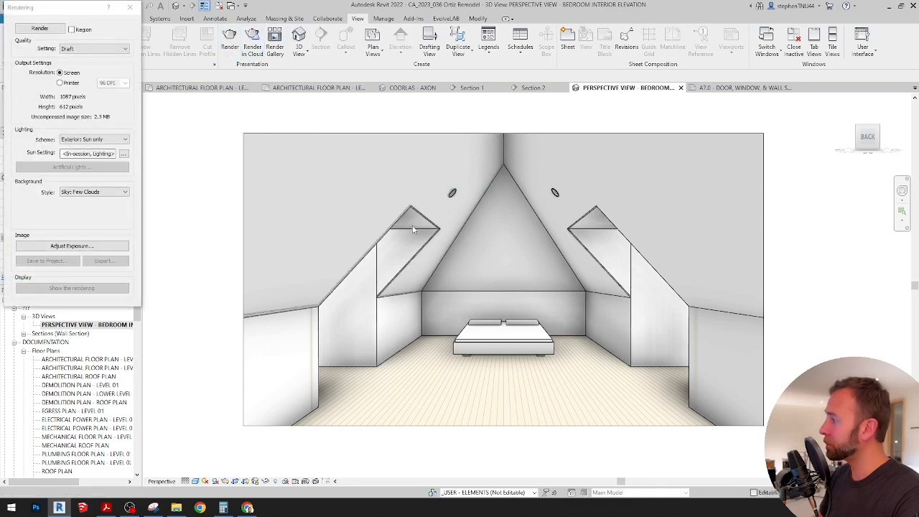
click(125, 139)
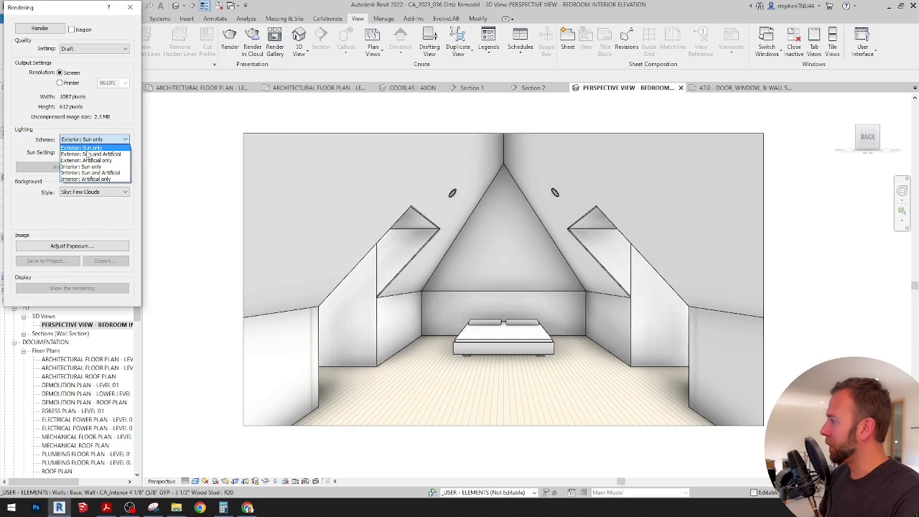
click(88, 173)
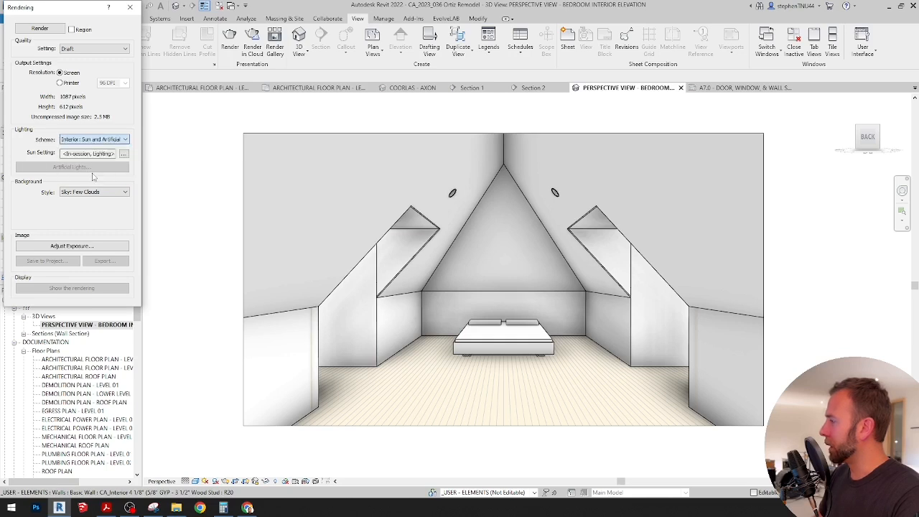
click(118, 193)
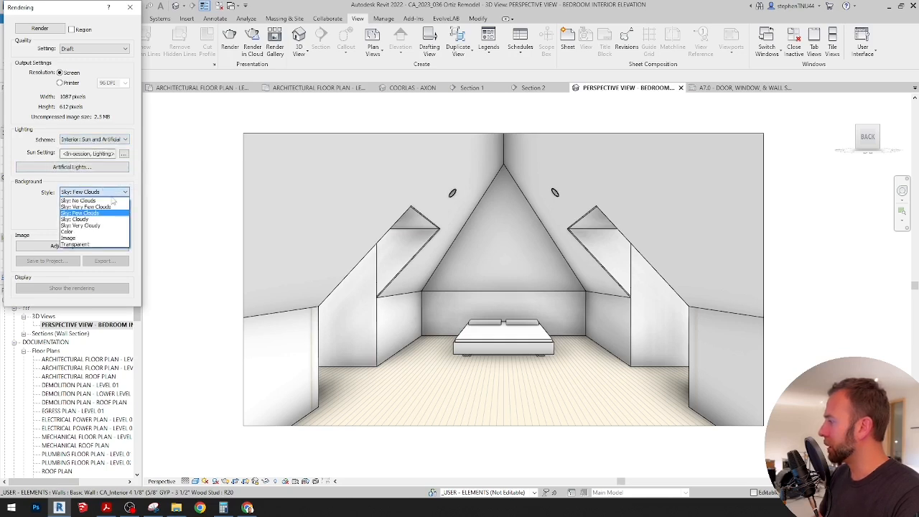
click(85, 226)
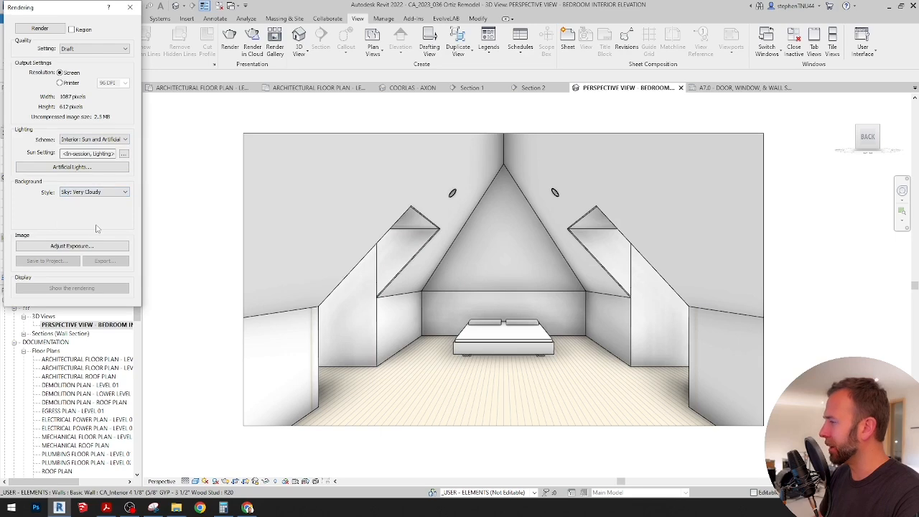
drag(66, 12, 120, 116)
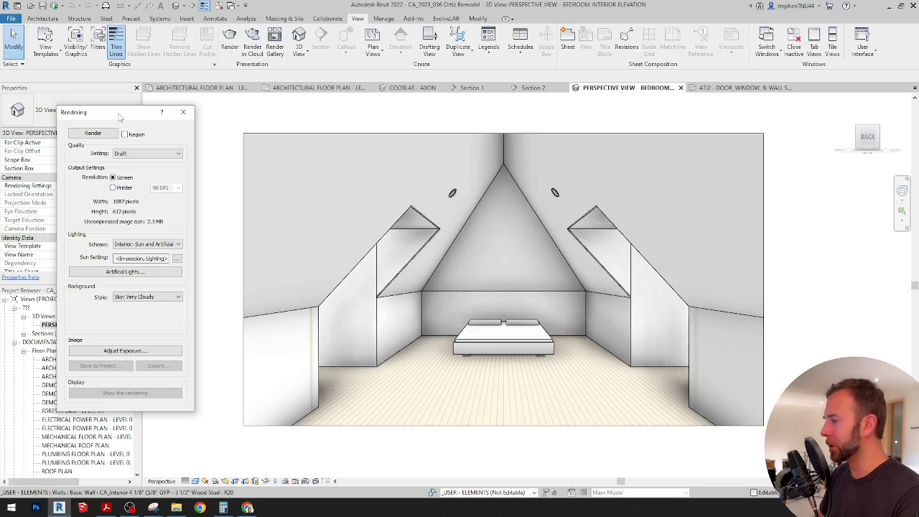
Set the rendering's sun to azimuth 70° and altitude 15°, with the ground plane at LEVEL 01
click(176, 258)
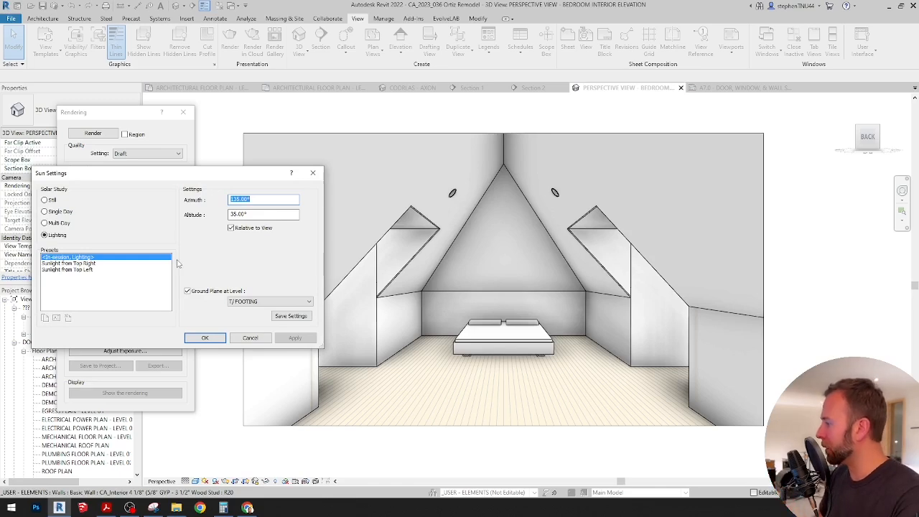
drag(204, 179, 294, 188)
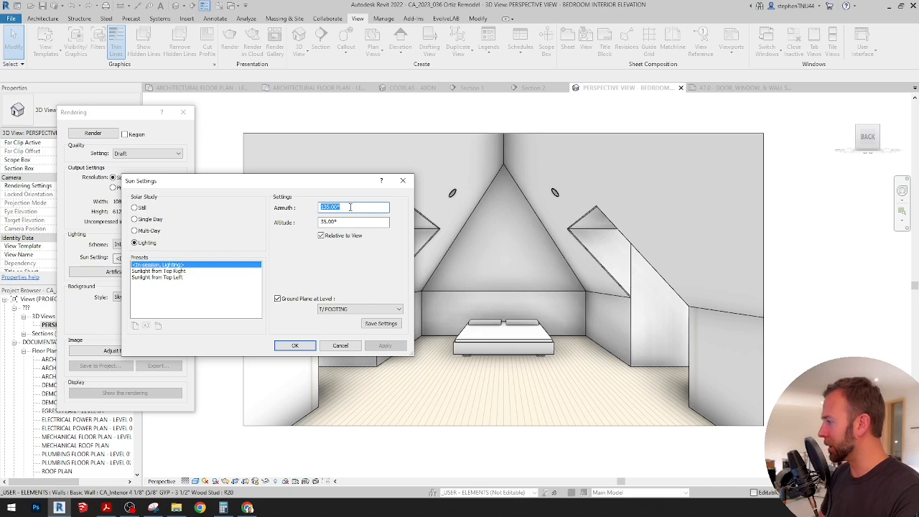
text(70)
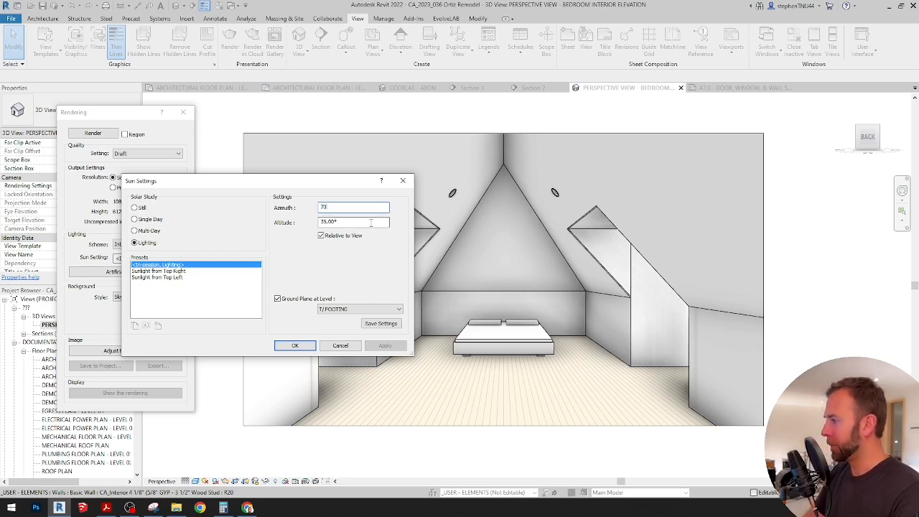
click(370, 223)
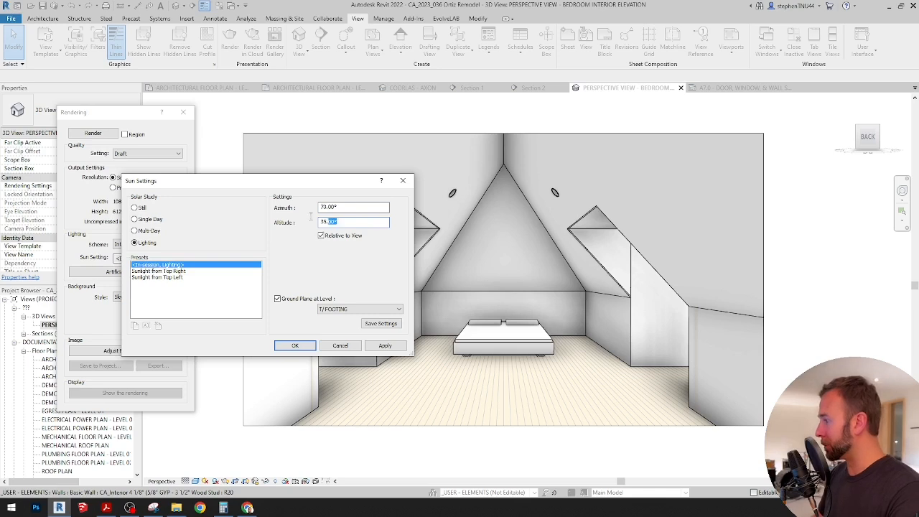
drag(311, 216, 290, 218)
text(1)
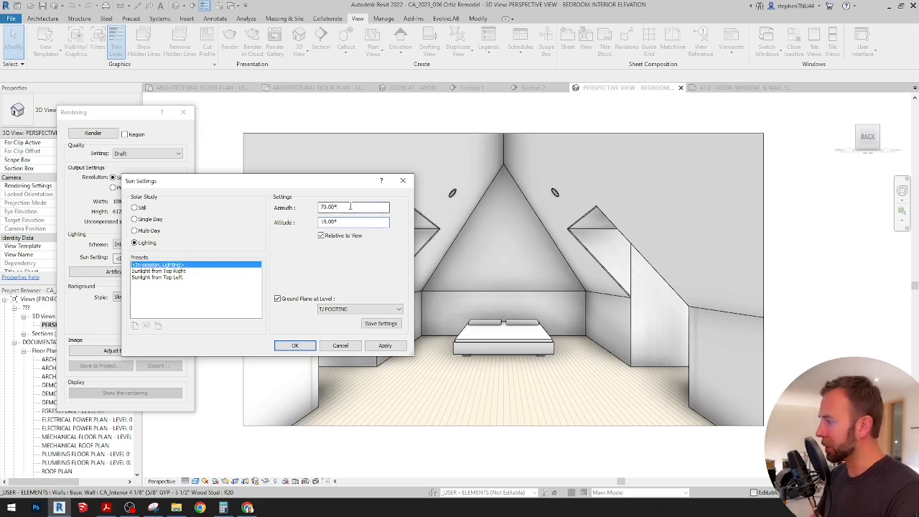
click(397, 308)
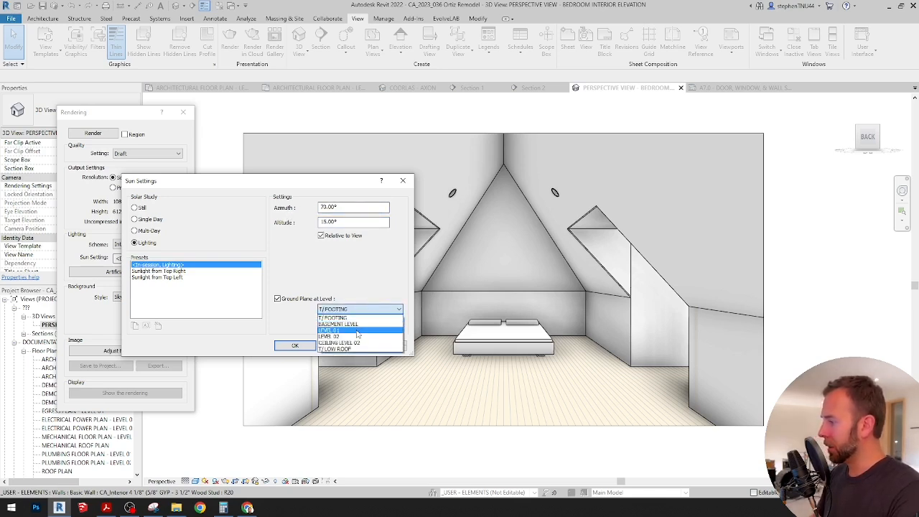
click(357, 330)
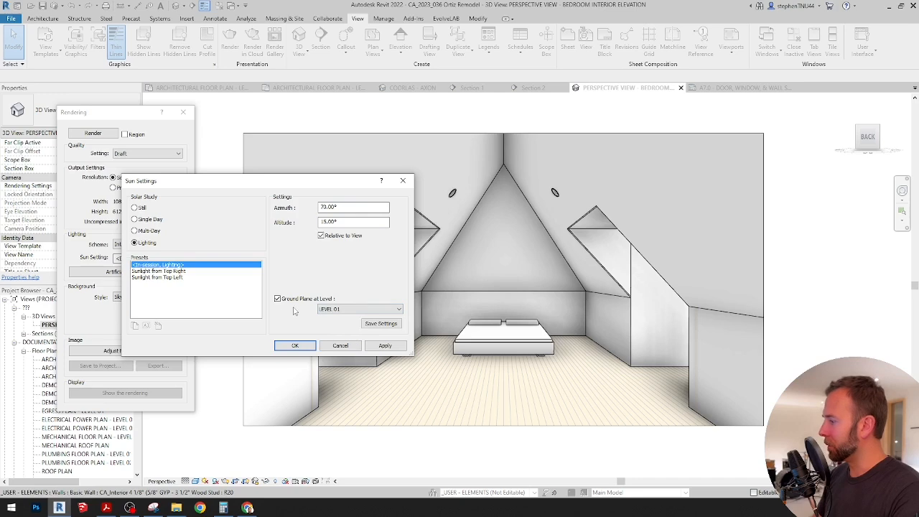
click(294, 346)
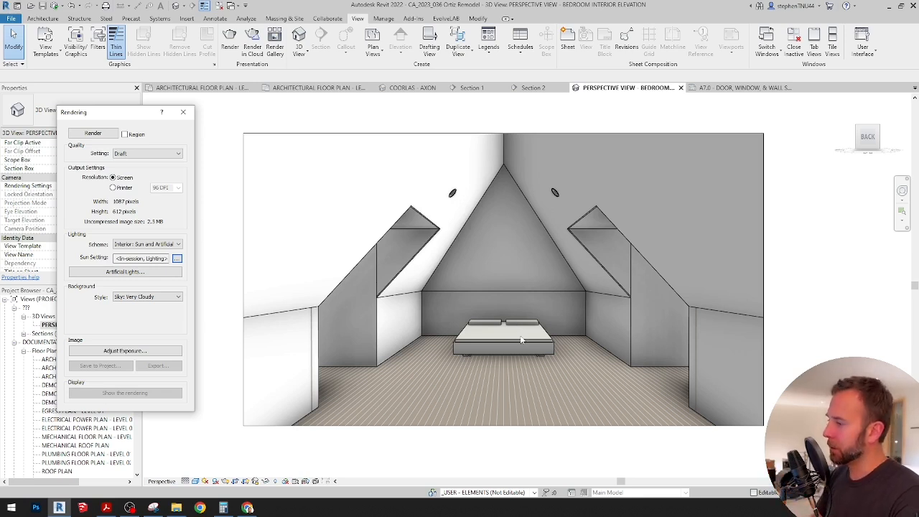
Start a cloud rendering of the bedroom perspective at Final quality with another image size, and close the local rendering settings
middle_drag(470, 324, 472, 333)
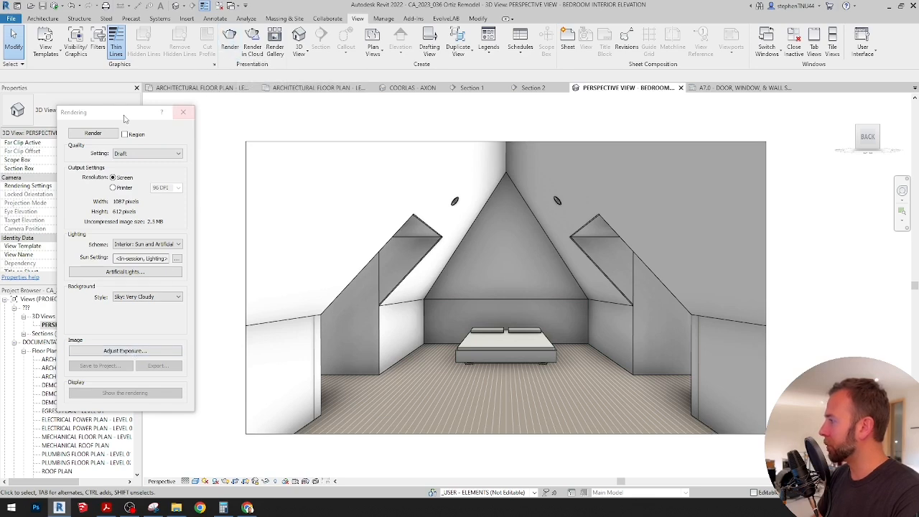
drag(176, 112, 155, 107)
click(249, 43)
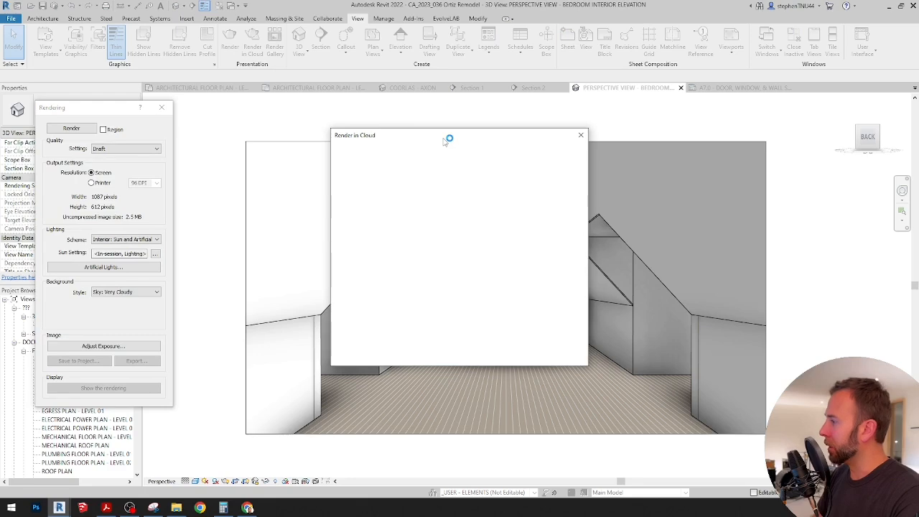
drag(446, 139, 370, 160)
click(374, 226)
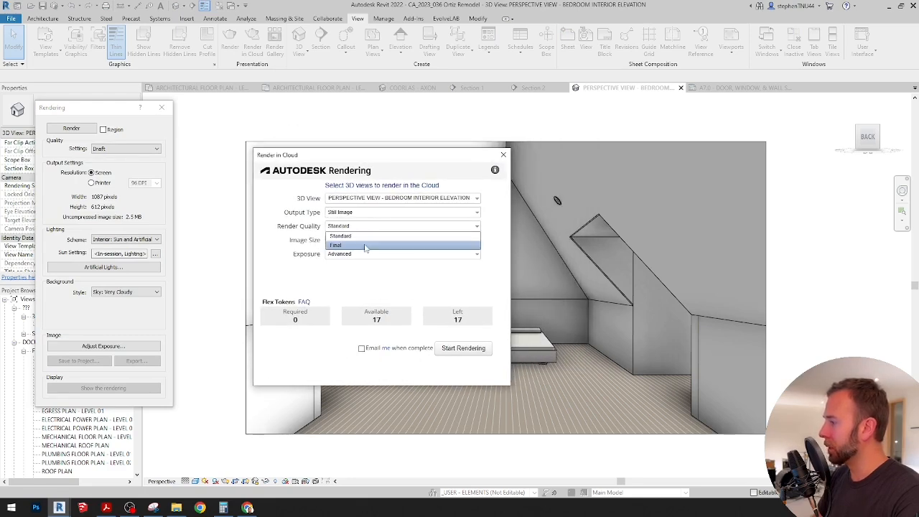
click(374, 246)
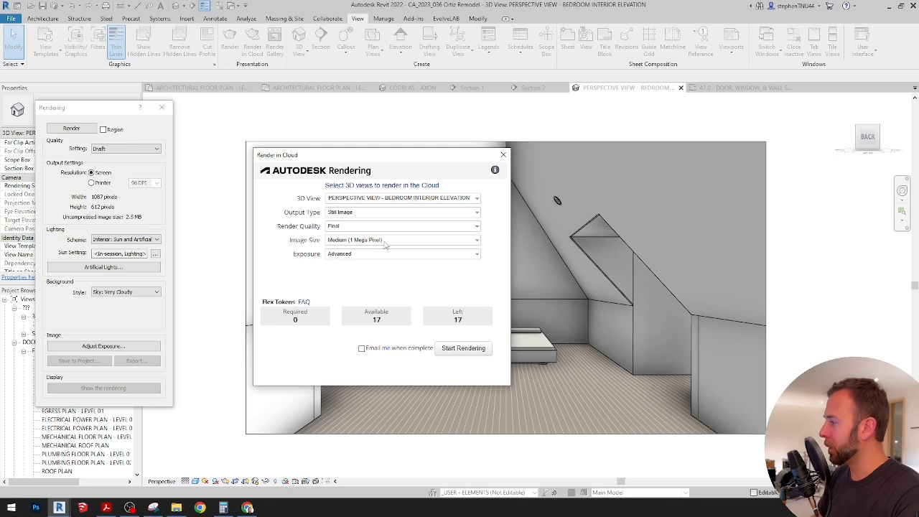
click(386, 242)
click(391, 266)
click(464, 349)
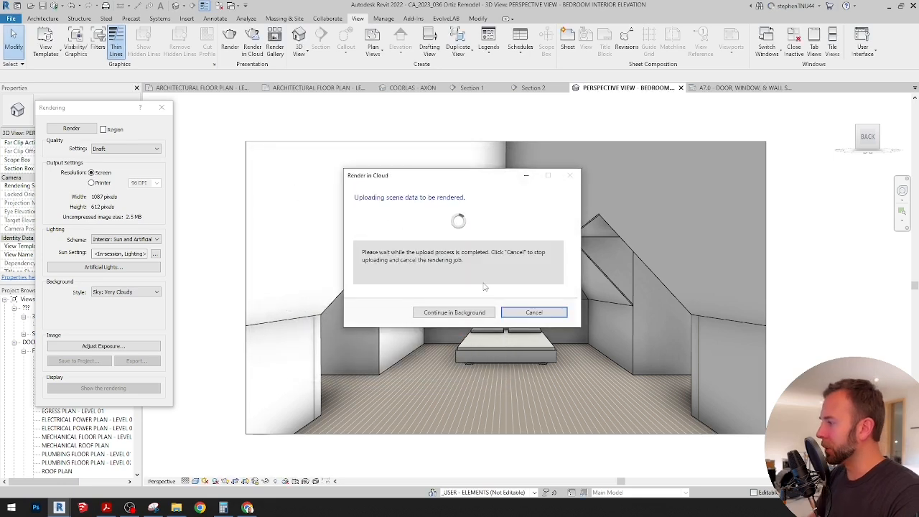
click(517, 310)
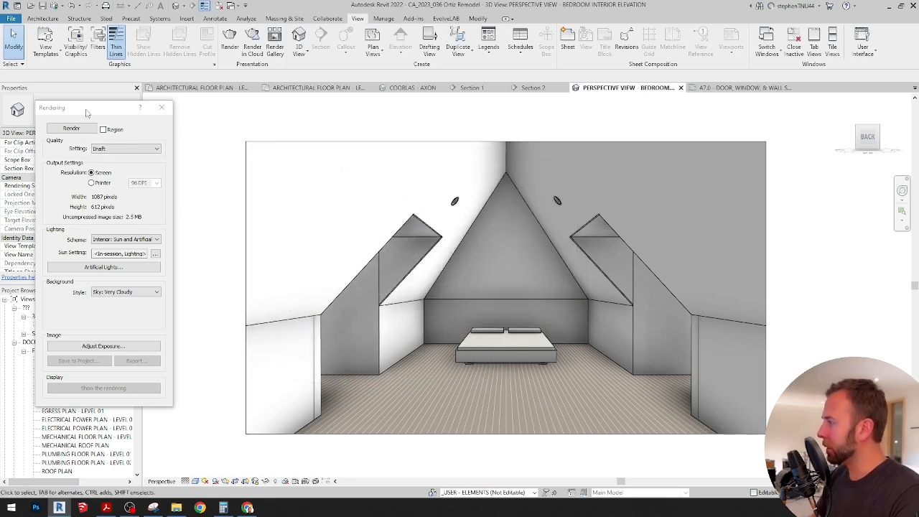
drag(86, 110, 86, 112)
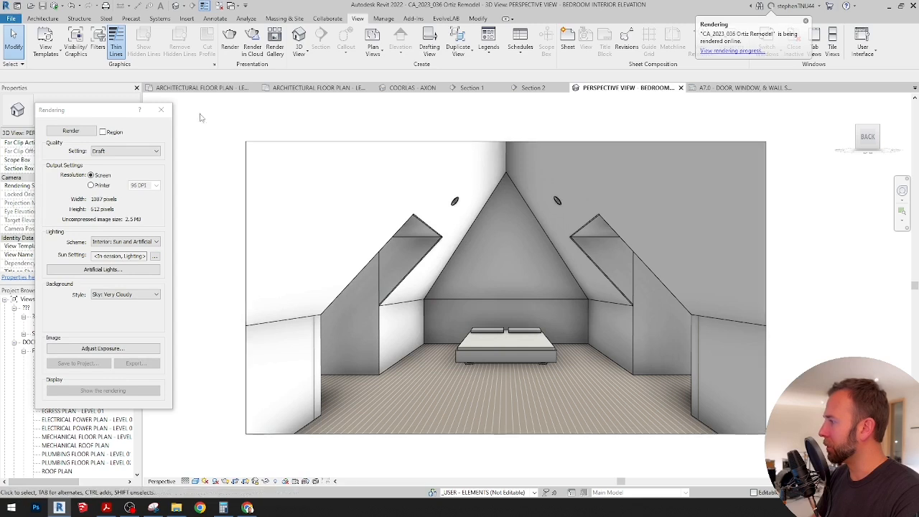
click(161, 110)
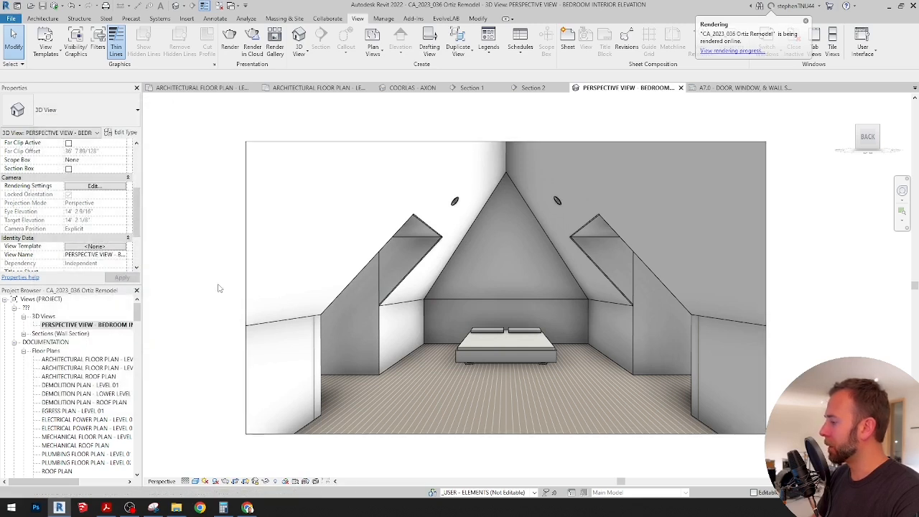
Duplicate the bedroom interior perspective view with detailing
right_click(108, 325)
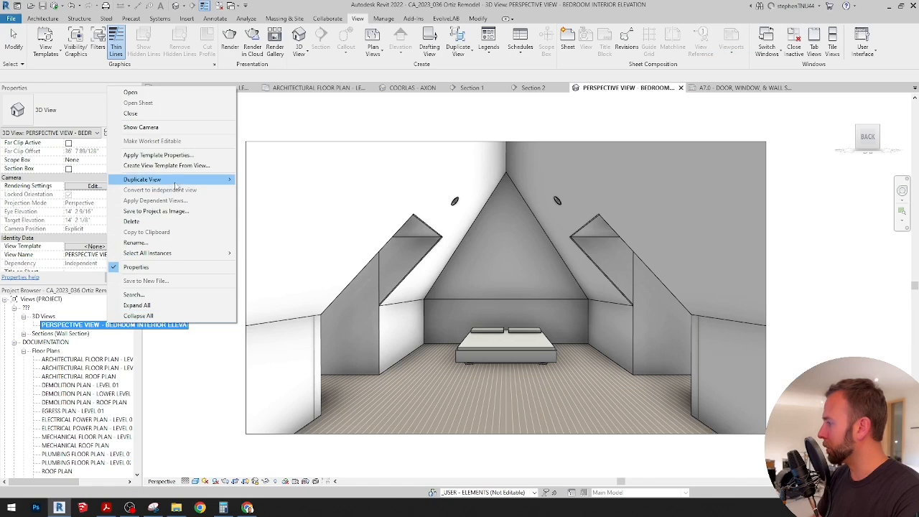
mouse_move(174, 183)
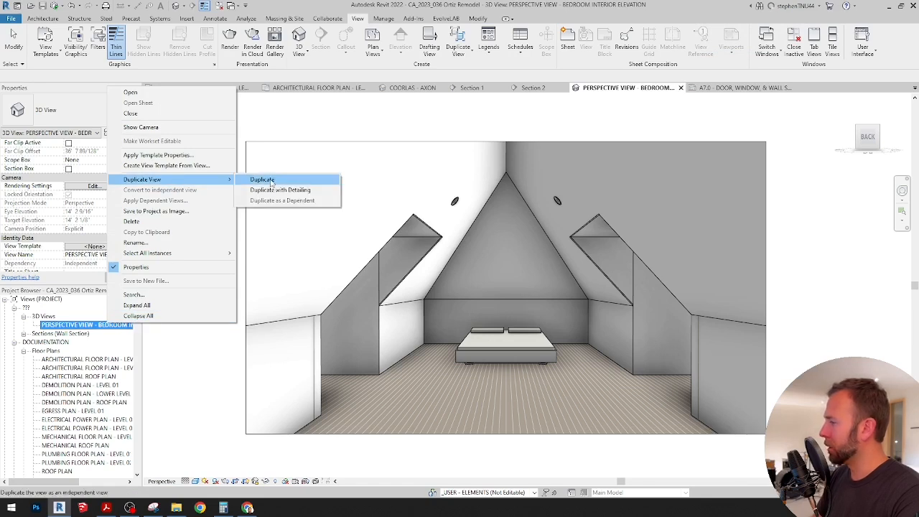
click(276, 190)
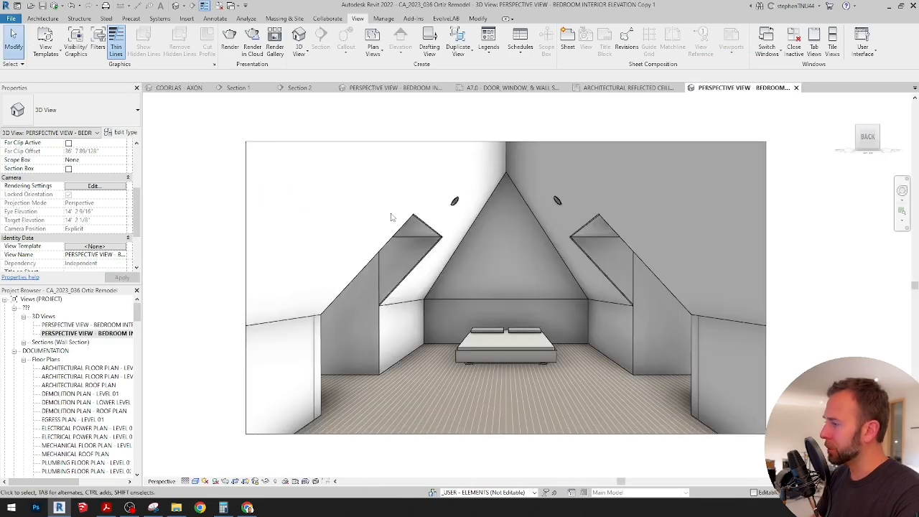
Unlock the duplicated bedroom perspective and close the A7.0 sheet, Section 2 and Level 01 architectural floor plan views
click(256, 481)
click(273, 472)
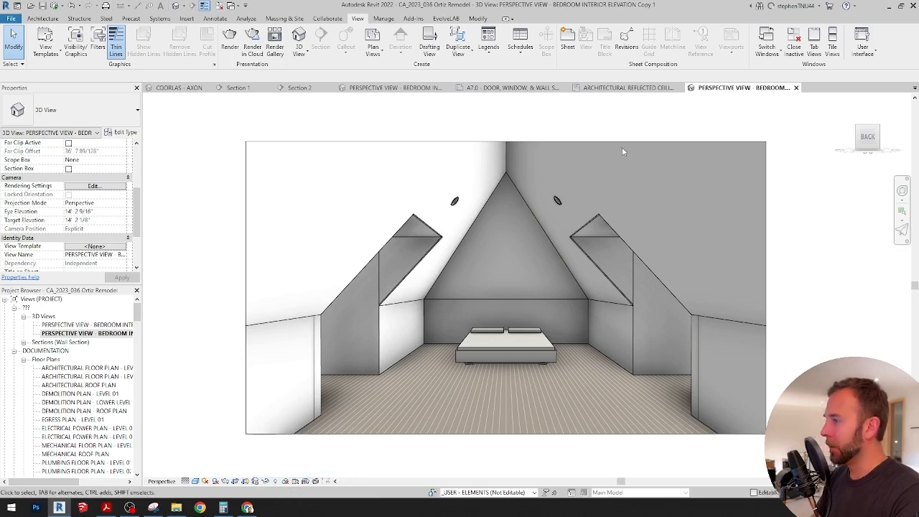
click(602, 141)
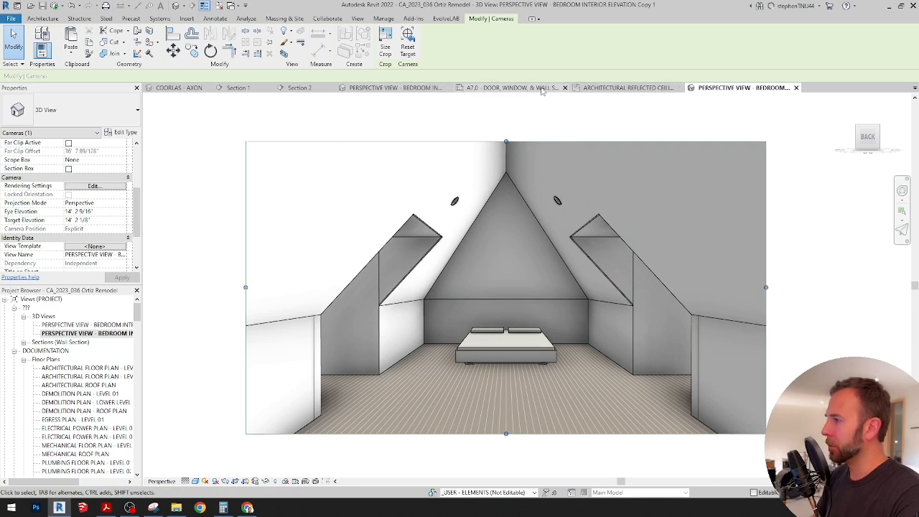
click(564, 88)
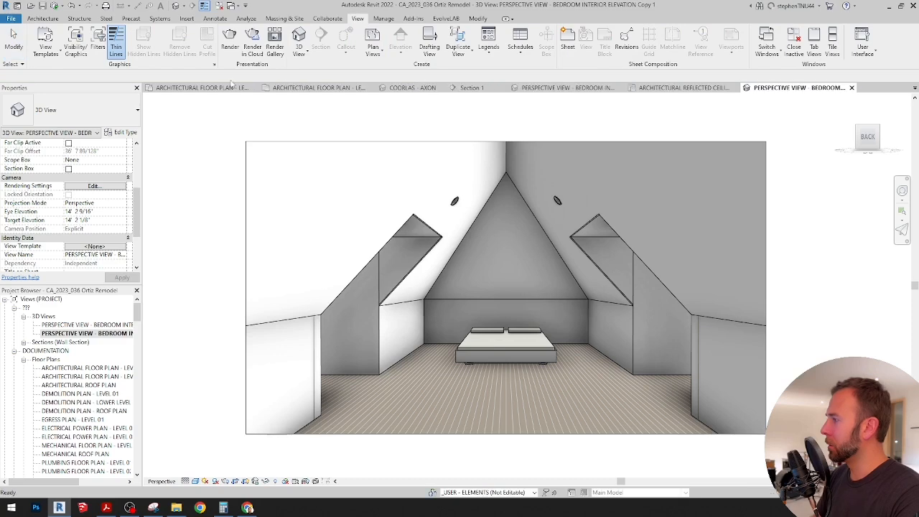
click(447, 88)
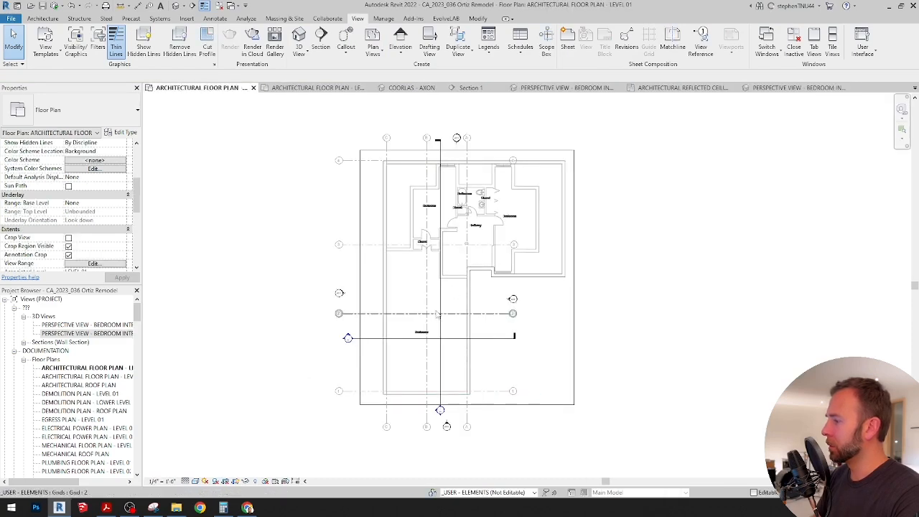
click(253, 88)
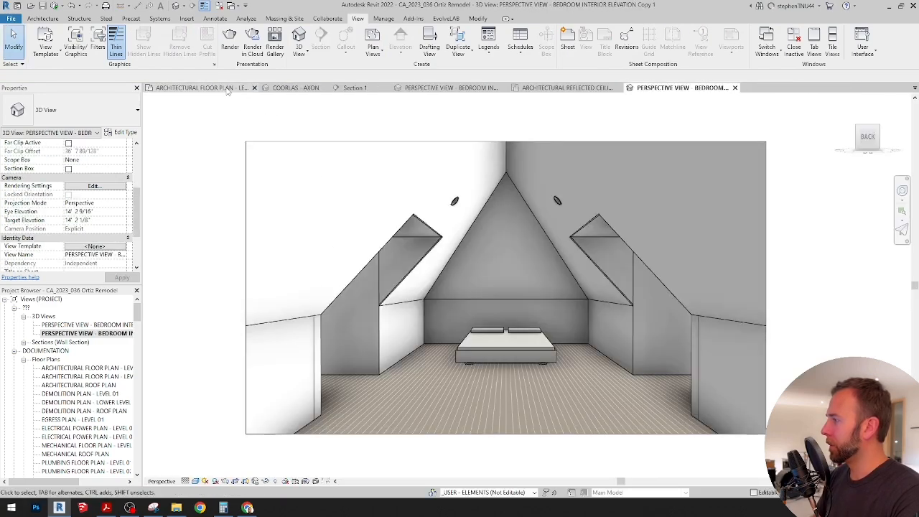
In the Level 02 floor plan, move the duplicated view's camera to the bed's corner and aim its target toward the far end of the room
click(275, 143)
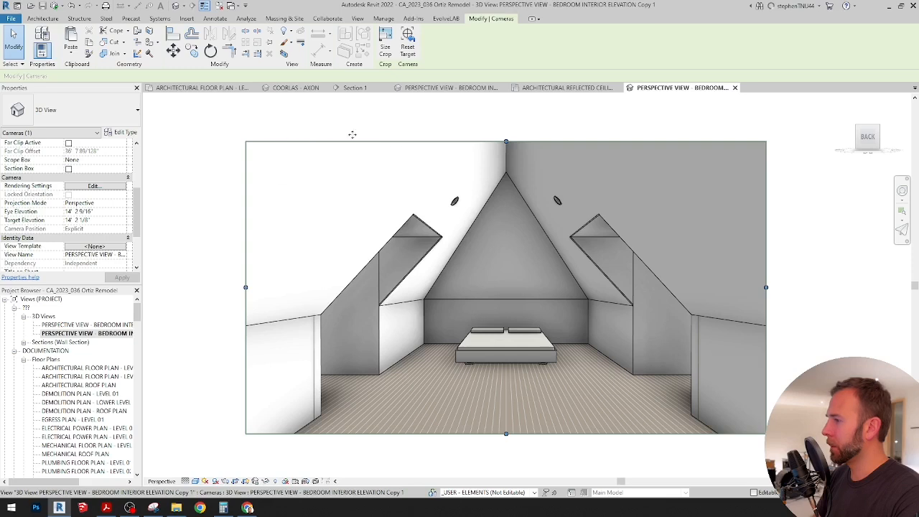
key(ctrl+Tab)
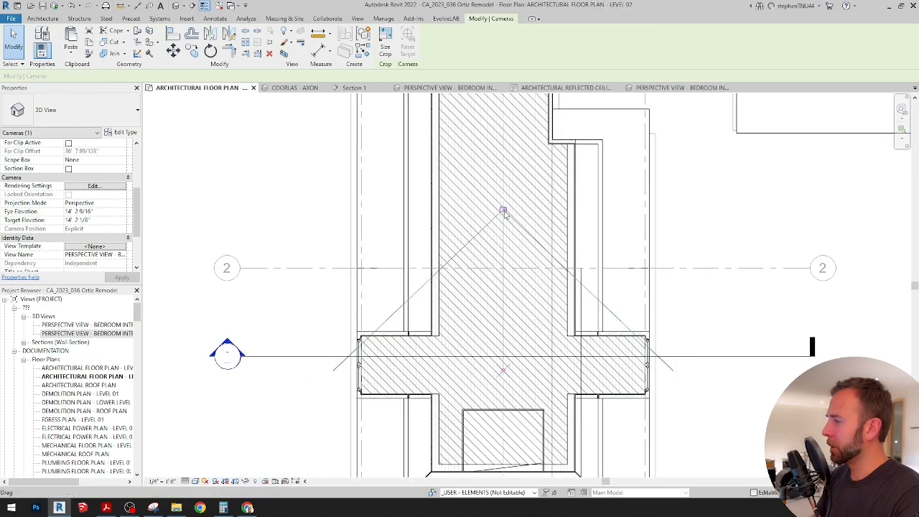
drag(503, 212, 464, 430)
drag(504, 371, 547, 151)
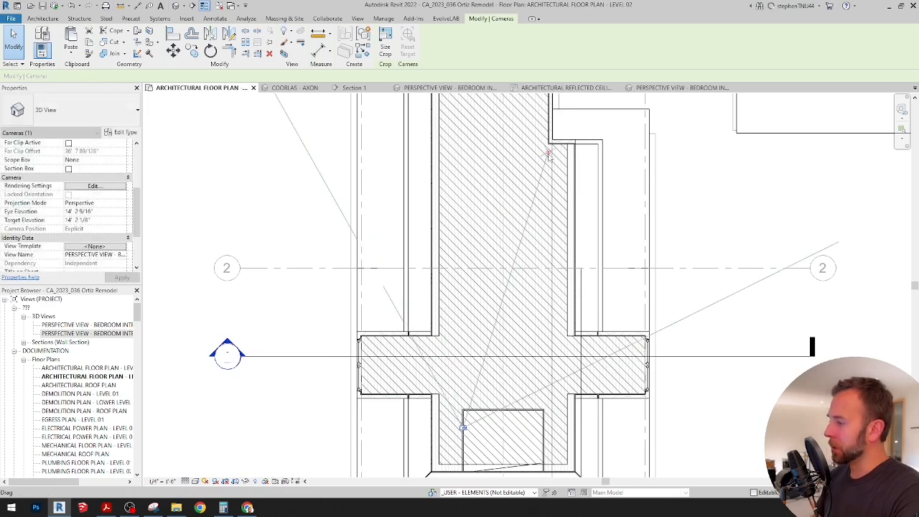
Turn the duplicated perspective's camera with the SteeringWheels Look tool toward the dormer window
click(666, 87)
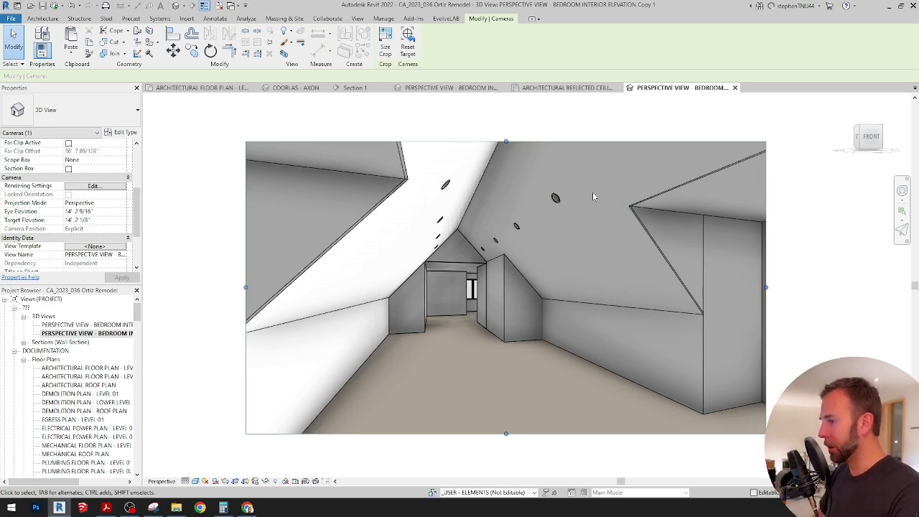
key(shift+w)
drag(514, 285, 615, 290)
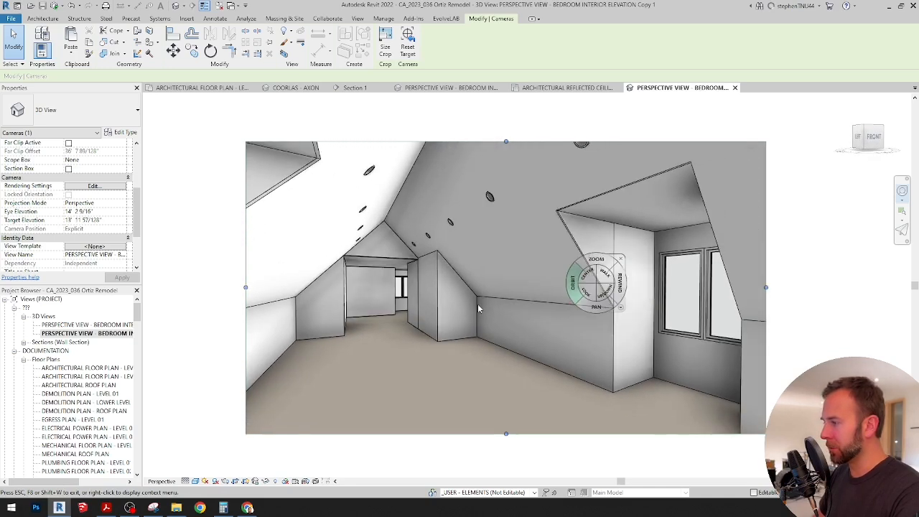
drag(466, 310, 591, 199)
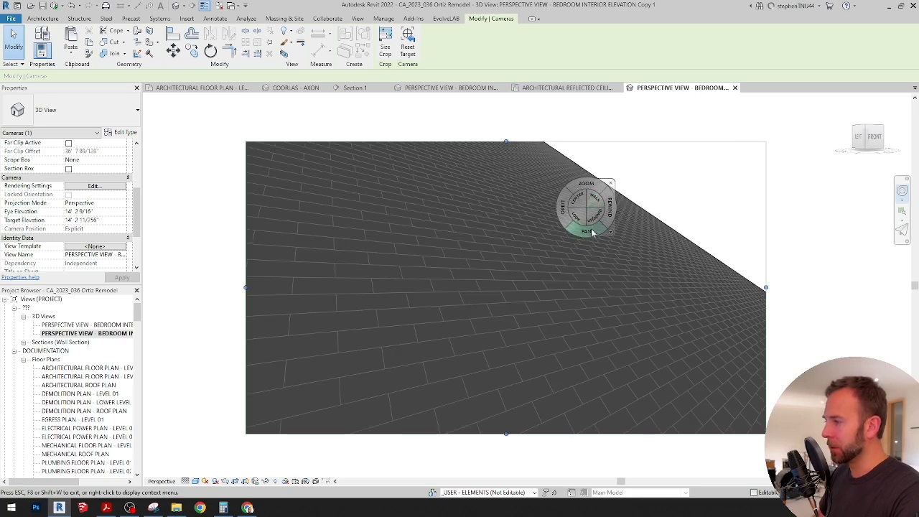
drag(609, 221, 611, 220)
drag(587, 231, 571, 231)
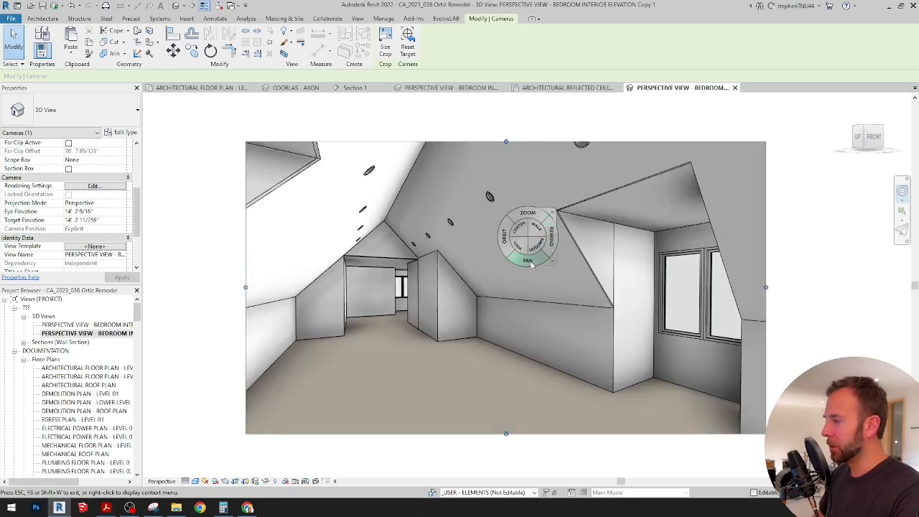
Pull the camera back and adjust its height and viewing direction to frame the bed's corner, both dormers and the far end of the room
drag(479, 284, 534, 430)
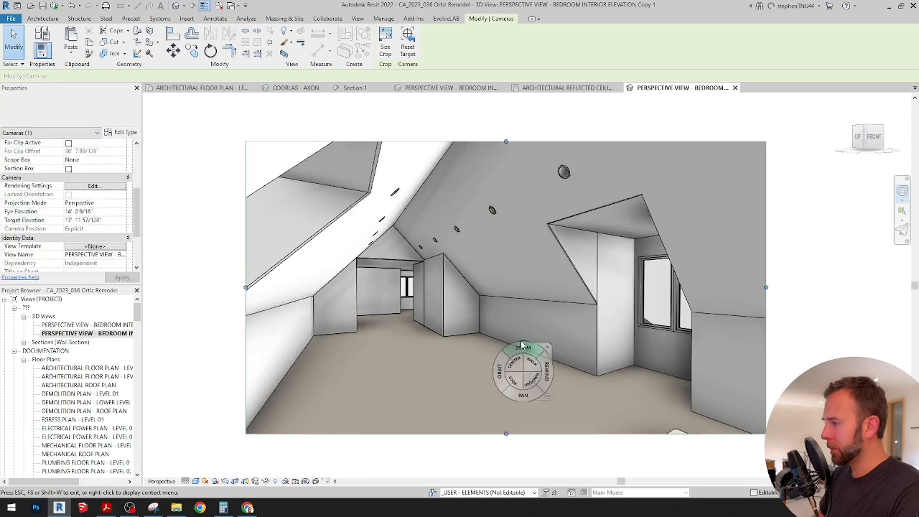
drag(524, 393, 515, 439)
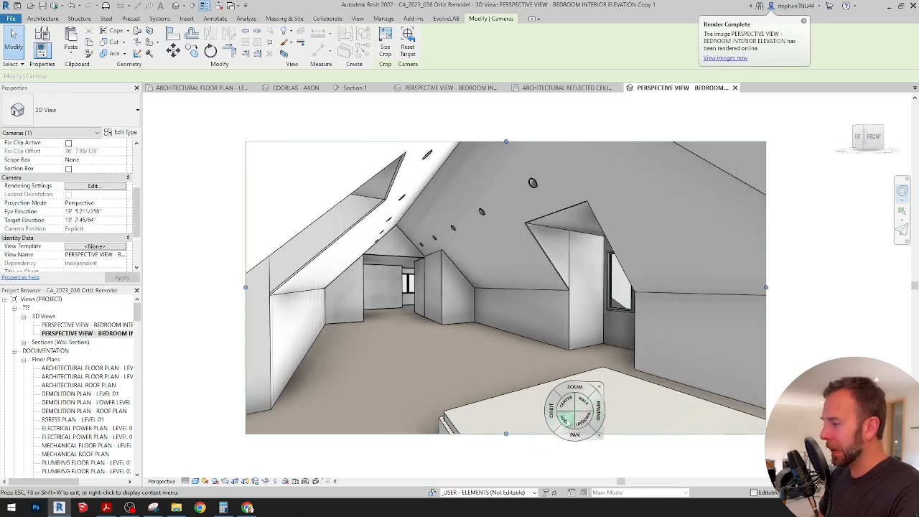
mouse_move(565, 422)
mouse_down()
mouse_move(561, 440)
mouse_move(526, 419)
mouse_move(502, 428)
mouse_move(554, 424)
mouse_up()
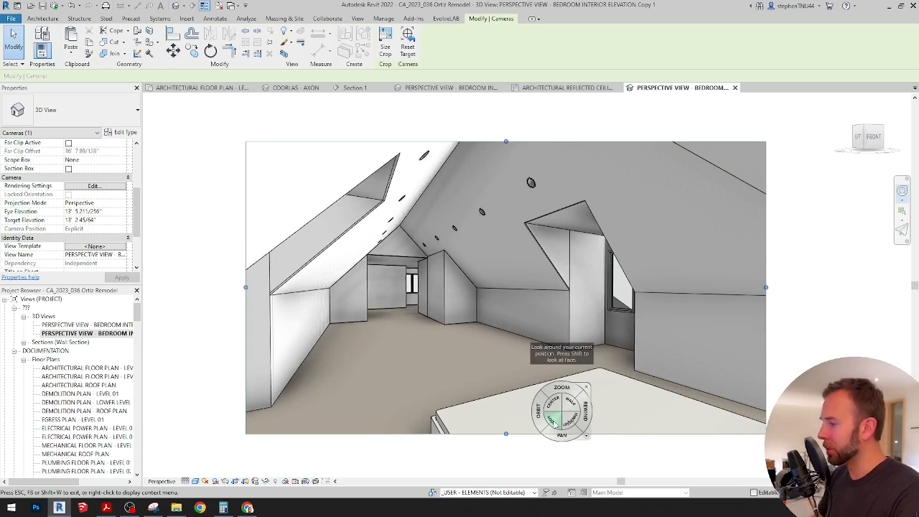
mouse_move(539, 420)
mouse_down()
mouse_move(549, 400)
mouse_move(529, 405)
mouse_move(527, 388)
mouse_up()
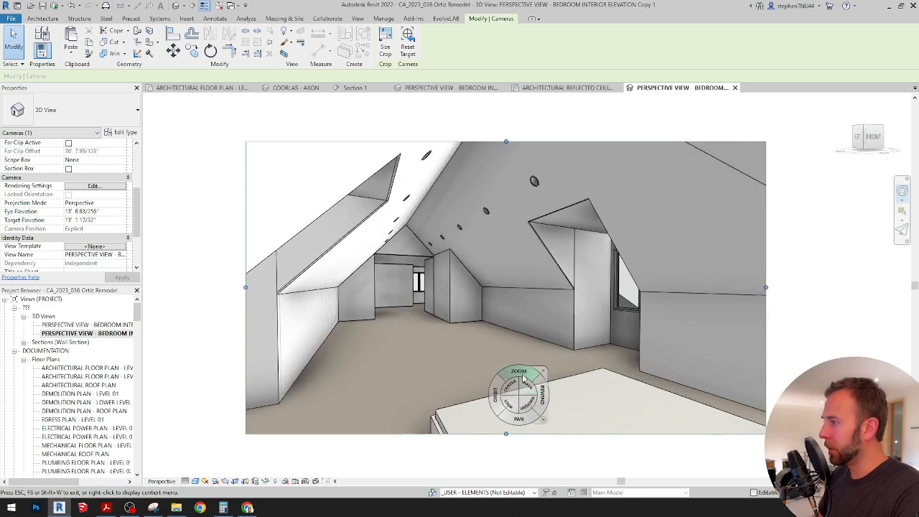
key(Escape)
key(Escape)
Check the duplicated view's camera position behind the bed in the Level 02 floor plan, and return to the perspective
click(449, 142)
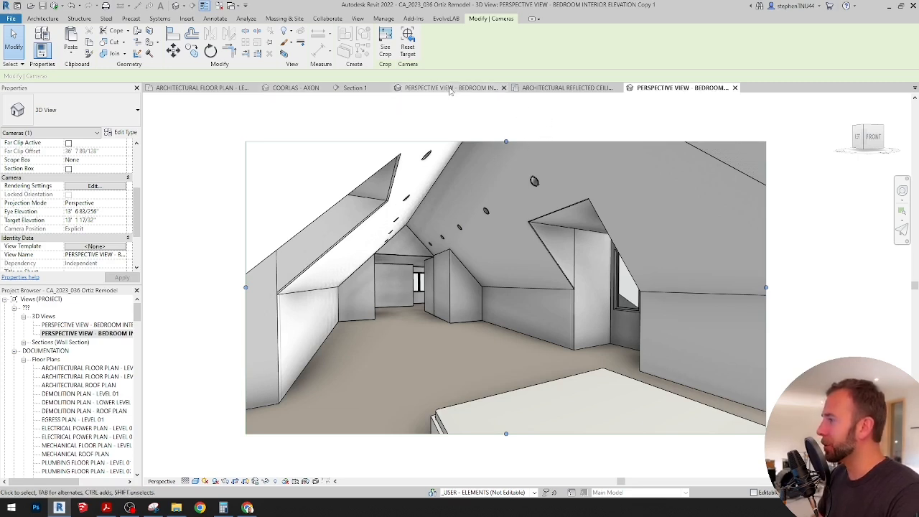
click(190, 88)
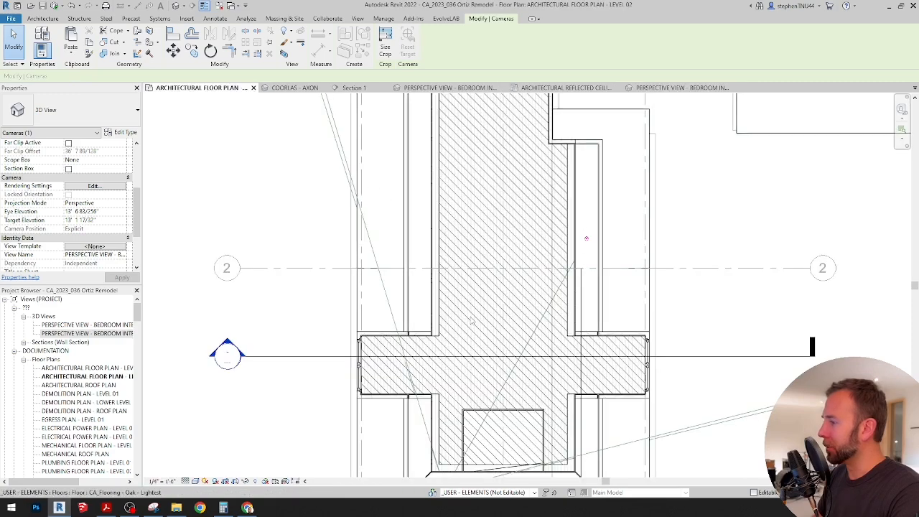
scroll(489, 320, up, 4)
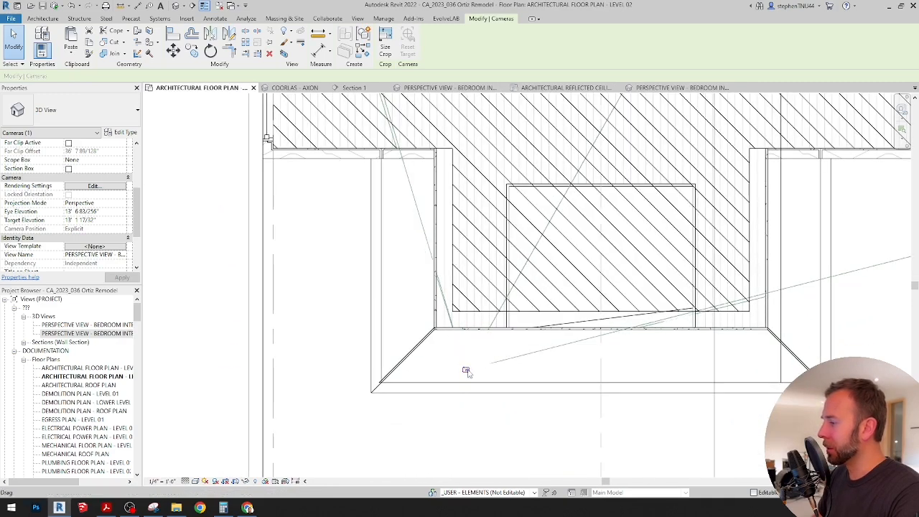
click(675, 87)
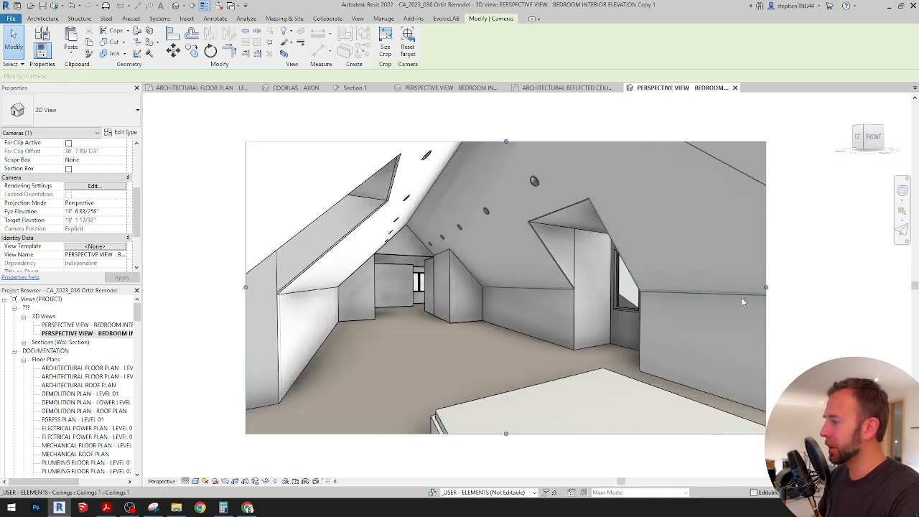
Set the camera's eye and target elevations to 13' 0", and save the orientation and lock the view
click(111, 211)
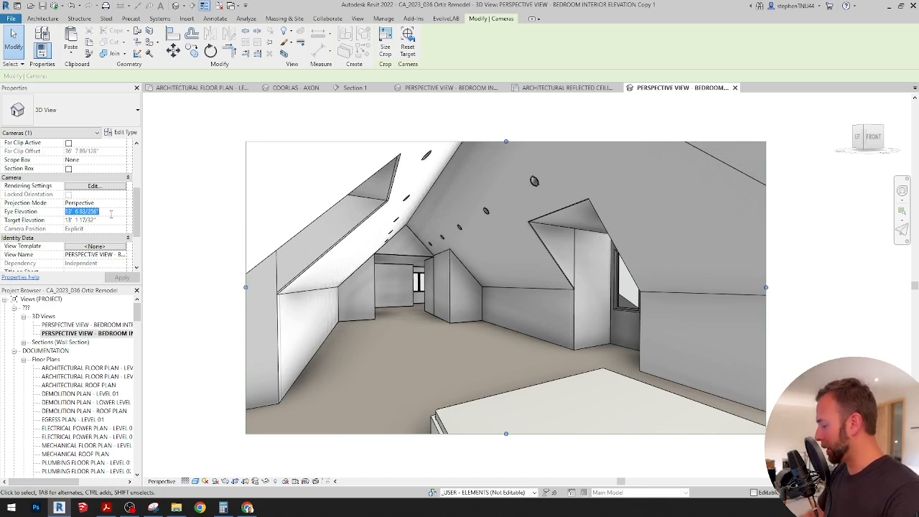
text(13)
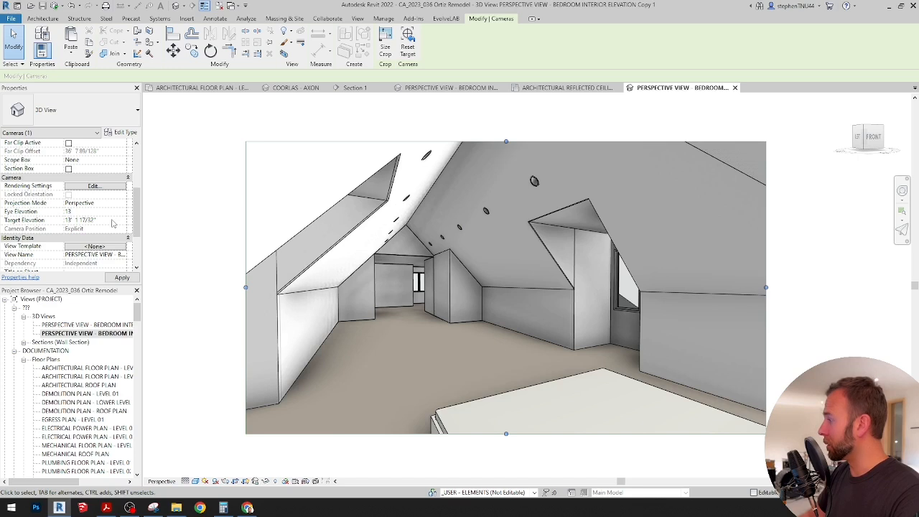
key(Tab)
text(1)
key(Return)
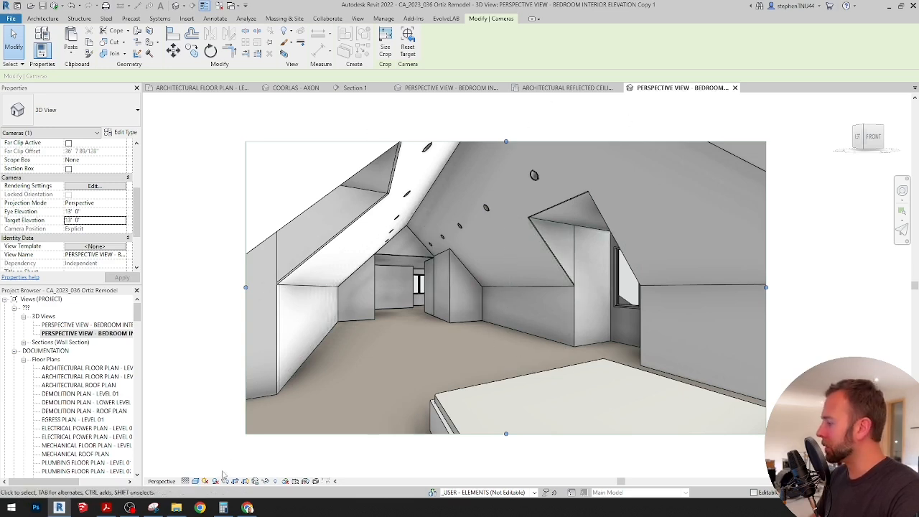
click(264, 481)
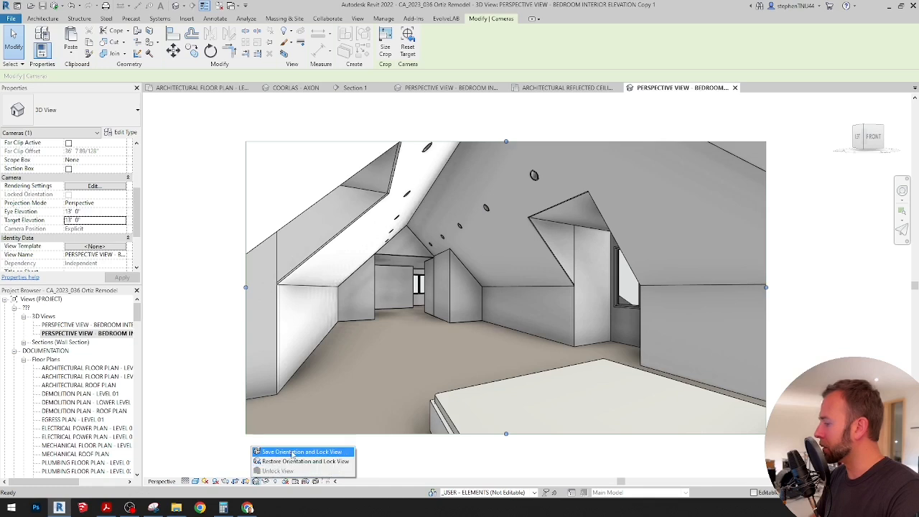
click(293, 452)
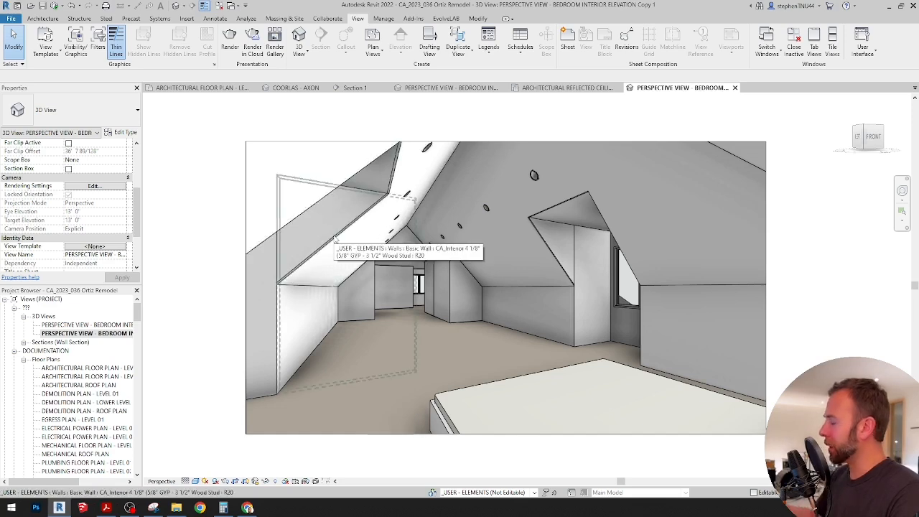
Open the sun settings for rendering the duplicated perspective view
click(230, 44)
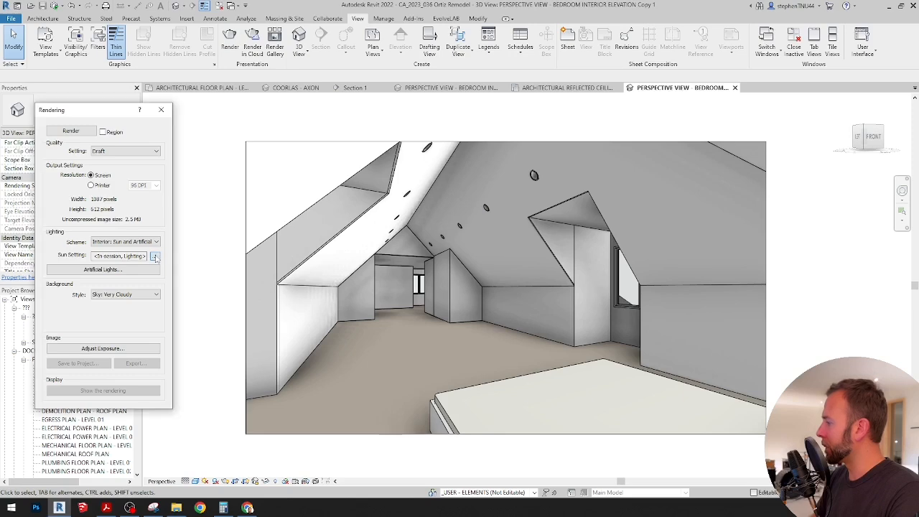
click(155, 257)
drag(230, 202, 143, 136)
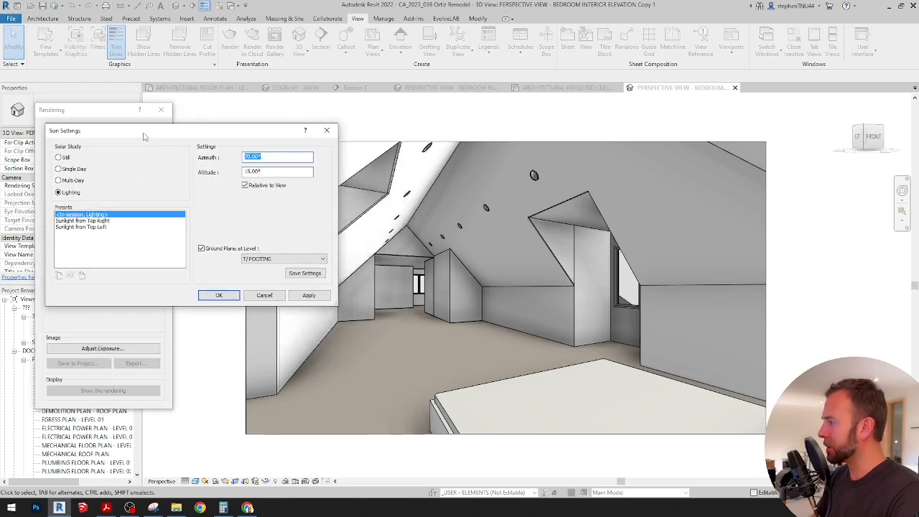
Set the lighting sun's azimuth to 240° and its ground plane to LEVEL 01, and close the sun and rendering settings
click(267, 159)
drag(272, 158, 220, 162)
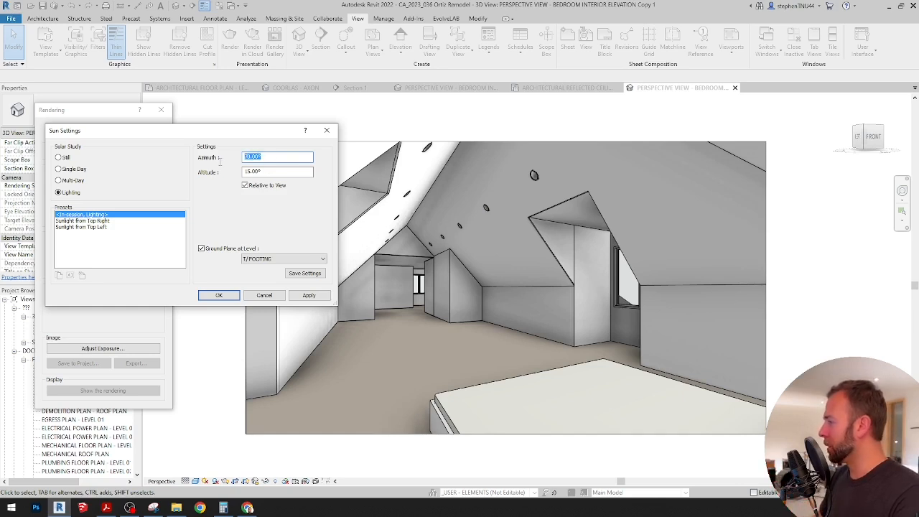
text(24)
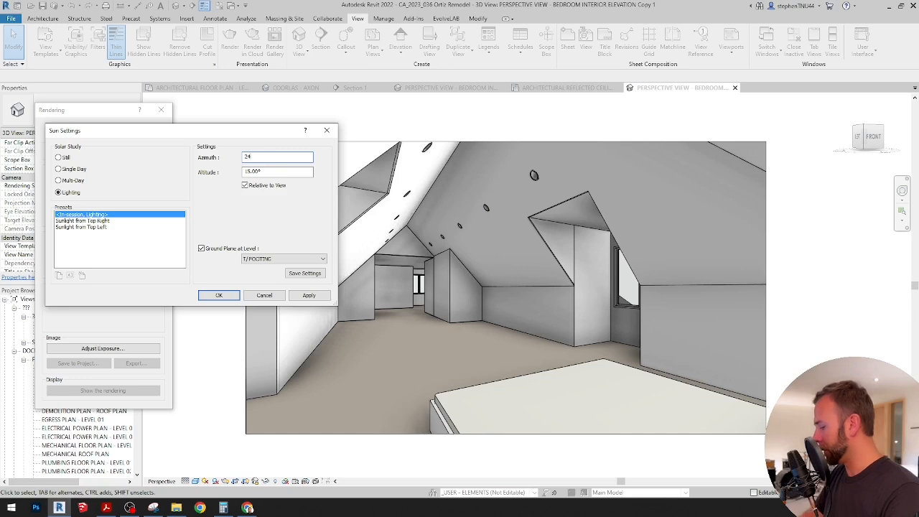
text(0)
key(Tab)
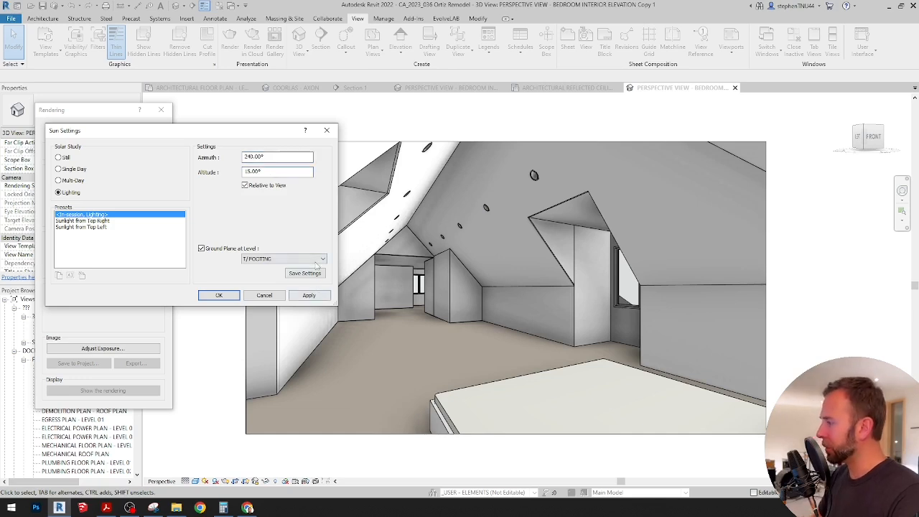
click(316, 260)
click(296, 280)
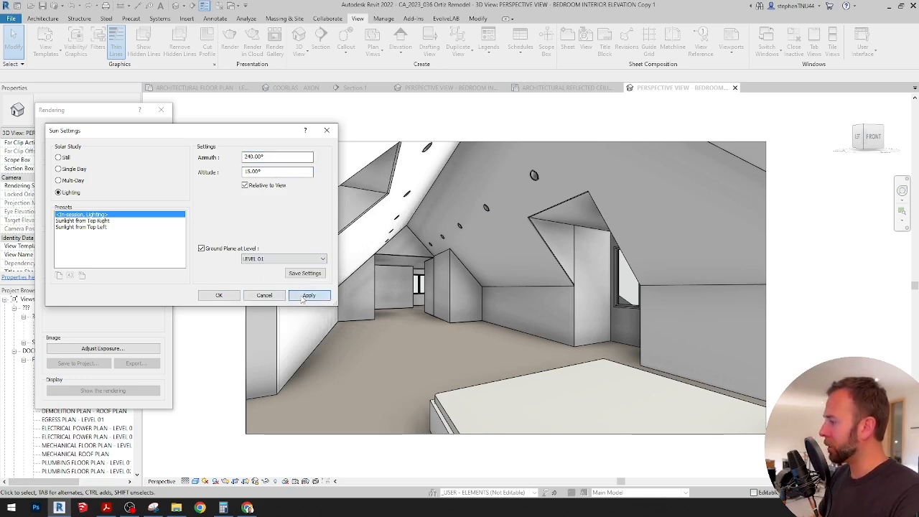
click(221, 296)
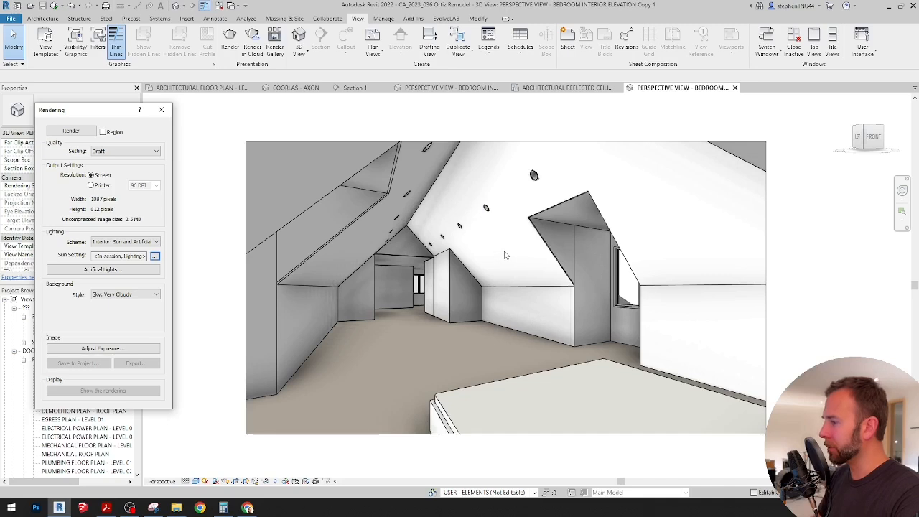
click(163, 110)
Rename the copied bedroom perspective view to "PERSPECTIVE VIEW - FROM BED" and save the project
click(118, 333)
right_click(117, 332)
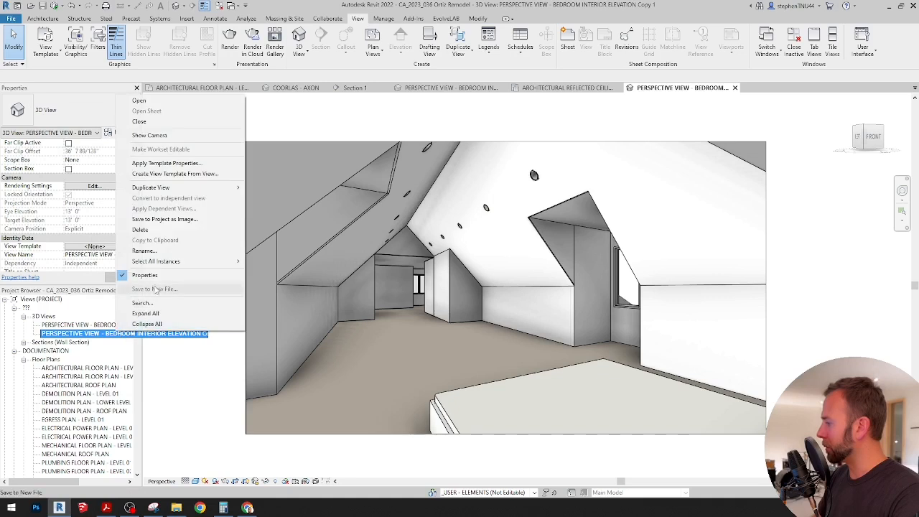
click(165, 251)
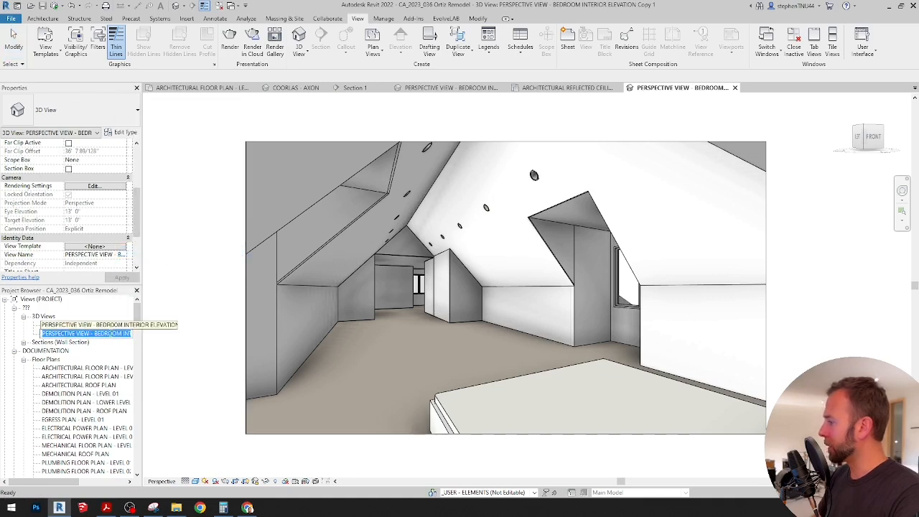
mouse_move(109, 333)
mouse_down()
mouse_move(134, 333)
mouse_move(112, 333)
mouse_up()
click(92, 334)
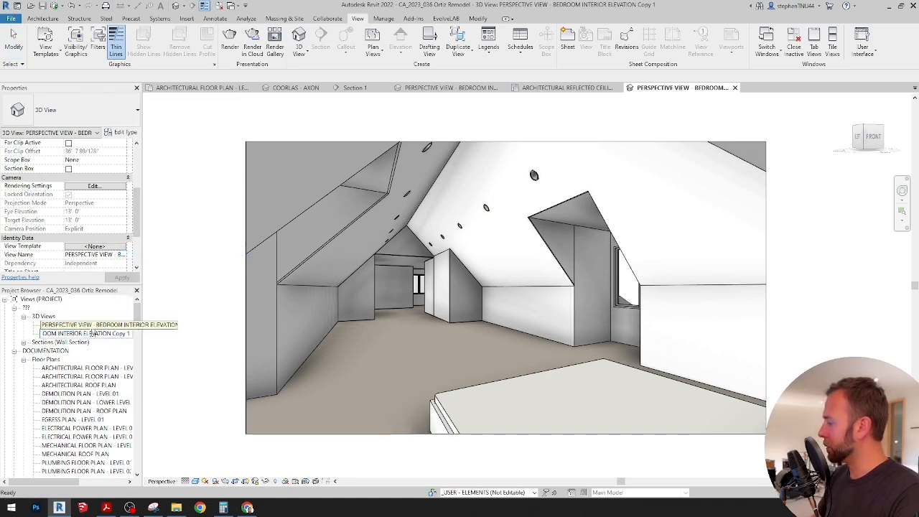
key(ctrl+a)
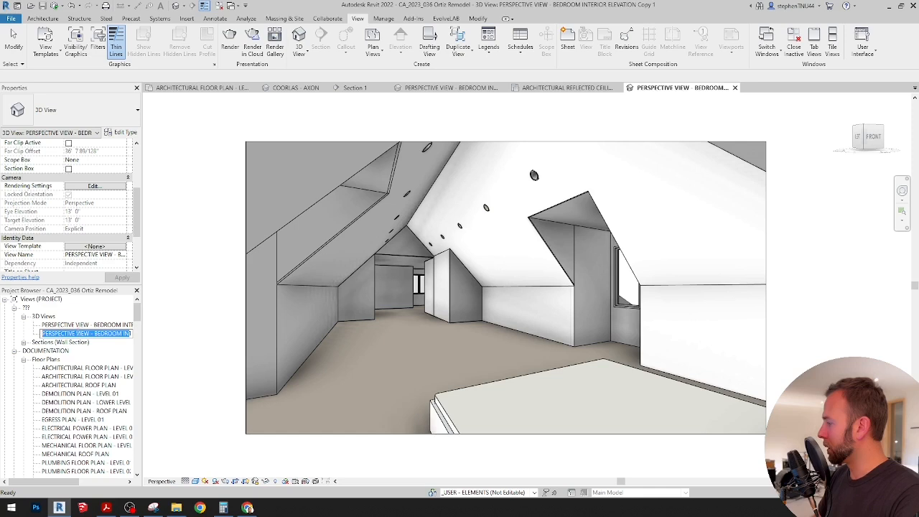
click(97, 333)
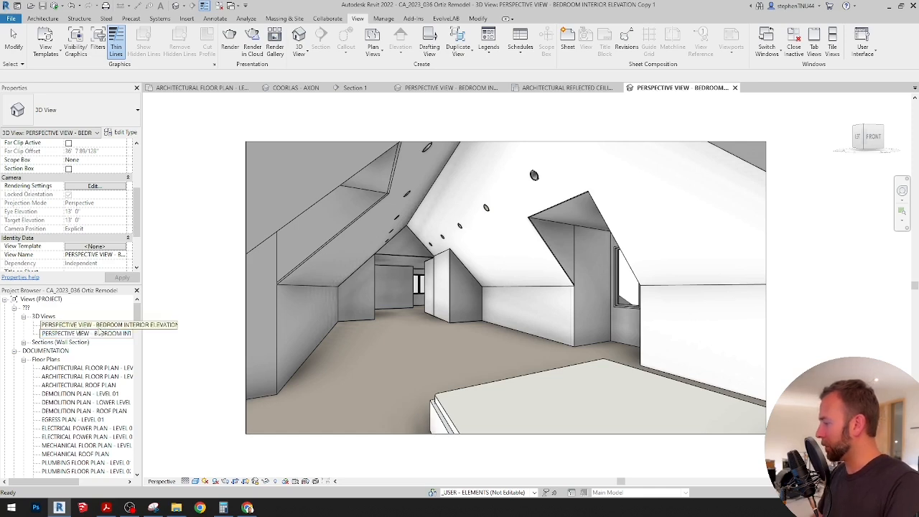
text(FROM)
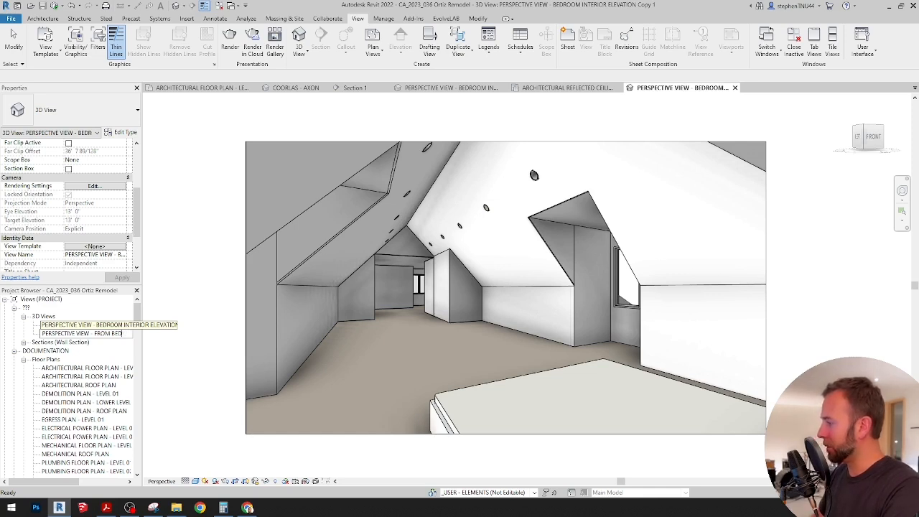
key(Return)
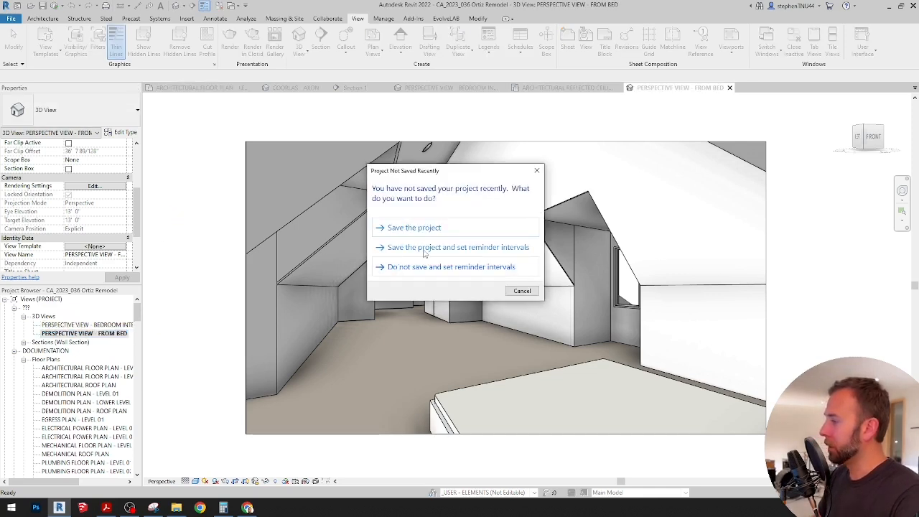
click(459, 228)
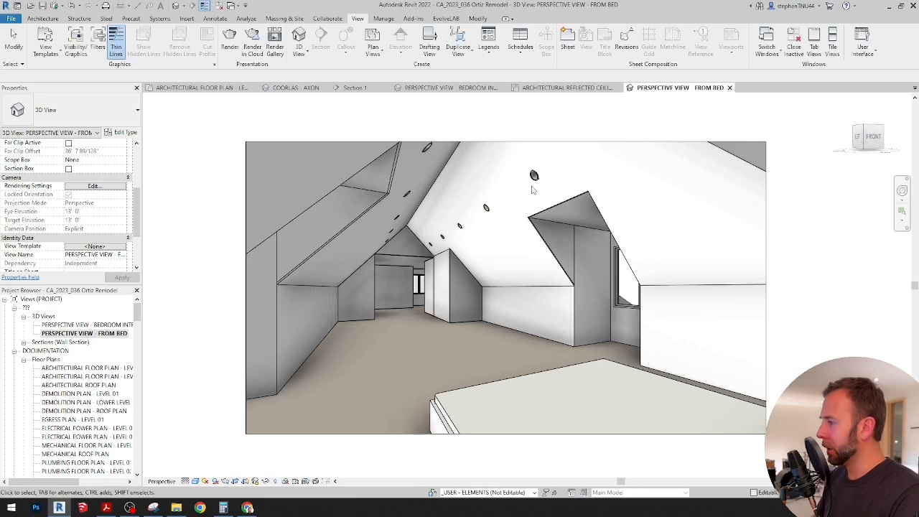
In the COORLAS - AXON view, assign the main asphalt shingle roof to the ARCH_EXTERIOR workset
scroll(535, 178, up, 5)
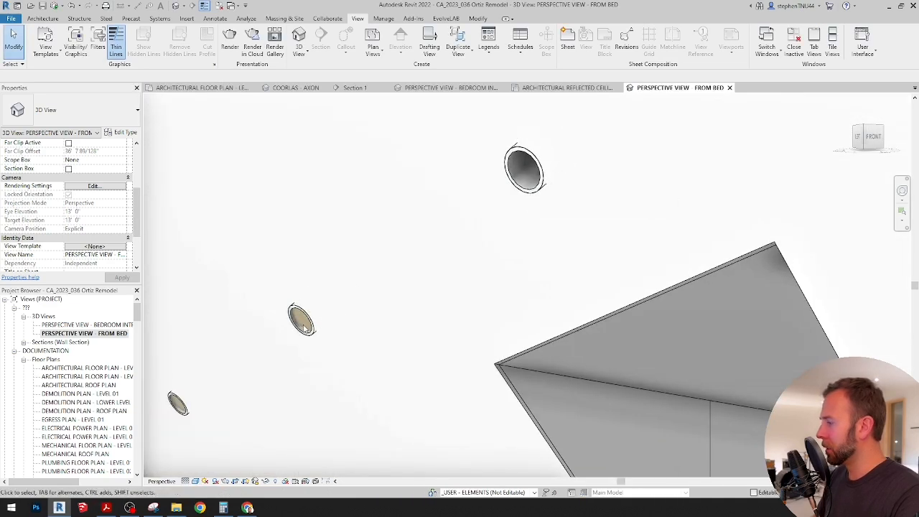
scroll(492, 306, down, 6)
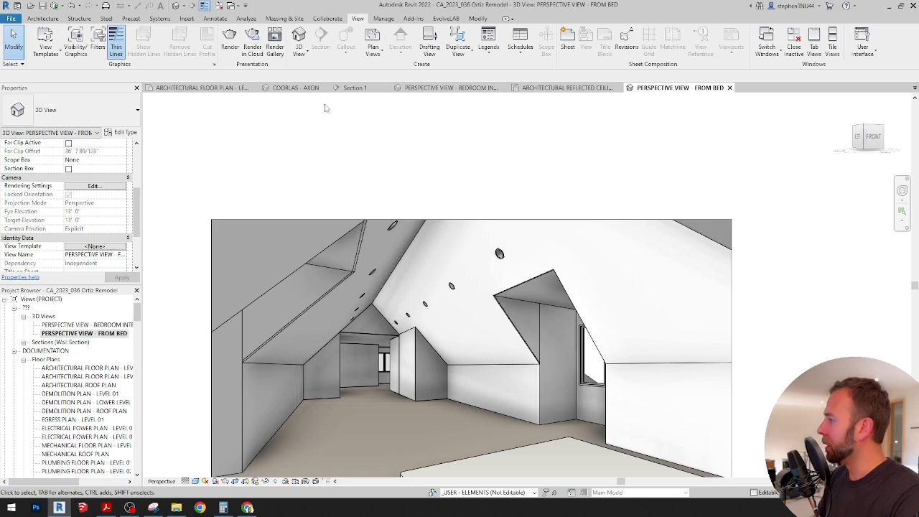
click(307, 90)
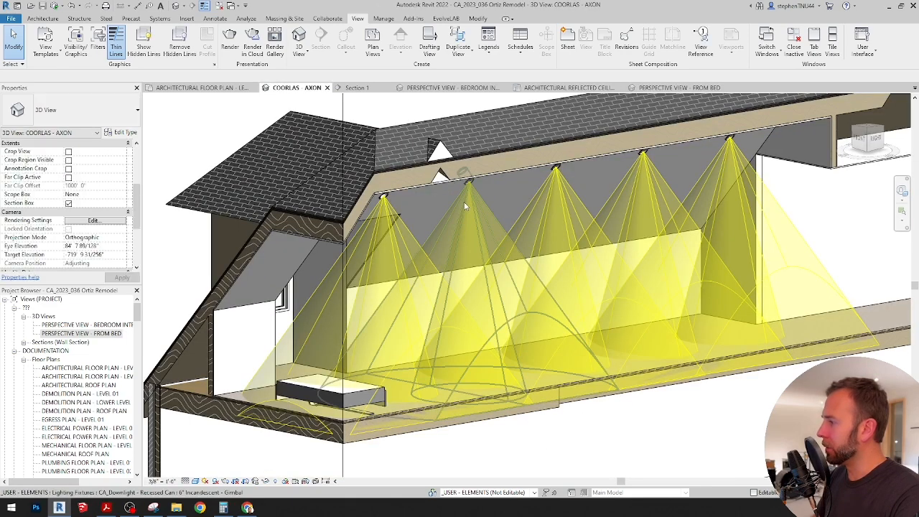
scroll(464, 201, down, 2)
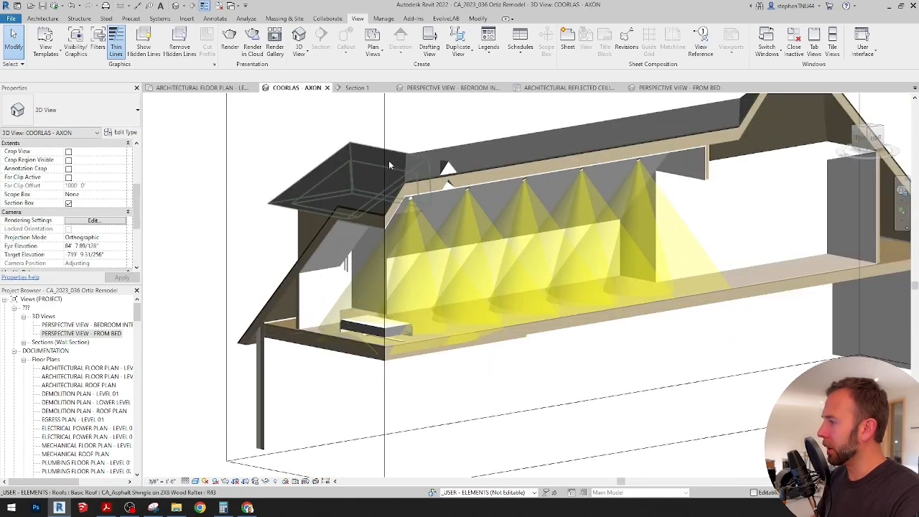
click(470, 143)
scroll(538, 164, up, 2)
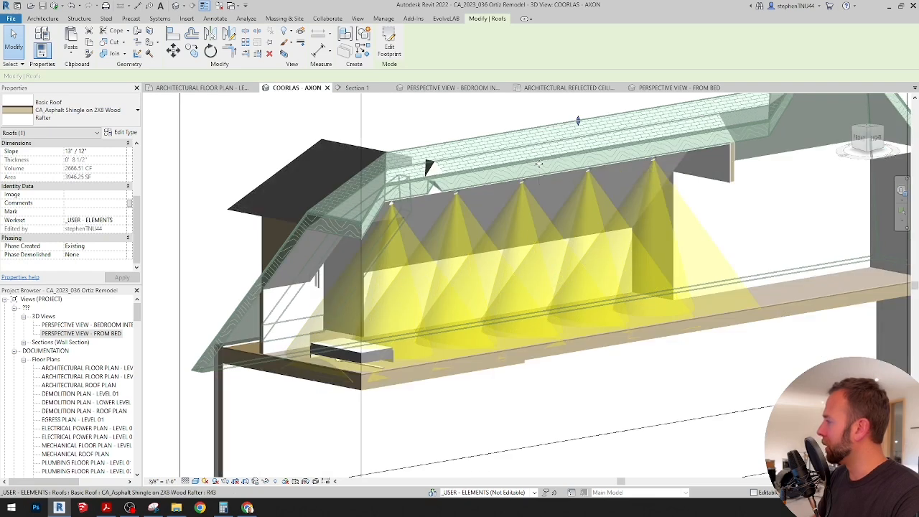
click(122, 223)
click(122, 221)
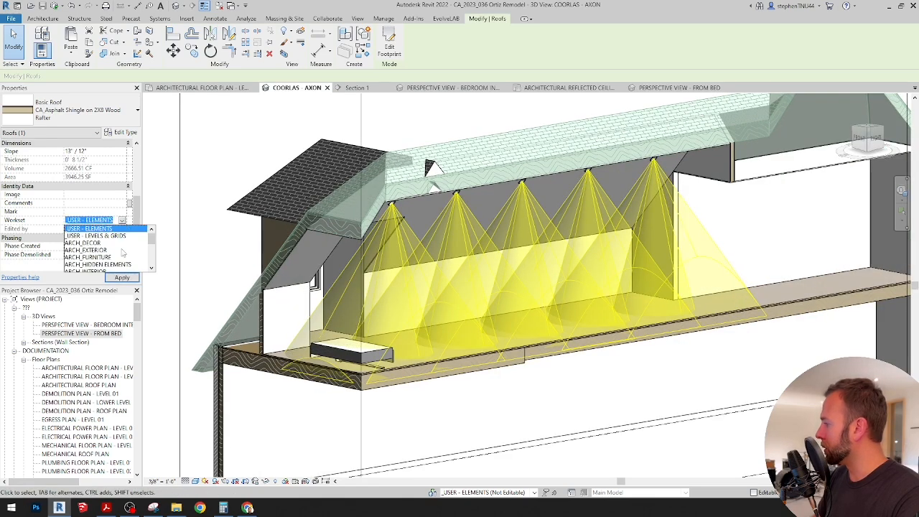
scroll(122, 252, down, 2)
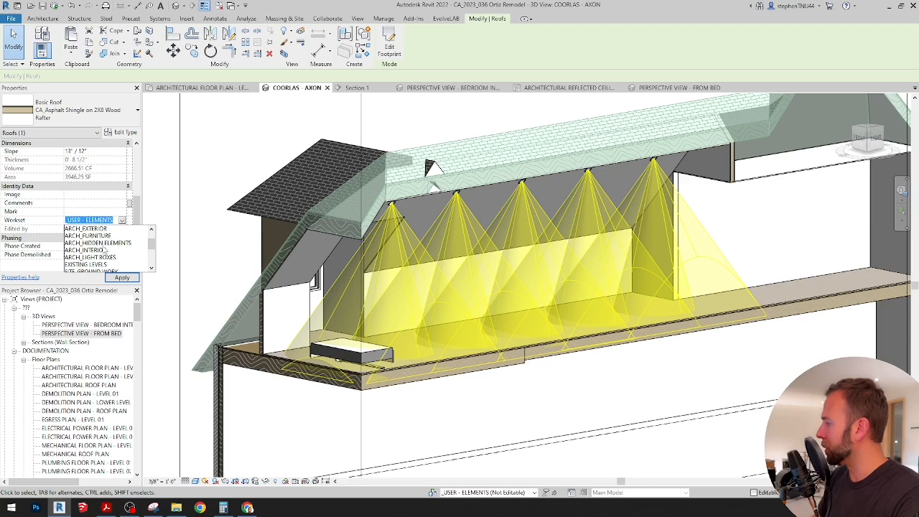
scroll(110, 257, down, 2)
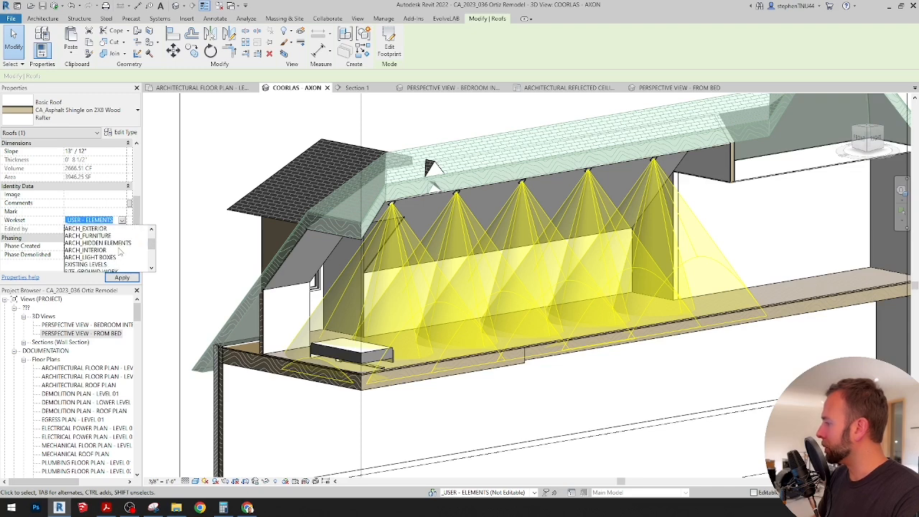
scroll(120, 251, up, 2)
drag(151, 246, 151, 244)
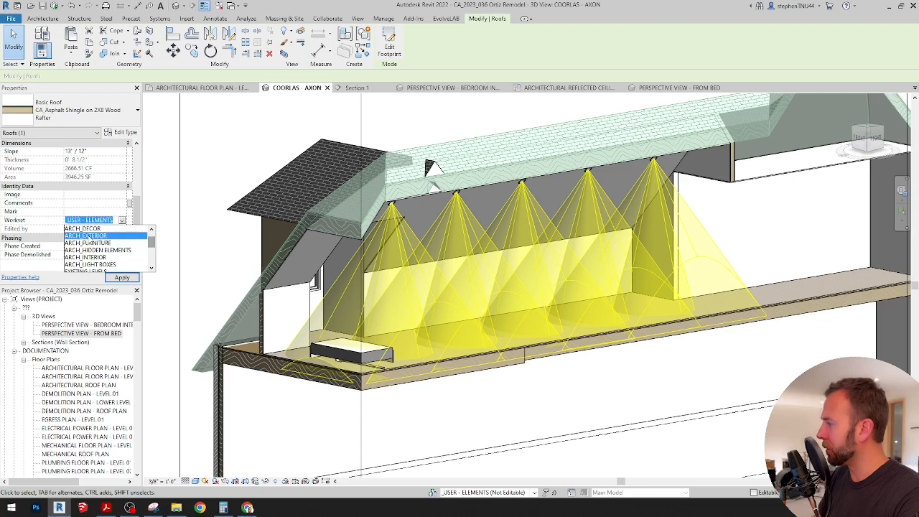
click(88, 236)
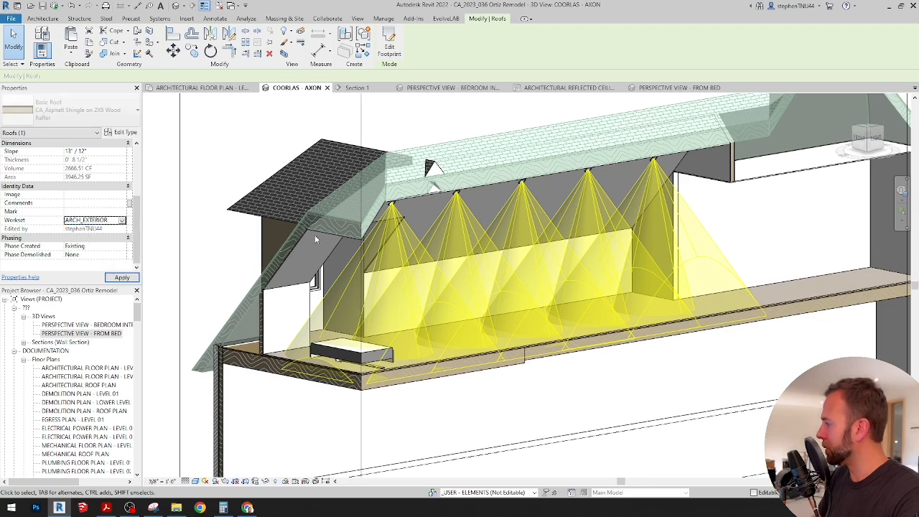
click(502, 111)
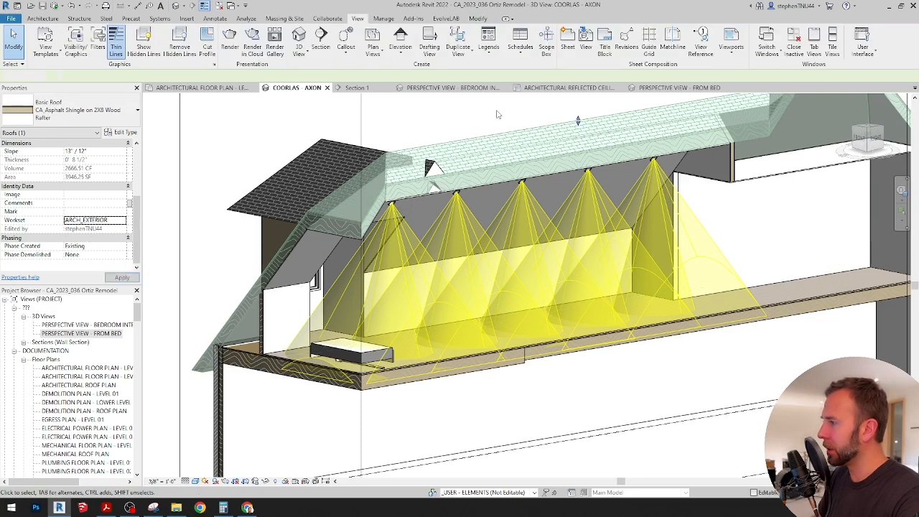
Hide the ARCH_EXTERIOR workset in the PERSPECTIVE VIEW - FROM BED view through its visibility/graphics overrides
click(684, 87)
scroll(440, 298, up, 5)
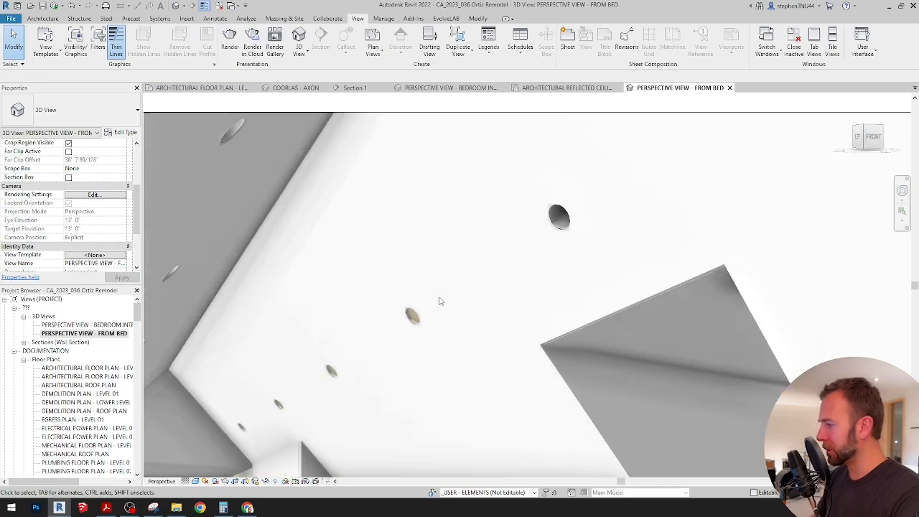
scroll(415, 316, up, 2)
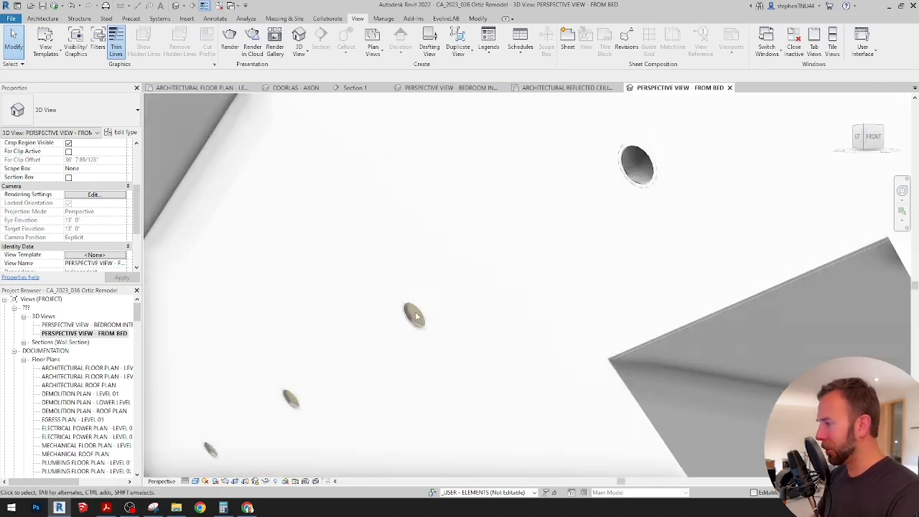
key(v)
key(g)
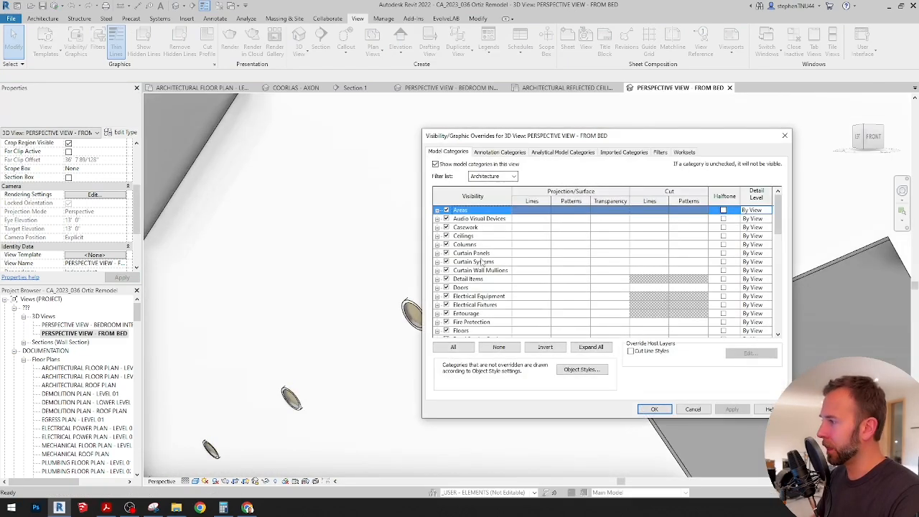
click(683, 152)
click(668, 235)
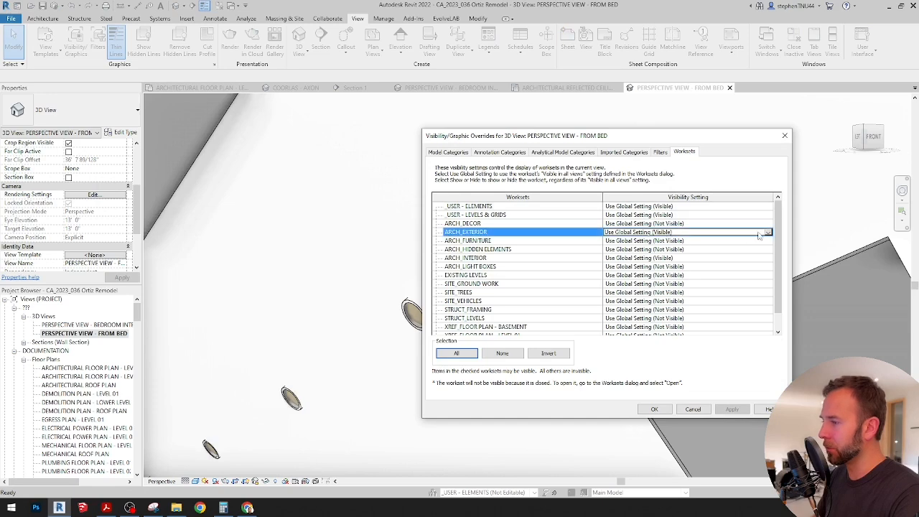
click(767, 233)
click(657, 246)
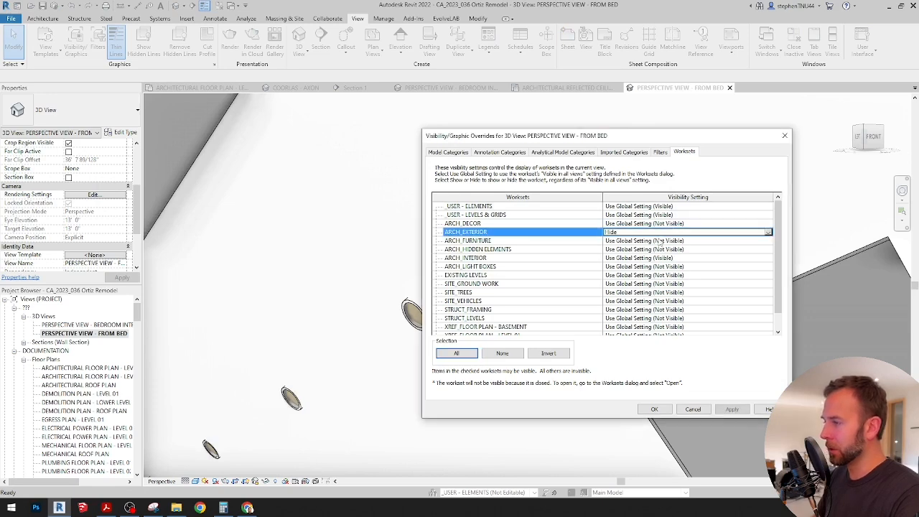
click(653, 408)
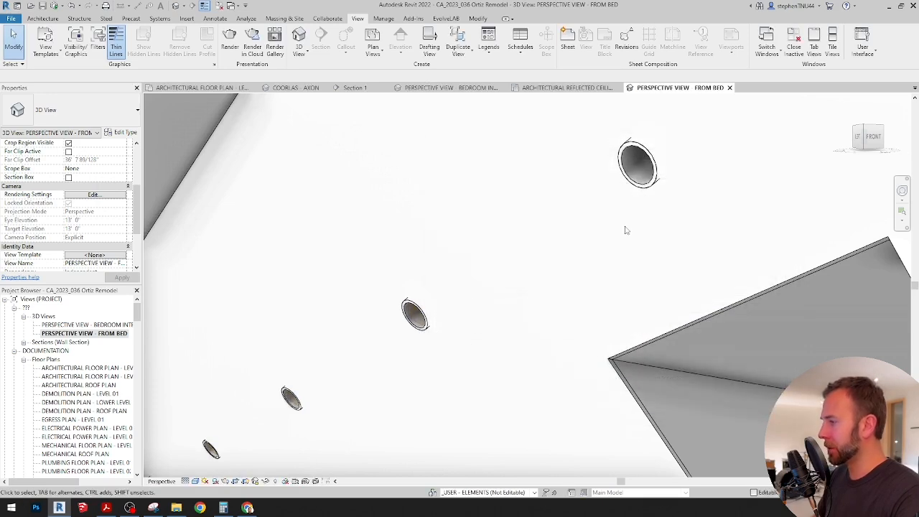
scroll(625, 227, down, 4)
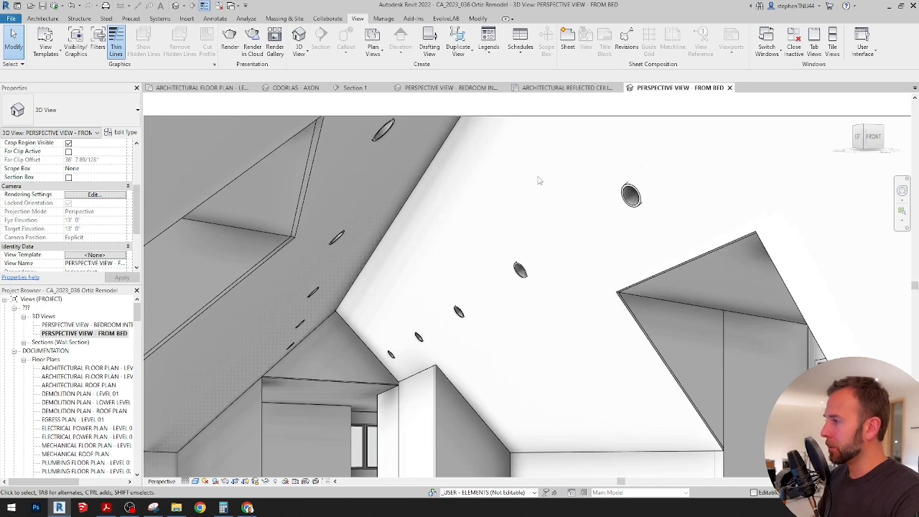
Open the completed renderings page in the browser, and return to Revit to open PERSPECTIVE VIEW - BEDROOM INTERIOR ELEVATION
click(797, 5)
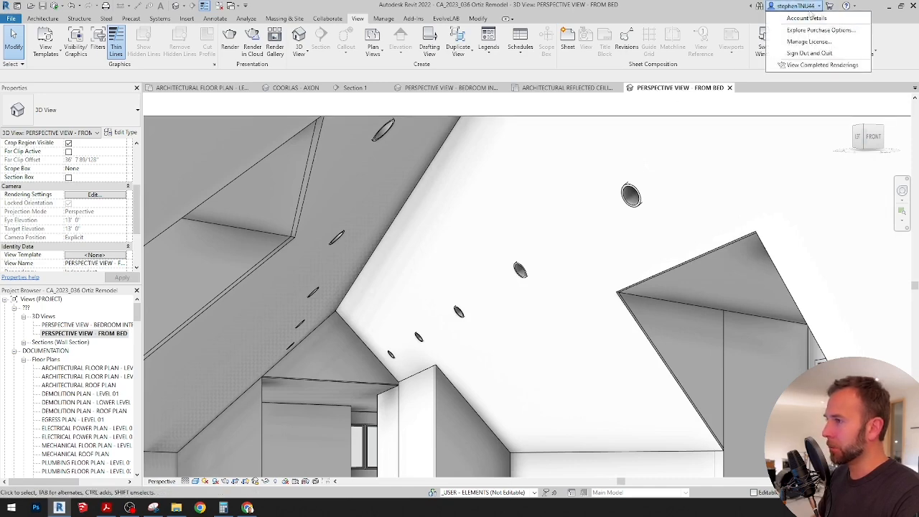
click(809, 66)
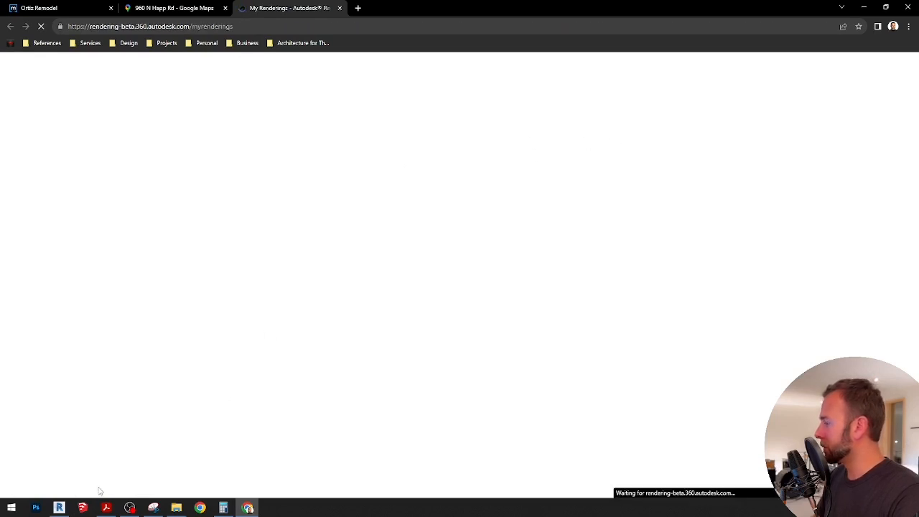
click(59, 507)
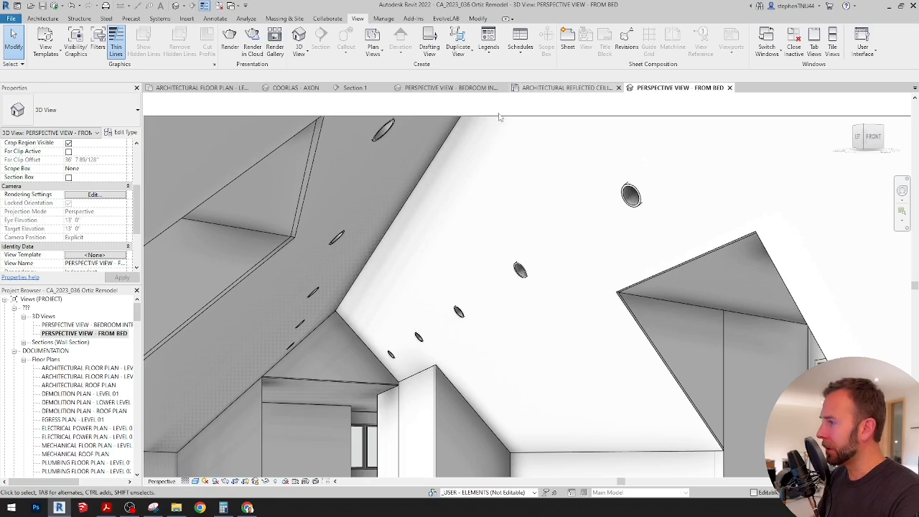
double_click(93, 324)
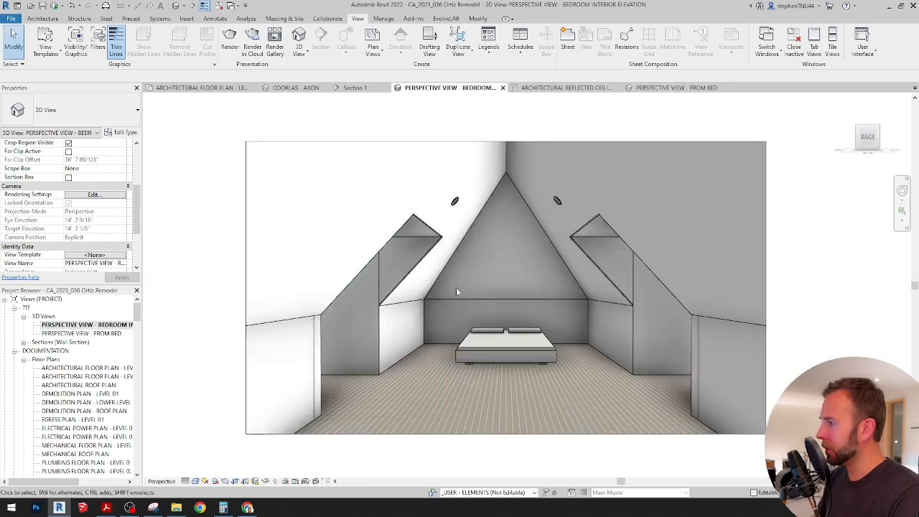
Check the recessed light against the sloped ceiling, and hide the ARCH_EXTERIOR workset in the bedroom interior elevation perspective through its visibility/graphics overrides
scroll(506, 235, up, 5)
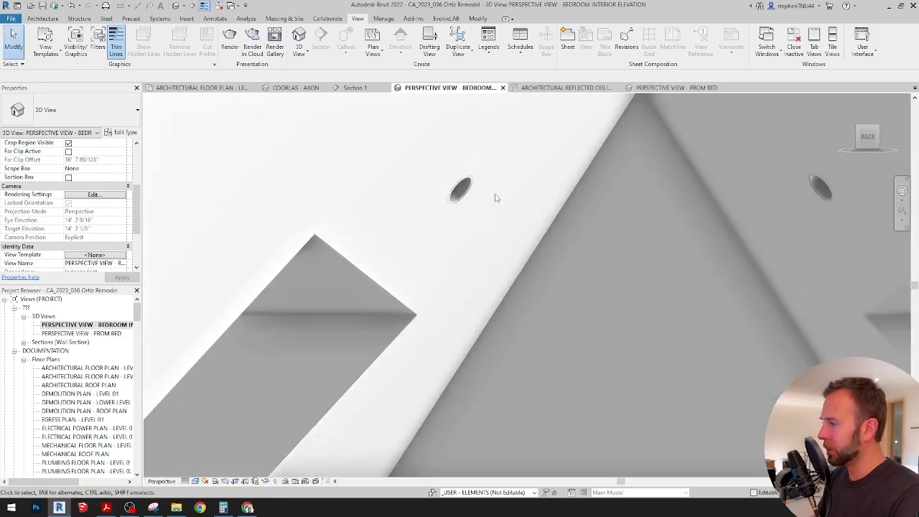
scroll(463, 195, down, 3)
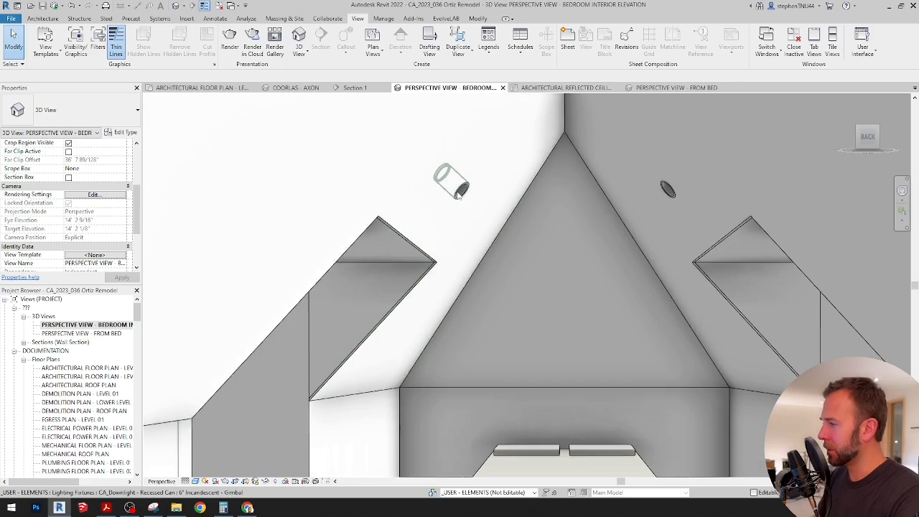
scroll(467, 195, up, 3)
click(536, 225)
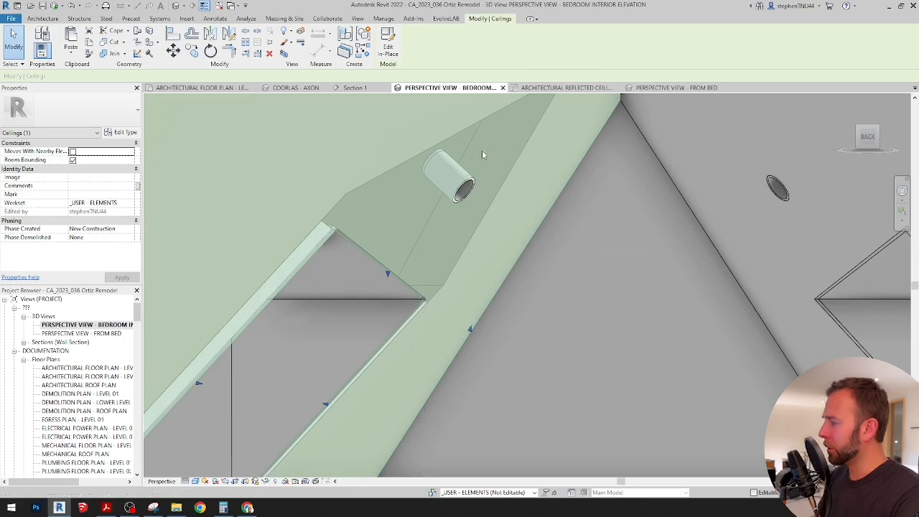
scroll(450, 244, down, 2)
click(563, 281)
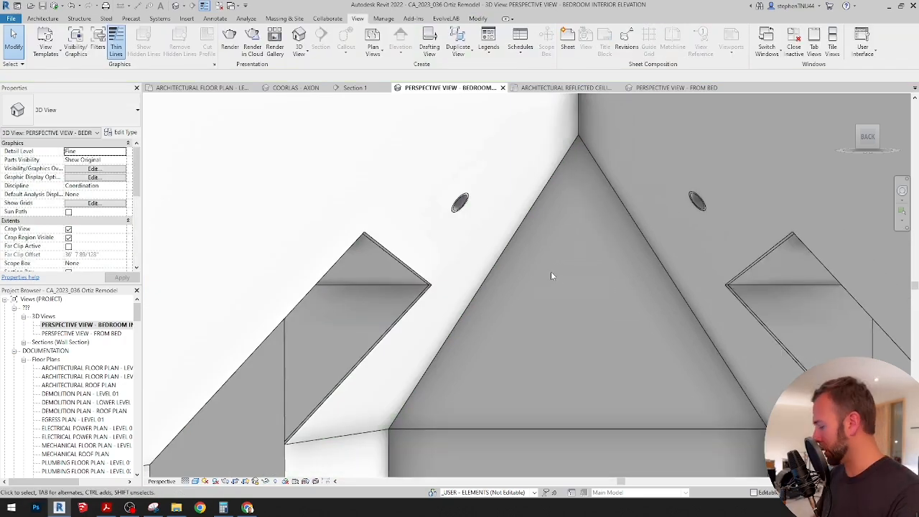
key(v)
key(v)
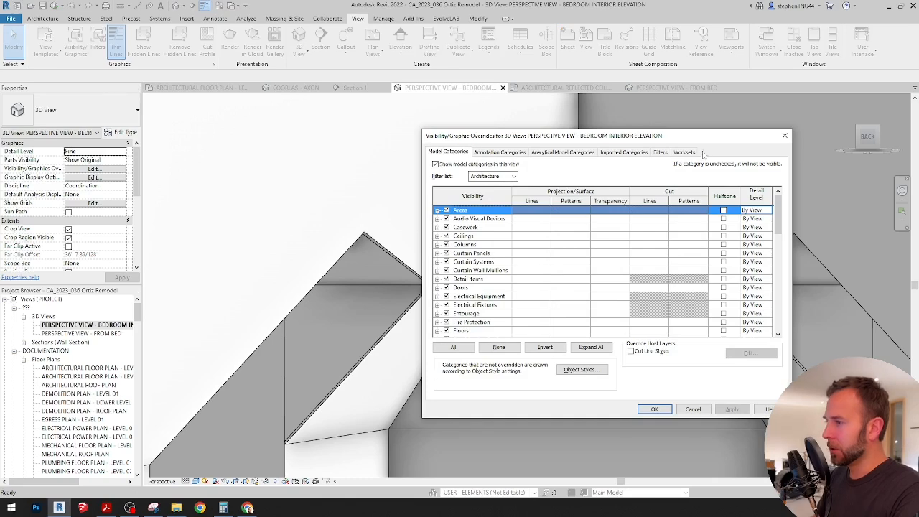
click(684, 152)
click(681, 233)
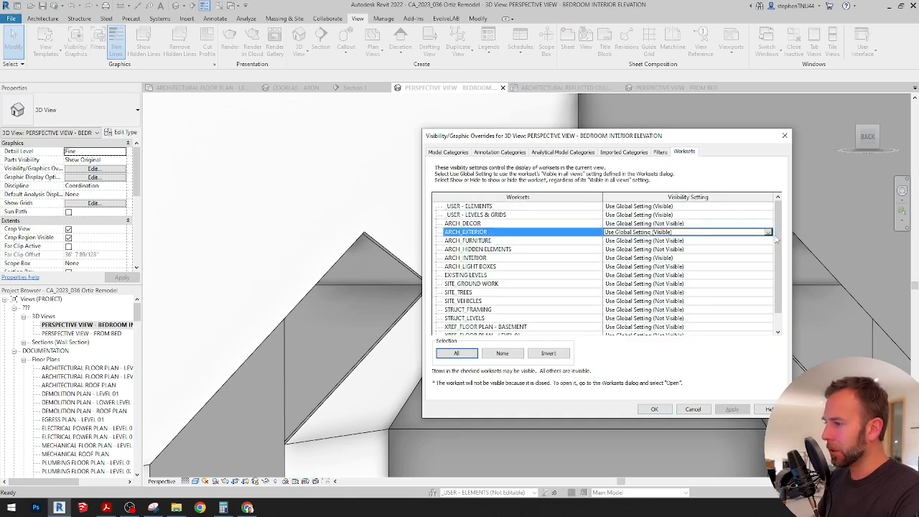
click(767, 232)
click(737, 247)
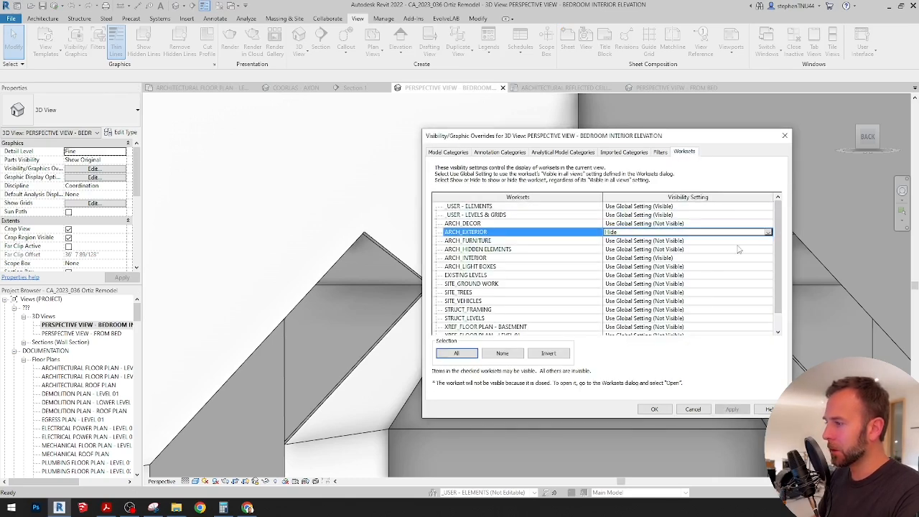
click(651, 408)
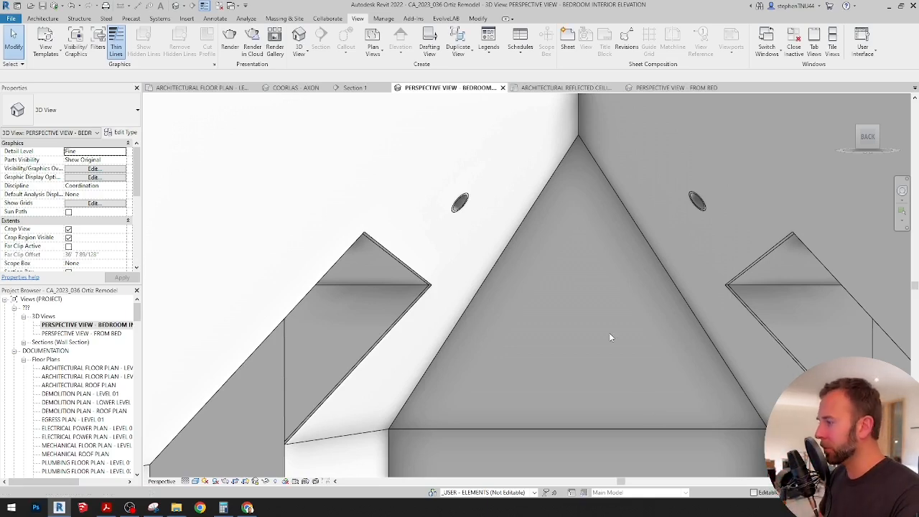
Select the crop region of the bedroom interior elevation perspective and unlock the 3D view
scroll(456, 258, down, 5)
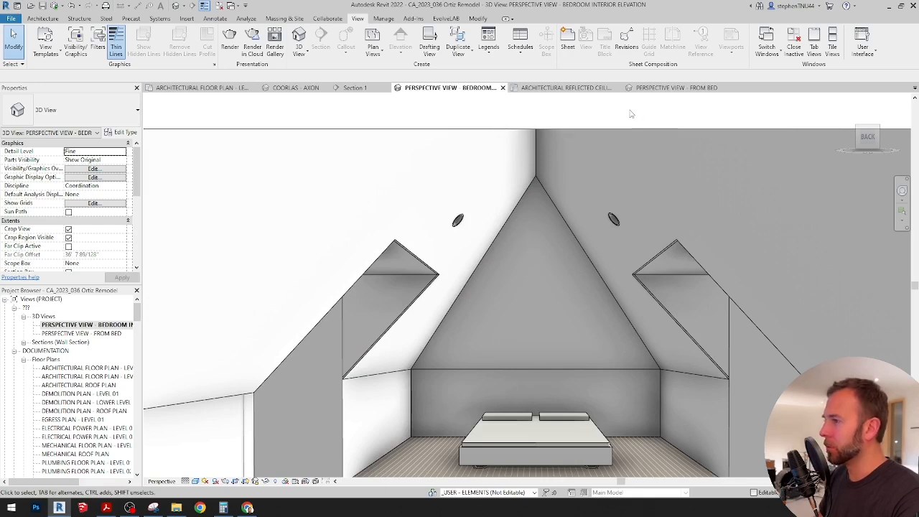
scroll(504, 231, down, 3)
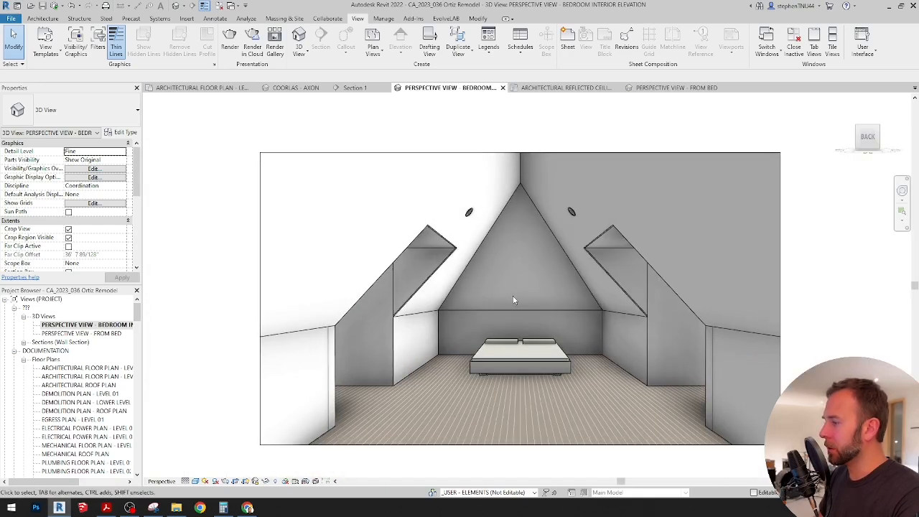
click(402, 152)
scroll(131, 231, down, 5)
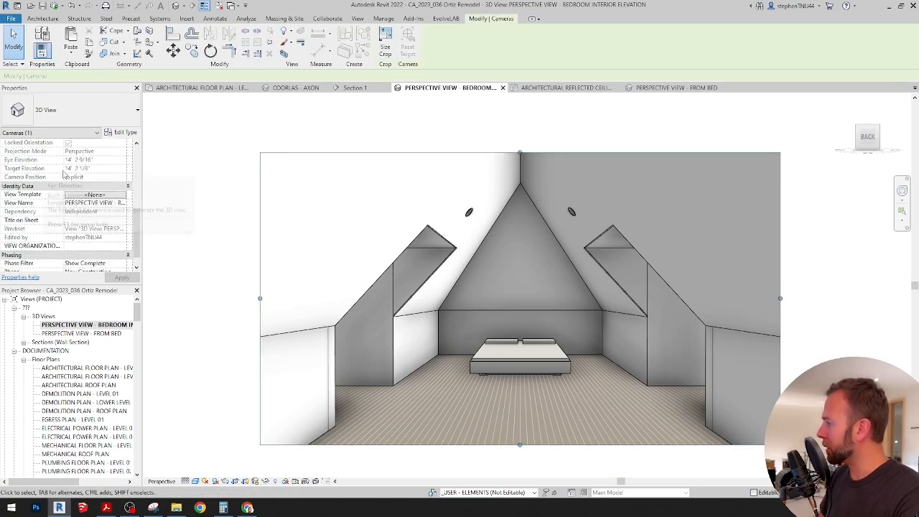
click(255, 481)
click(294, 470)
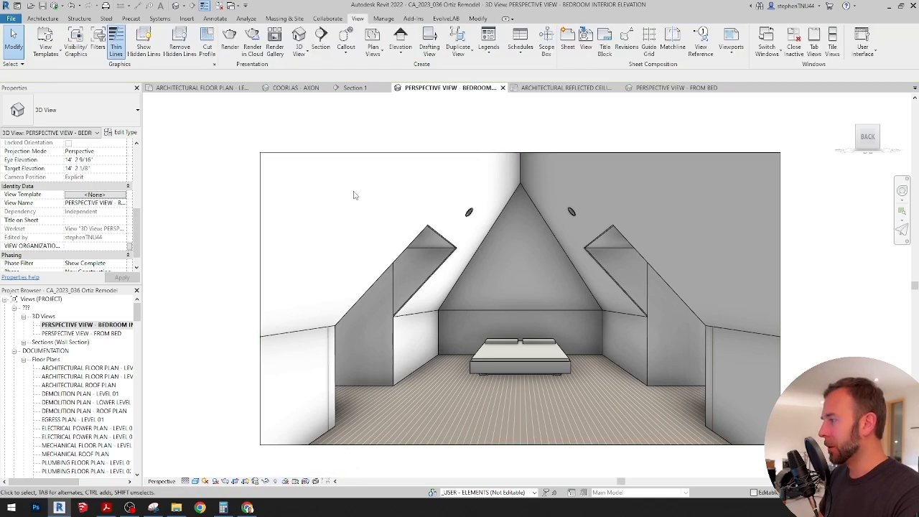
Set the perspective camera's eye elevation and target elevation both to 14' 3"
click(366, 154)
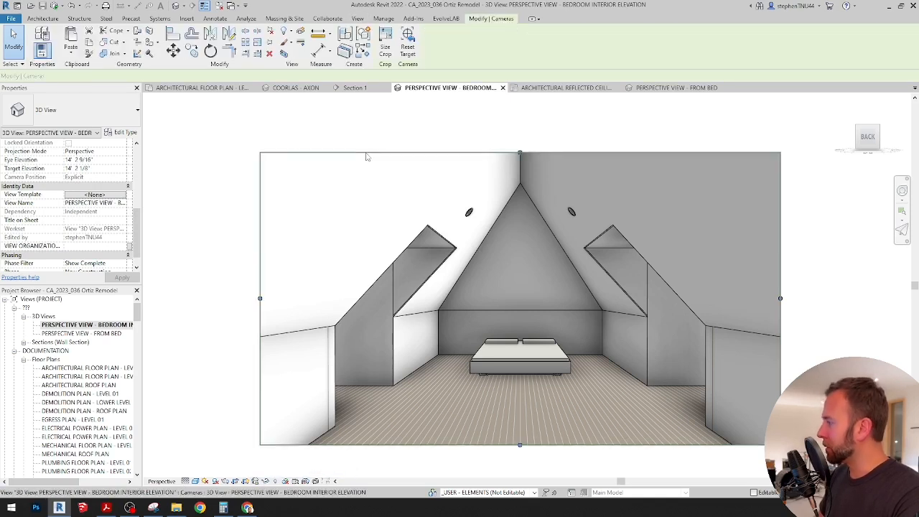
click(109, 158)
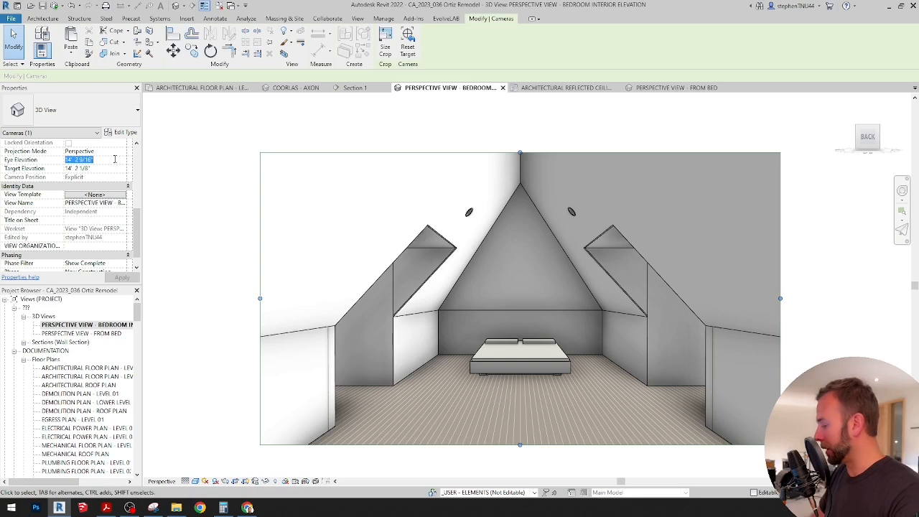
text(14')
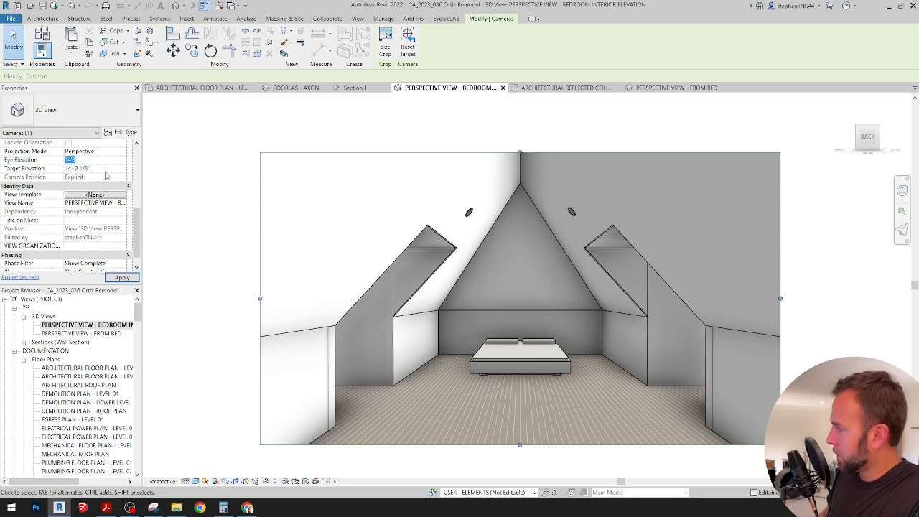
click(106, 169)
text(14' 3")
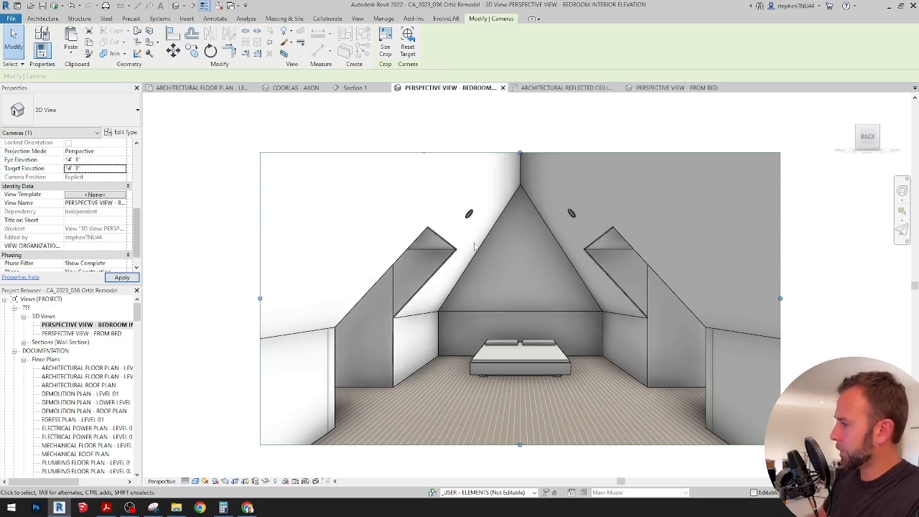
click(604, 189)
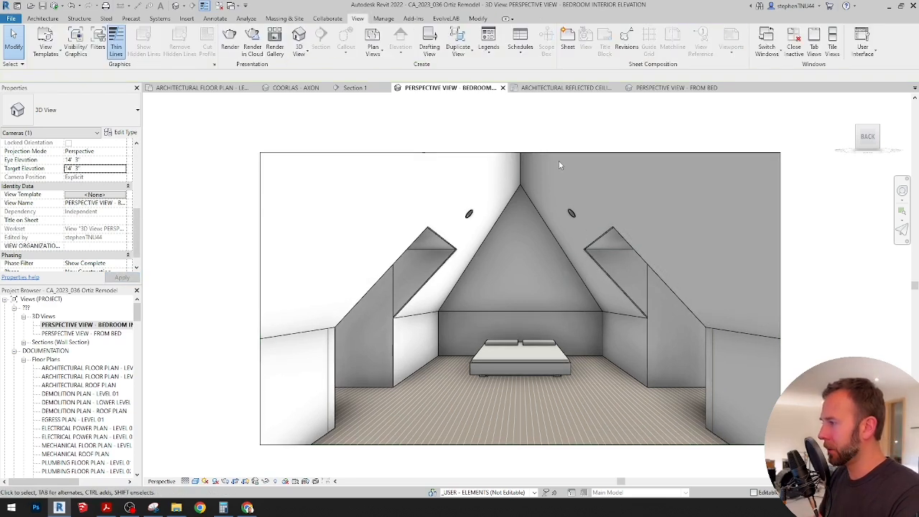
Shift the bedroom perspective's crop region slightly downward to refine the framing
click(561, 153)
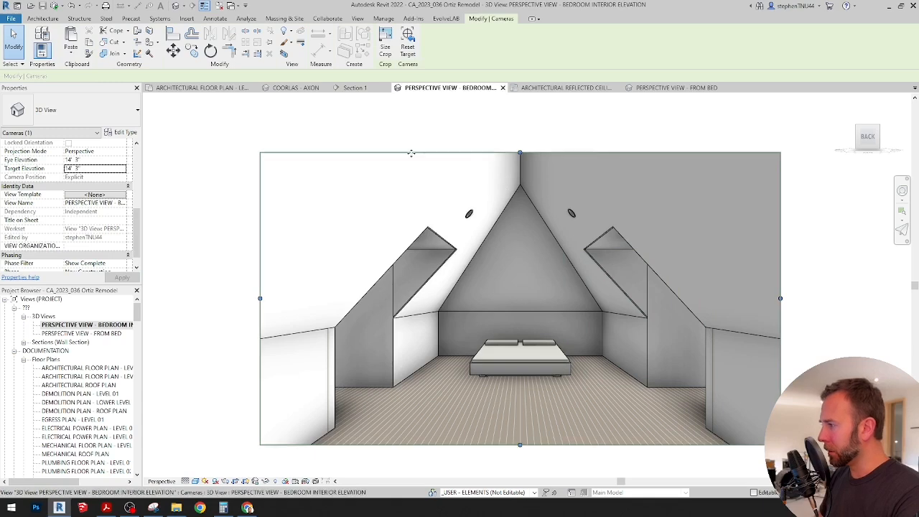
scroll(420, 154, up, 5)
scroll(436, 154, down, 5)
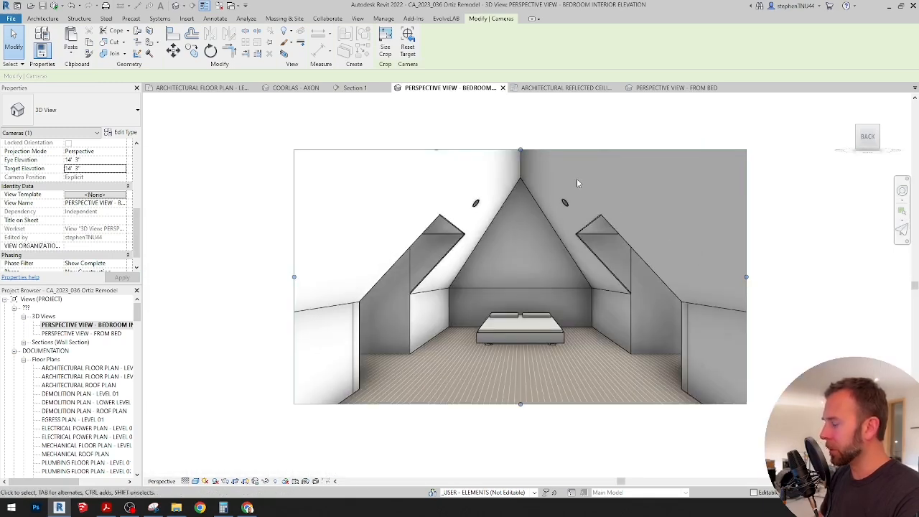
click(599, 171)
click(606, 150)
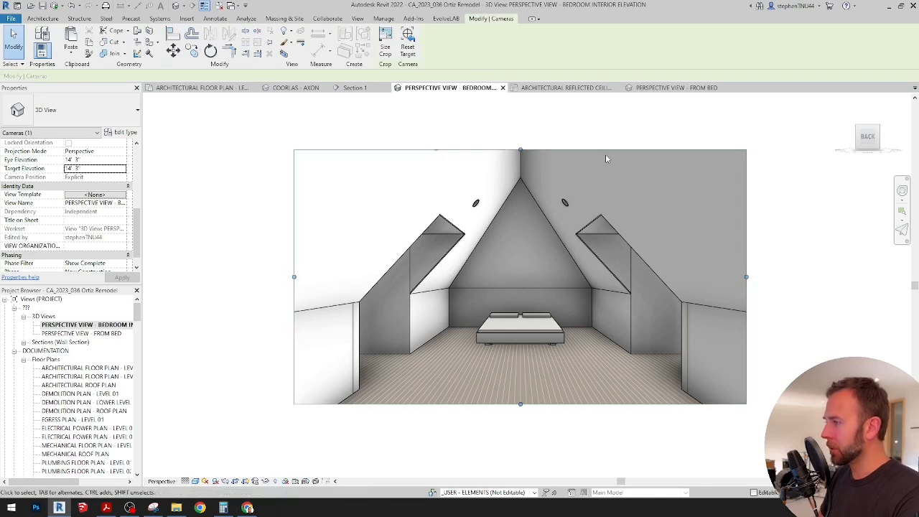
click(604, 157)
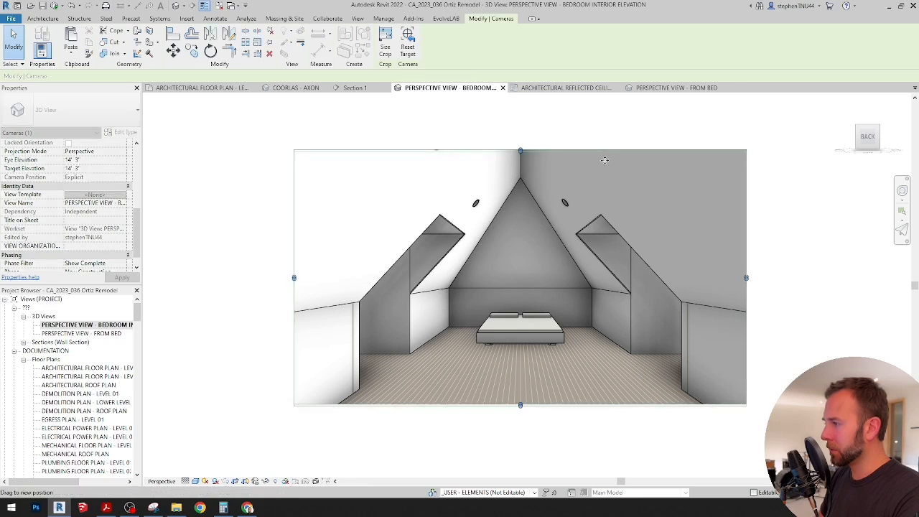
click(805, 265)
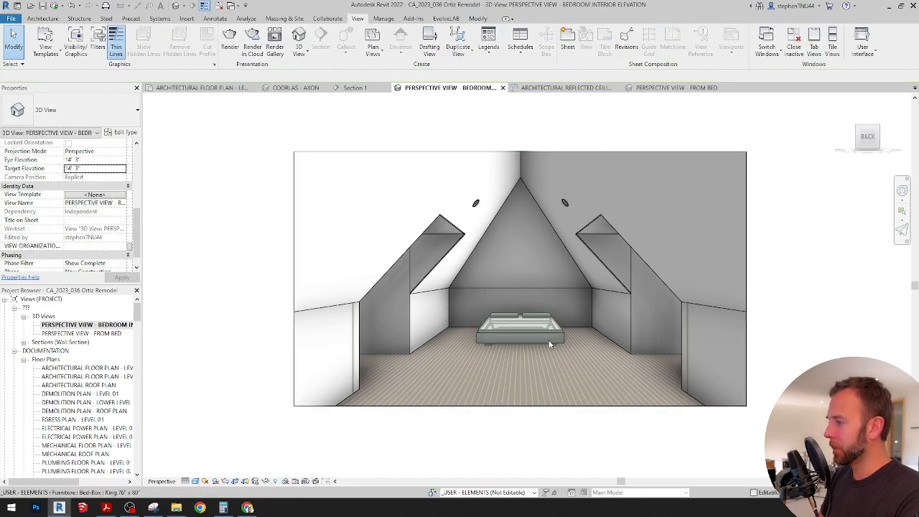
Save the orientation of the bedroom interior elevation perspective and lock the view
scroll(549, 344, up, 1)
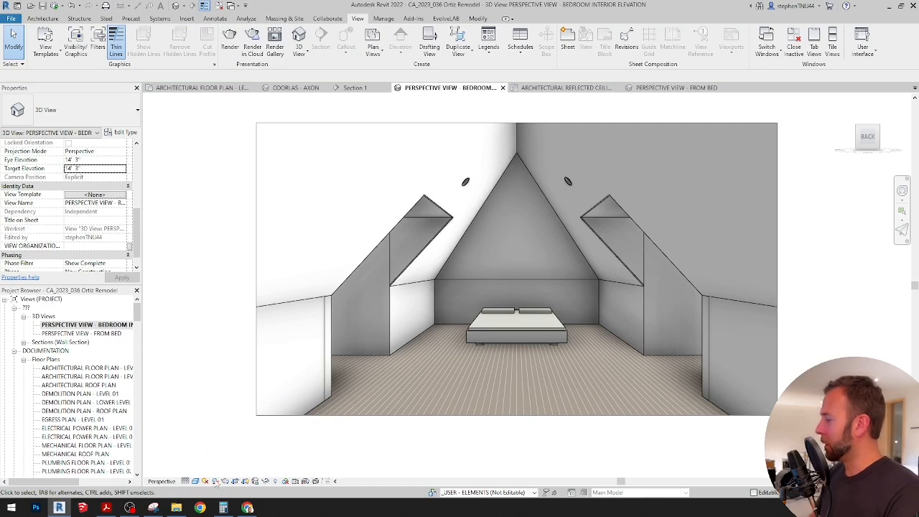
click(255, 481)
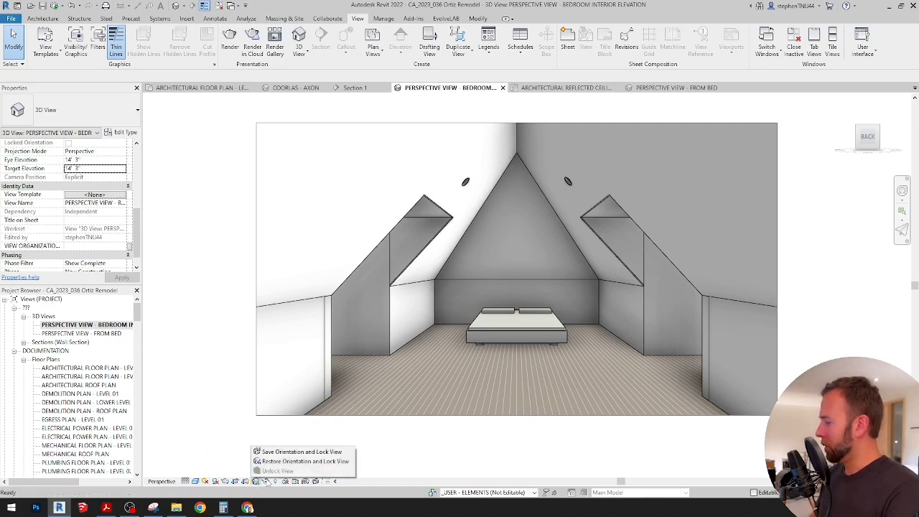
click(302, 452)
scroll(493, 289, up, 1)
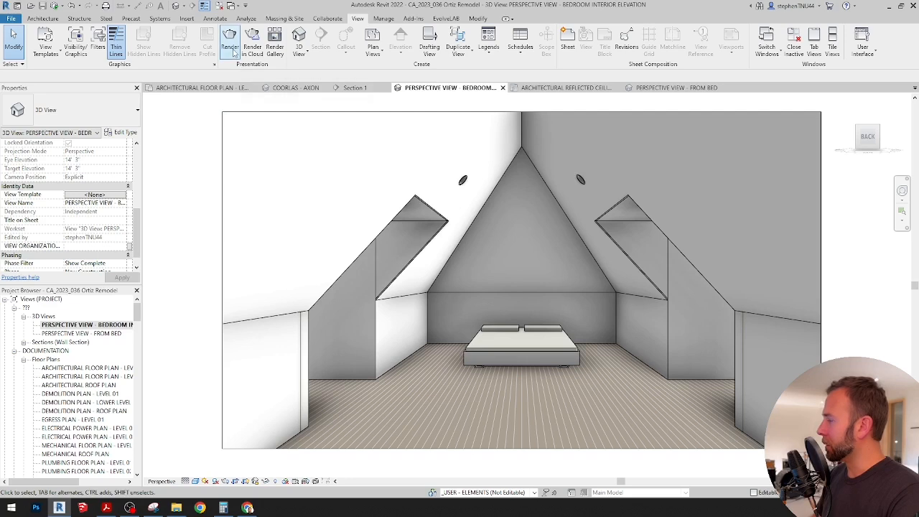
Start a cloud rendering of the bedroom interior elevation perspective at Final quality and Large image size, continuing the upload in the background
click(252, 44)
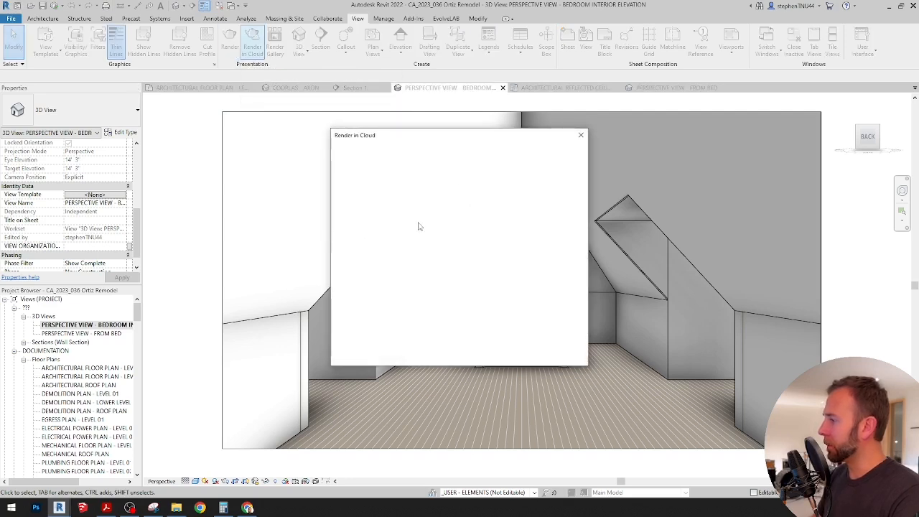
click(430, 208)
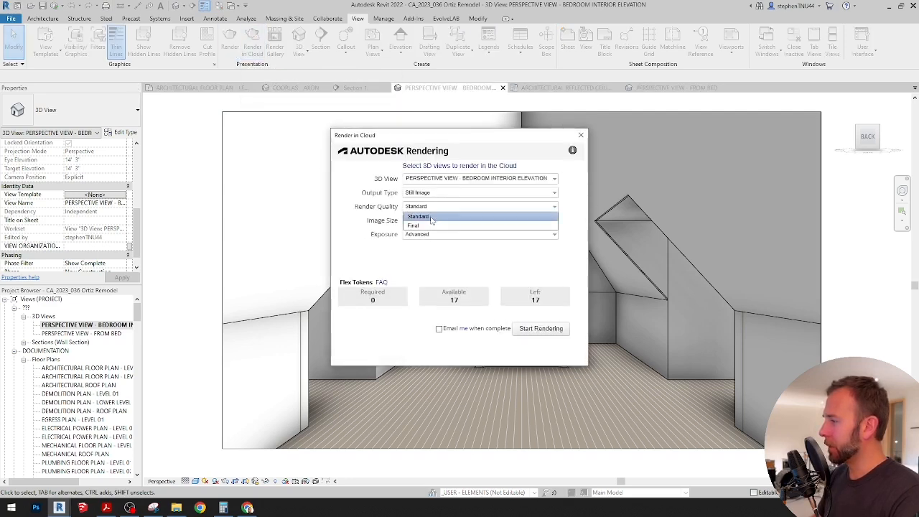
click(420, 224)
click(431, 220)
click(434, 248)
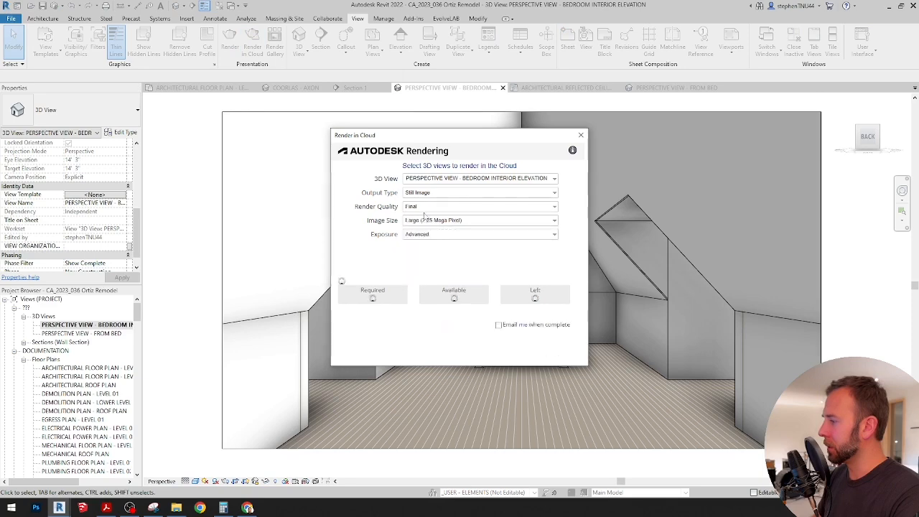
click(534, 330)
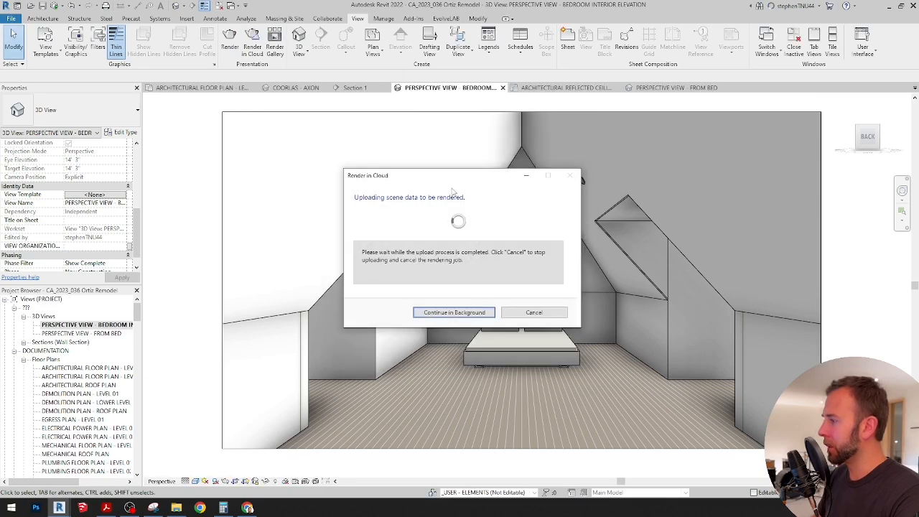
click(432, 313)
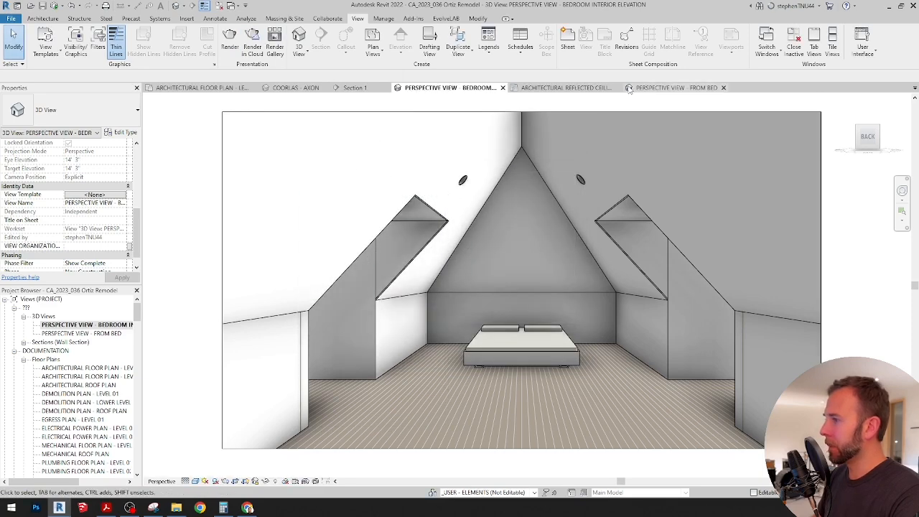
Open PERSPECTIVE VIEW - FROM BED and shift its crop region slightly upward
click(674, 88)
scroll(531, 211, down, 5)
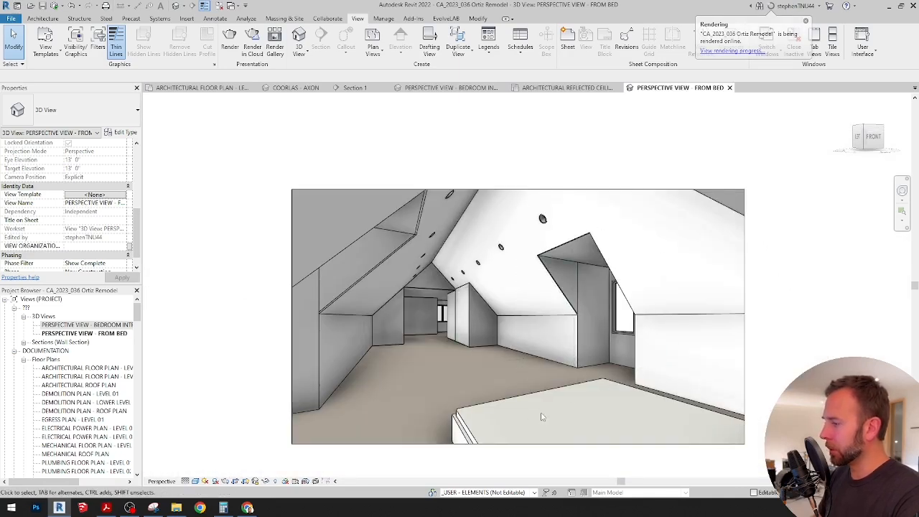
click(745, 382)
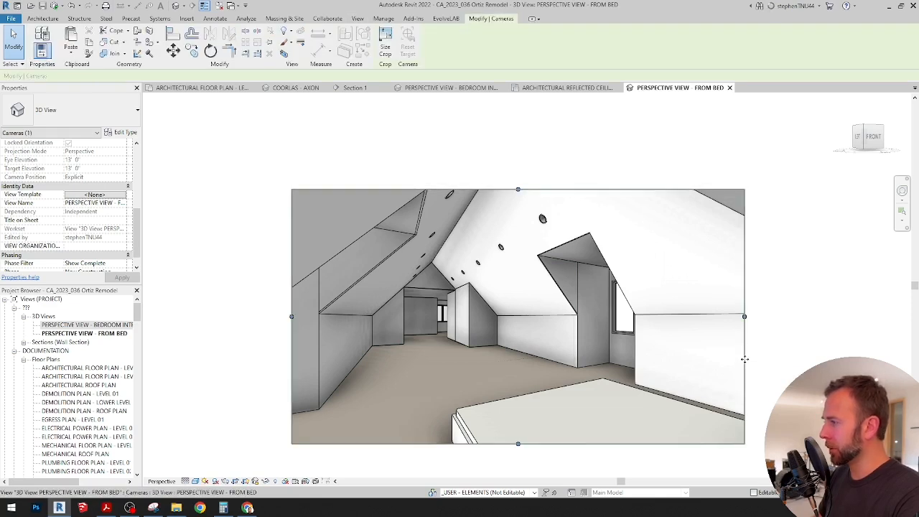
drag(744, 359, 744, 352)
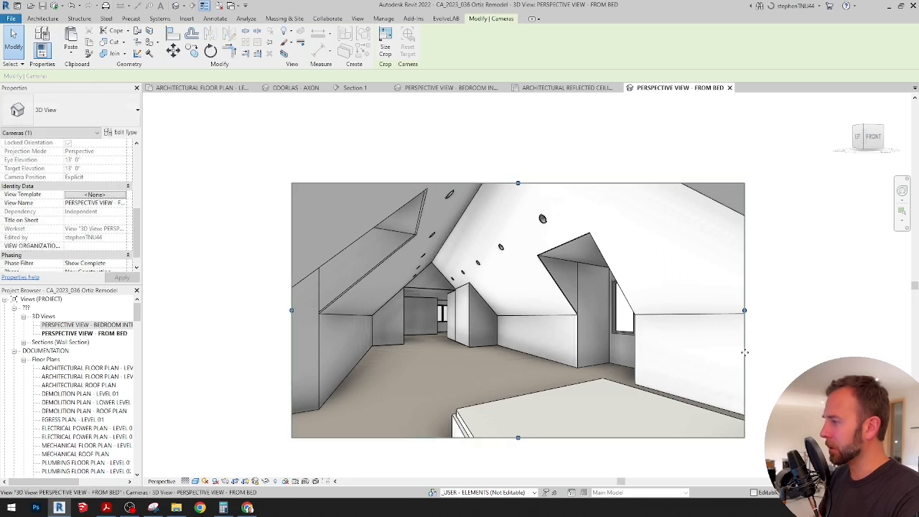
key(Escape)
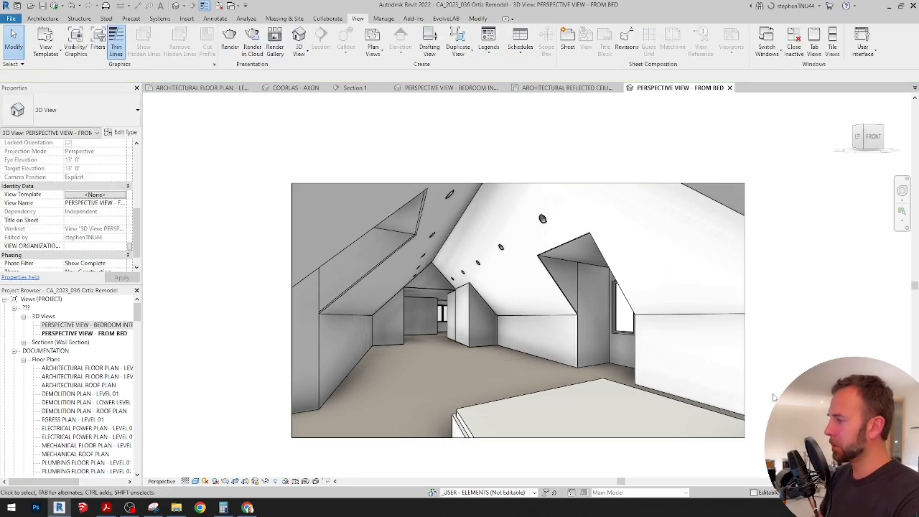
scroll(512, 370, up, 1)
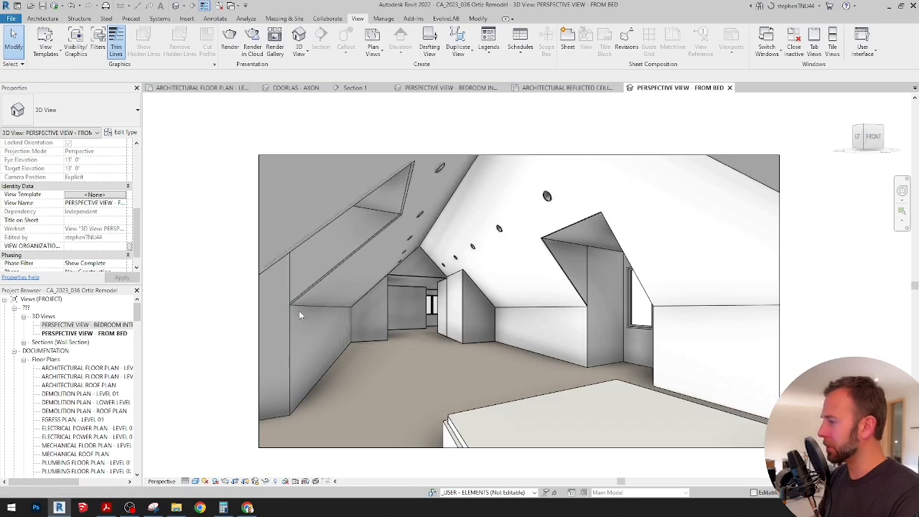
Start a cloud rendering of PERSPECTIVE VIEW - FROM BED at Final quality and Large image size, continuing the upload in the background
click(252, 41)
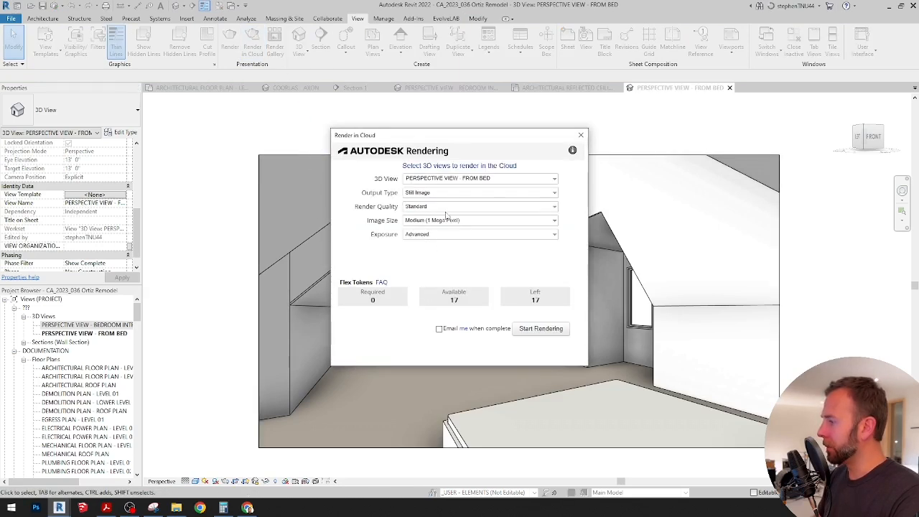
click(447, 207)
click(441, 227)
click(479, 220)
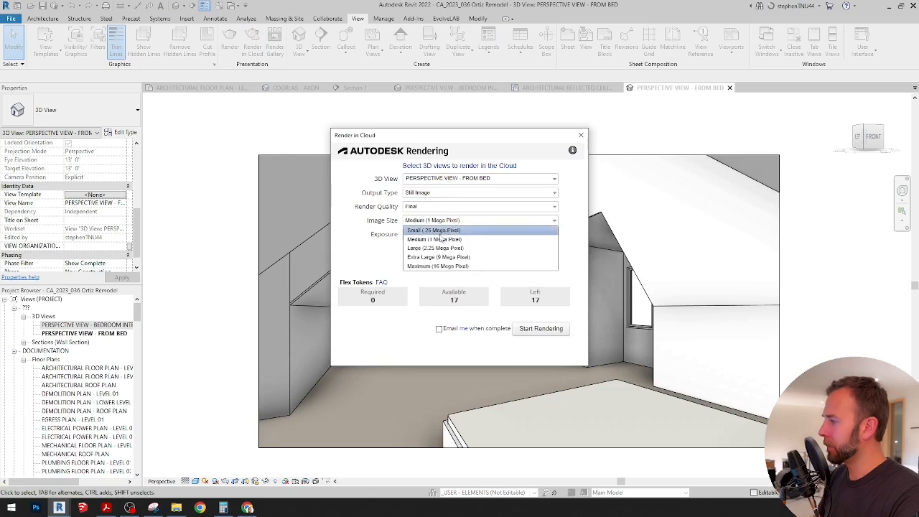
click(445, 254)
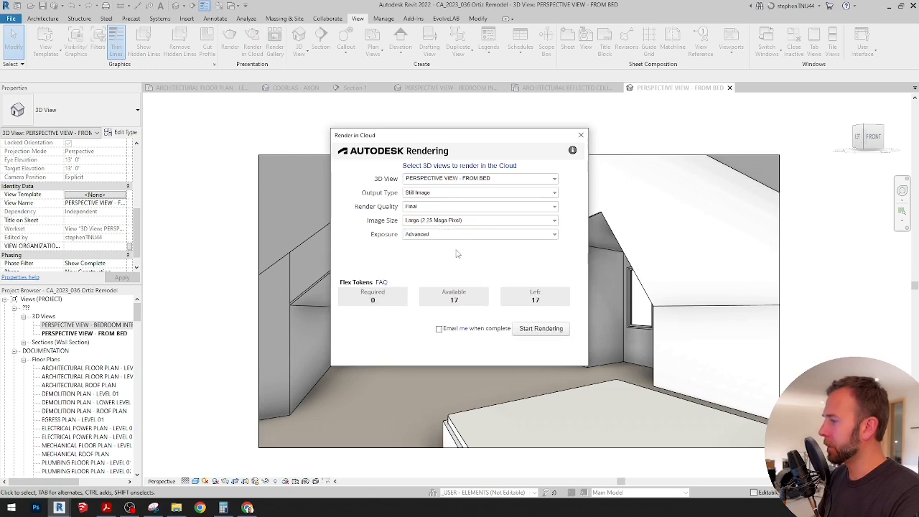
click(546, 328)
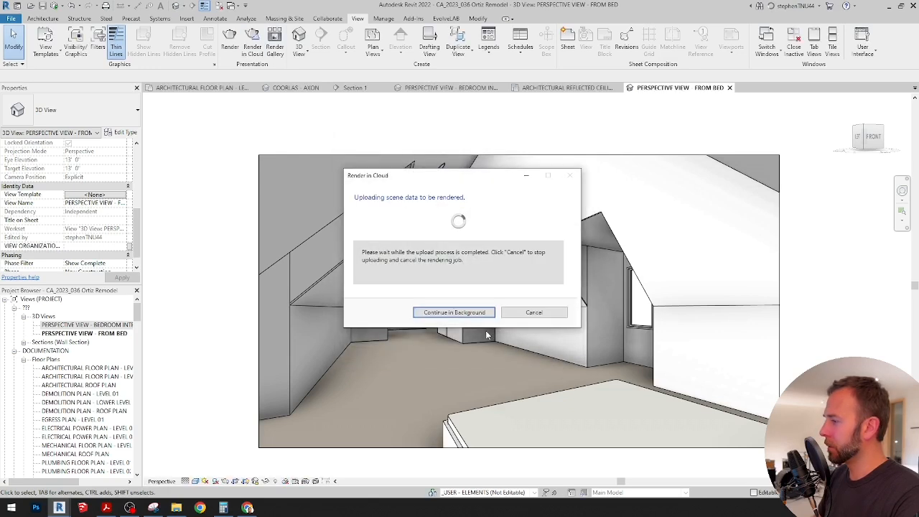
click(466, 314)
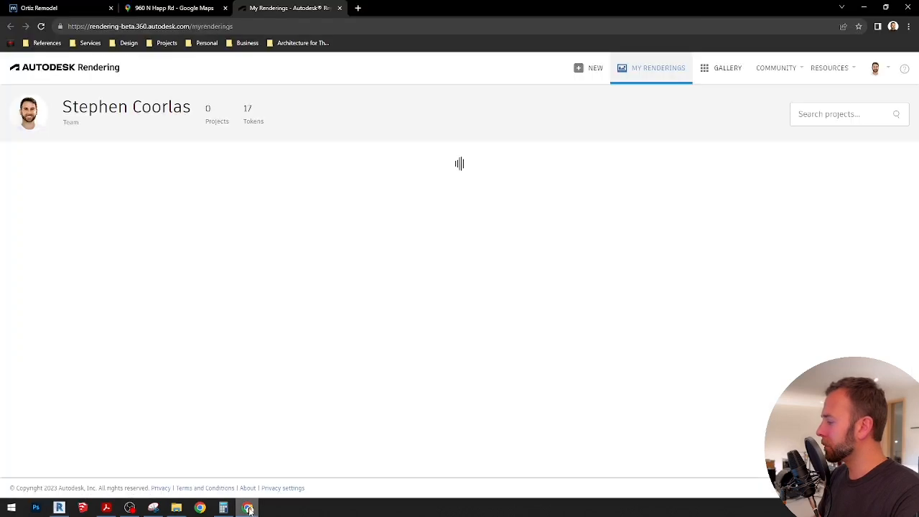
Switch to Autodesk Rendering in the browser and check the bedroom interior elevation and FROM BED renderings
click(248, 508)
mouse_move(72, 212)
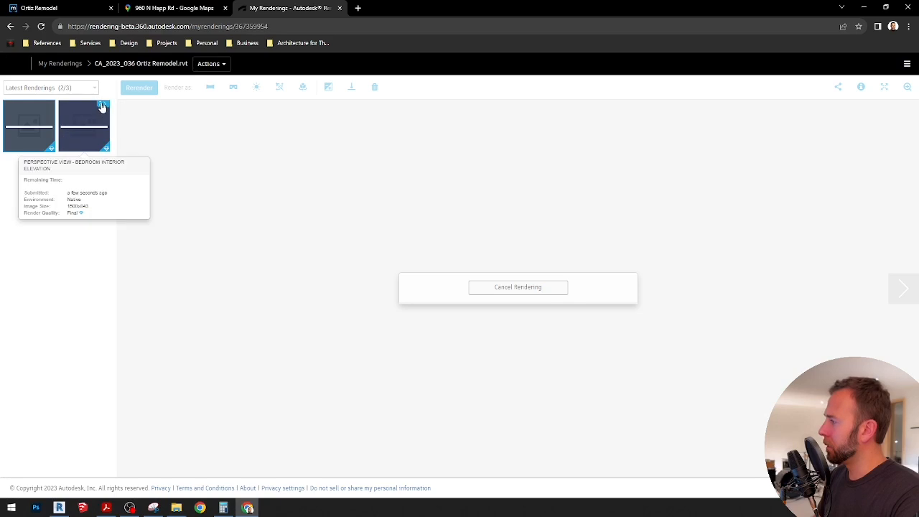
click(90, 124)
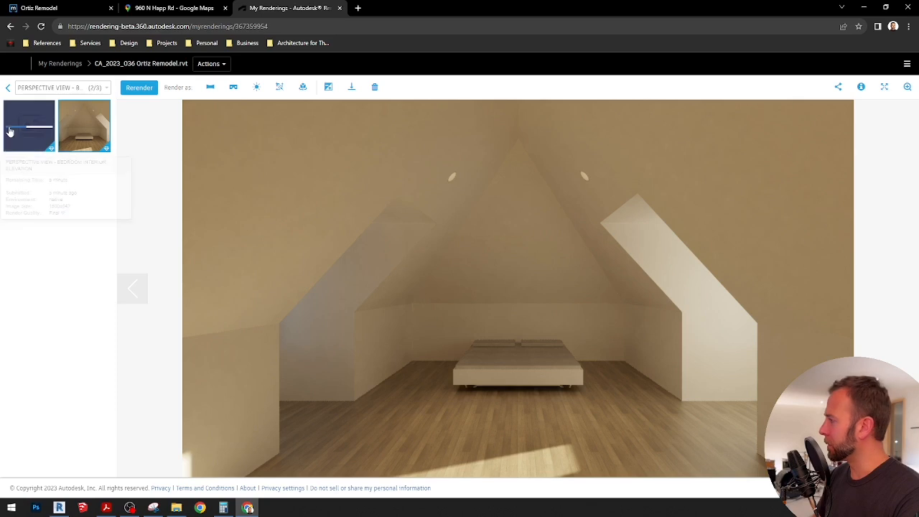
click(35, 130)
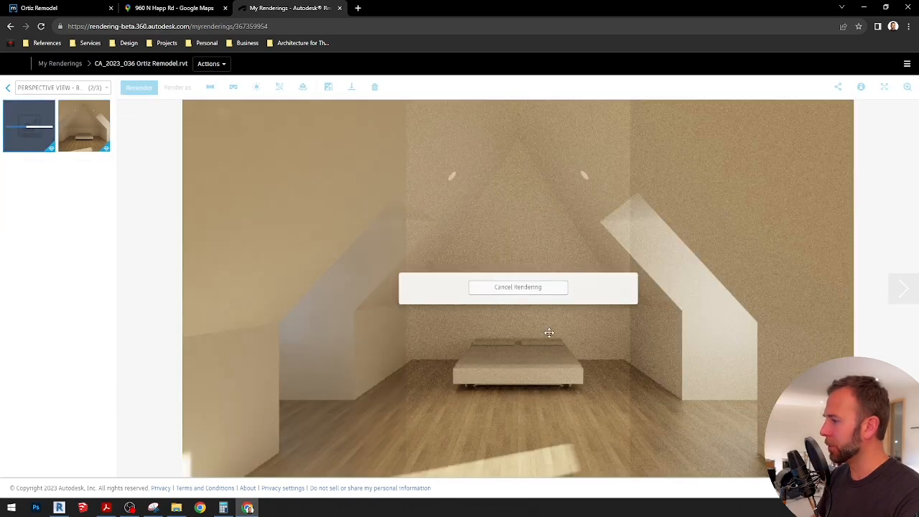
click(81, 123)
click(35, 120)
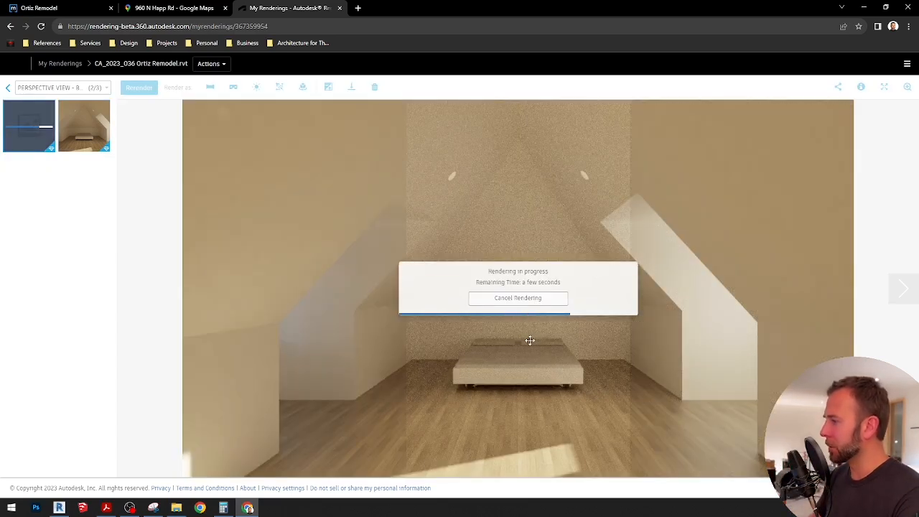
click(9, 88)
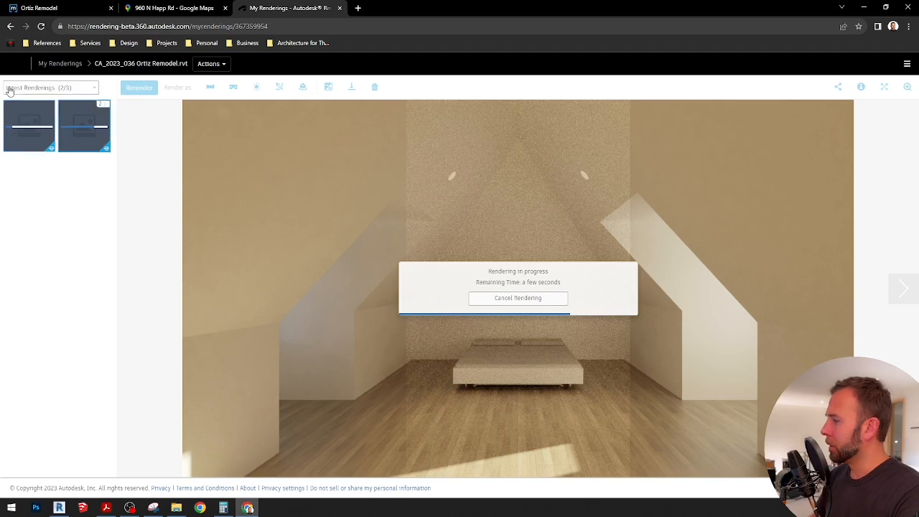
click(27, 126)
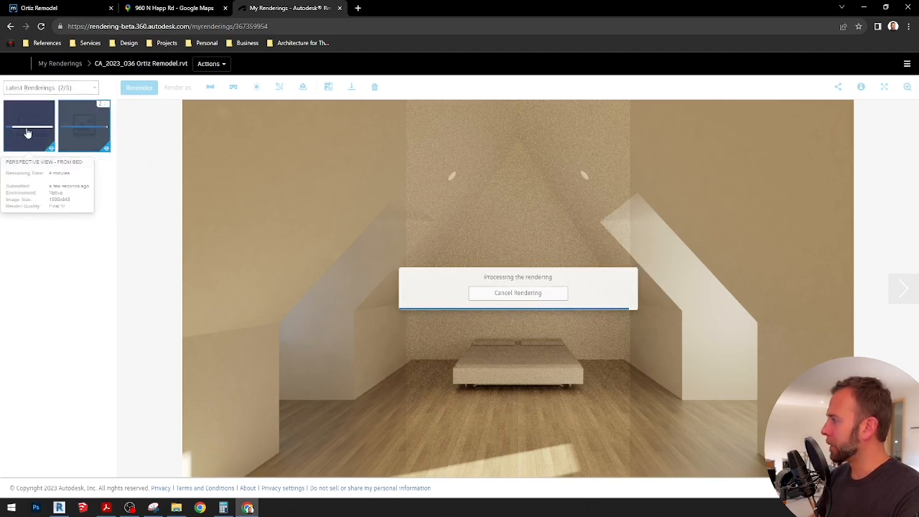
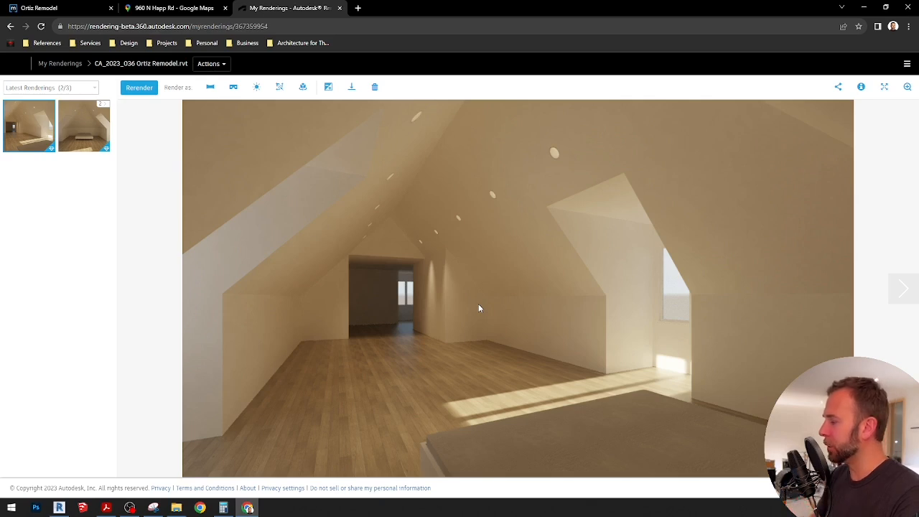
Switch back to Revit and set the sun azimuth to 223° in the FROM BED perspective's rendering sun settings
click(59, 508)
click(252, 44)
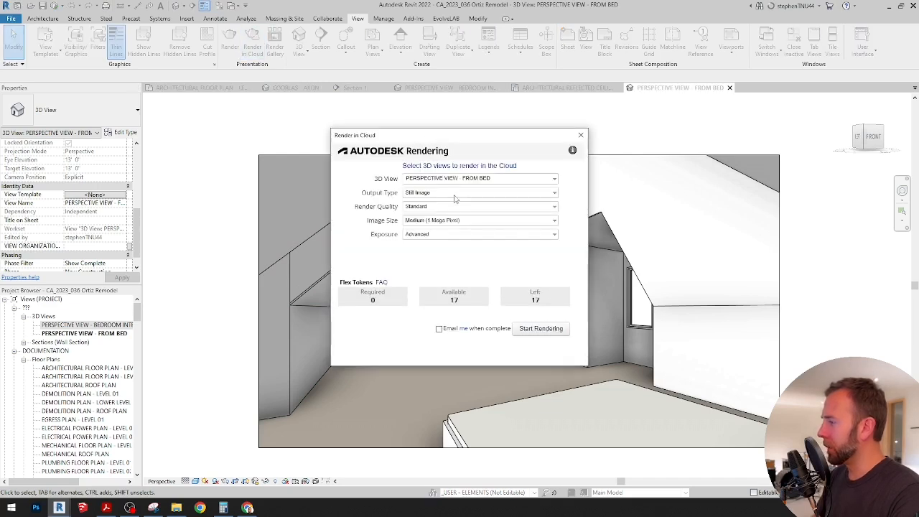
click(581, 136)
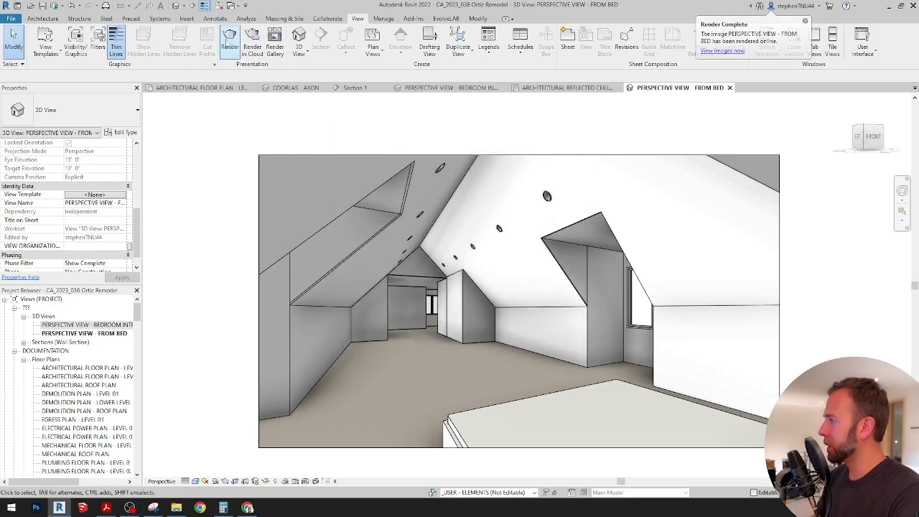
click(230, 41)
click(154, 255)
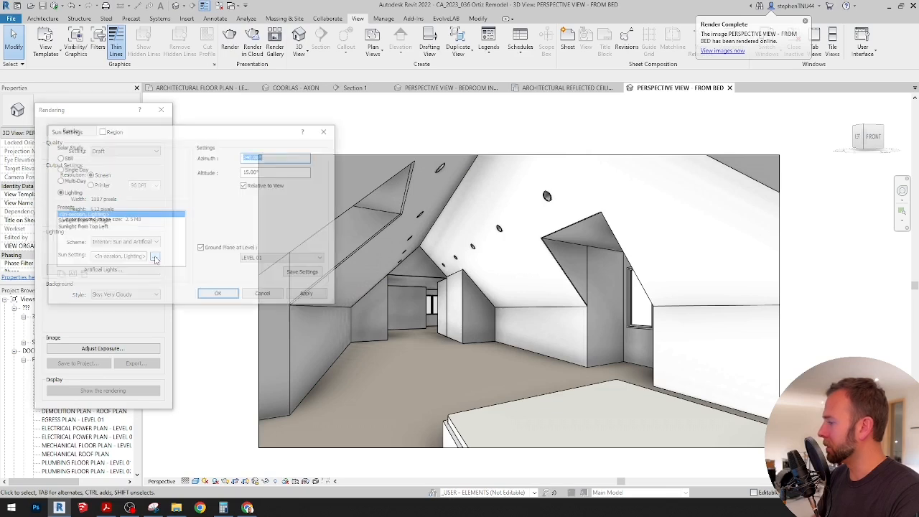
click(280, 156)
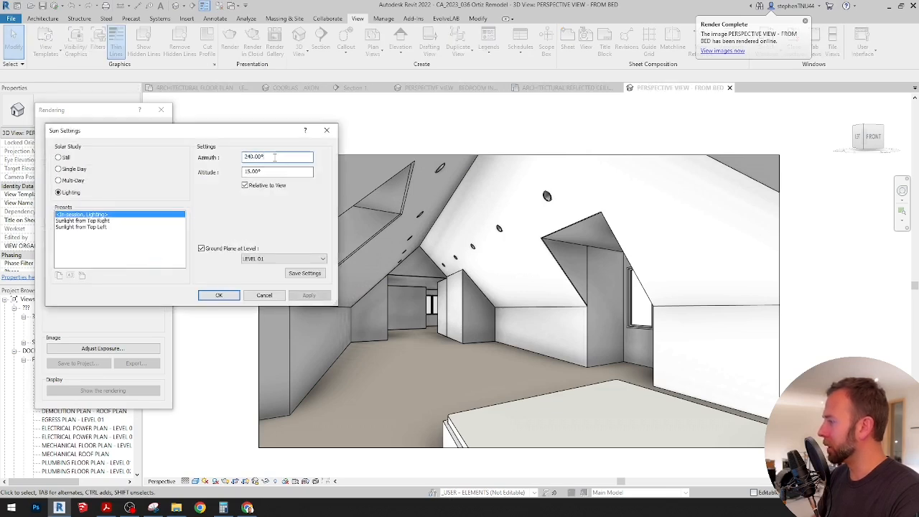
drag(275, 157, 222, 168)
click(251, 155)
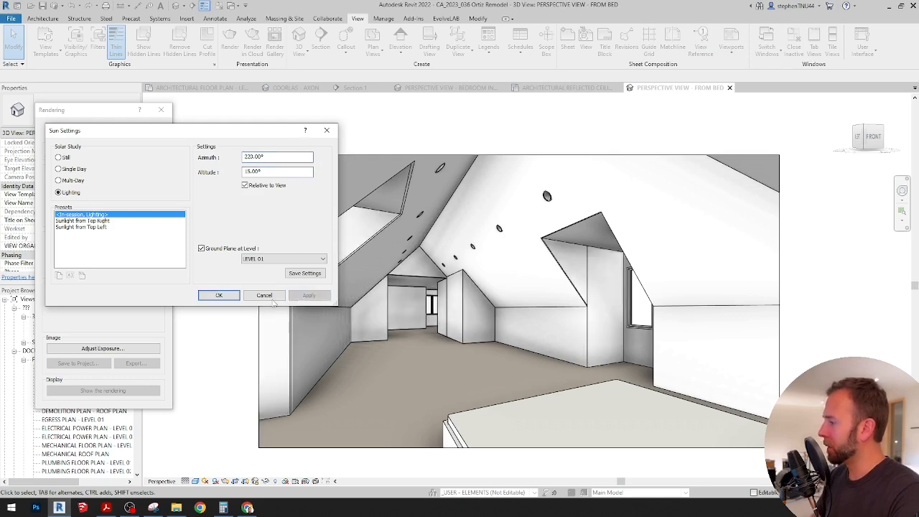
click(229, 295)
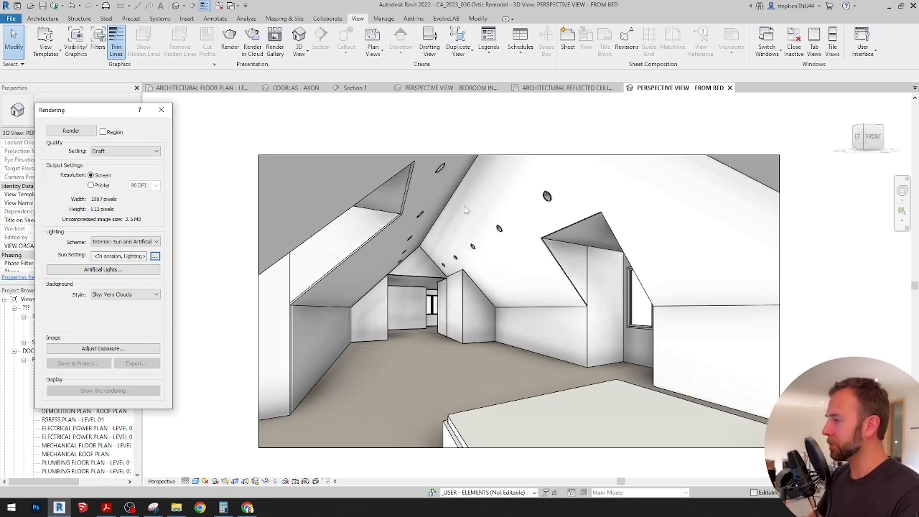
click(161, 110)
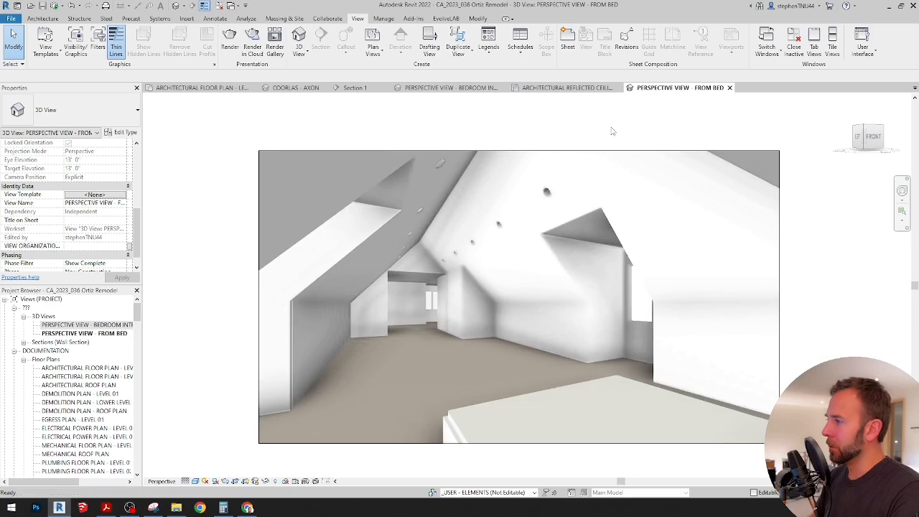
Submit the relit PERSPECTIVE VIEW - FROM BED for another cloud rendering at Final quality and Large size, with the upload continuing in the background
click(253, 49)
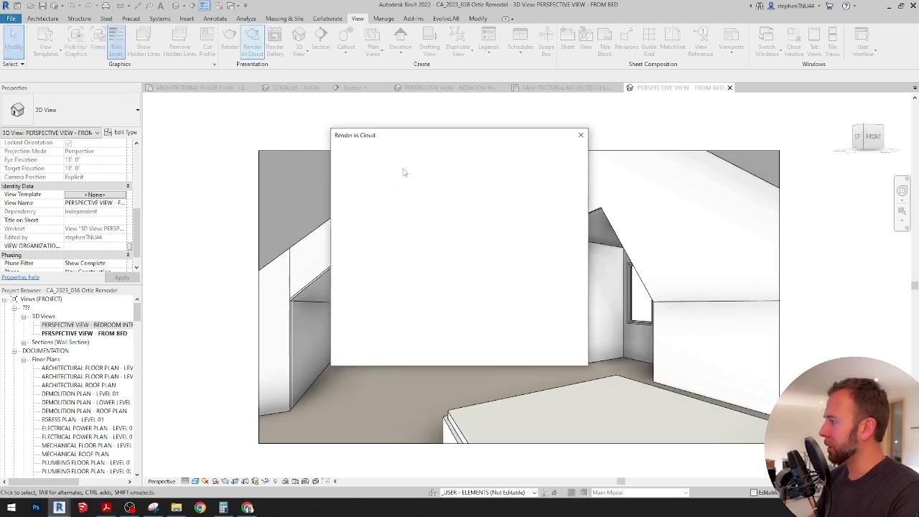
drag(272, 130, 252, 125)
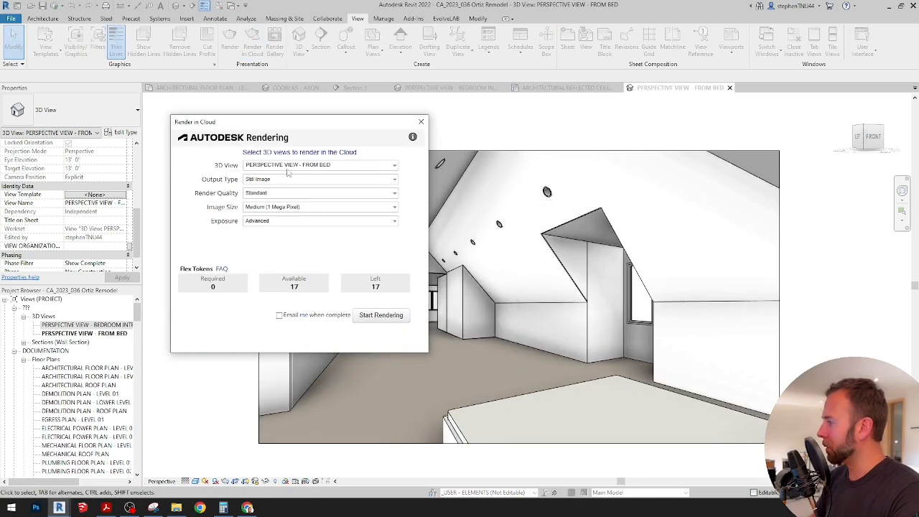
click(296, 197)
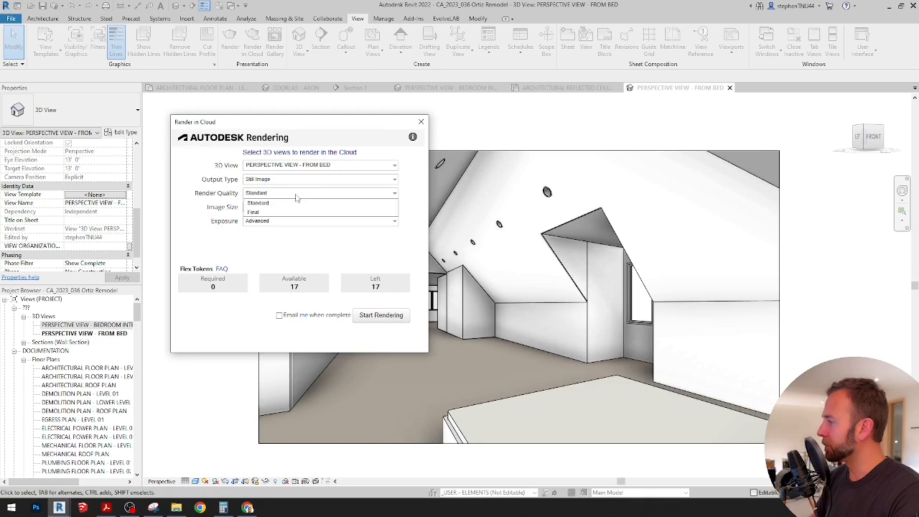
click(296, 215)
click(296, 207)
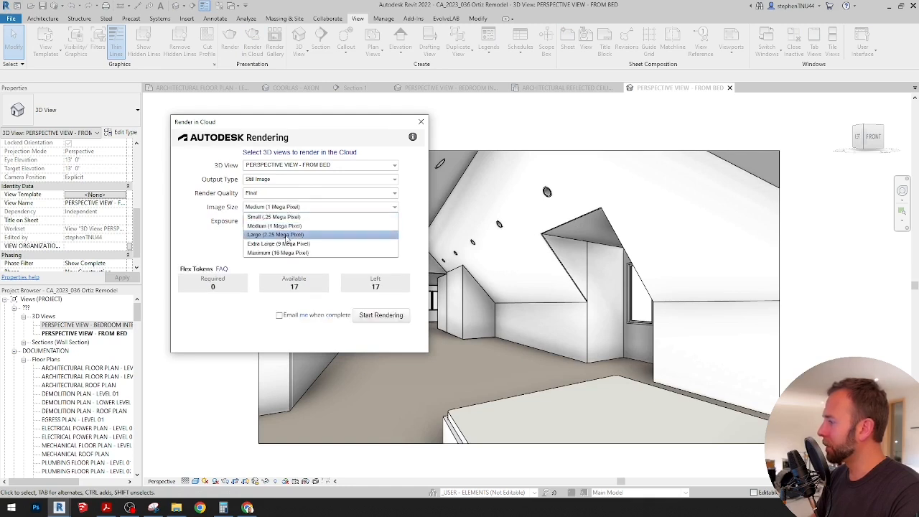
click(274, 234)
click(381, 319)
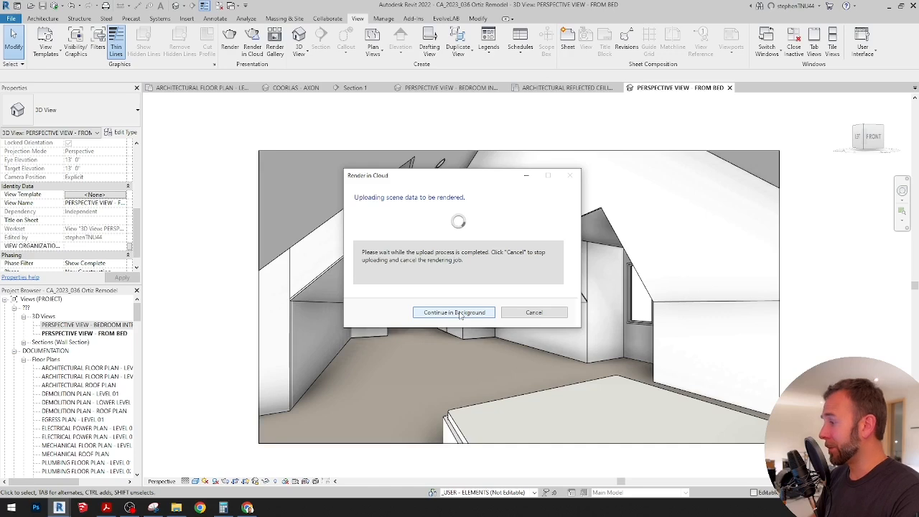
click(459, 313)
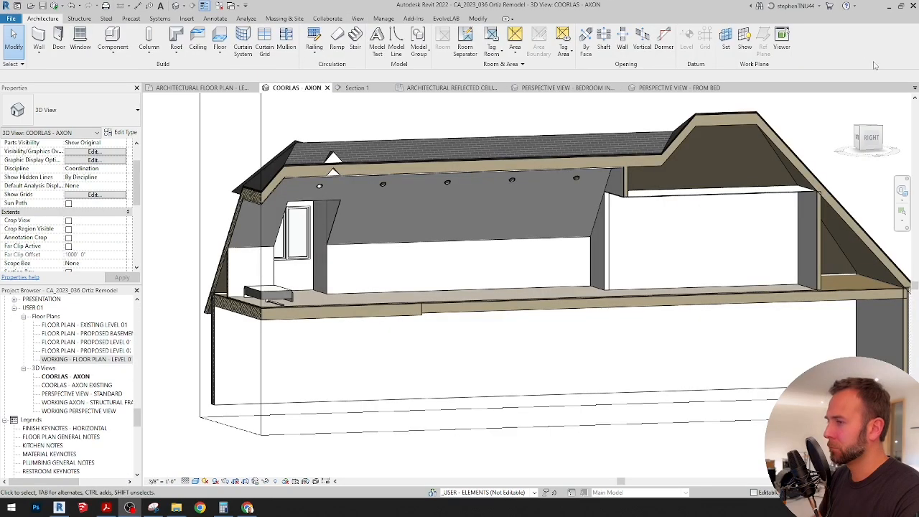
In the COORLAS - AXON view, create an in-place component in the Generic Models category and name it Rafter
click(863, 9)
shift+middle_drag(519, 305, 599, 301)
scroll(622, 167, up, 3)
middle_drag(621, 167, 493, 176)
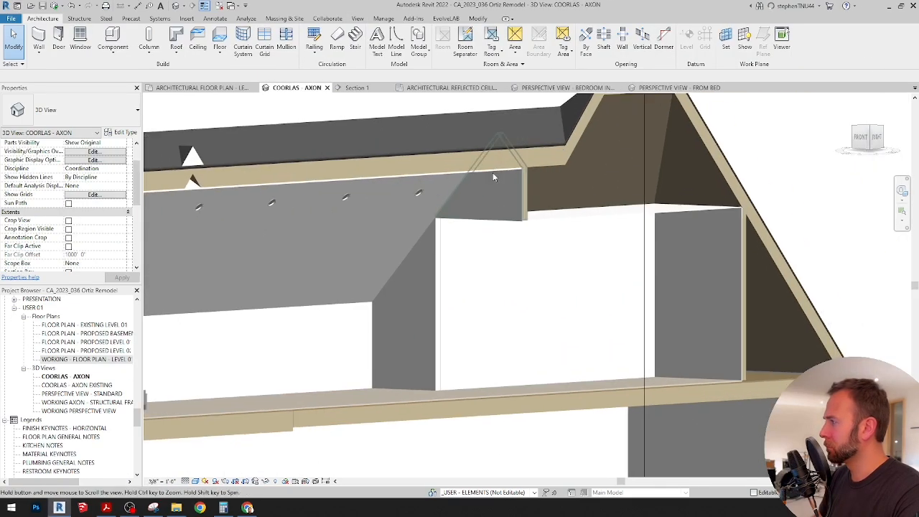
click(113, 48)
click(129, 85)
scroll(212, 185, down, 2)
click(214, 216)
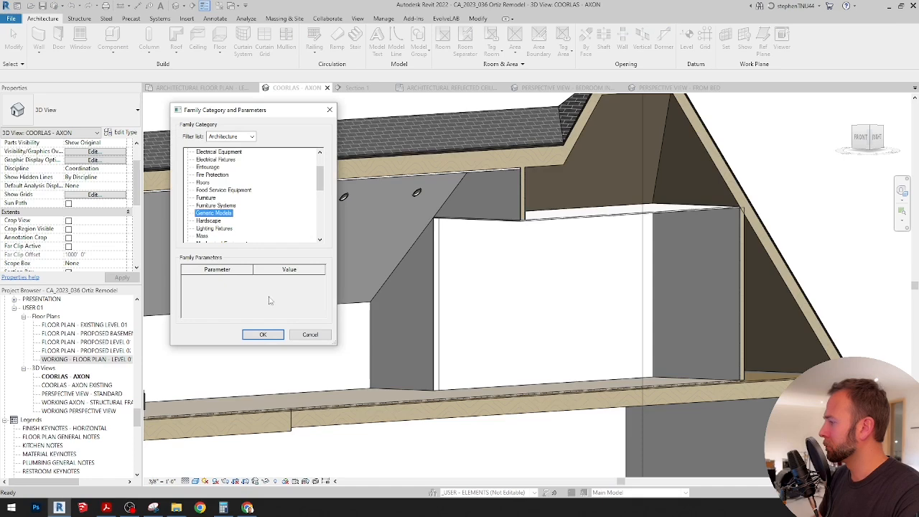
click(263, 334)
text(Master TV)
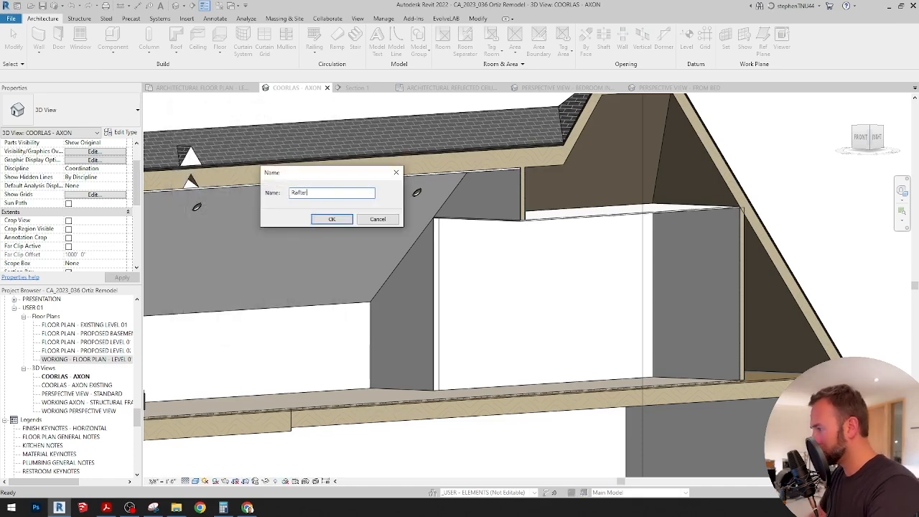
key(Return)
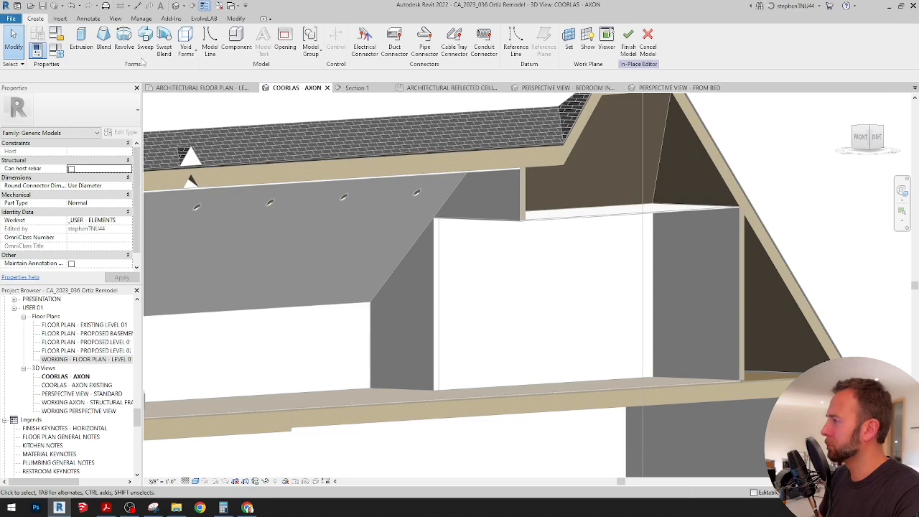
Start an extrusion and set its work plane by picking the interior wall face at the end of the vaulted bedroom
click(82, 42)
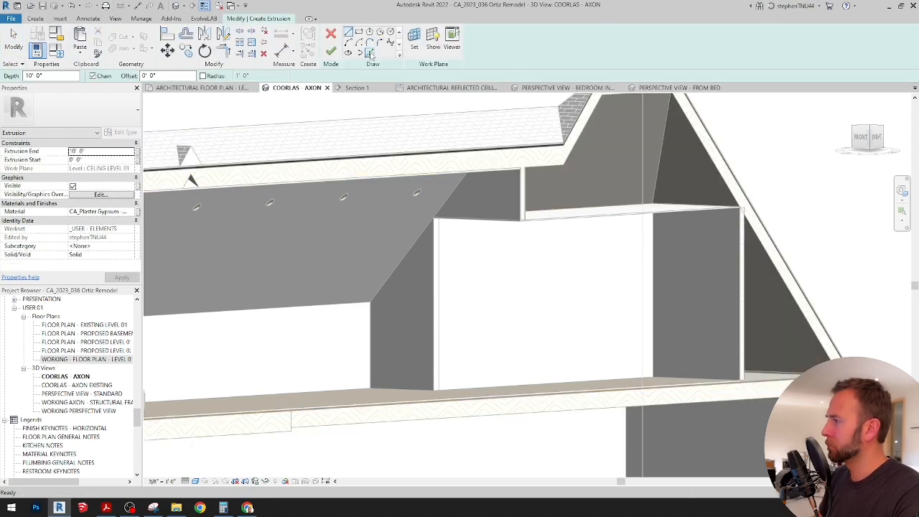
click(414, 37)
click(350, 218)
click(382, 260)
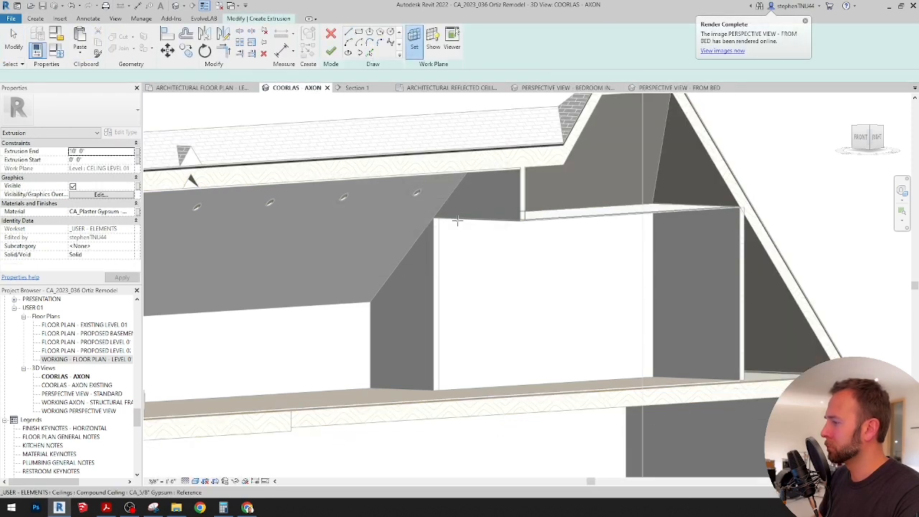
scroll(582, 183, up, 5)
click(552, 189)
scroll(519, 194, down, 3)
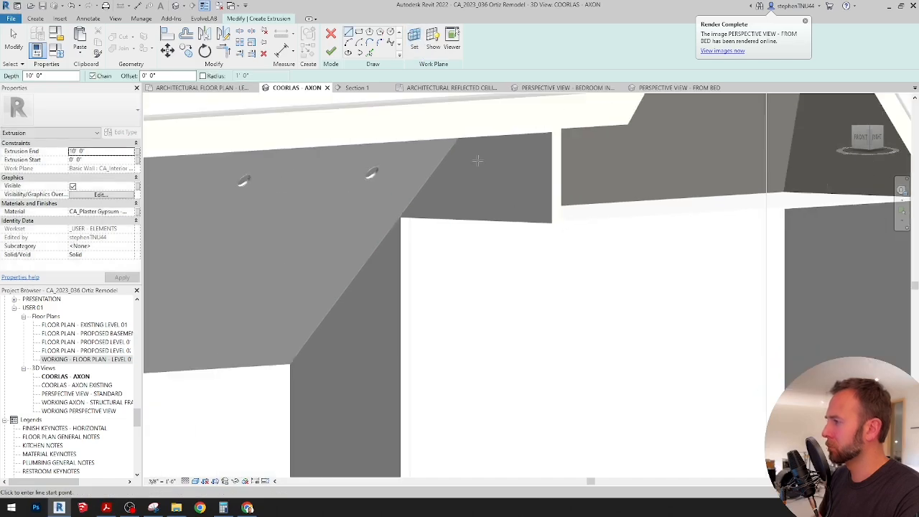
In Section 1, sketch a vertical line about 12' 1 1/2" long from the ceiling peak down to the floor's midpoint
key(ctrl+Tab)
middle_drag(388, 198, 534, 270)
scroll(535, 270, up, 2)
click(420, 137)
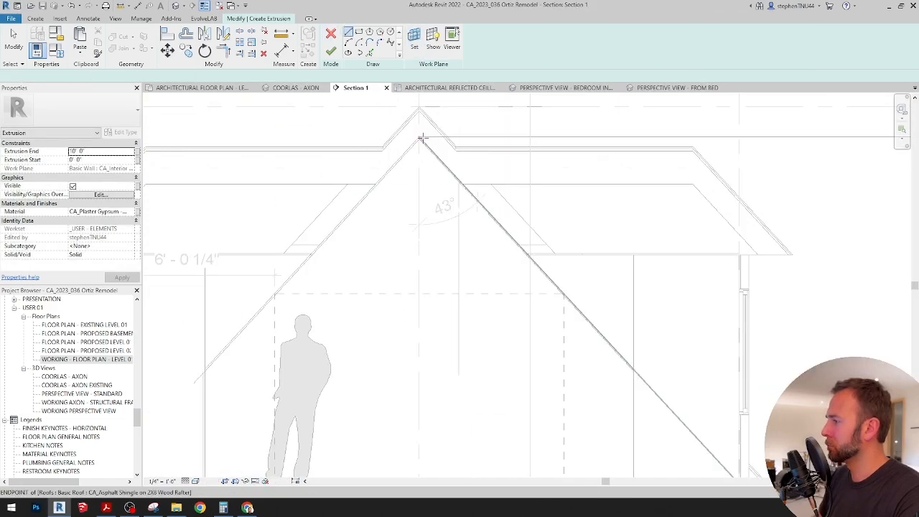
scroll(422, 137, up, 3)
scroll(416, 137, down, 4)
scroll(414, 446, up, 5)
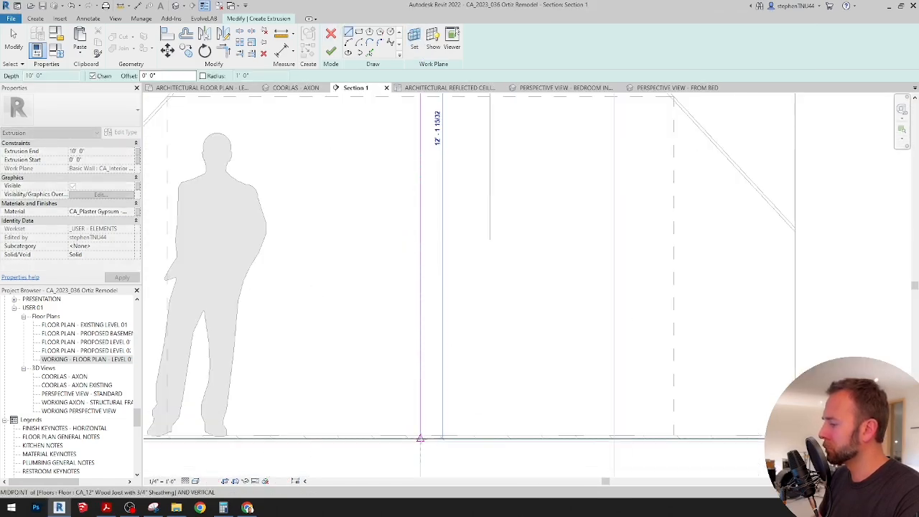
click(420, 437)
Sketch a horizontal line across the vertical centre line, slightly above the dashed ceiling line, extending past the sloped ceiling on the right
scroll(440, 410, down, 7)
click(389, 280)
click(608, 279)
key(Escape)
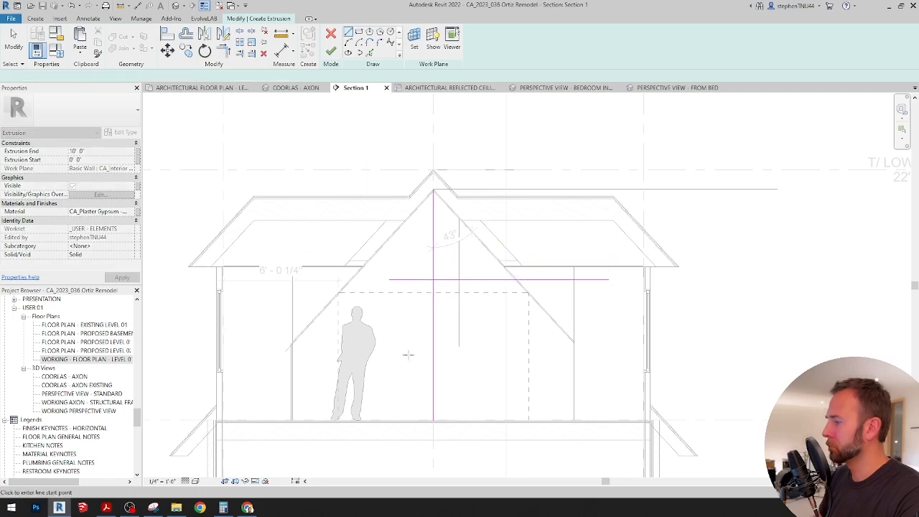
Sketch a shorter horizontal line below the first and dimension the ceiling peak, both lines and the floor in one aligned chain
click(403, 356)
click(512, 356)
click(87, 18)
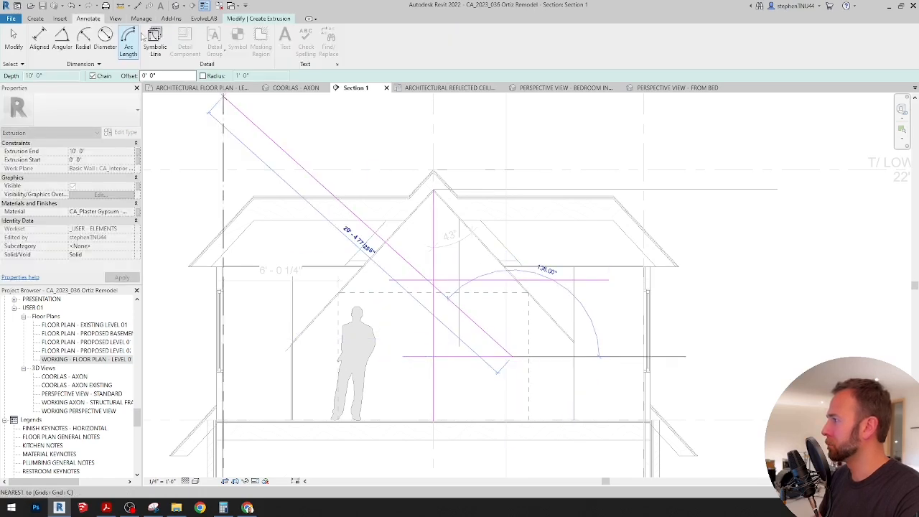
click(39, 42)
click(435, 195)
click(442, 281)
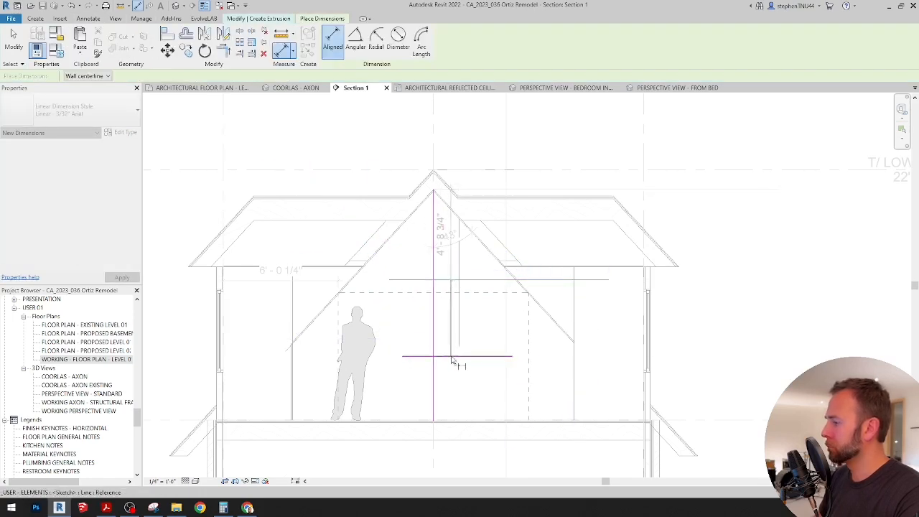
click(453, 358)
scroll(437, 194, up, 1)
scroll(442, 196, down, 1)
scroll(450, 420, up, 5)
click(433, 422)
scroll(434, 420, down, 3)
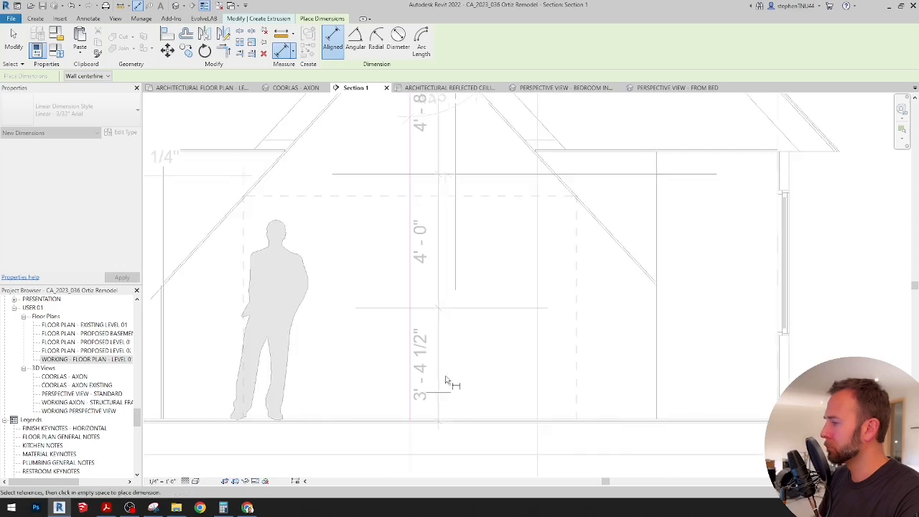
click(453, 370)
Equalize the dimension chain to space the two horizontal lines evenly between peak and floor, and switch its display back to values
click(520, 220)
click(537, 283)
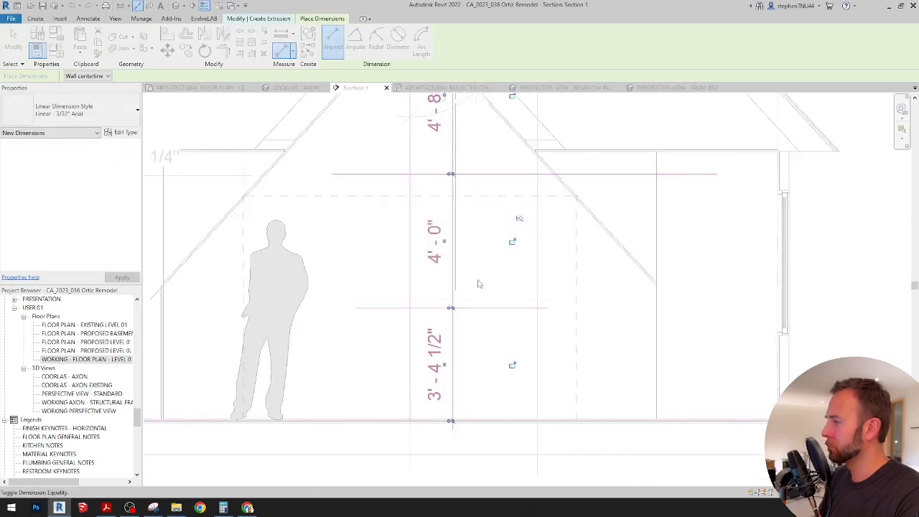
scroll(479, 287, down, 3)
scroll(477, 251, up, 2)
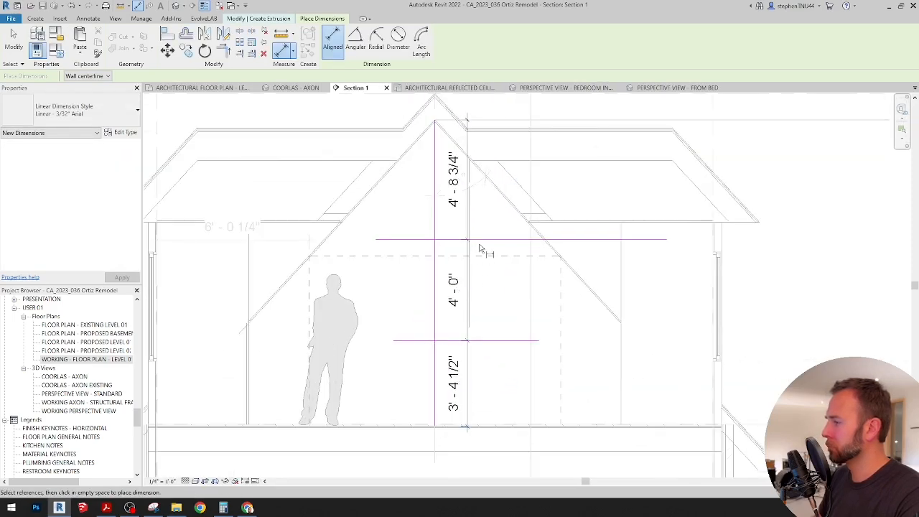
key(Escape)
click(518, 274)
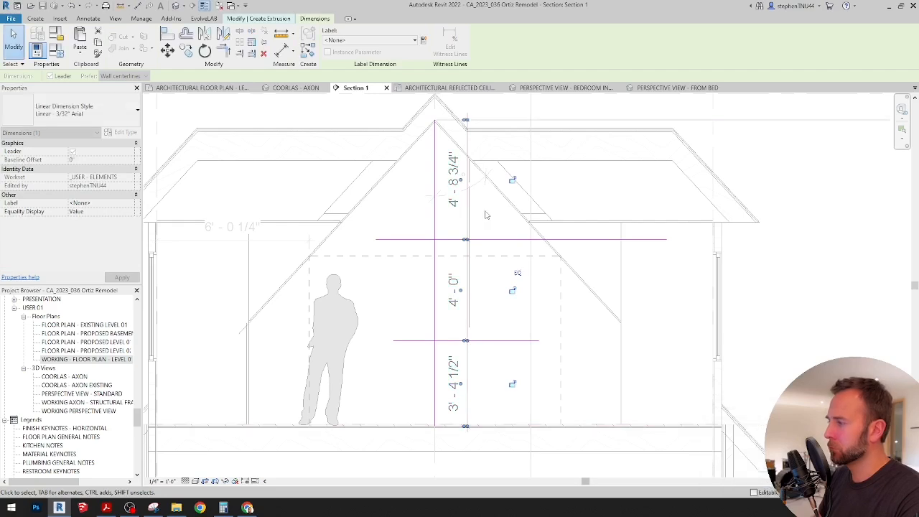
scroll(468, 119, up, 3)
drag(471, 118, 412, 119)
scroll(554, 307, down, 3)
click(566, 375)
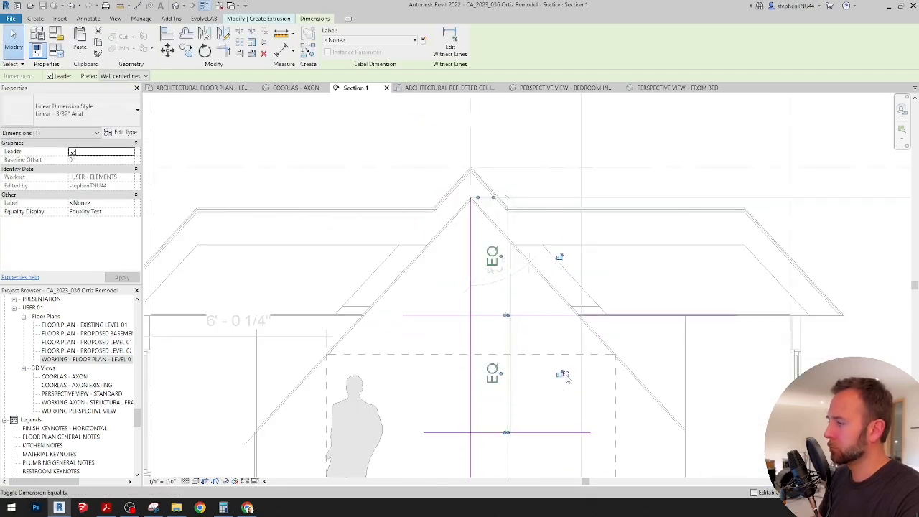
click(564, 375)
middle_drag(540, 355, 482, 257)
scroll(481, 260, down, 2)
key(Escape)
Add sketch lines by picking the flat ceiling's upper edge and the sloped ceiling's edge on the left side of the vault
scroll(425, 214, up, 4)
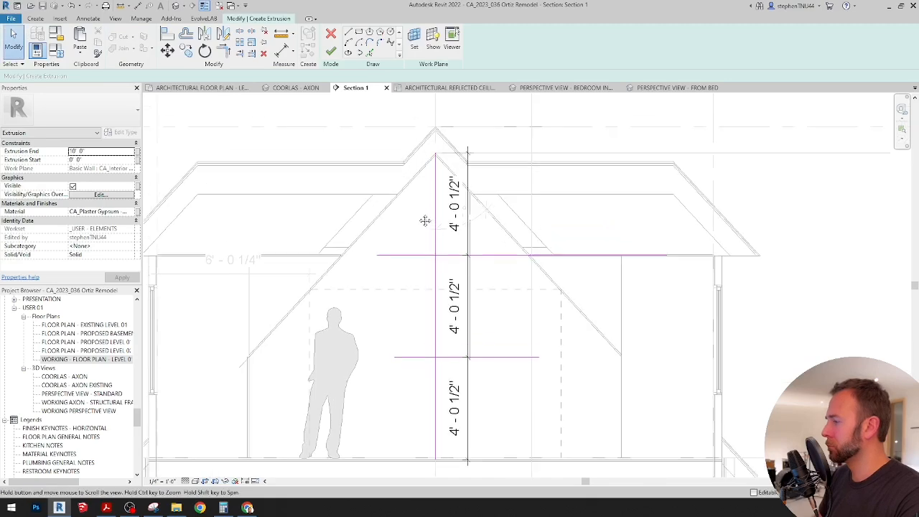
scroll(307, 280, up, 2)
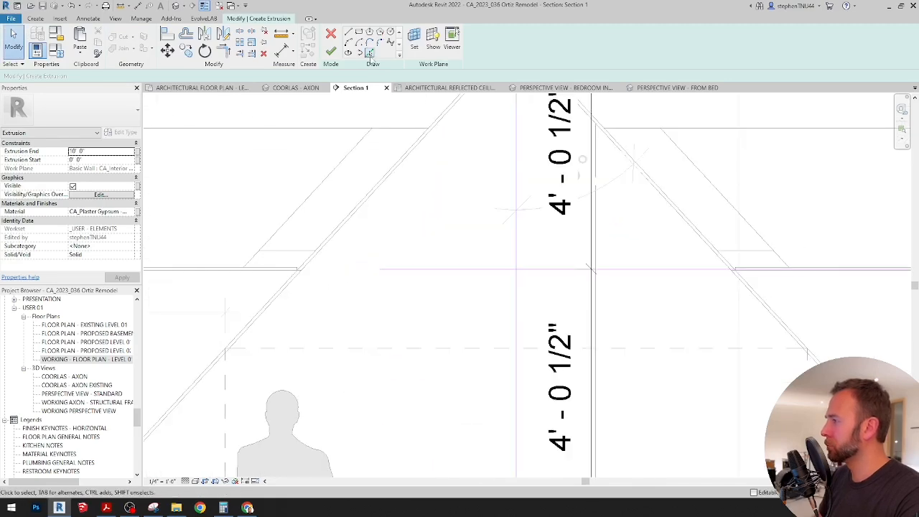
scroll(285, 271, up, 3)
click(283, 266)
scroll(335, 251, down, 4)
scroll(357, 218, up, 3)
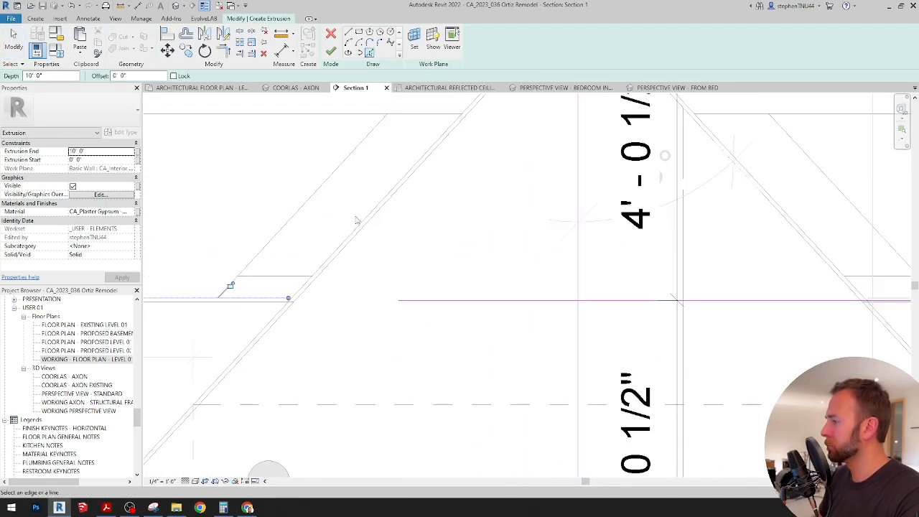
click(366, 224)
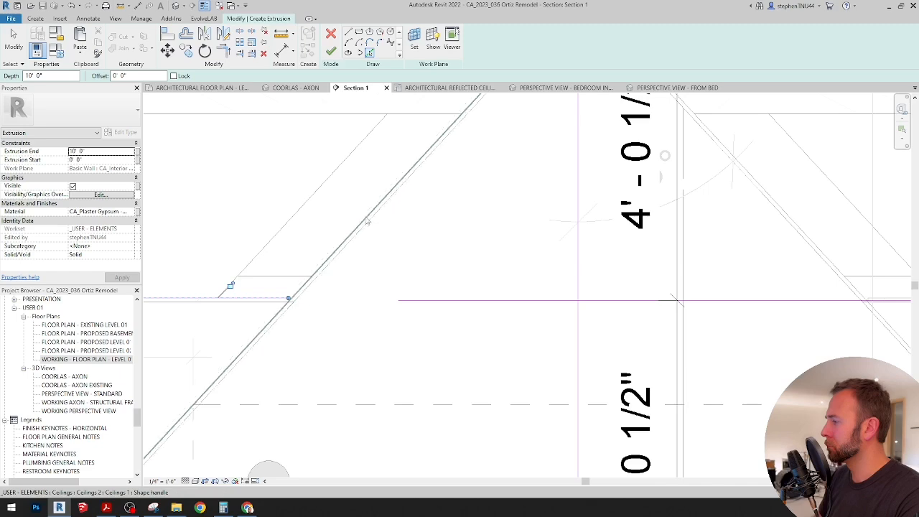
scroll(337, 216, down, 3)
scroll(373, 253, up, 3)
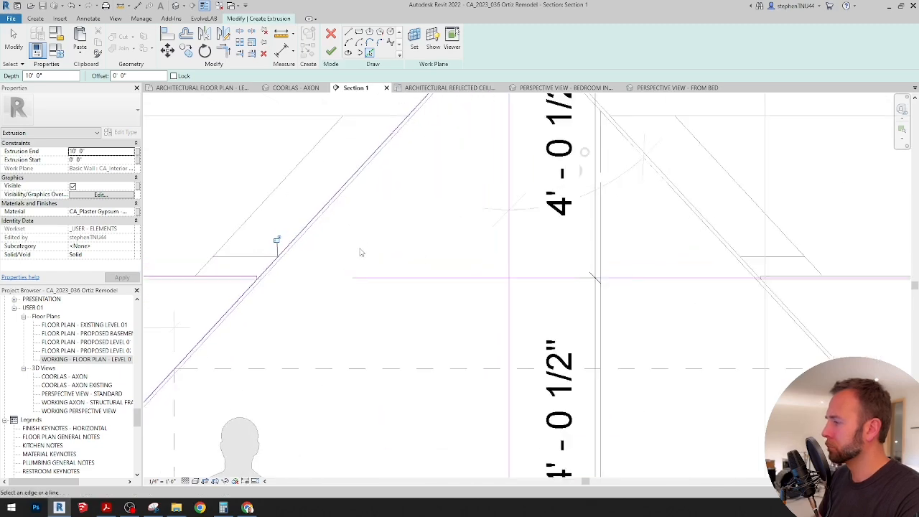
key(Escape)
key(Escape)
Delete the vertical centre line, the two horizontal guide lines and their dimension chain from the sketch
scroll(349, 263, down, 2)
scroll(509, 368, up, 2)
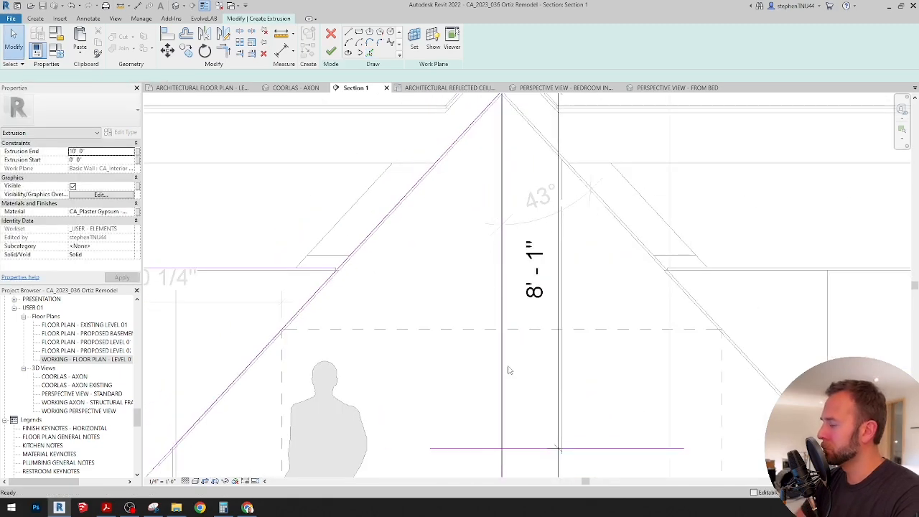
middle_drag(491, 427, 481, 440)
click(224, 51)
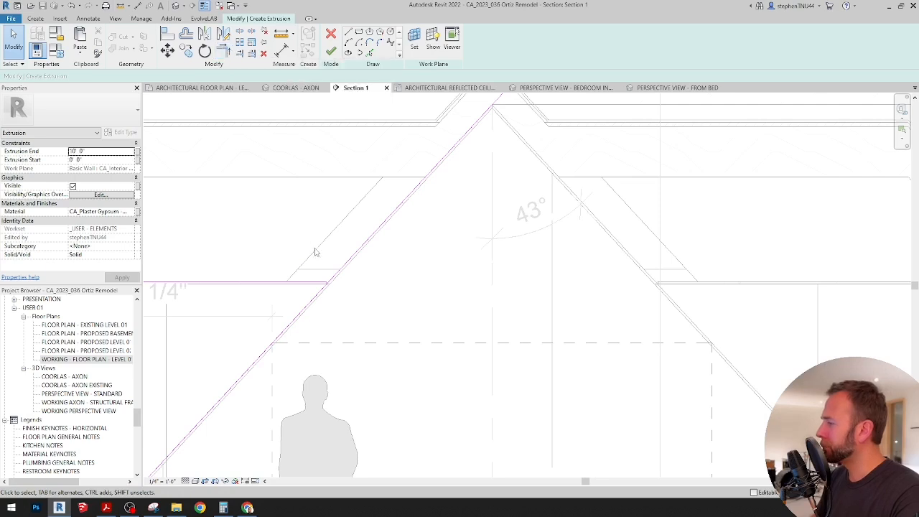
Mirror a copy of the sloped sketch line to the other side of the vault about Grid B
click(343, 264)
middle_drag(343, 265, 319, 311)
click(206, 34)
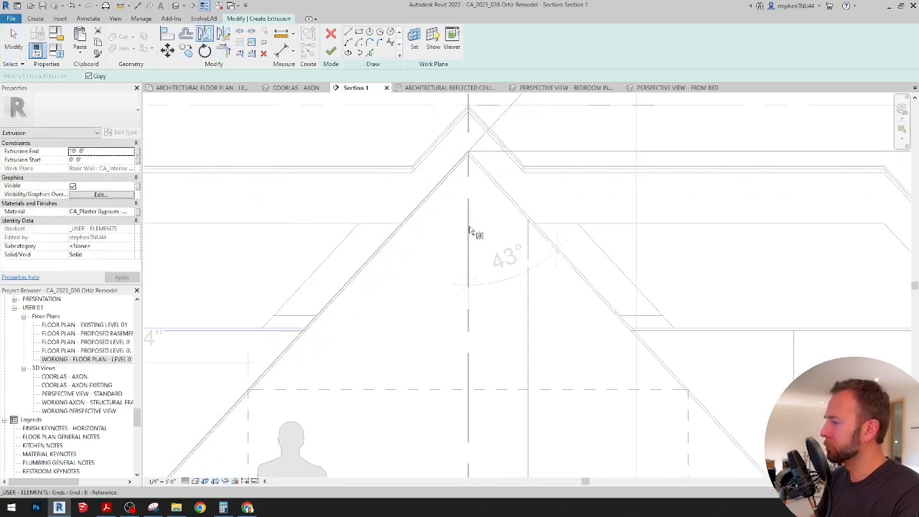
click(469, 228)
Trim and extend the horizontal ceiling line to meet both sloped sketch lines at its ends
key(t)
key(r)
click(283, 328)
click(620, 316)
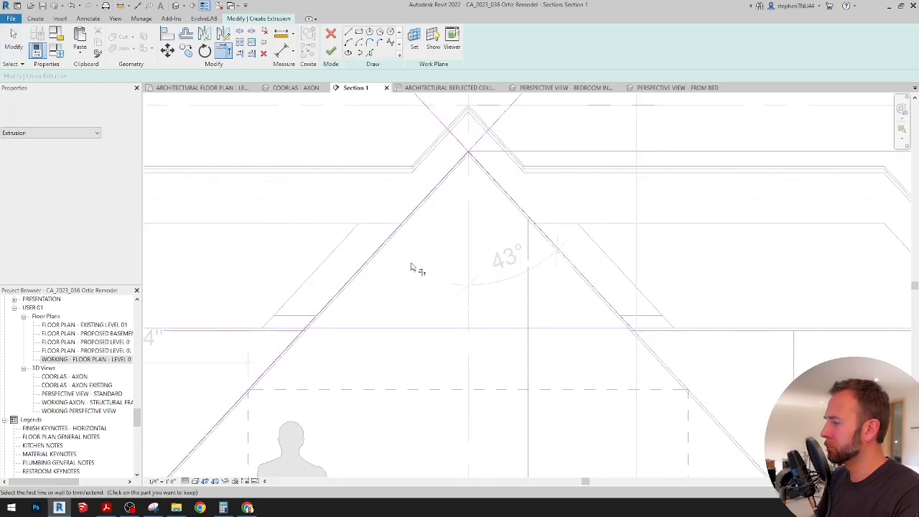
click(412, 217)
click(354, 330)
Offset a copy of the horizontal line upward by 7 1/4"
middle_drag(417, 309, 426, 315)
key(o)
key(f)
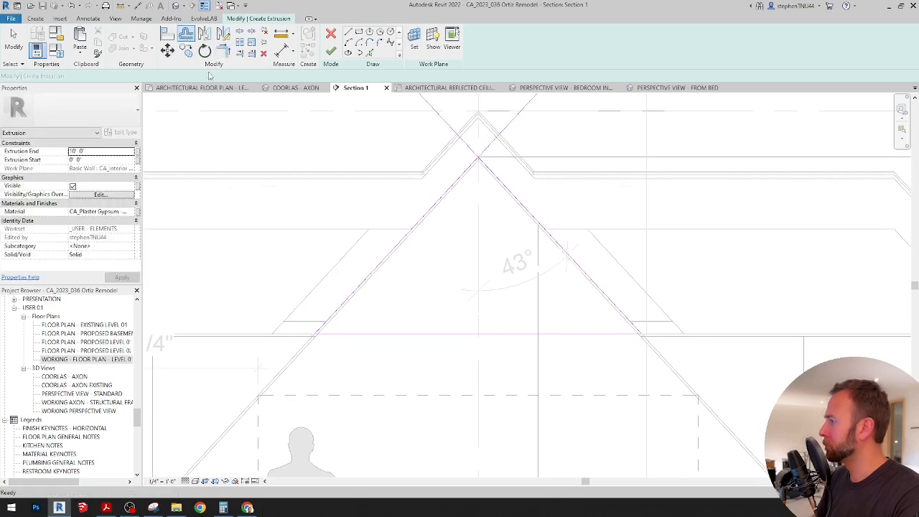
click(226, 76)
drag(226, 76, 164, 76)
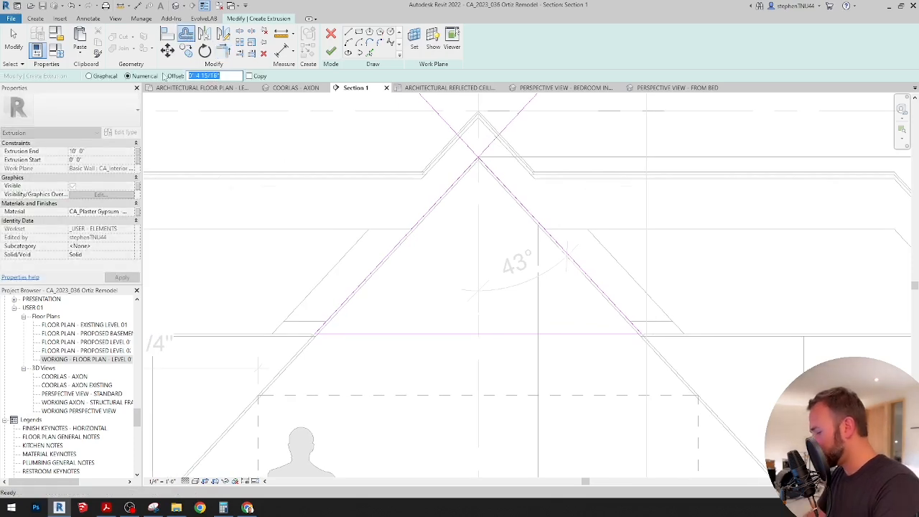
text(7.2)
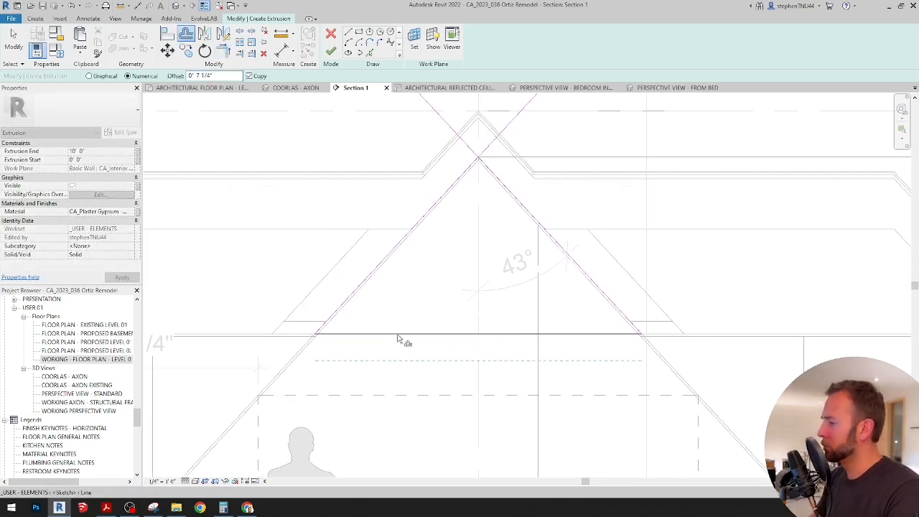
click(402, 318)
Trim both ends of the offset horizontal line to the sloped sketch lines
key(t)
key(r)
scroll(333, 312, up, 3)
click(334, 314)
click(354, 305)
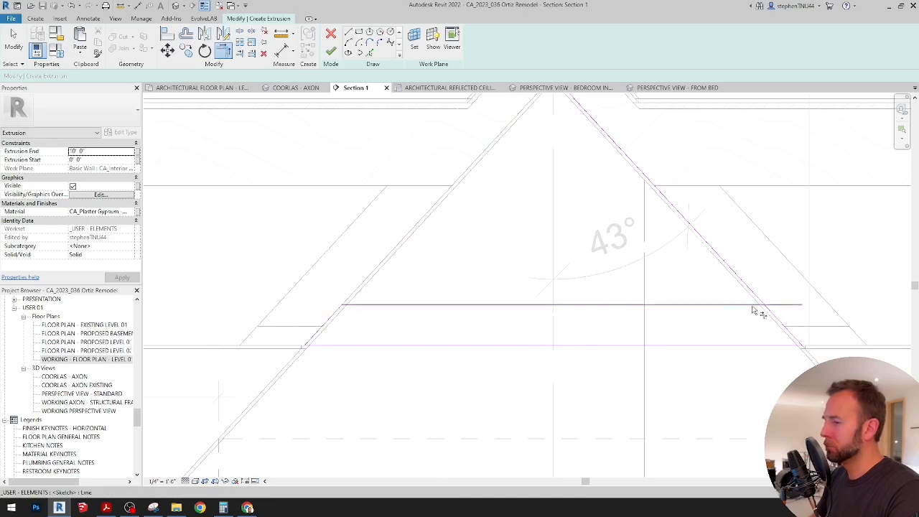
click(754, 305)
click(779, 324)
Pick the outer sloped roof edges on both sides of the vault as sketch lines
middle_drag(780, 330, 651, 294)
scroll(651, 294, down, 4)
scroll(579, 160, up, 3)
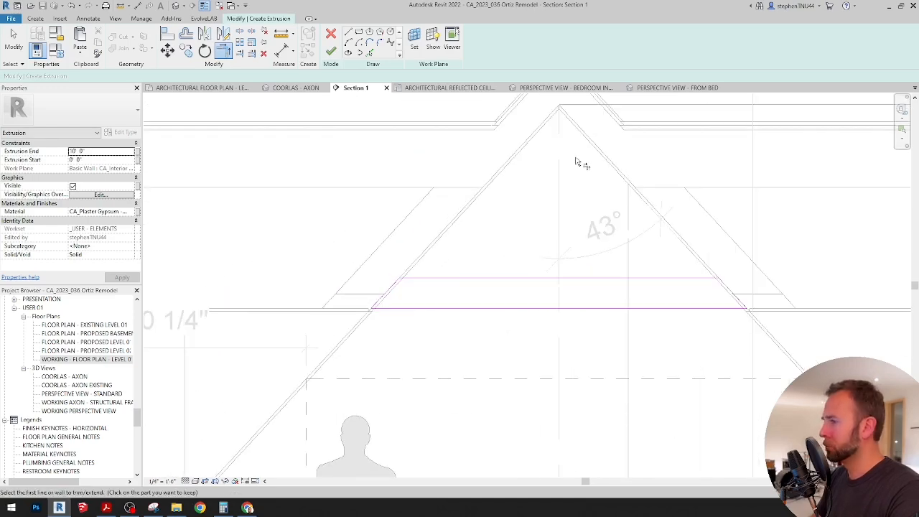
key(p)
key(l)
scroll(560, 118, down, 1)
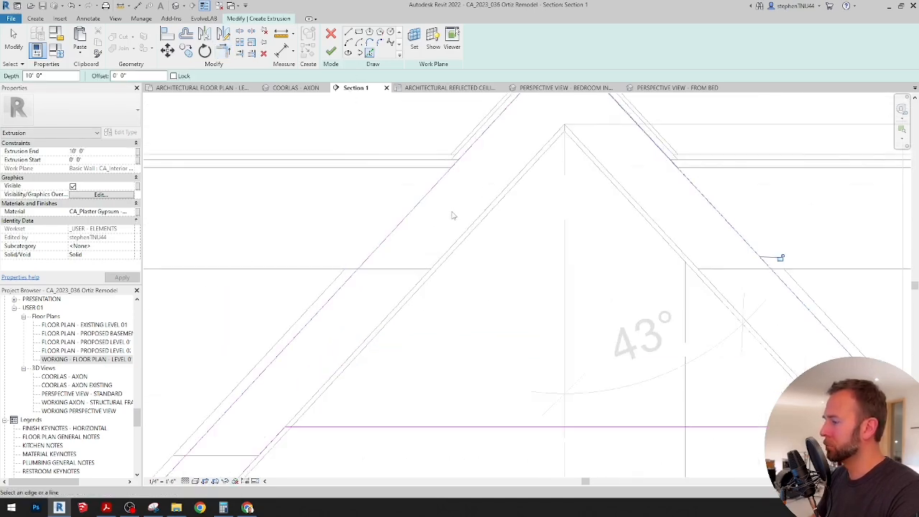
scroll(718, 251, down, 2)
Trim the upper and lower horizontal lines to the outer sloped lines and clear the inner segments, leaving one closed rafter profile
click(365, 286)
click(361, 283)
click(350, 356)
click(287, 361)
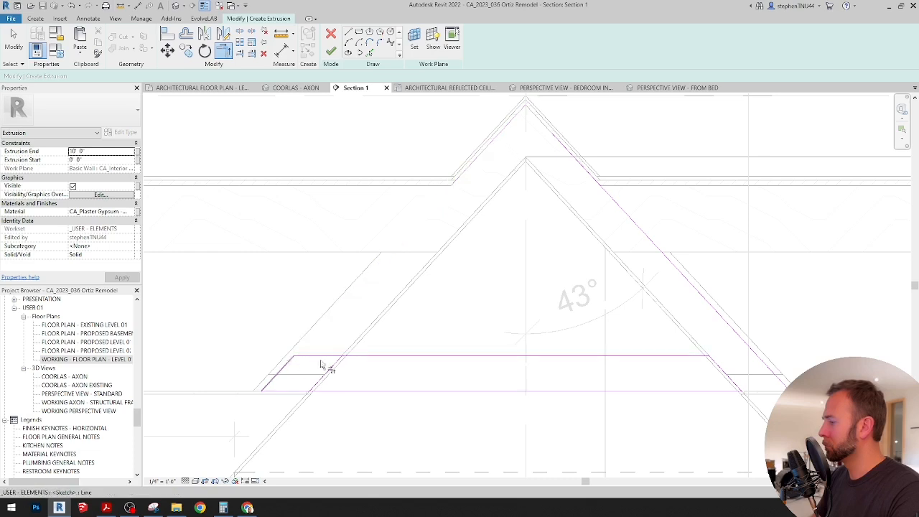
click(675, 356)
click(764, 362)
click(729, 395)
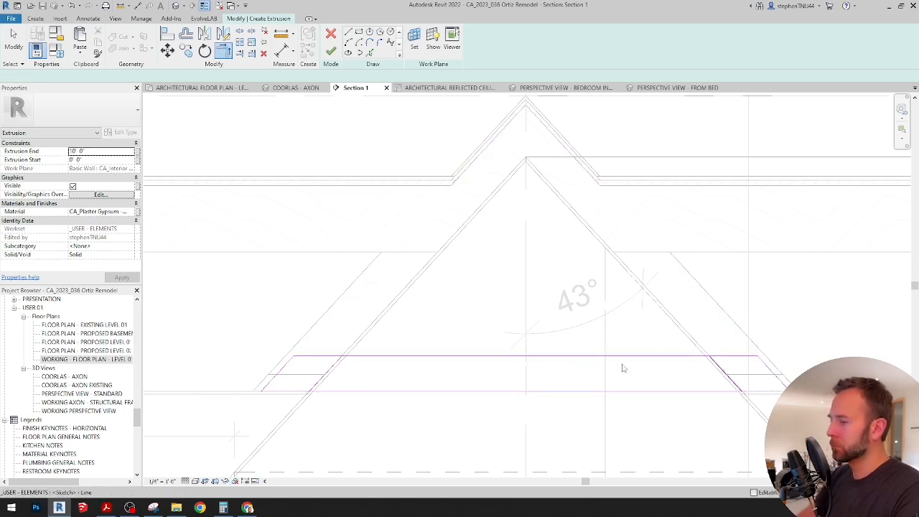
key(Escape)
key(Escape)
middle_drag(393, 380, 400, 374)
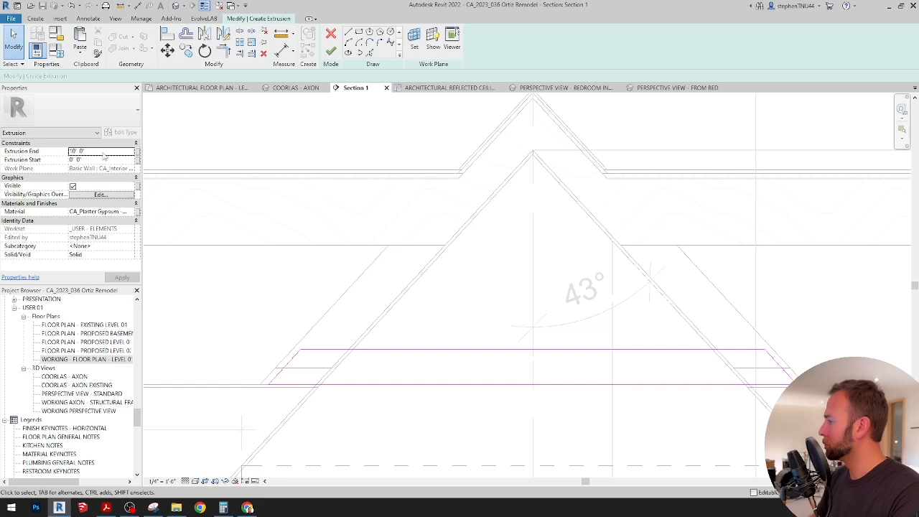
Search the project materials for trim and assign CA_Millwork - Wood Trim to the extrusion
click(129, 211)
click(129, 211)
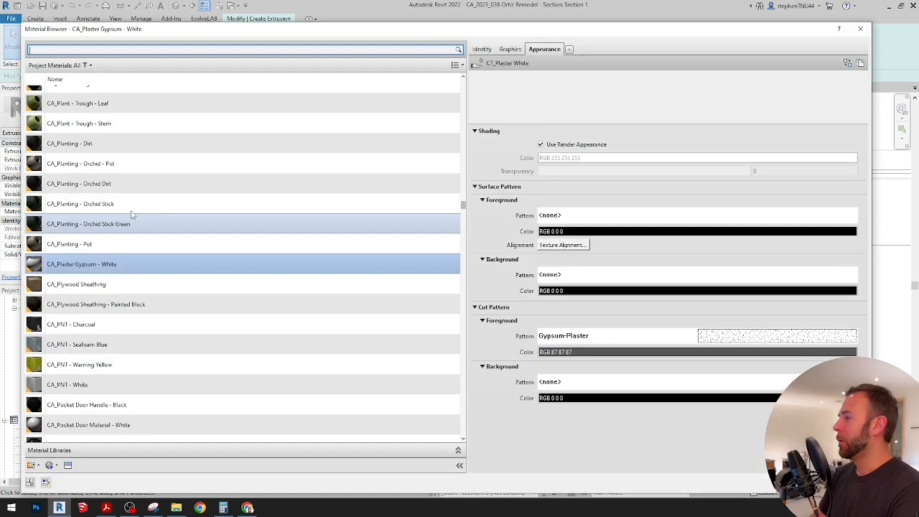
click(158, 49)
text(trim)
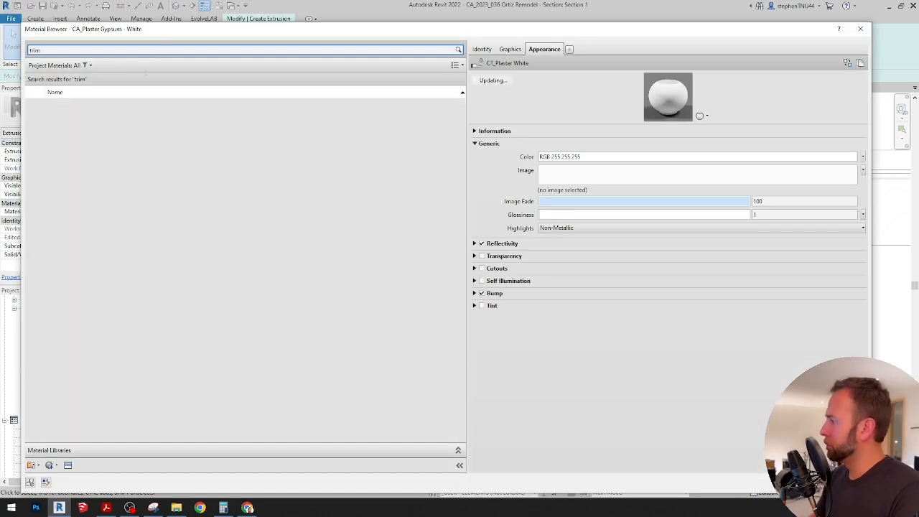
click(144, 109)
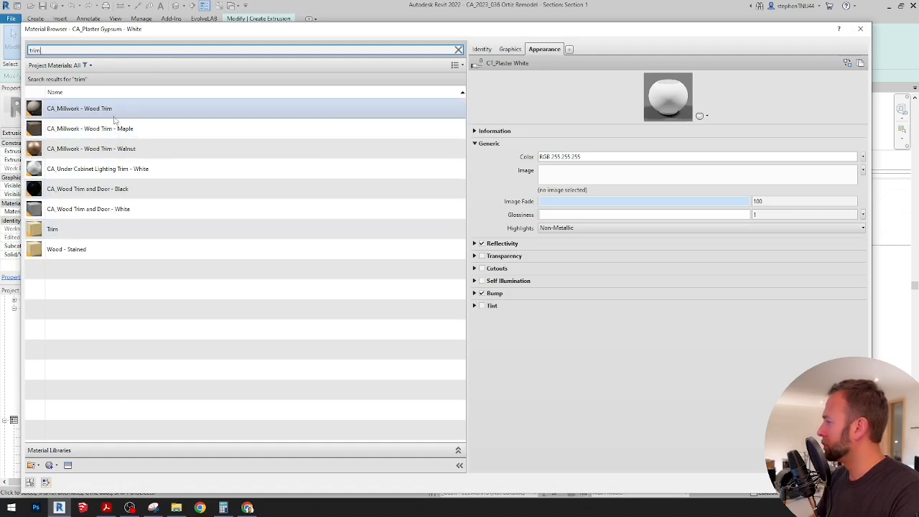
click(739, 463)
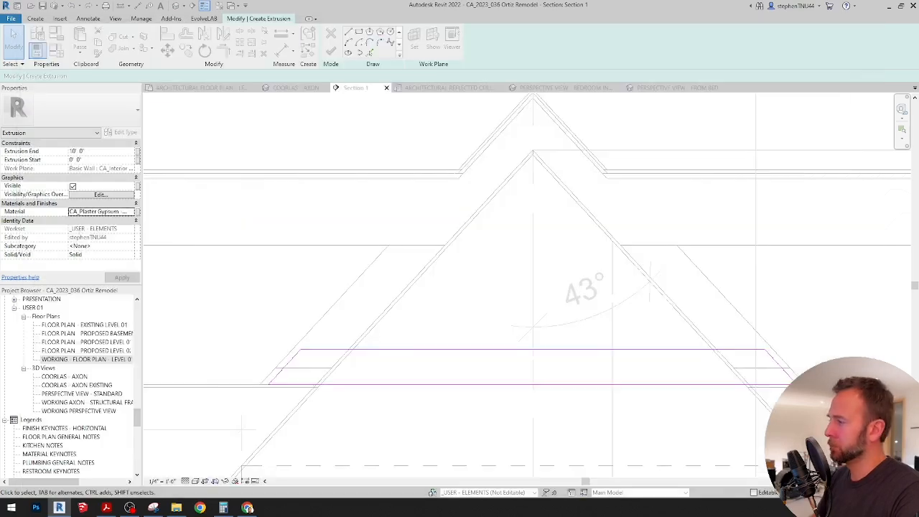
Extrude the rafter profile 1 1/2" and finish the in-place model from the Level 02 reflected ceiling plan
click(109, 151)
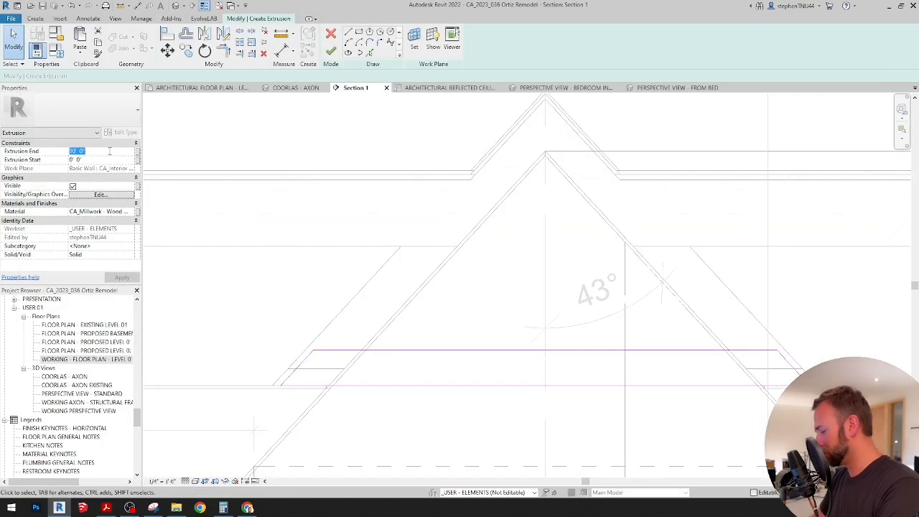
click(330, 51)
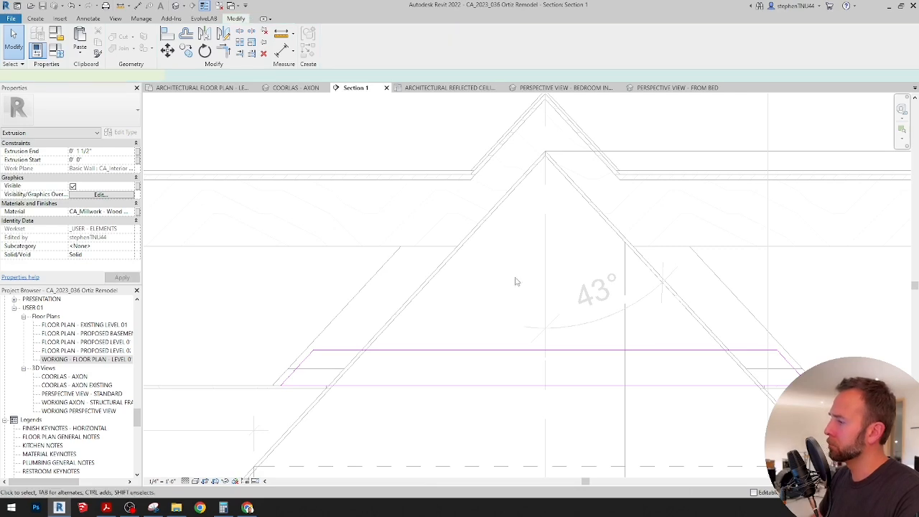
click(443, 87)
scroll(502, 158, up, 6)
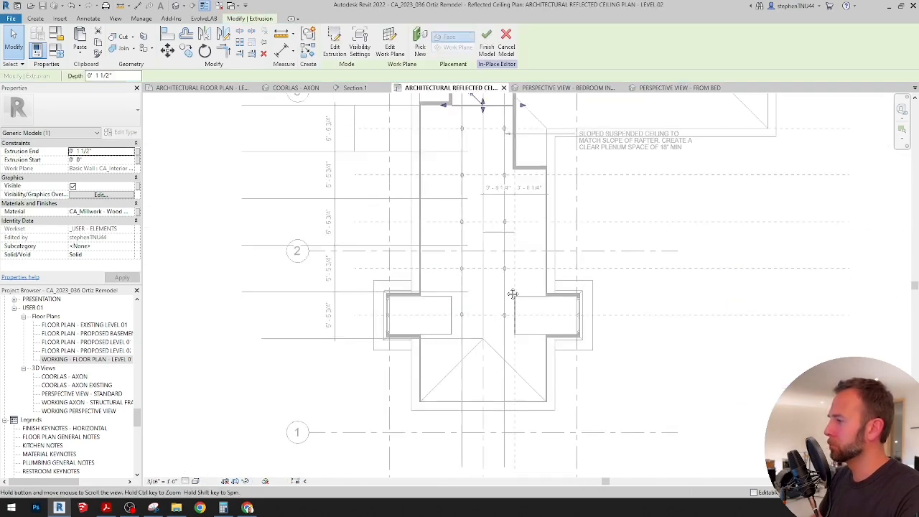
click(486, 47)
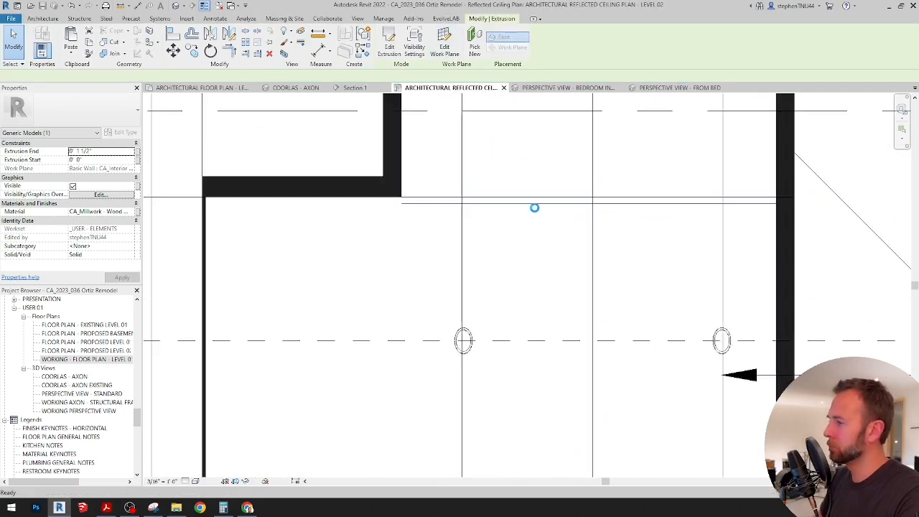
Reopen the rafter for in-place editing and dissociate its extrusion from the interior wall work plane
click(522, 288)
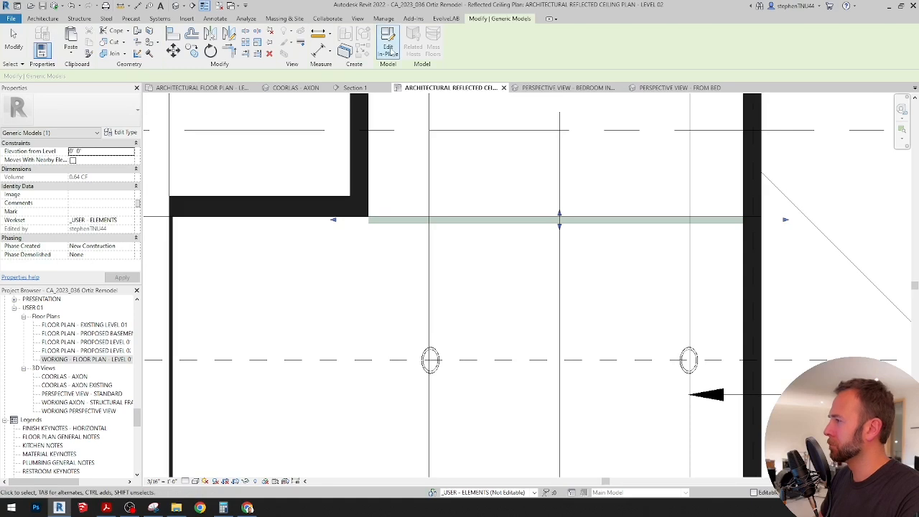
click(435, 223)
click(389, 43)
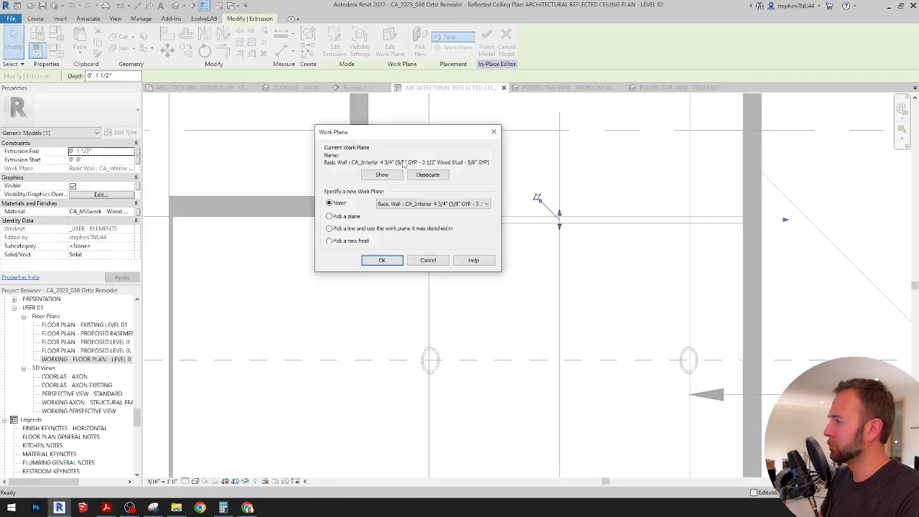
click(428, 175)
click(485, 257)
click(483, 221)
middle_drag(483, 238, 430, 249)
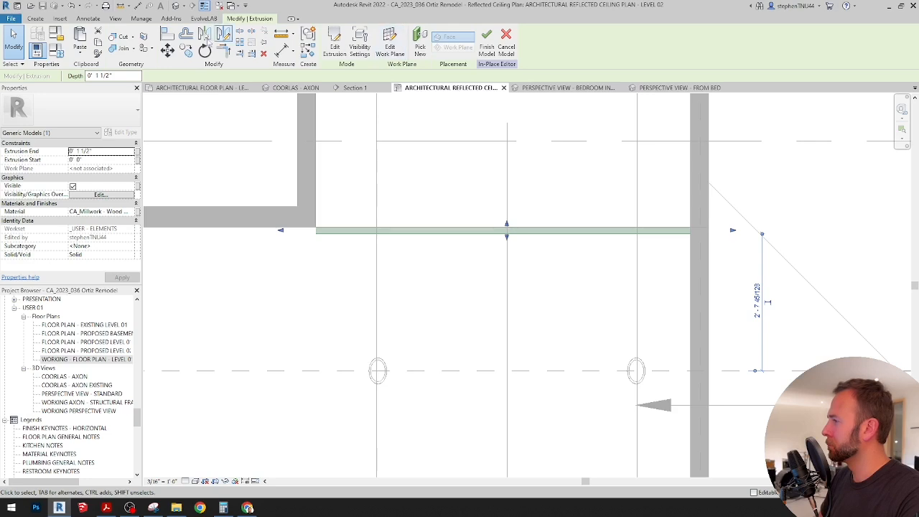
Copy the rafter extrusion inside the in-place model, leaving a gap of one rafter thickness, and finish the model
click(186, 51)
scroll(410, 230, up, 2)
click(411, 229)
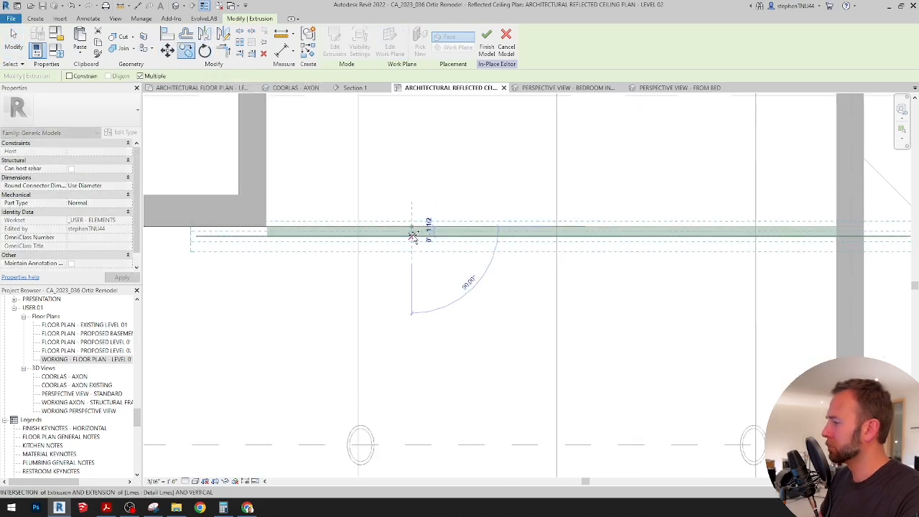
click(411, 246)
key(Escape)
key(Escape)
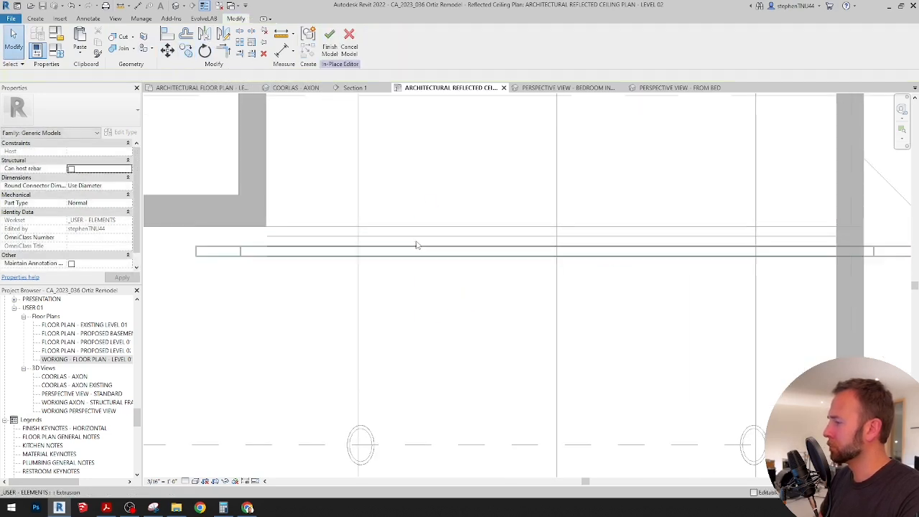
click(415, 242)
key(Escape)
click(424, 257)
middle_drag(467, 247, 453, 257)
ctrl+click(434, 244)
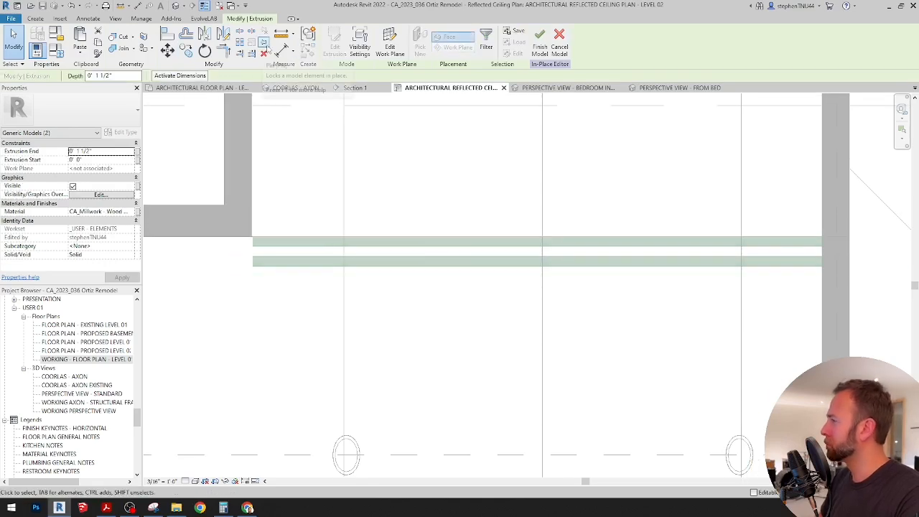
click(538, 40)
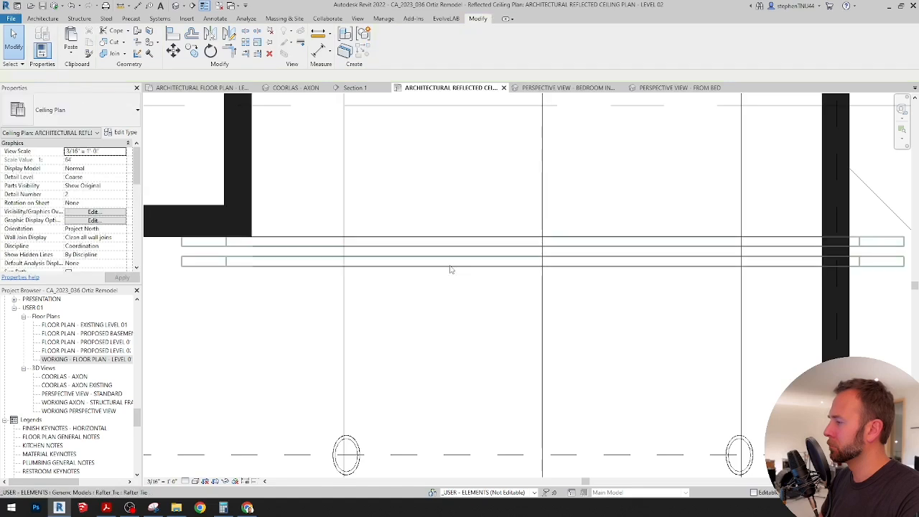
Reopen the in-place model, delete the copied lower extrusion and finish the model
click(449, 264)
double_click(432, 261)
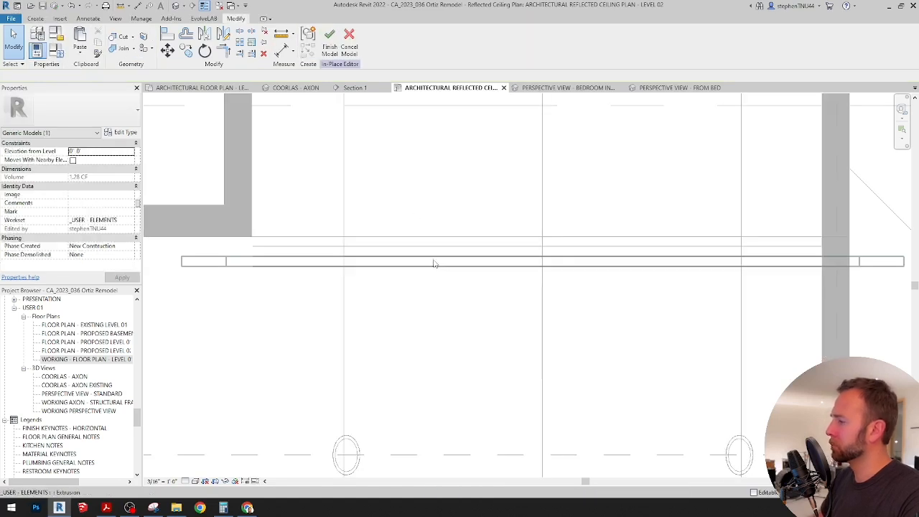
click(437, 264)
key(Delete)
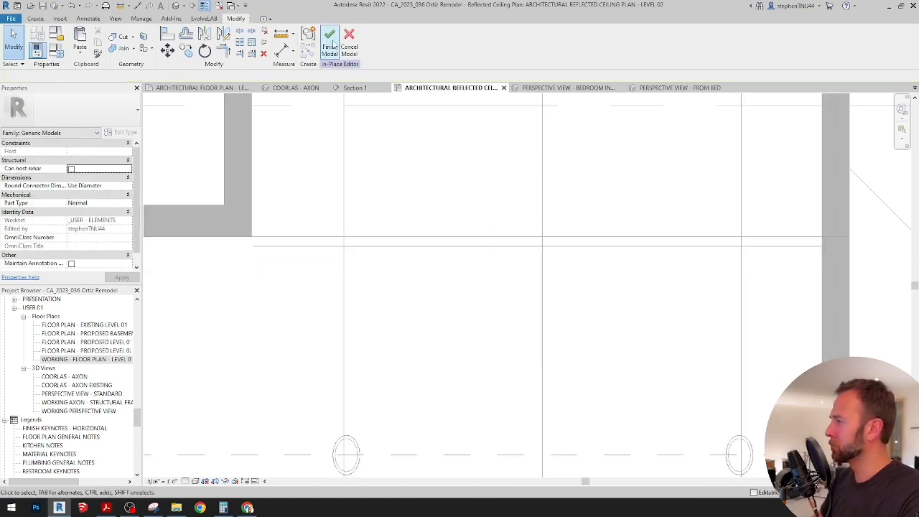
click(329, 40)
Copy the finished in-place rafter just below the original, leaving a gap of one rafter thickness between them
click(430, 242)
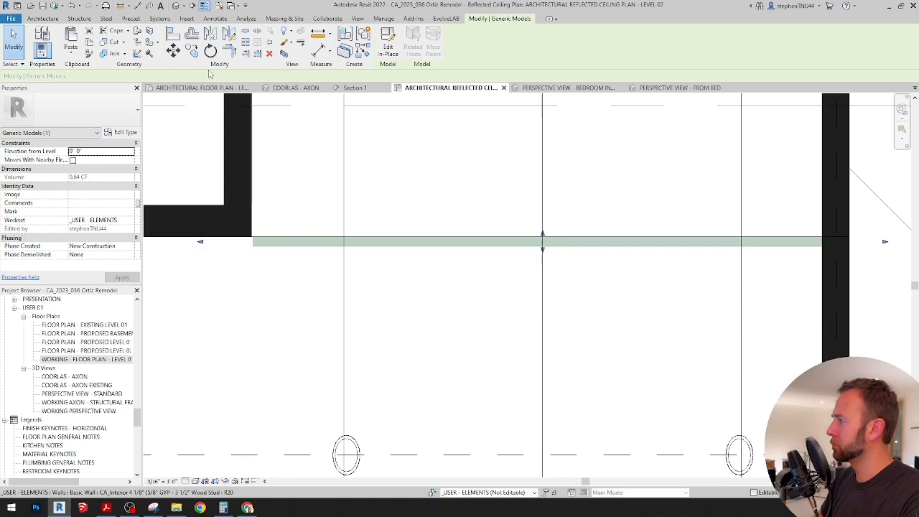
click(397, 237)
key(Return)
key(Escape)
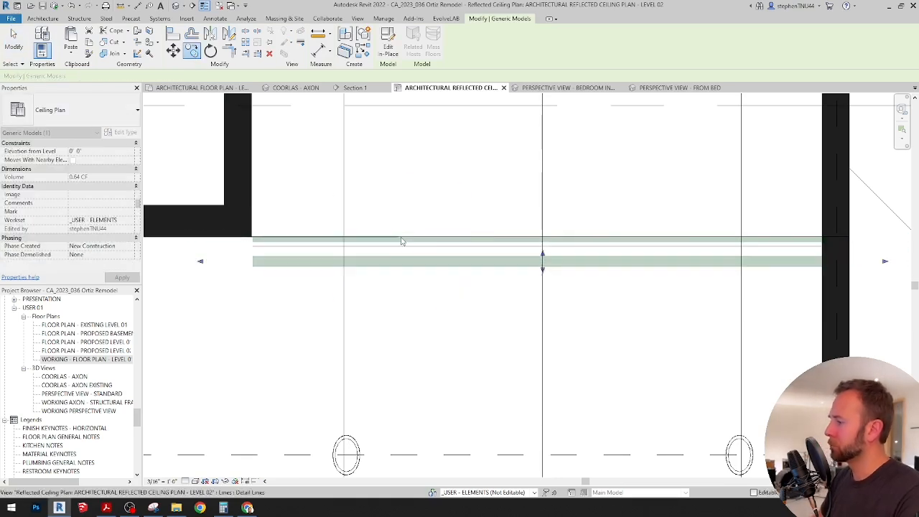
key(Escape)
Combine both rafters into a model group named Rafter Tie Group
click(417, 261)
ctrl+click(425, 242)
middle_drag(446, 234, 432, 245)
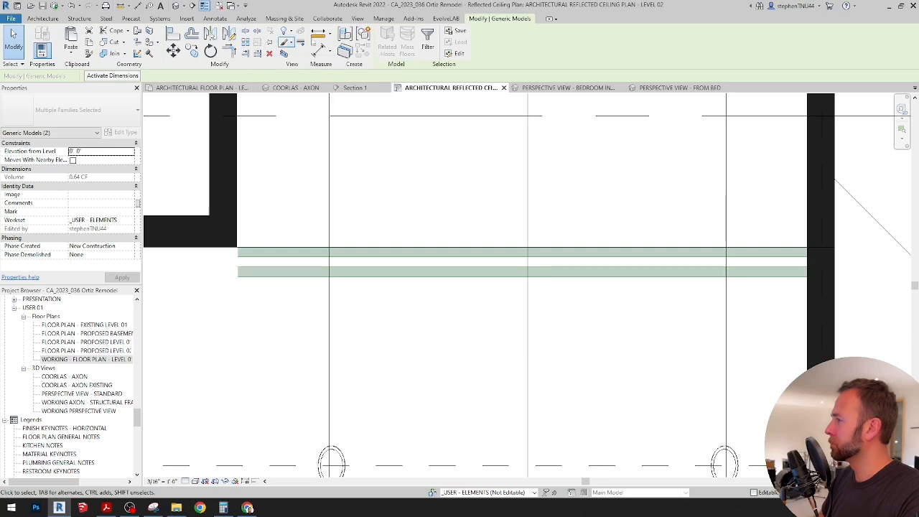
click(363, 34)
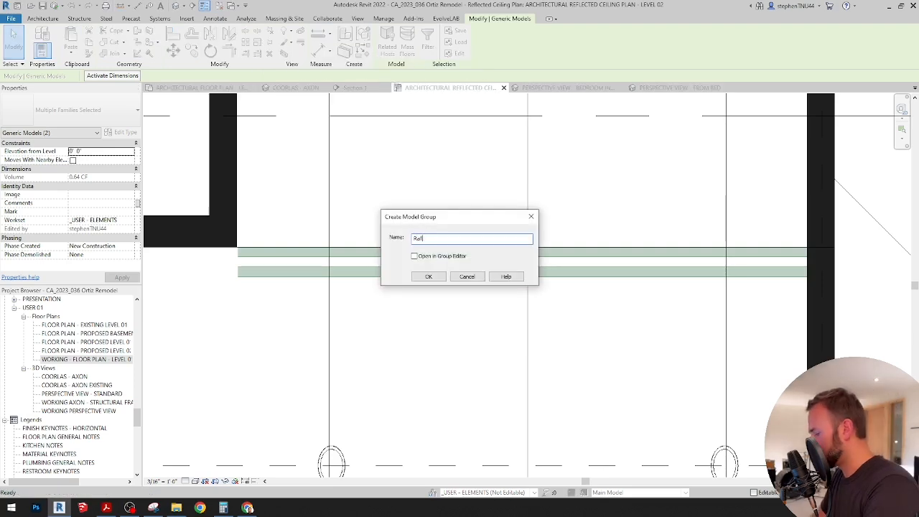
text(Rafter Tie Group)
key(Return)
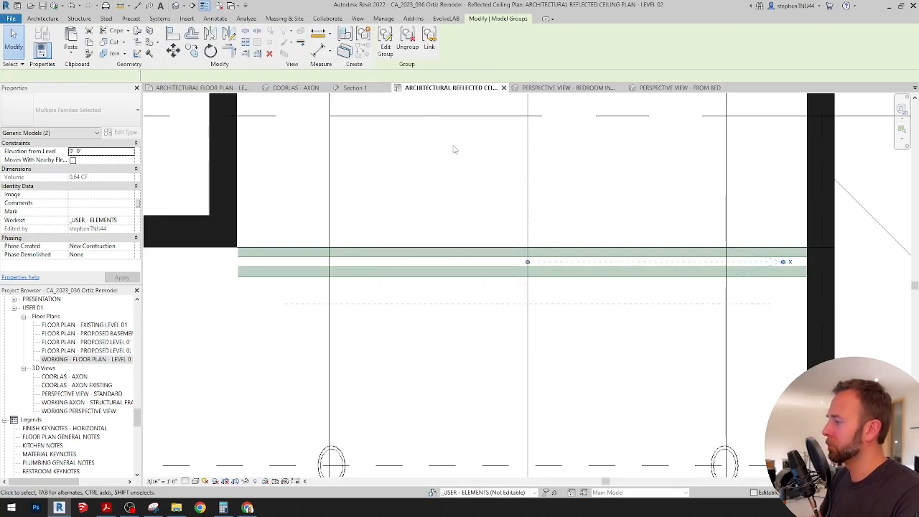
Move the rafter tie group down from the wall to the dashed centreline of the first pair of light fixtures
scroll(397, 227, up, 3)
scroll(422, 234, up, 2)
key(m)
key(v)
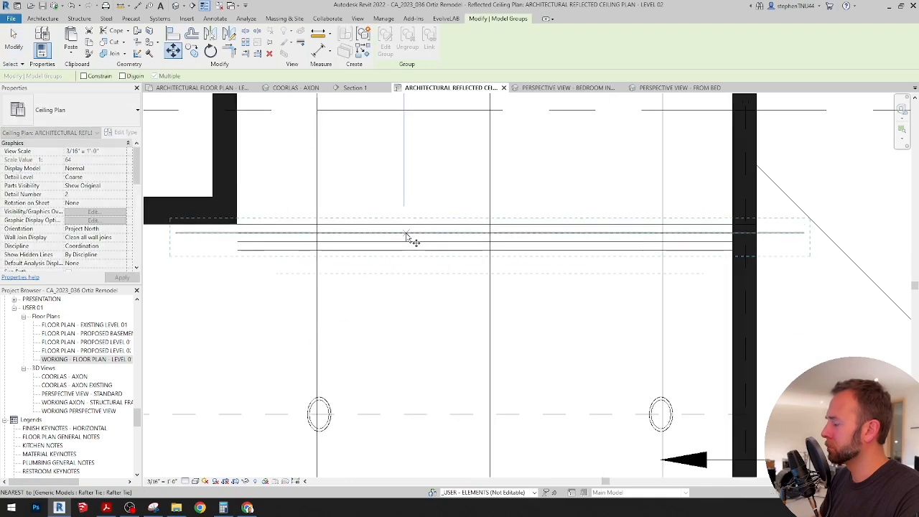
click(426, 232)
click(405, 416)
middle_drag(404, 377, 522, 203)
scroll(423, 232, down, 2)
scroll(450, 262, up, 1)
scroll(518, 203, down, 3)
scroll(503, 198, up, 1)
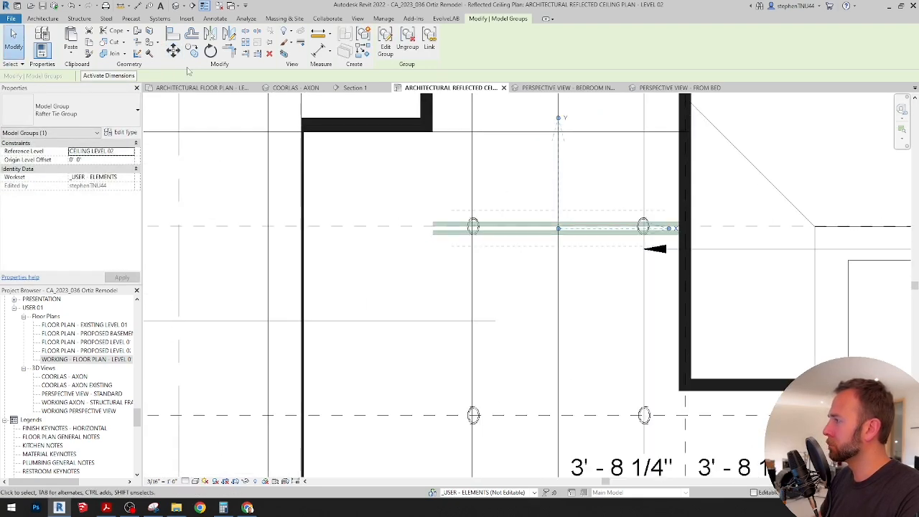
Move the rafter tie group from the fixture centreline down to the first solid bay line between the lights
click(173, 51)
scroll(456, 236, up, 2)
click(447, 232)
click(446, 333)
scroll(449, 333, down, 2)
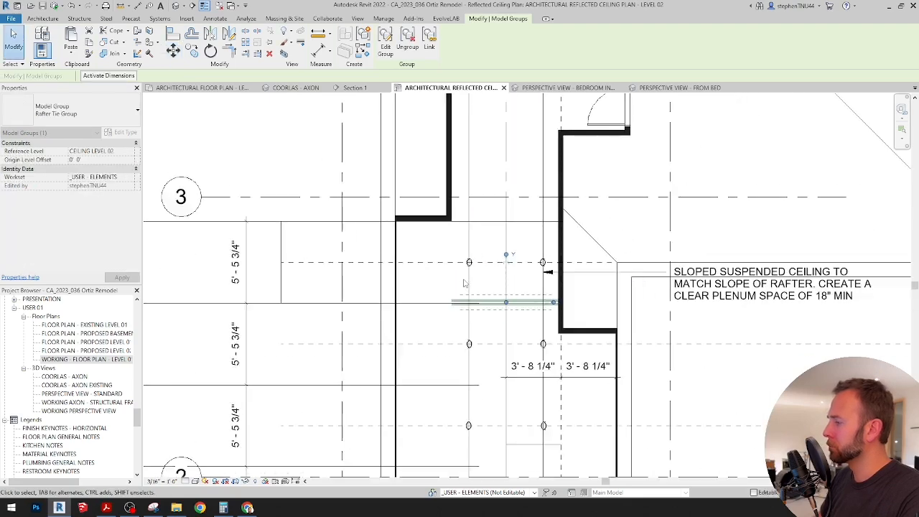
Nudge the rafter tie group vertically so the gap between its two rafters is centred on the bay line
scroll(459, 331, up, 1)
key(m)
key(v)
scroll(455, 330, up, 3)
click(455, 338)
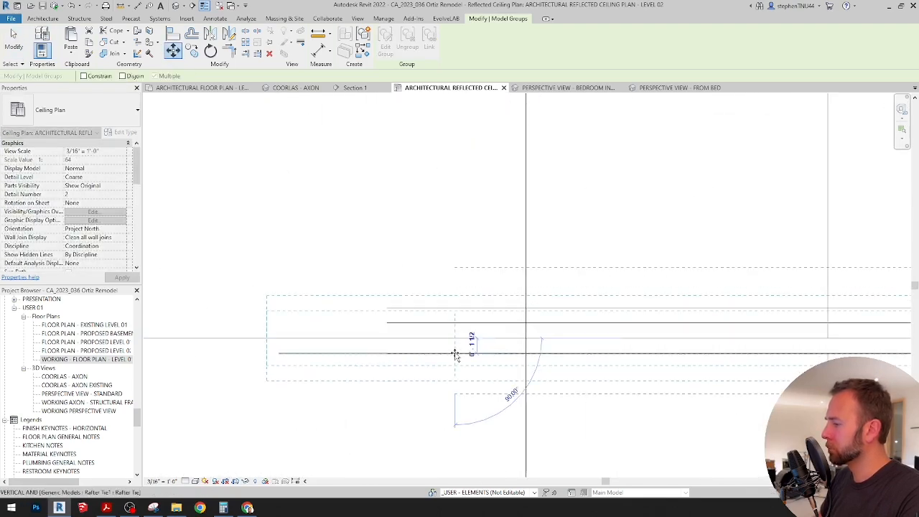
text(.7)
key(Return)
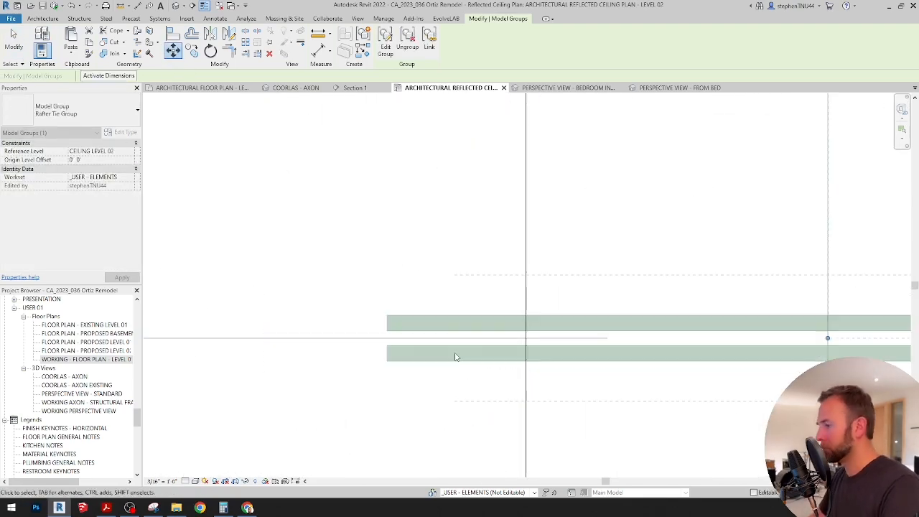
key(Escape)
Copy the rafter tie group to the four remaining bay lines, spaced 5' - 5 3/4" apart
scroll(459, 186, down, 3)
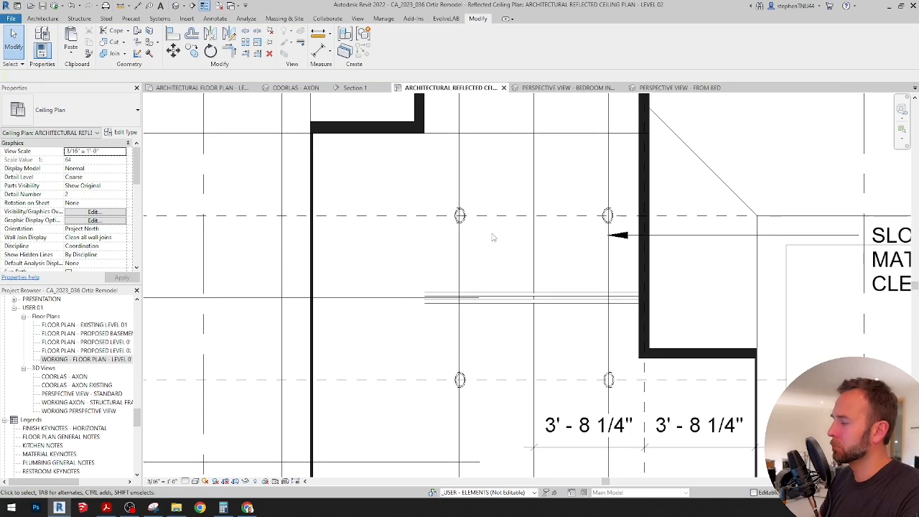
middle_drag(493, 237, 471, 192)
click(475, 255)
middle_drag(488, 297, 493, 303)
key(c)
key(o)
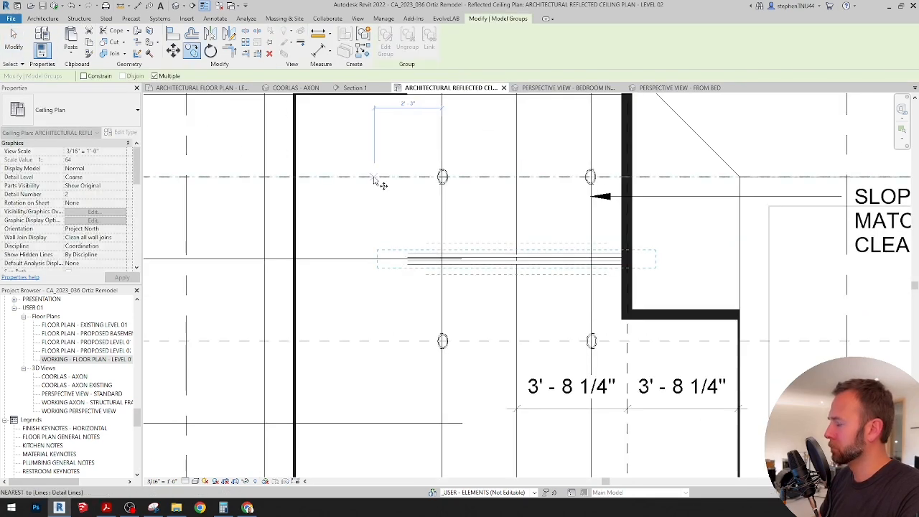
click(374, 179)
scroll(374, 179, down, 2)
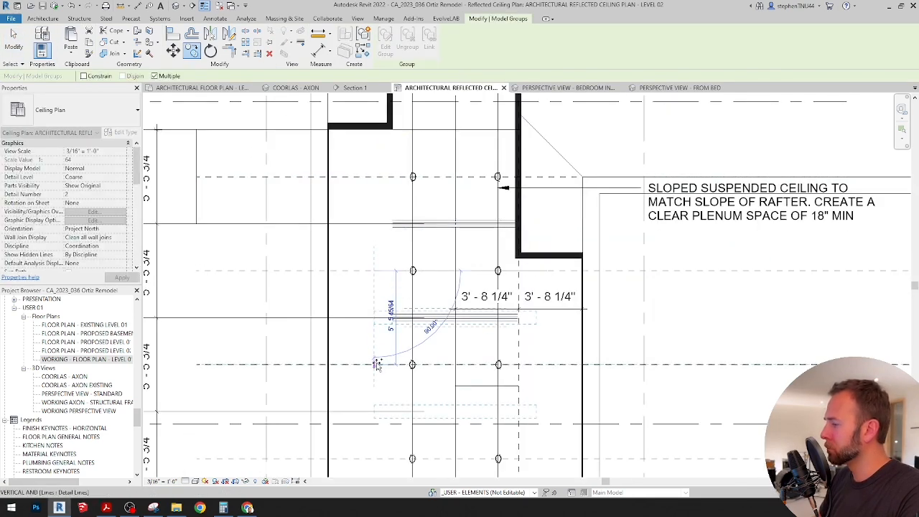
middle_drag(382, 364, 408, 202)
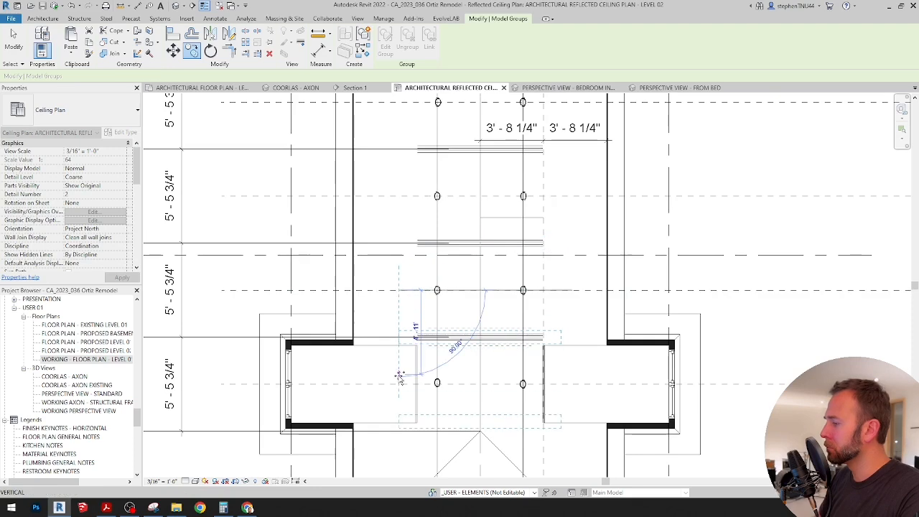
click(400, 384)
middle_drag(400, 384, 404, 260)
key(Escape)
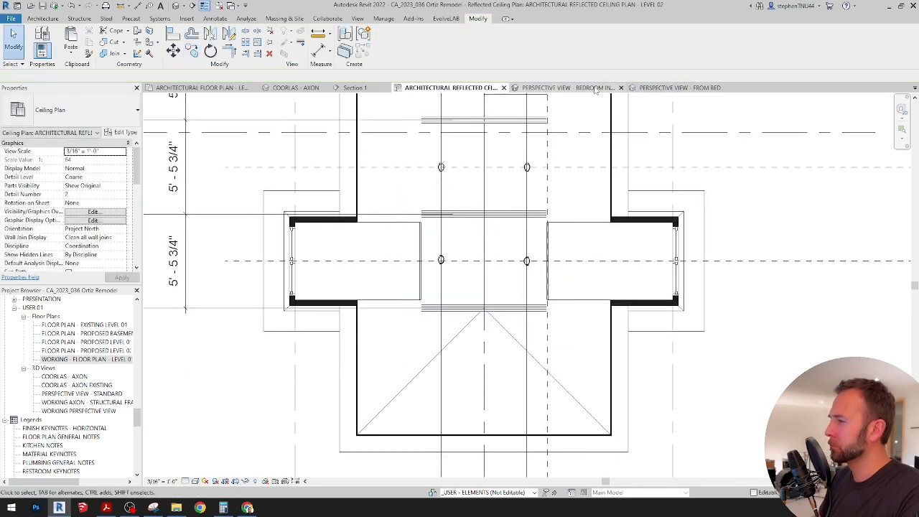
Check the copied rafter ties in the axon view and the bedroom interior elevation perspective
click(314, 88)
shift+middle_drag(478, 237, 496, 172)
click(567, 87)
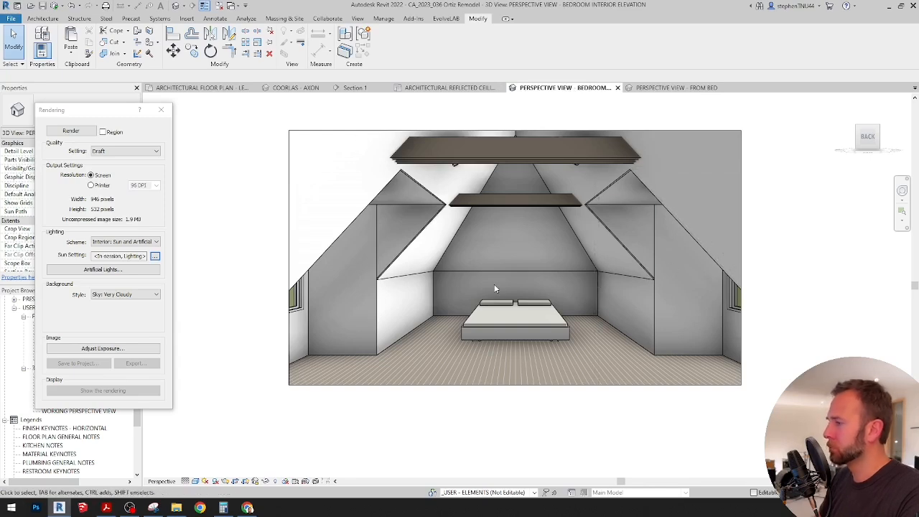
scroll(496, 287, down, 1)
Start a cloud rendering of the from-bed perspective at Large (2.25 Mega Pixel) size and let it continue in the background
click(675, 88)
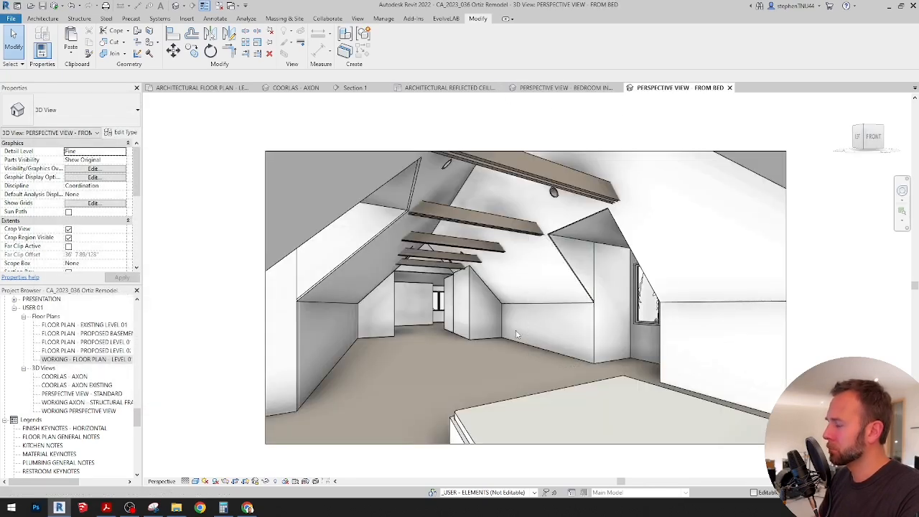
middle_drag(458, 202, 451, 196)
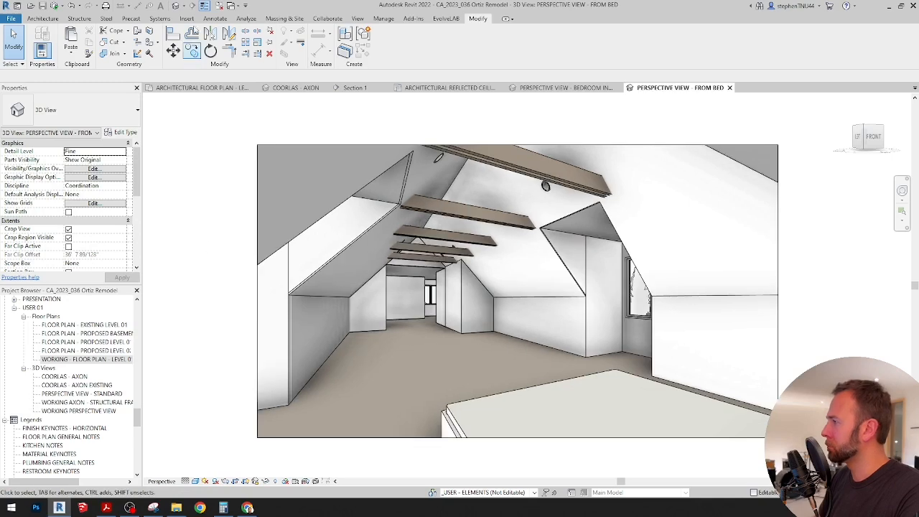
click(358, 19)
click(251, 45)
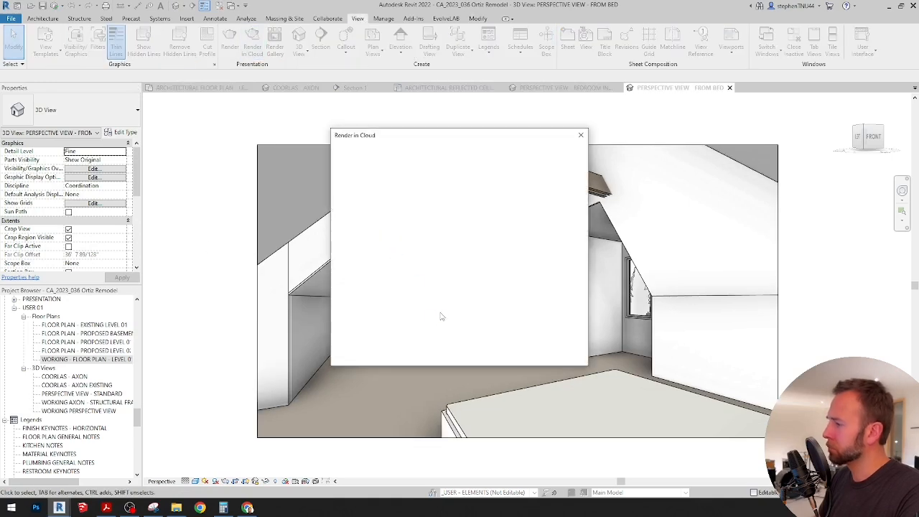
click(447, 225)
click(453, 220)
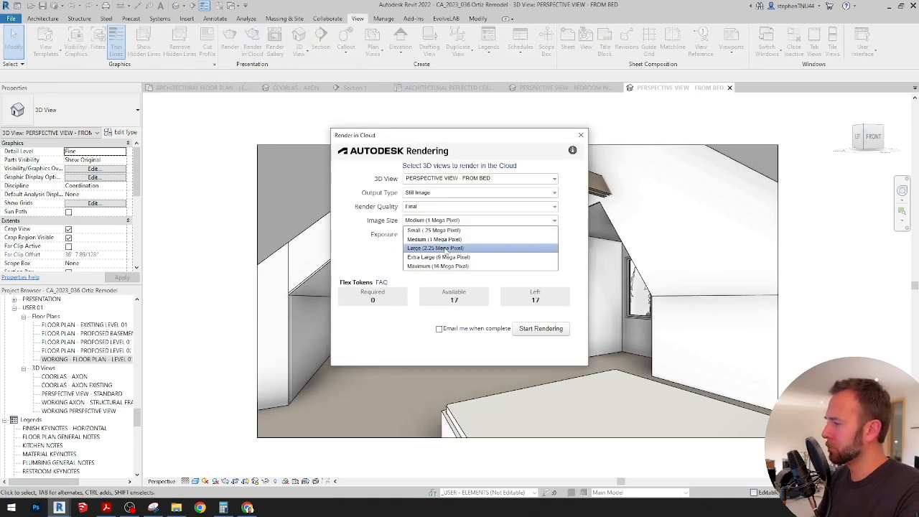
click(447, 249)
click(541, 329)
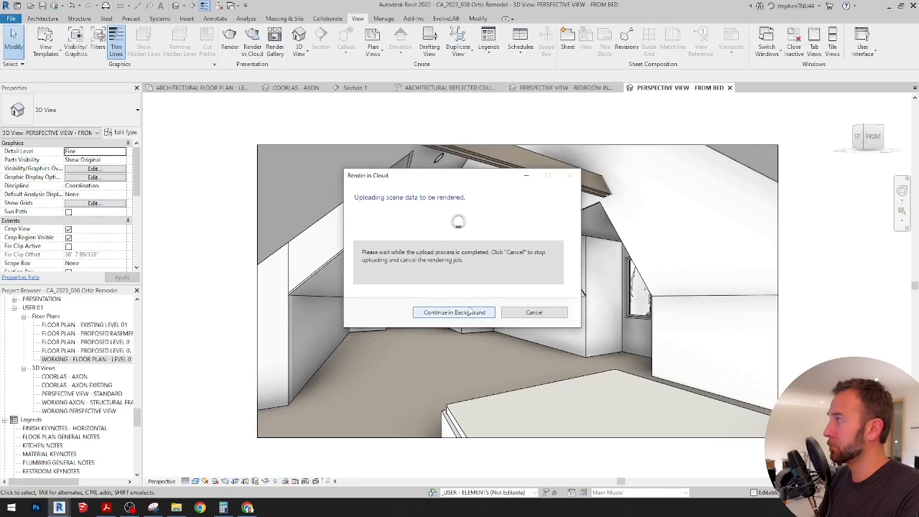
click(461, 313)
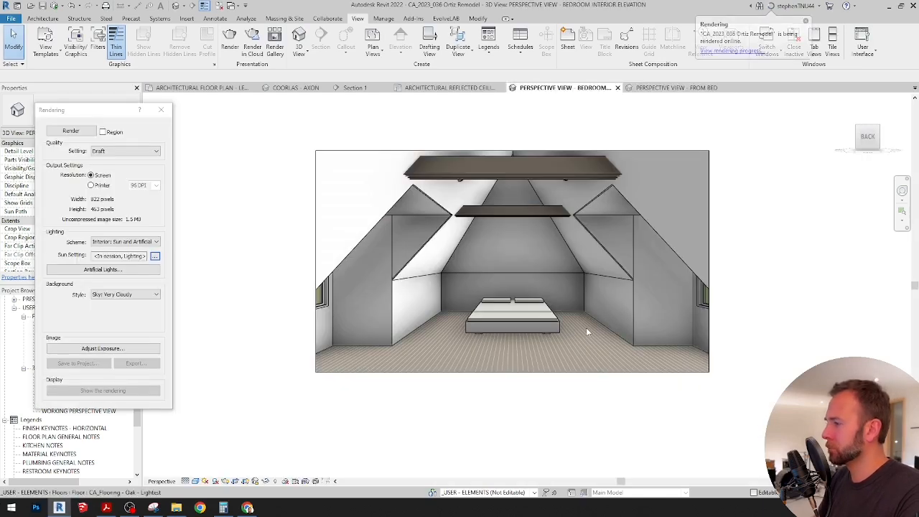
Unlock the bedroom interior elevation perspective and set its camera eye and target elevations to 13' 0"
click(709, 217)
click(161, 109)
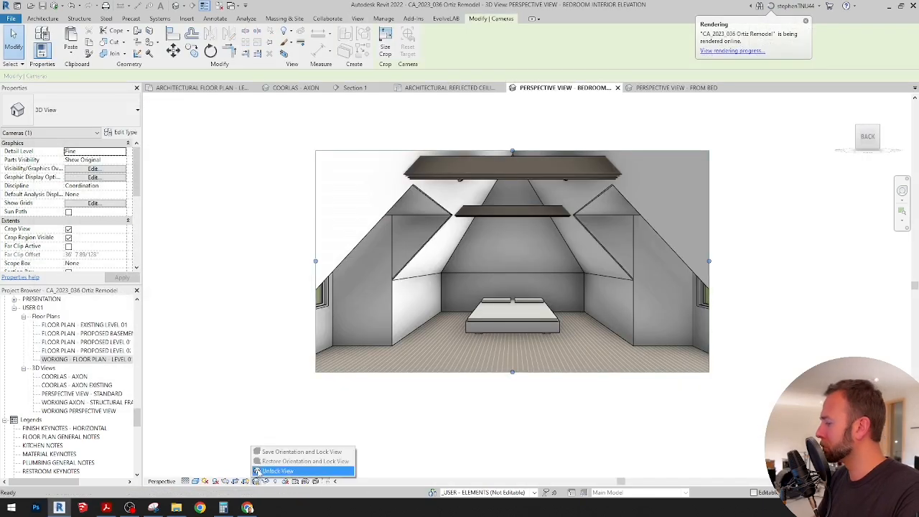
click(317, 241)
scroll(100, 239, down, 3)
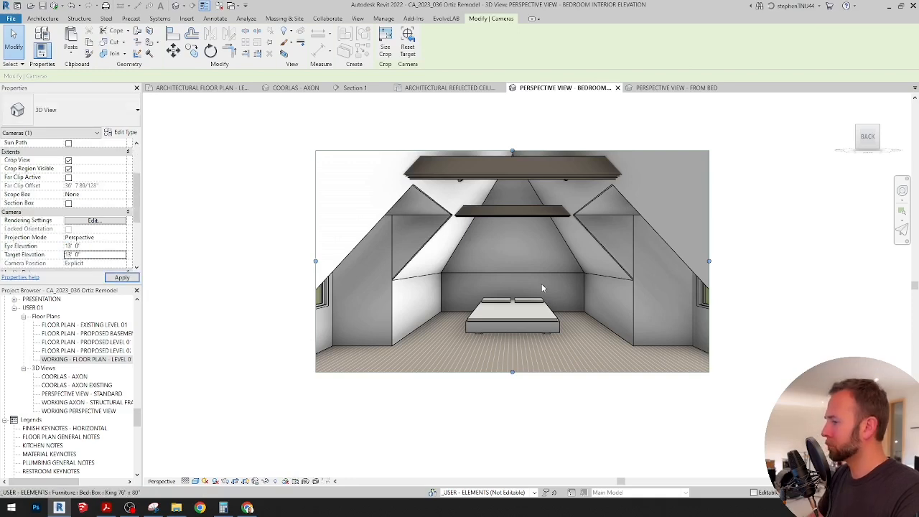
key(Return)
middle_drag(557, 339, 551, 363)
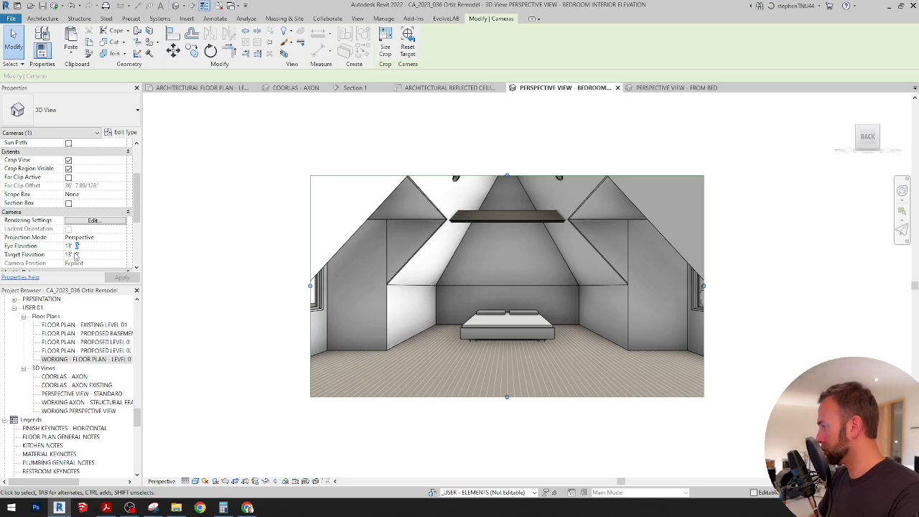
Set the bedroom elevation camera's eye and target elevations to 13' 3" and shift its crop region up slightly
click(559, 433)
middle_drag(586, 415, 563, 430)
click(681, 356)
drag(684, 348, 686, 343)
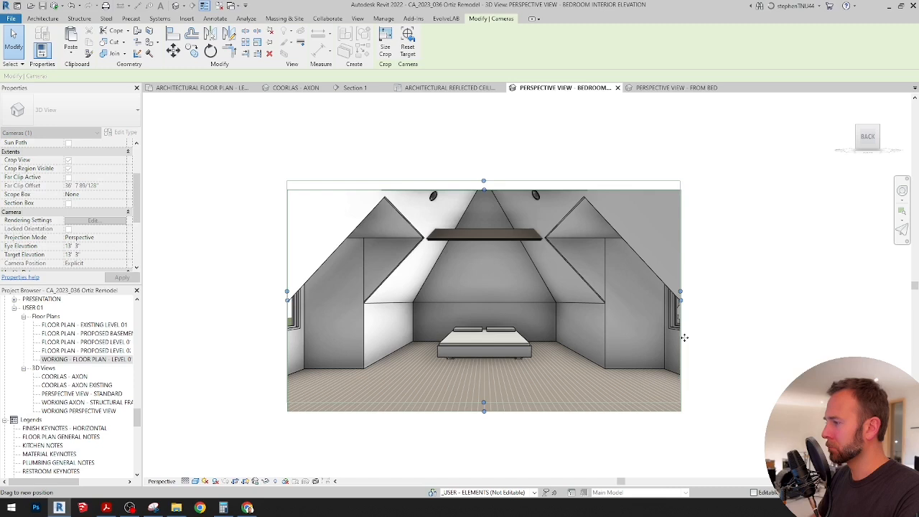
drag(684, 337, 685, 335)
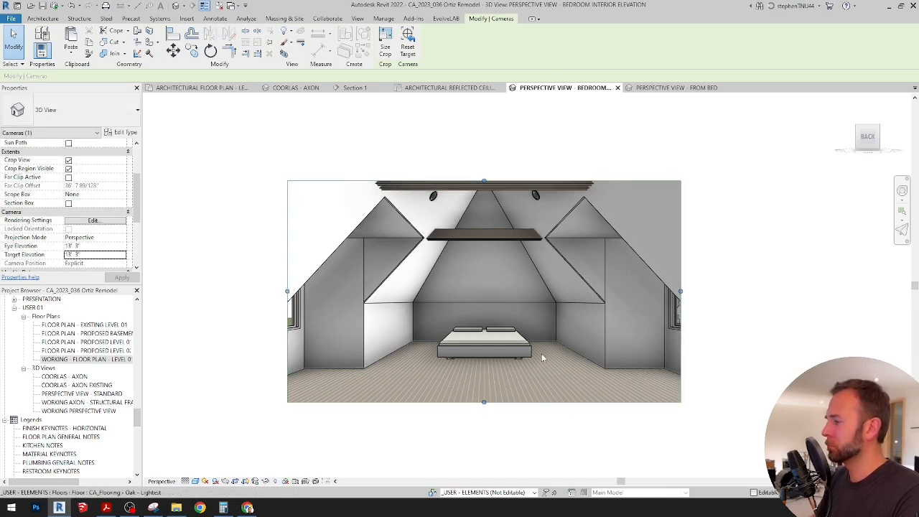
click(782, 366)
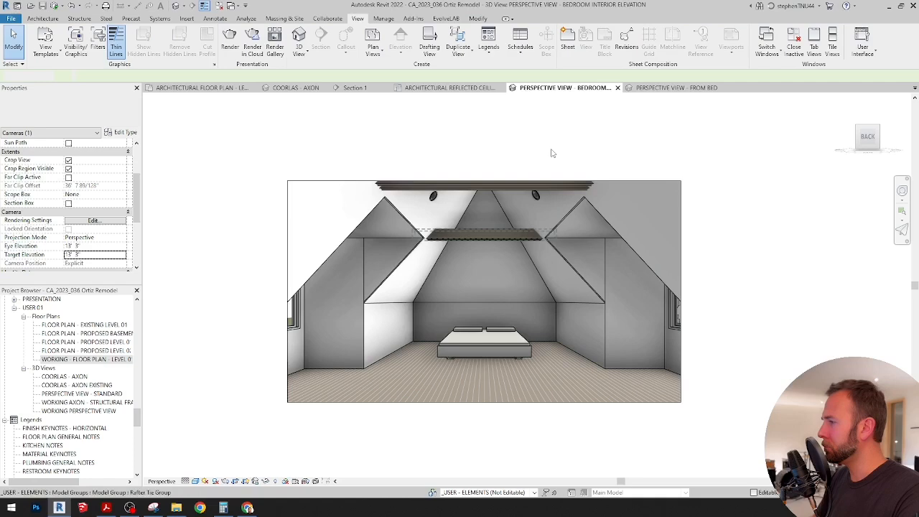
Duplicate the bedroom interior elevation perspective view
click(437, 88)
drag(137, 422, 137, 307)
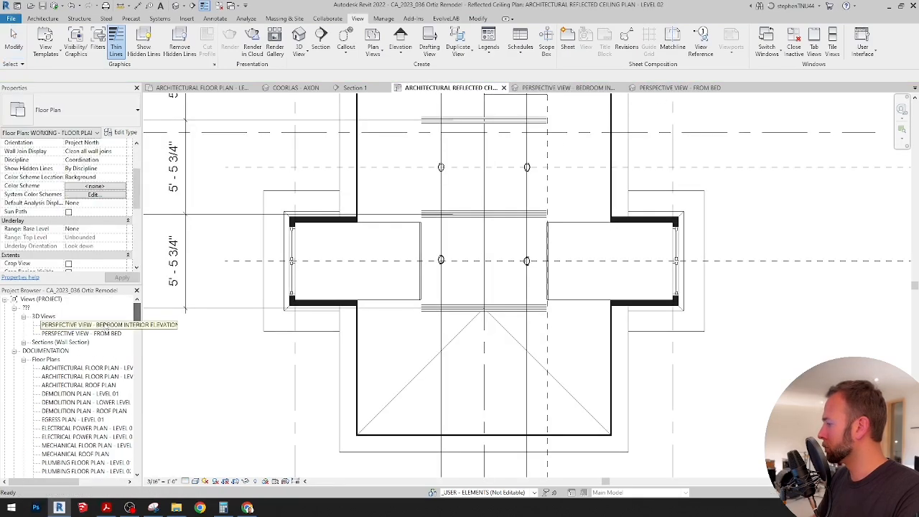
right_click(98, 333)
click(91, 325)
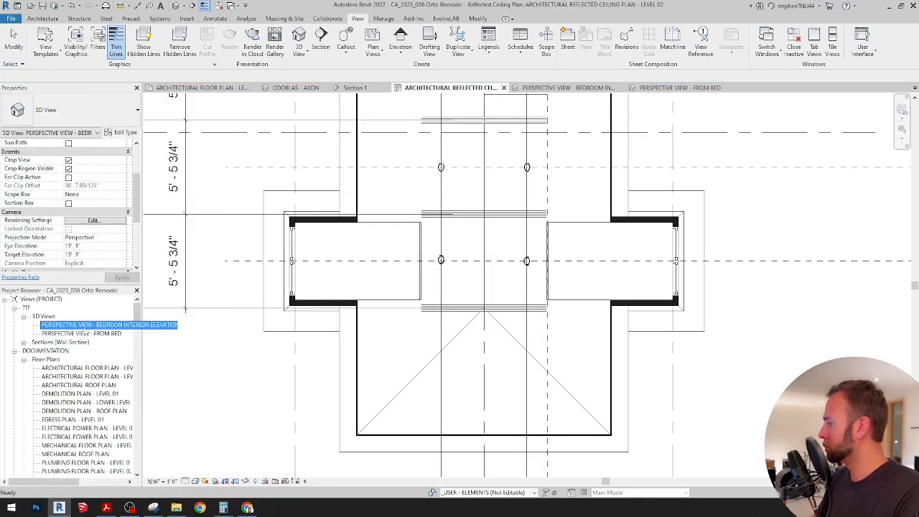
right_click(92, 325)
click(167, 180)
click(268, 192)
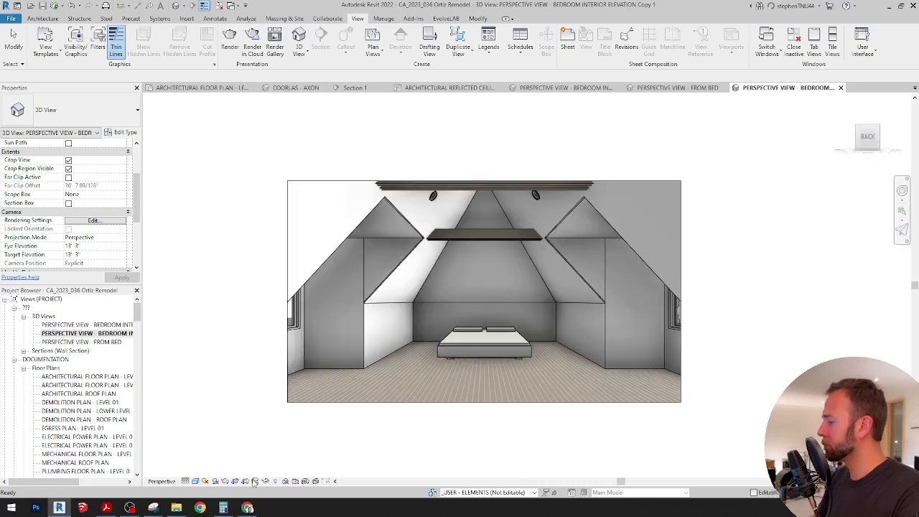
Lock the orientation of the original bedroom interior elevation perspective
click(255, 481)
click(278, 451)
click(705, 88)
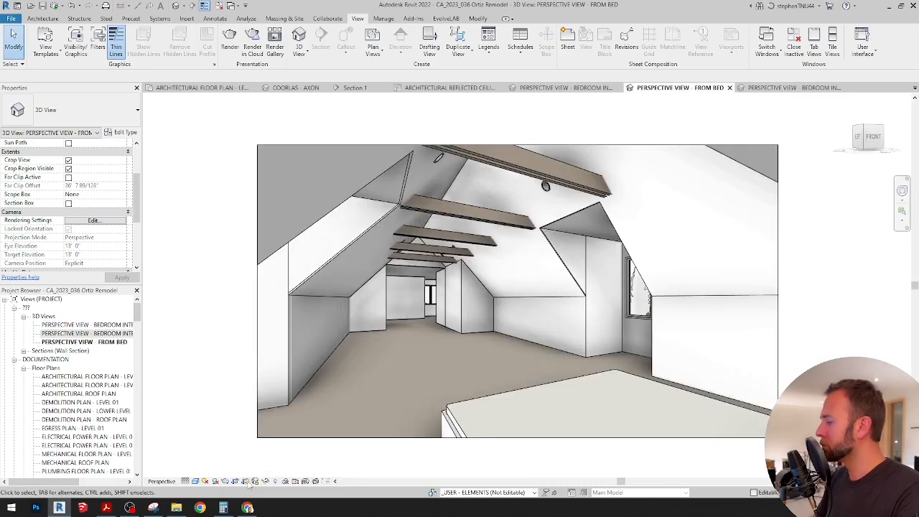
click(562, 87)
click(255, 481)
click(292, 451)
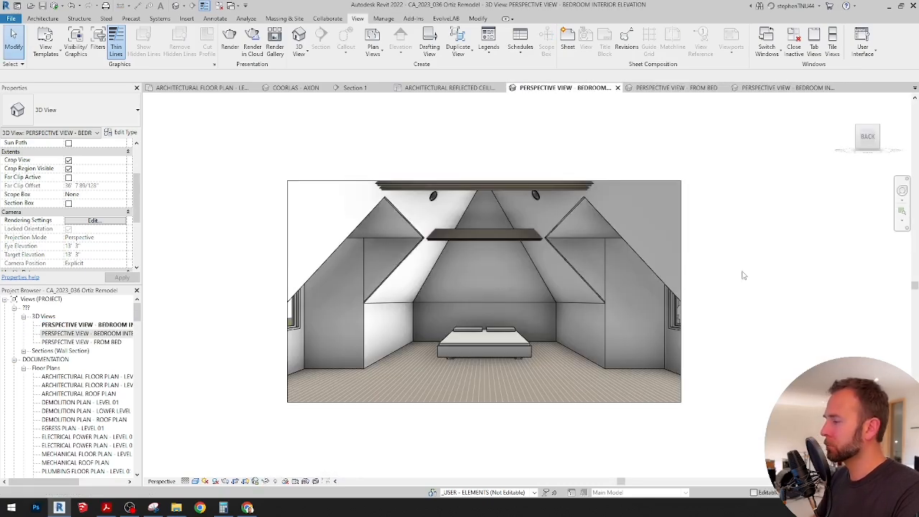
Rename the duplicated bedroom perspective as working
click(805, 89)
right_click(119, 333)
click(159, 253)
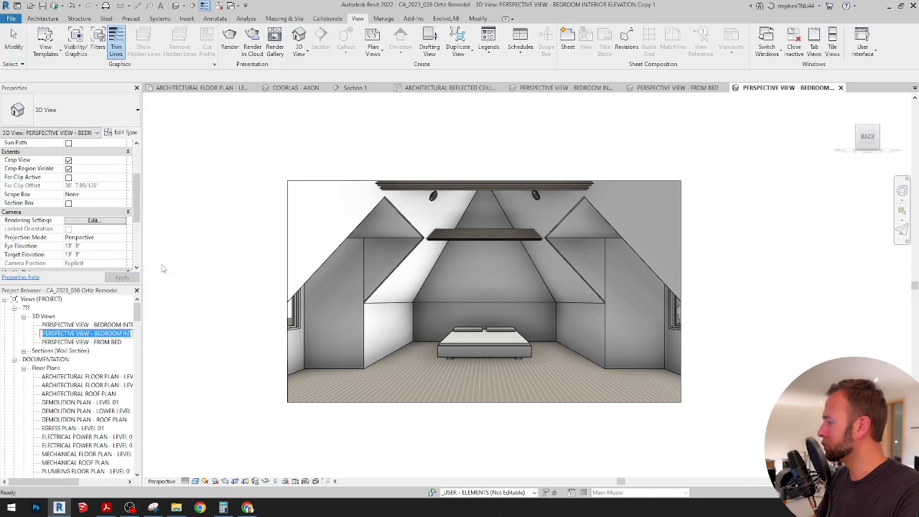
key(Return)
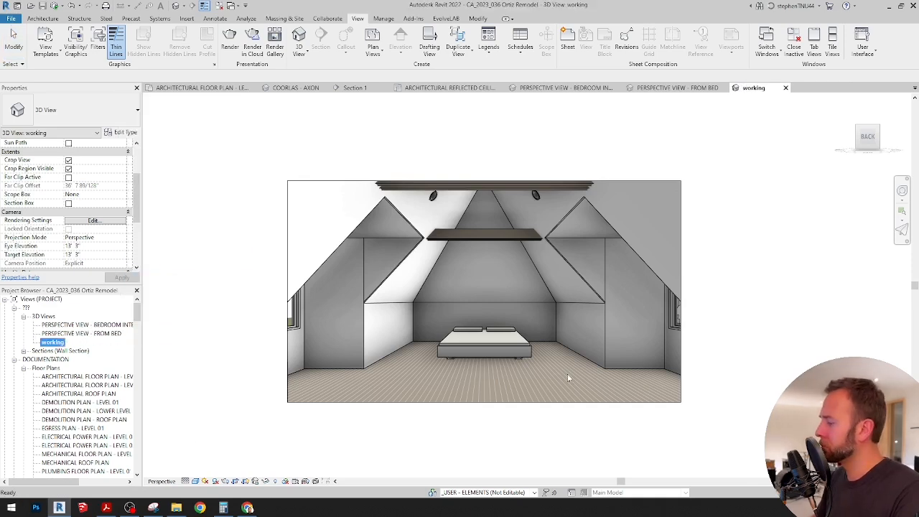
Look around the attic bedroom in the working perspective, turning from the bed toward the far end of the room
shift+middle_drag(567, 377, 482, 380)
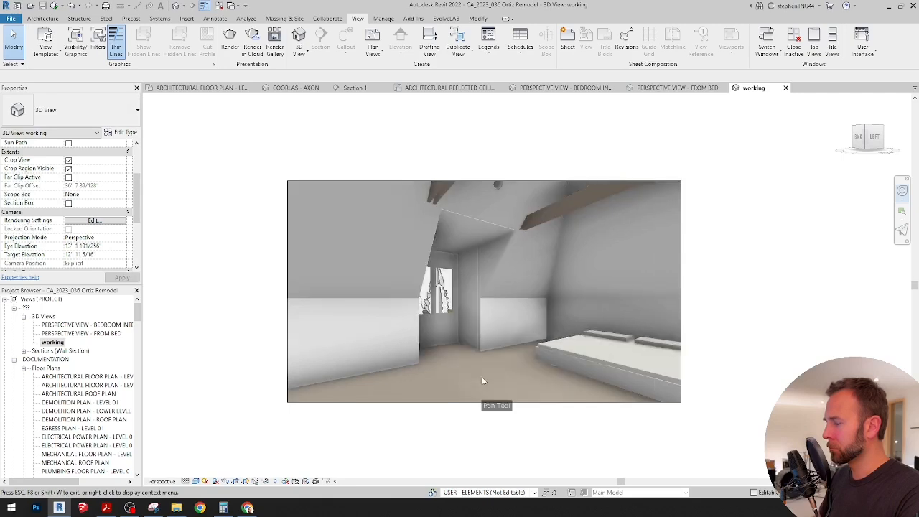
drag(482, 381, 450, 383)
drag(554, 334, 559, 285)
drag(559, 287, 793, 352)
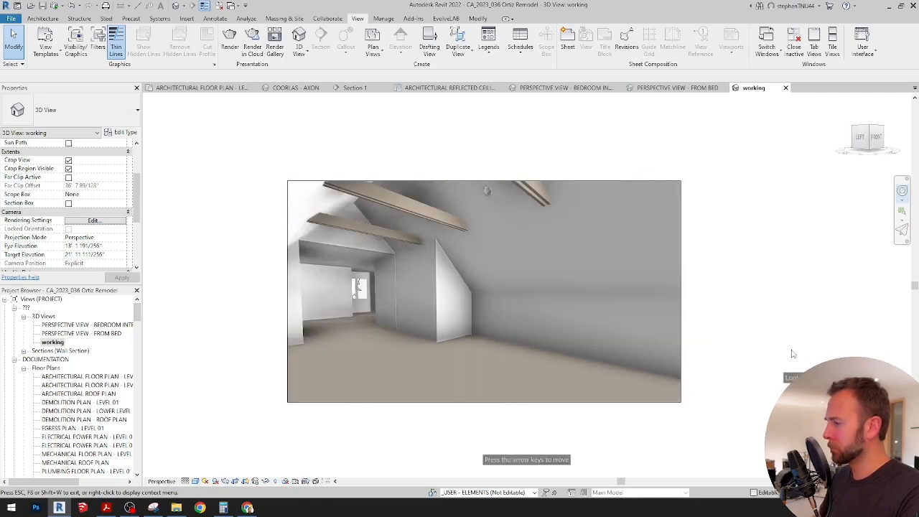
Open the Level 02 reflected ceiling plan and examine the ceiling of the passage beyond grid 3
click(583, 87)
click(445, 87)
scroll(509, 250, up, 5)
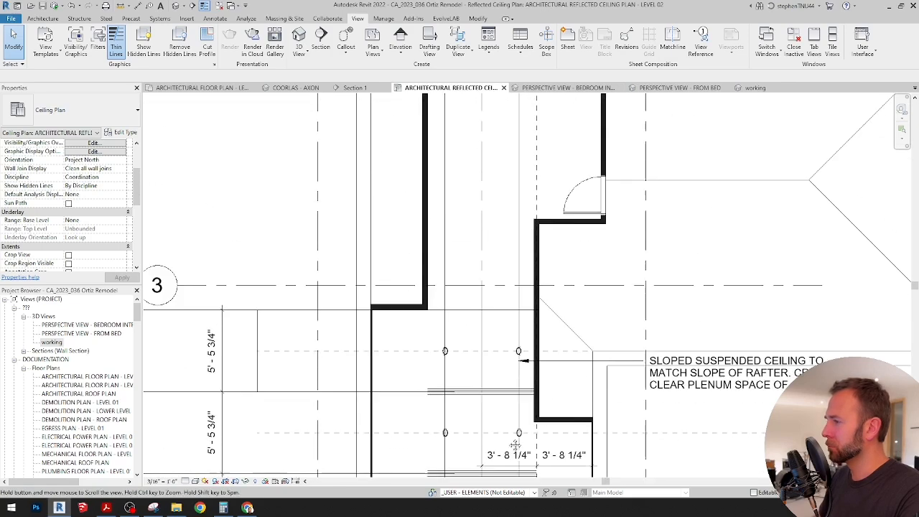
scroll(512, 263, up, 2)
middle_drag(512, 264, 518, 302)
click(416, 309)
click(491, 280)
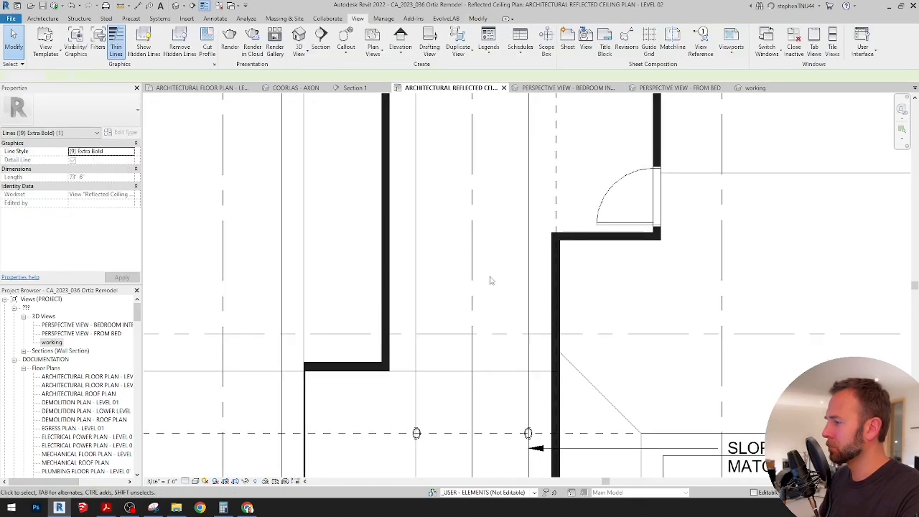
Place two CA_Downlight - Recessed Can fixtures of type 6" Incandescent - Standard side by side in the passage near grid 3
click(42, 18)
click(114, 56)
click(125, 70)
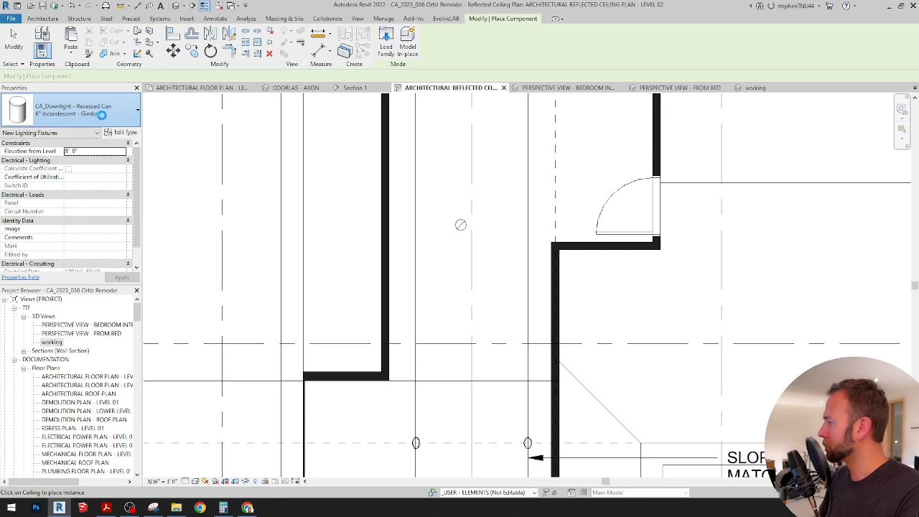
click(102, 114)
scroll(72, 227, down, 2)
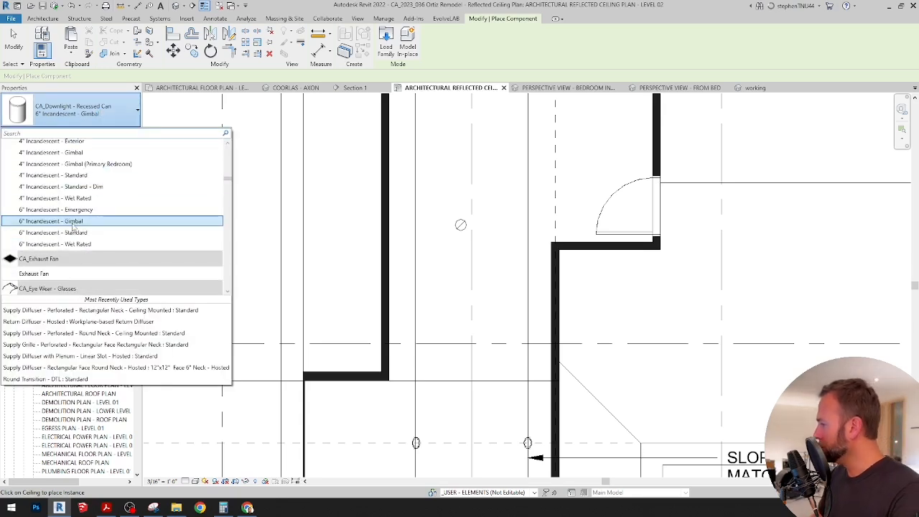
click(58, 232)
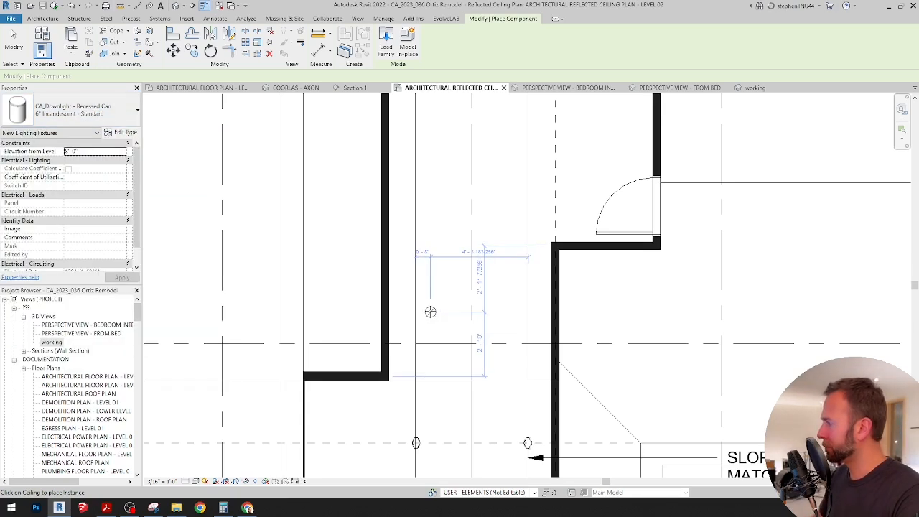
click(430, 312)
click(512, 310)
middle_drag(482, 305, 463, 338)
scroll(474, 244, down, 1)
middle_drag(462, 213, 444, 269)
key(Escape)
Change both new passage downlights to a smaller recessed can type
click(406, 388)
ctrl+click(464, 388)
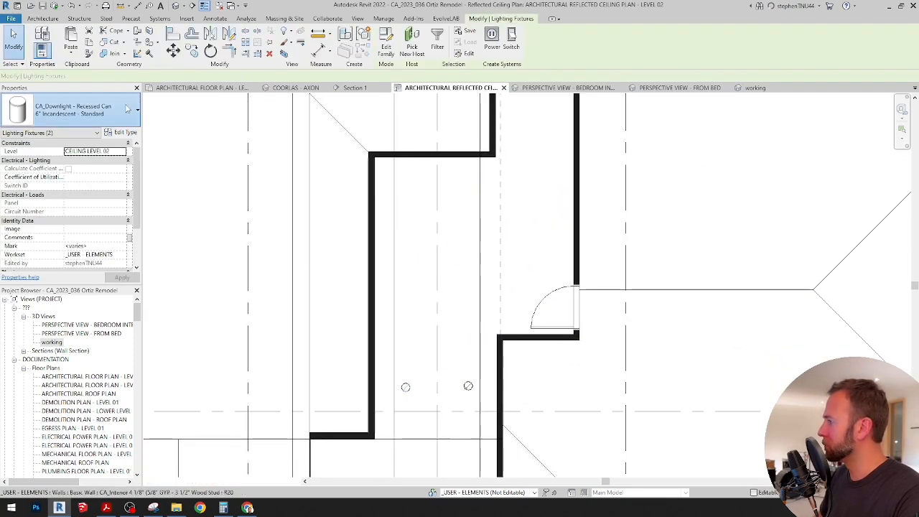
click(127, 110)
scroll(117, 178, up, 3)
click(92, 179)
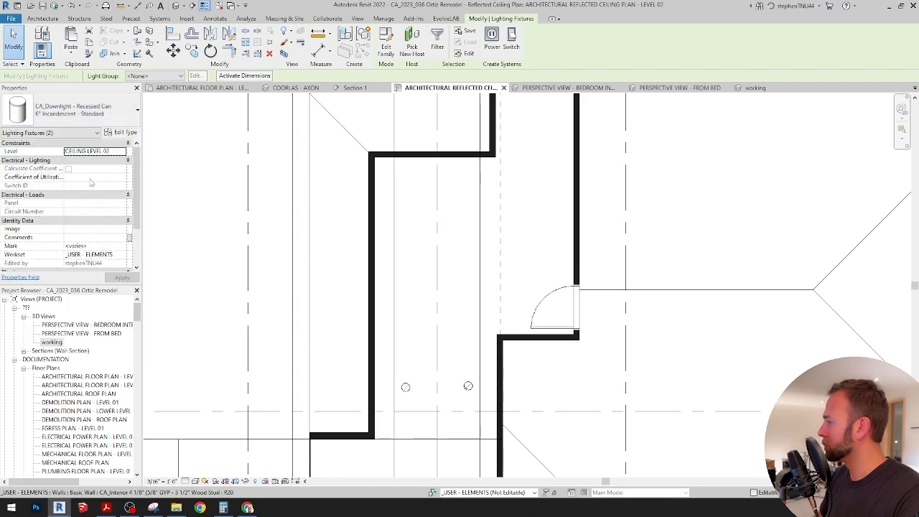
Align the two passage downlights with the two lengthwise layout lines of the bedroom fixtures
middle_drag(425, 295, 392, 257)
key(a)
key(l)
click(358, 321)
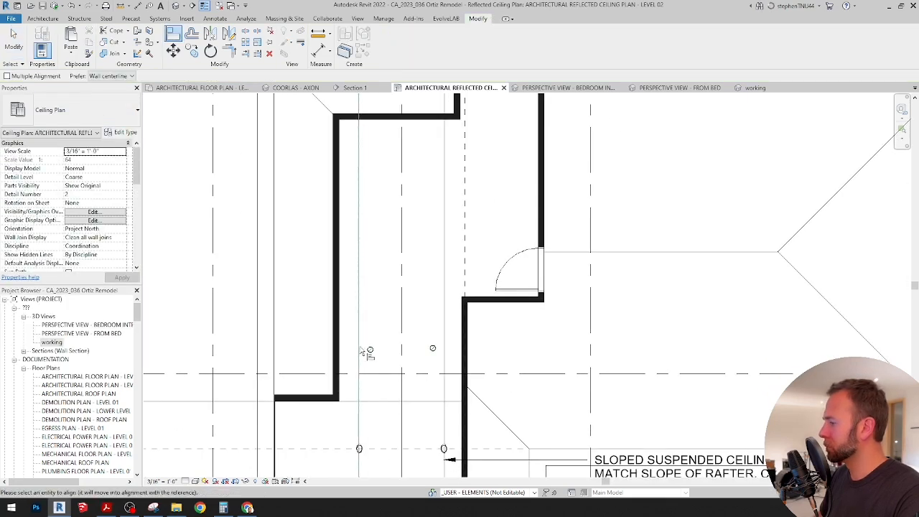
scroll(362, 348, up, 3)
click(387, 357)
click(582, 282)
click(551, 346)
scroll(479, 266, down, 2)
middle_drag(478, 265, 429, 231)
scroll(429, 231, down, 3)
scroll(429, 228, up, 4)
key(Escape)
key(Escape)
middle_drag(387, 294, 431, 333)
scroll(416, 300, down, 2)
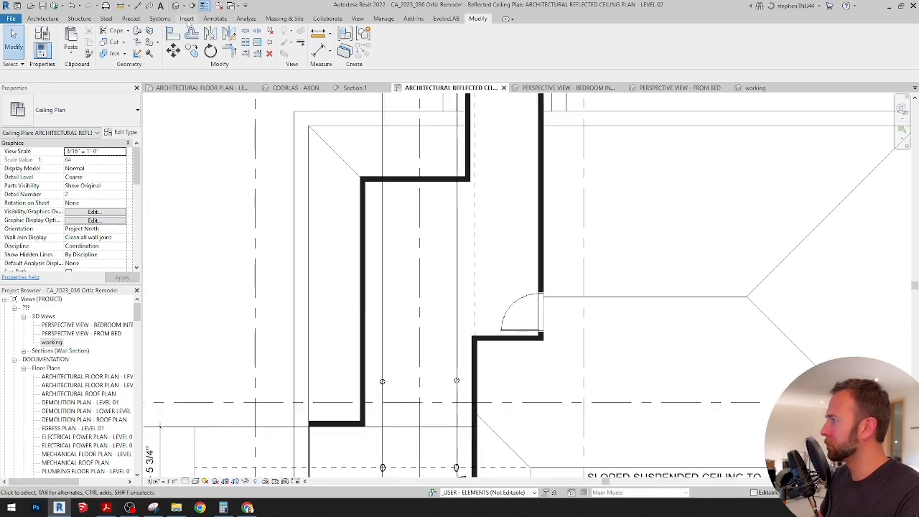
Draw a detail line across the passage along the inside face of its far end wall
click(215, 19)
click(244, 42)
scroll(494, 186, down, 2)
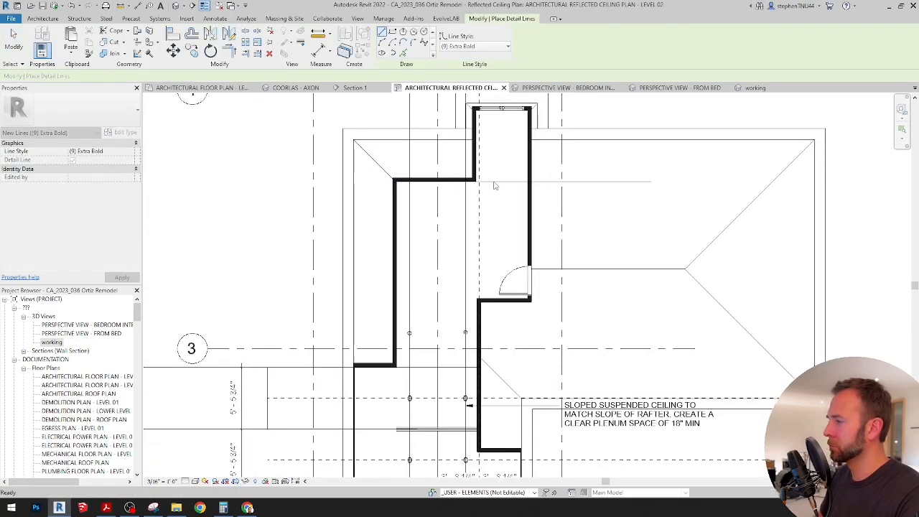
key(Escape)
key(Escape)
Copy the crosswise detail line three times down the passage and align the last copy with the existing bay line
click(493, 182)
key(c)
key(o)
click(490, 182)
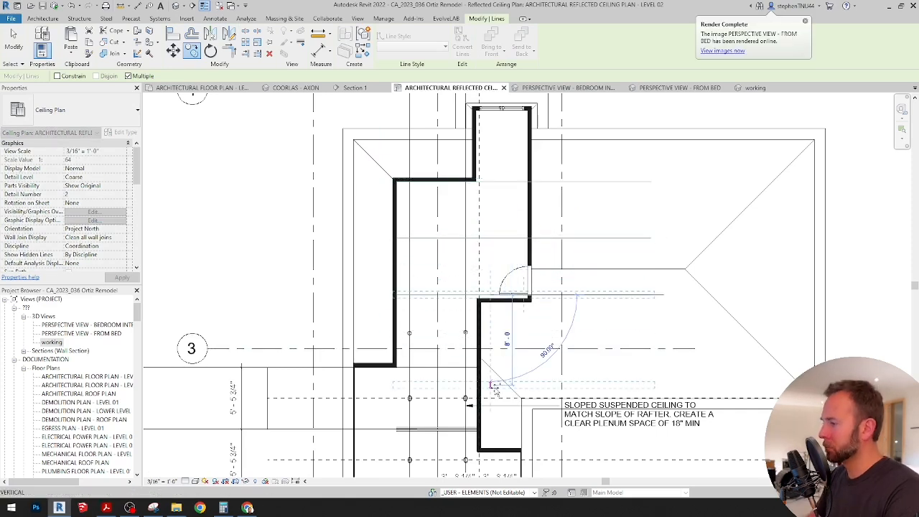
key(Escape)
key(Escape)
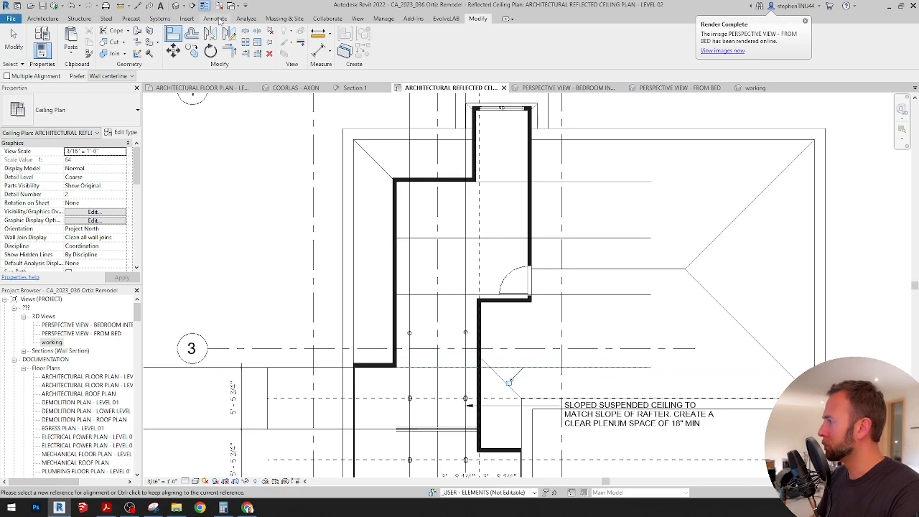
Dimension the four crosswise detail lines in one string and space them equally
click(215, 19)
click(39, 40)
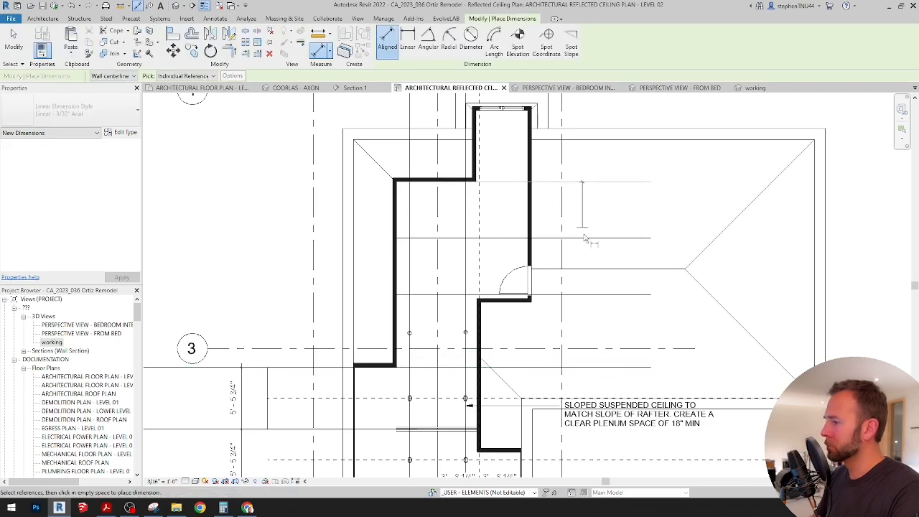
click(581, 374)
middle_drag(539, 226, 495, 208)
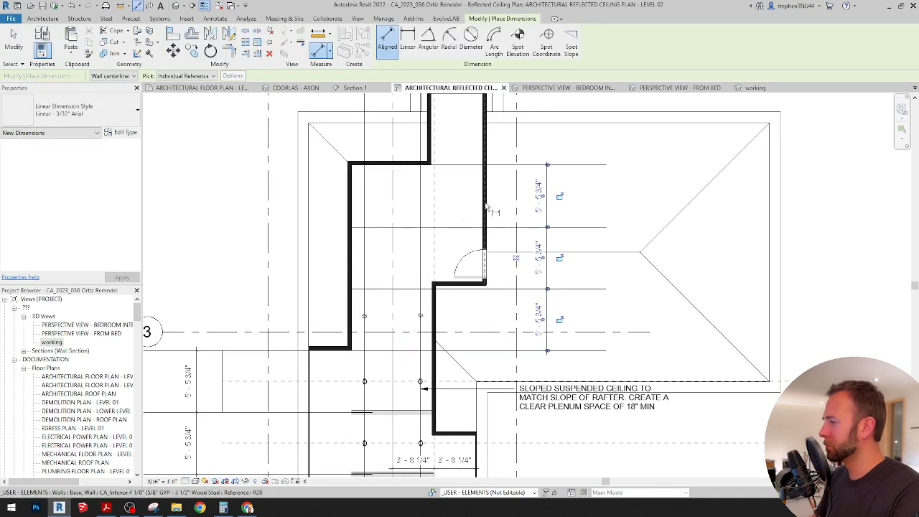
middle_drag(437, 208, 437, 217)
scroll(429, 213, up, 1)
scroll(428, 214, up, 1)
middle_drag(359, 270, 359, 240)
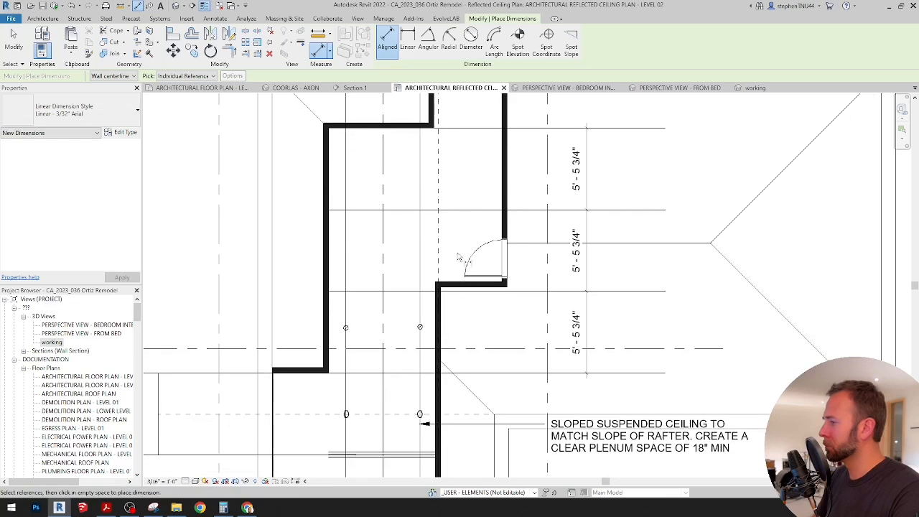
Draw a detail line joining the two bay lines nearest grid 3, and another from its midpoint across the passage
key(d)
key(l)
click(633, 376)
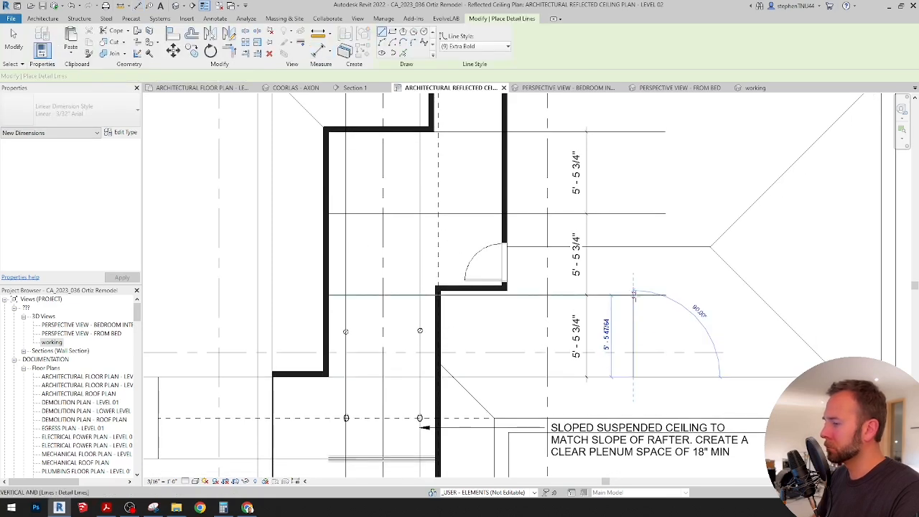
click(633, 295)
key(Escape)
click(633, 336)
click(292, 336)
key(Escape)
key(Escape)
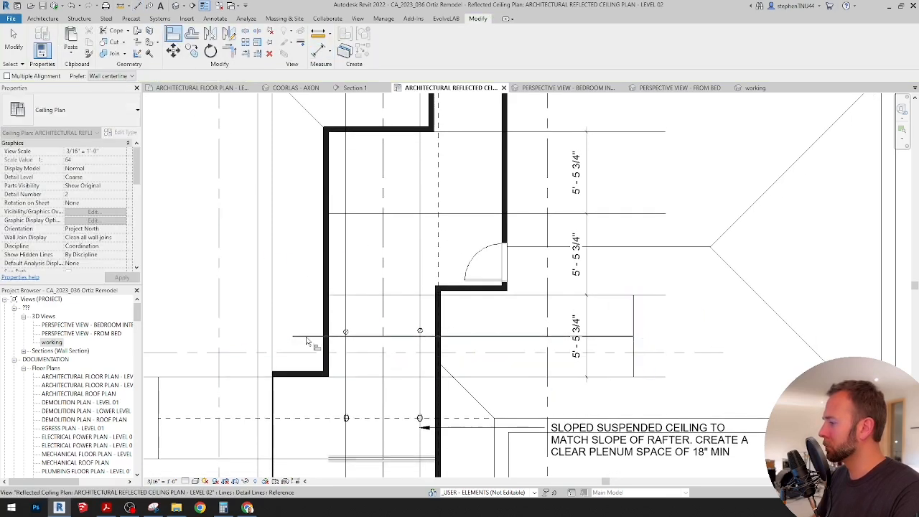
Align both passage downlights with the midpoint line of the bay nearest grid 3
scroll(347, 327, up, 5)
click(658, 313)
scroll(562, 301, down, 5)
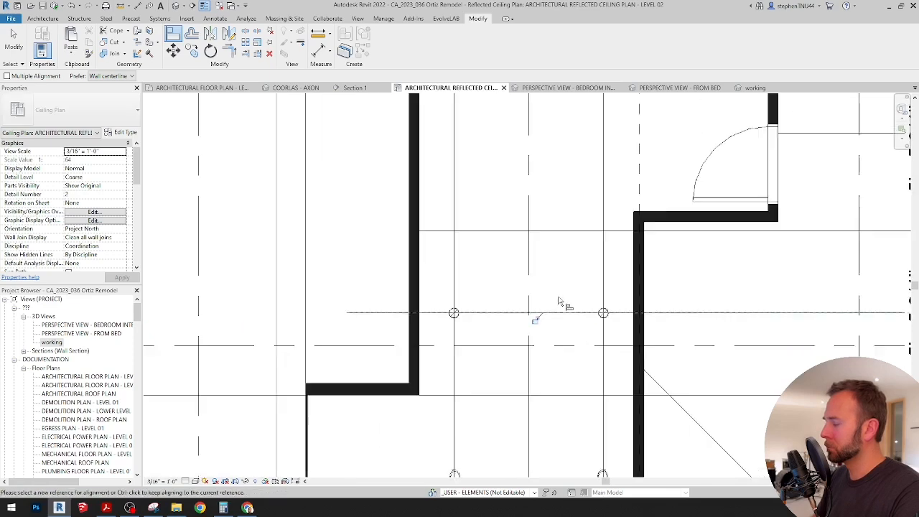
middle_drag(564, 305, 486, 322)
key(Escape)
key(Escape)
Copy the pair of passage downlights into the middle of each of the two remaining bays
scroll(422, 363, up, 3)
scroll(422, 362, up, 2)
click(411, 350)
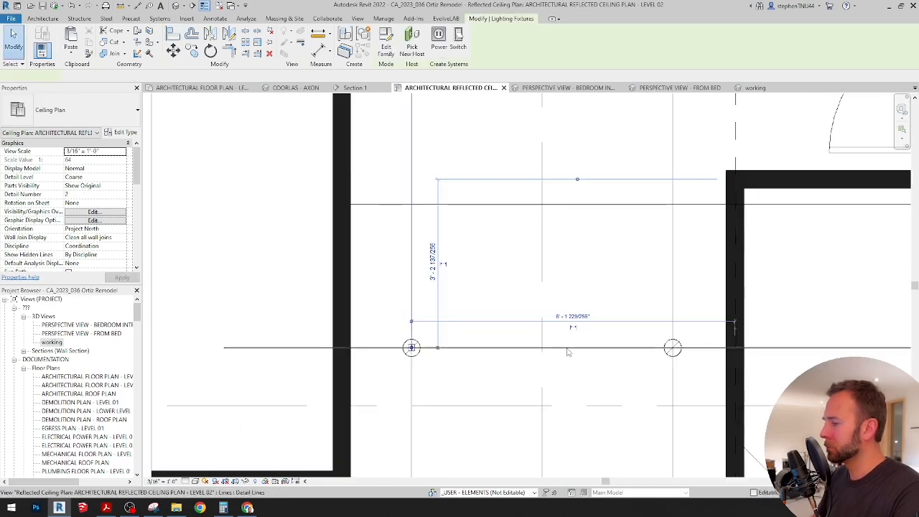
ctrl+click(672, 350)
click(192, 51)
scroll(603, 200, down, 3)
middle_drag(610, 195, 488, 338)
scroll(490, 335, down, 2)
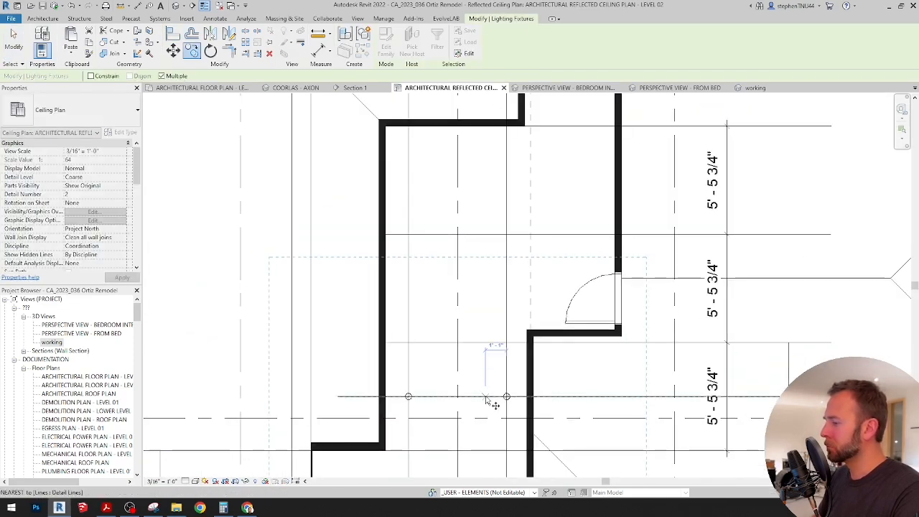
scroll(494, 305, down, 3)
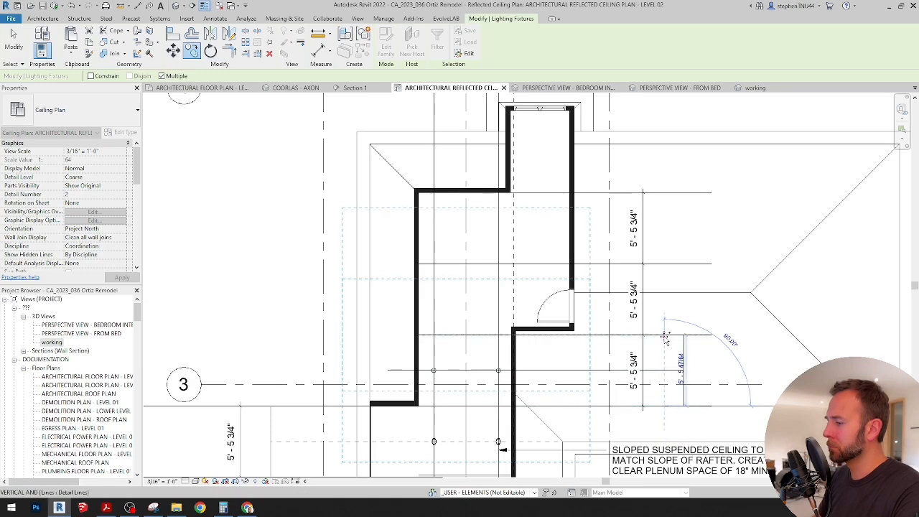
click(664, 267)
key(Escape)
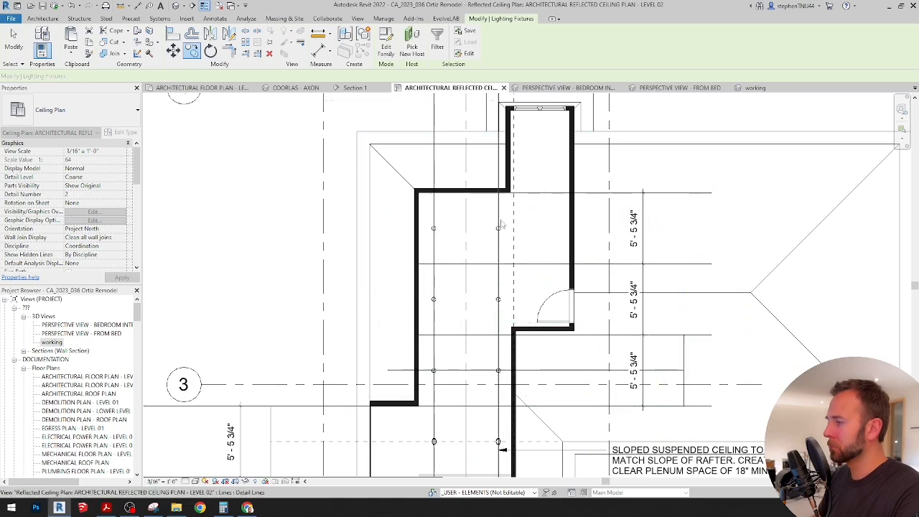
scroll(501, 228, up, 4)
scroll(495, 230, down, 4)
scroll(471, 236, down, 1)
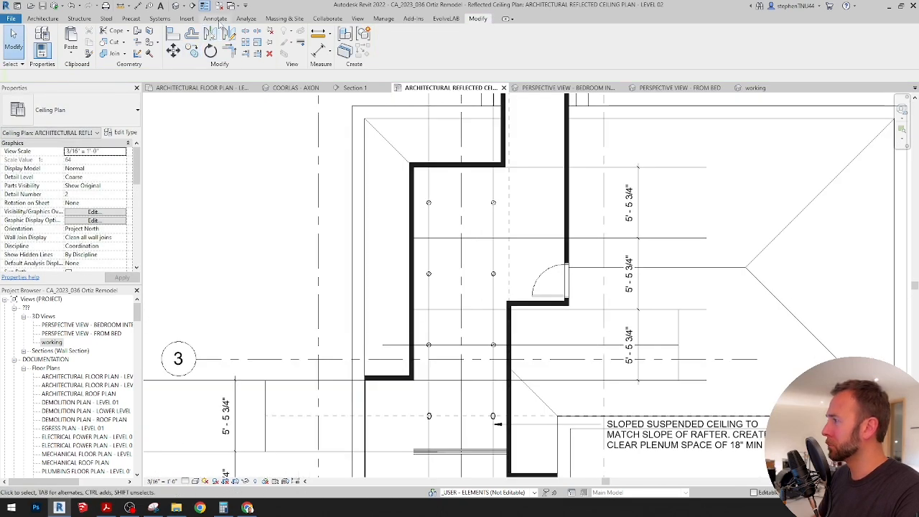
Draw a vertical detail line about 17'-6" long from the passage's outer wall corner up past grid 4
key(d)
key(l)
click(415, 168)
middle_drag(429, 182, 422, 376)
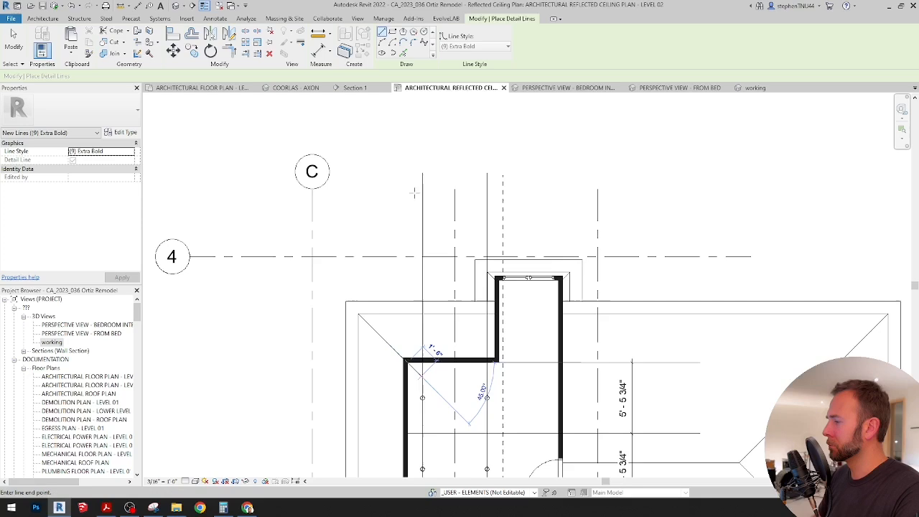
click(406, 135)
key(Escape)
key(Escape)
middle_drag(459, 243, 446, 217)
click(394, 179)
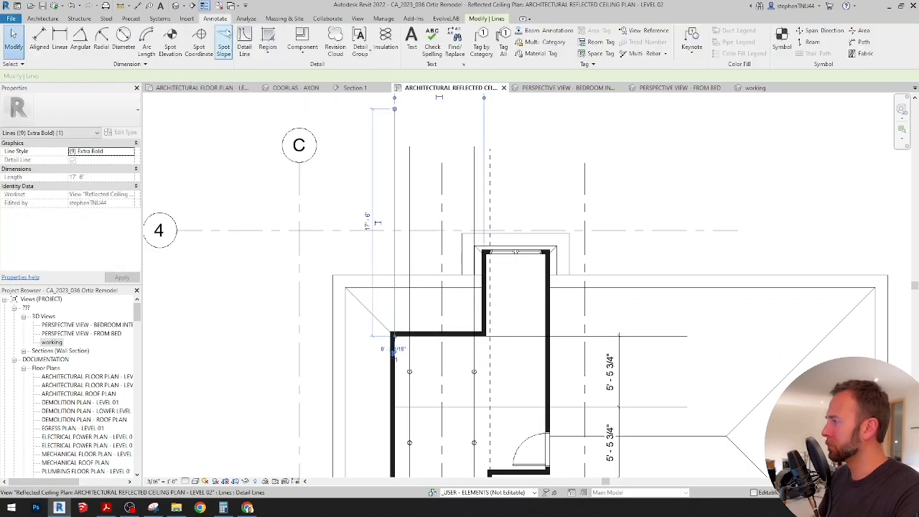
Draw a detail line up from the alcove's far wall past grid 4, and a parallel one about 21'-6" long between both wall lines
key(d)
key(l)
click(545, 151)
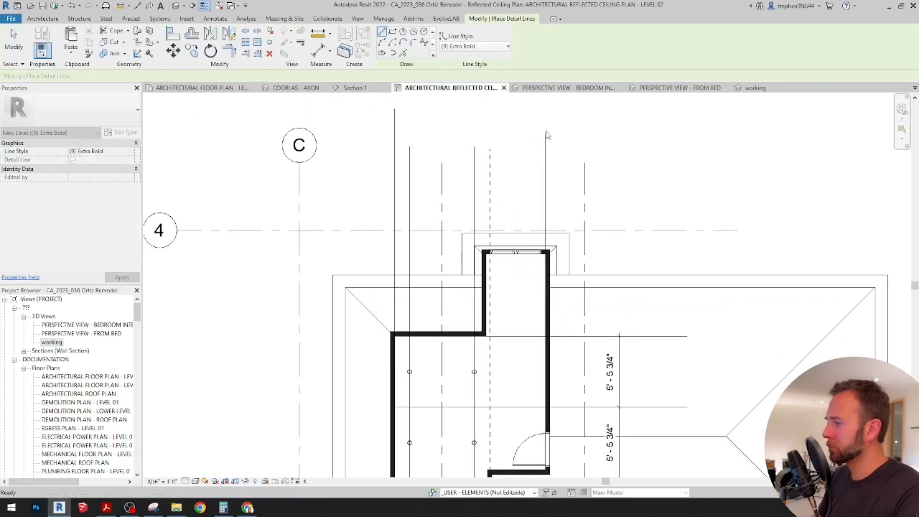
middle_drag(480, 360, 463, 316)
scroll(445, 387, down, 3)
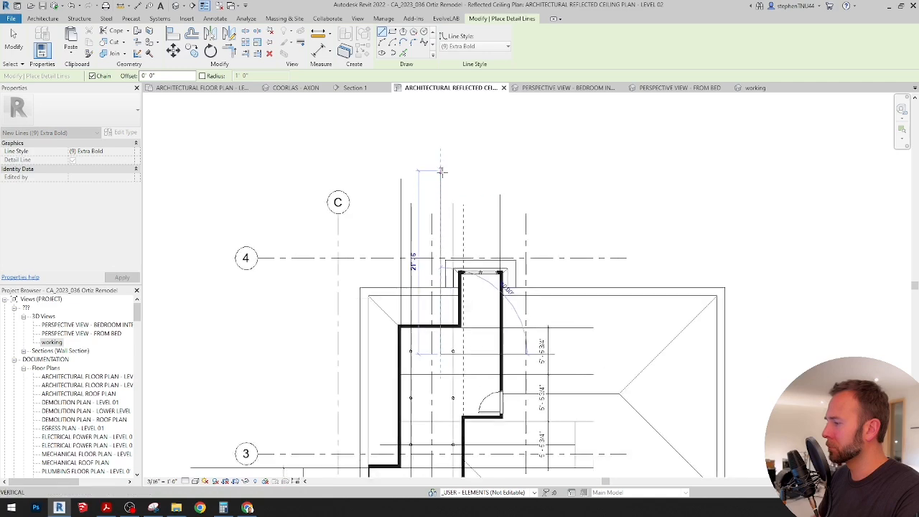
key(Escape)
key(Escape)
Change the two long detail lines running through the downlight columns to the Extra Fine Dashed Small line style
ctrl+click(453, 215)
middle_drag(453, 215, 465, 203)
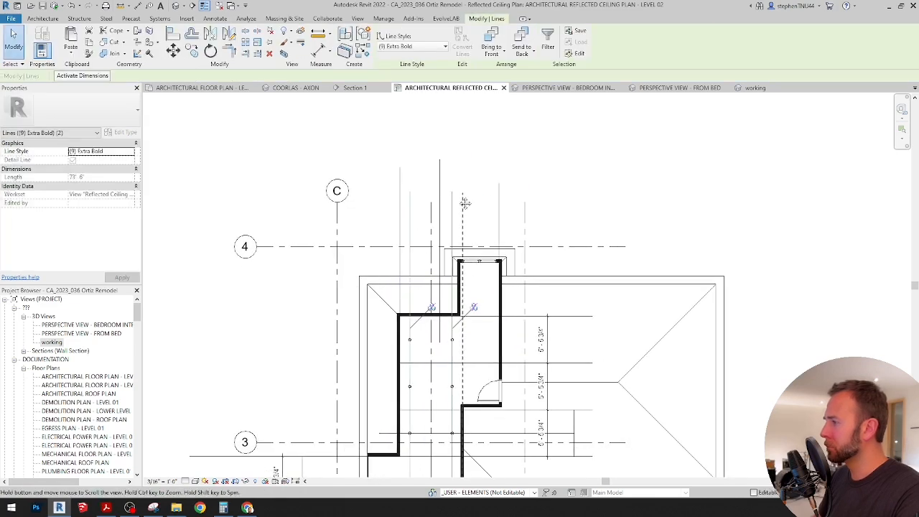
click(429, 48)
click(430, 96)
scroll(463, 226, up, 1)
key(Escape)
scroll(490, 217, up, 1)
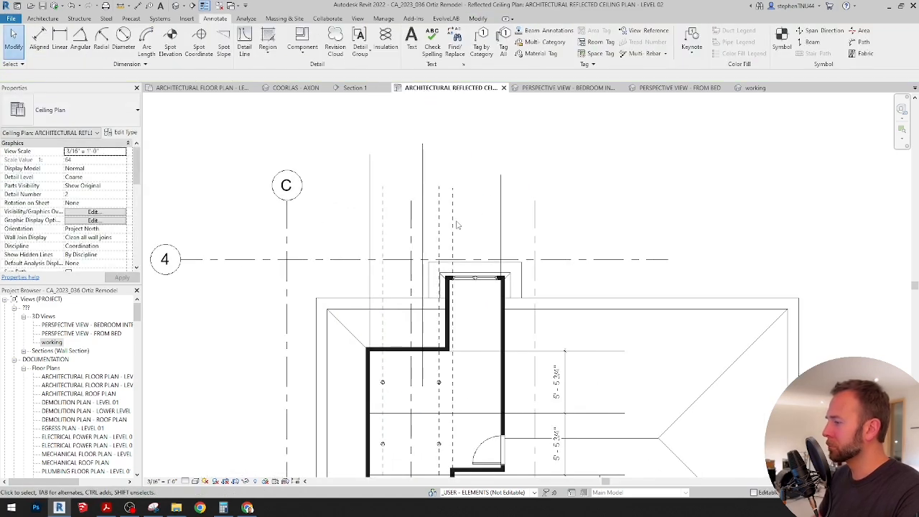
Delete the extra dashed guideline running just beside the second downlight guideline
click(455, 225)
scroll(458, 225, down, 2)
middle_drag(454, 377, 418, 284)
middle_drag(416, 443, 409, 397)
scroll(407, 399, up, 2)
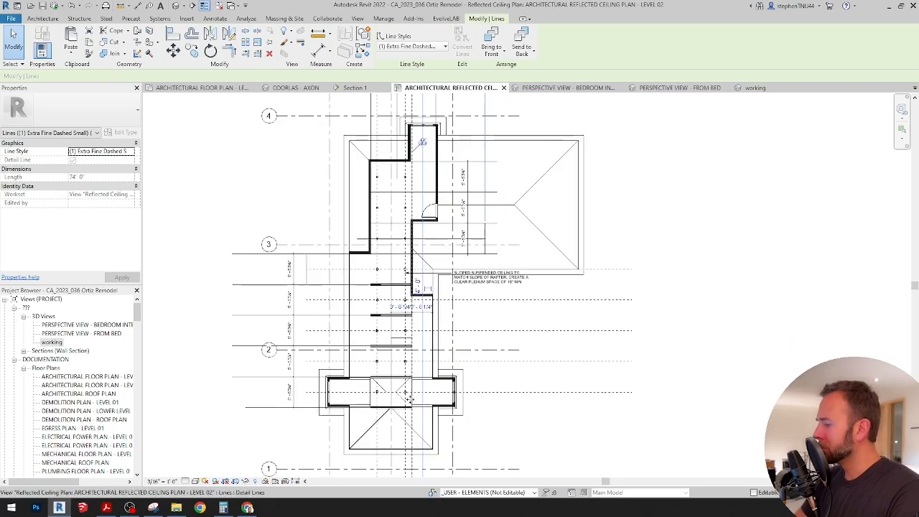
click(437, 390)
scroll(442, 410, down, 2)
mouse_move(496, 354)
middle_down()
mouse_move(504, 297)
mouse_move(511, 346)
middle_up()
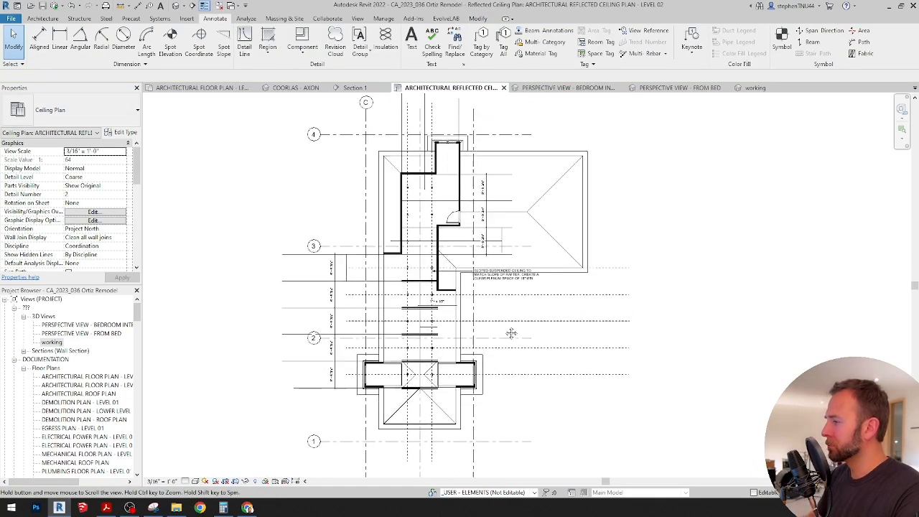
scroll(452, 288, up, 3)
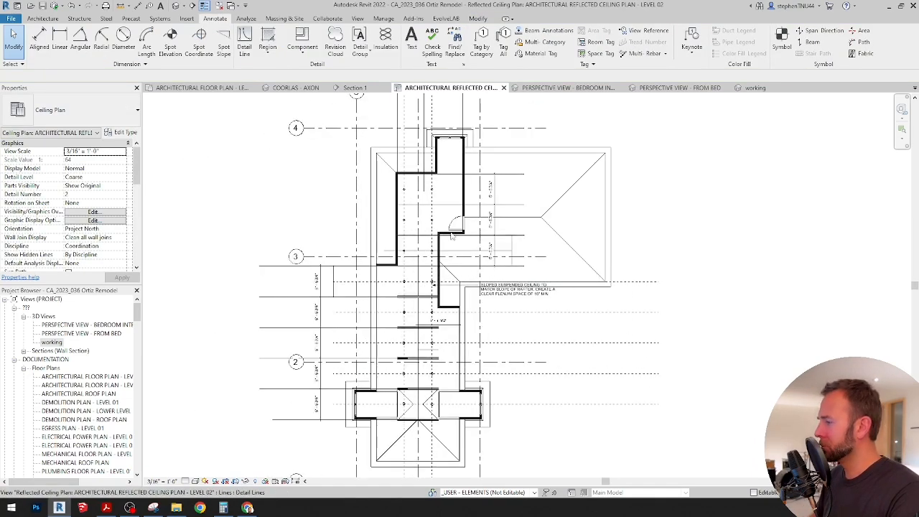
Copy the intermediate vertical detail line towards the far wall, then dimension all four vertical lines in one string and space them equally
middle_drag(413, 166, 408, 198)
click(405, 177)
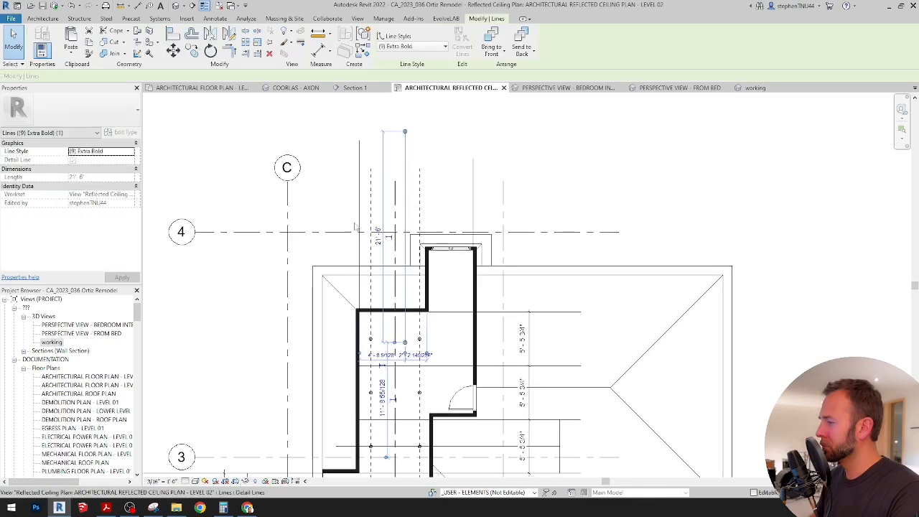
key(c)
key(o)
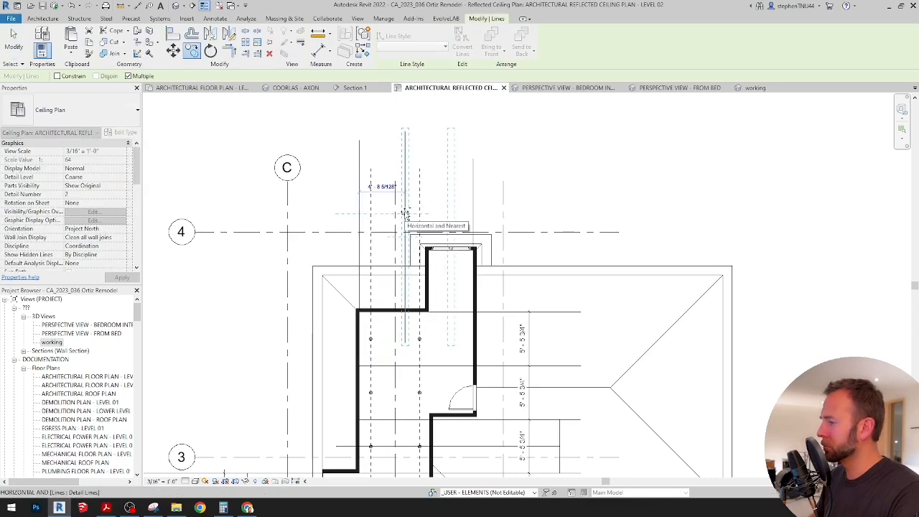
key(d)
key(i)
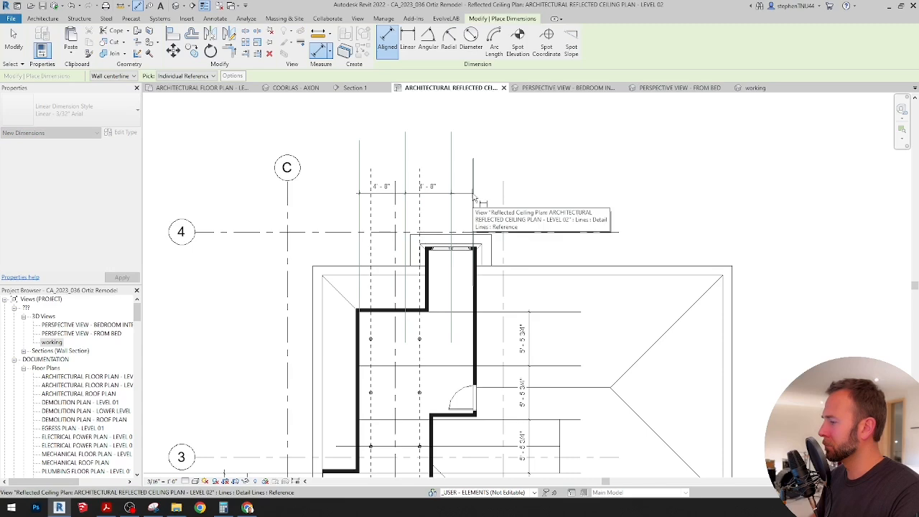
click(418, 147)
scroll(385, 366, up, 4)
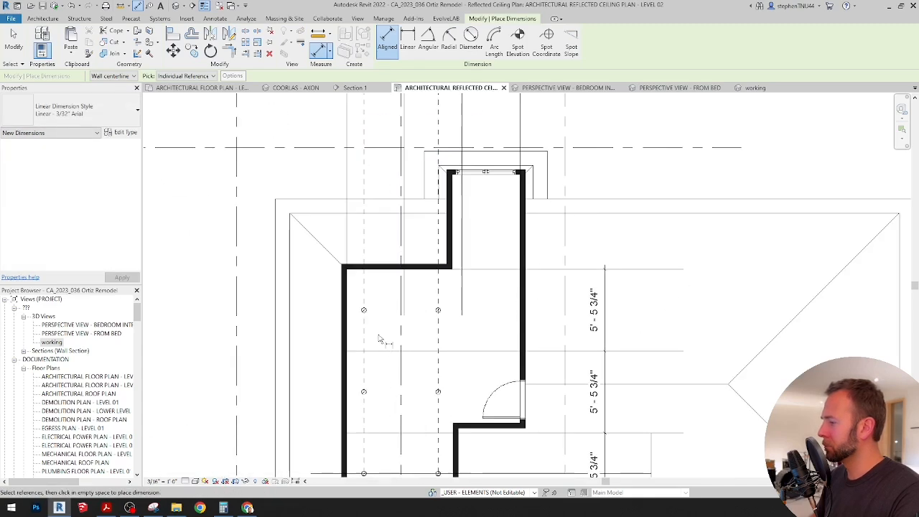
Draw a detail line joining the first two vertical bay lines, and another from its midpoint down through the passage past grid 3
key(Escape)
key(Escape)
click(408, 293)
click(218, 19)
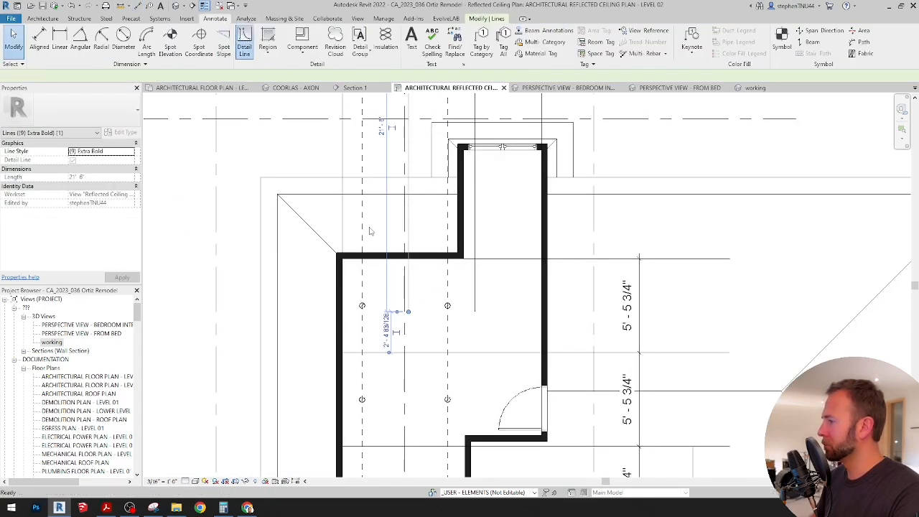
scroll(371, 231, up, 1)
middle_drag(371, 231, 370, 280)
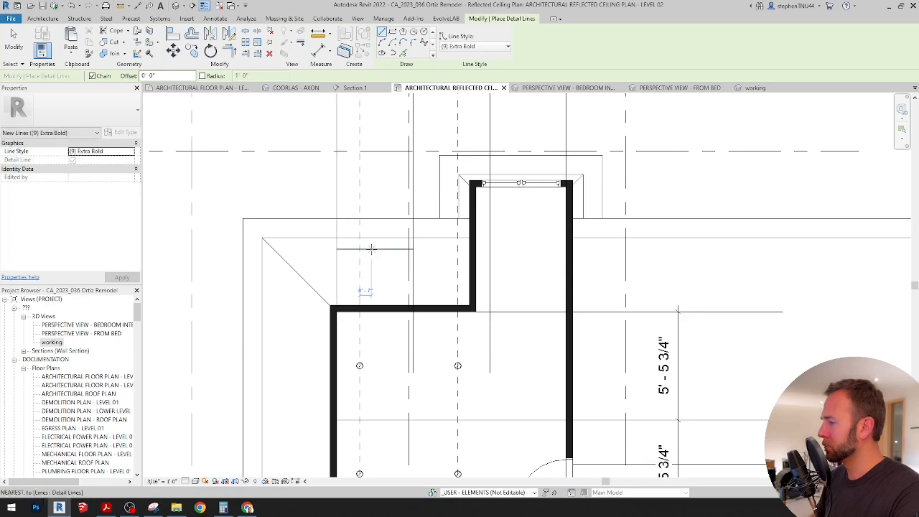
scroll(375, 252, down, 1)
middle_drag(381, 412, 379, 165)
scroll(380, 165, down, 1)
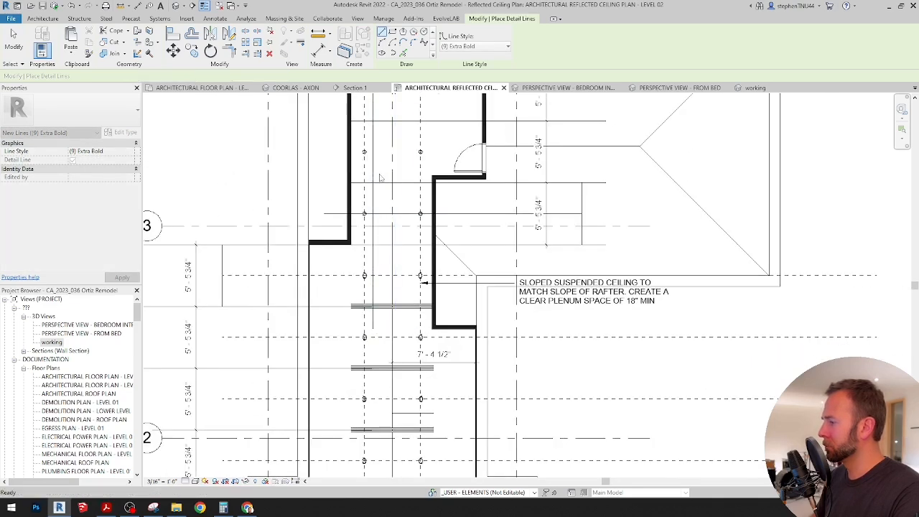
key(Escape)
key(Escape)
Move the three passage downlights of the first column onto the midpoint line of the first vertical bay
scroll(388, 287, up, 2)
scroll(359, 337, up, 2)
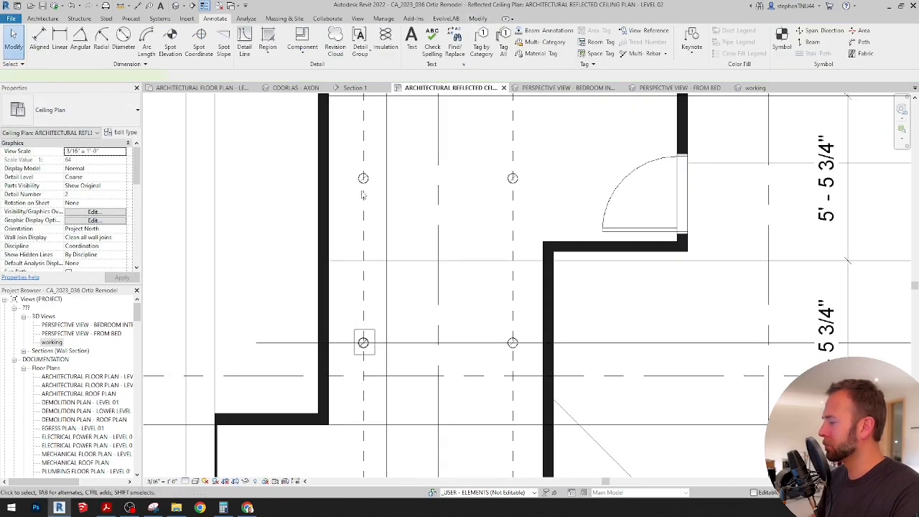
click(363, 343)
ctrl+click(363, 179)
middle_drag(394, 176, 406, 386)
ctrl+click(375, 224)
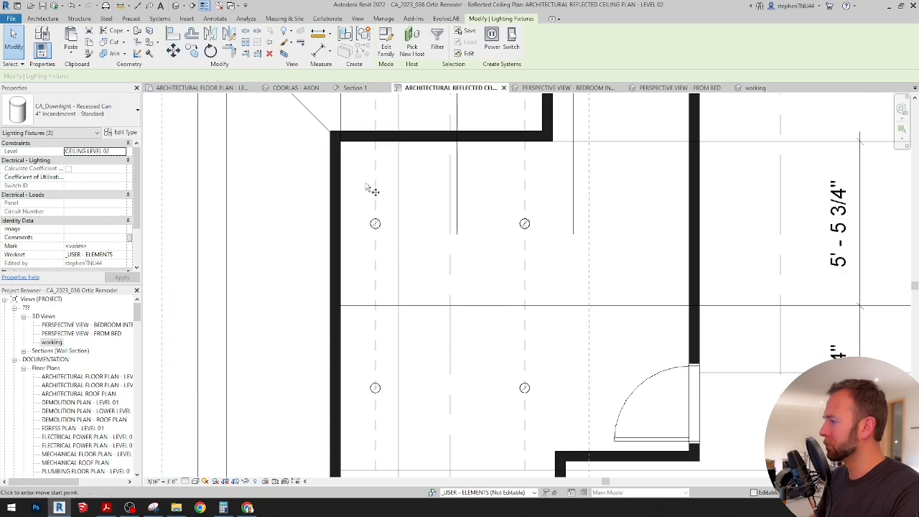
key(m)
key(v)
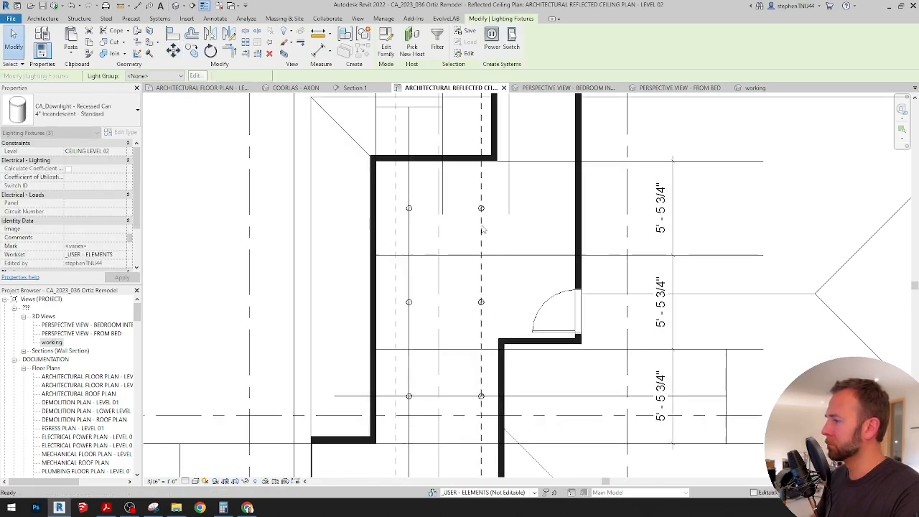
key(Escape)
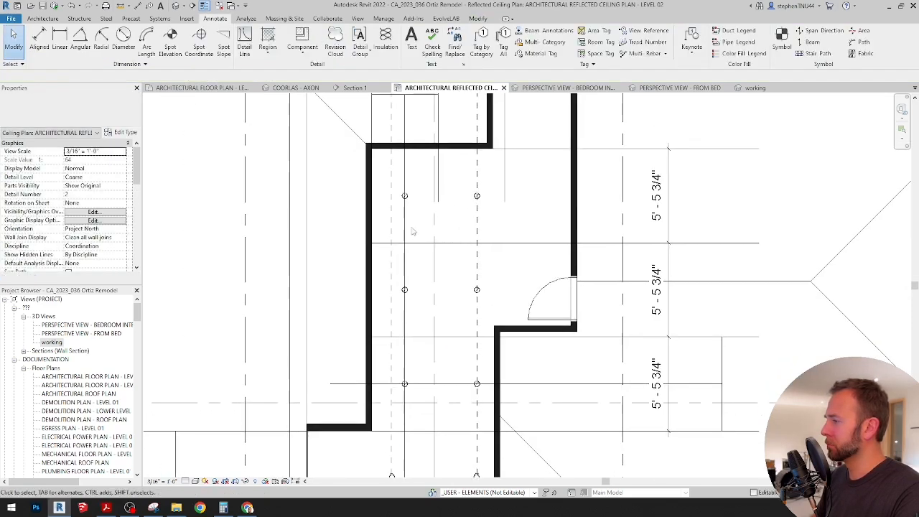
Copy the first bay's midpoint line sideways into the second vertical bay
scroll(403, 261, down, 3)
scroll(404, 217, up, 2)
click(403, 231)
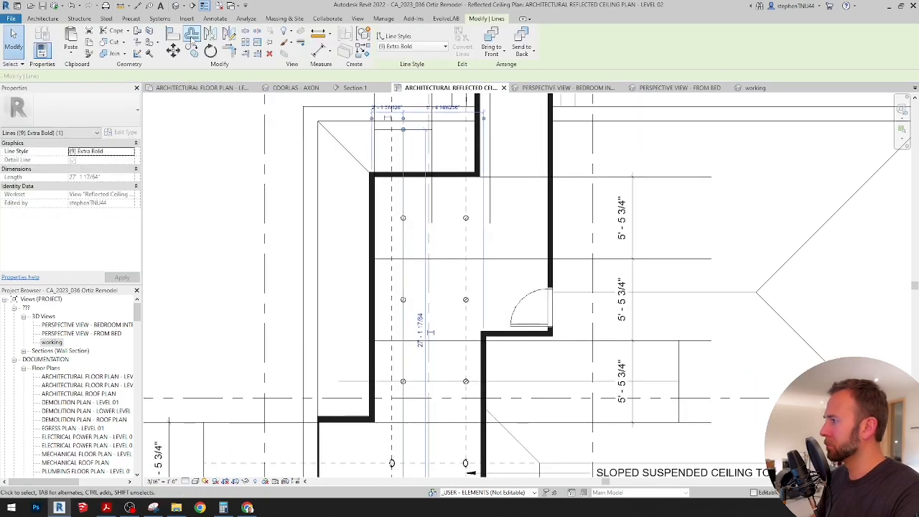
click(428, 217)
middle_drag(456, 212, 457, 295)
key(Escape)
Examine the passage downlight layout in plan and in the bedroom interior and from-bed perspective views
scroll(476, 206, down, 1)
scroll(447, 172, up, 1)
scroll(460, 337, up, 3)
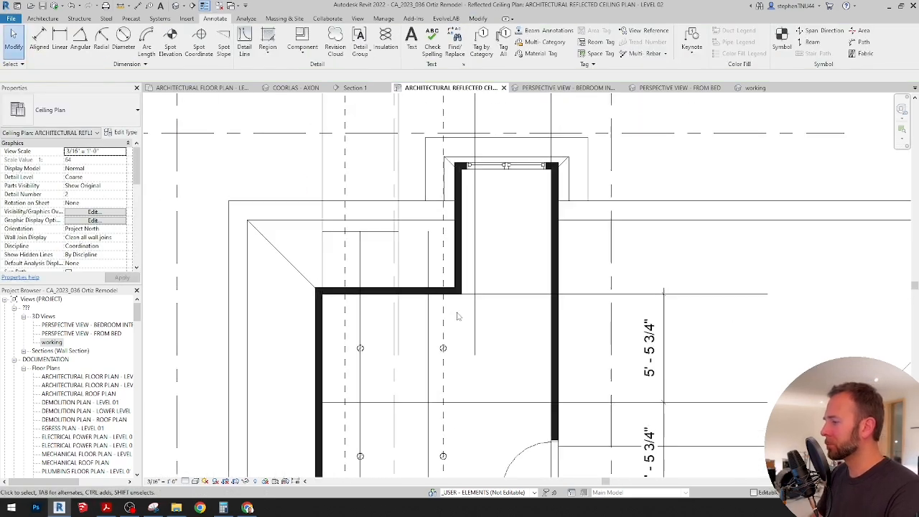
scroll(405, 241, down, 3)
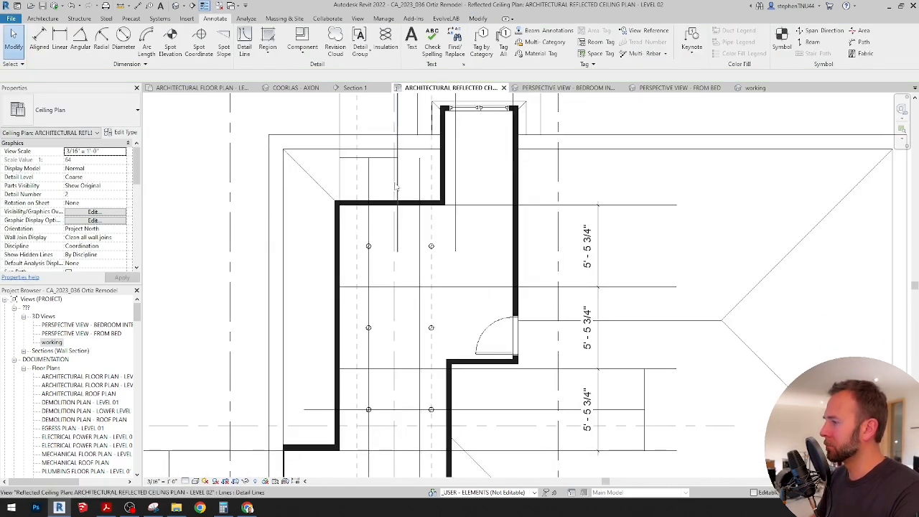
mouse_move(486, 208)
middle_down()
mouse_move(488, 265)
mouse_move(478, 201)
middle_up()
scroll(439, 291, up, 2)
middle_drag(414, 284, 427, 224)
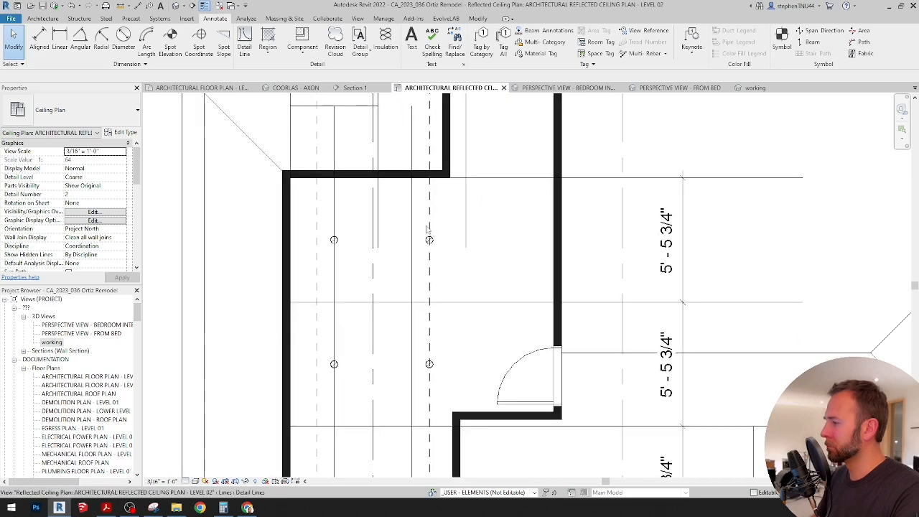
scroll(427, 224, down, 1)
middle_drag(366, 250, 367, 249)
scroll(367, 249, down, 3)
click(567, 88)
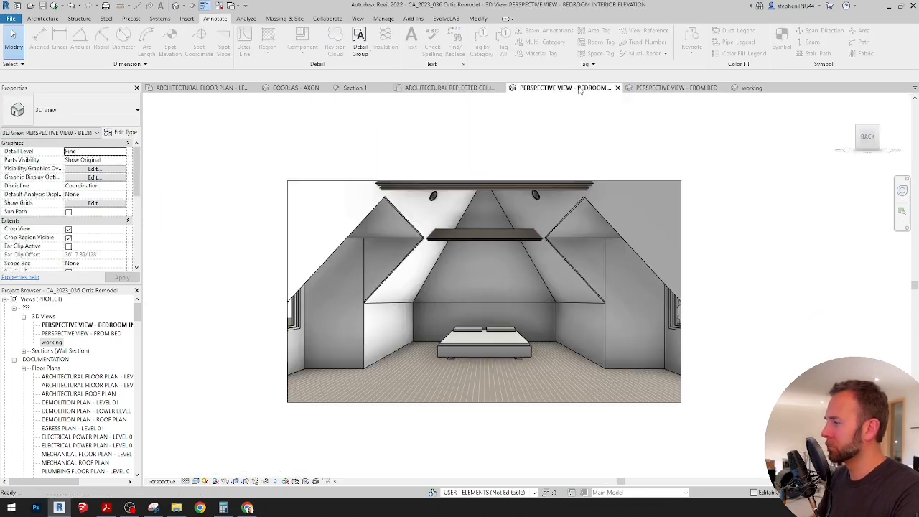
click(649, 87)
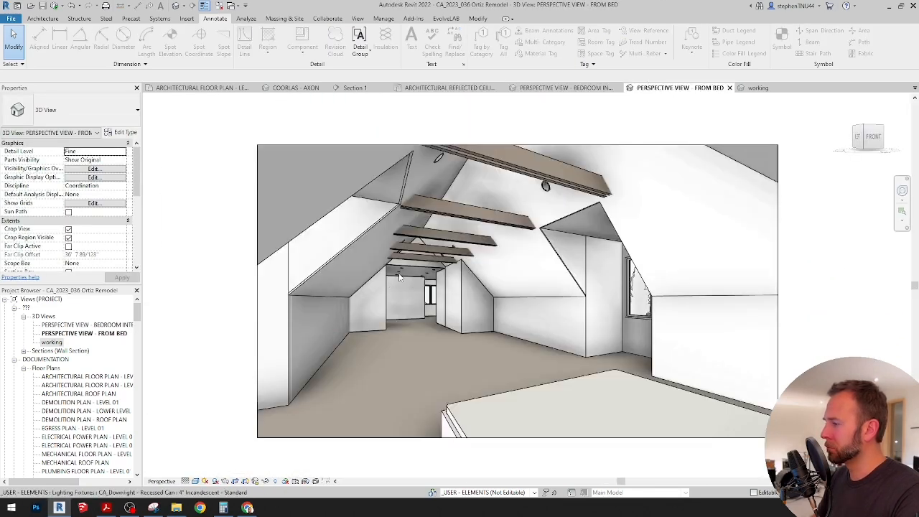
Return to the Level 02 reflected ceiling plan and delete the second column of three passage downlights
click(450, 88)
middle_drag(459, 159, 440, 205)
scroll(466, 253, up, 2)
scroll(411, 178, down, 2)
scroll(411, 178, up, 2)
scroll(410, 263, up, 1)
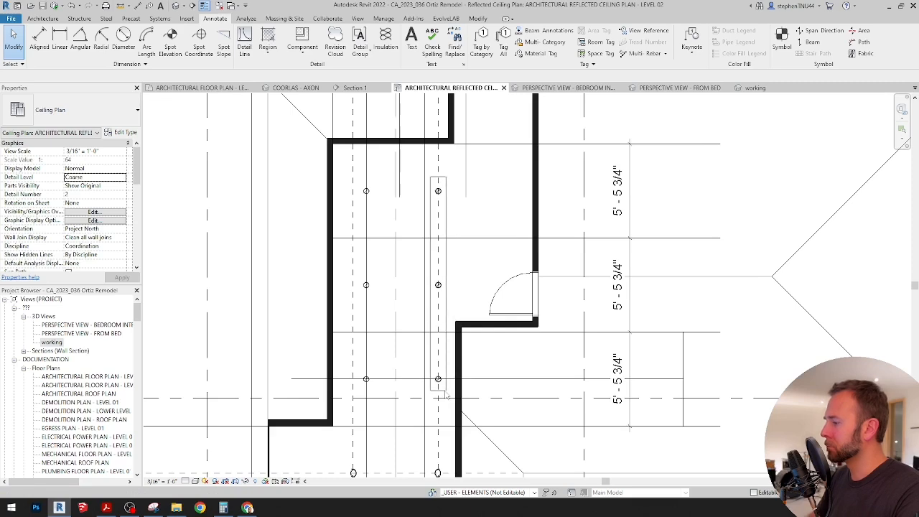
drag(445, 391, 447, 393)
key(Delete)
Copy the remaining column of three downlights into the other two vertical bays, deleting the instance that falls outside the passage
scroll(397, 249, up, 1)
middle_drag(396, 249, 413, 380)
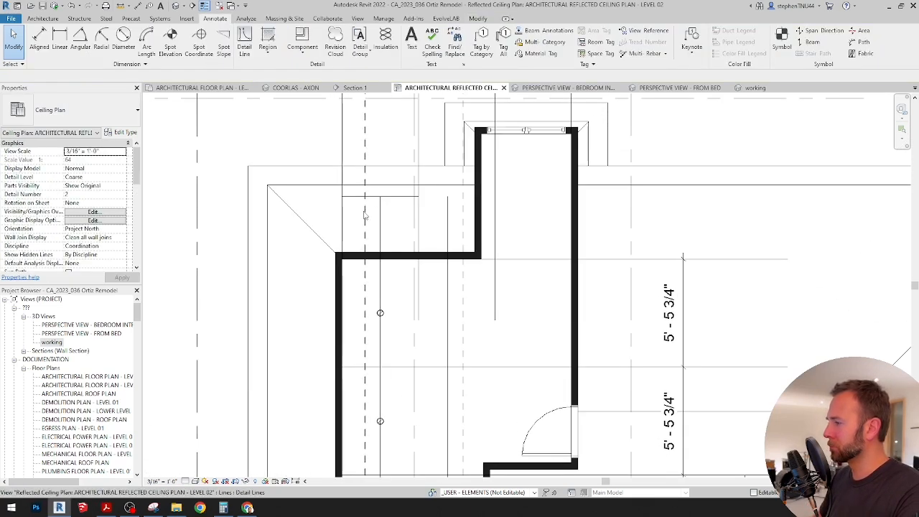
middle_drag(364, 304, 379, 215)
drag(421, 451, 422, 452)
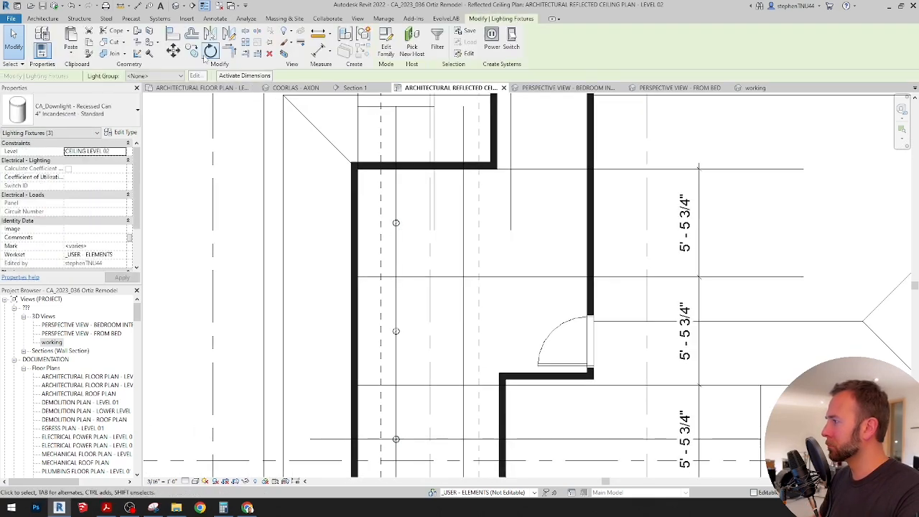
click(193, 51)
middle_drag(424, 206, 415, 306)
click(348, 208)
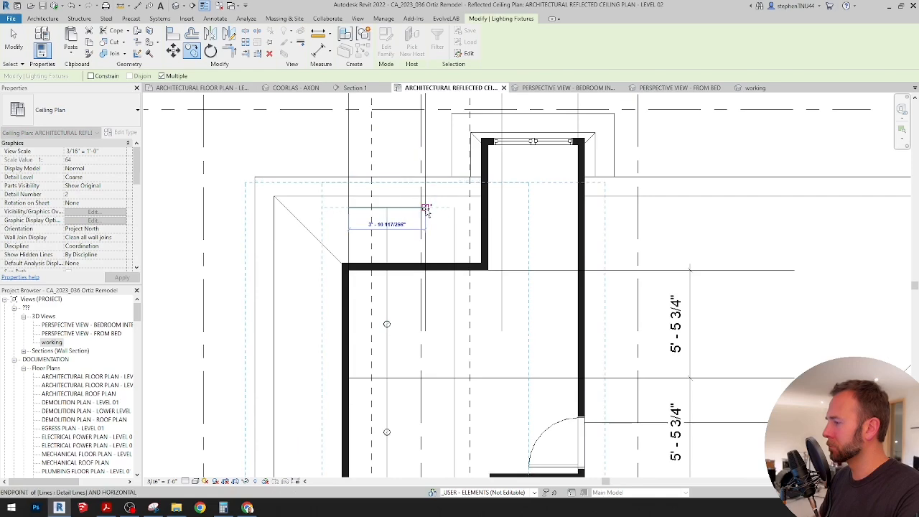
click(501, 208)
key(Escape)
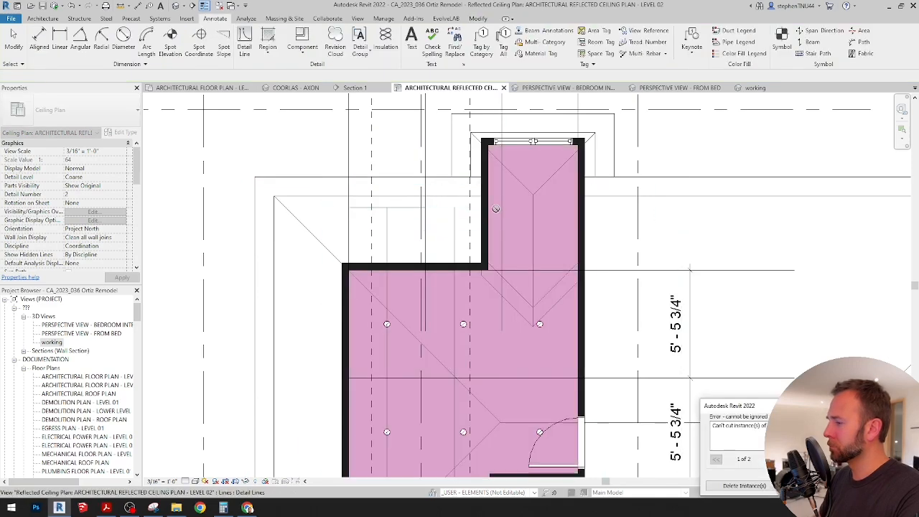
scroll(503, 217, down, 2)
middle_drag(546, 341, 514, 316)
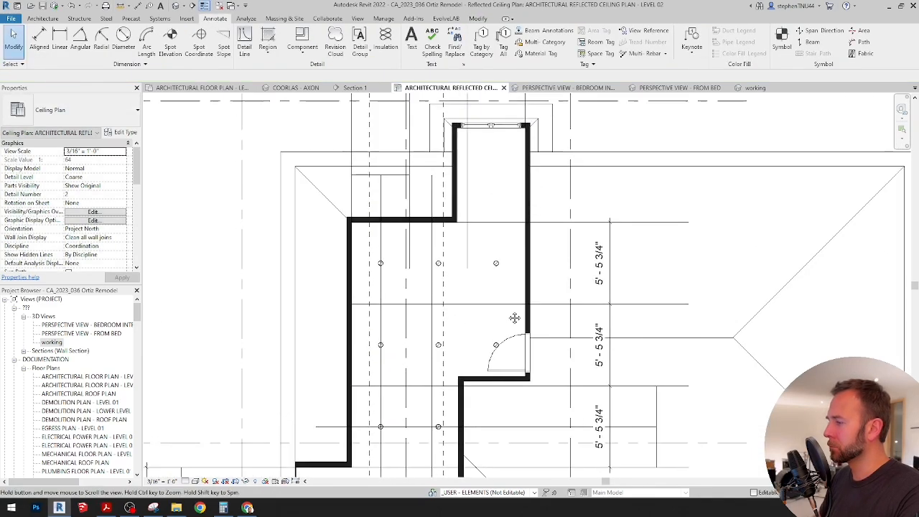
Draw a detail line across the window alcove between its side walls, and another from its midpoint up past grid 4
click(495, 264)
scroll(494, 258, up, 1)
mouse_move(491, 249)
middle_down()
mouse_move(493, 300)
mouse_move(517, 171)
mouse_move(493, 277)
mouse_move(510, 232)
middle_up()
click(235, 18)
click(244, 40)
scroll(478, 205, up, 1)
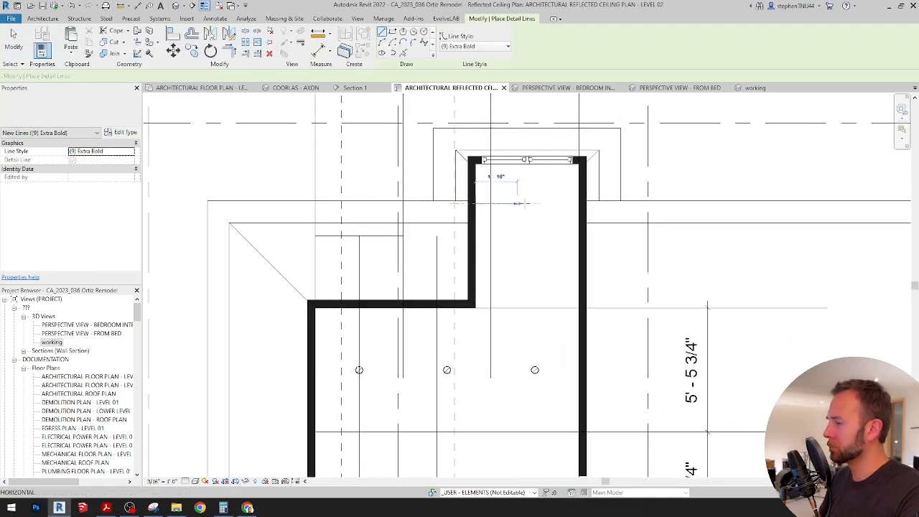
click(530, 202)
scroll(527, 205, down, 2)
key(Escape)
key(Escape)
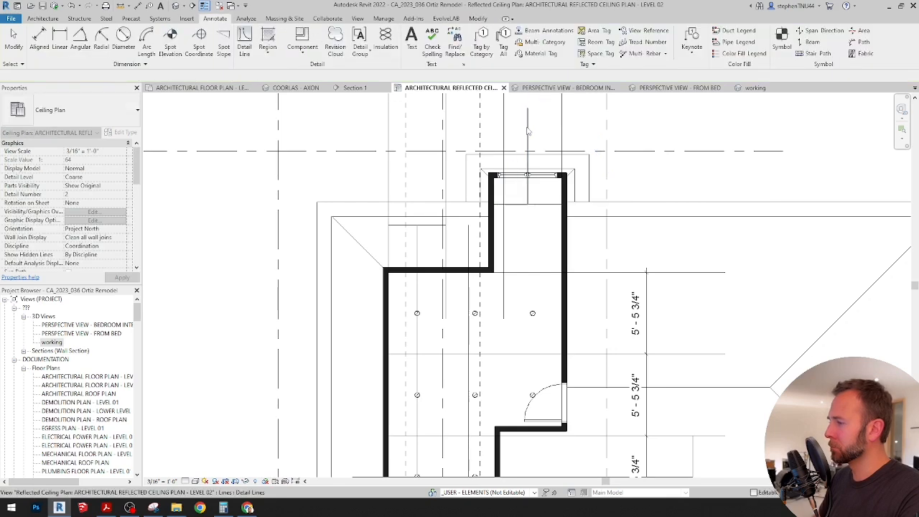
Align the two passage downlights in the third column to the window alcove's vertical centre line
middle_drag(540, 240, 517, 243)
click(478, 20)
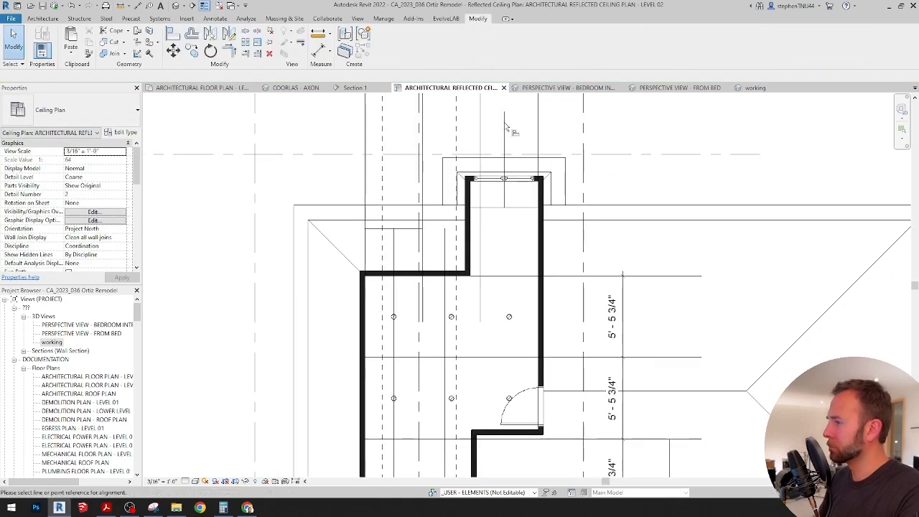
click(504, 124)
scroll(510, 319, up, 5)
middle_drag(506, 315, 498, 213)
click(498, 212)
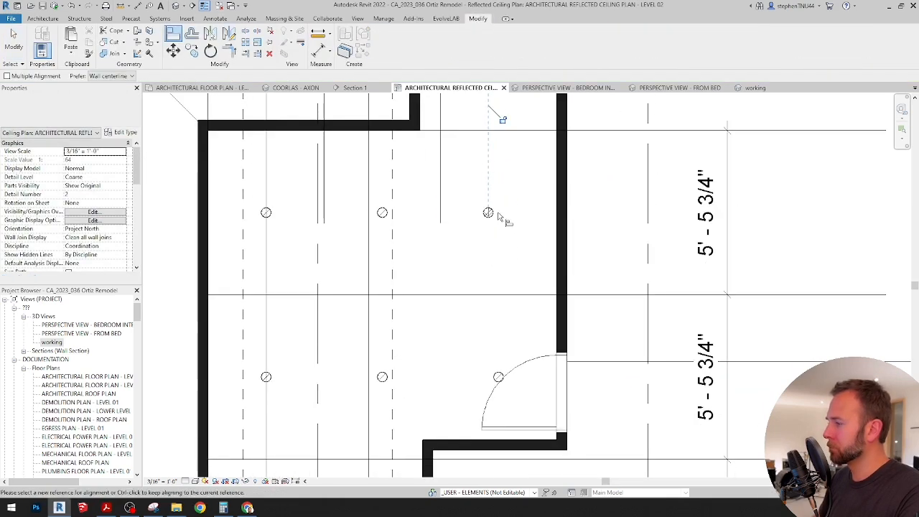
click(498, 376)
scroll(498, 377, down, 5)
key(Escape)
key(Escape)
Copy the upper downlight of the aligned third column up into the window alcove
scroll(495, 296, up, 3)
click(496, 299)
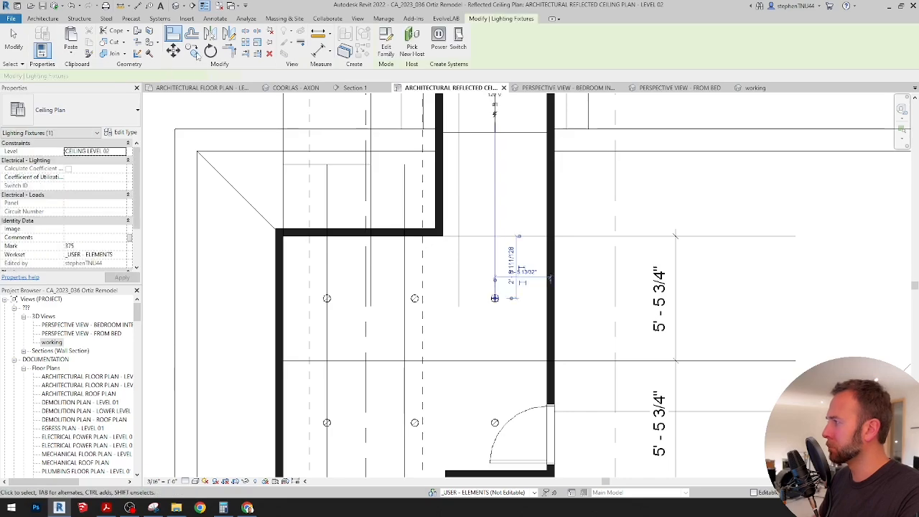
key(c)
key(o)
scroll(531, 367, down, 3)
click(572, 368)
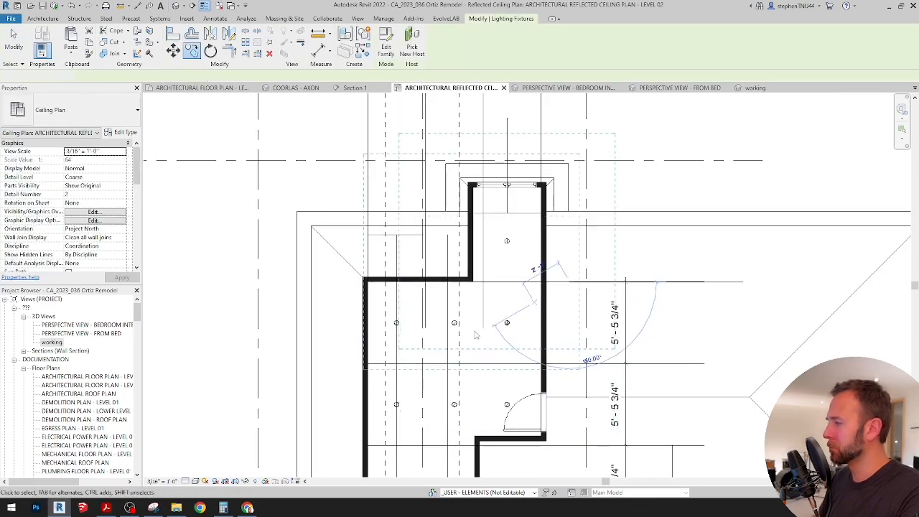
scroll(504, 241, up, 2)
middle_drag(476, 335, 488, 254)
scroll(473, 330, down, 4)
middle_drag(465, 354, 496, 238)
scroll(481, 221, up, 1)
Draw detail lines across the passage's full and half width, plus a vertical one upward from the half-width line's midpoint
scroll(481, 264, up, 2)
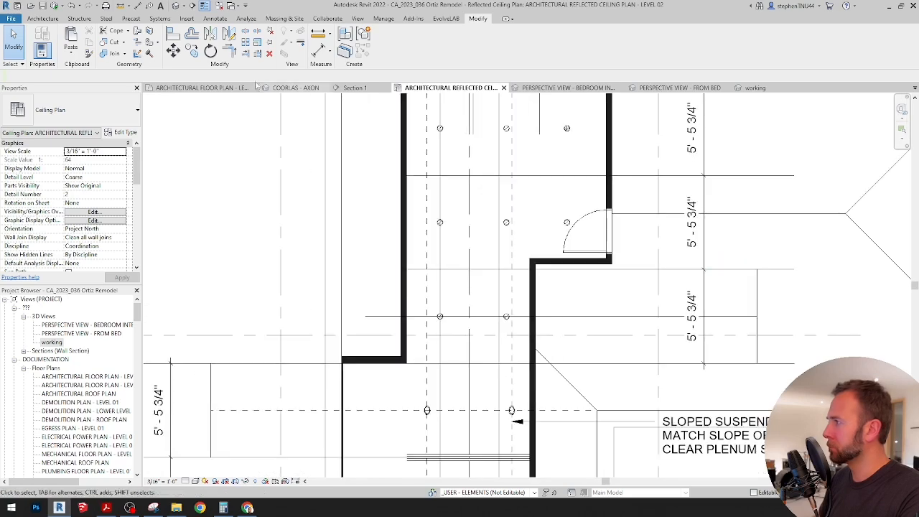
click(217, 18)
click(244, 42)
scroll(410, 291, up, 1)
click(405, 284)
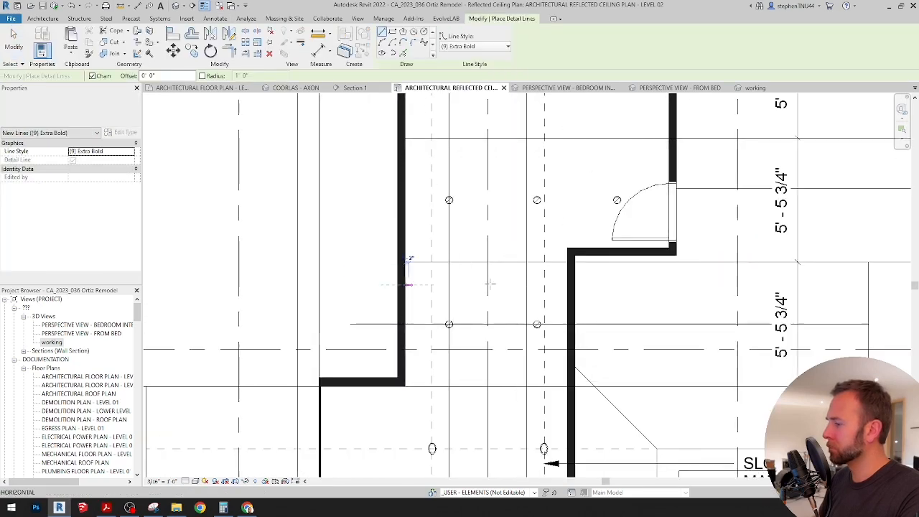
click(567, 284)
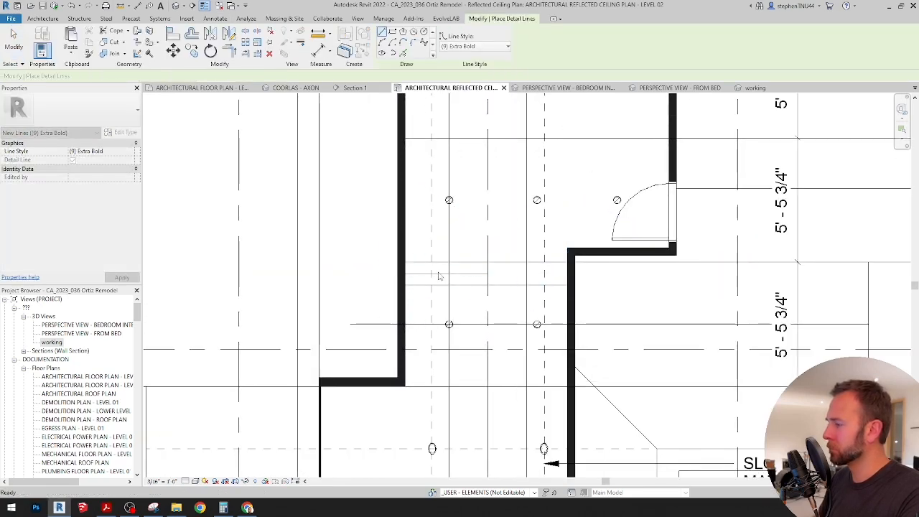
click(446, 112)
key(Escape)
key(Escape)
Move the first column of three passage downlights onto the vertical quarter-width detail line
scroll(451, 202, up, 1)
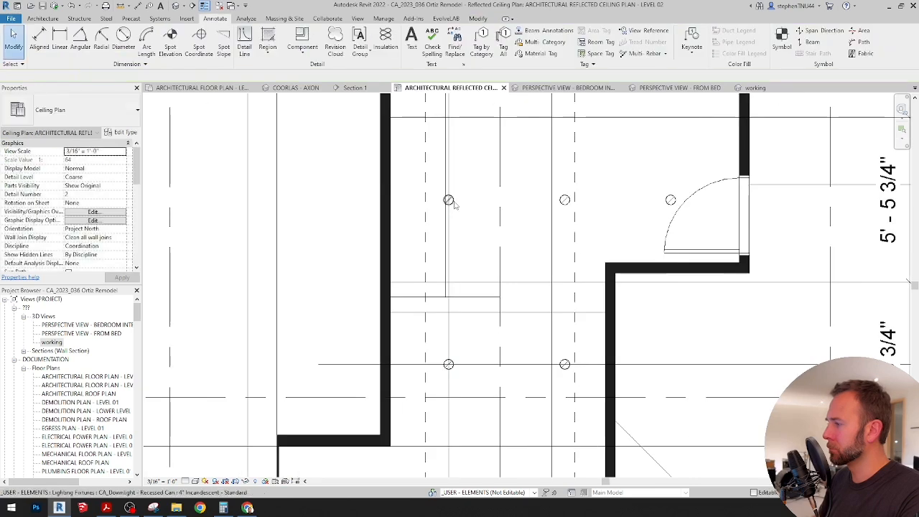
click(451, 202)
middle_drag(471, 384, 476, 421)
ctrl+click(457, 232)
middle_drag(459, 237, 454, 335)
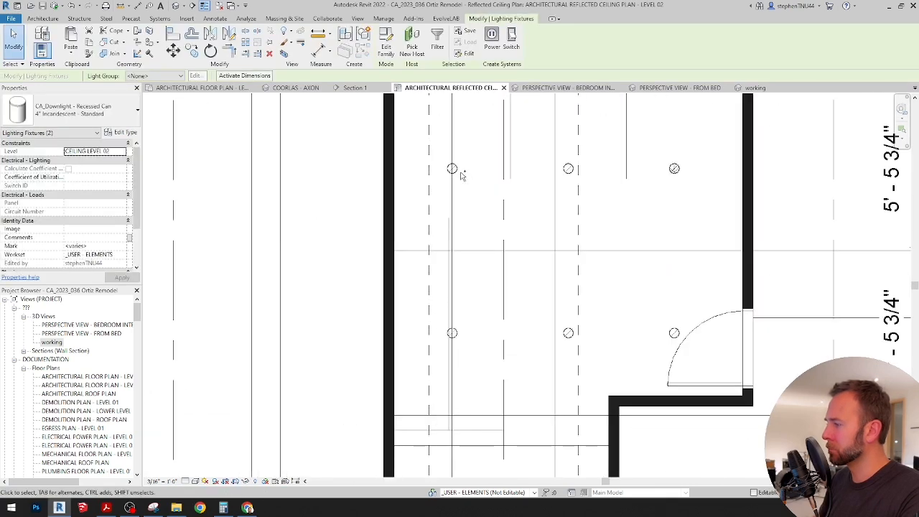
ctrl+click(453, 171)
key(m)
key(v)
scroll(456, 334, up, 3)
click(448, 297)
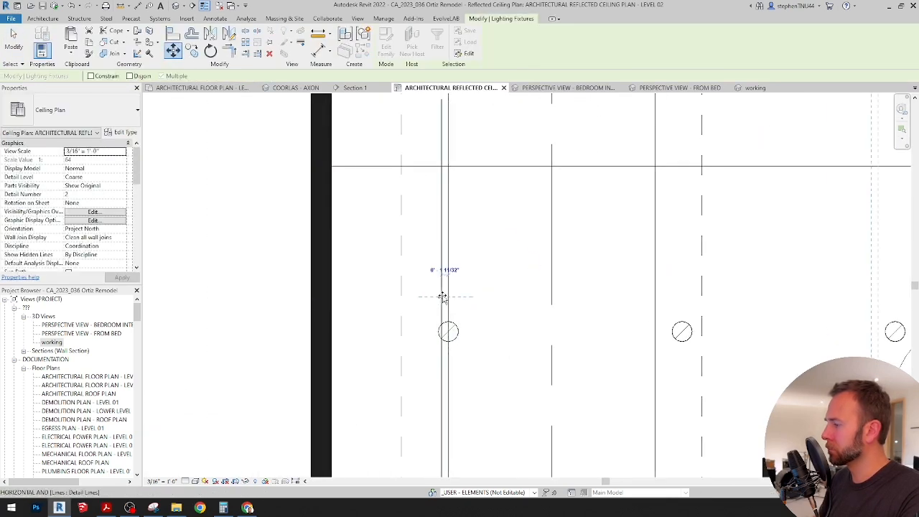
click(442, 295)
scroll(458, 279, down, 5)
key(Escape)
Delete the temporary vertical detail lines running through the passage and toward the window alcove
scroll(460, 237, up, 2)
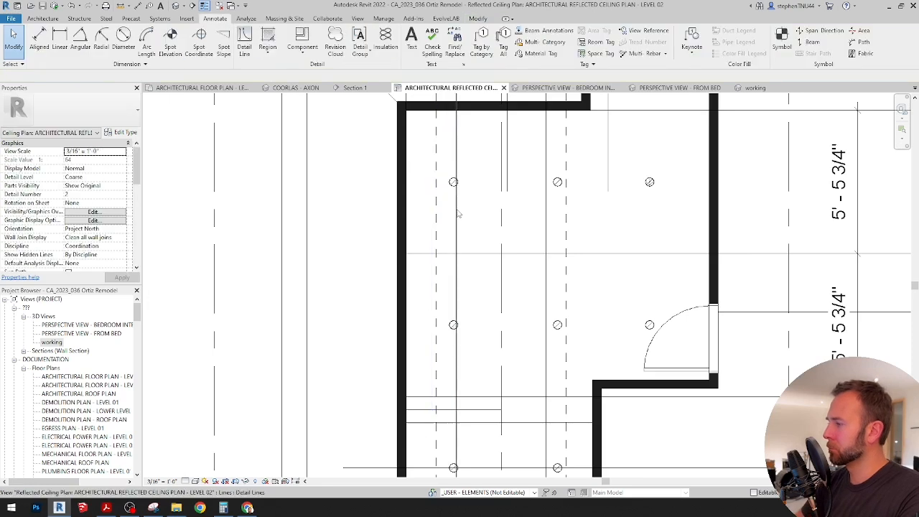
scroll(458, 214, down, 2)
click(437, 164)
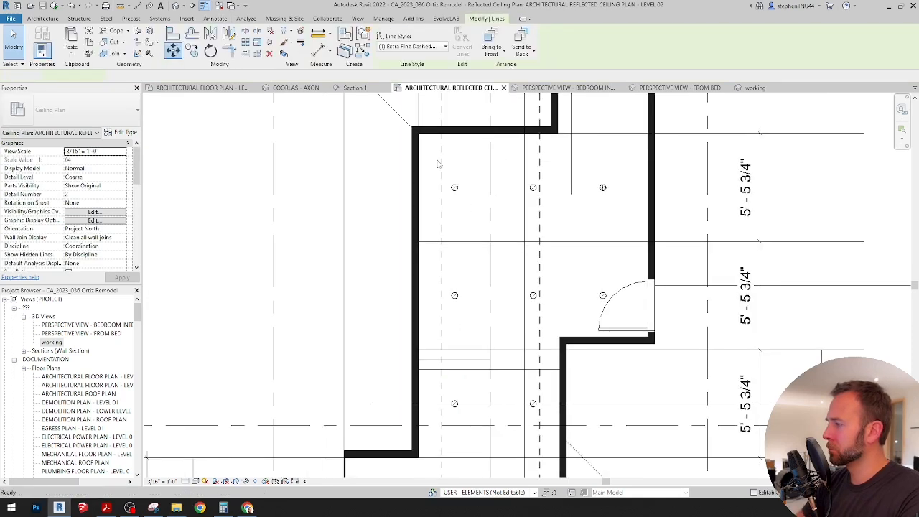
key(Delete)
click(440, 163)
key(Delete)
scroll(561, 197, down, 1)
click(567, 178)
key(Delete)
Delete the leftover layout lines above the passage's upper wall and around the window alcove
middle_drag(567, 179, 552, 282)
click(465, 208)
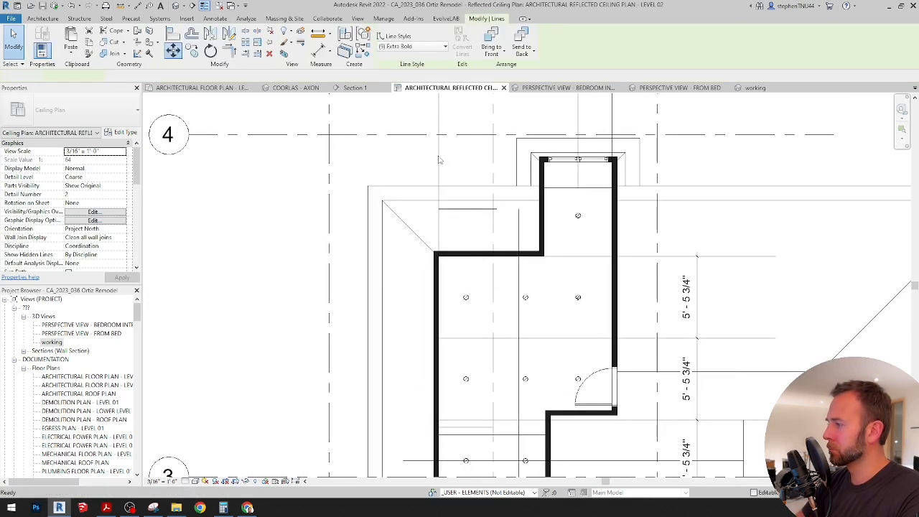
key(Delete)
scroll(483, 187, down, 2)
middle_drag(484, 186, 481, 278)
click(543, 215)
key(Delete)
click(565, 203)
key(Delete)
Delete the dimension string beside the passage and the remaining horizontal layout lines there
middle_drag(607, 338, 580, 203)
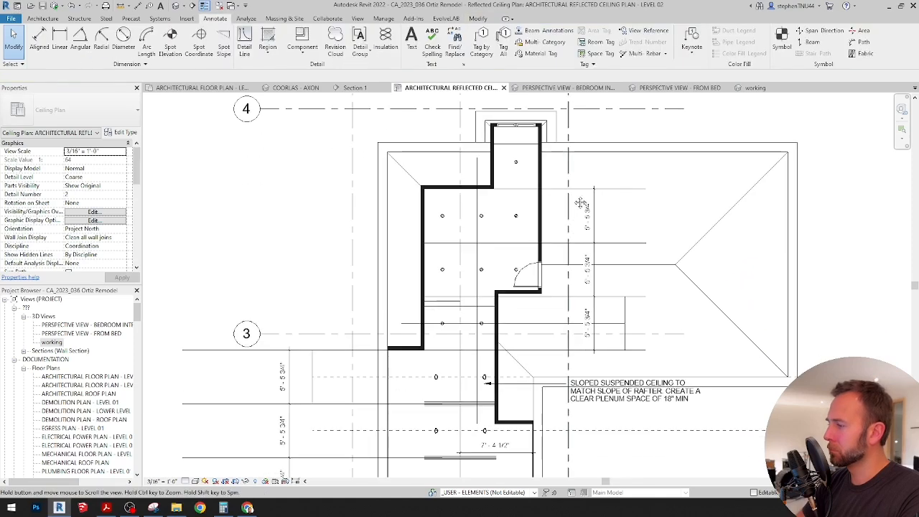
scroll(596, 228, up, 1)
click(628, 244)
key(Delete)
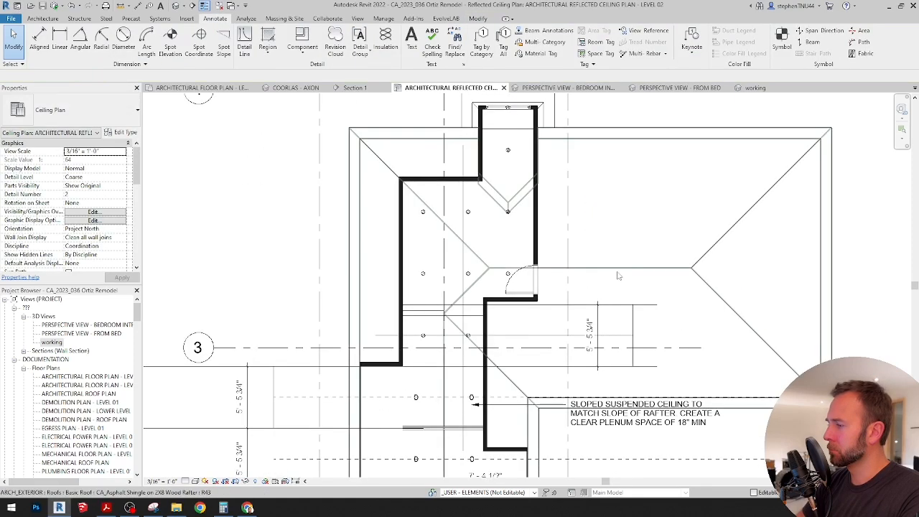
click(614, 337)
key(Delete)
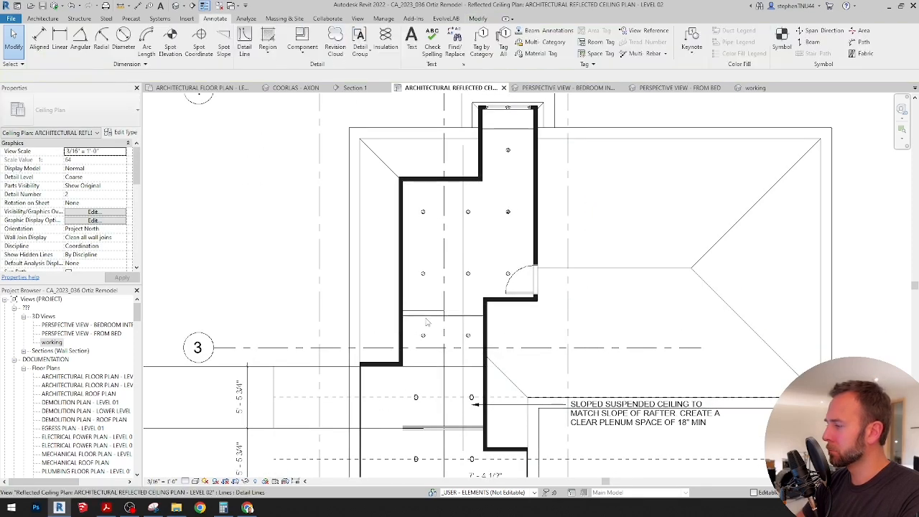
scroll(431, 316, up, 1)
middle_drag(463, 290, 478, 287)
Replace the second column of passage downlights by mirroring the first column about the passage's vertical centre grid line
drag(489, 139, 507, 223)
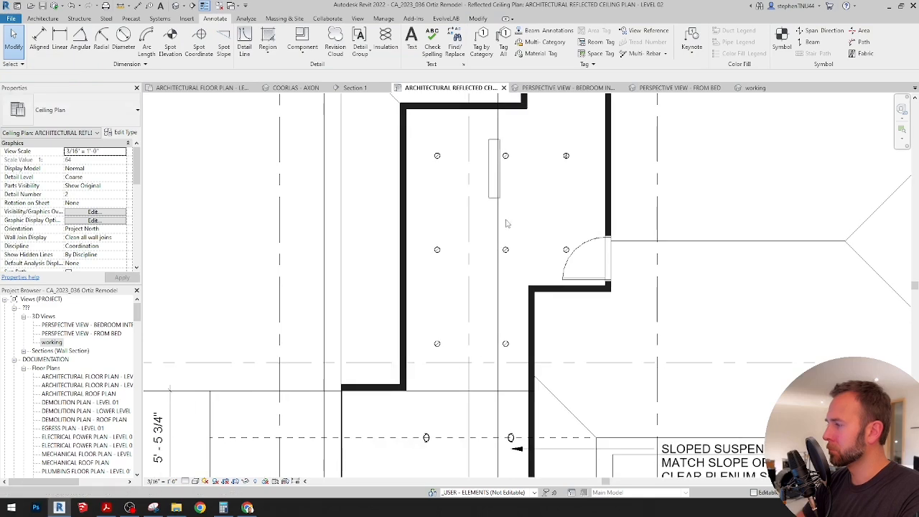
key(Delete)
drag(422, 140, 456, 349)
click(209, 35)
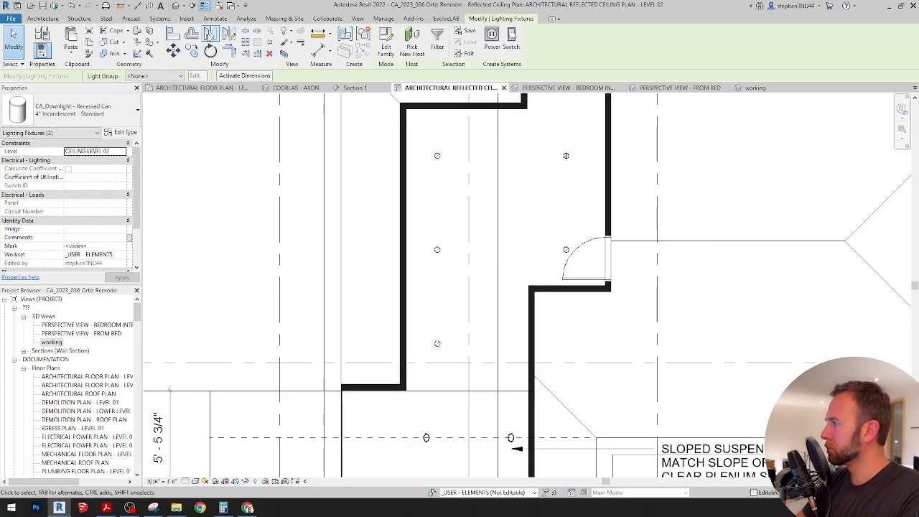
click(468, 167)
click(523, 203)
middle_drag(524, 202, 526, 205)
scroll(526, 202, down, 2)
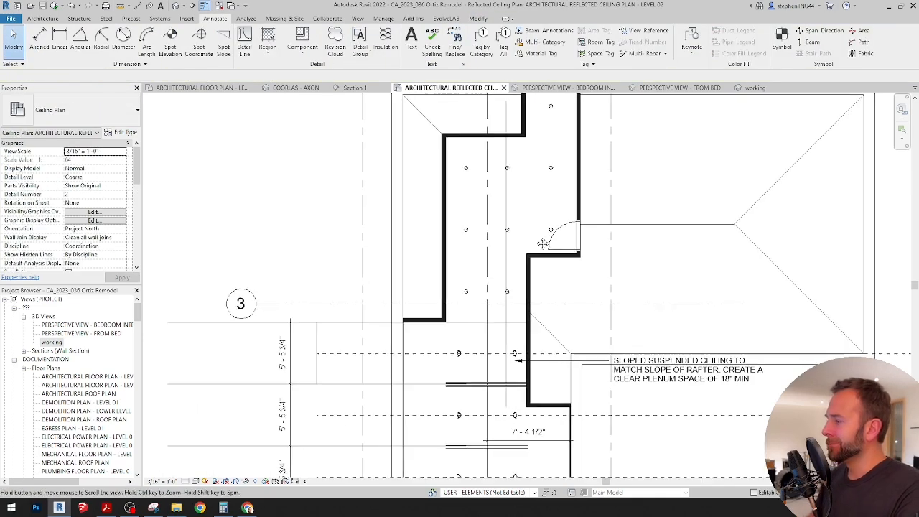
Examine the from-bed perspective view and its earlier cloud rendering in the browser
click(582, 88)
click(678, 88)
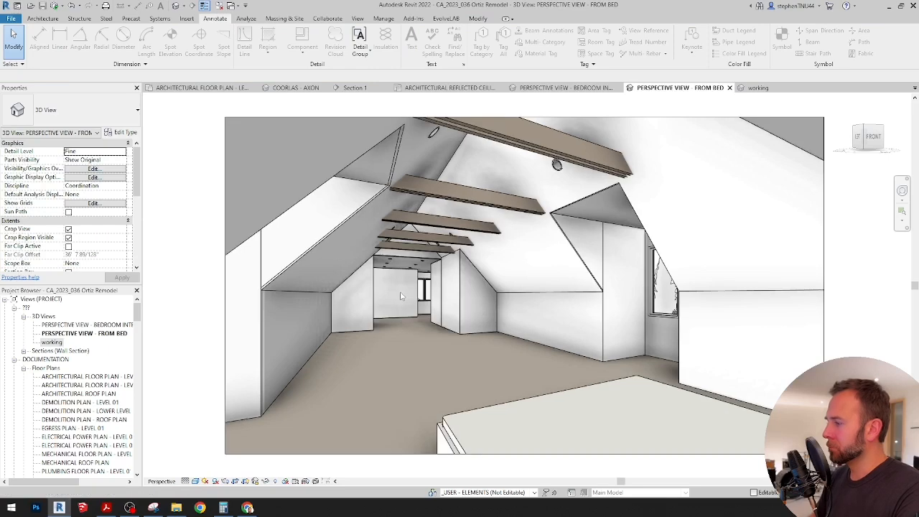
click(249, 508)
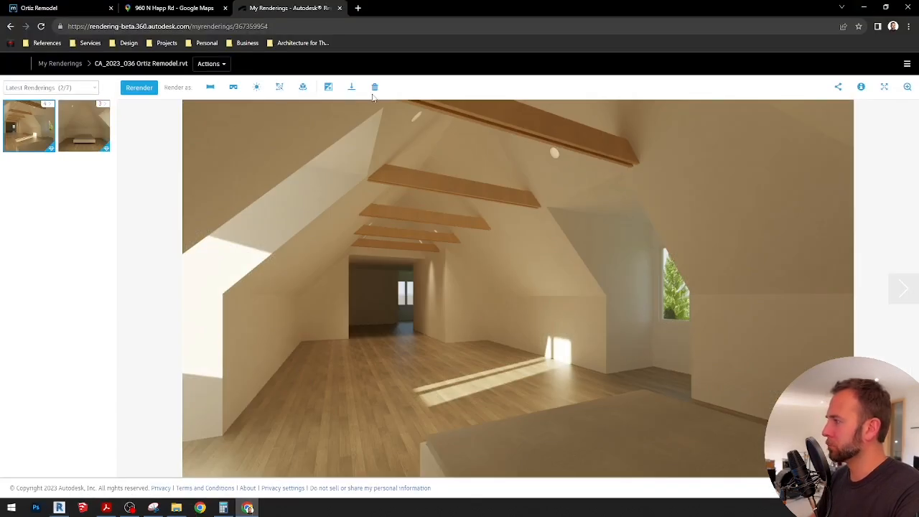
click(865, 10)
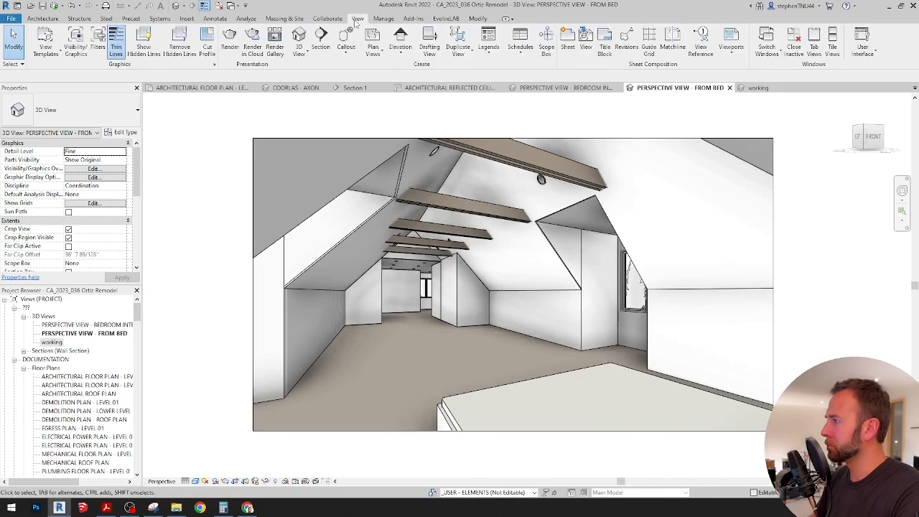
Start a cloud rendering of PERSPECTIVE VIEW - FROM BED with Final render quality
click(252, 49)
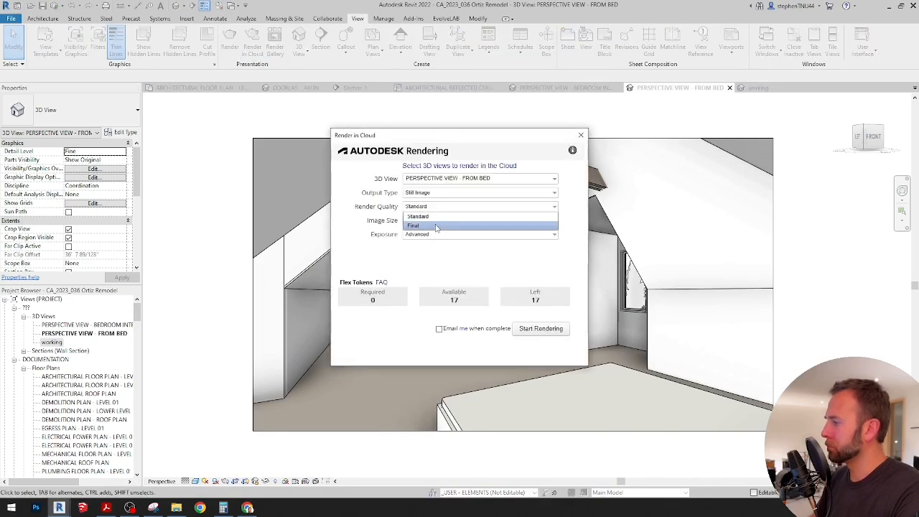
click(436, 225)
click(459, 221)
click(445, 239)
click(540, 328)
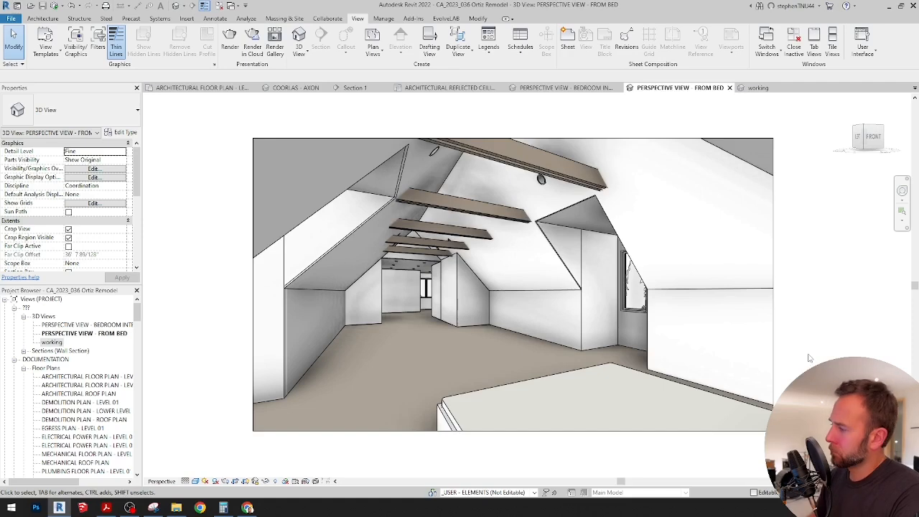
Open the Level 02 architectural floor plan and delete the diagonal filled region covering the attic floor
click(229, 88)
scroll(422, 274, down, 4)
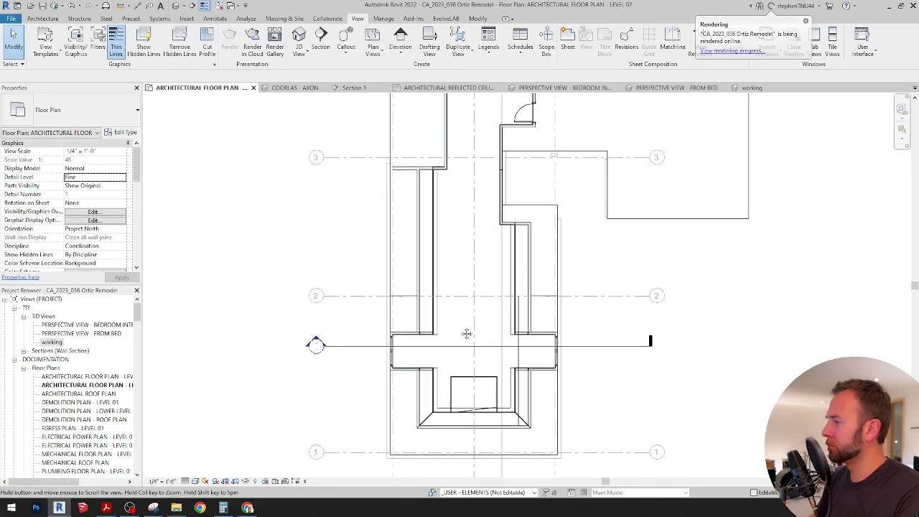
click(422, 274)
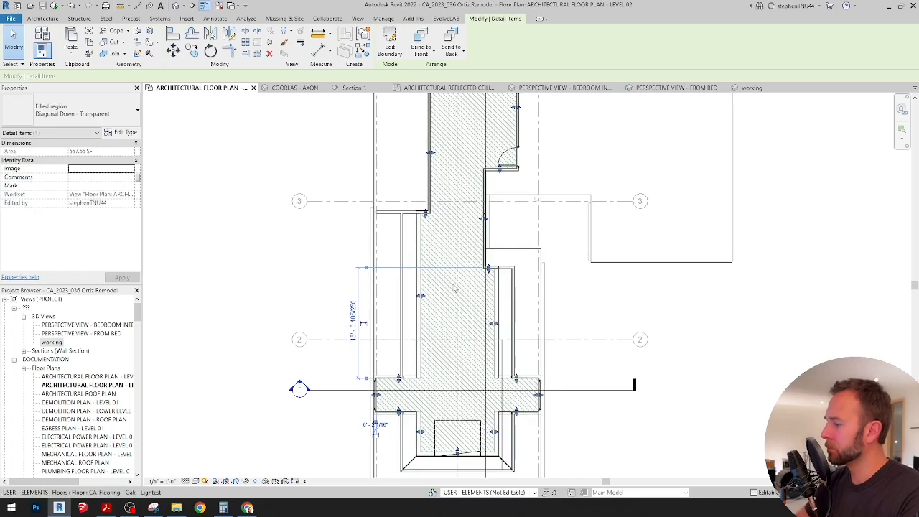
scroll(409, 224, up, 2)
scroll(394, 224, up, 1)
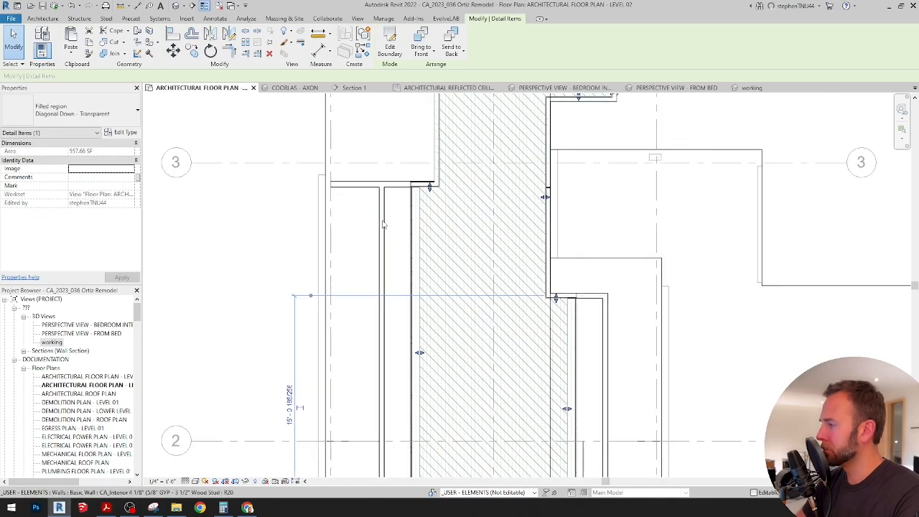
scroll(407, 213, down, 3)
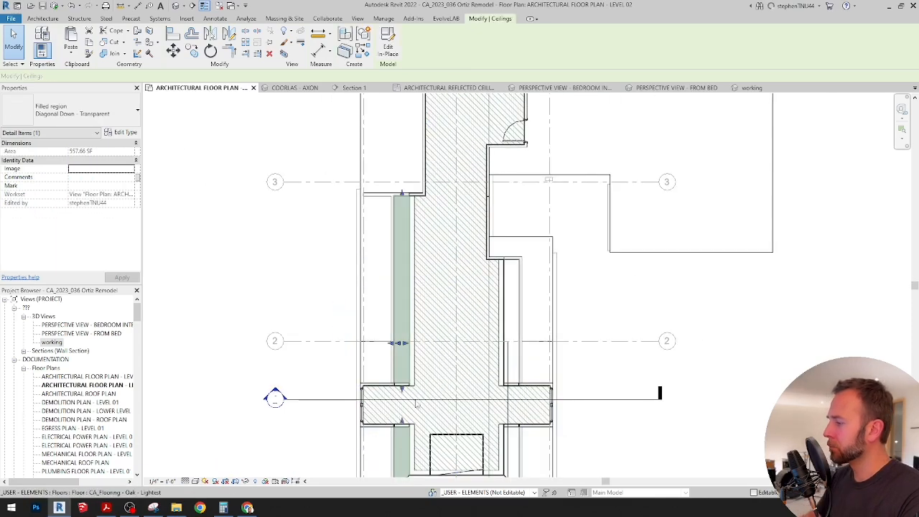
click(405, 286)
scroll(405, 286, up, 3)
middle_drag(406, 285, 407, 236)
click(444, 241)
scroll(444, 241, down, 1)
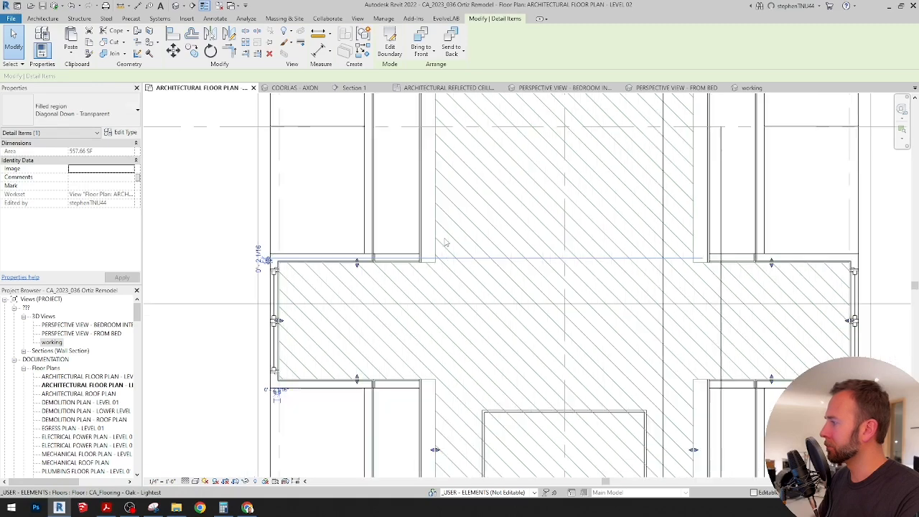
key(Delete)
scroll(447, 241, down, 5)
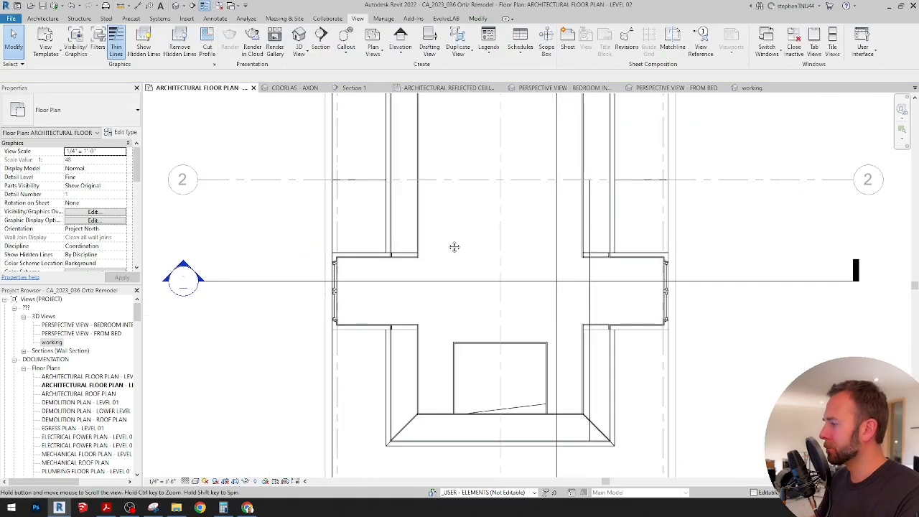
Set the cut plane offset in the Level 02 floor plan's view range to 4'
scroll(600, 274, up, 1)
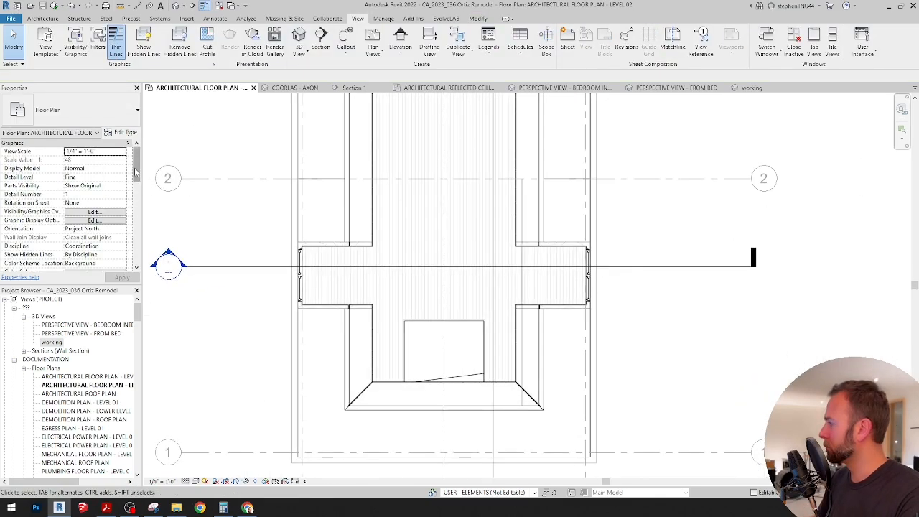
drag(135, 170, 141, 214)
click(96, 186)
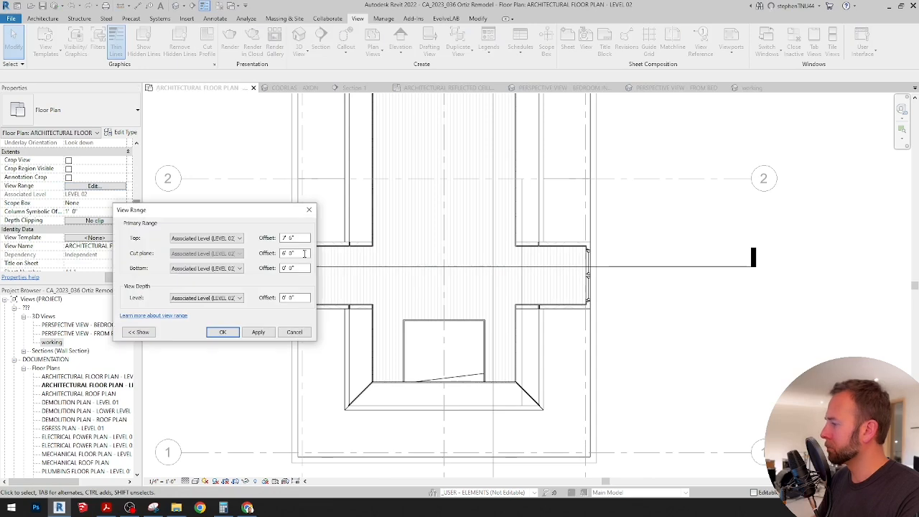
text(4)
key(Return)
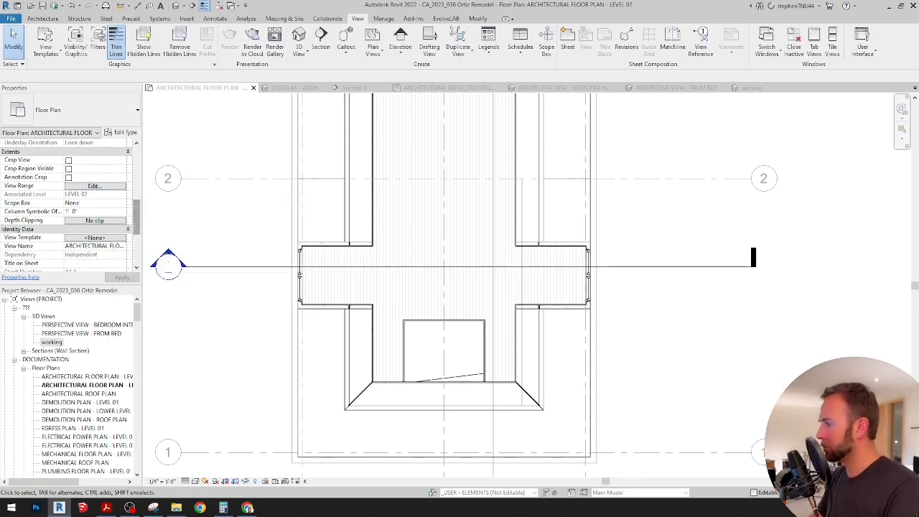
scroll(522, 303, down, 2)
middle_drag(523, 301, 525, 411)
scroll(549, 252, down, 2)
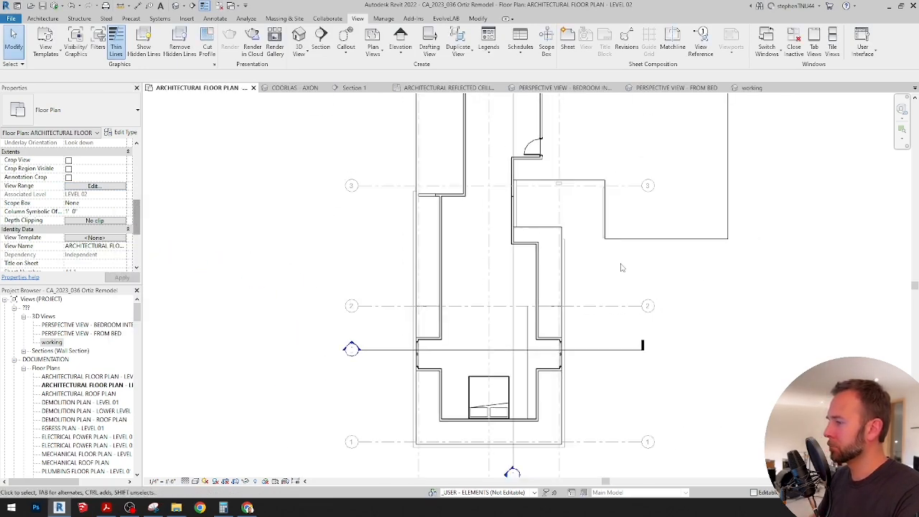
middle_drag(622, 267, 583, 338)
scroll(538, 248, up, 1)
scroll(492, 217, down, 1)
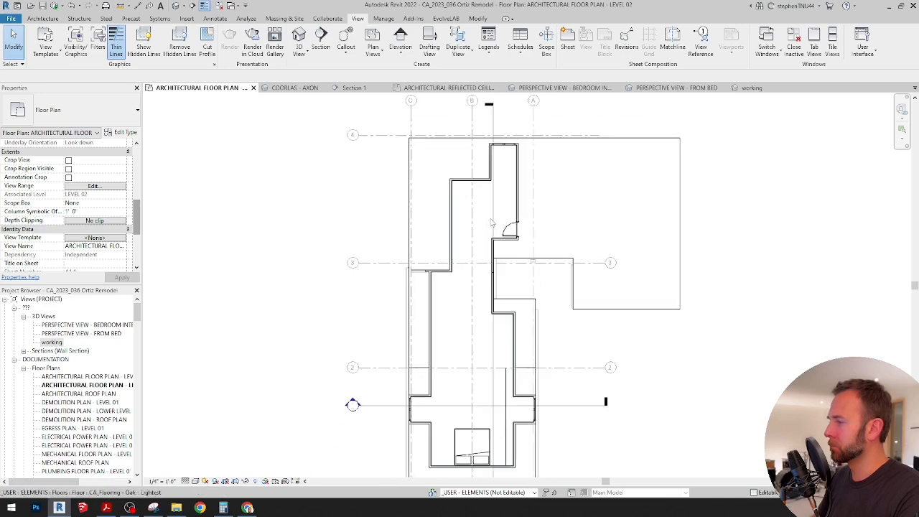
Unhide the hidden asphalt shingle roof in the Level 02 architectural floor plan
middle_drag(524, 287, 507, 279)
click(552, 251)
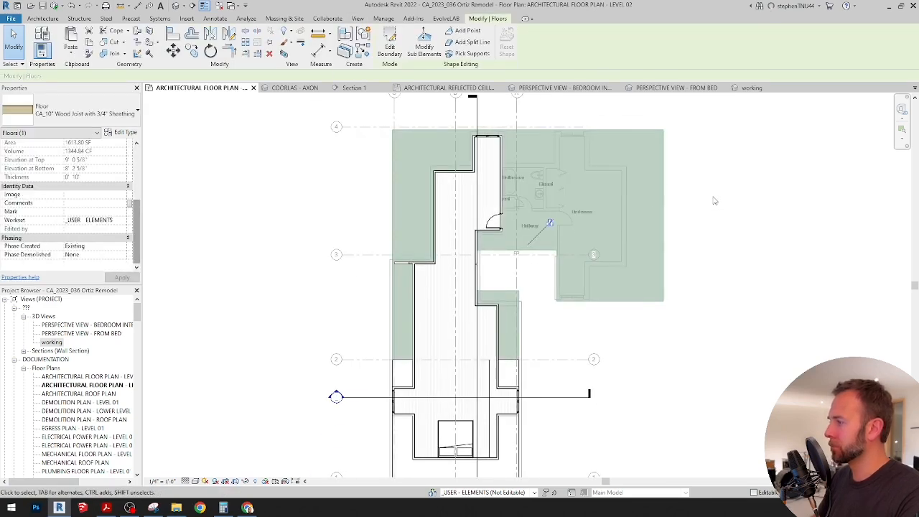
click(714, 201)
scroll(546, 238, down, 1)
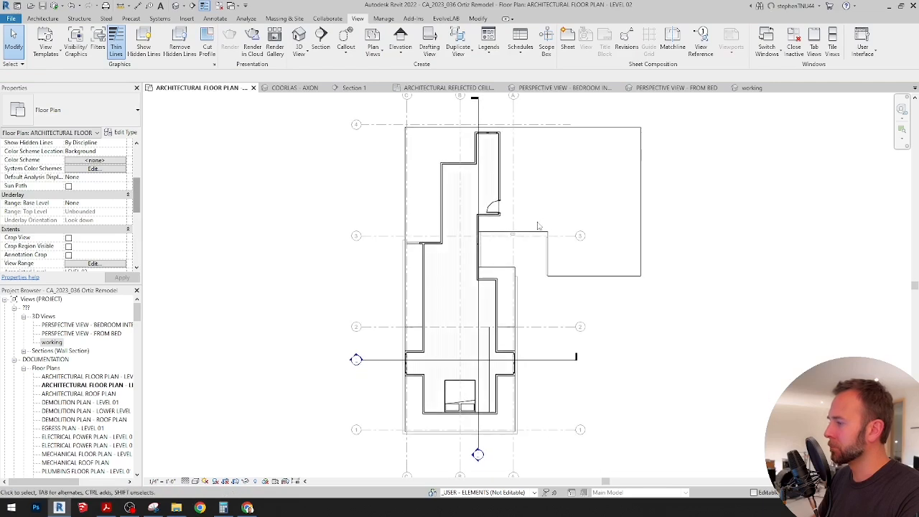
scroll(344, 338, up, 3)
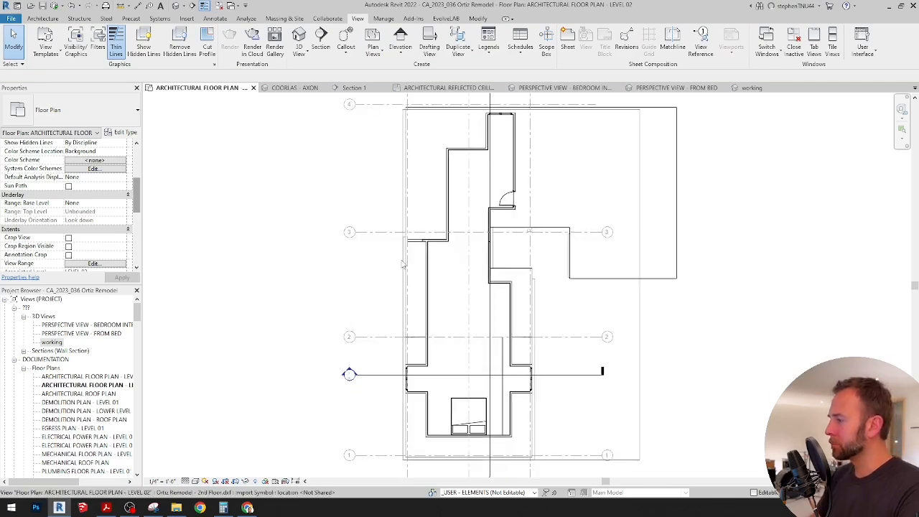
click(255, 481)
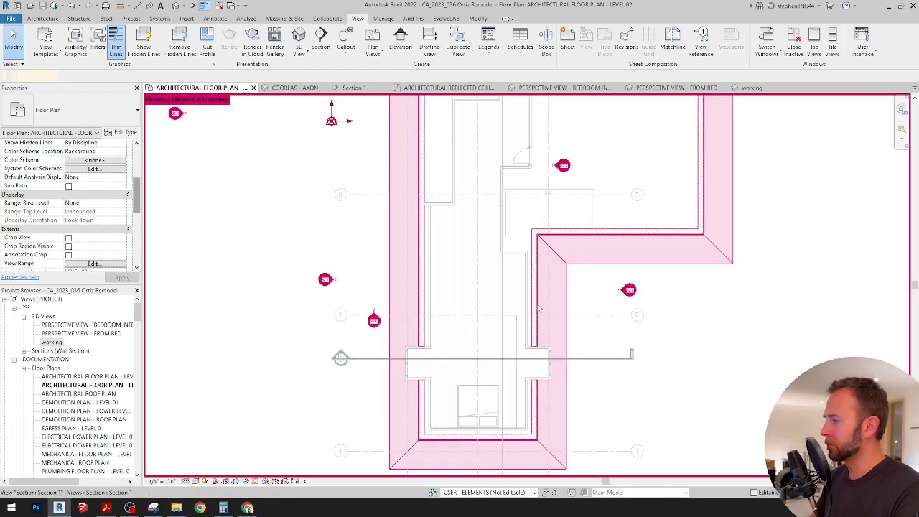
click(596, 237)
right_click(596, 234)
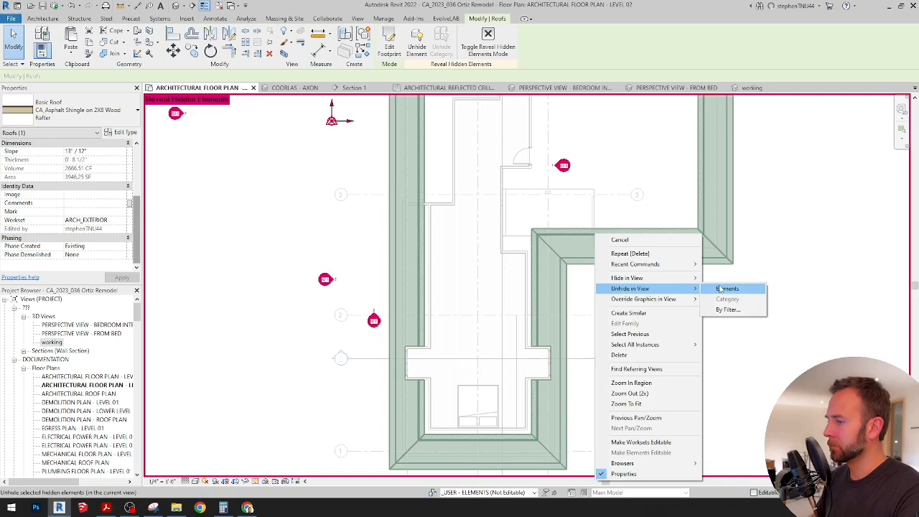
click(720, 288)
click(255, 482)
key(Escape)
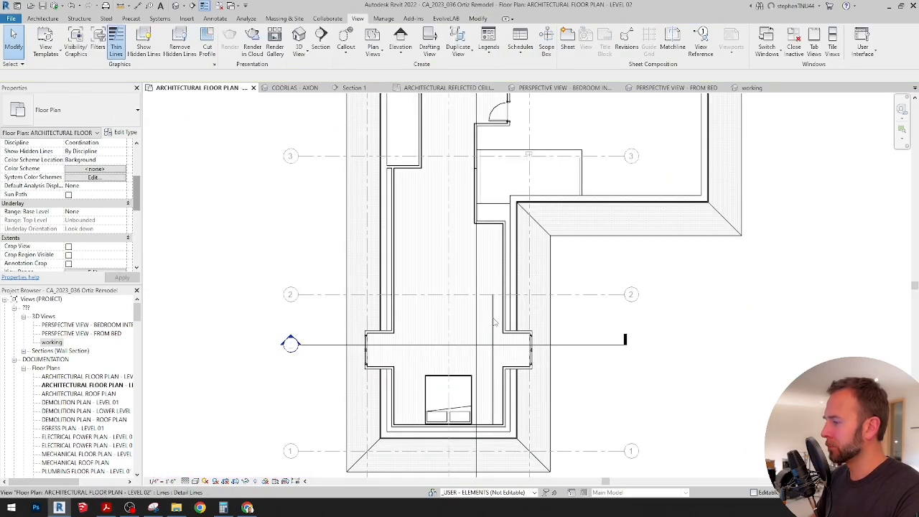
Delete the vertical detail line beside the bed in the Level 02 floor plan
click(492, 323)
key(Delete)
middle_drag(587, 354, 589, 313)
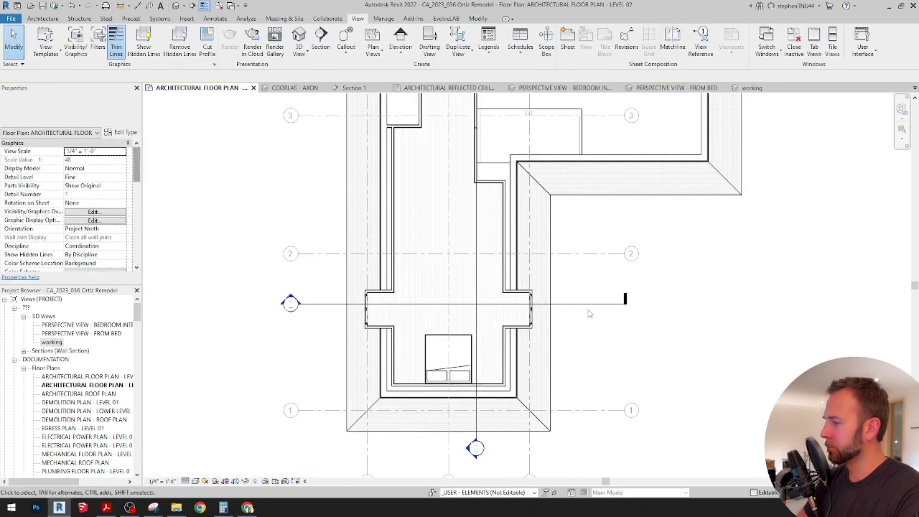
Extend grids 1 to 4 beyond the roof's right edge in the Level 02 plan and show the bubble at grid 4's right end
click(585, 304)
scroll(542, 316, down, 2)
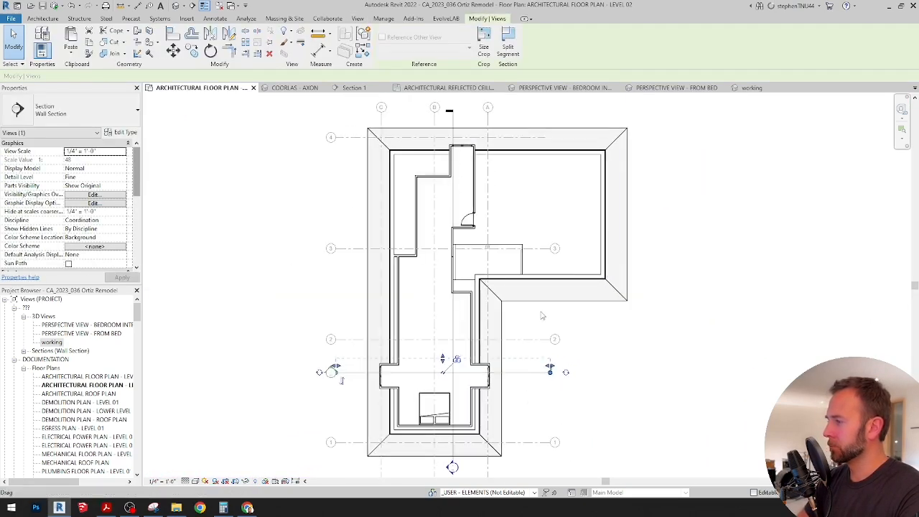
click(544, 249)
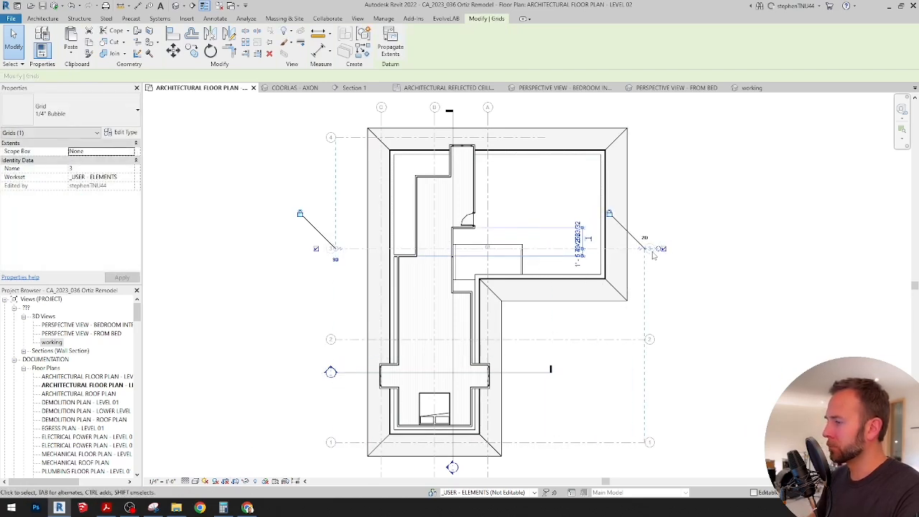
drag(661, 273, 672, 288)
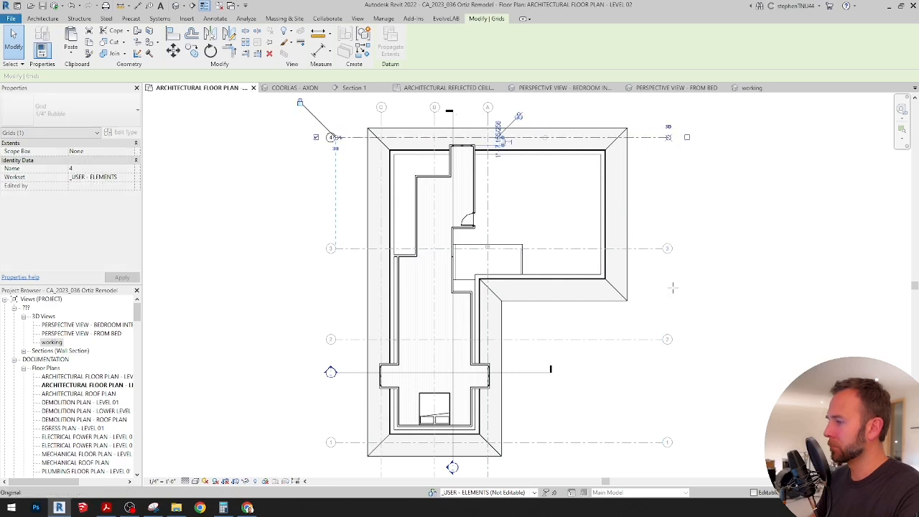
click(648, 251)
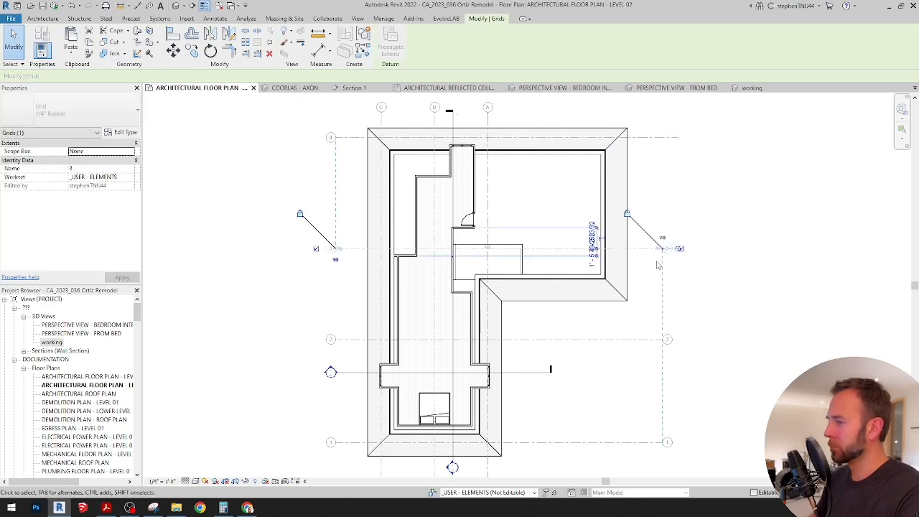
click(658, 265)
click(670, 137)
scroll(529, 172, down, 1)
middle_drag(529, 176, 537, 182)
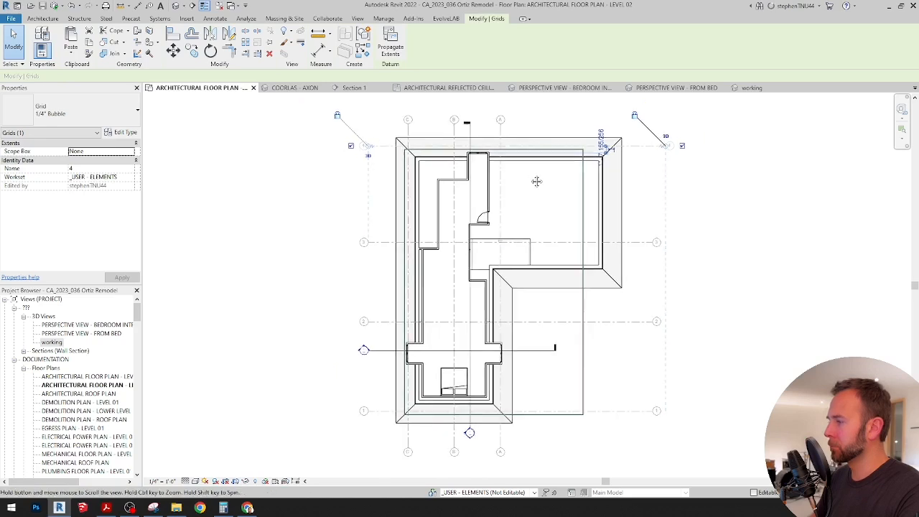
key(Escape)
Open the Level 01 architectural floor plan and extend grid 4's right end in line with the bubble of grid 3
scroll(513, 278, up, 1)
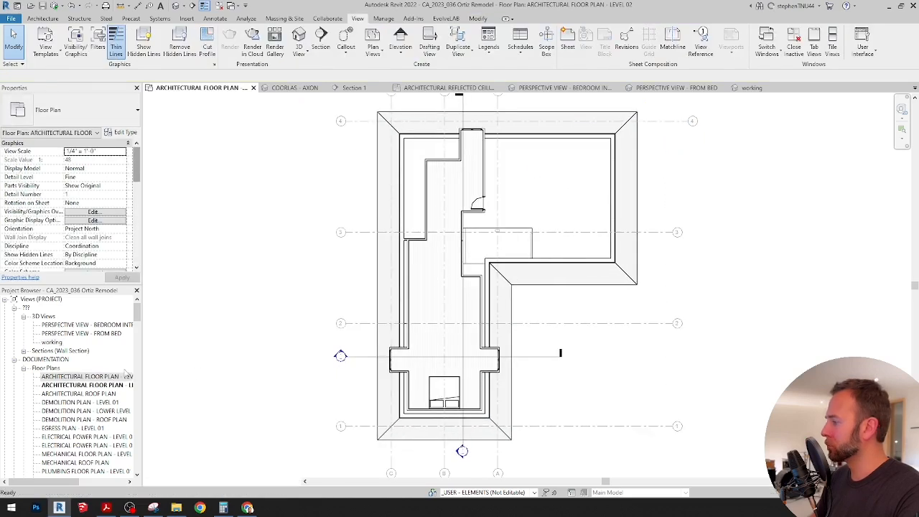
double_click(108, 376)
scroll(502, 287, up, 3)
click(545, 206)
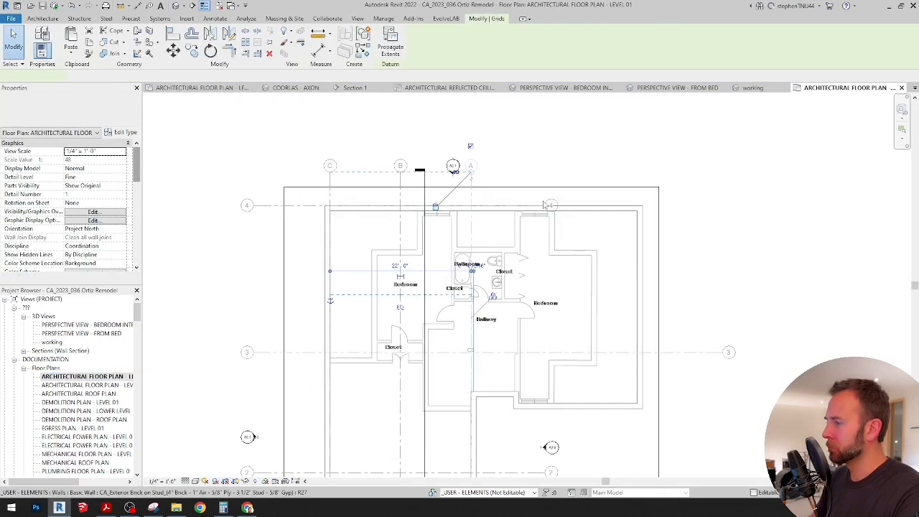
click(549, 206)
drag(682, 317, 721, 338)
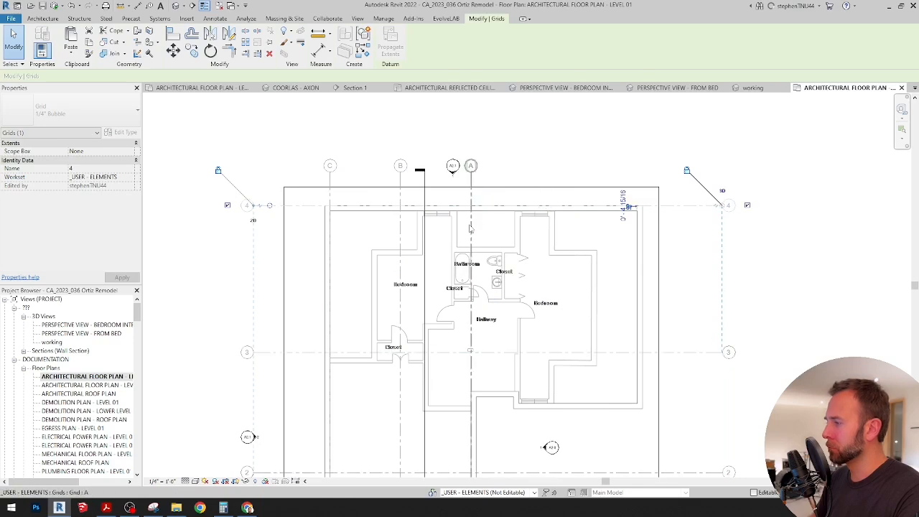
Copy grid 3 down to the outer face of the right wing's lower exterior wall in the Level 01 floor plan
click(470, 228)
scroll(468, 215, down, 4)
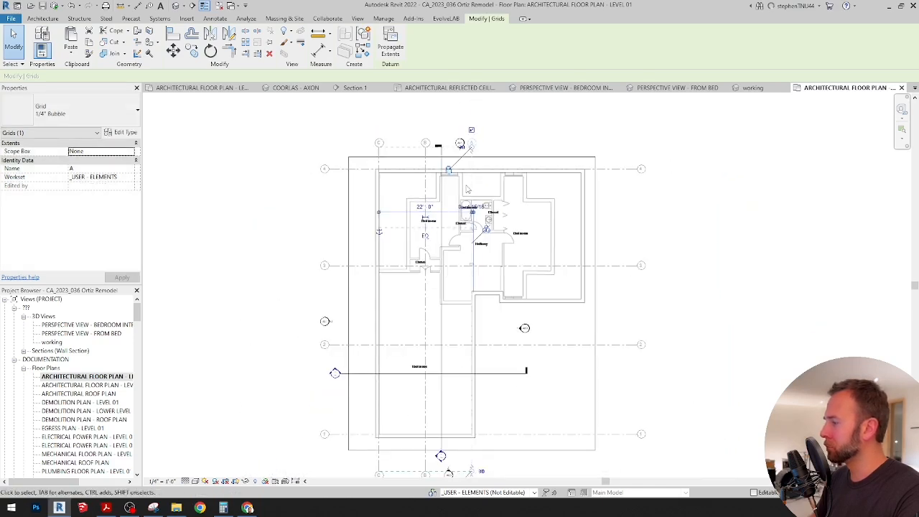
scroll(545, 352, up, 1)
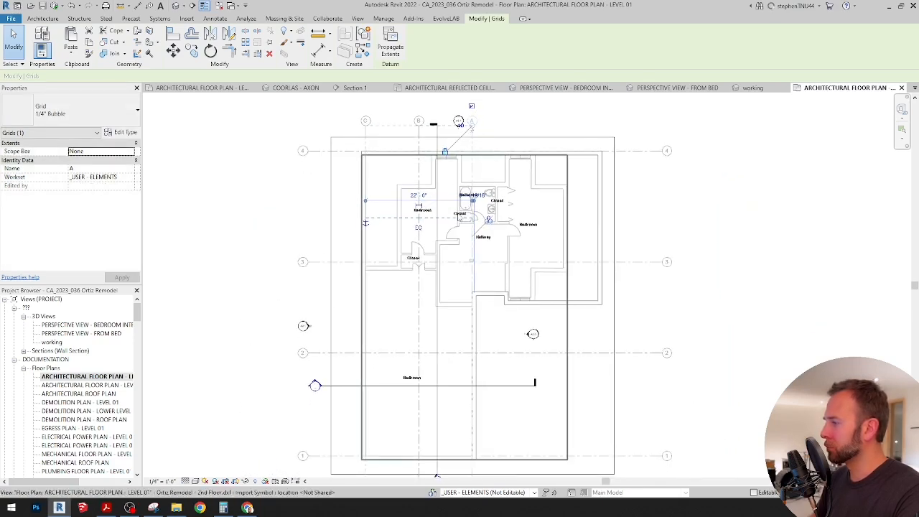
middle_drag(493, 270, 510, 262)
scroll(534, 259, up, 1)
middle_drag(579, 267, 534, 253)
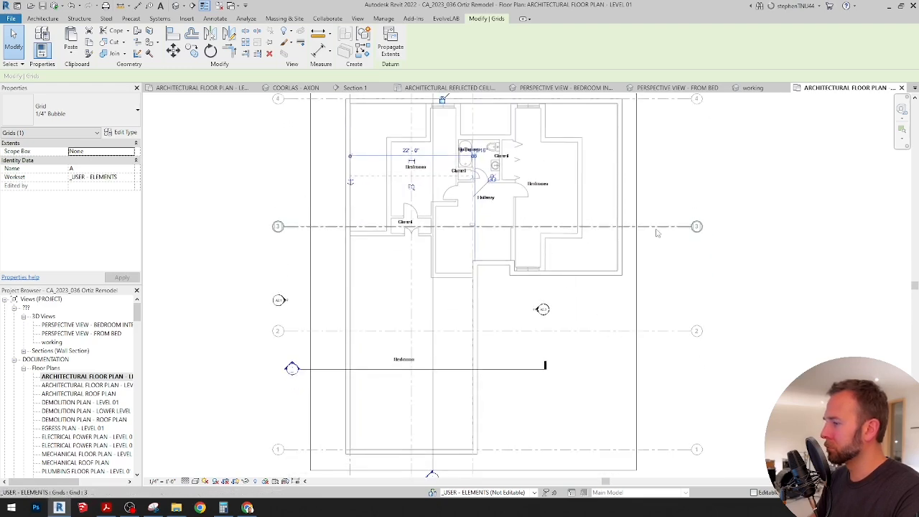
scroll(601, 234, up, 2)
click(600, 224)
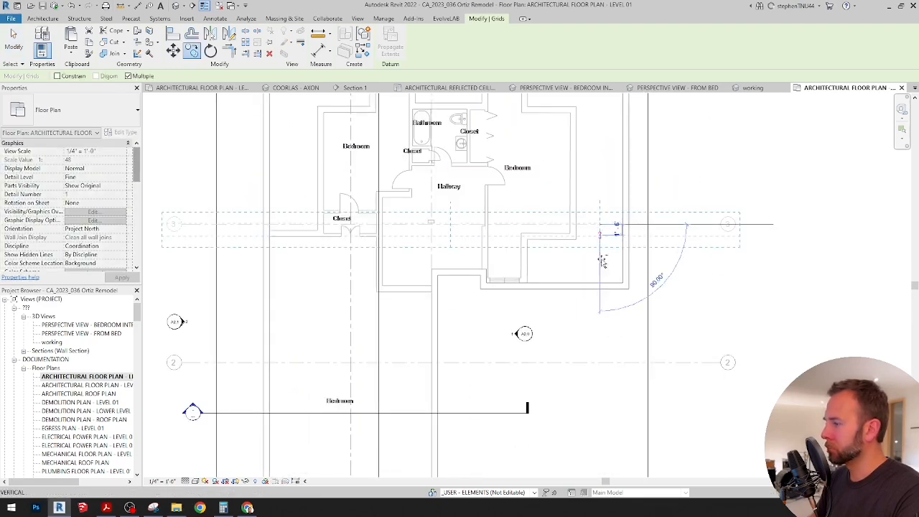
click(601, 305)
scroll(600, 304, down, 3)
key(Escape)
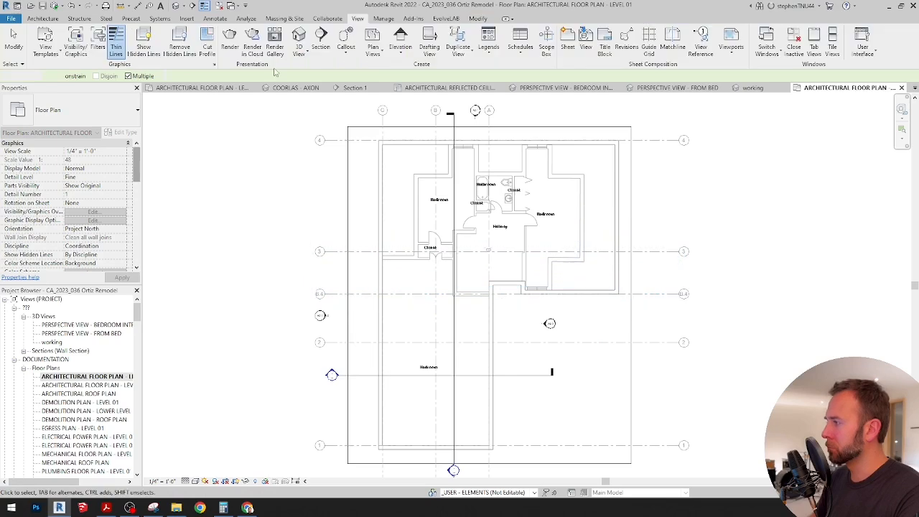
Examine where grid 3 crosses the hallway in the Level 01 floor plan
scroll(472, 254, up, 2)
click(473, 253)
scroll(475, 254, up, 3)
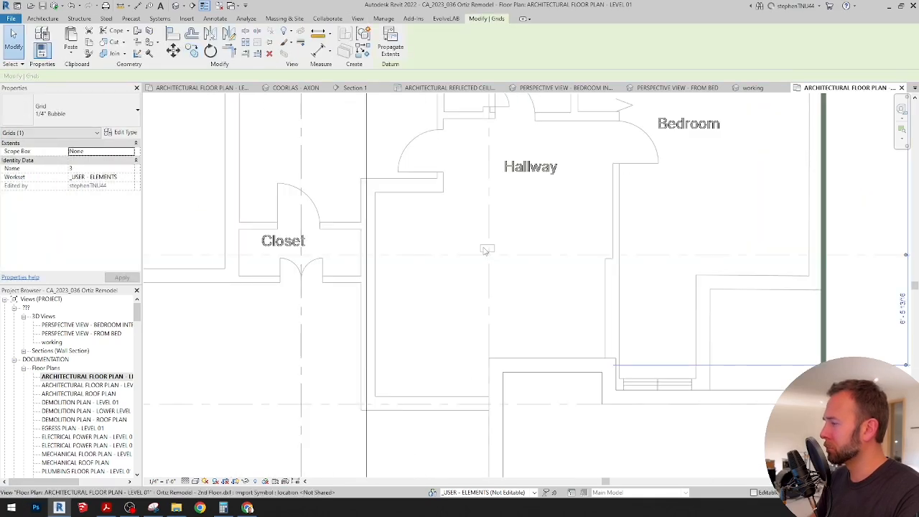
scroll(494, 251, down, 2)
mouse_move(500, 256)
middle_down()
mouse_move(502, 266)
mouse_move(492, 244)
middle_up()
scroll(481, 258, down, 2)
scroll(492, 245, down, 2)
middle_drag(494, 272, 462, 297)
Draw a horizontal detail line from the midpoint of the roof's right edge in the Level 02 plan and align grid 3 to it
key(d)
key(l)
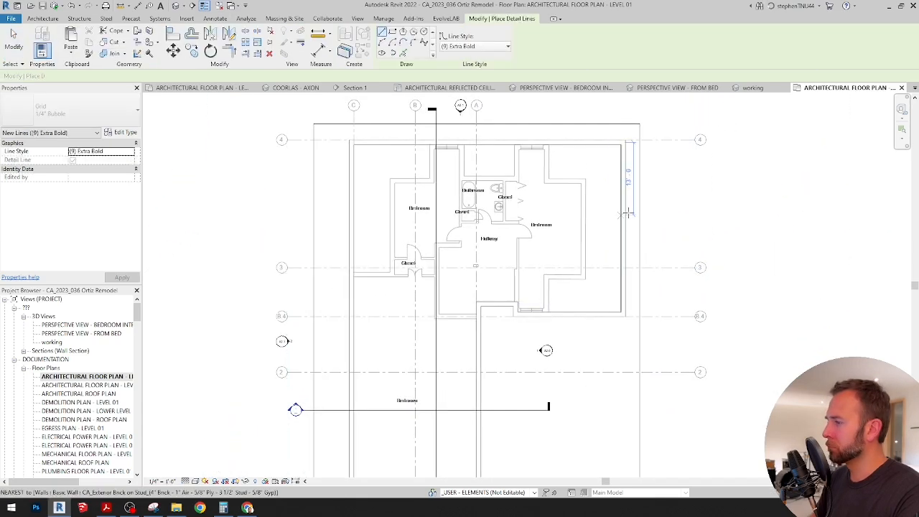
scroll(630, 209, down, 2)
middle_drag(631, 208, 577, 218)
click(228, 88)
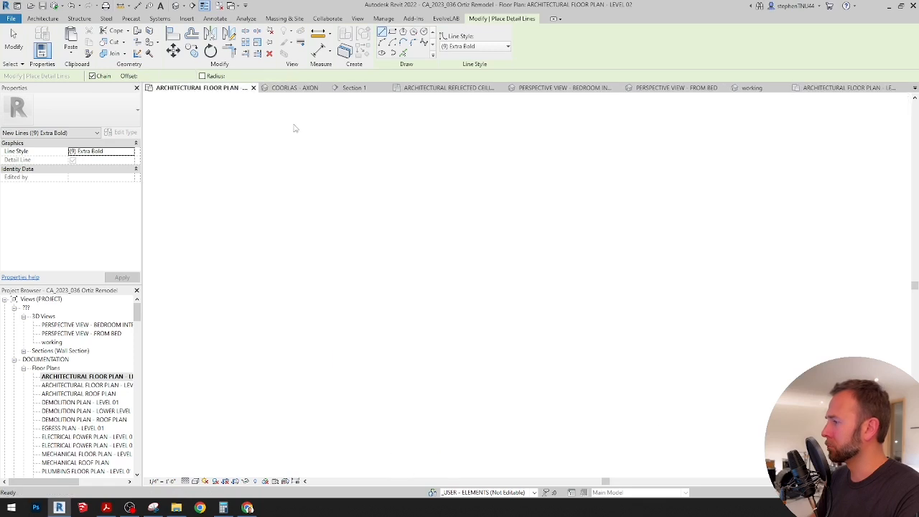
middle_drag(625, 251, 589, 291)
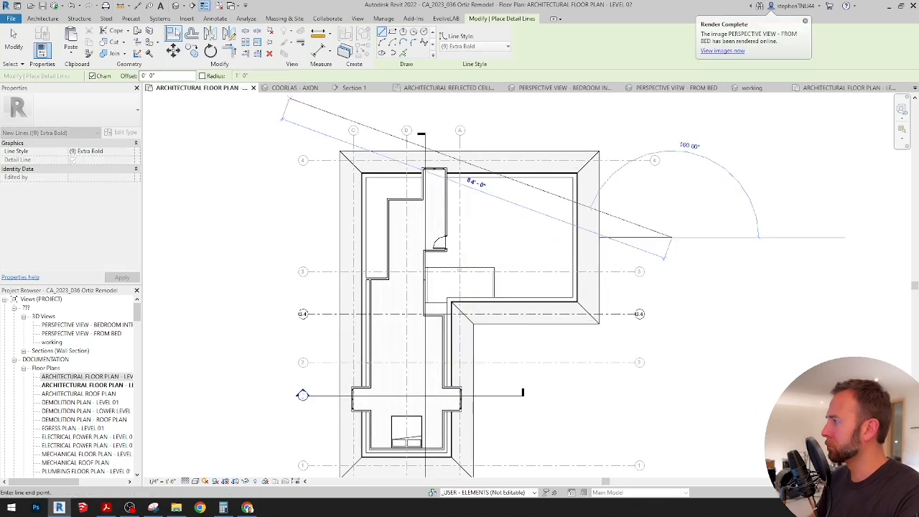
key(Escape)
key(Escape)
Select all grids visible in the Level 02 plan and apply a view-specific graphics override by element
click(622, 314)
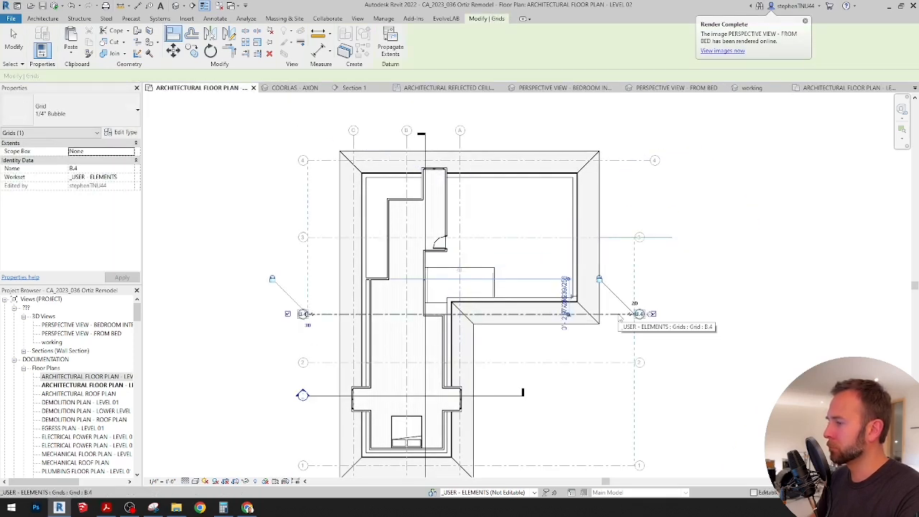
right_click(554, 313)
mouse_move(607, 362)
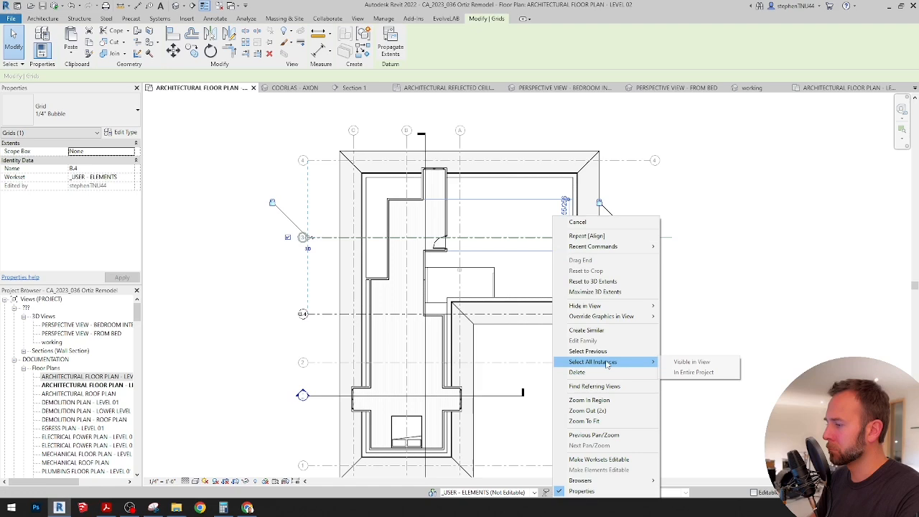
click(691, 362)
right_click(321, 163)
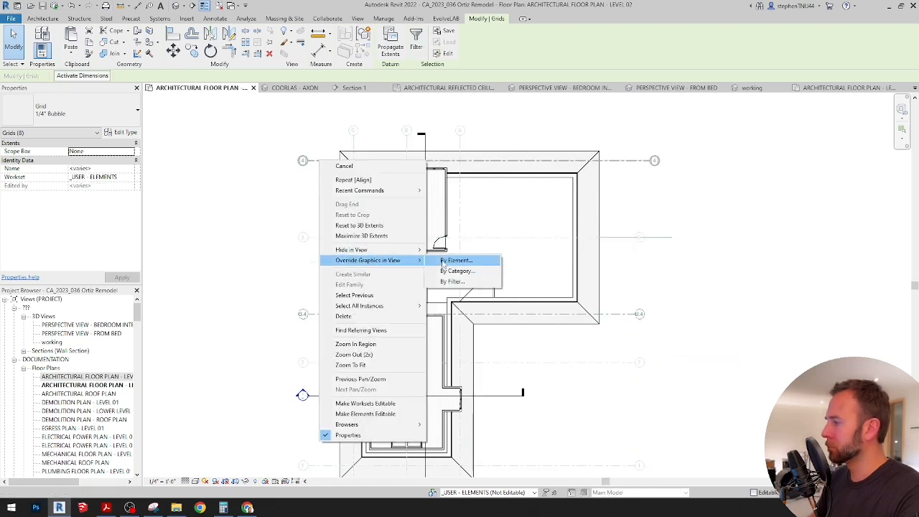
click(449, 260)
click(291, 211)
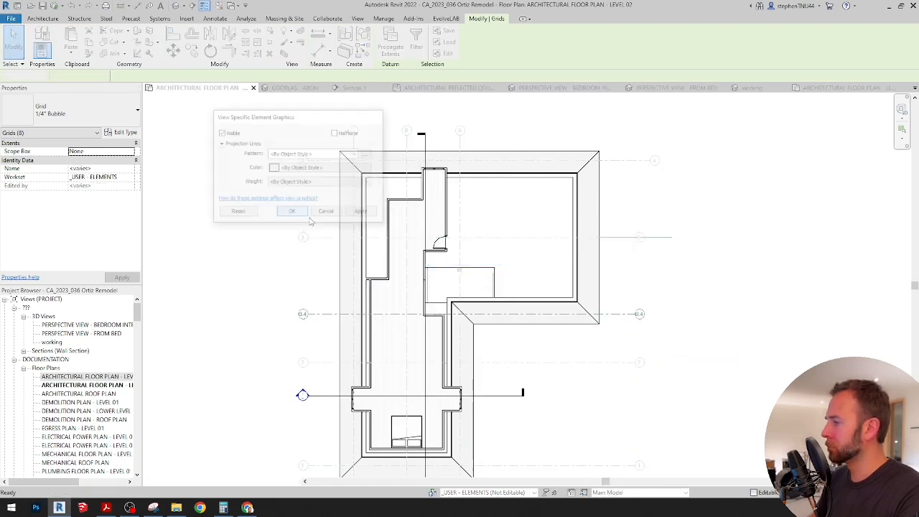
Delete the horizontal helper detail line at the right end of grid 3 in the Level 02 plan
click(661, 268)
click(662, 237)
key(Delete)
In the Level 01 floor plan, move grid C outward 9 7/8" to the outer face of the left exterior wall
click(839, 88)
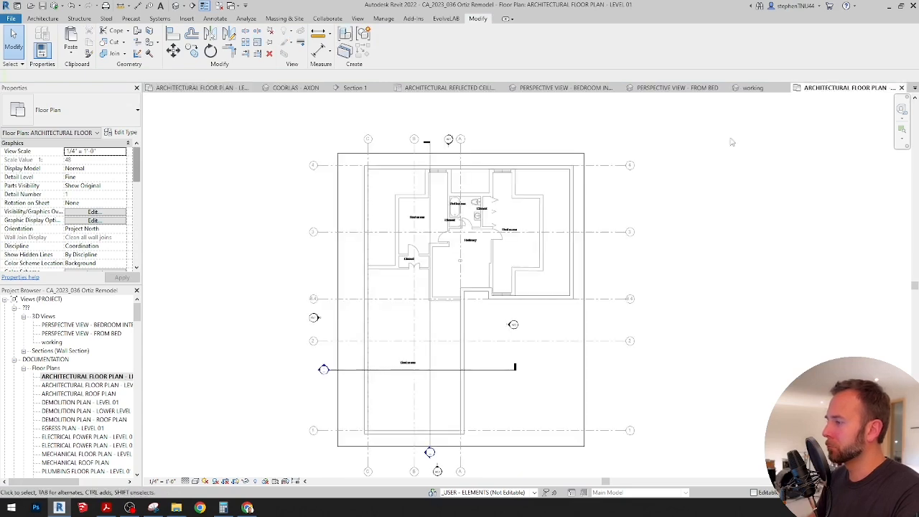
middle_drag(559, 342, 543, 299)
scroll(508, 403, up, 2)
middle_drag(508, 404, 566, 393)
scroll(357, 411, up, 3)
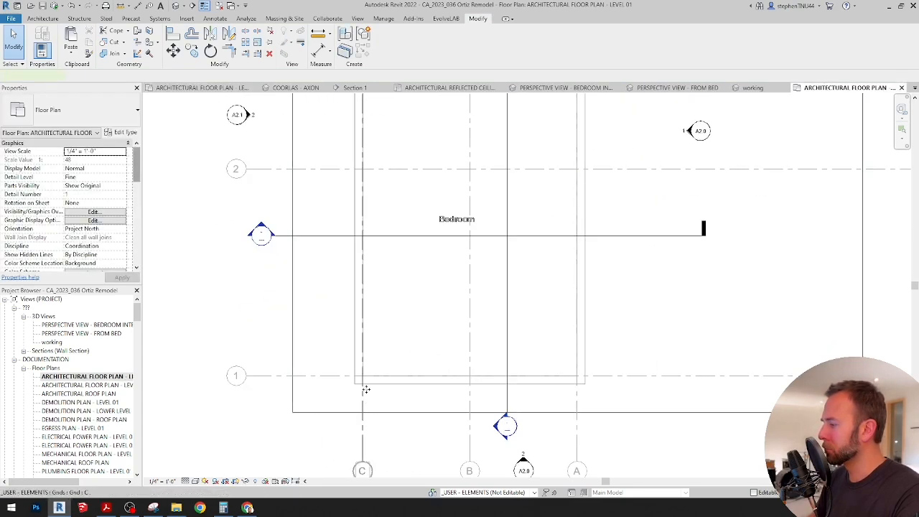
click(364, 389)
key(m)
key(v)
scroll(366, 349, up, 2)
click(365, 345)
click(354, 345)
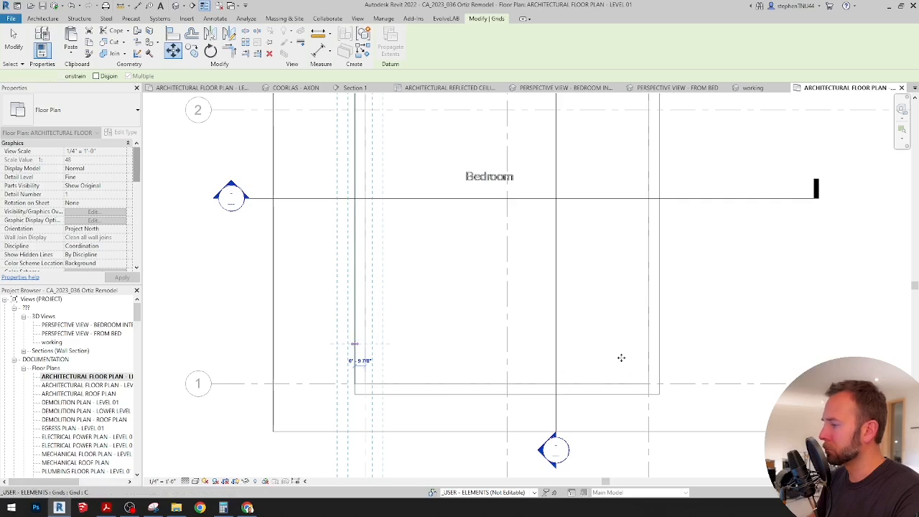
Move grid A outward 9 7/8" to the outer face of the bedroom's right exterior wall
scroll(662, 428, down, 1)
middle_drag(664, 430, 577, 342)
click(560, 276)
key(m)
key(v)
click(559, 216)
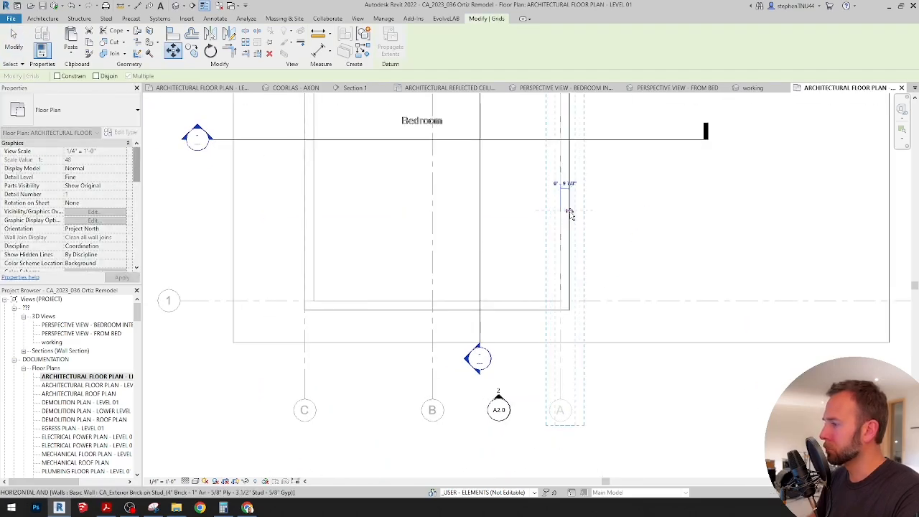
click(569, 211)
Move grid 1 down to the outer face of the bedroom's lower exterior wall
click(539, 300)
key(m)
key(v)
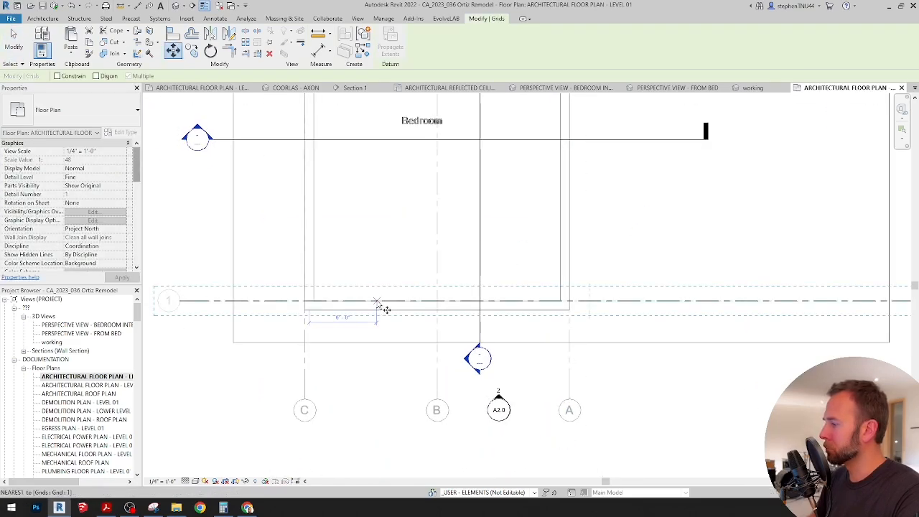
click(374, 300)
click(376, 310)
scroll(445, 272, down, 2)
key(Escape)
Copy grid A to the outer face of the building's right exterior wall in the Level 01 floor plan
scroll(444, 275, down, 1)
middle_drag(464, 220, 471, 253)
scroll(541, 205, up, 5)
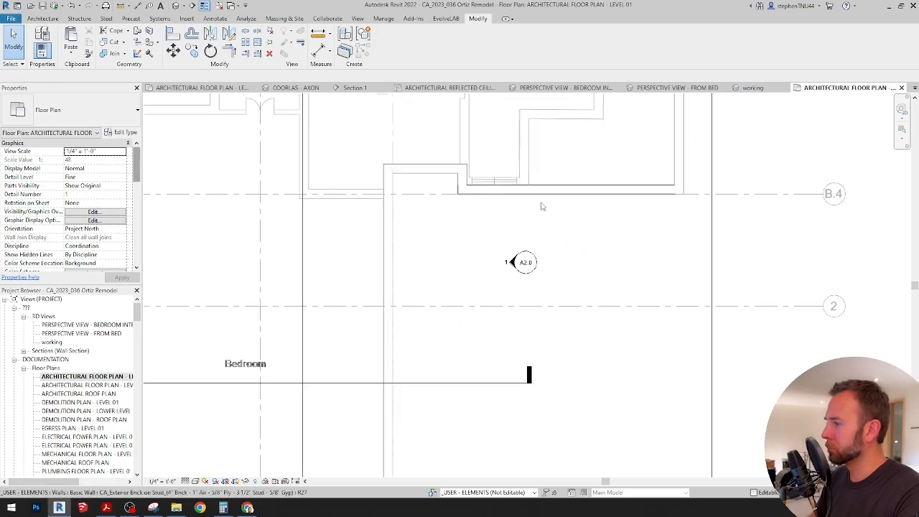
middle_drag(687, 185, 572, 369)
scroll(571, 366, down, 4)
scroll(452, 210, up, 2)
click(445, 206)
click(192, 52)
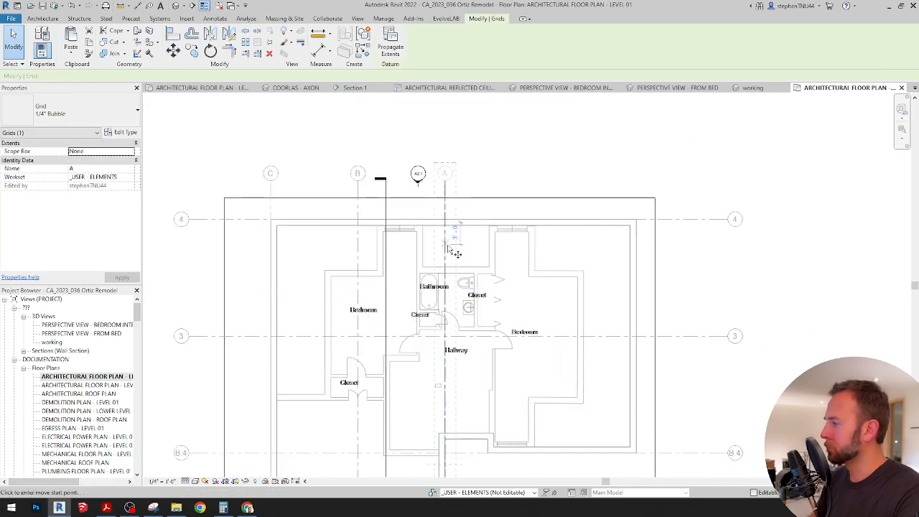
click(445, 245)
click(637, 247)
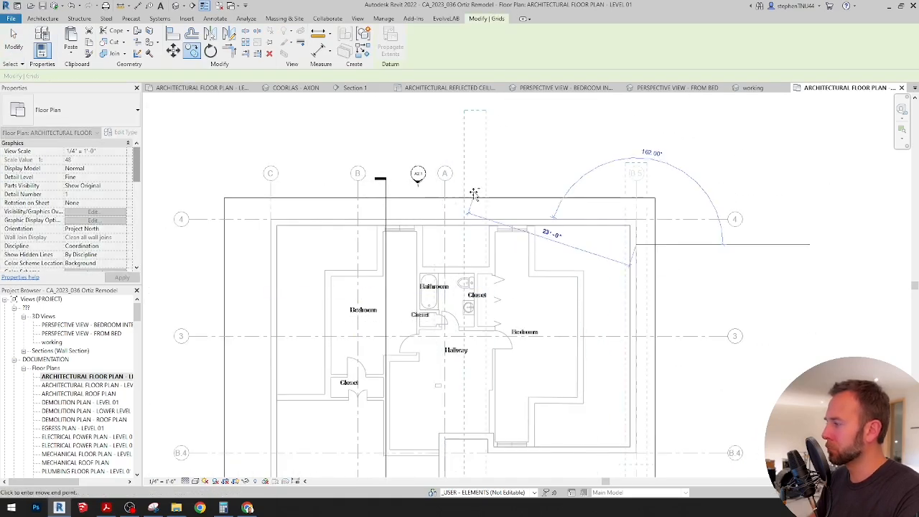
Copy grid B.5 from the right exterior wall to the outer face of the exterior wall jog below the hallway
scroll(550, 240, down, 3)
scroll(561, 192, up, 2)
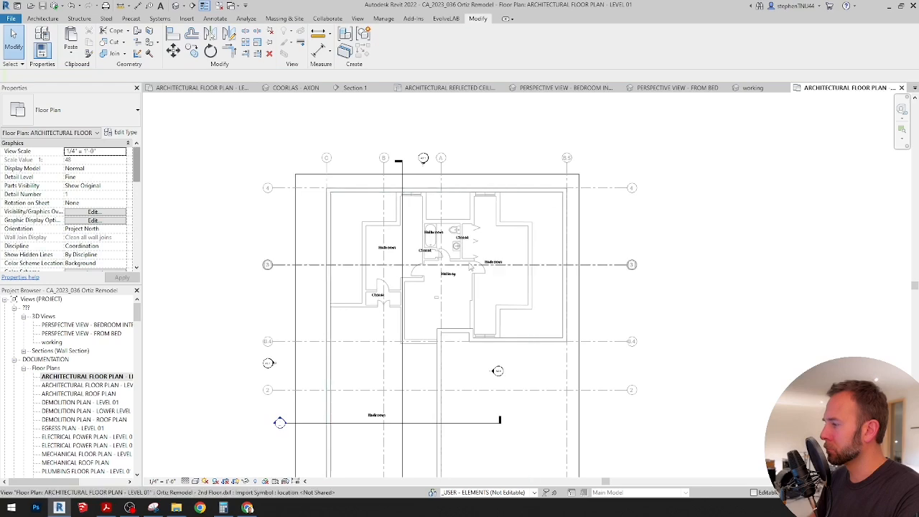
middle_drag(434, 216, 460, 202)
scroll(352, 143, up, 3)
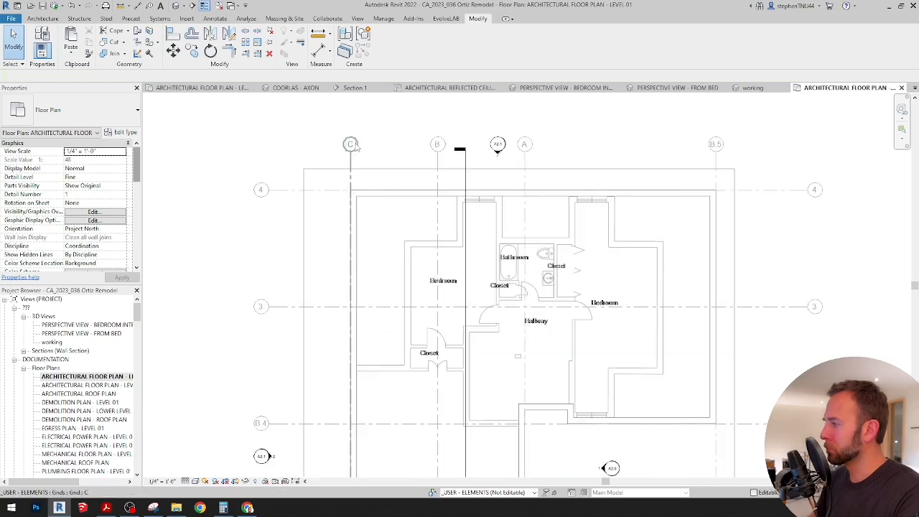
scroll(353, 143, down, 1)
middle_drag(503, 296, 478, 234)
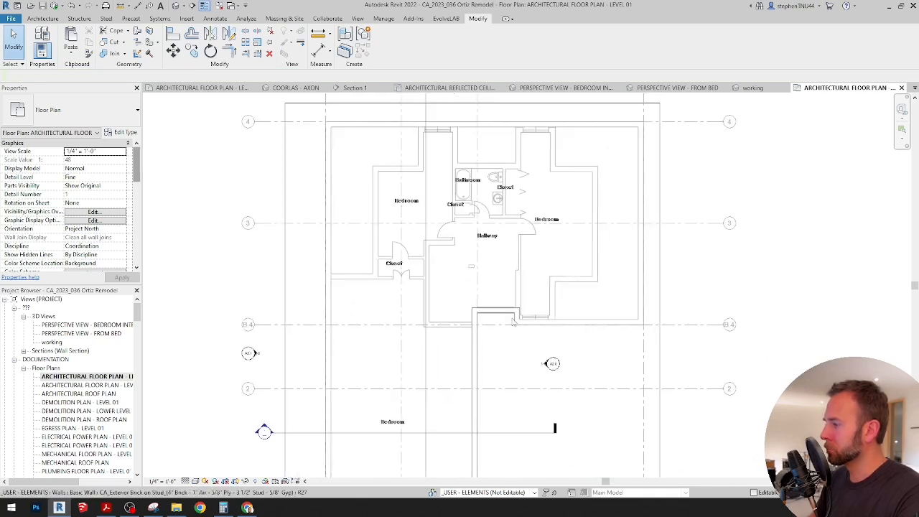
scroll(511, 319, up, 1)
middle_drag(525, 194, 516, 214)
middle_drag(528, 259, 522, 243)
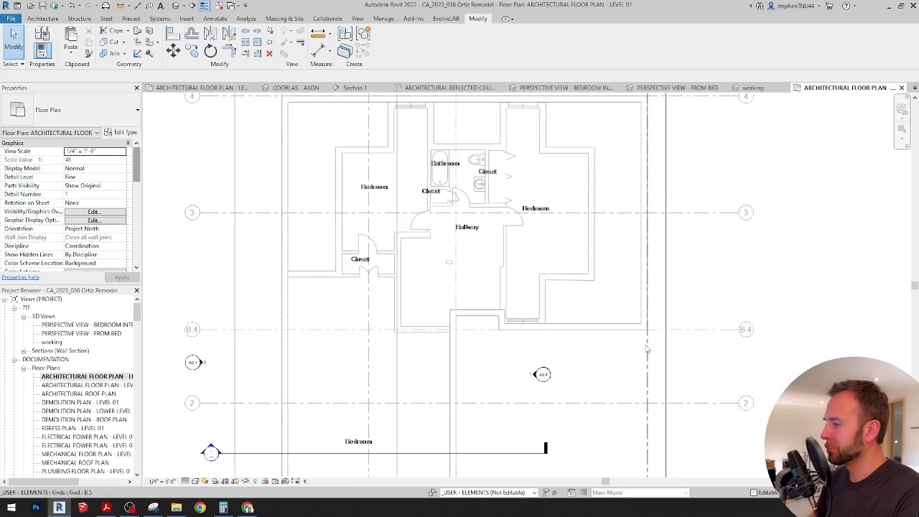
click(647, 171)
key(c)
key(o)
scroll(647, 328, up, 1)
click(647, 328)
click(474, 330)
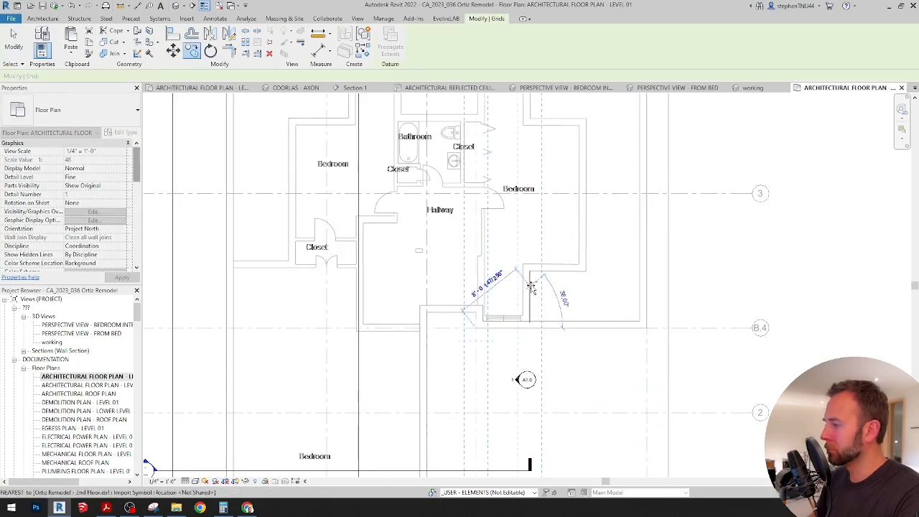
Rename grid C on the left exterior wall as E
scroll(473, 330, down, 2)
scroll(514, 200, up, 3)
middle_drag(514, 201, 607, 222)
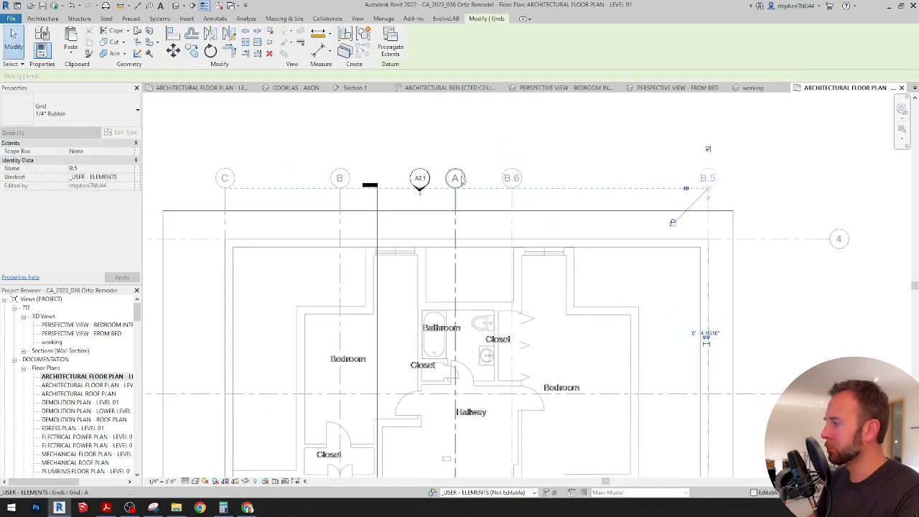
click(228, 179)
scroll(228, 179, up, 2)
click(224, 179)
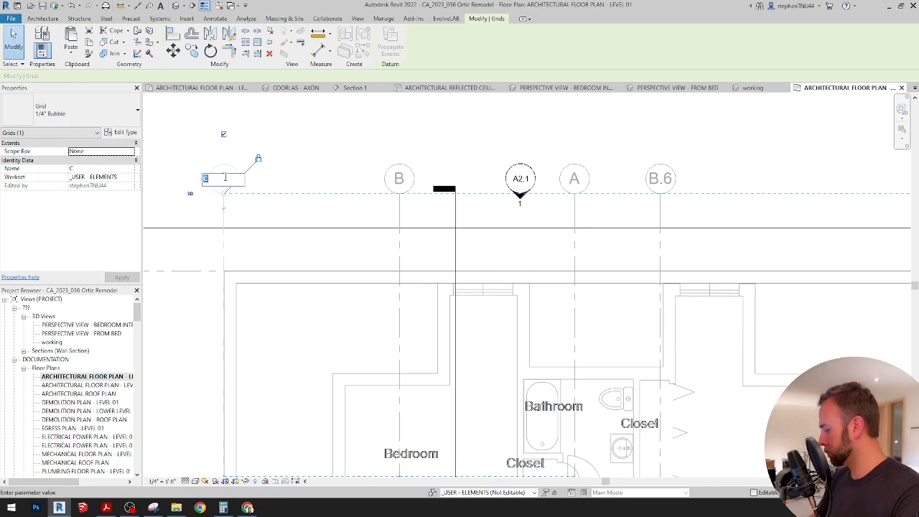
text(E)
key(Return)
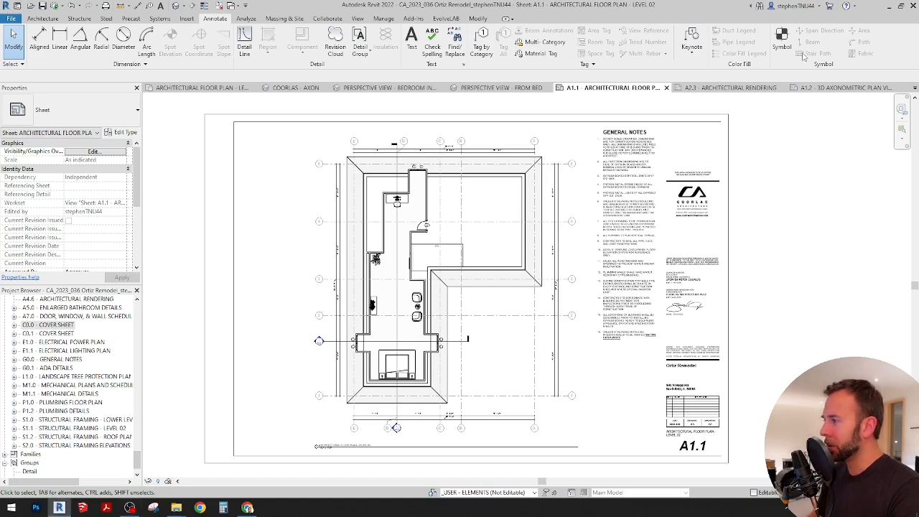
Inspect the Level 02 plan on sheet A1.1 and view the COORLAS - AXON 3D model from its opposite side
scroll(392, 290, up, 5)
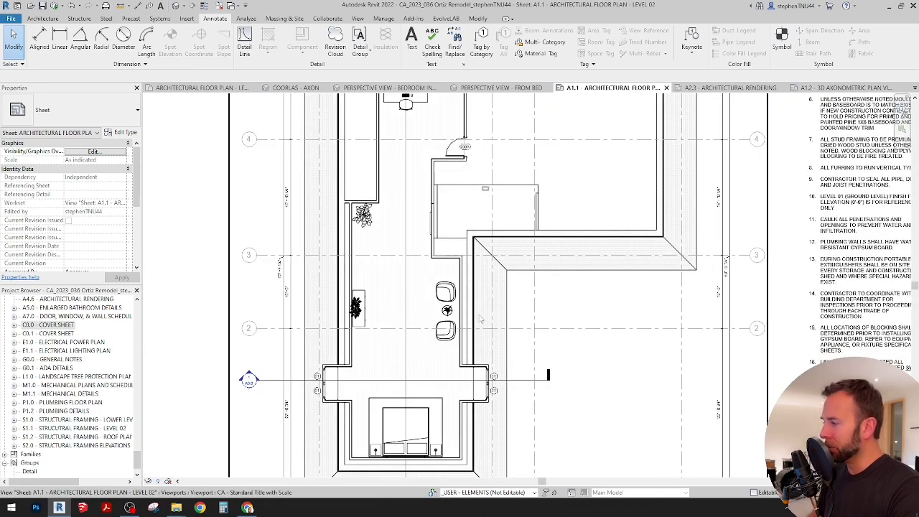
scroll(420, 319, up, 2)
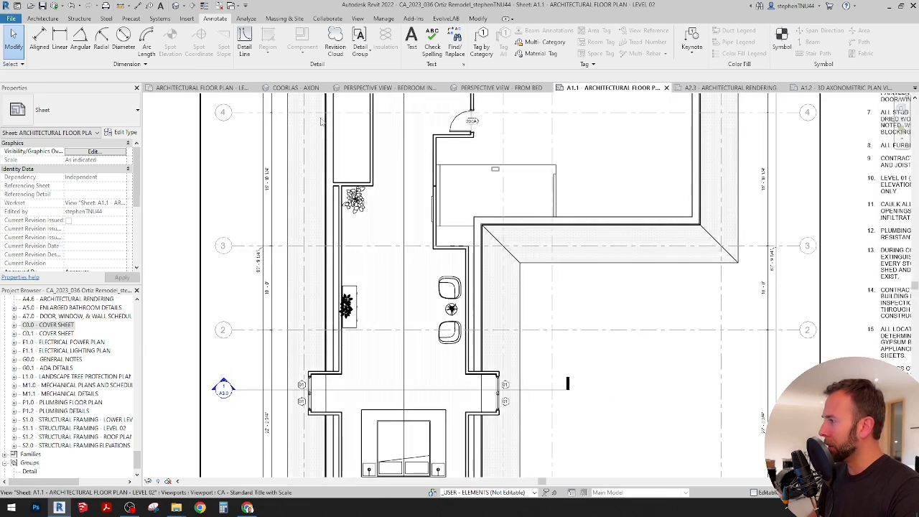
click(294, 91)
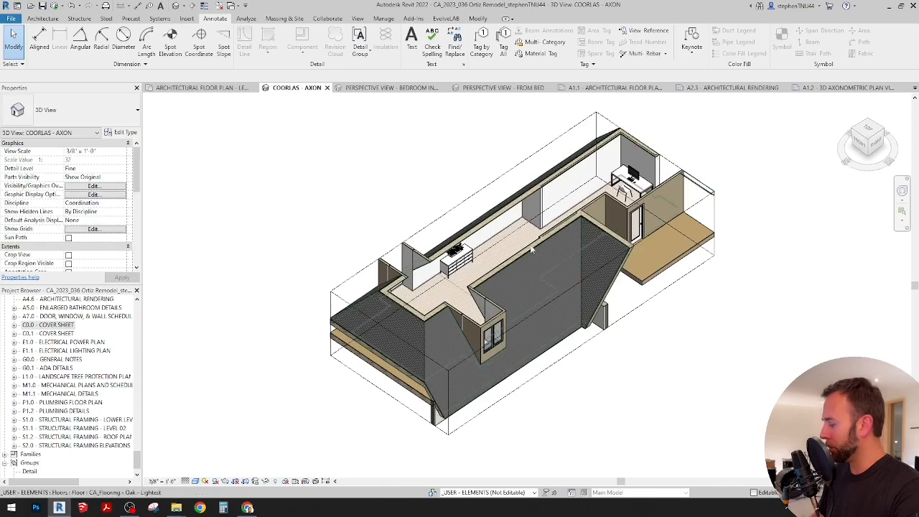
shift+middle_drag(535, 262, 455, 318)
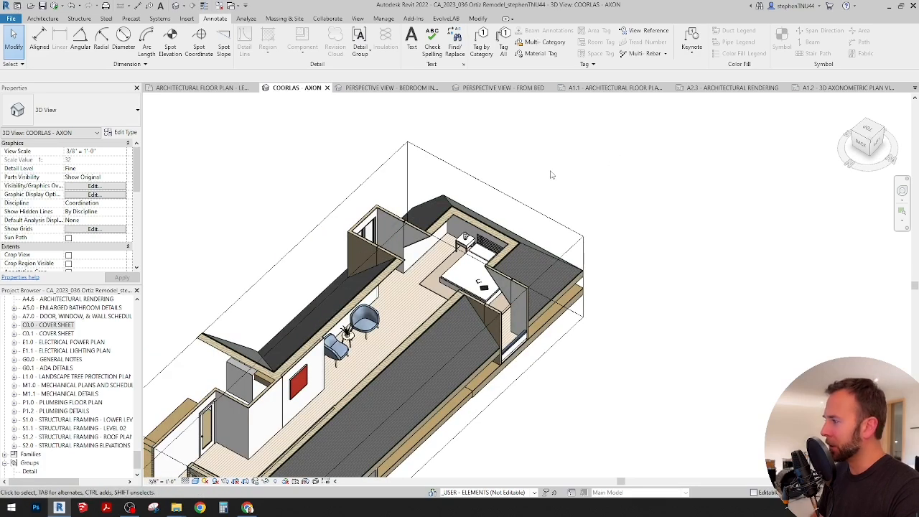
Examine the interior bedroom rendering on sheet A2.3
click(725, 92)
scroll(495, 314, up, 1)
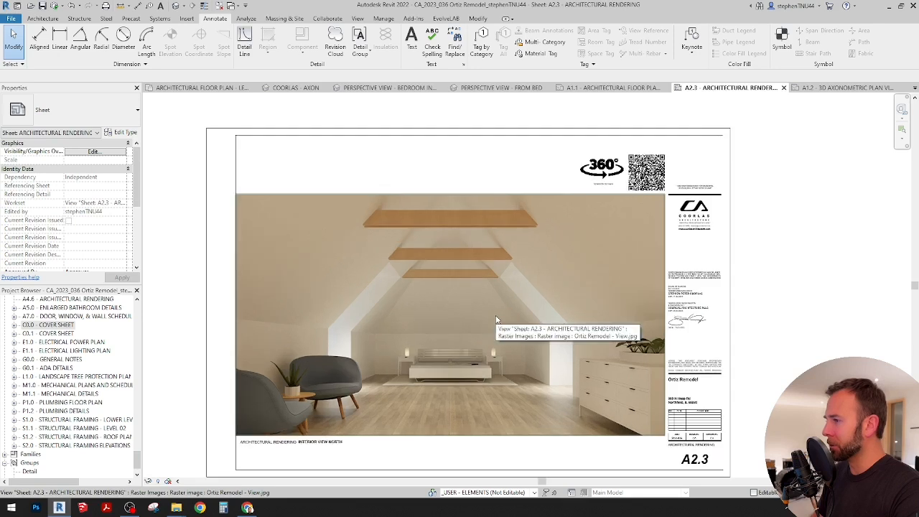
middle_drag(503, 321, 515, 315)
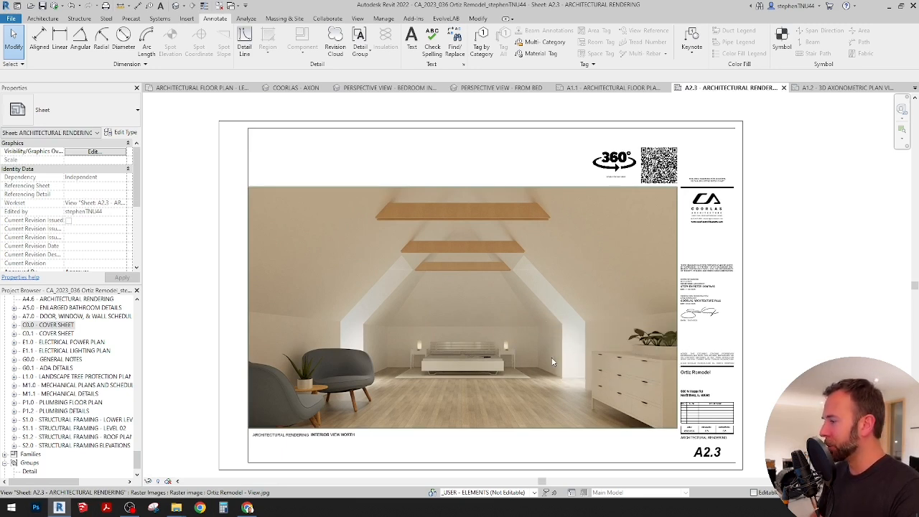
scroll(559, 359, up, 2)
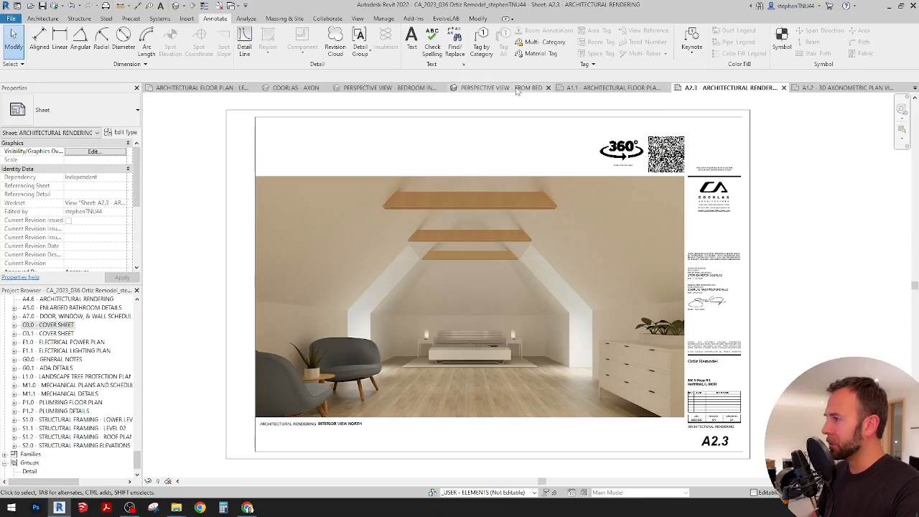
Compare the PERSPECTIVE VIEW - FROM BED view with the rendering on sheet A2.4
click(502, 88)
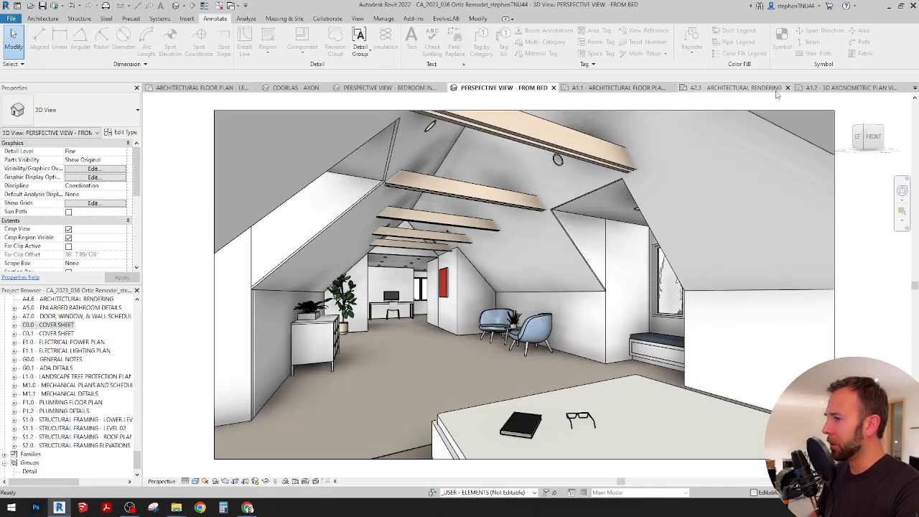
click(914, 88)
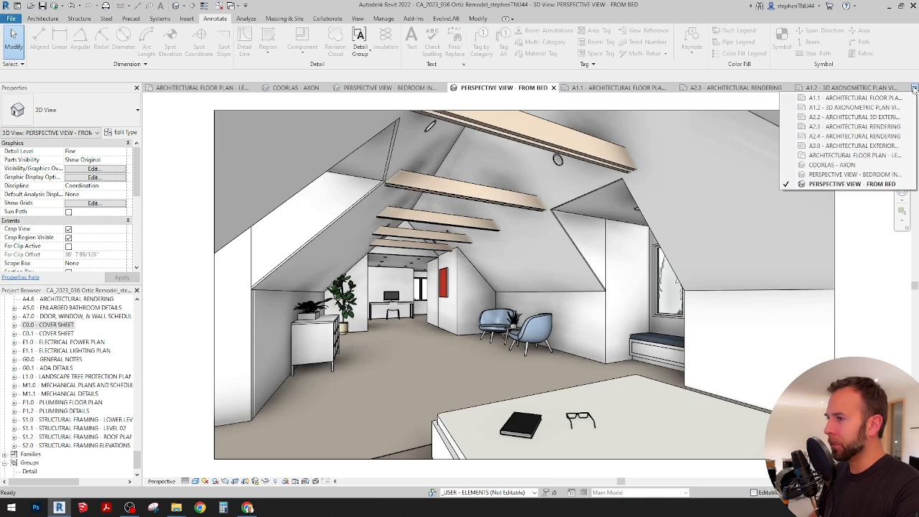
click(866, 135)
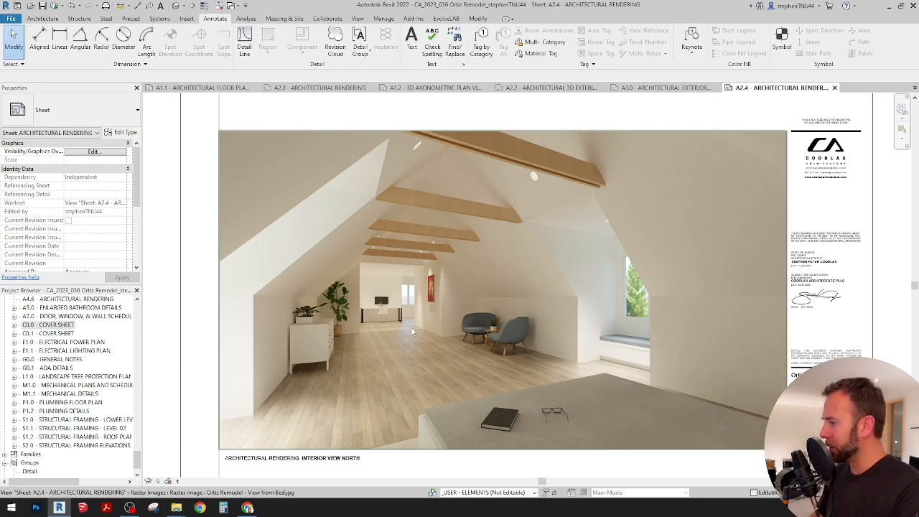
scroll(438, 282, down, 1)
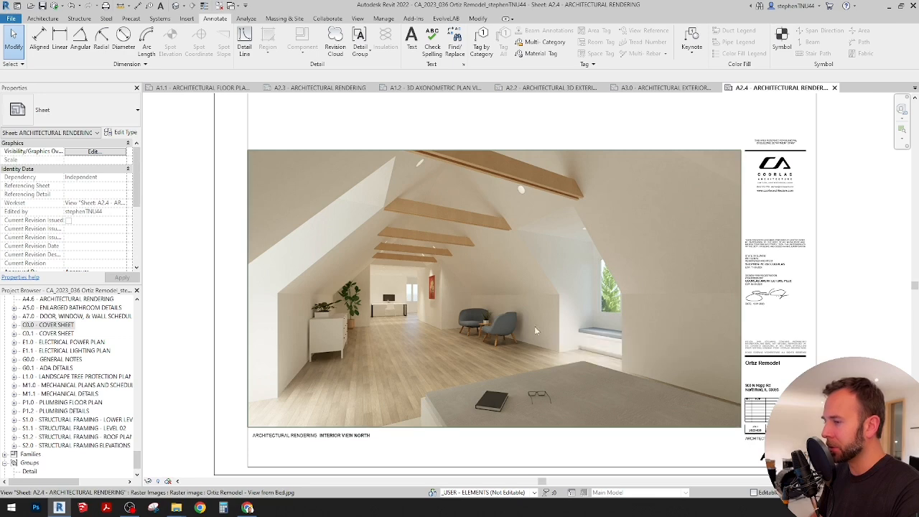
scroll(522, 324, down, 1)
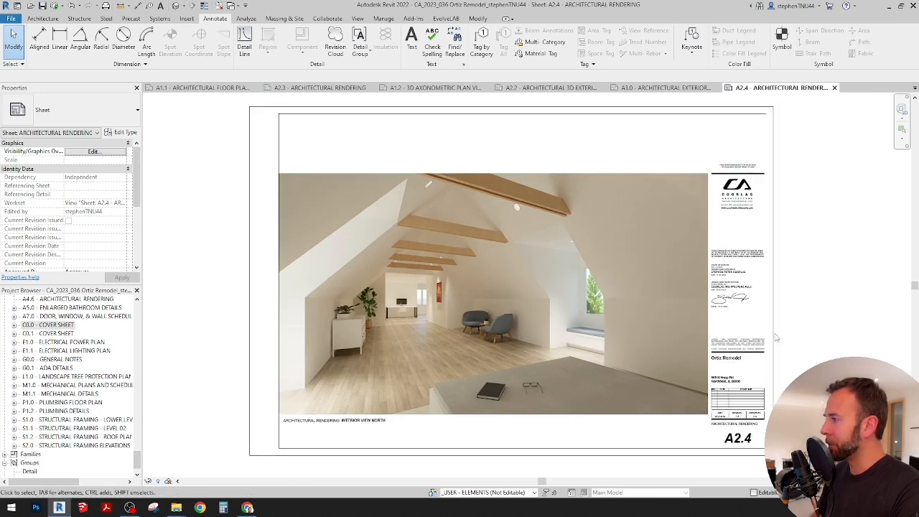
Review the Level 02 floor plan layout, grids and dimensions on sheet A1.1
click(228, 90)
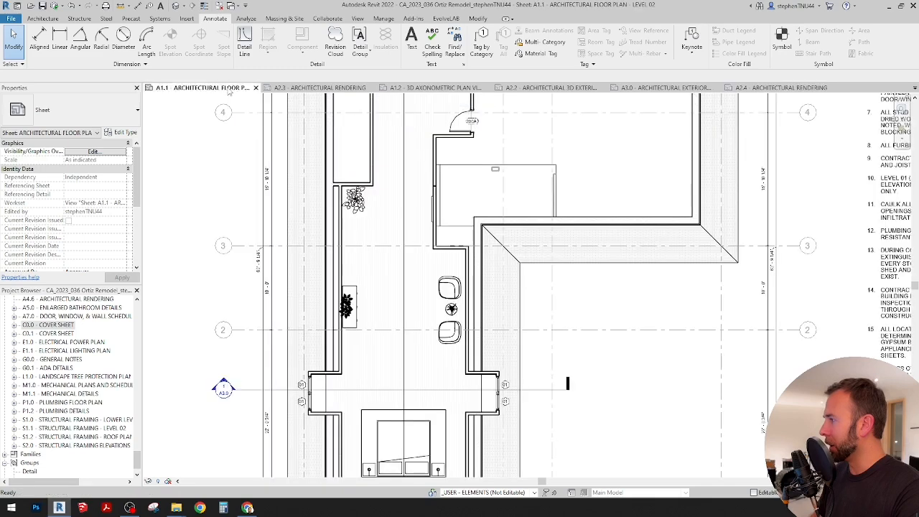
scroll(446, 261, down, 5)
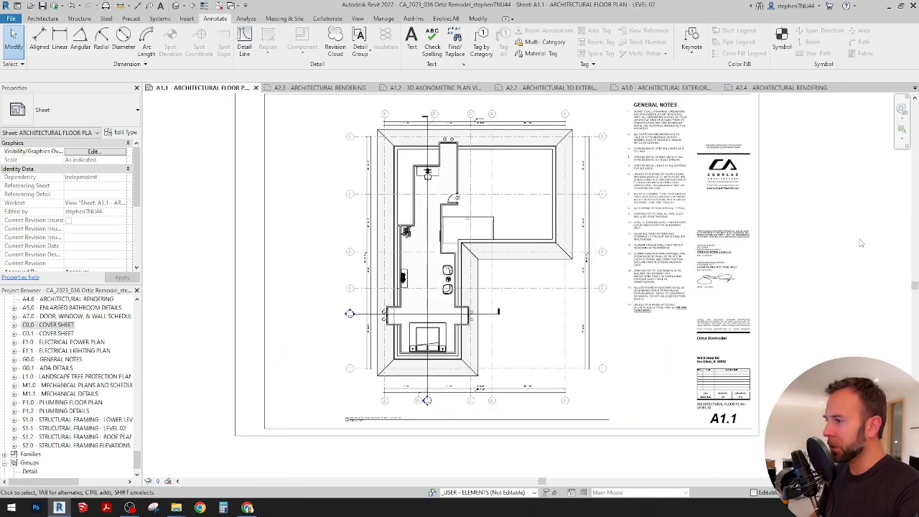
middle_drag(833, 250, 809, 272)
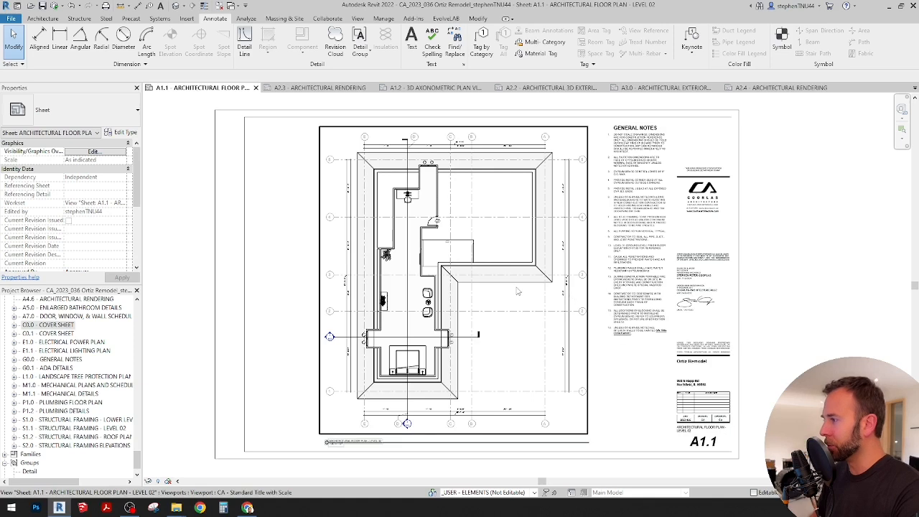
scroll(431, 345, up, 1)
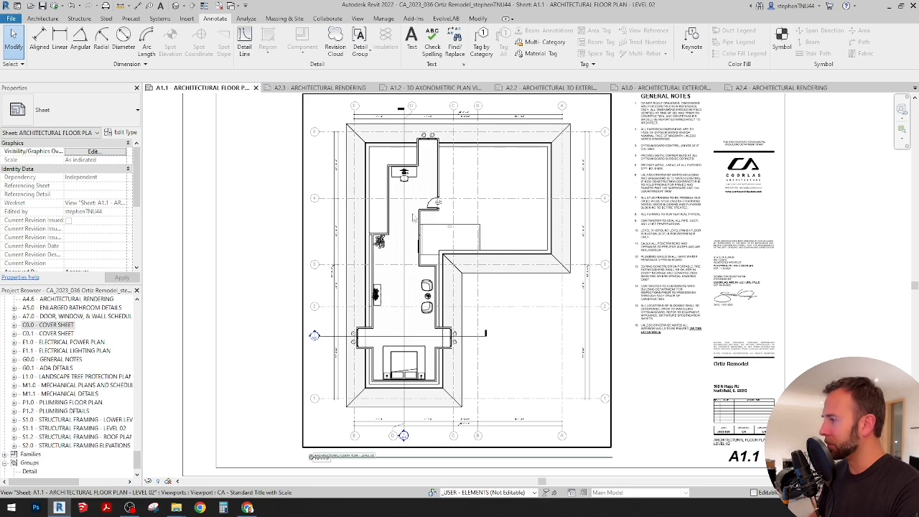
scroll(402, 192, up, 1)
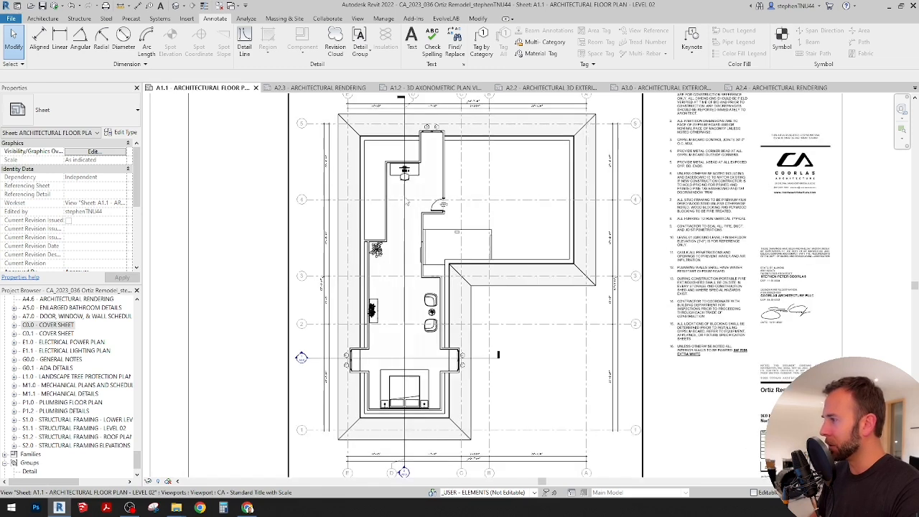
scroll(406, 201, up, 1)
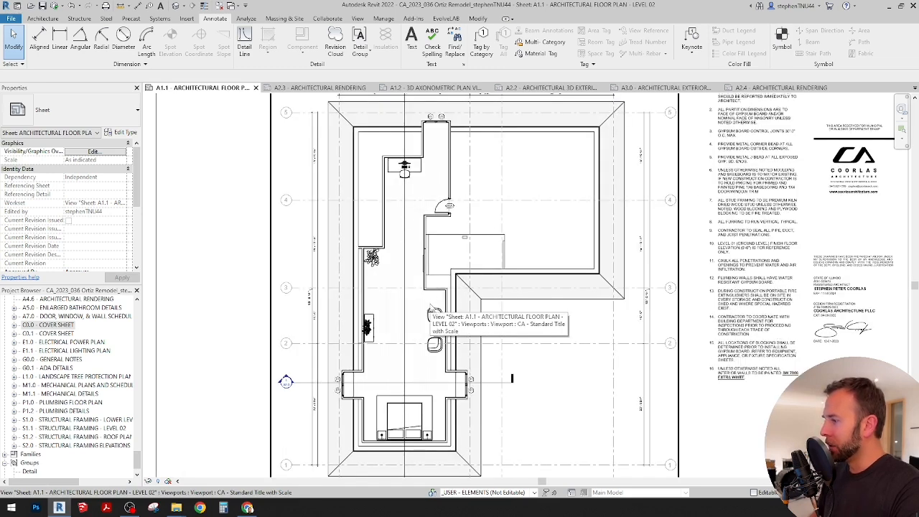
scroll(430, 302, down, 1)
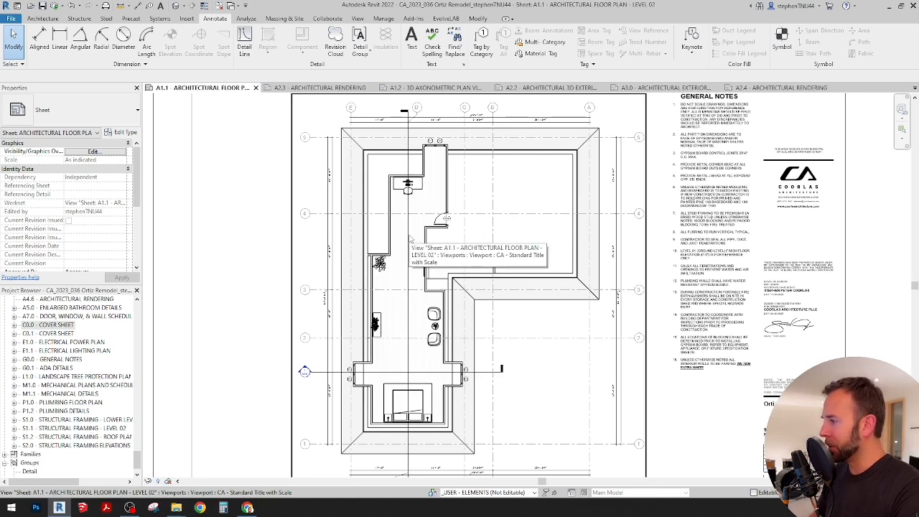
Examine the Level 02 axonometric floor plan on sheet A1.2
click(330, 88)
click(439, 89)
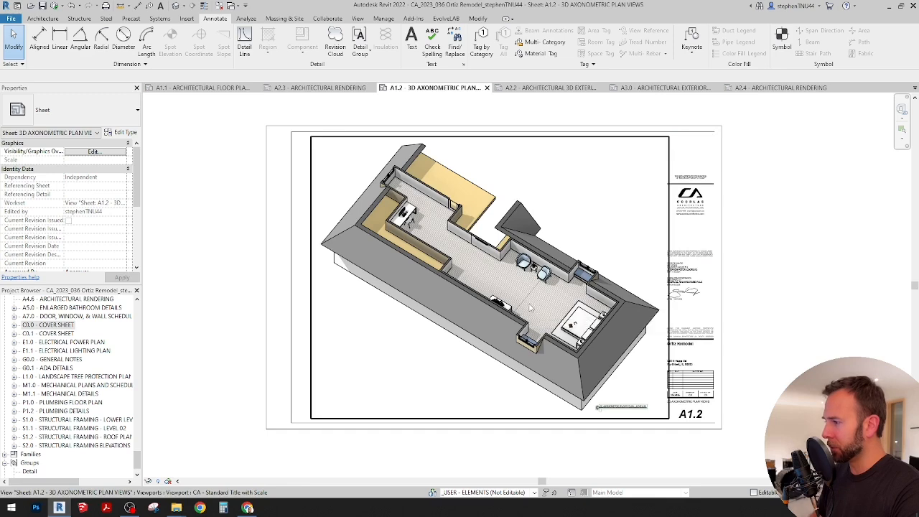
scroll(529, 307, up, 1)
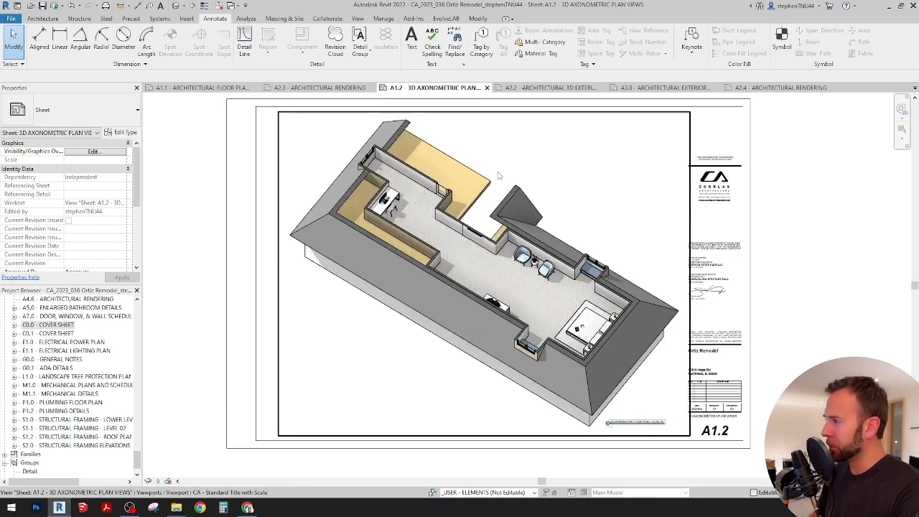
Examine the exterior axonometric on sheet A2.2 and open the wall sections on sheet A3.0
click(556, 88)
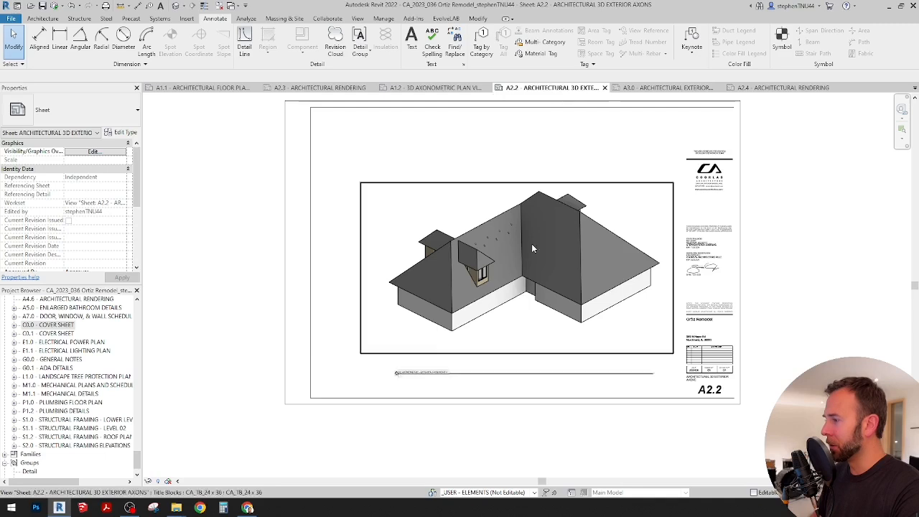
scroll(558, 279, up, 1)
scroll(617, 281, up, 2)
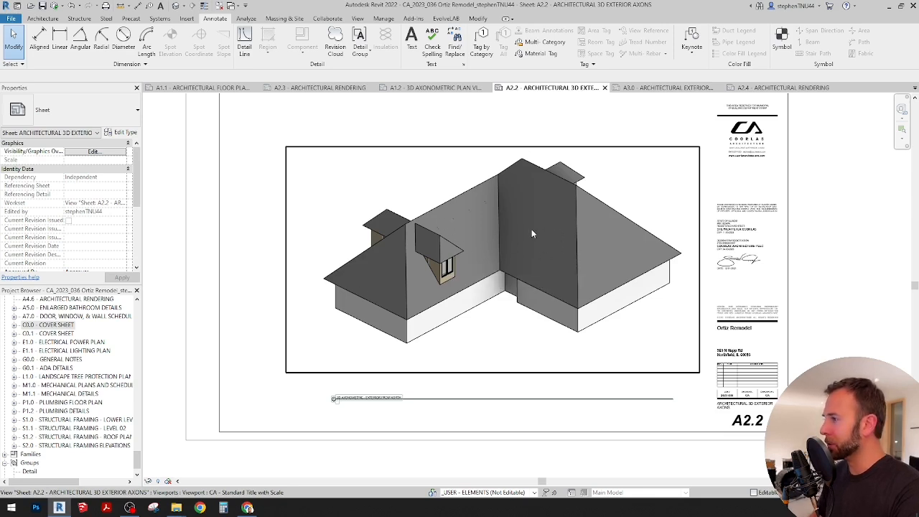
click(669, 88)
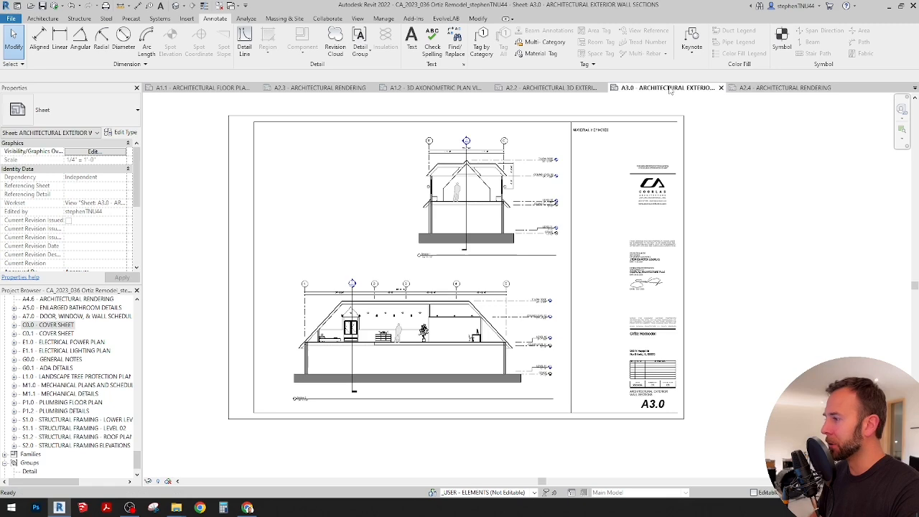
Examine the cross section (Section 1) with its grids, levels and roof profile on sheet A3.0
scroll(359, 309, up, 4)
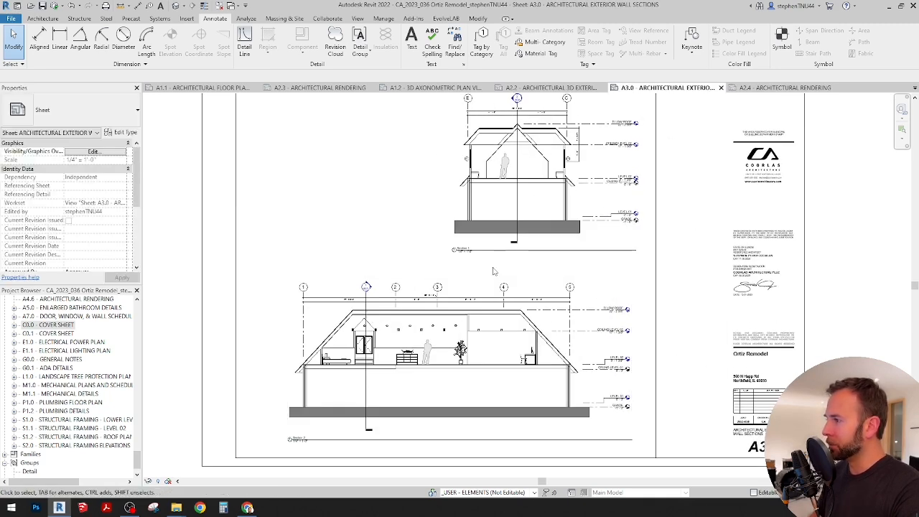
scroll(503, 173, up, 2)
middle_drag(479, 228, 435, 277)
scroll(509, 159, up, 2)
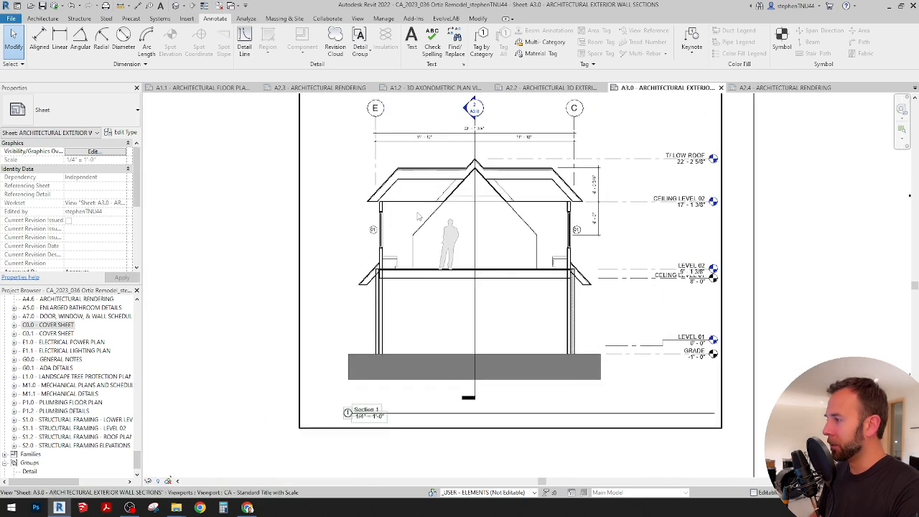
scroll(418, 215, down, 3)
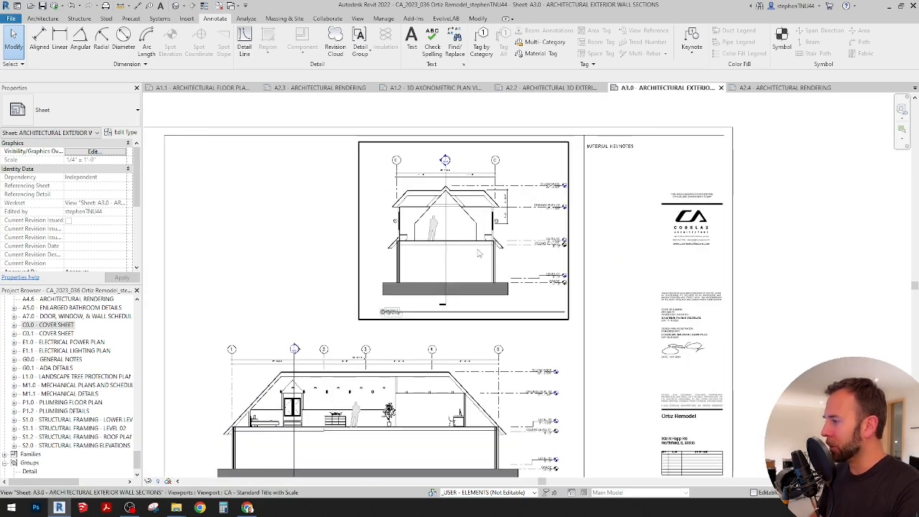
middle_drag(491, 262, 505, 263)
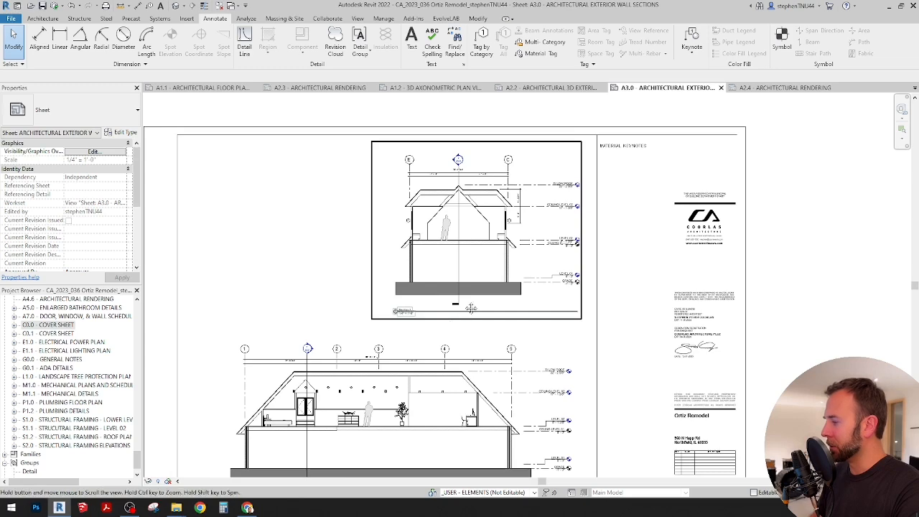
Examine the longitudinal section on sheet A3.0 and compare it with the cross section above it
middle_drag(471, 308, 498, 283)
scroll(361, 402, up, 5)
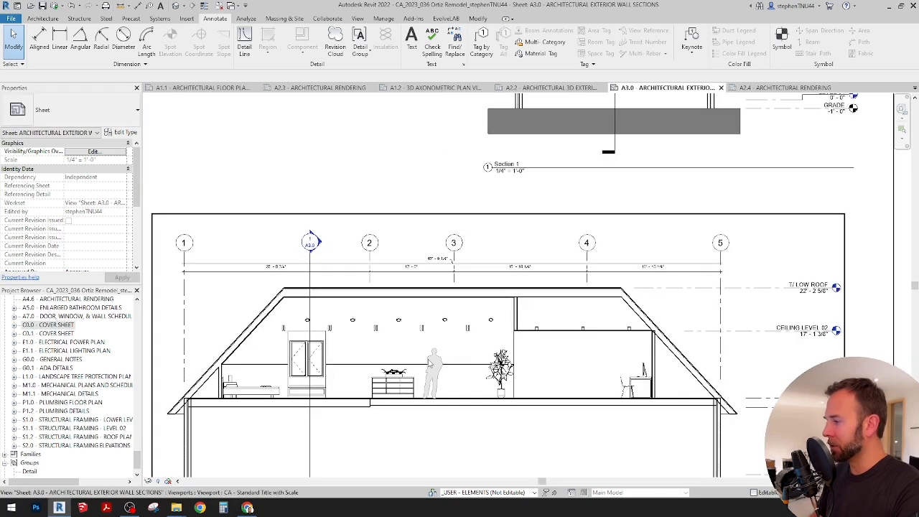
scroll(437, 359, down, 2)
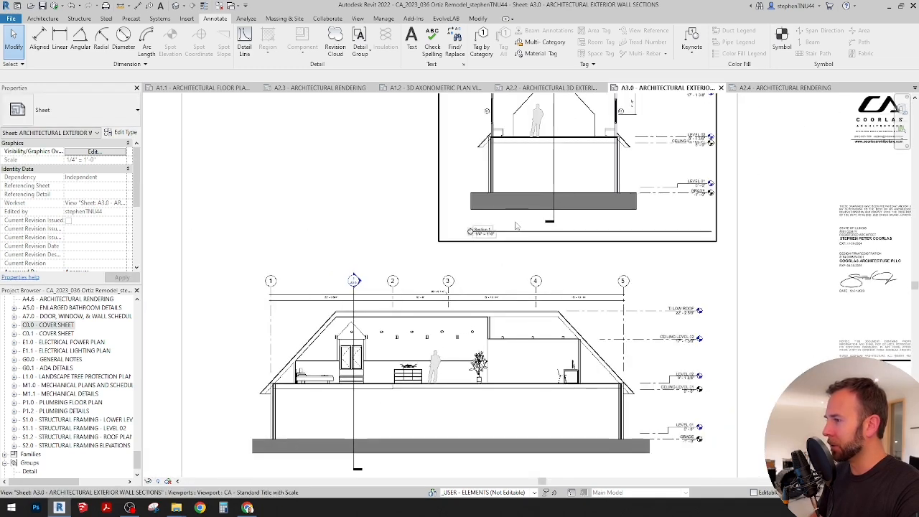
scroll(515, 227, down, 1)
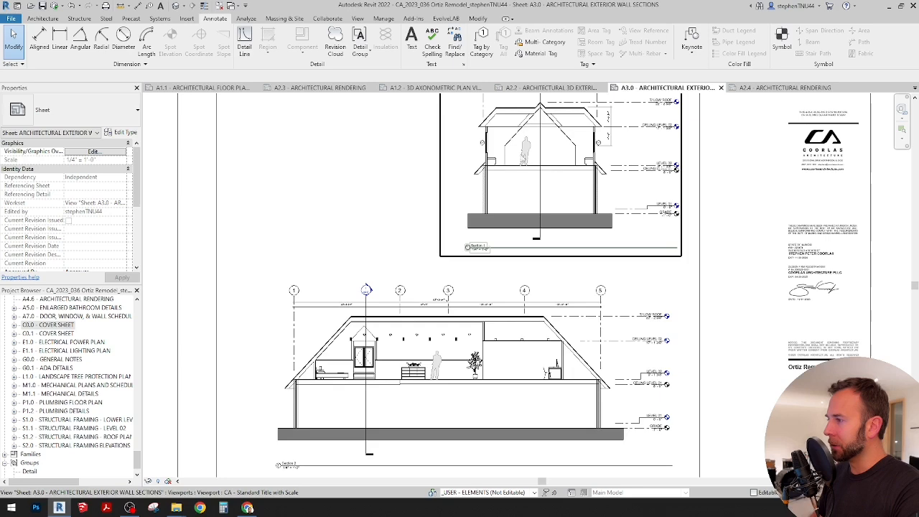
scroll(522, 143, up, 3)
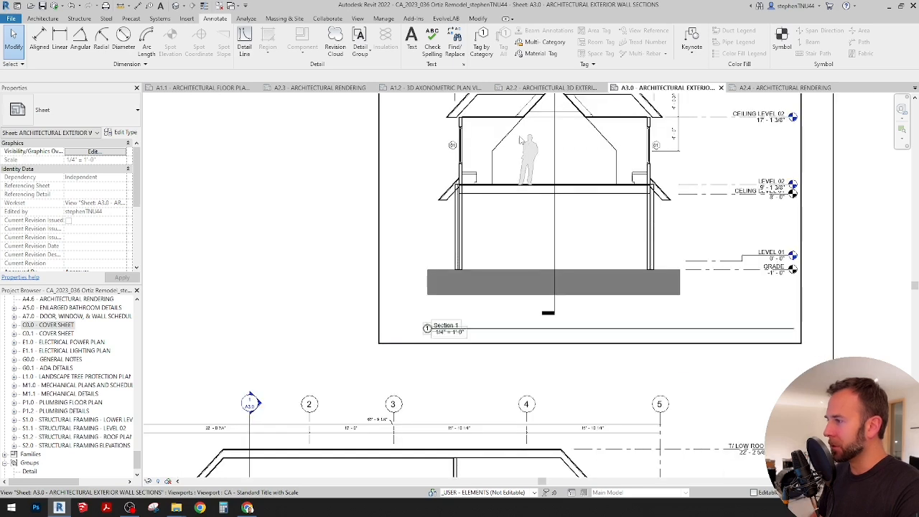
scroll(531, 198, down, 2)
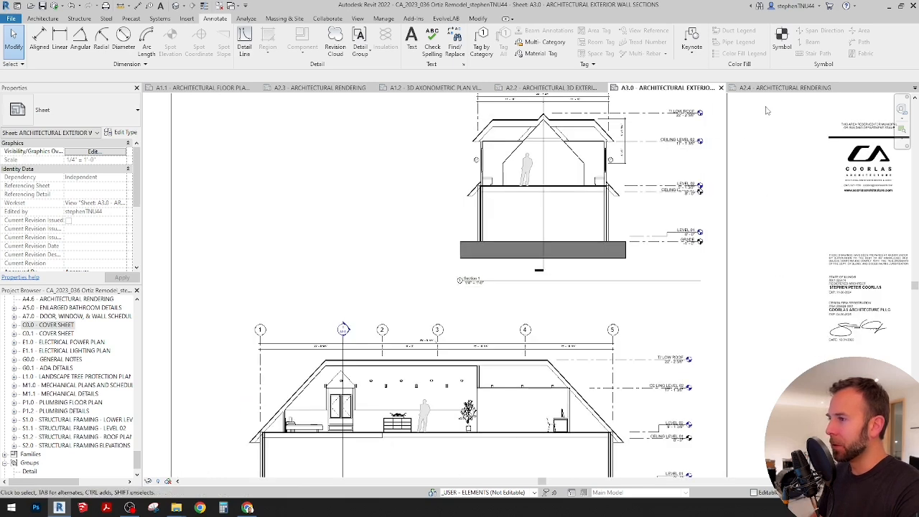
View the interior renderings on sheets A2.4 and A2.3, and switch to the 360° panorama in Chrome
click(778, 88)
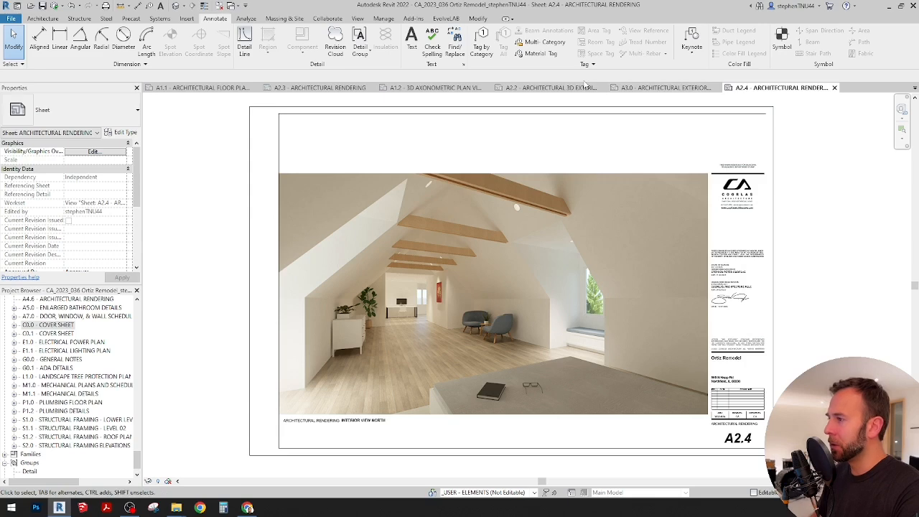
click(318, 88)
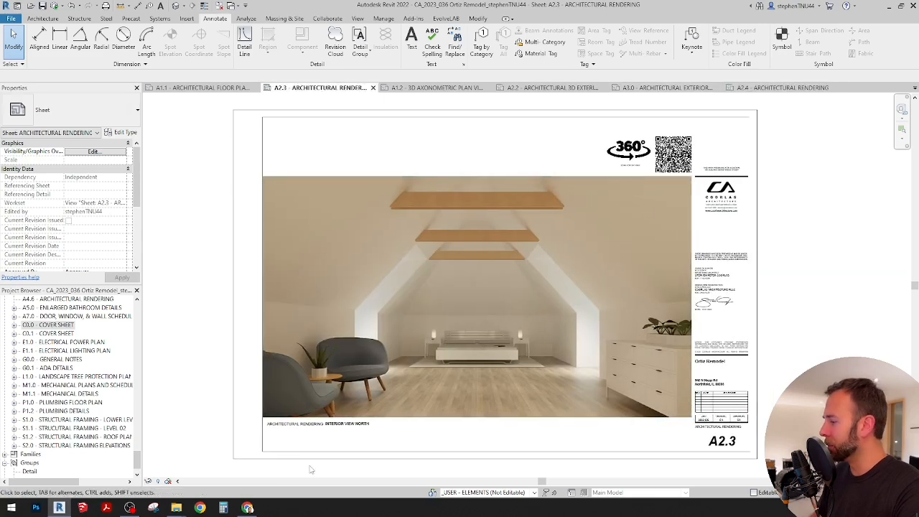
click(248, 507)
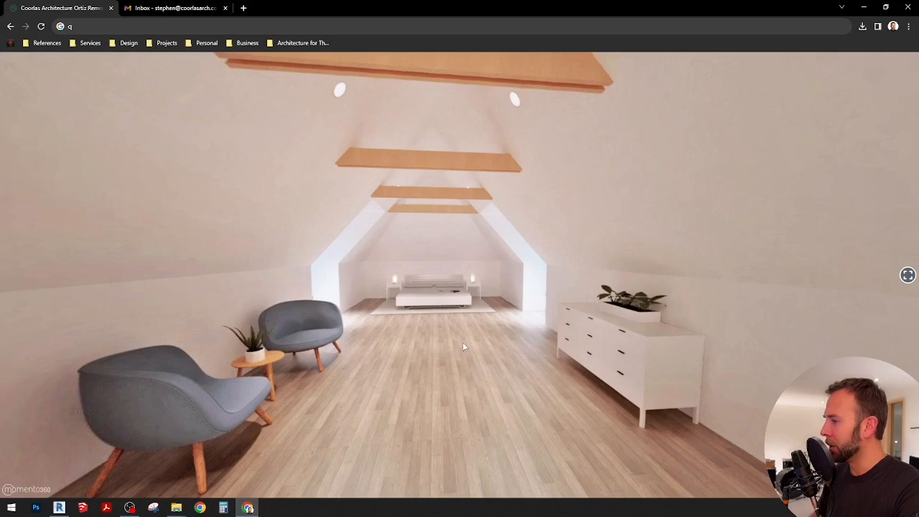
Look all around the attic room in the 360° panorama, including the bed area, dresser, plant and red wall artwork
drag(463, 348, 731, 347)
drag(383, 266, 706, 273)
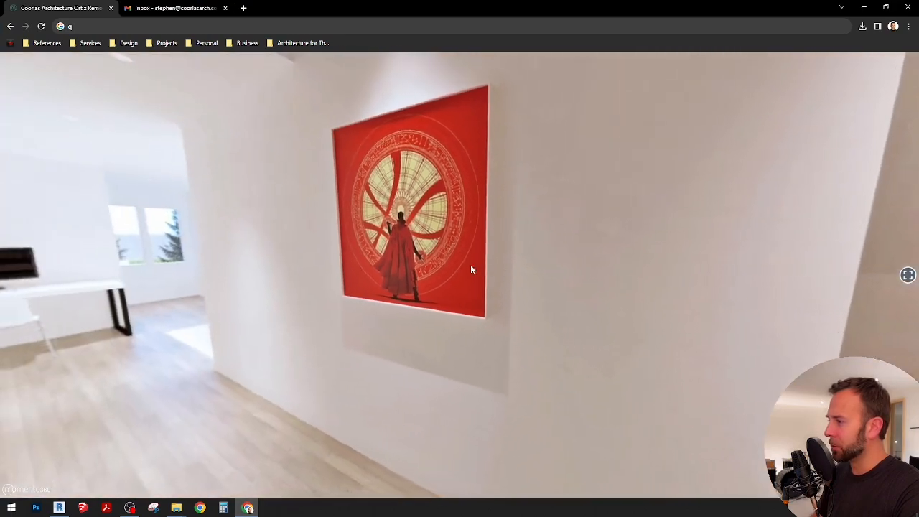
drag(333, 261, 529, 263)
drag(359, 265, 666, 326)
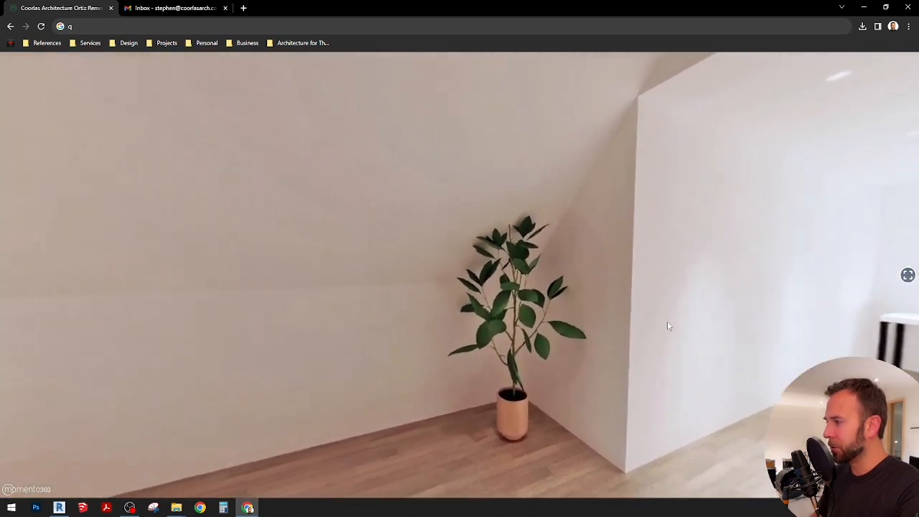
drag(437, 284, 596, 307)
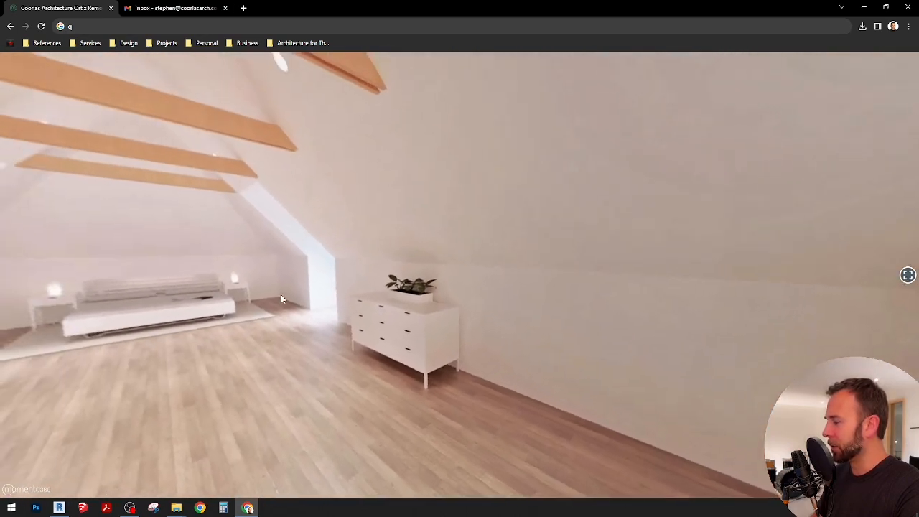
drag(280, 295, 469, 308)
scroll(427, 290, up, 3)
scroll(428, 290, down, 3)
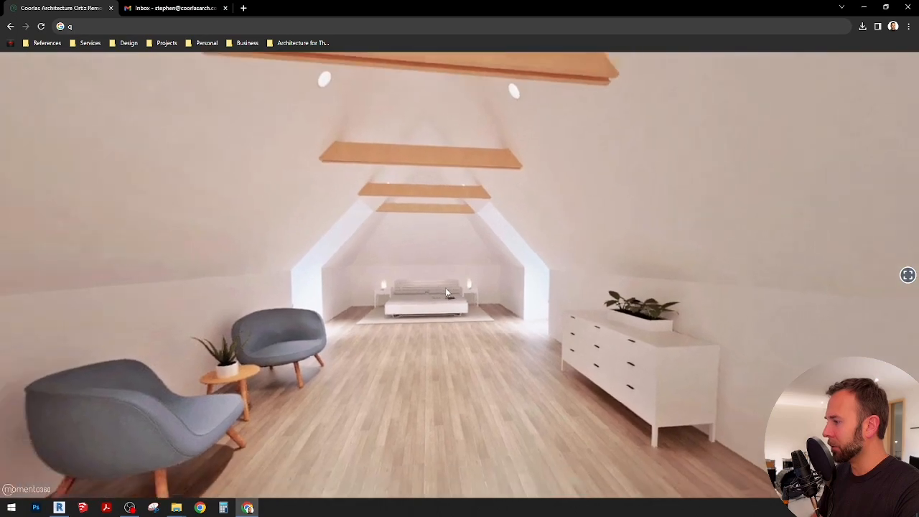
scroll(445, 292, down, 4)
drag(560, 334, 373, 284)
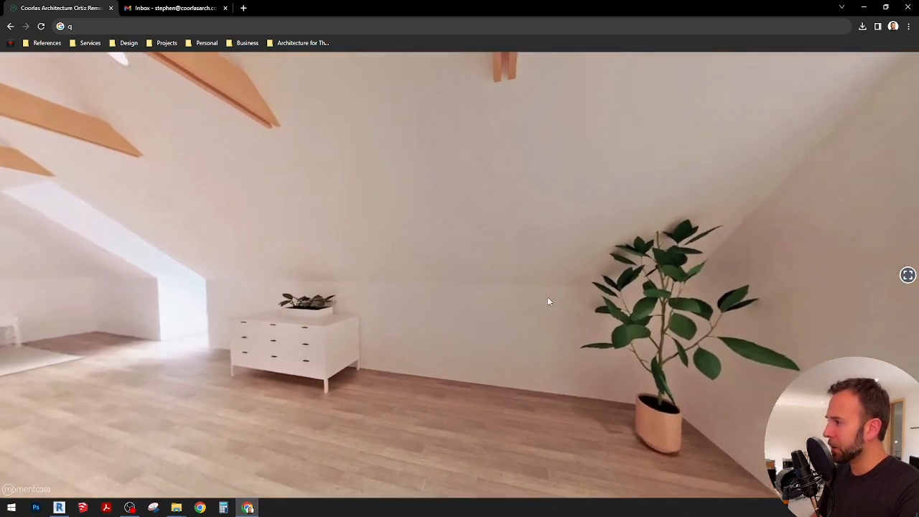
drag(582, 285, 404, 285)
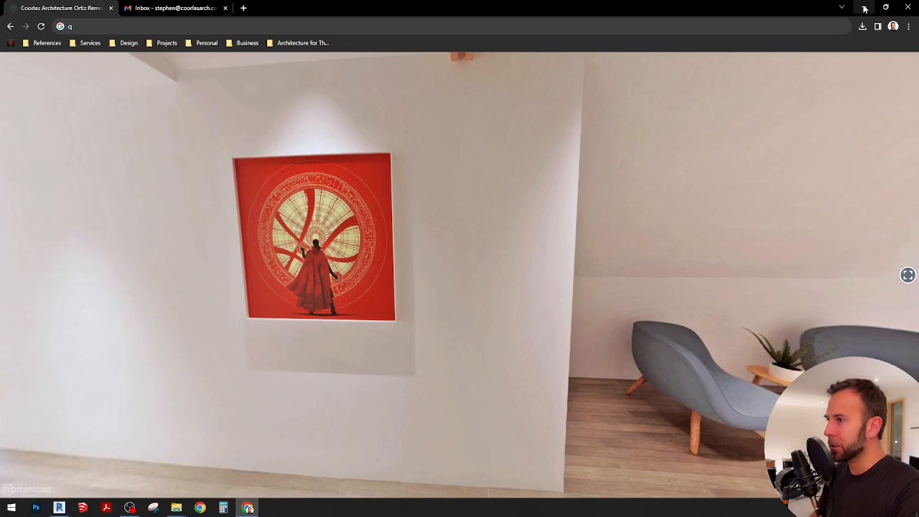
Return to Revit and examine the 360° symbol, QR code and rendering layout on sheet A2.3
click(864, 8)
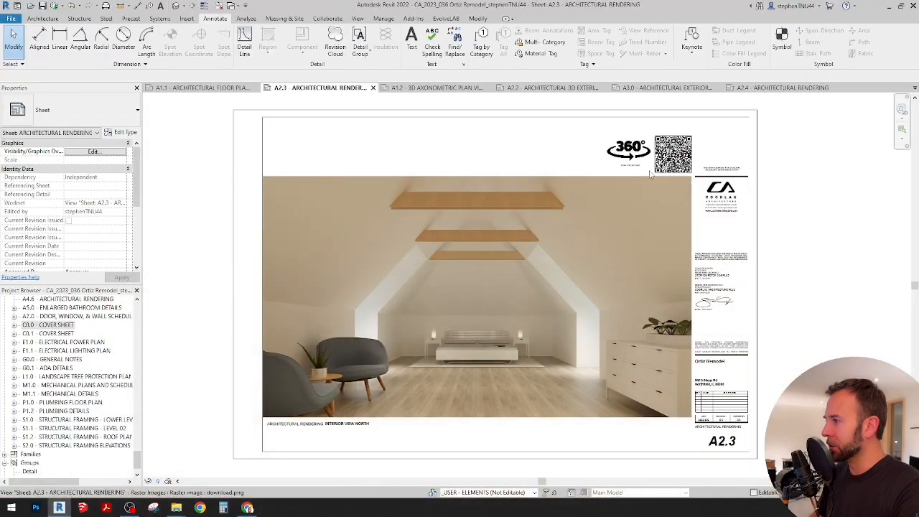
scroll(676, 150, up, 3)
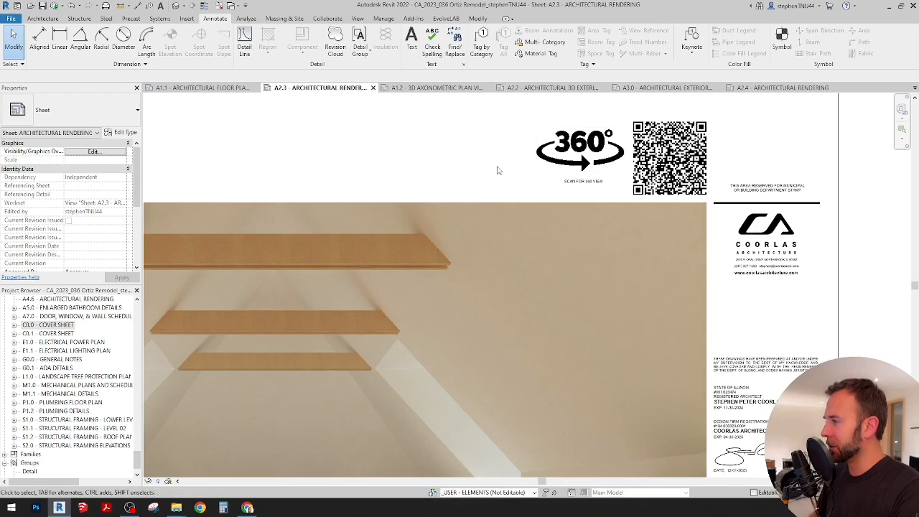
scroll(497, 170, down, 4)
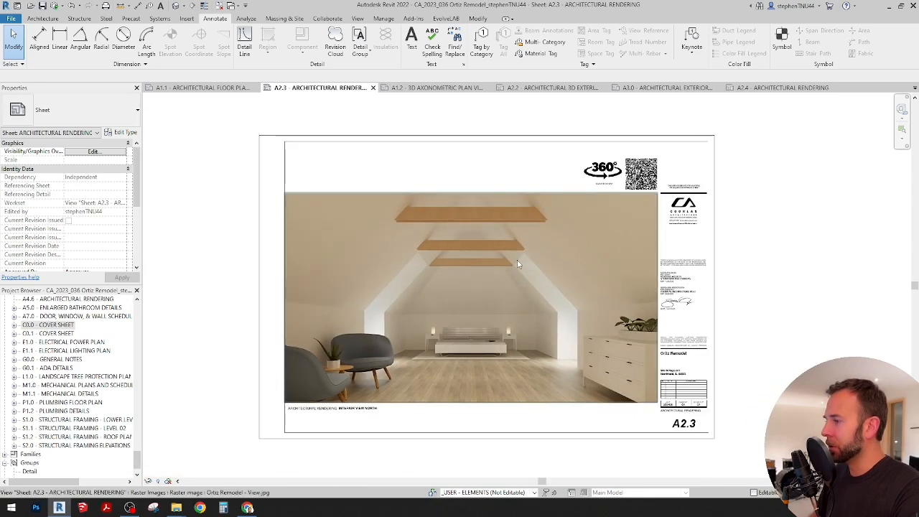
scroll(518, 264, down, 1)
middle_drag(680, 320, 672, 312)
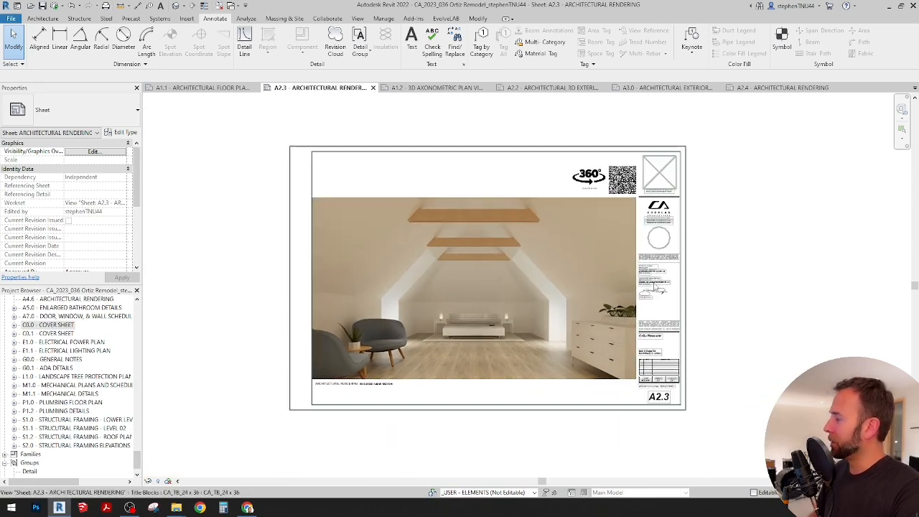